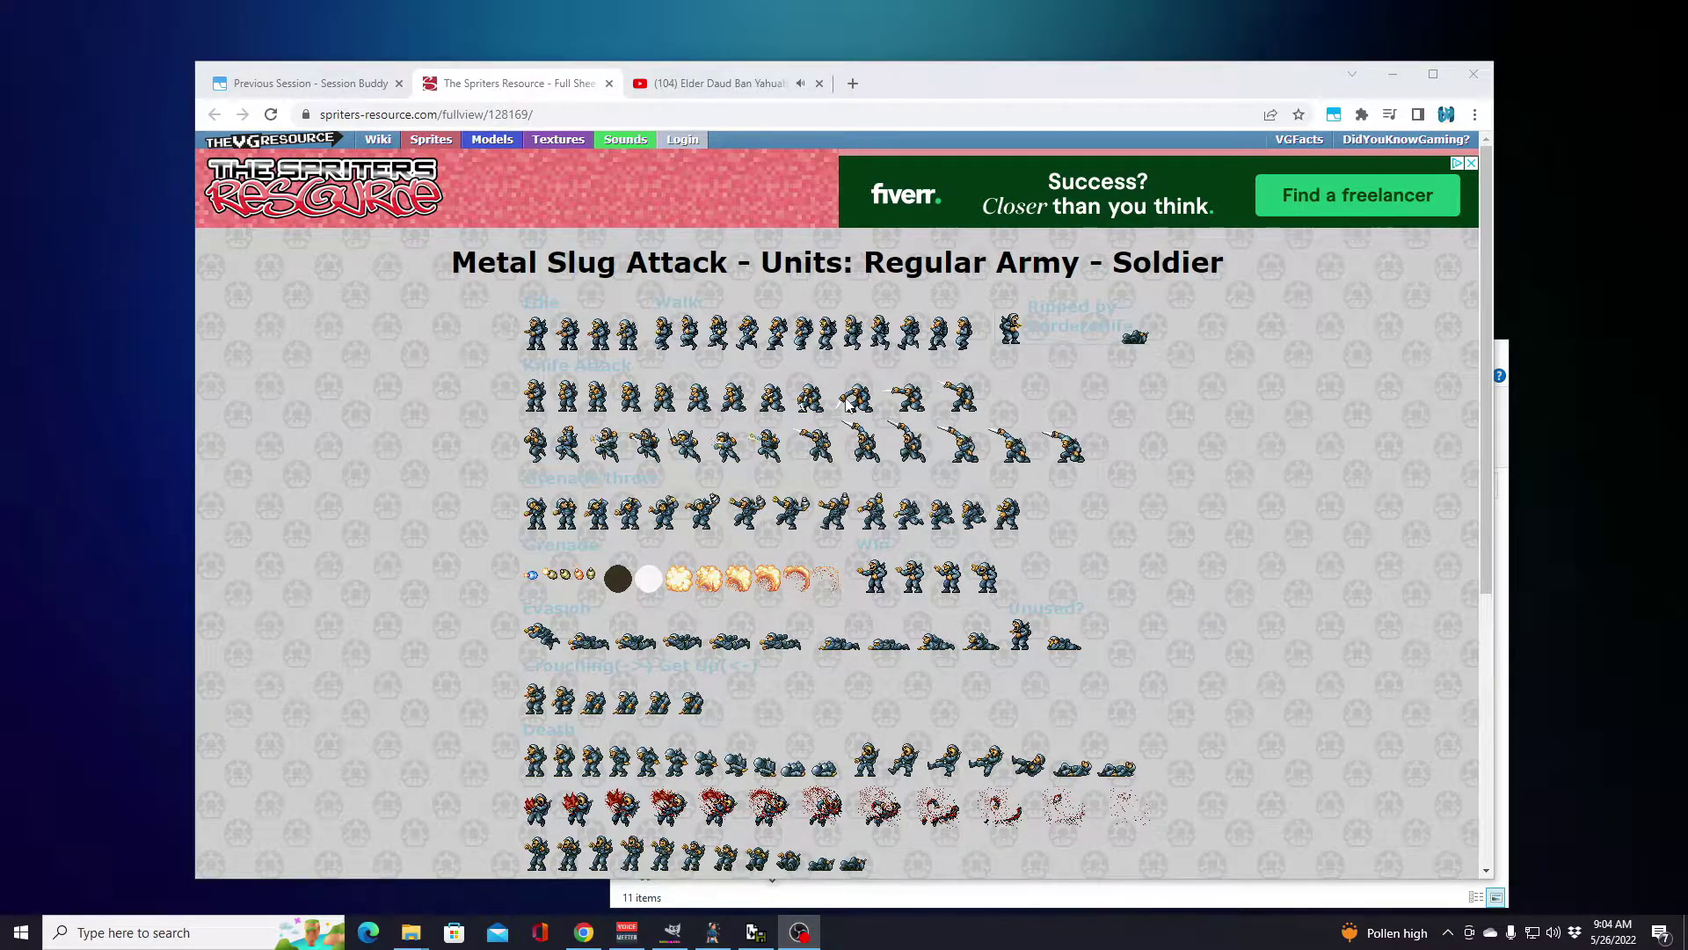
Step: Download the Metal Slug Attack Regular Army Soldier sprite sheet from The Spriters Resource
{"action": "scroll", "coordinate": [830, 378], "scroll_direction": "down", "scroll_amount": 1}
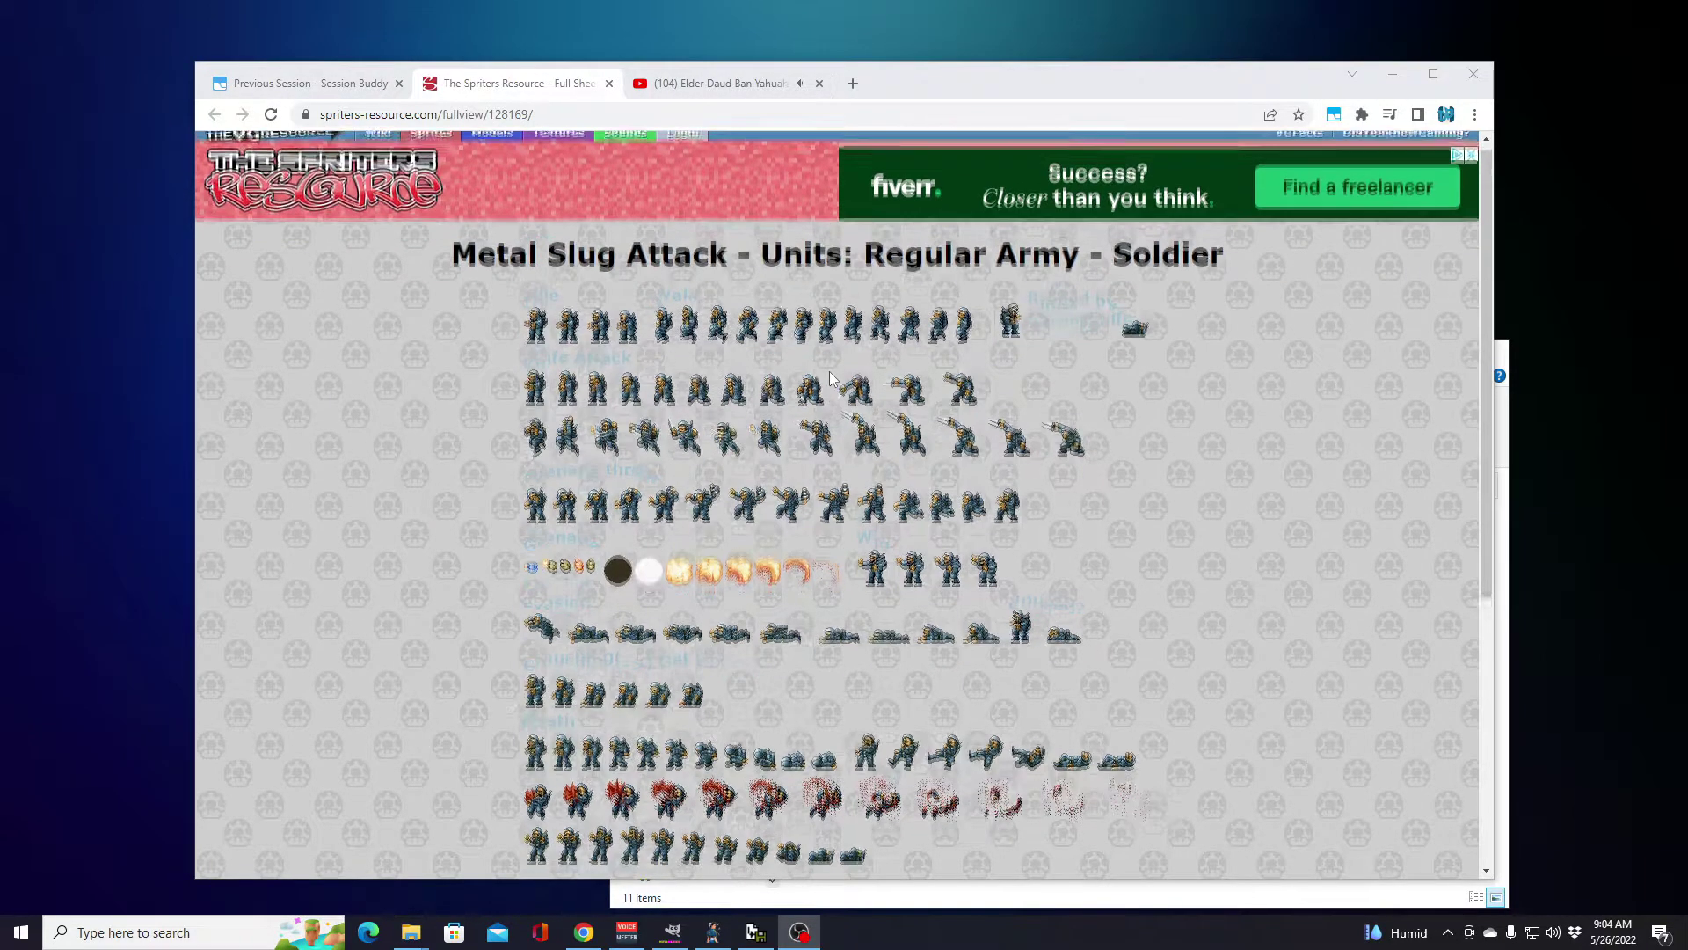
{"action": "scroll", "coordinate": [830, 371], "scroll_direction": "down", "scroll_amount": 5}
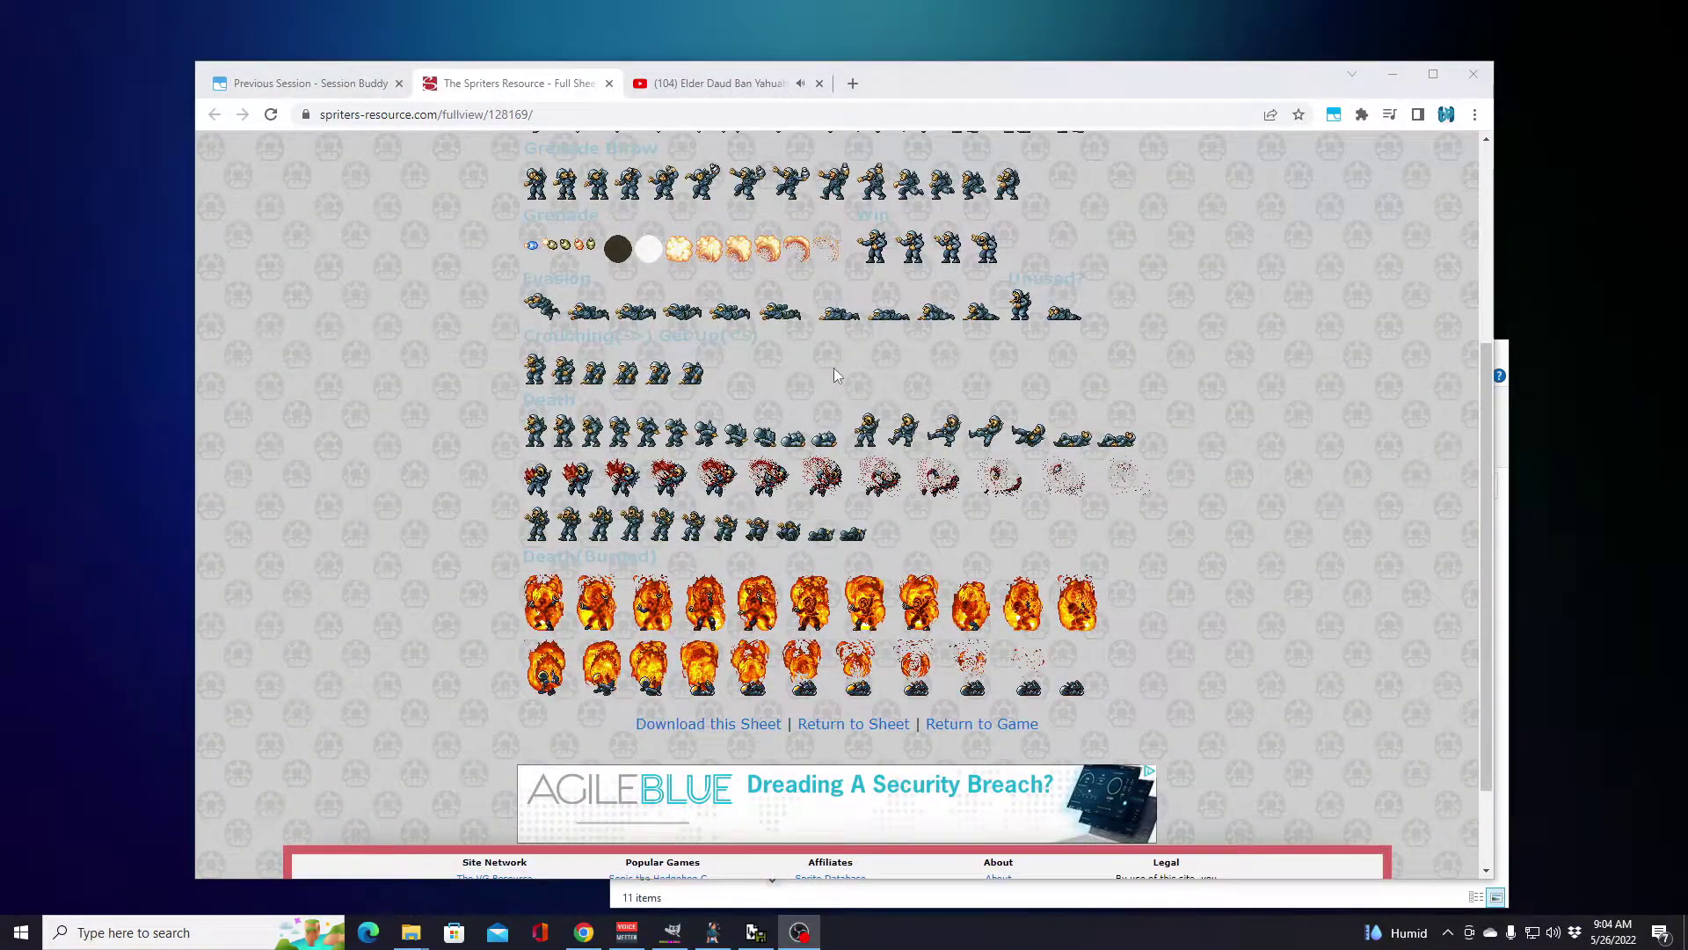
{"action": "left_click", "coordinate": [714, 729]}
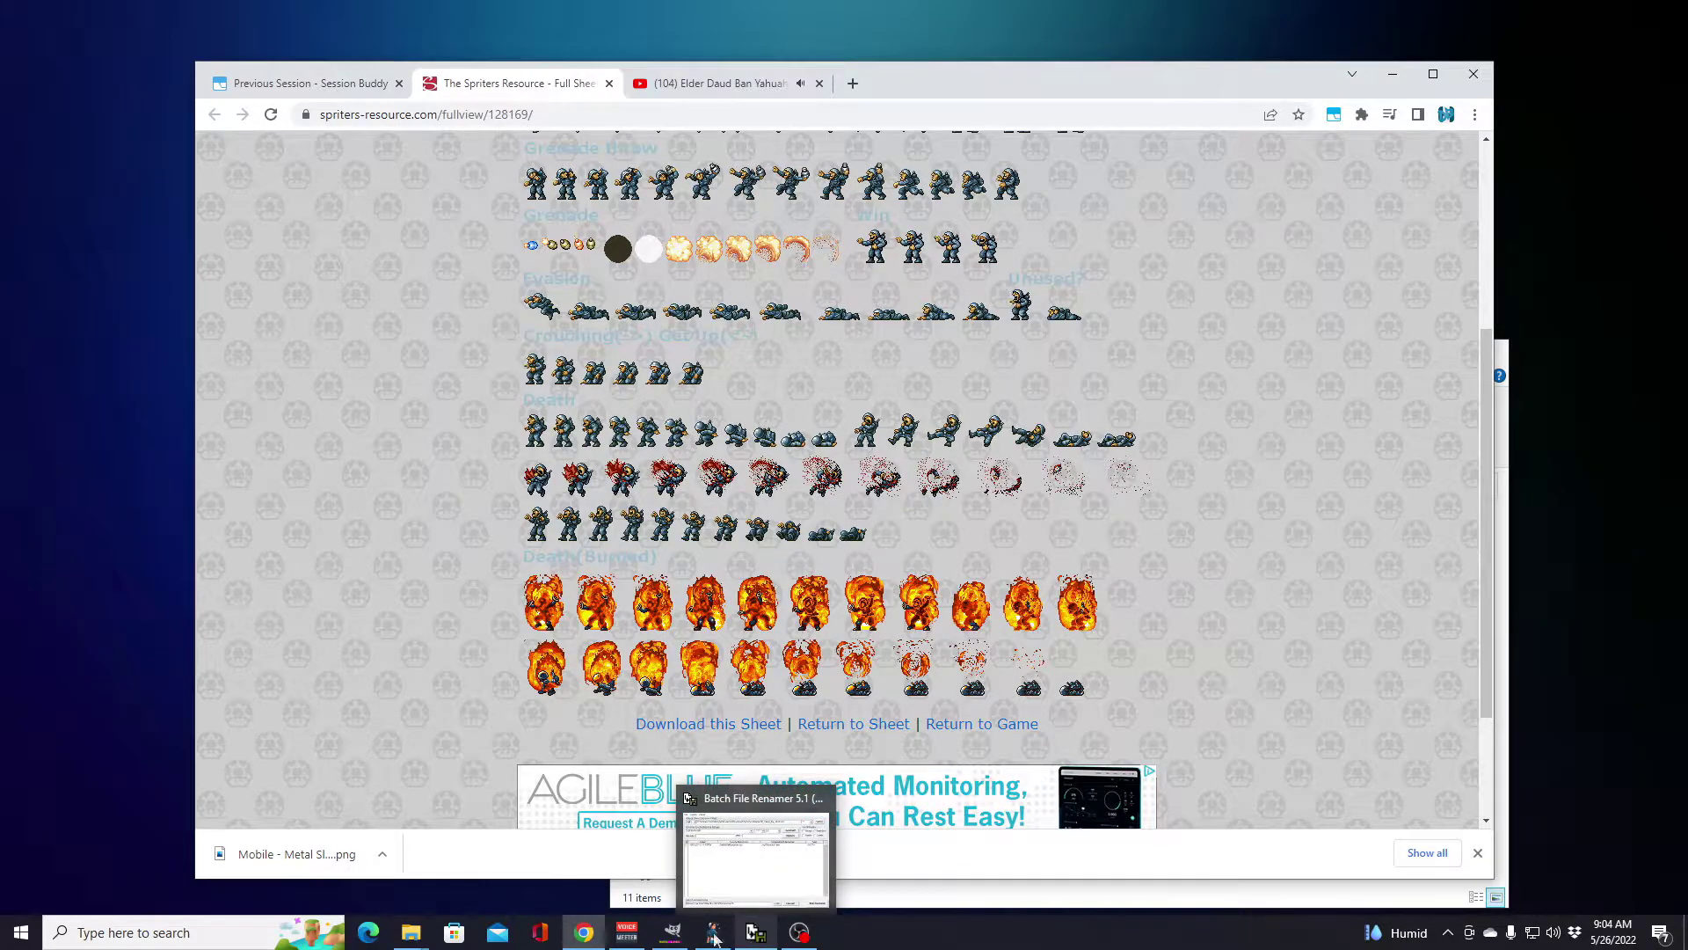
Step: Bring up the GIMP, openBor Stats and Batch File Renamer windows one after another to review the tools needed
{"action": "mouse_move", "coordinate": [682, 941]}
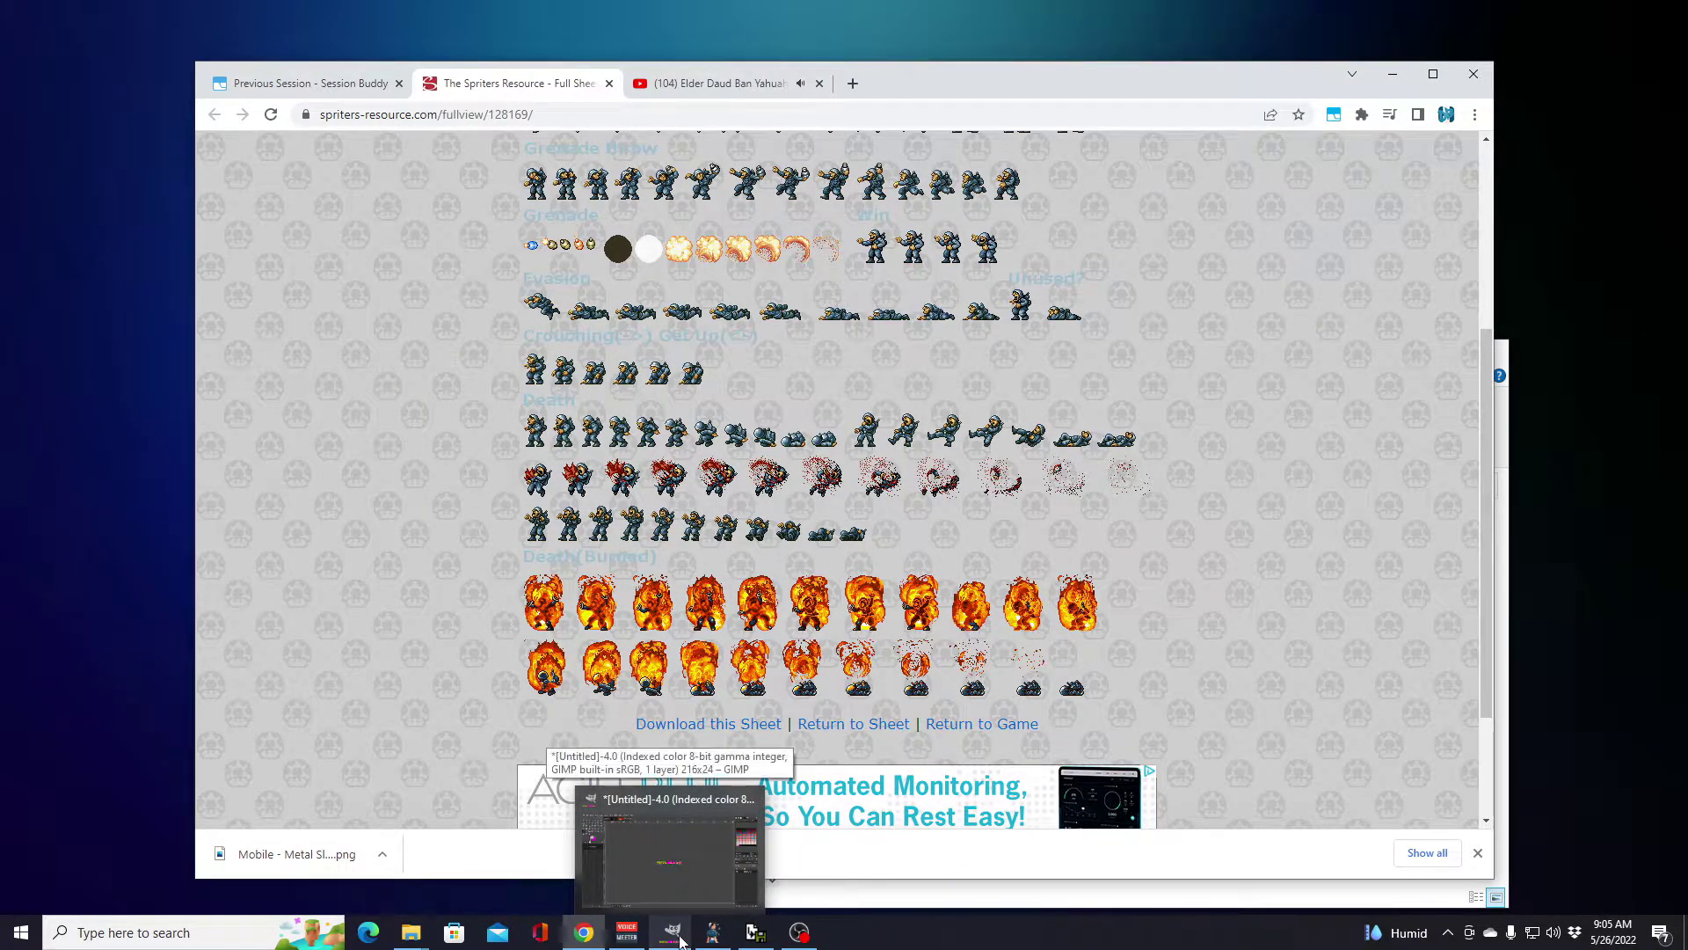
{"action": "left_click", "coordinate": [682, 940]}
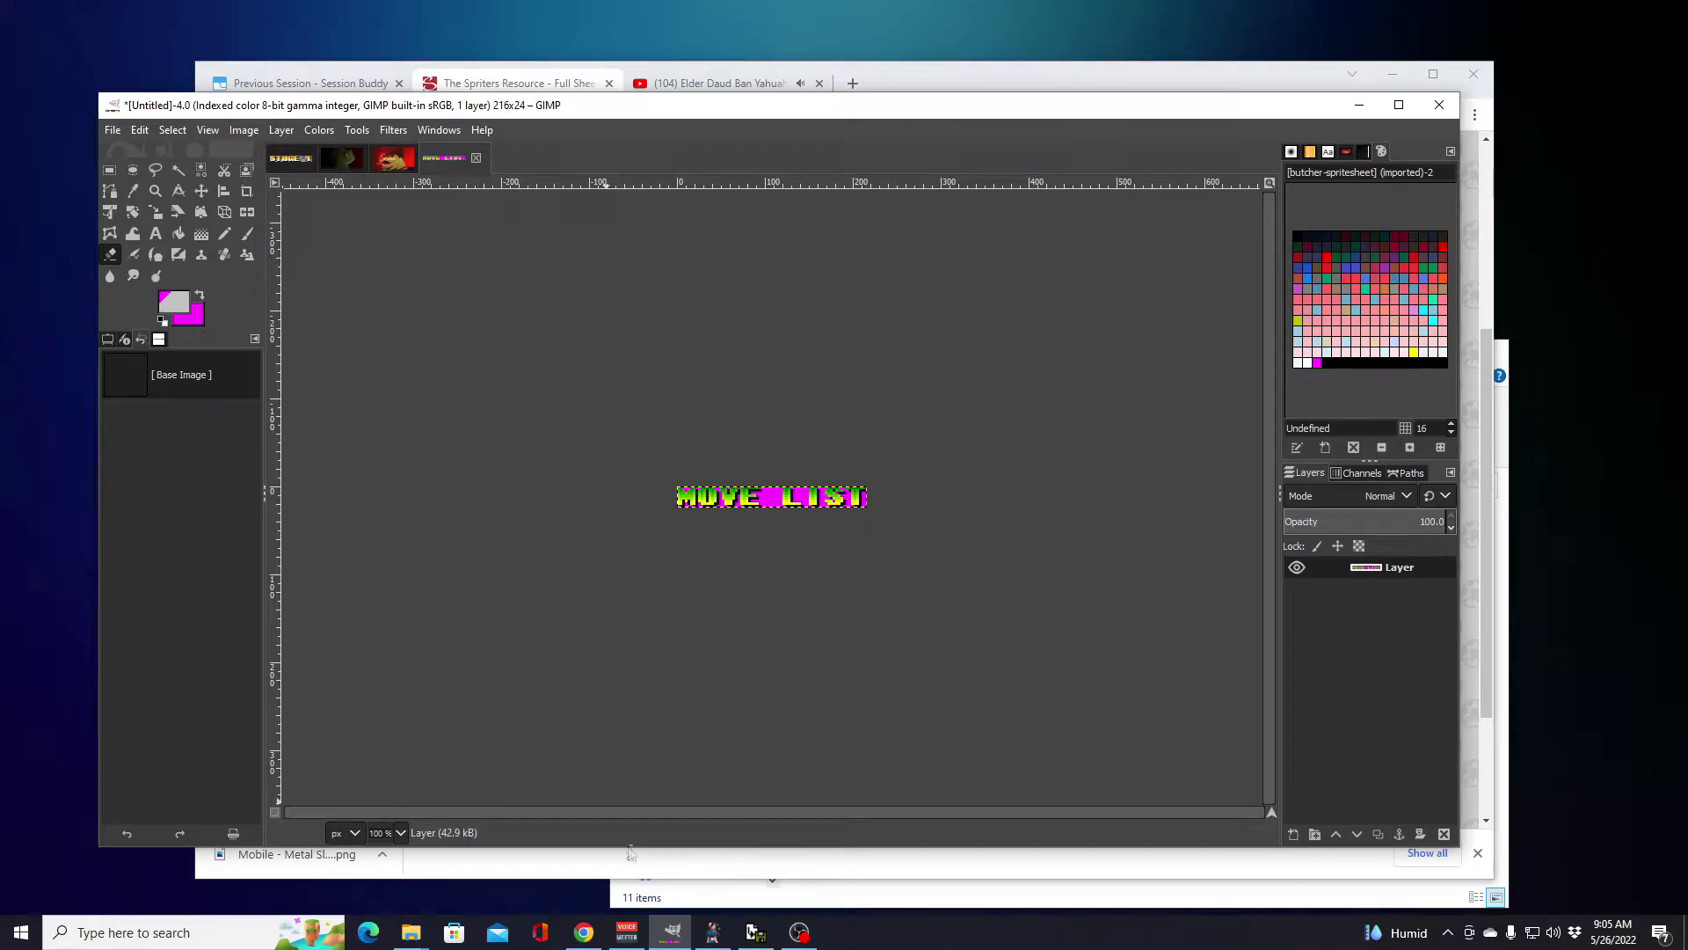
{"action": "left_click", "coordinate": [714, 941]}
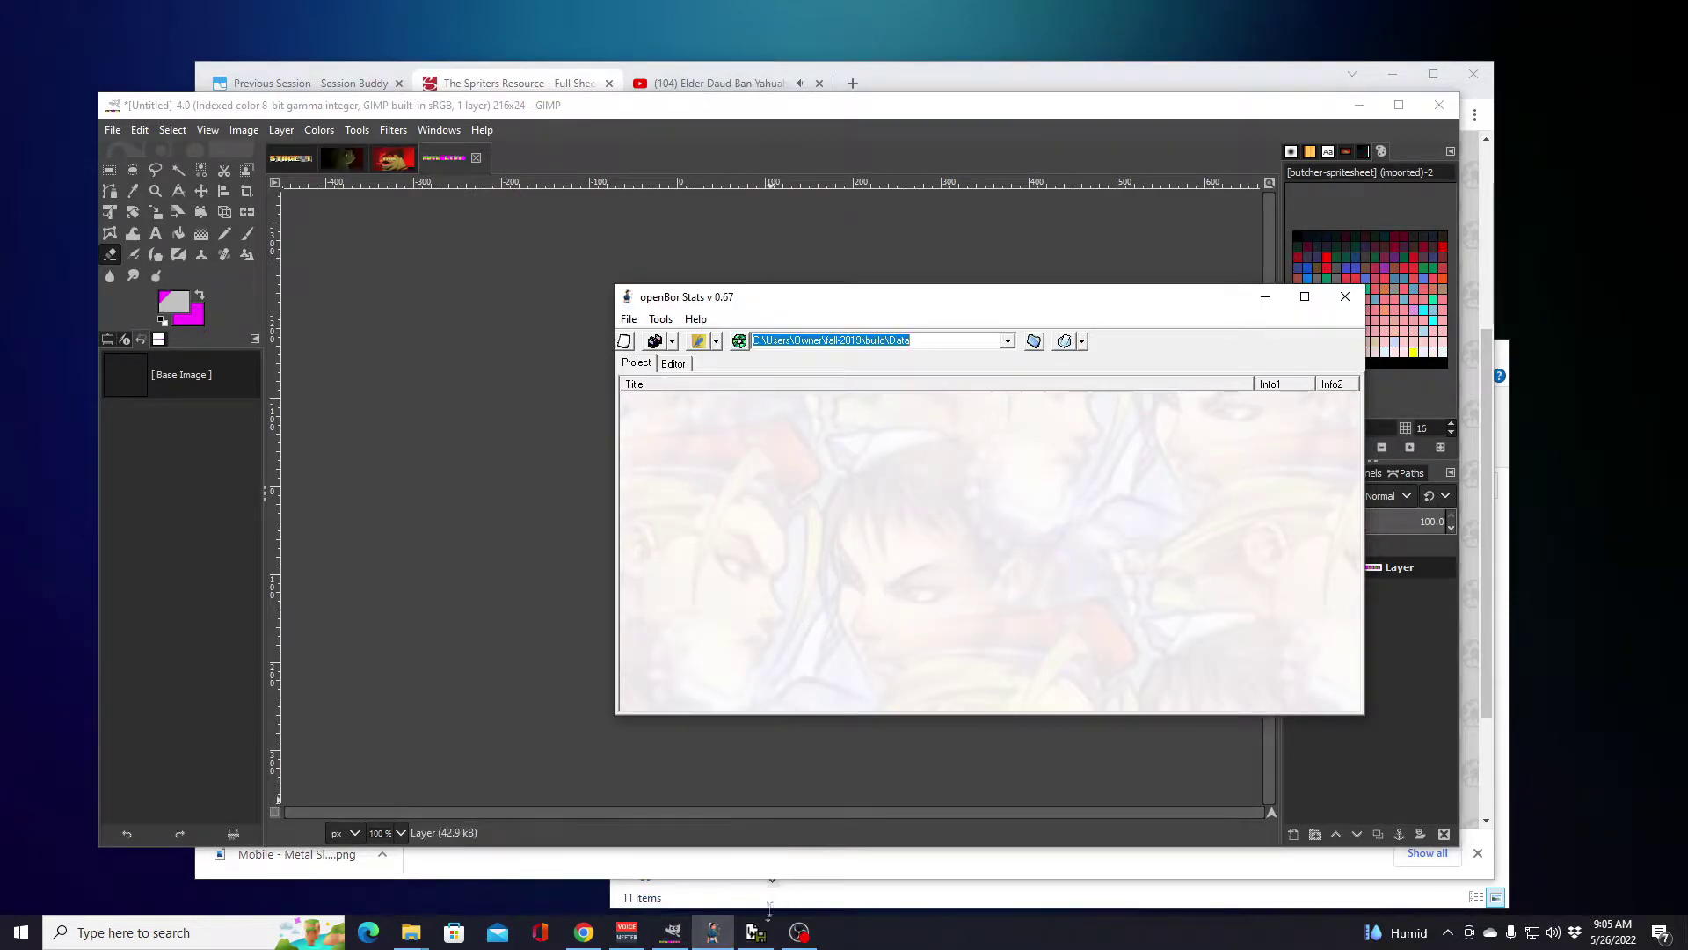
{"action": "left_click", "coordinate": [762, 939]}
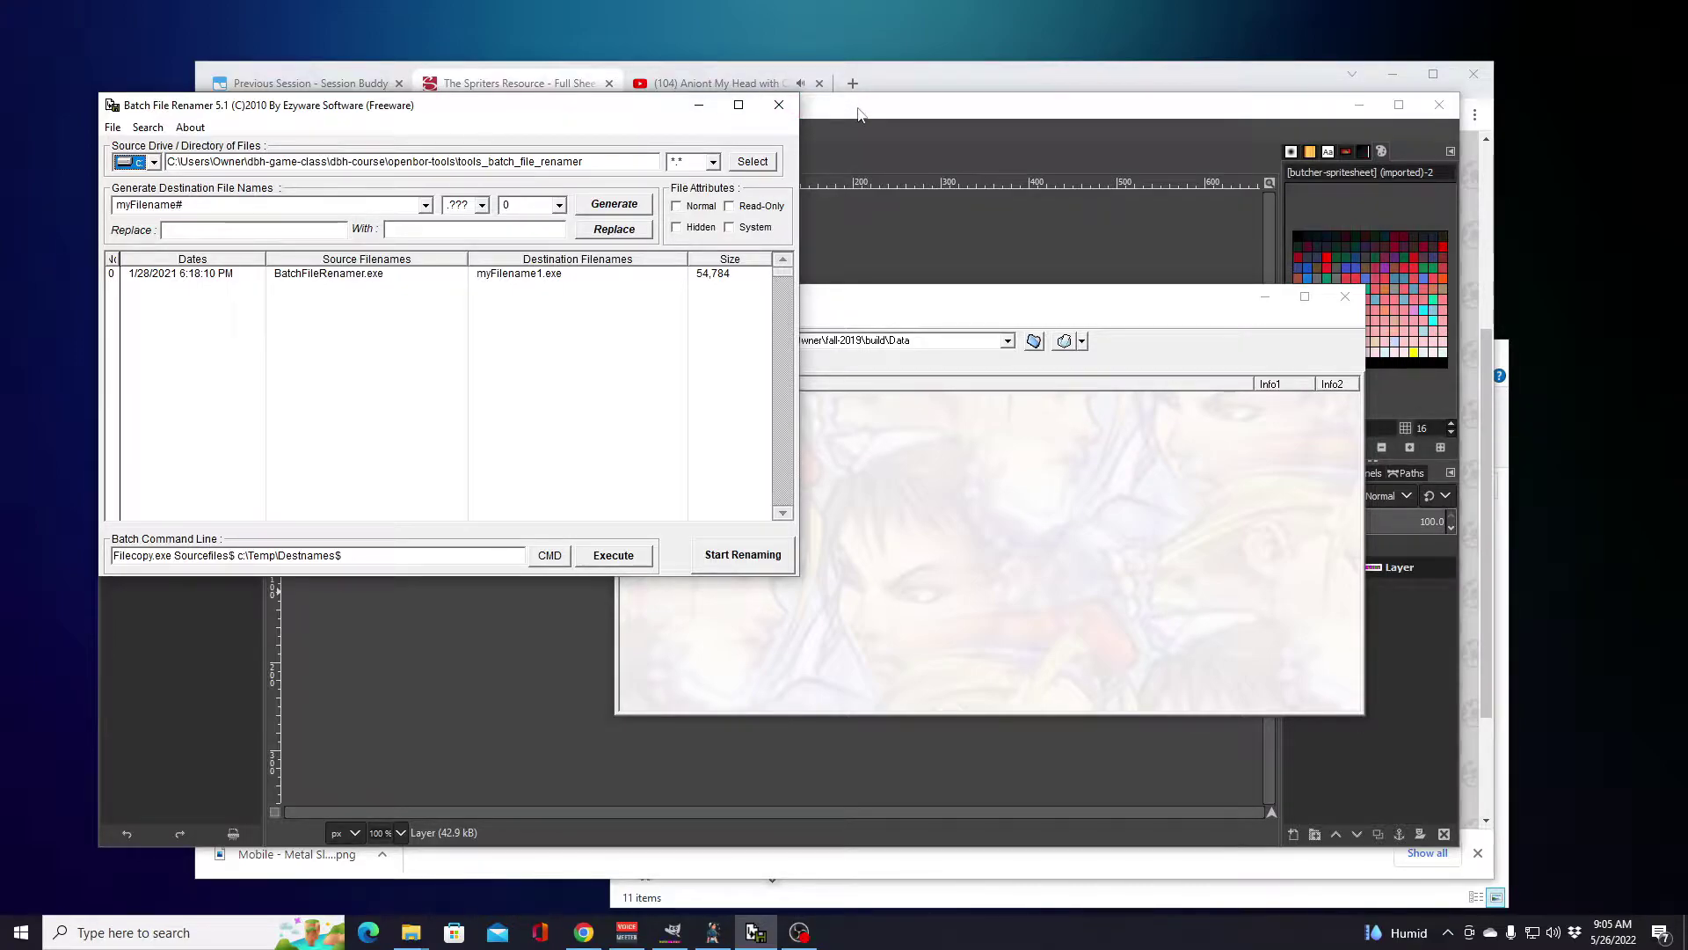
Step: Launch the ASU application from the ASU_19 folder inside openbor-tools in File Explorer
{"action": "left_click", "coordinate": [411, 936]}
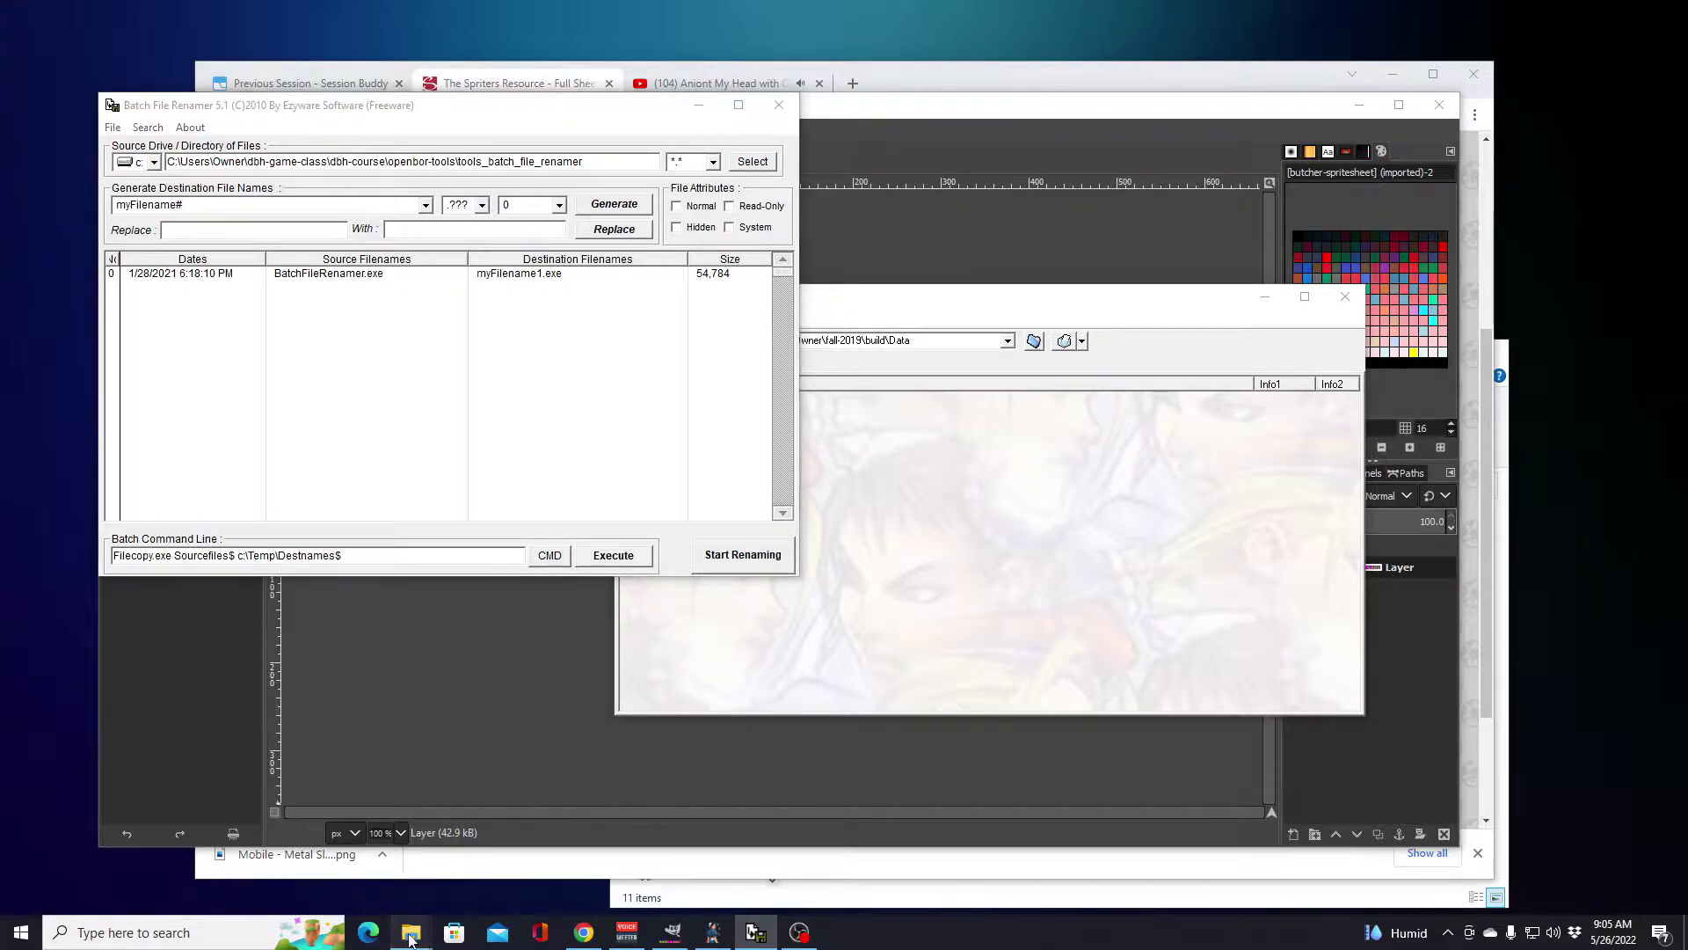
{"action": "left_click", "coordinate": [663, 859]}
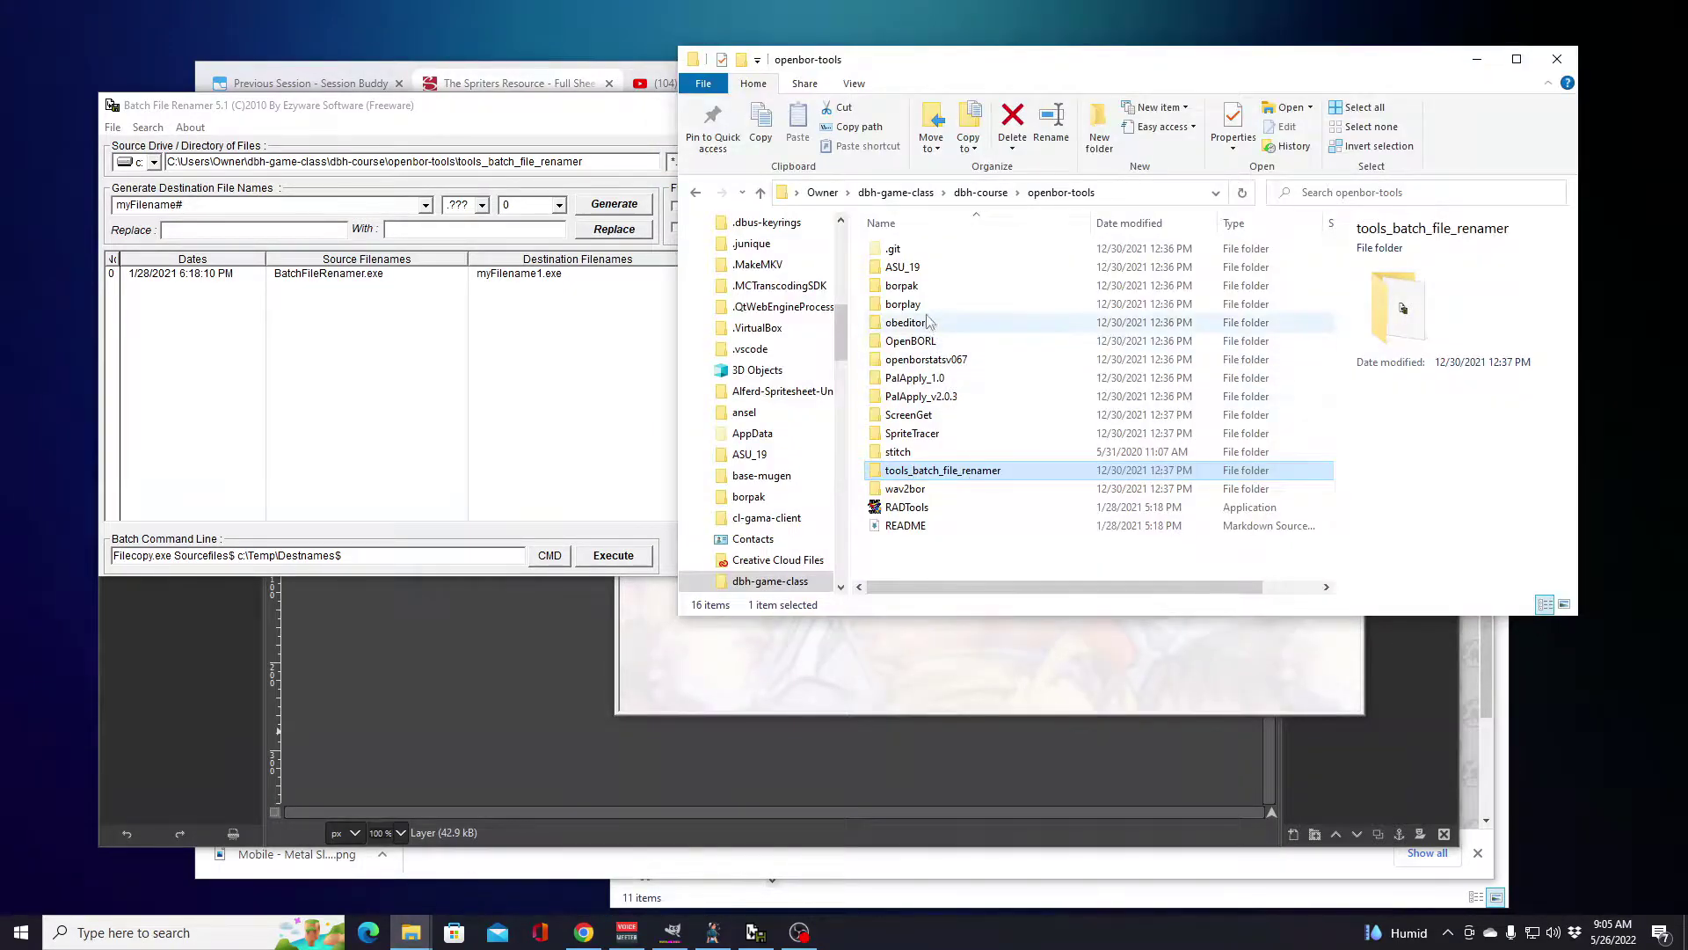
{"action": "double_click", "coordinate": [901, 268]}
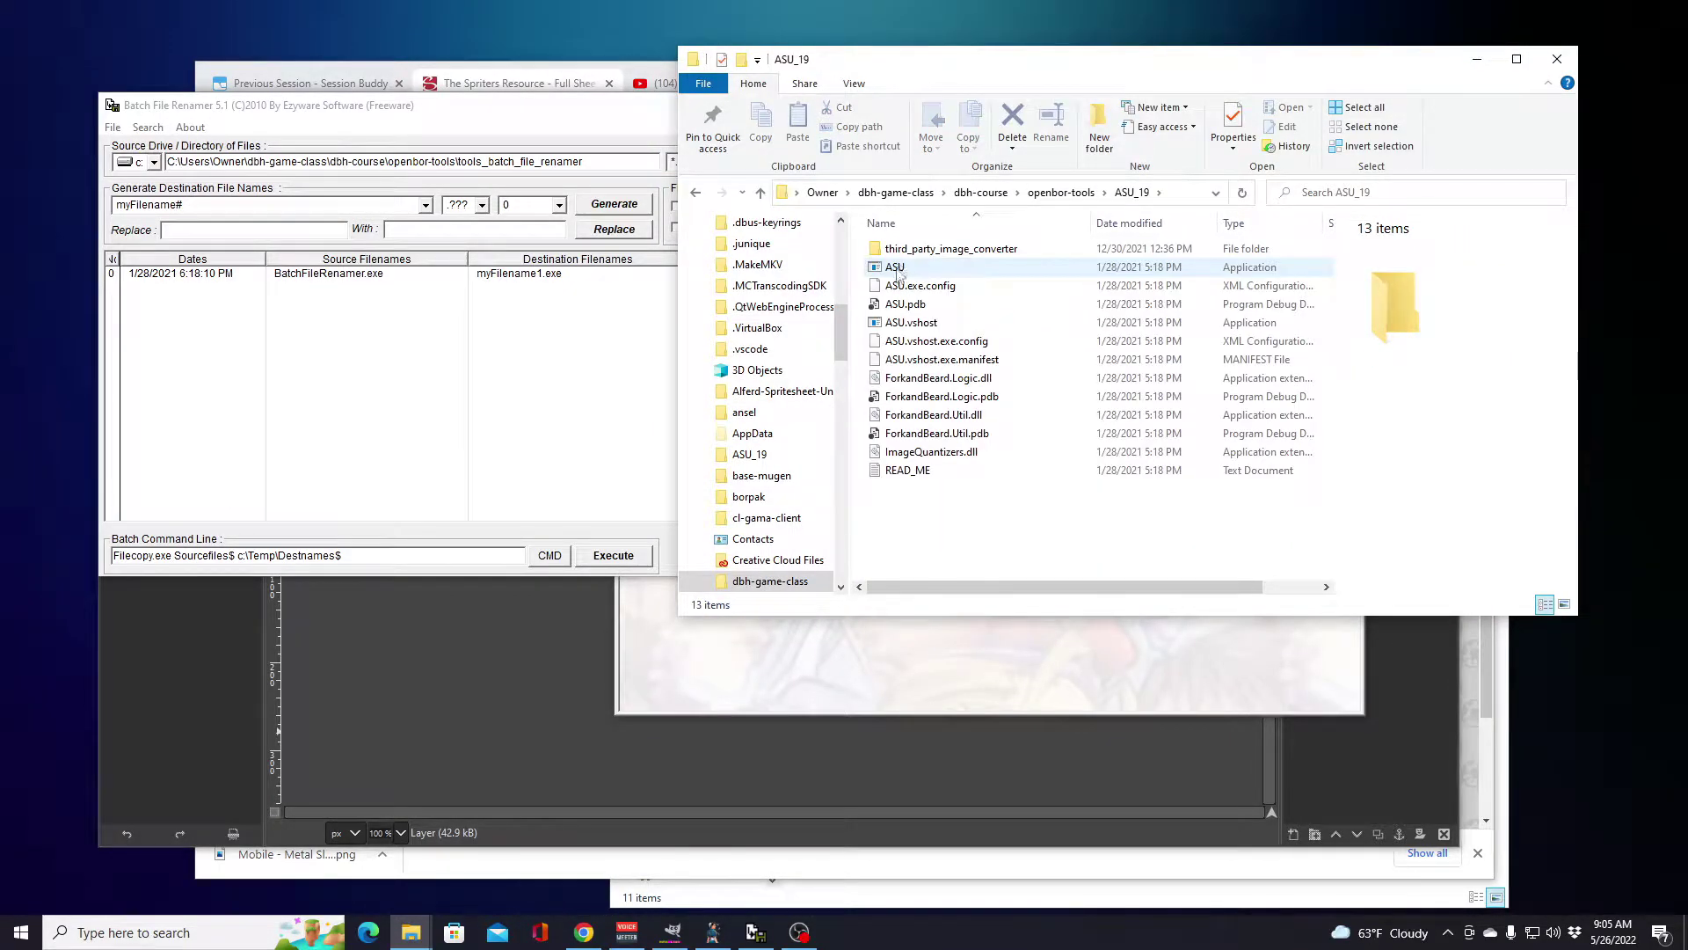
{"action": "left_click", "coordinate": [900, 271]}
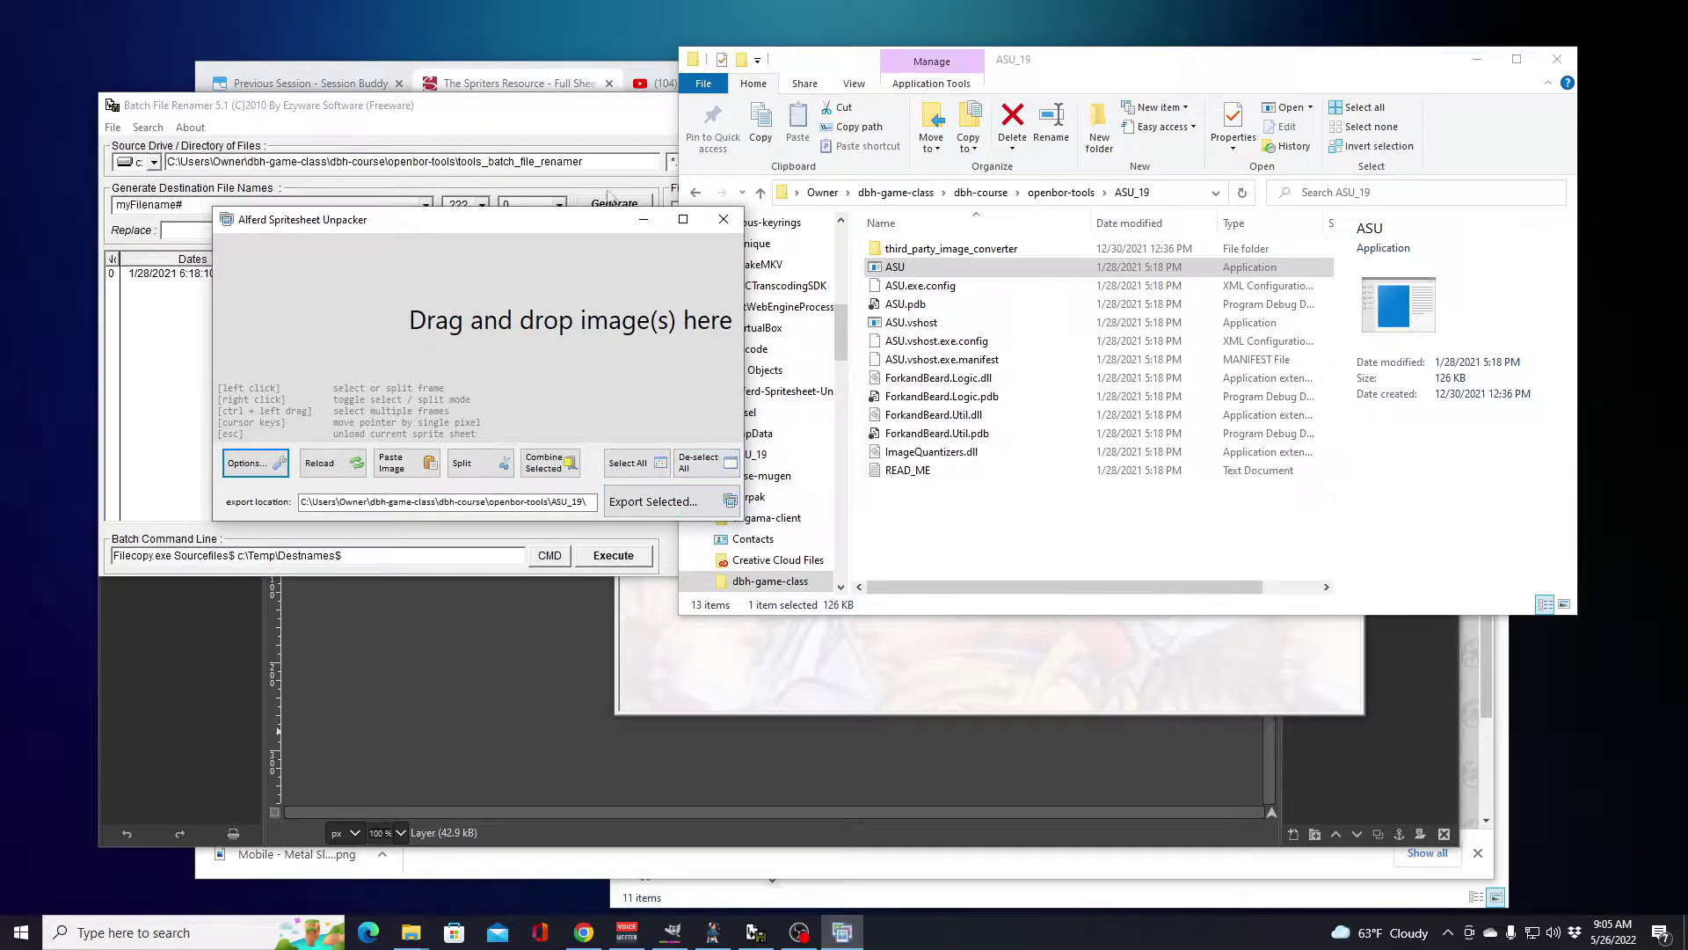
Step: Switch to GIMP and open the downloaded Mobile - Metal Slug Attack - Soldier.png, keeping its embedded color profile
{"action": "left_click", "coordinate": [515, 85]}
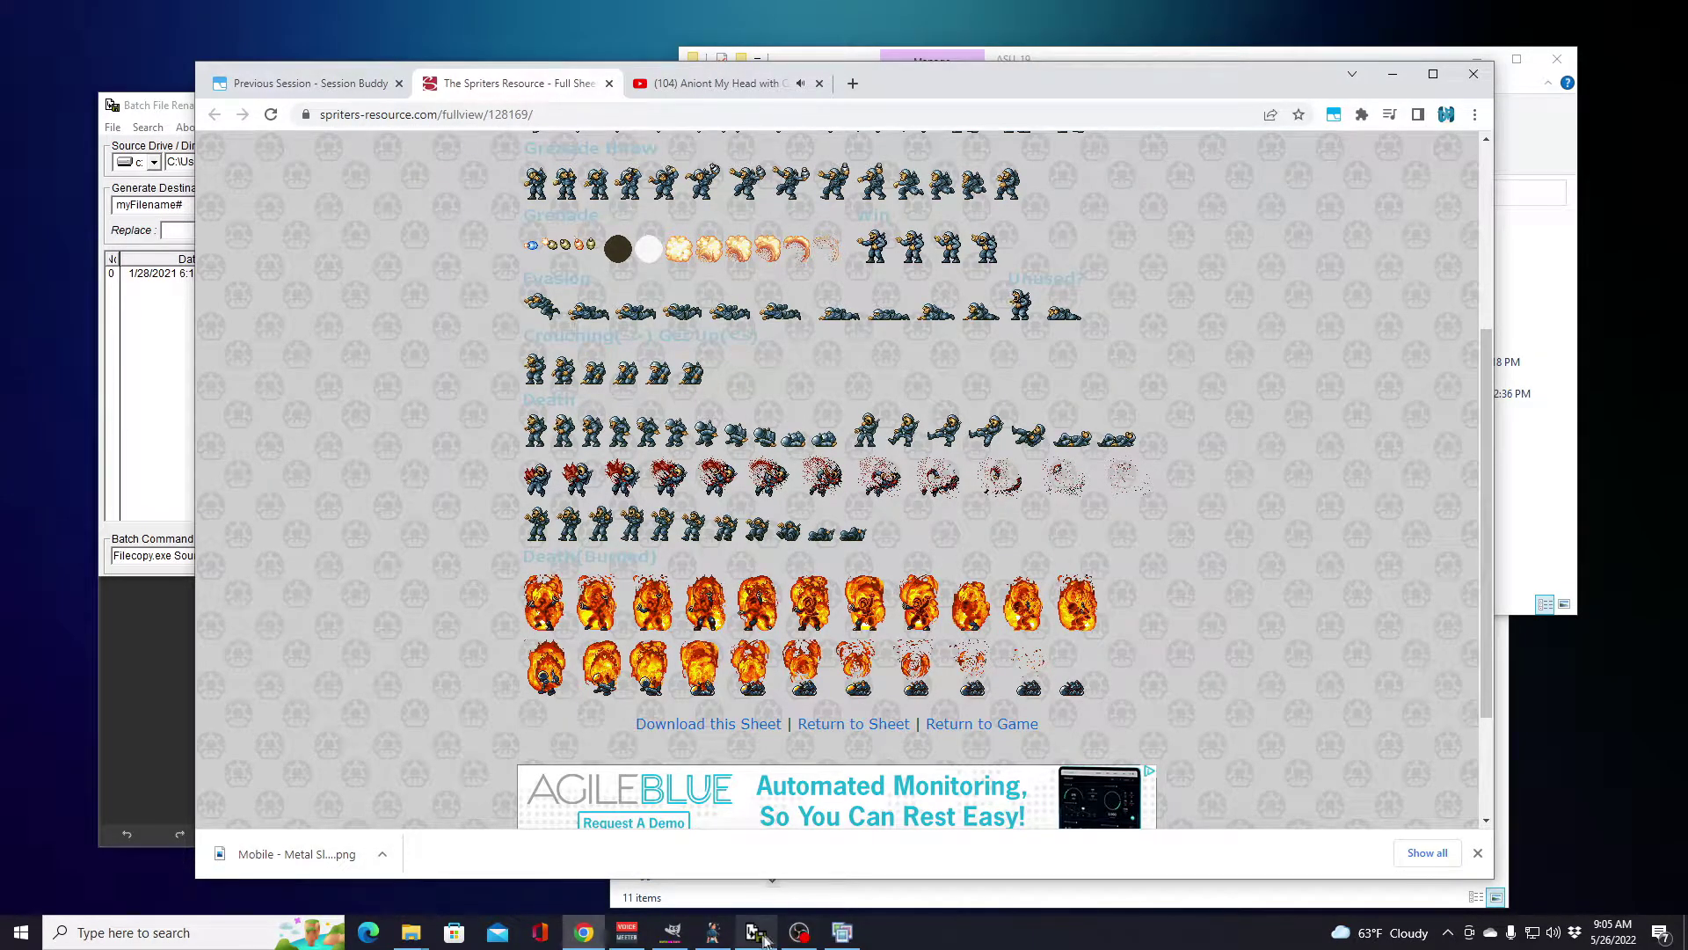
{"action": "mouse_move", "coordinate": [759, 937]}
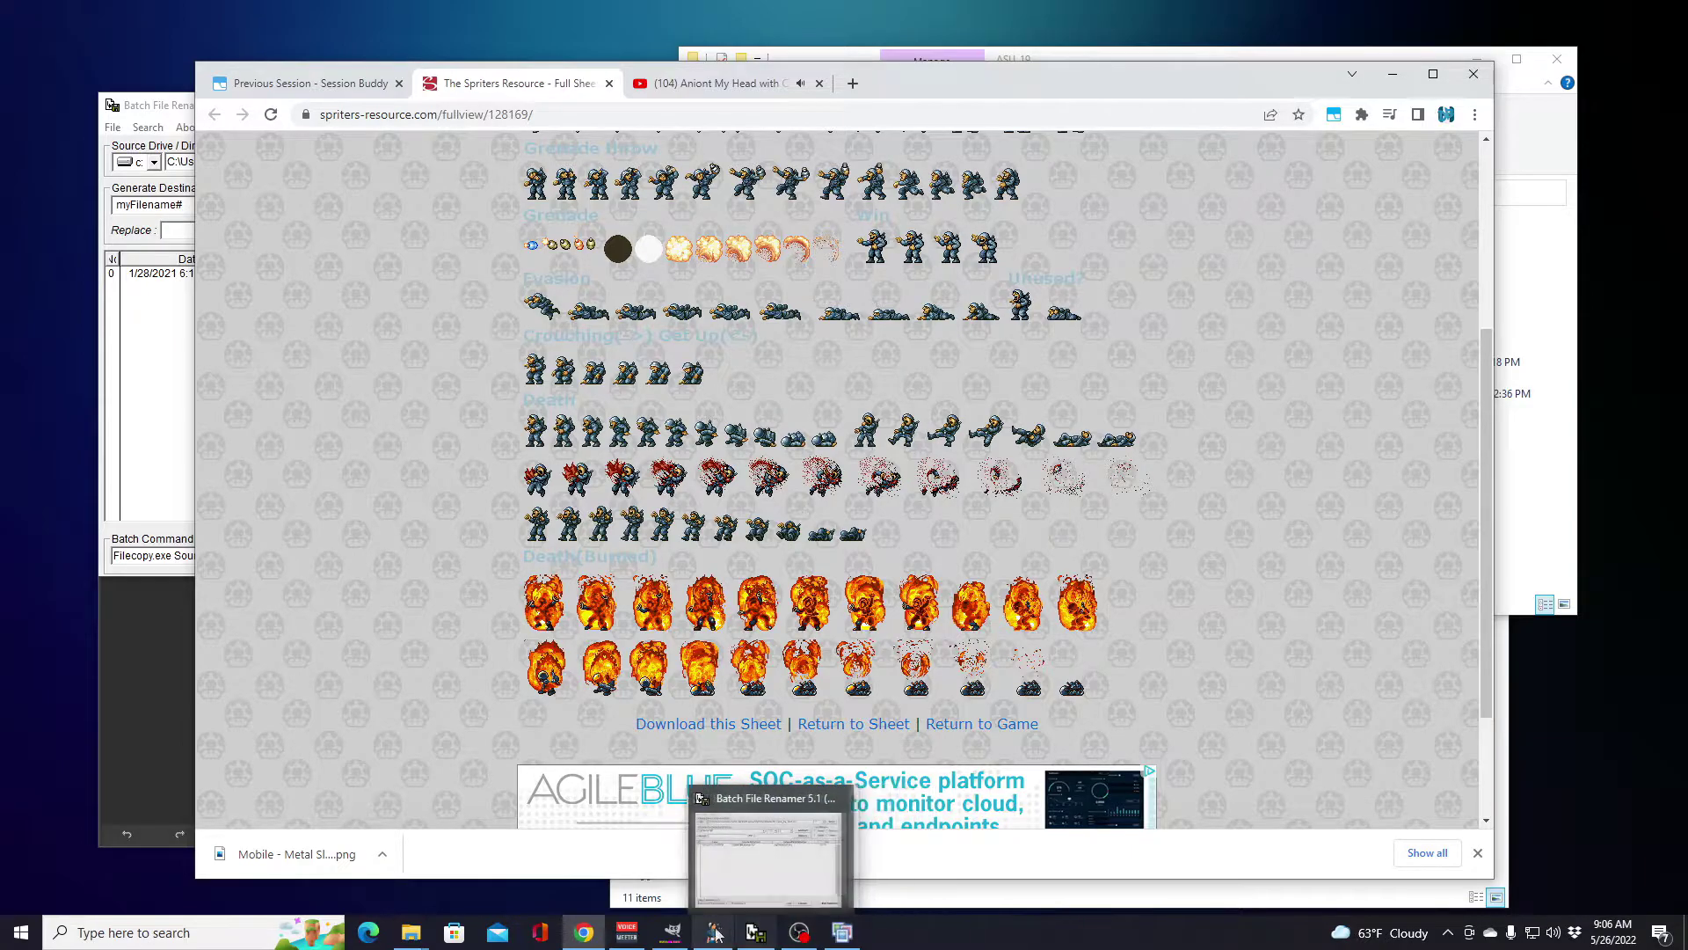
{"action": "left_click", "coordinate": [671, 932]}
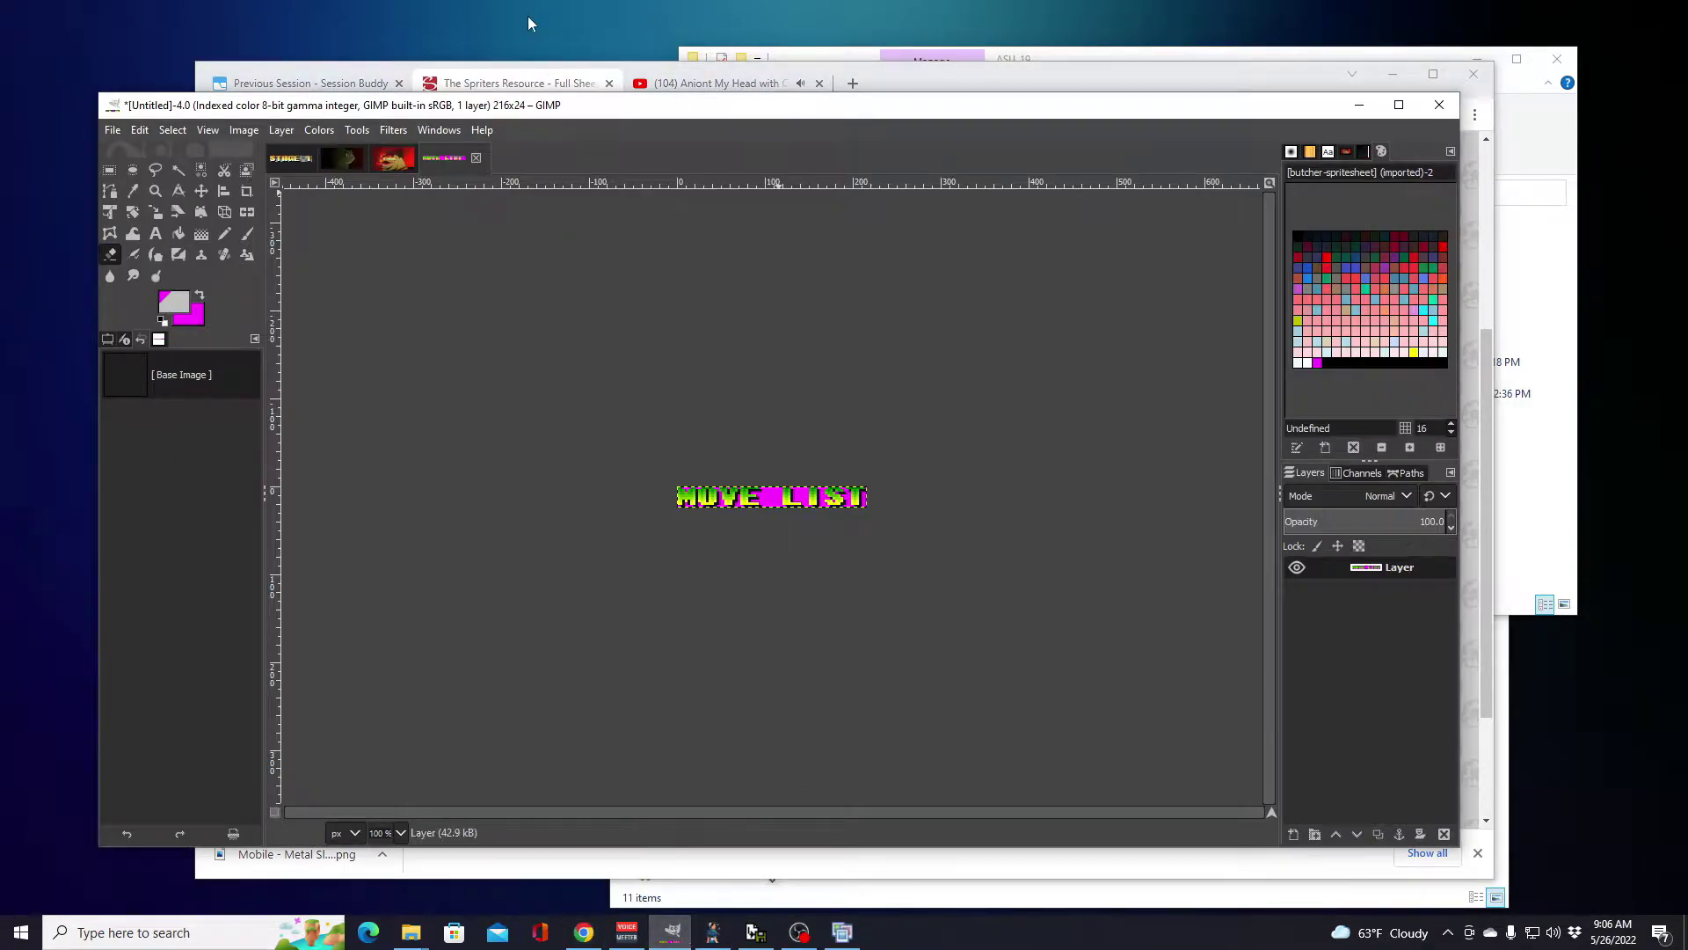
{"action": "left_click", "coordinate": [115, 132]}
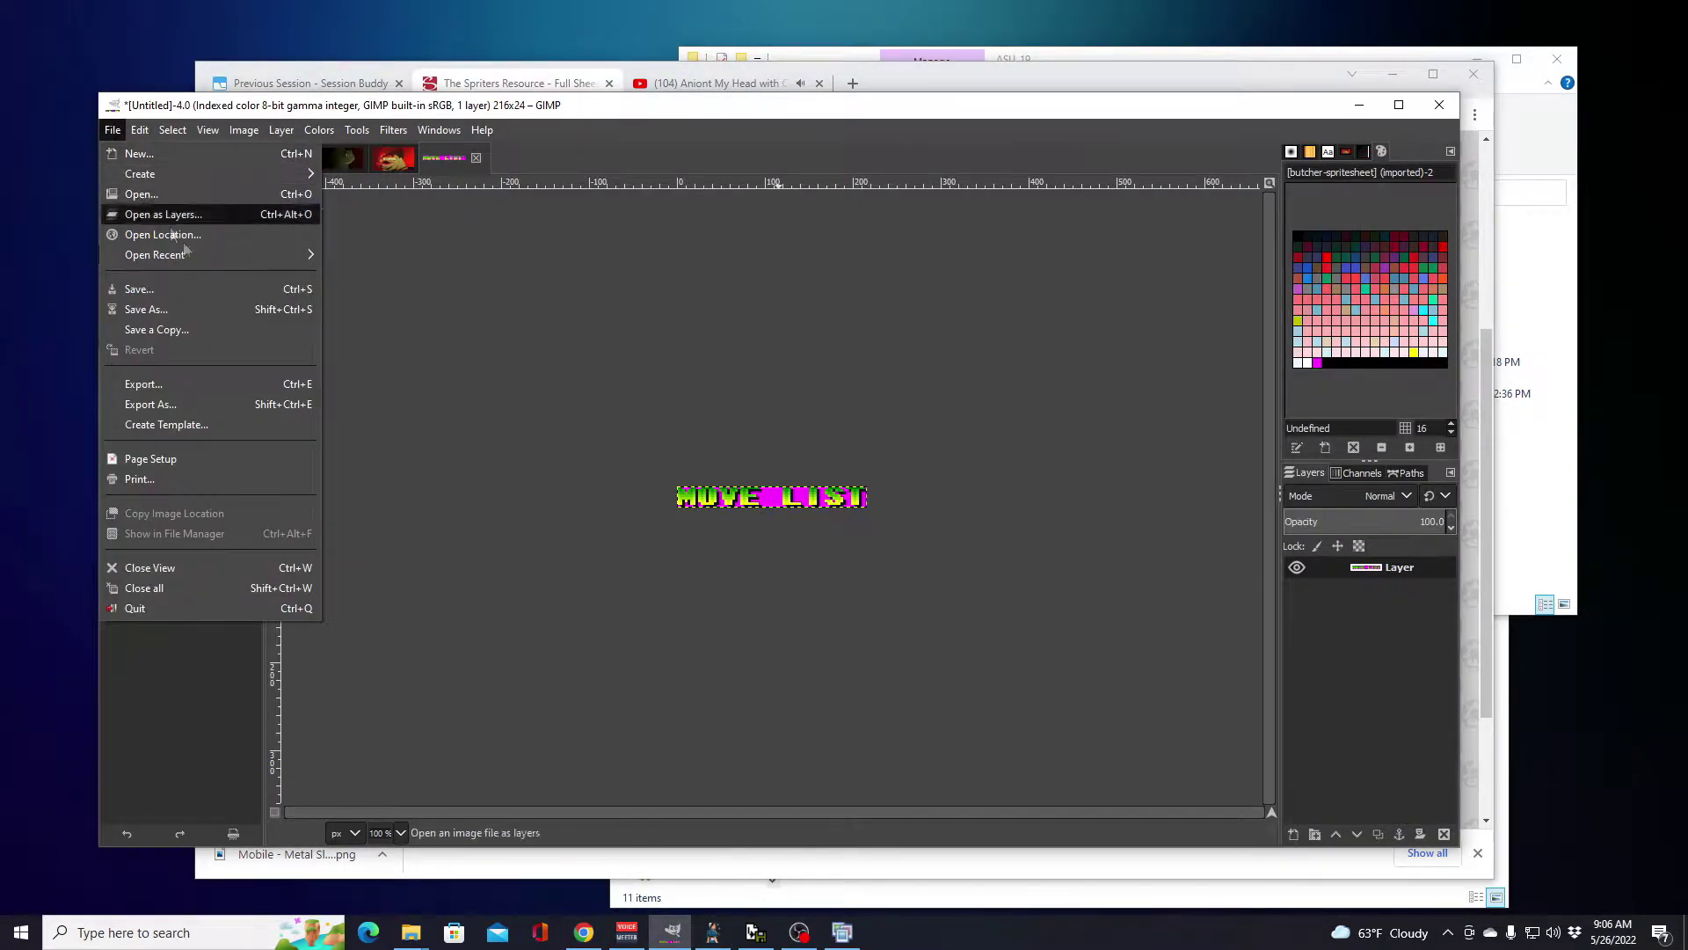
{"action": "left_click", "coordinate": [138, 195]}
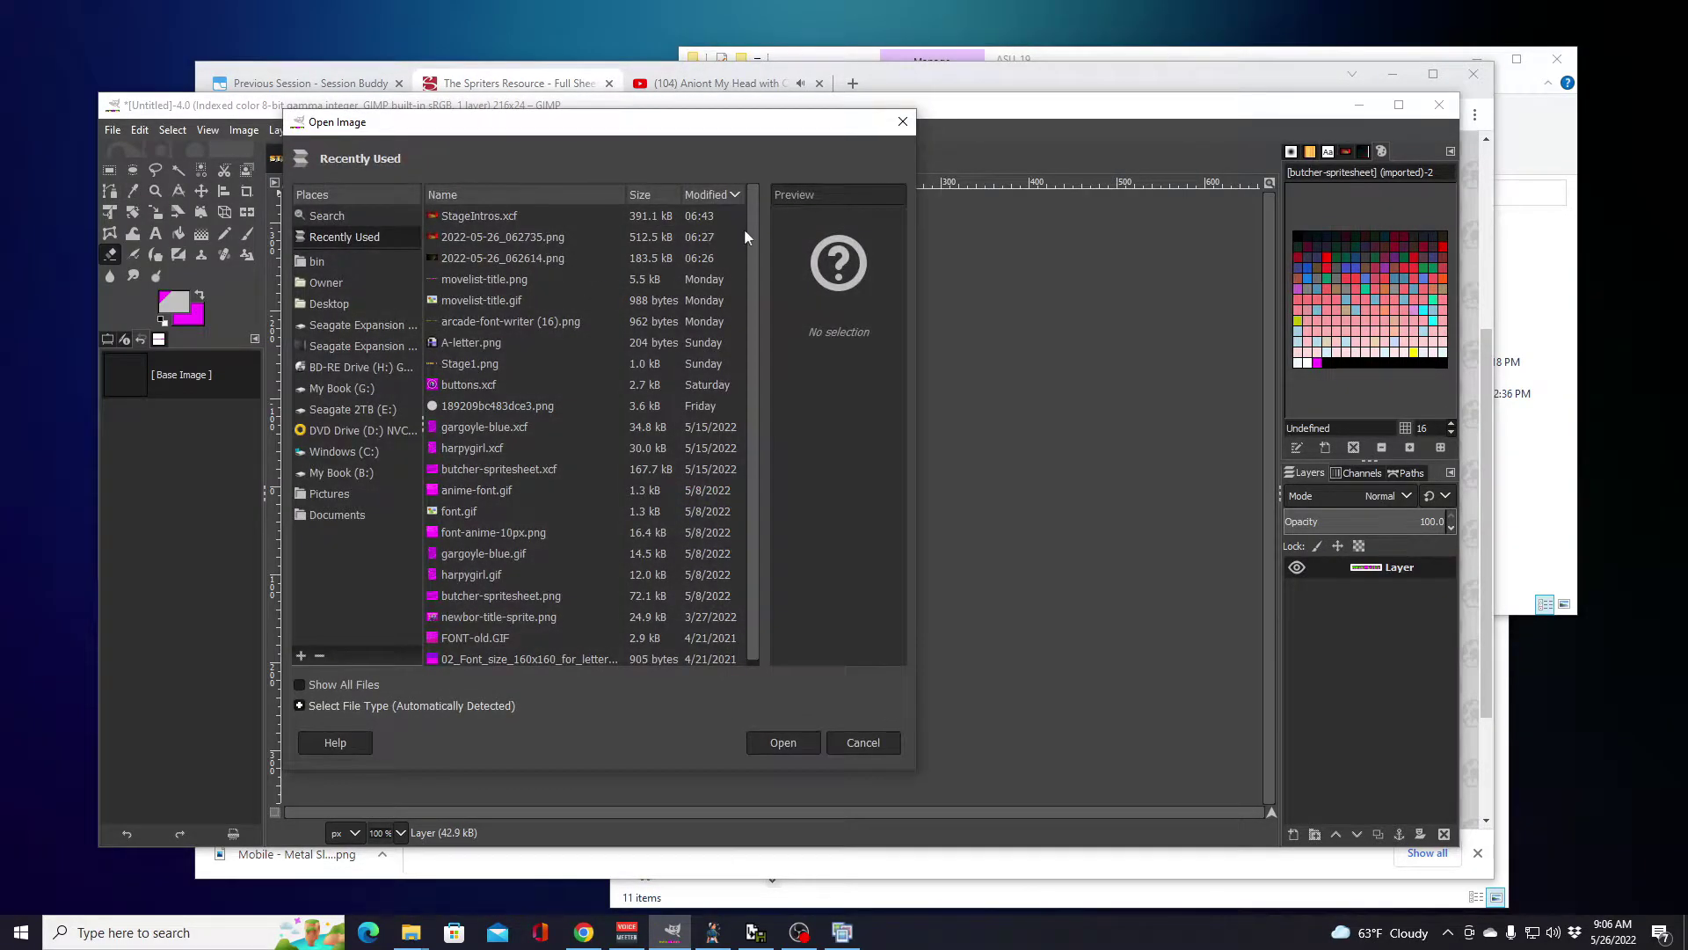
{"action": "left_click", "coordinate": [538, 656]}
{"action": "left_click", "coordinate": [788, 744]}
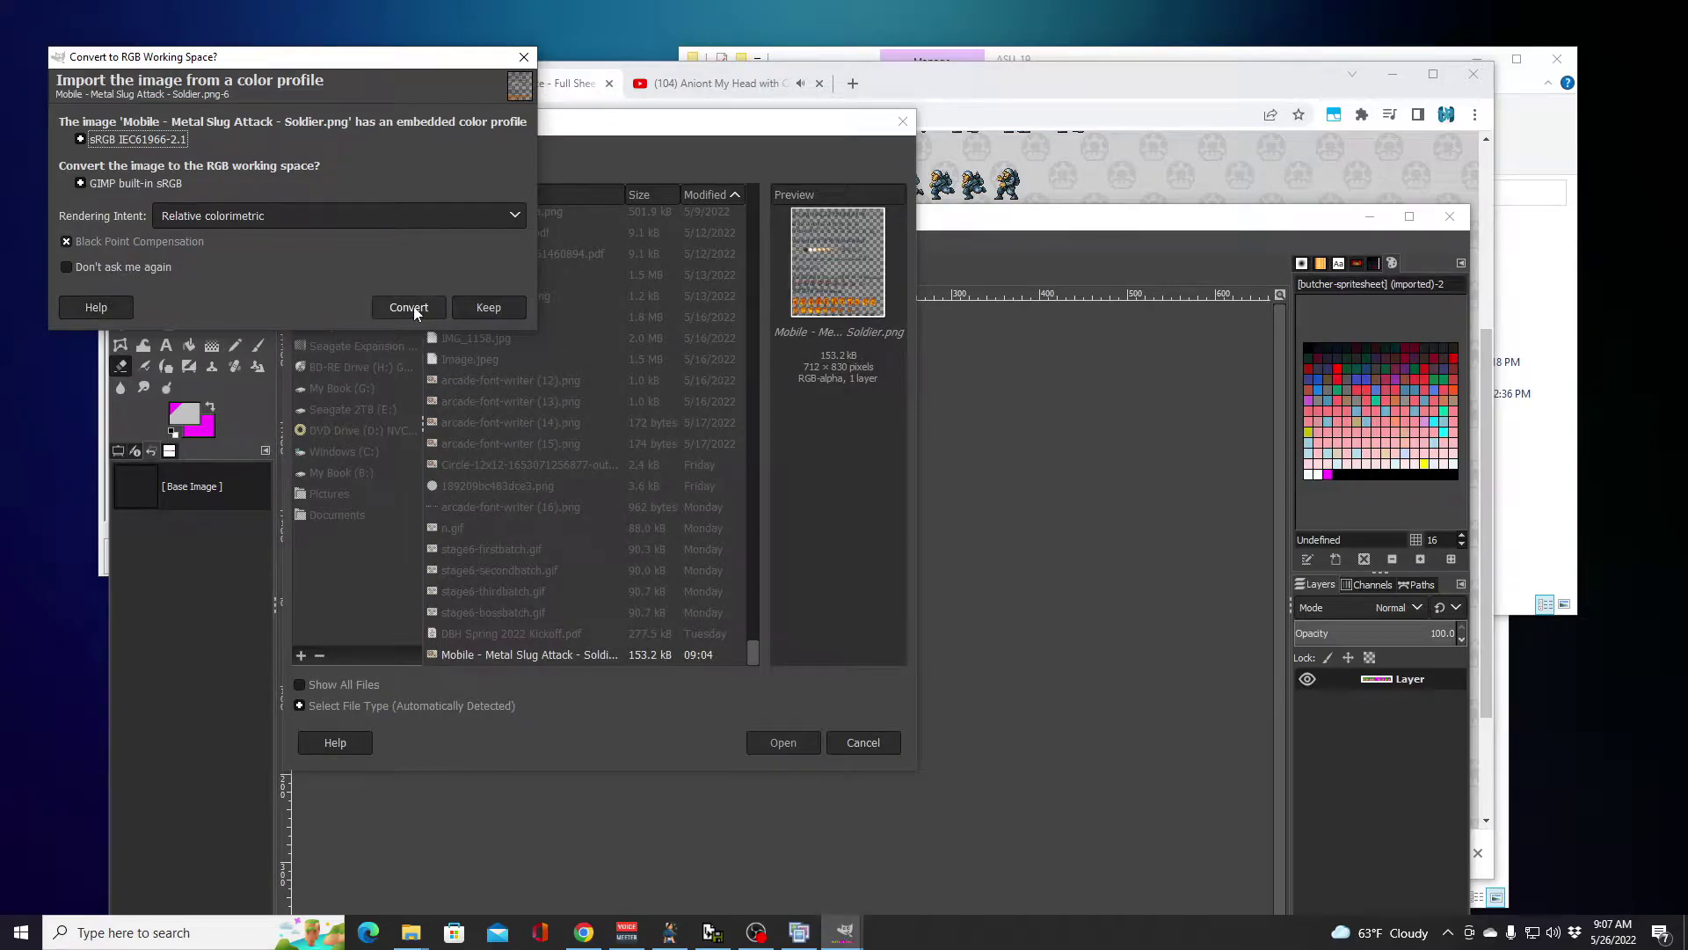
{"action": "left_click", "coordinate": [498, 307]}
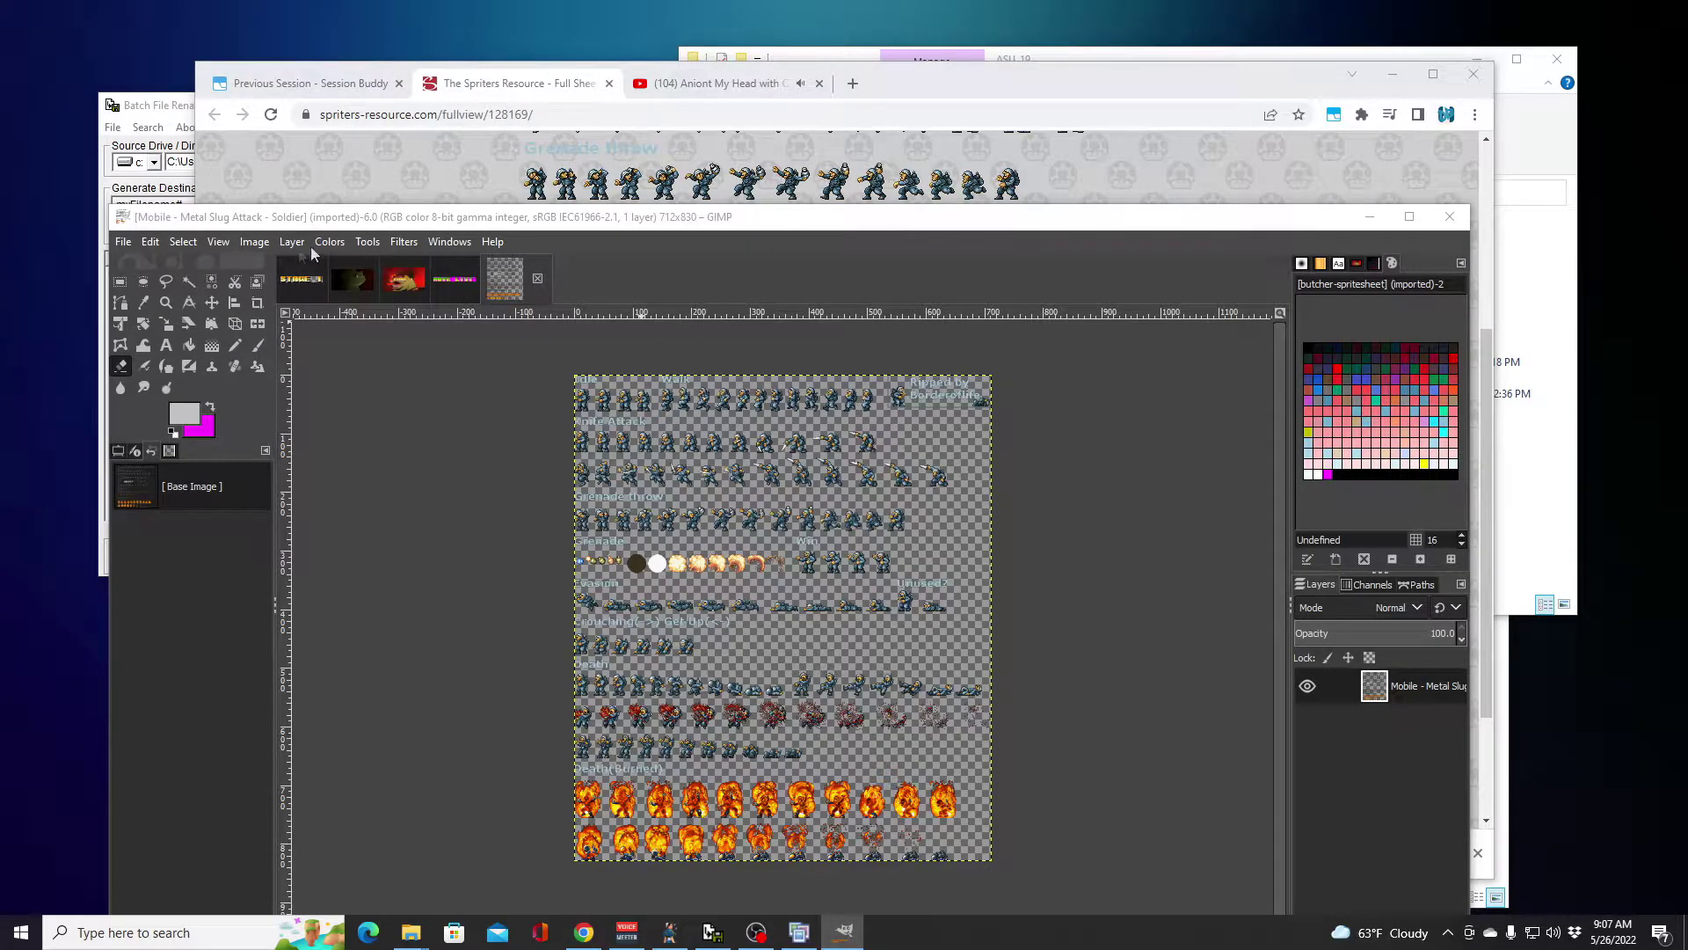
{"action": "left_click", "coordinate": [183, 241]}
{"action": "mouse_move", "coordinate": [252, 241]}
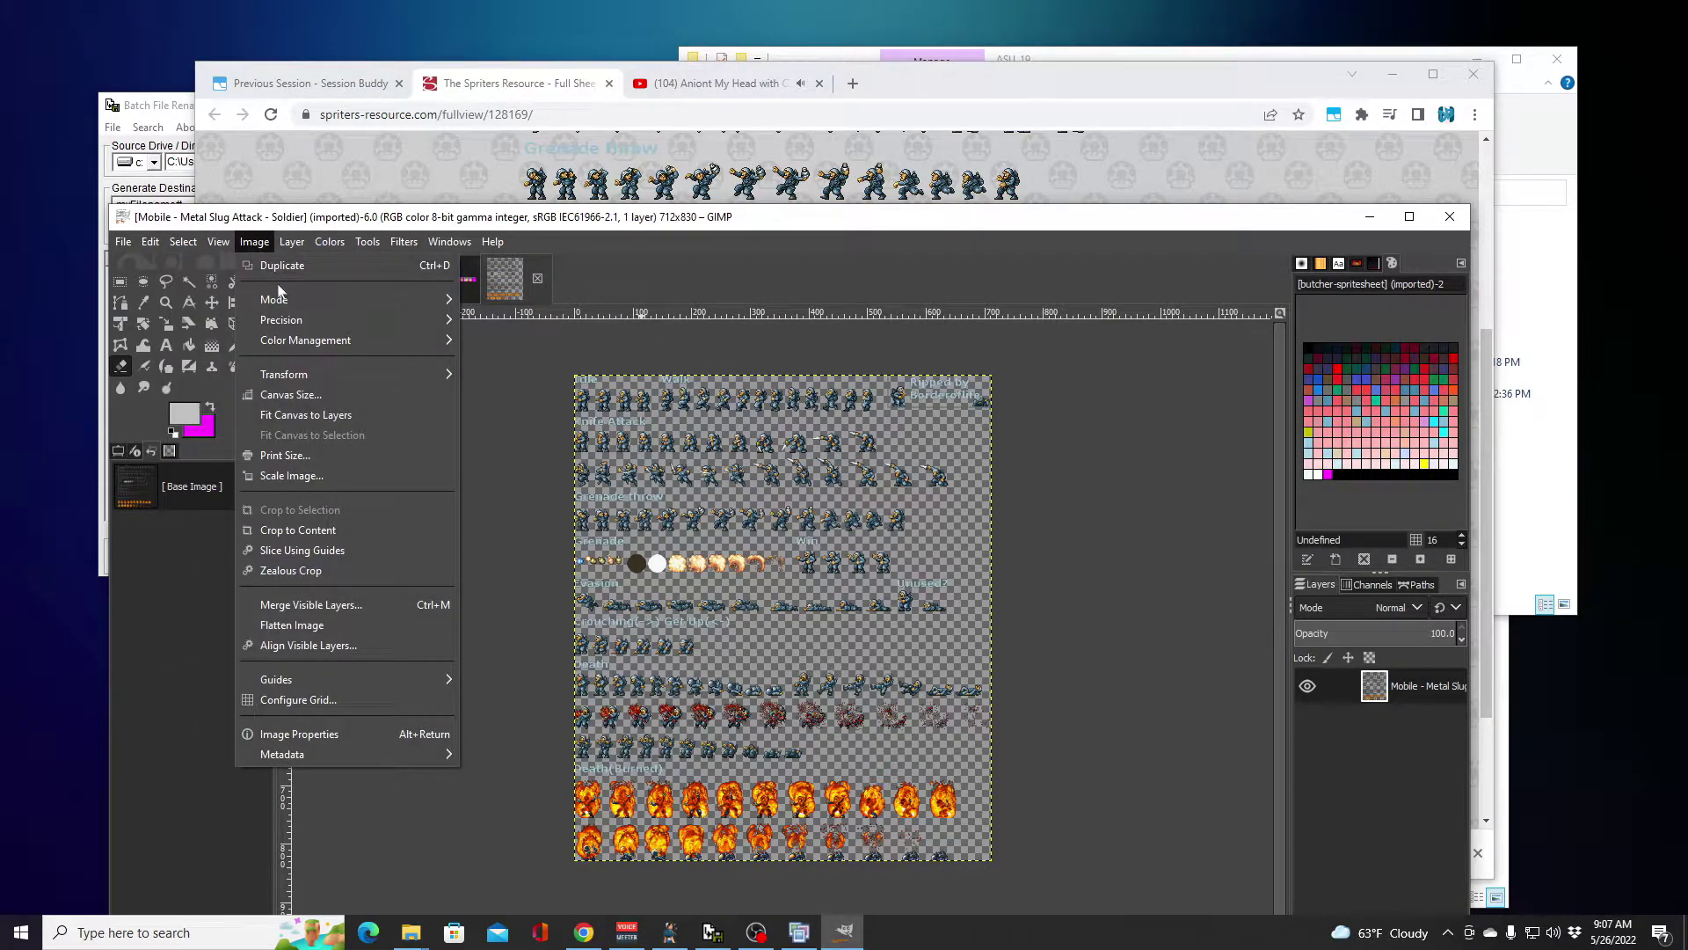
{"action": "mouse_move", "coordinate": [288, 301]}
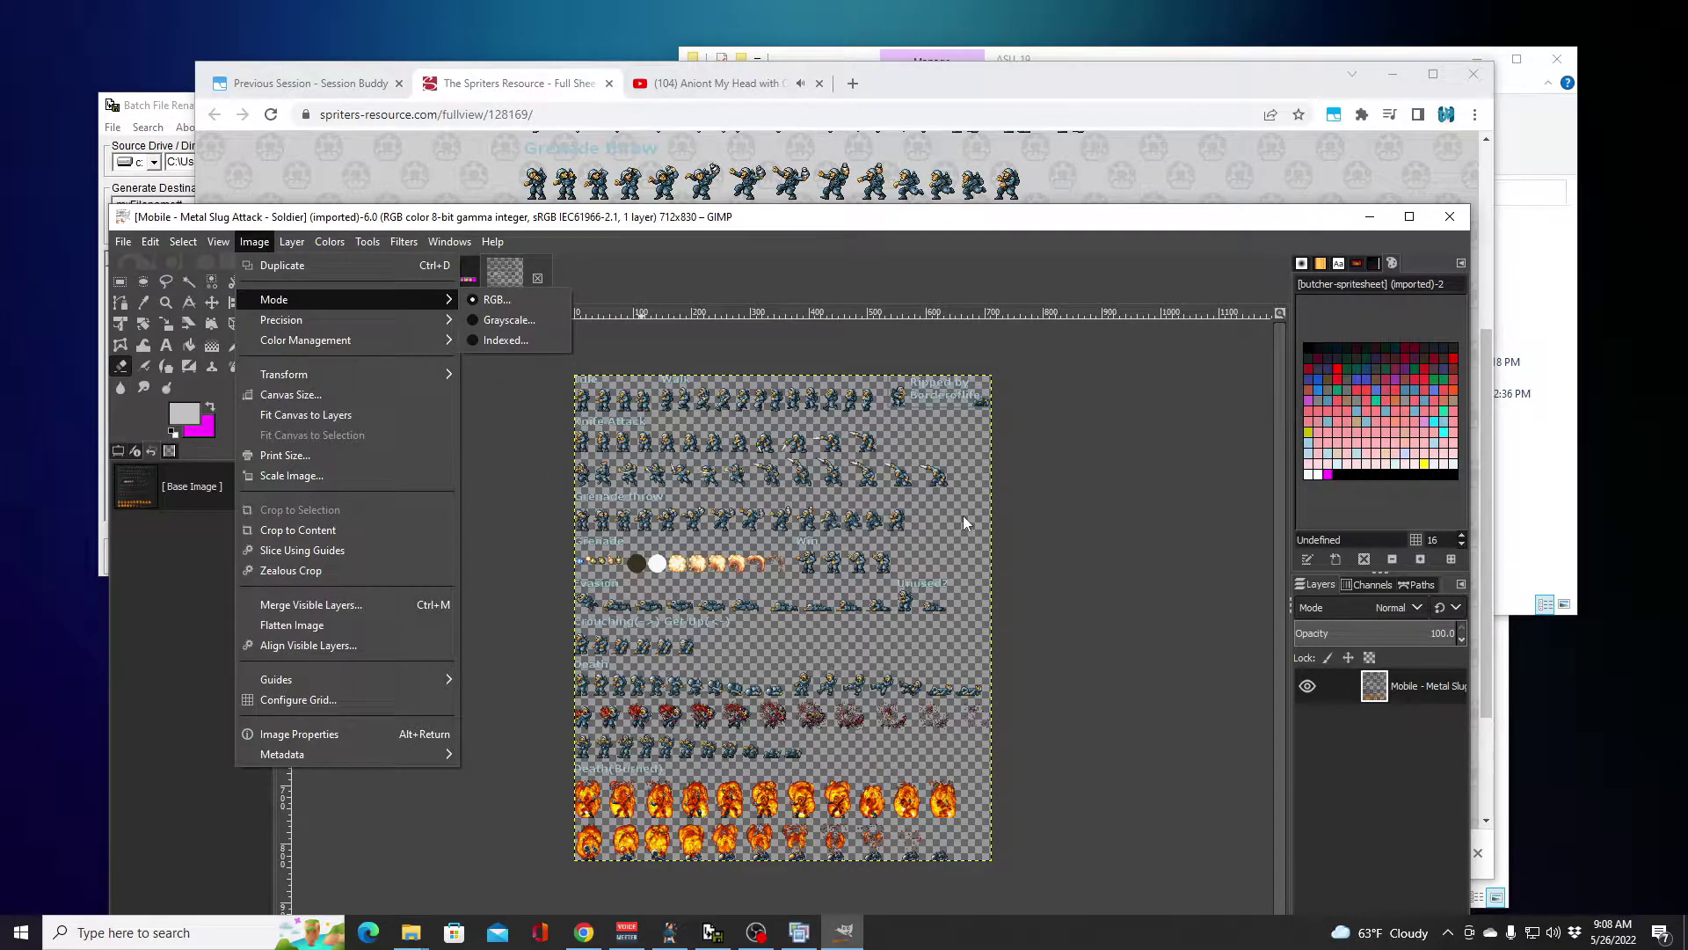
{"action": "left_click", "coordinate": [772, 340]}
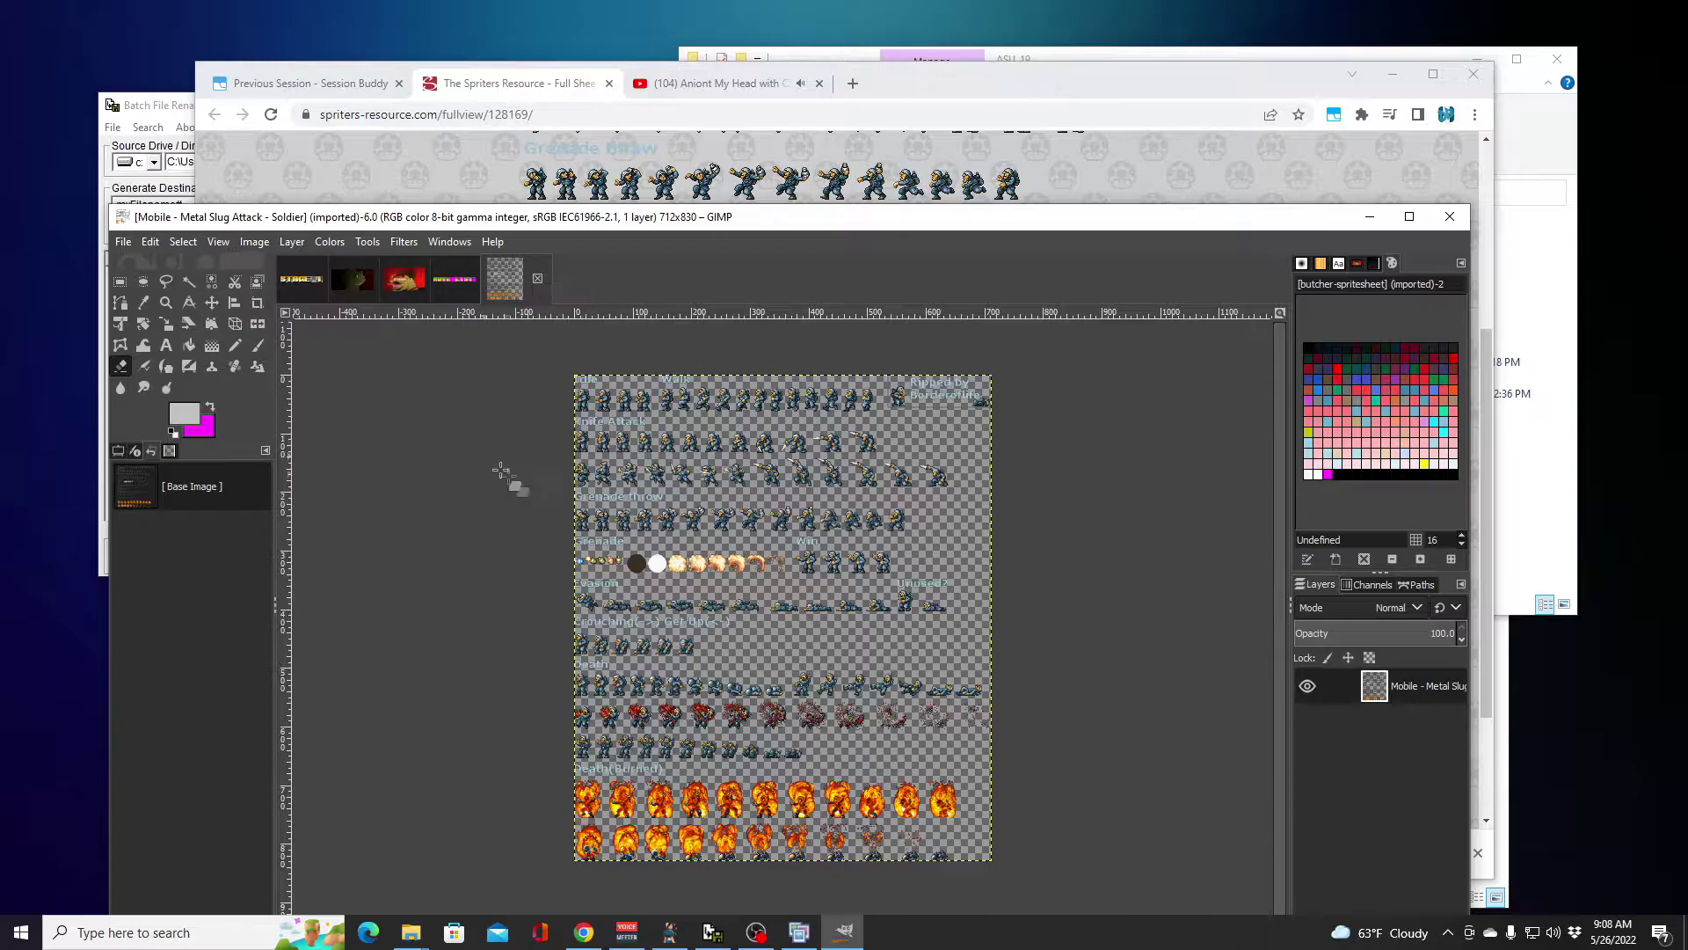
Step: Select the sprite sheet's transparent background by color, fill it with magenta as the foreground color, and clear the selection
{"action": "left_click", "coordinate": [213, 286]}
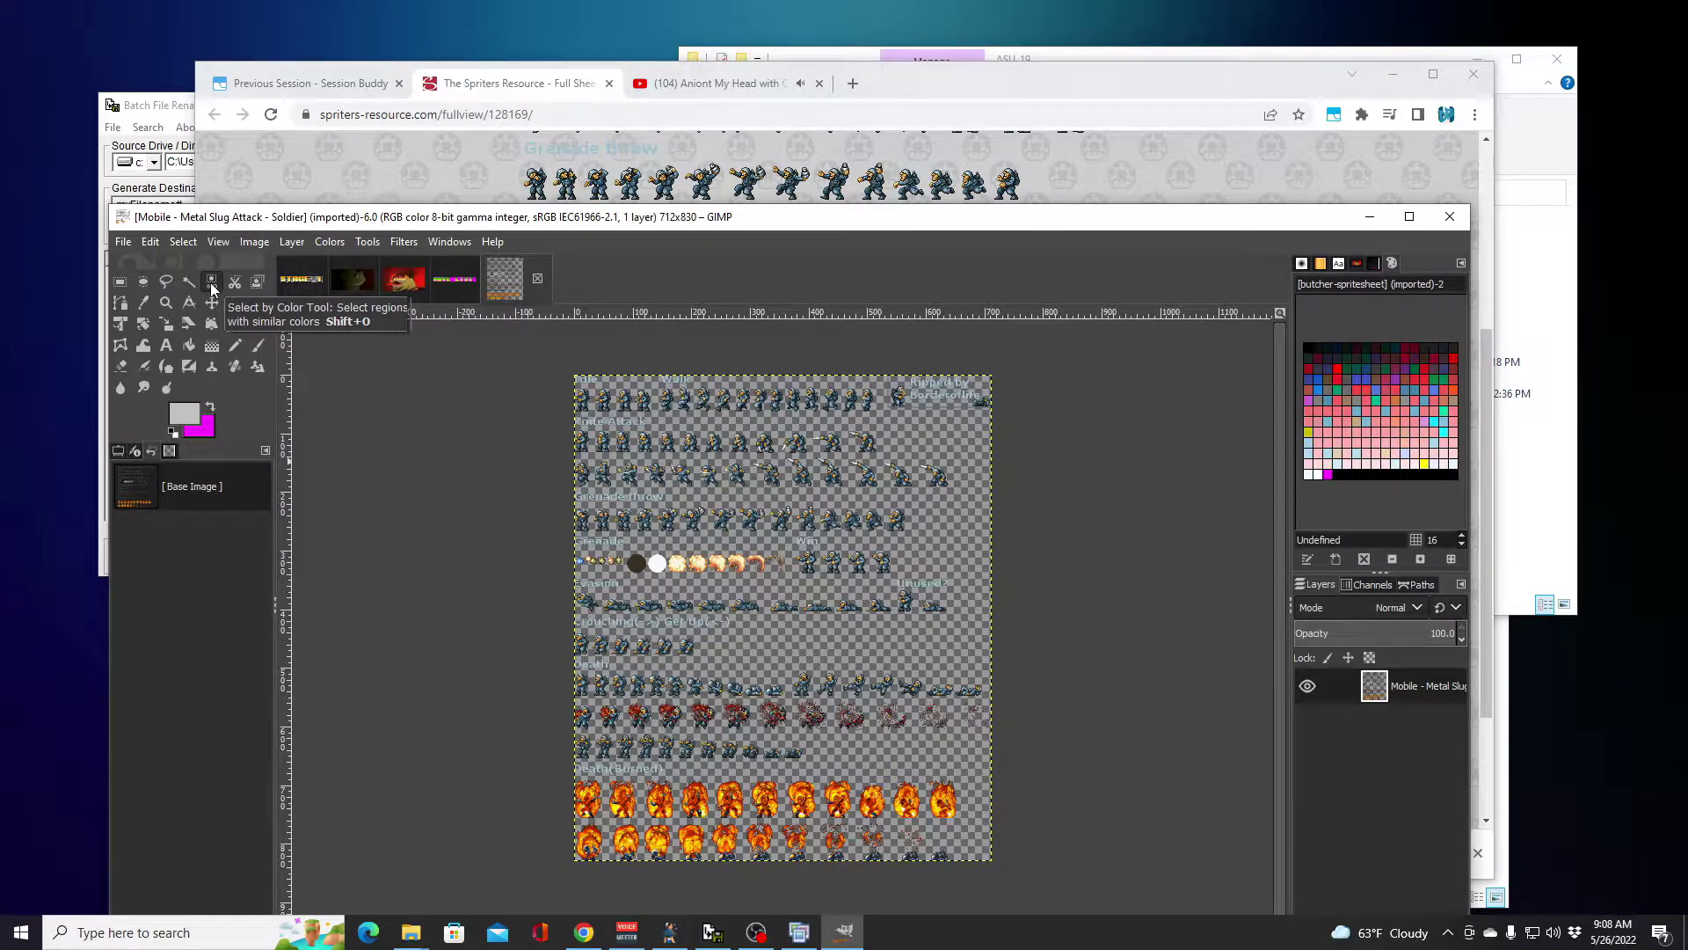
{"action": "left_click", "coordinate": [940, 432]}
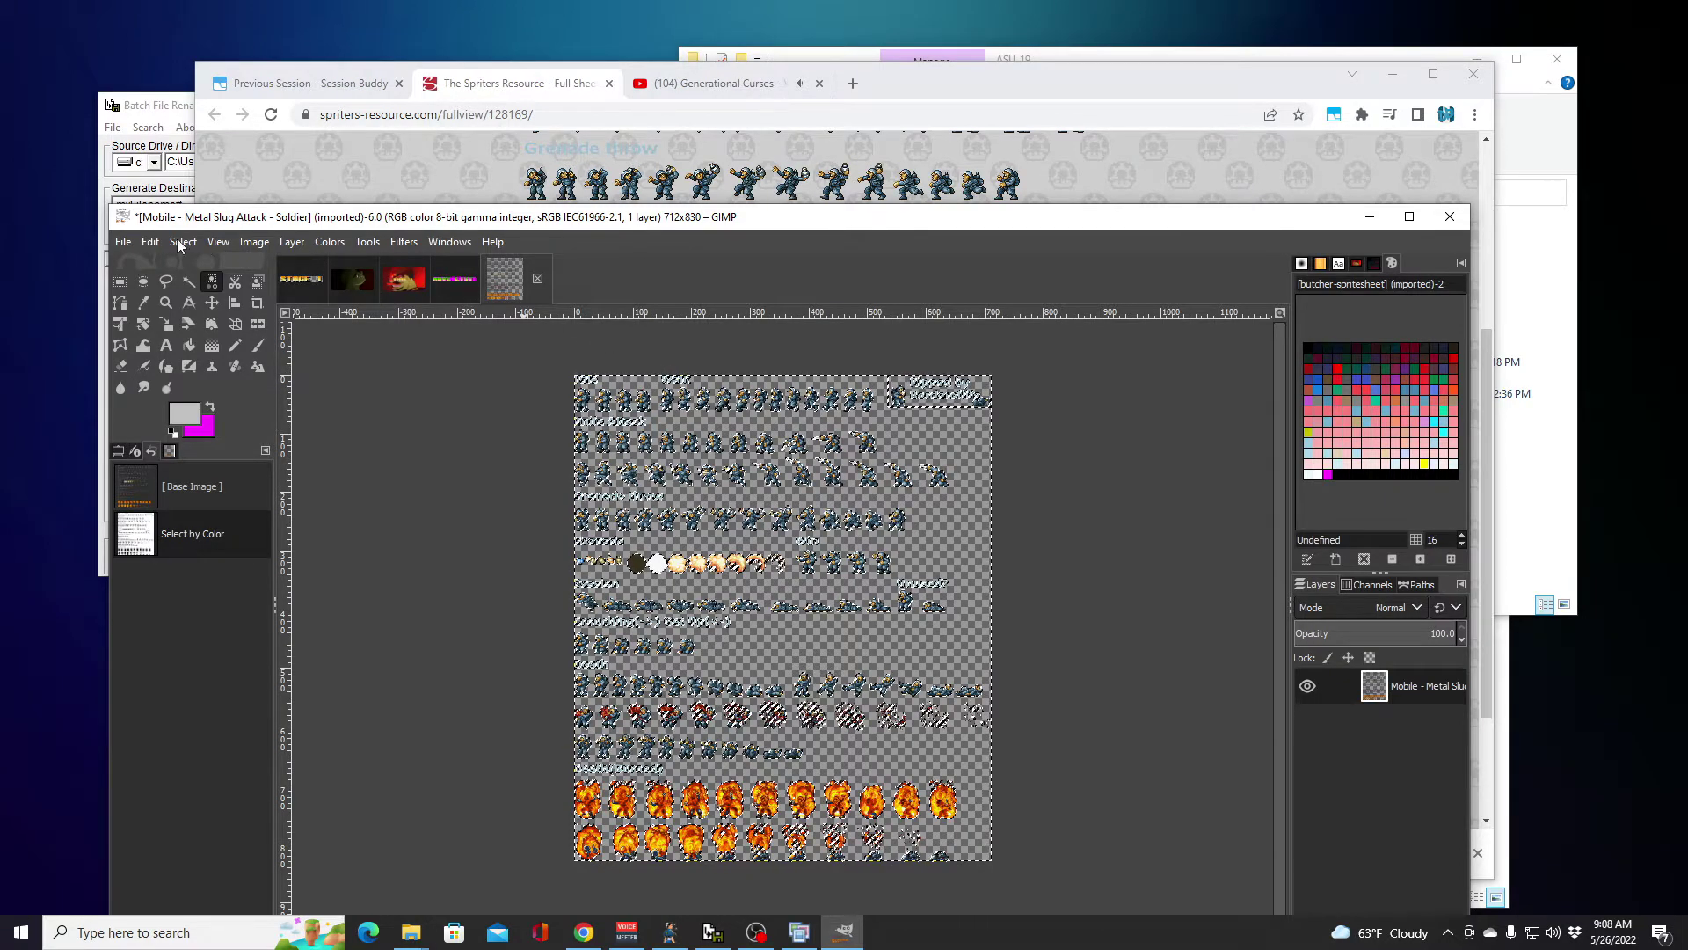
{"action": "left_click", "coordinate": [212, 406]}
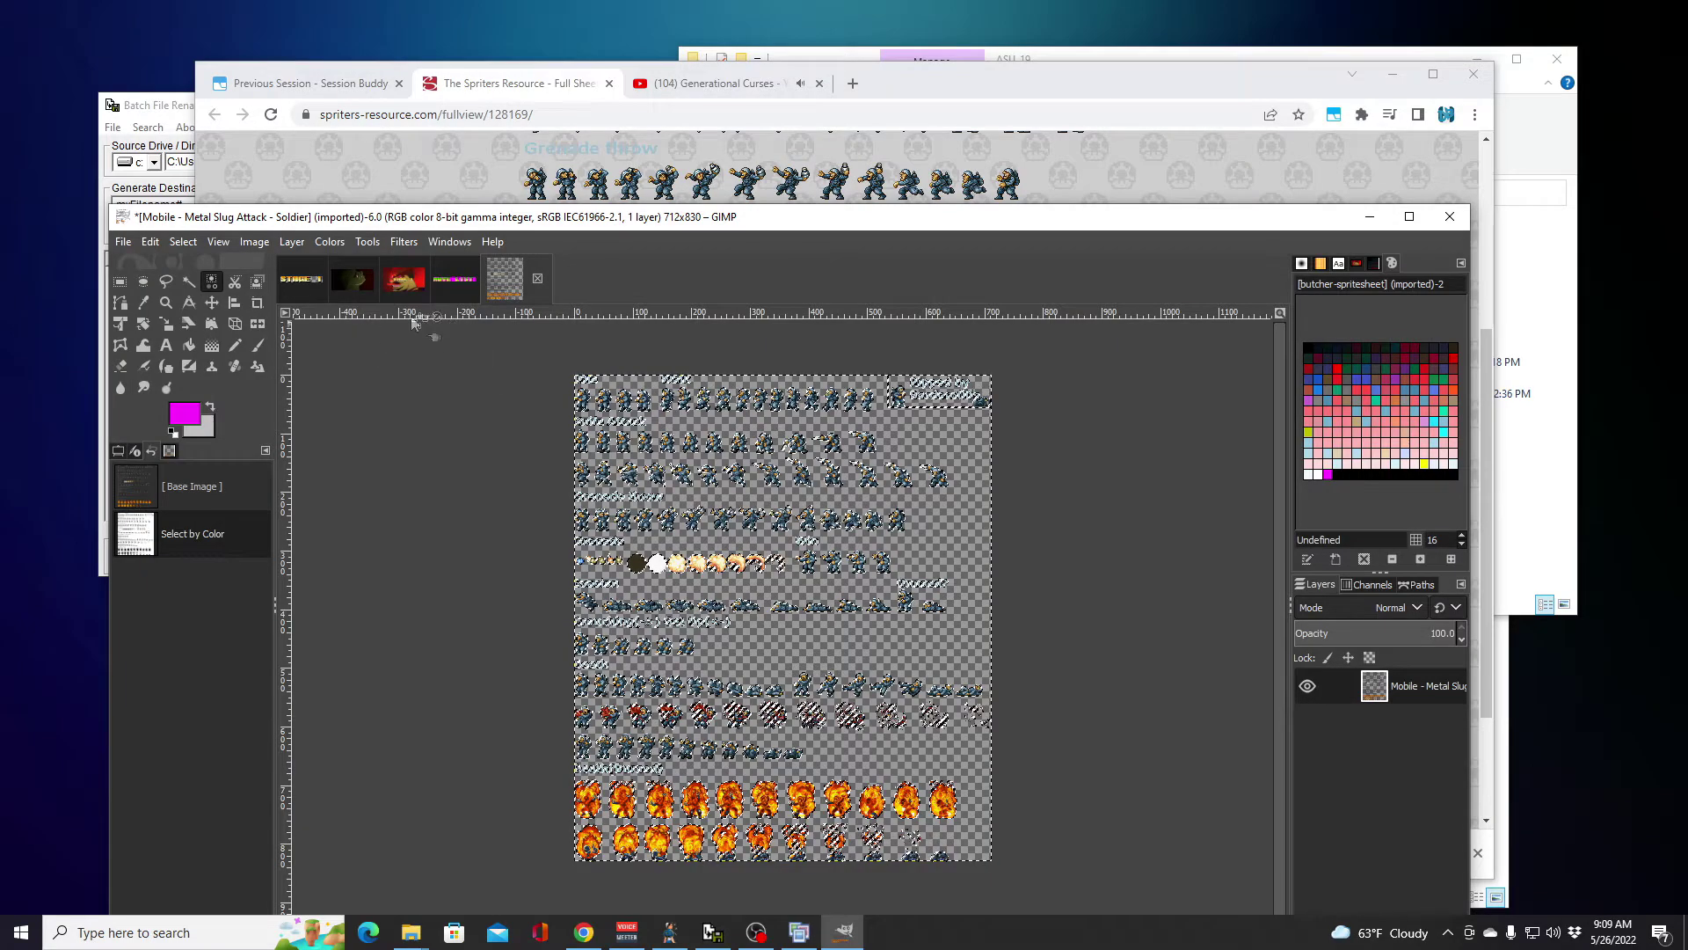
{"action": "left_click", "coordinate": [150, 242]}
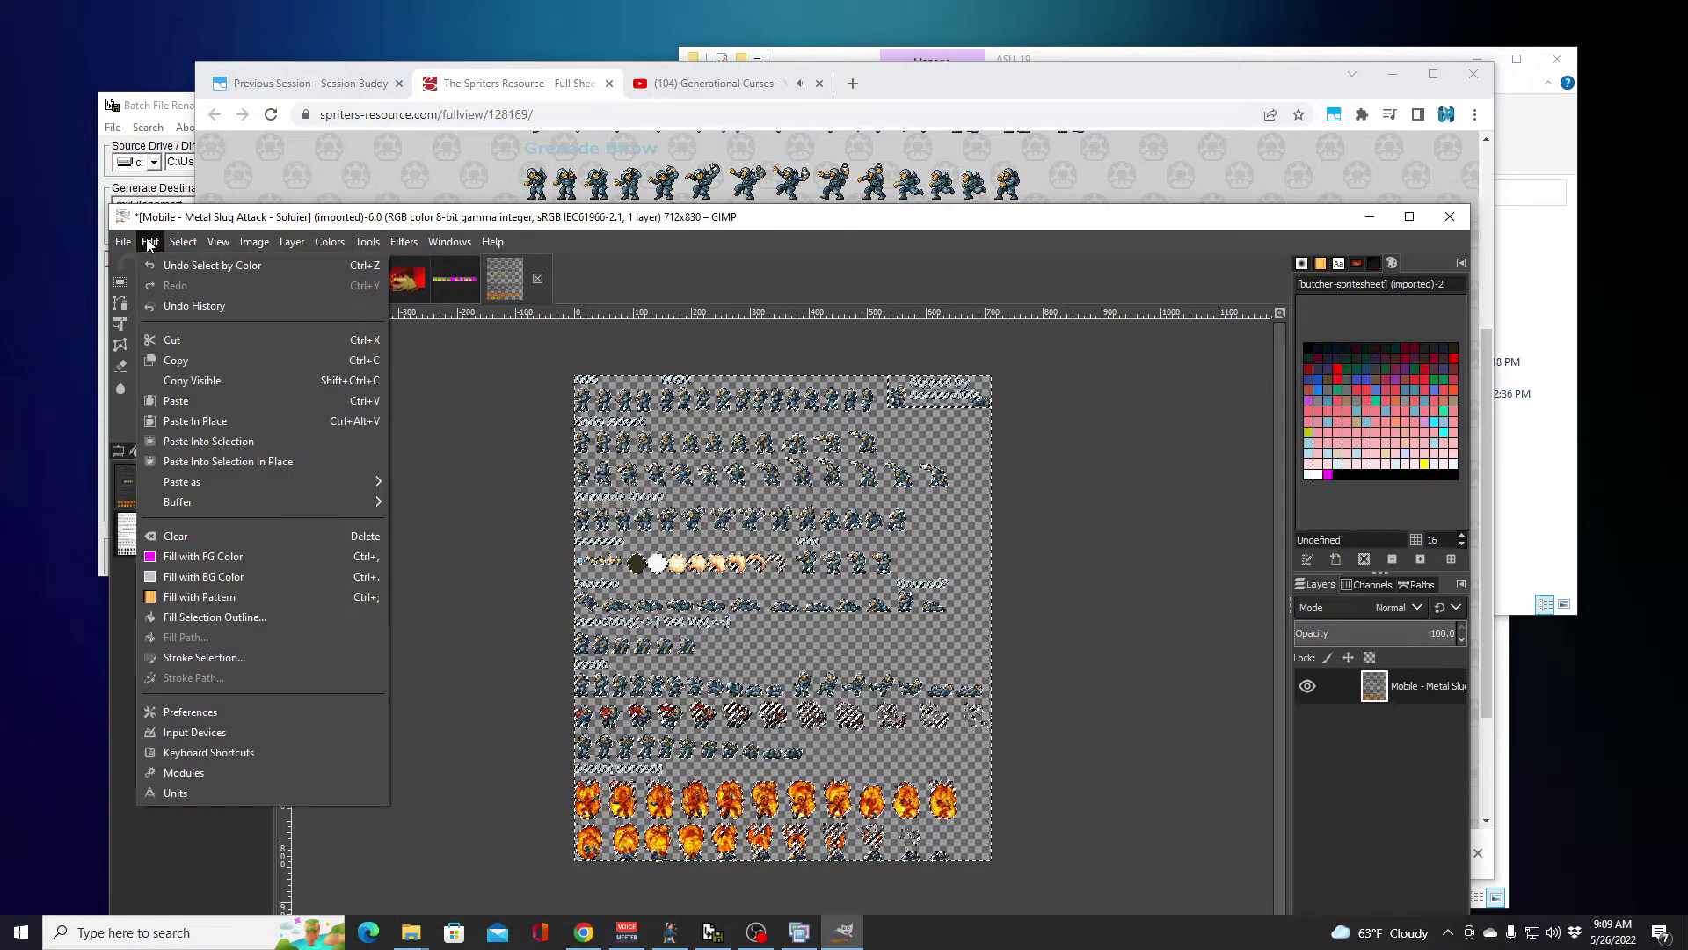
{"action": "left_click", "coordinate": [211, 563]}
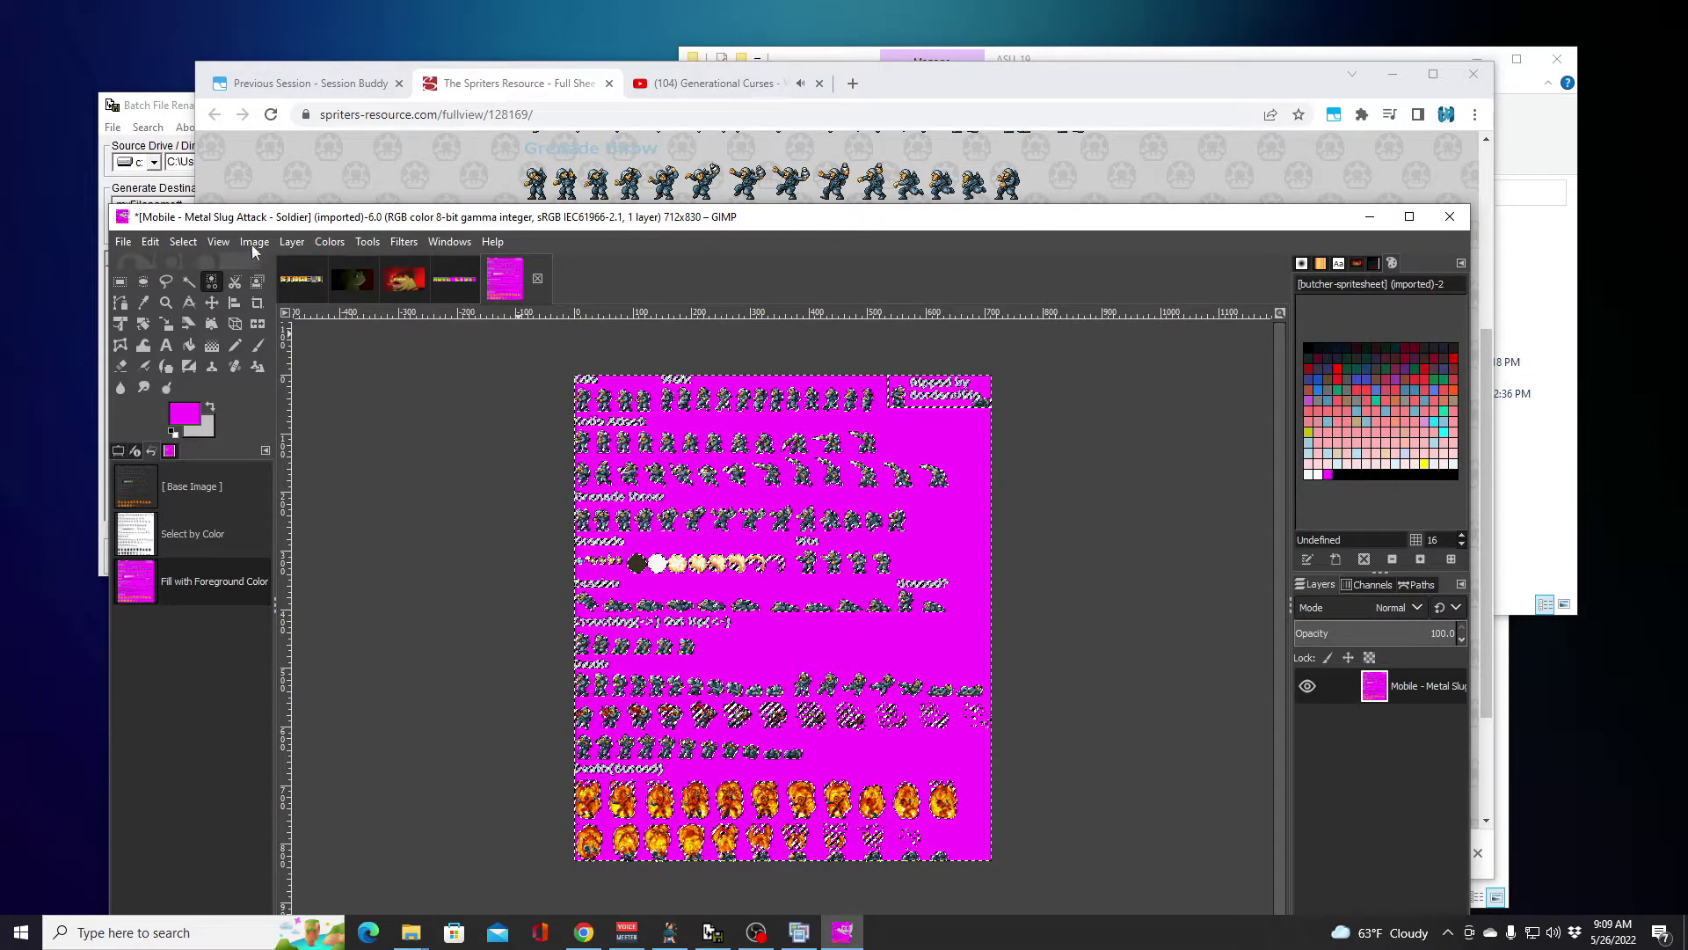
{"action": "left_click", "coordinate": [181, 243]}
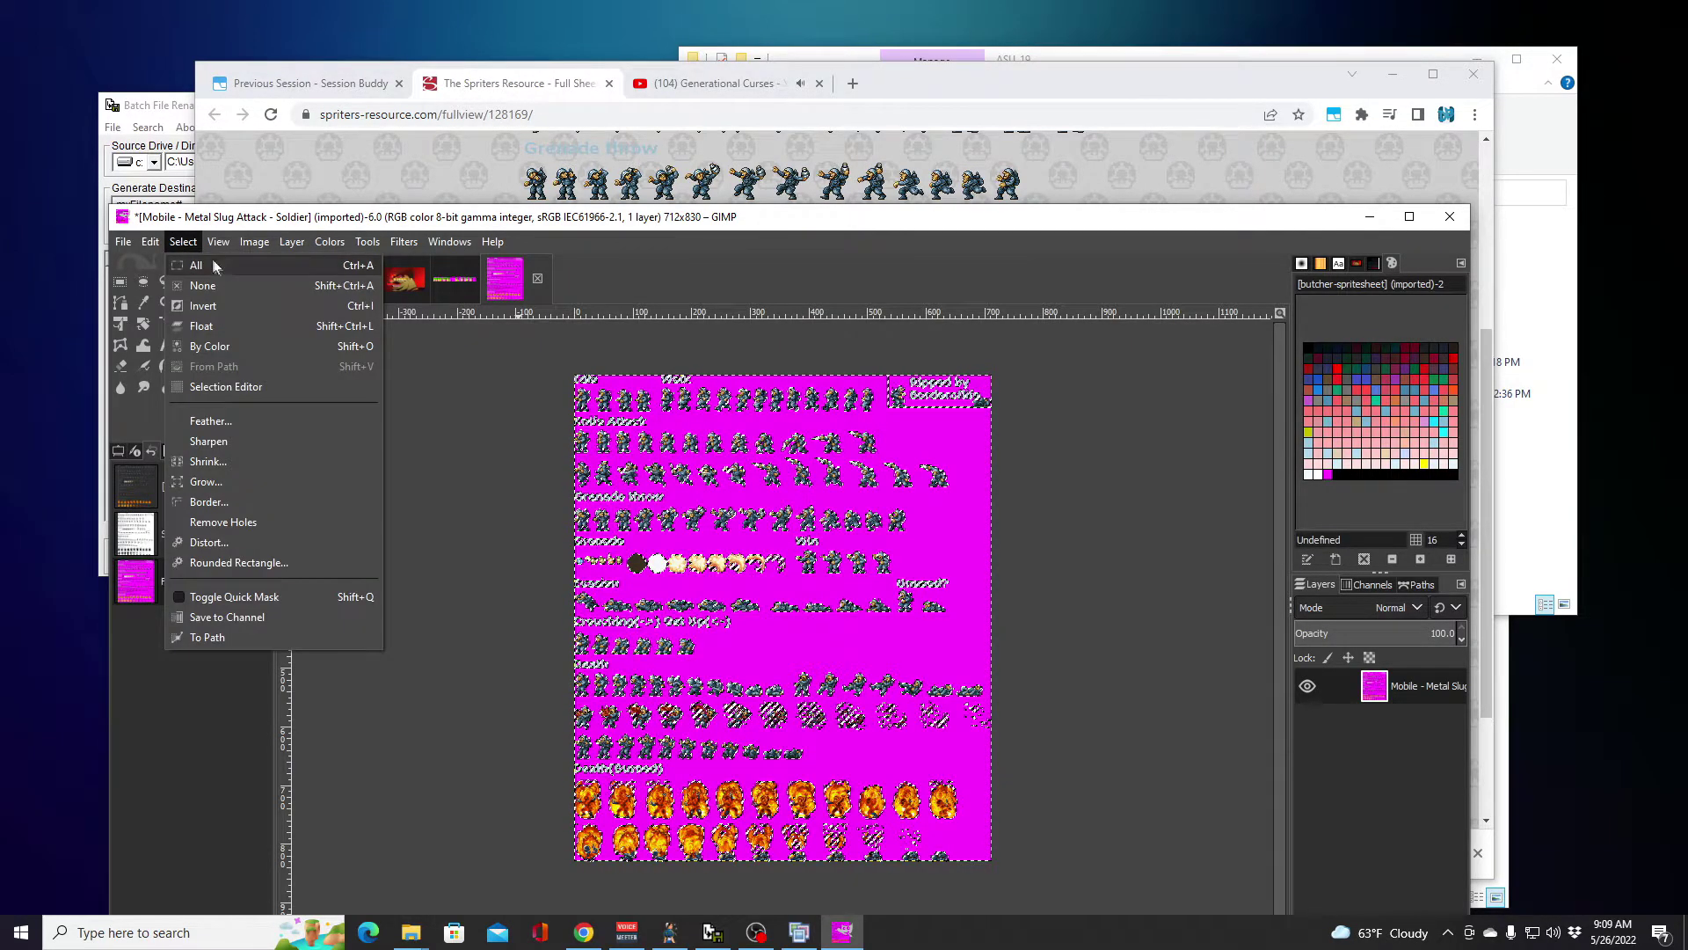
{"action": "left_click", "coordinate": [214, 286]}
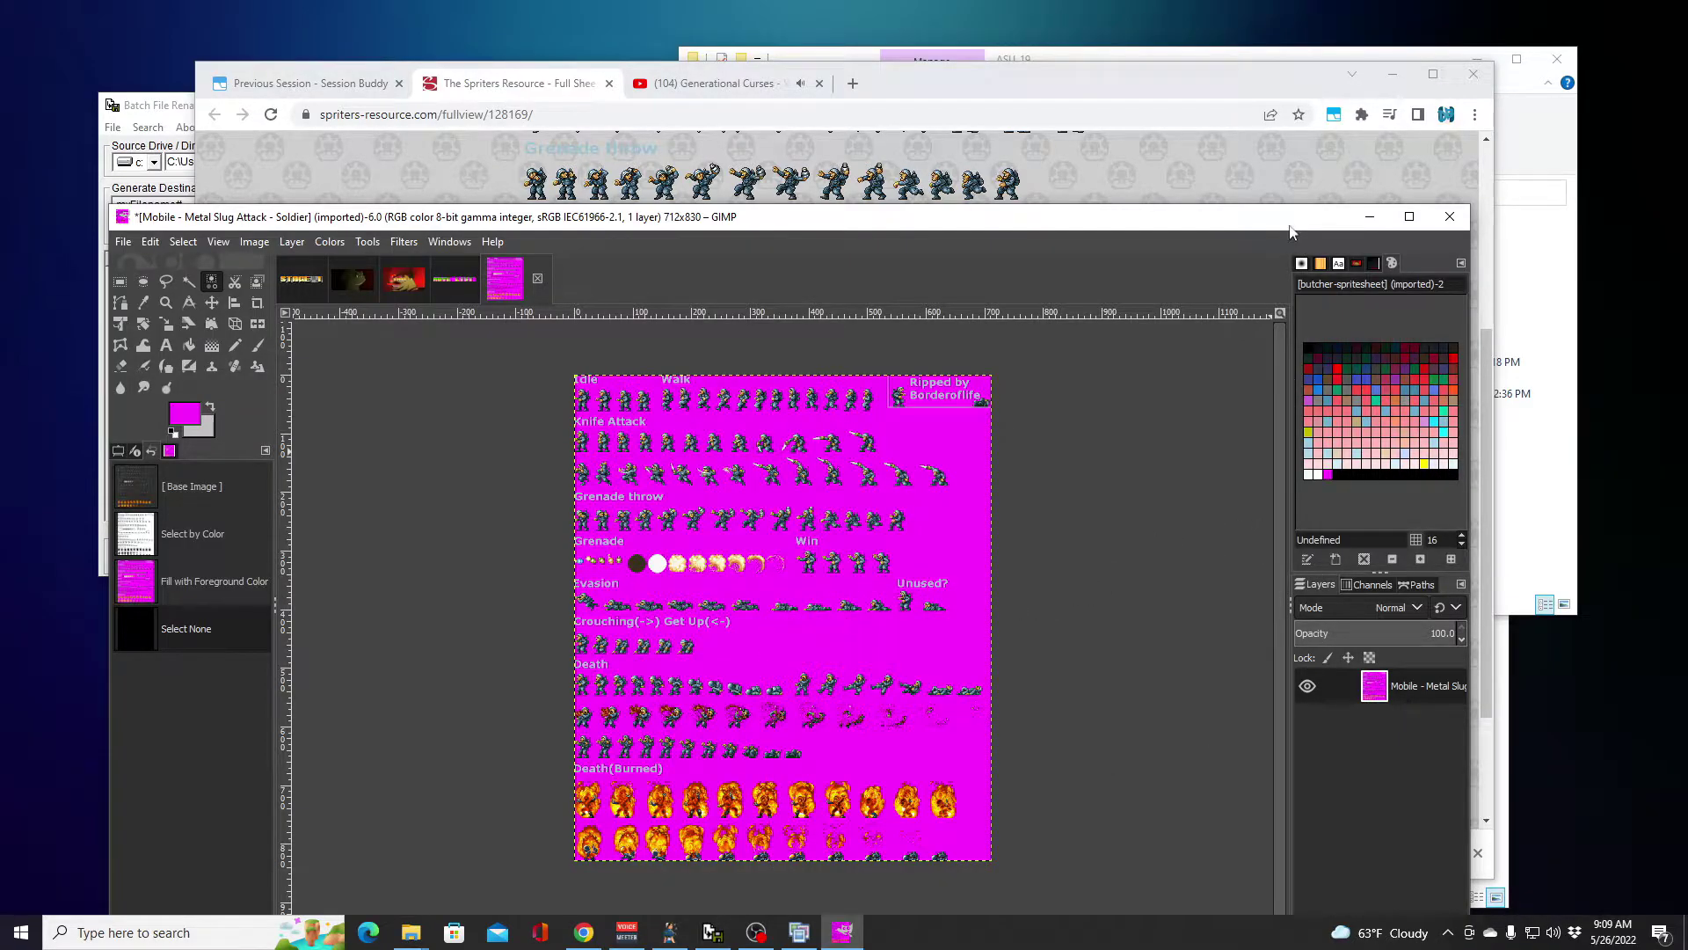
Step: Examine the win, evasion, death and burned sprite rows against the magenta background at 200 % zoom
{"action": "left_click_drag", "start_coordinate": [1290, 231], "coordinate": [1293, 108]}
{"action": "left_click", "coordinate": [422, 822]}
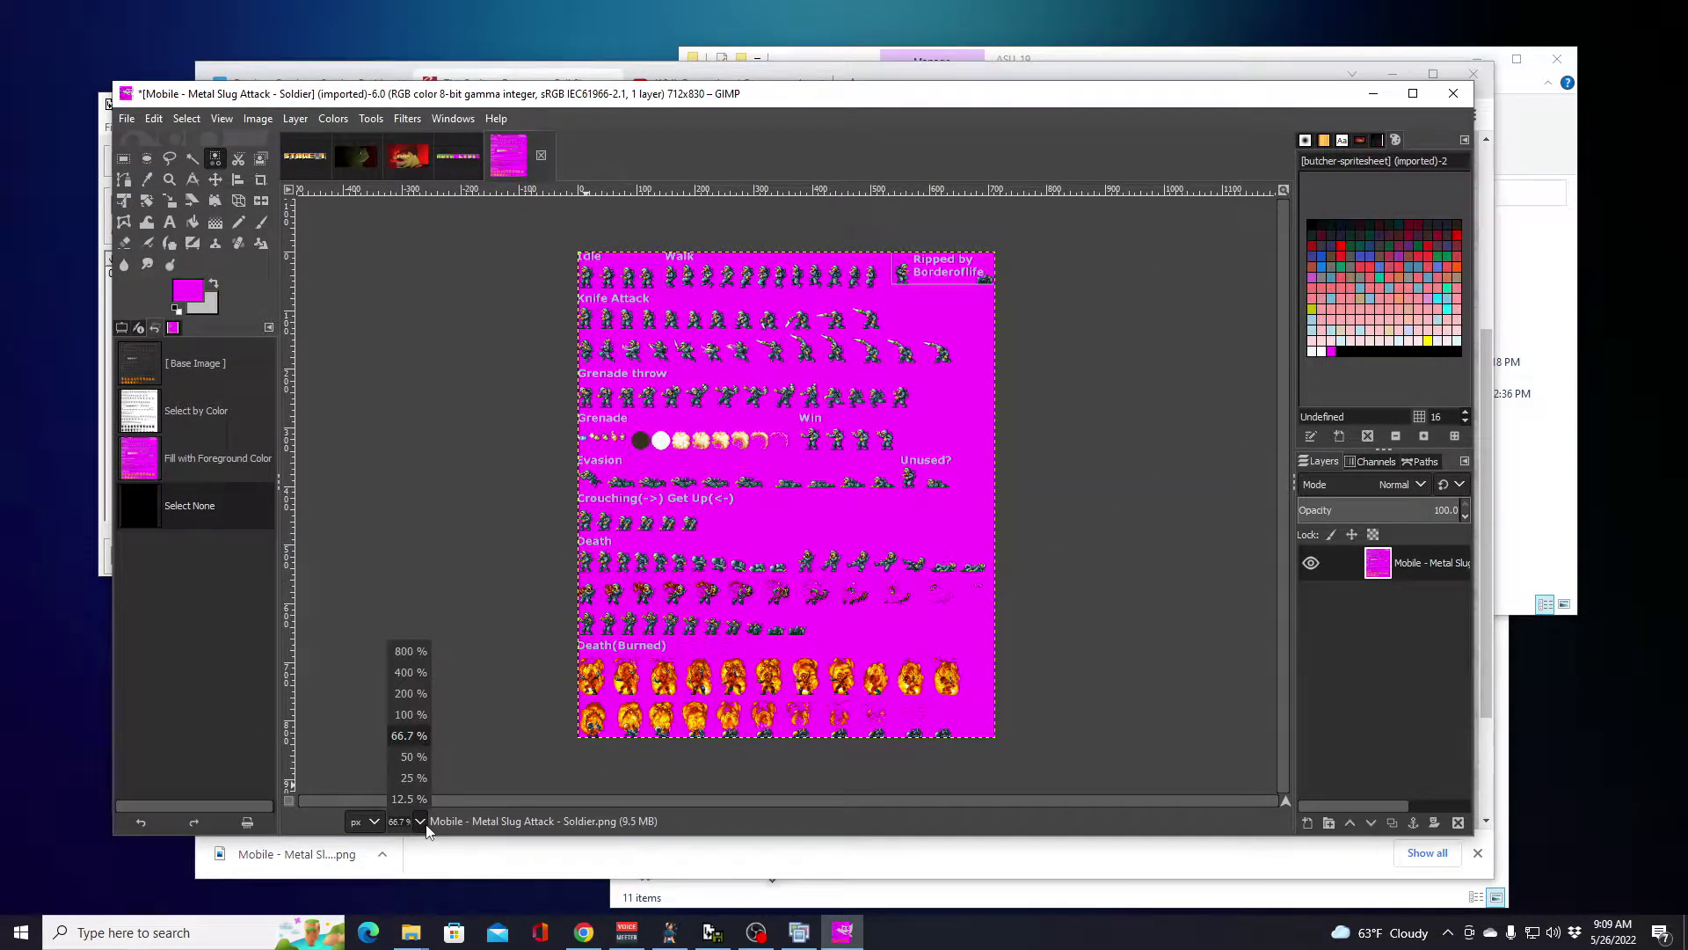
{"action": "left_click", "coordinate": [406, 693]}
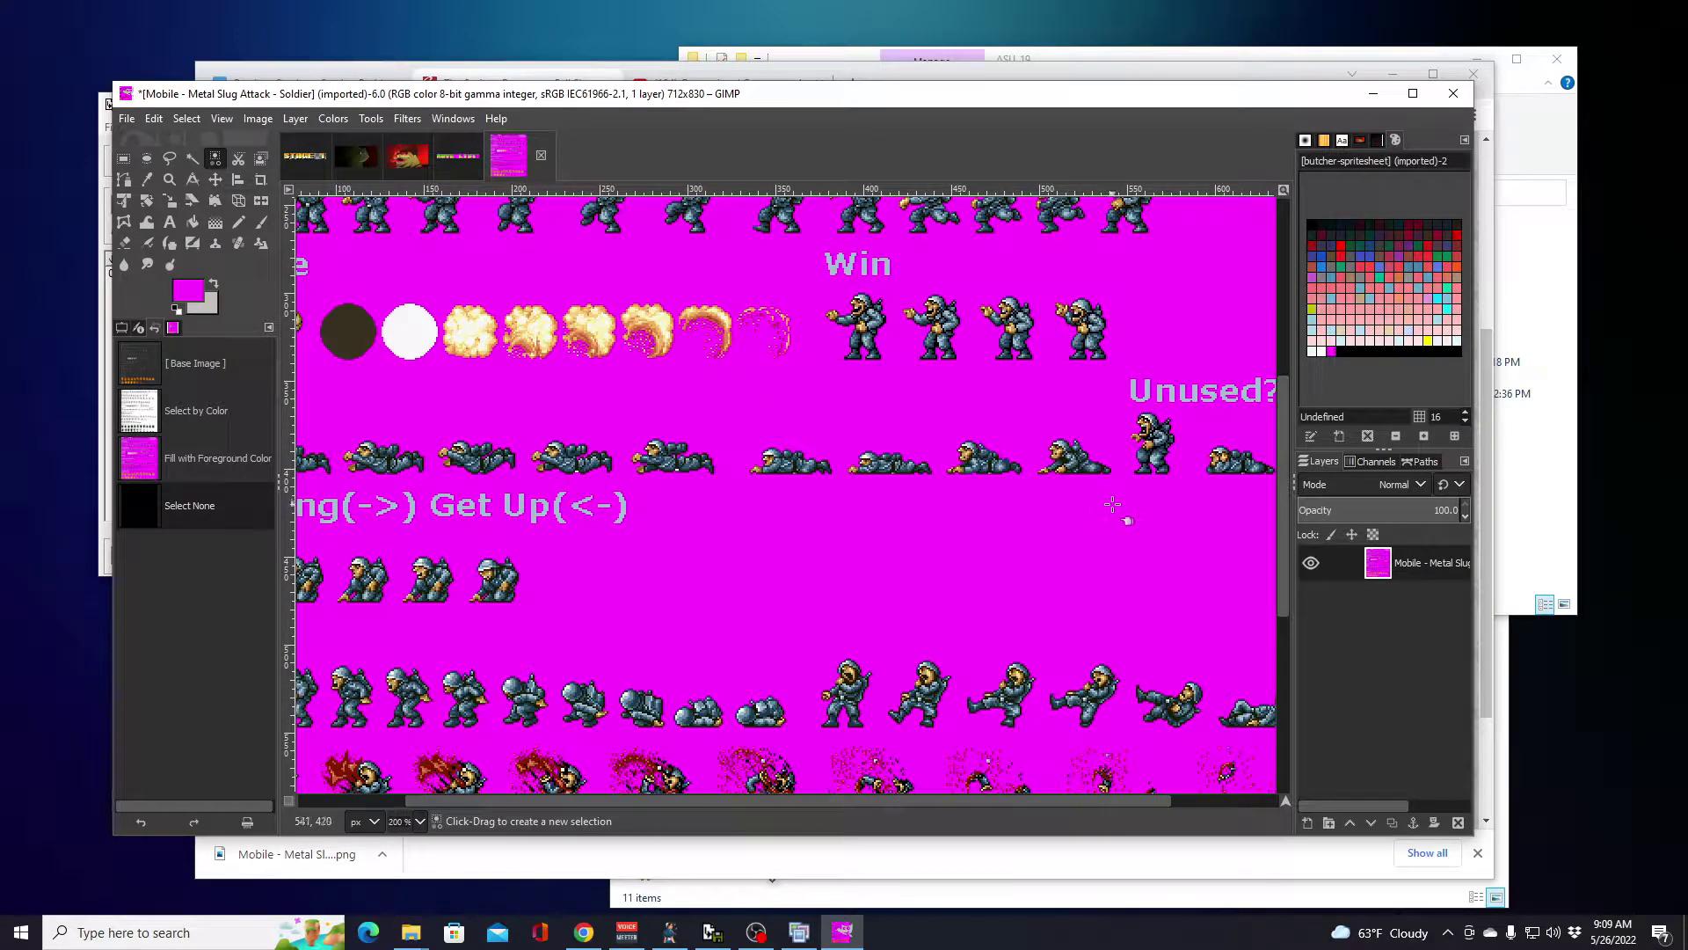
{"action": "mouse_move", "coordinate": [1282, 469]}
{"action": "left_mouse_down"}
{"action": "mouse_move", "coordinate": [1294, 655]}
{"action": "mouse_move", "coordinate": [1250, 303]}
{"action": "mouse_move", "coordinate": [1264, 653]}
{"action": "left_mouse_up"}
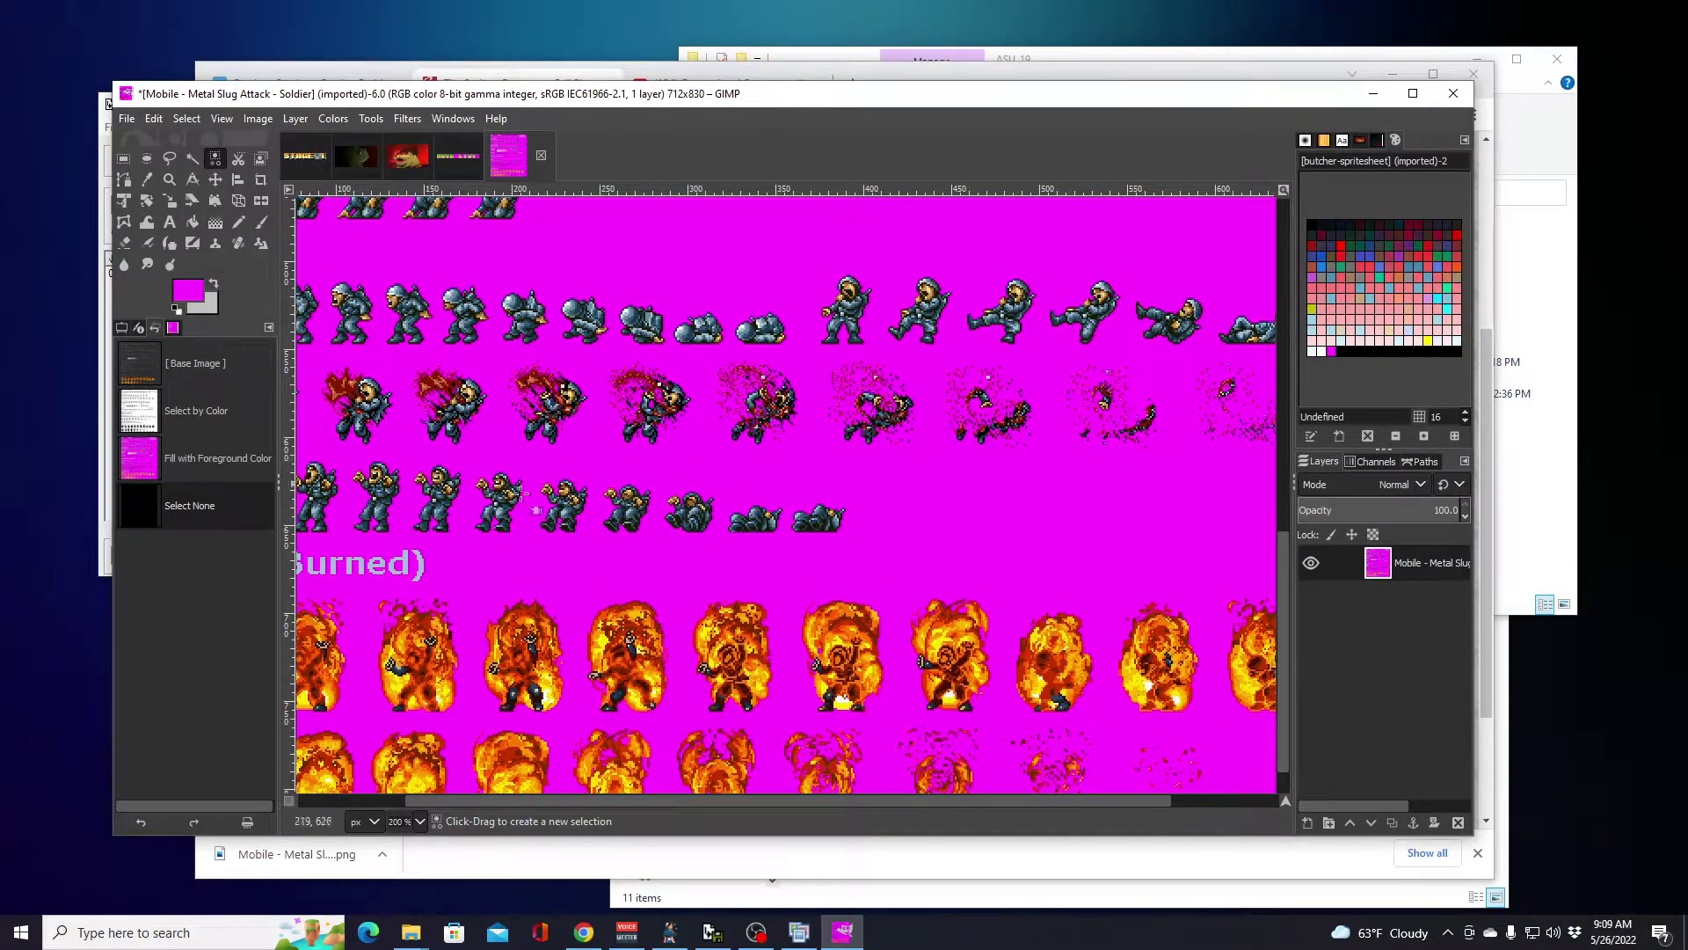
{"action": "left_click", "coordinate": [419, 822]}
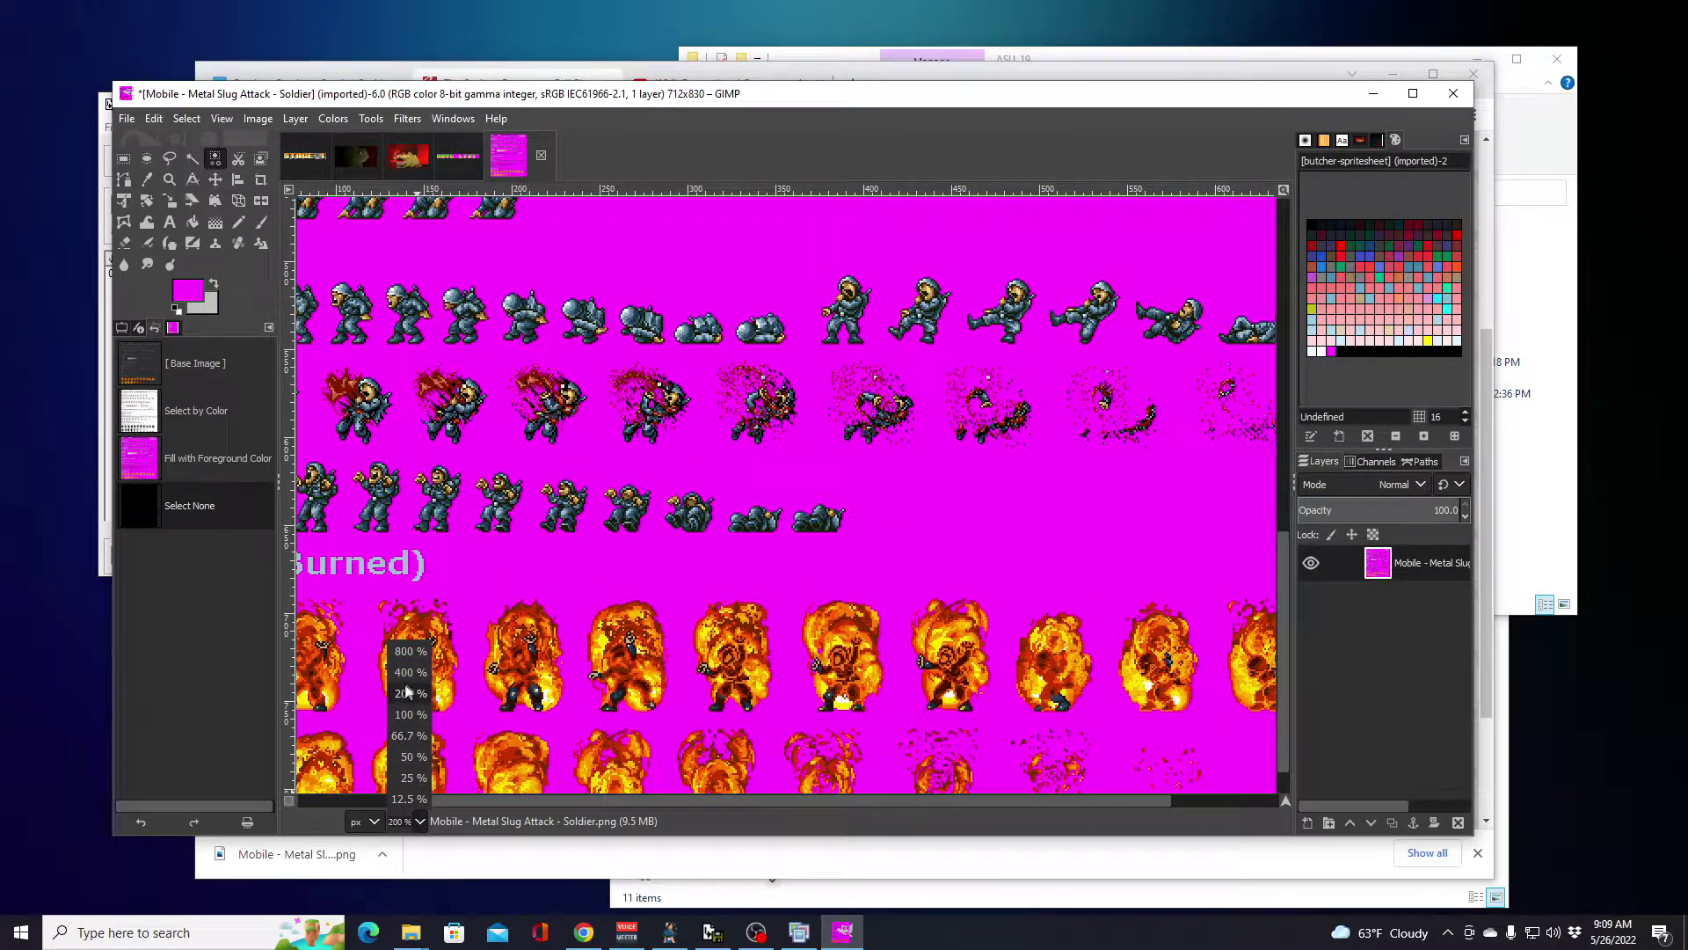
{"action": "left_click", "coordinate": [411, 736]}
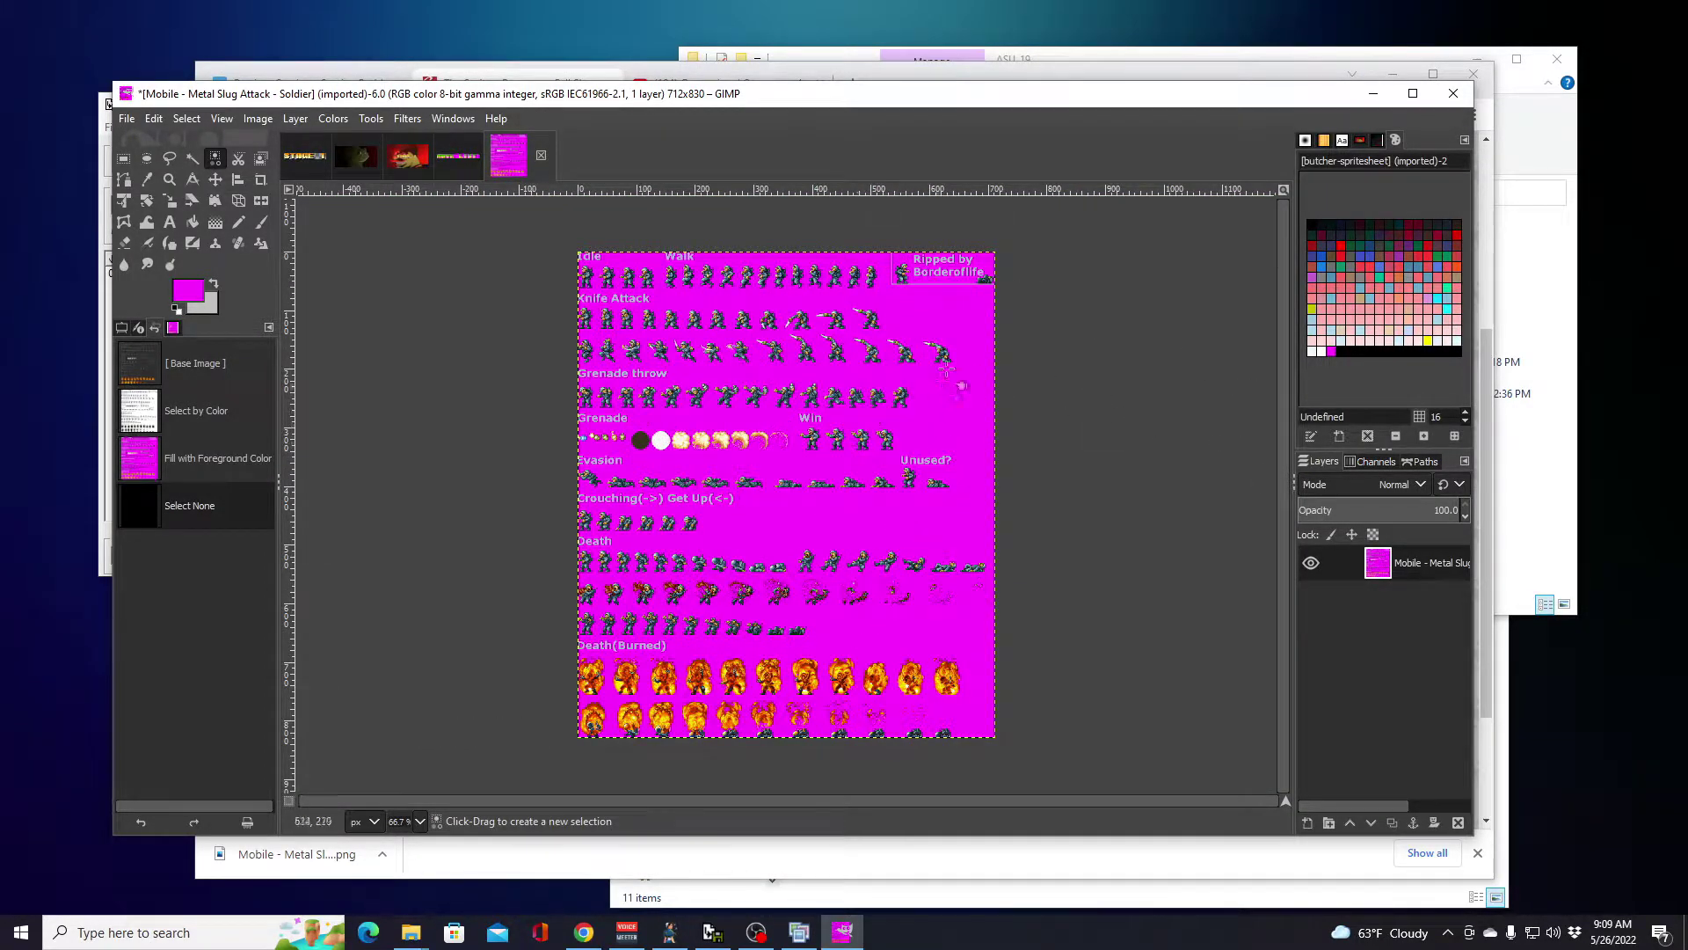
Step: Convert the sprite sheet to indexed color mode using a generated optimum palette with a maximum of 256 colors and no dithering
{"action": "left_click", "coordinate": [257, 118]}
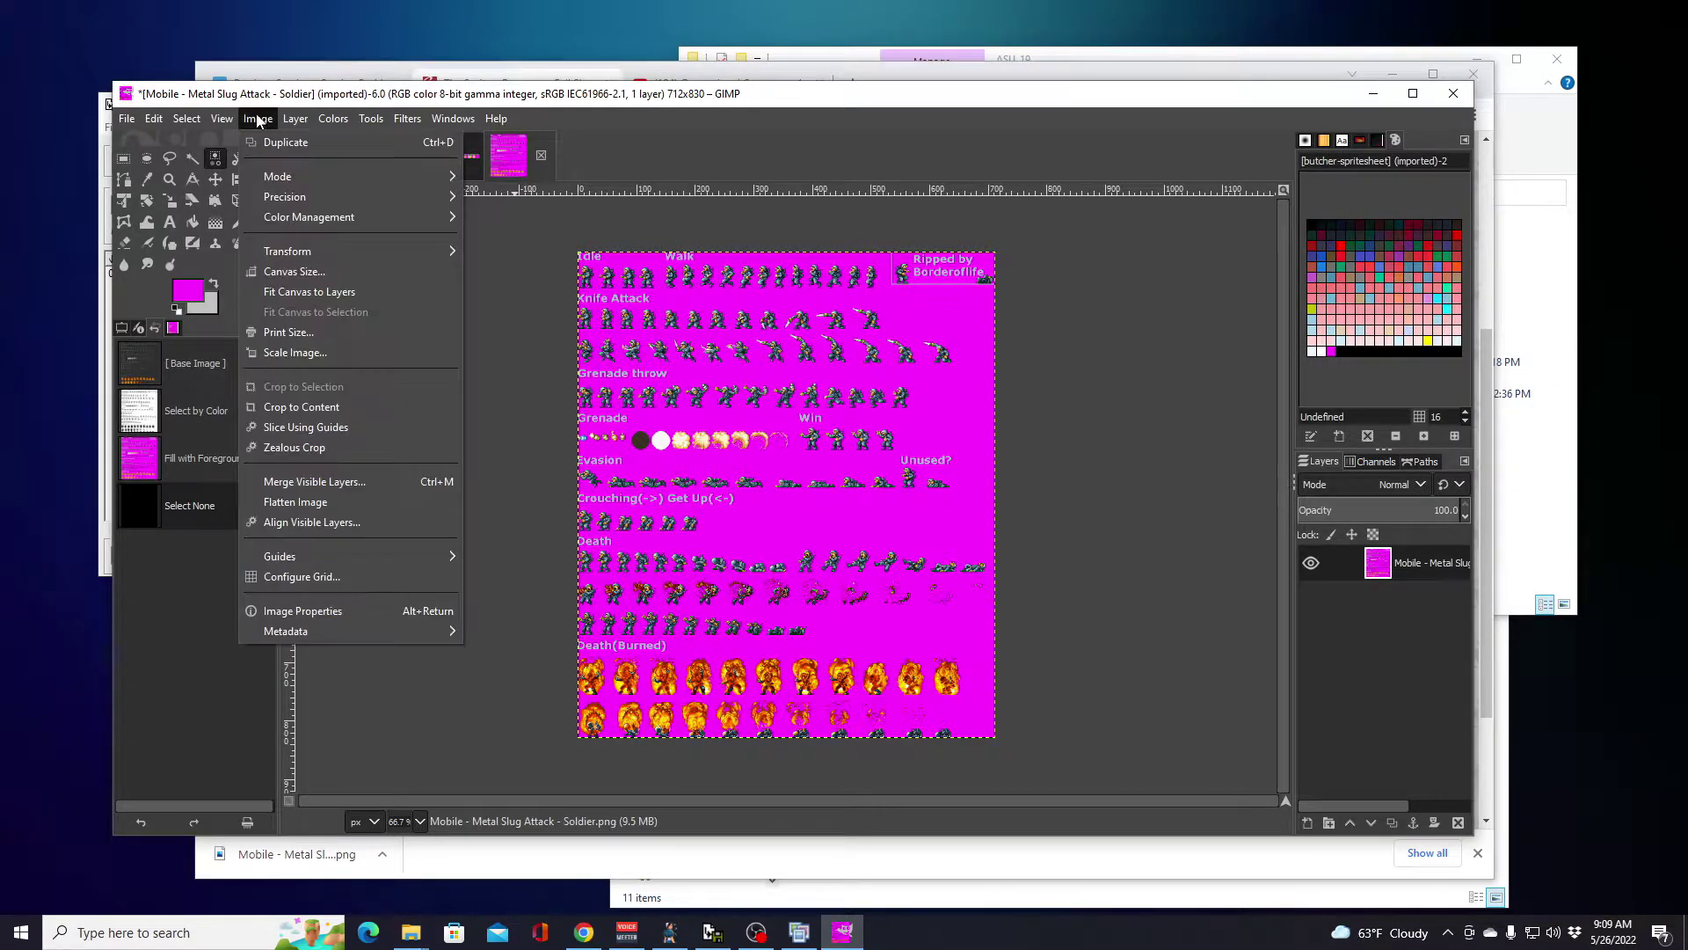
{"action": "mouse_move", "coordinate": [316, 176]}
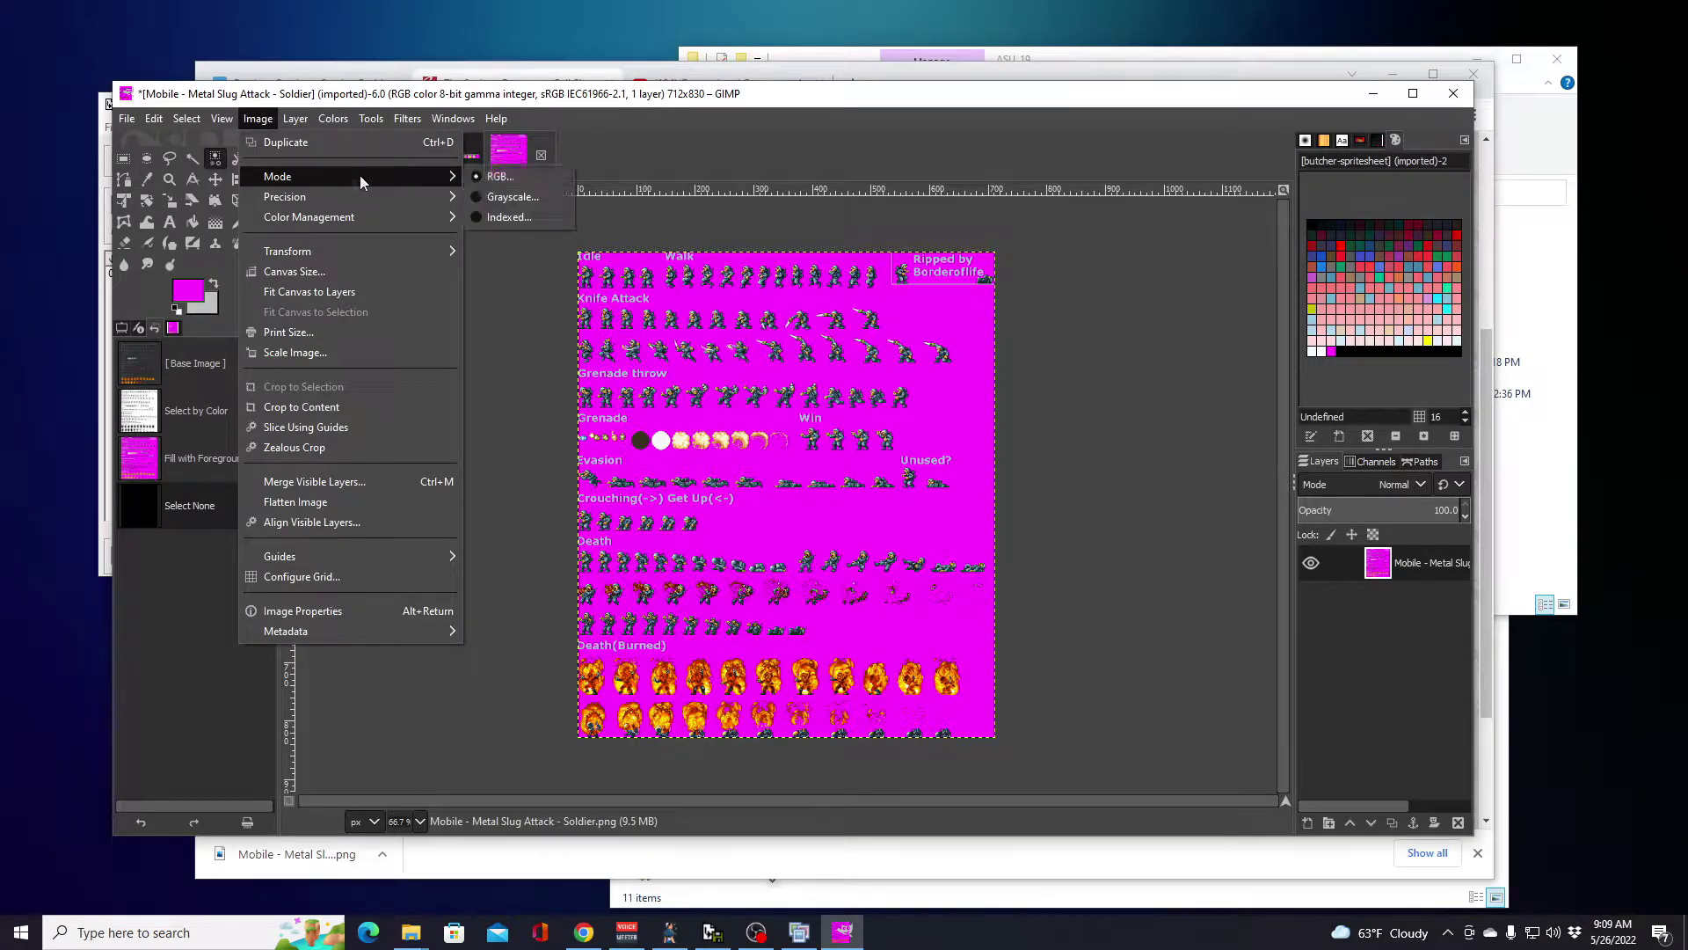
{"action": "left_click", "coordinate": [501, 216]}
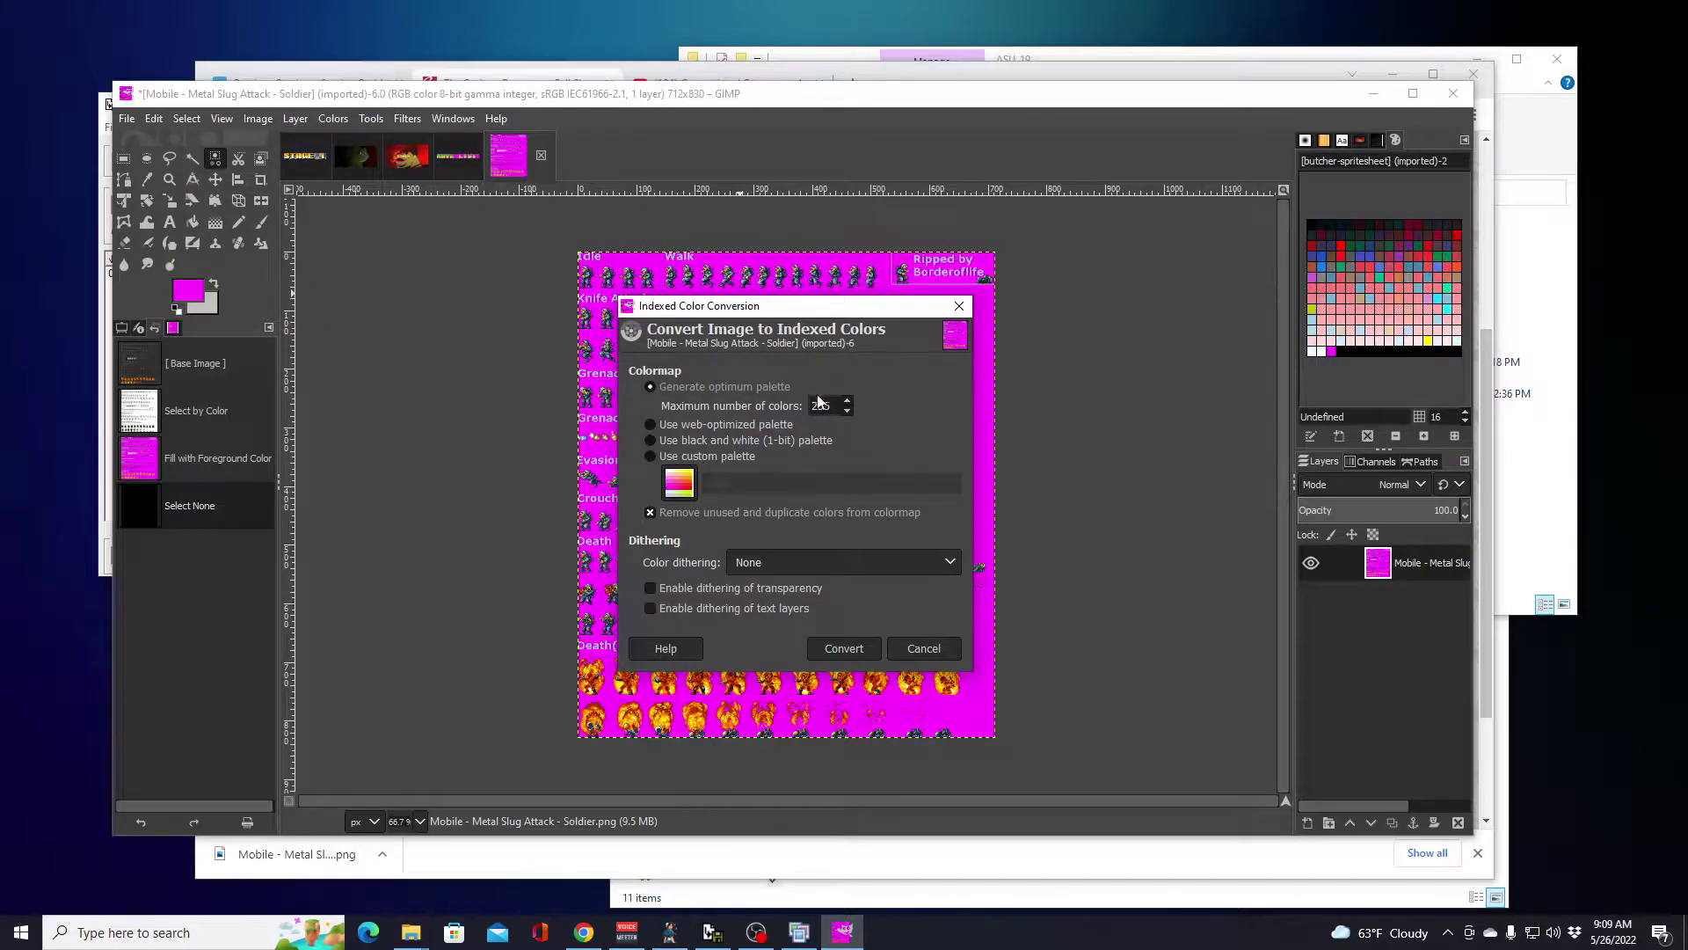
{"action": "left_click", "coordinate": [849, 401]}
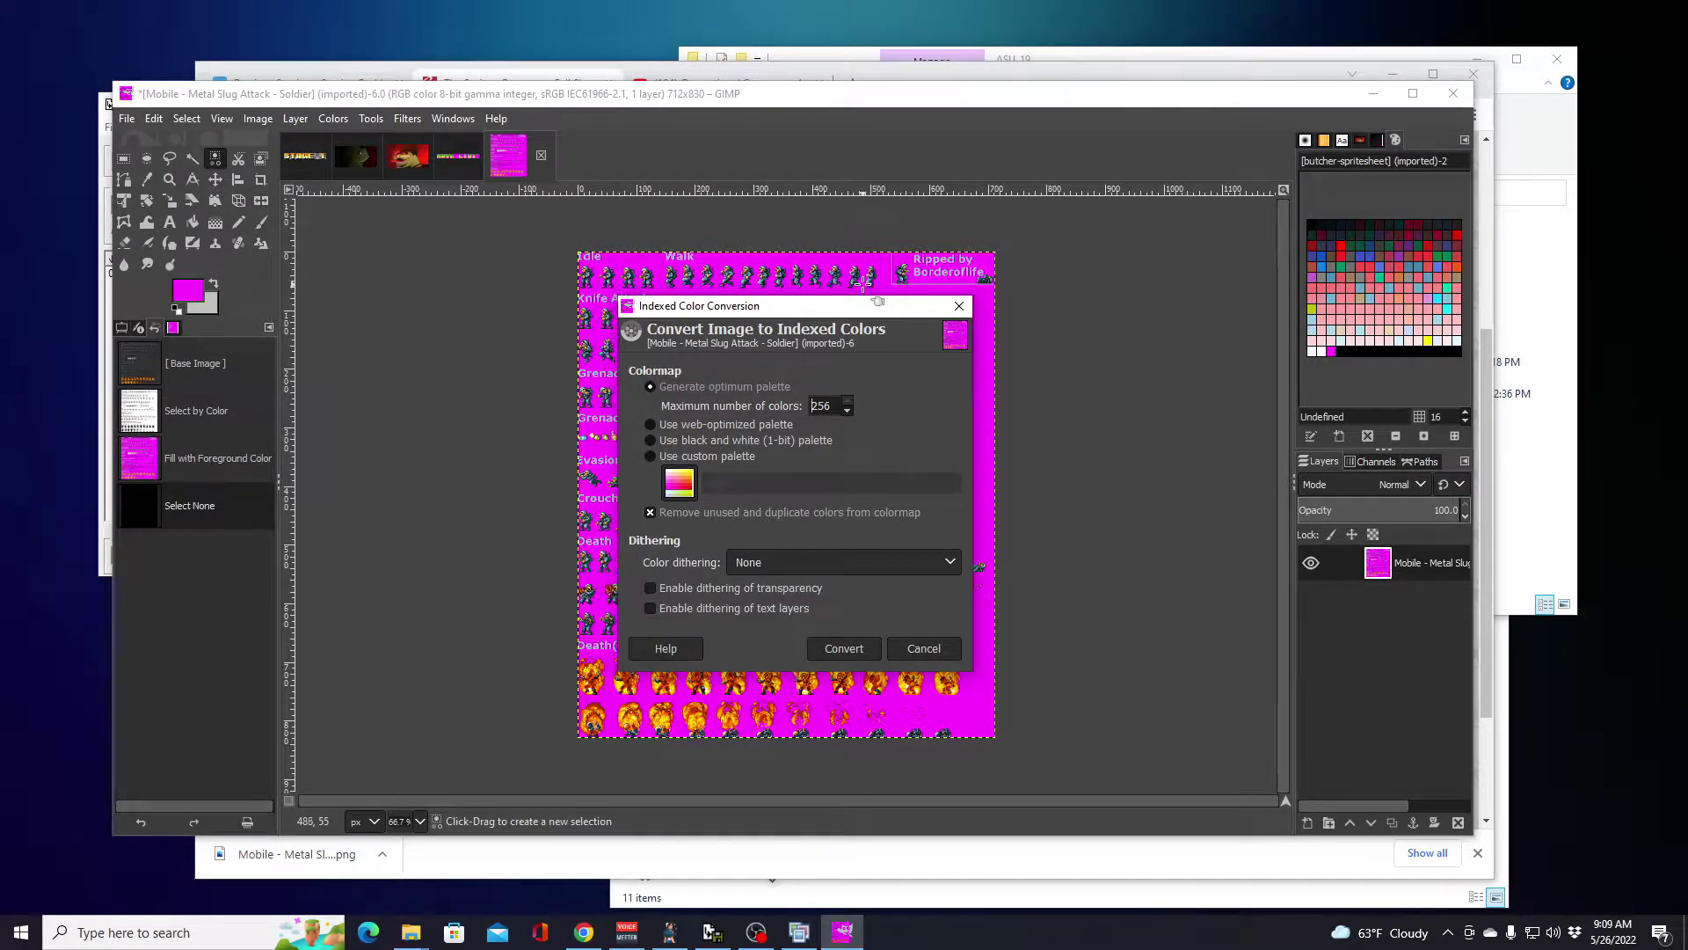
{"action": "left_click", "coordinate": [849, 651]}
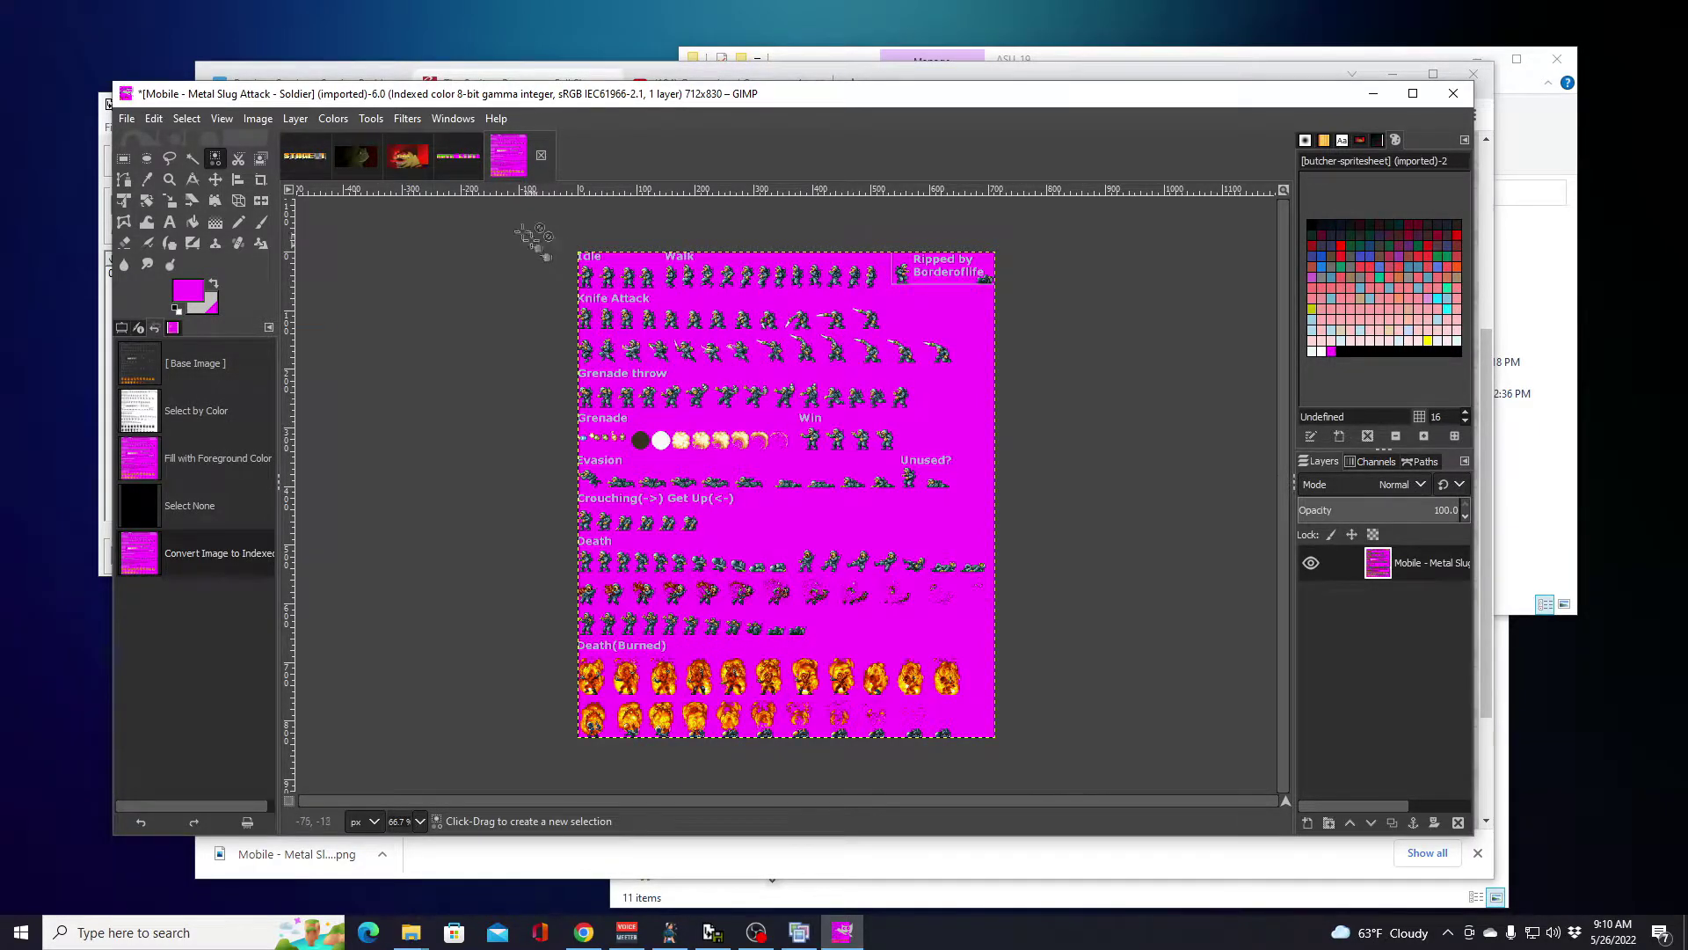
Step: Rearrange the sprite sheet's colormap so that the magenta background color occupies index 0
{"action": "left_click", "coordinate": [333, 118]}
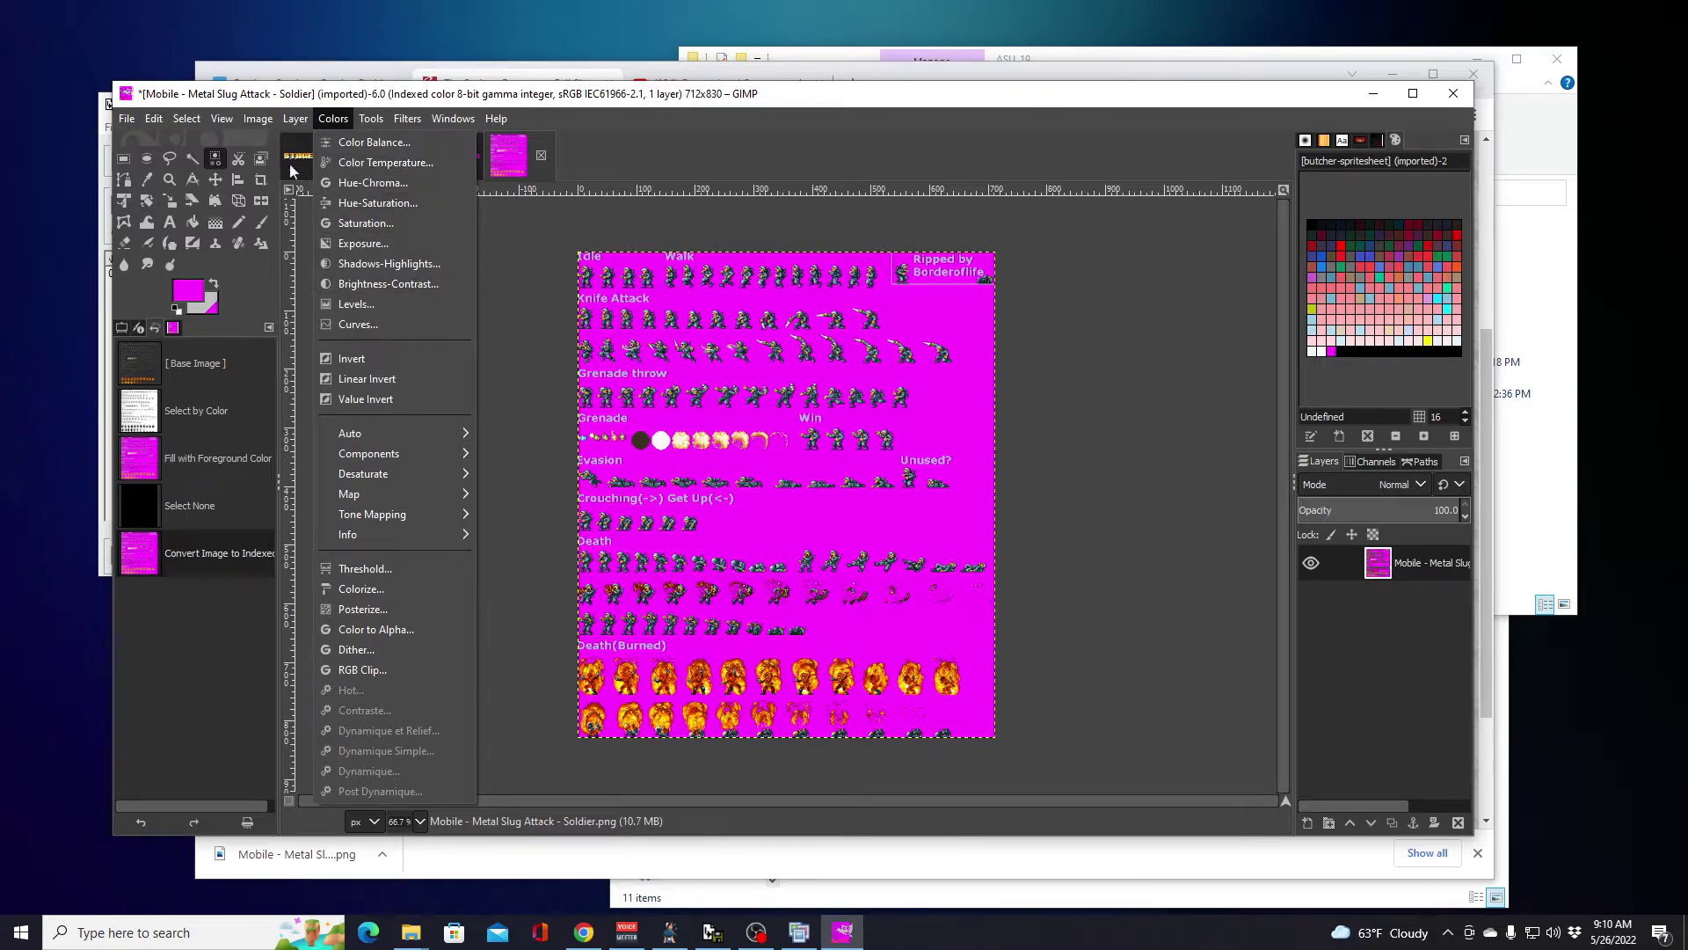
{"action": "mouse_move", "coordinate": [415, 500]}
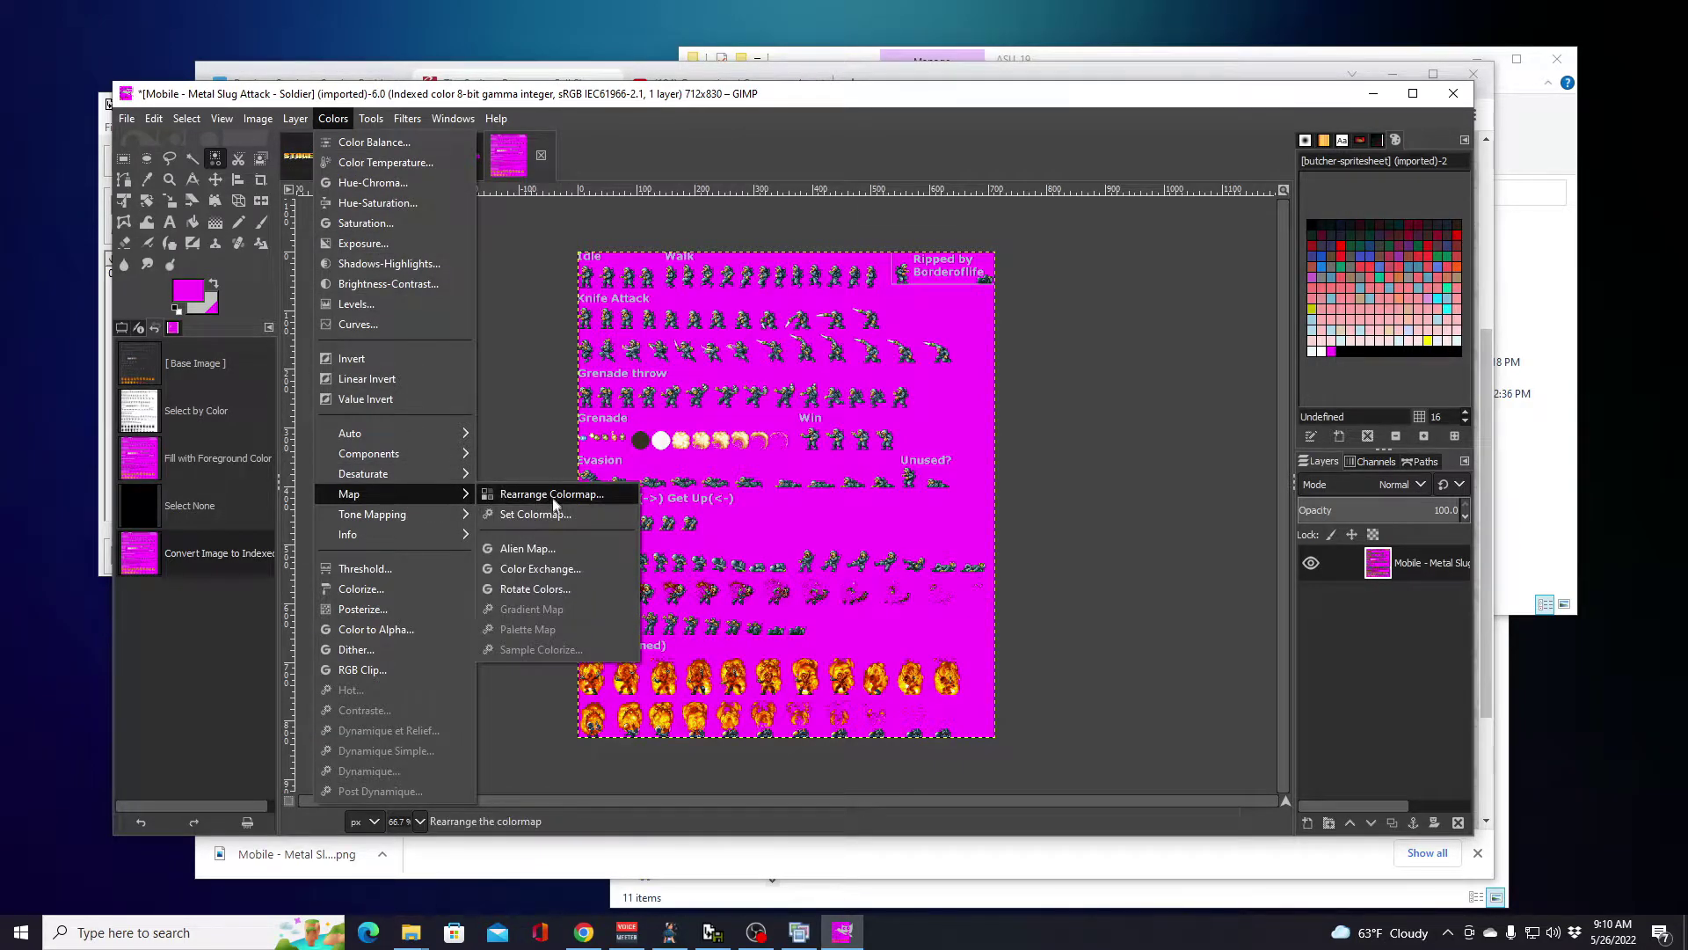
{"action": "left_click", "coordinate": [552, 496]}
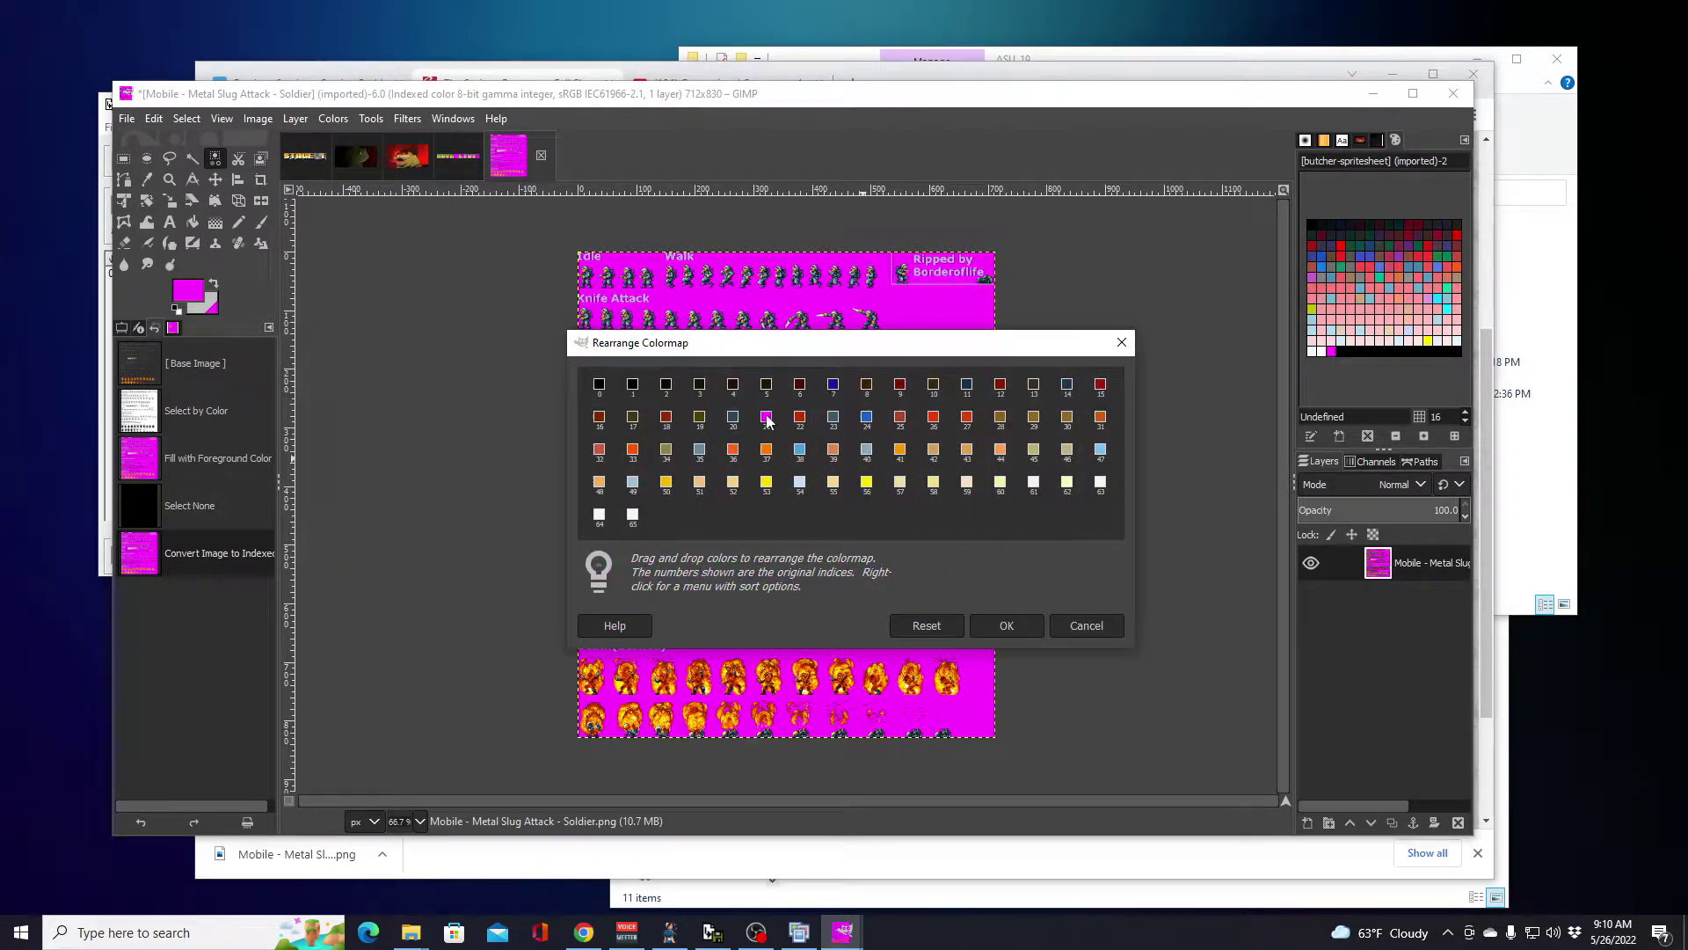
{"action": "left_click_drag", "start_coordinate": [767, 420], "coordinate": [599, 387]}
{"action": "left_click", "coordinate": [1006, 625]}
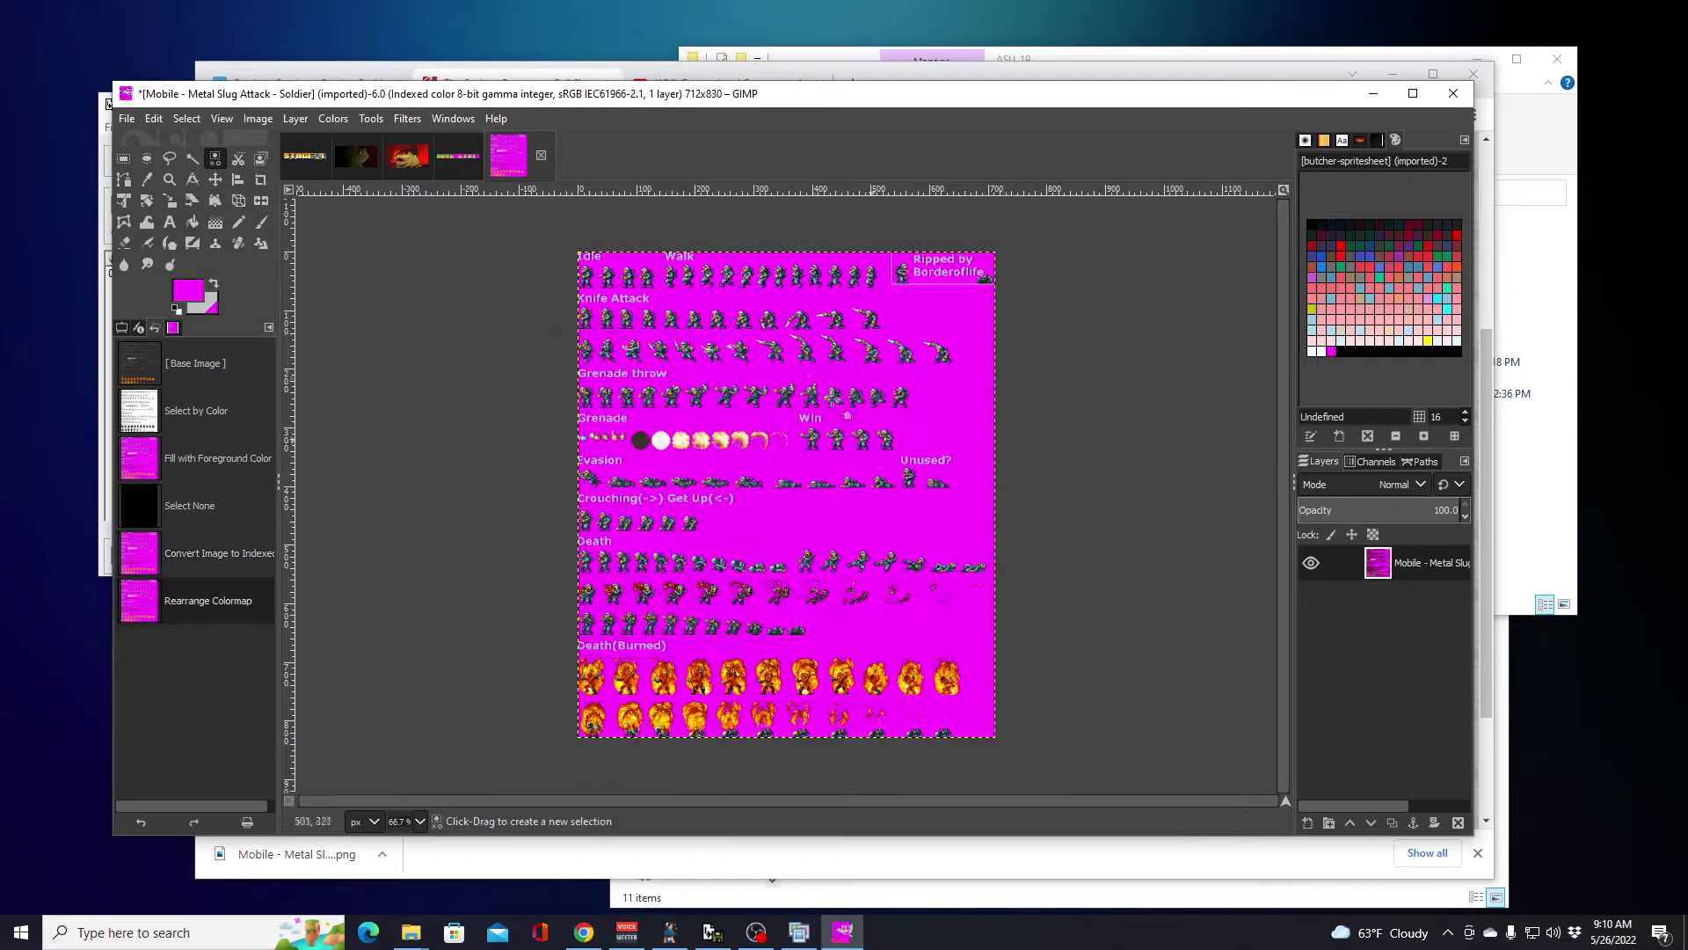
Step: Reopen the colormap arrangement, check which color sits at index 0, and accept it as it is
{"action": "left_click", "coordinate": [334, 119]}
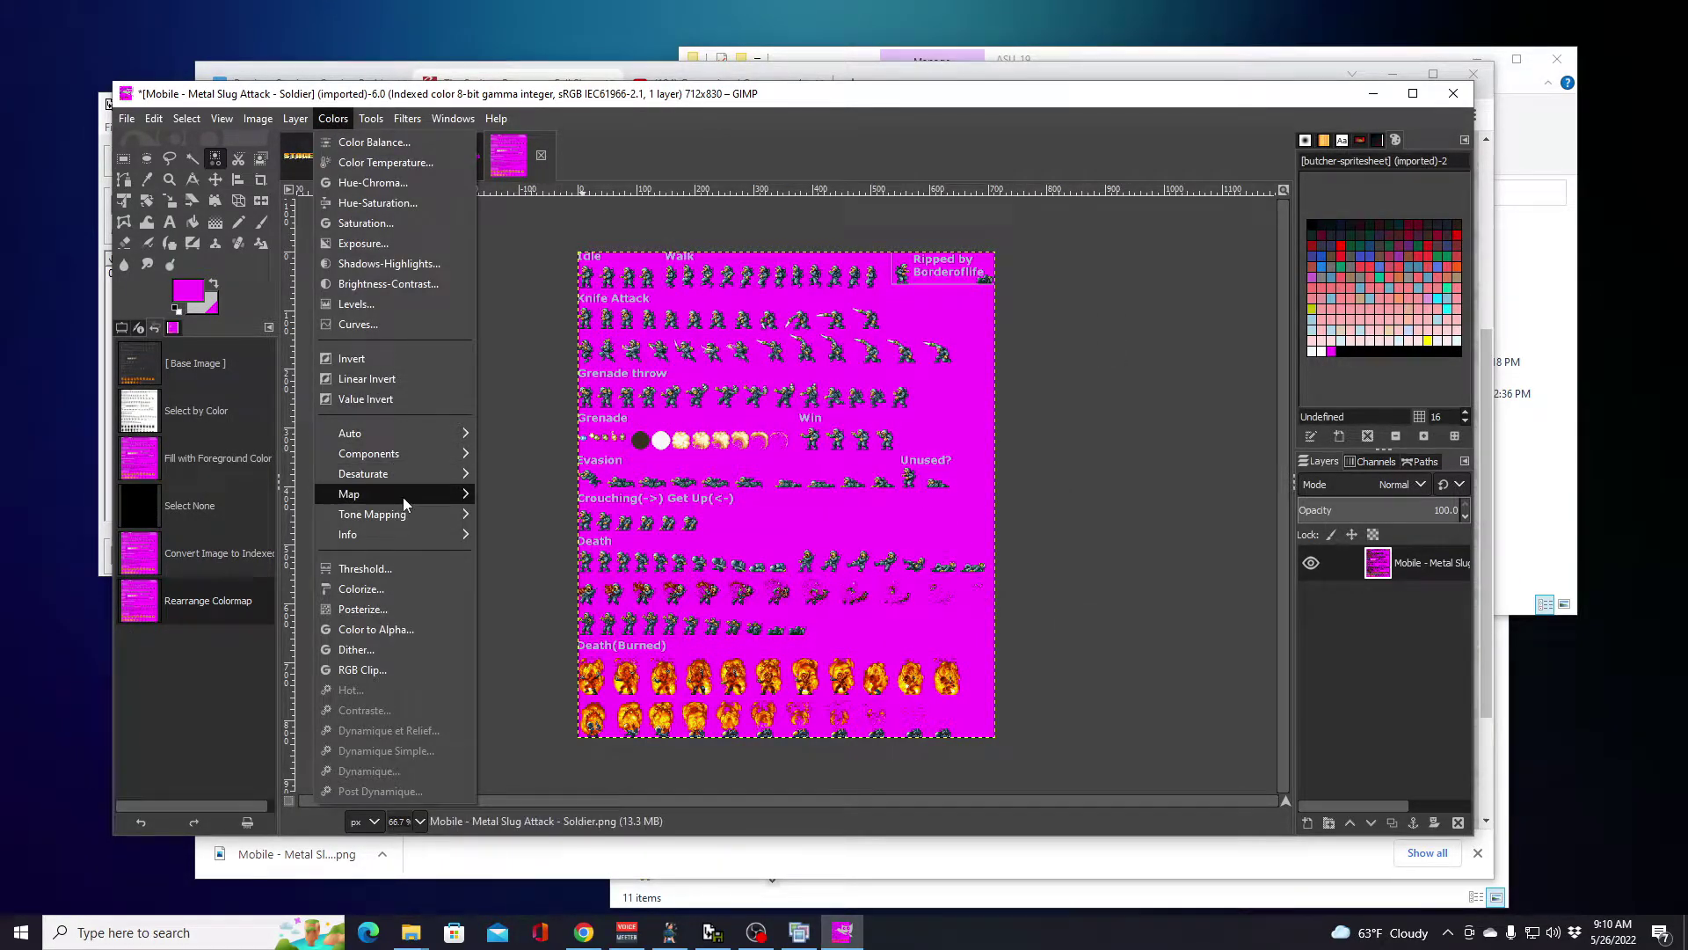
{"action": "mouse_move", "coordinate": [403, 498]}
{"action": "left_click", "coordinate": [593, 494]}
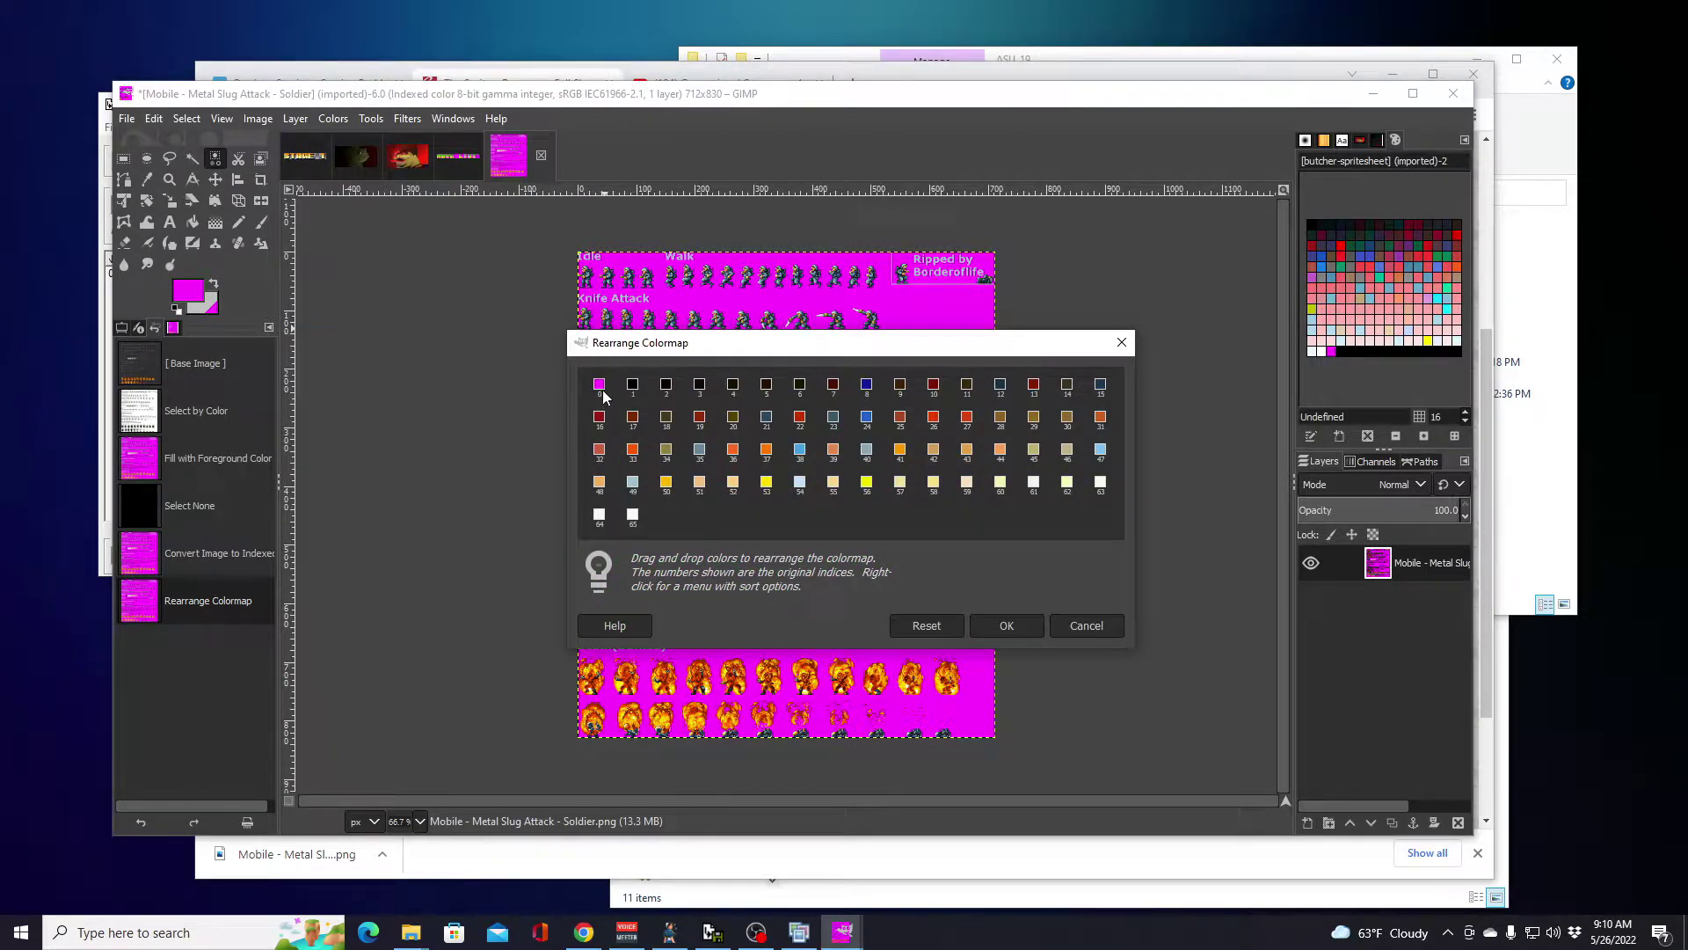
{"action": "left_click", "coordinate": [1006, 625]}
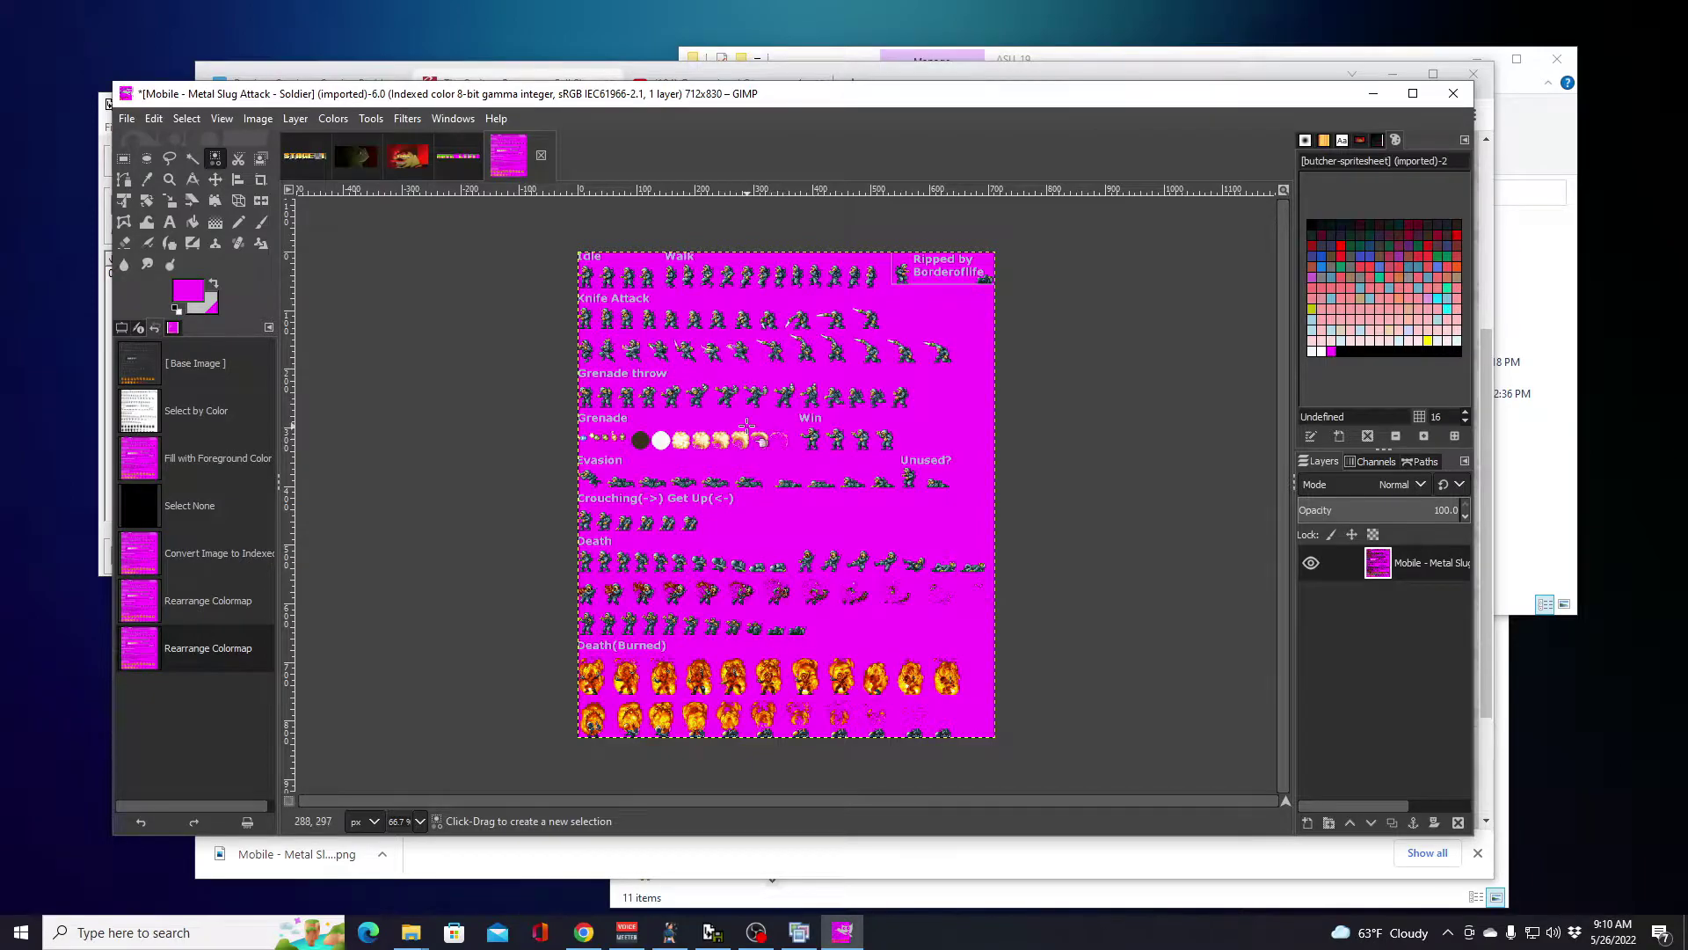
Step: Apply Rotate Colors to the sprite sheet with both the source and destination ranges set to clockwise
{"action": "left_click", "coordinate": [333, 119]}
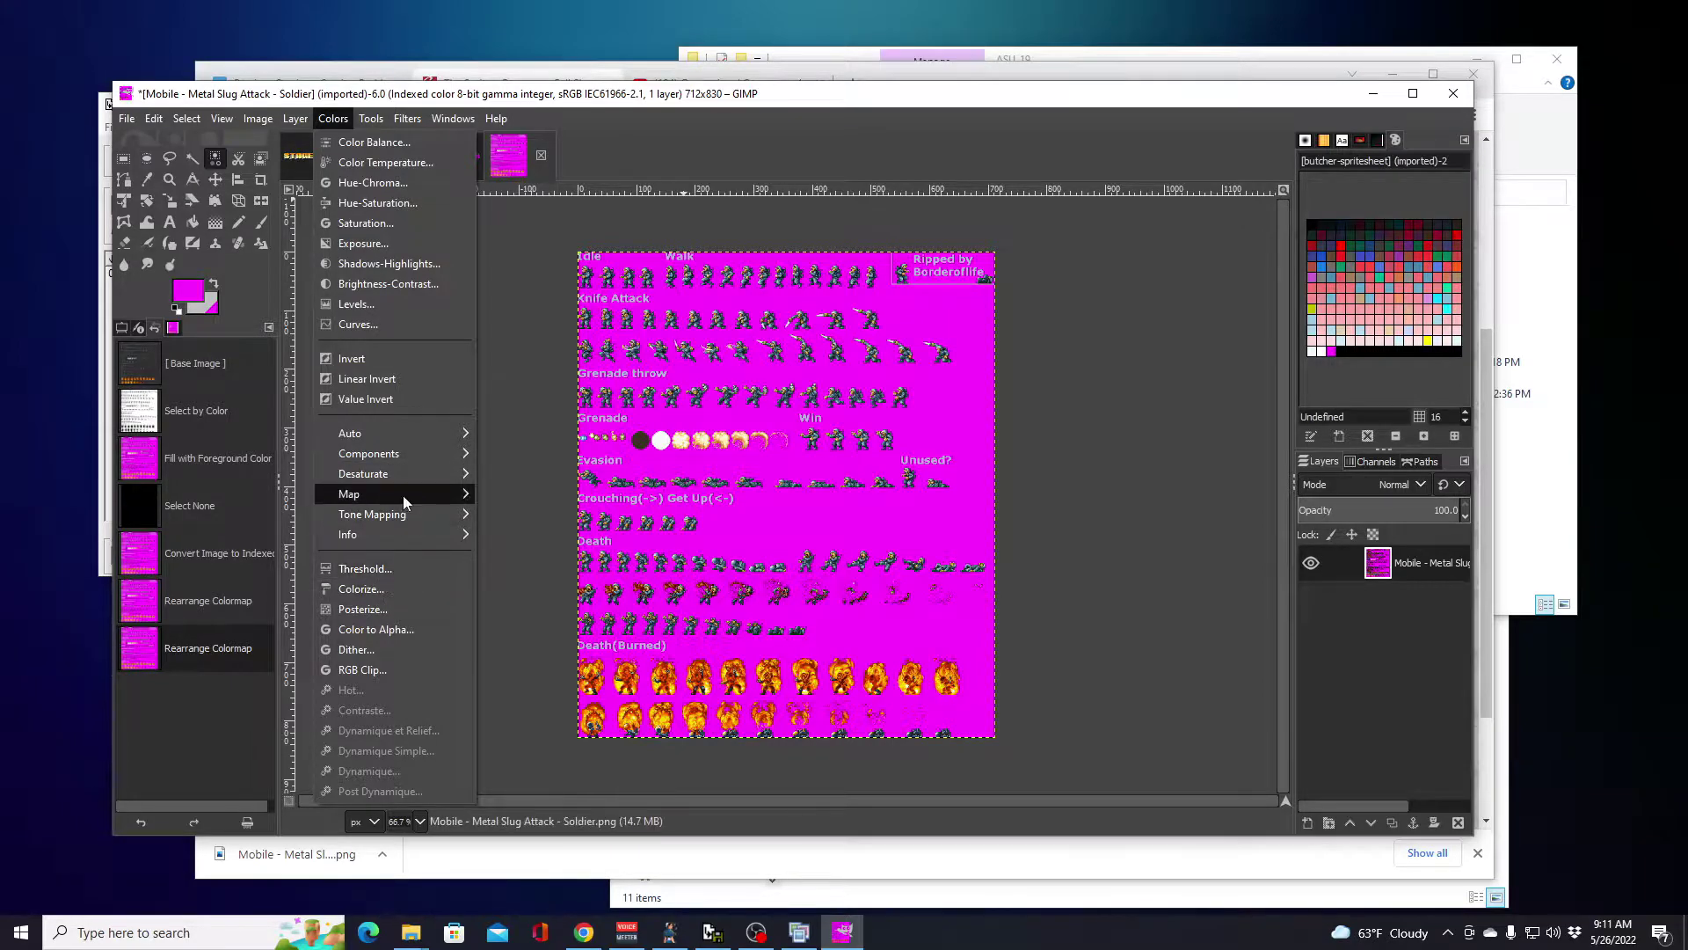
{"action": "mouse_move", "coordinate": [403, 494]}
{"action": "left_click", "coordinate": [563, 588]}
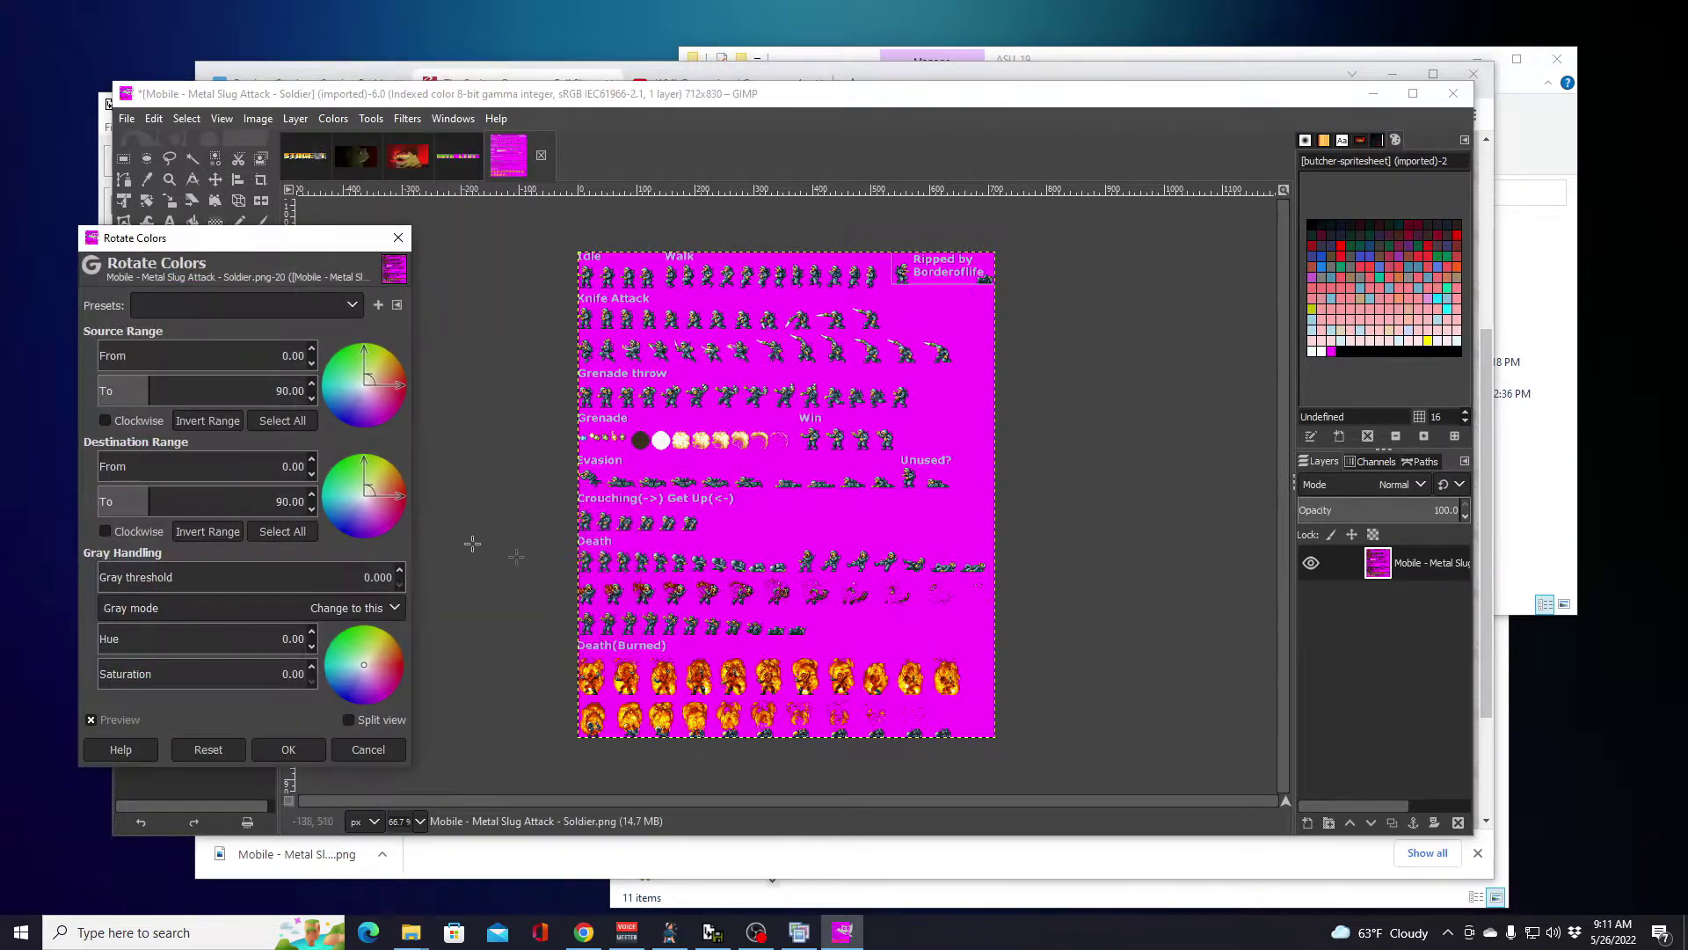
{"action": "left_click", "coordinate": [105, 420]}
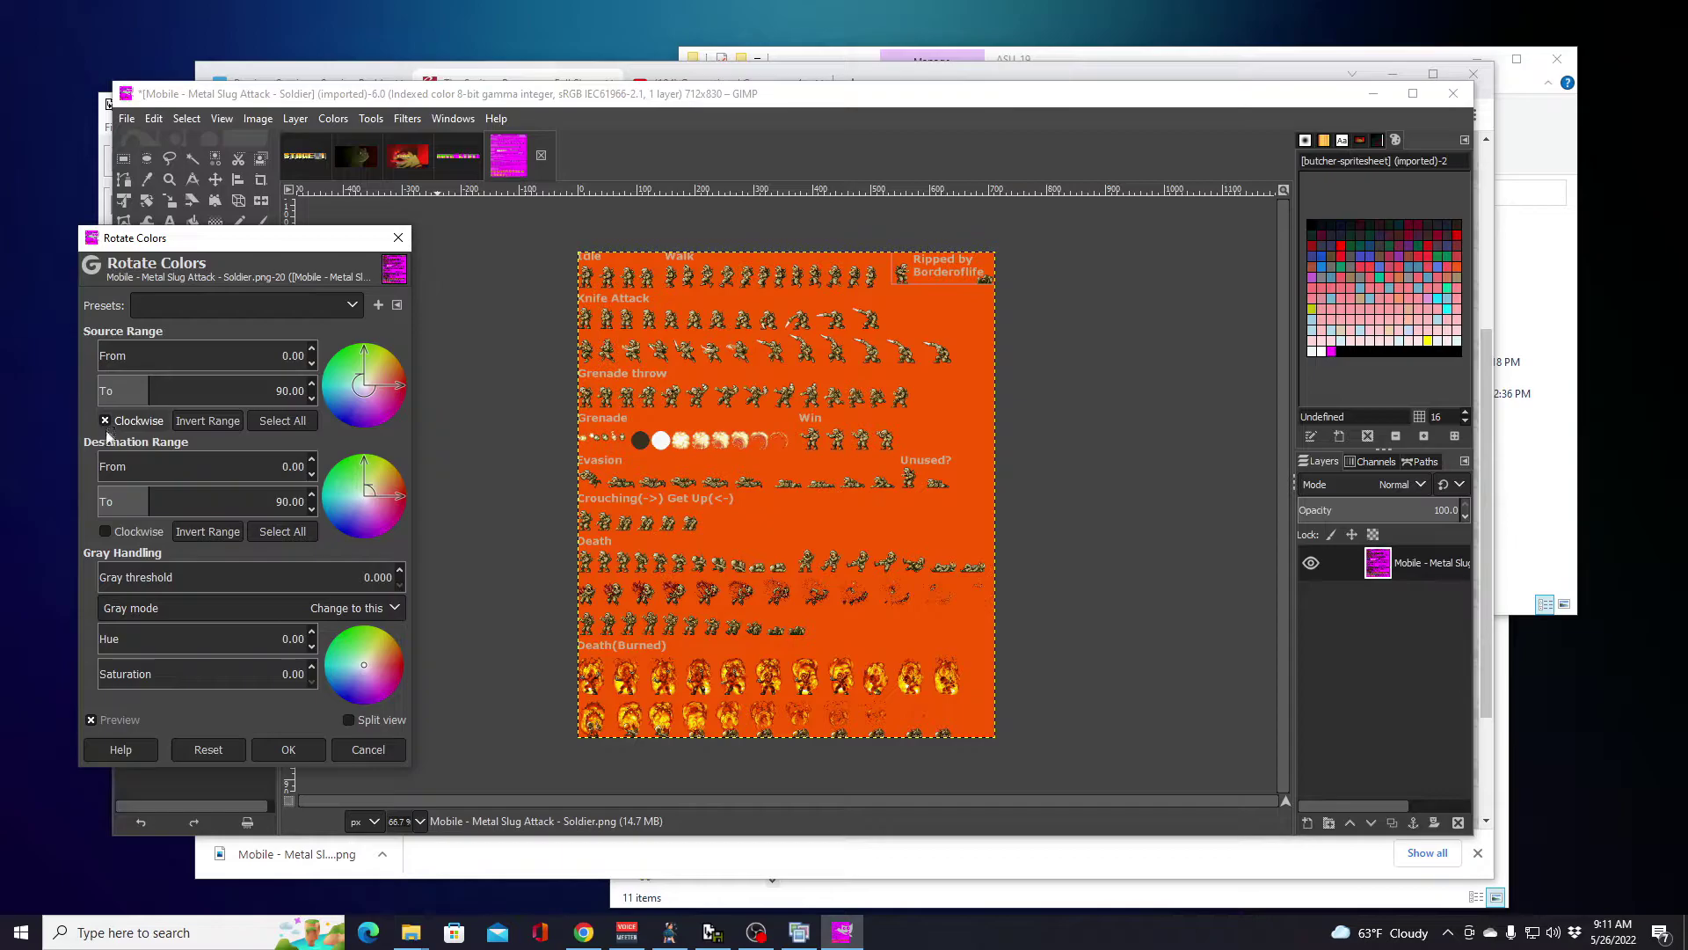
{"action": "left_click", "coordinate": [106, 531]}
{"action": "left_click", "coordinate": [299, 754]}
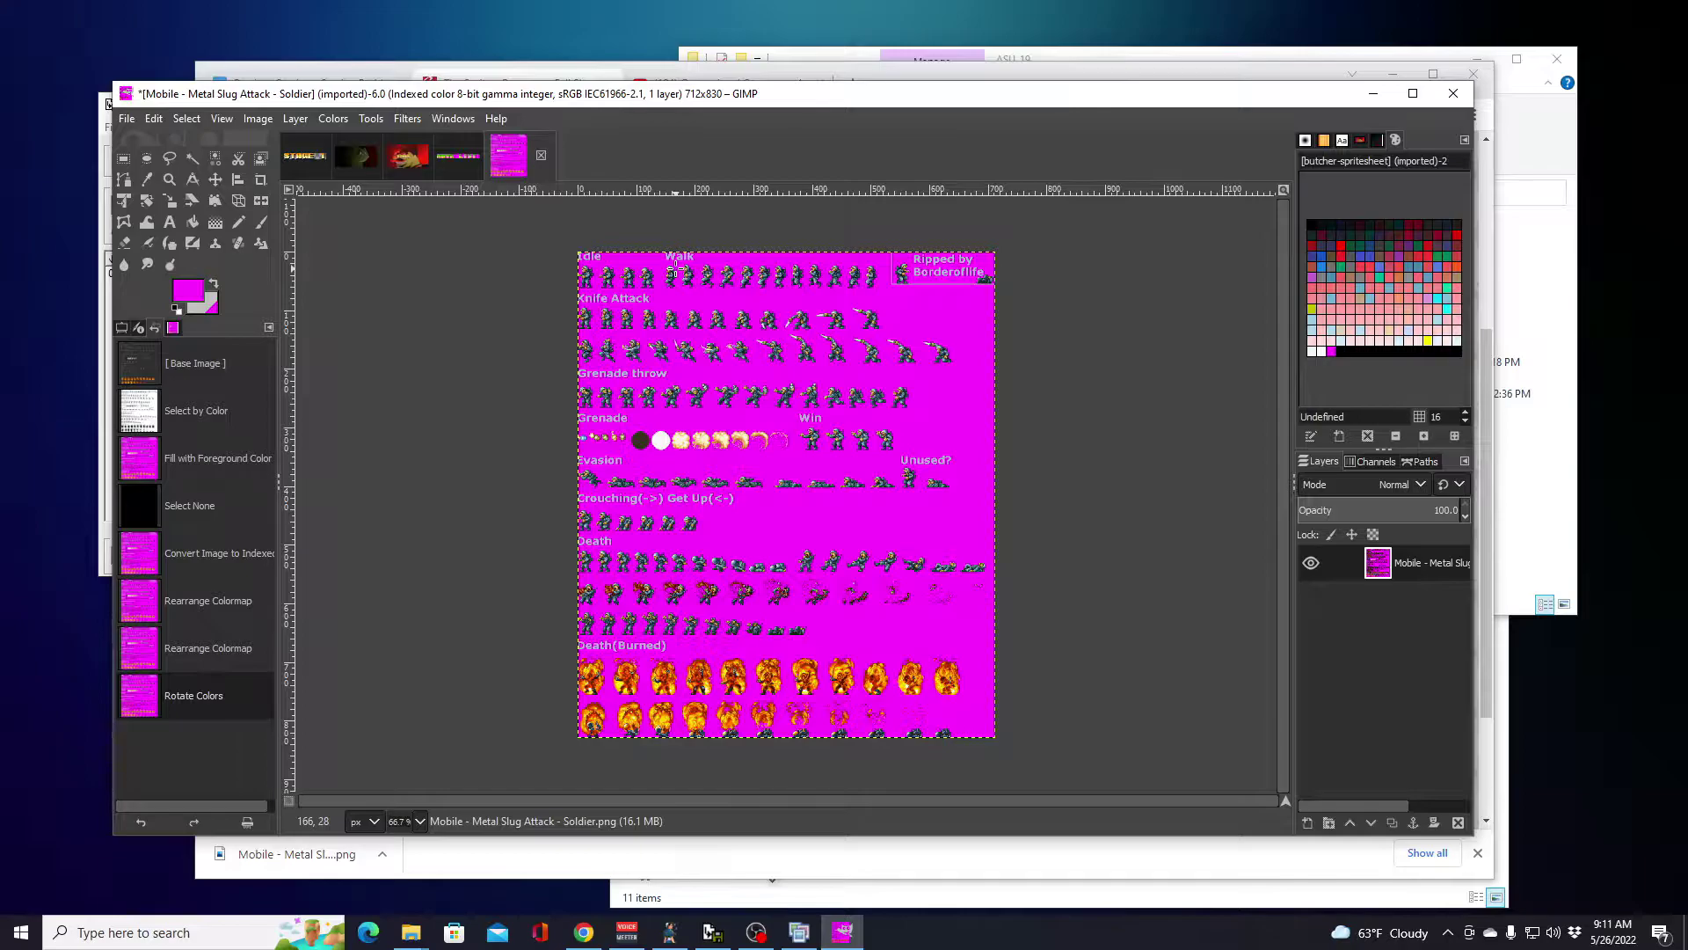
Step: Export the sheet as Mobile - Metal Slug Attack - Soldier.png into dbh-game-class/spring-2022/ogres-mayhem/Game Assets, keeping the default PNG options
{"action": "left_click", "coordinate": [126, 119]}
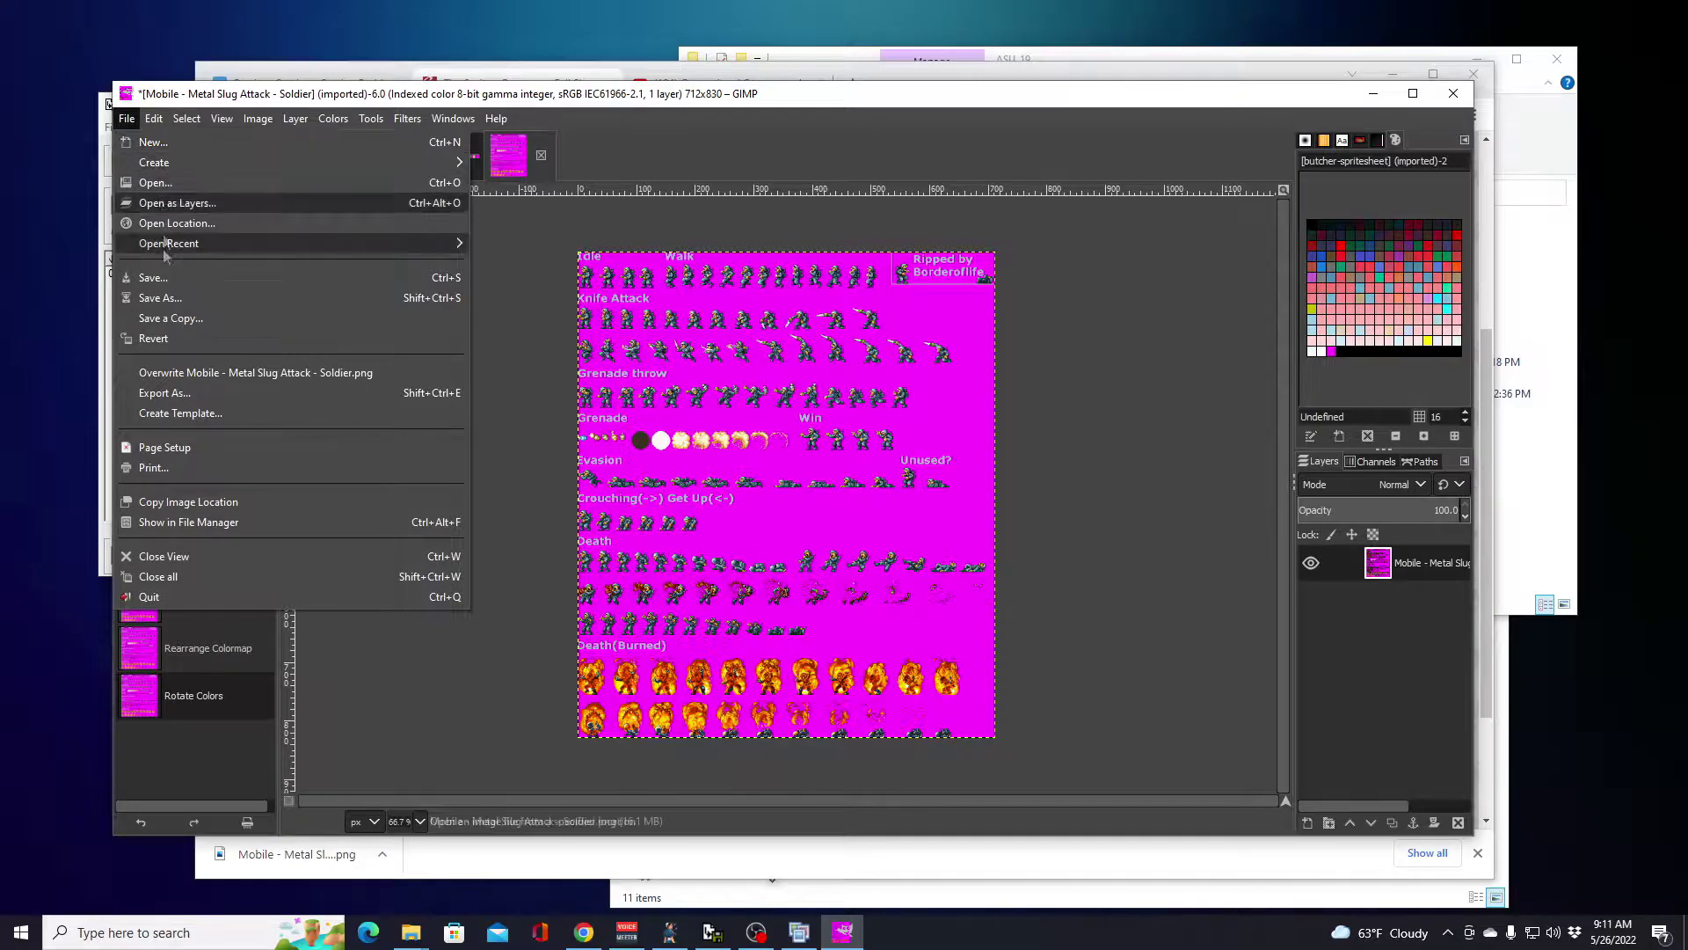
{"action": "left_click", "coordinate": [178, 395]}
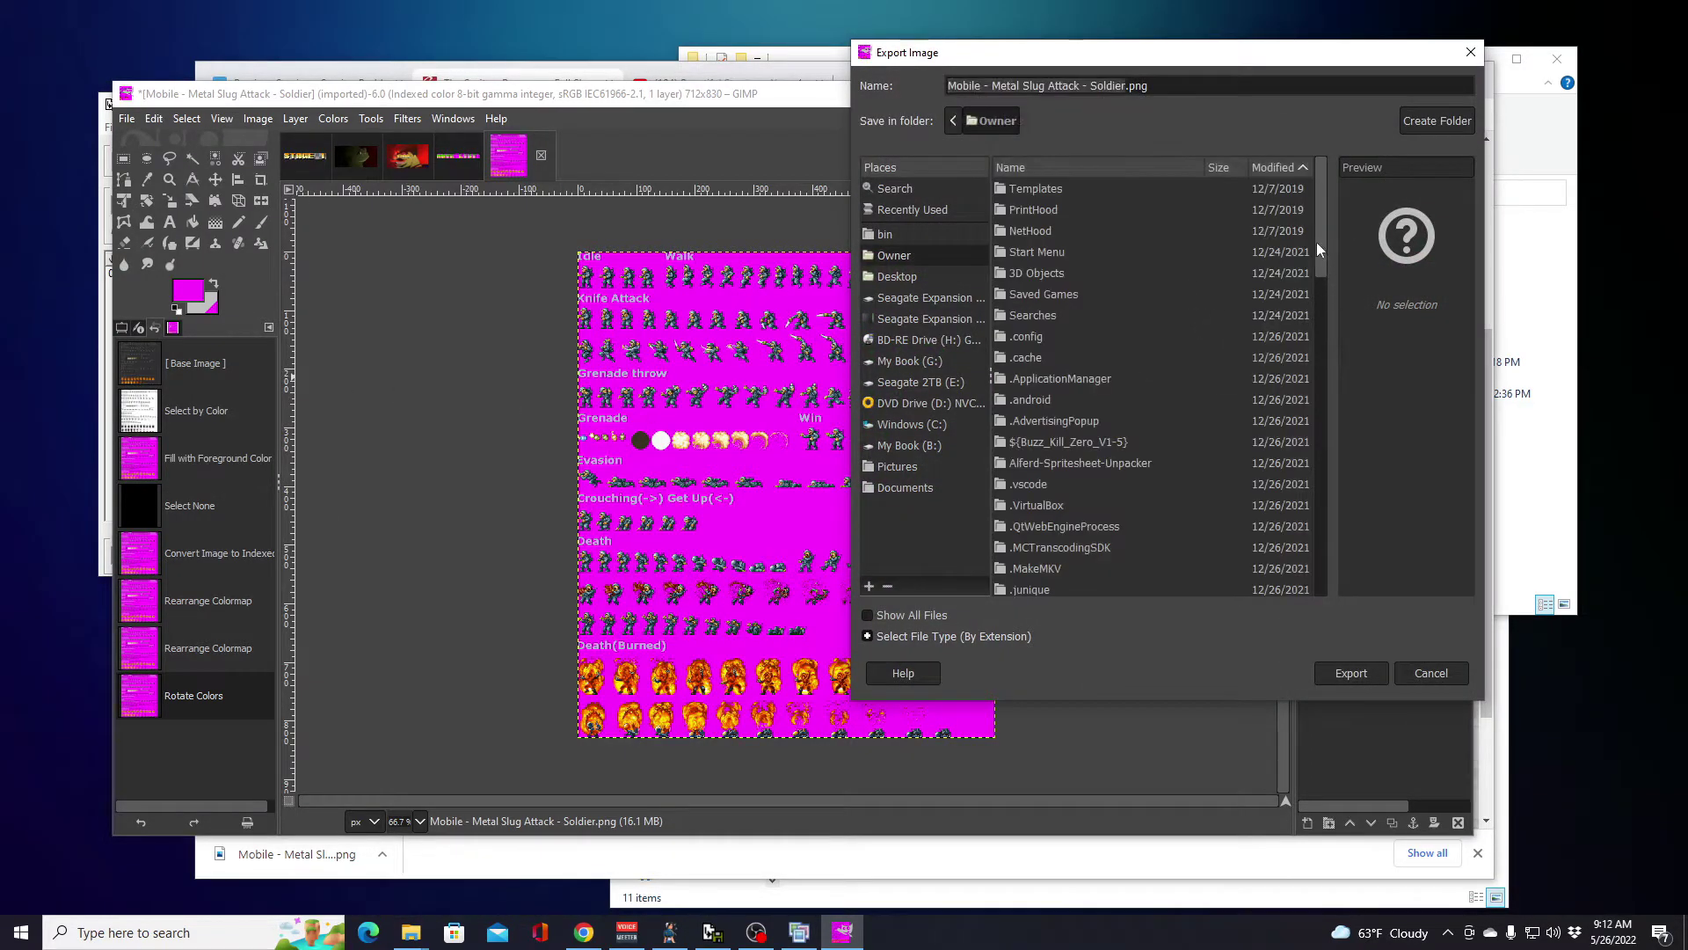
{"action": "left_click_drag", "start_coordinate": [1318, 242], "coordinate": [1328, 343]}
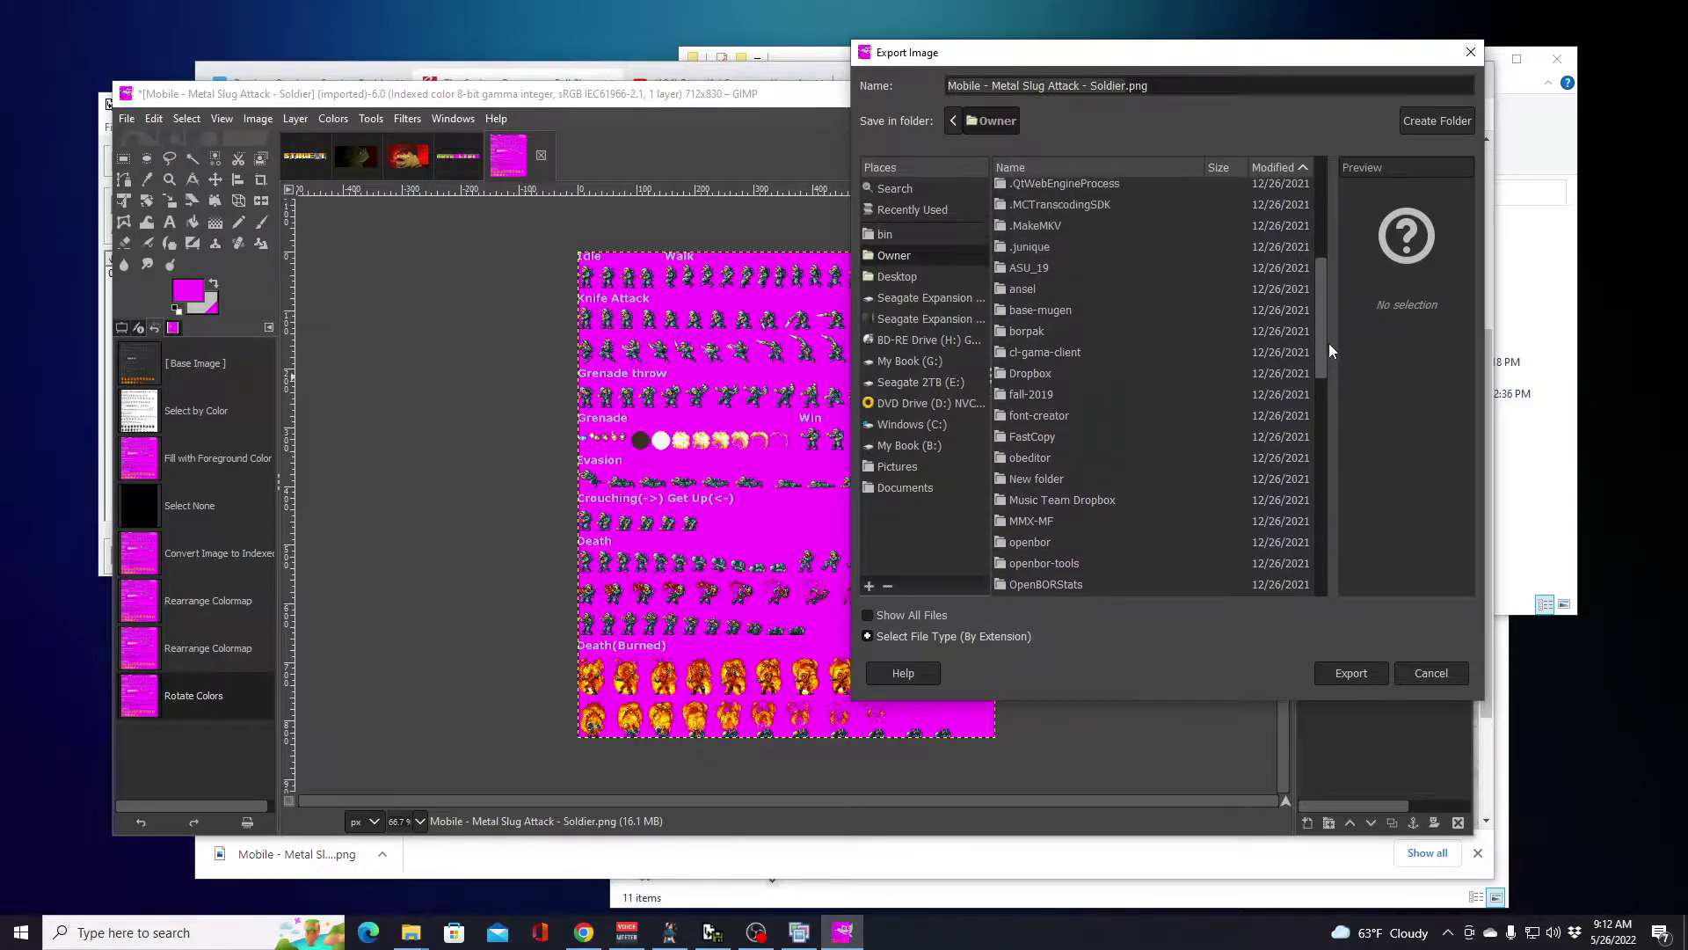
{"action": "left_click", "coordinate": [1093, 169]}
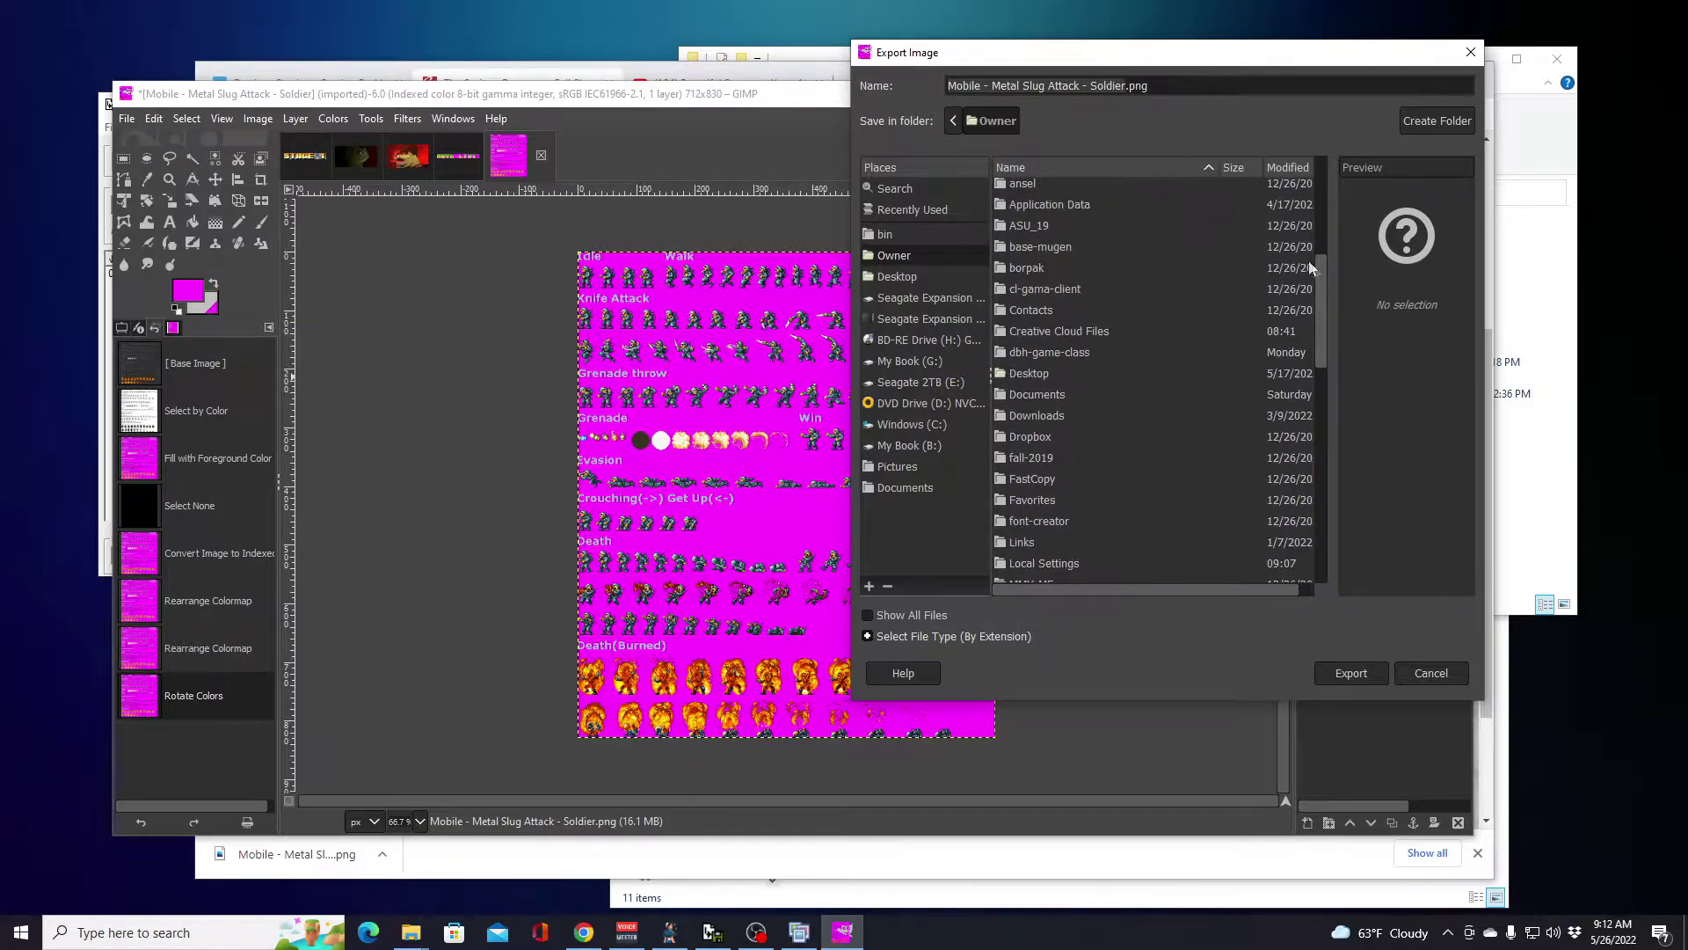
{"action": "double_click", "coordinate": [1083, 348]}
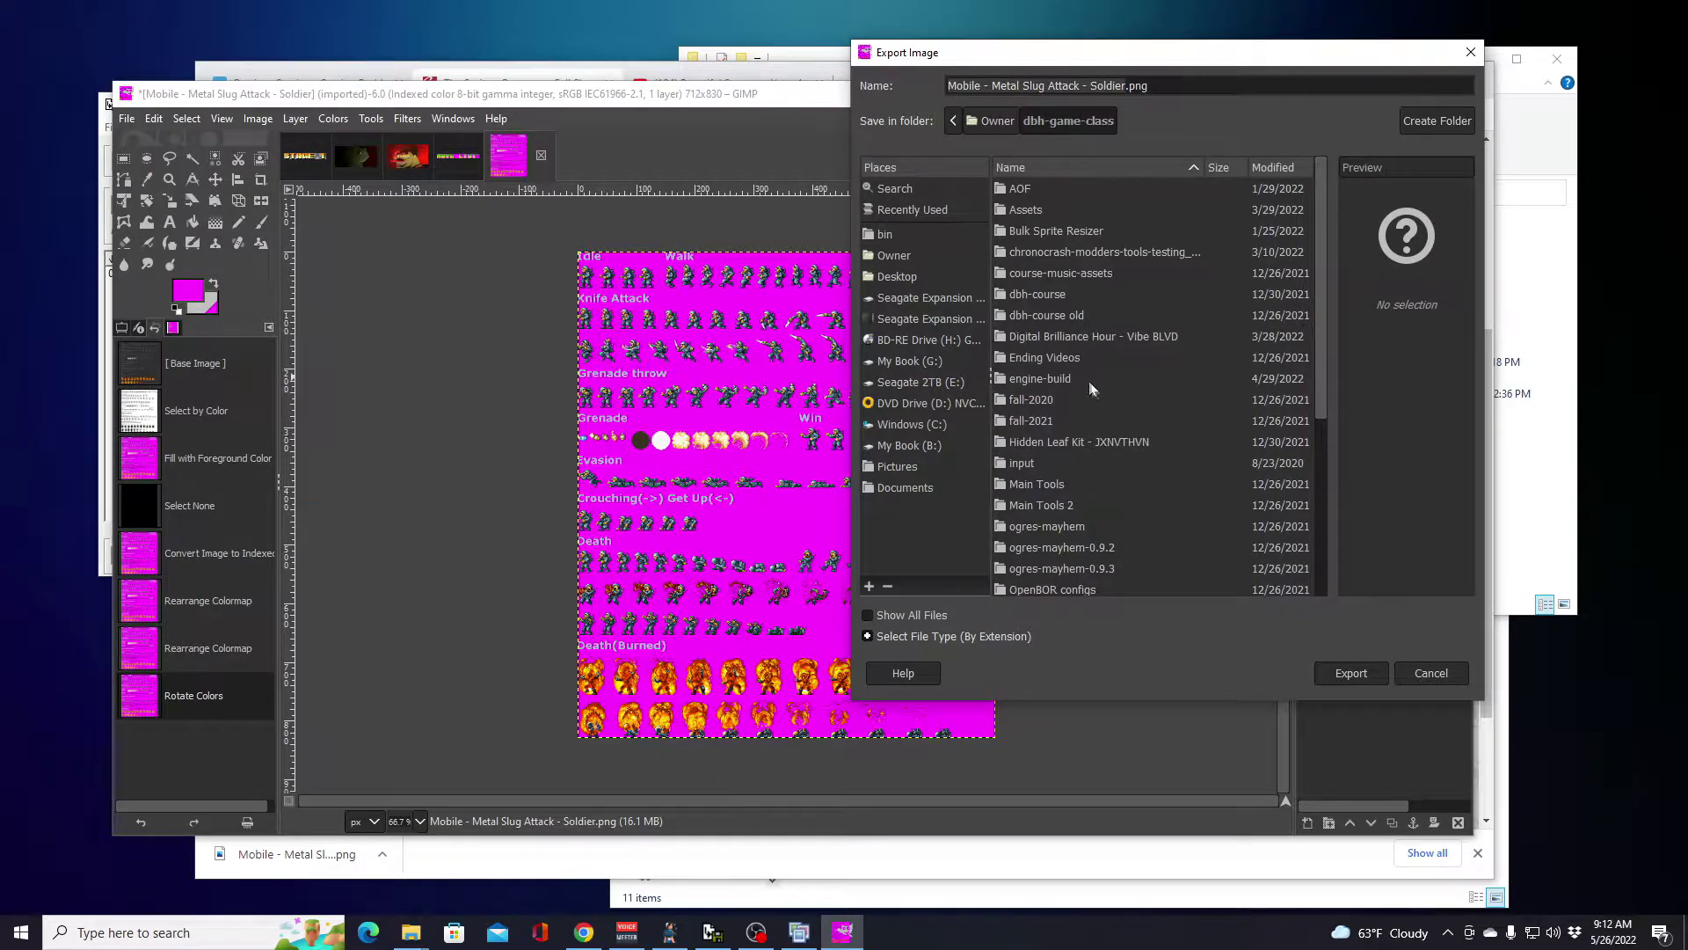
{"action": "scroll", "coordinate": [1093, 389], "scroll_direction": "down", "scroll_amount": 3}
{"action": "double_click", "coordinate": [1052, 461]}
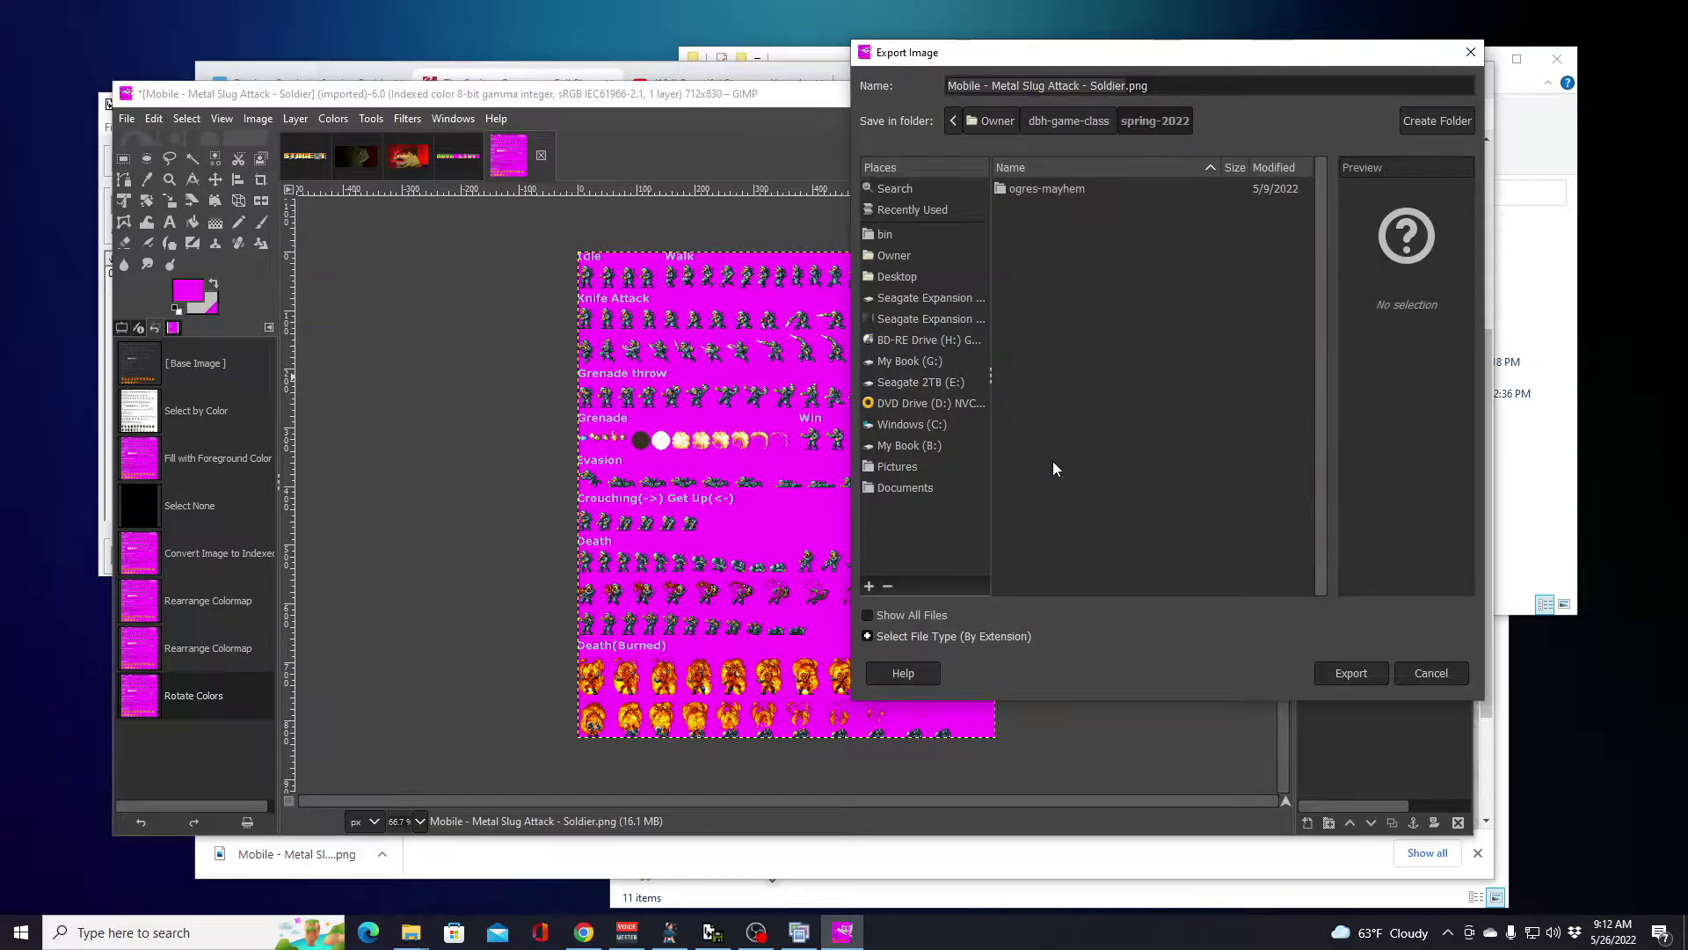
{"action": "double_click", "coordinate": [1064, 190]}
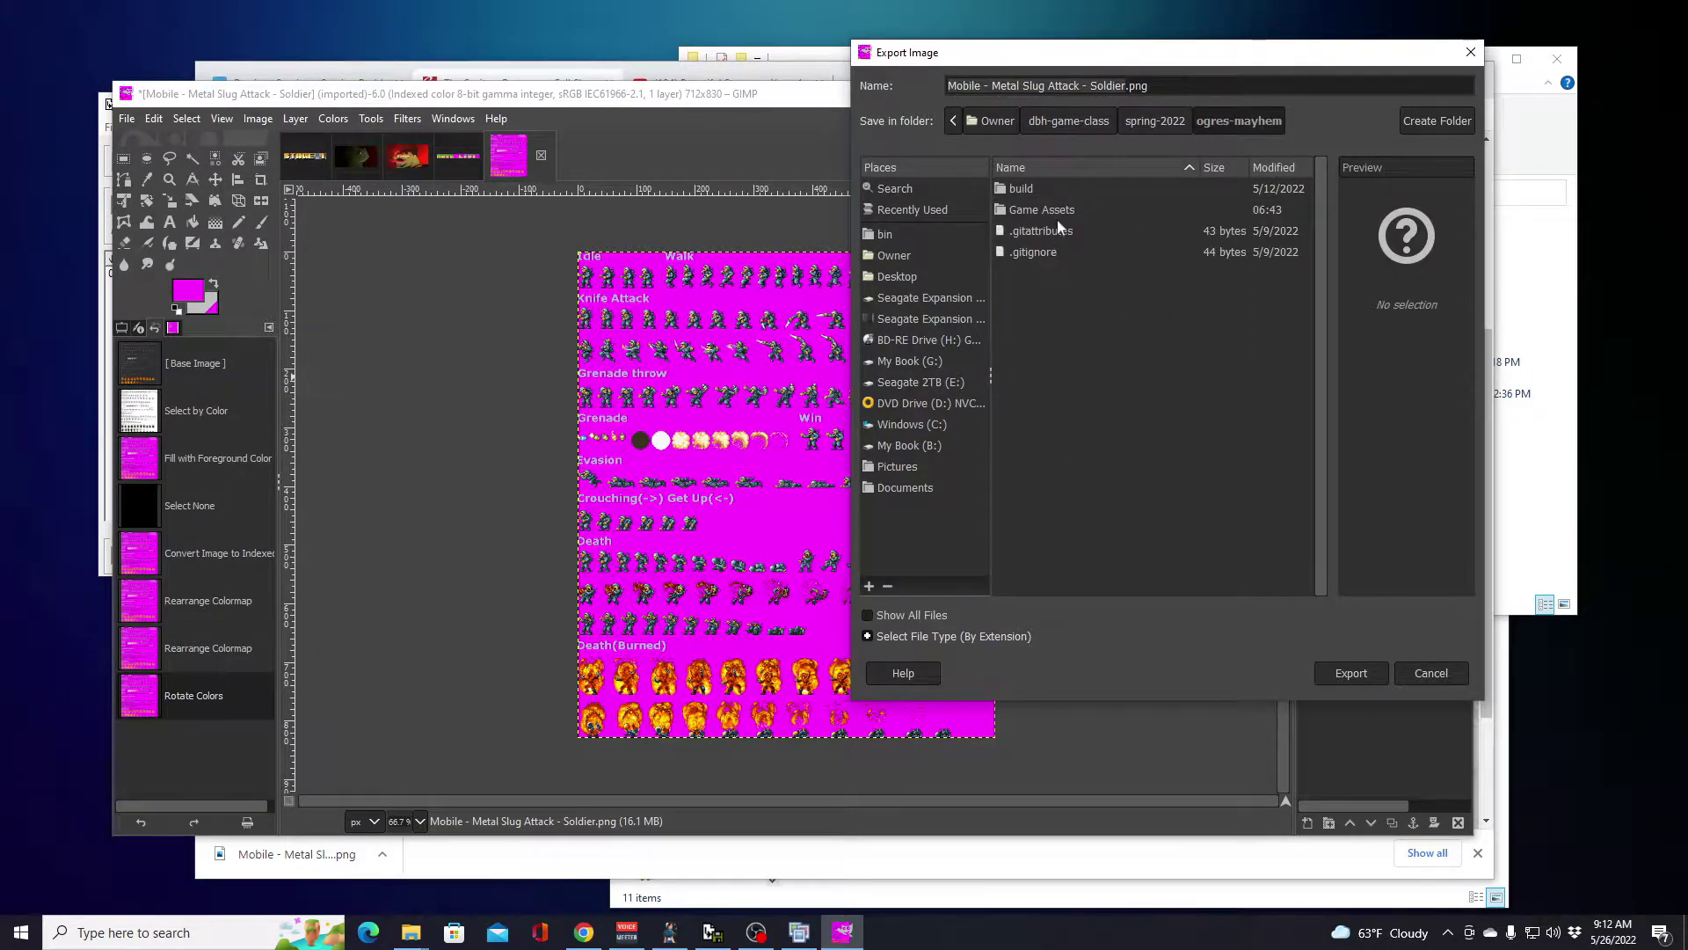
{"action": "double_click", "coordinate": [1057, 211]}
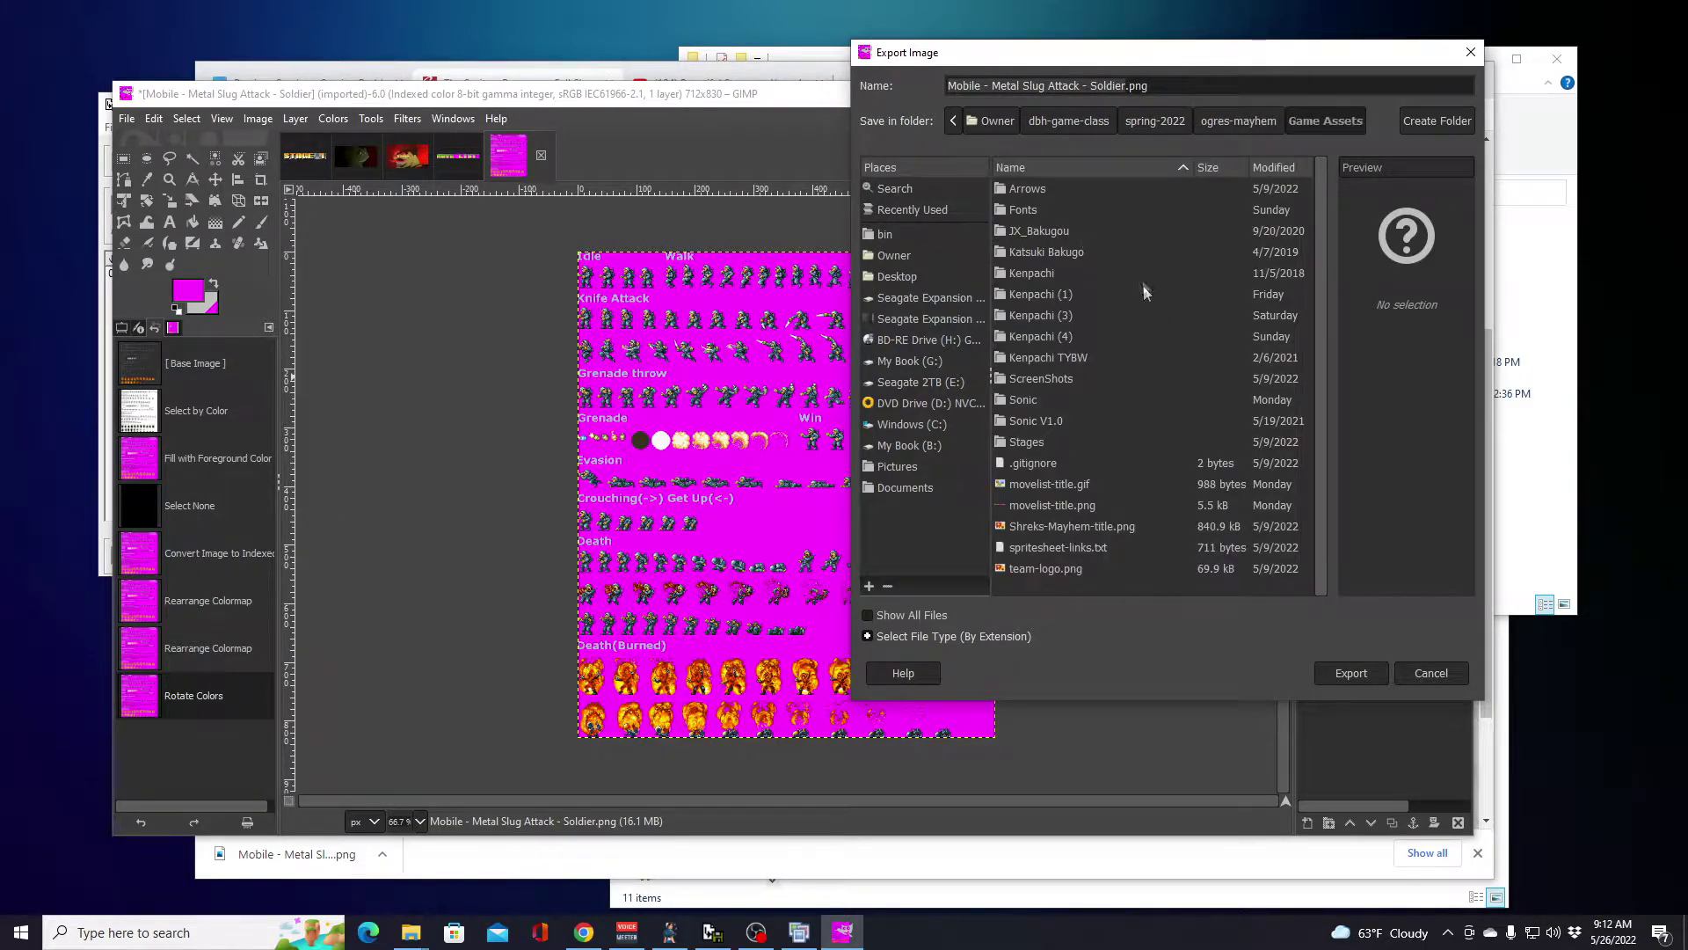
{"action": "left_click", "coordinate": [1367, 675]}
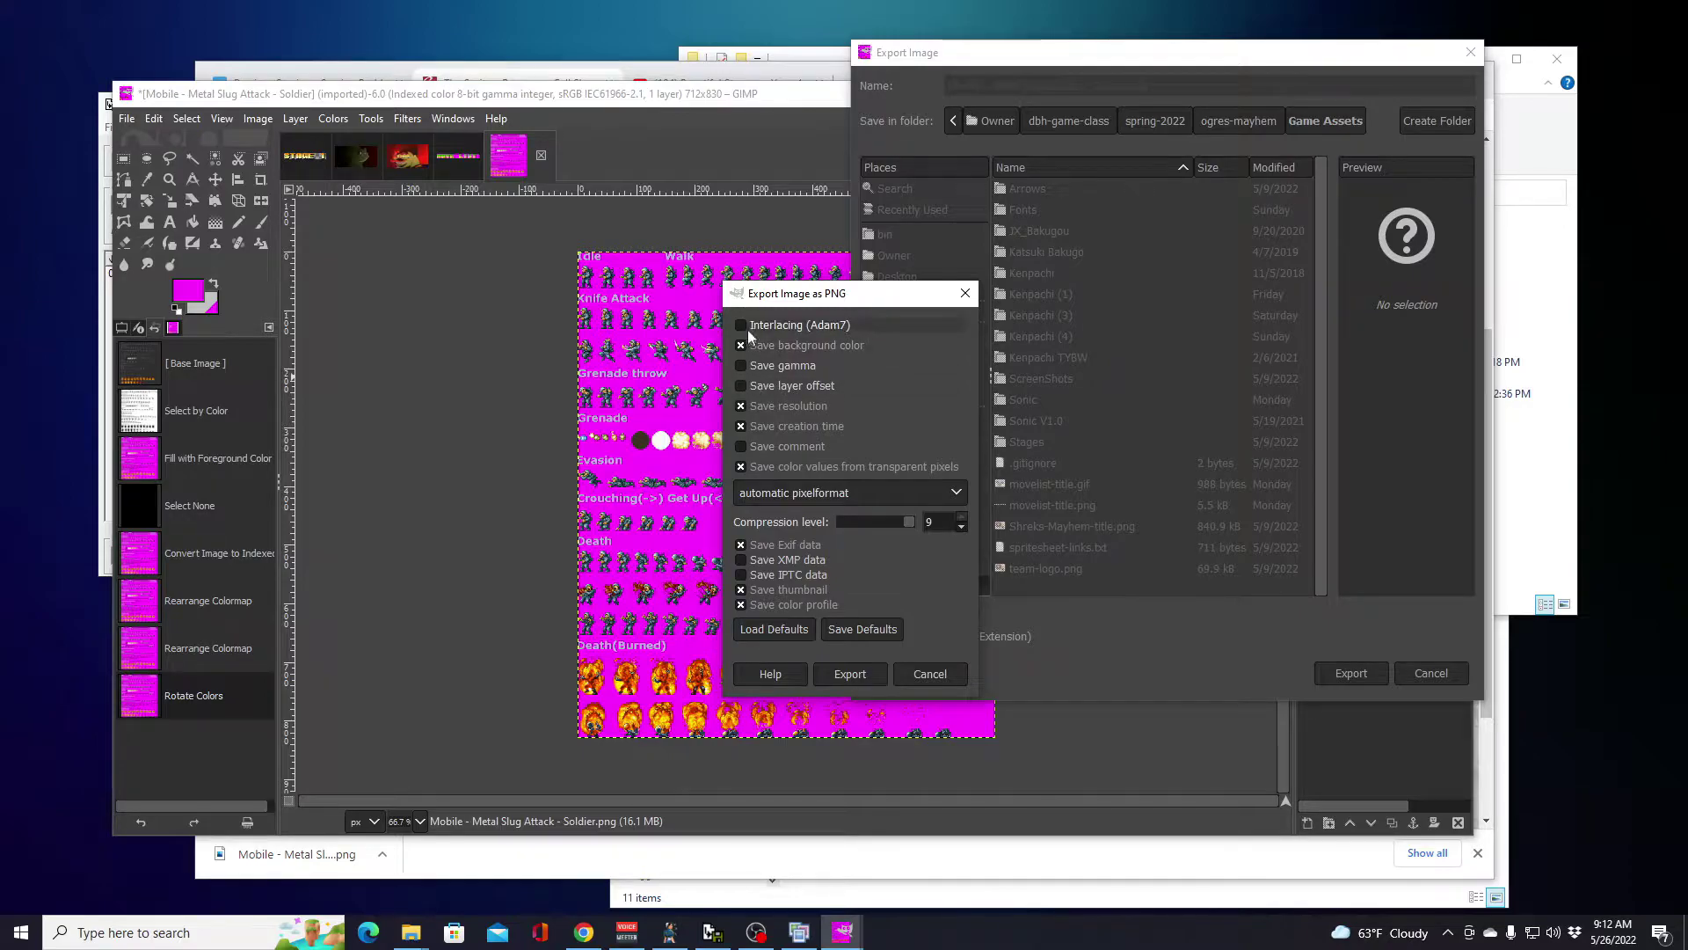
{"action": "left_click", "coordinate": [859, 675]}
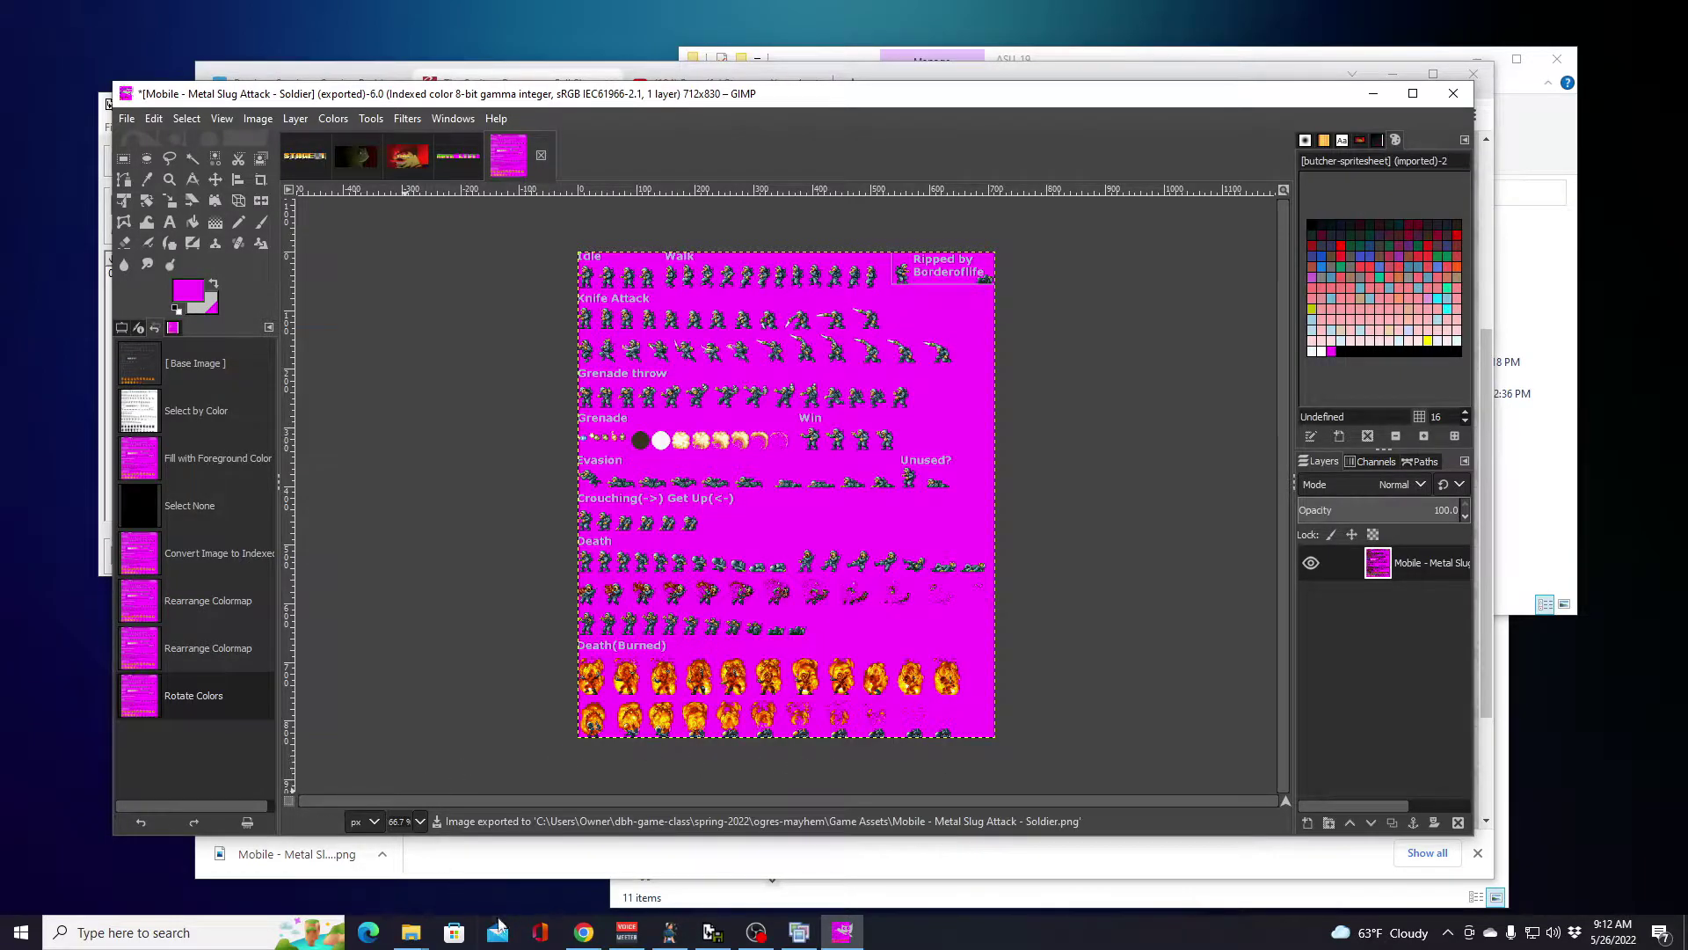
Step: Switch to File Explorer's ASU_19 window and browse to dbh-game-class/spring-2022/ogres-mayhem/Game Assets, where the exported sheet is stored
{"action": "left_click", "coordinate": [424, 935]}
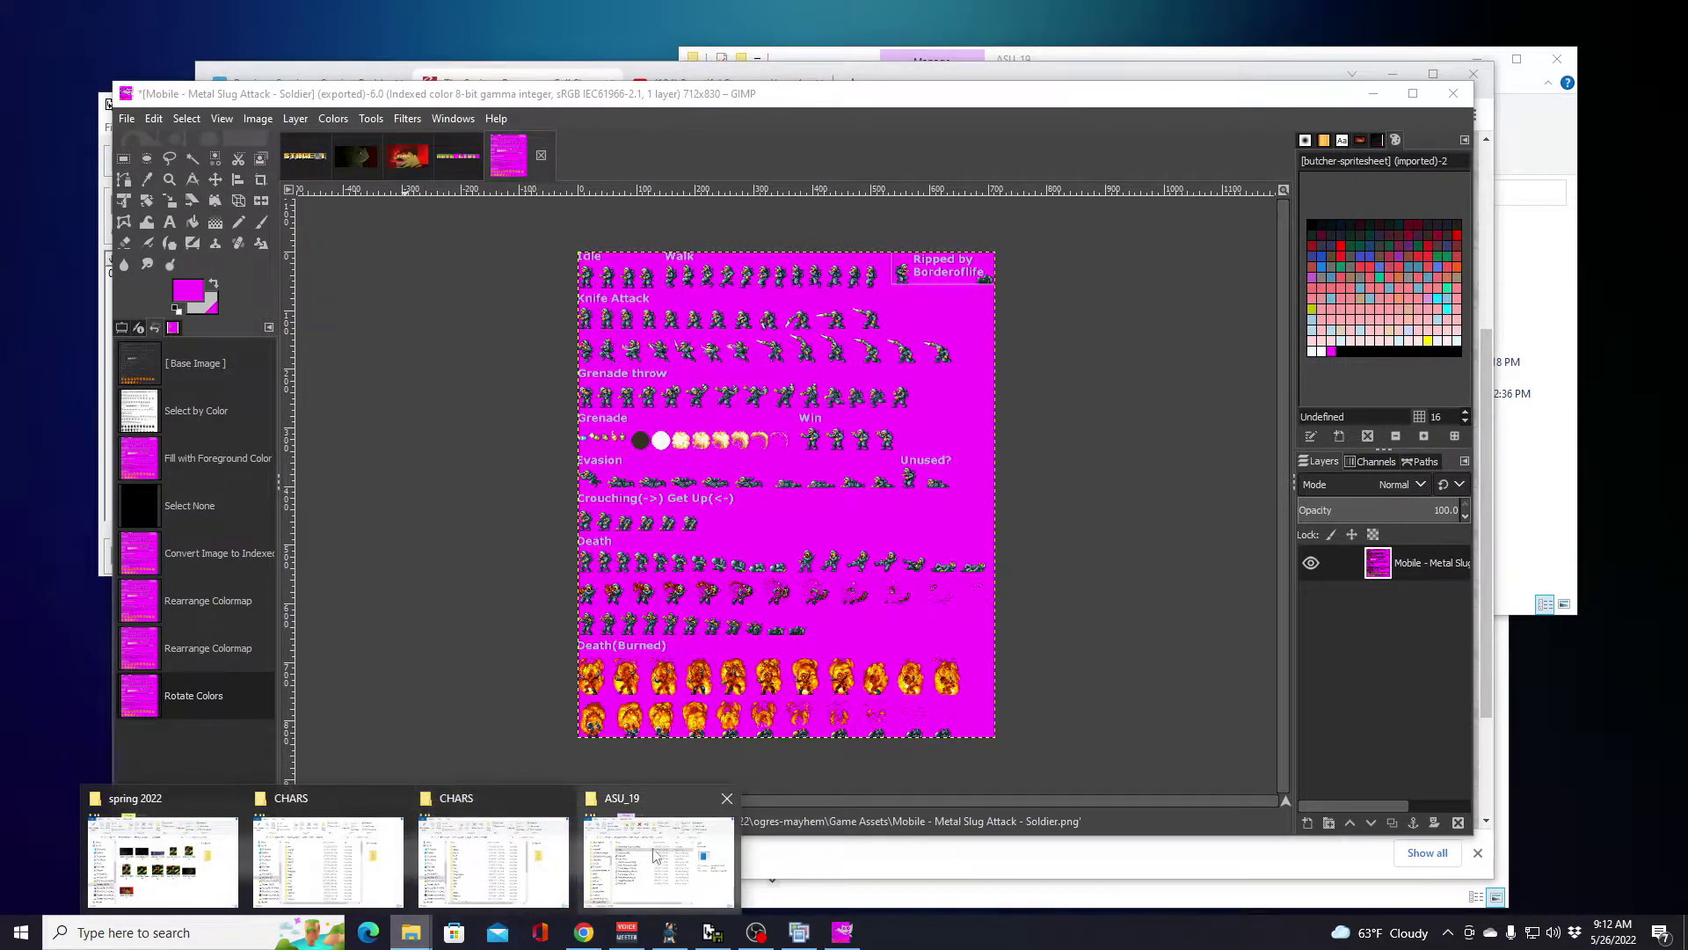
{"action": "left_click", "coordinate": [736, 816]}
{"action": "left_click", "coordinate": [896, 192]}
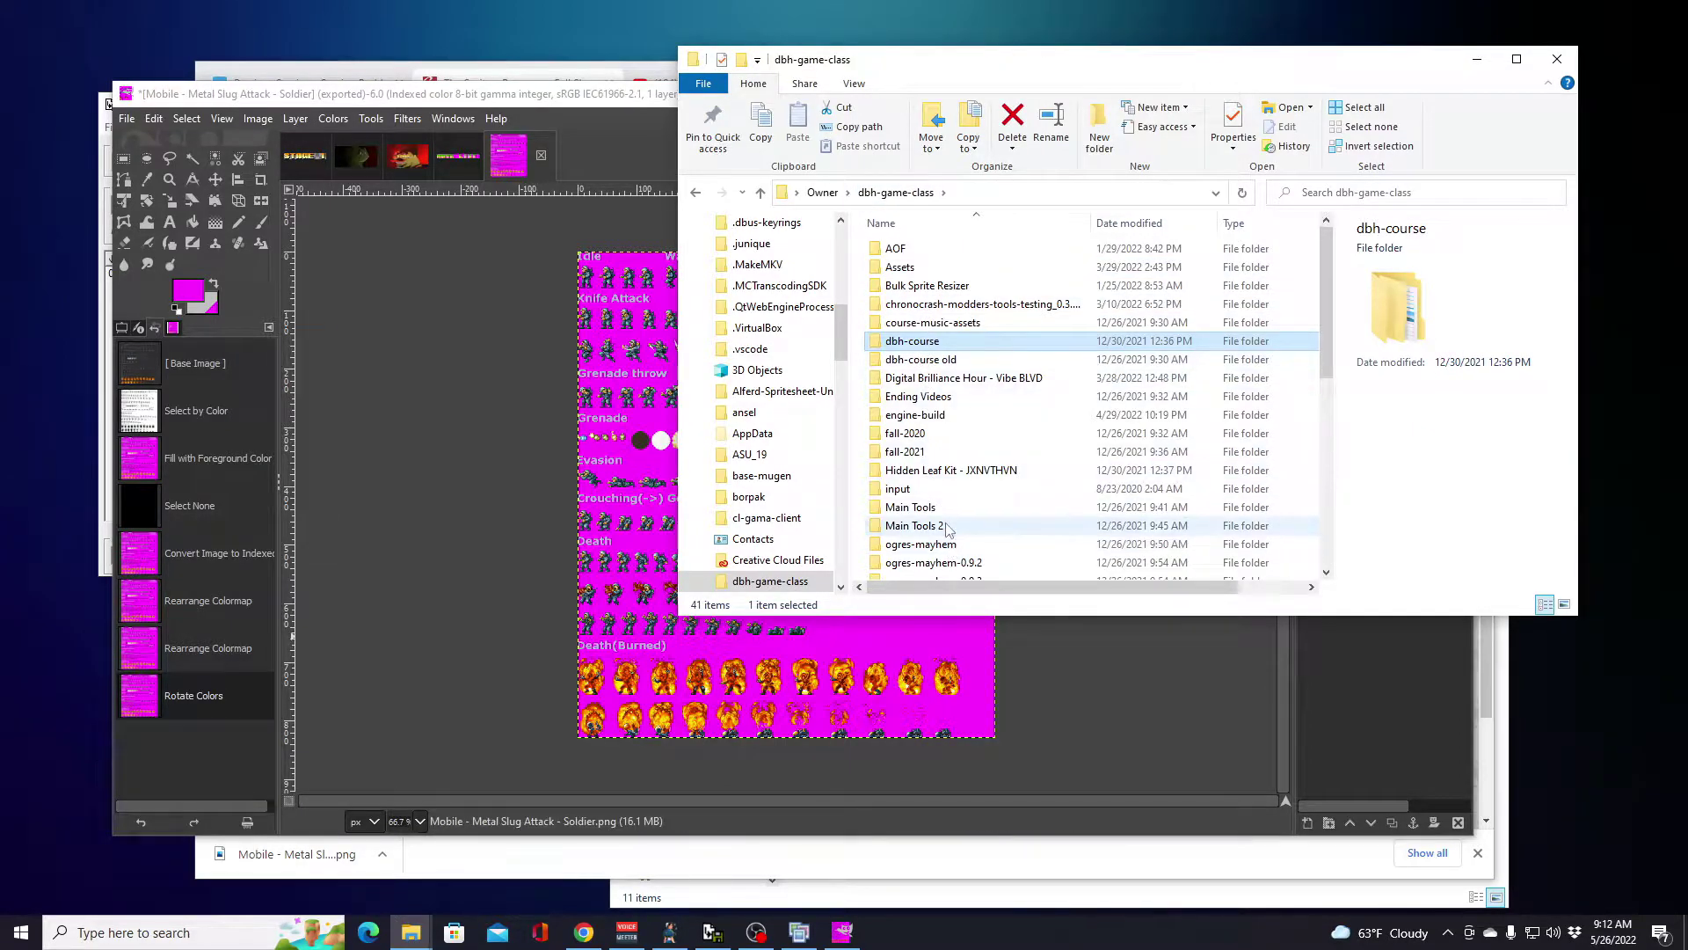
{"action": "scroll", "coordinate": [945, 528], "scroll_direction": "down", "scroll_amount": 3}
{"action": "double_click", "coordinate": [920, 570]}
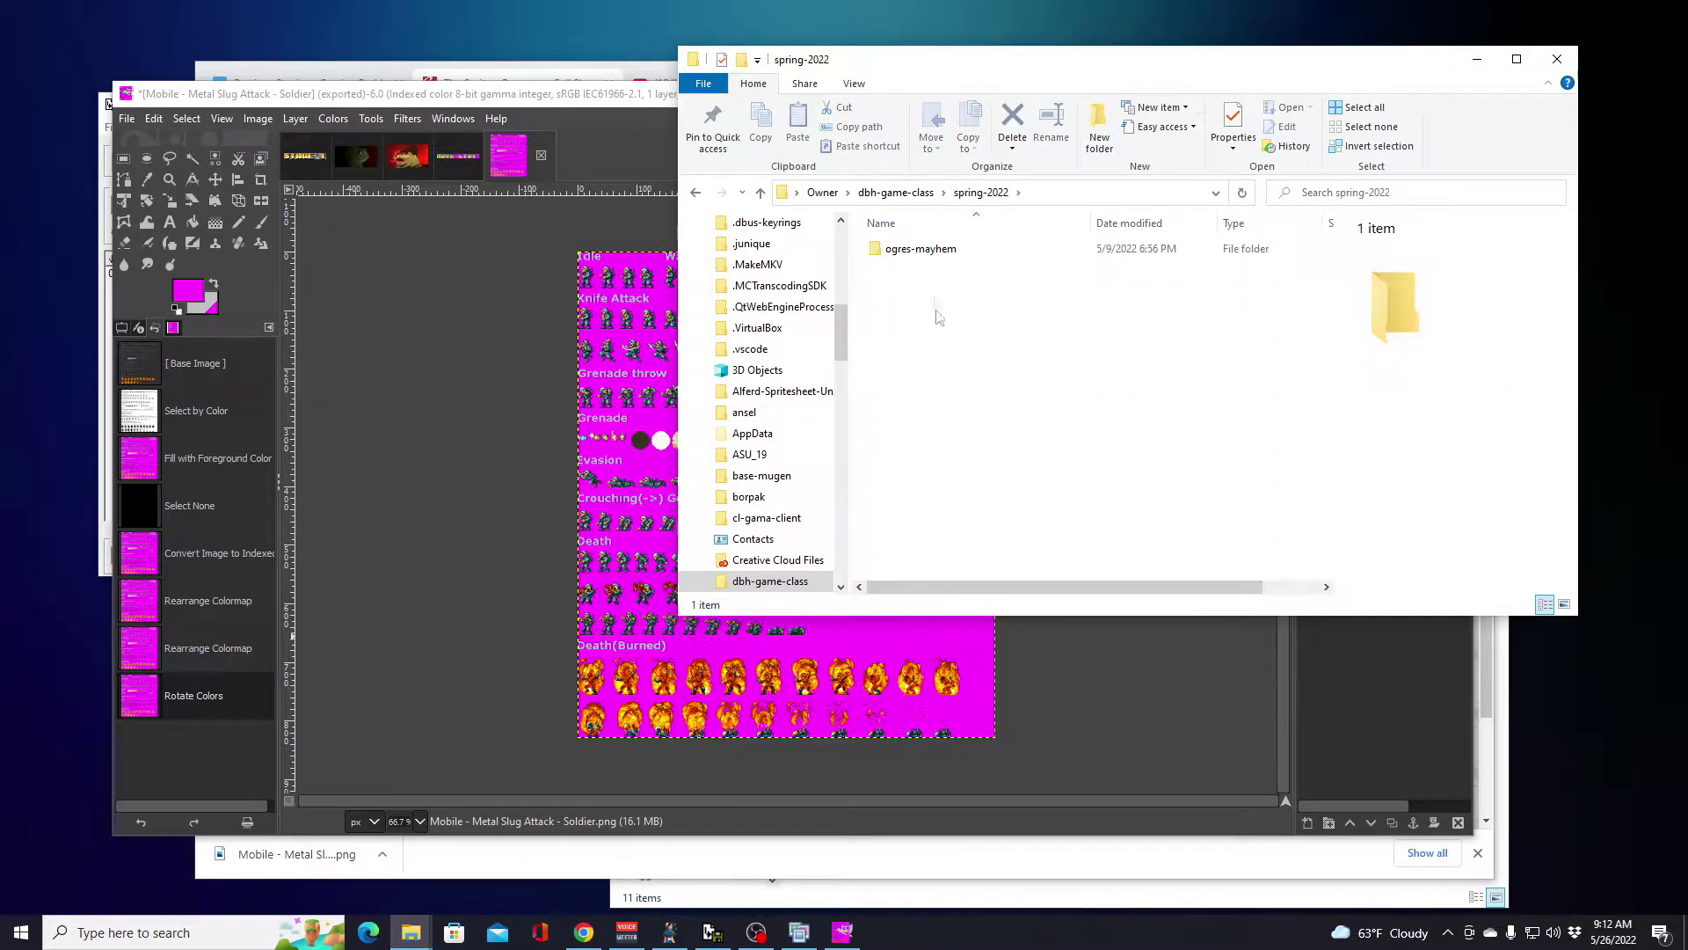
{"action": "double_click", "coordinate": [934, 254]}
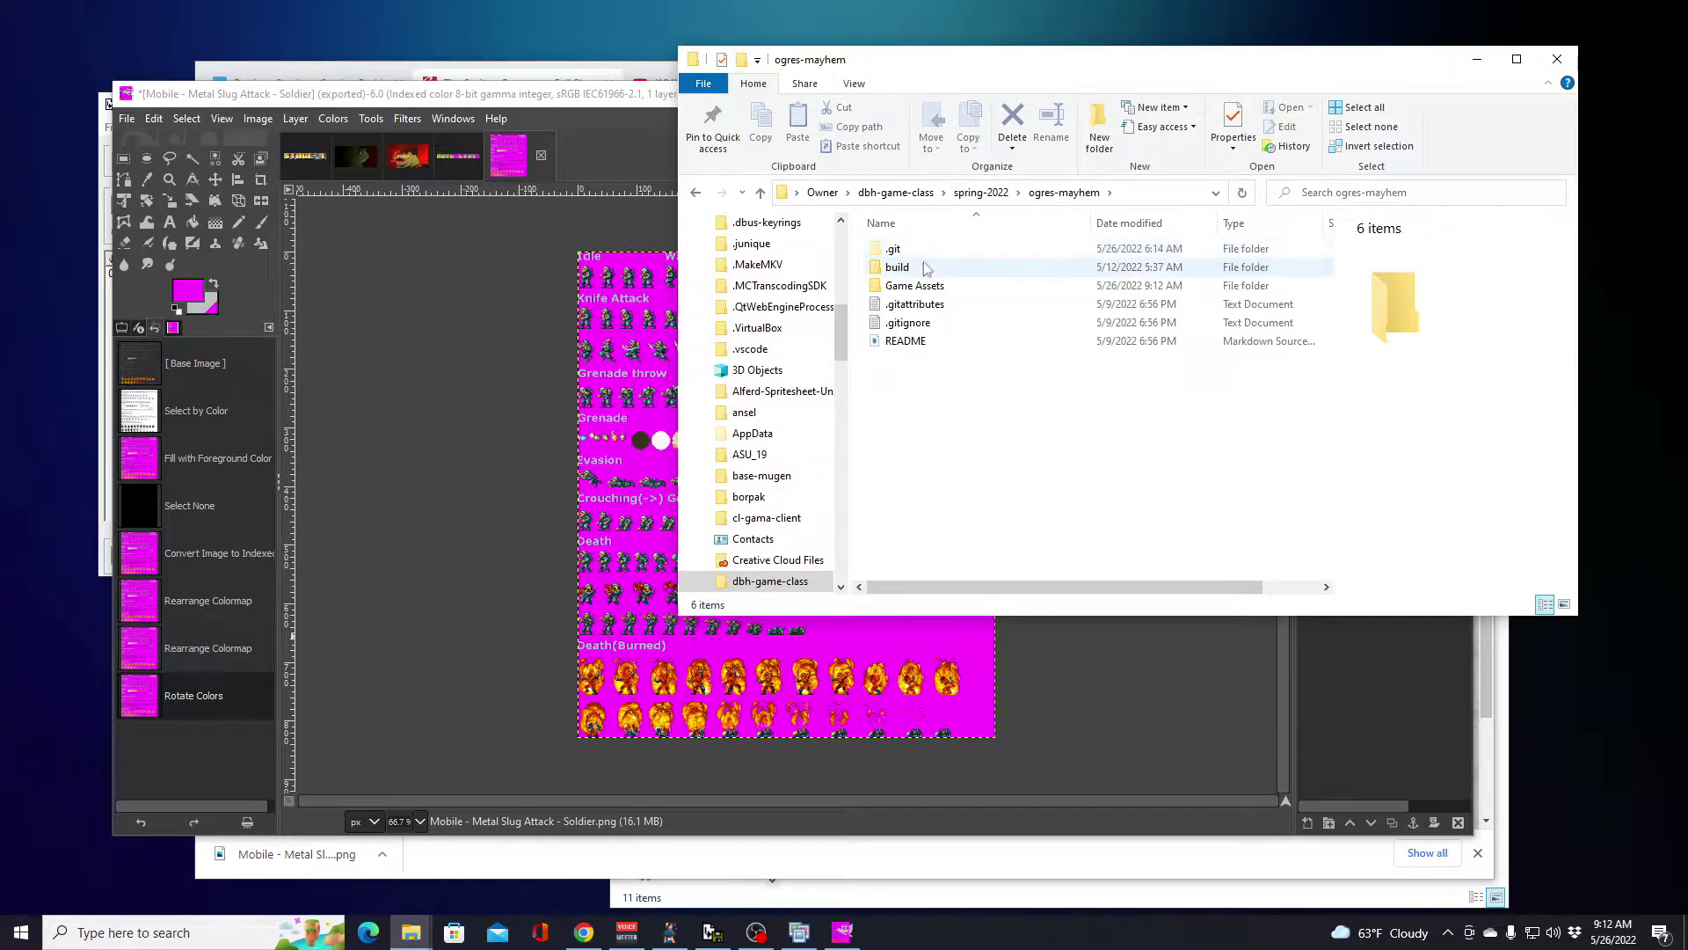
{"action": "double_click", "coordinate": [919, 286]}
{"action": "scroll", "coordinate": [1176, 401], "scroll_direction": "down", "scroll_amount": 2}
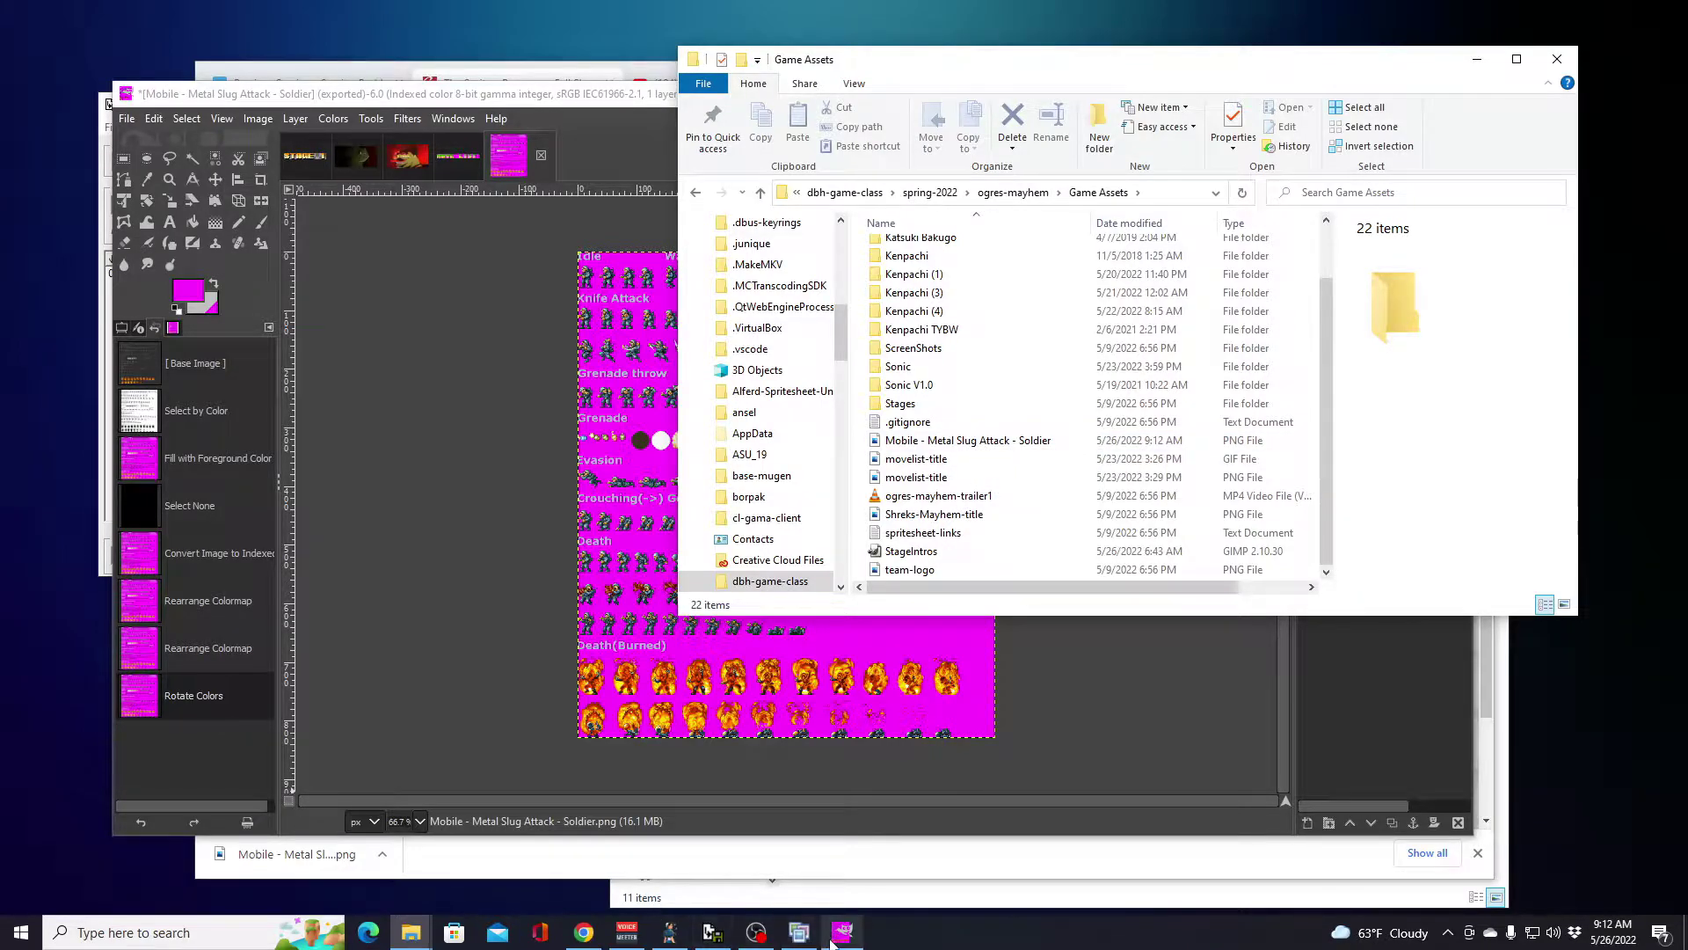
Step: Switch to Alferd Spritesheet Unpacker, load Mobile - Metal Slug Attack - Soldier.png from Game Assets, and enlarge the unpacker window
{"action": "mouse_move", "coordinate": [679, 925]}
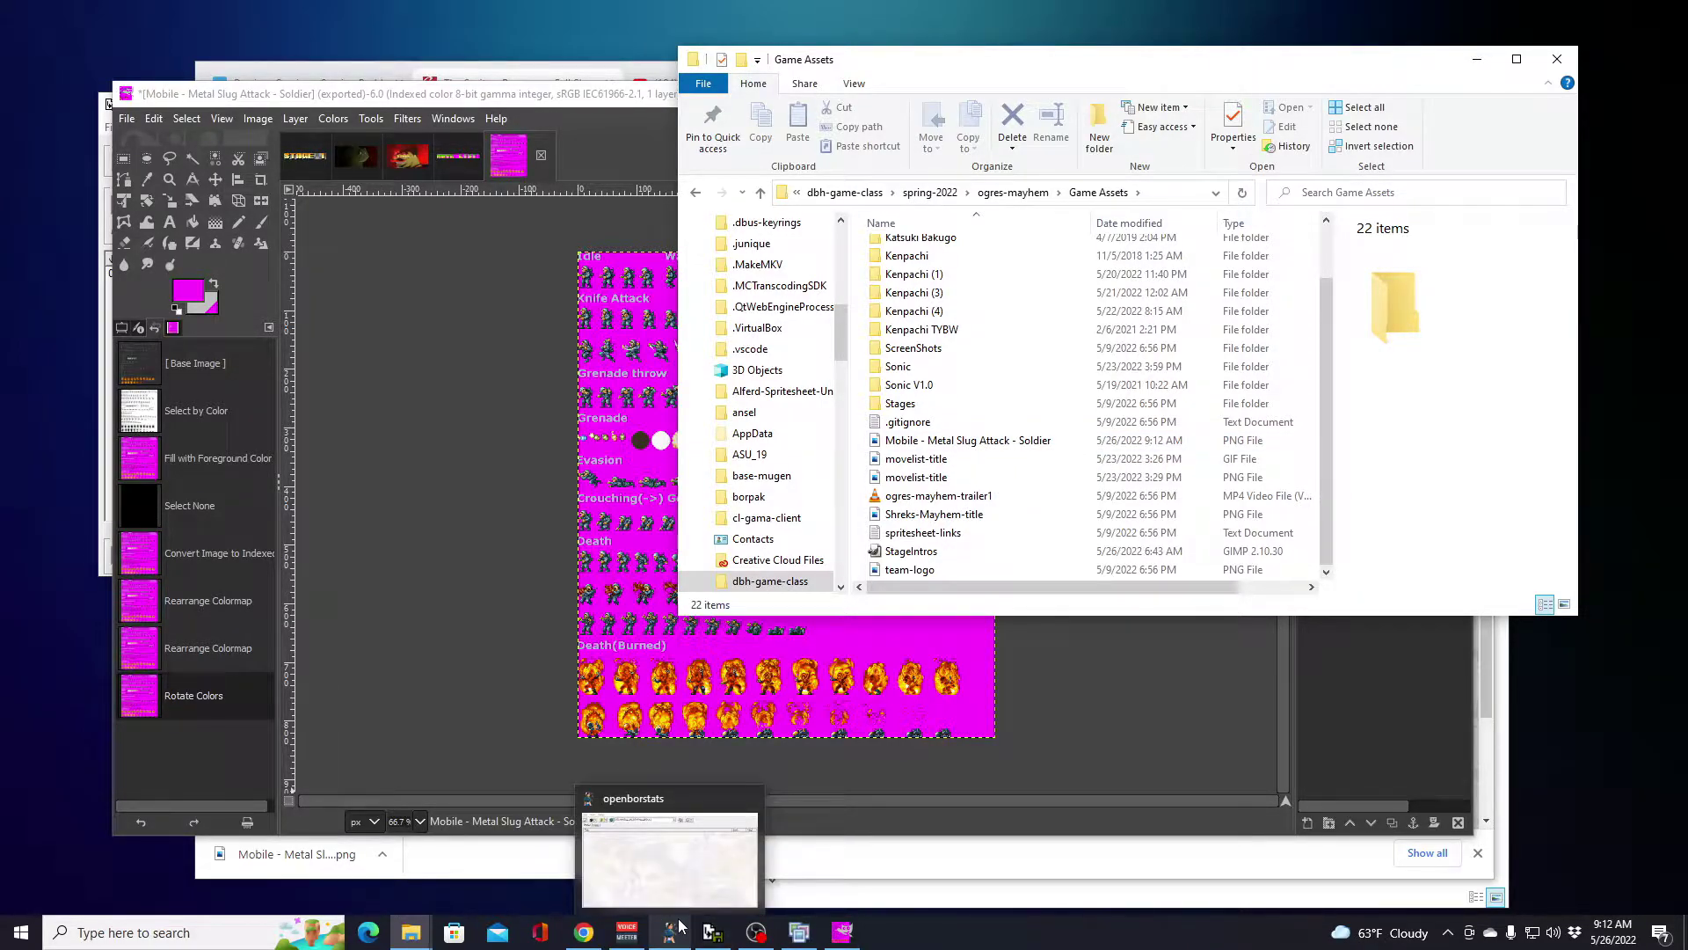
{"action": "left_click", "coordinate": [800, 932]}
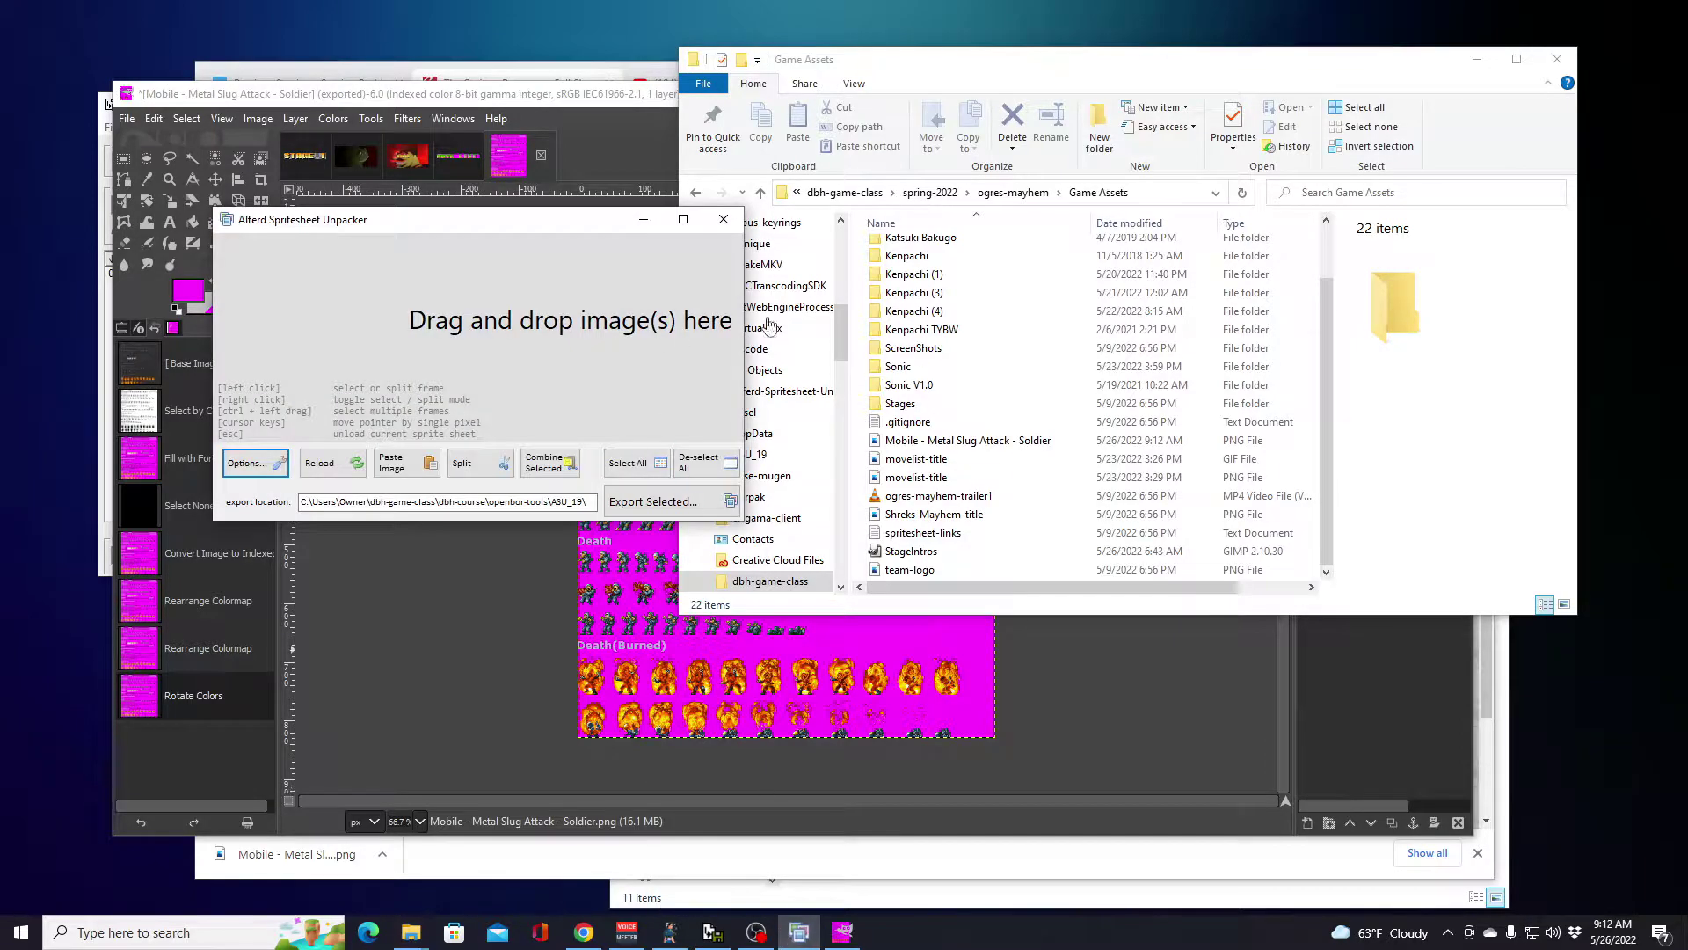
{"action": "left_click_drag", "start_coordinate": [965, 446], "coordinate": [475, 343]}
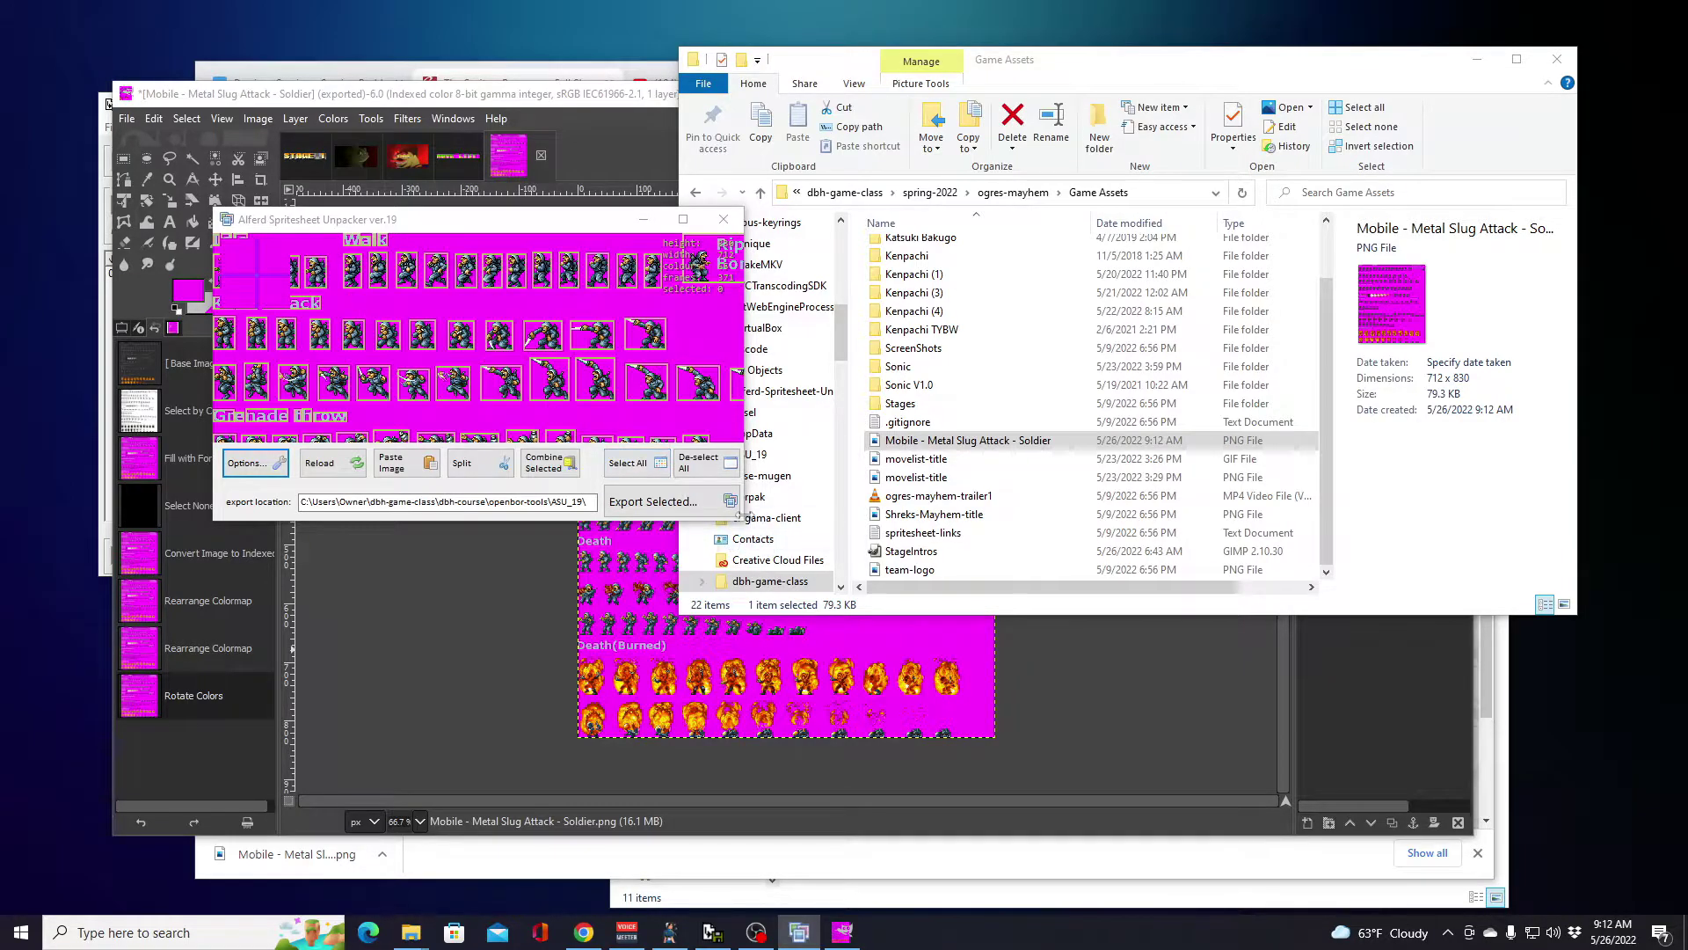
{"action": "left_click_drag", "start_coordinate": [737, 518], "coordinate": [1197, 886]}
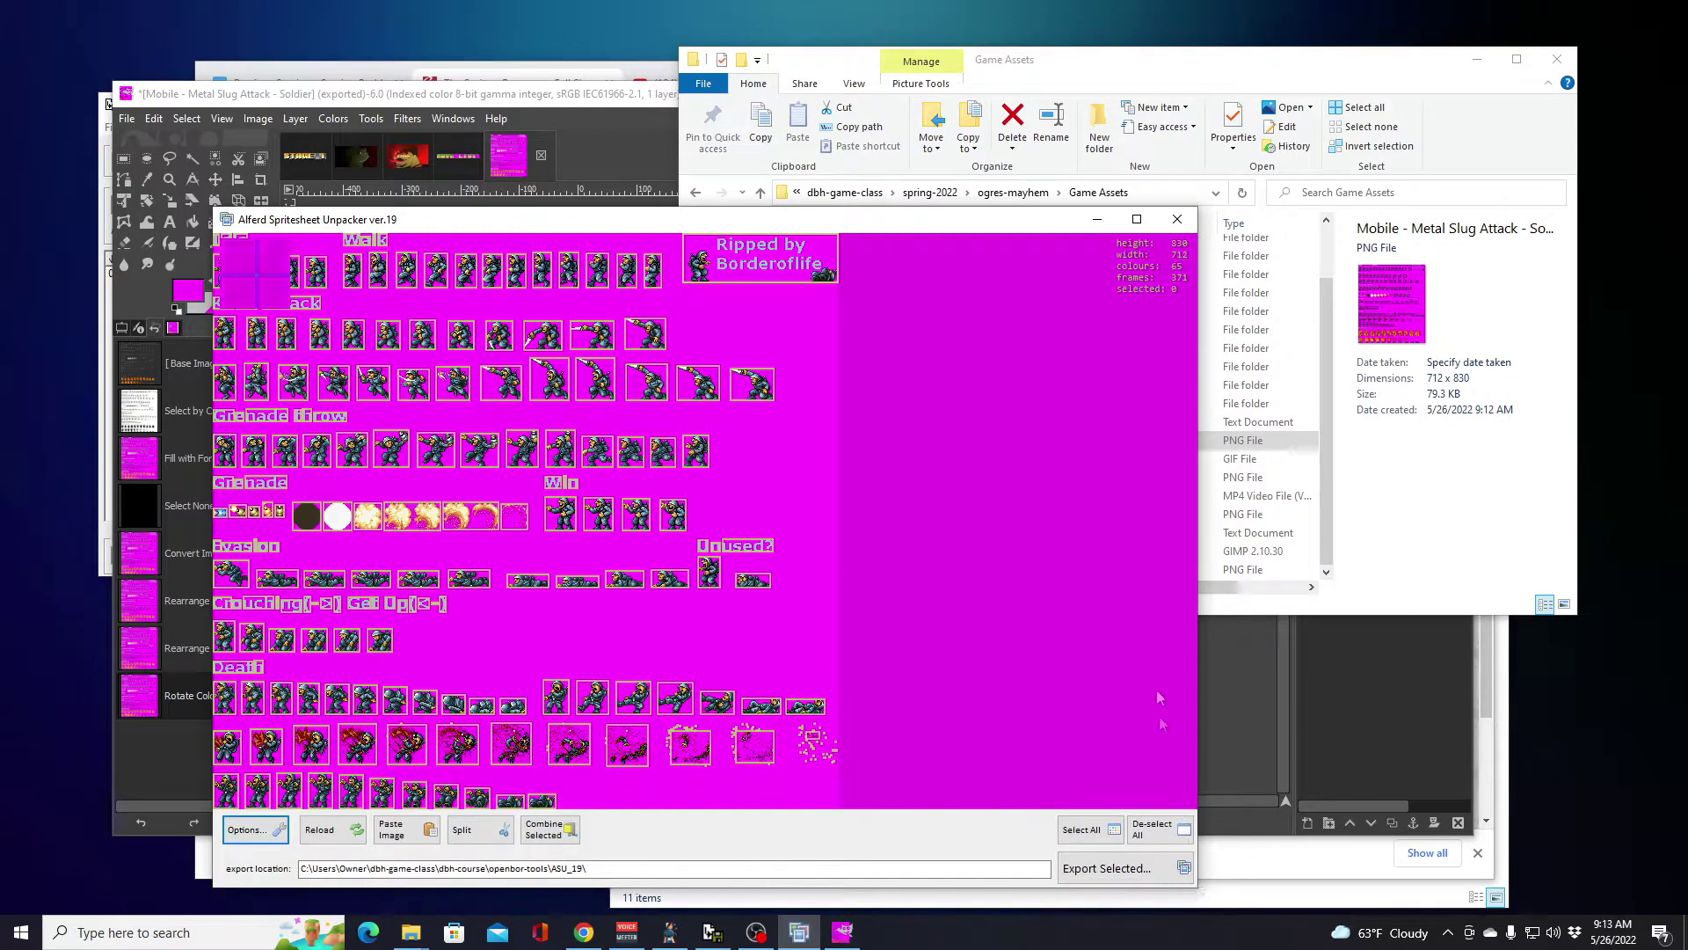
Step: Move the unpacker window higher on the desktop and bring the sheet's Idle and Walk rows fully into view
{"action": "left_click_drag", "start_coordinate": [911, 229], "coordinate": [1024, 79]}
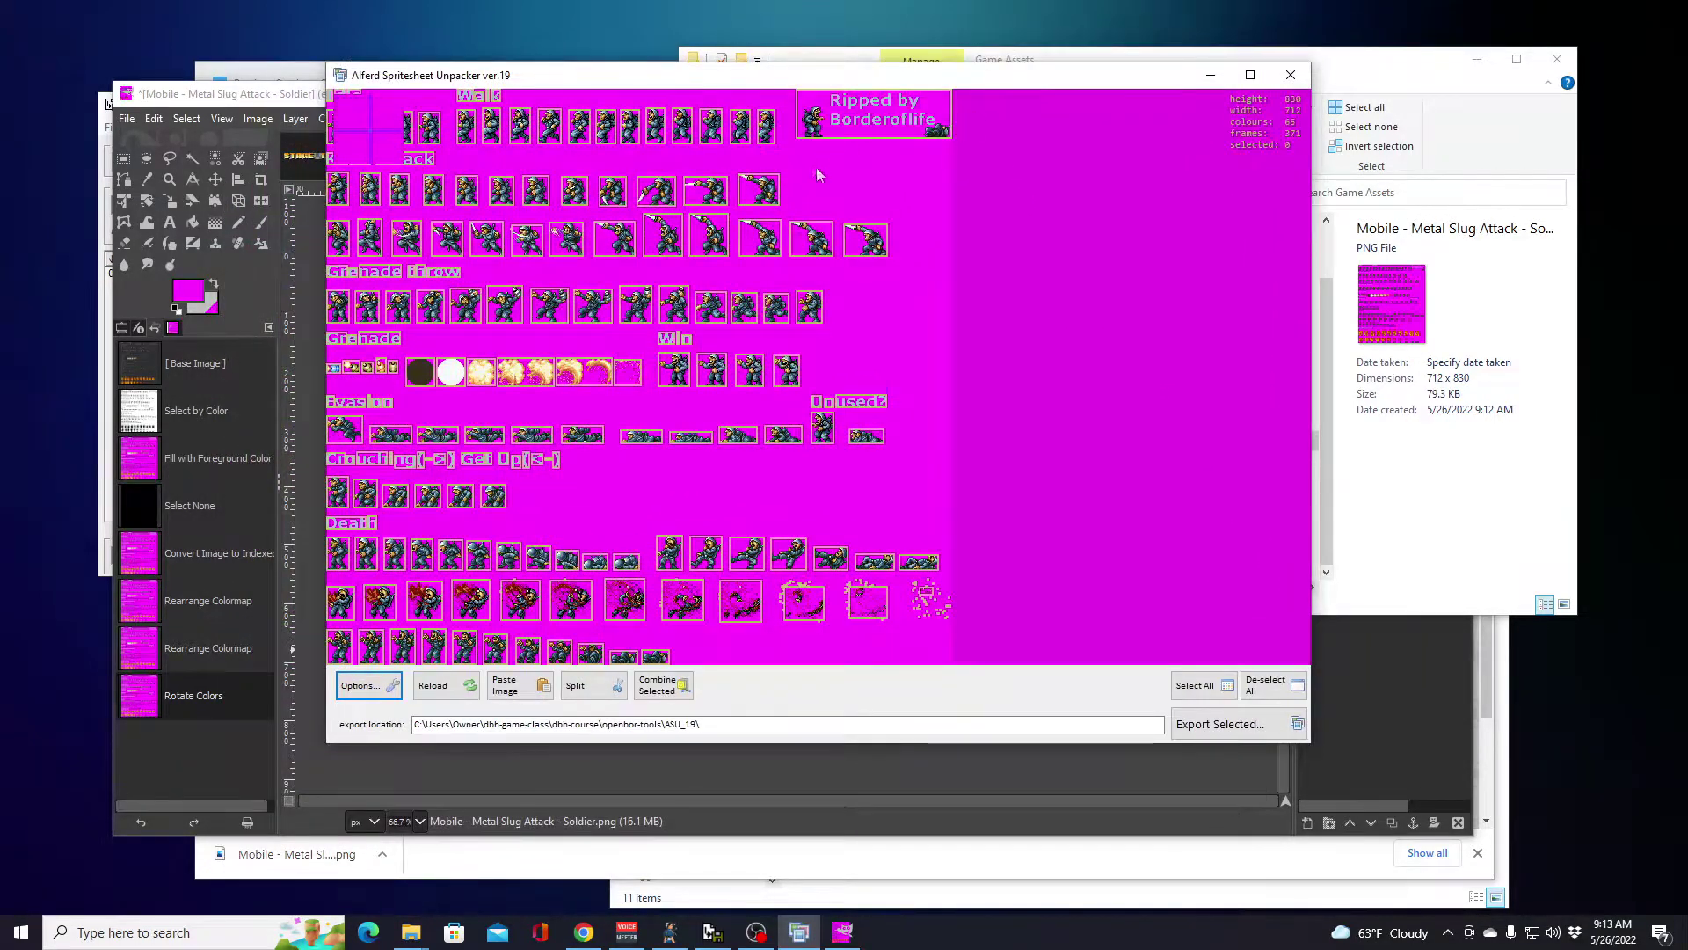
{"action": "left_click_drag", "start_coordinate": [1157, 367], "coordinate": [1188, 318]}
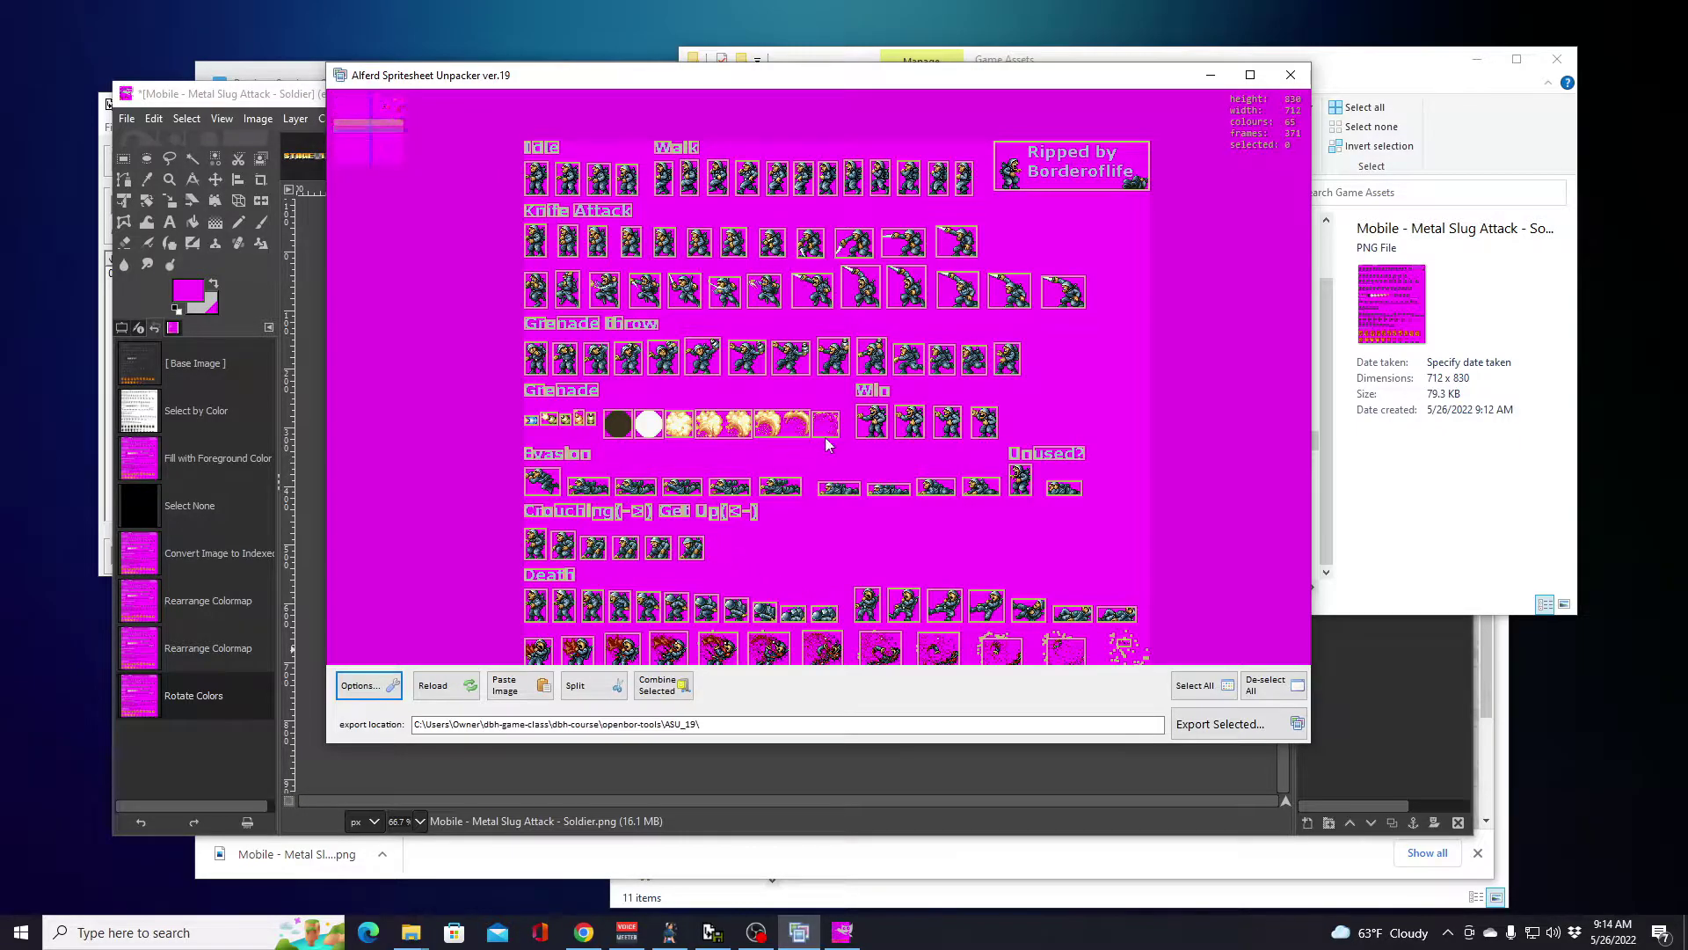
{"action": "scroll", "coordinate": [1183, 448], "scroll_direction": "down", "scroll_amount": 3}
{"action": "scroll", "coordinate": [914, 352], "scroll_direction": "up", "scroll_amount": 3}
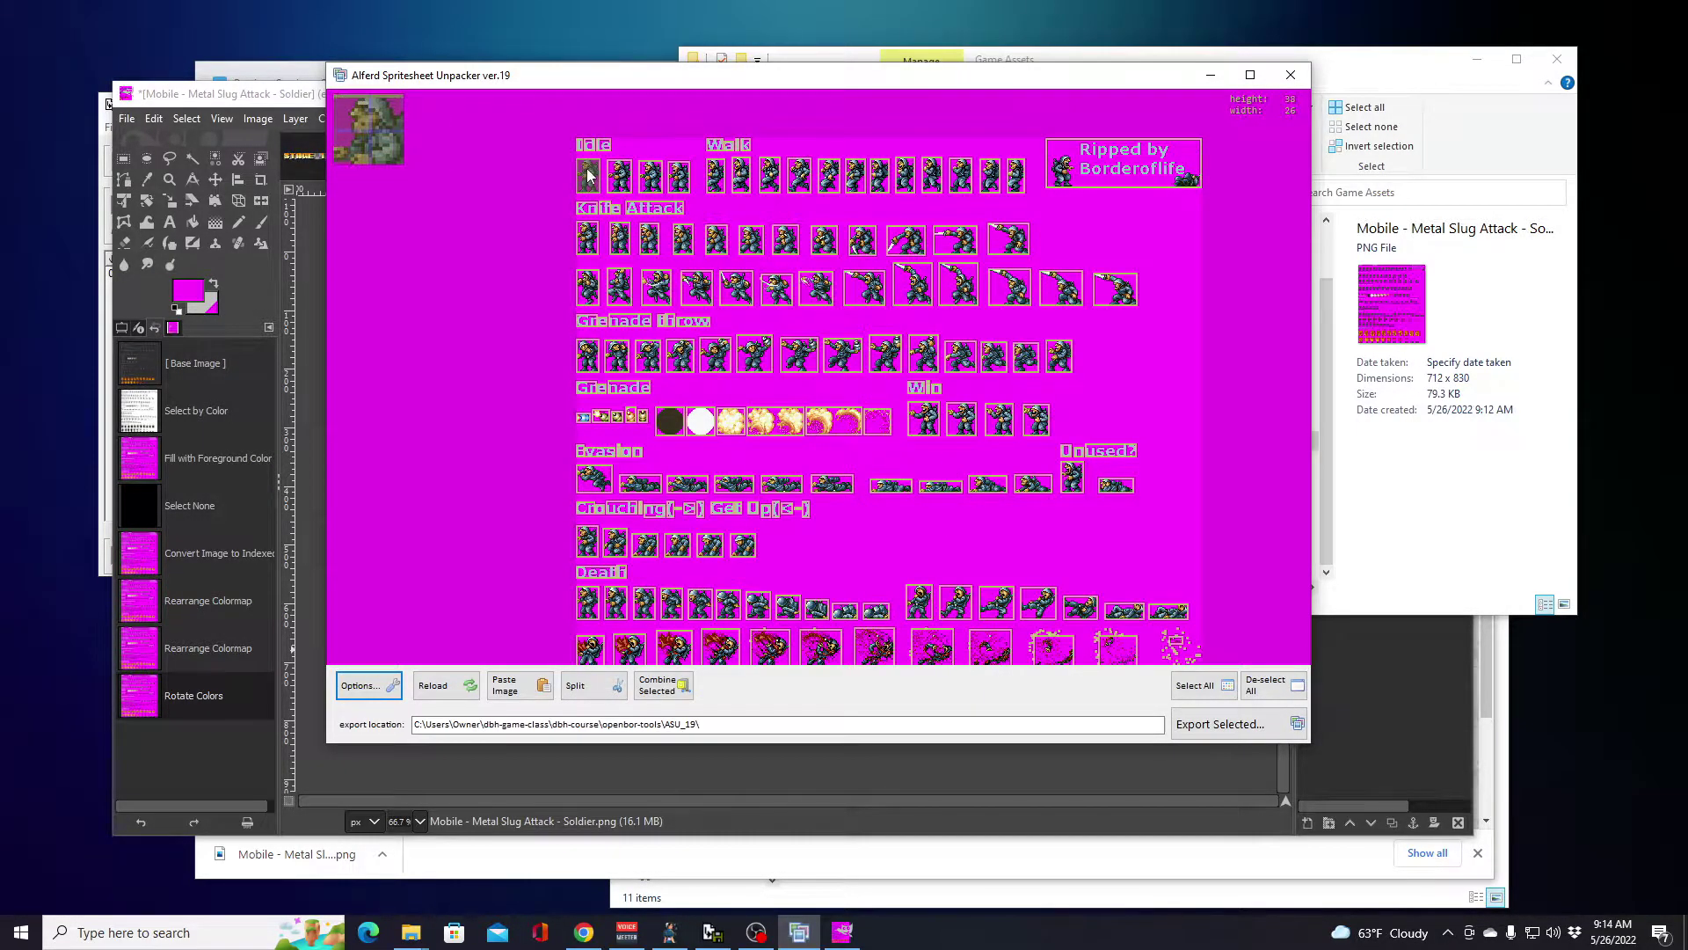
Step: Try to export with no frames selected and dismiss the message
{"action": "left_click", "coordinate": [1239, 726]}
{"action": "left_click", "coordinate": [967, 514]}
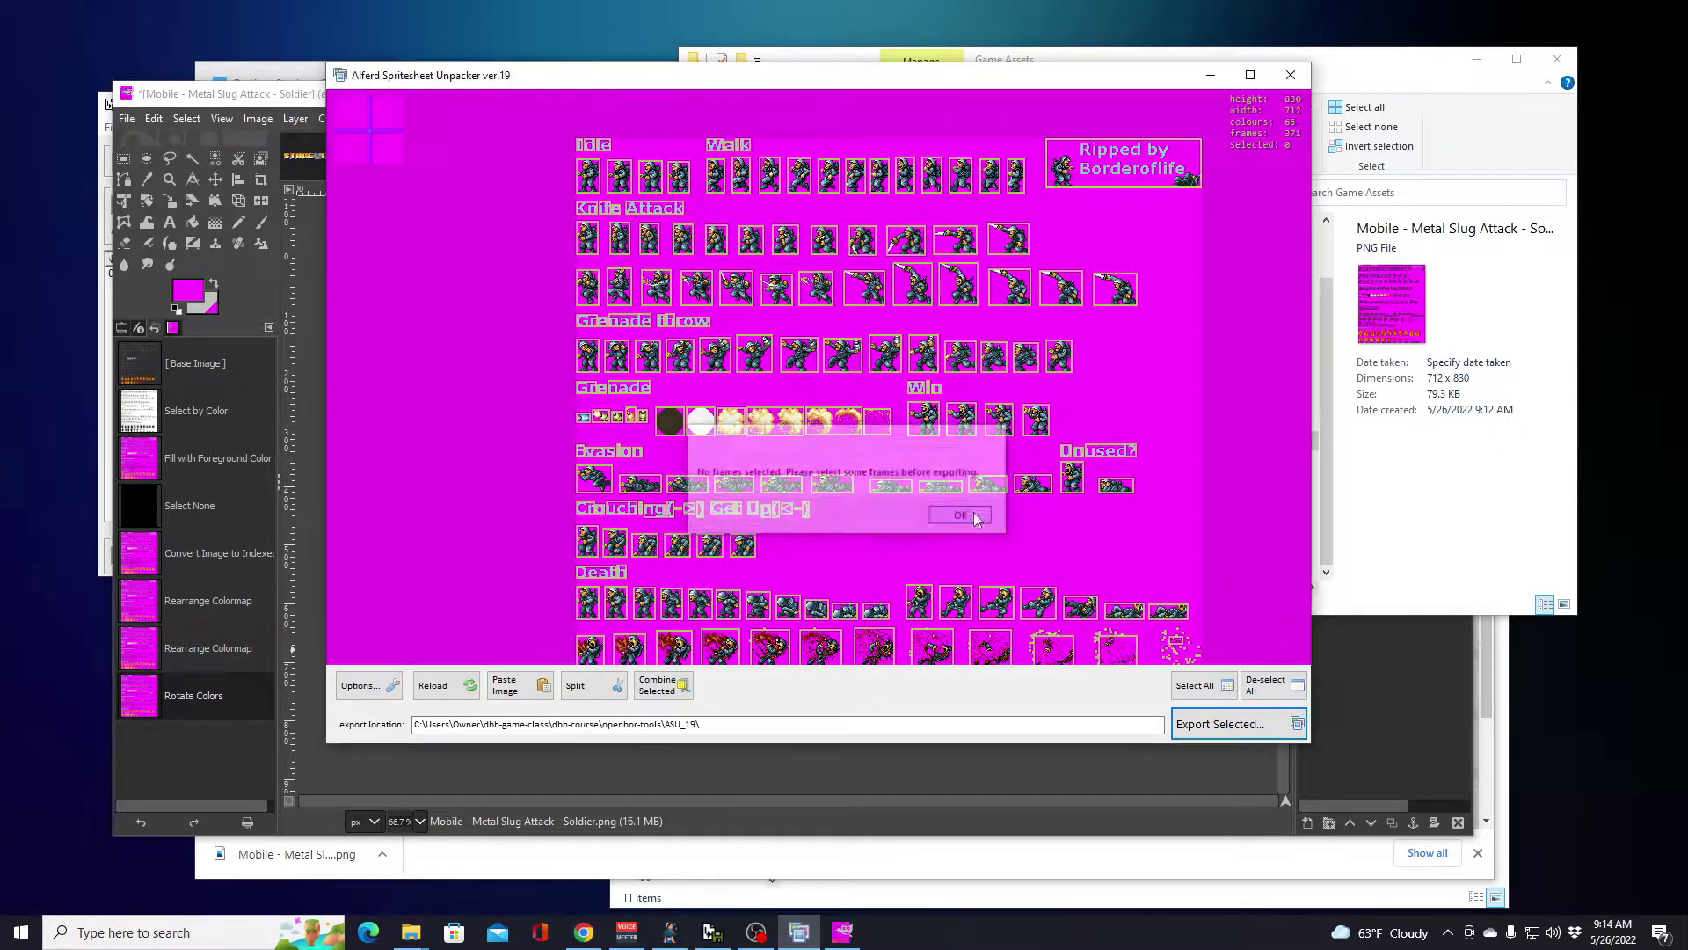
Step: Turn on Preserve Pallette and Prompt for Export Folder in the unpacker options, keeping Png as the file format
{"action": "left_click", "coordinate": [360, 685]}
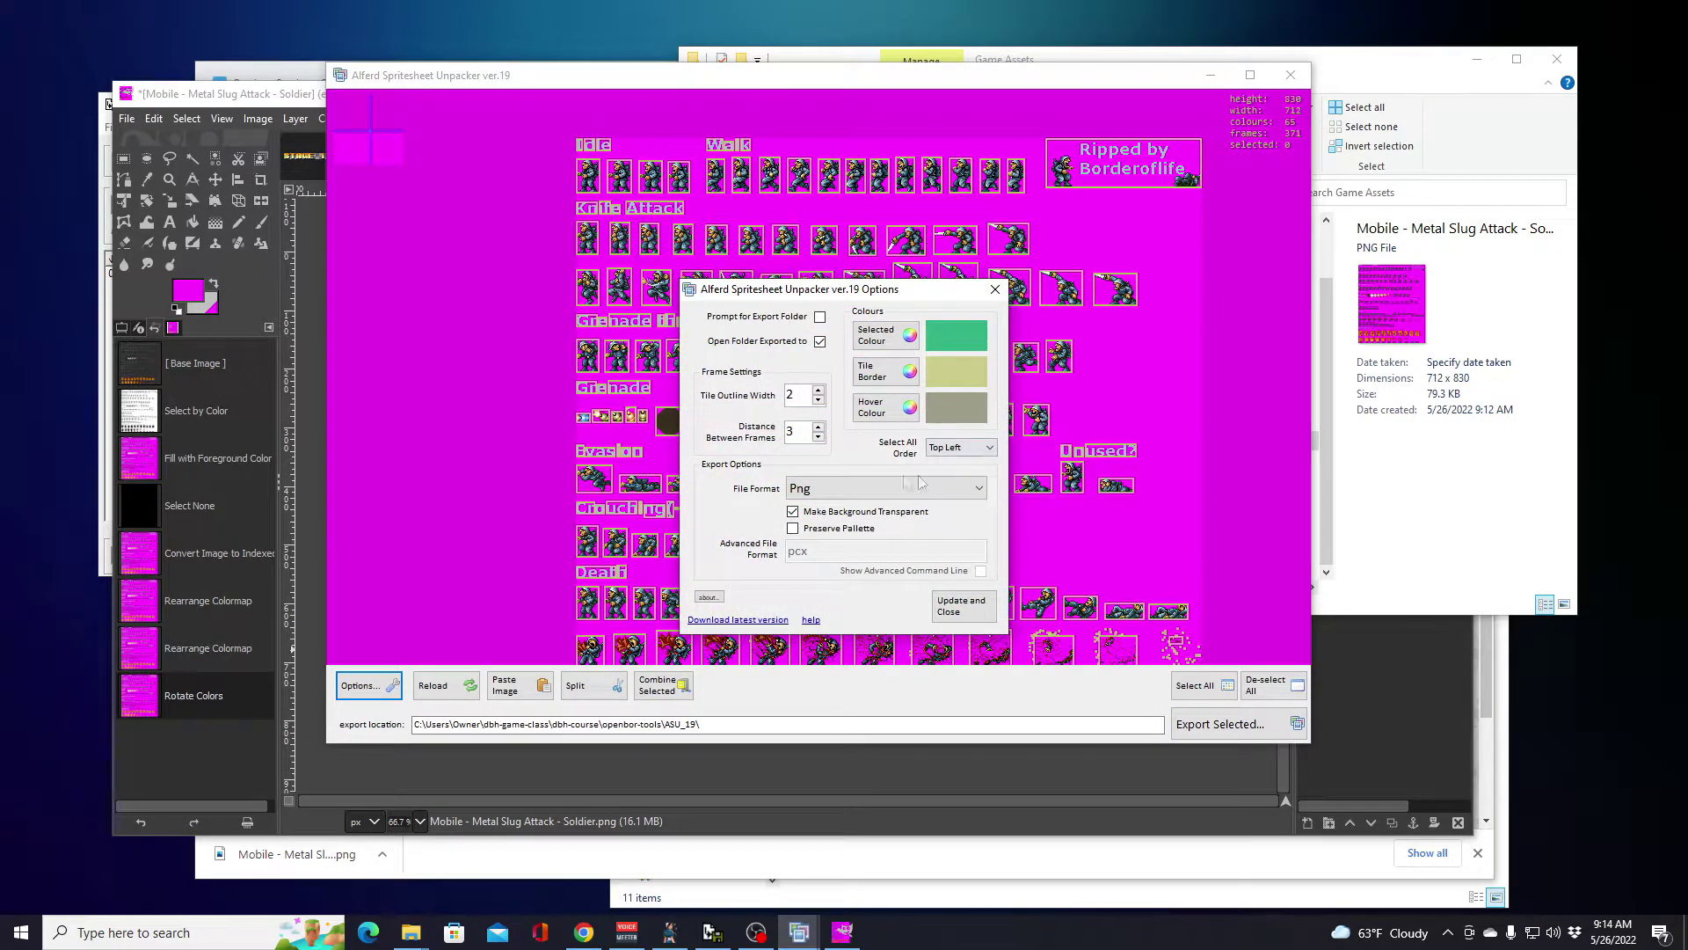
{"action": "left_click", "coordinate": [793, 529]}
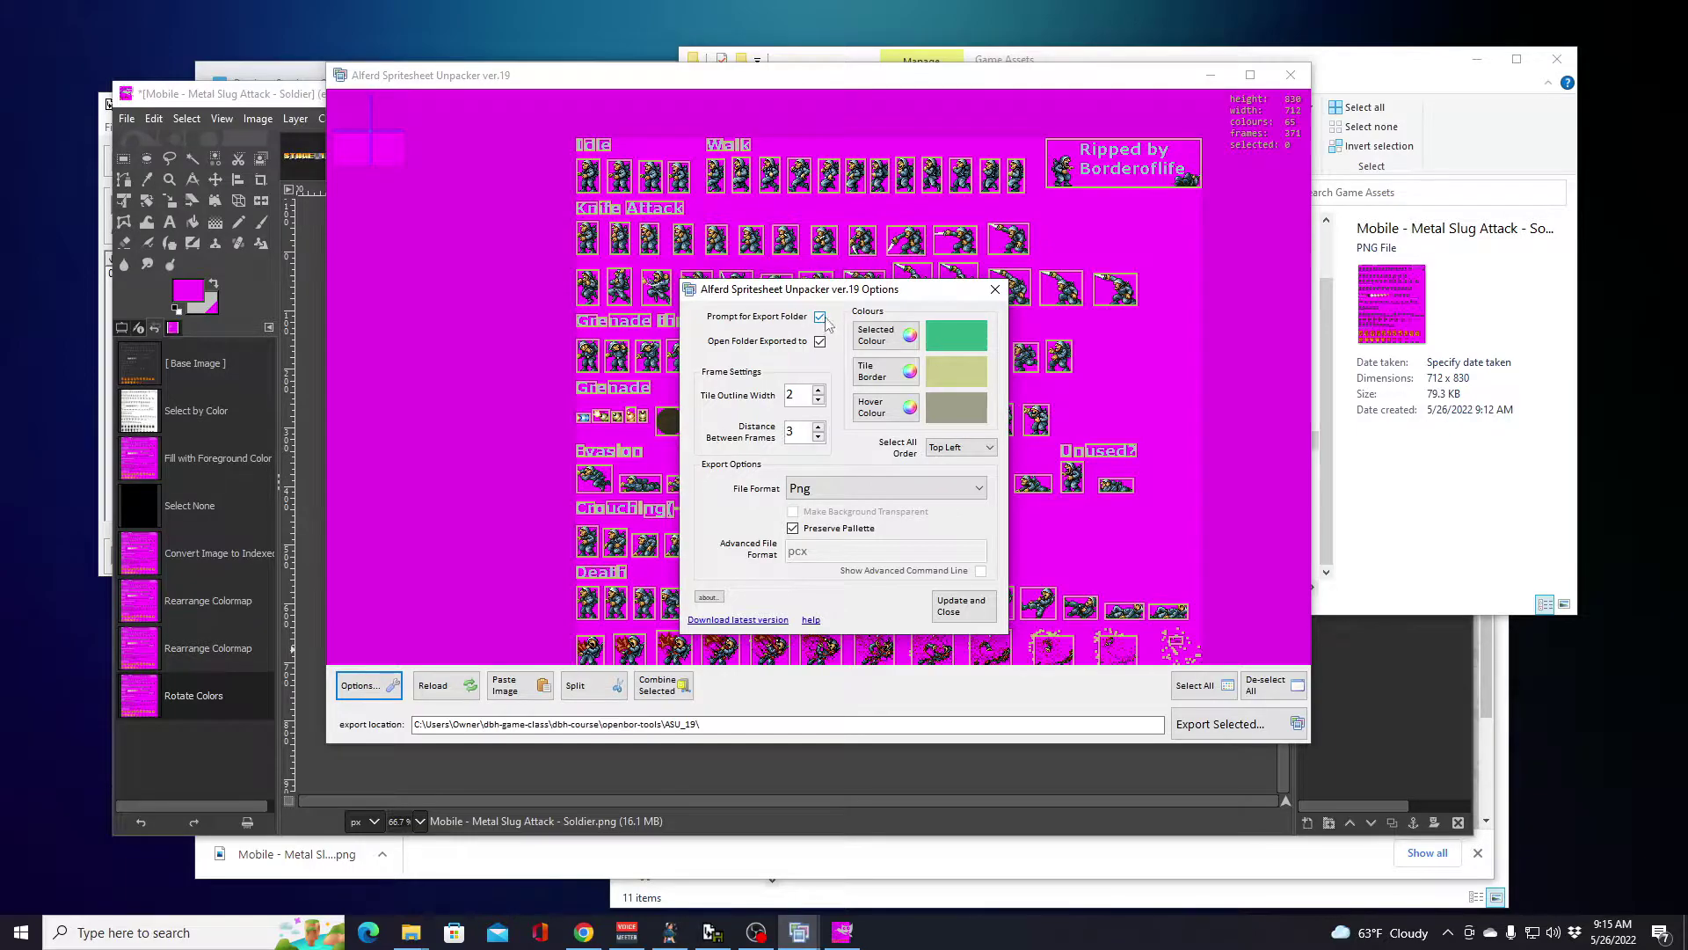
{"action": "left_click", "coordinate": [968, 611]}
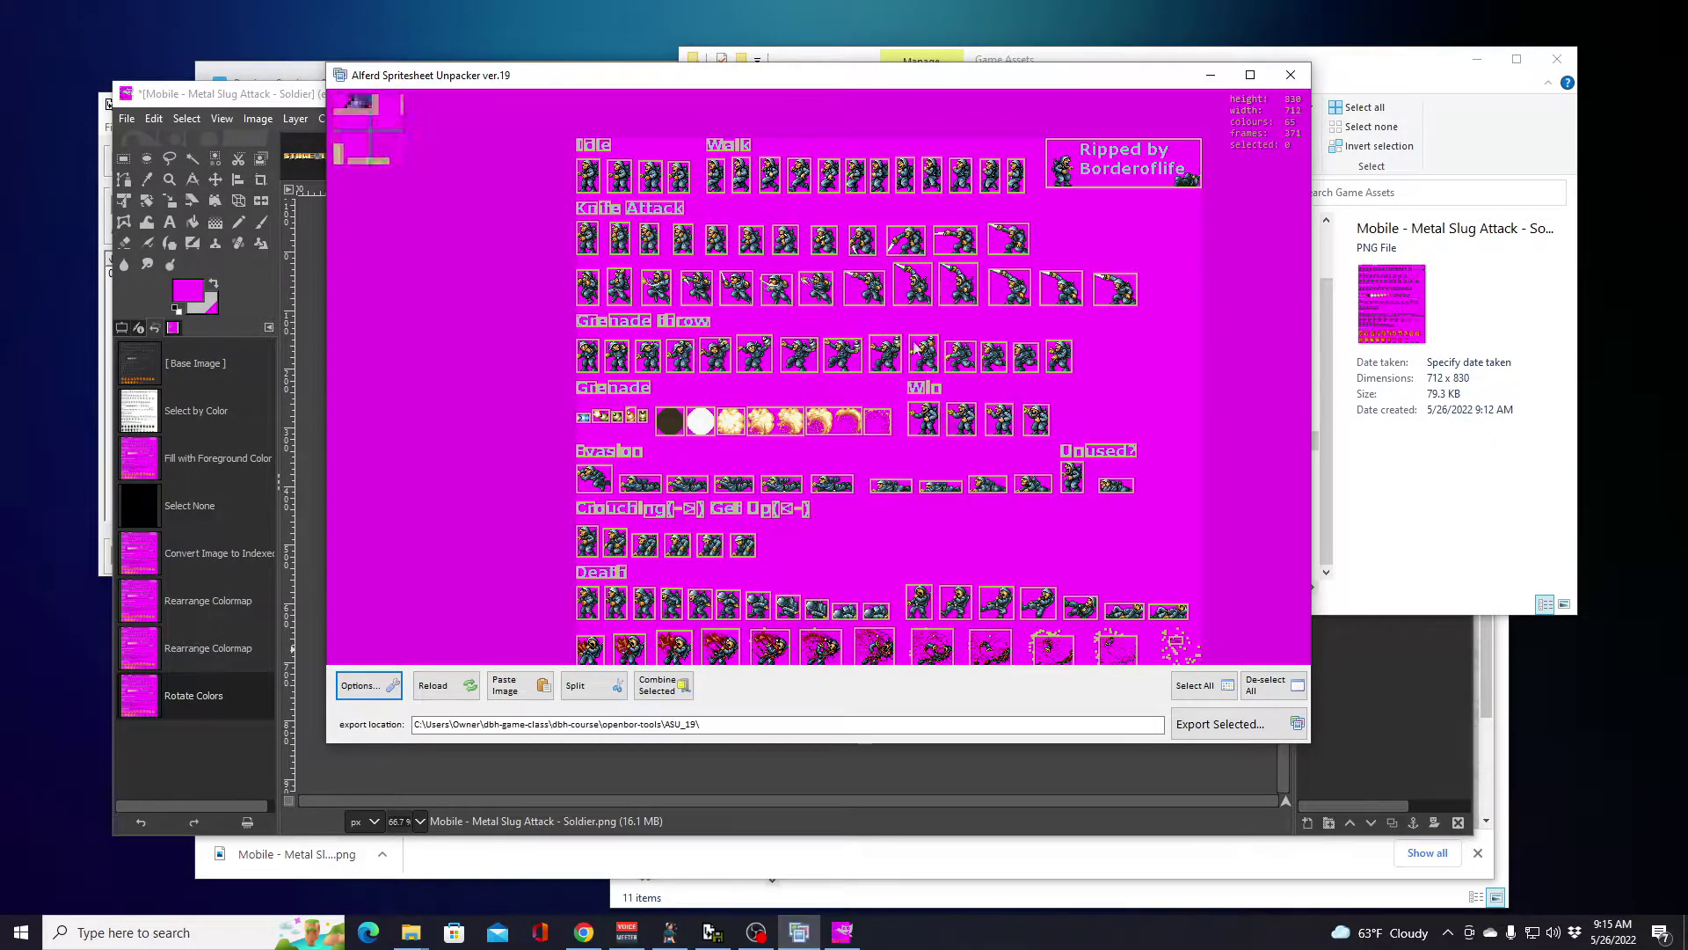
{"action": "left_click", "coordinate": [600, 182]}
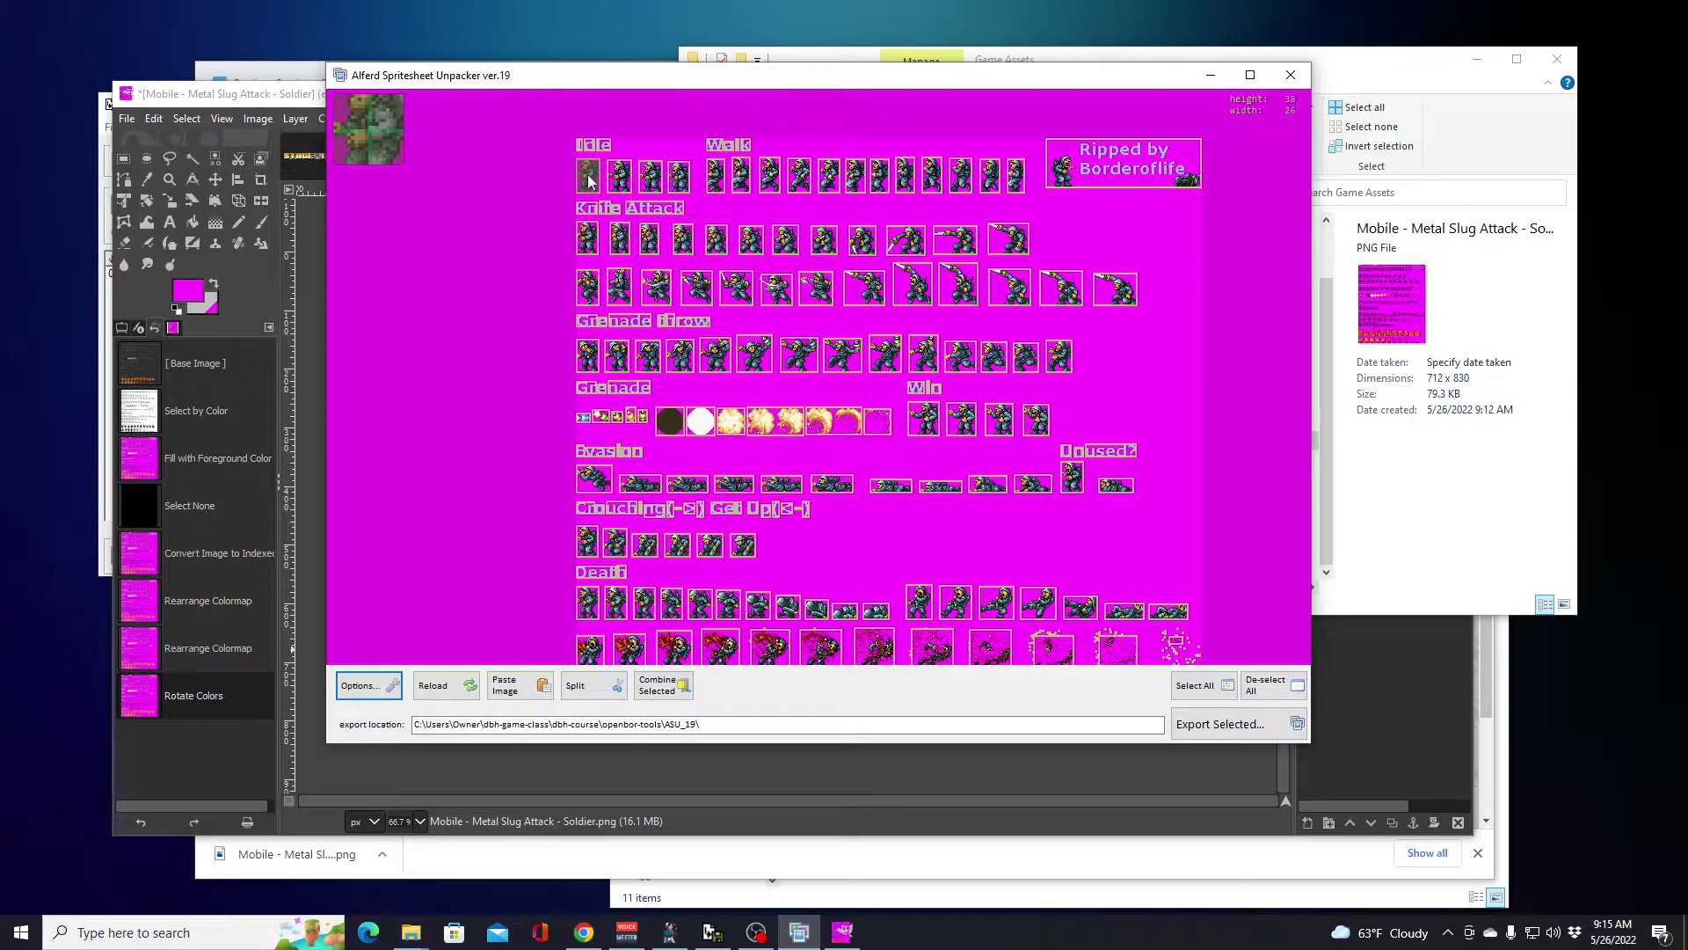
{"action": "left_click", "coordinate": [621, 182]}
{"action": "left_click", "coordinate": [651, 179]}
{"action": "left_click", "coordinate": [679, 179]}
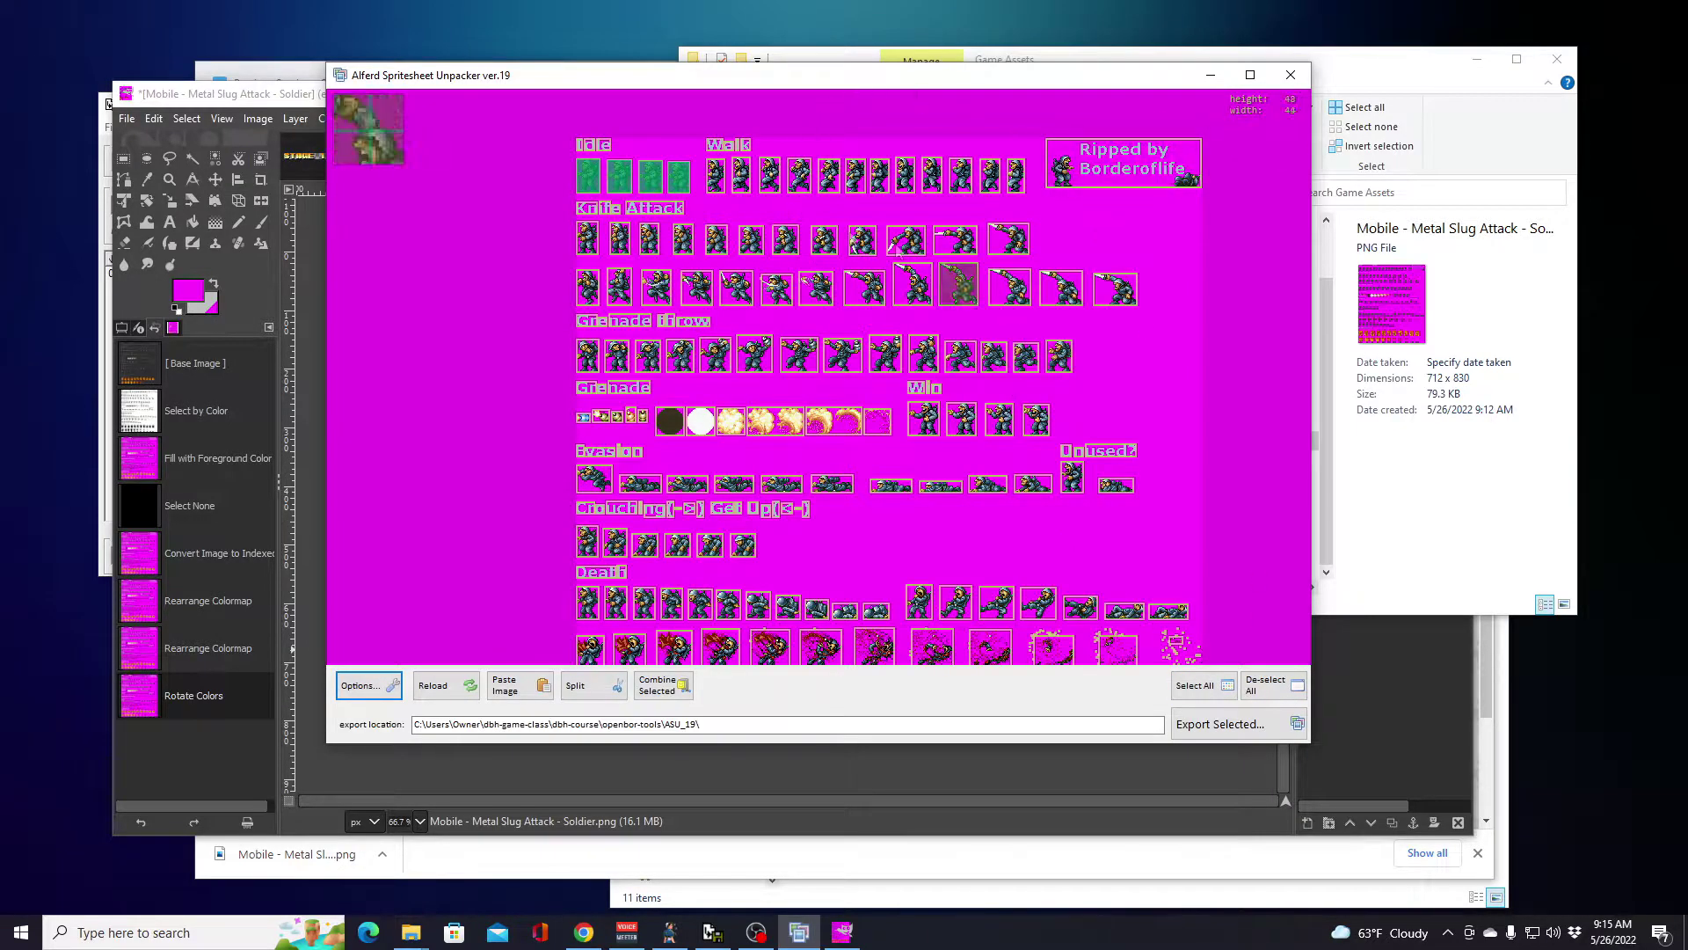
{"action": "left_click", "coordinate": [1272, 691]}
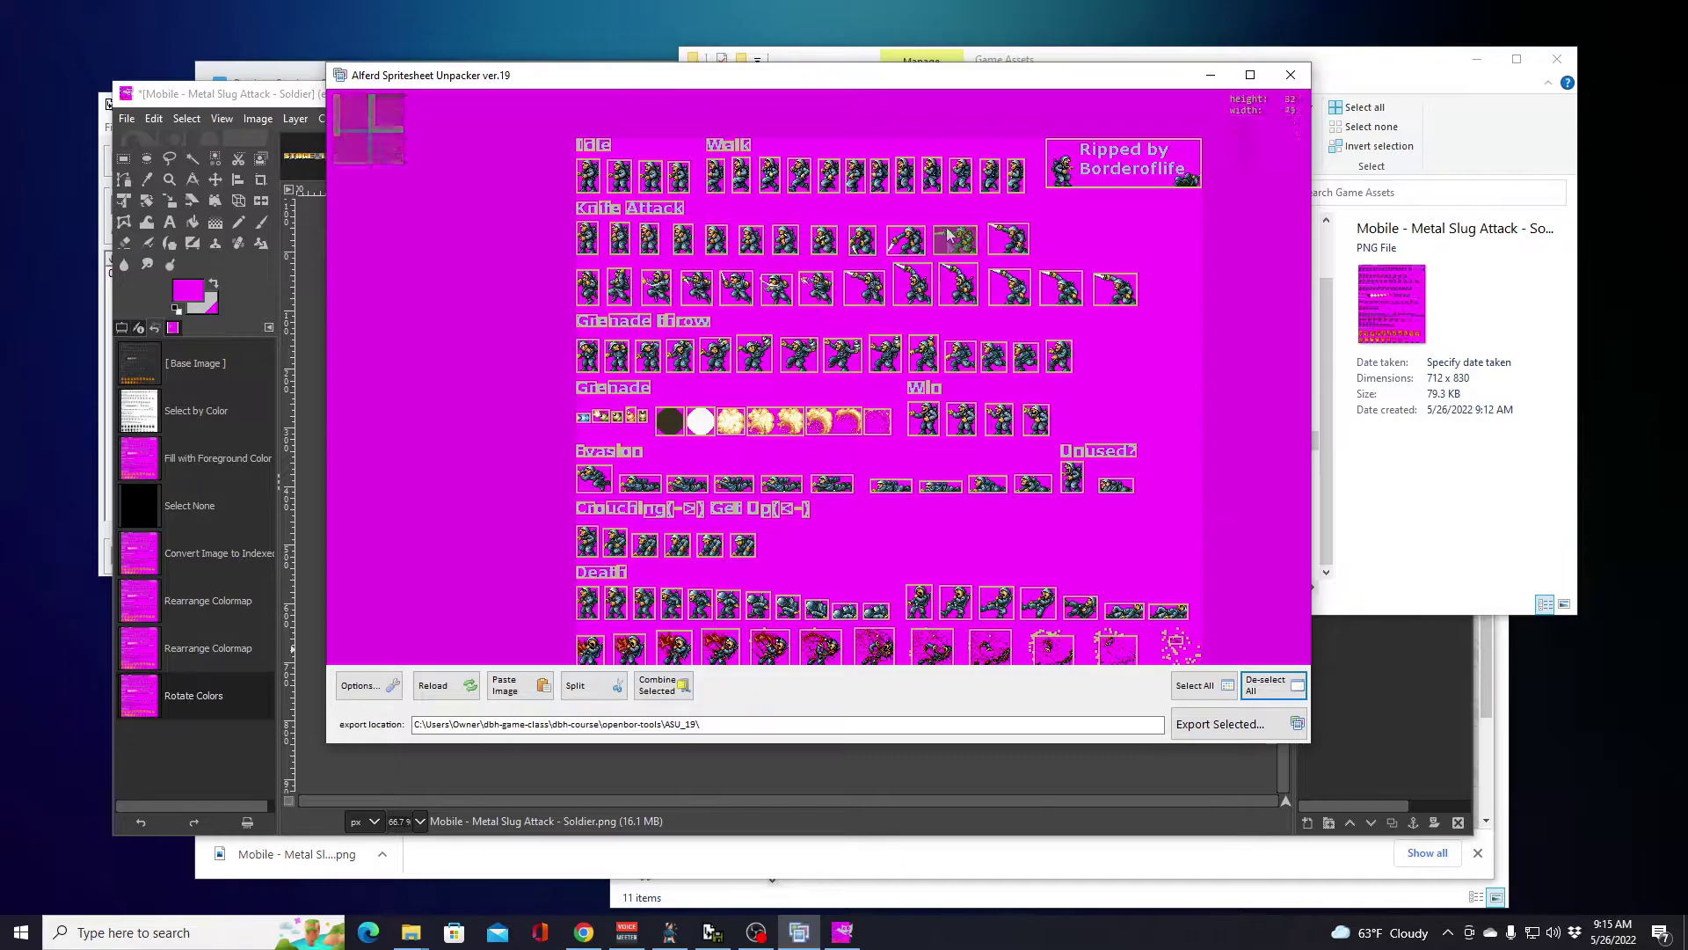
{"action": "left_click", "coordinate": [1211, 688]}
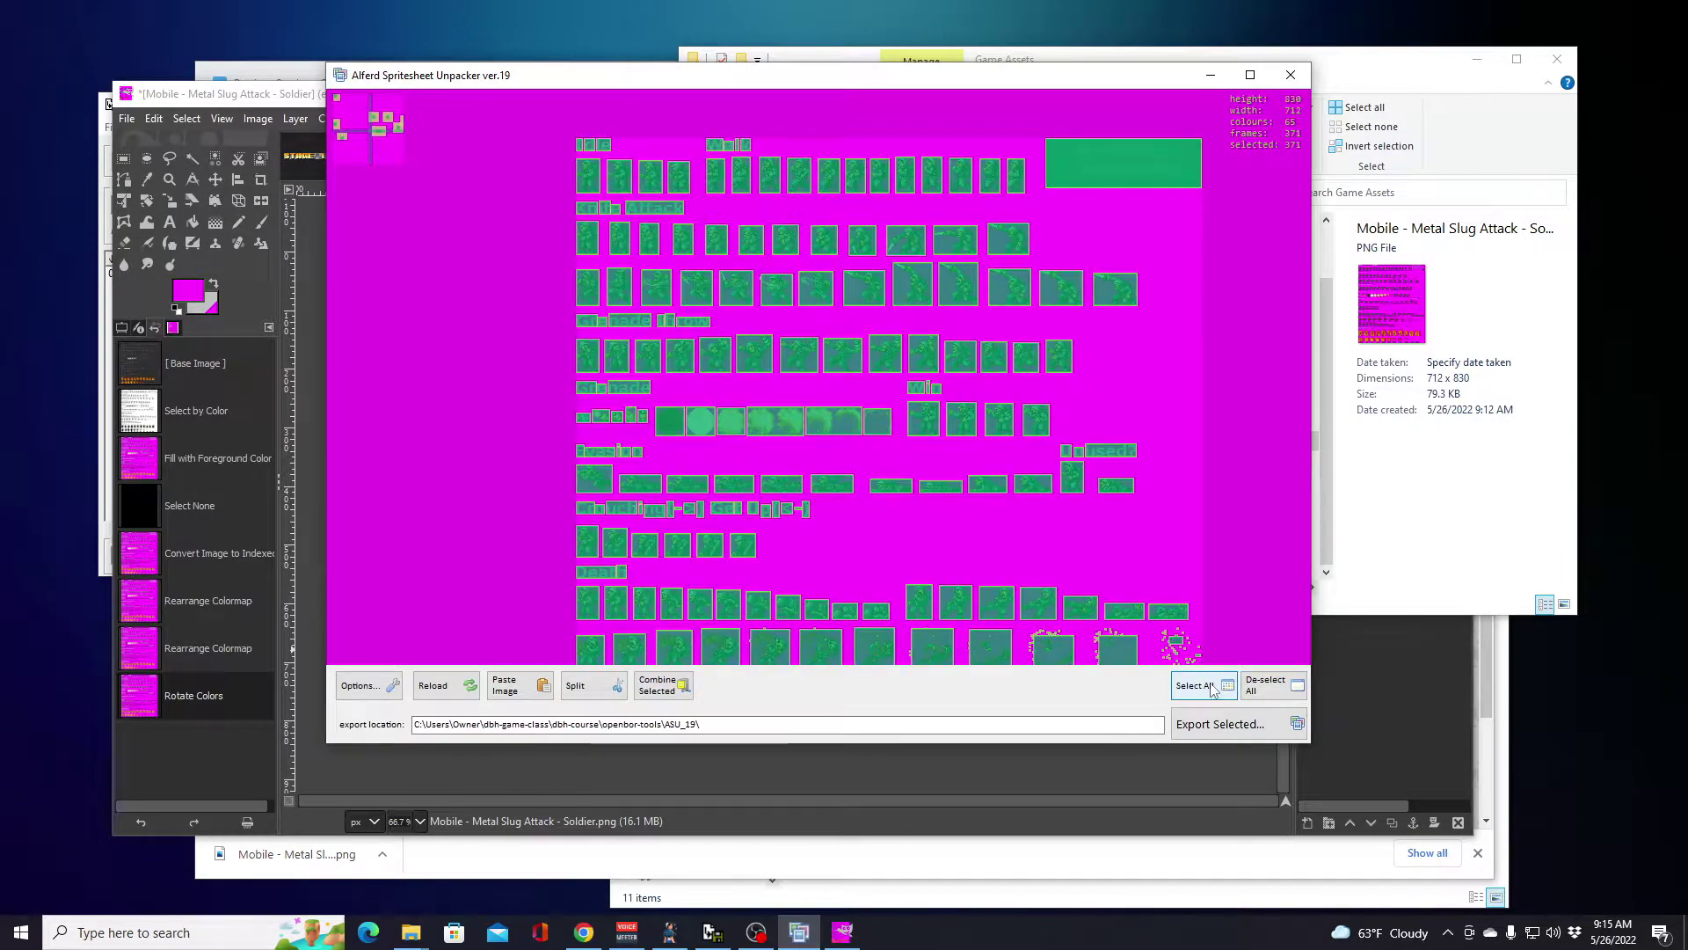
{"action": "left_click", "coordinate": [1270, 686]}
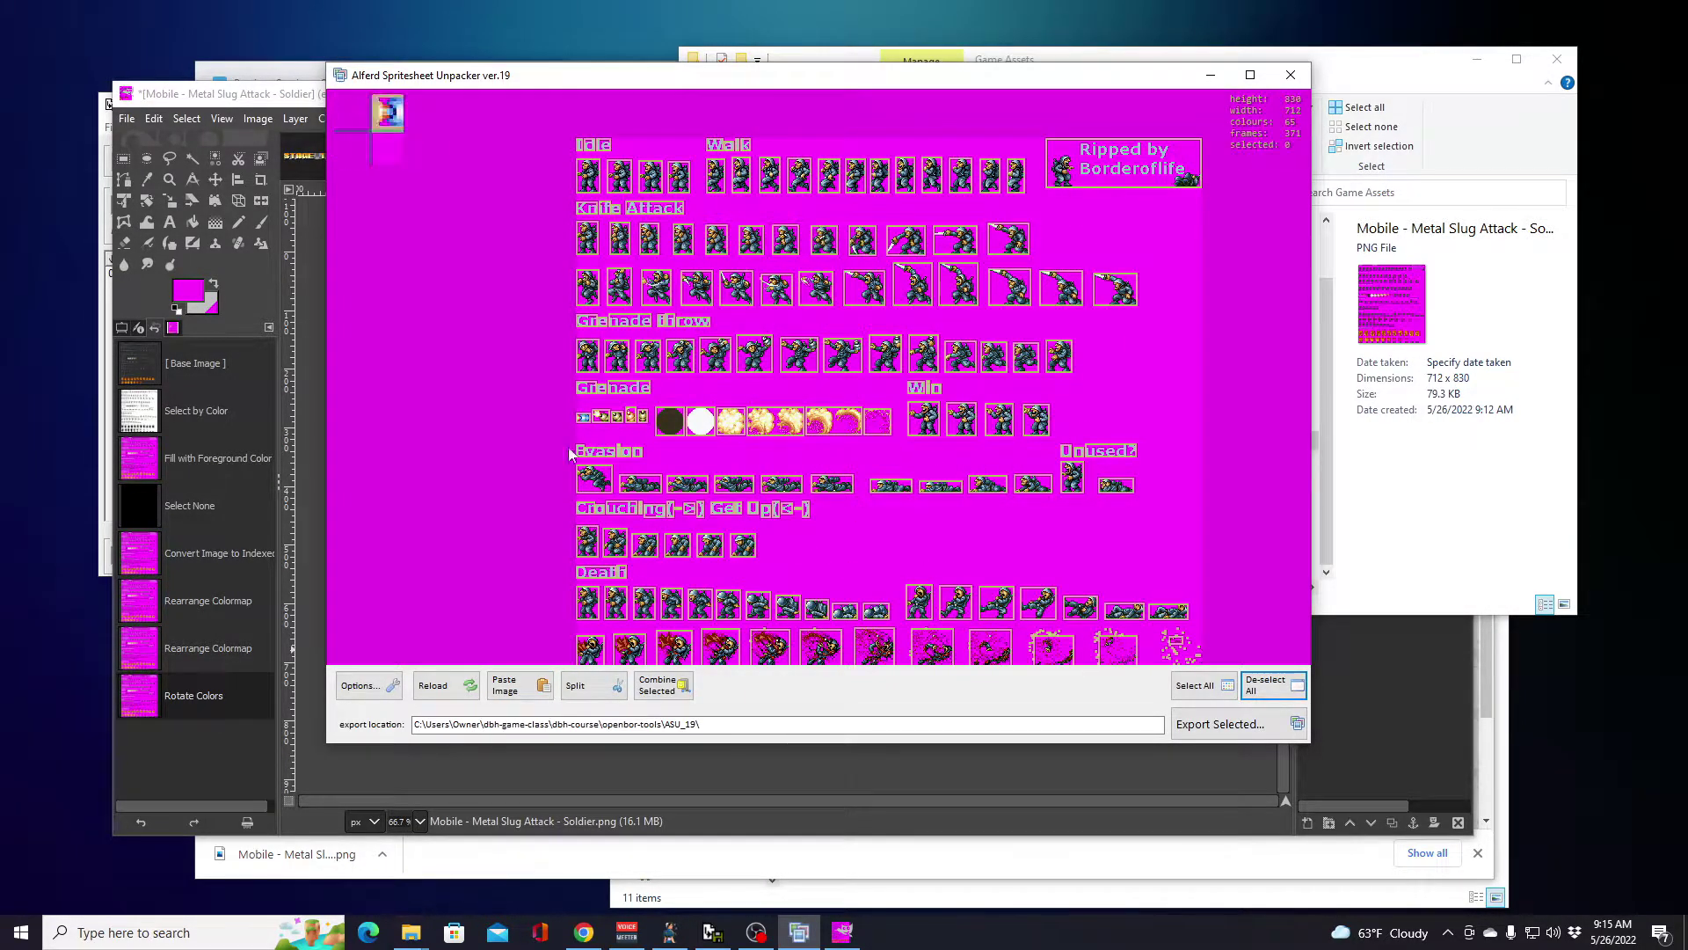
Step: Select the four Idle frames on the sprite sheet
{"action": "left_click", "coordinate": [591, 181]}
{"action": "left_click", "coordinate": [620, 181]}
{"action": "left_click", "coordinate": [649, 179]}
{"action": "left_click", "coordinate": [678, 177]}
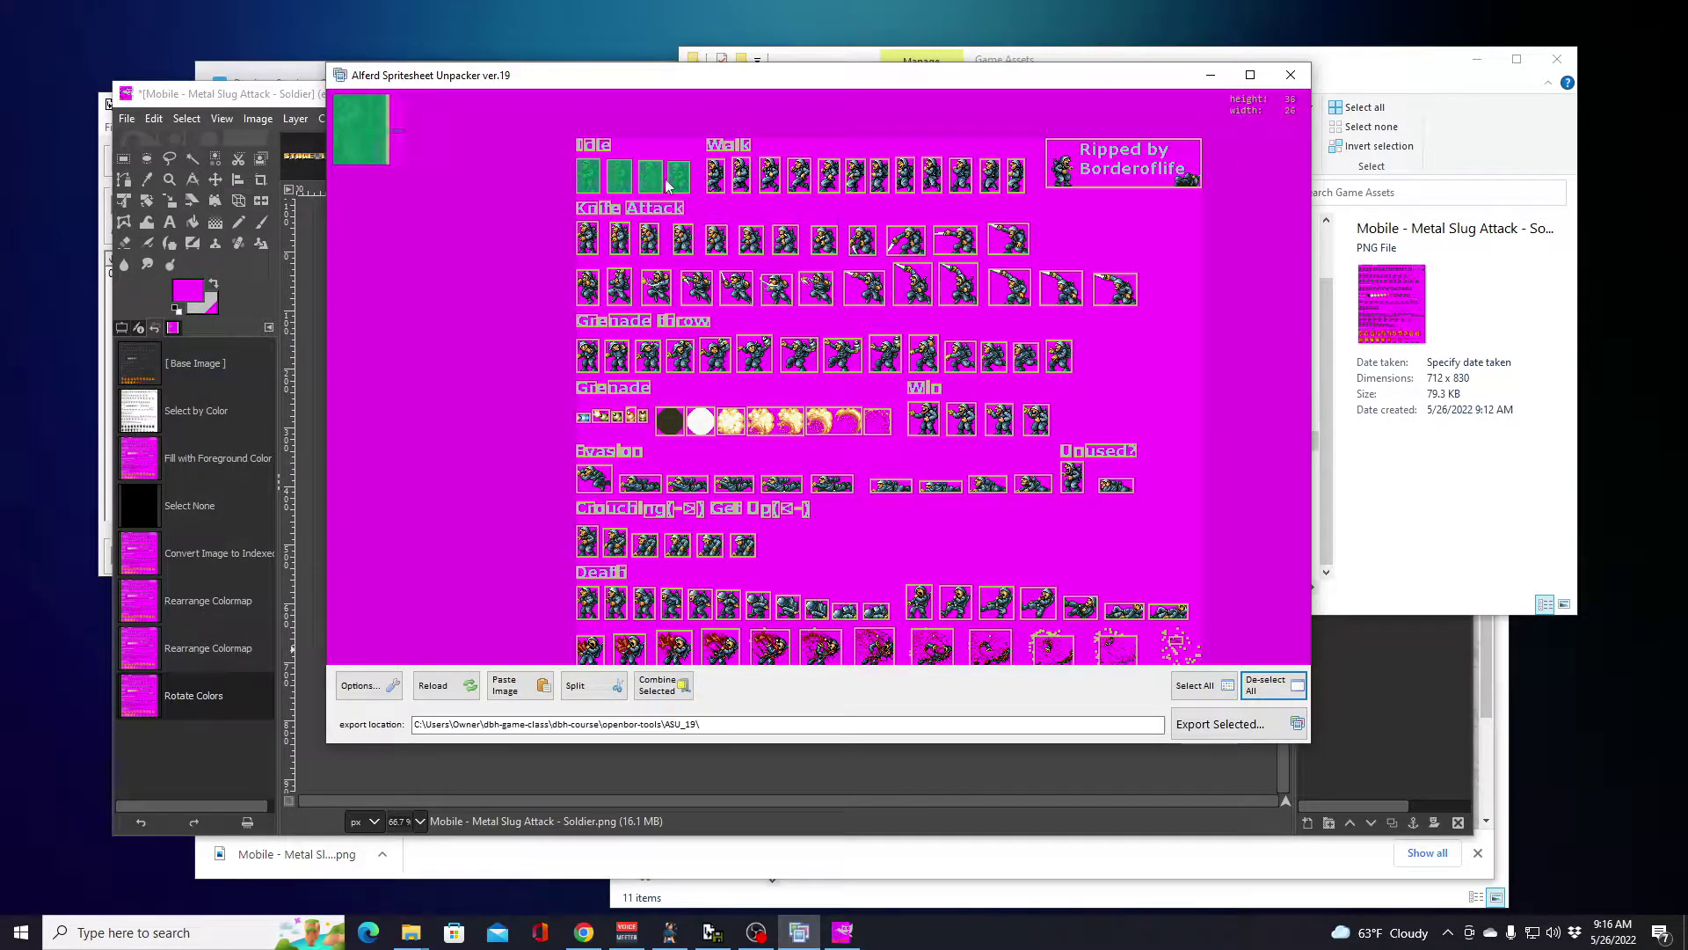
Step: Start exporting the selected Idle frames and browse to spring-2022/ogres-mayhem/Game Assets for the destination
{"action": "left_click", "coordinate": [1222, 724]}
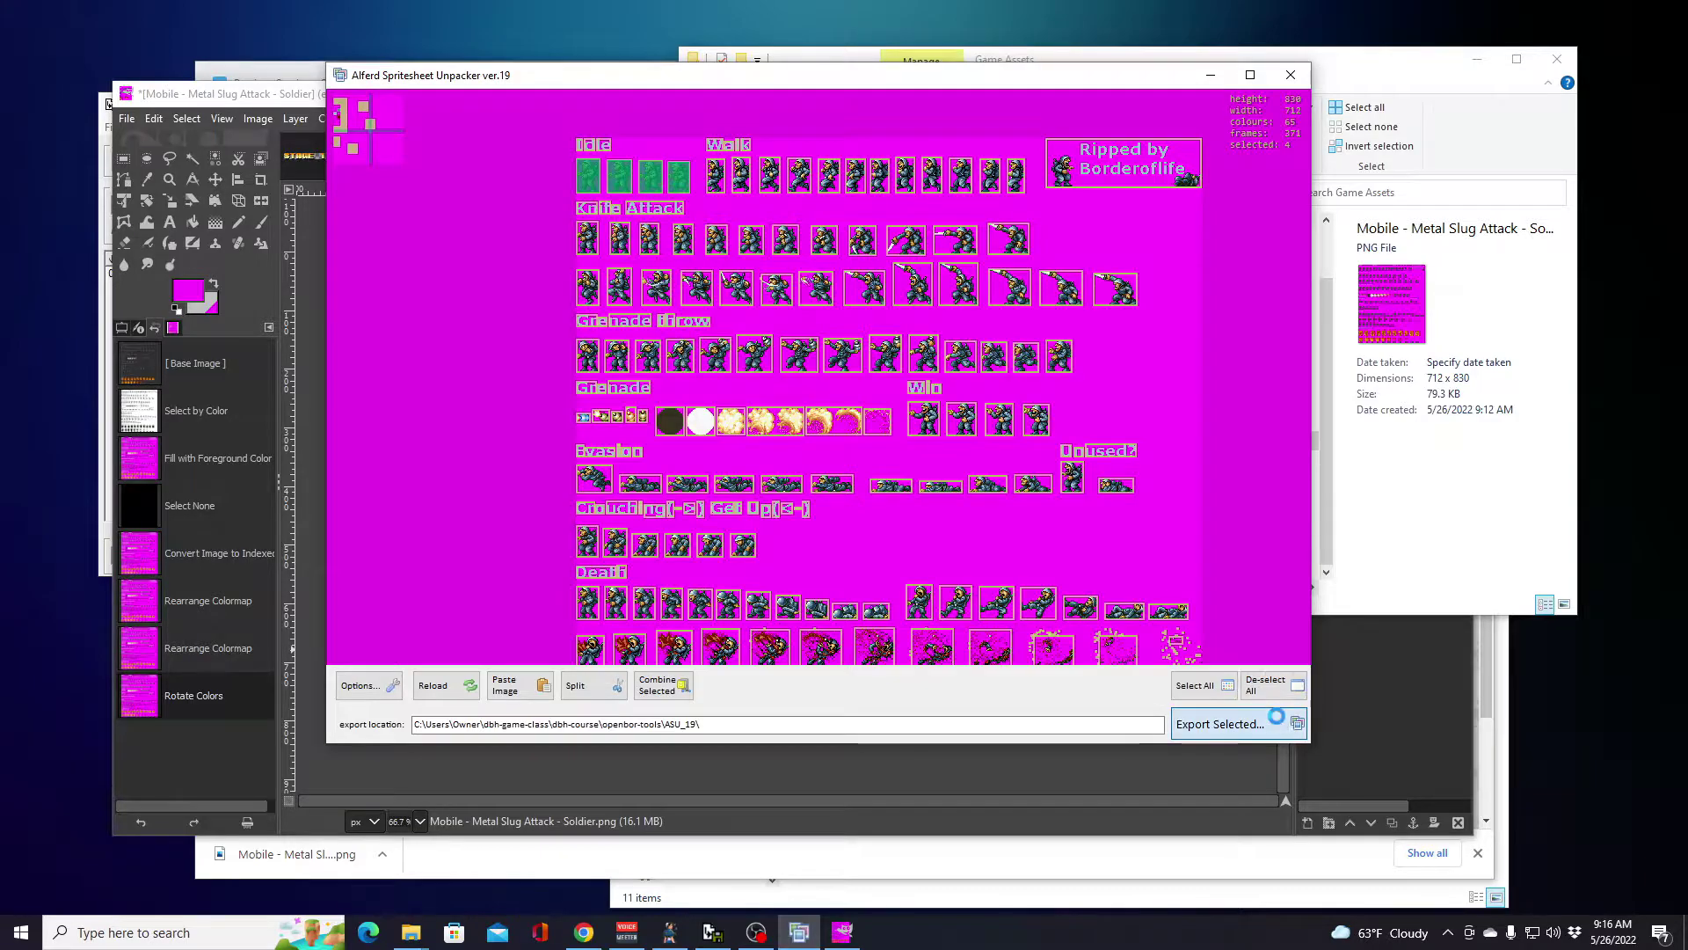
{"action": "left_click_drag", "start_coordinate": [964, 443], "coordinate": [972, 503]}
{"action": "left_click", "coordinate": [757, 506]}
{"action": "left_click", "coordinate": [774, 524]}
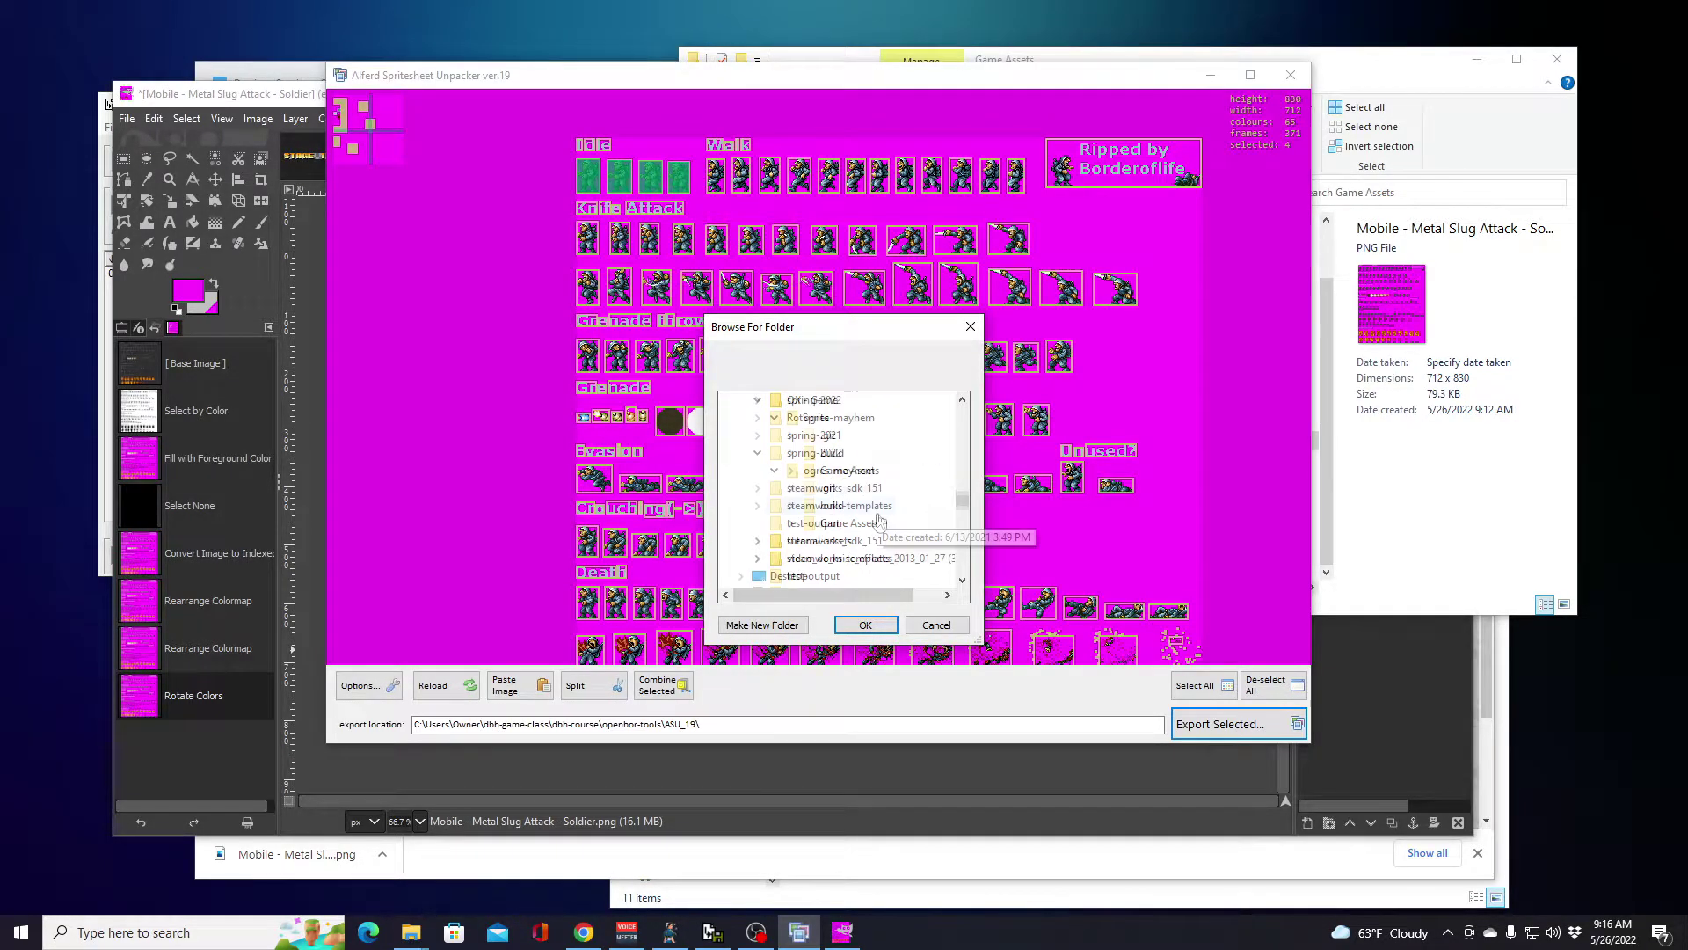
{"action": "double_click", "coordinate": [847, 475]}
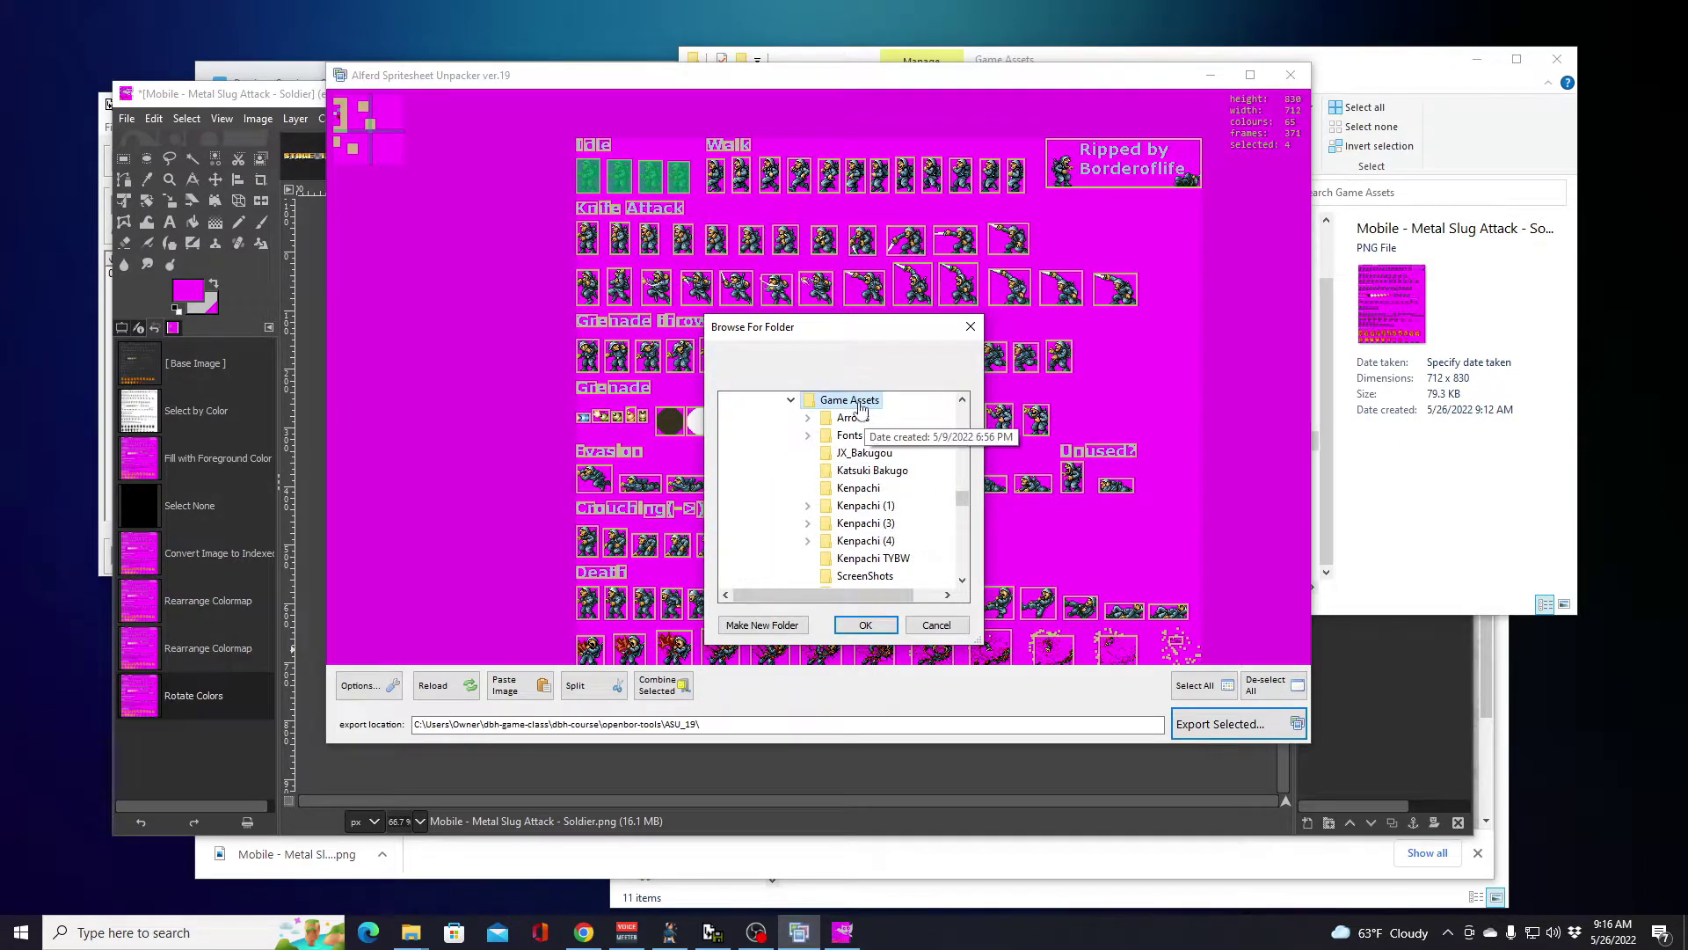
{"action": "scroll", "coordinate": [934, 464], "scroll_direction": "down", "scroll_amount": 3}
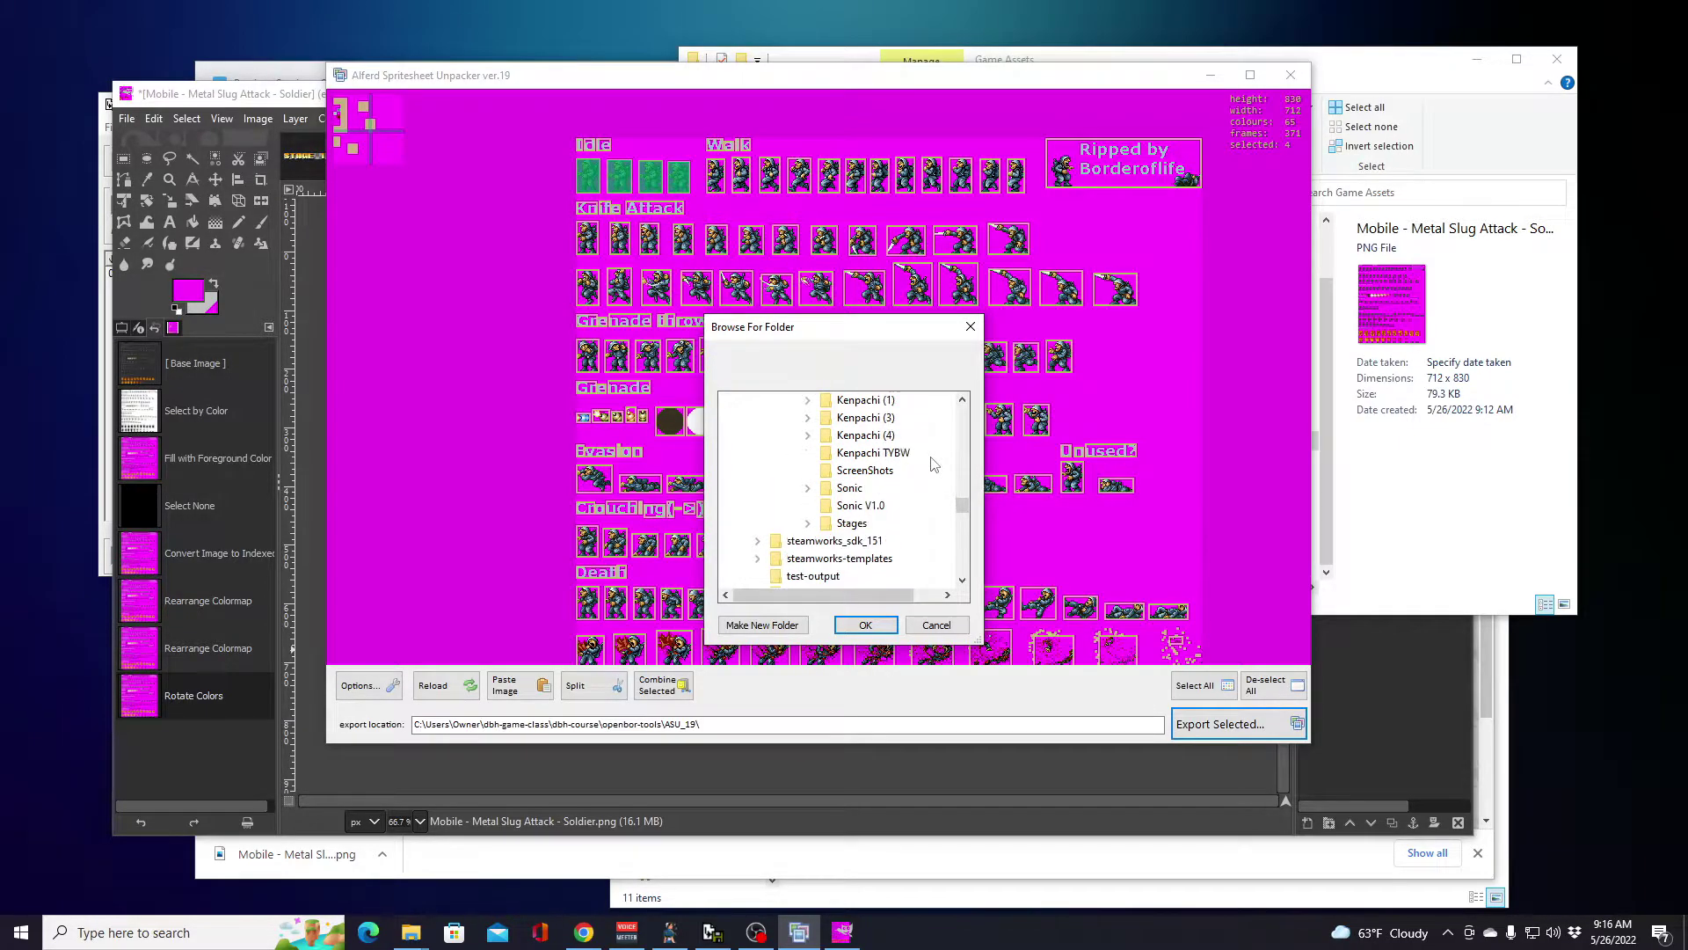
{"action": "scroll", "coordinate": [934, 464], "scroll_direction": "up", "scroll_amount": 1}
{"action": "scroll", "coordinate": [934, 465], "scroll_direction": "up", "scroll_amount": 3}
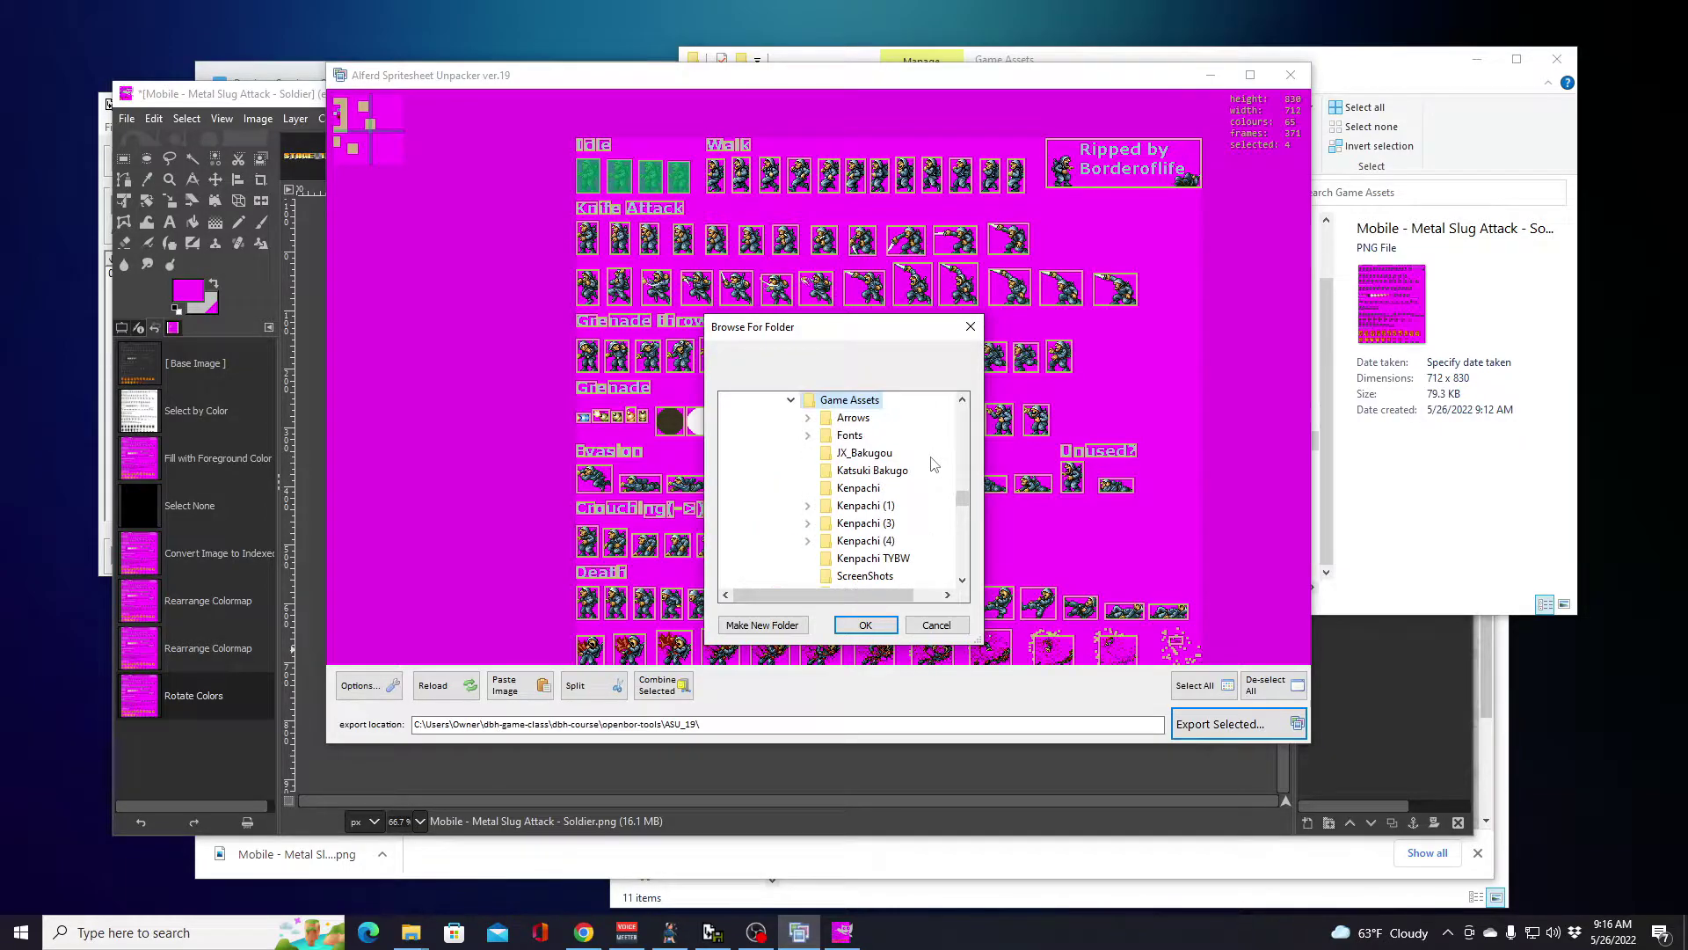
Step: Create an Enemies folder in Game Assets and a Soldier folder inside it
{"action": "left_click", "coordinate": [779, 625]}
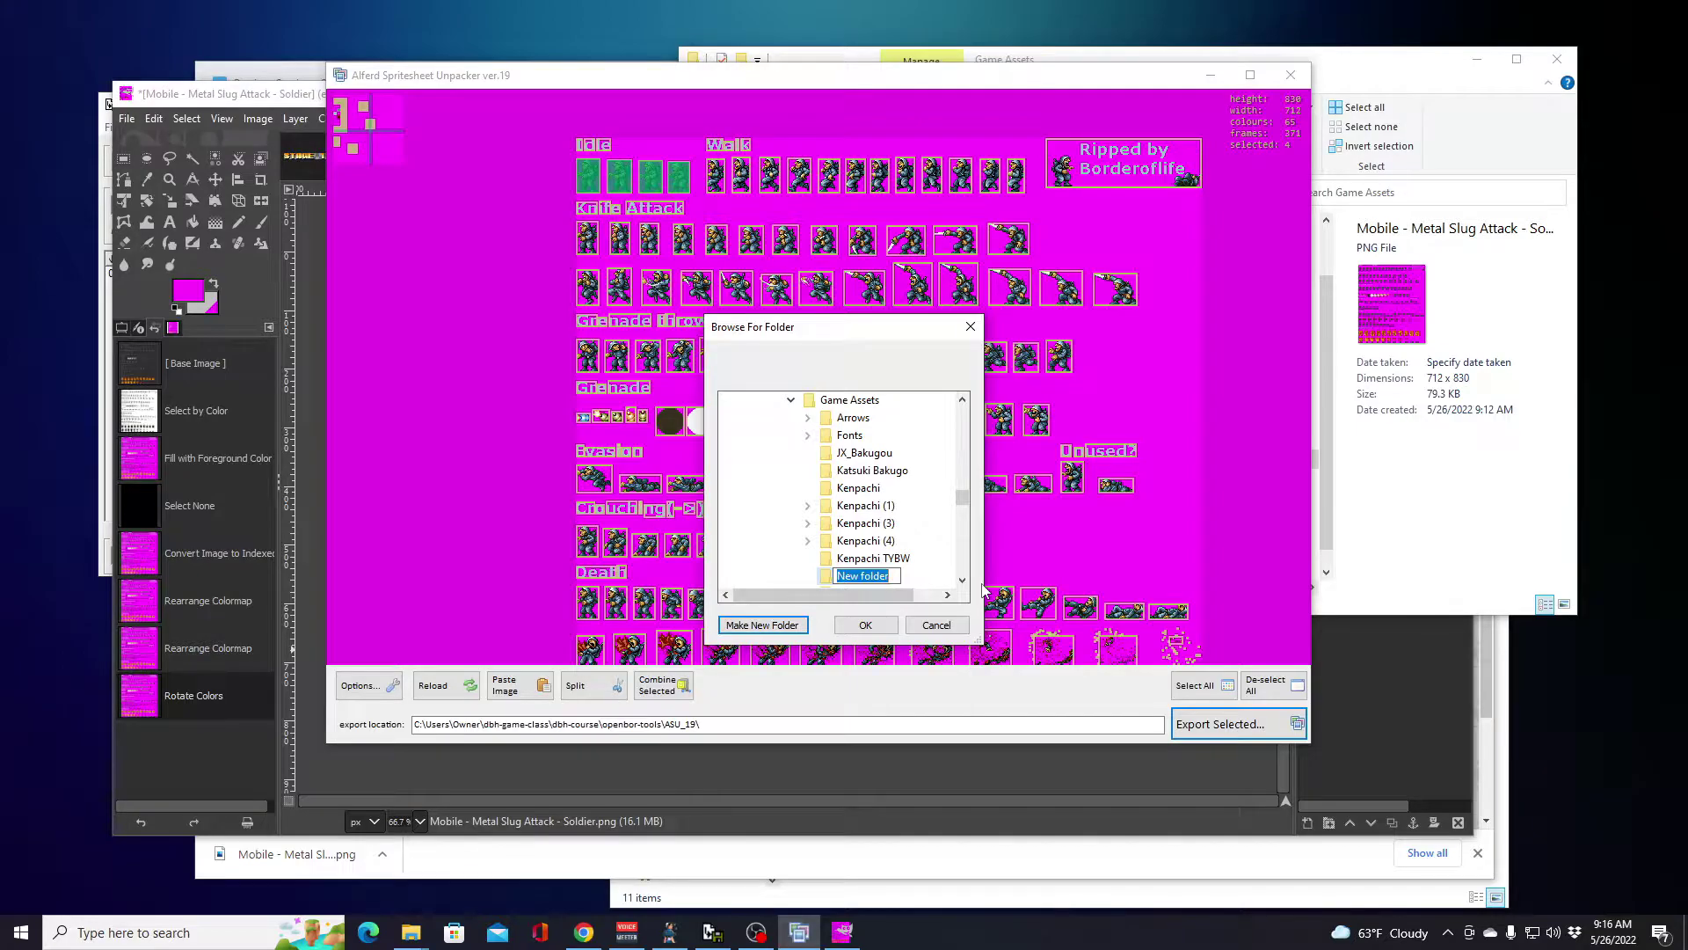
{"action": "type", "text": "Enemie"}
{"action": "key", "text": "Escape"}
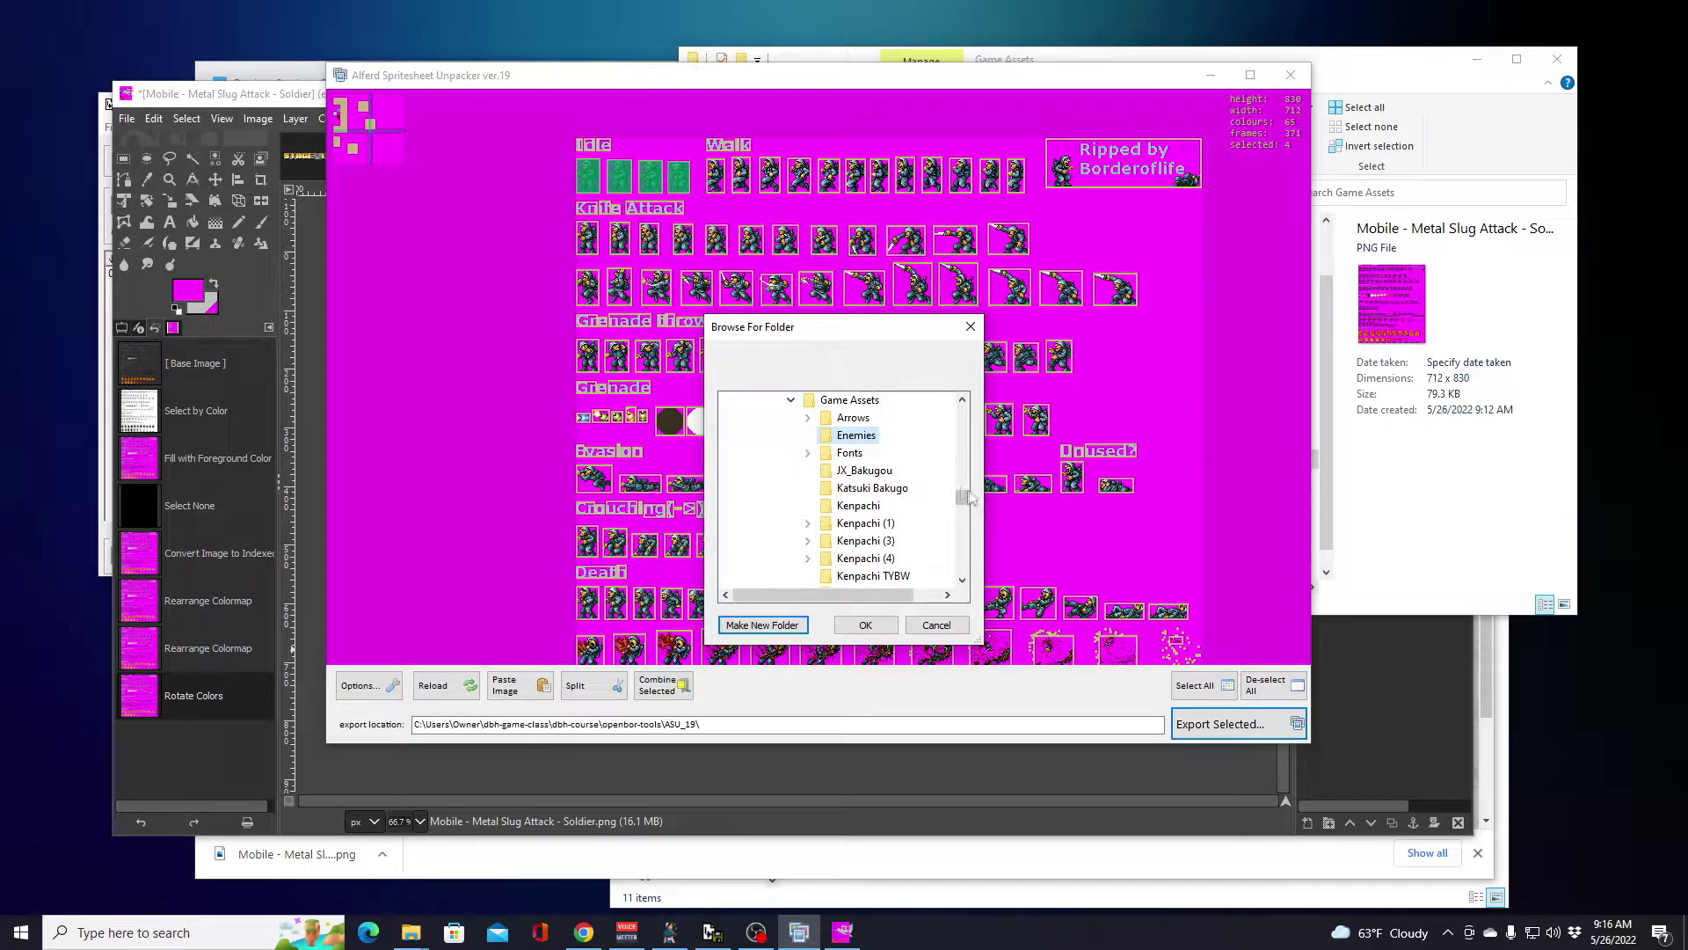
{"action": "left_click", "coordinate": [787, 618]}
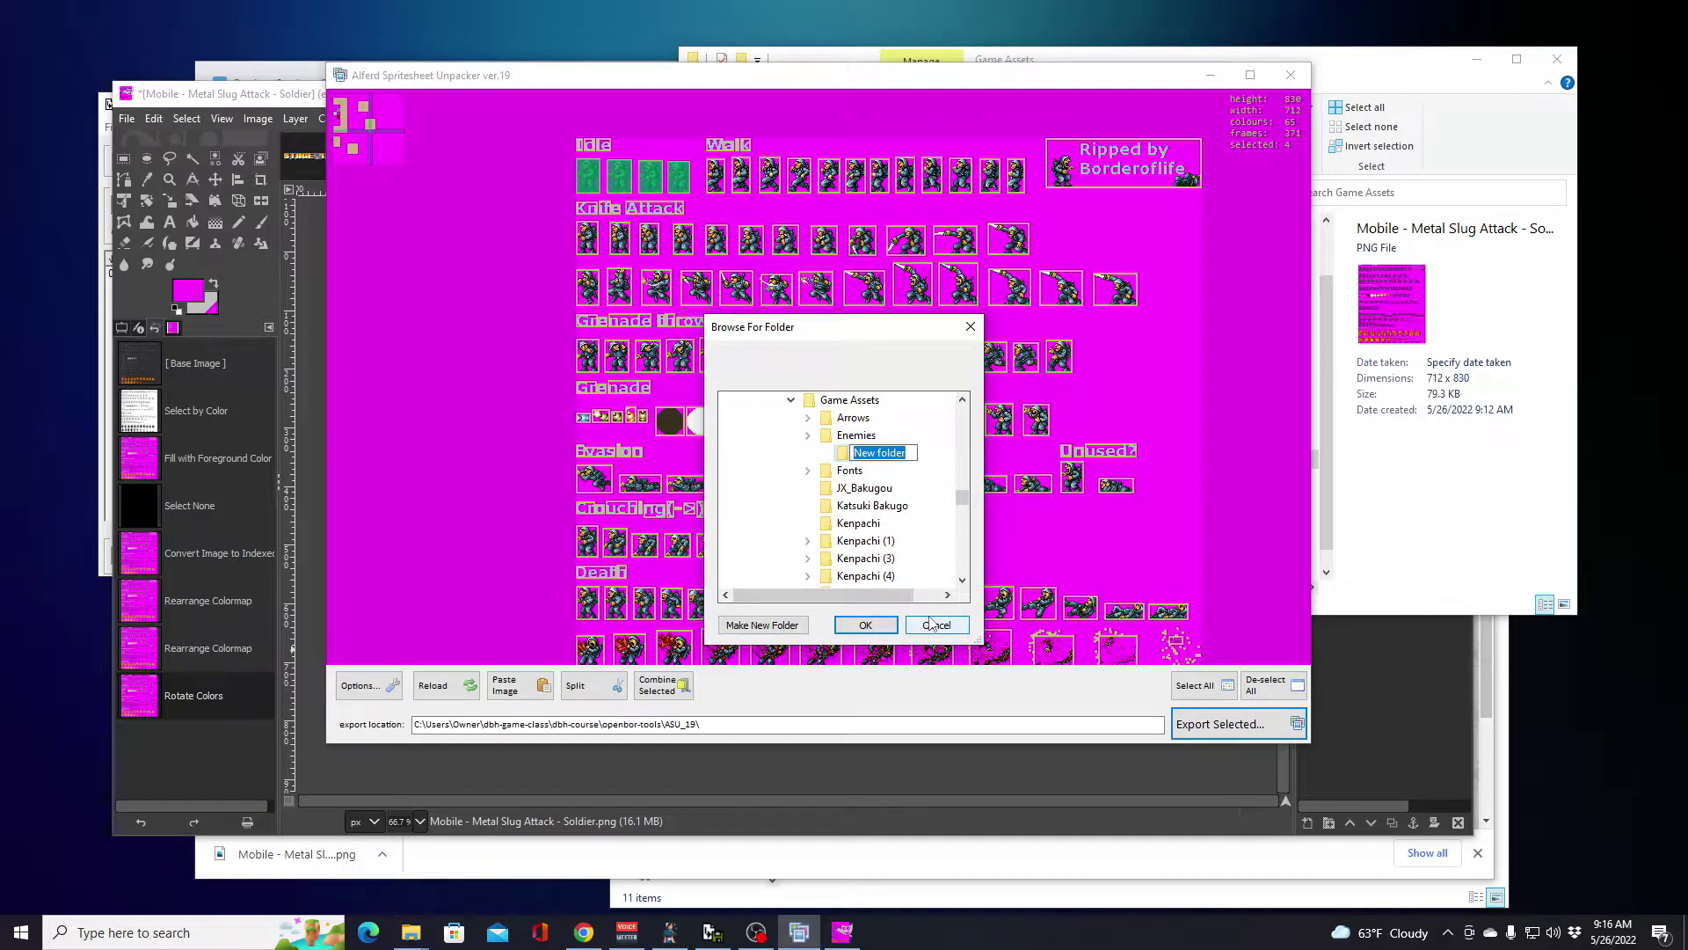
{"action": "type", "text": "So"}
{"action": "key", "text": "Return"}
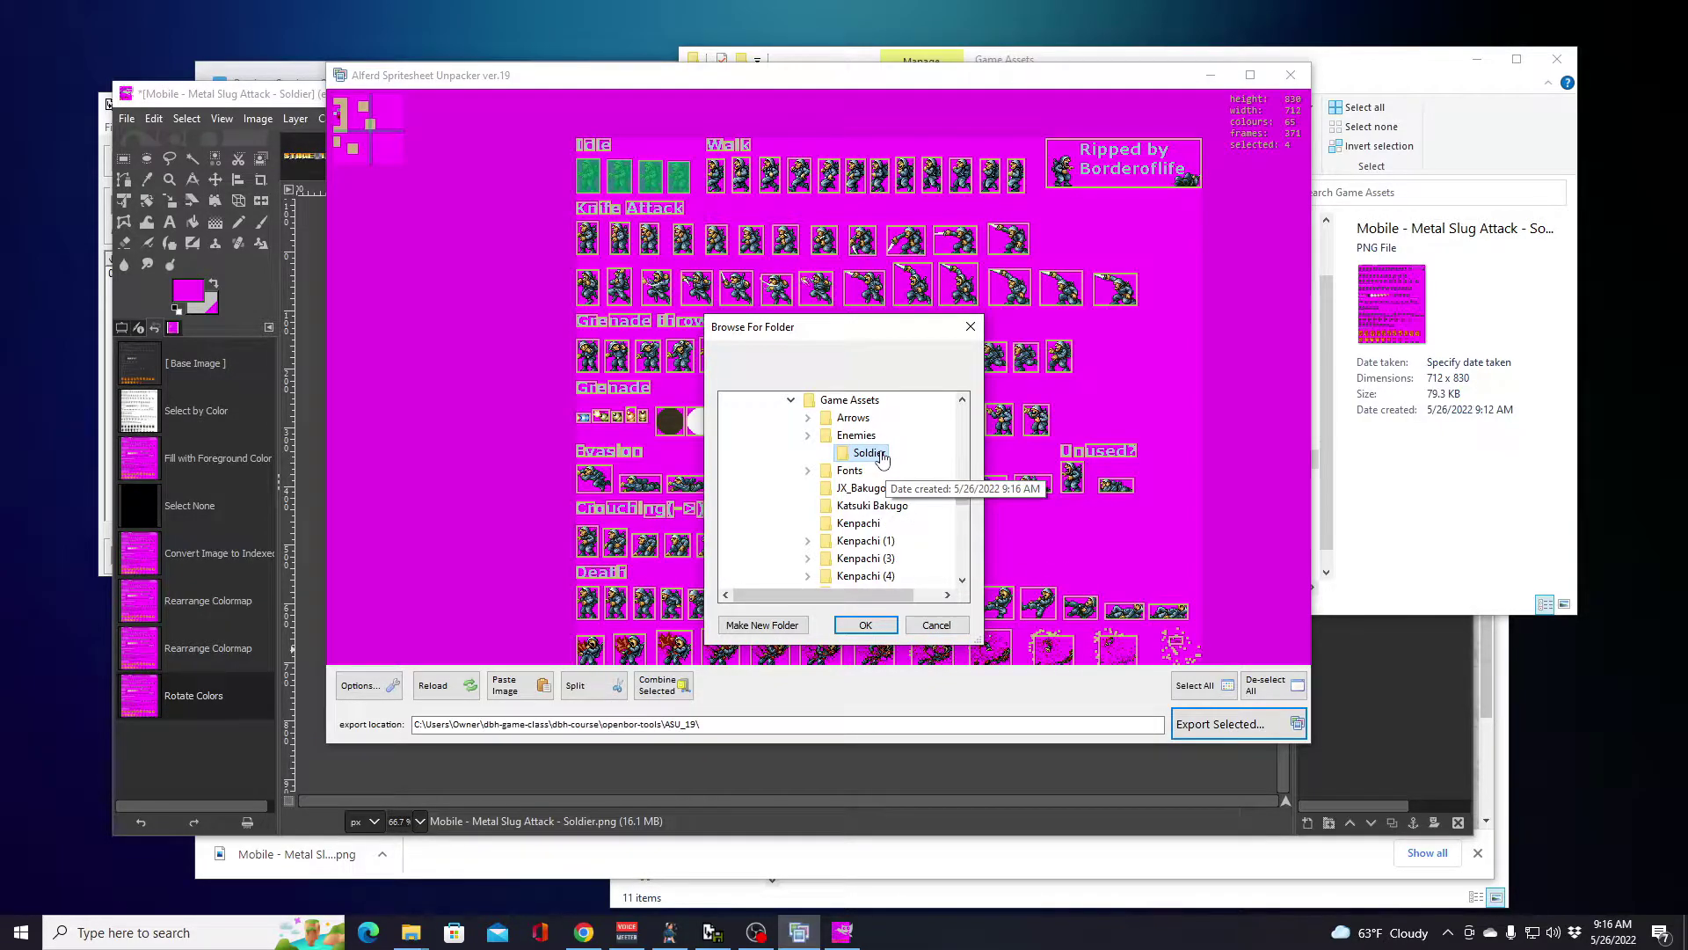
Step: Create an Idle folder inside Soldier, export the selected frames into it, and close the opened folder window
{"action": "left_click", "coordinate": [802, 625]}
{"action": "type", "text": "Idle"}
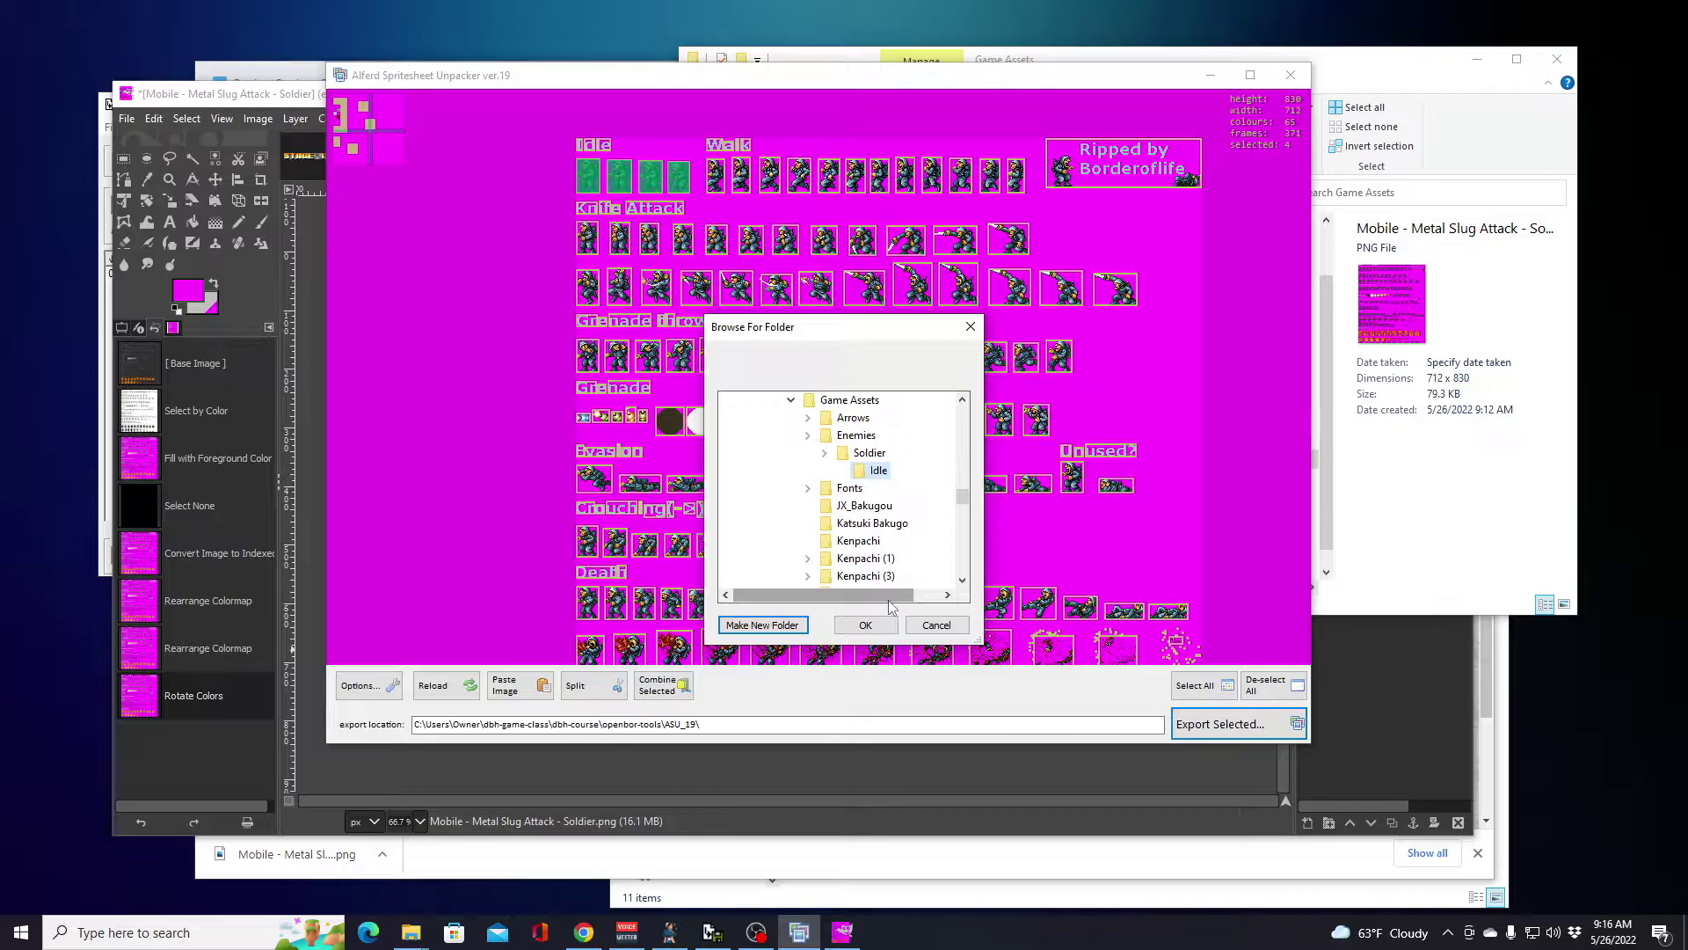
{"action": "key", "text": "Return"}
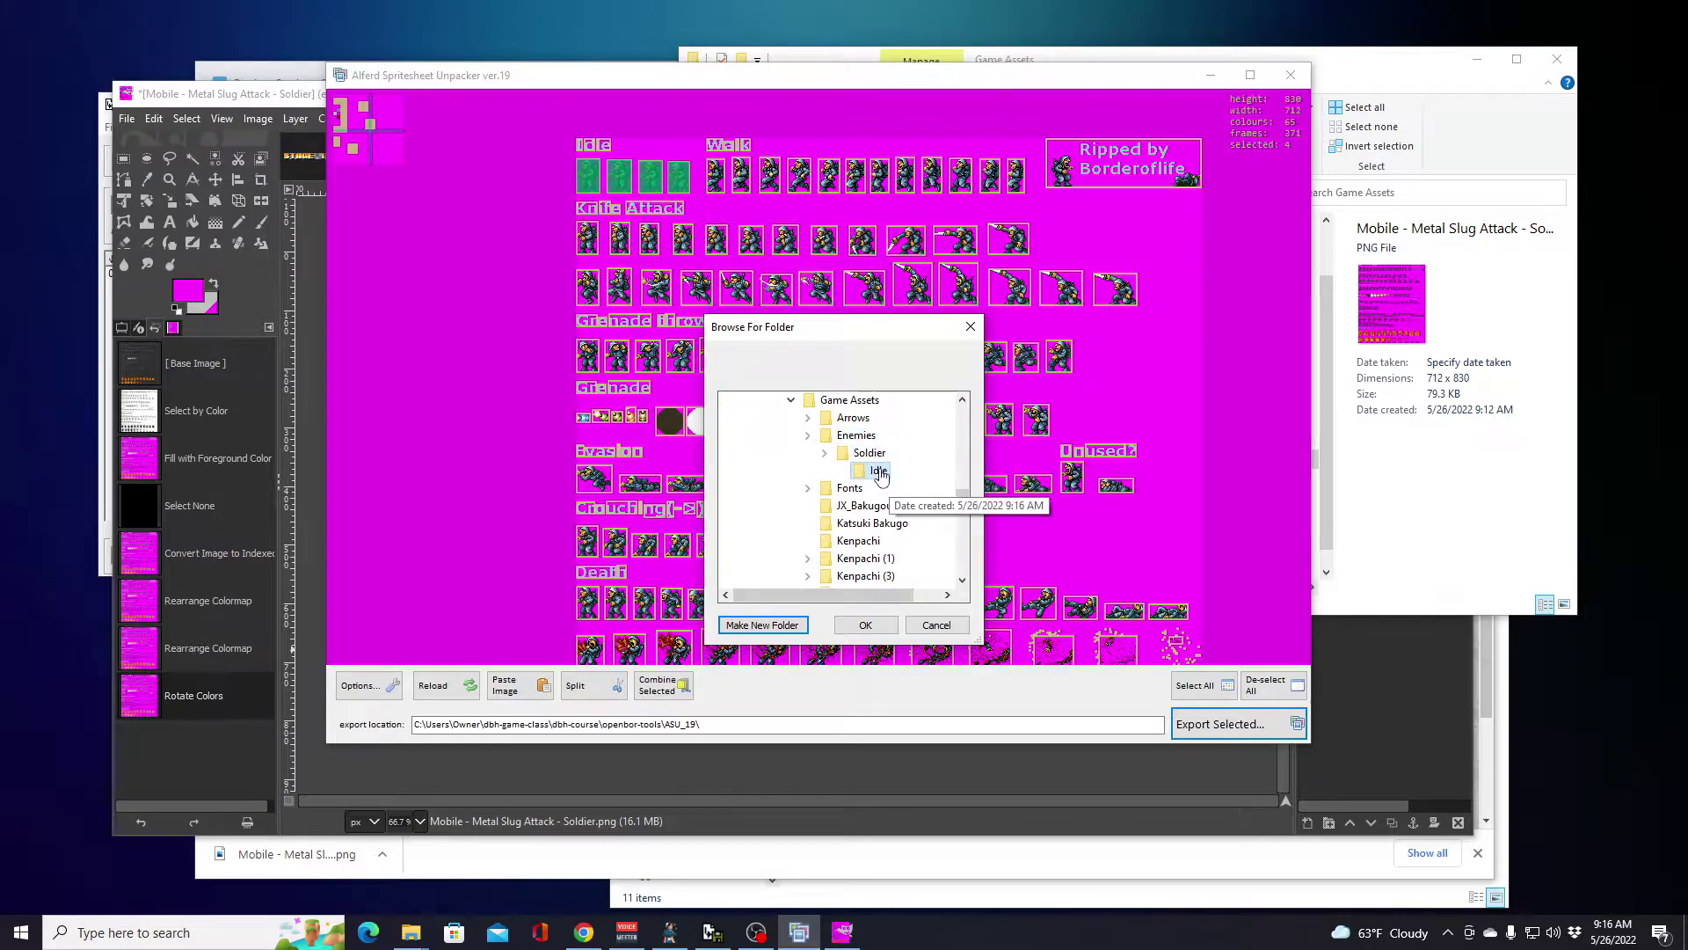
{"action": "left_click", "coordinate": [875, 625]}
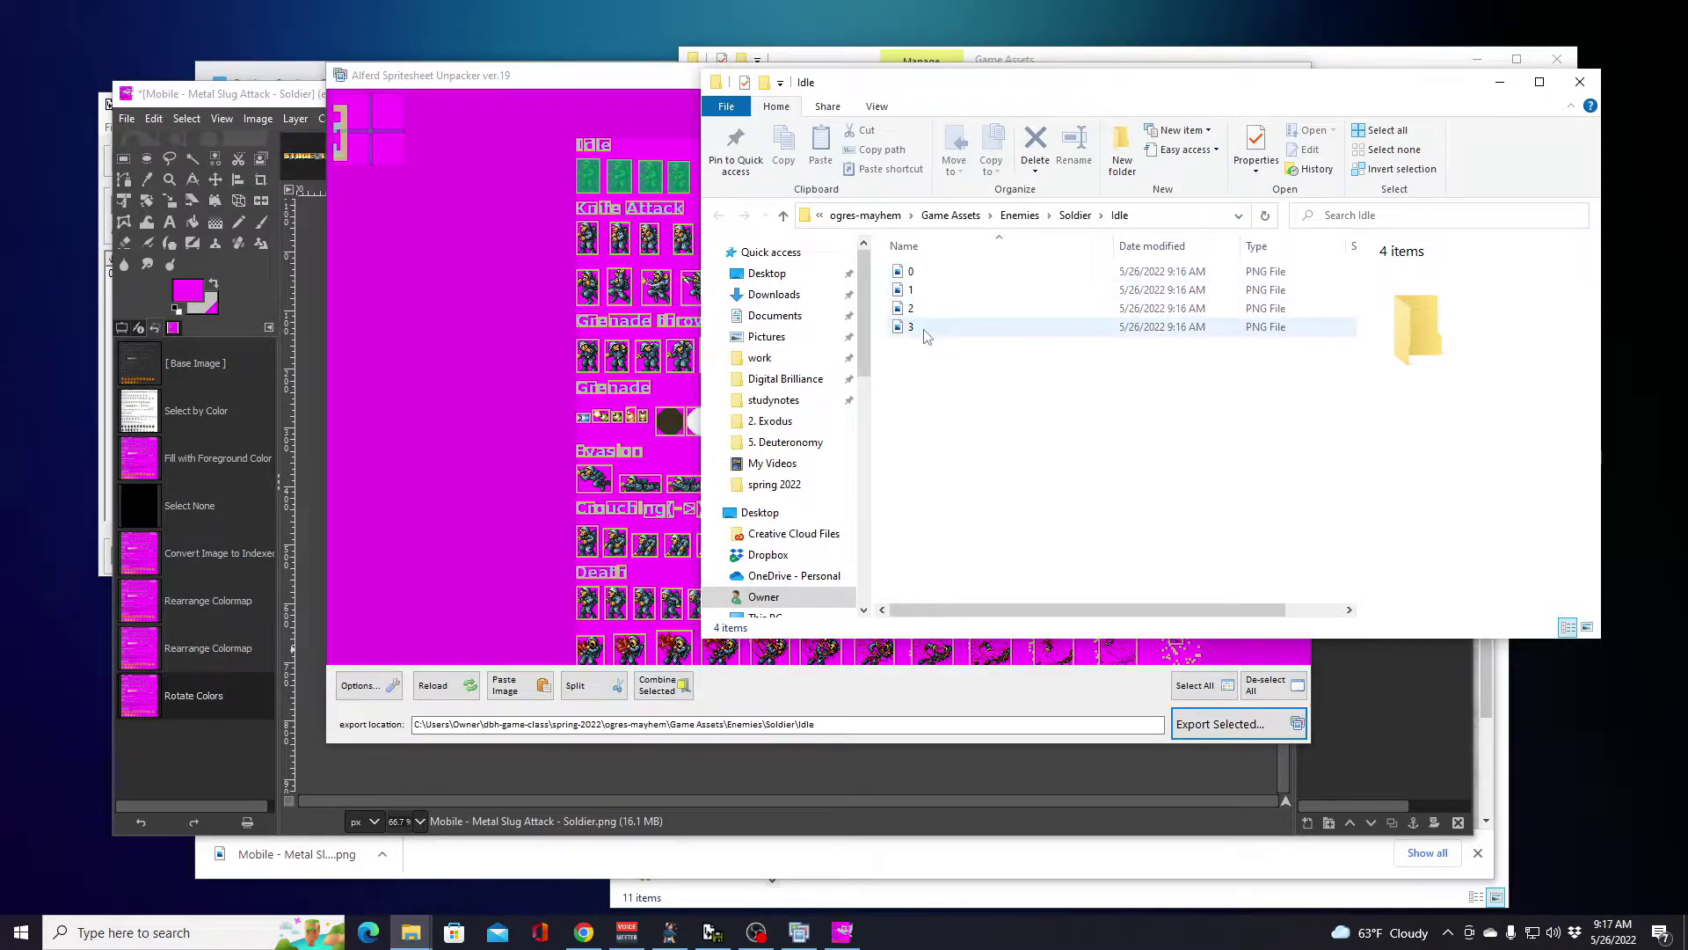
{"action": "mouse_move", "coordinate": [932, 283]}
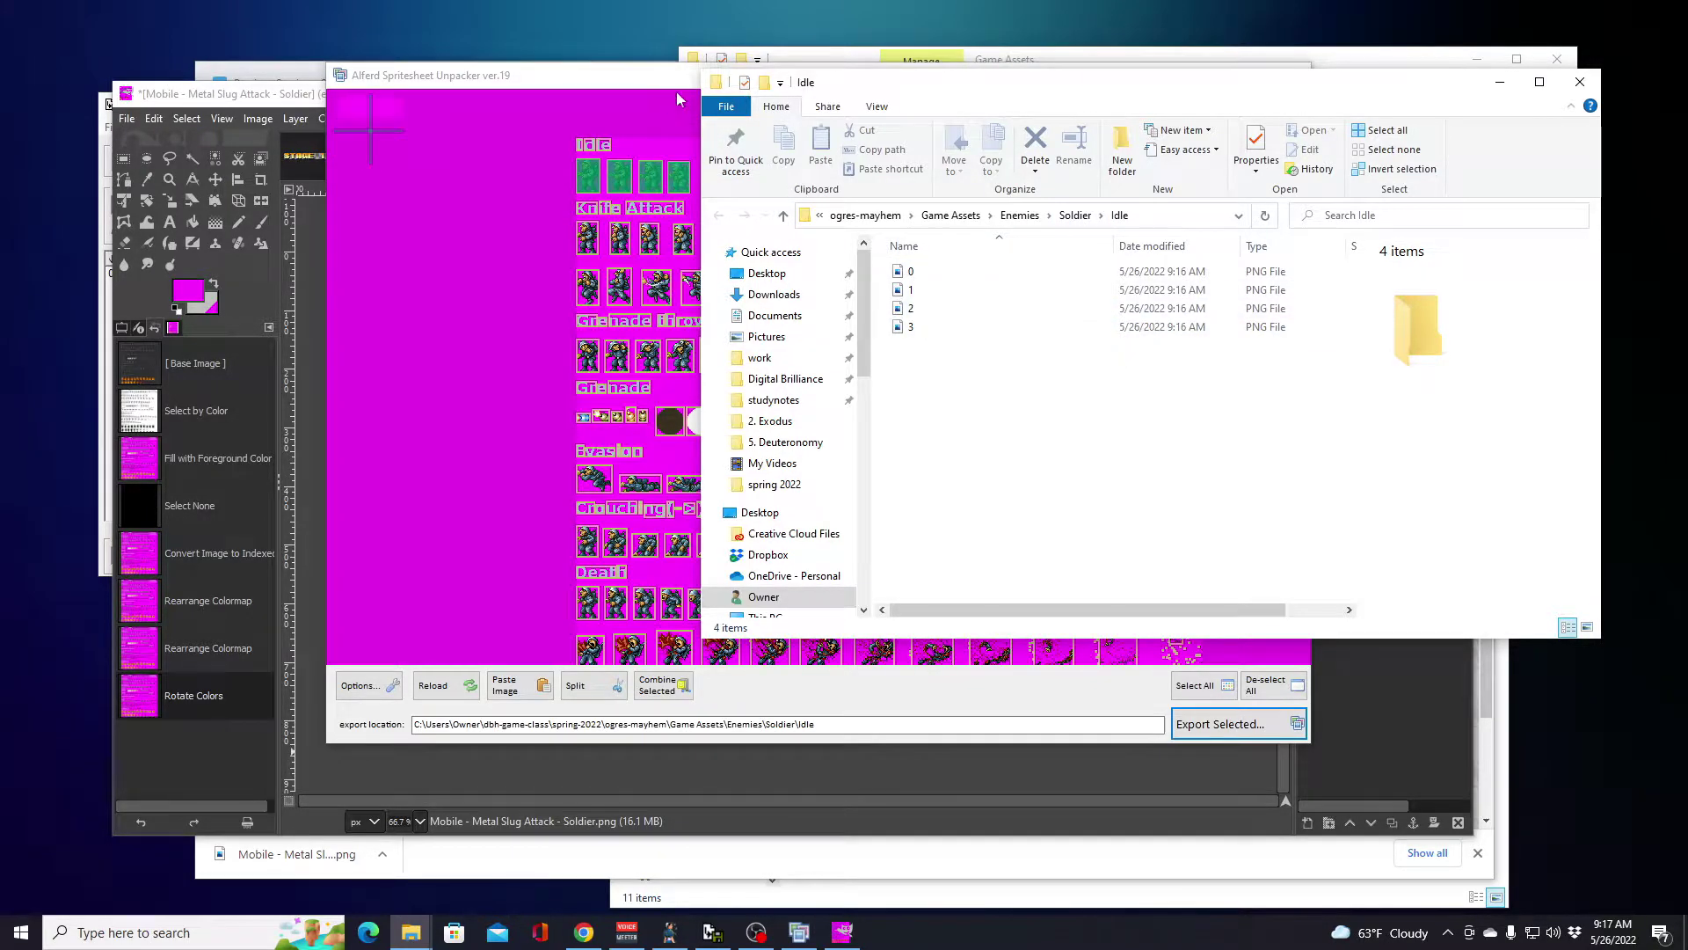
{"action": "left_click", "coordinate": [1580, 82]}
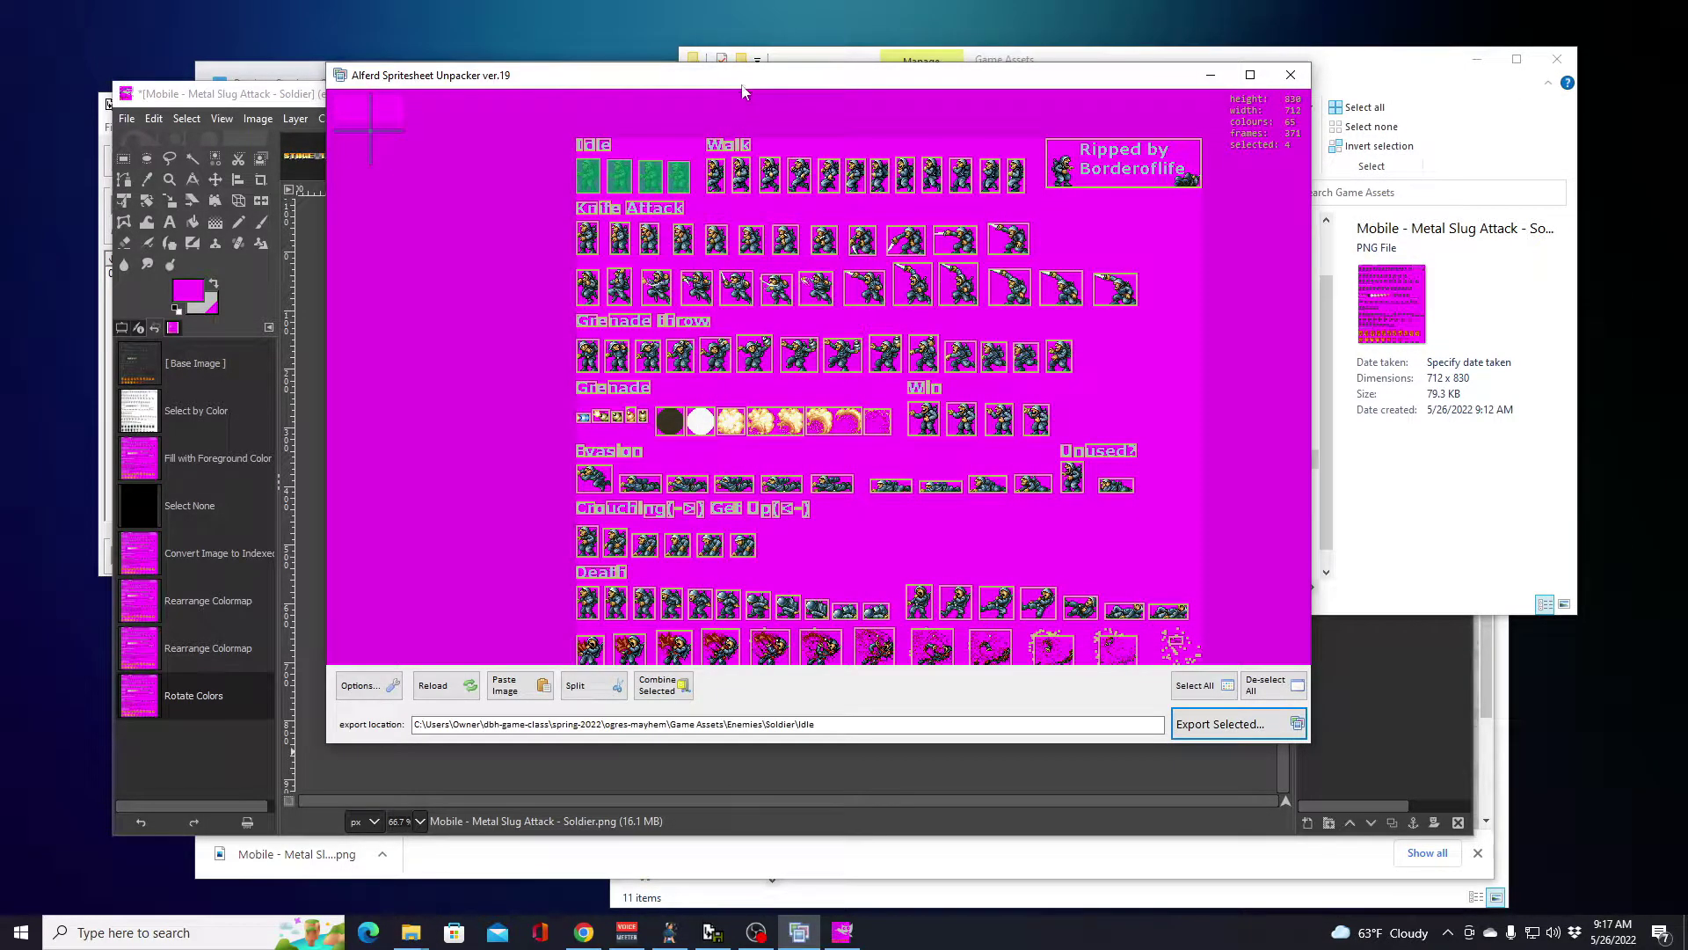
Step: Clear the current selection and select all twelve Walk frames in order from first to last
{"action": "left_click", "coordinate": [1271, 685]}
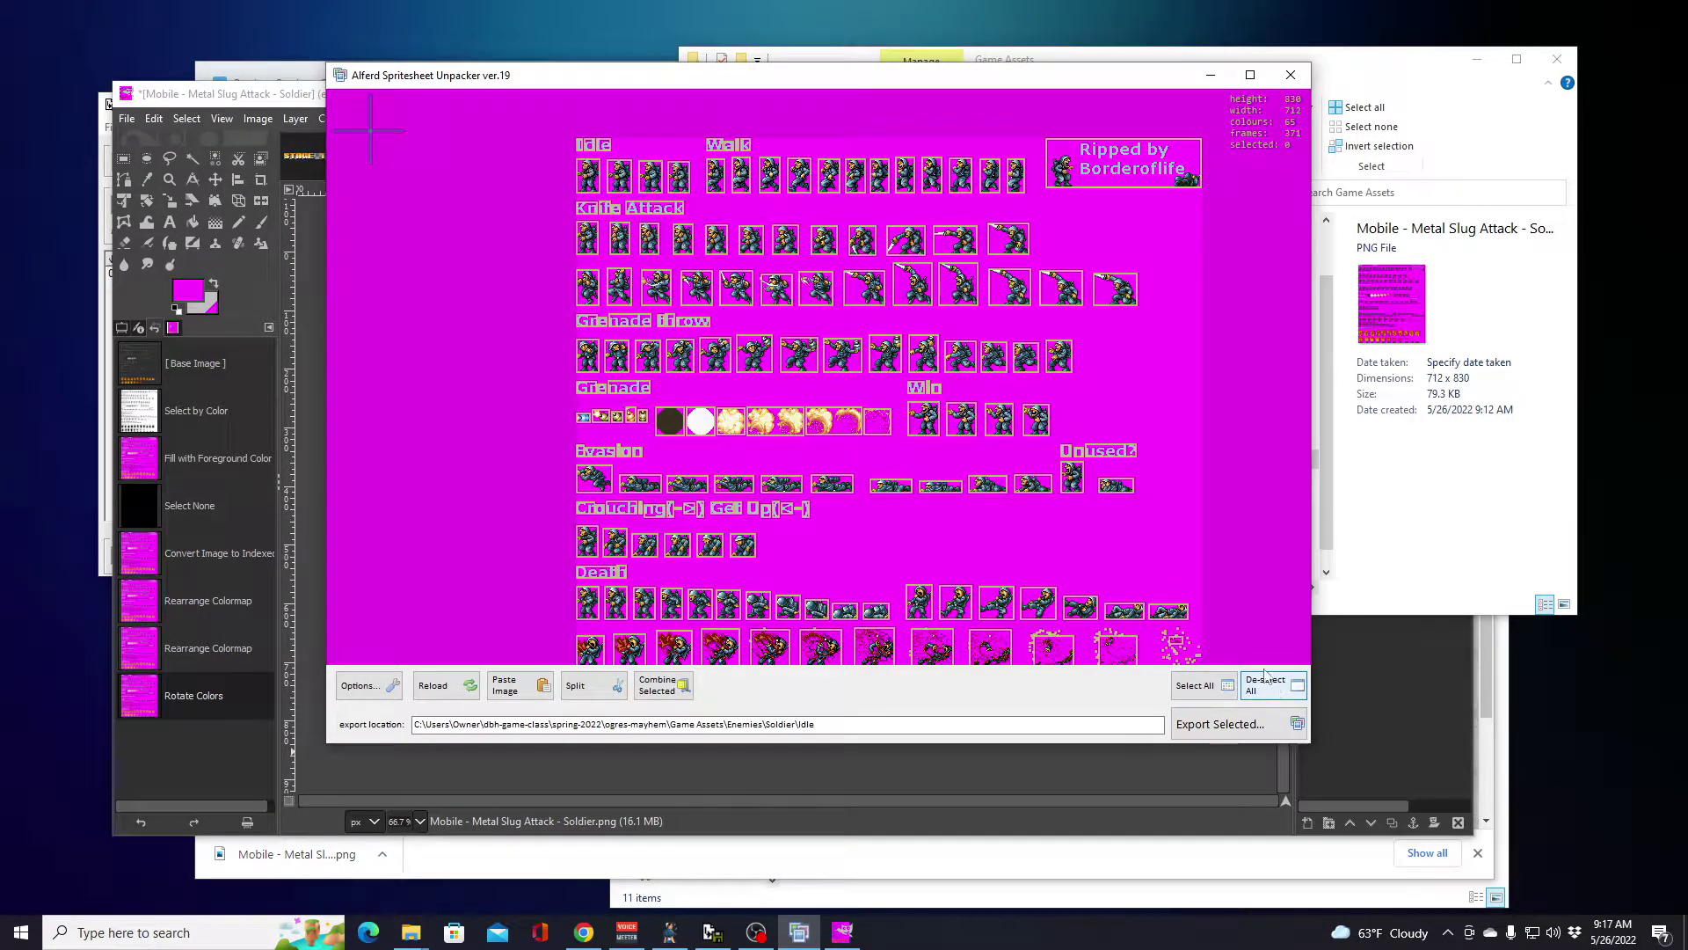
{"action": "left_click", "coordinate": [717, 180]}
{"action": "left_click", "coordinate": [741, 177]}
{"action": "left_click", "coordinate": [769, 176]}
{"action": "left_click", "coordinate": [799, 176]}
{"action": "left_click", "coordinate": [828, 176]}
{"action": "left_click", "coordinate": [854, 178]}
{"action": "left_click", "coordinate": [879, 176]}
{"action": "left_click", "coordinate": [904, 176]}
{"action": "left_click", "coordinate": [932, 176]}
{"action": "left_click", "coordinate": [960, 177]}
{"action": "left_click", "coordinate": [990, 176]}
{"action": "left_click", "coordinate": [1015, 175]}
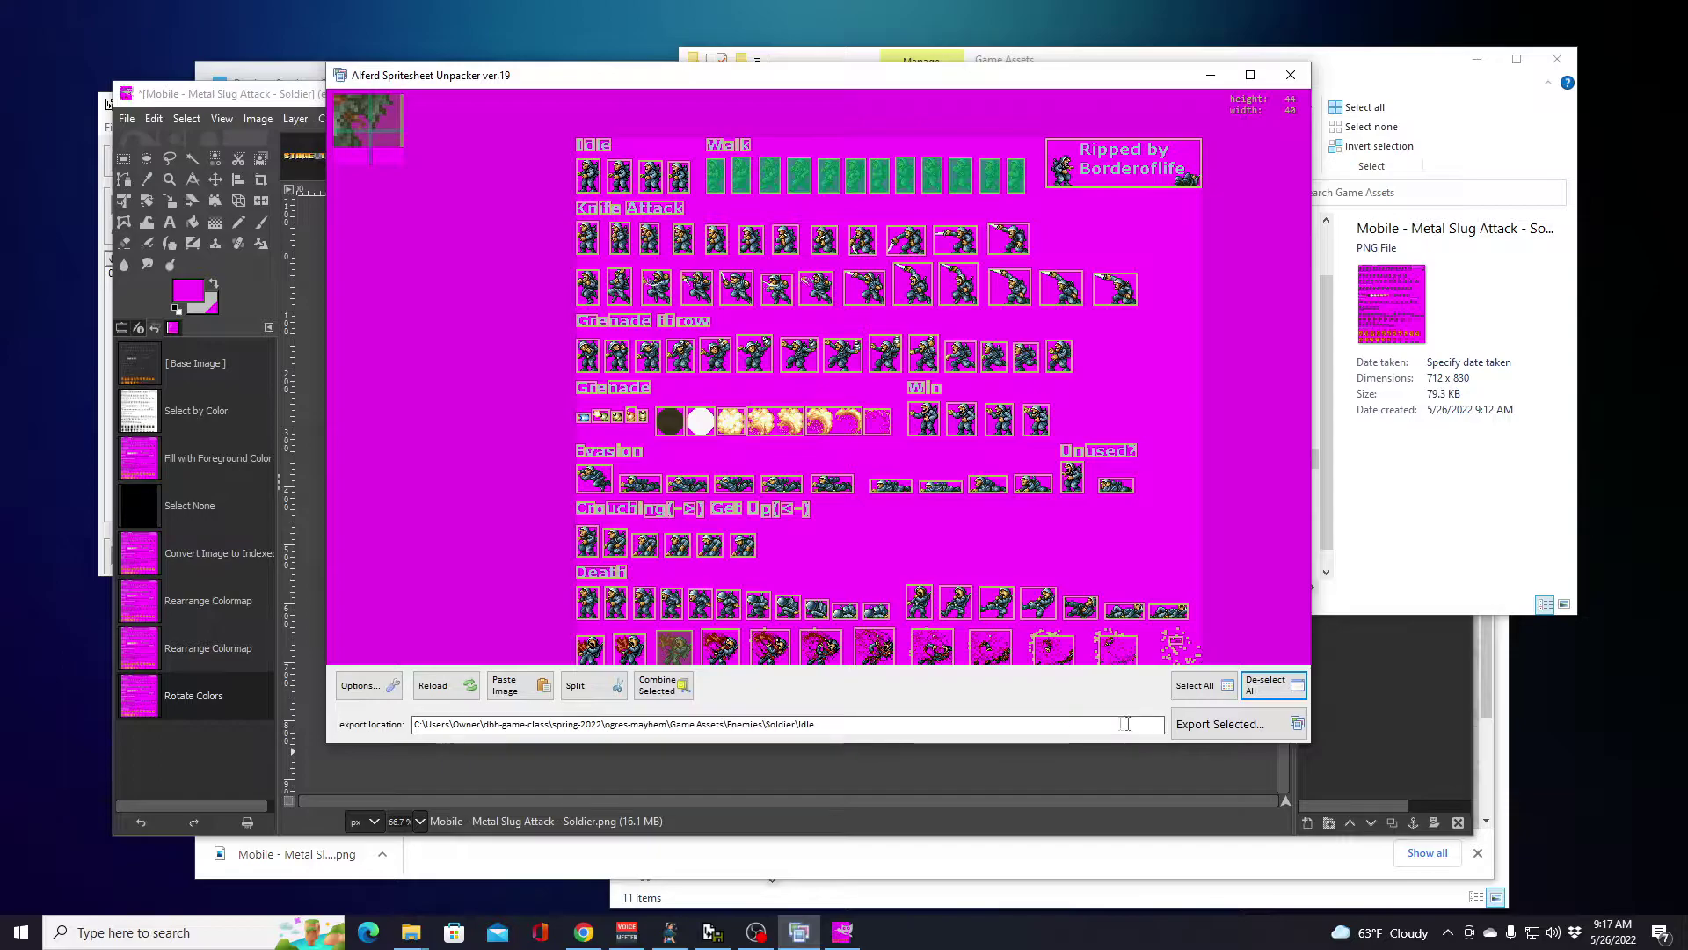
Step: Export the selected Walk frames into a new Walk folder inside Soldier and close the opened folder window
{"action": "left_click", "coordinate": [1222, 724]}
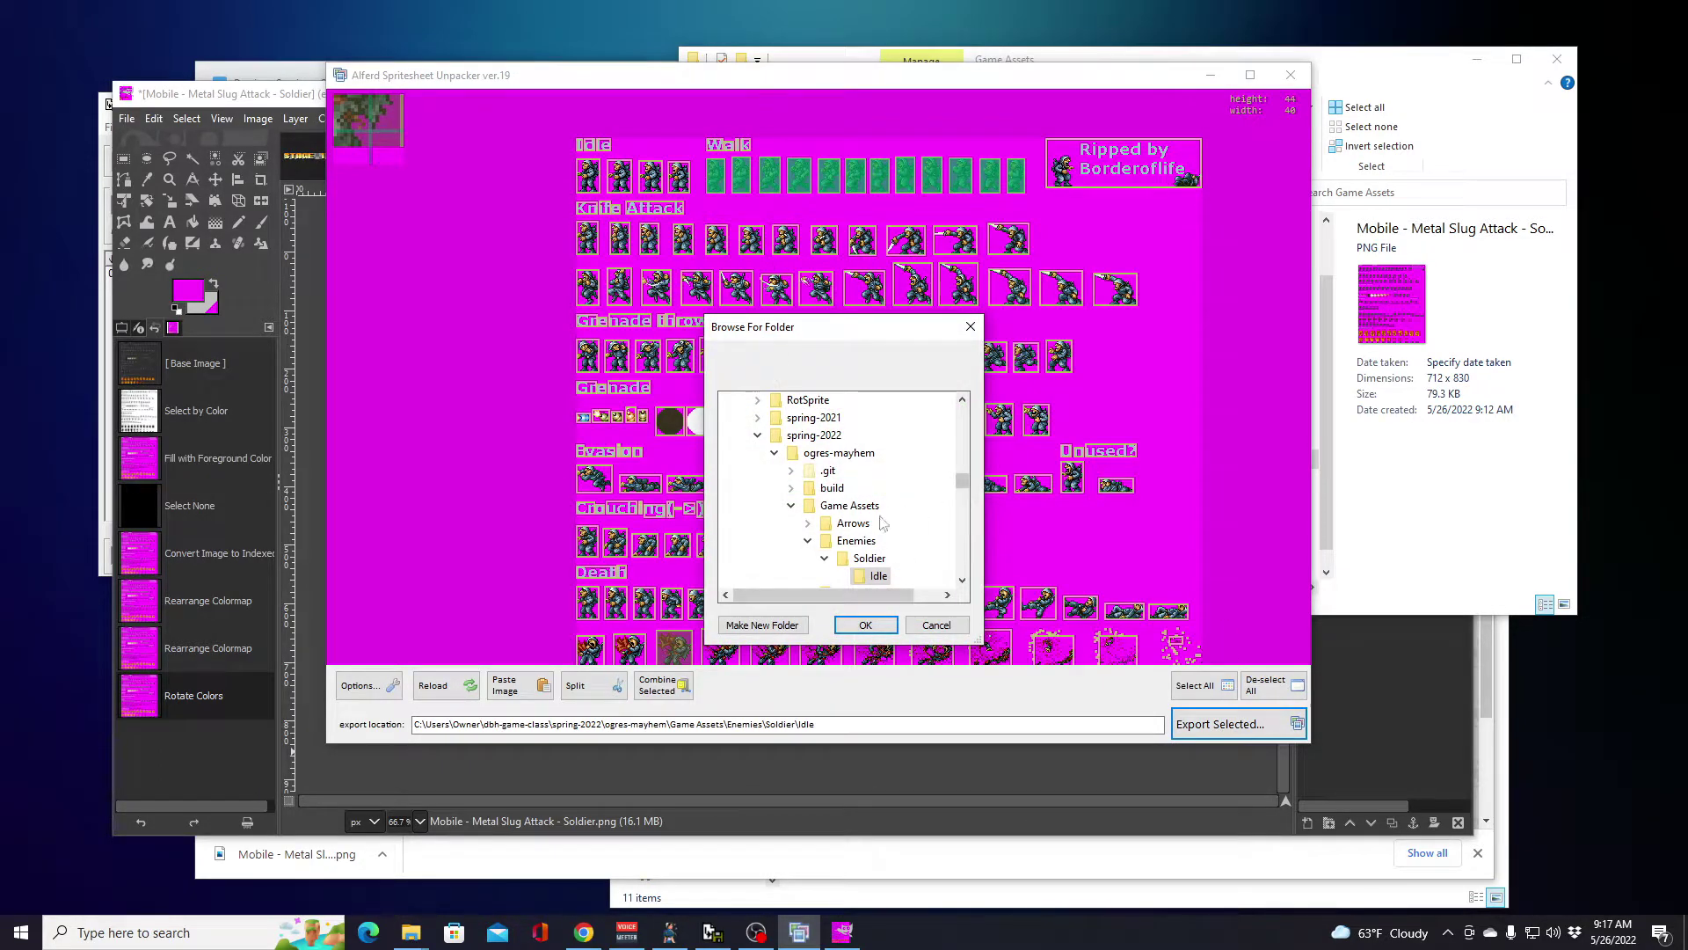
{"action": "left_click", "coordinate": [760, 626]}
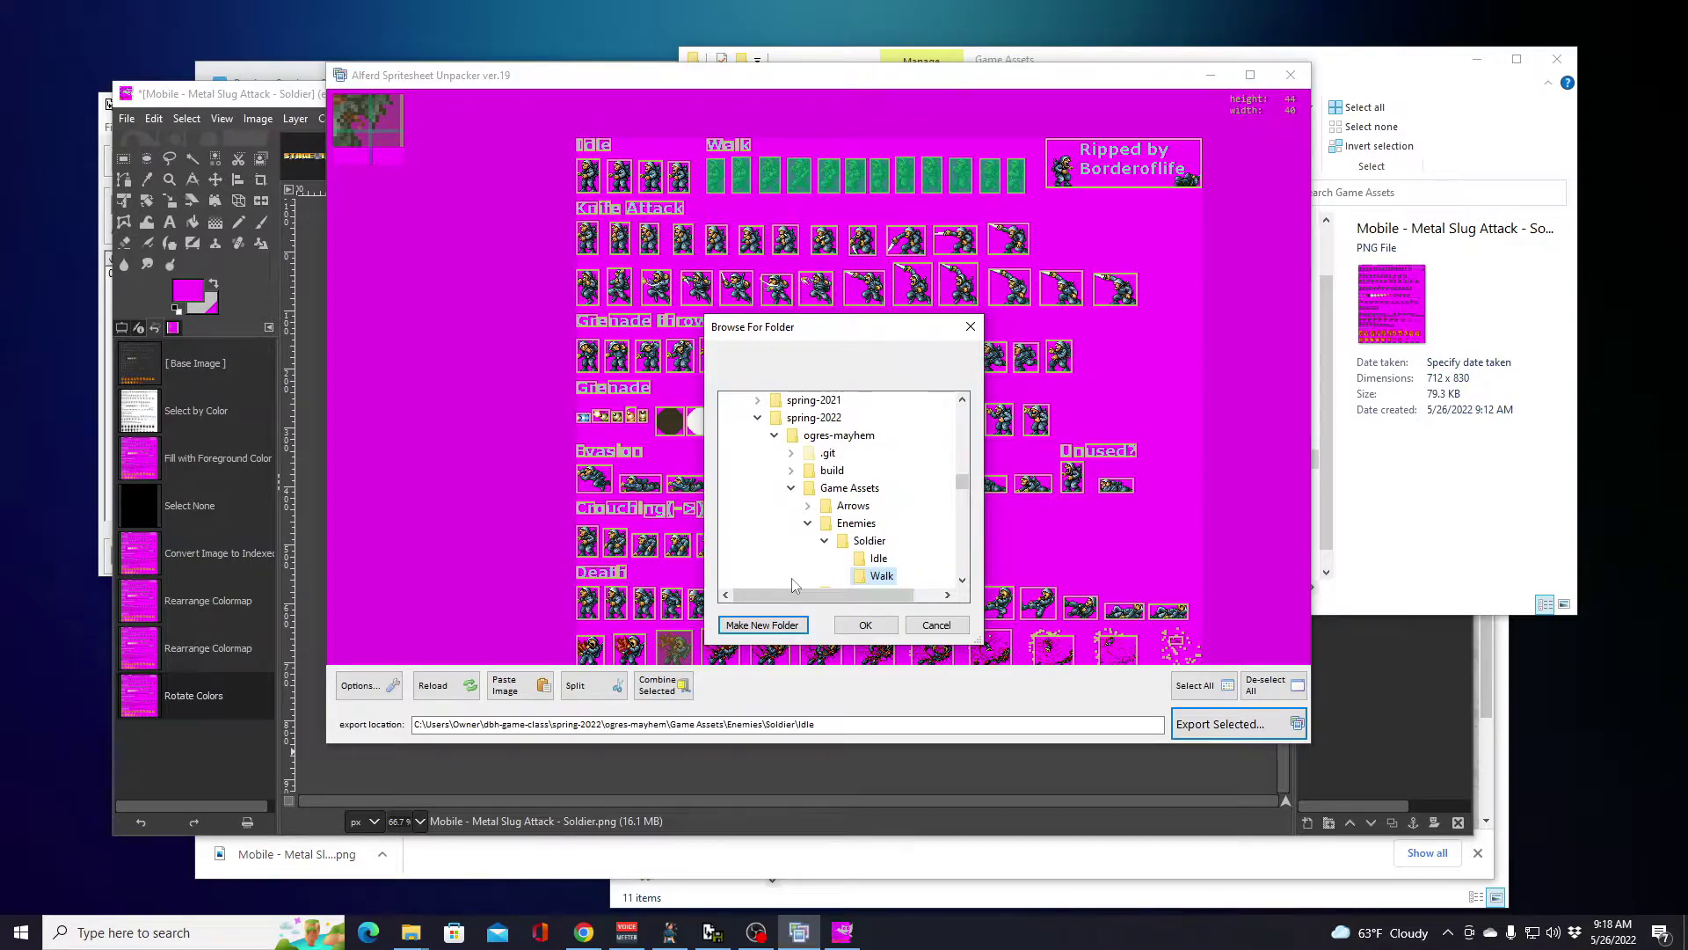
{"action": "left_click", "coordinate": [860, 626]}
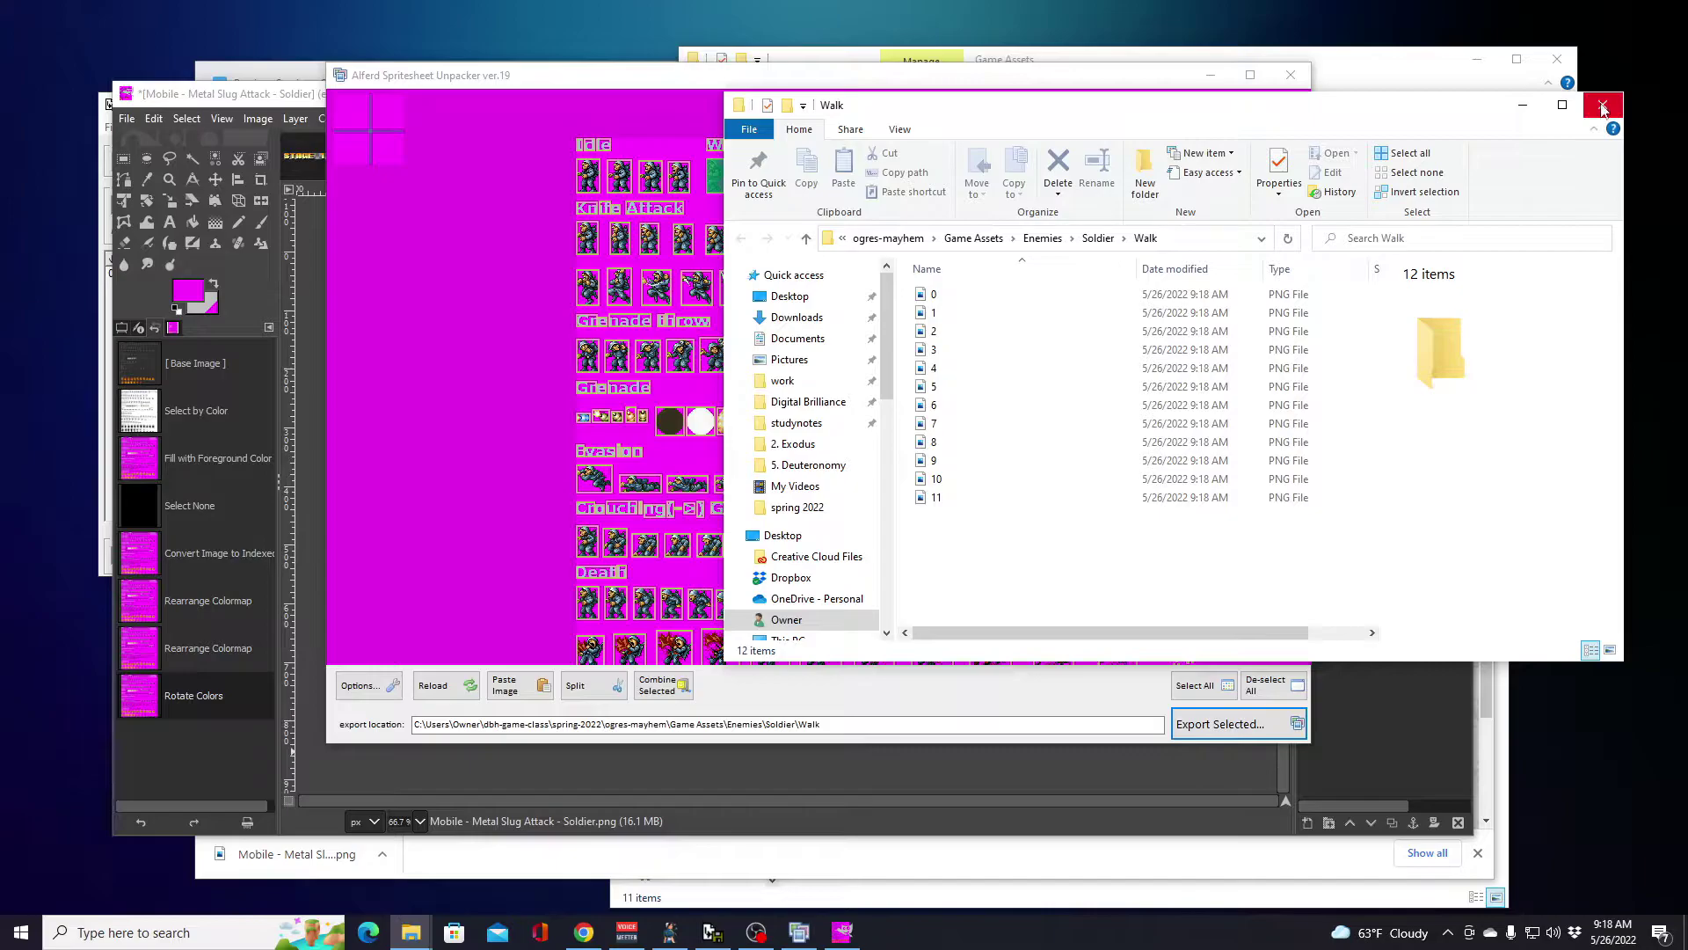
{"action": "left_click", "coordinate": [1603, 106]}
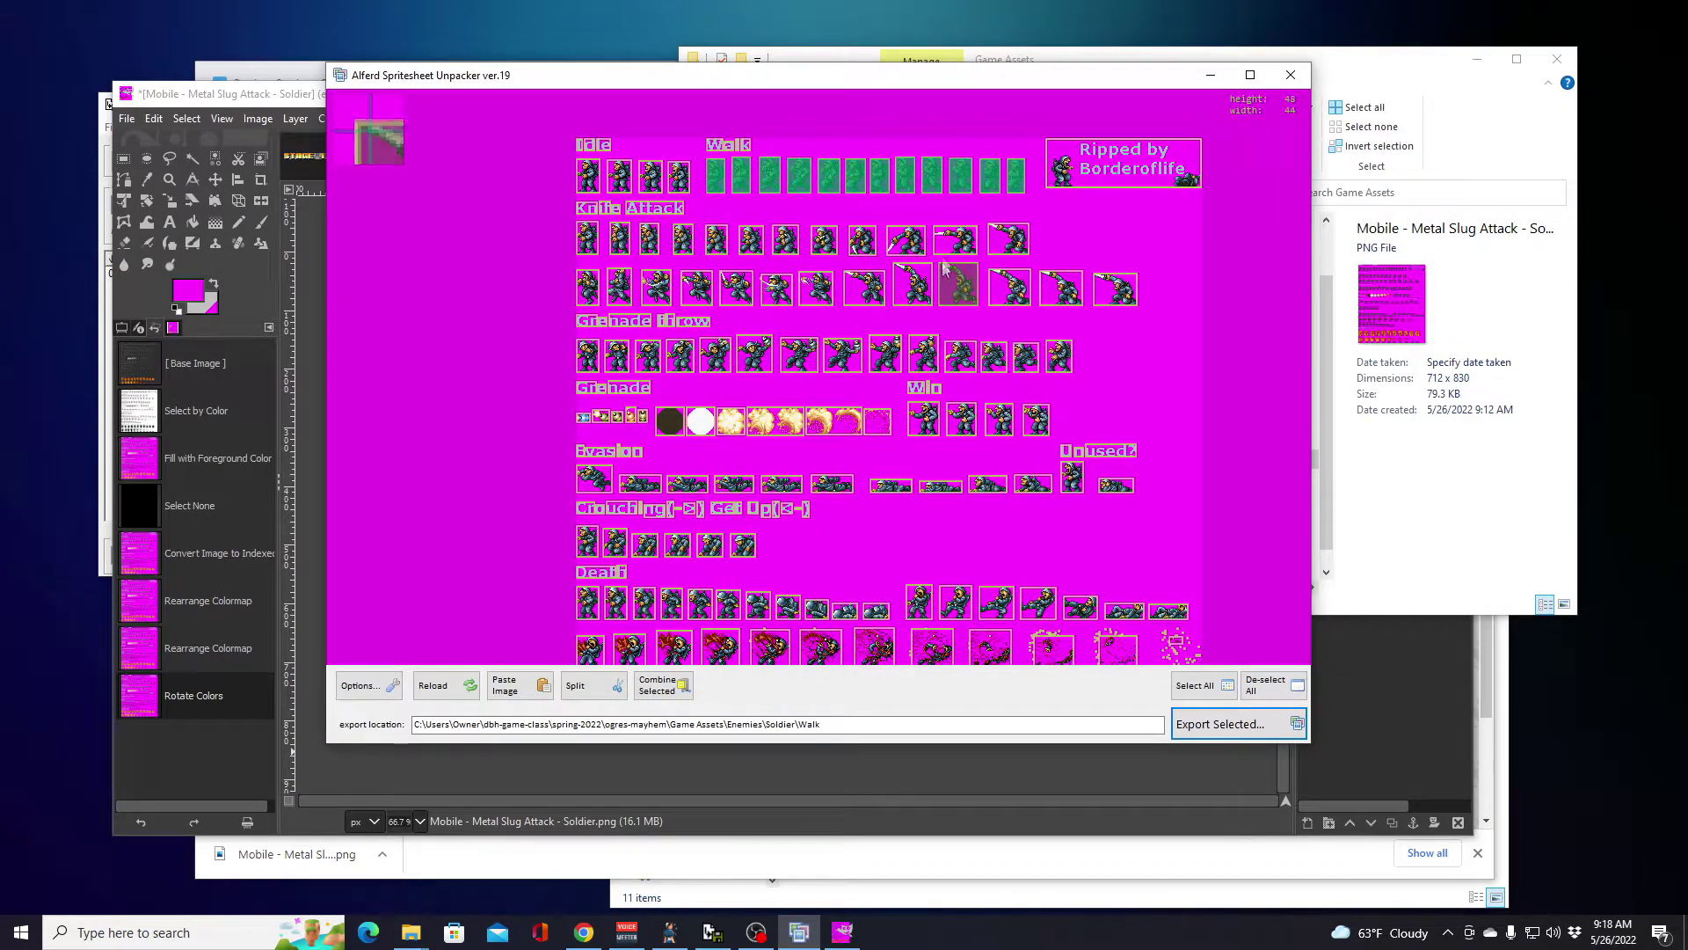
Step: Clear the Walk selection and select all twelve frames in the first Knife Attack row in order
{"action": "left_click", "coordinate": [1271, 685]}
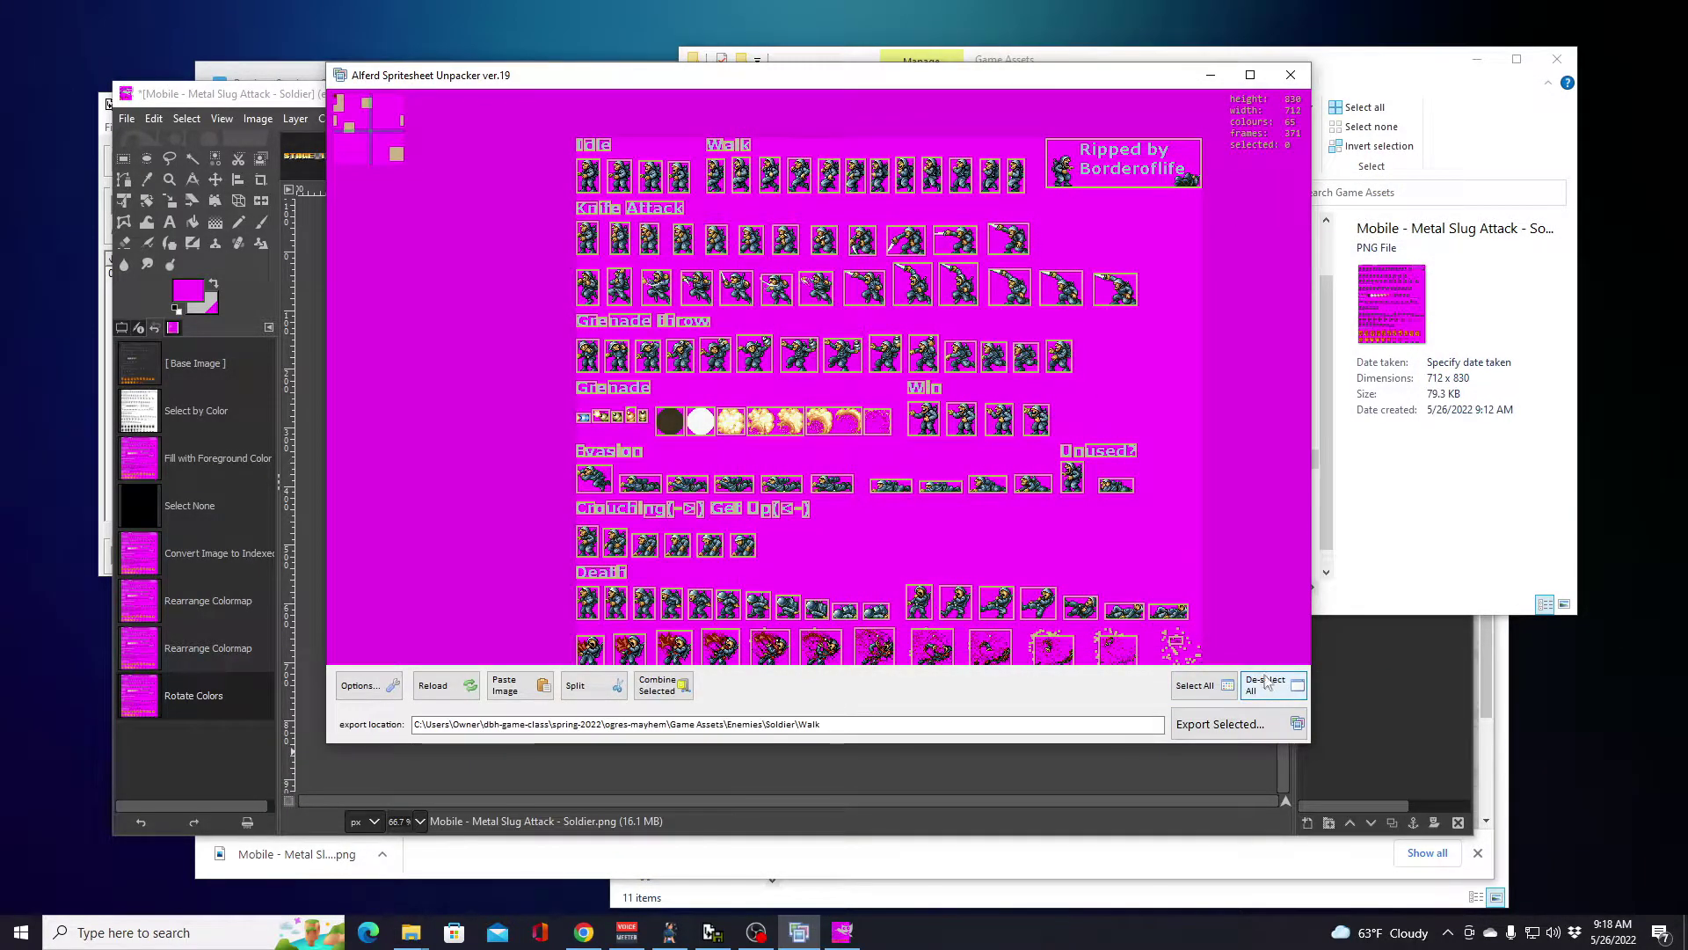
{"action": "left_click", "coordinate": [586, 247]}
{"action": "left_click", "coordinate": [620, 241]}
{"action": "left_click", "coordinate": [649, 242]}
{"action": "left_click", "coordinate": [683, 240]}
{"action": "left_click", "coordinate": [717, 240]}
{"action": "left_click", "coordinate": [750, 240]}
{"action": "left_click", "coordinate": [785, 244]}
{"action": "left_click", "coordinate": [824, 242]}
{"action": "left_click", "coordinate": [863, 242]}
{"action": "left_click", "coordinate": [914, 244]}
{"action": "left_click", "coordinate": [955, 239]}
{"action": "left_click", "coordinate": [1009, 239]}
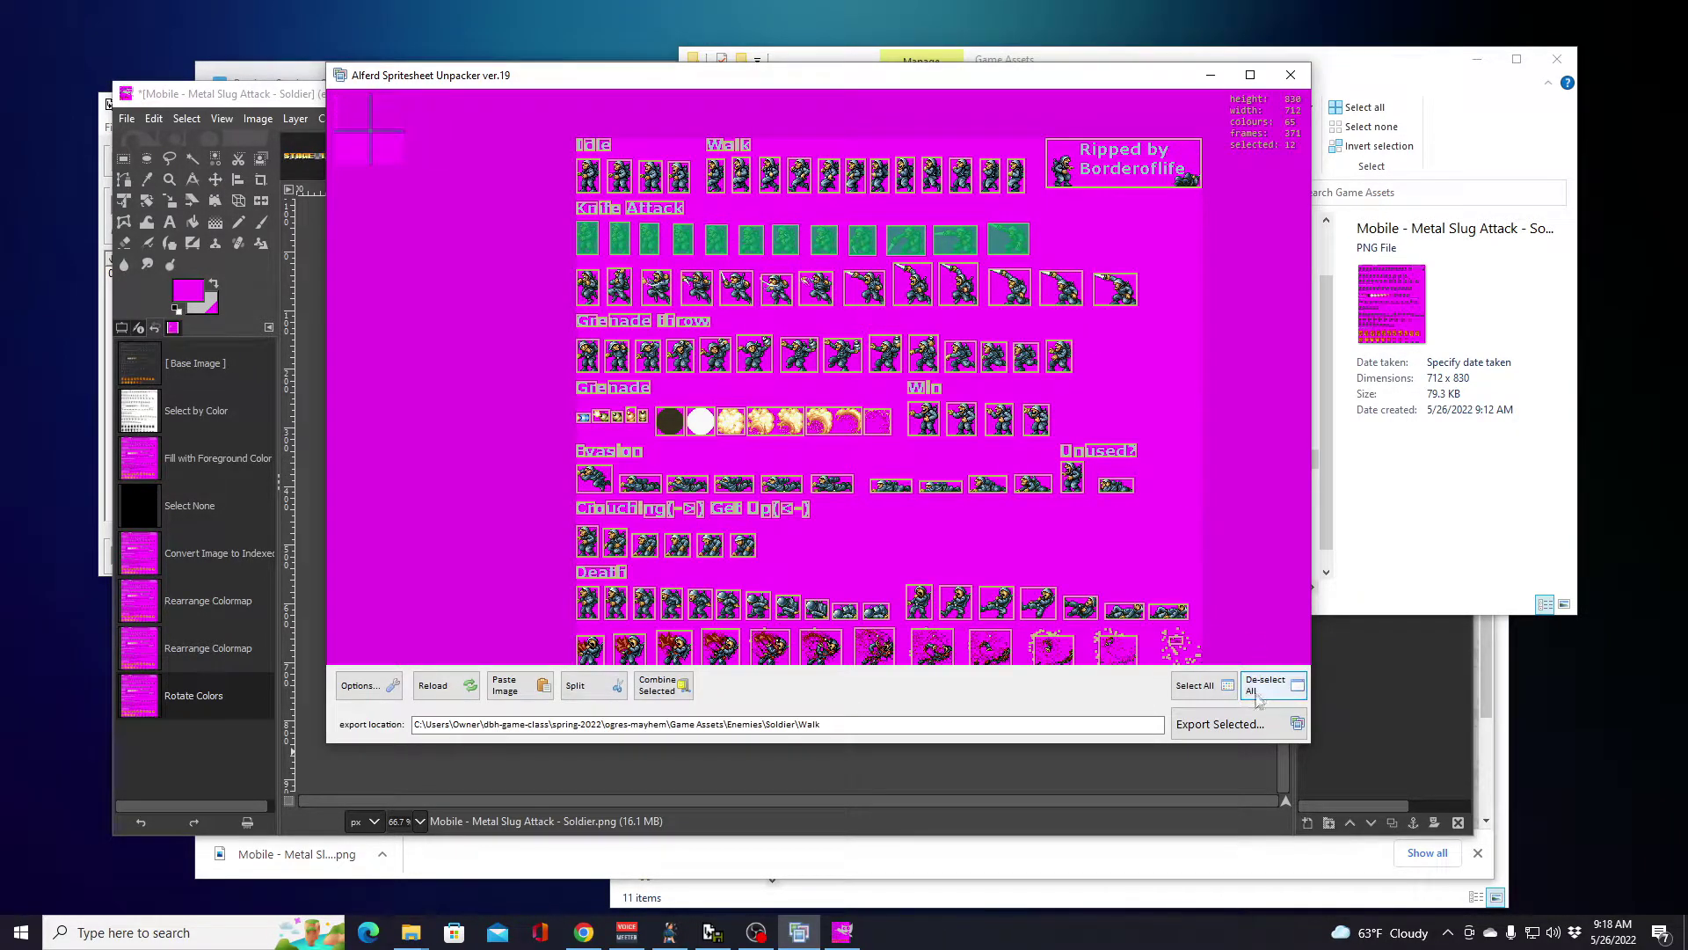
Step: Export the selected Knife Attack frames into a new Attack1 folder inside Soldier and close the opened folder window
{"action": "left_click", "coordinate": [1241, 727]}
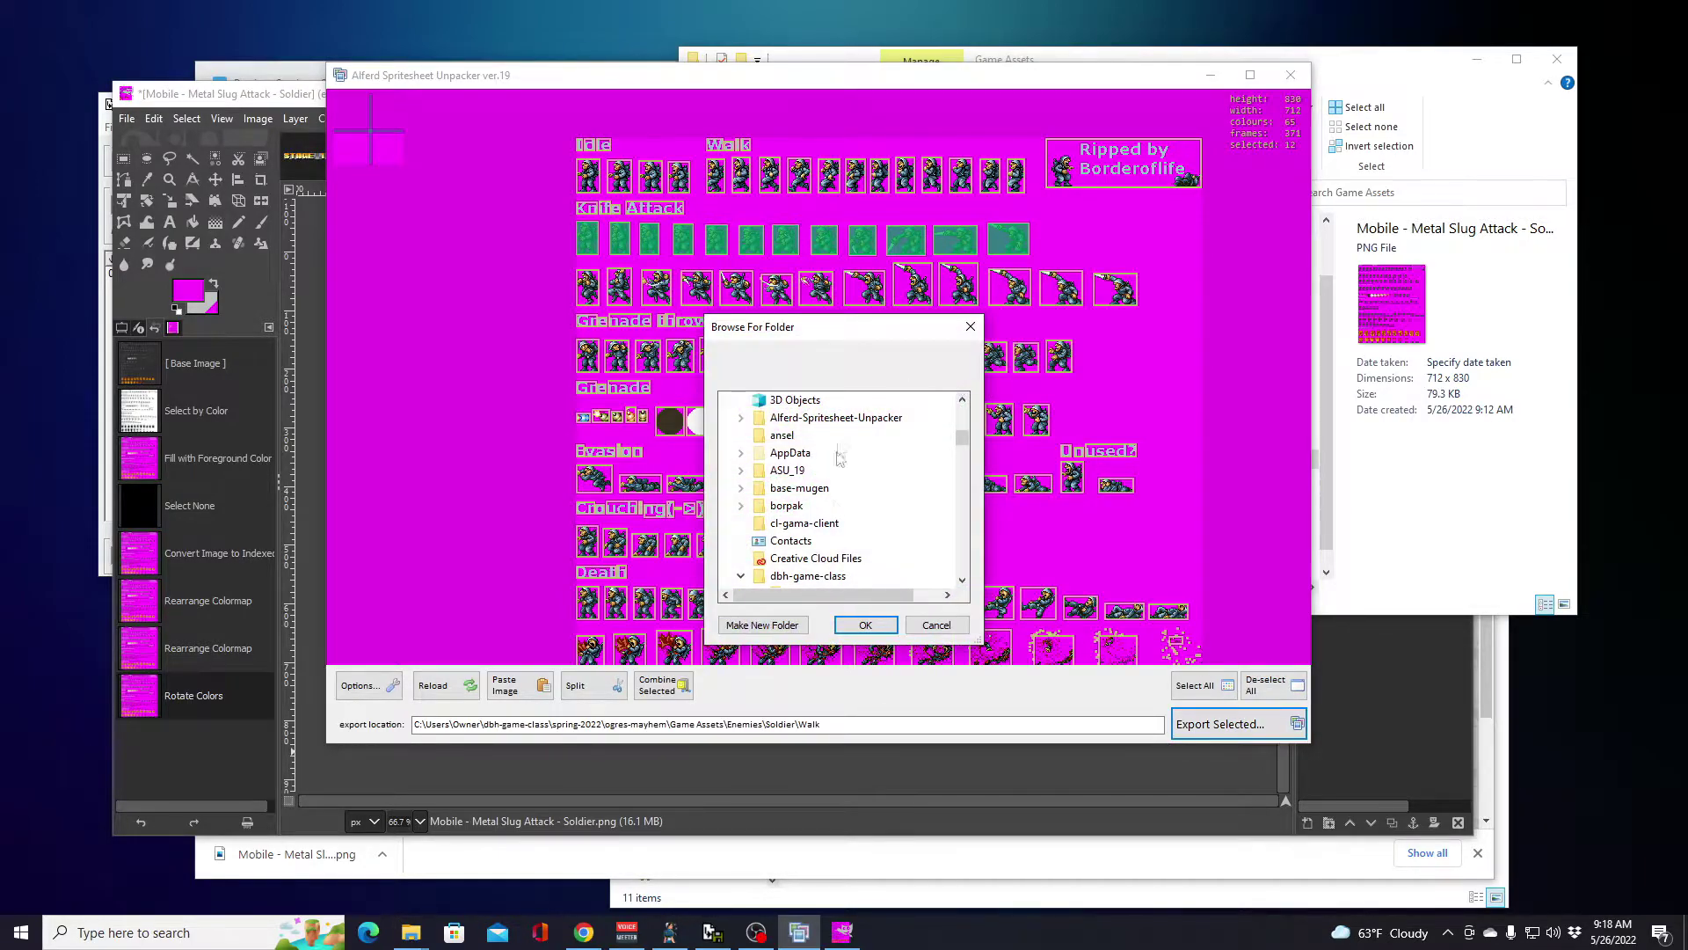
{"action": "left_click_drag", "start_coordinate": [959, 440], "coordinate": [958, 490]}
{"action": "left_click", "coordinate": [868, 419]}
{"action": "left_click", "coordinate": [764, 625]}
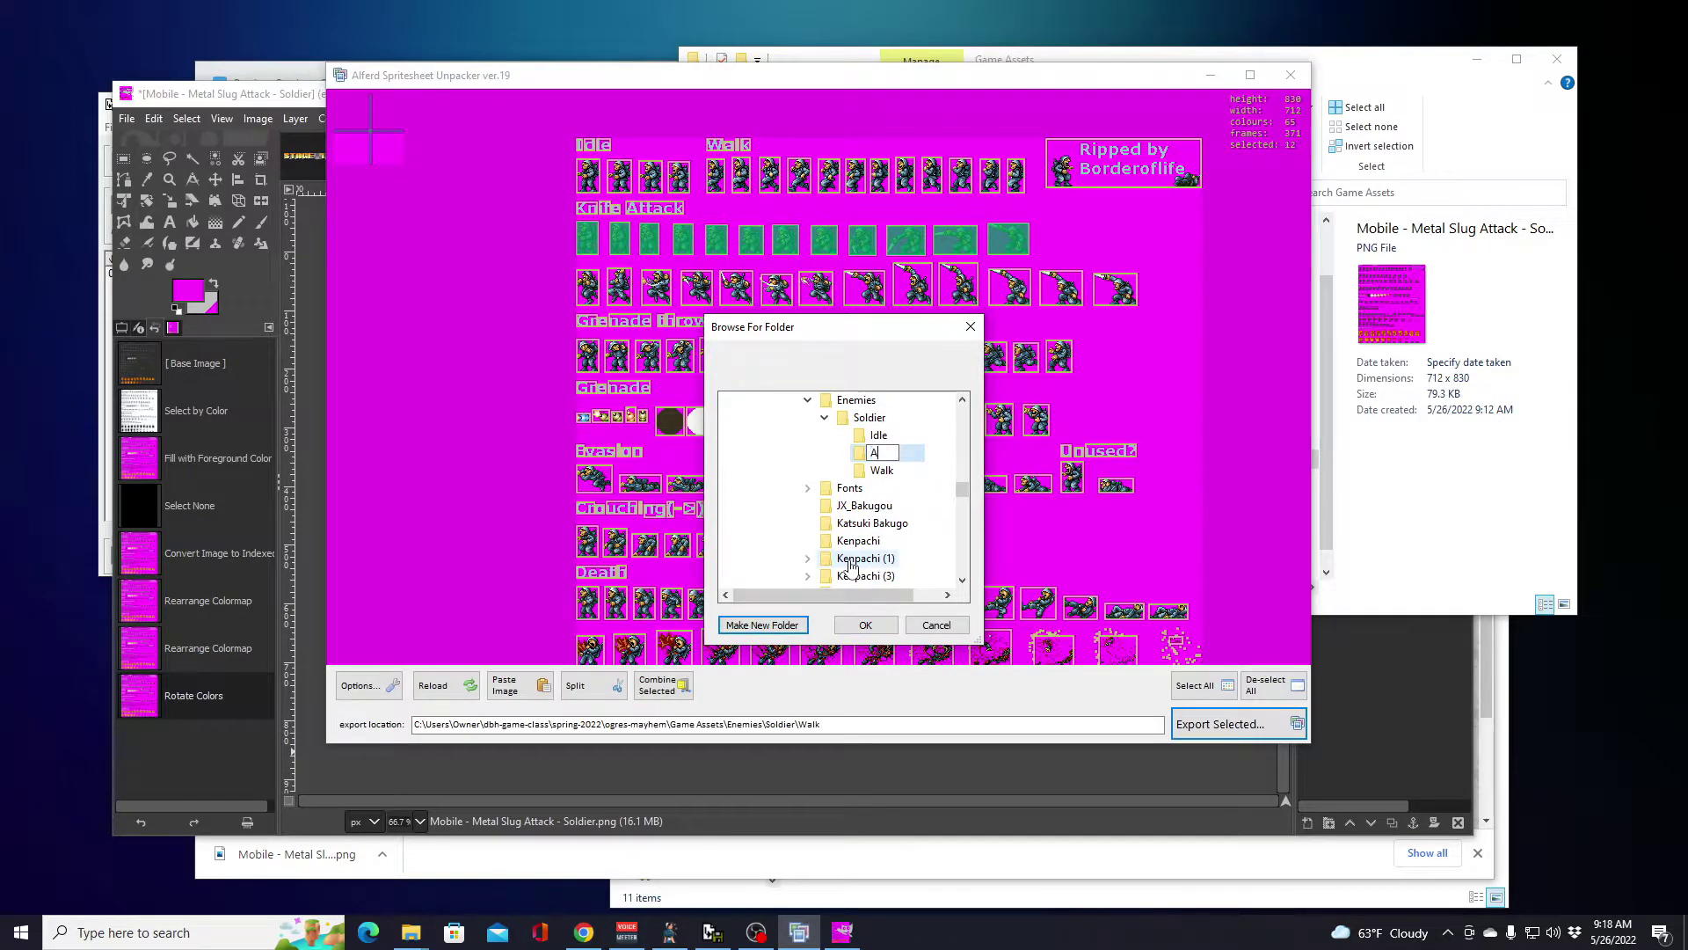
{"action": "type", "text": "Attack1"}
{"action": "key", "text": "Return"}
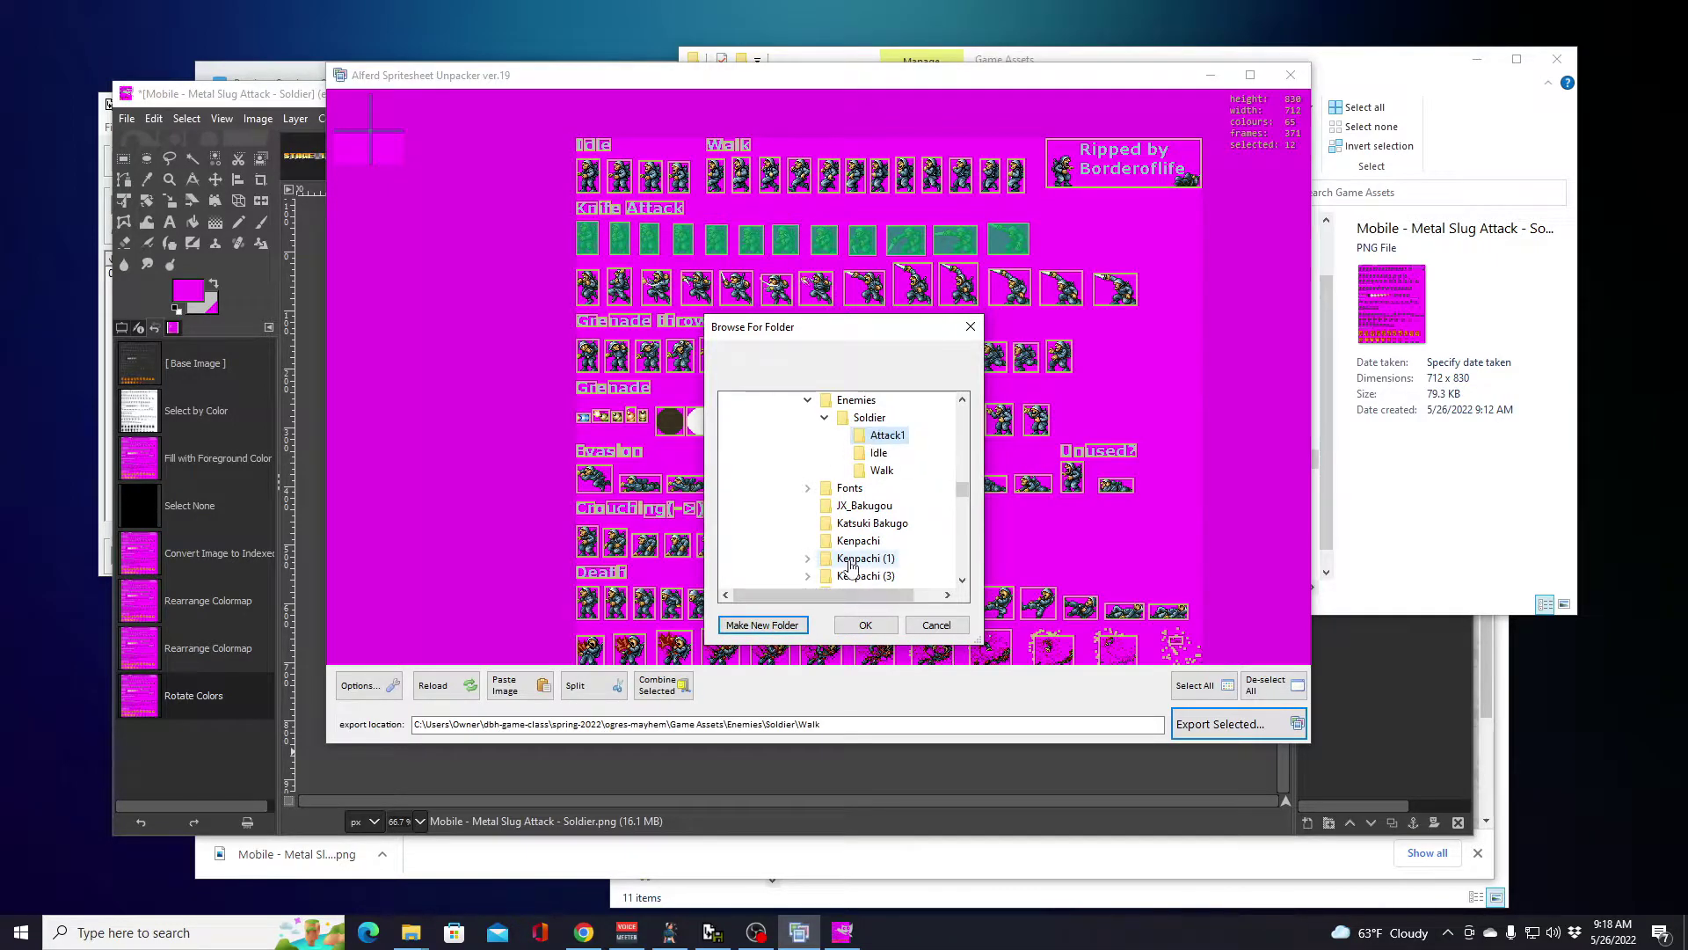
{"action": "left_click", "coordinate": [865, 624]}
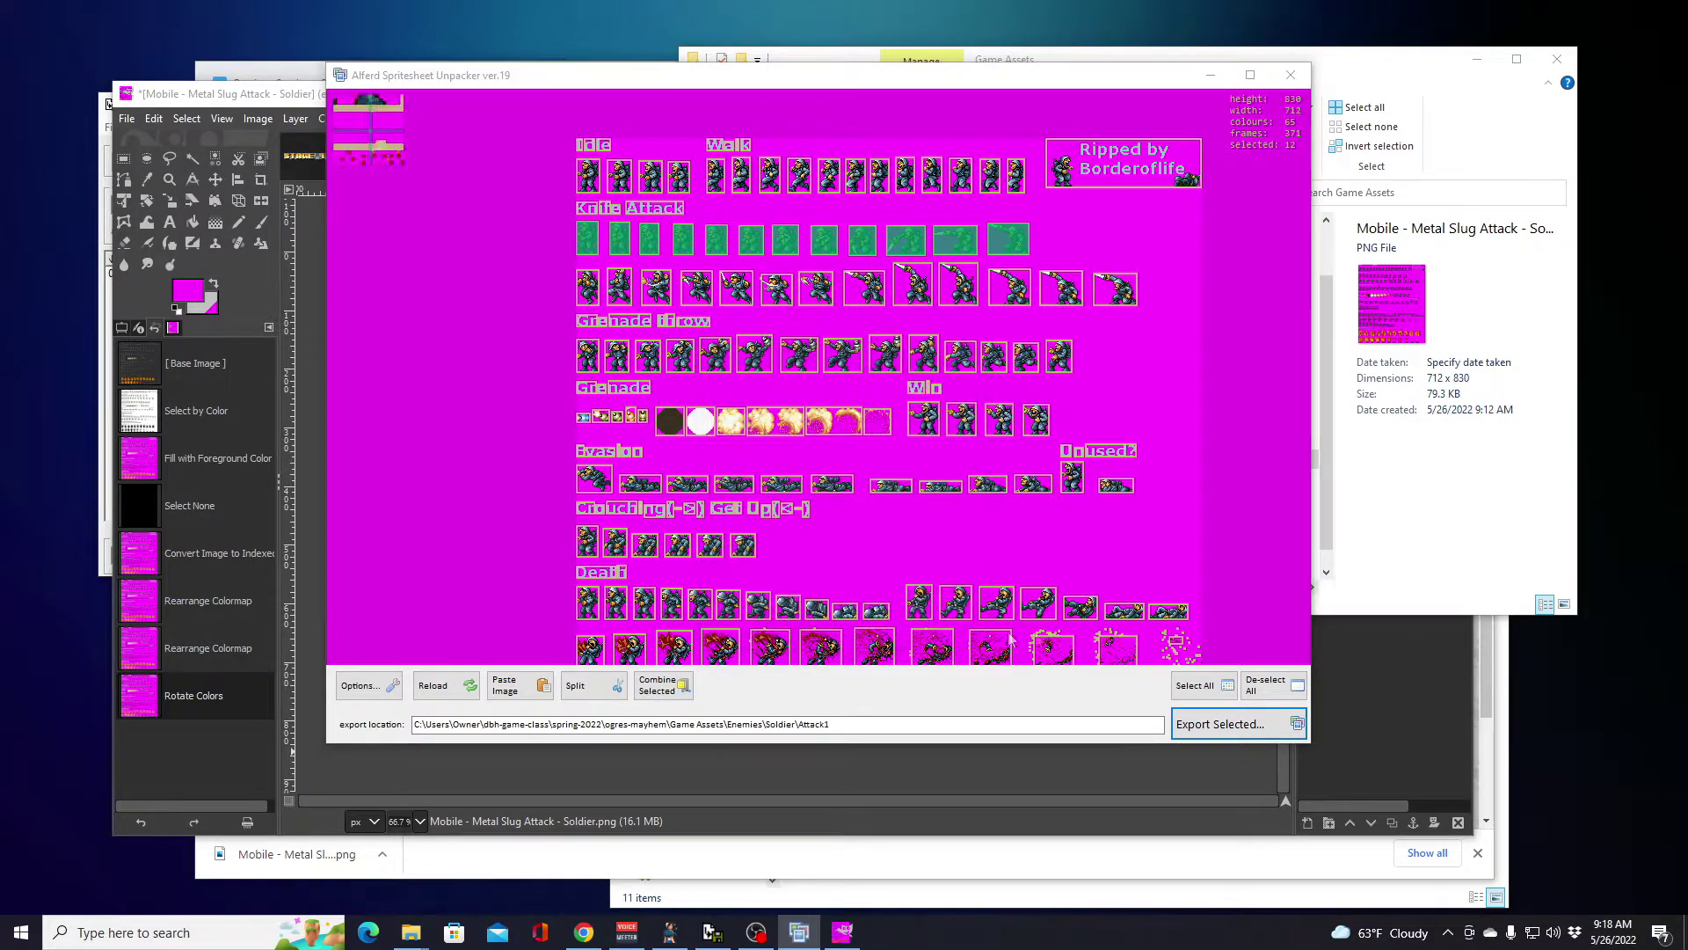
{"action": "left_click", "coordinate": [1625, 128]}
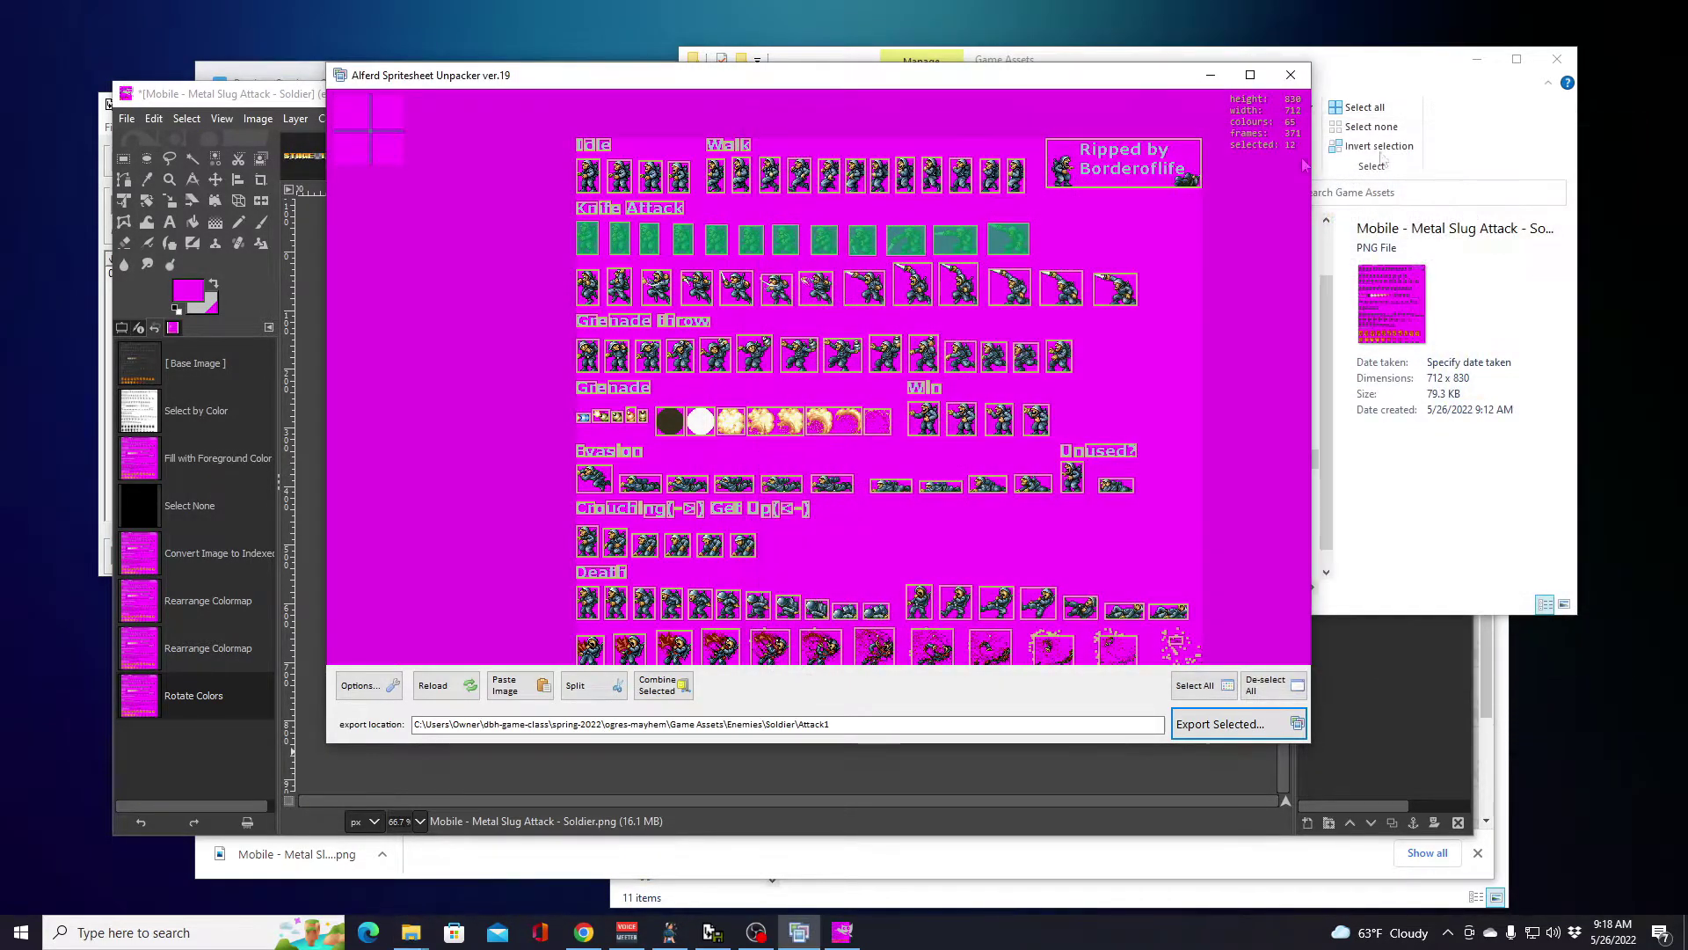
Step: Clear the current selection and select all thirteen frames in the second Knife Attack row in order
{"action": "left_click", "coordinate": [1266, 685]}
{"action": "left_click", "coordinate": [587, 288]}
{"action": "left_click", "coordinate": [621, 295]}
{"action": "left_click", "coordinate": [656, 294]}
{"action": "left_click", "coordinate": [696, 295]}
{"action": "left_click", "coordinate": [736, 295]}
{"action": "left_click", "coordinate": [785, 299]}
{"action": "left_click", "coordinate": [816, 297]}
{"action": "left_click", "coordinate": [862, 294]}
{"action": "left_click", "coordinate": [912, 295]}
{"action": "left_click", "coordinate": [960, 295]}
{"action": "left_click", "coordinate": [1009, 293]}
{"action": "left_click", "coordinate": [1061, 293]}
{"action": "left_click", "coordinate": [1115, 293]}
Step: Export the selected second-row Knife Attack frames into a new Attack2 folder inside Soldier and close the opened folder window
{"action": "left_click", "coordinate": [1246, 724]}
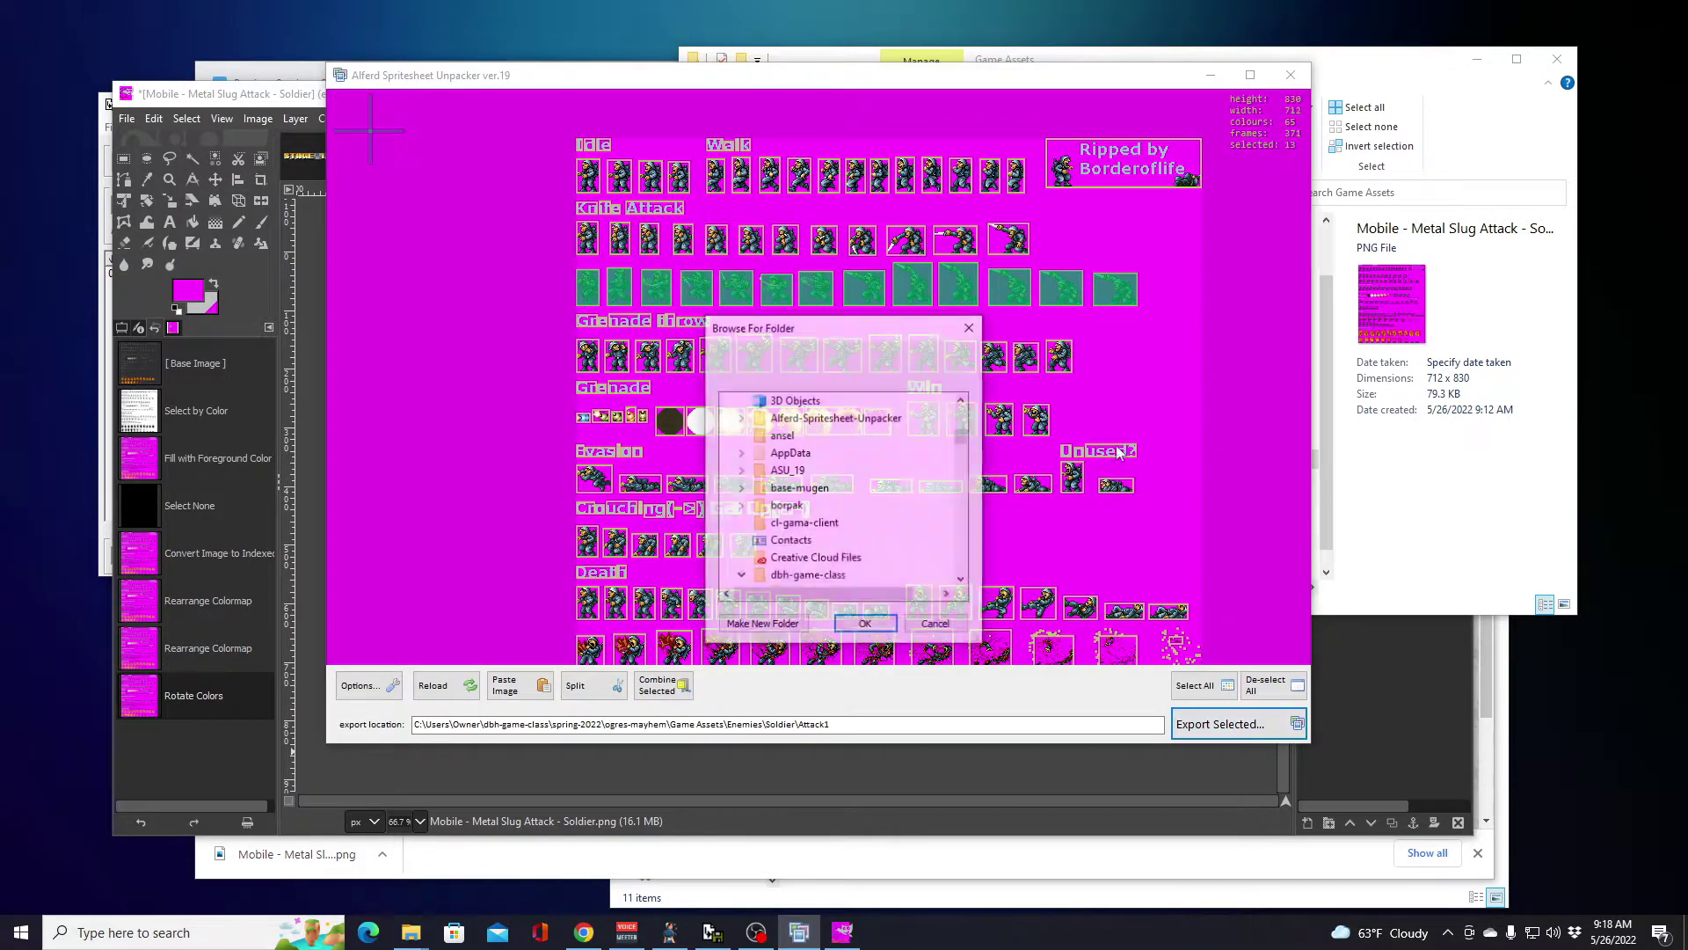
{"action": "left_click_drag", "start_coordinate": [959, 445], "coordinate": [967, 486]}
{"action": "left_click", "coordinate": [879, 486]}
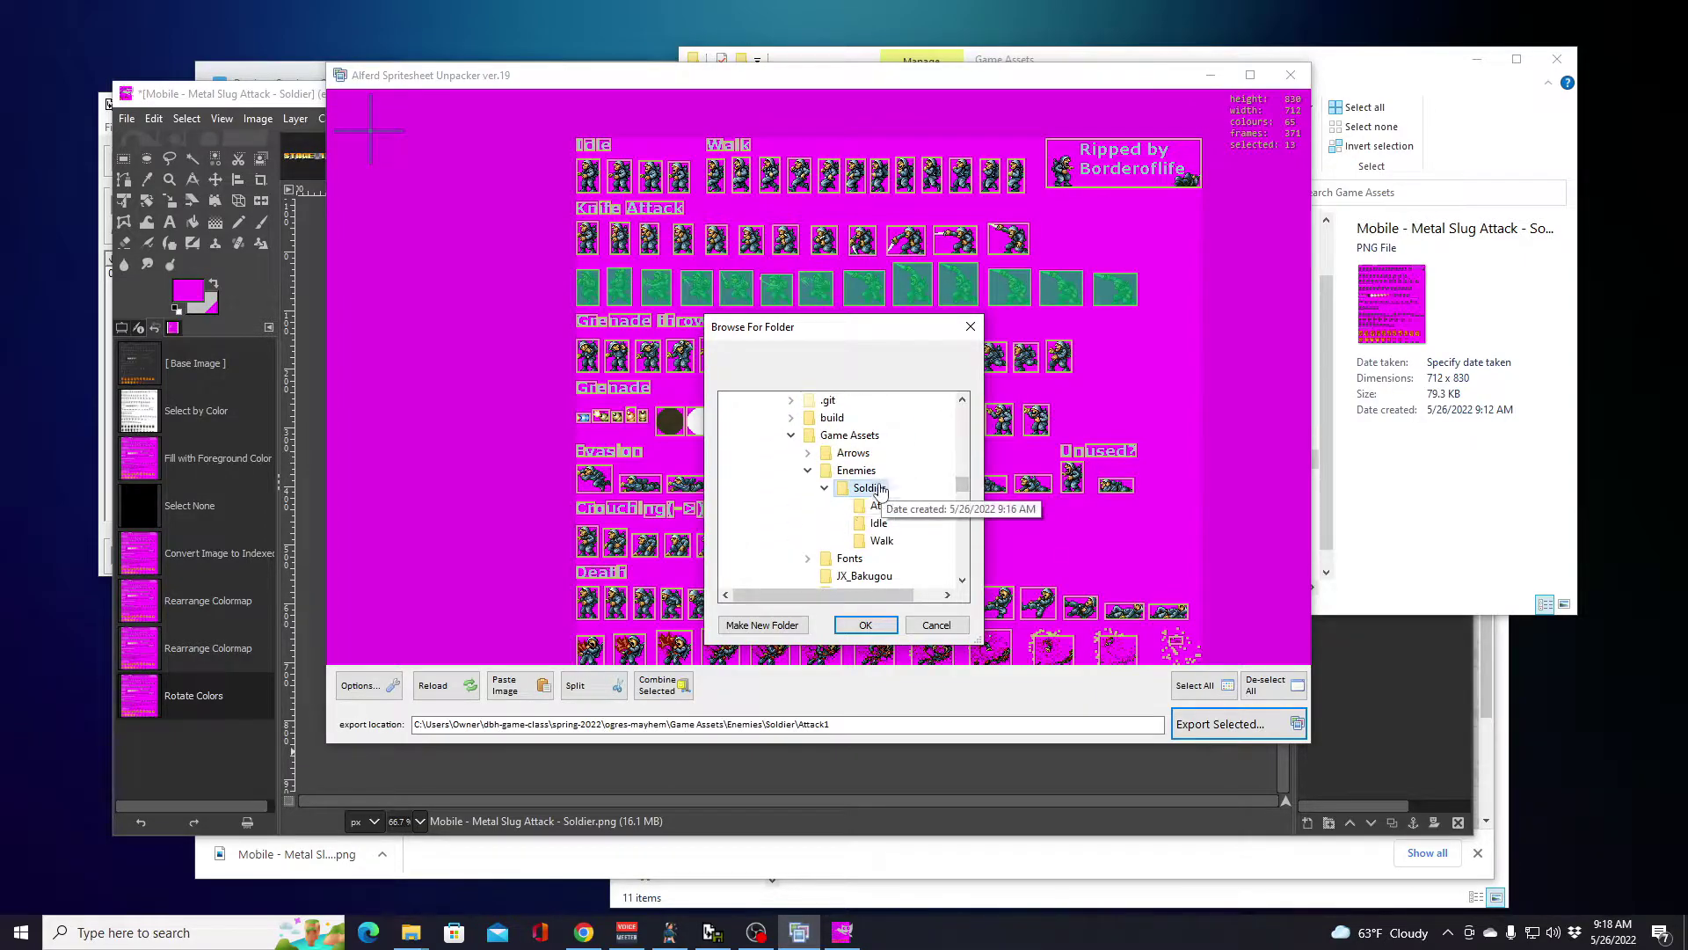
{"action": "left_click", "coordinate": [761, 624]}
{"action": "type", "text": "Attack"}
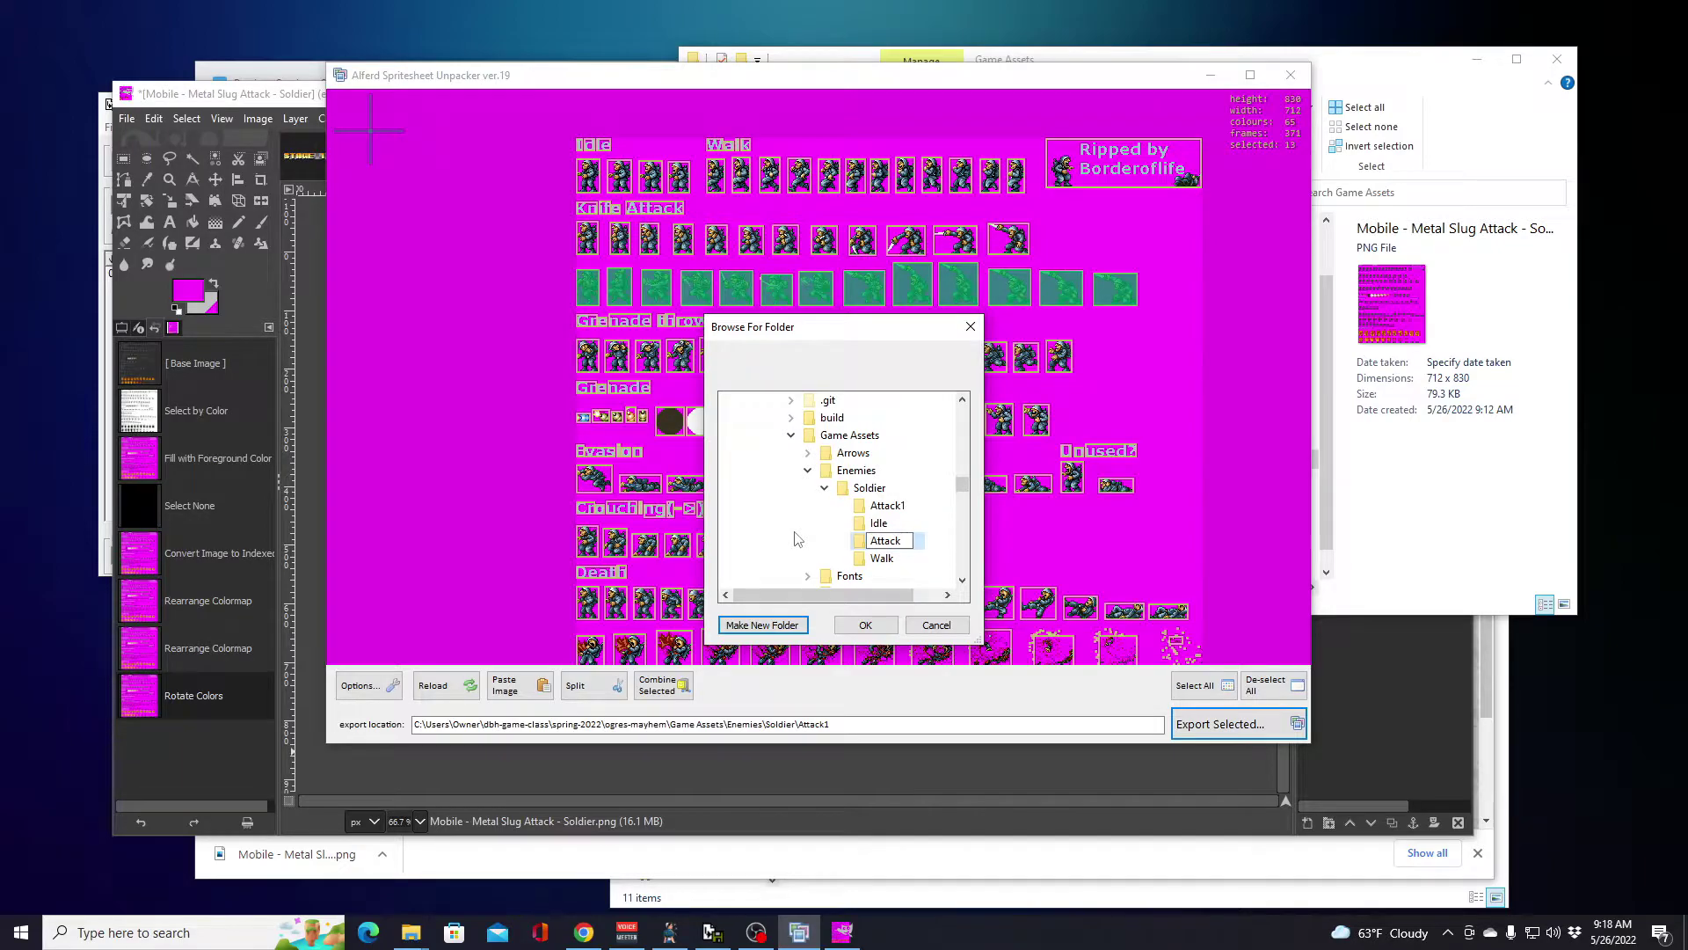
{"action": "key", "text": "Return"}
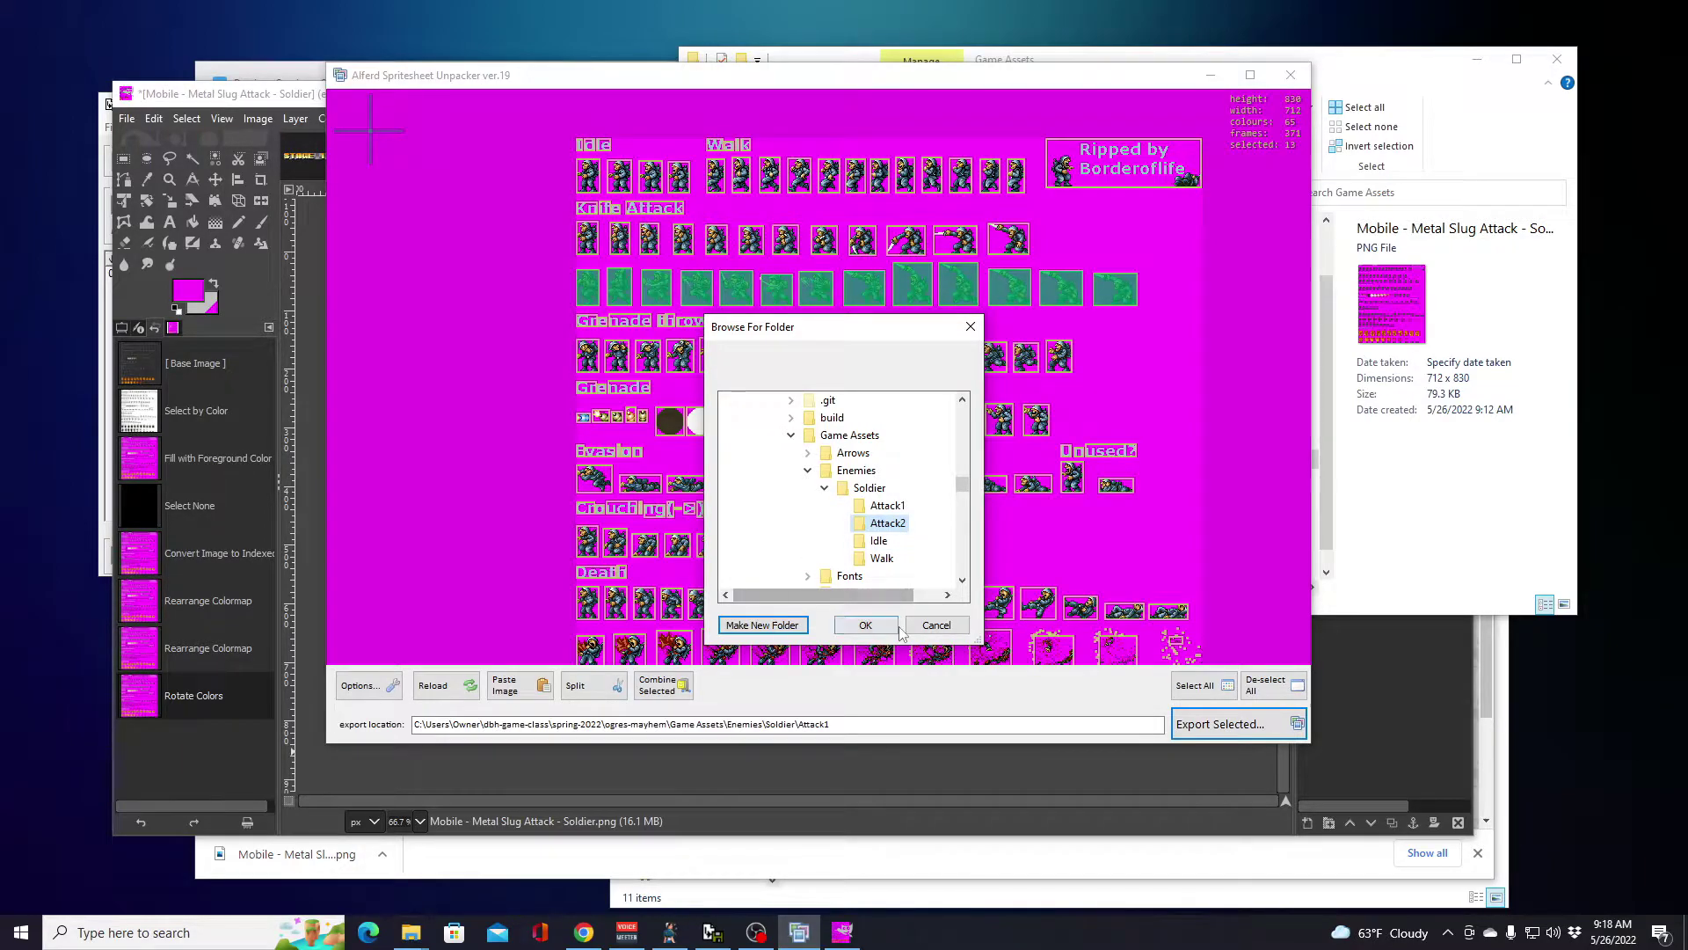
{"action": "left_click", "coordinate": [865, 624]}
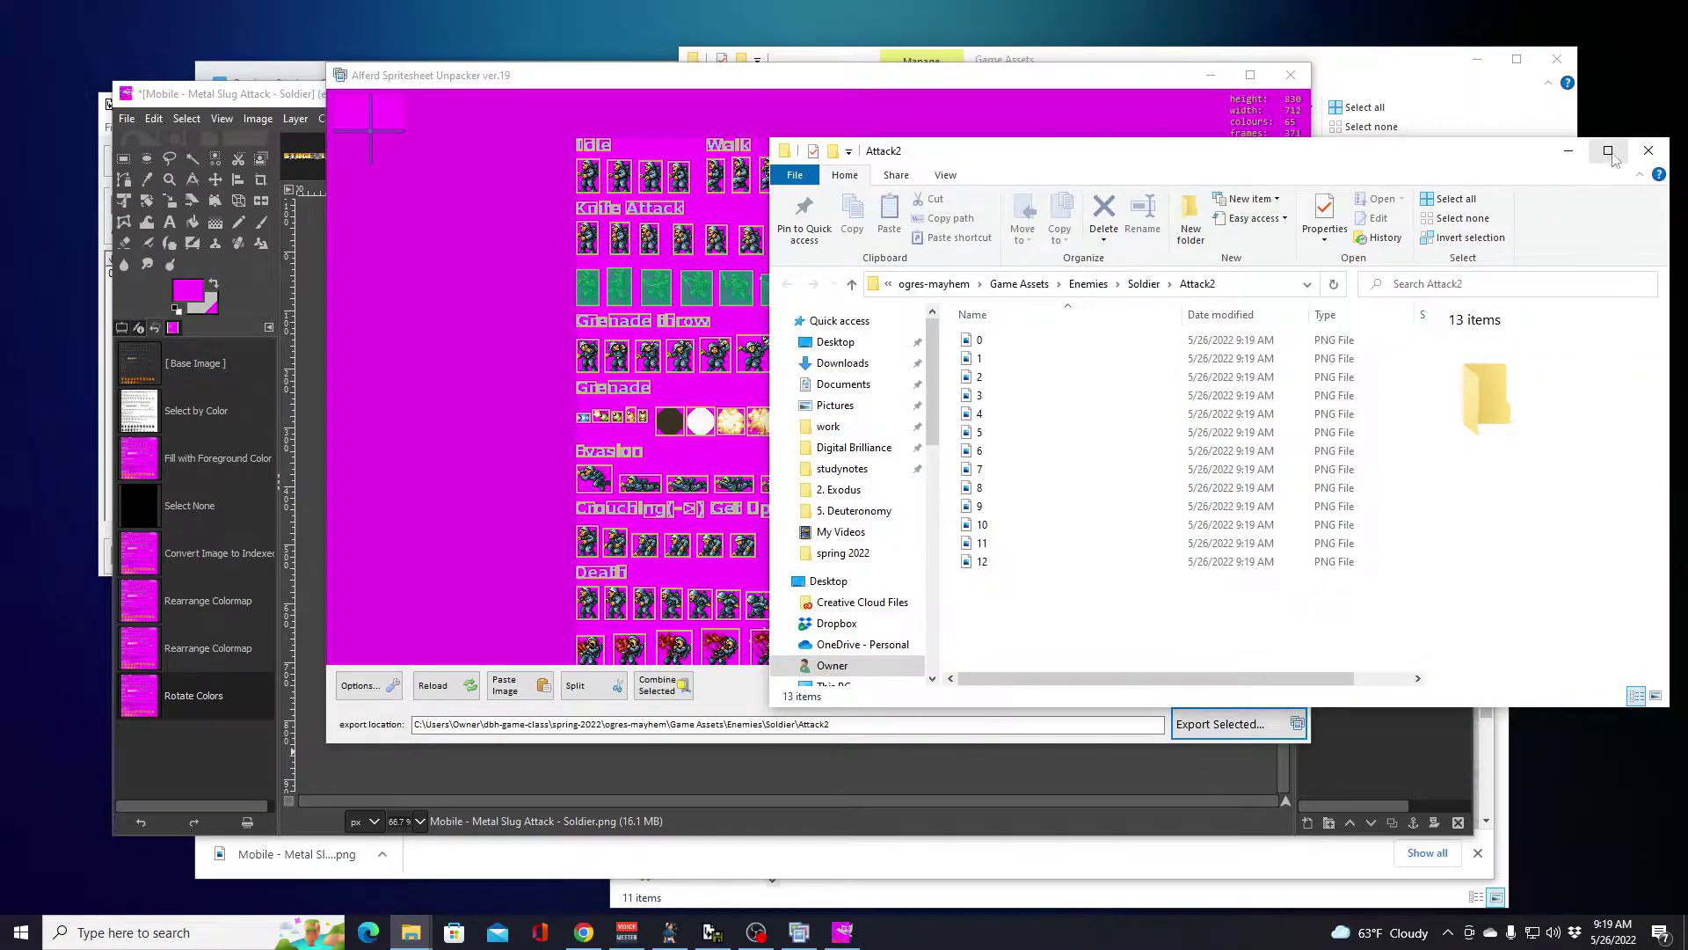
{"action": "left_click", "coordinate": [1640, 157]}
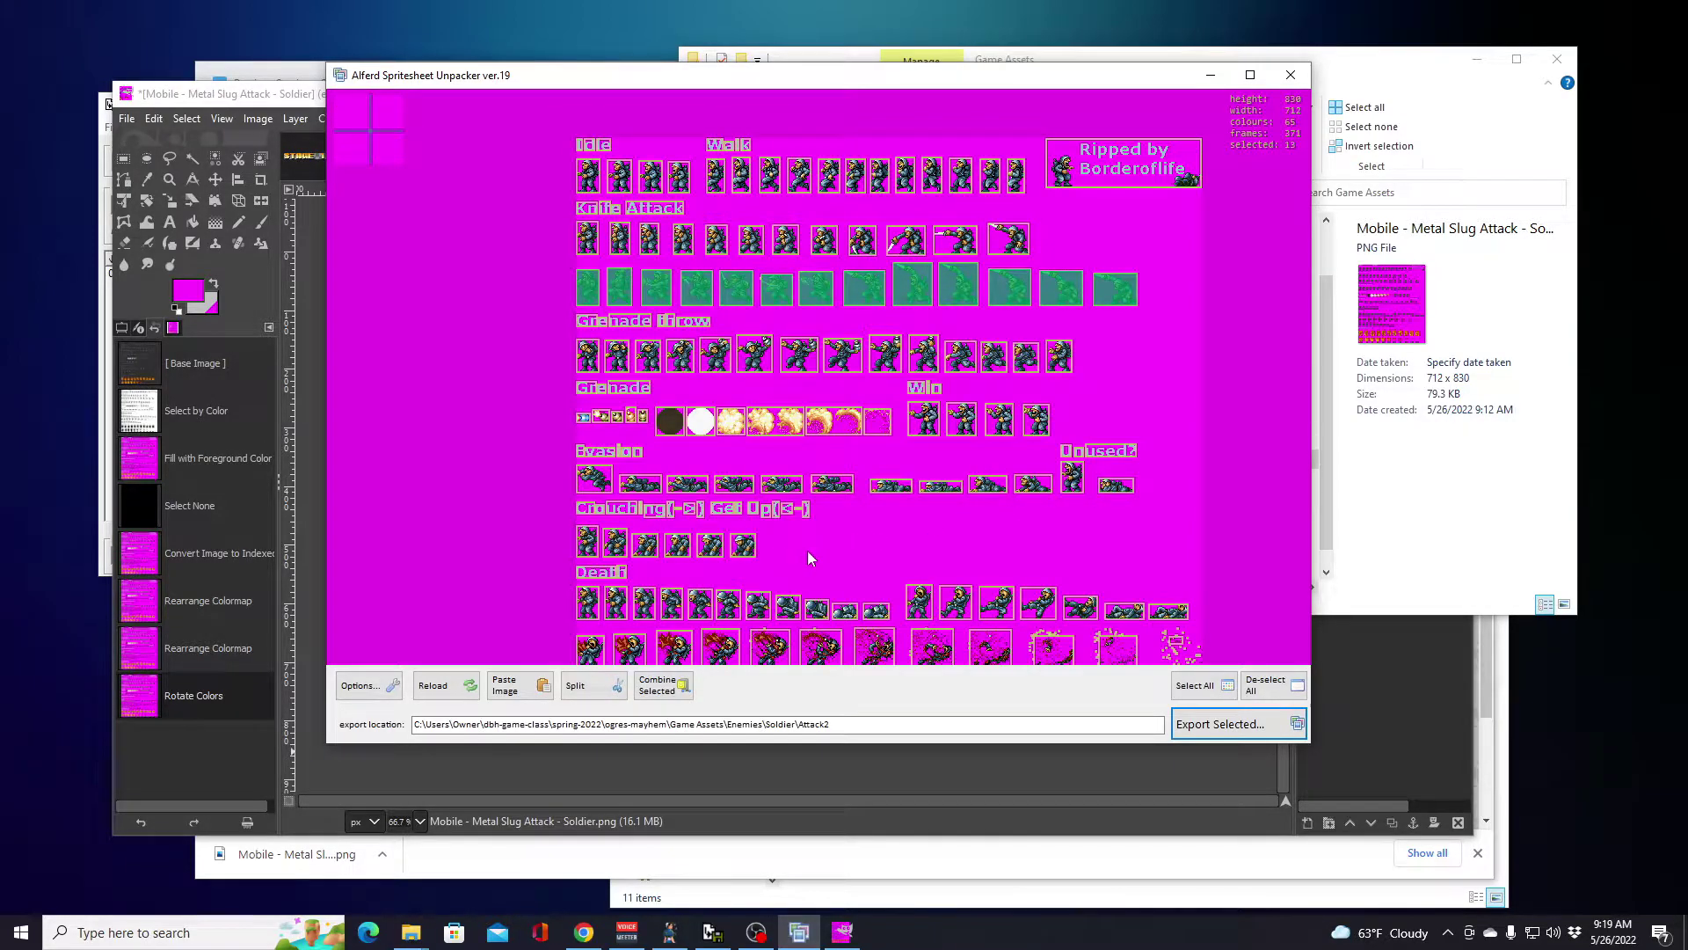
{"action": "left_click", "coordinate": [615, 547]}
{"action": "left_click", "coordinate": [595, 550]}
{"action": "left_click", "coordinate": [613, 549]}
{"action": "left_click", "coordinate": [712, 549]}
{"action": "left_click", "coordinate": [744, 546]}
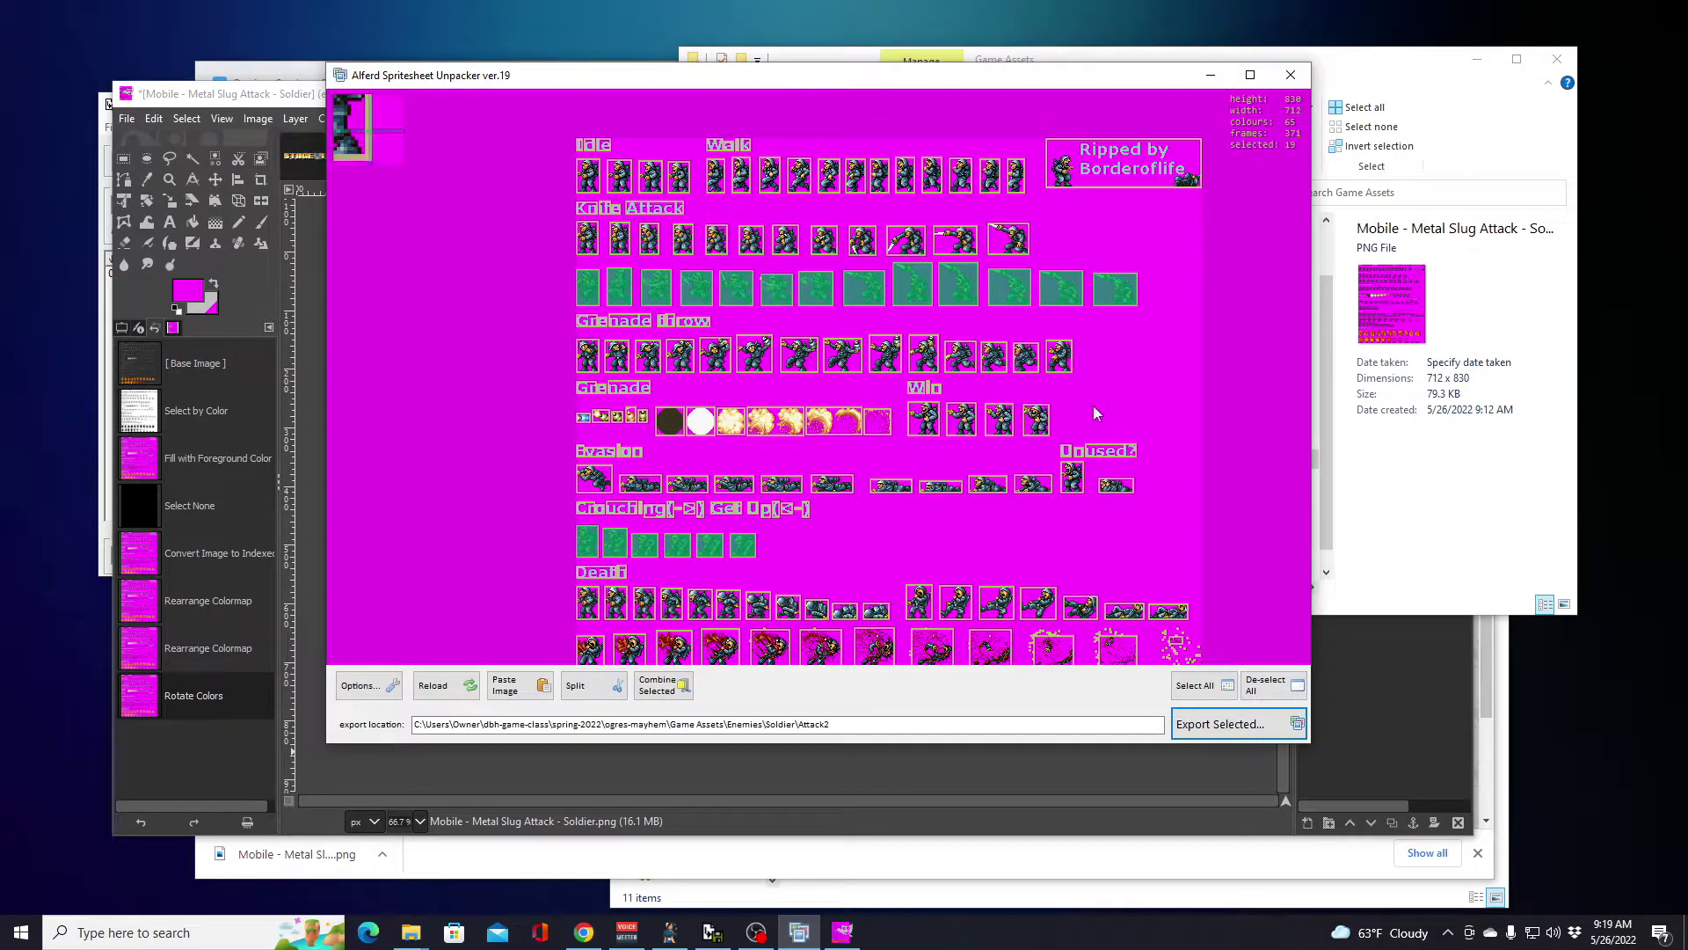
Step: Clear the selection and select the six Crouching/Get Up frames in reverse order, from last to first
{"action": "left_click", "coordinate": [1267, 685]}
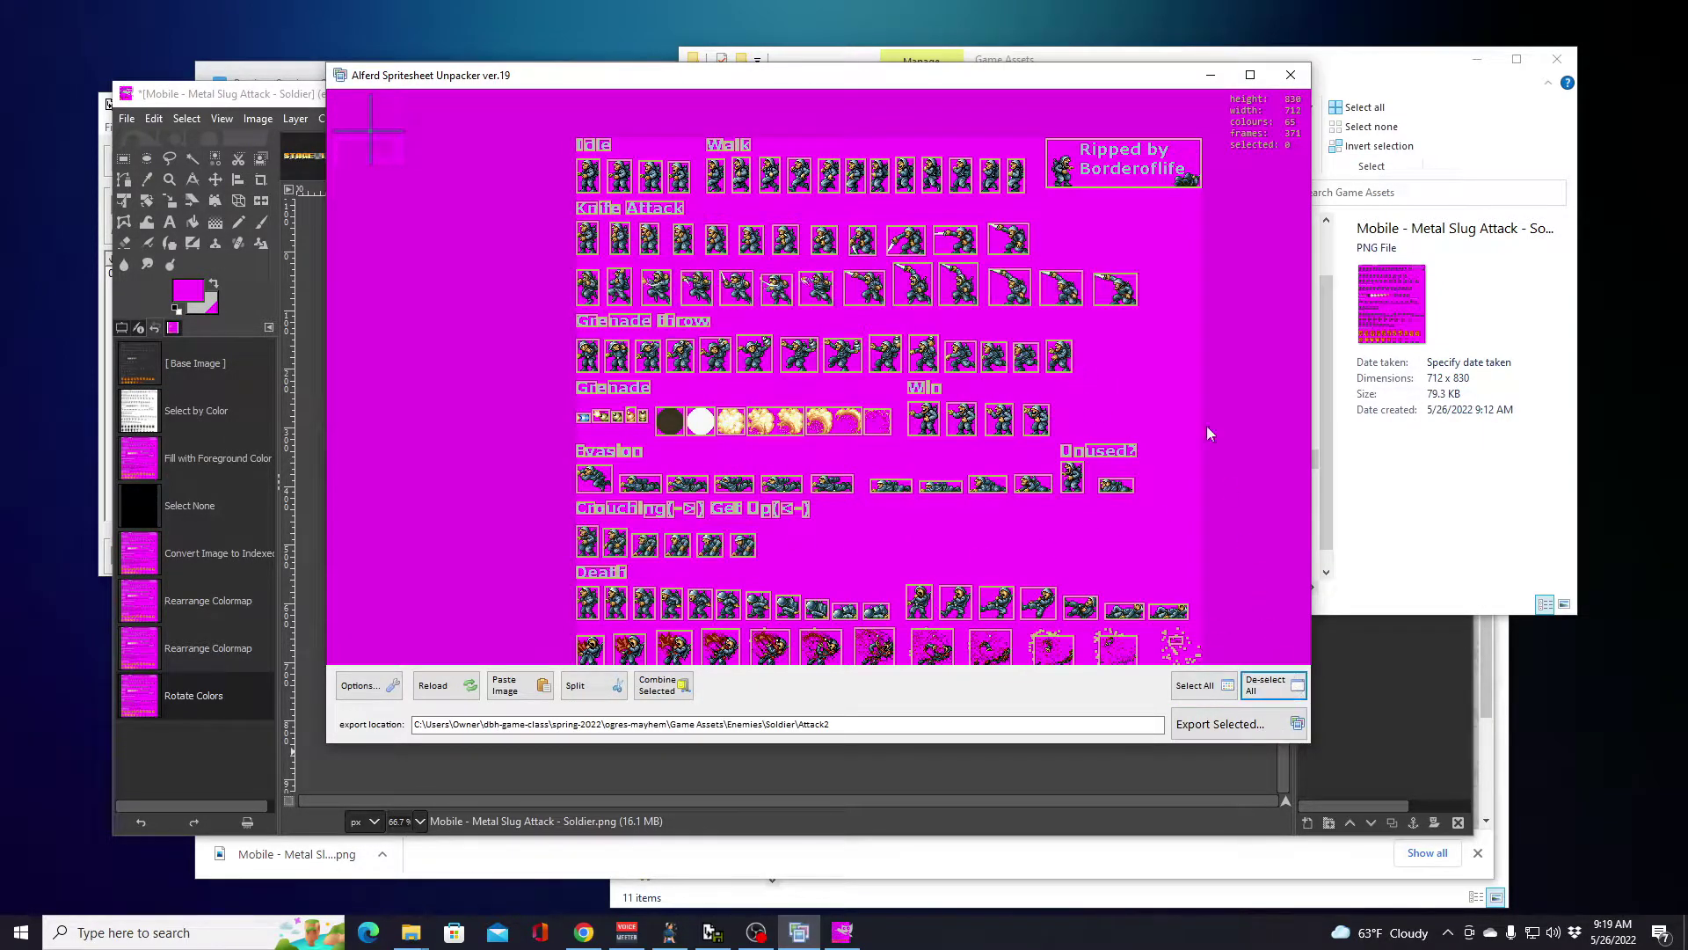
{"action": "left_click", "coordinate": [743, 550]}
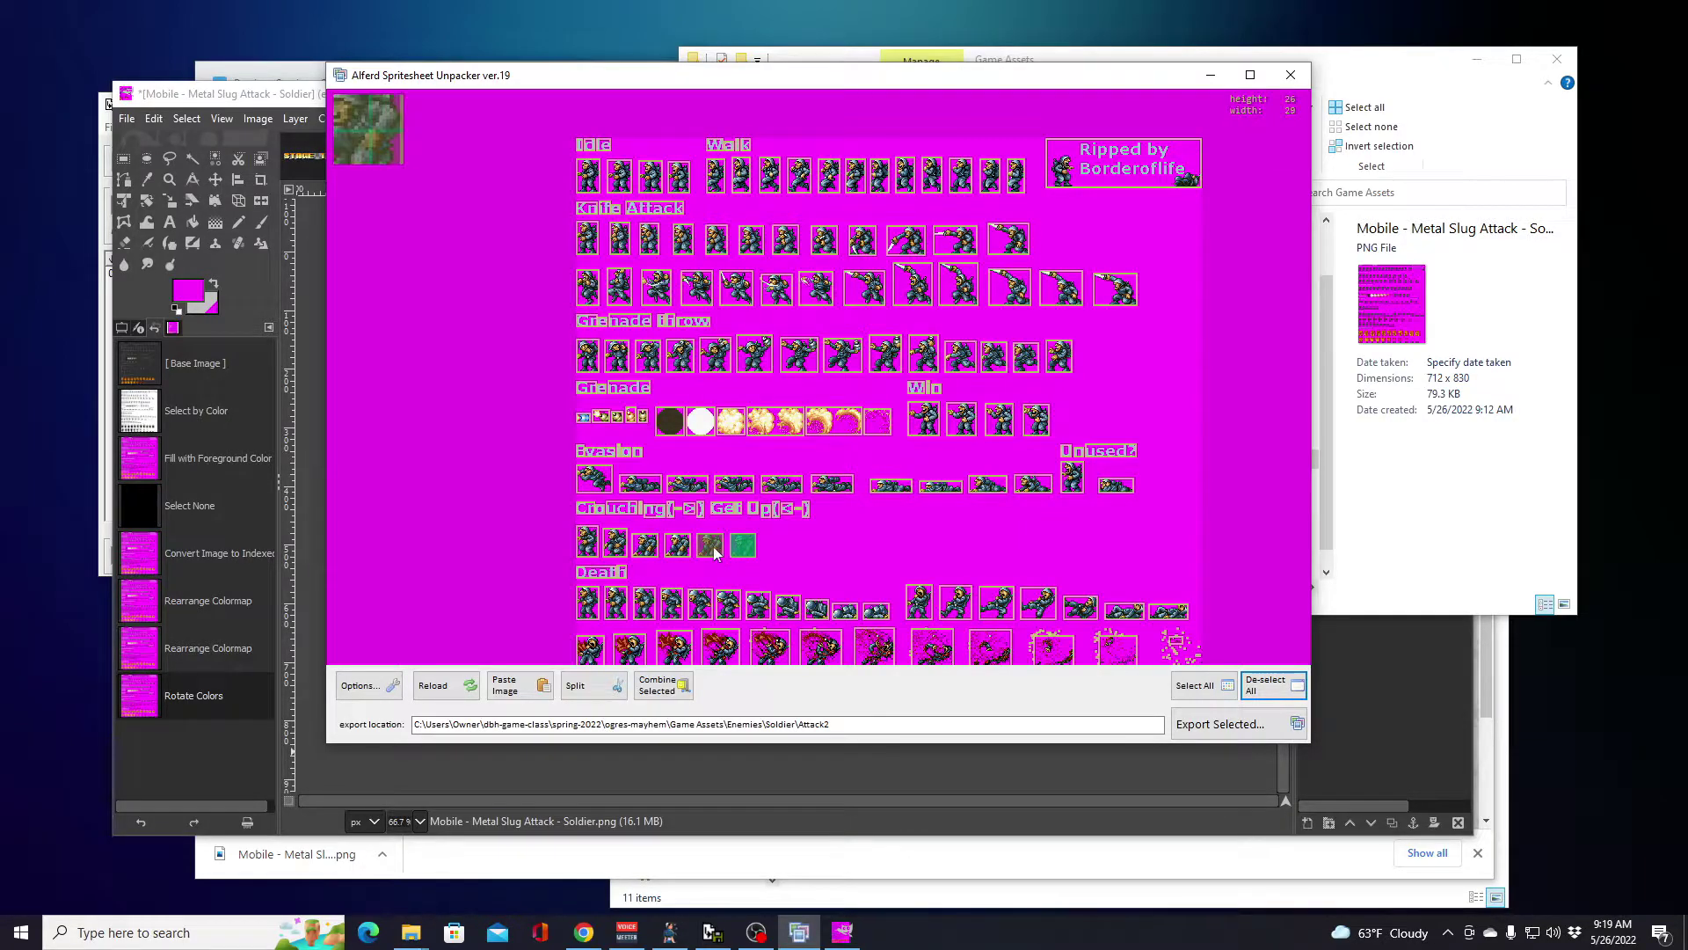
{"action": "left_click", "coordinate": [647, 545]}
{"action": "left_click", "coordinate": [614, 542]}
{"action": "left_click", "coordinate": [587, 543]}
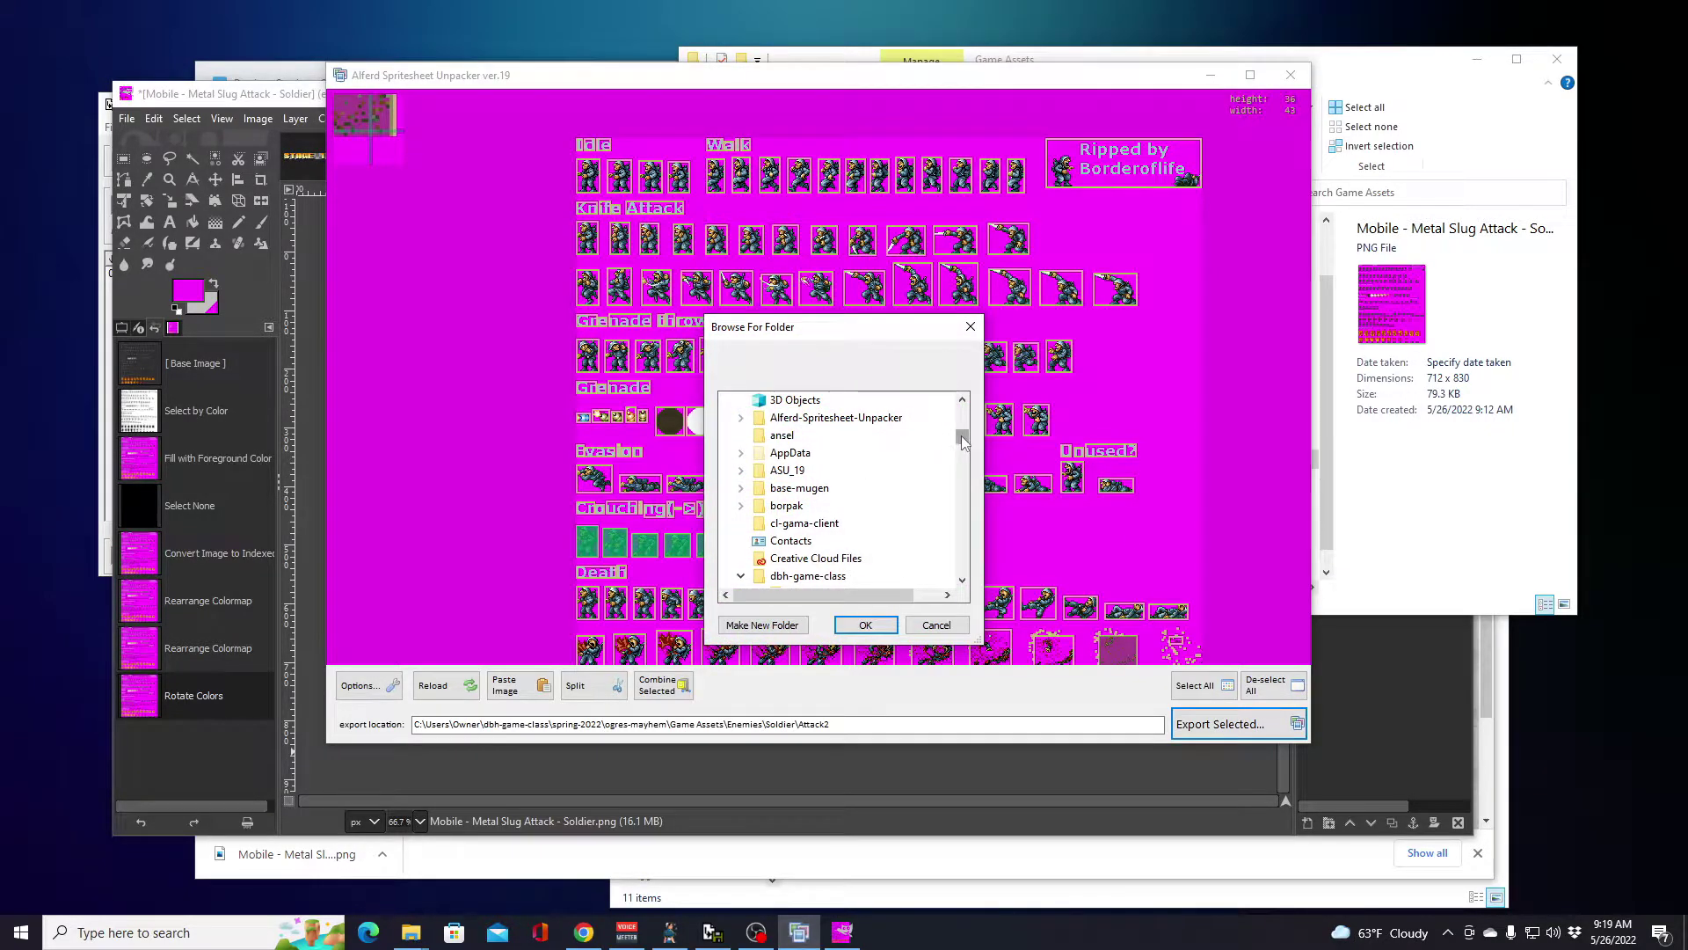
Step: Export the selected Get Up frames into a new Rise folder inside Soldier, previewing file 0 before closing the folder window
{"action": "left_click", "coordinate": [869, 506]}
{"action": "left_click", "coordinate": [795, 625]}
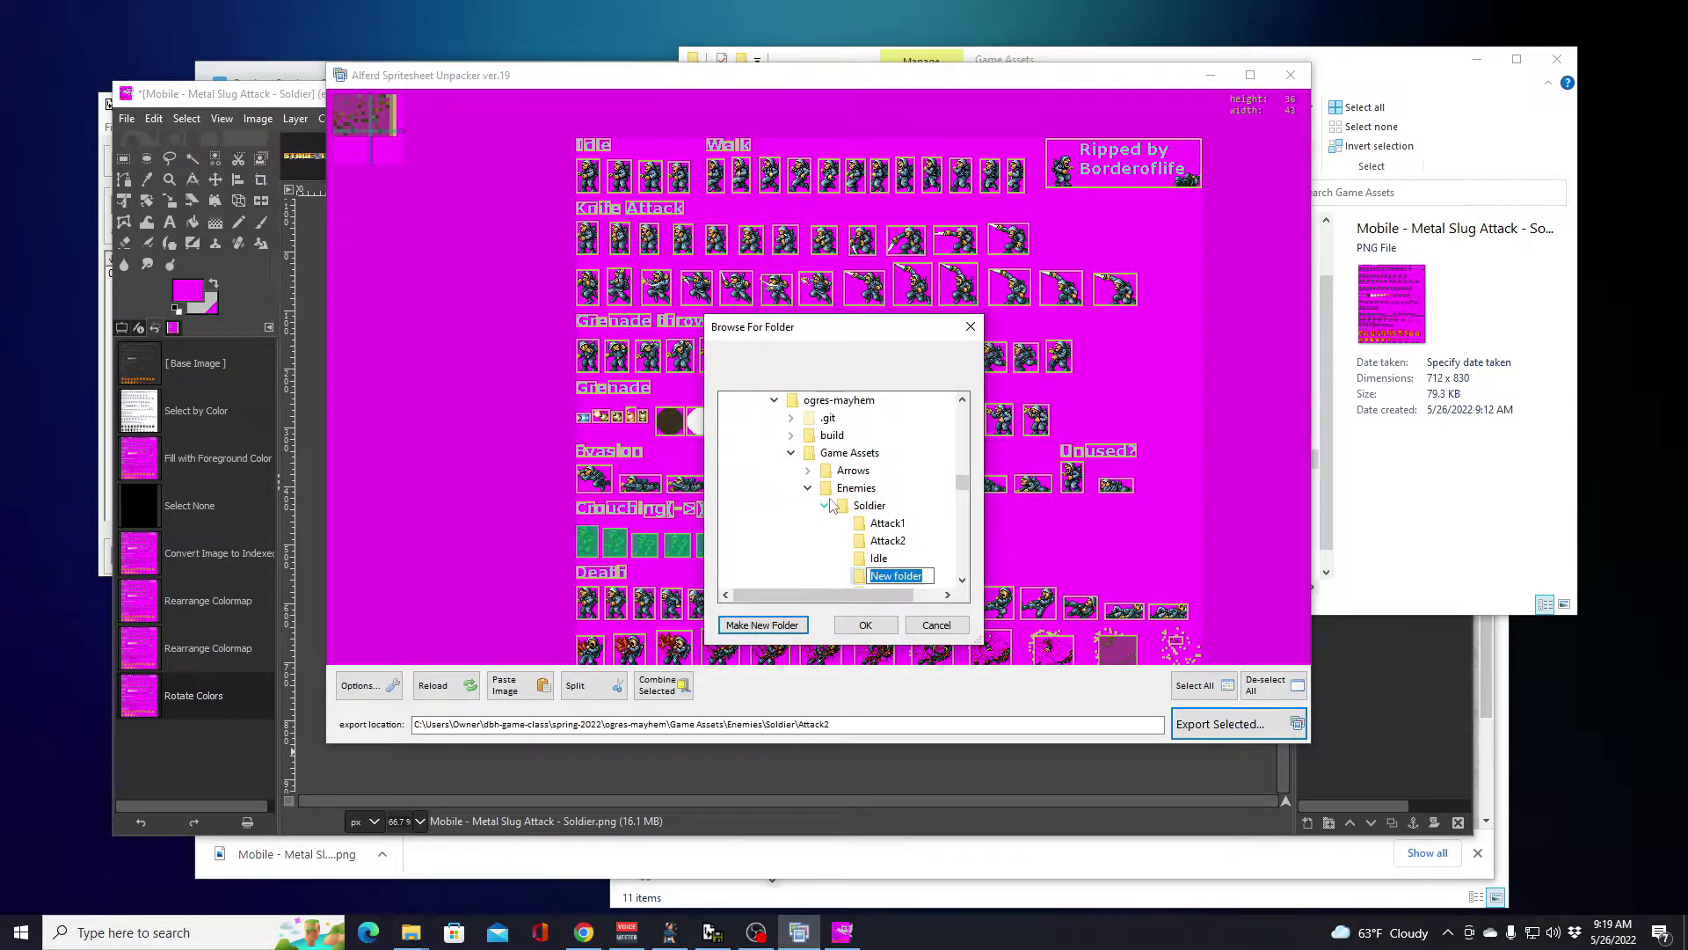
{"action": "type", "text": "Rise"}
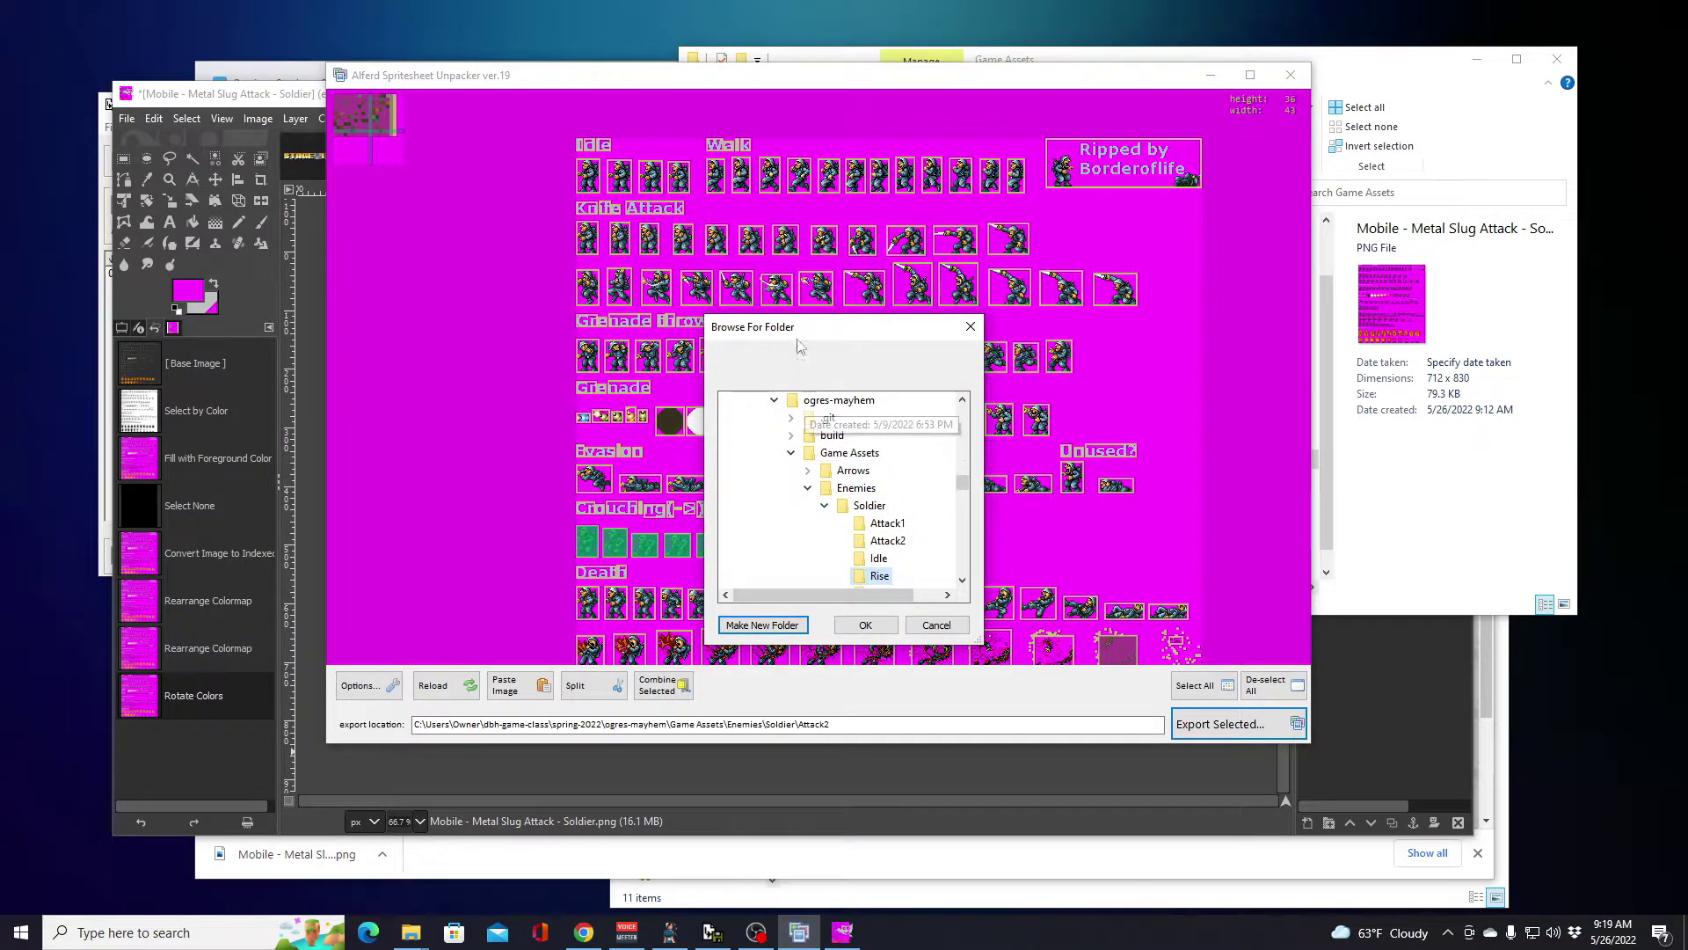
{"action": "left_click", "coordinate": [866, 624]}
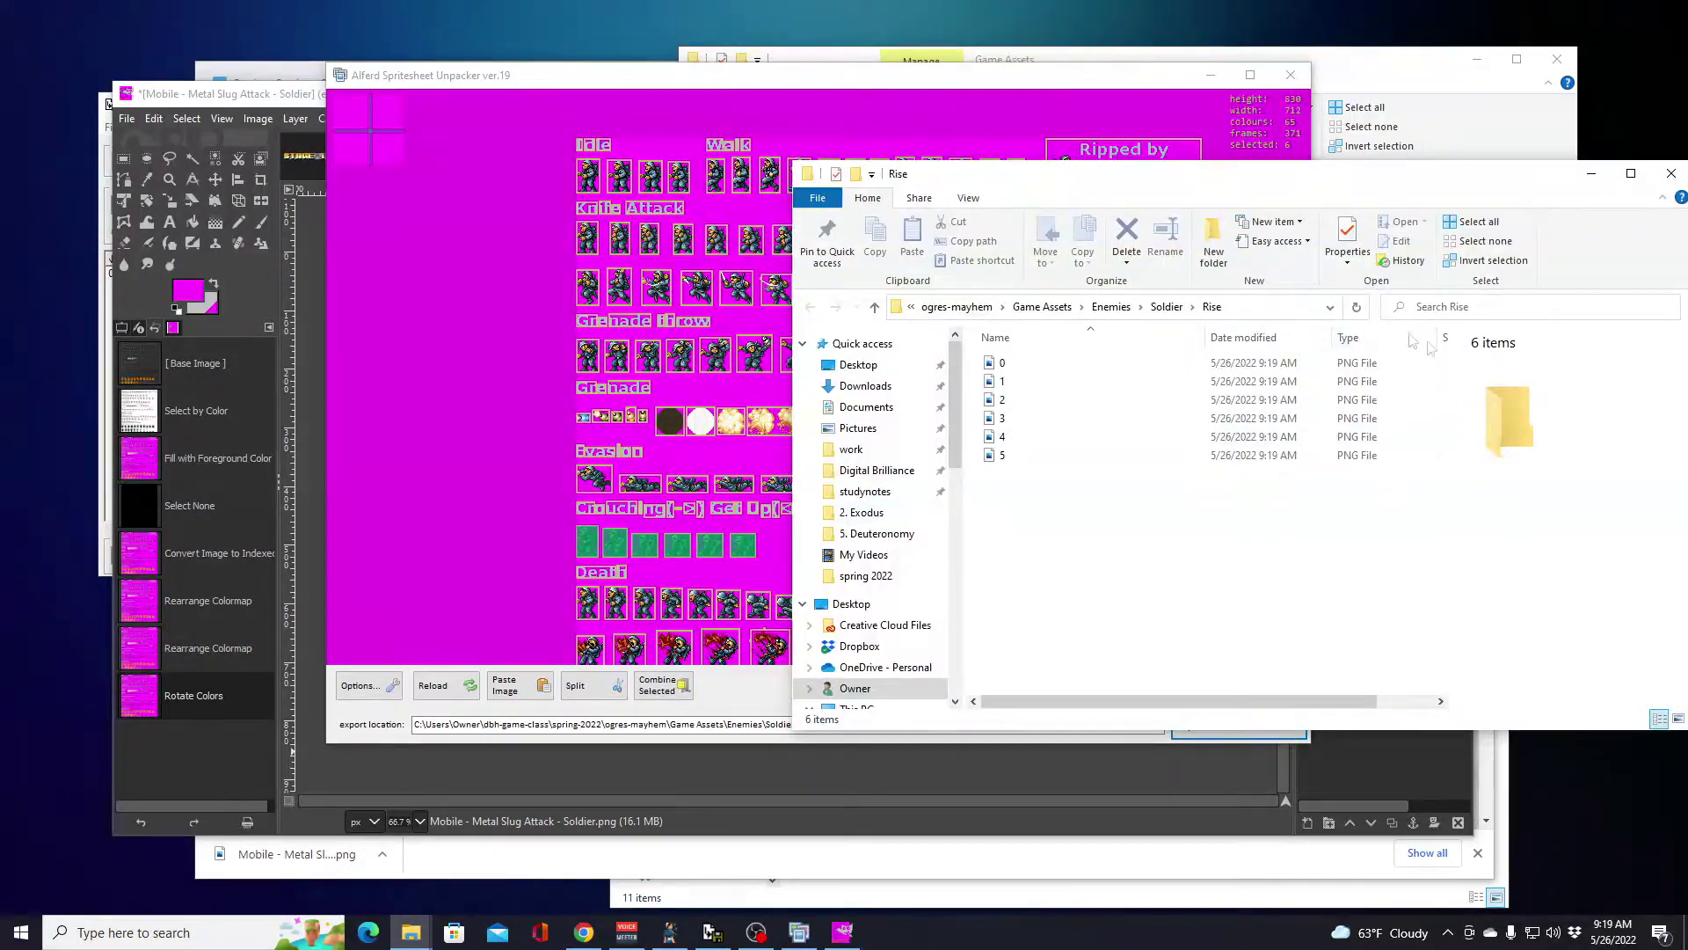
{"action": "left_click", "coordinate": [1007, 366]}
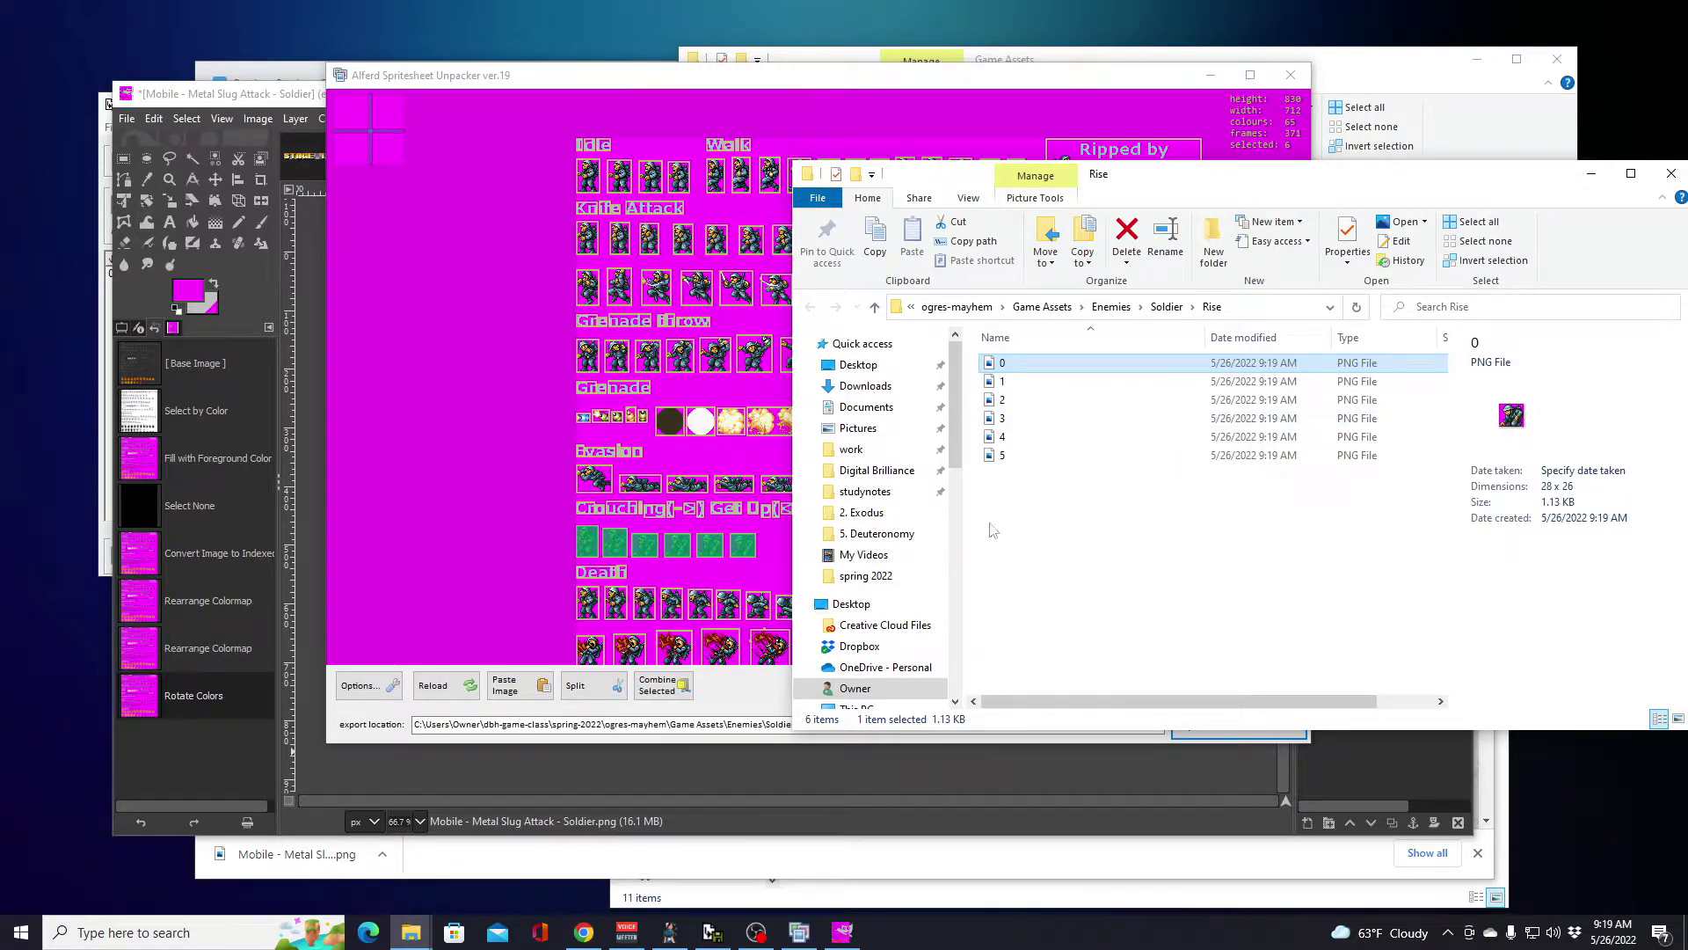
{"action": "left_click", "coordinate": [1681, 175]}
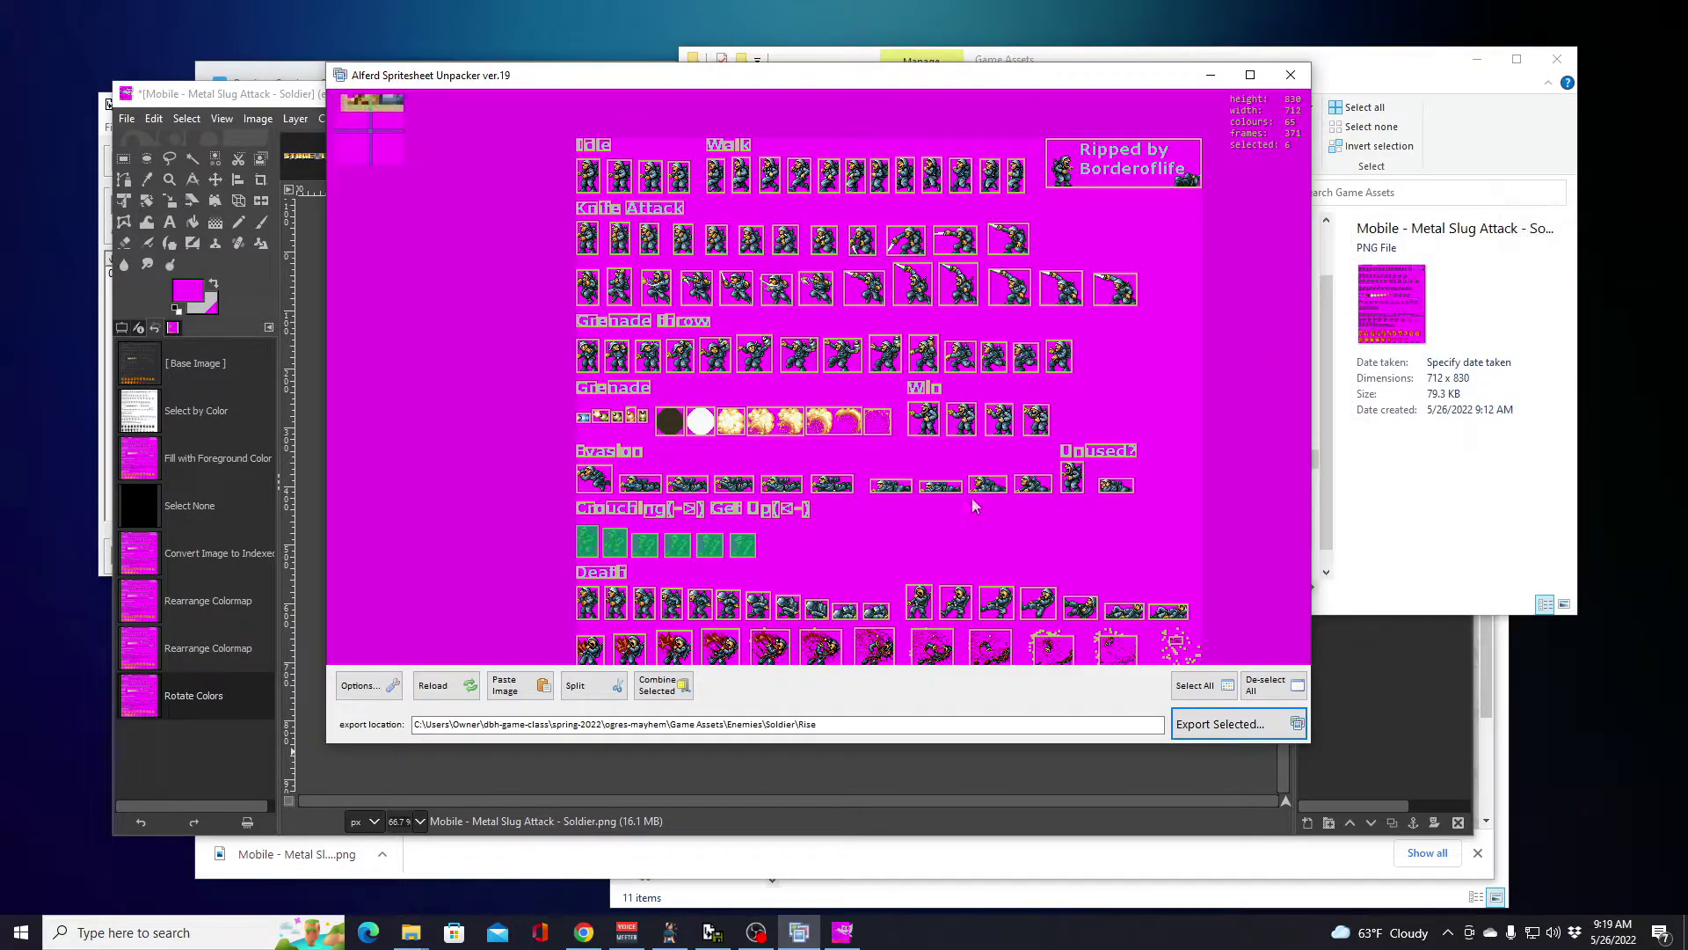
Step: Clear the selection and select the eleven frames of the first Death sequence in order
{"action": "left_click", "coordinate": [1274, 691]}
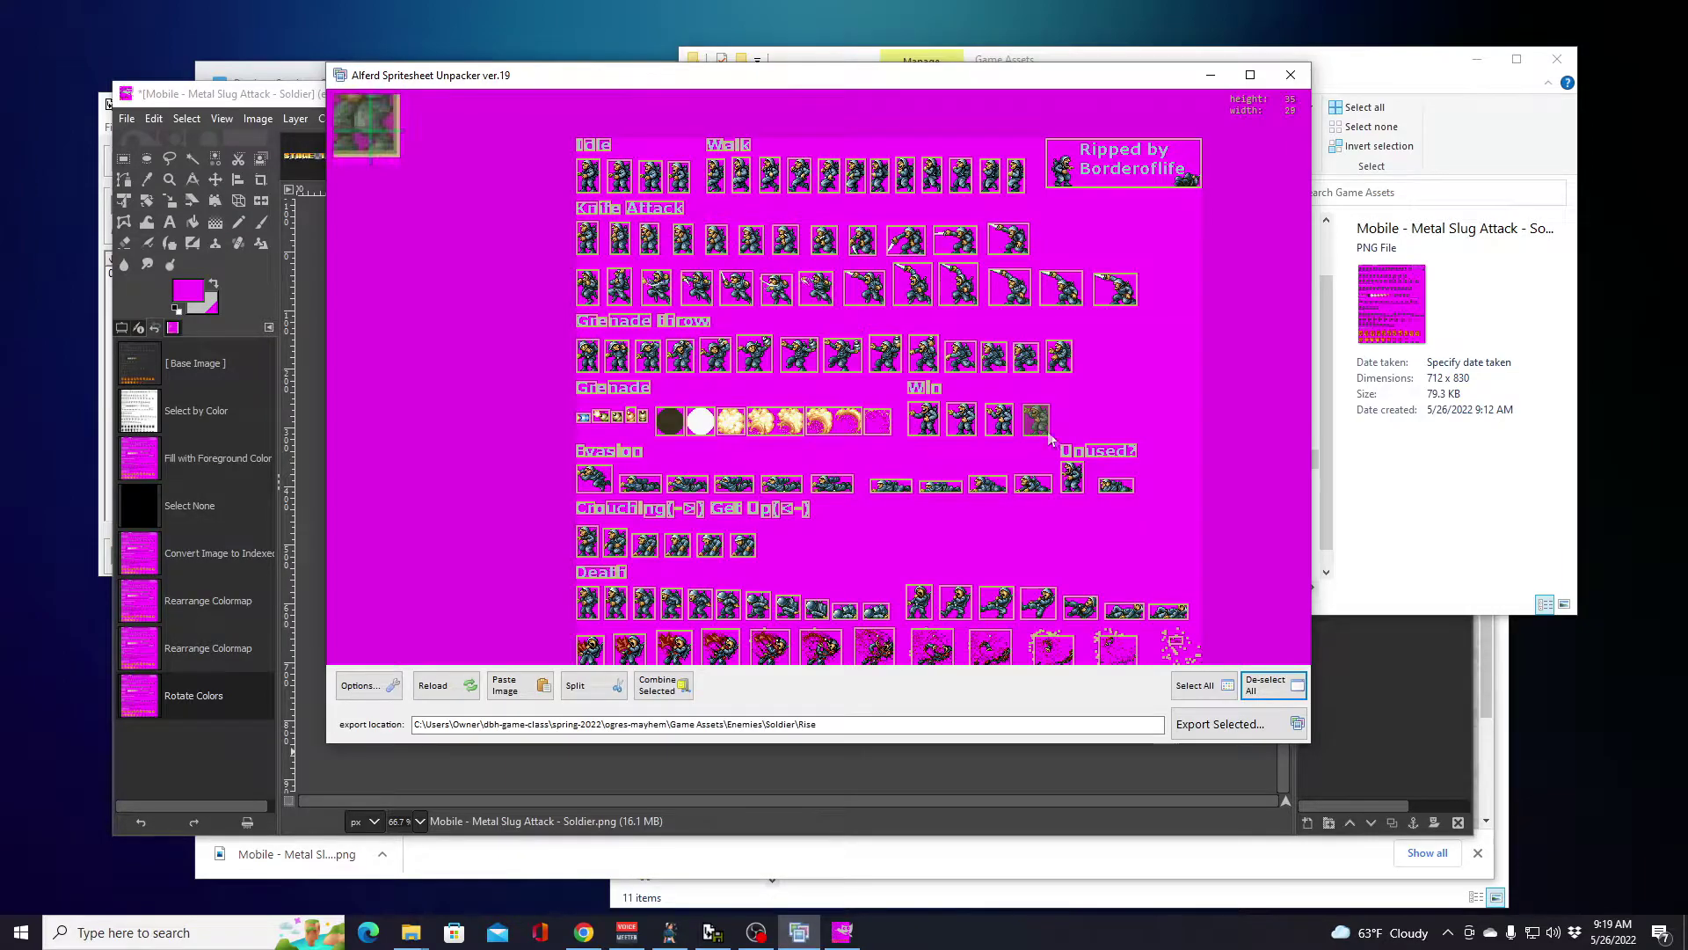
{"action": "scroll", "coordinate": [1233, 262], "scroll_direction": "down", "scroll_amount": 3}
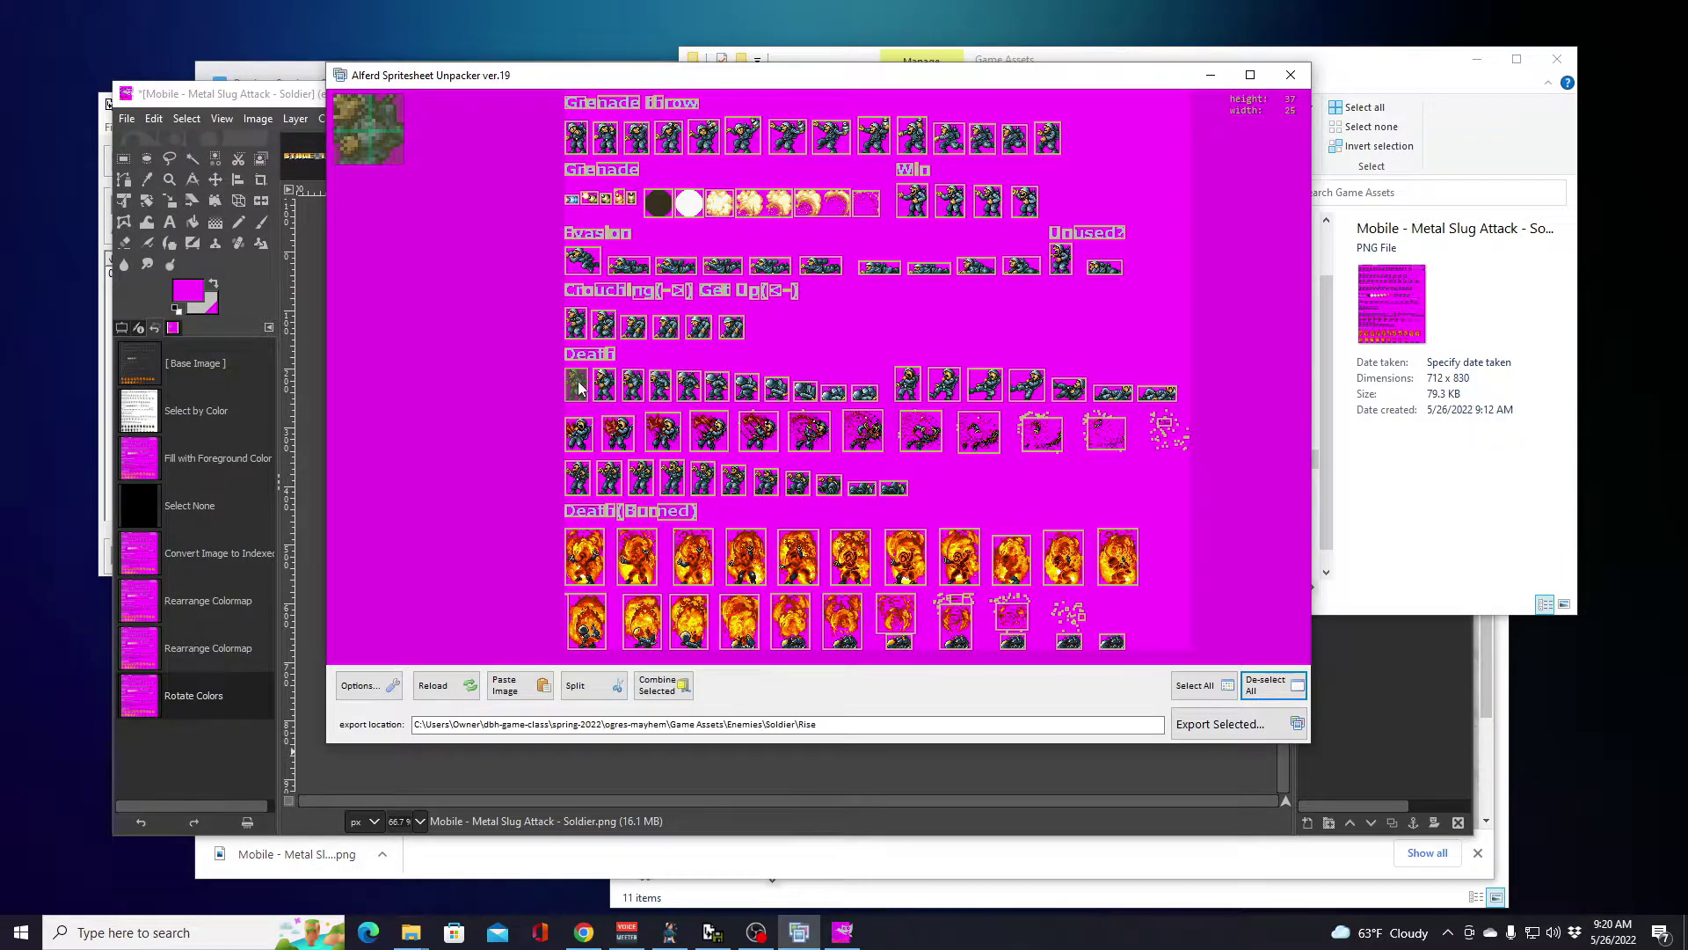
{"action": "left_click_drag", "start_coordinate": [607, 390], "coordinate": [867, 395]}
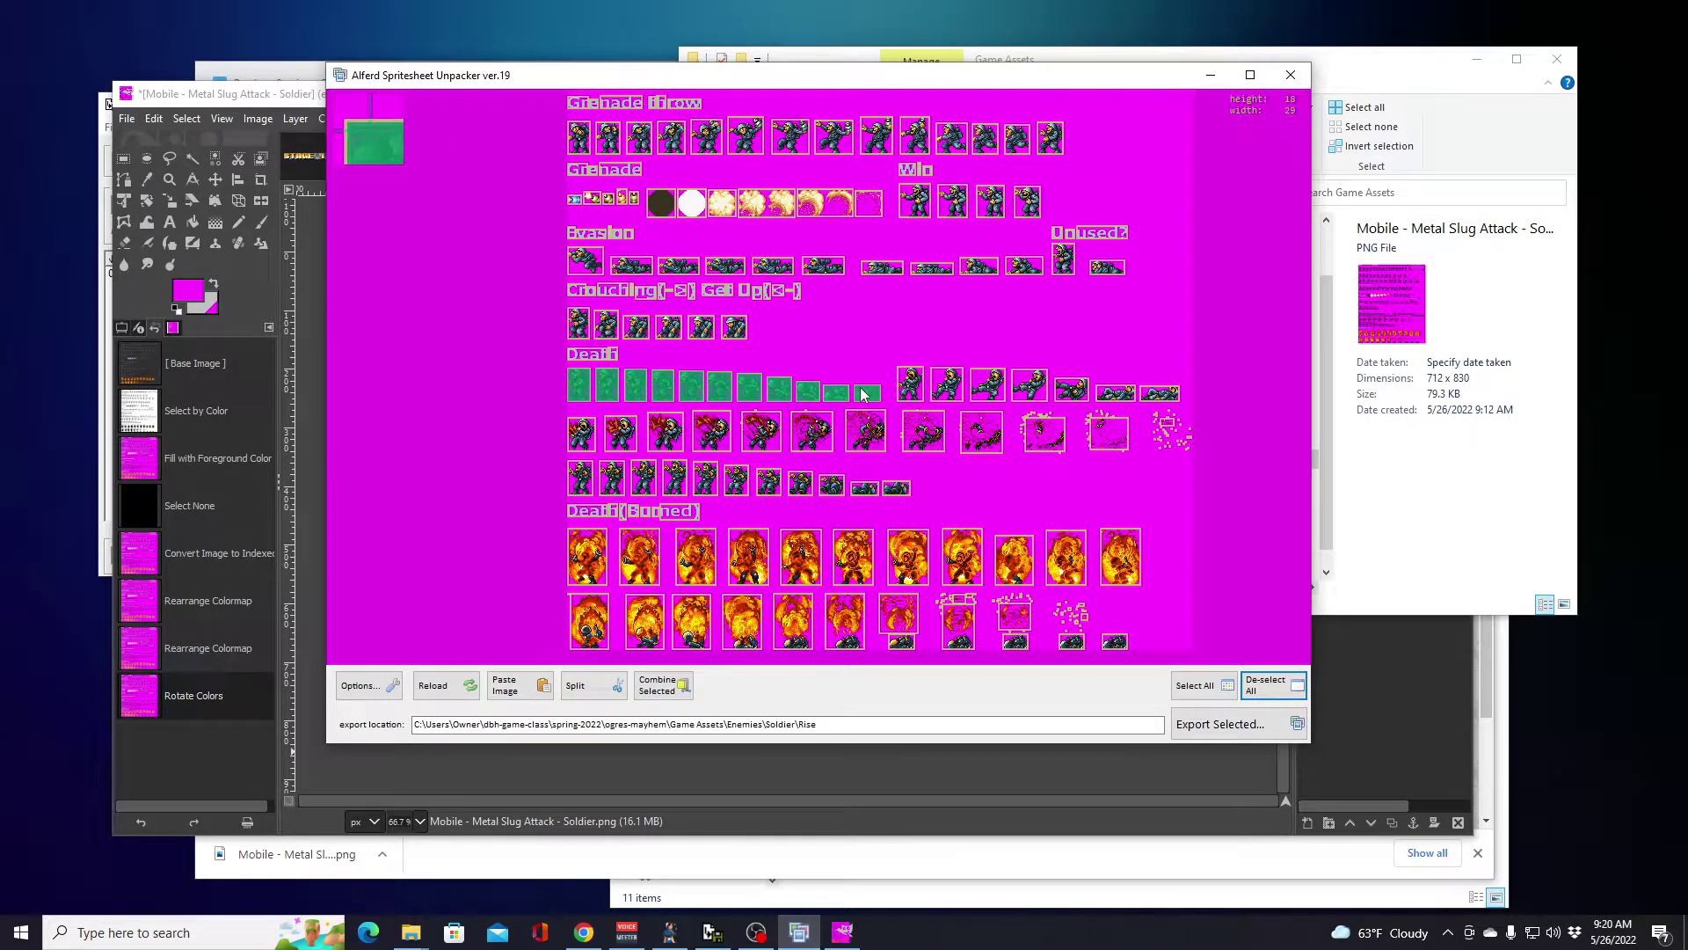
Step: Export the selected Death frames into a new Fall1 folder inside Soldier and close the opened folder window
{"action": "left_click", "coordinate": [1249, 725]}
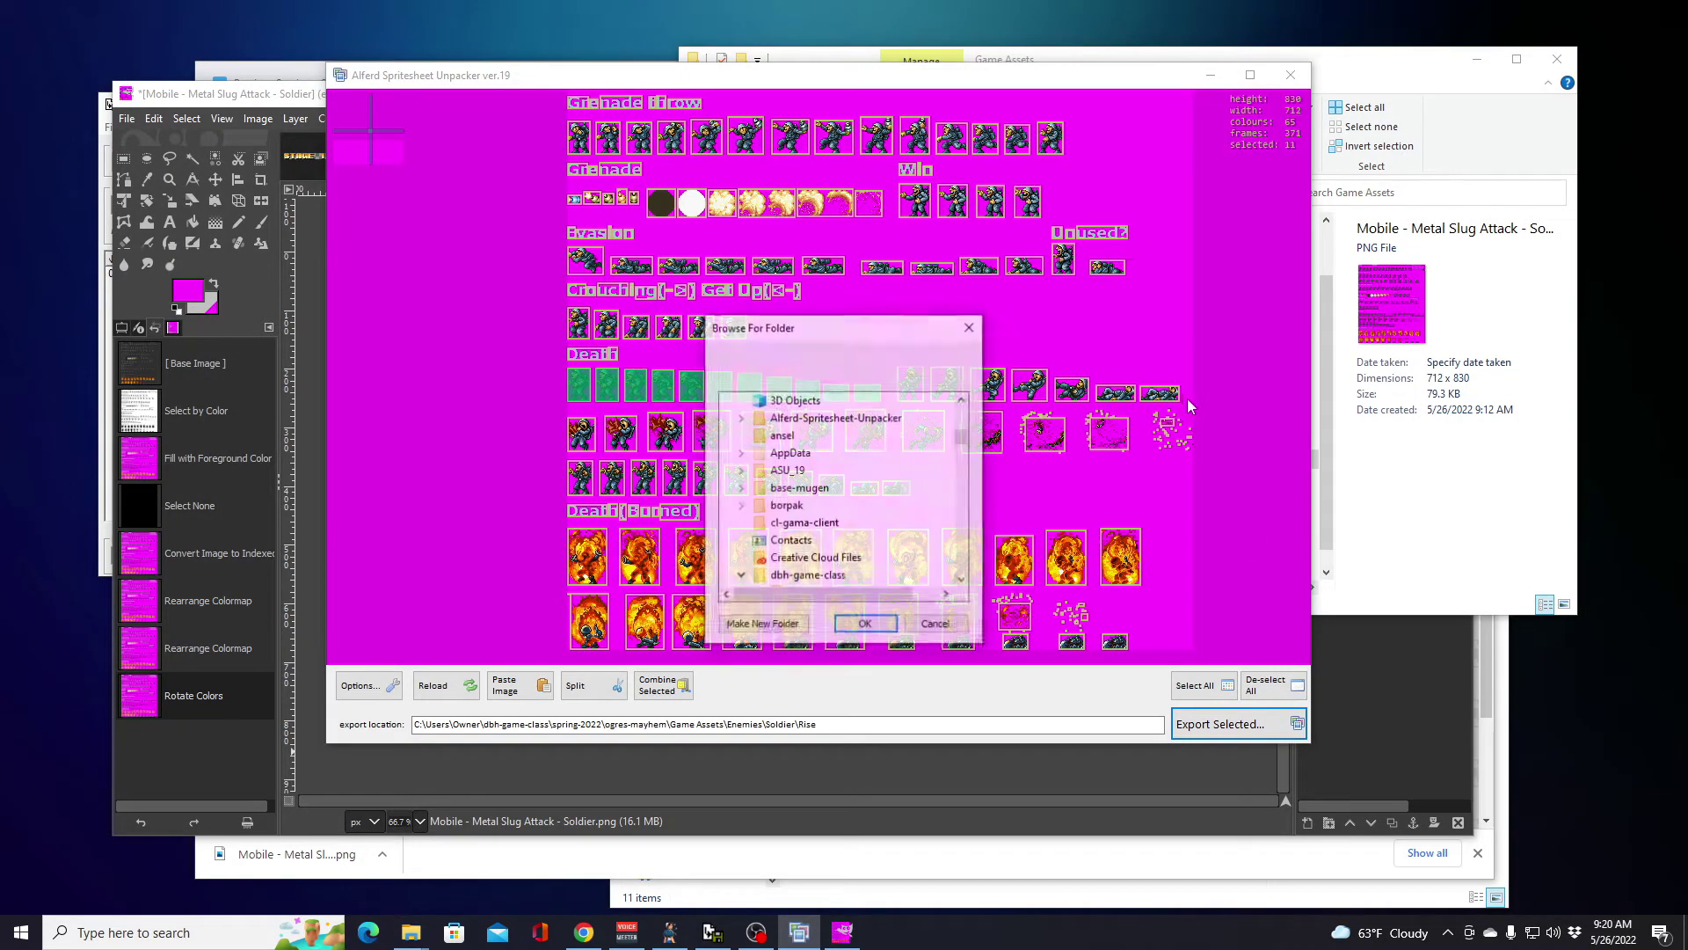
{"action": "left_click_drag", "start_coordinate": [963, 440], "coordinate": [977, 497]}
{"action": "left_click", "coordinate": [873, 472]}
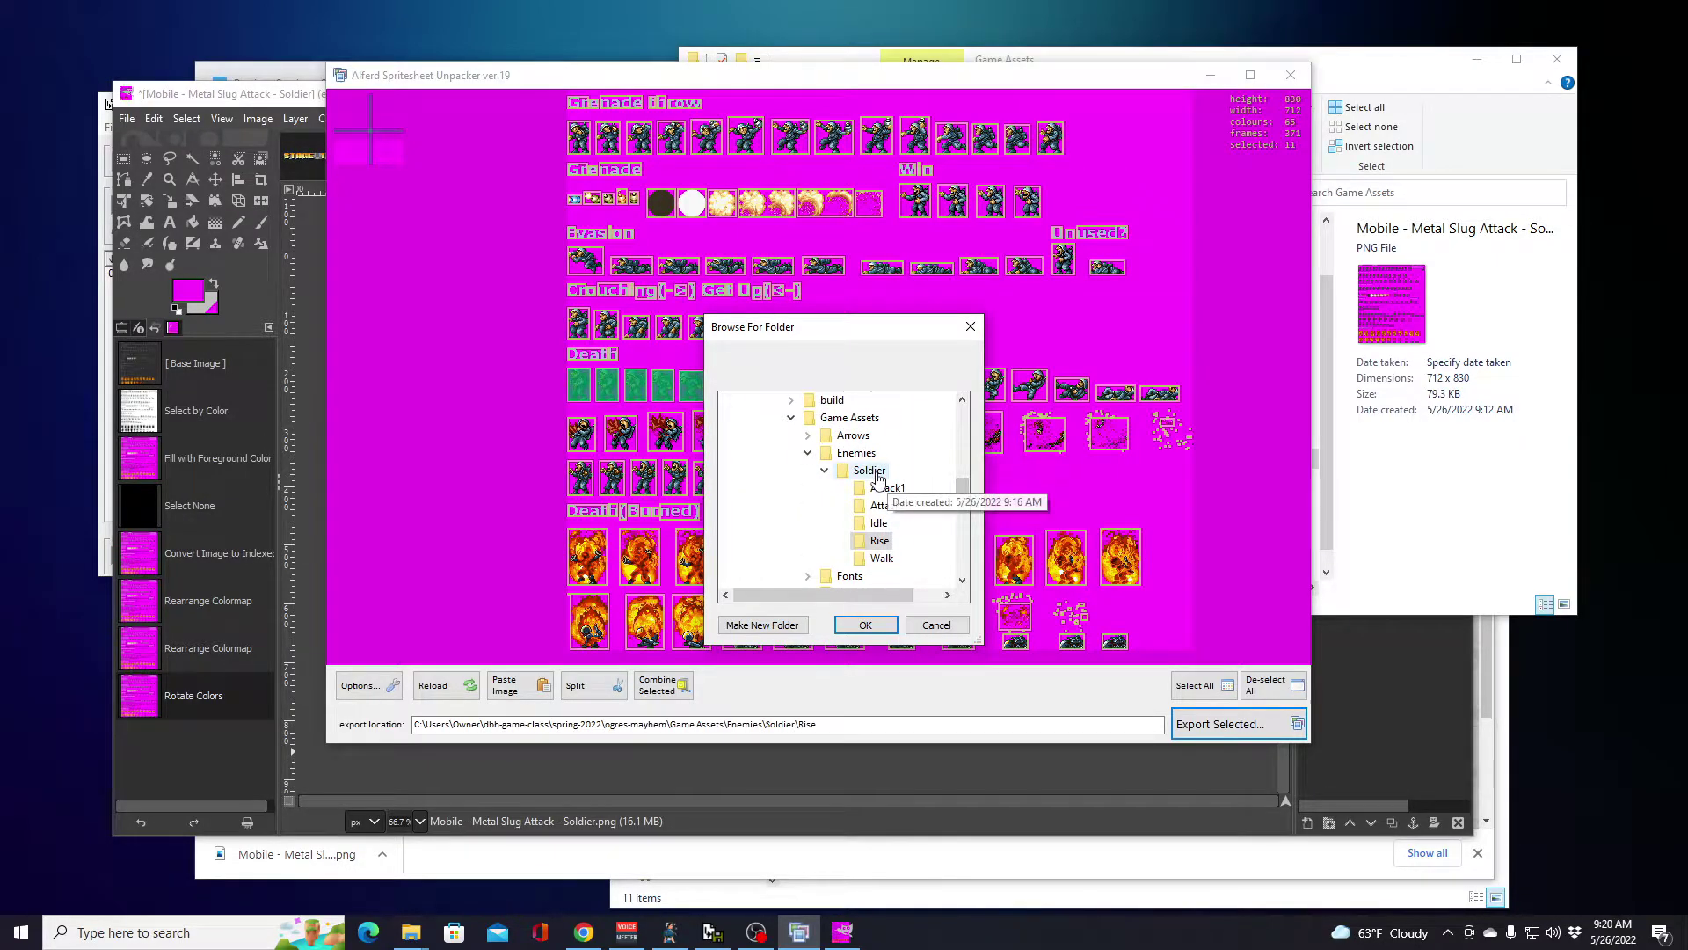
{"action": "left_click", "coordinate": [777, 625]}
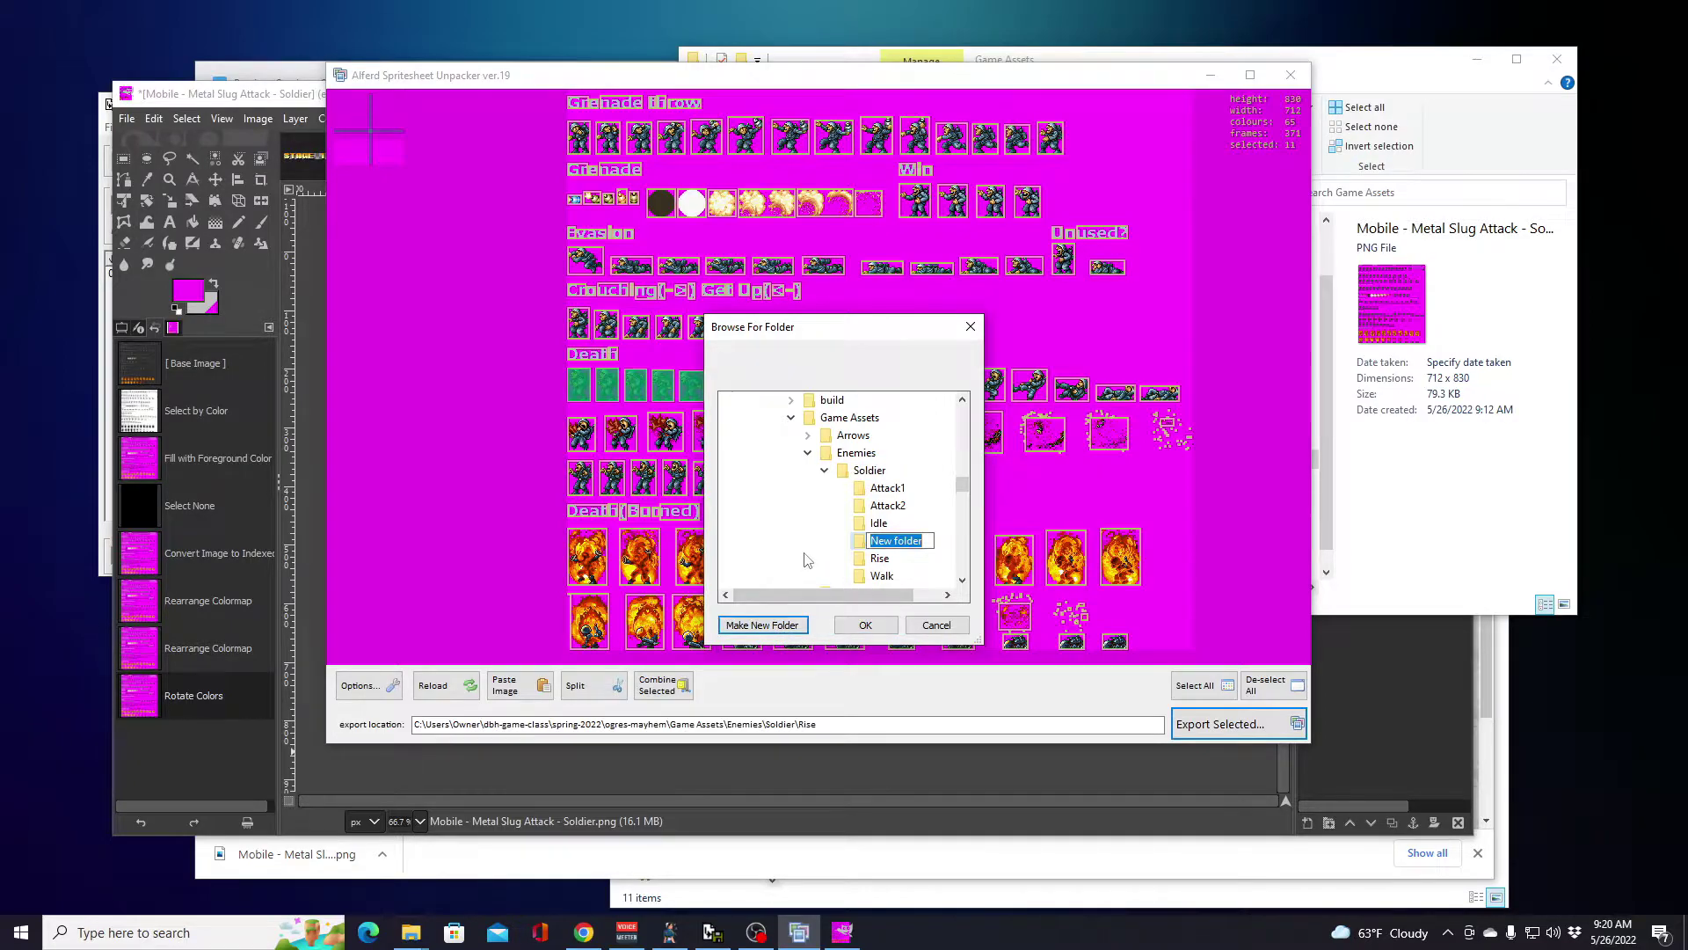
{"action": "type", "text": "Fall1"}
{"action": "key", "text": "Return"}
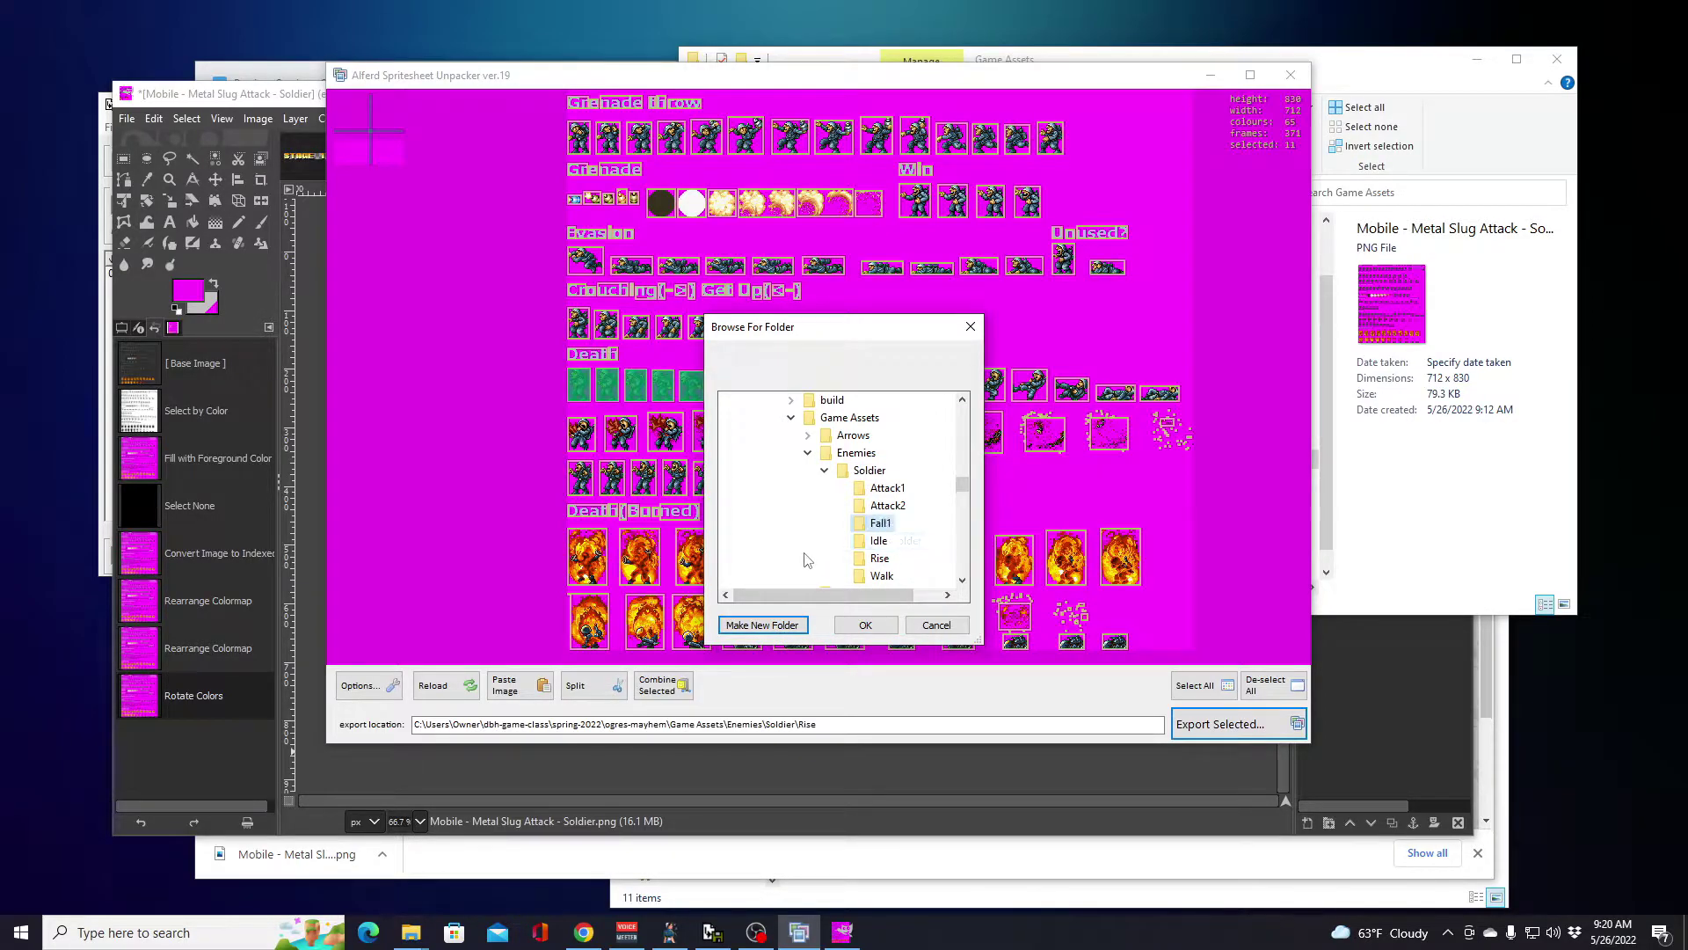
{"action": "left_click", "coordinate": [866, 624]}
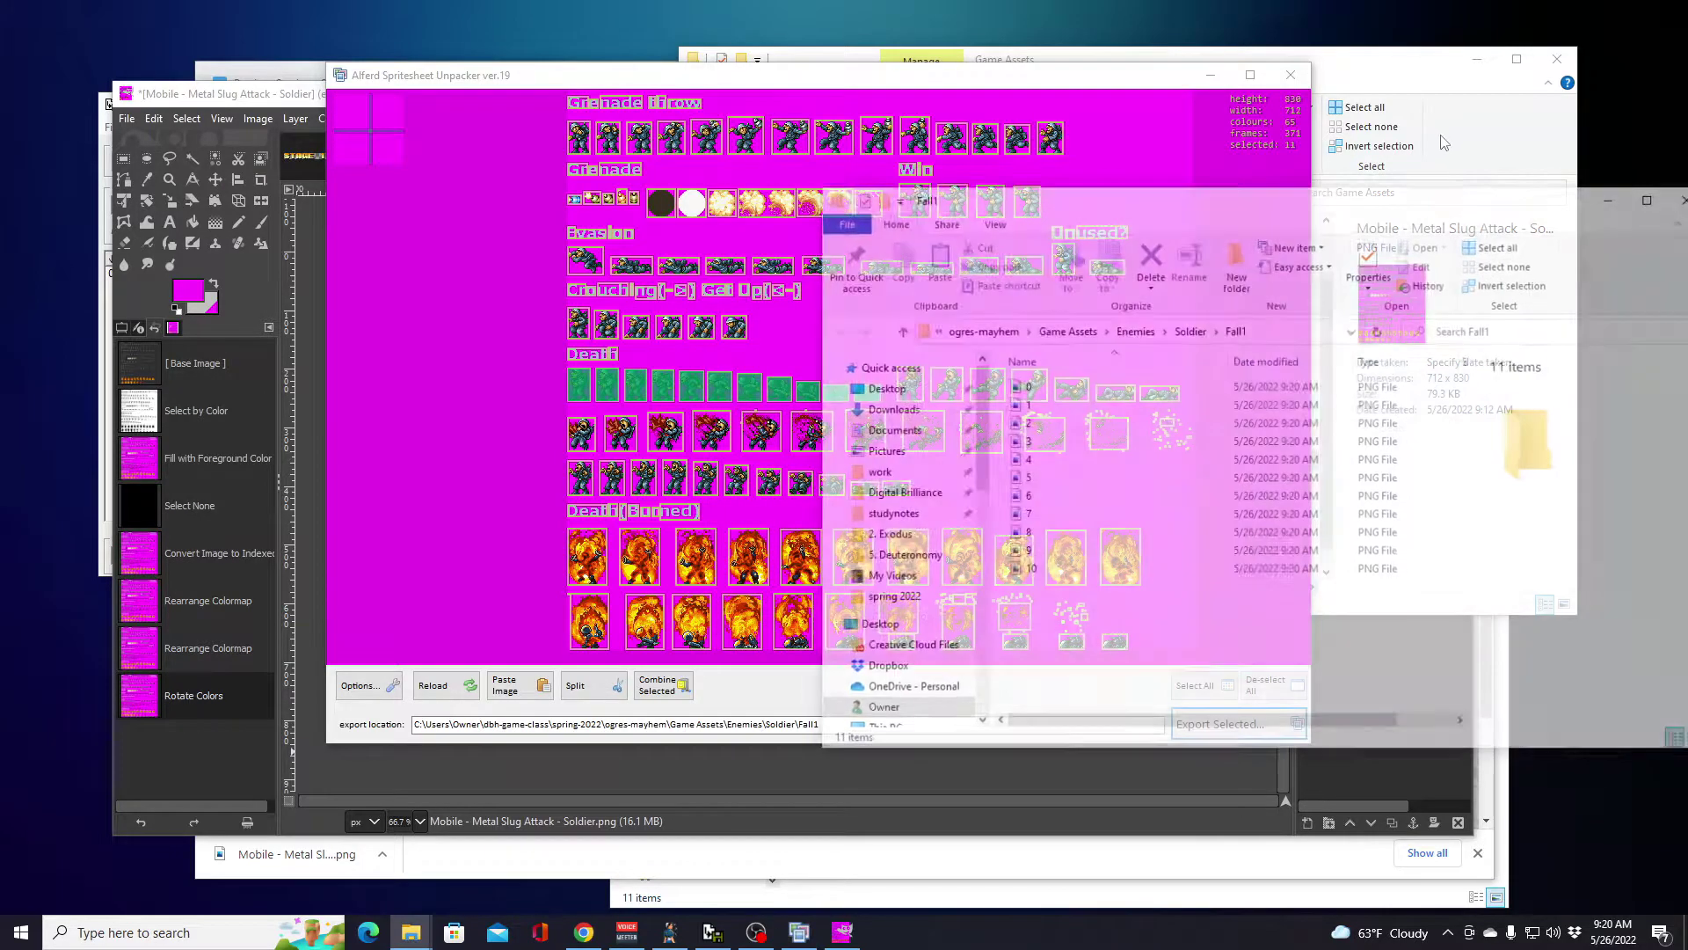
{"action": "left_click", "coordinate": [1679, 195]}
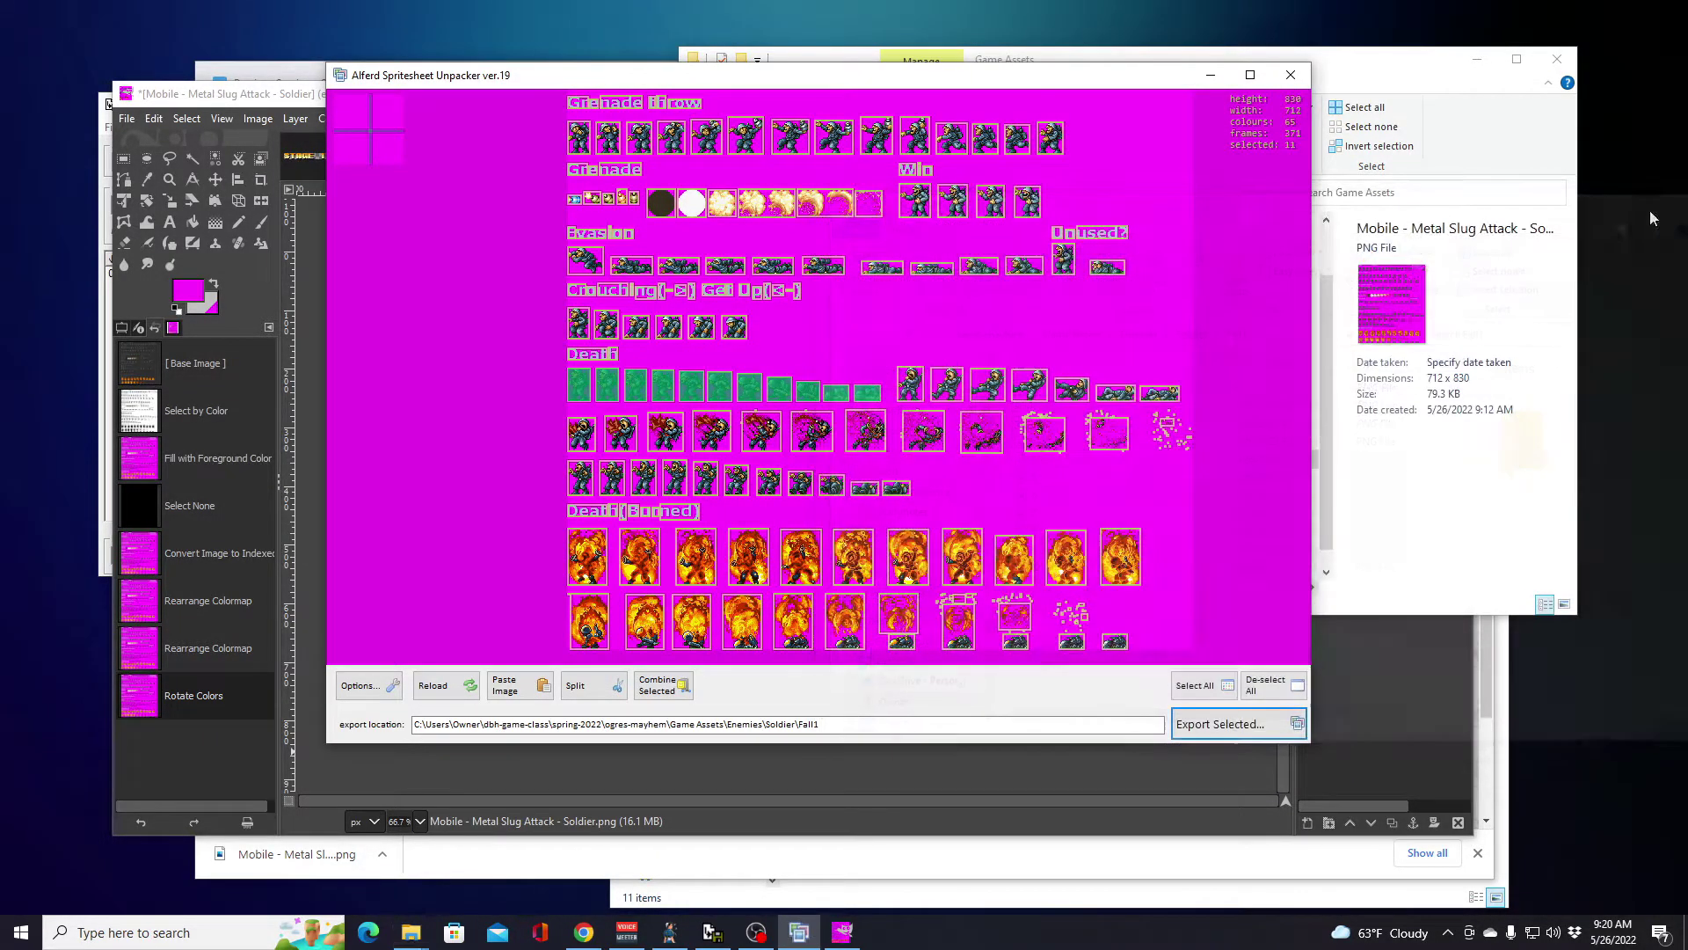
Step: Clear the selection and select the seven frames of the second Death sequence in the first Death row in order
{"action": "left_click", "coordinate": [1266, 685]}
{"action": "left_click", "coordinate": [910, 384]}
{"action": "left_click", "coordinate": [947, 384]}
{"action": "left_click", "coordinate": [987, 384]}
{"action": "left_click", "coordinate": [1027, 389]}
{"action": "left_click", "coordinate": [1072, 389]}
{"action": "left_click", "coordinate": [1115, 393]}
{"action": "left_click", "coordinate": [1160, 393]}
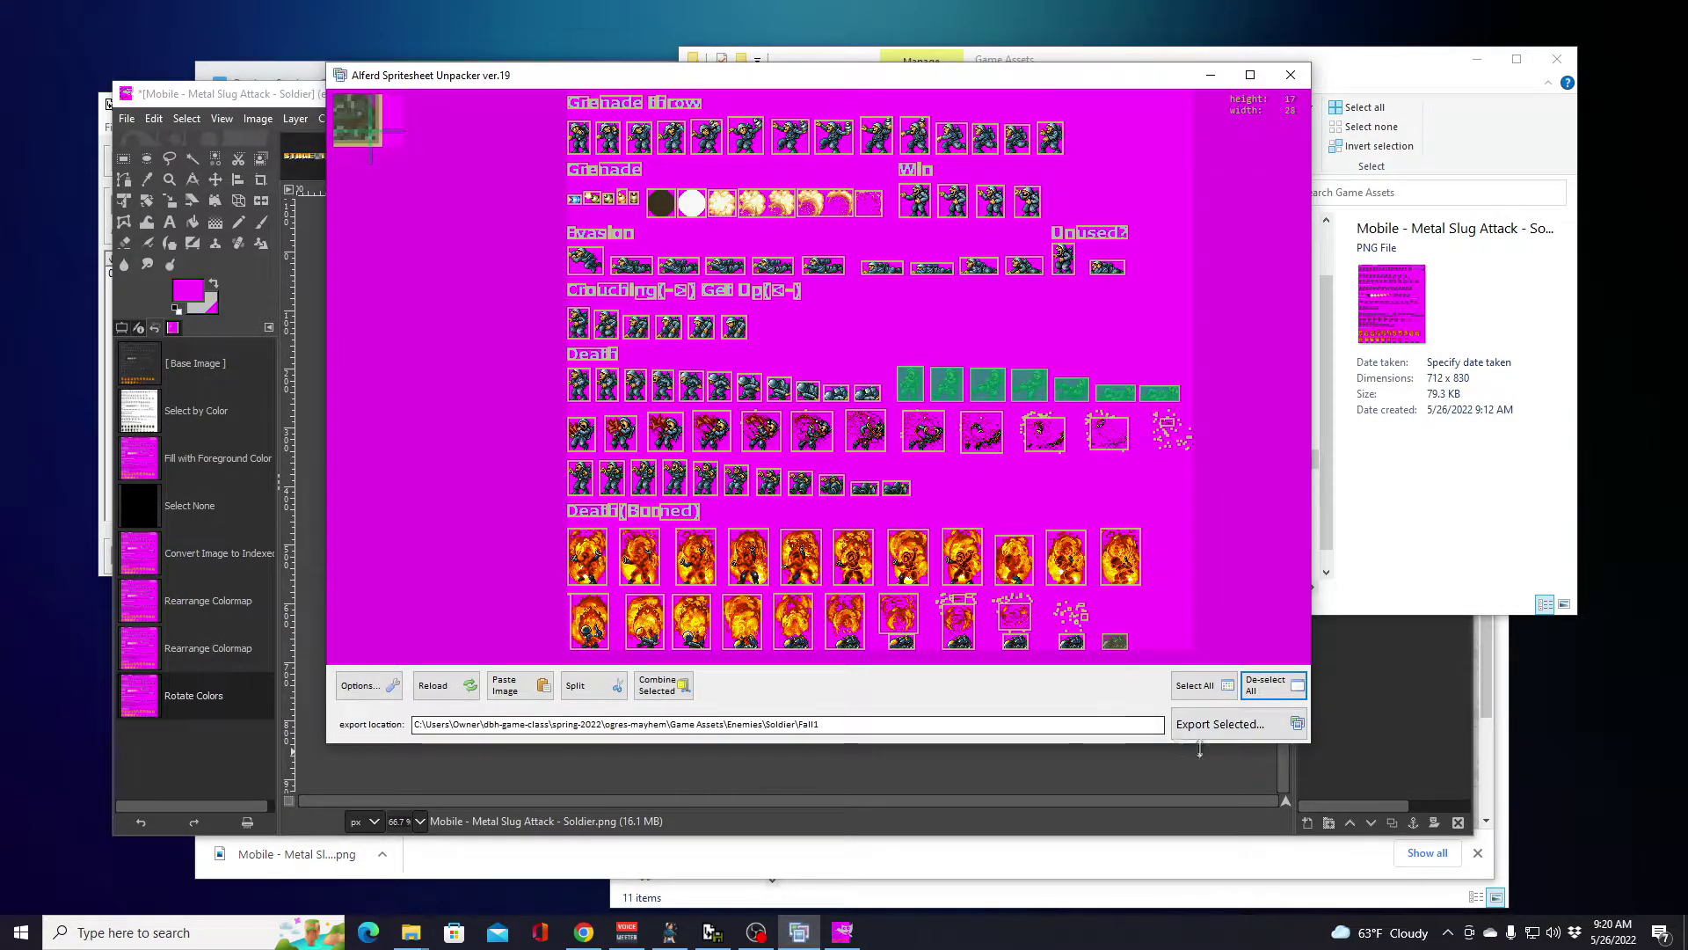
Step: Export the seven selected Death frames into a new Fall2 folder inside Soldier and close the opened folder window
{"action": "left_click", "coordinate": [1218, 726]}
{"action": "left_click_drag", "start_coordinate": [969, 437], "coordinate": [976, 492]}
{"action": "left_click", "coordinate": [886, 436]}
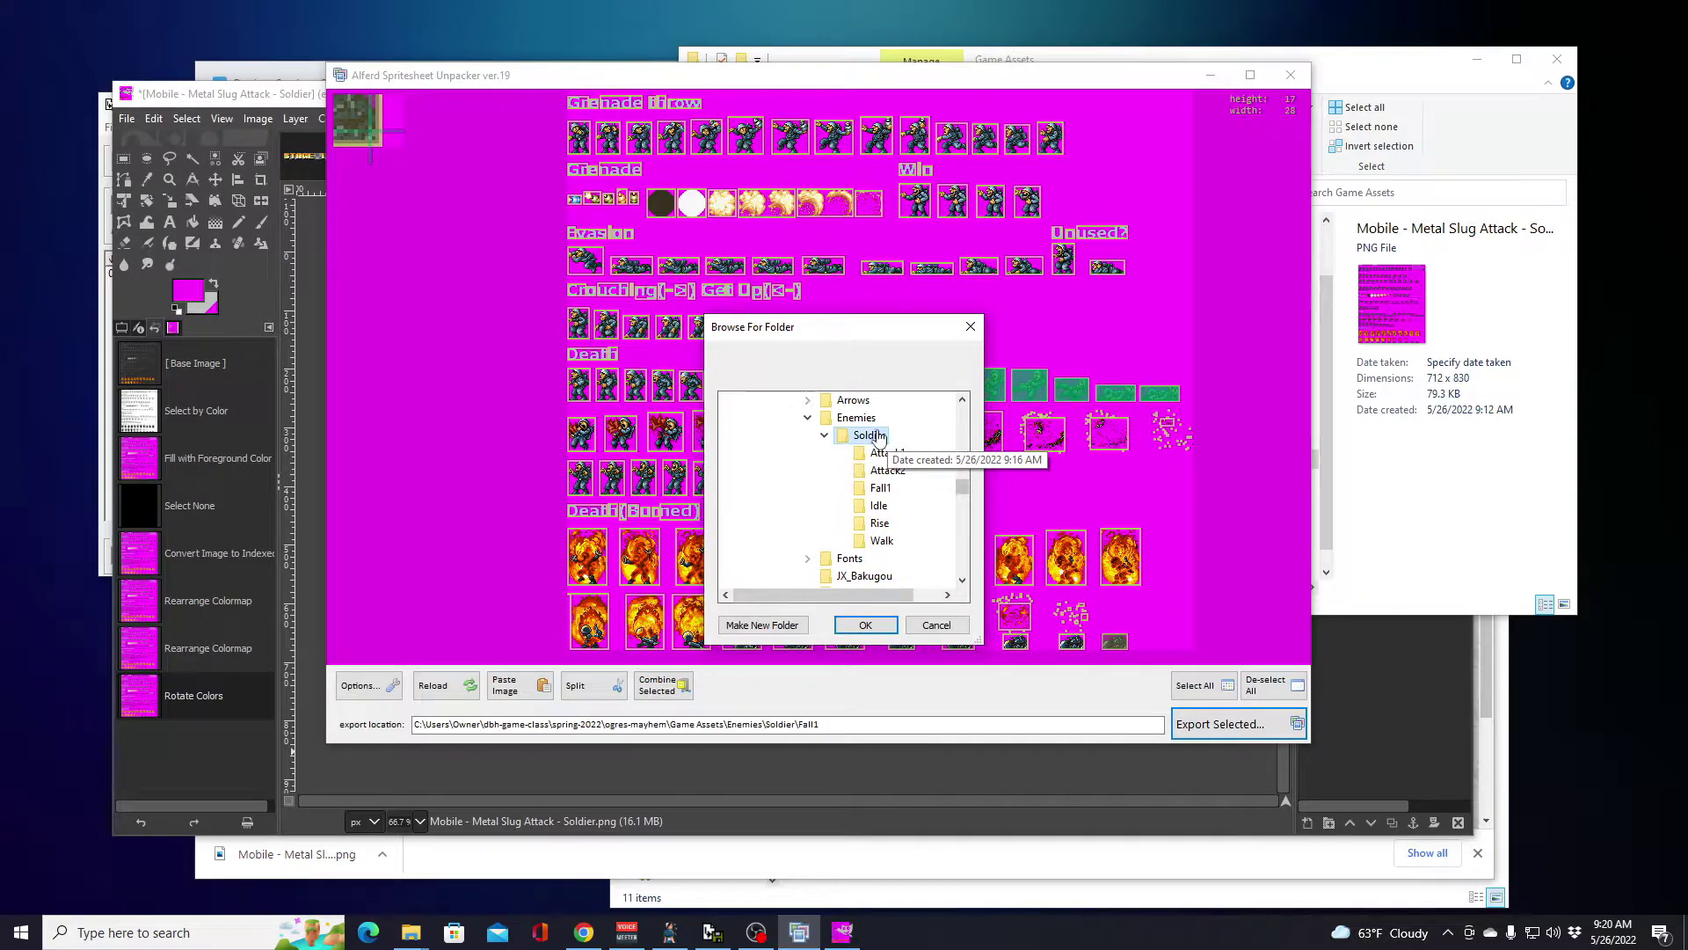
{"action": "left_click", "coordinate": [761, 625]}
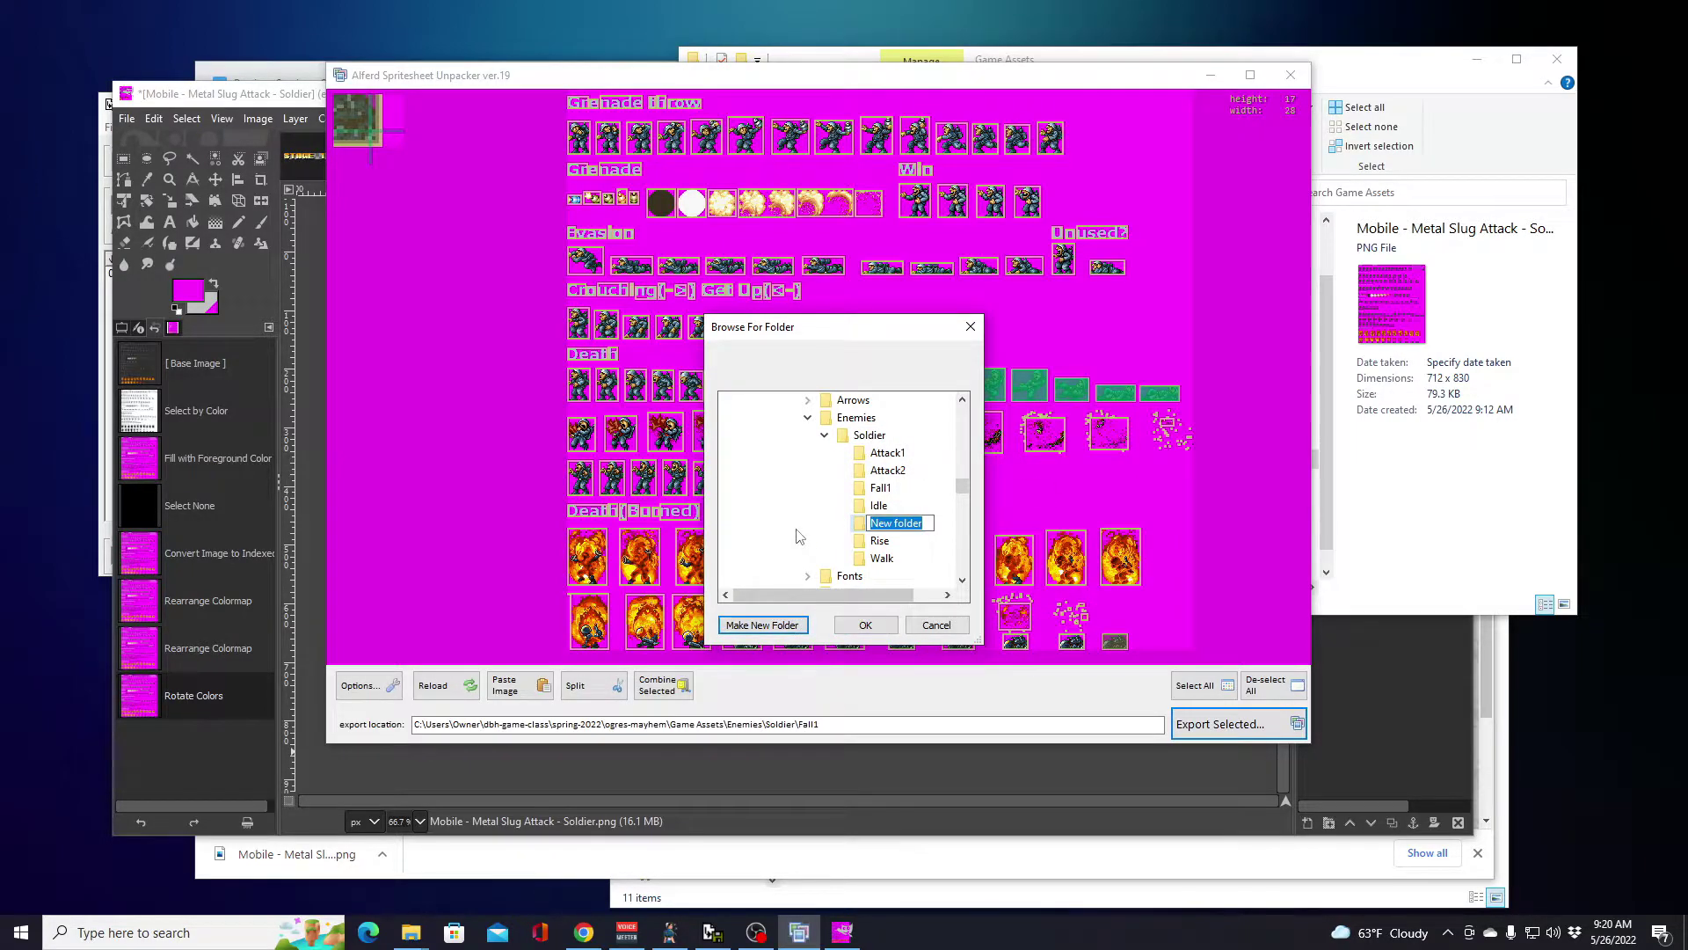
{"action": "type", "text": "Fall2"}
{"action": "key", "text": "Return"}
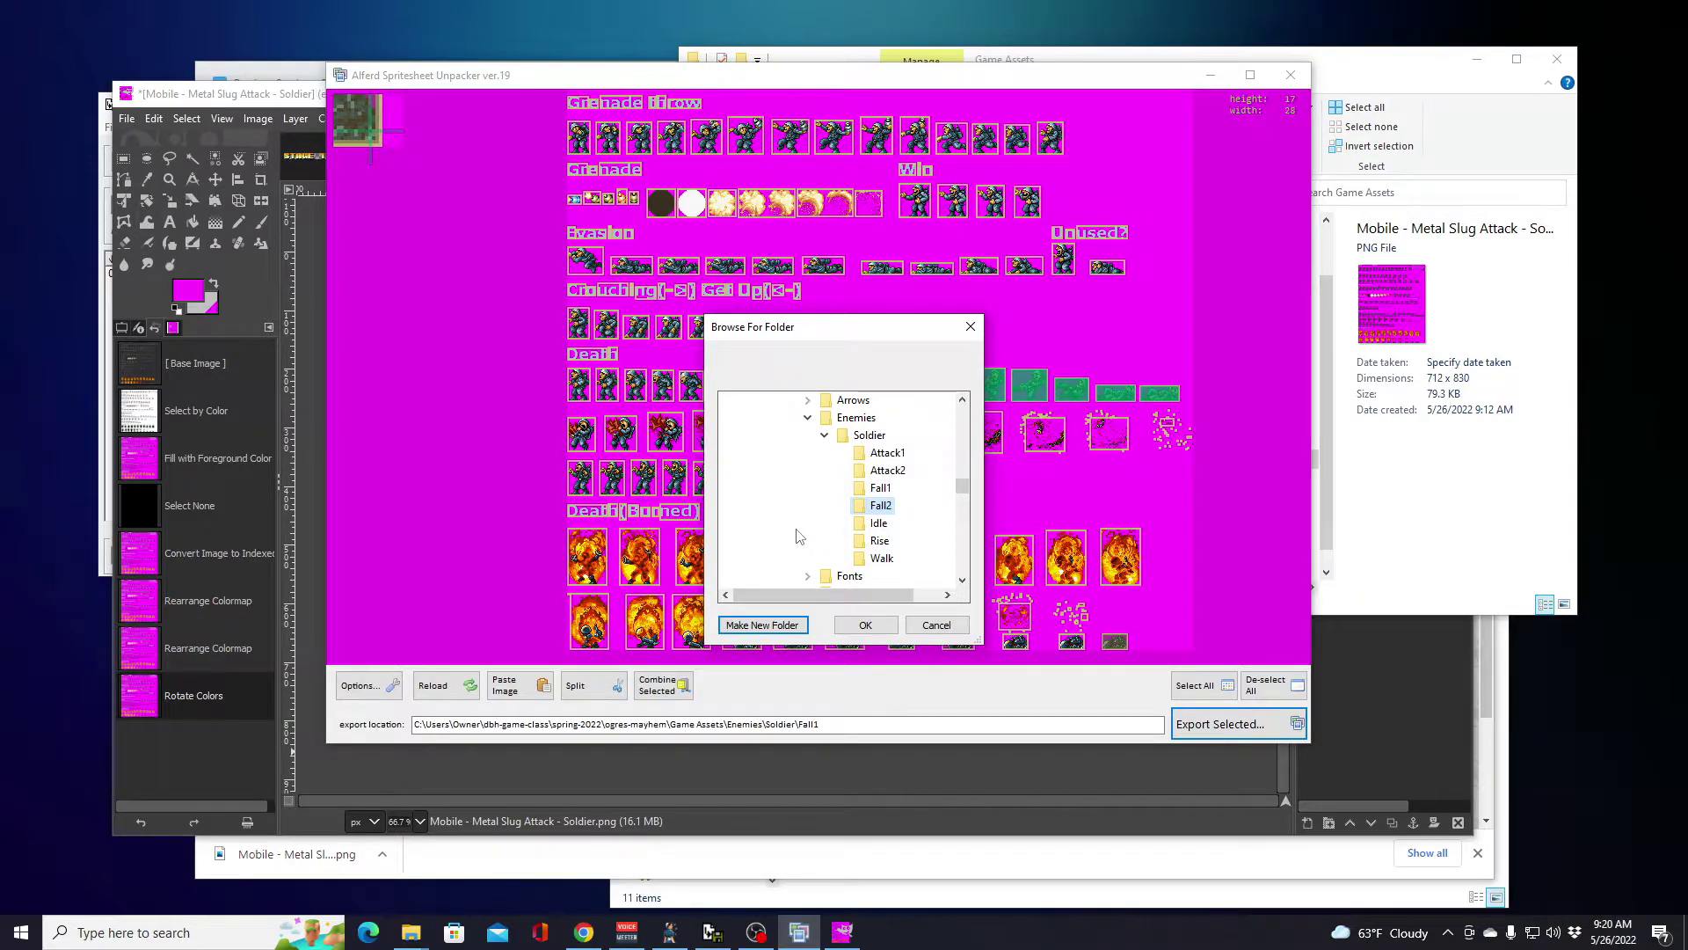
{"action": "left_click", "coordinate": [865, 624]}
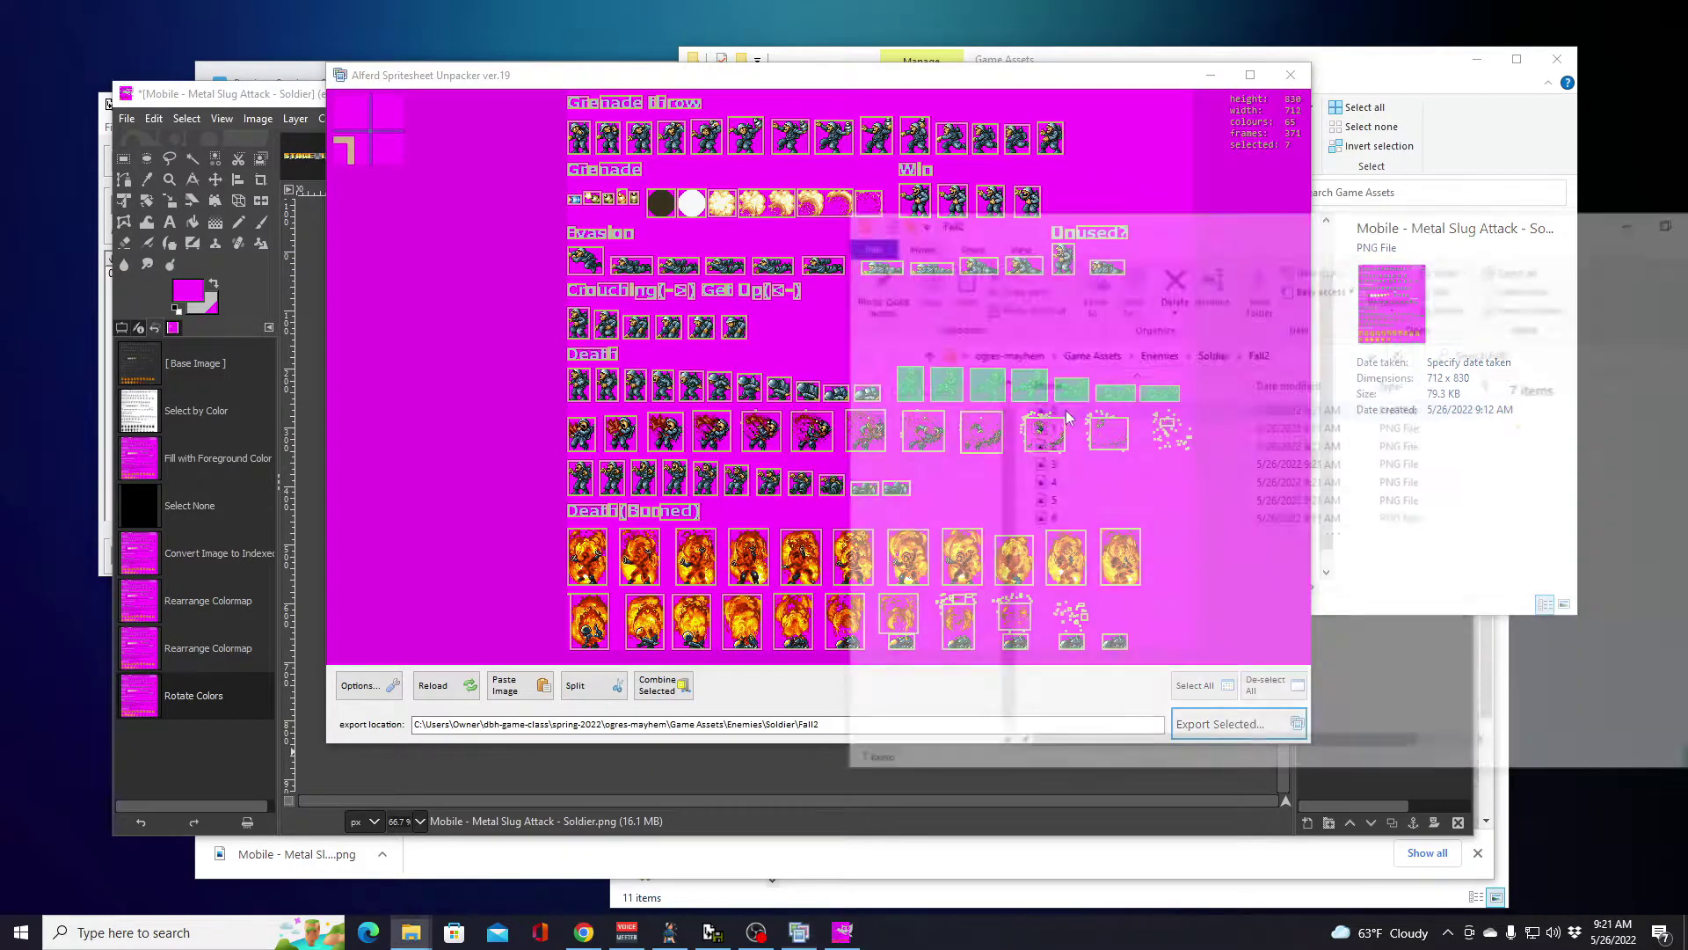
{"action": "key", "text": "ctrl+w"}
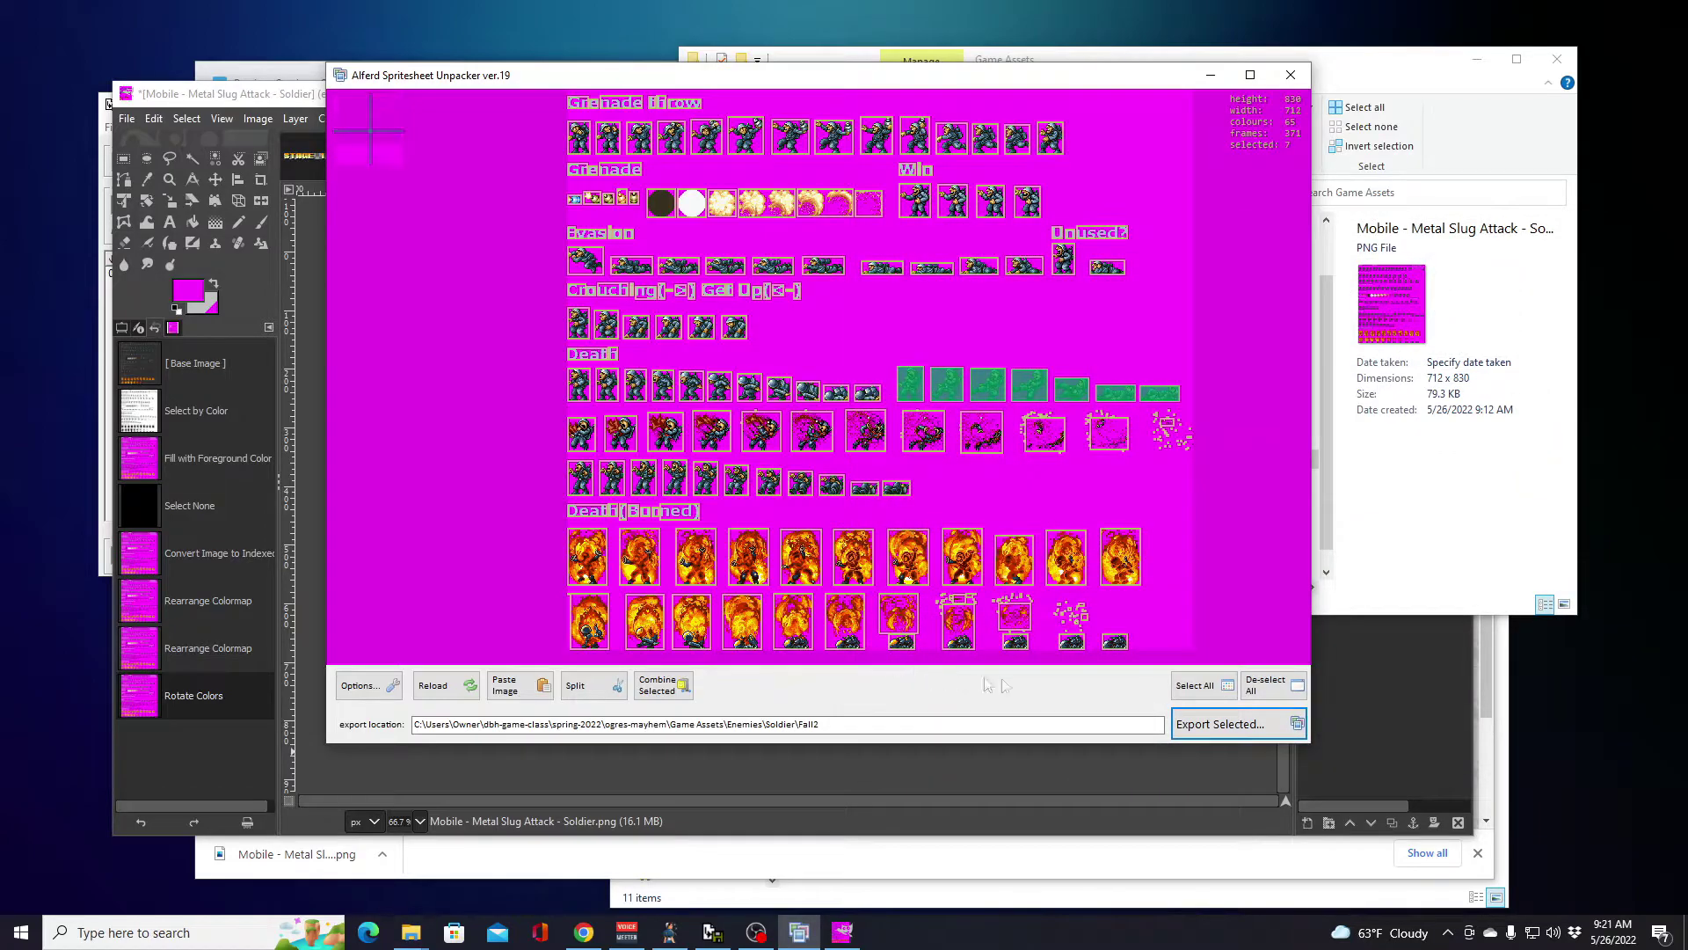
Step: Clear the selection and select the eleven frames of the third Death row in order
{"action": "left_click", "coordinate": [1266, 685]}
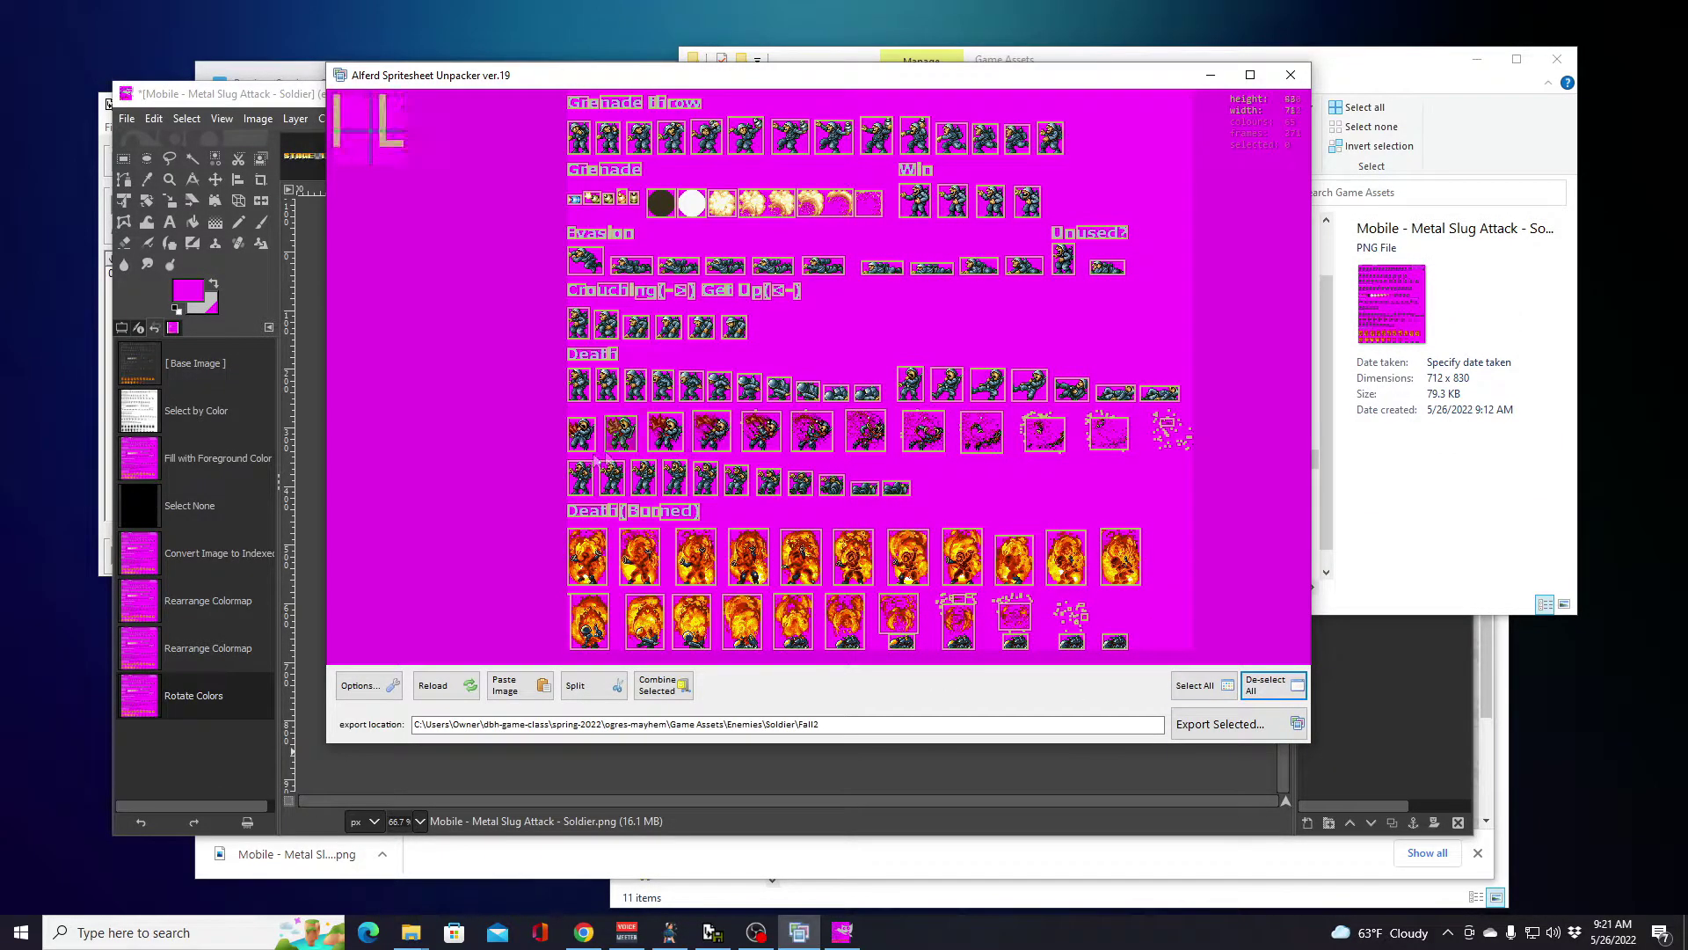
{"action": "left_click", "coordinate": [581, 479]}
{"action": "left_click", "coordinate": [612, 478]}
{"action": "left_click", "coordinate": [644, 478]}
{"action": "left_click", "coordinate": [674, 478]}
{"action": "left_click", "coordinate": [706, 480]}
{"action": "left_click", "coordinate": [737, 480]}
{"action": "left_click", "coordinate": [768, 482]}
{"action": "left_click", "coordinate": [800, 483]}
{"action": "left_click", "coordinate": [831, 486]}
{"action": "left_click", "coordinate": [864, 488]}
{"action": "left_click", "coordinate": [896, 488]}
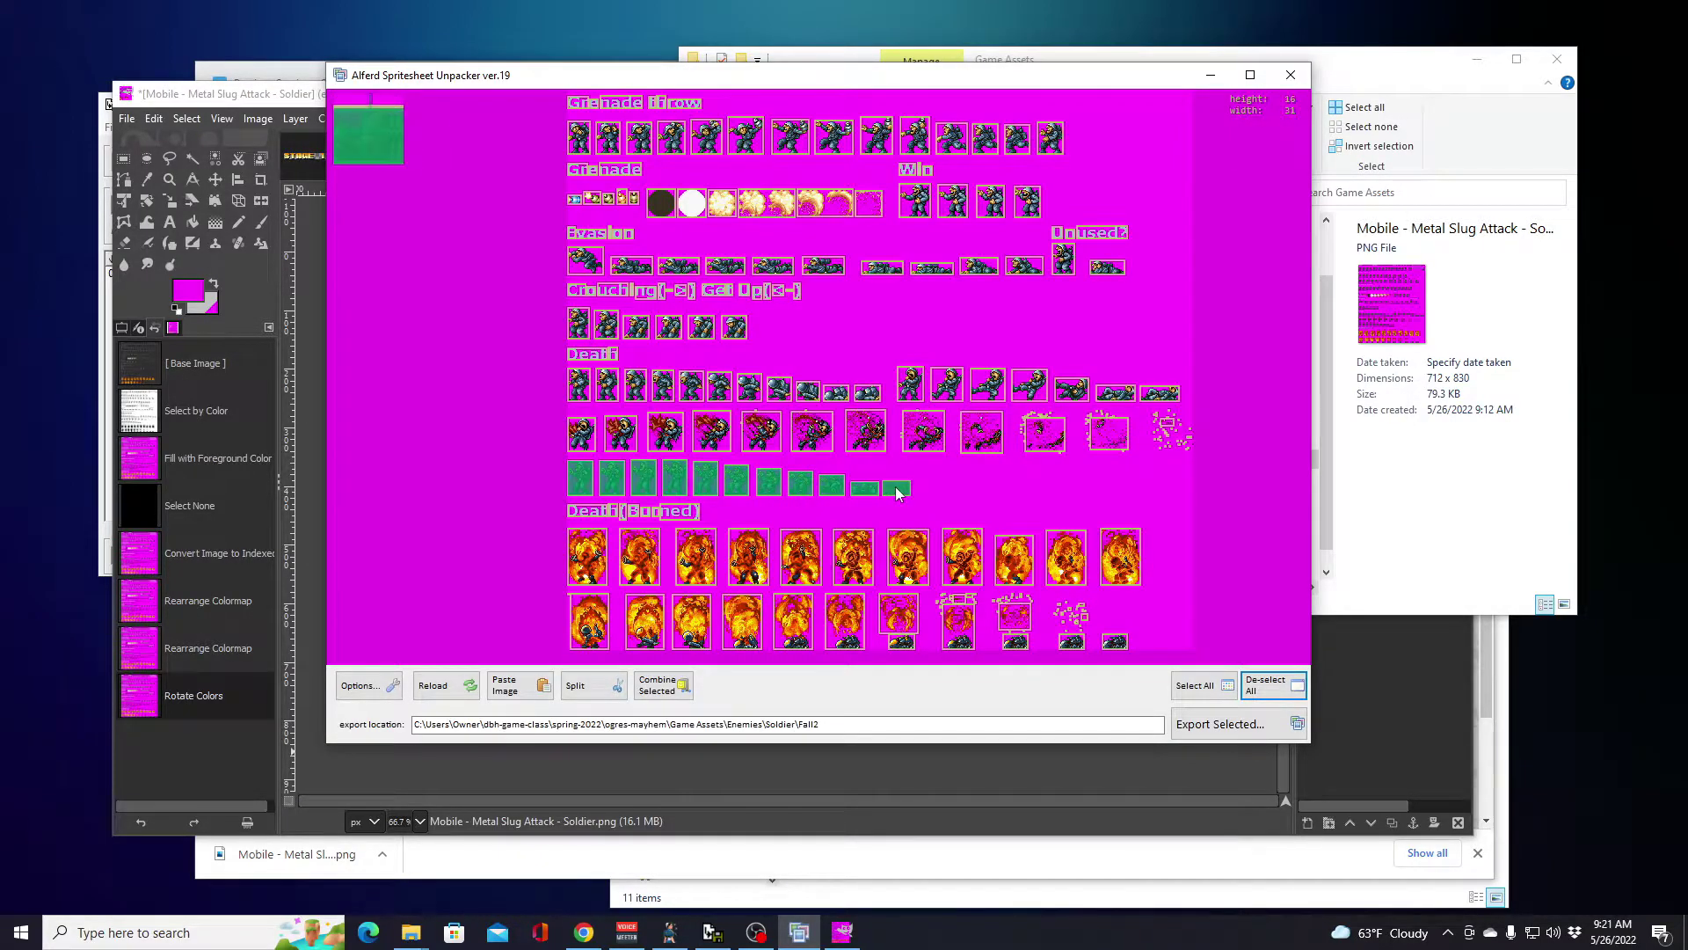
Step: Export the selected Death frames into a new Fall3 folder inside Soldier and close the opened folder window
{"action": "left_click", "coordinate": [1239, 723]}
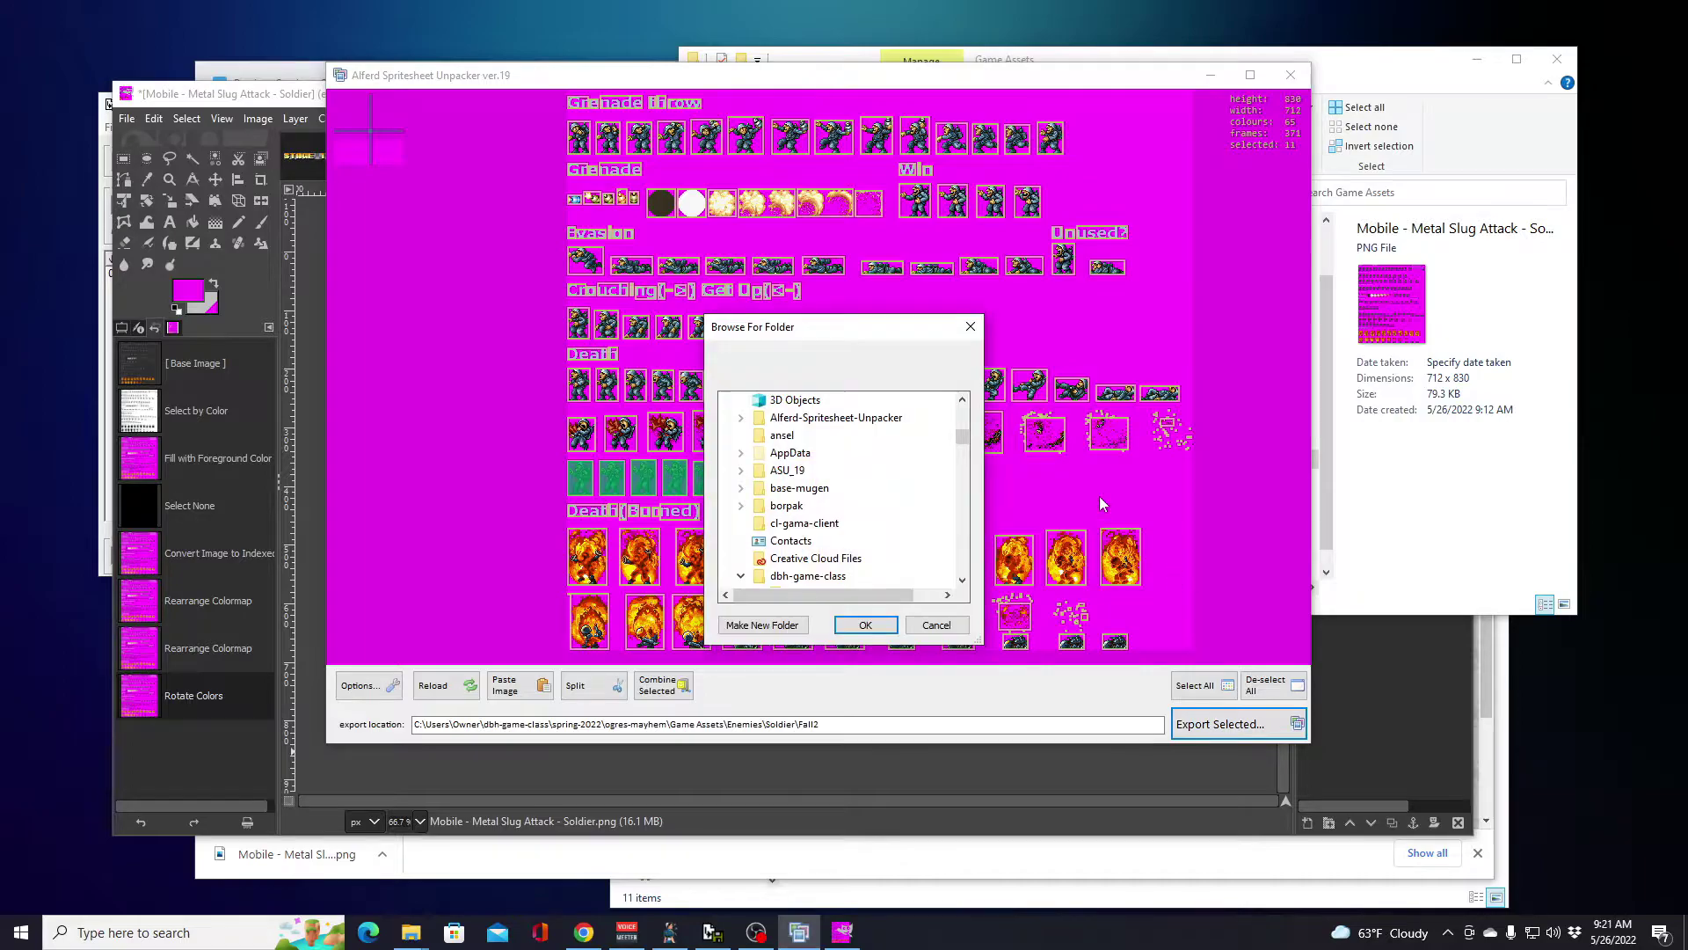
{"action": "left_click_drag", "start_coordinate": [967, 444], "coordinate": [974, 494]}
{"action": "left_click", "coordinate": [868, 417]}
{"action": "left_click", "coordinate": [779, 625]}
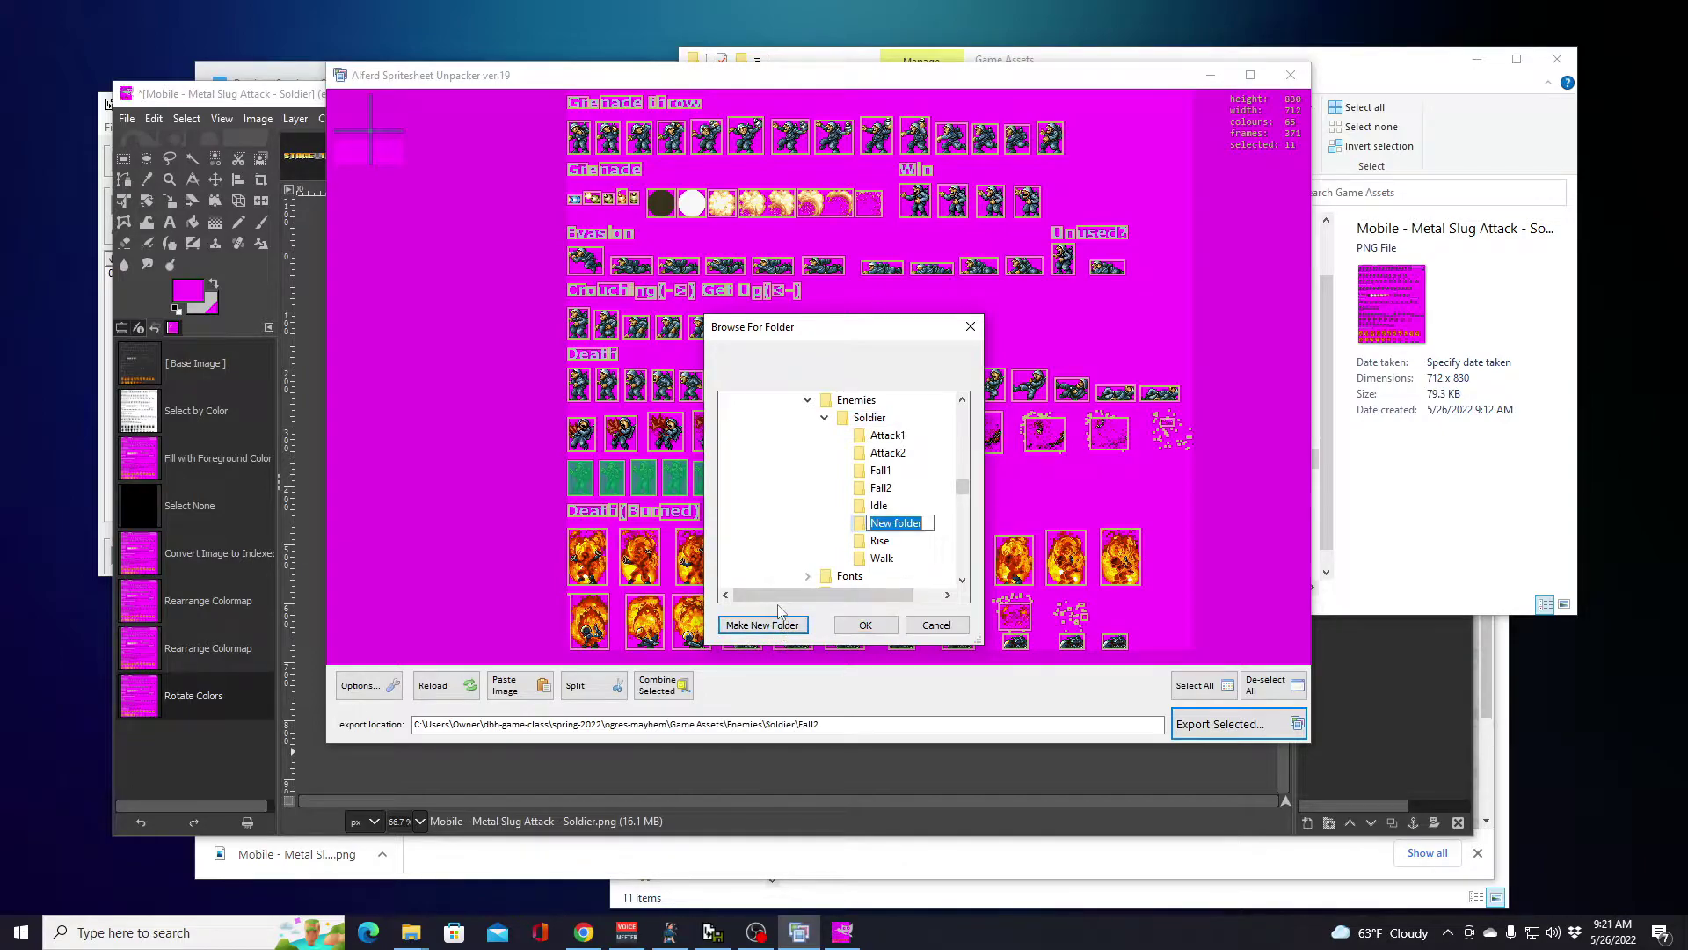
{"action": "type", "text": "Fall3"}
{"action": "key", "text": "Return"}
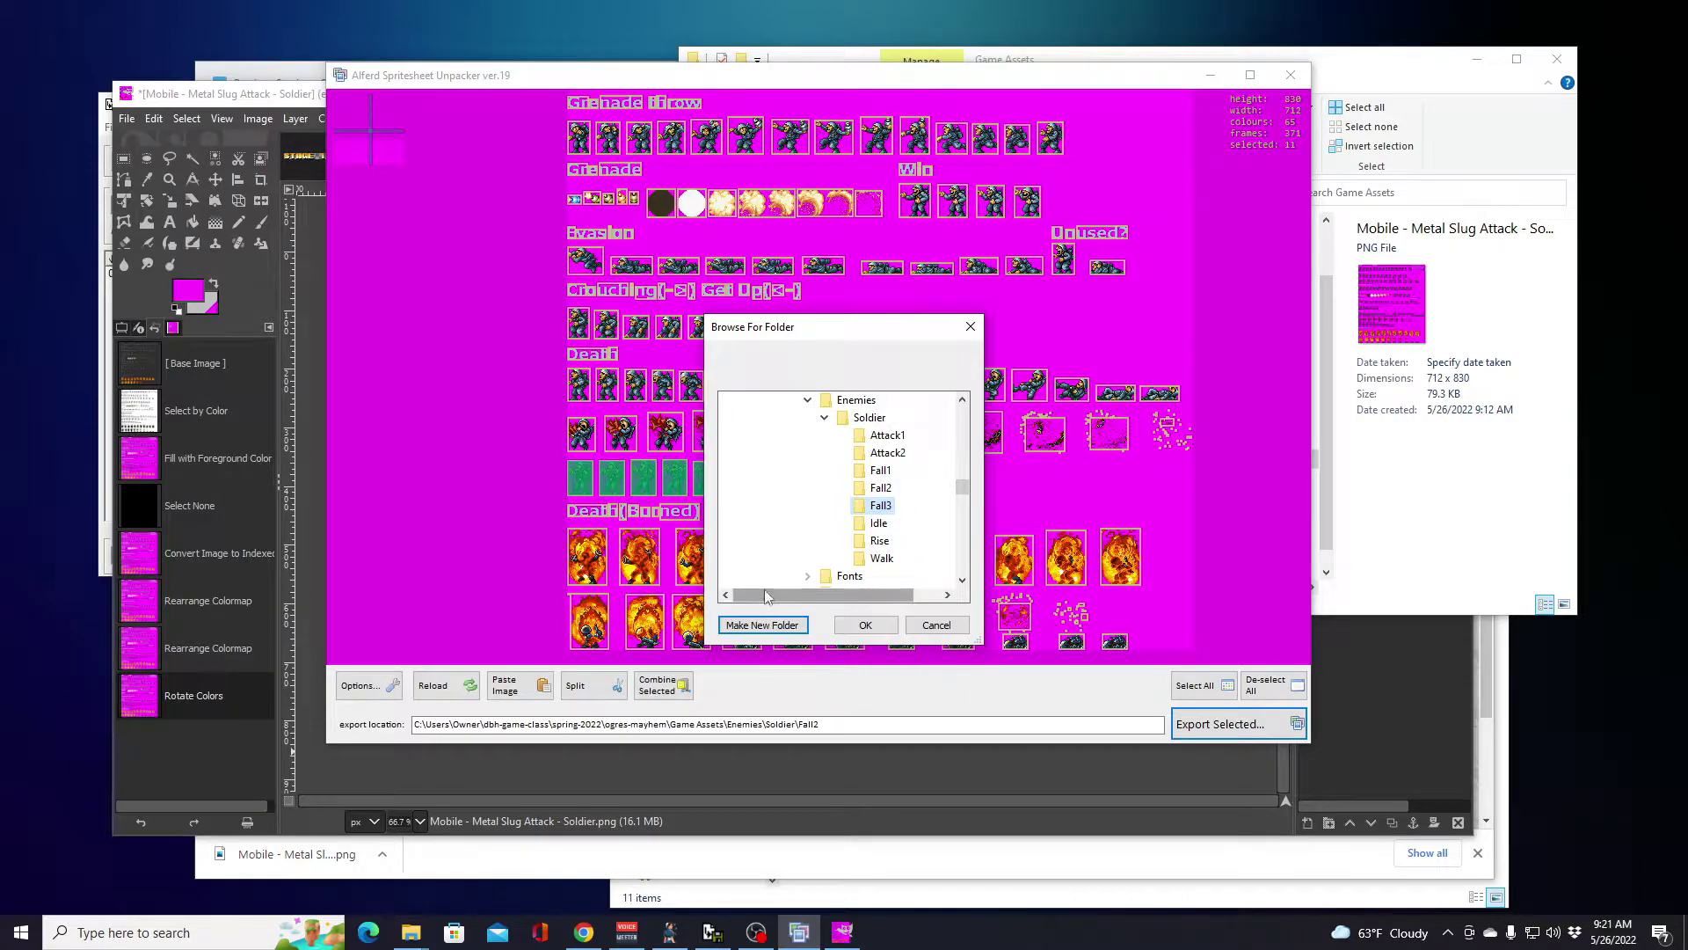
{"action": "left_click", "coordinate": [866, 625]}
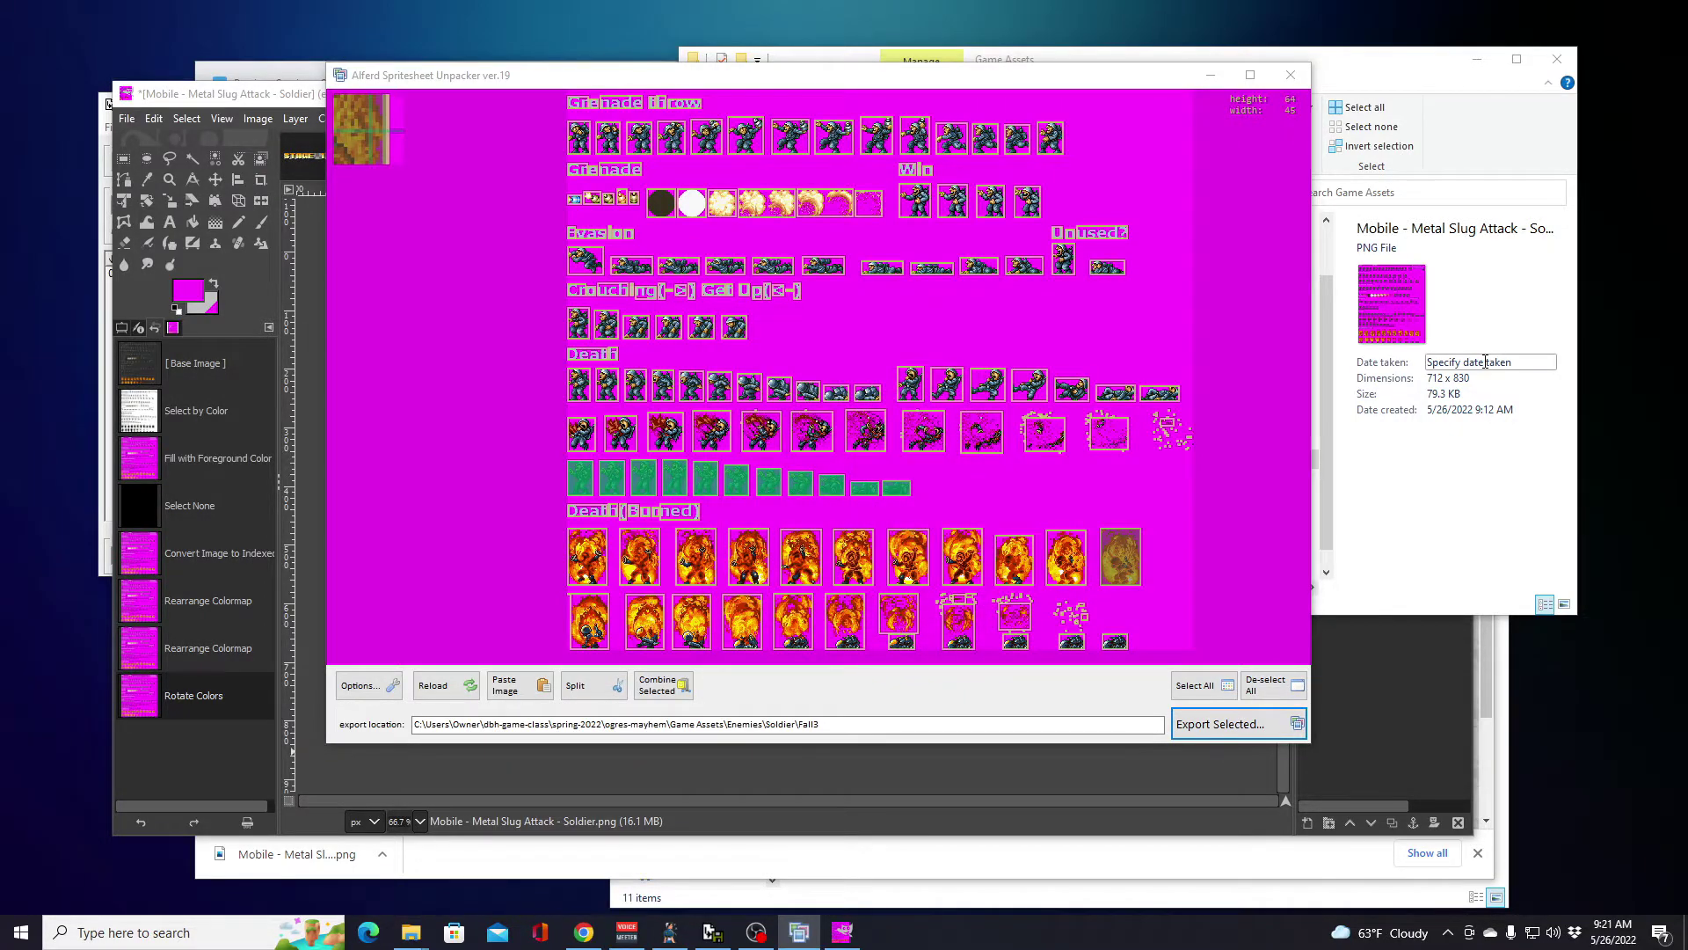
{"action": "key", "text": "alt+F4"}
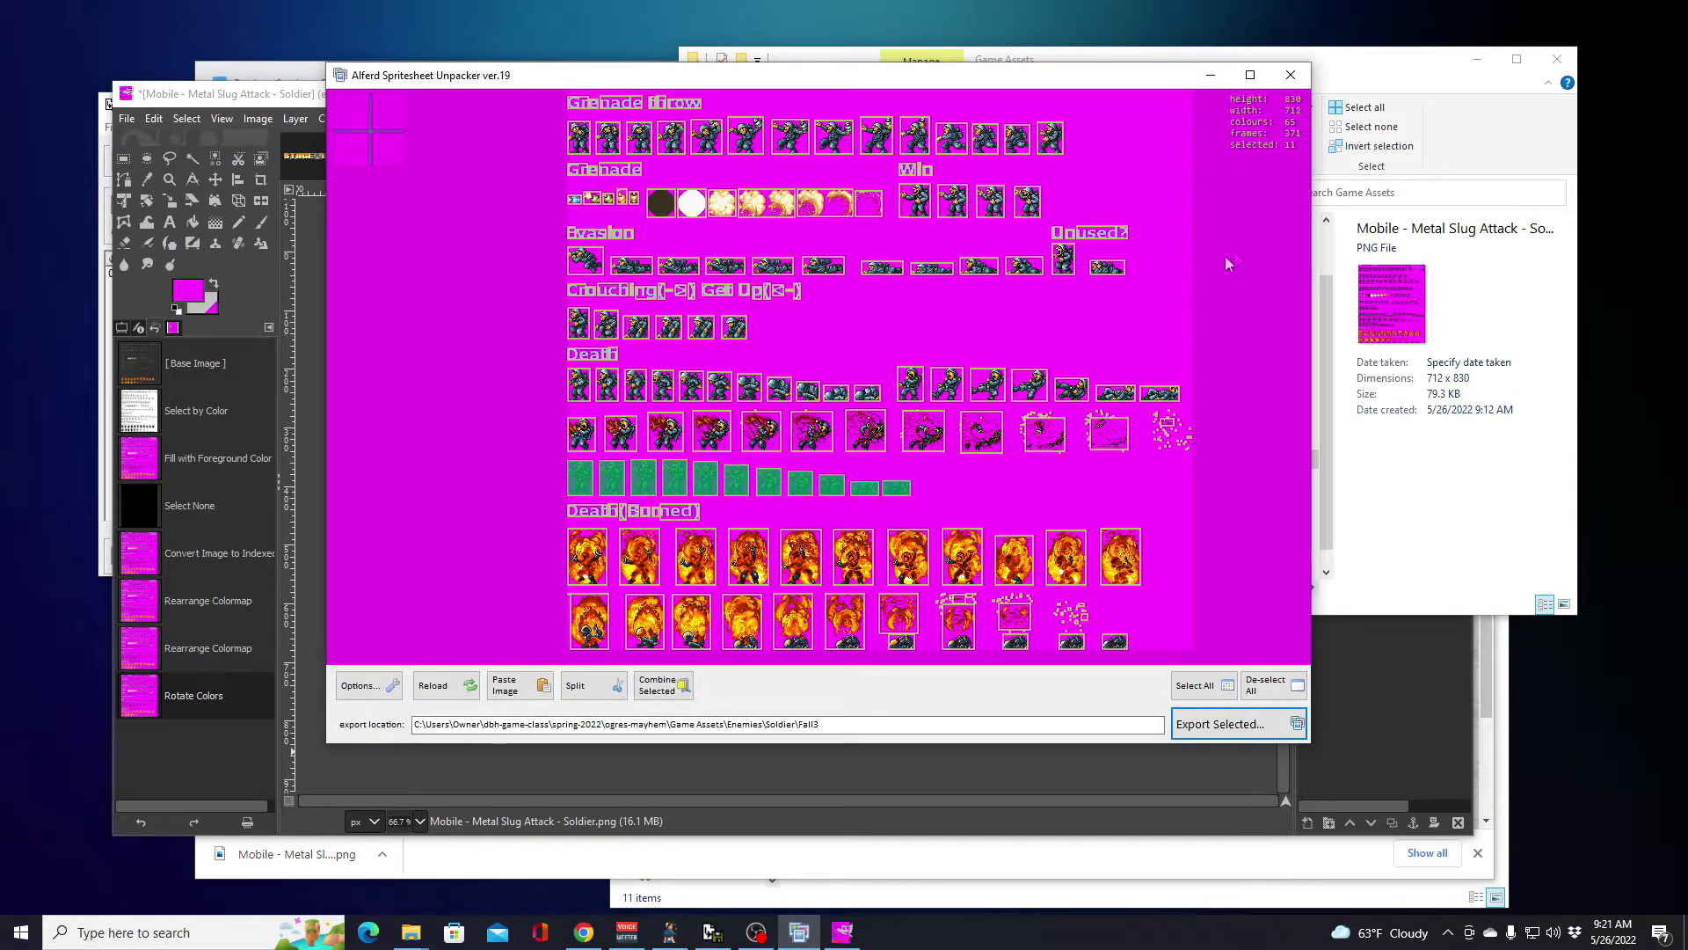
Step: Clear the selection and combine the separate pieces of the tenth frame in the second Death(Burned) row into one frame
{"action": "scroll", "coordinate": [1231, 282], "scroll_direction": "up", "scroll_amount": 2}
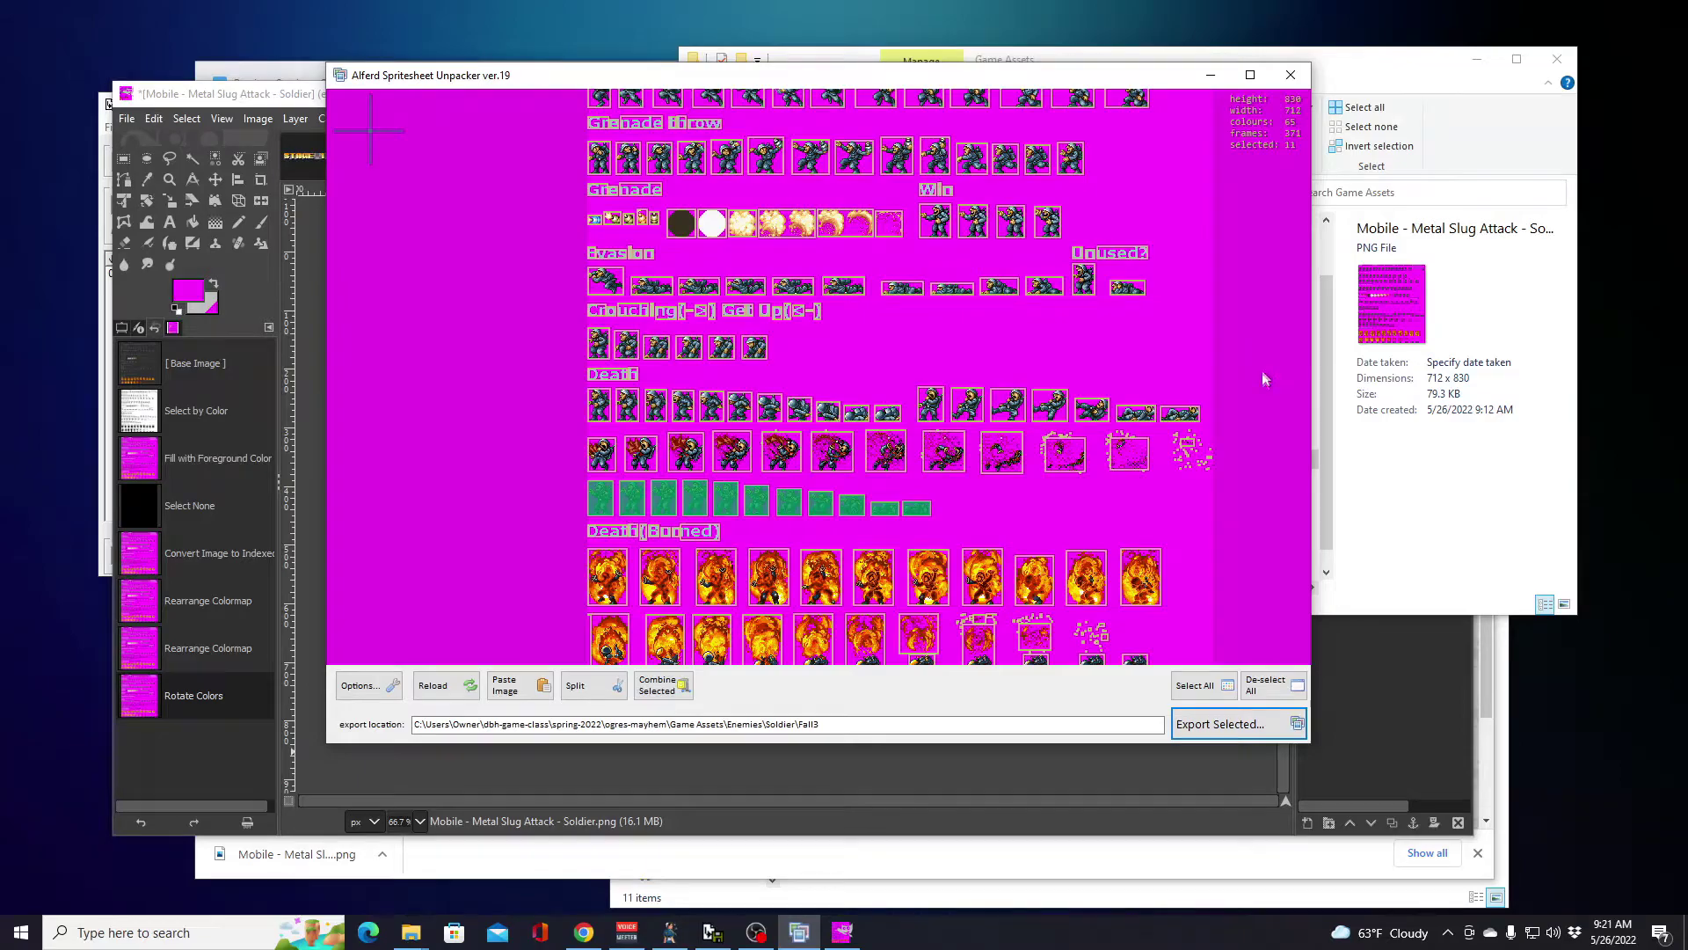
{"action": "scroll", "coordinate": [1254, 401], "scroll_direction": "down", "scroll_amount": 3}
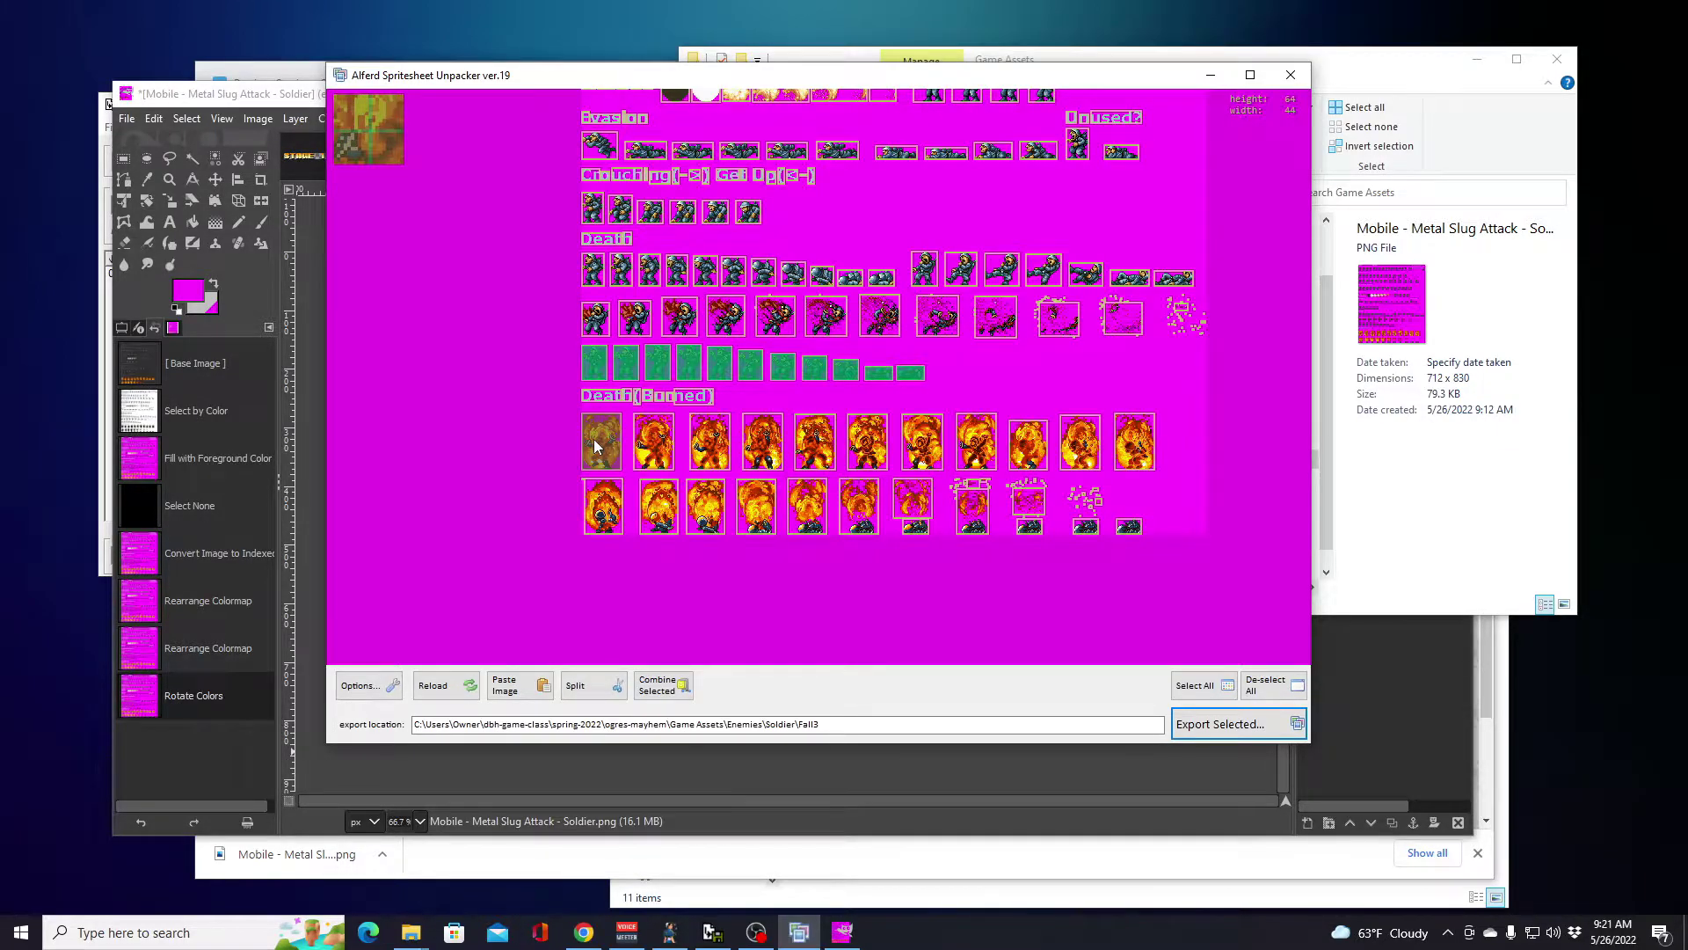
{"action": "left_click", "coordinate": [1270, 685]}
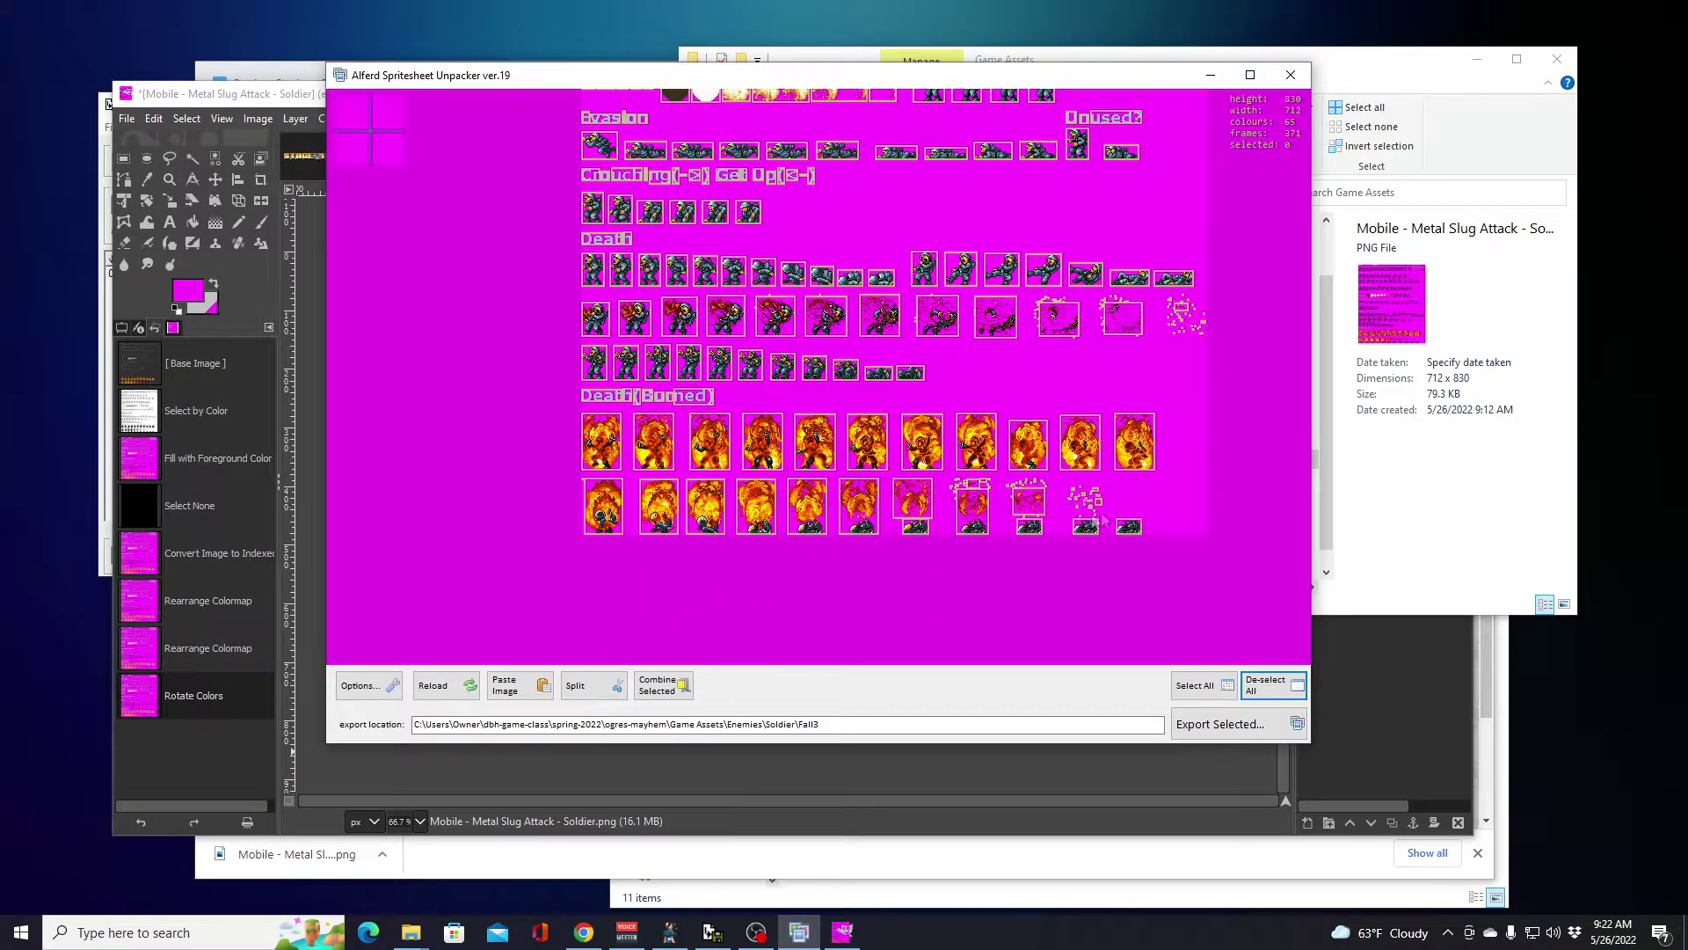
{"action": "mouse_move", "coordinate": [1159, 494]}
{"action": "left_mouse_down"}
{"action": "mouse_move", "coordinate": [1078, 507]}
{"action": "mouse_move", "coordinate": [1136, 509]}
{"action": "left_mouse_up"}
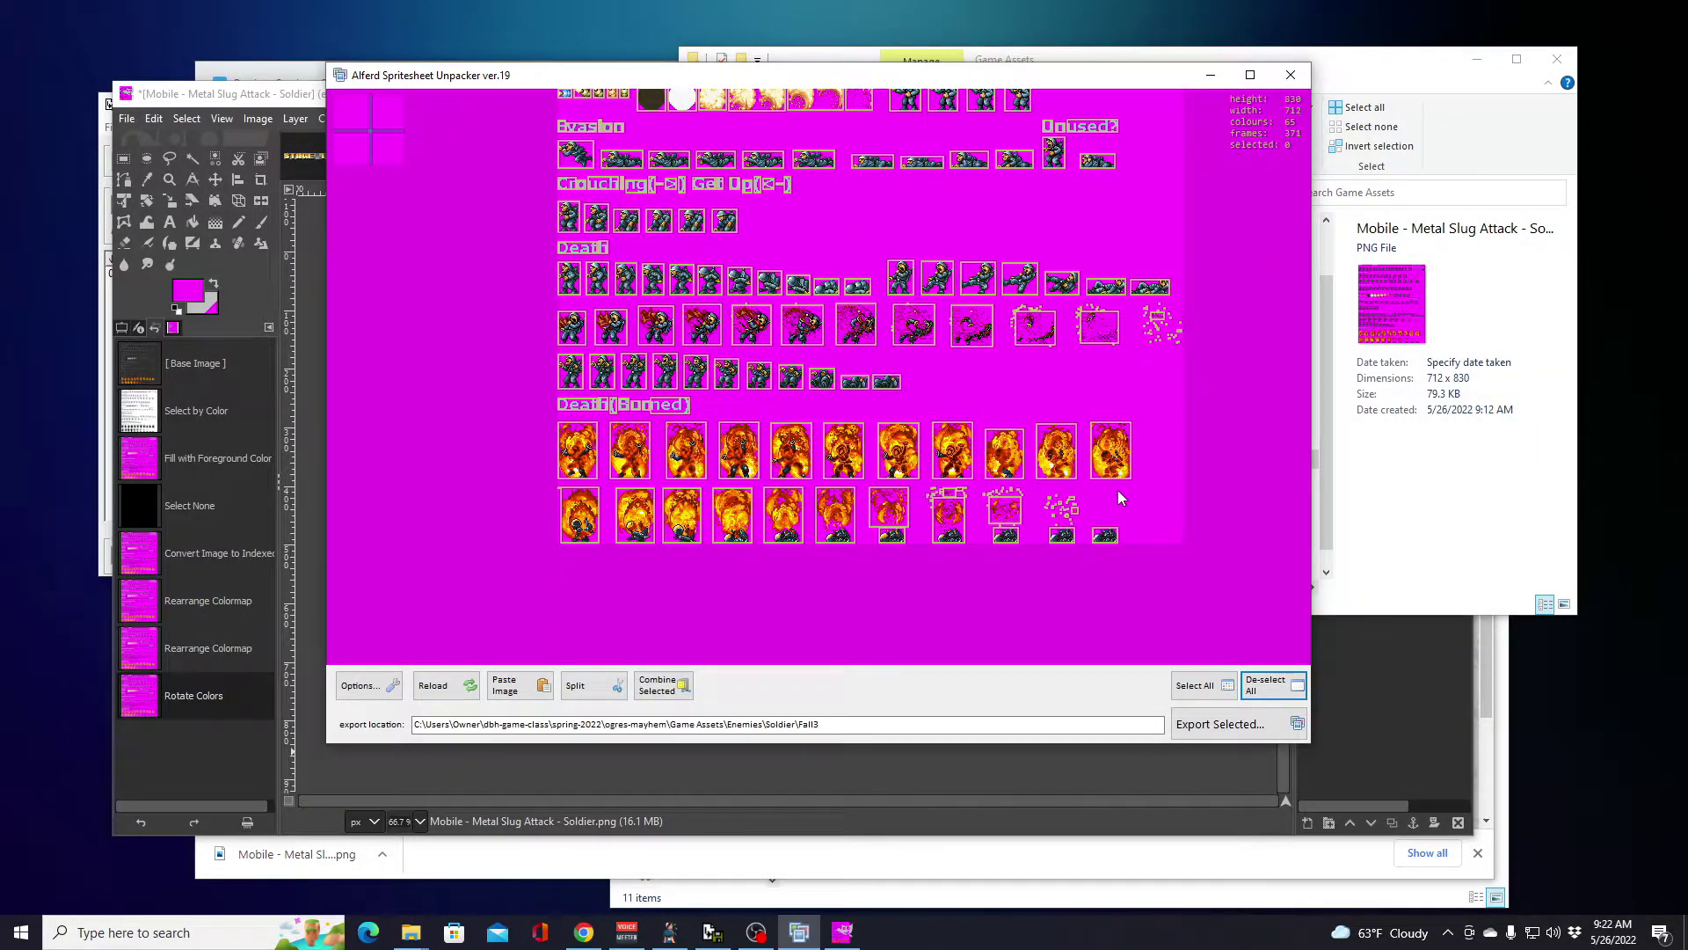
{"action": "mouse_move", "coordinate": [1137, 494]}
{"action": "left_mouse_down"}
{"action": "mouse_move", "coordinate": [1020, 557]}
{"action": "mouse_move", "coordinate": [1090, 555]}
{"action": "left_mouse_up"}
{"action": "left_click_drag", "start_coordinate": [1084, 488], "coordinate": [1041, 552]}
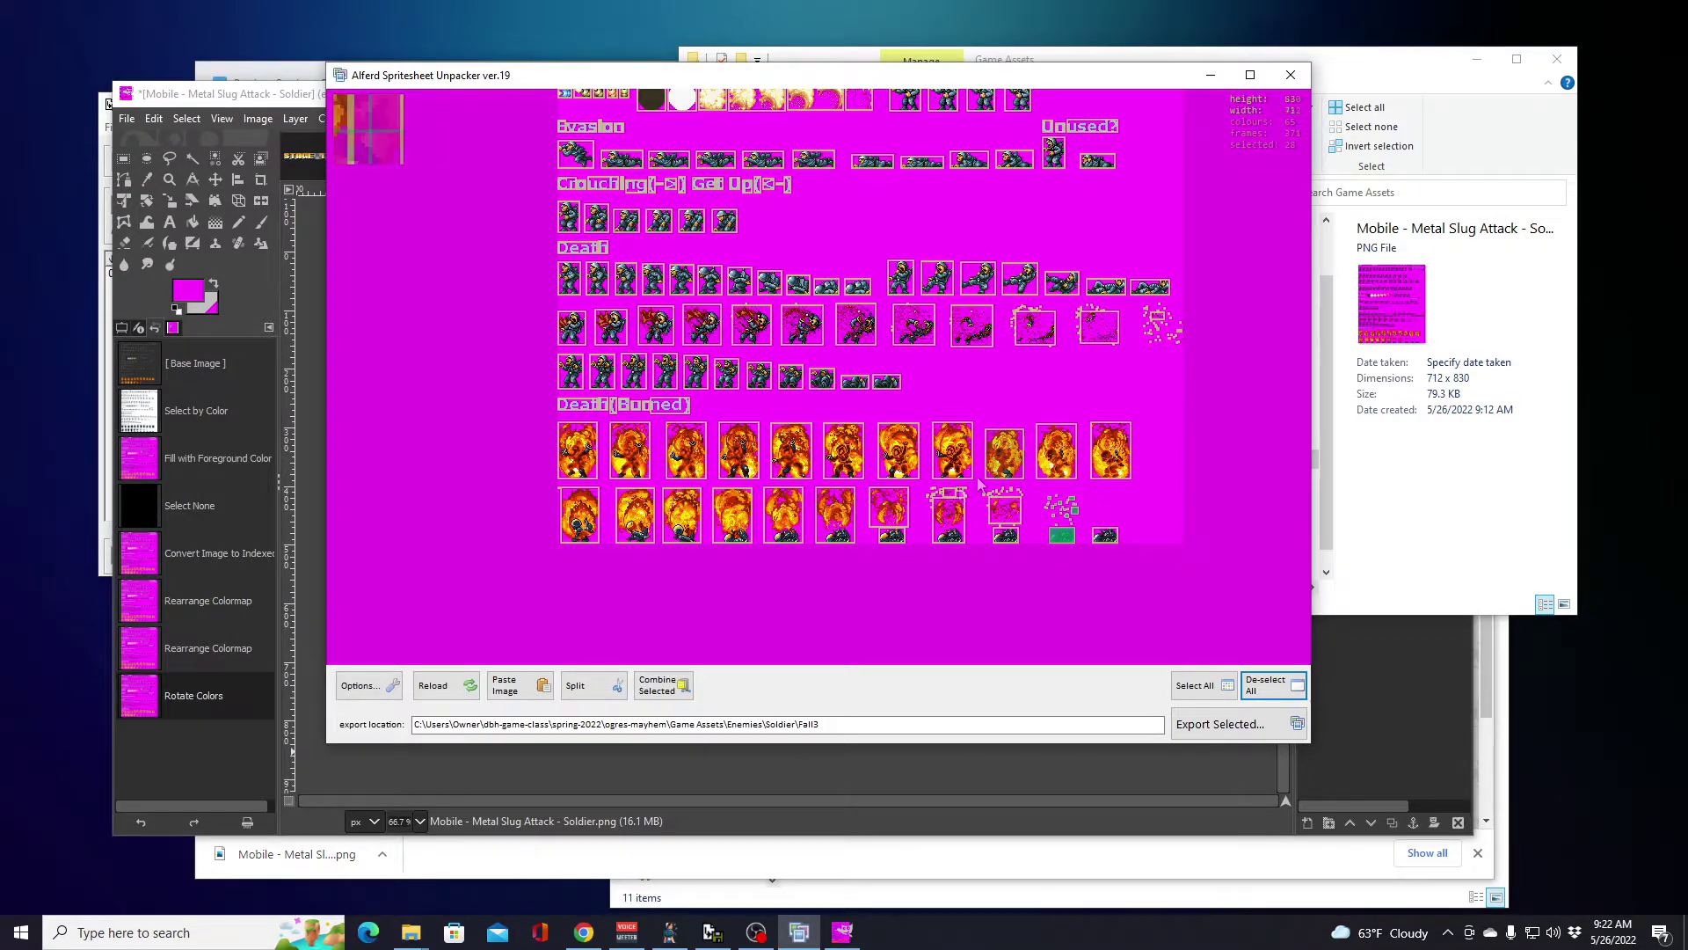
{"action": "left_click", "coordinate": [675, 693]}
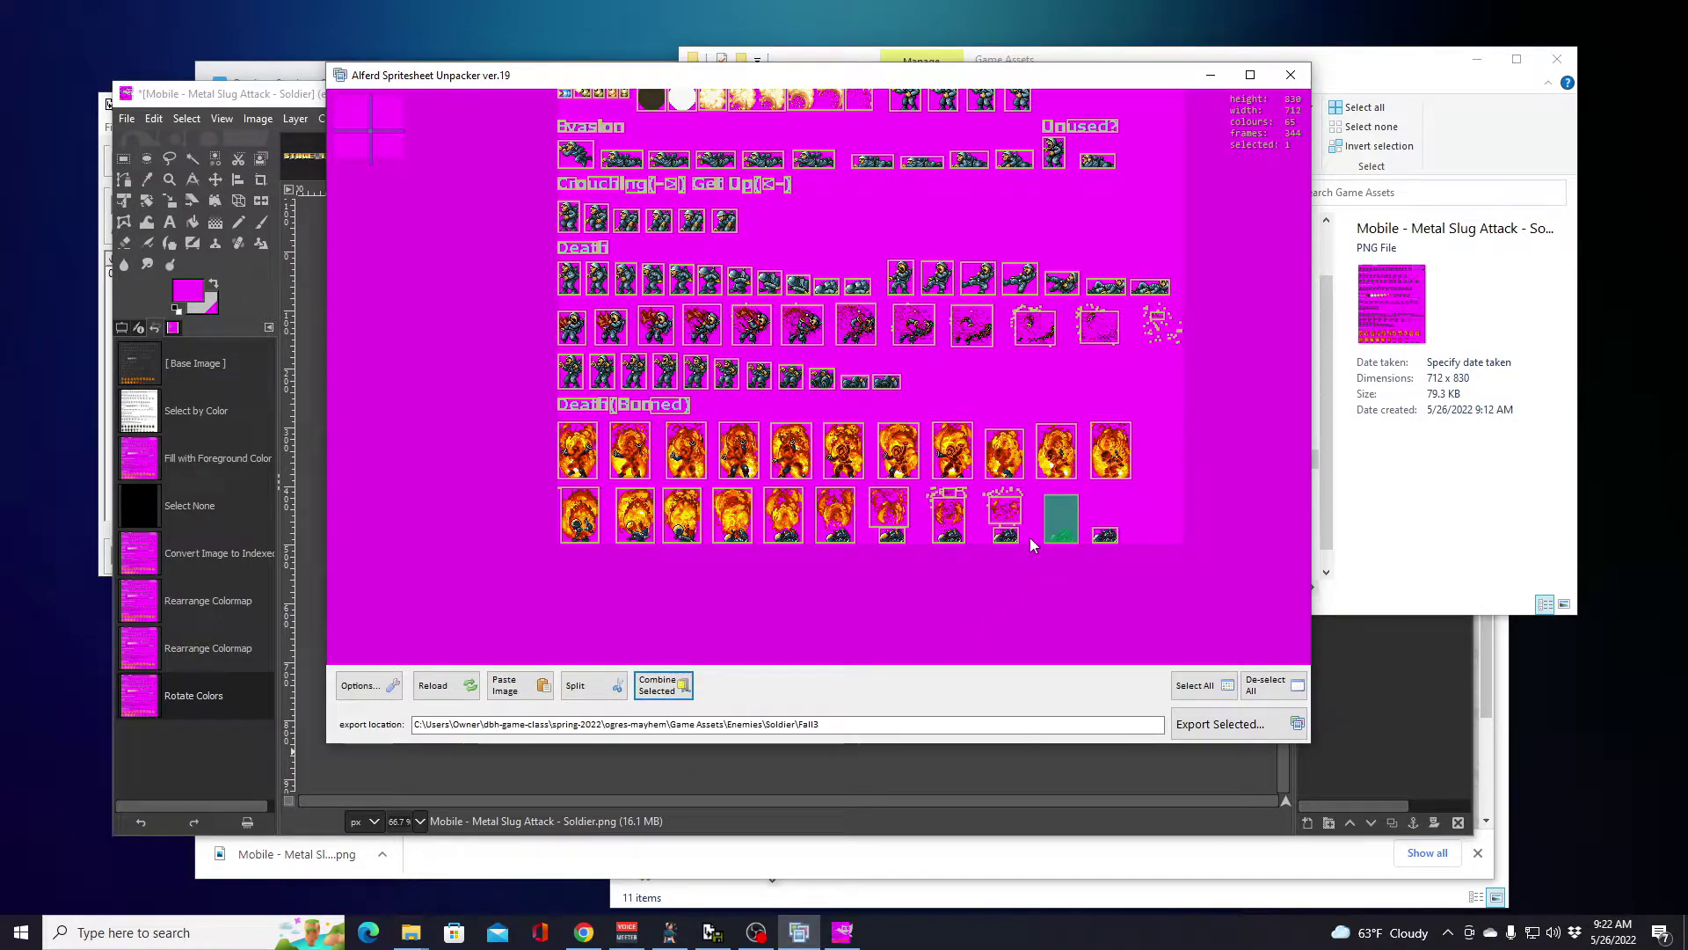
Step: Combine the pieces of the ninth and eighth frames in the second Death(Burned) row into one frame each and clear the selection
{"action": "mouse_move", "coordinate": [1032, 538]}
{"action": "left_mouse_down"}
{"action": "mouse_move", "coordinate": [997, 481]}
{"action": "mouse_move", "coordinate": [974, 483]}
{"action": "mouse_move", "coordinate": [994, 499]}
{"action": "left_mouse_up"}
{"action": "left_click_drag", "start_coordinate": [1031, 557], "coordinate": [977, 486]}
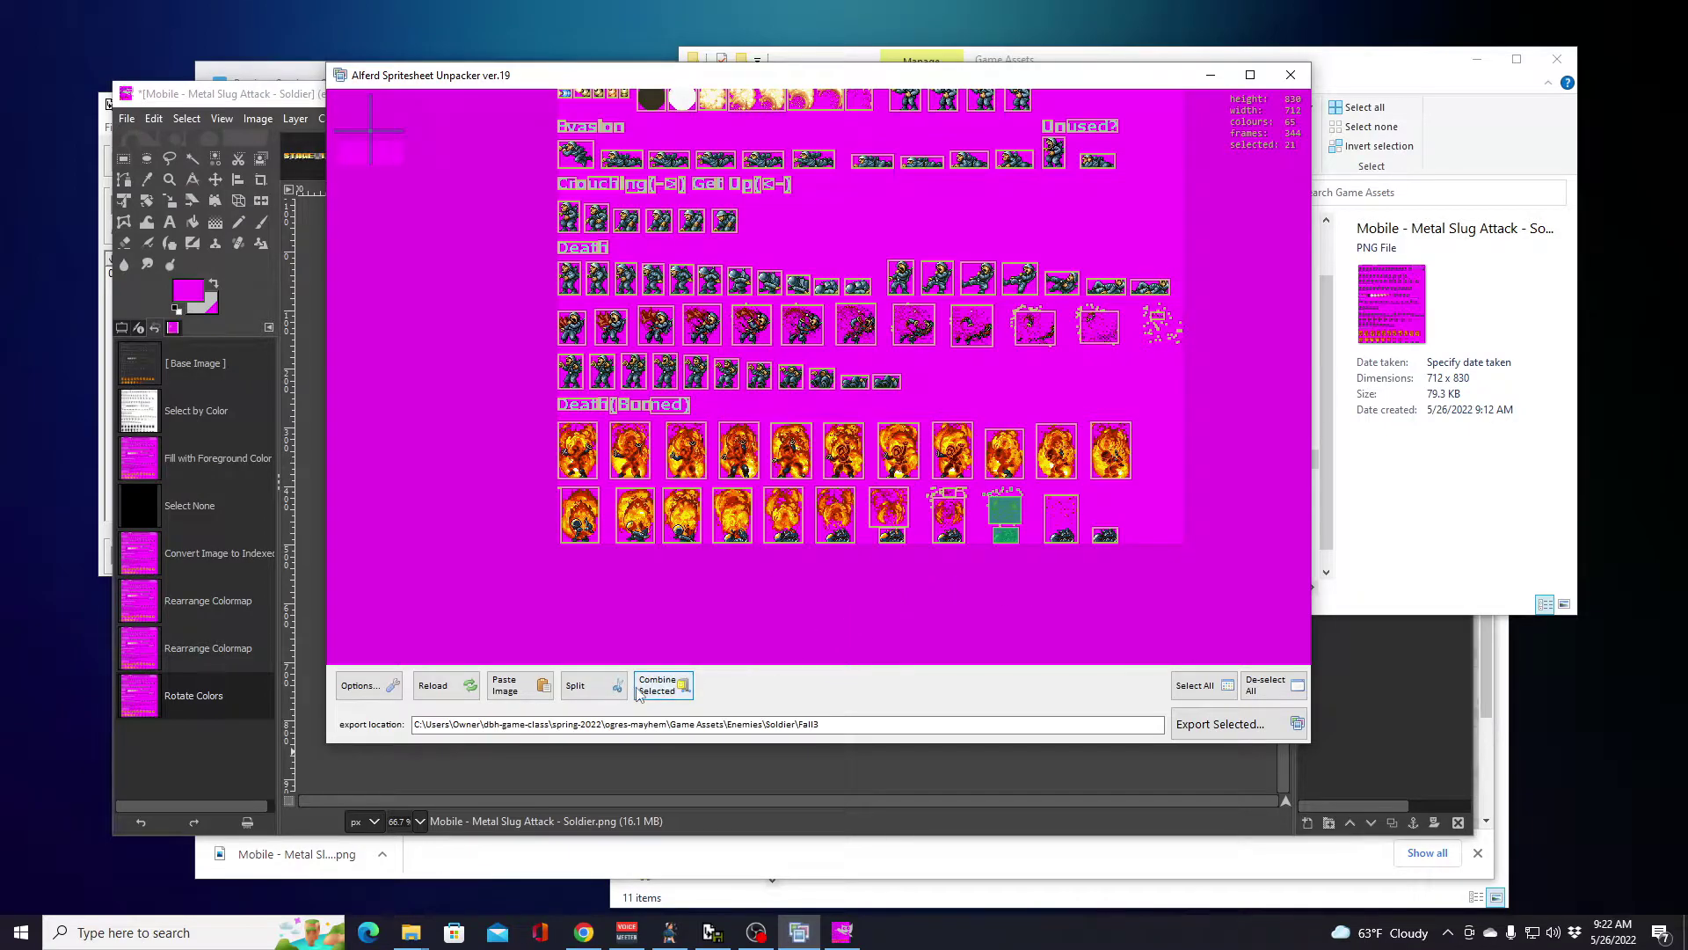
{"action": "left_click", "coordinate": [664, 685]}
{"action": "mouse_move", "coordinate": [976, 560]}
{"action": "left_mouse_down"}
{"action": "mouse_move", "coordinate": [965, 482]}
{"action": "mouse_move", "coordinate": [924, 489]}
{"action": "left_mouse_up"}
{"action": "left_click", "coordinate": [664, 685]}
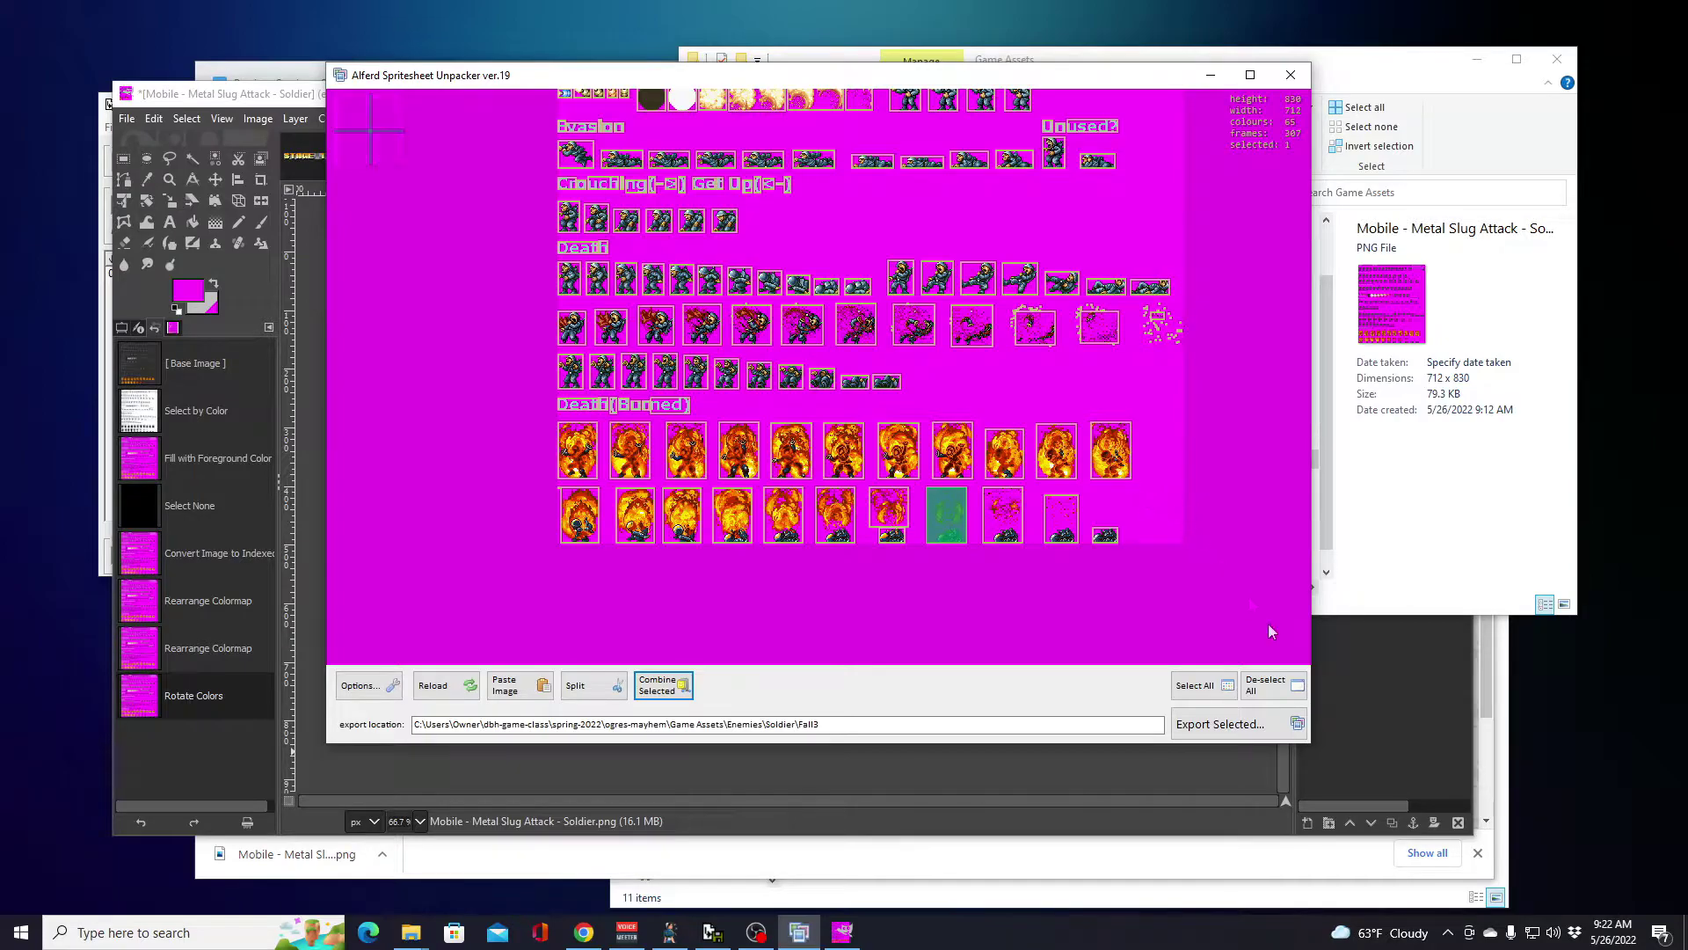
{"action": "left_click", "coordinate": [1266, 687]}
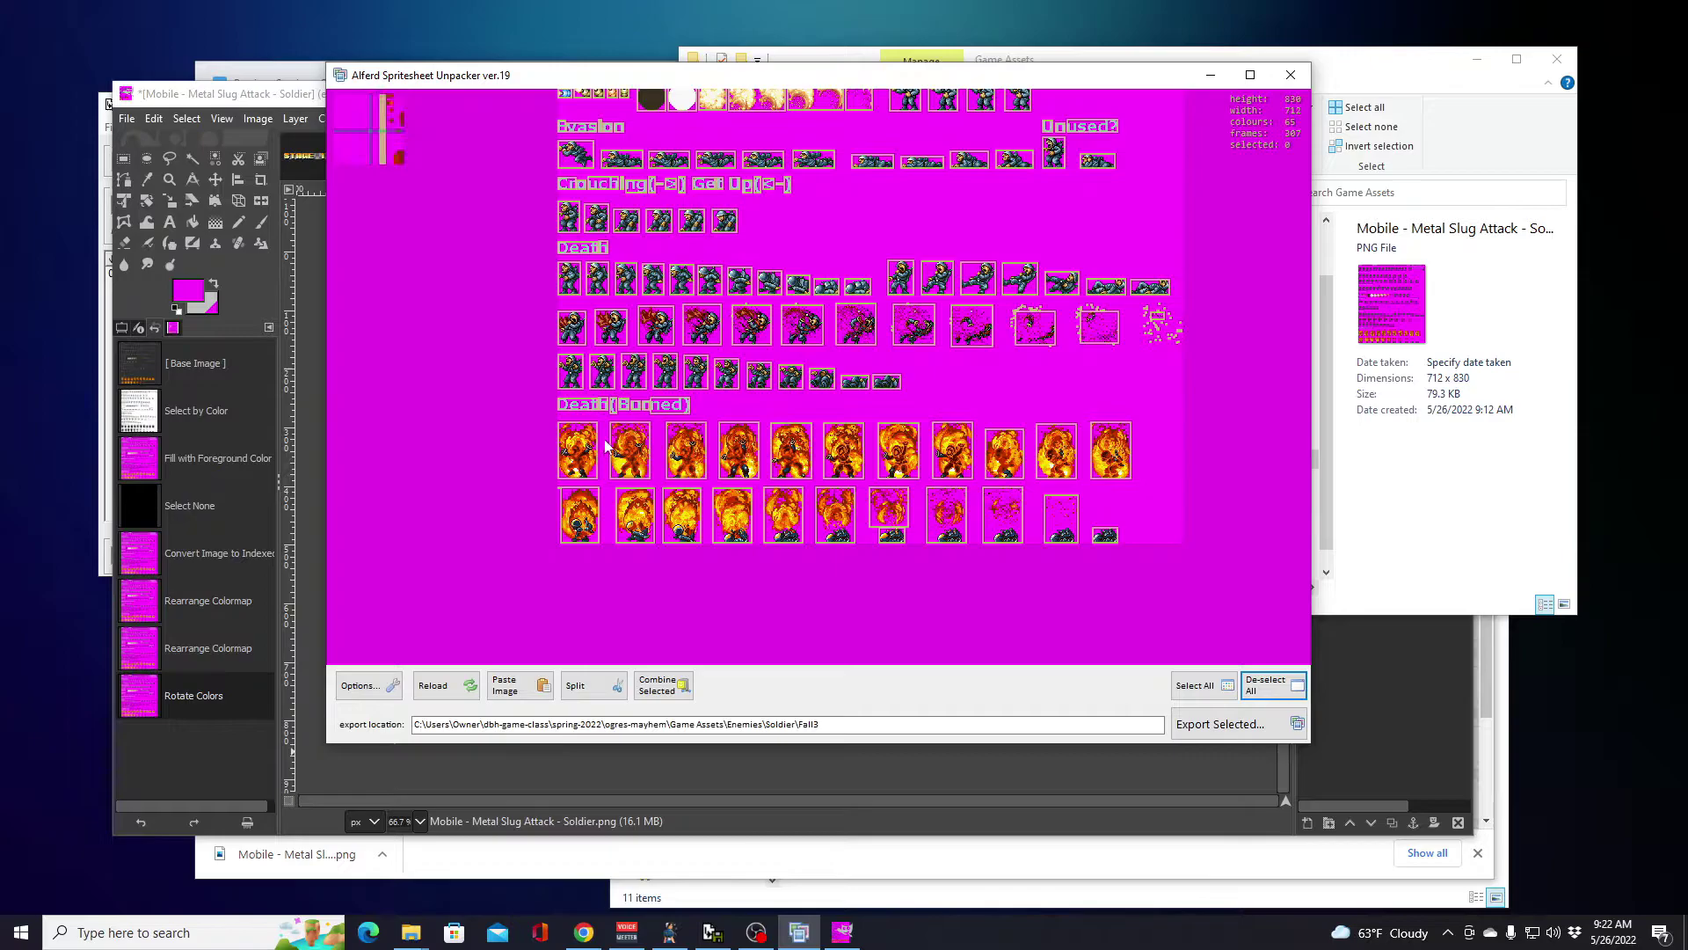
Step: Combine the two pieces of the seventh frame in the second Death(Burned) row into one frame
{"action": "mouse_move", "coordinate": [576, 455]}
{"action": "left_mouse_down"}
{"action": "mouse_move", "coordinate": [1129, 451]}
{"action": "mouse_move", "coordinate": [580, 505]}
{"action": "mouse_move", "coordinate": [883, 509]}
{"action": "mouse_move", "coordinate": [857, 556]}
{"action": "left_mouse_up"}
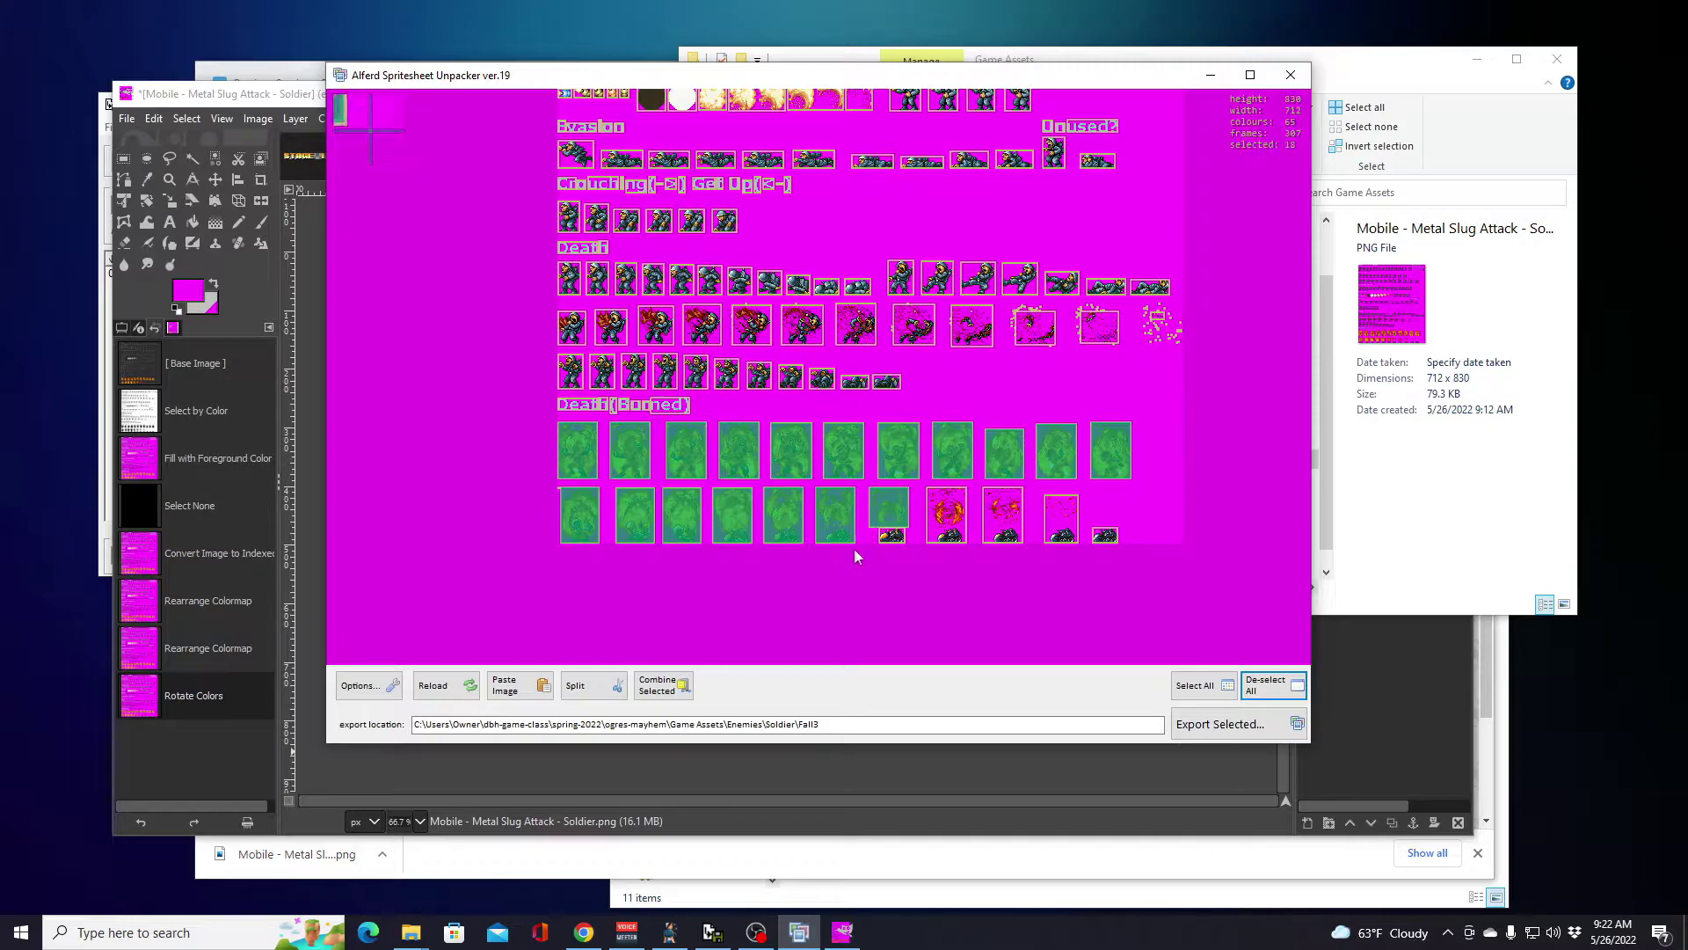
{"action": "left_click", "coordinate": [1274, 685]}
{"action": "scroll", "coordinate": [914, 536], "scroll_direction": "down", "scroll_amount": 1}
{"action": "scroll", "coordinate": [909, 536], "scroll_direction": "up", "scroll_amount": 1}
{"action": "left_click_drag", "start_coordinate": [864, 484], "coordinate": [897, 527]}
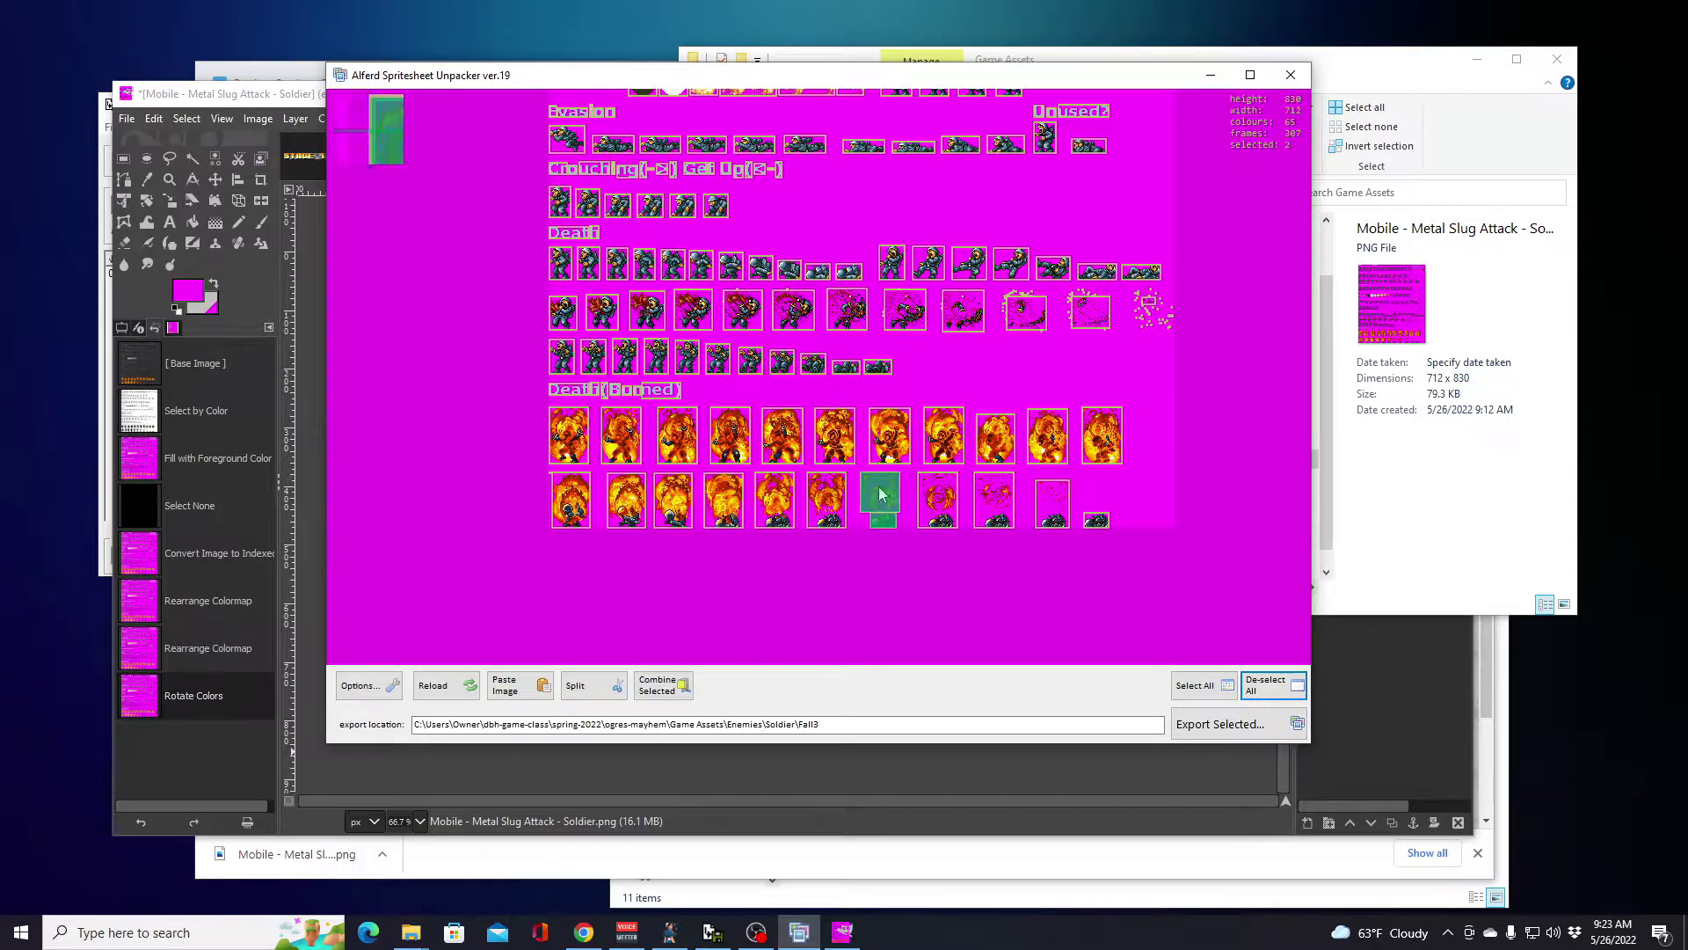
{"action": "left_click", "coordinate": [664, 685]}
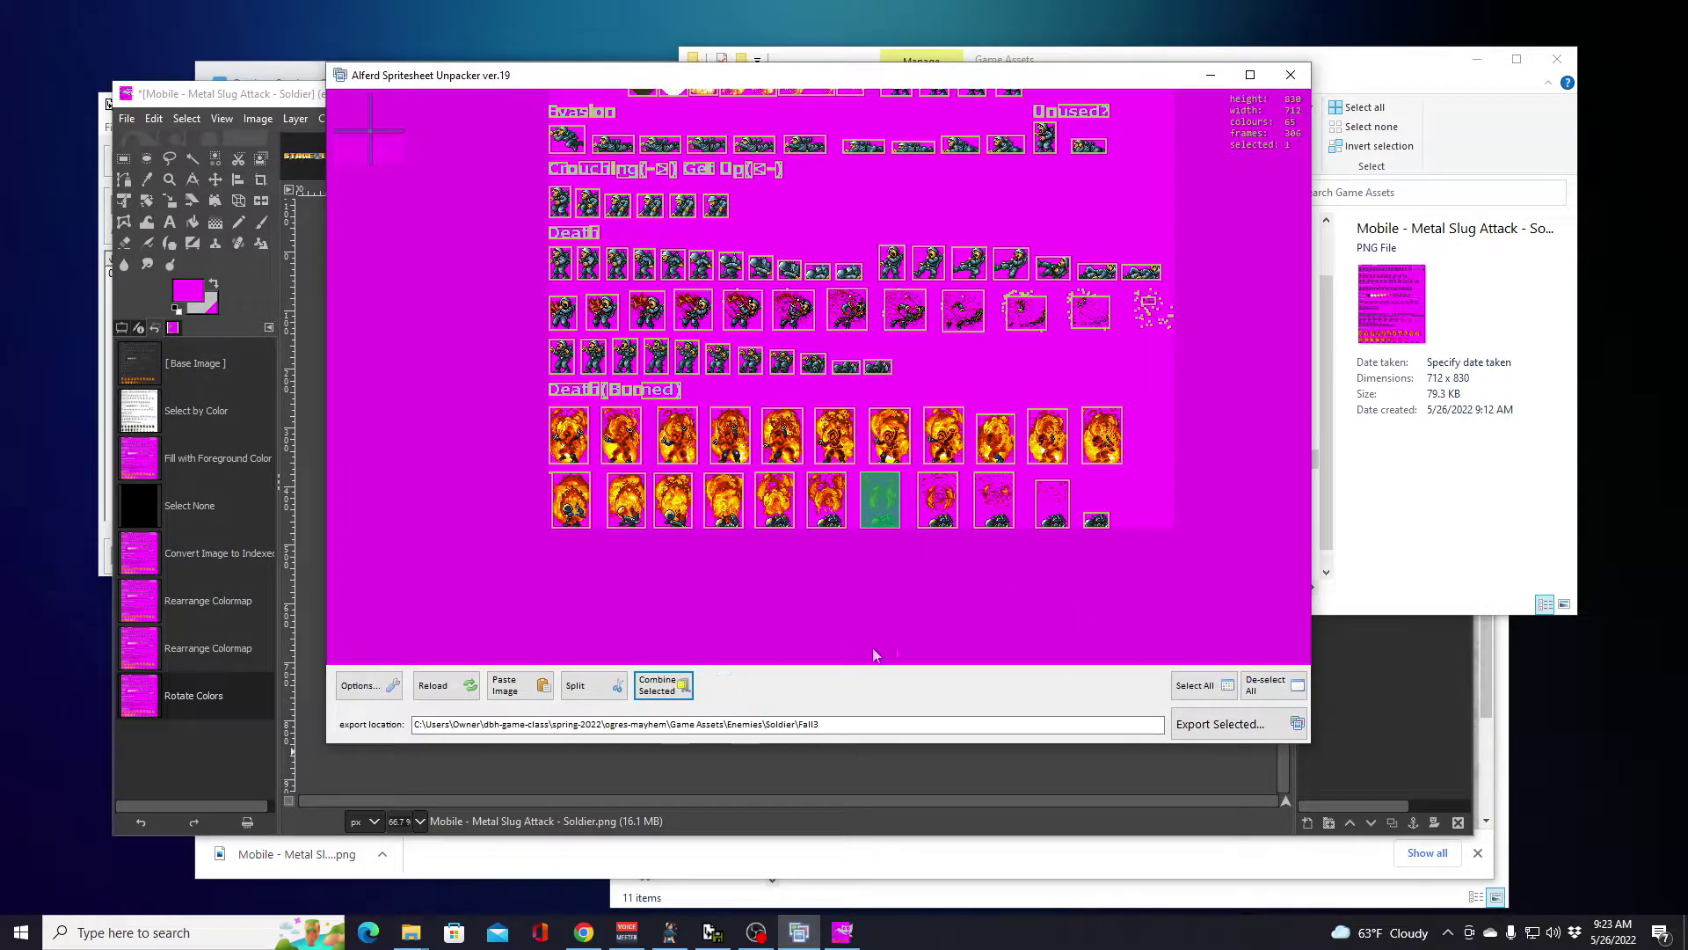
Step: Clear the selection and select the eleven frames of the first Death(Burned) row in order
{"action": "left_click", "coordinate": [1274, 685]}
{"action": "left_click", "coordinate": [569, 435]}
{"action": "left_click", "coordinate": [621, 436]}
{"action": "left_click", "coordinate": [676, 435]}
{"action": "left_click", "coordinate": [729, 435]}
{"action": "left_click", "coordinate": [783, 435]}
{"action": "left_click", "coordinate": [834, 435]}
{"action": "left_click", "coordinate": [890, 439]}
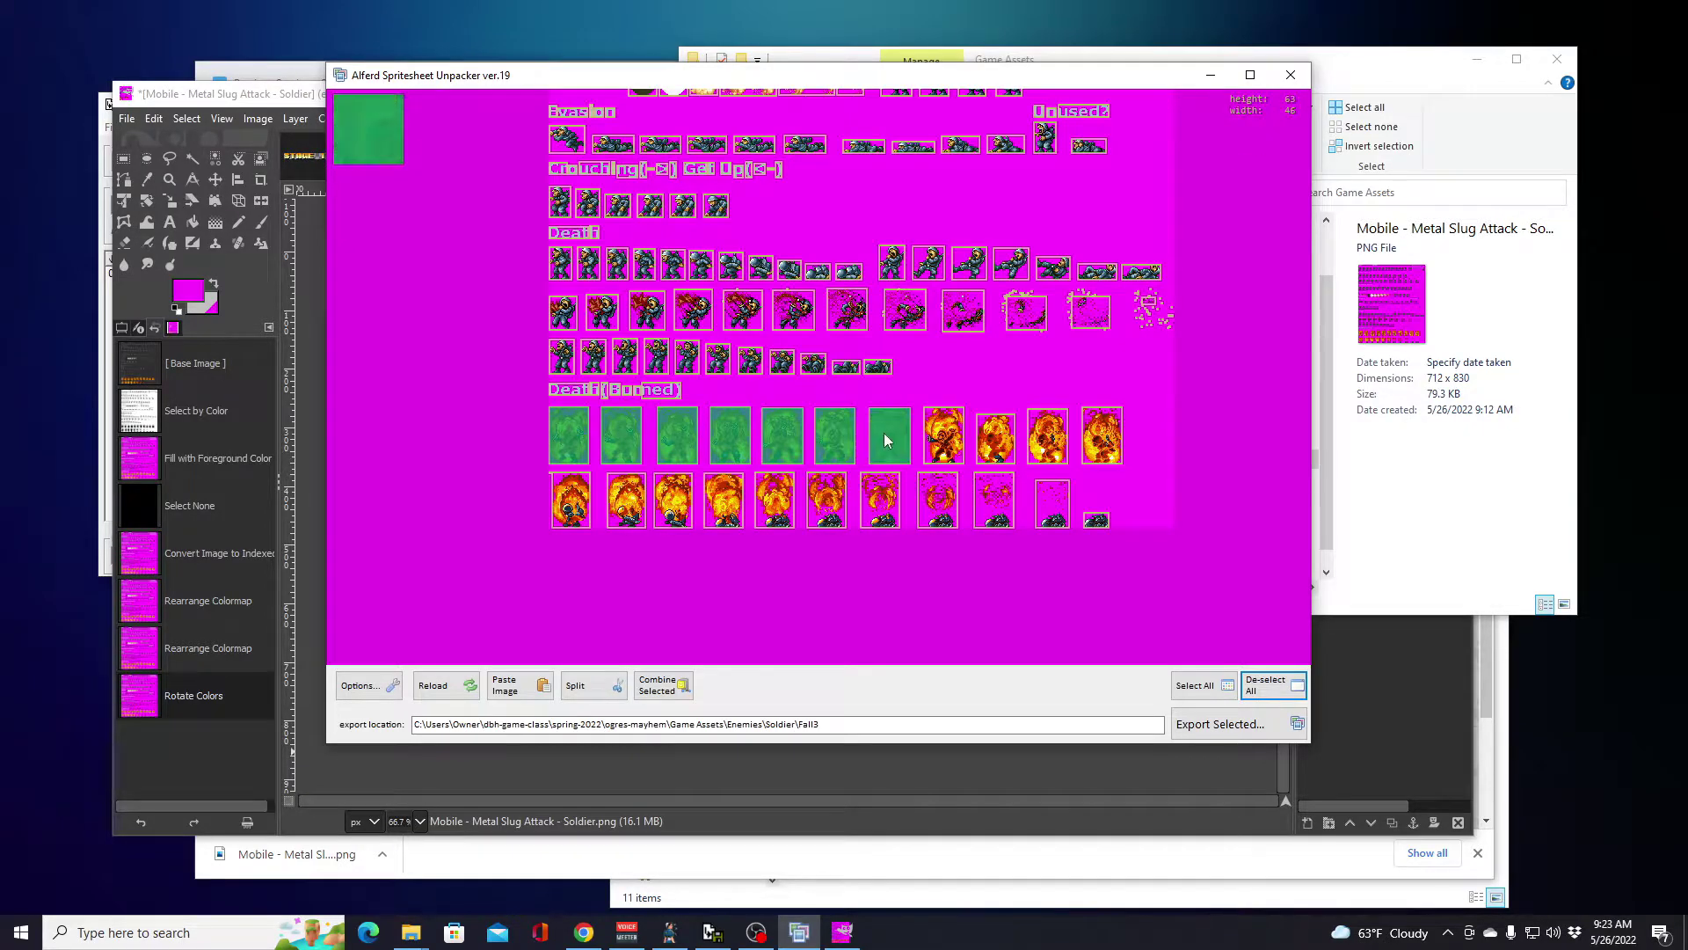
{"action": "left_click", "coordinate": [943, 437]}
{"action": "left_click", "coordinate": [995, 438]}
{"action": "left_click", "coordinate": [1047, 437]}
{"action": "left_click", "coordinate": [1102, 435]}
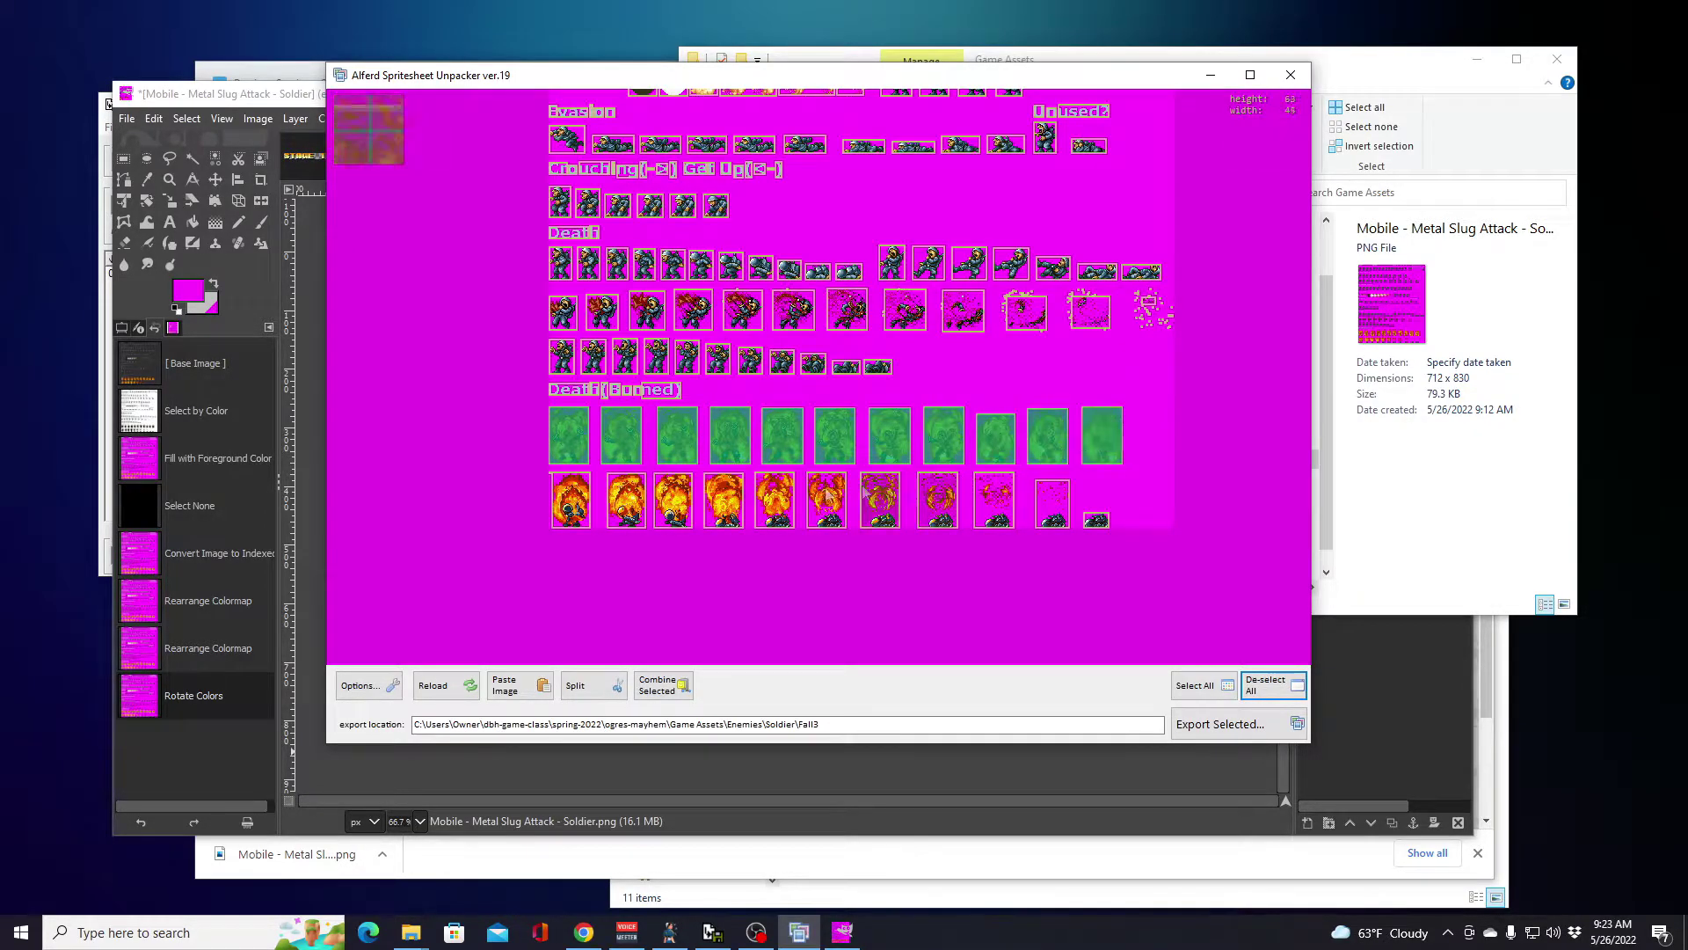
Step: Add the eleven frames of the second Death(Burned) row to the selection in order
{"action": "left_click", "coordinate": [571, 499]}
{"action": "left_click", "coordinate": [626, 499]}
{"action": "left_click", "coordinate": [673, 500]}
{"action": "left_click", "coordinate": [723, 499]}
{"action": "left_click", "coordinate": [774, 499]}
{"action": "left_click", "coordinate": [827, 499]}
{"action": "left_click", "coordinate": [881, 500]}
{"action": "left_click", "coordinate": [938, 499]}
{"action": "left_click", "coordinate": [994, 499]}
{"action": "left_click", "coordinate": [1052, 503]}
{"action": "left_click", "coordinate": [1094, 522]}
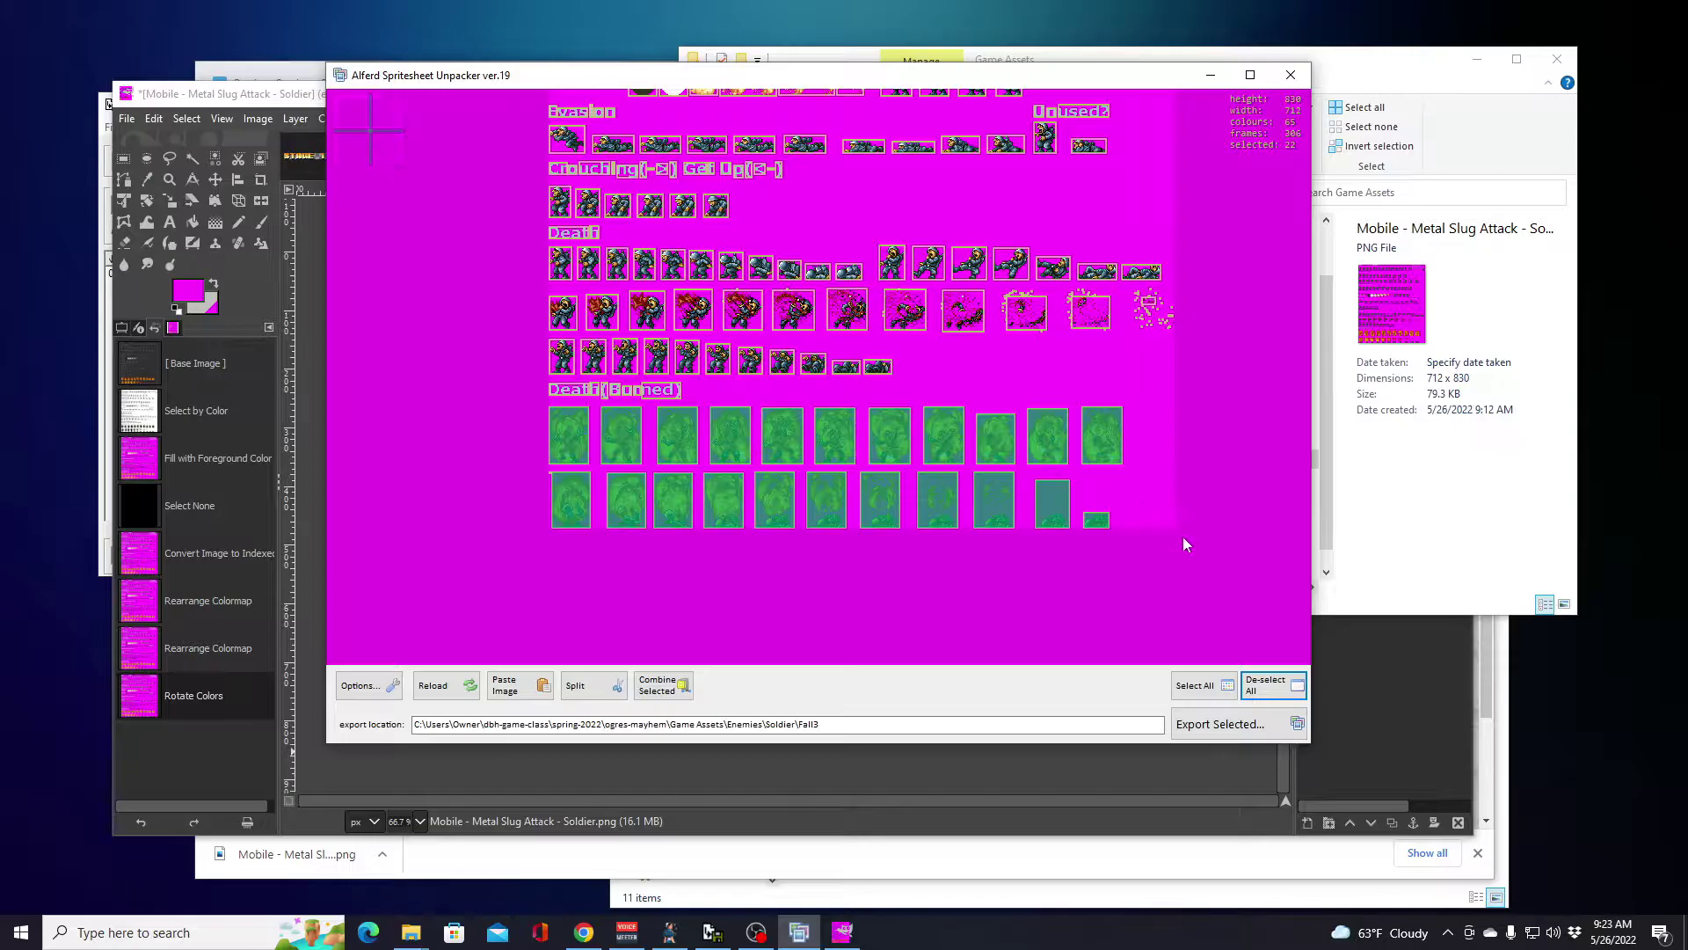
Step: Export the selected Death(Burned) frames into a new Burn folder inside Soldier and close the opened folder window
{"action": "left_click", "coordinate": [1222, 723]}
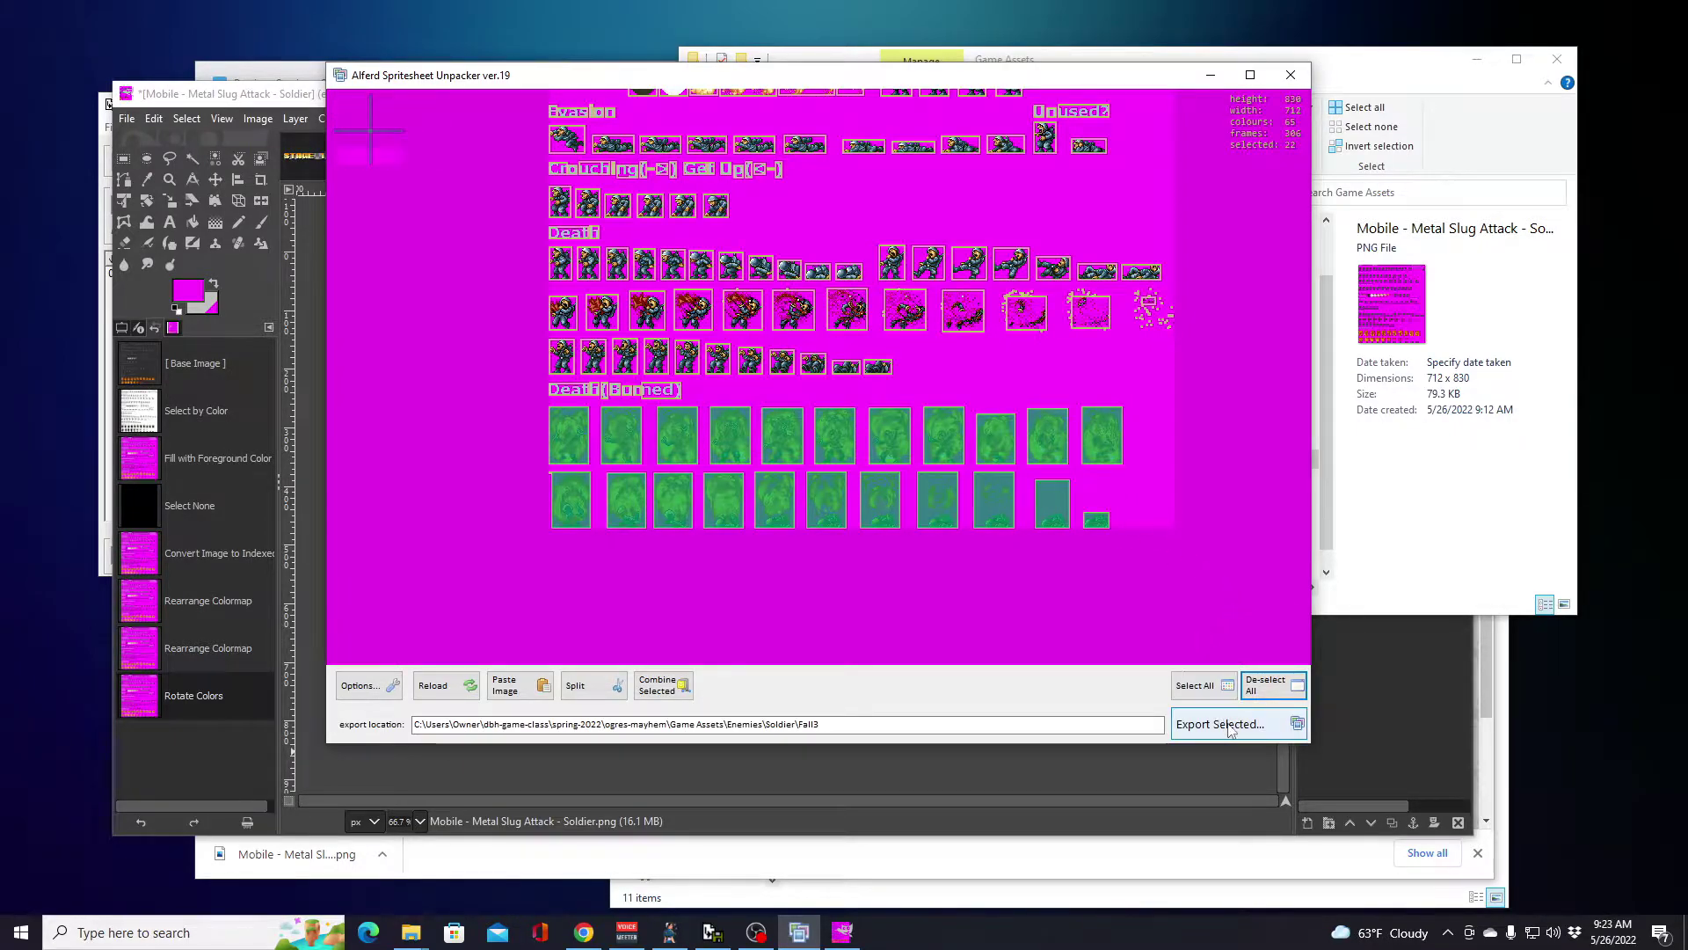
{"action": "left_click_drag", "start_coordinate": [967, 437], "coordinate": [963, 481]}
{"action": "left_click", "coordinate": [880, 490]}
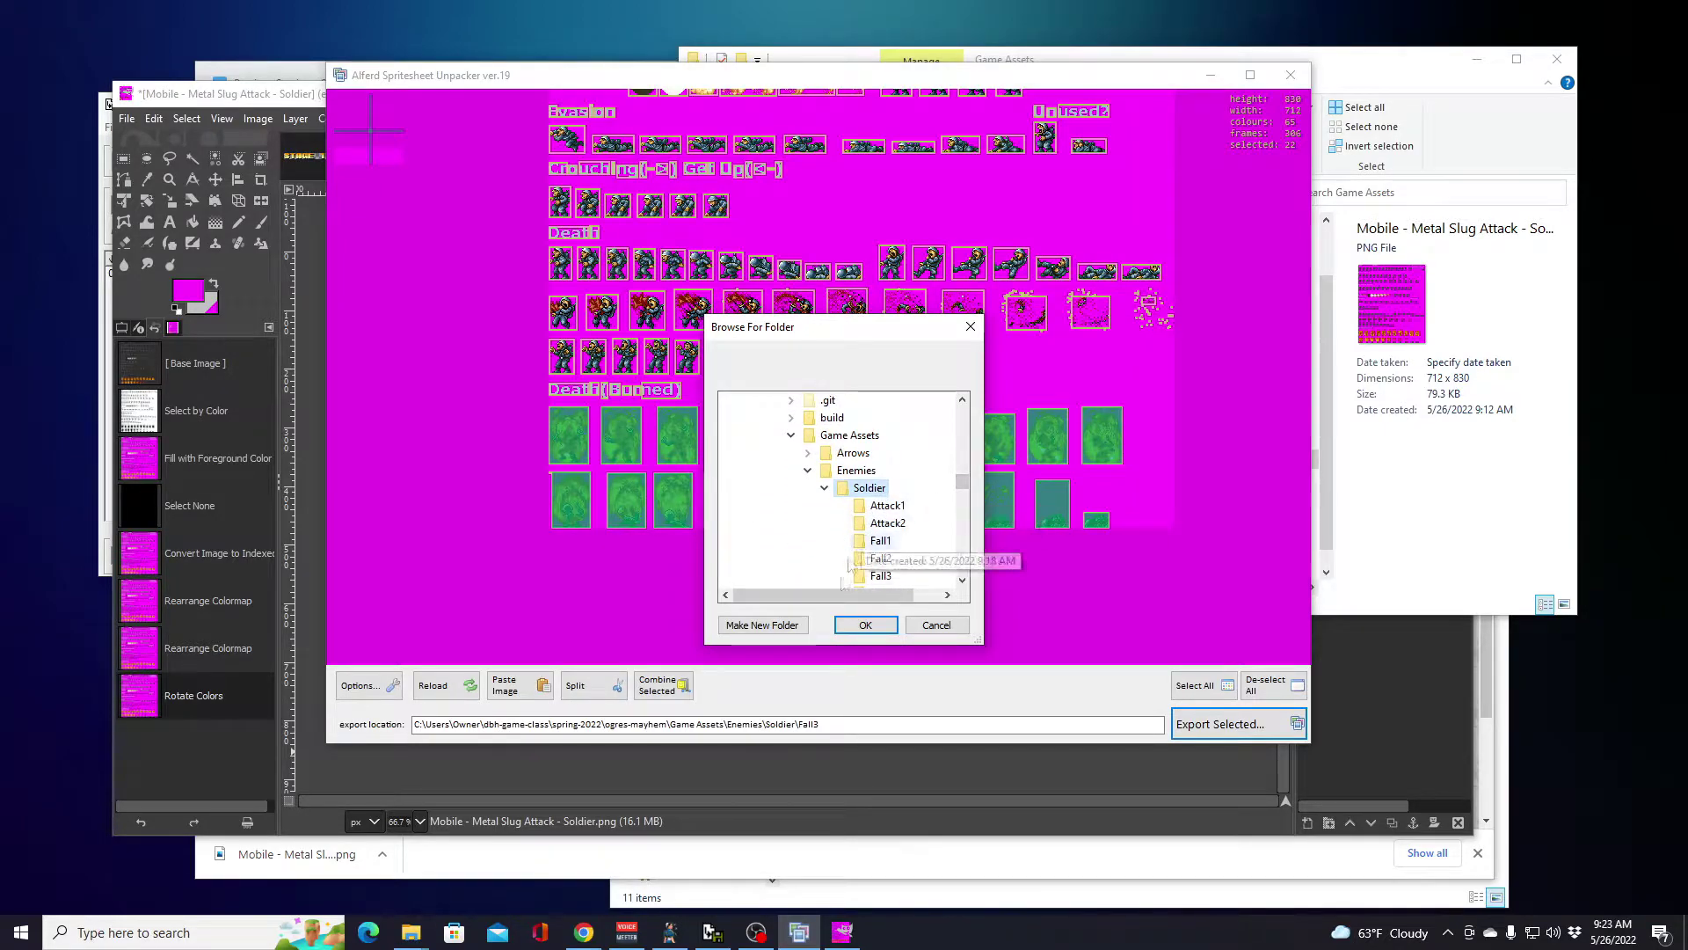
{"action": "left_click", "coordinate": [794, 626]}
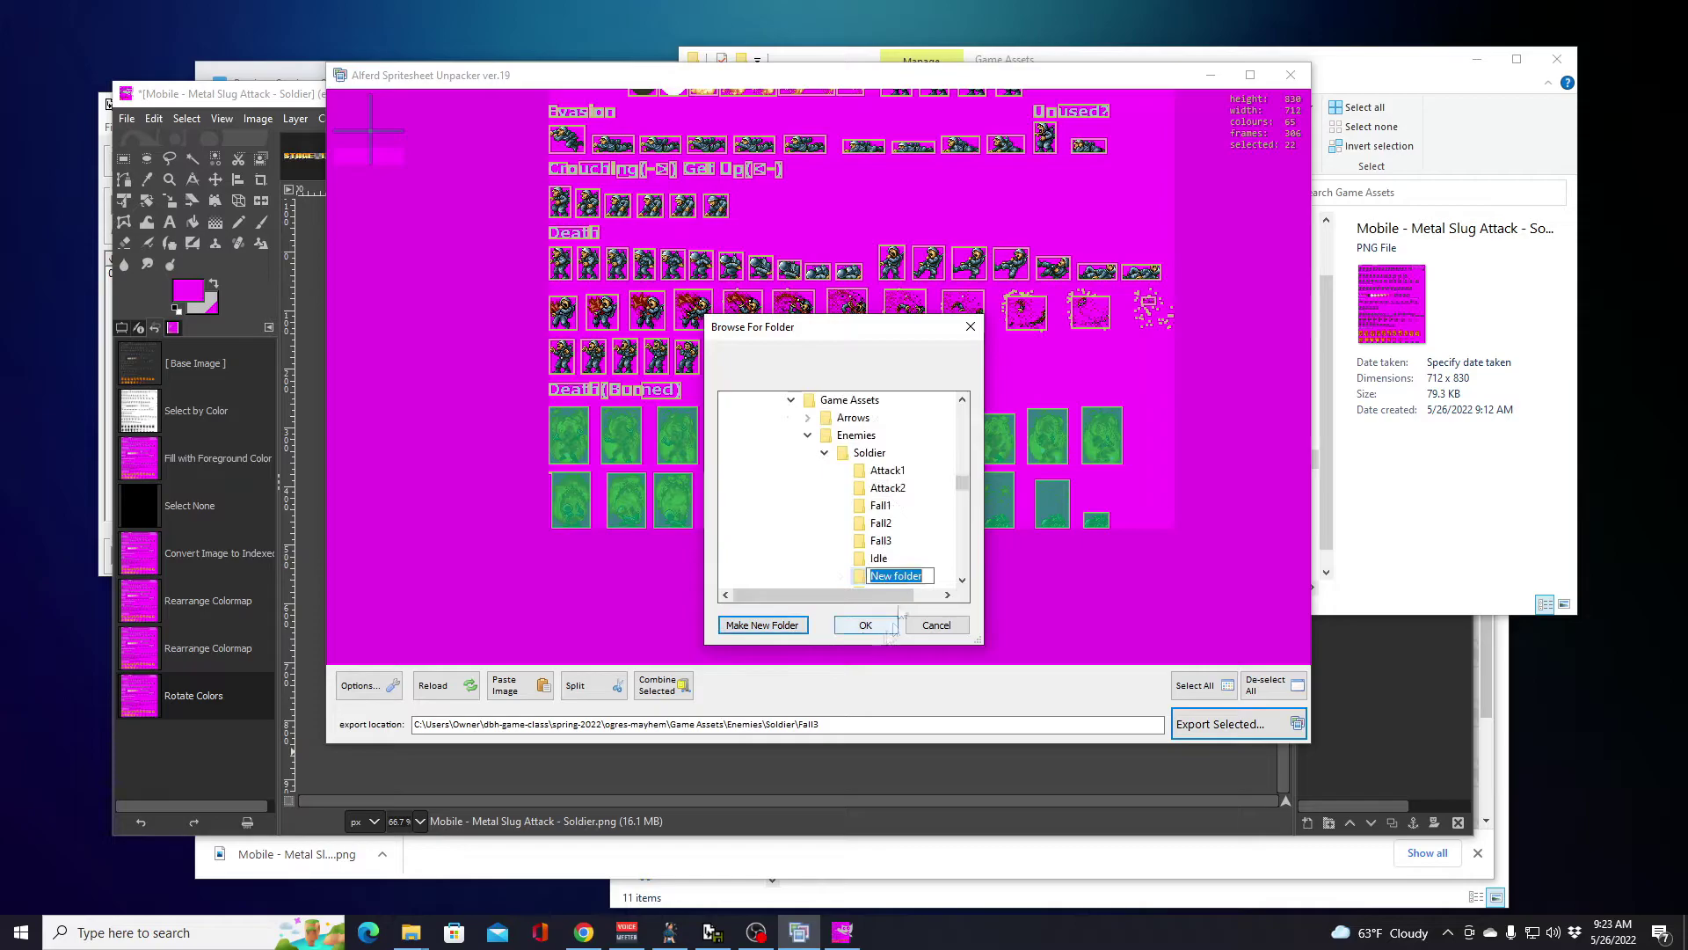
{"action": "type", "text": "B"}
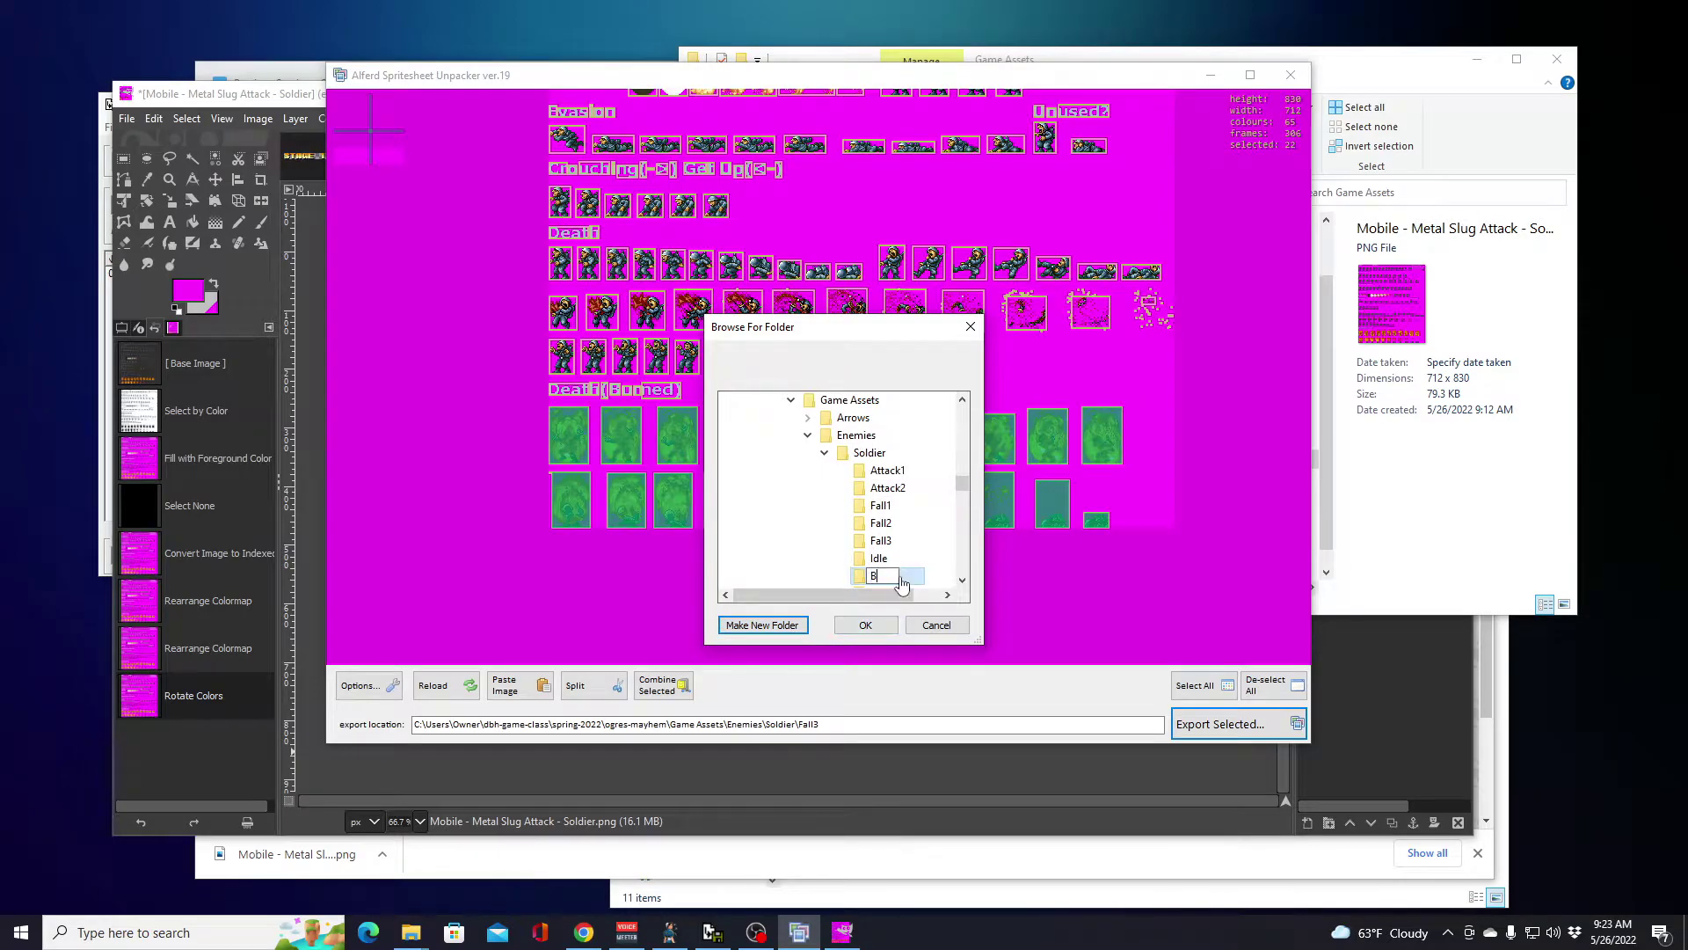
{"action": "type", "text": "urn"}
{"action": "key", "text": "Return"}
{"action": "left_click", "coordinate": [889, 621]}
{"action": "left_click_drag", "start_coordinate": [1607, 277], "coordinate": [1406, 249]}
{"action": "left_click", "coordinate": [1549, 245]}
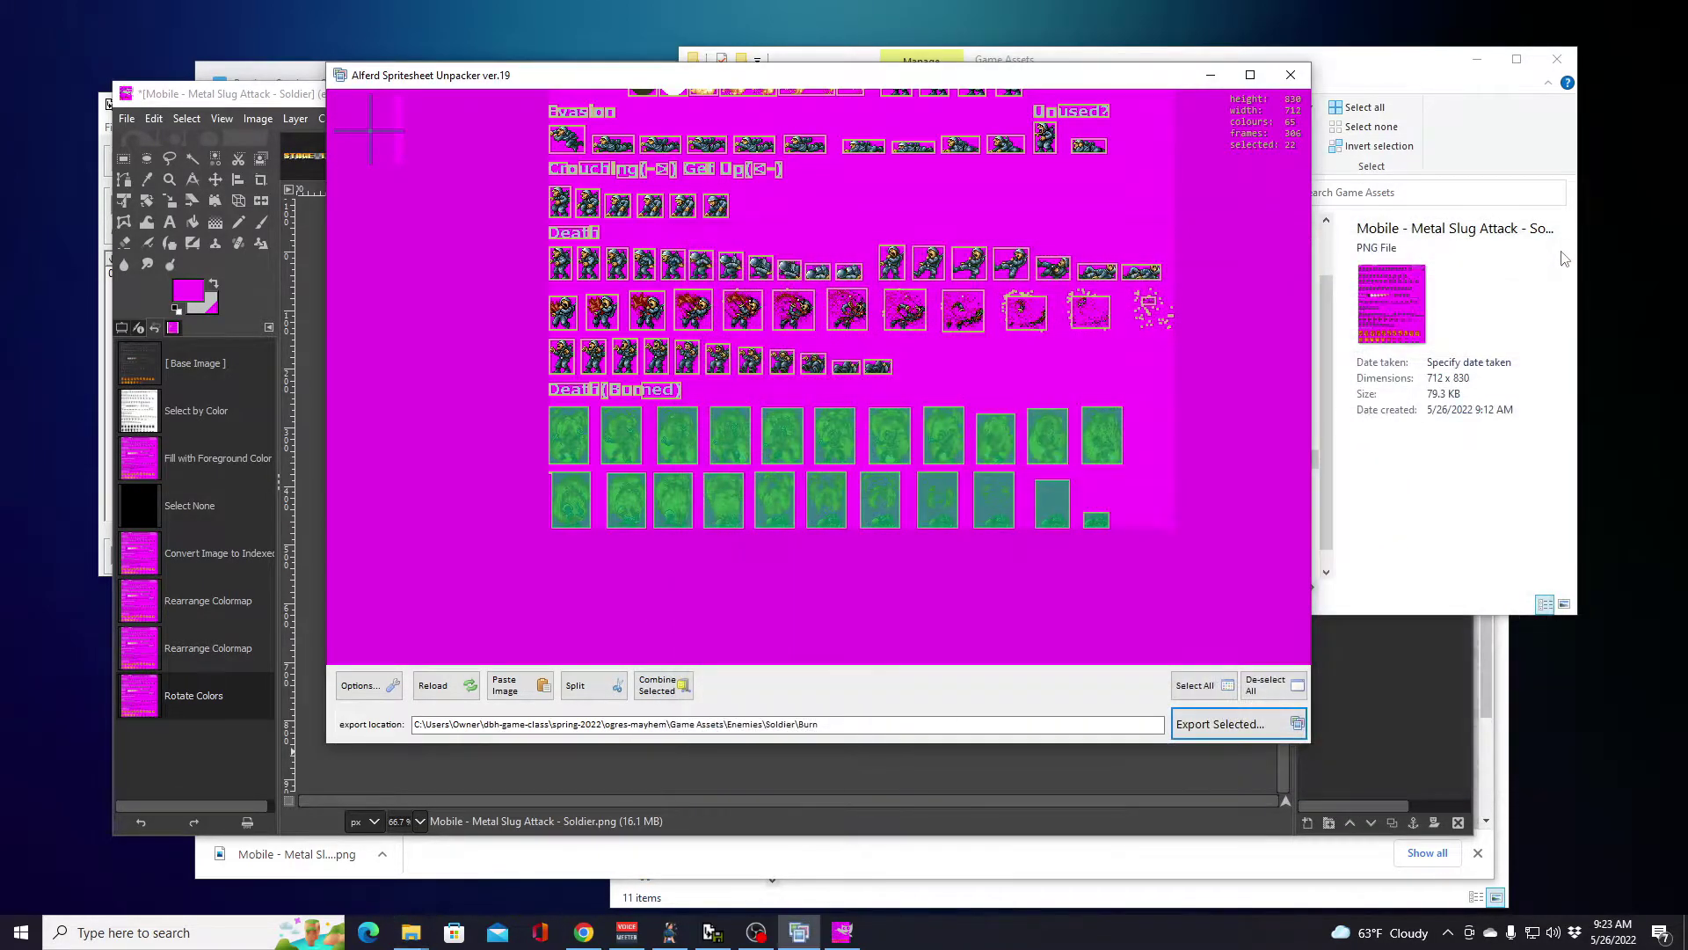
Step: Close the unpacker and, in Batch File Renamer, set the source directory to dbh-game-class
{"action": "left_click", "coordinate": [1289, 77]}
{"action": "key", "text": "alt+Tab"}
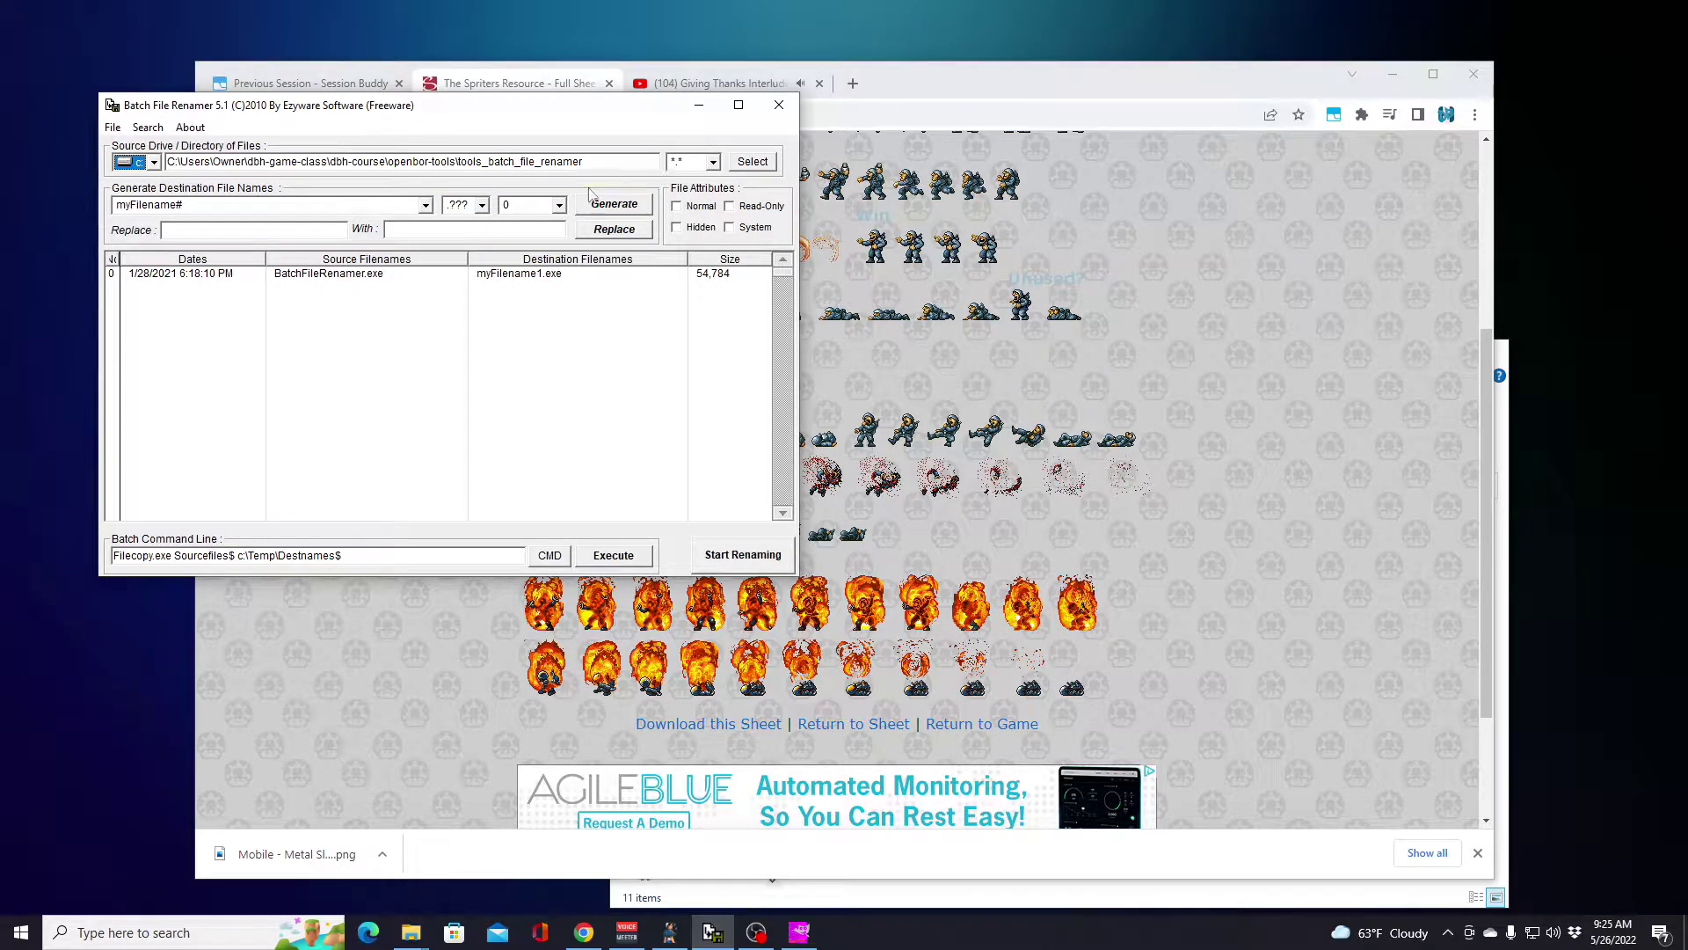
{"action": "left_click", "coordinate": [545, 161]}
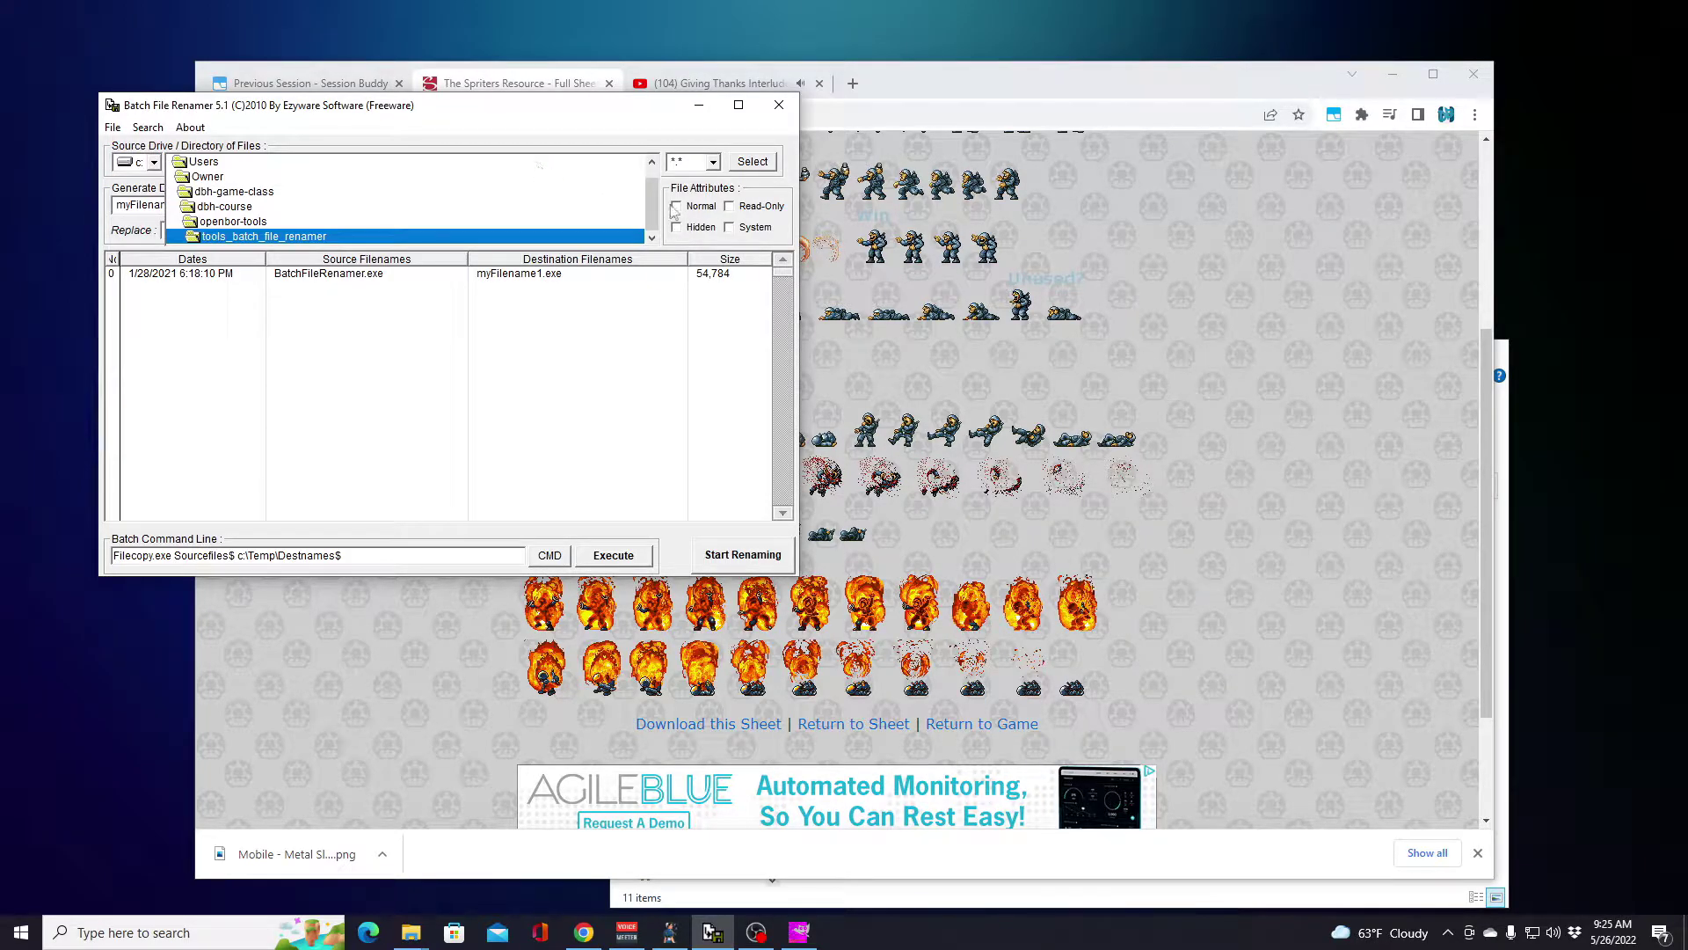
{"action": "left_click", "coordinate": [247, 194]}
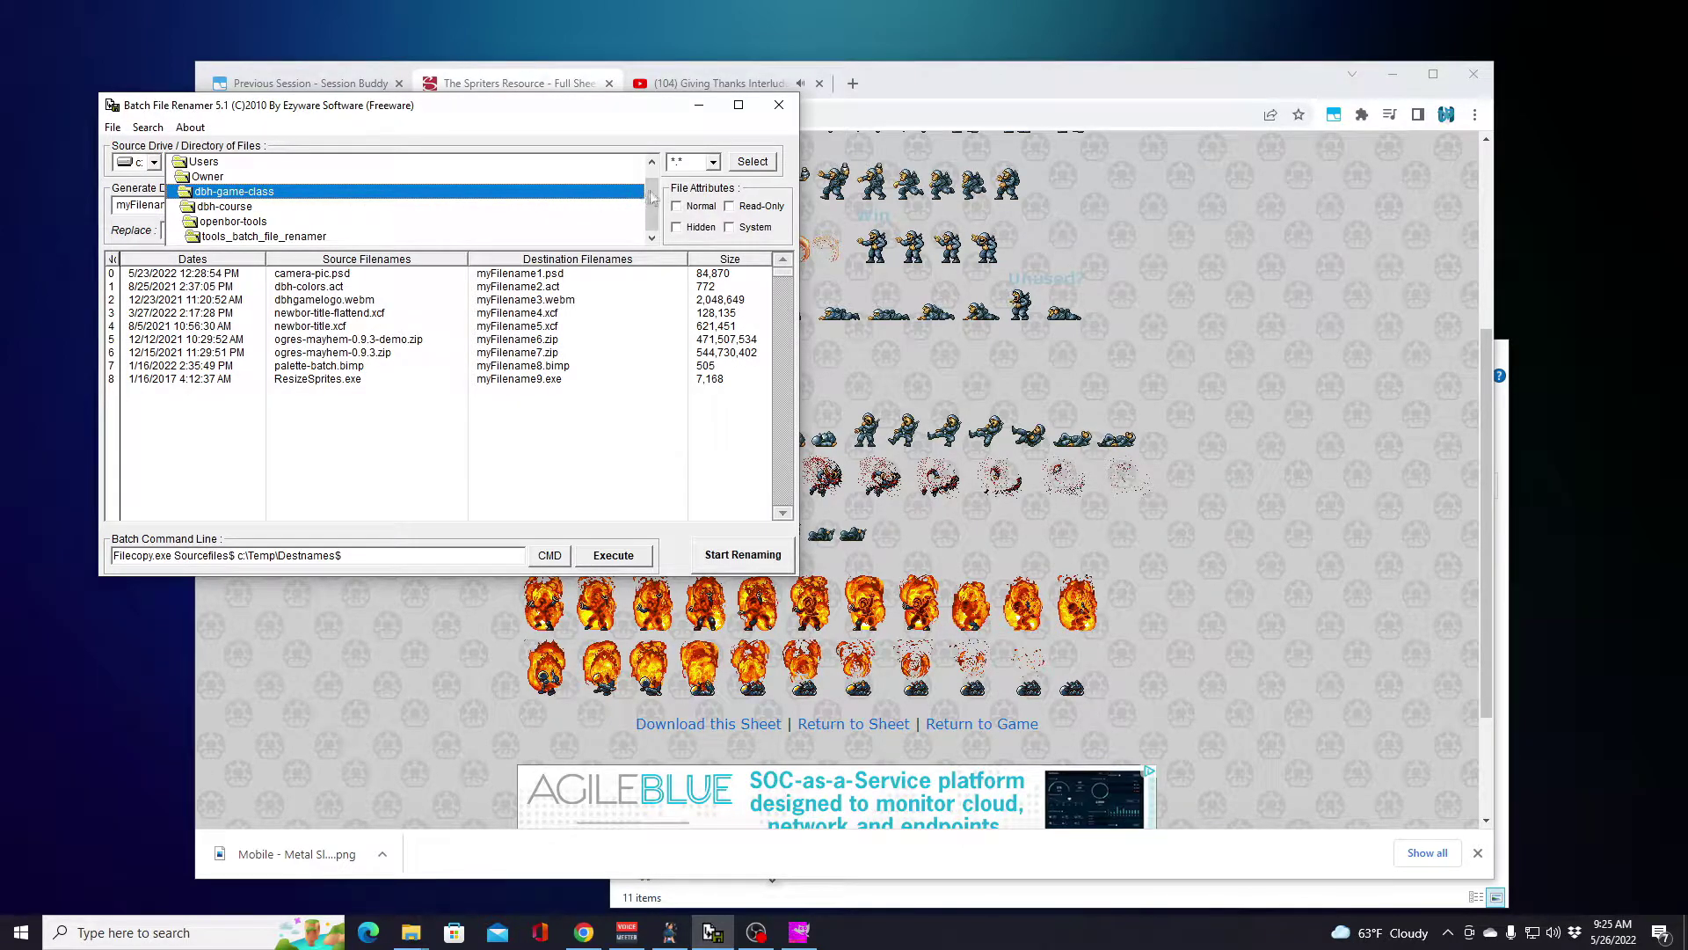
{"action": "double_click", "coordinate": [251, 194]}
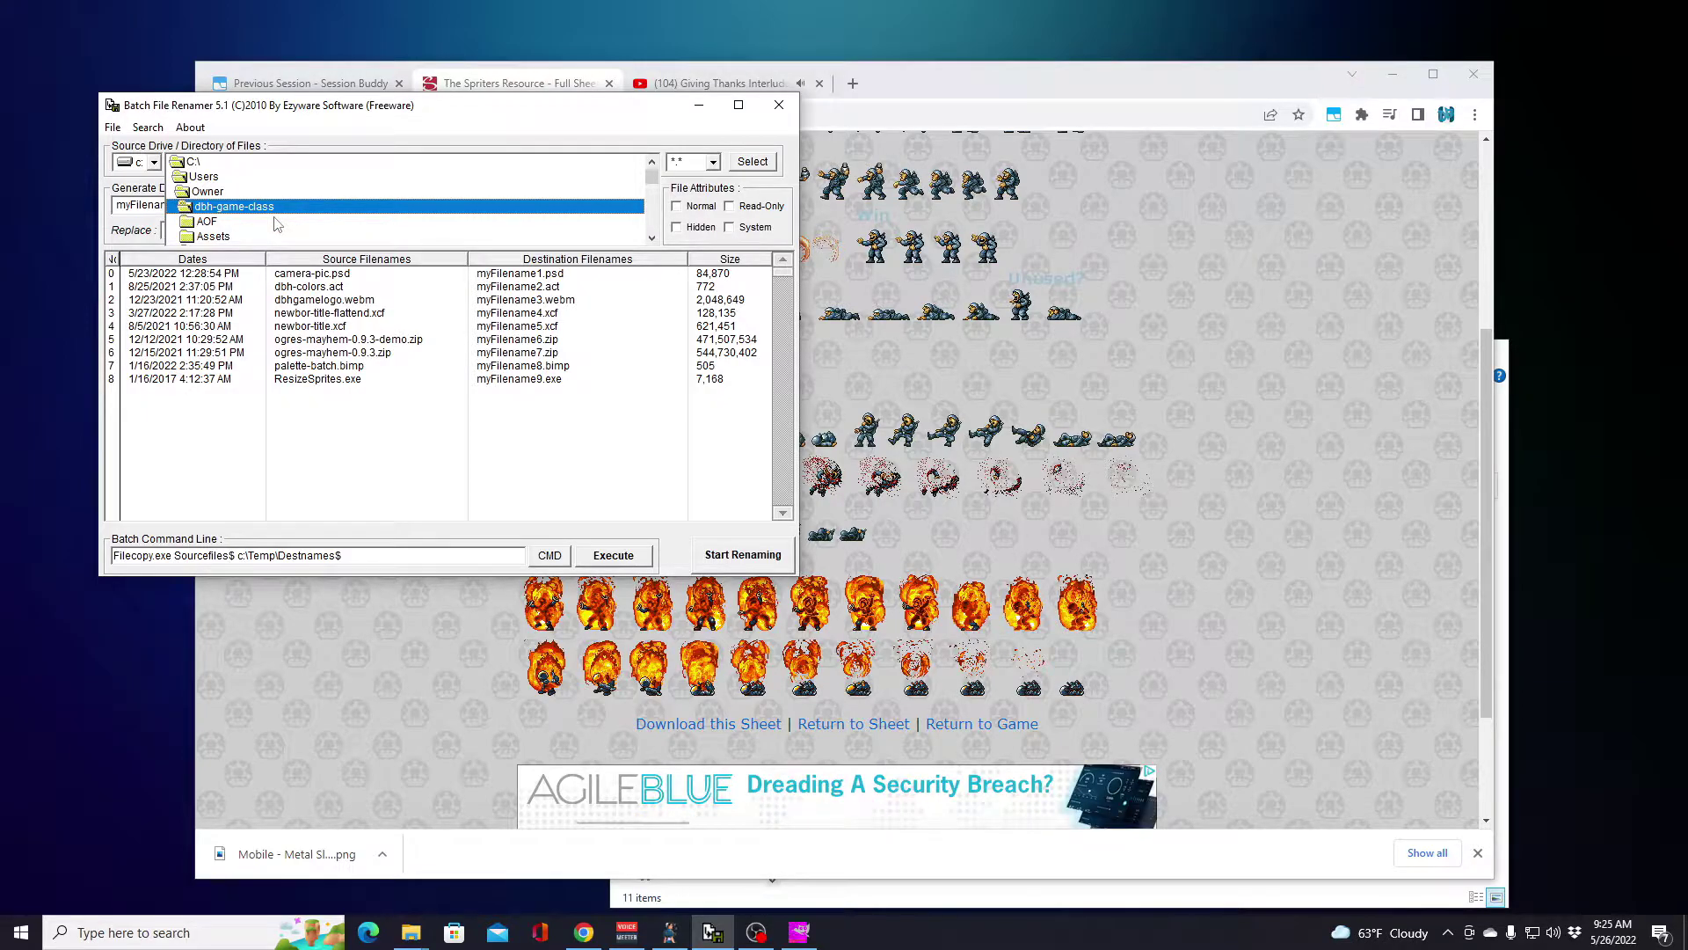
Step: In the source directory list, open the spring-2022 folder inside dbh-game-class and its ogres-mayhem folder
{"action": "scroll", "coordinate": [276, 224], "scroll_direction": "down", "scroll_amount": 2}
{"action": "scroll", "coordinate": [275, 224], "scroll_direction": "up", "scroll_amount": 1}
{"action": "scroll", "coordinate": [275, 224], "scroll_direction": "down", "scroll_amount": 4}
{"action": "scroll", "coordinate": [275, 224], "scroll_direction": "down", "scroll_amount": 5}
{"action": "scroll", "coordinate": [275, 224], "scroll_direction": "down", "scroll_amount": 6}
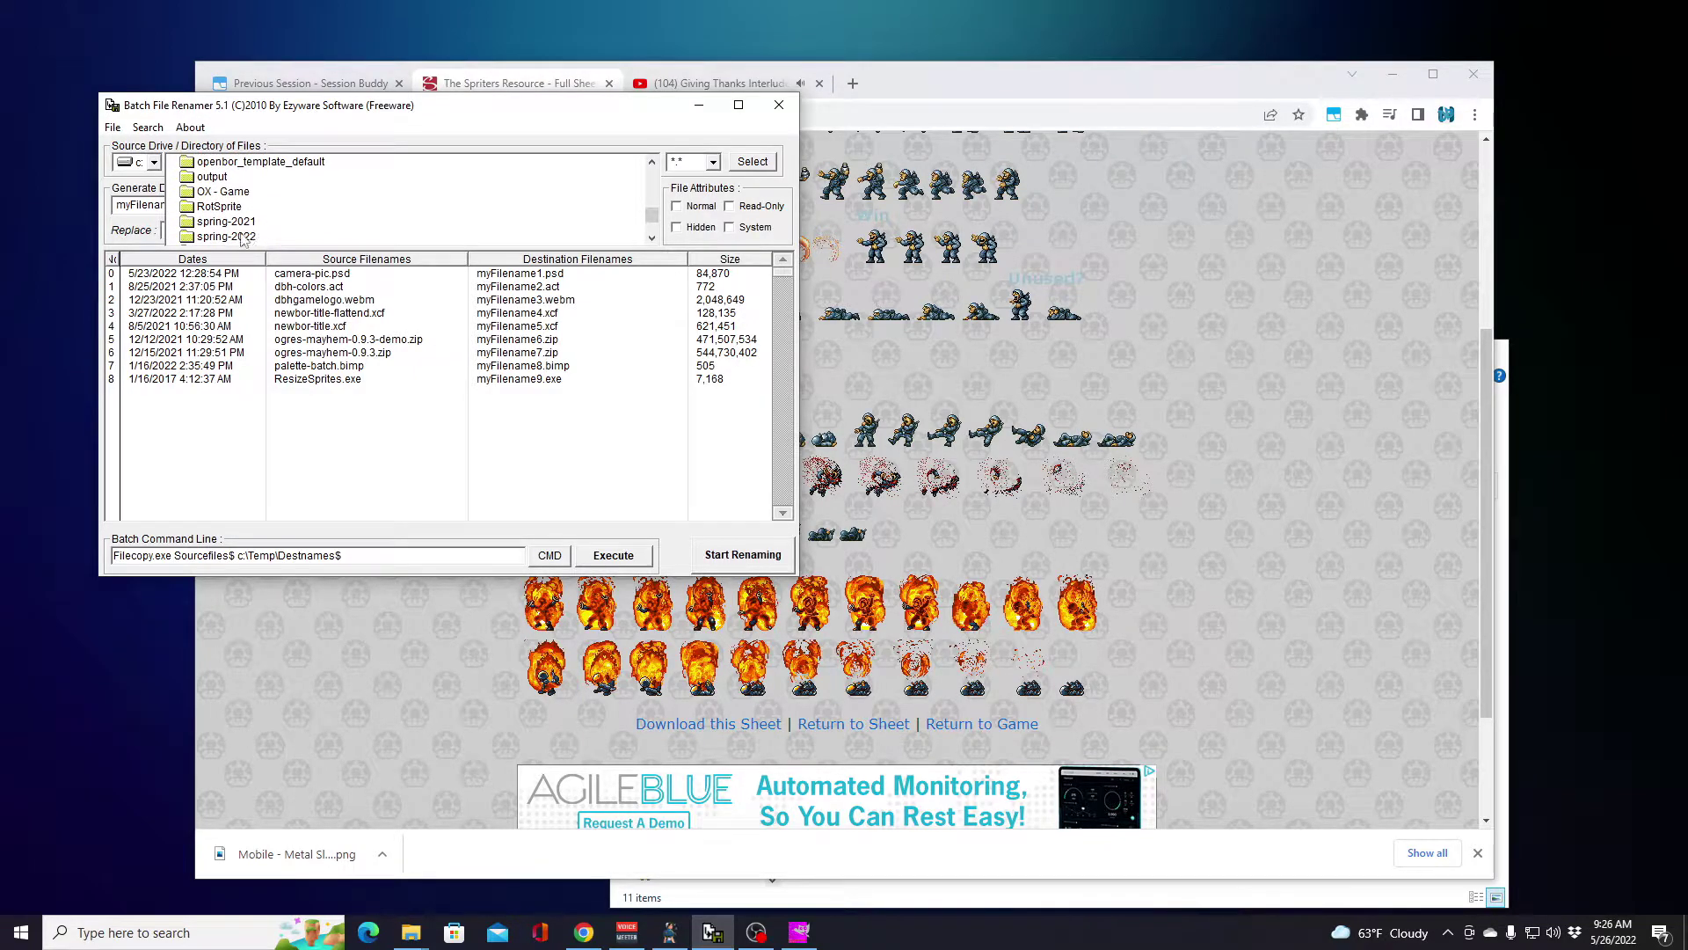
{"action": "double_click", "coordinate": [241, 236]}
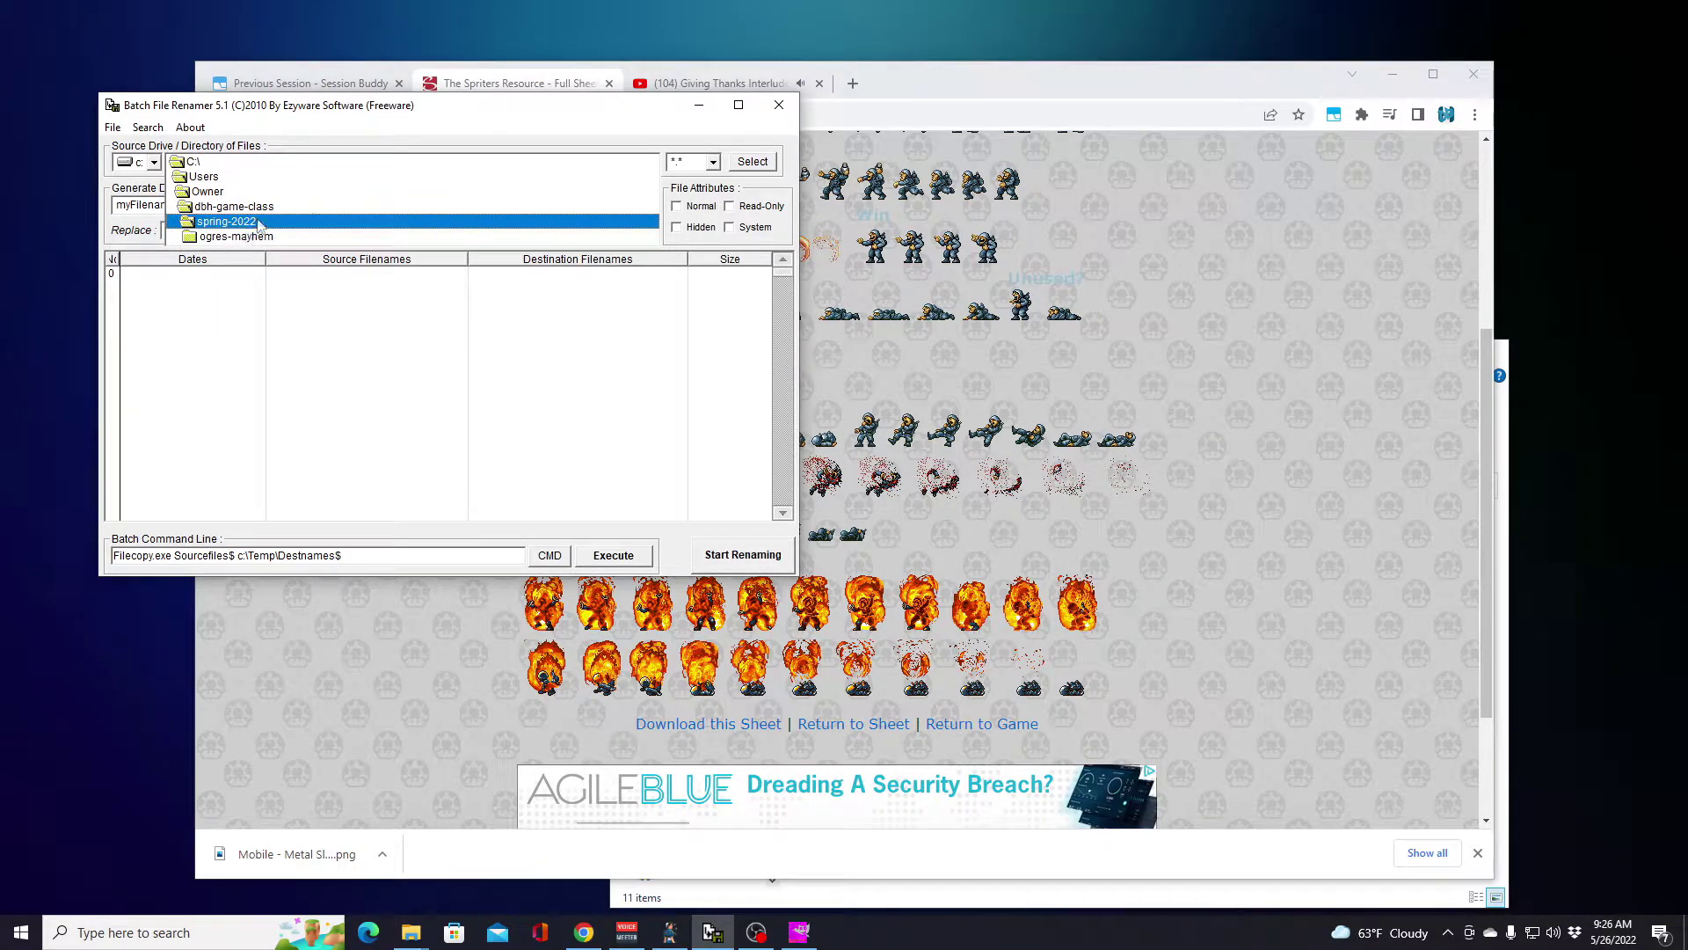
{"action": "double_click", "coordinate": [259, 235]}
{"action": "scroll", "coordinate": [261, 211], "scroll_direction": "down", "scroll_amount": 2}
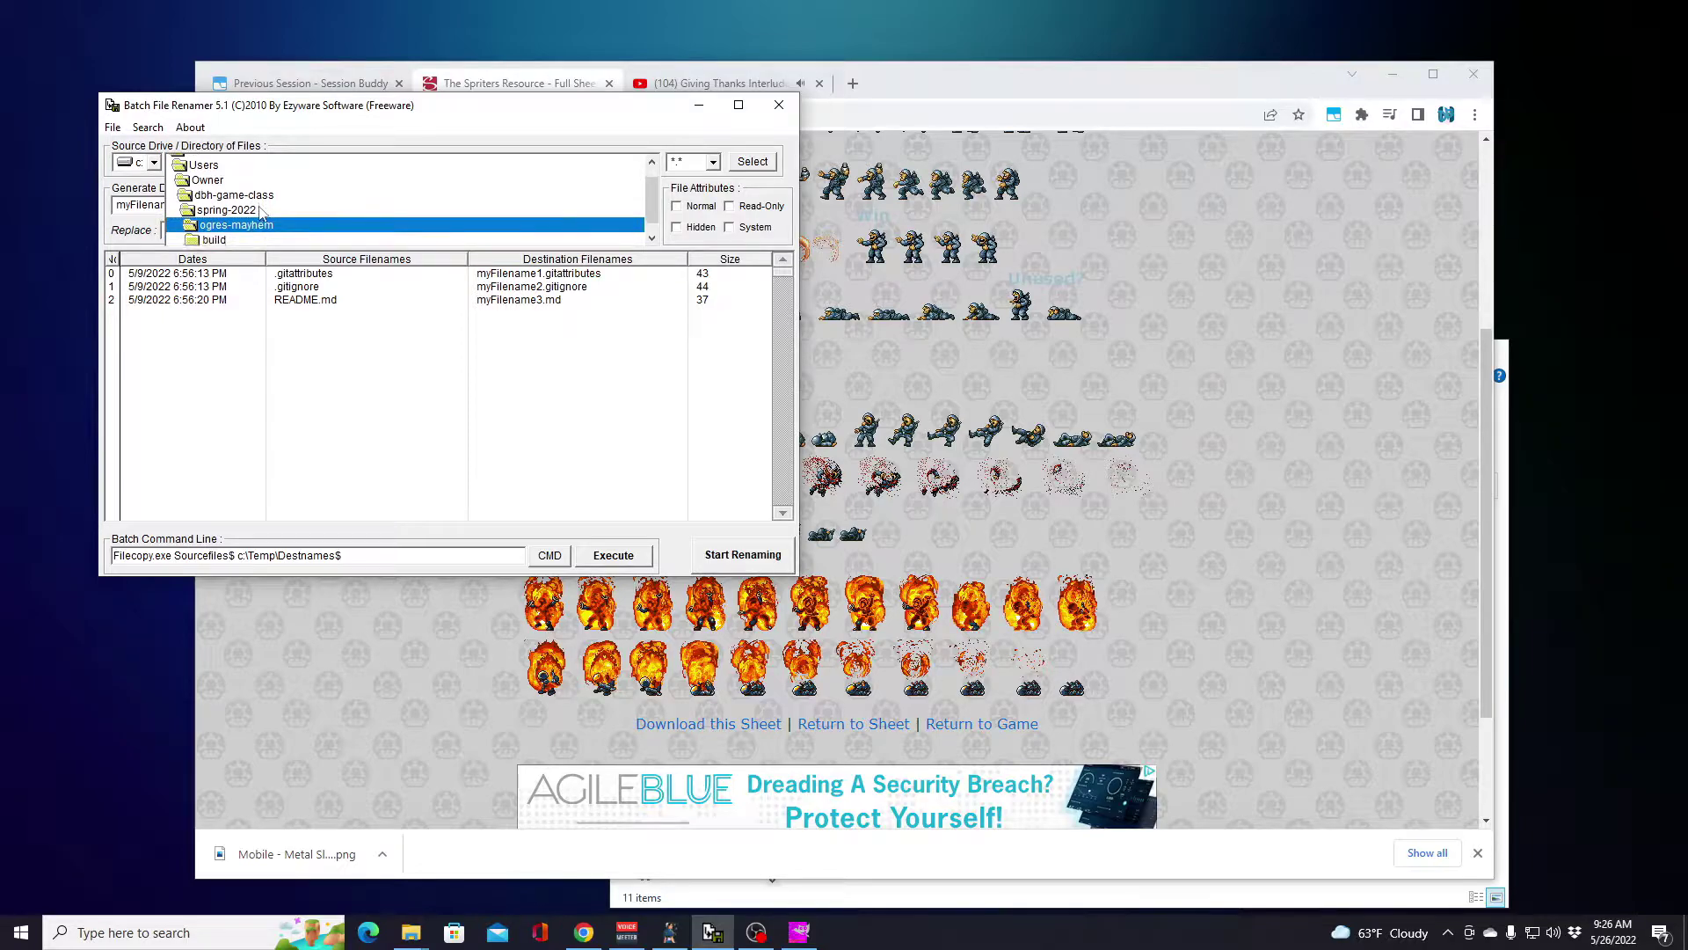
Step: Open the Game Assets folder inside ogres-mayhem and its Enemies folder
{"action": "double_click", "coordinate": [247, 237]}
{"action": "scroll", "coordinate": [257, 216], "scroll_direction": "down", "scroll_amount": 5}
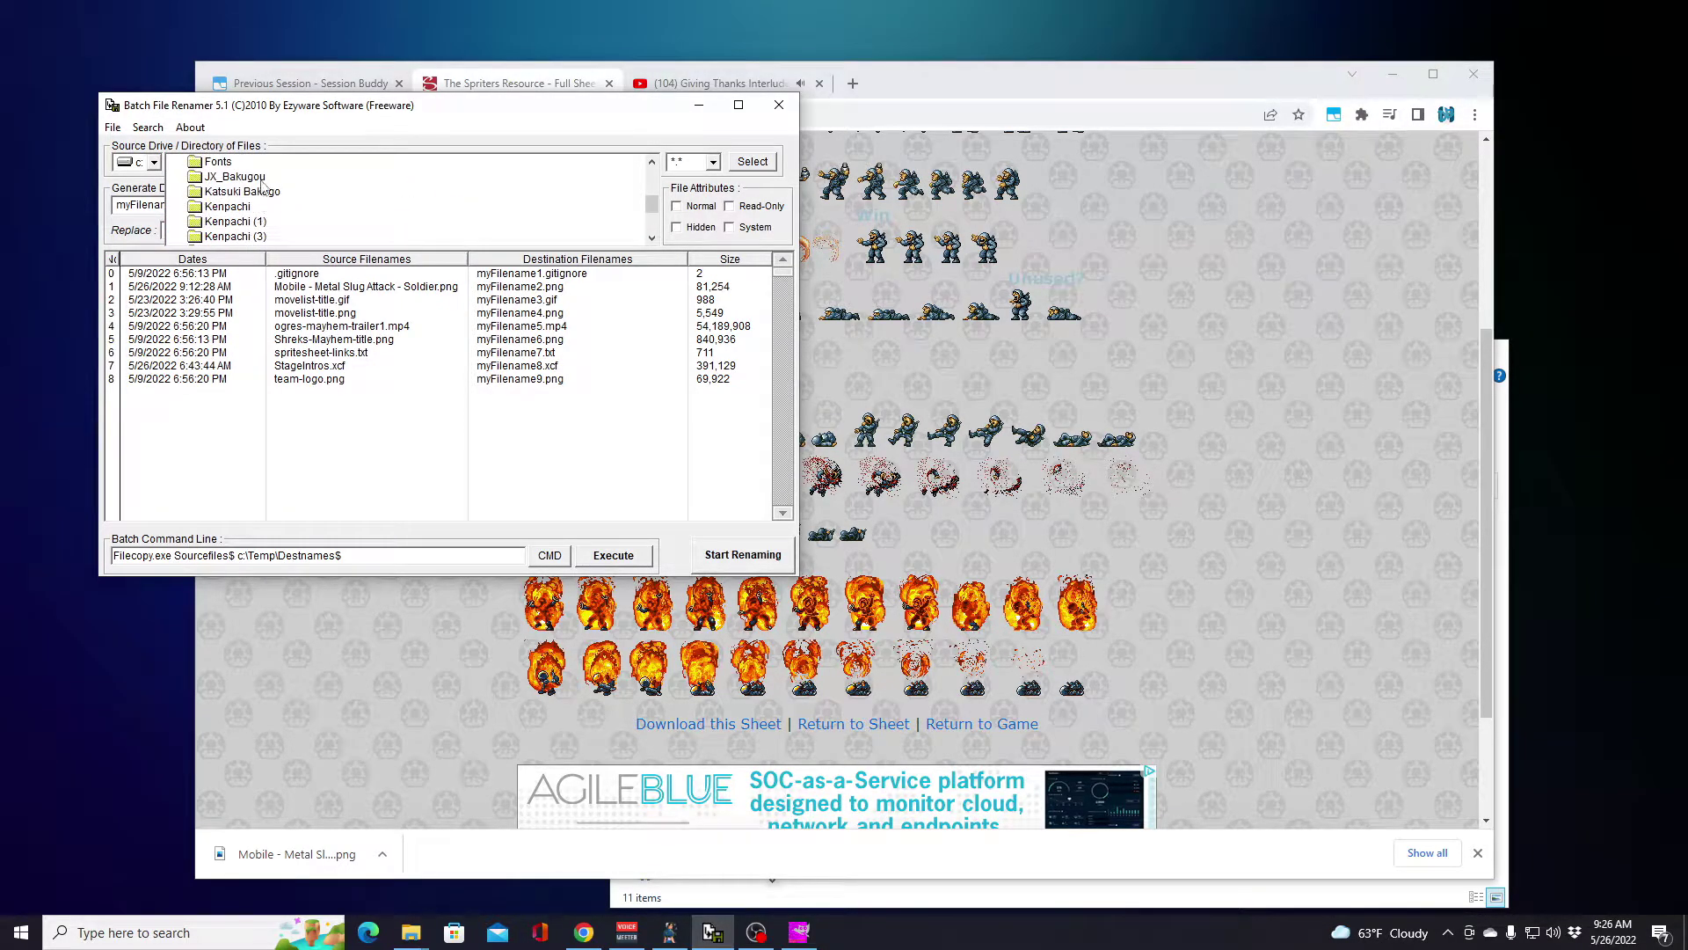
{"action": "scroll", "coordinate": [261, 207], "scroll_direction": "down", "scroll_amount": 1}
{"action": "scroll", "coordinate": [262, 188], "scroll_direction": "up", "scroll_amount": 1}
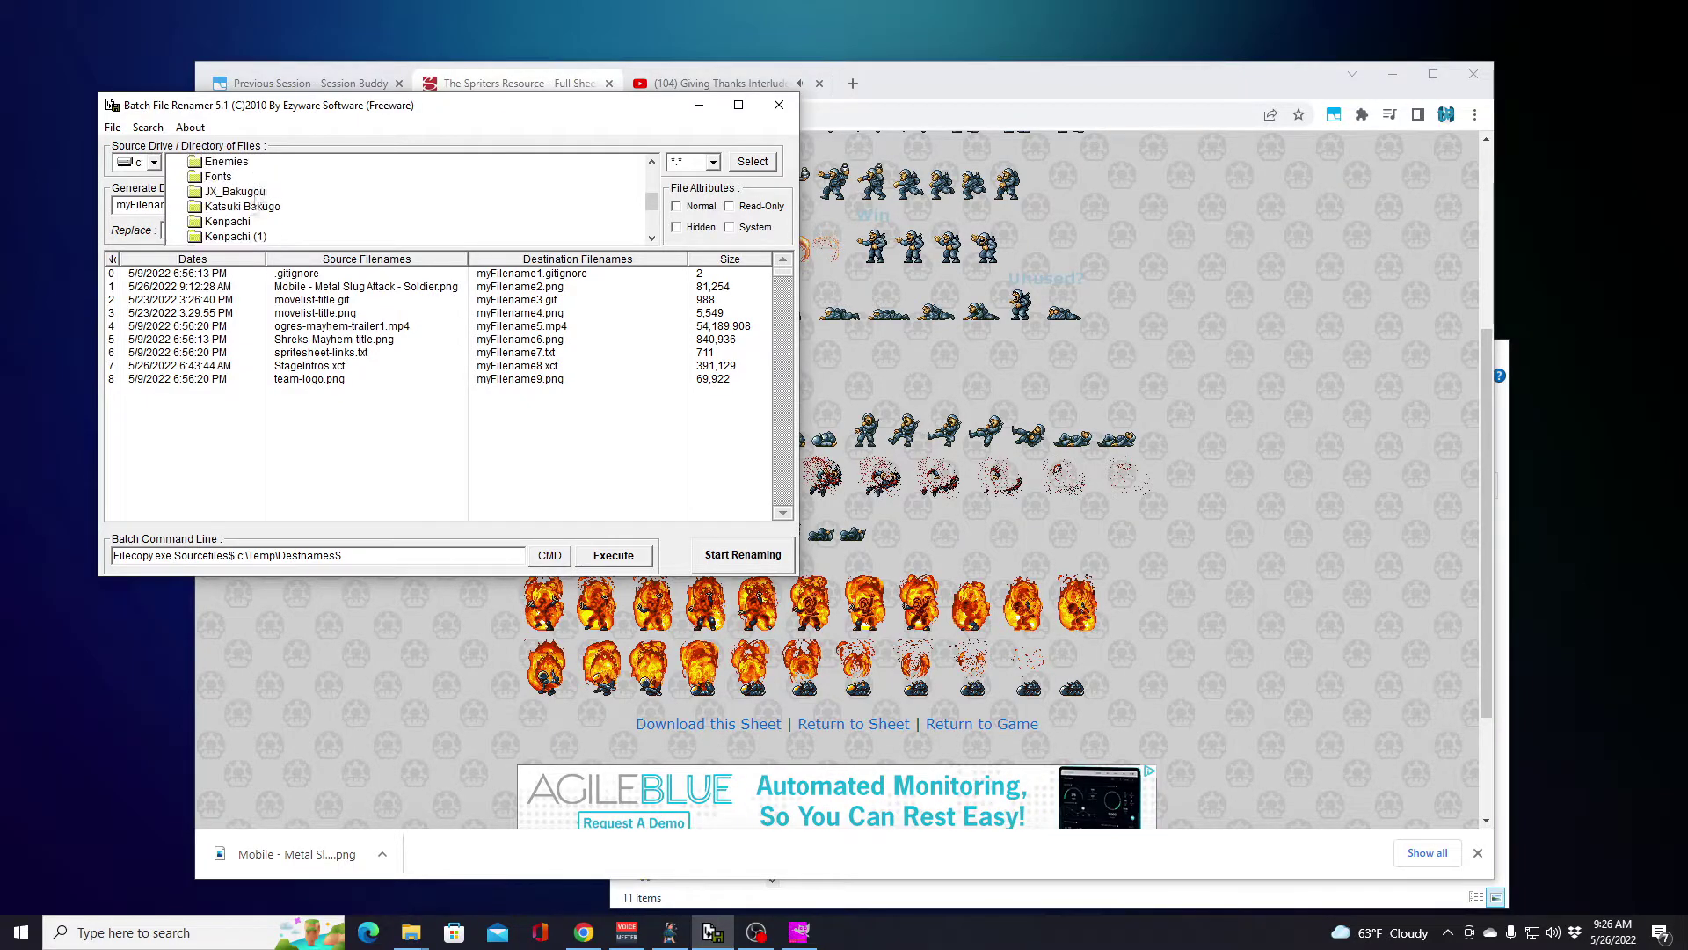
{"action": "double_click", "coordinate": [229, 163]}
{"action": "scroll", "coordinate": [248, 210], "scroll_direction": "down", "scroll_amount": 1}
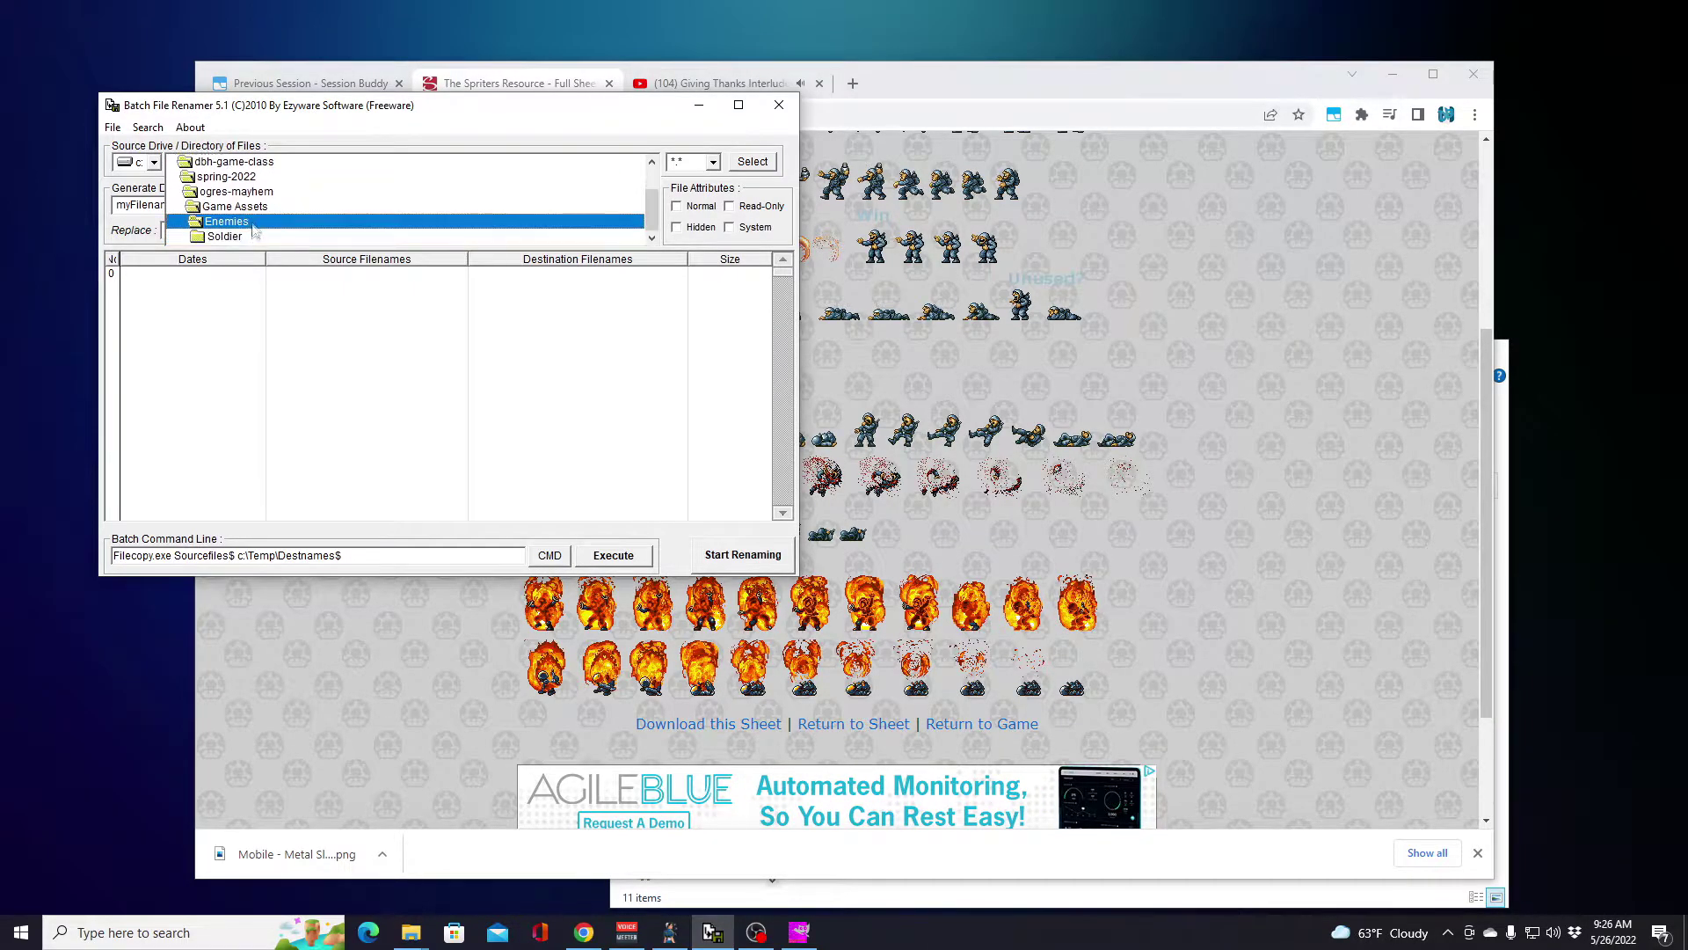
Step: Open the Soldier folder and set its Attack1 subfolder as the source directory
{"action": "double_click", "coordinate": [228, 236]}
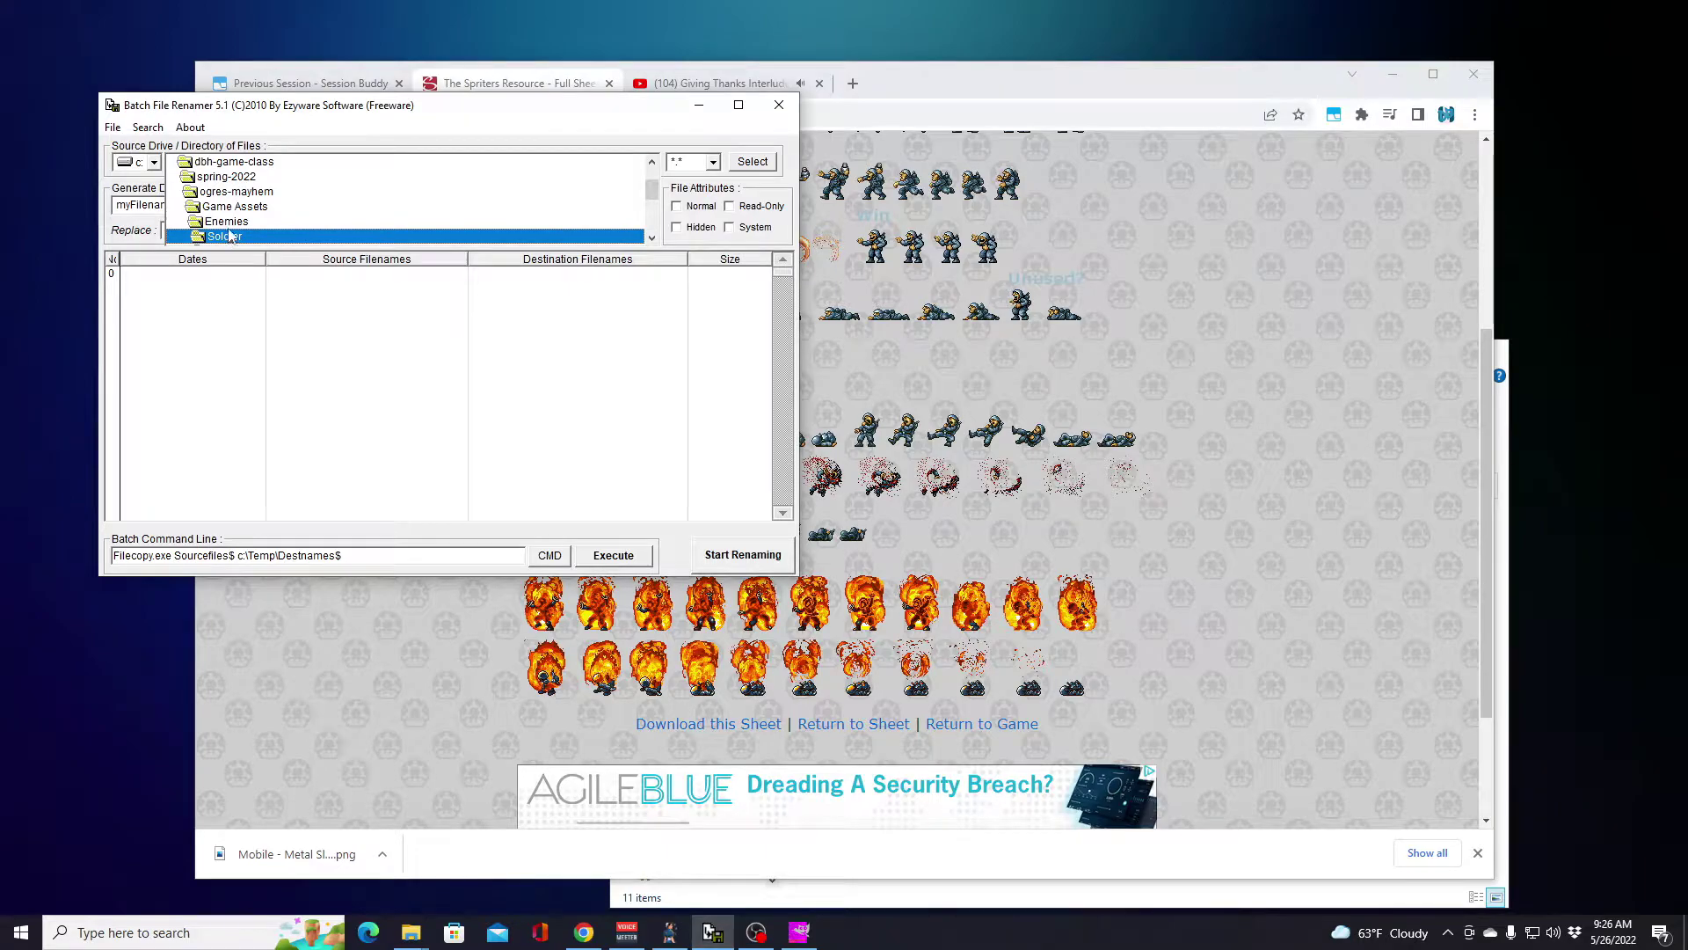
{"action": "left_click_drag", "start_coordinate": [652, 195], "coordinate": [658, 203]}
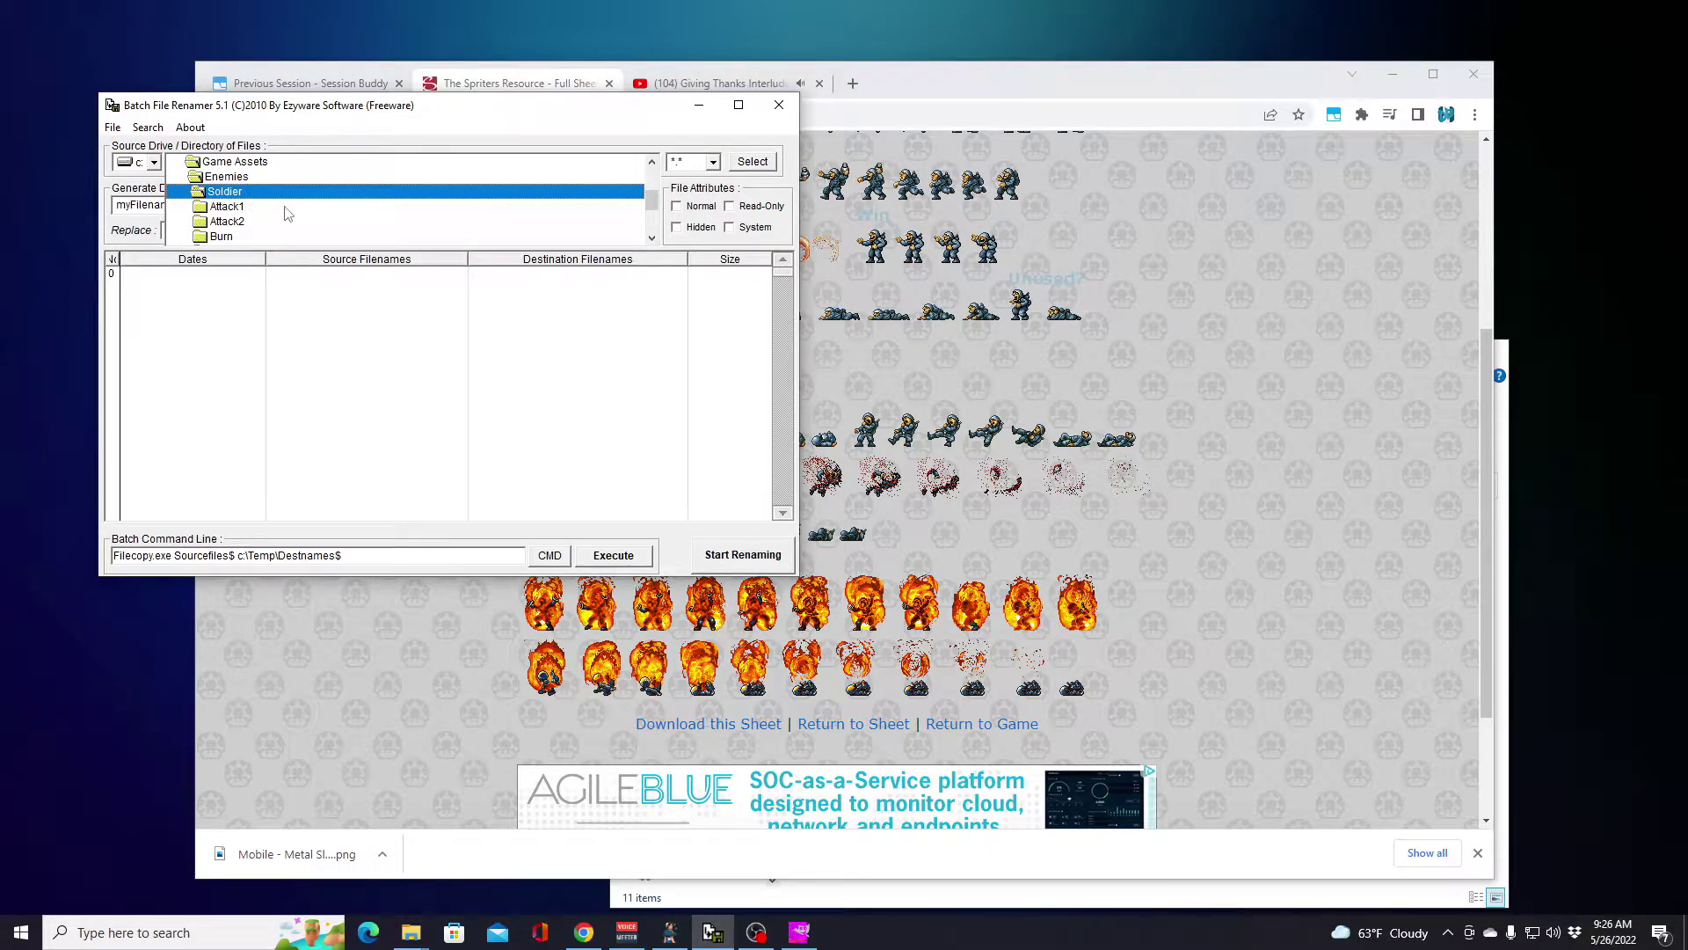
{"action": "left_click", "coordinate": [234, 211]}
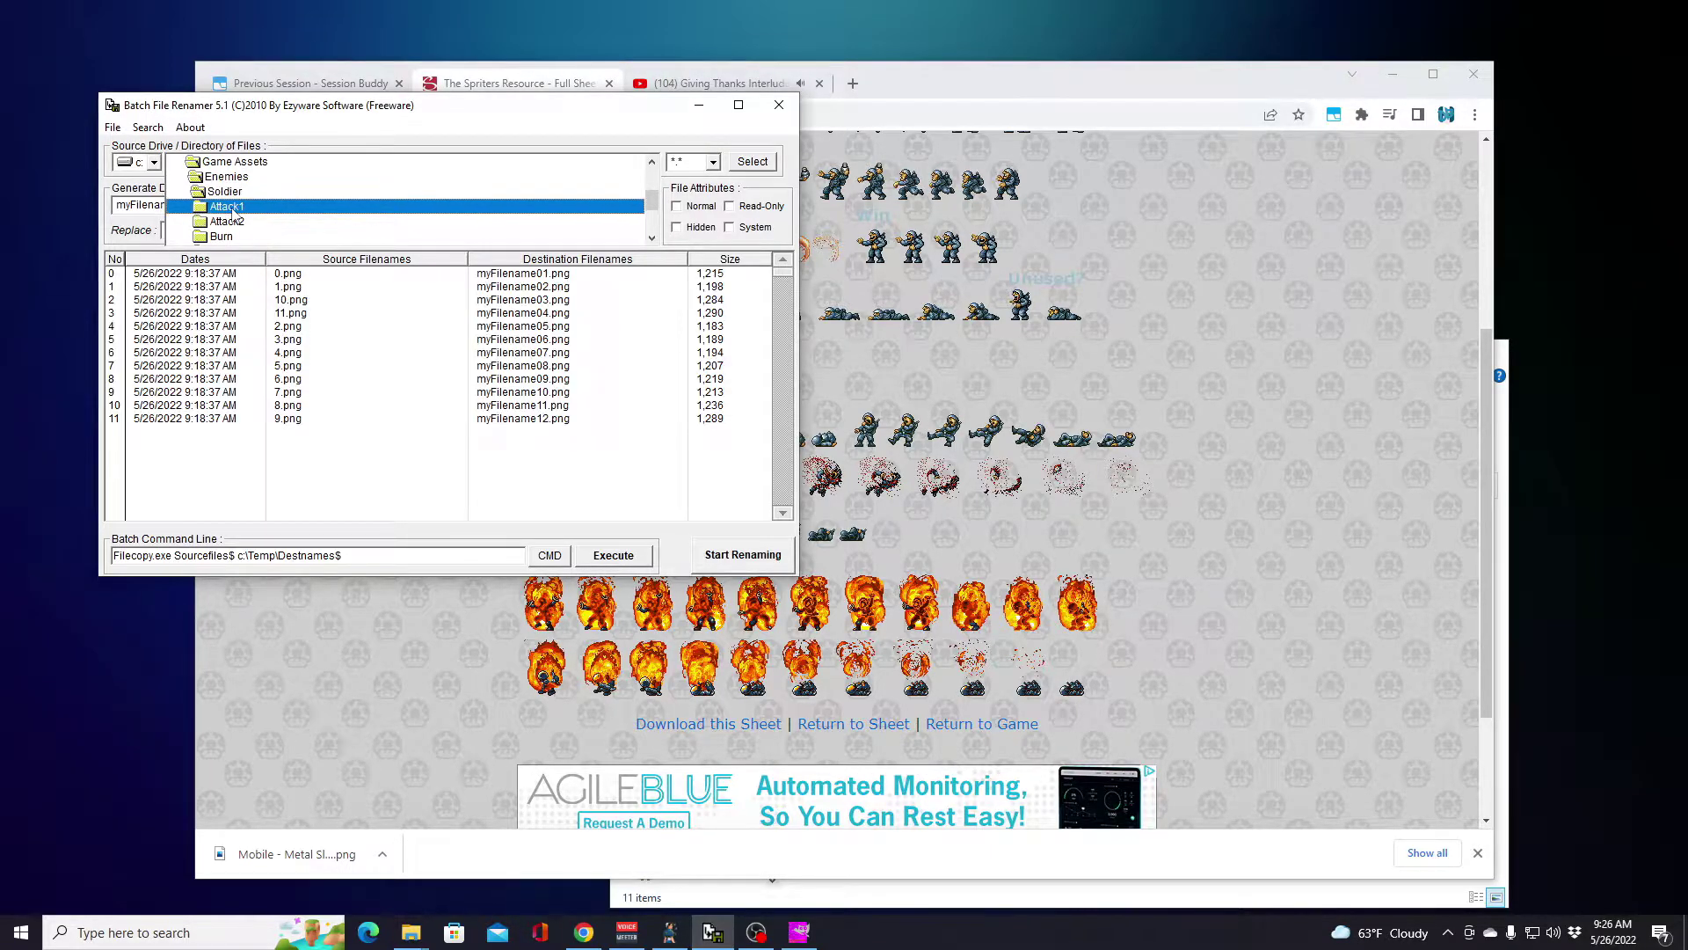
{"action": "left_click", "coordinate": [759, 166]}
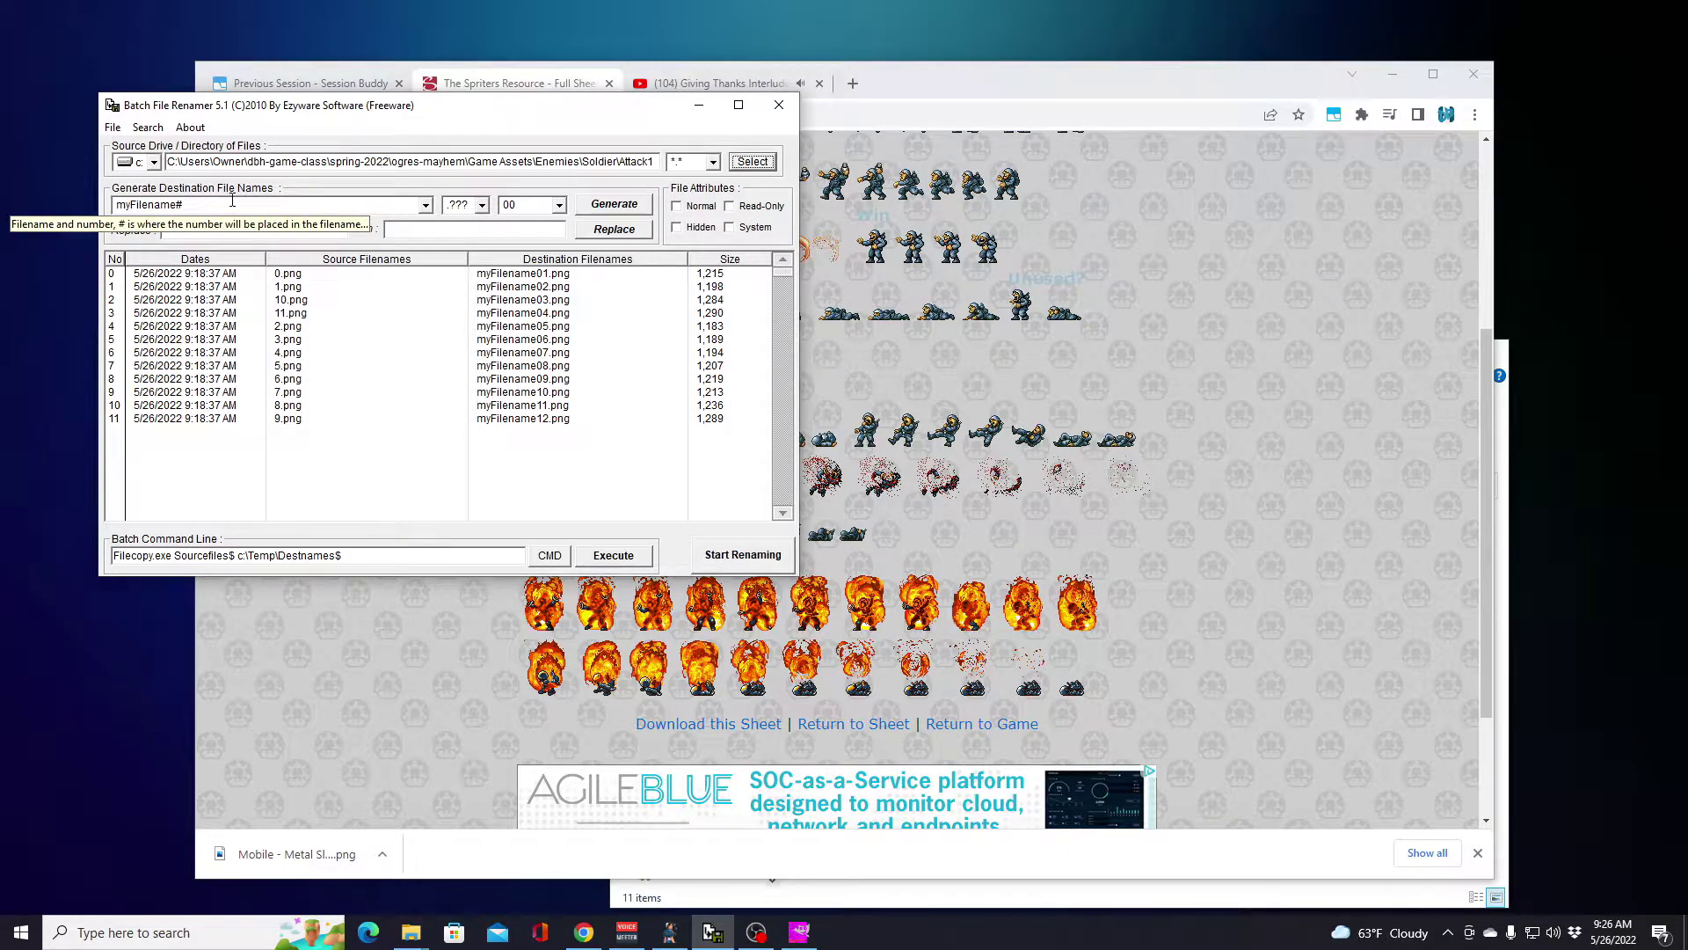
Step: Generate destination file names for the Attack1 files with the pattern attack1-#
{"action": "left_click", "coordinate": [176, 204]}
{"action": "left_click", "coordinate": [177, 204]}
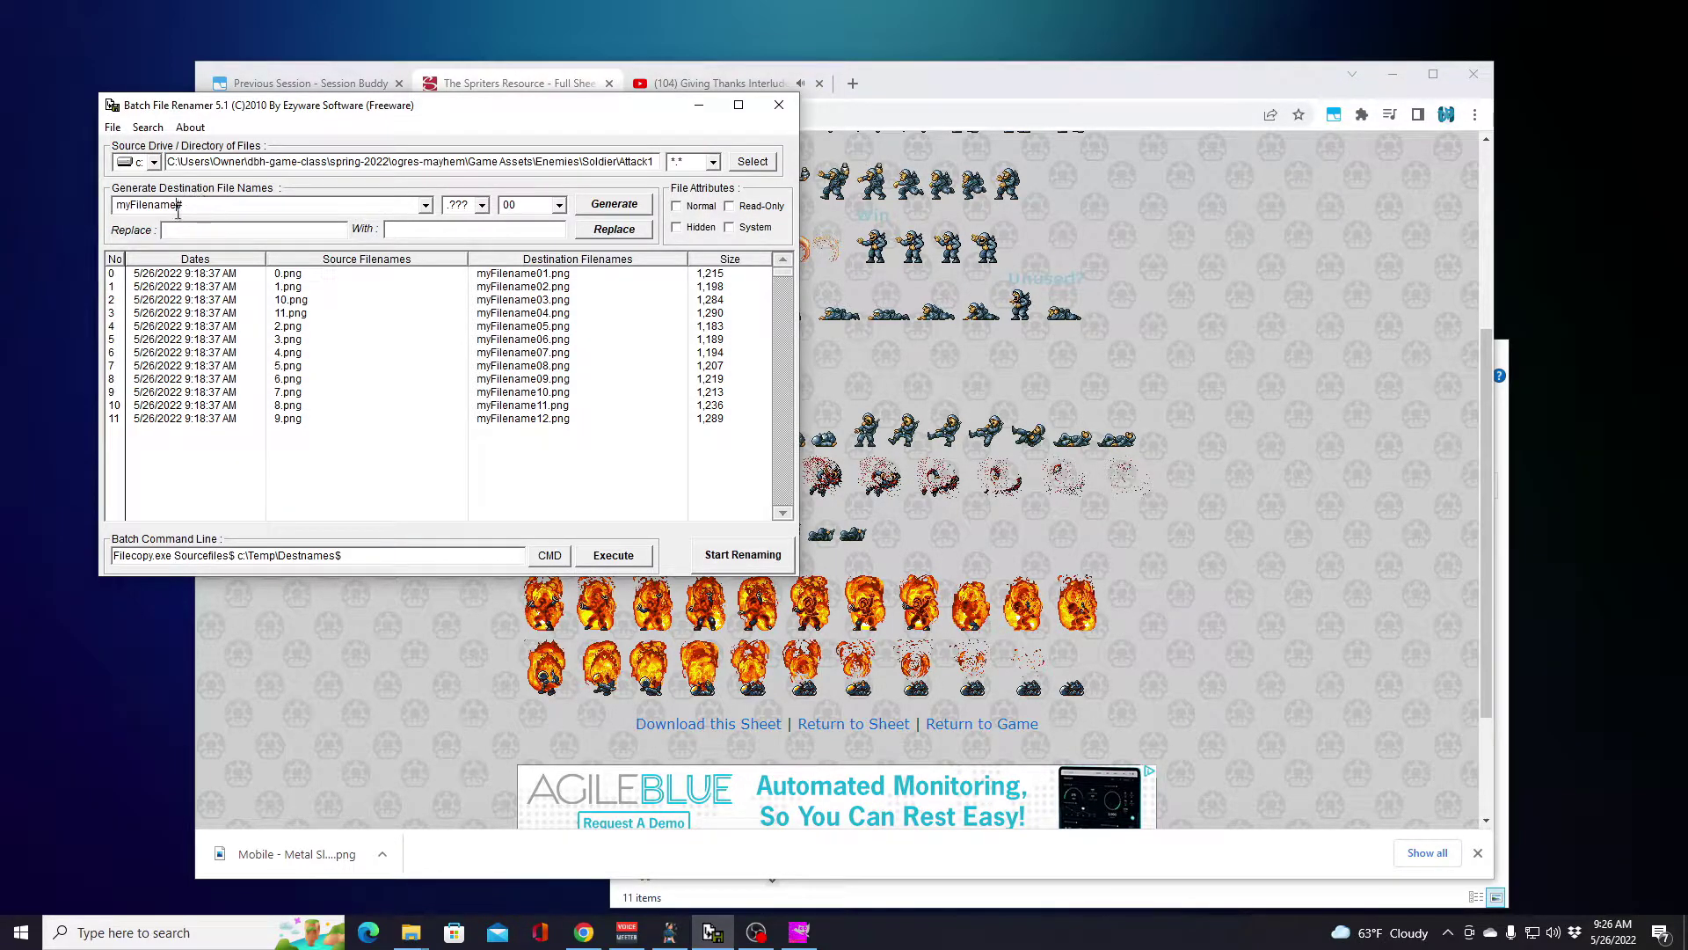
{"action": "left_click_drag", "start_coordinate": [177, 204], "coordinate": [112, 203]}
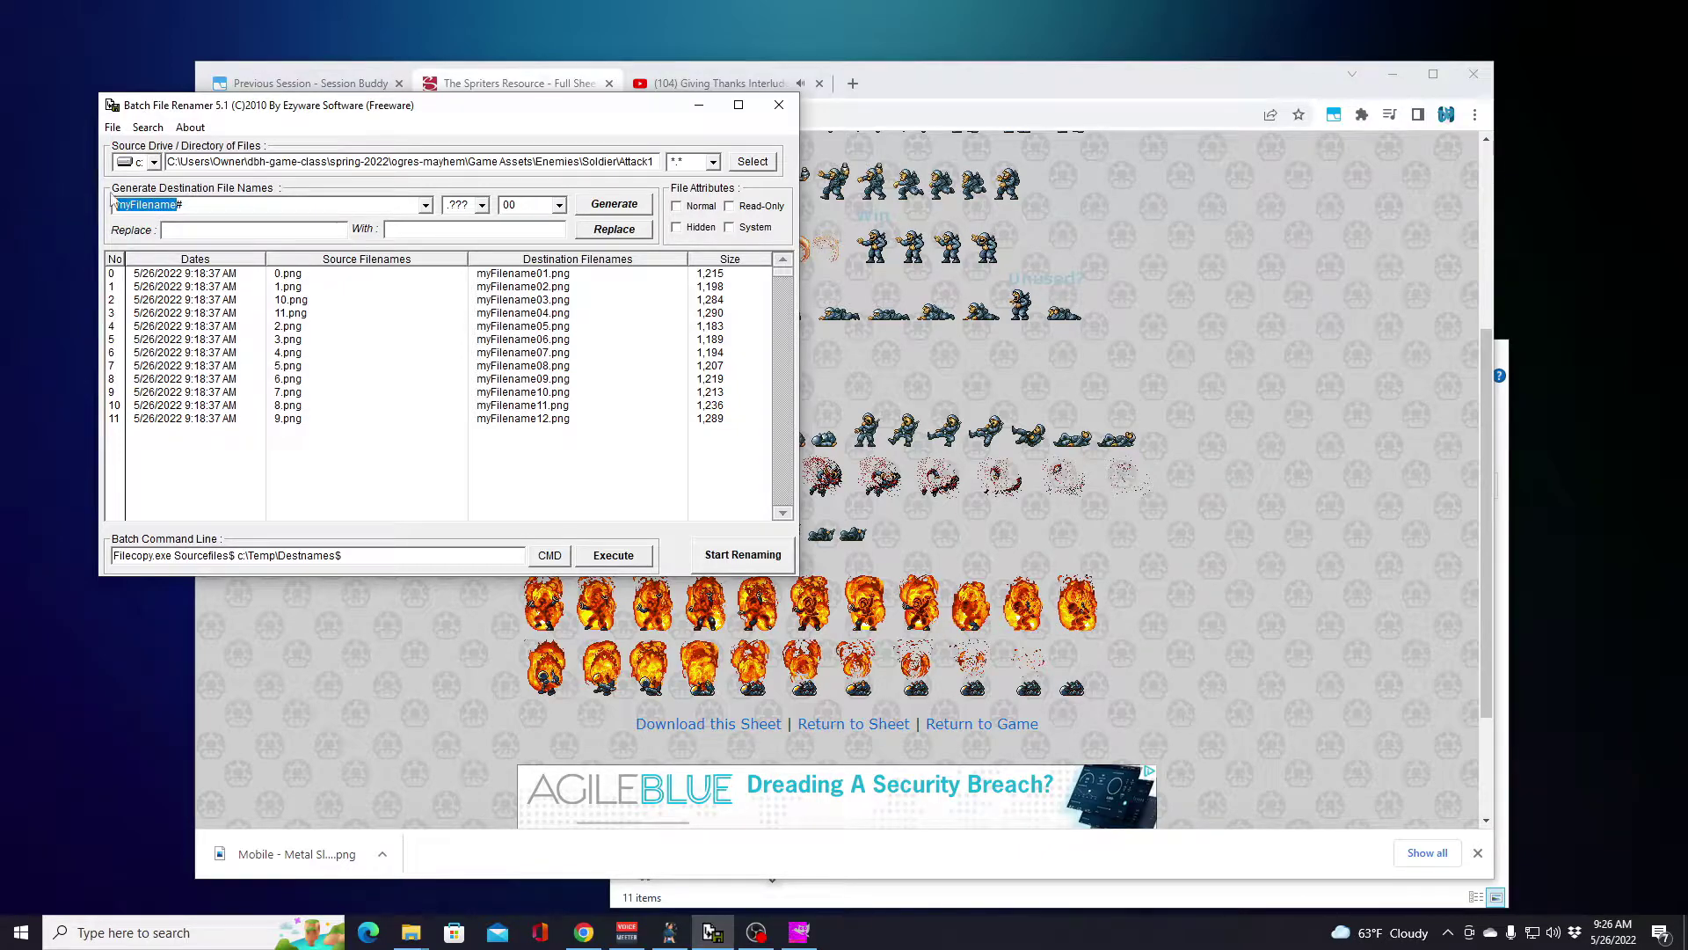
{"action": "type", "text": "attac"}
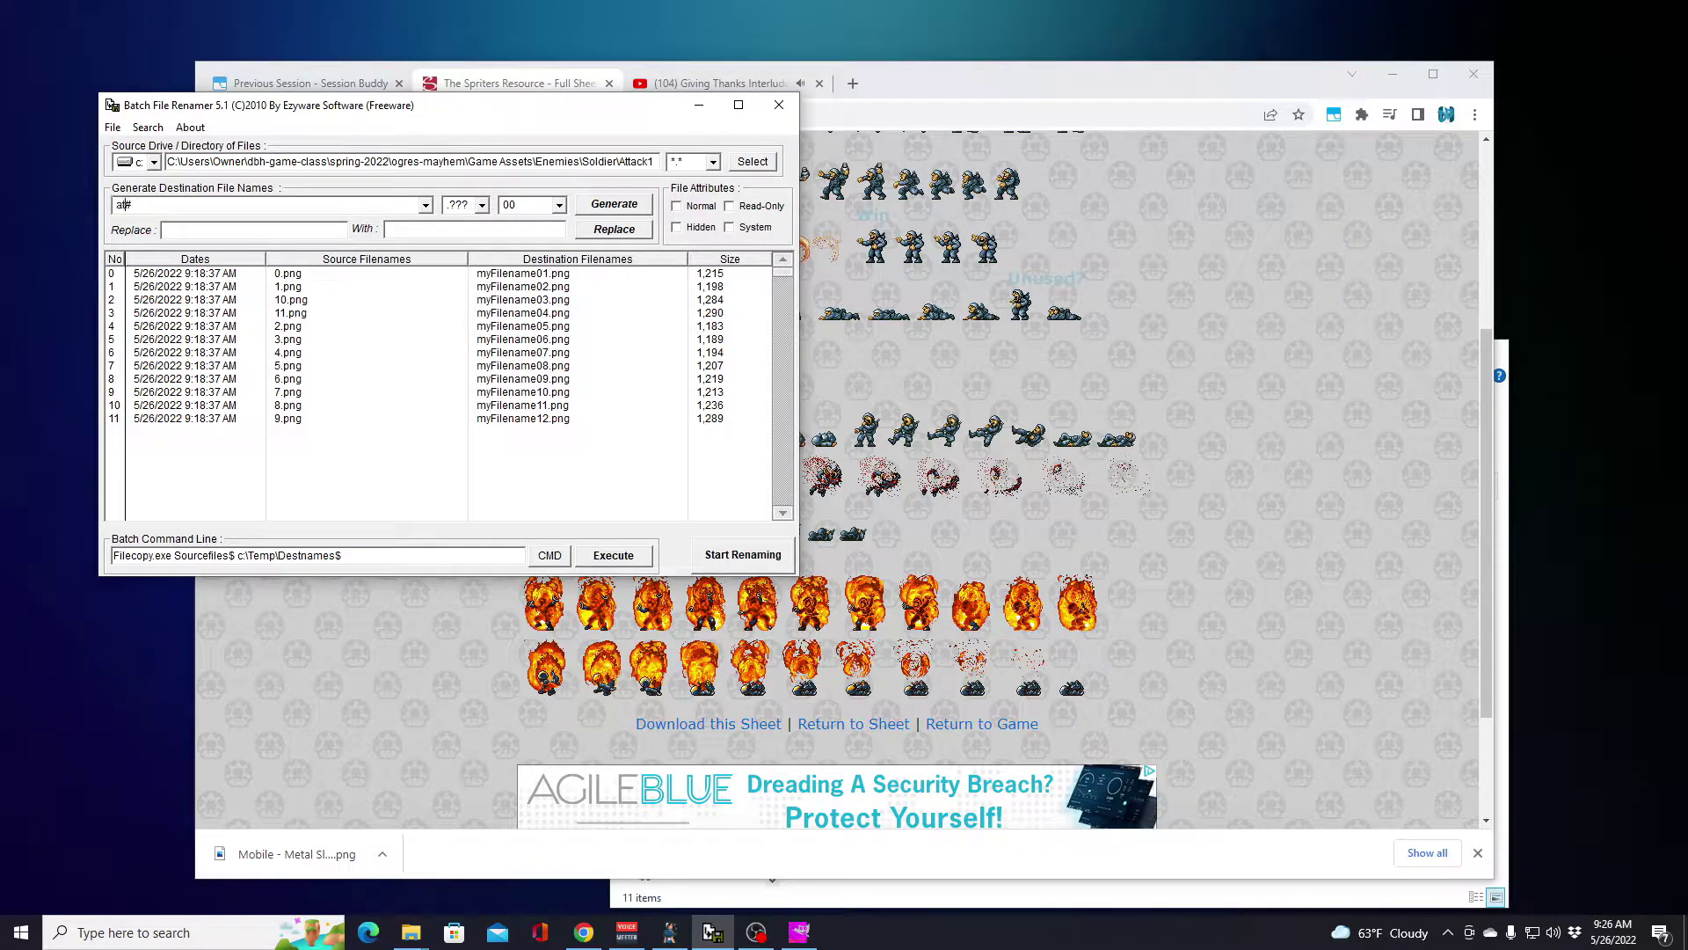
{"action": "type", "text": "k1-"}
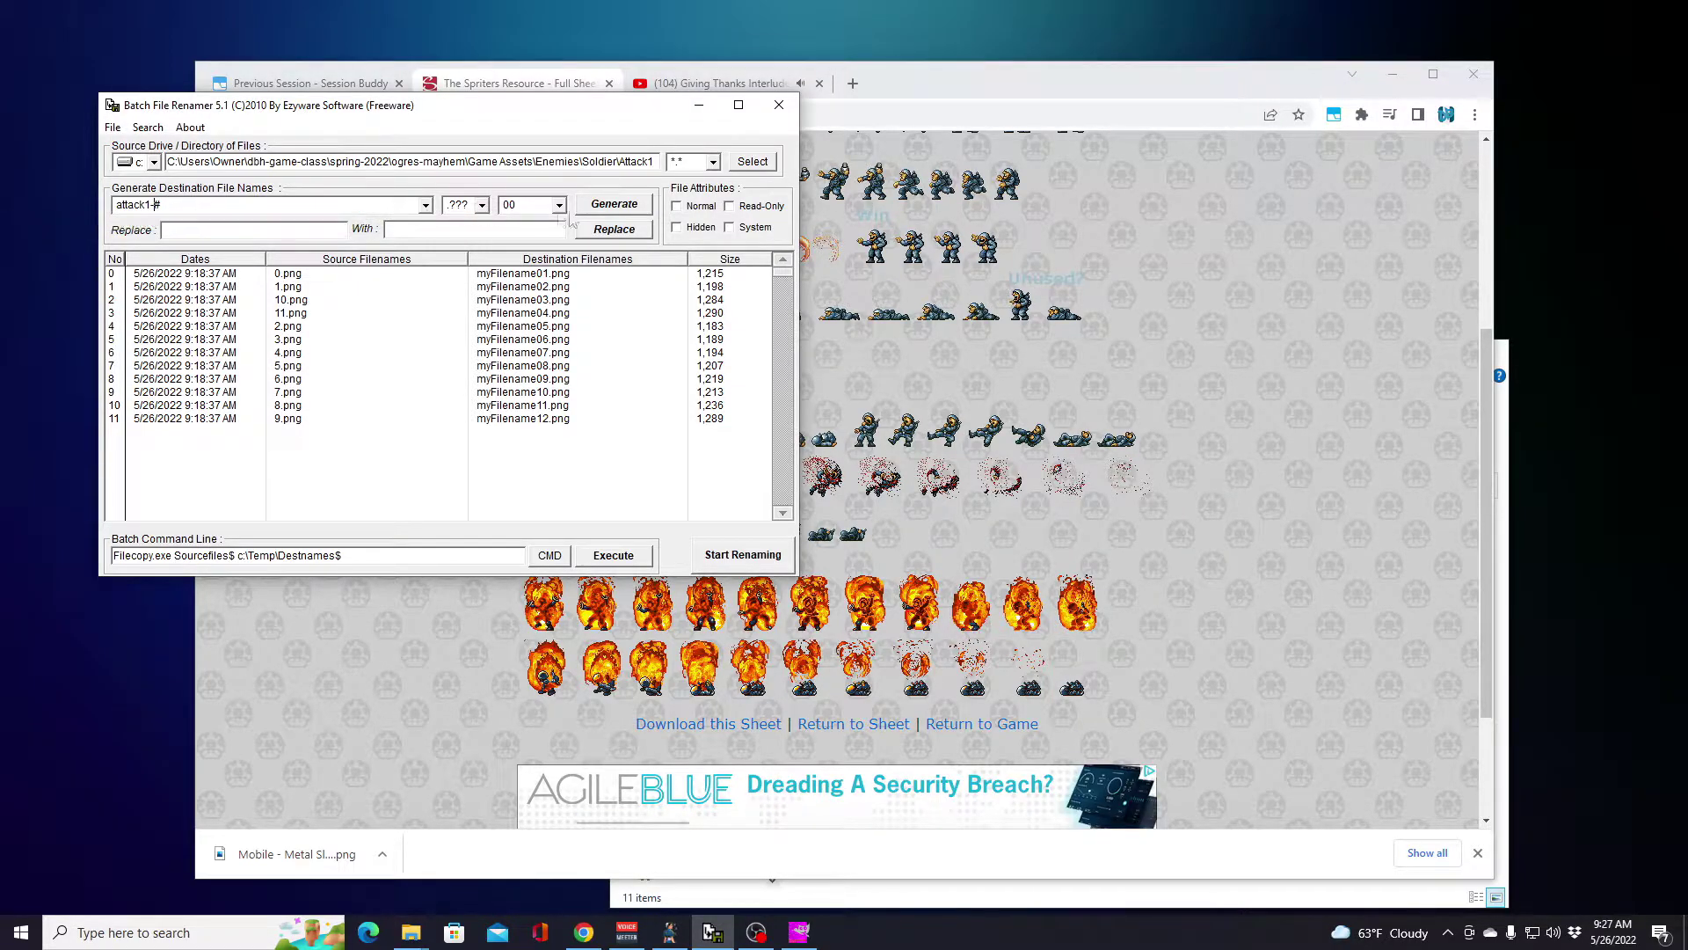
{"action": "left_click", "coordinate": [615, 205]}
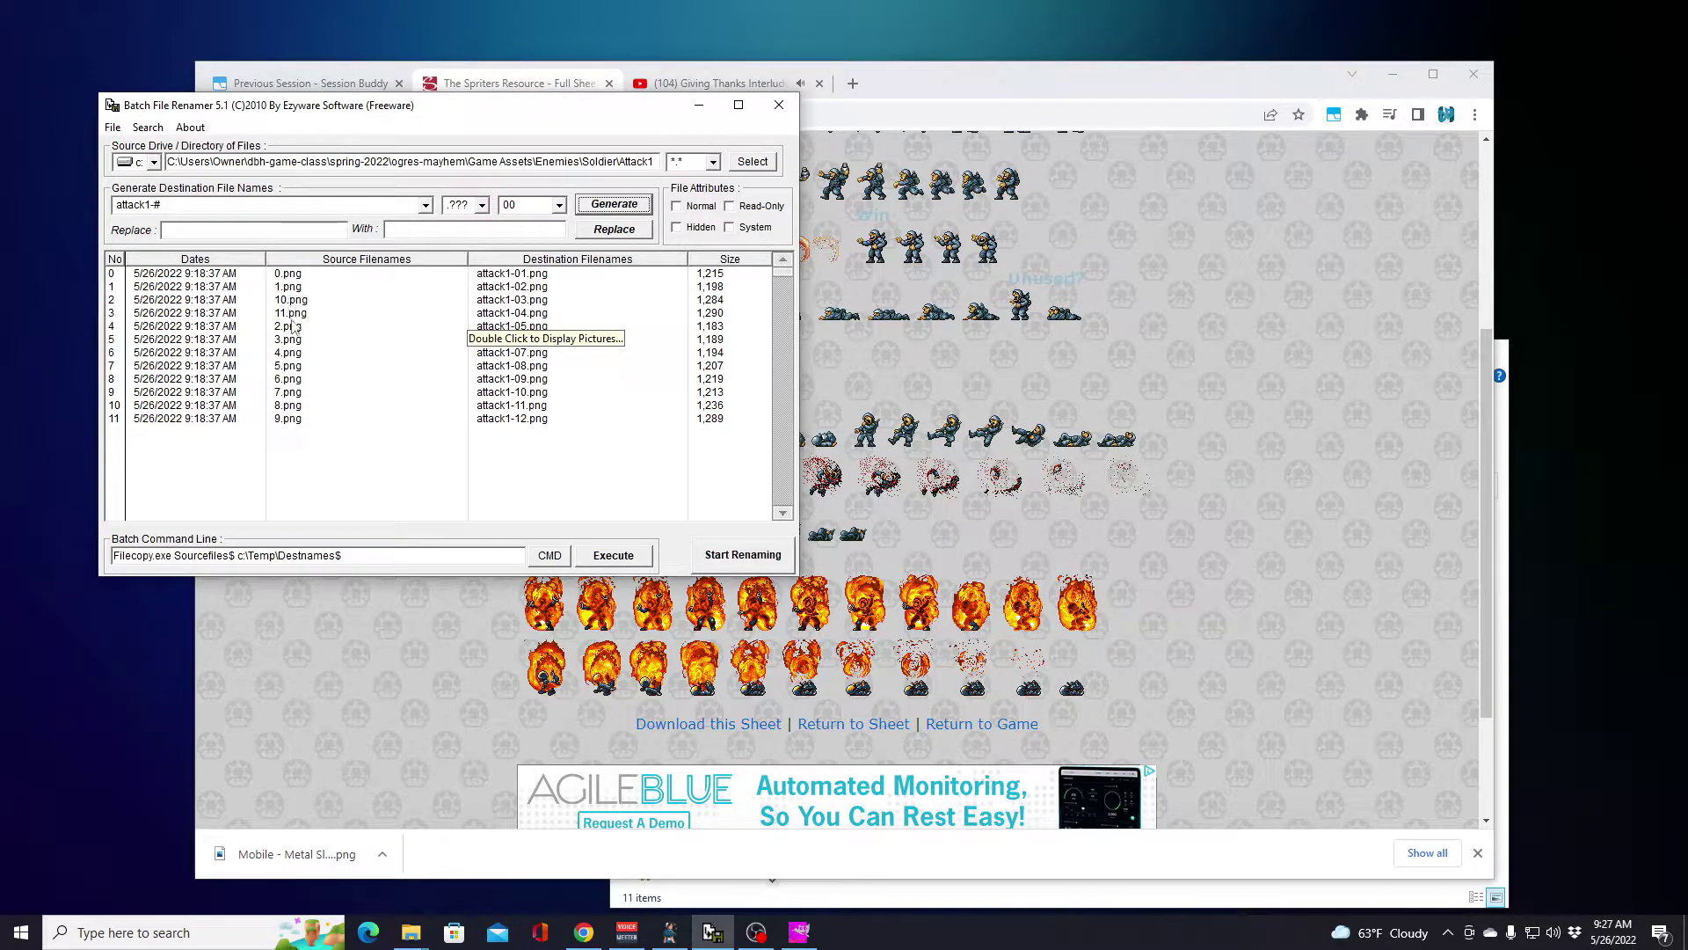
Step: Try to put the source file names in numeric order by re-sorting them and using the 000 number format
{"action": "left_click", "coordinate": [307, 260]}
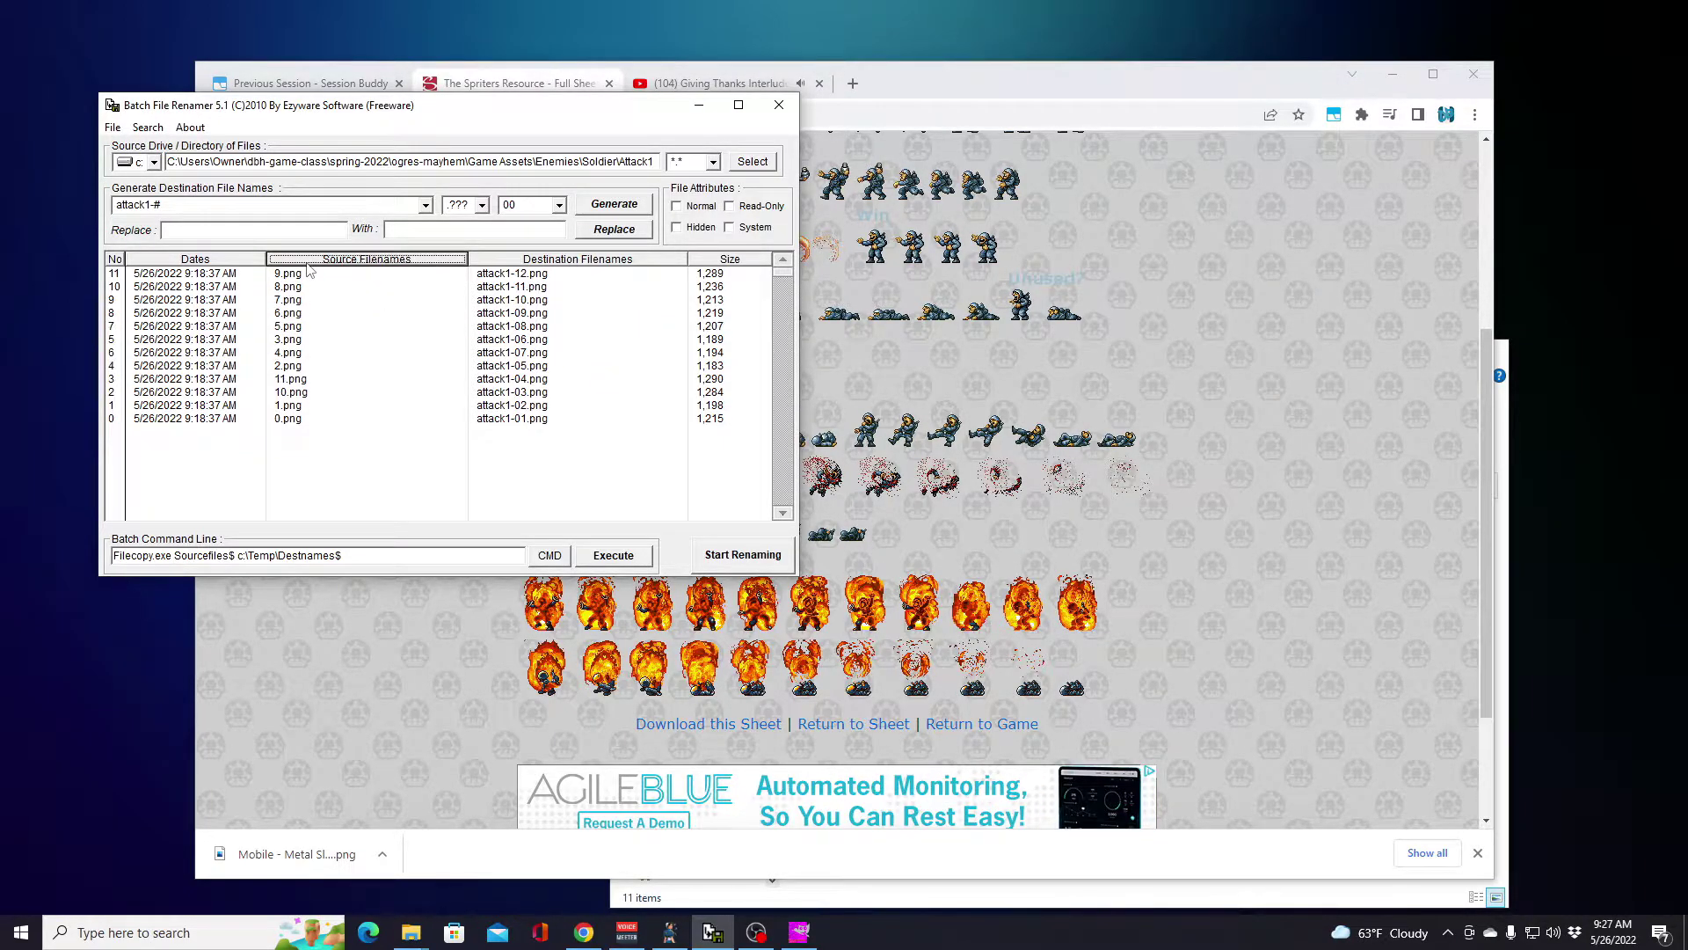
{"action": "left_click", "coordinate": [310, 261]}
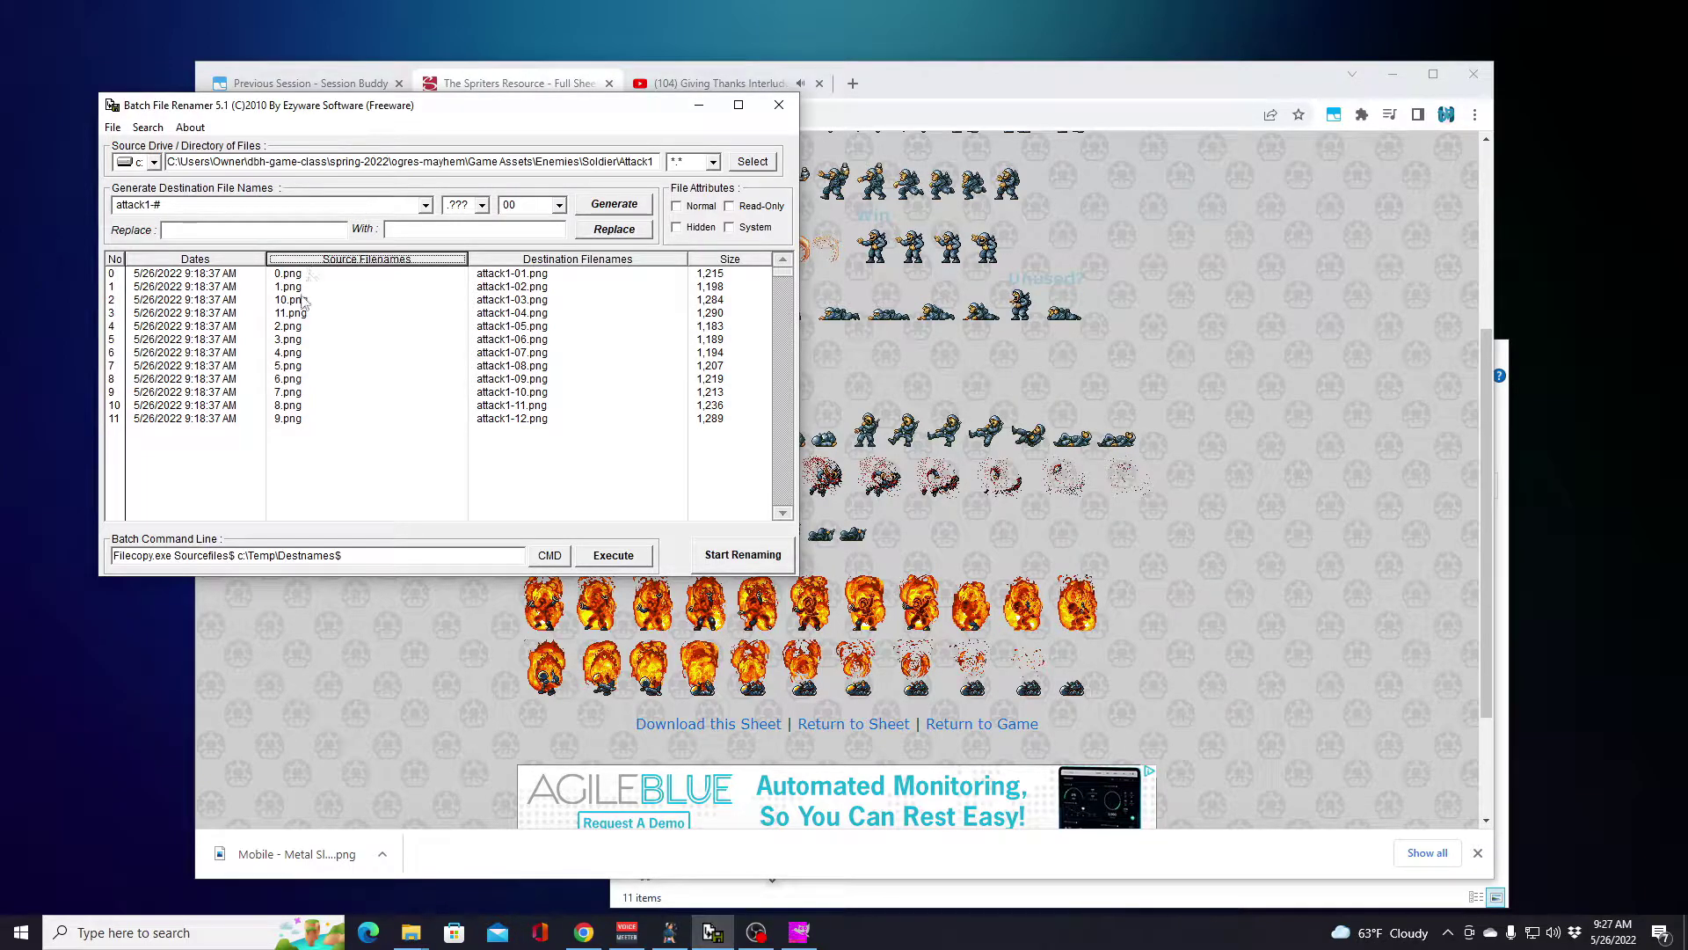
{"action": "left_click", "coordinate": [559, 205]}
{"action": "left_click", "coordinate": [521, 251]}
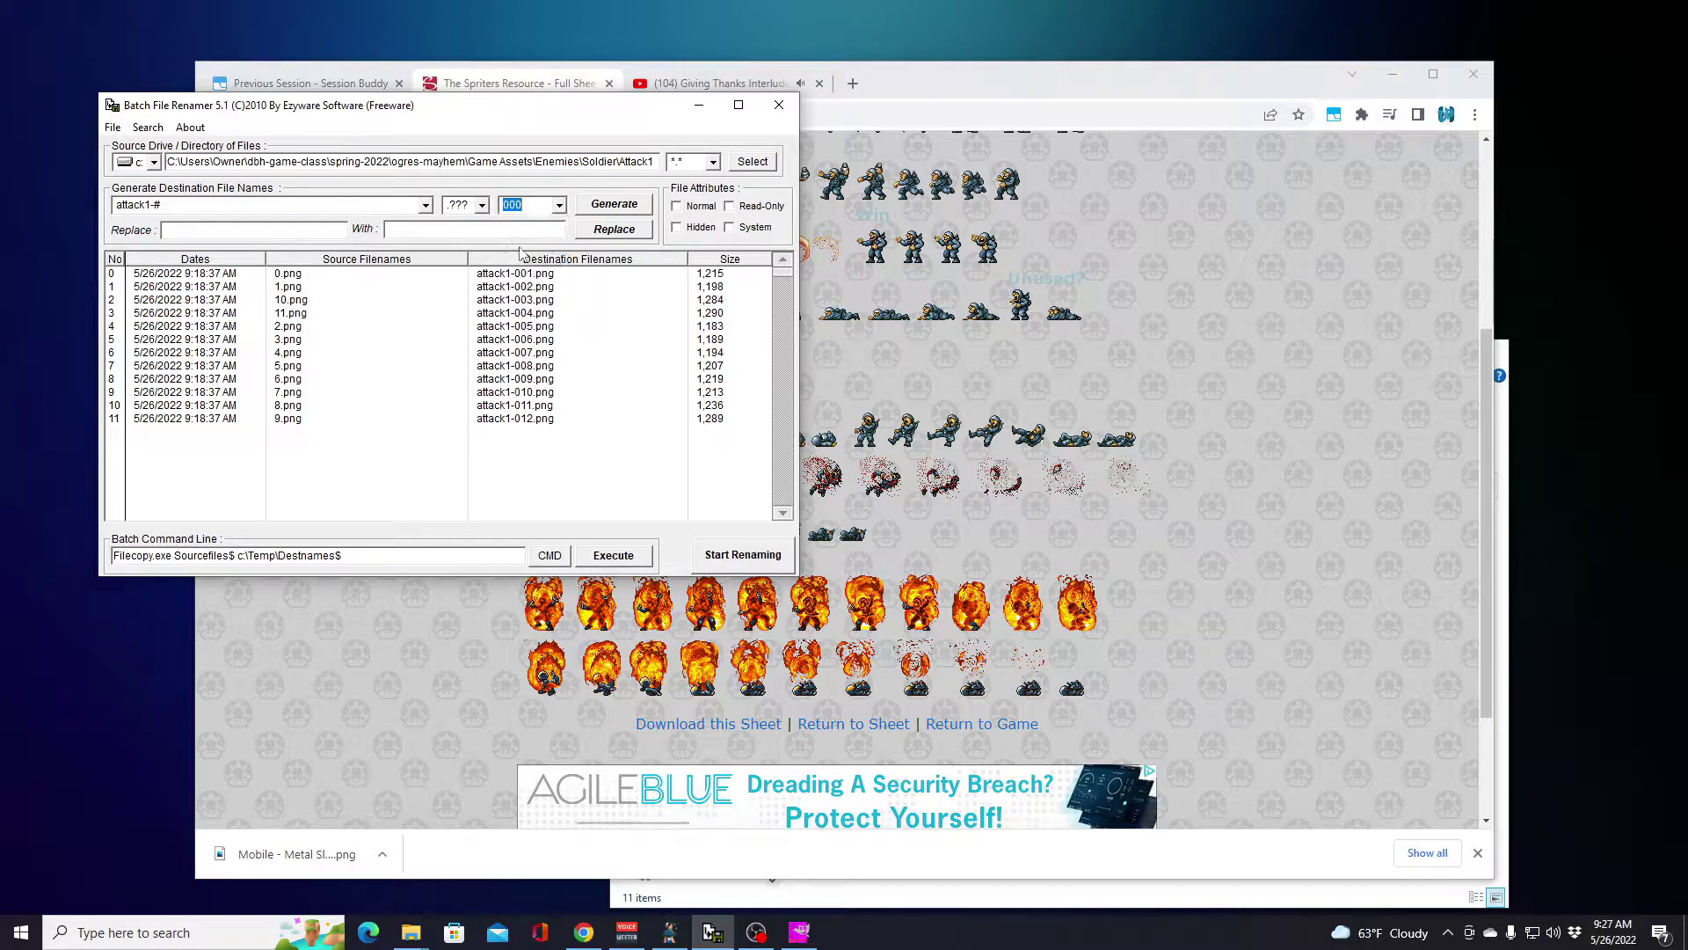
{"action": "left_click", "coordinate": [287, 260]}
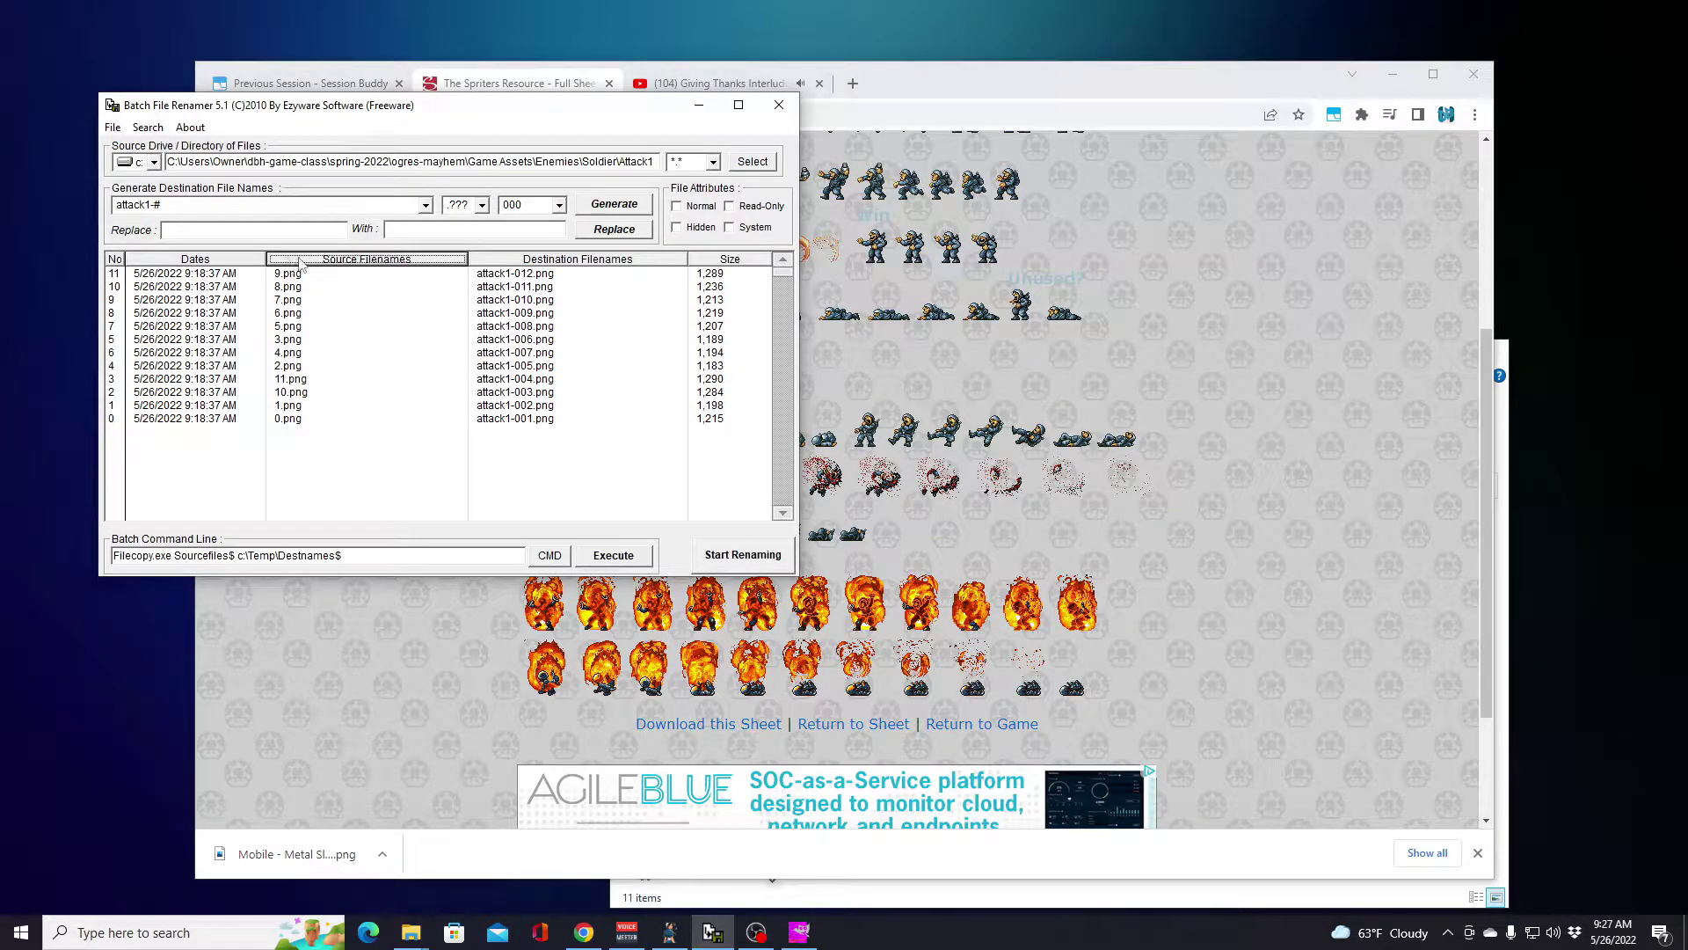
{"action": "left_click", "coordinate": [287, 264]}
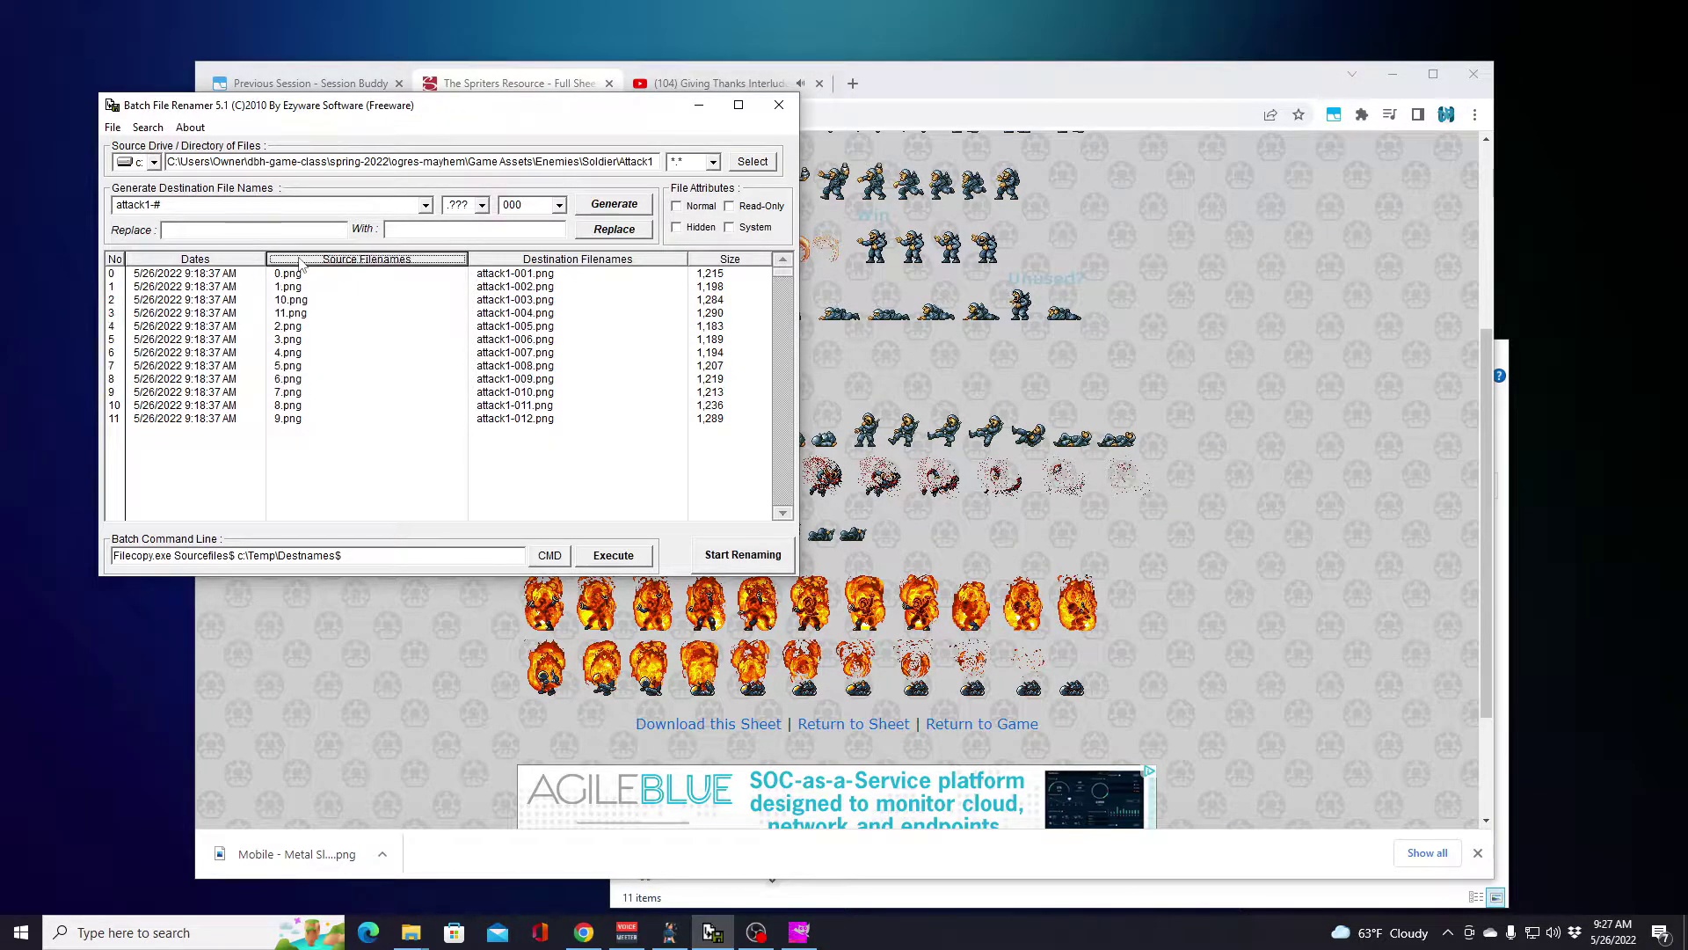
Step: Try the 0 number format with the source file names re-sorted, and restore the 00 format
{"action": "left_click", "coordinate": [556, 204]}
{"action": "left_click", "coordinate": [514, 219]}
{"action": "left_click", "coordinate": [341, 260]}
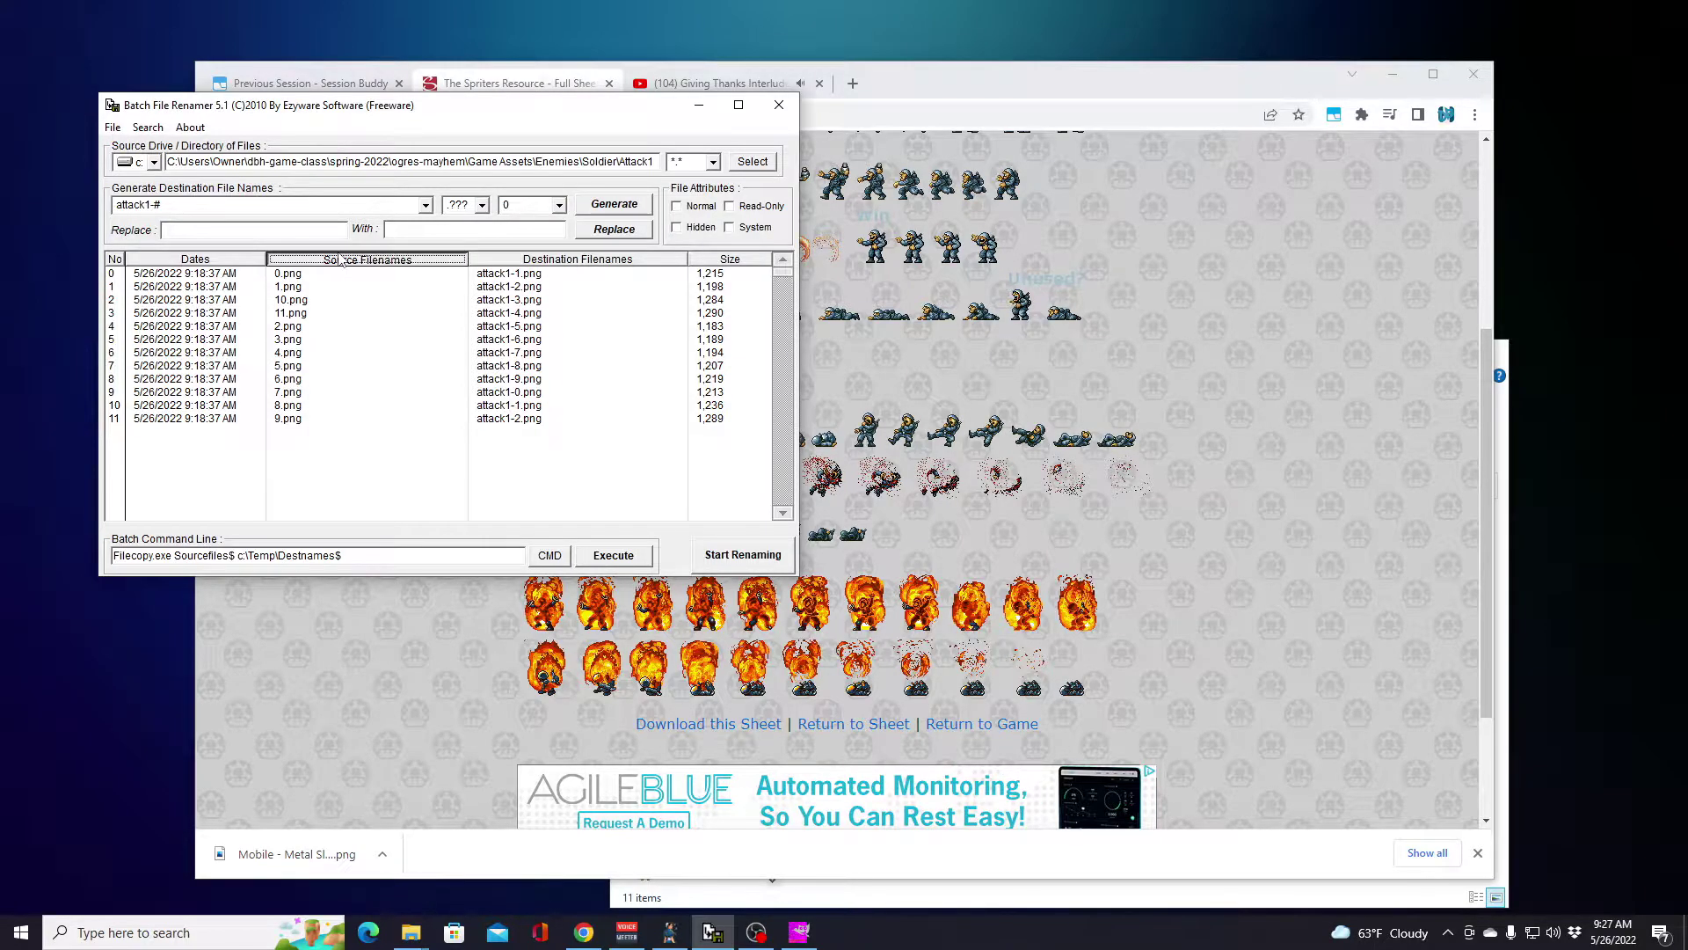
{"action": "left_click", "coordinate": [341, 260]}
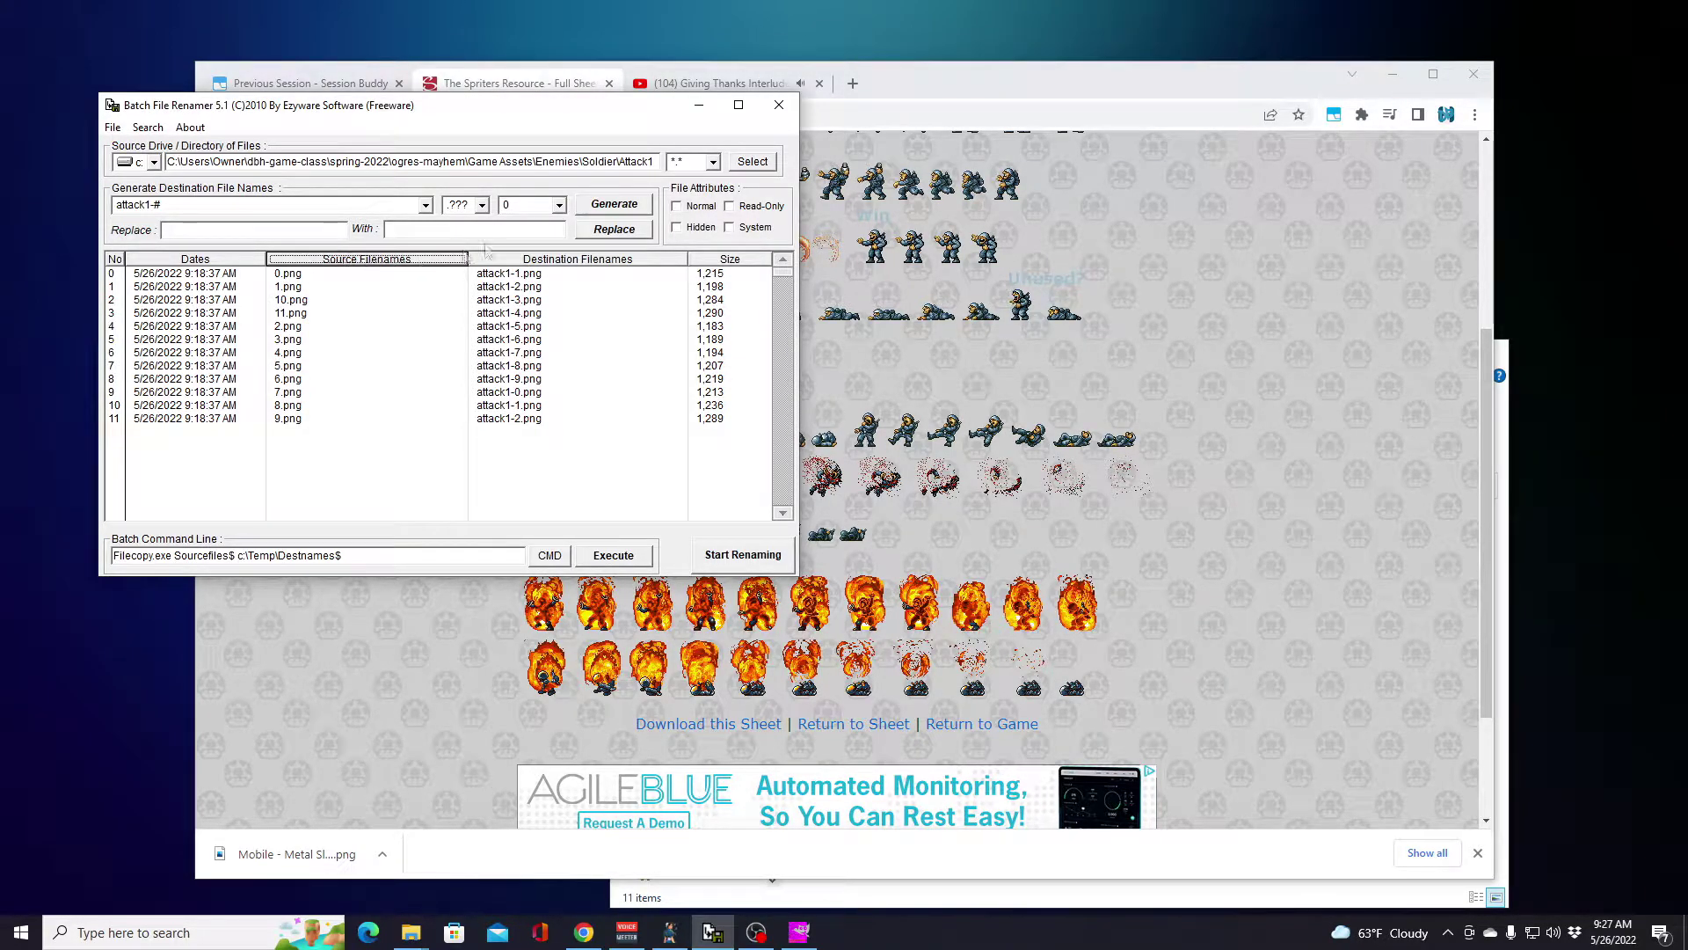
{"action": "left_click", "coordinate": [558, 205]}
{"action": "left_click", "coordinate": [517, 236]}
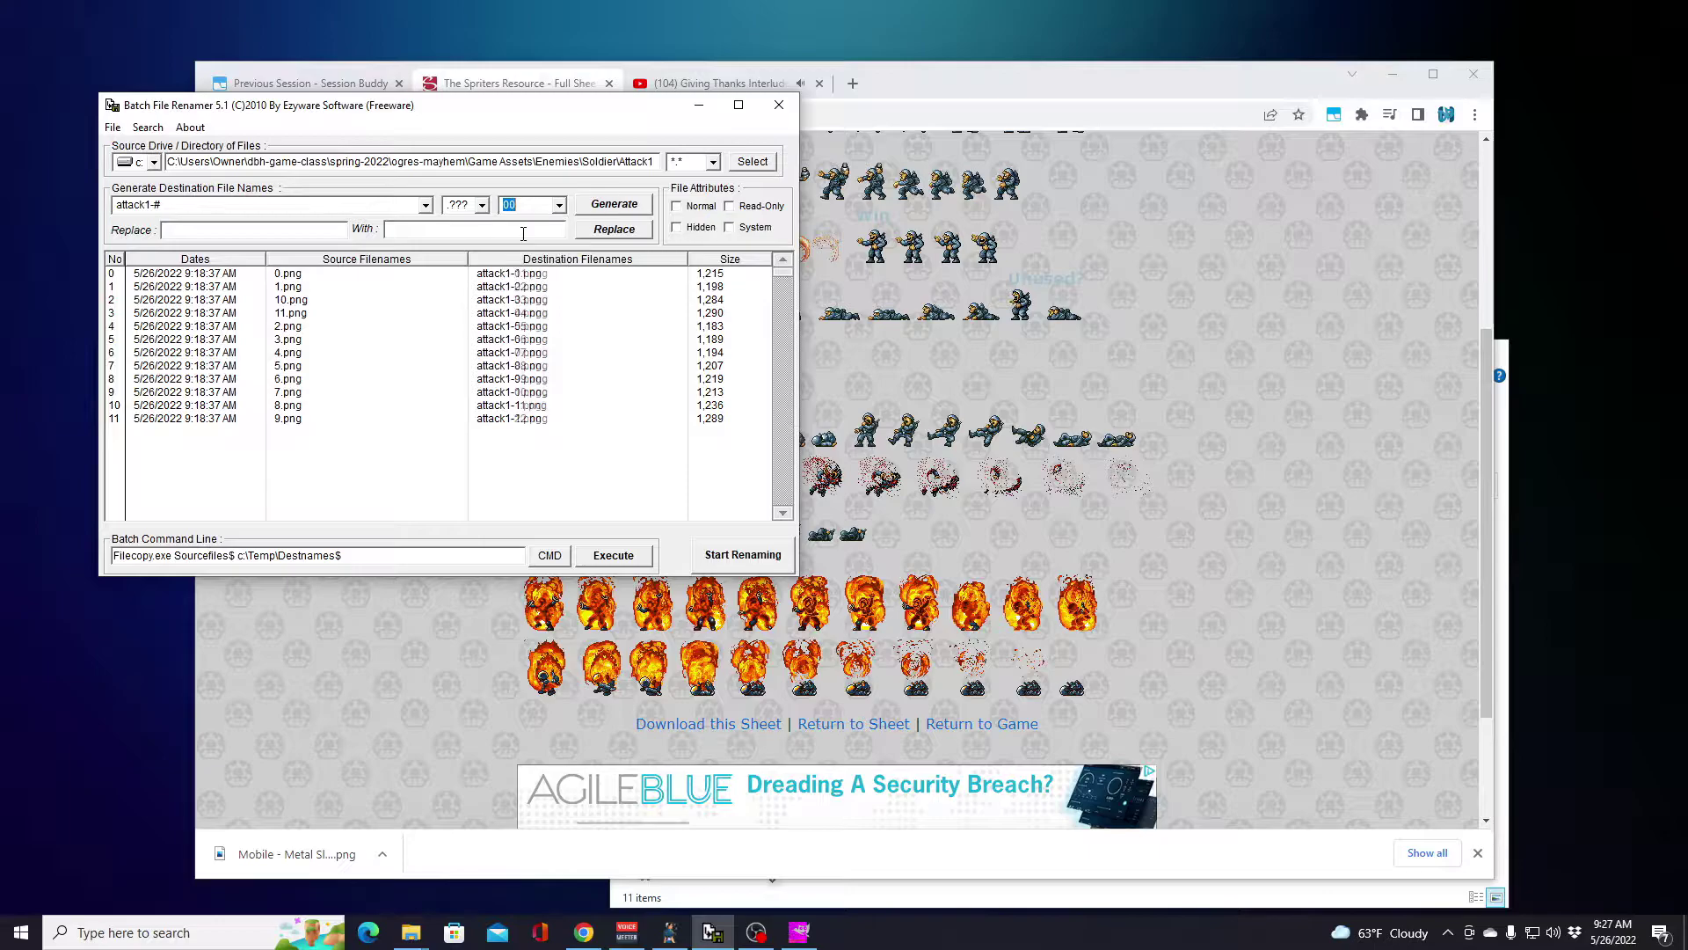
Step: Sort the Attack1 file list by date and set the destination extension to png
{"action": "left_click", "coordinate": [196, 261]}
{"action": "left_click", "coordinate": [197, 261]}
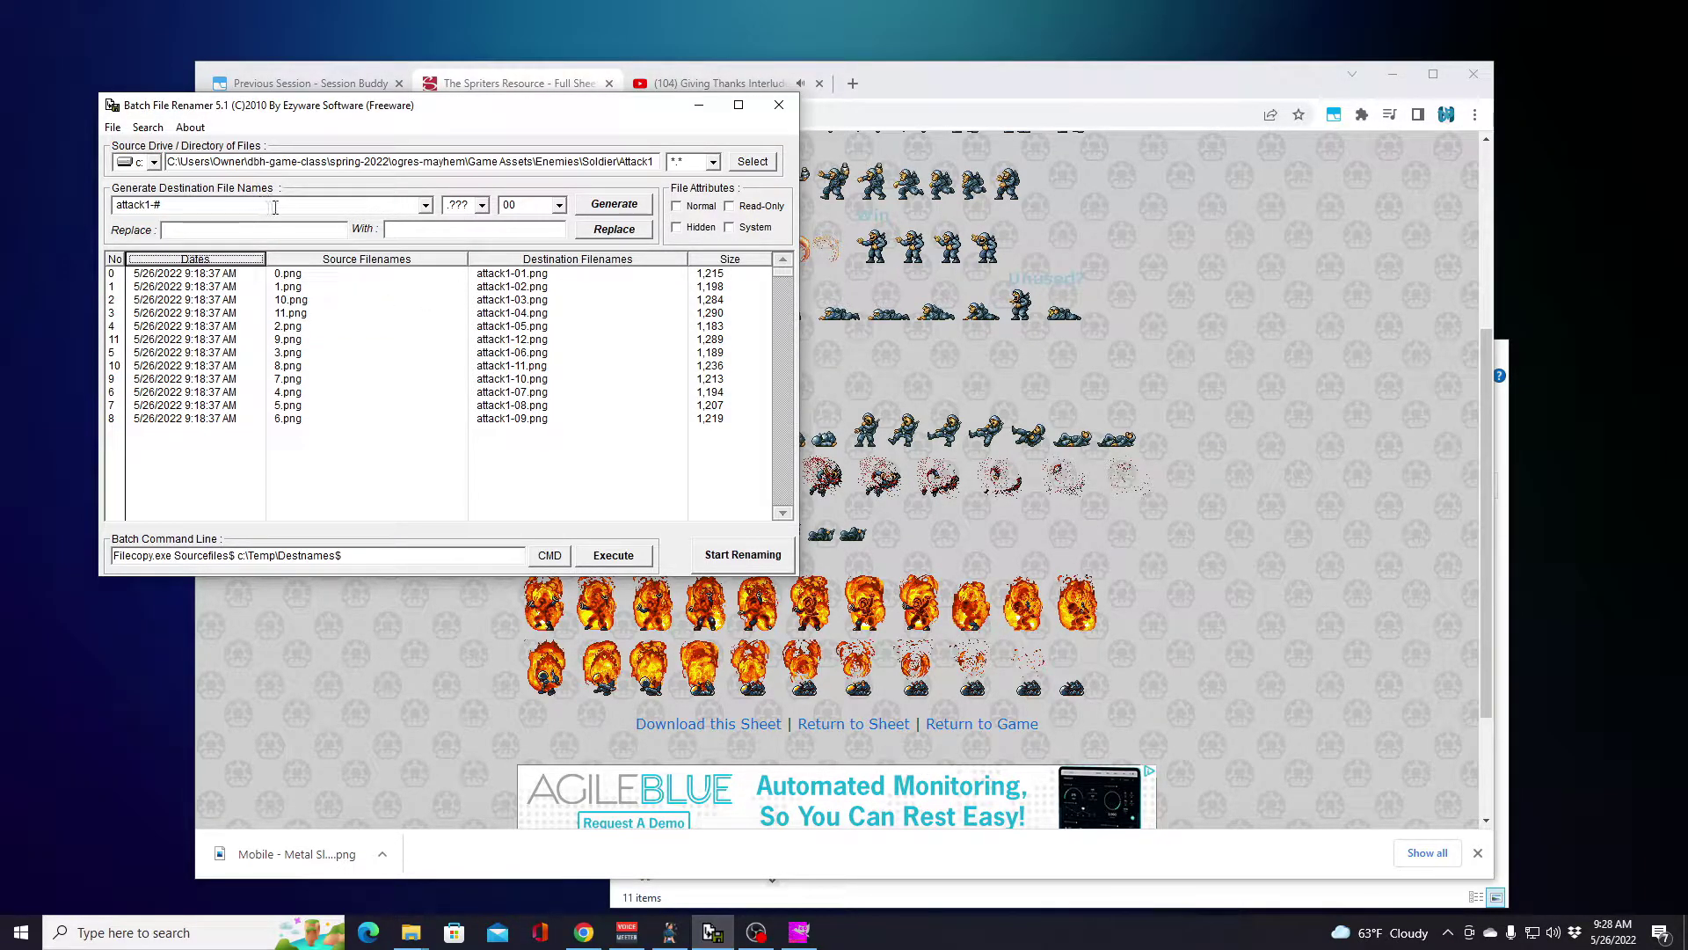
{"action": "left_click", "coordinate": [485, 206]}
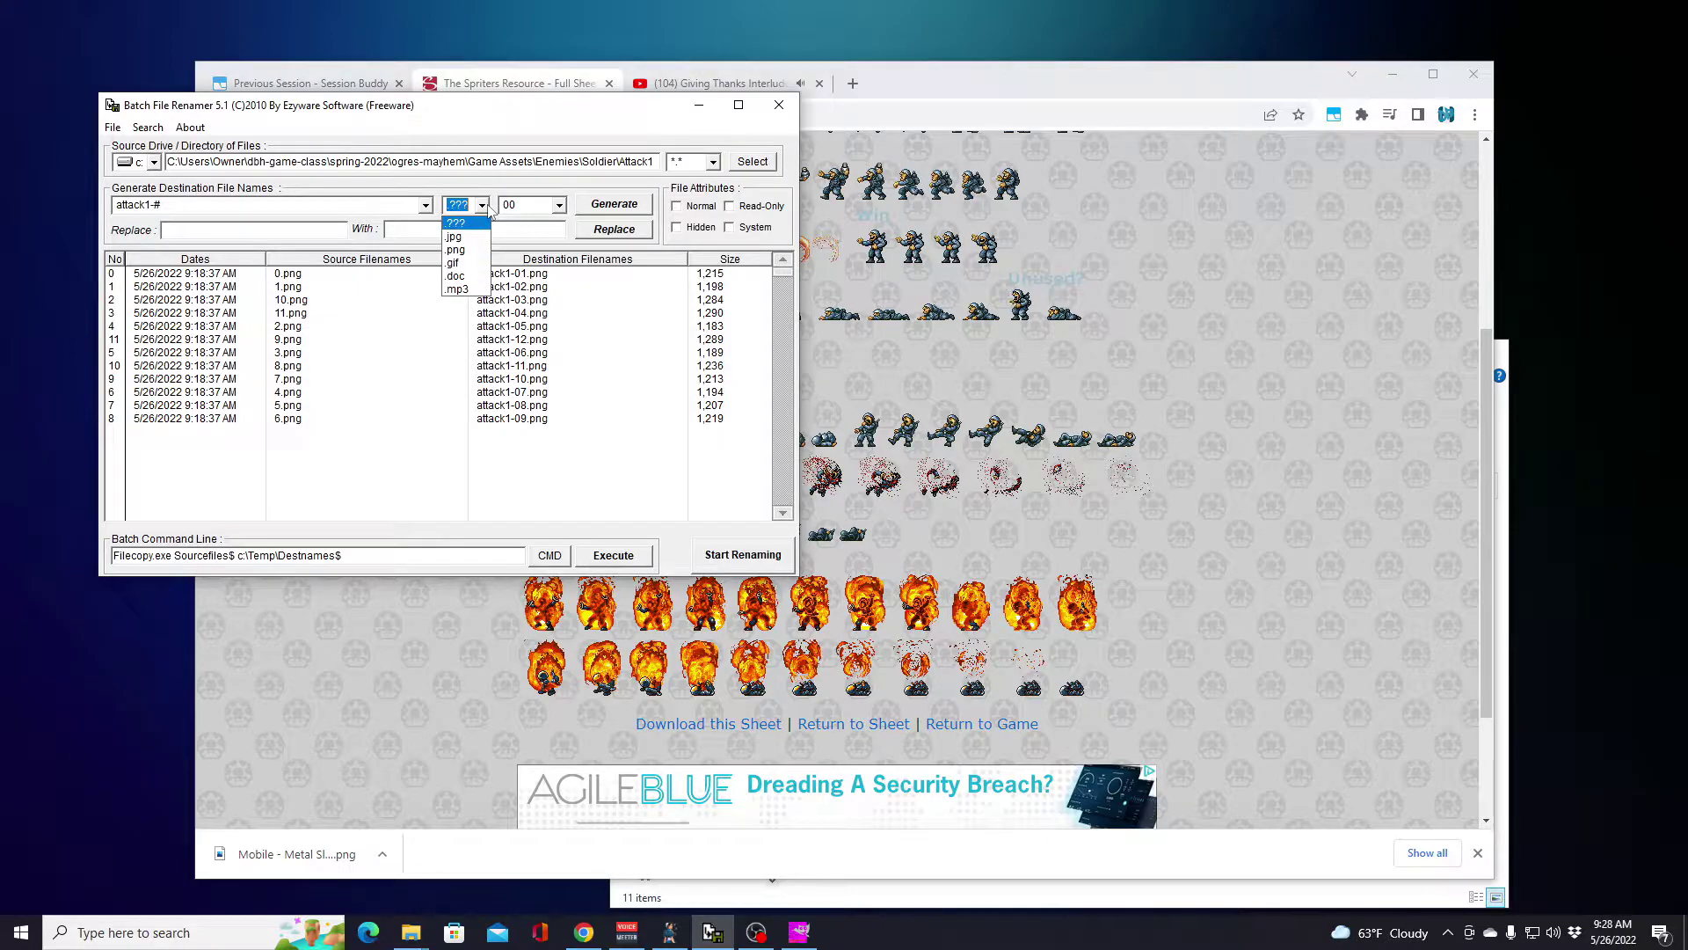
{"action": "left_click", "coordinate": [479, 251]}
Step: Set the destination extension back to ??? and rename the Attack1 files to the generated names
{"action": "left_click", "coordinate": [482, 205]}
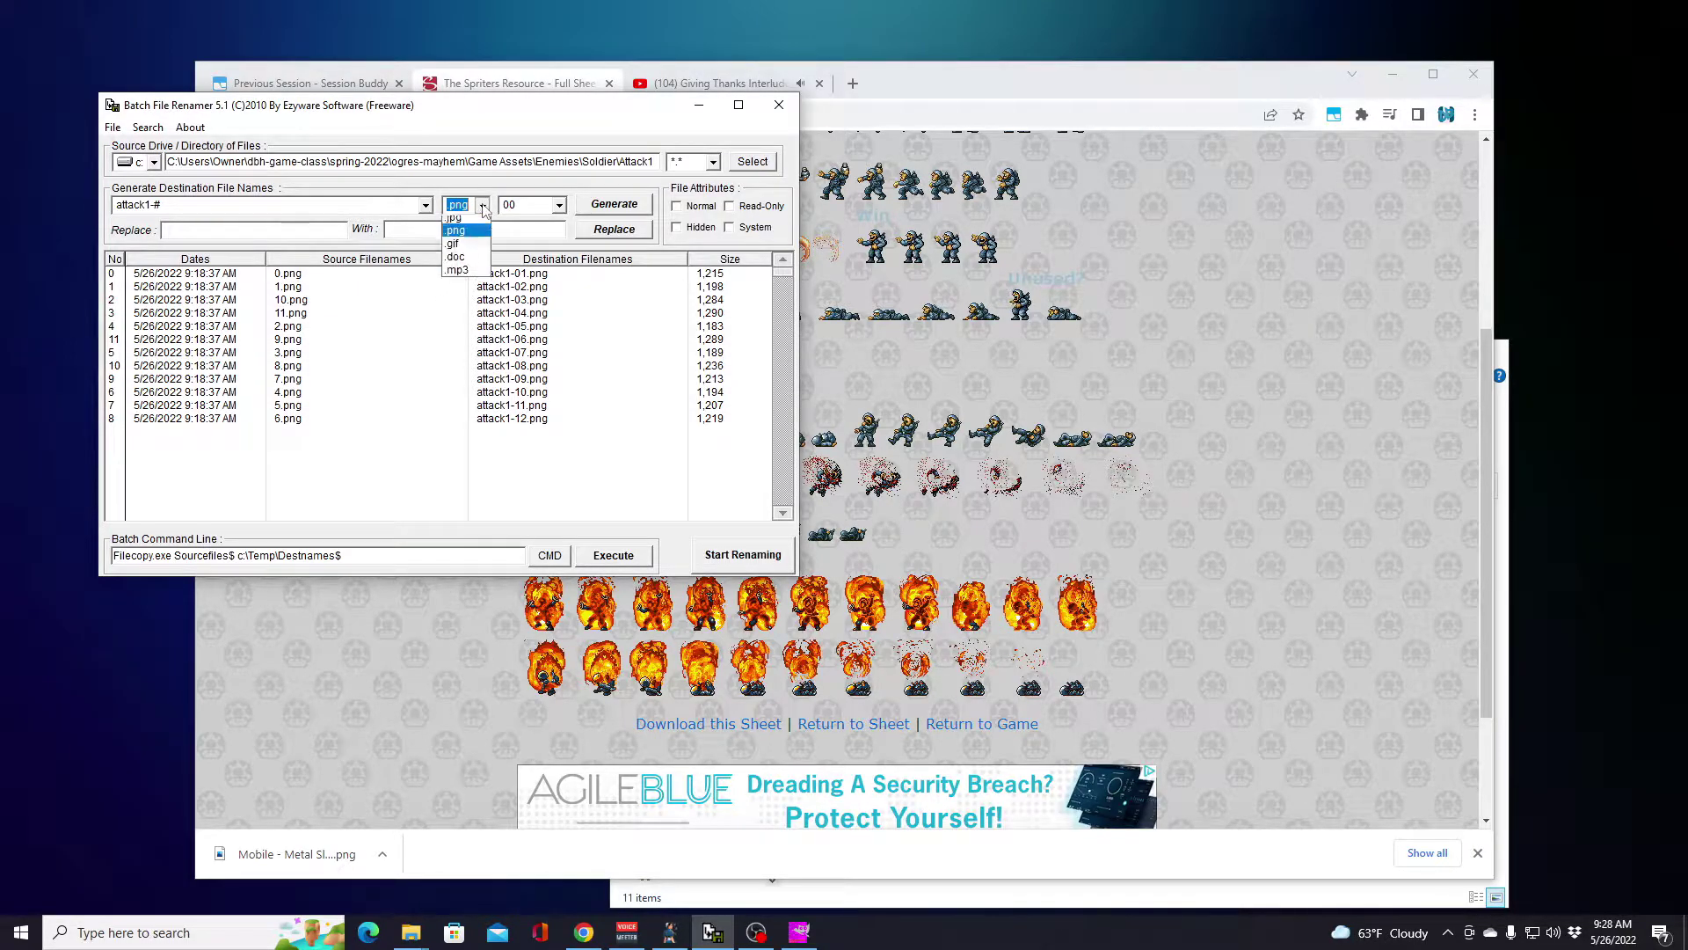
{"action": "left_click", "coordinate": [466, 223]}
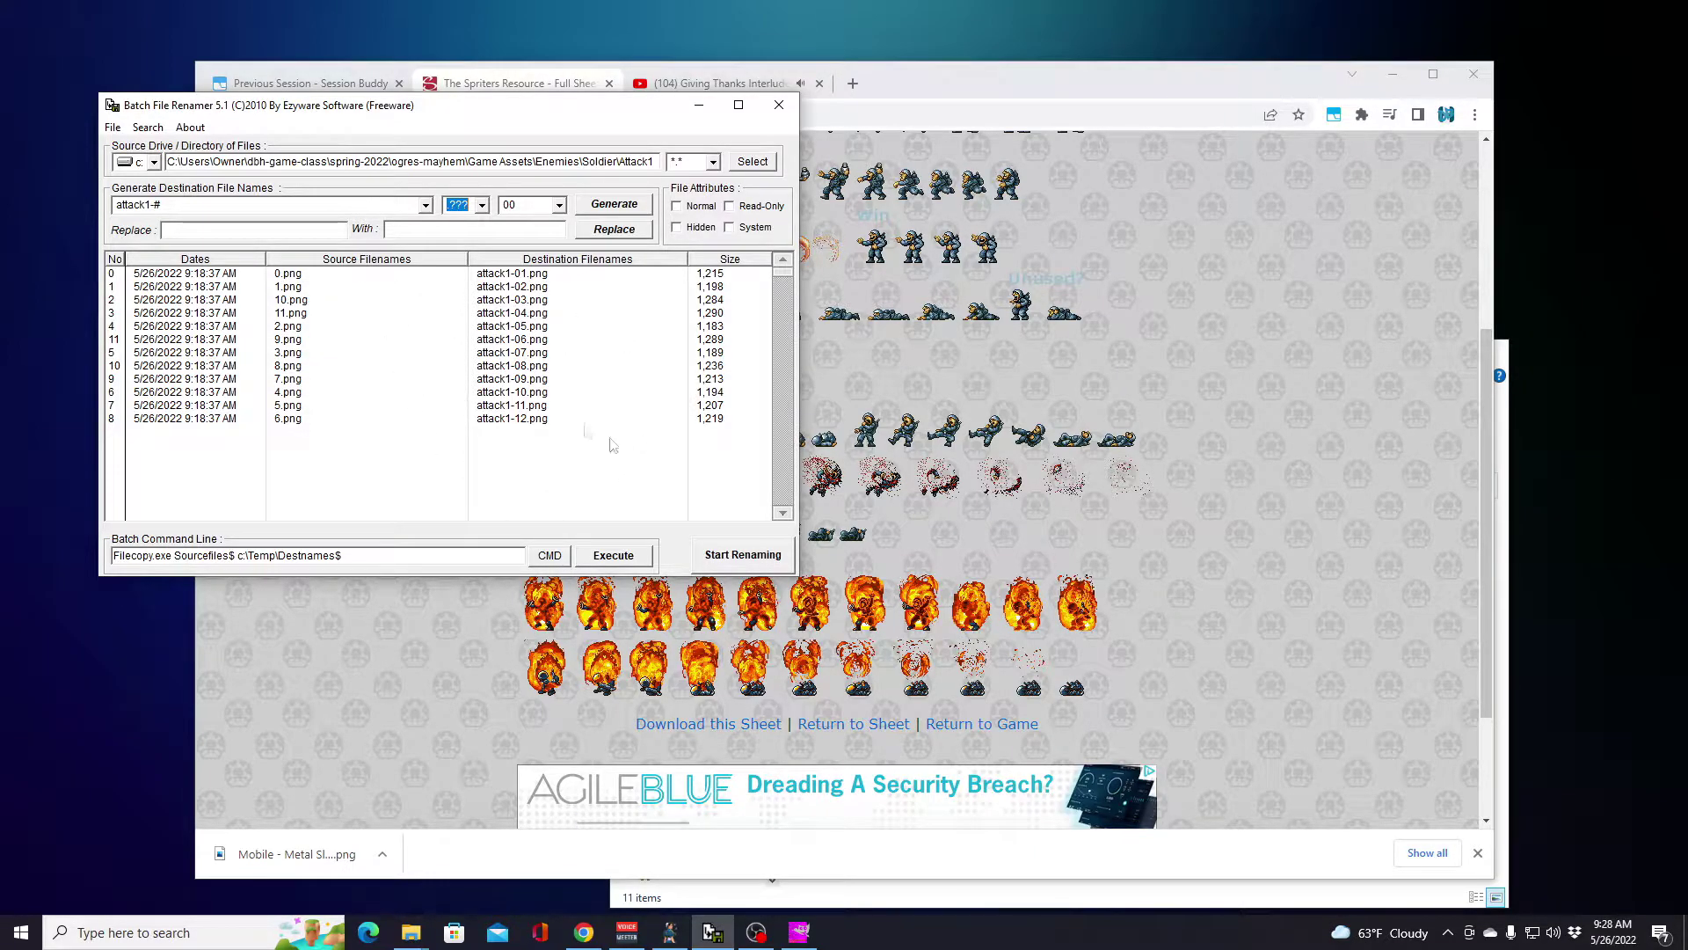
{"action": "left_click", "coordinate": [743, 555]}
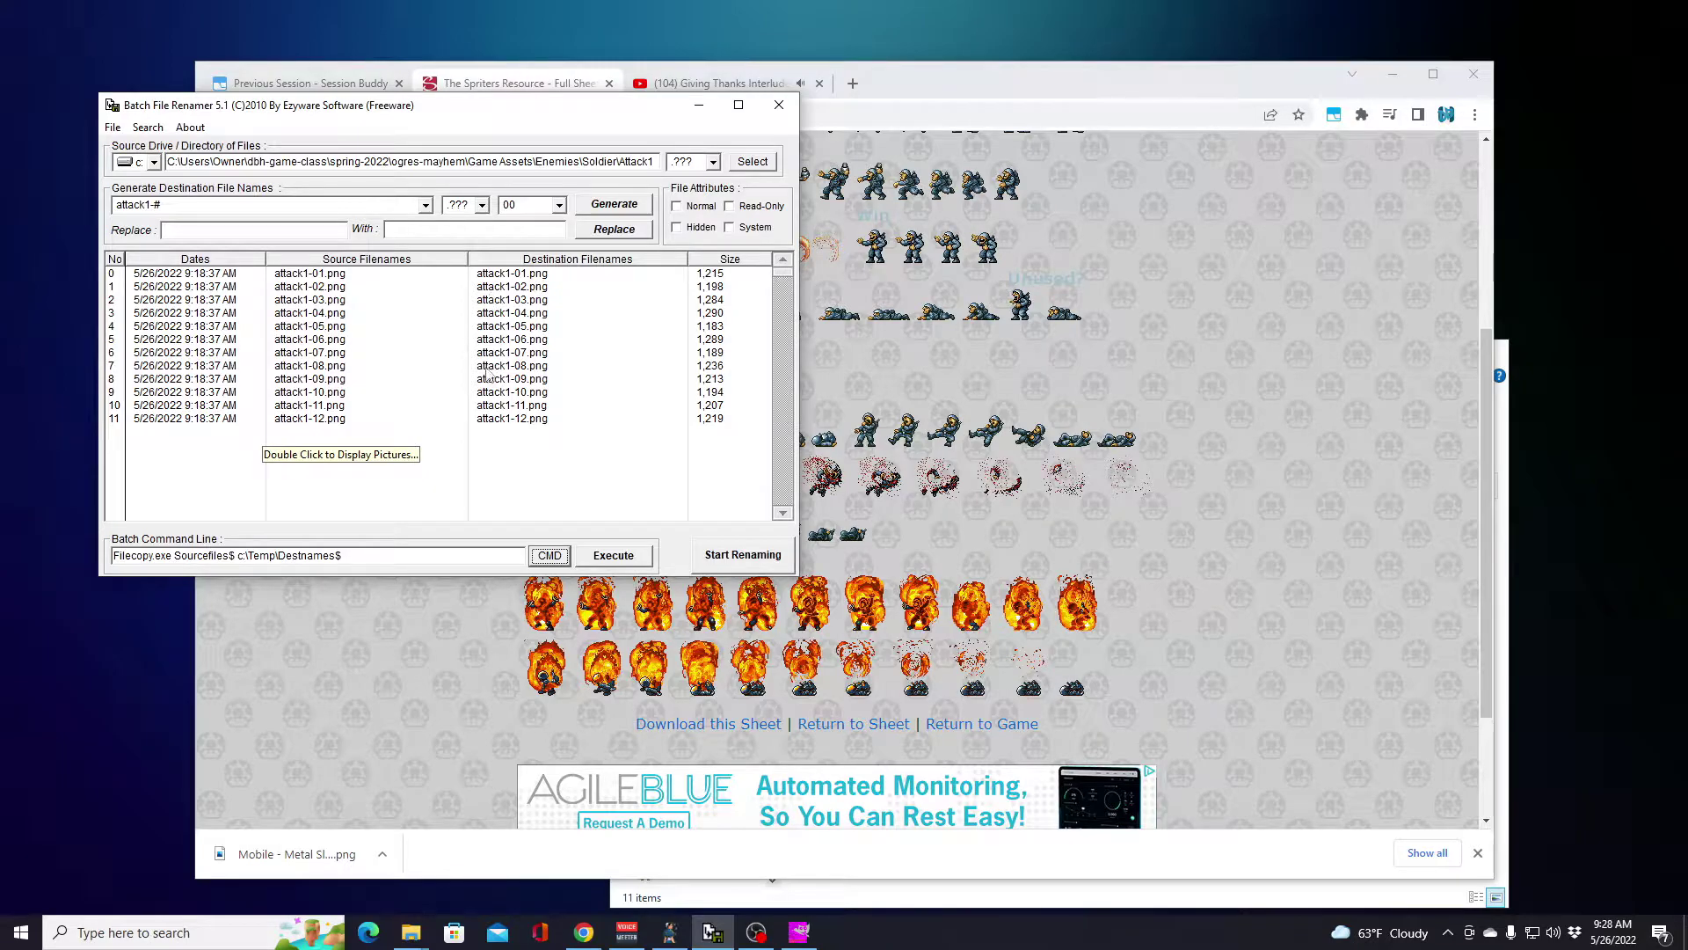
Step: Set the source directory to the Attack2 folder inside Soldier
{"action": "left_click", "coordinate": [643, 164]}
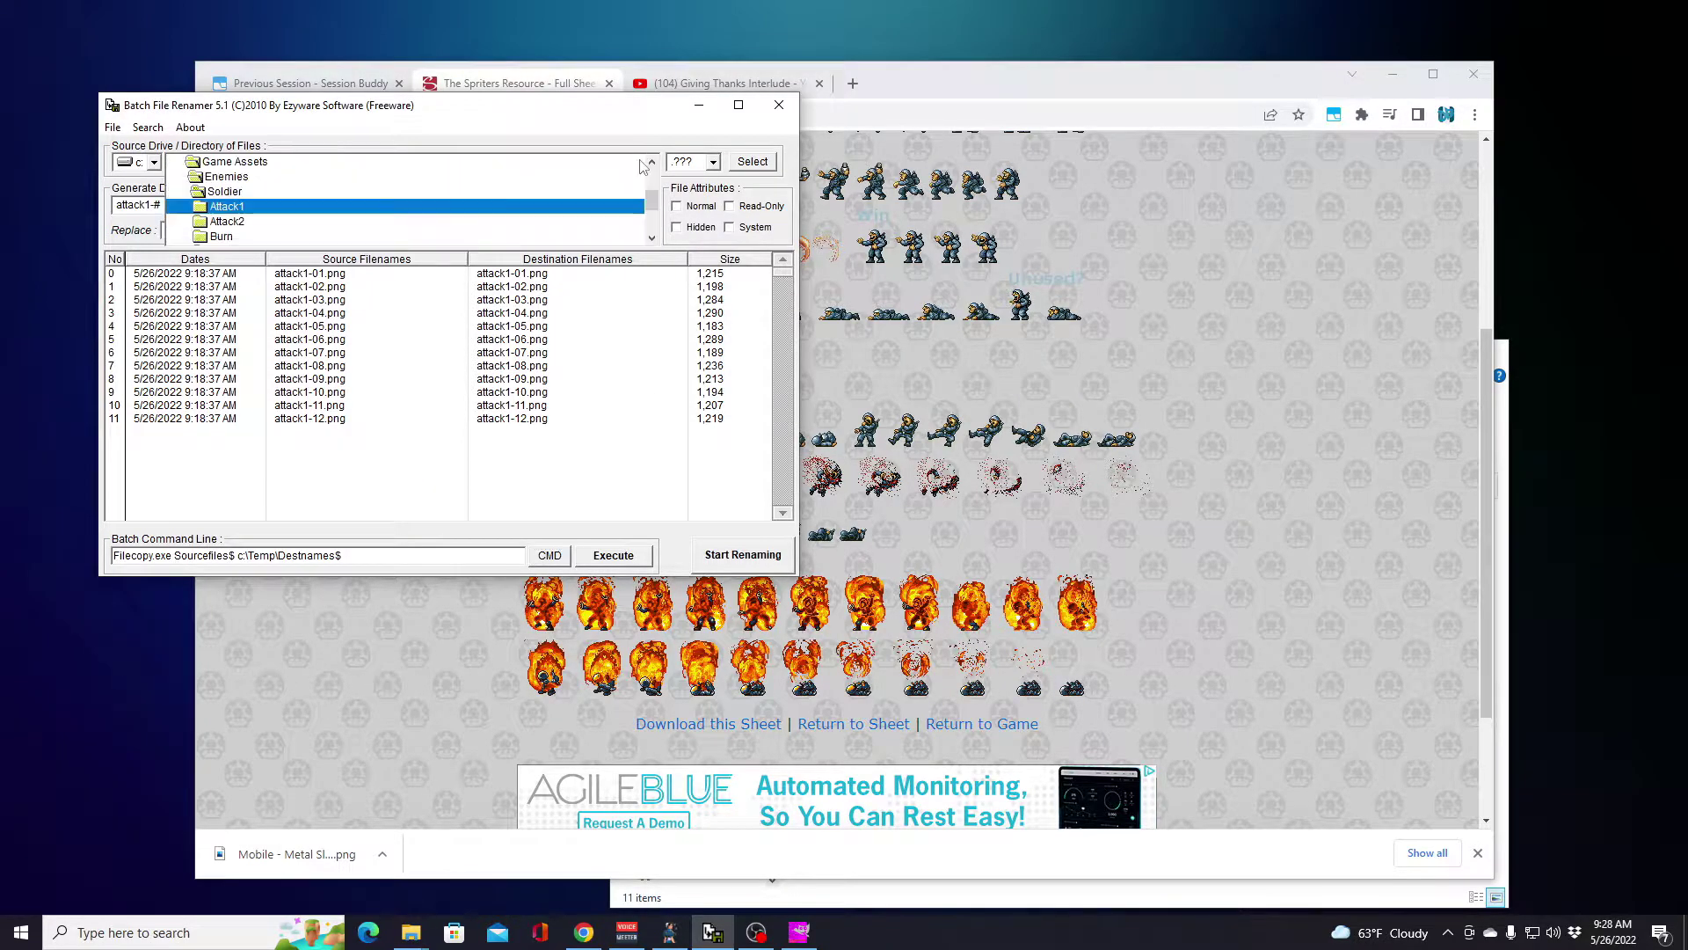
{"action": "left_click", "coordinate": [237, 223]}
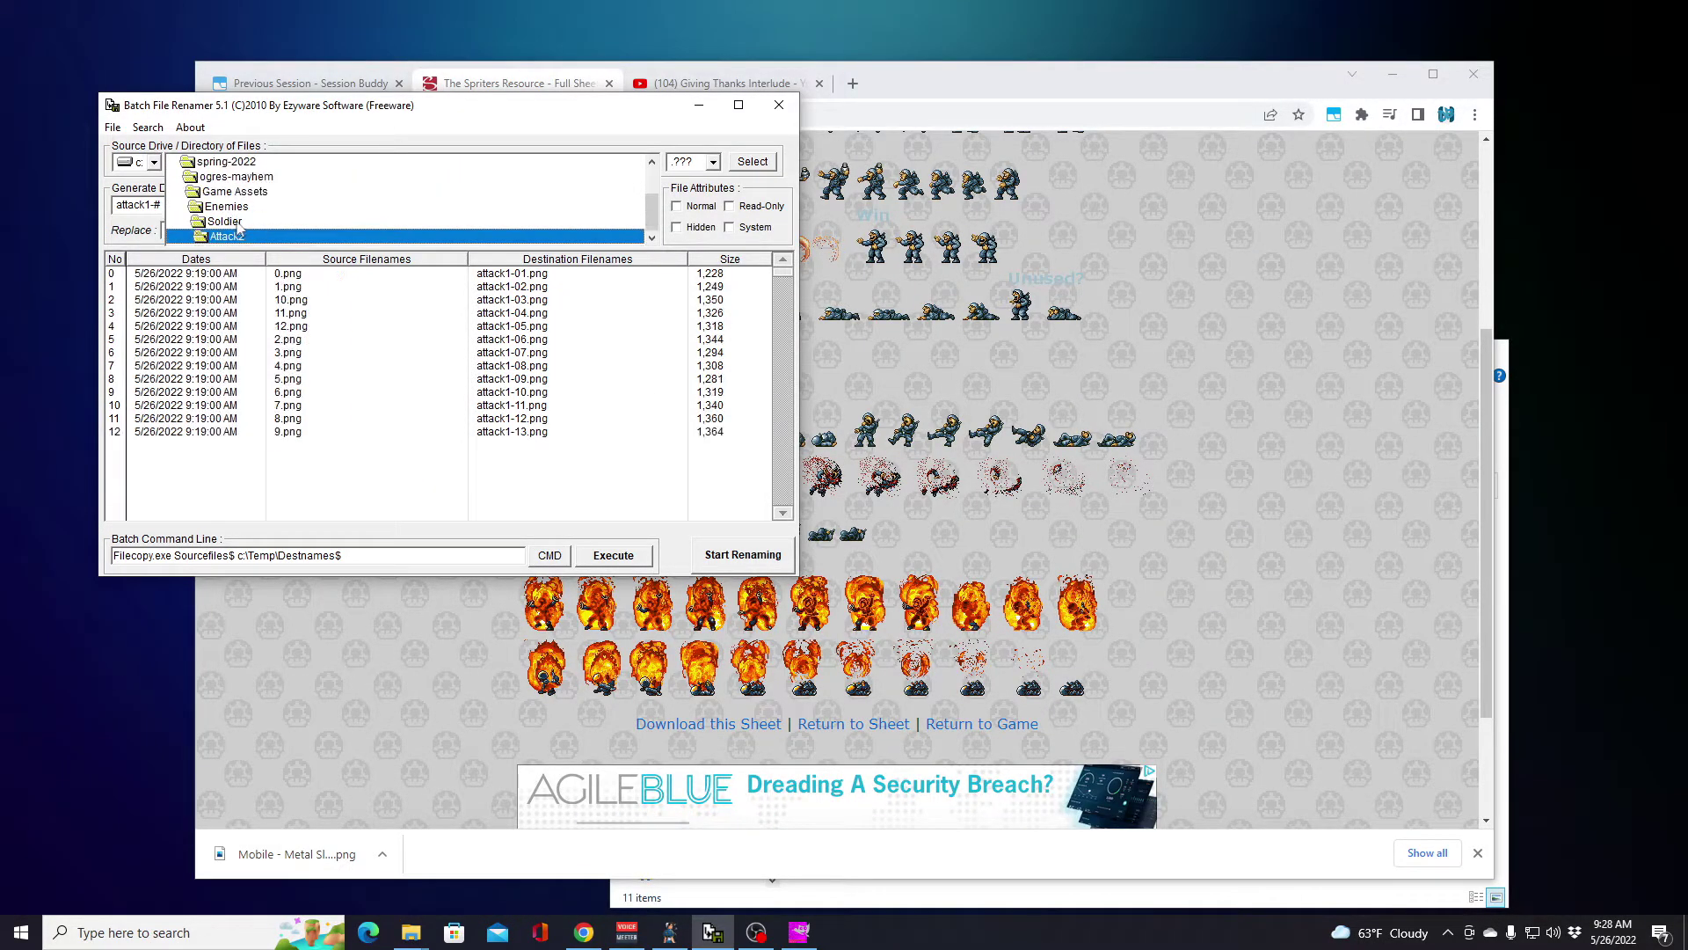
{"action": "double_click", "coordinate": [240, 223]}
{"action": "scroll", "coordinate": [299, 219], "scroll_direction": "down", "scroll_amount": 2}
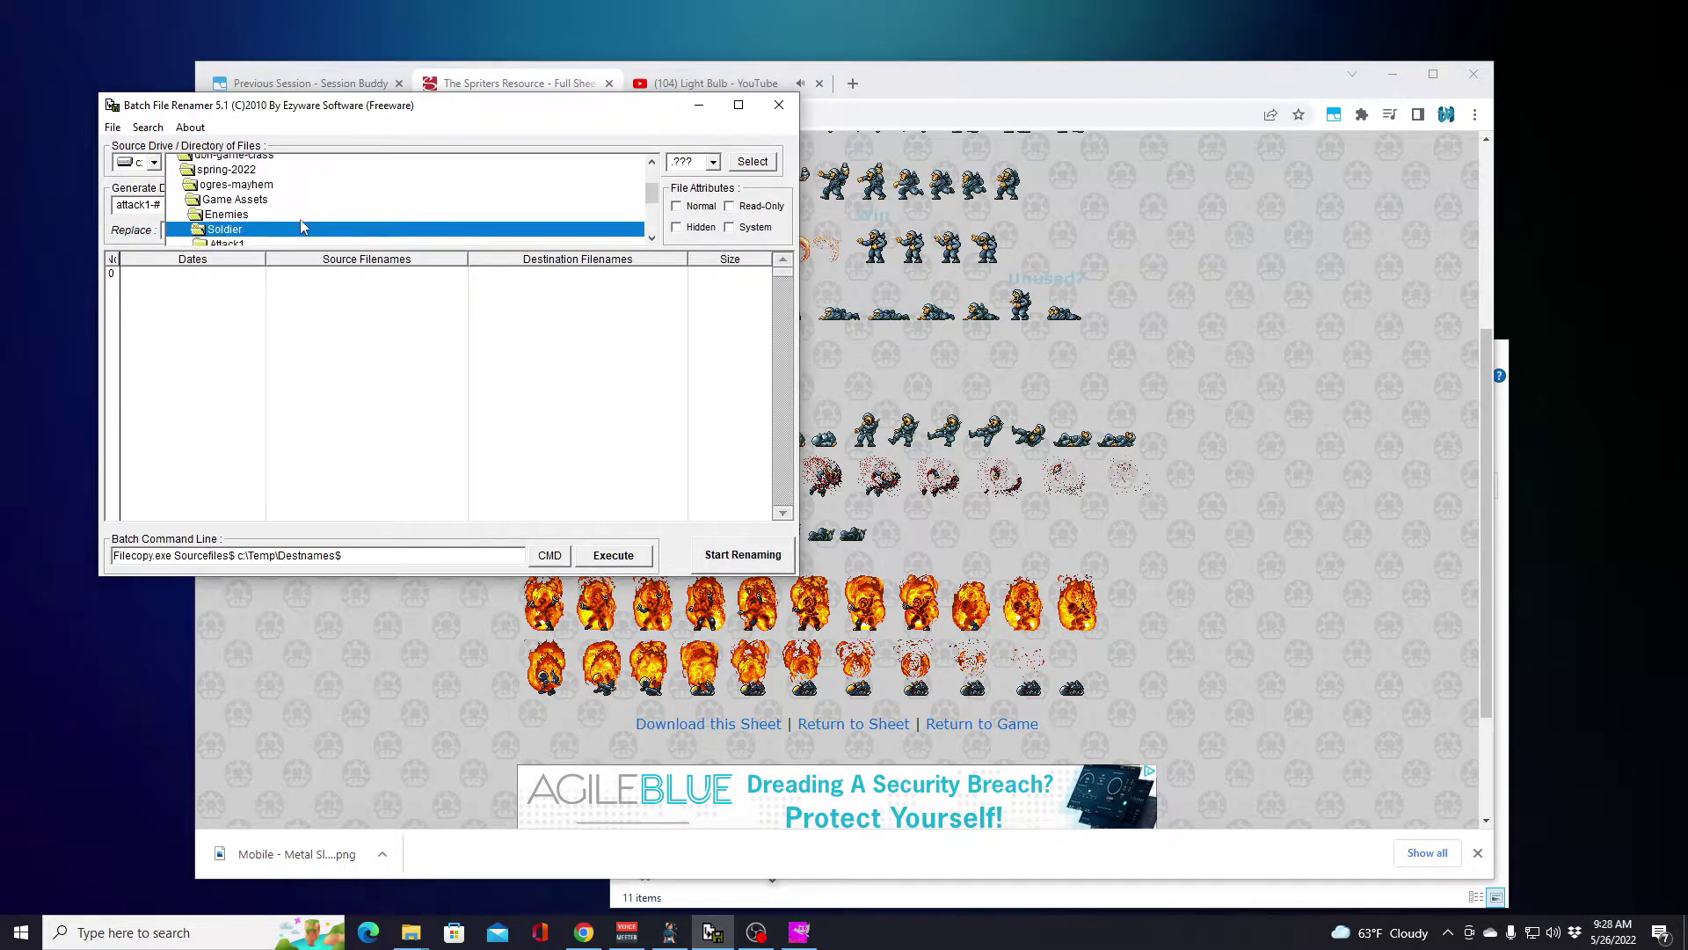
{"action": "left_click", "coordinate": [250, 179]}
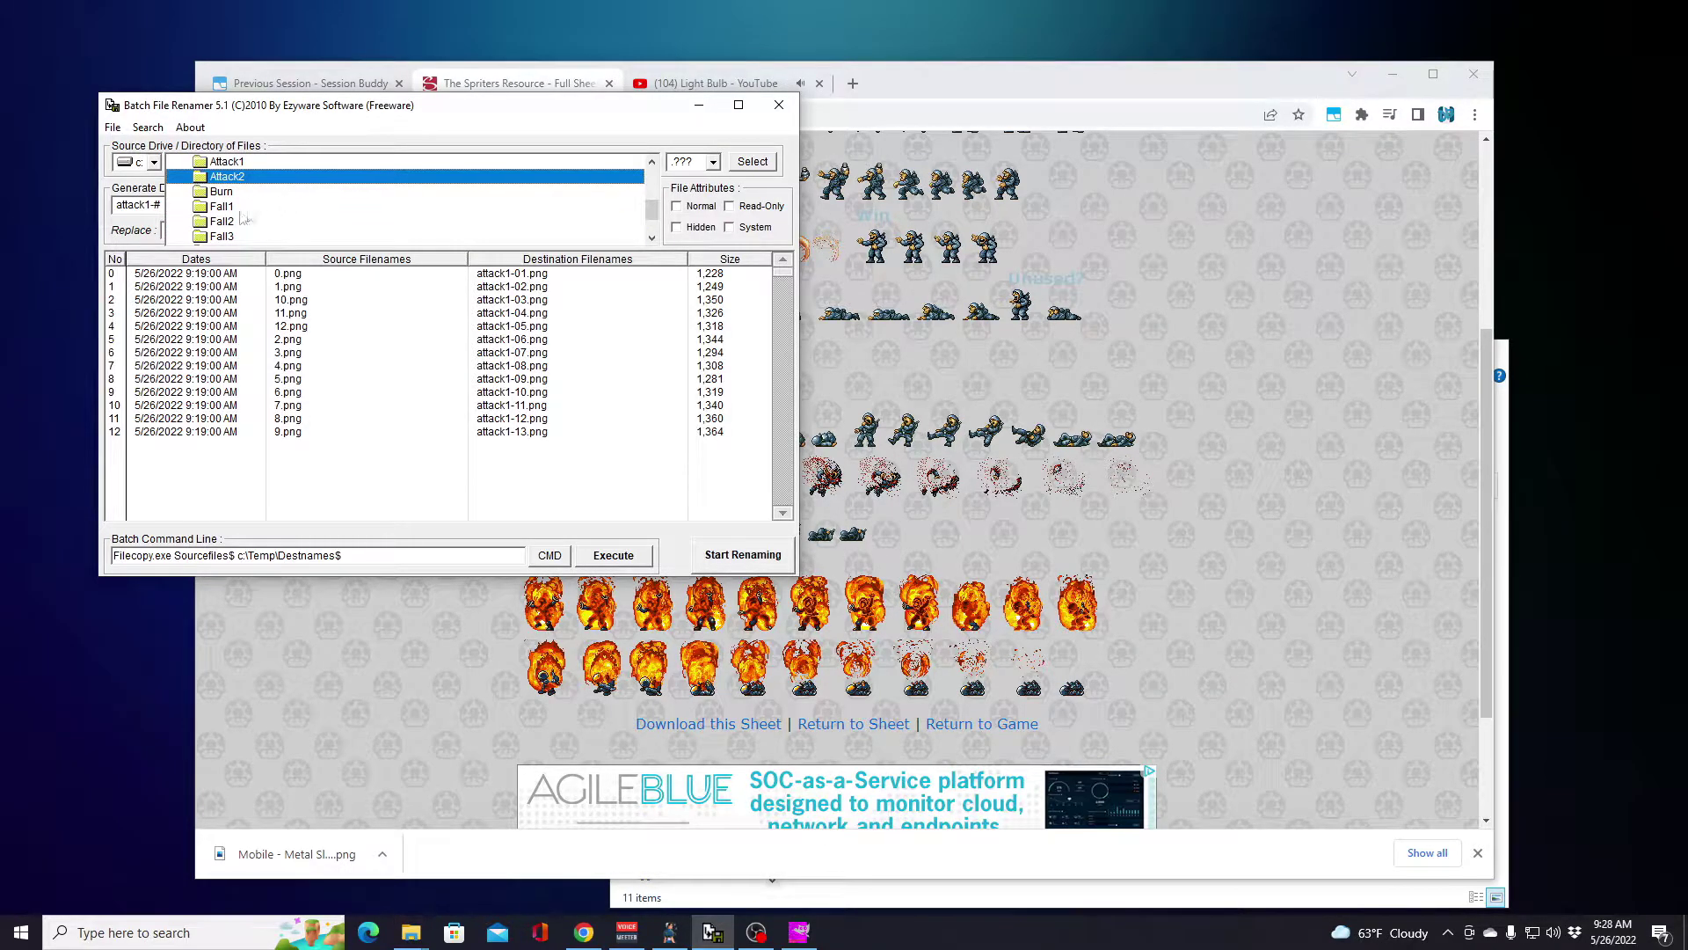
{"action": "left_click", "coordinate": [738, 167]}
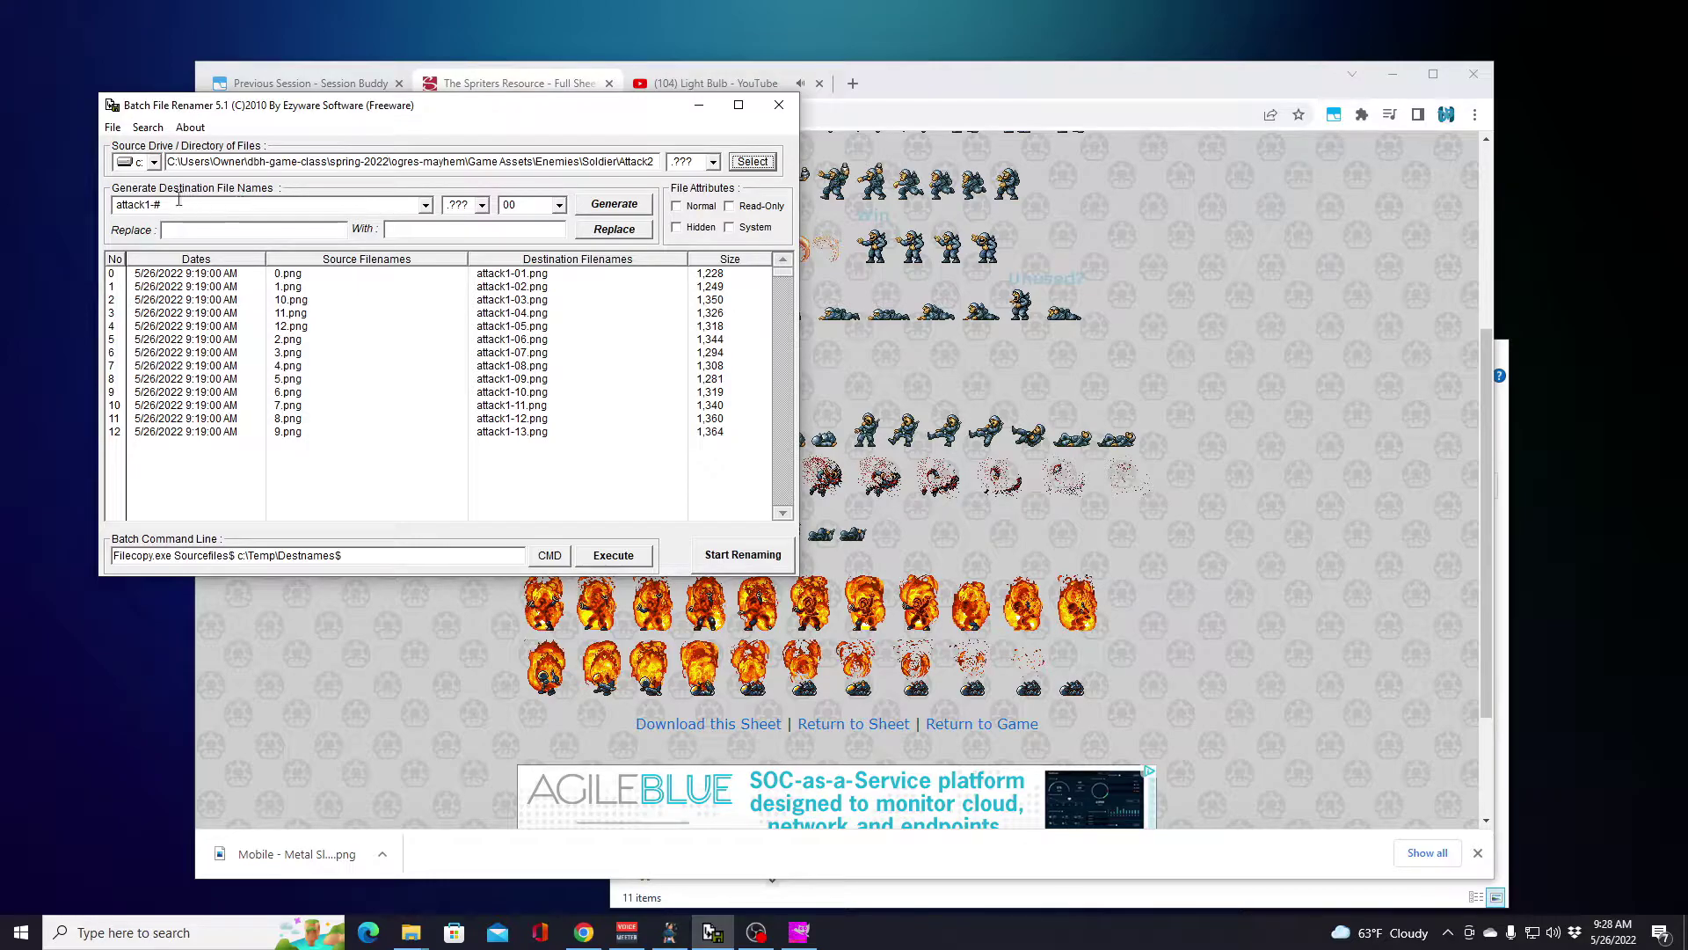
Step: Change the naming pattern to attack2-# and generate the destination names for the Attack2 files
{"action": "left_click_drag", "start_coordinate": [144, 205], "coordinate": [155, 204]}
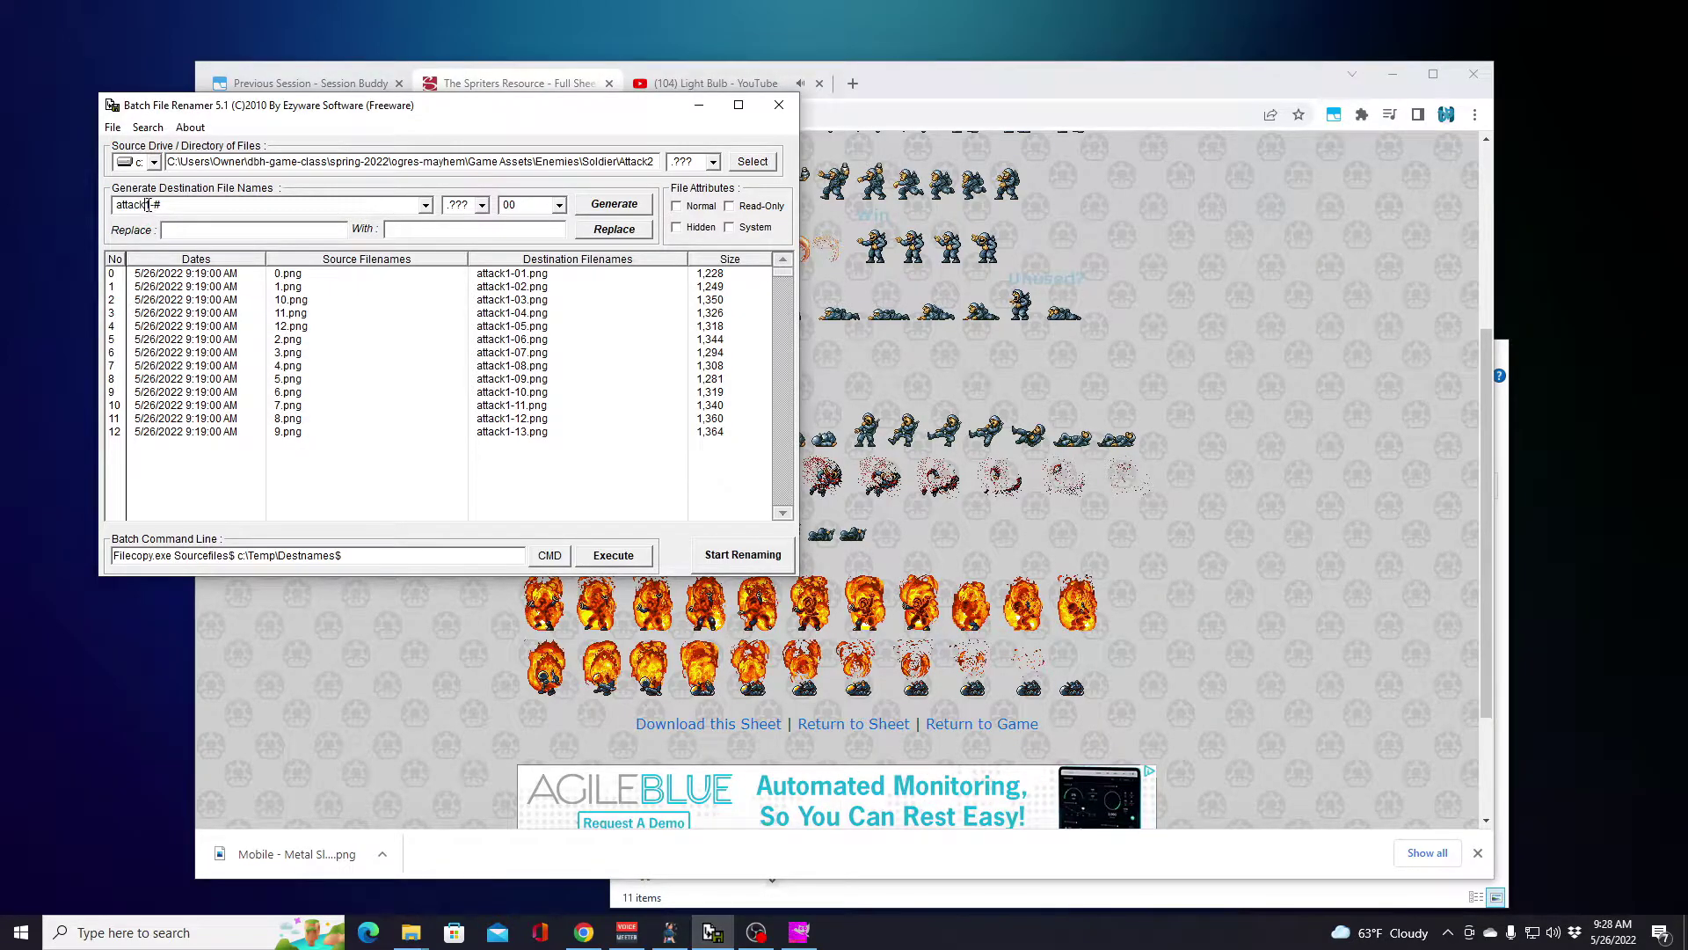
{"action": "type", "text": "2"}
{"action": "left_click", "coordinate": [611, 205]}
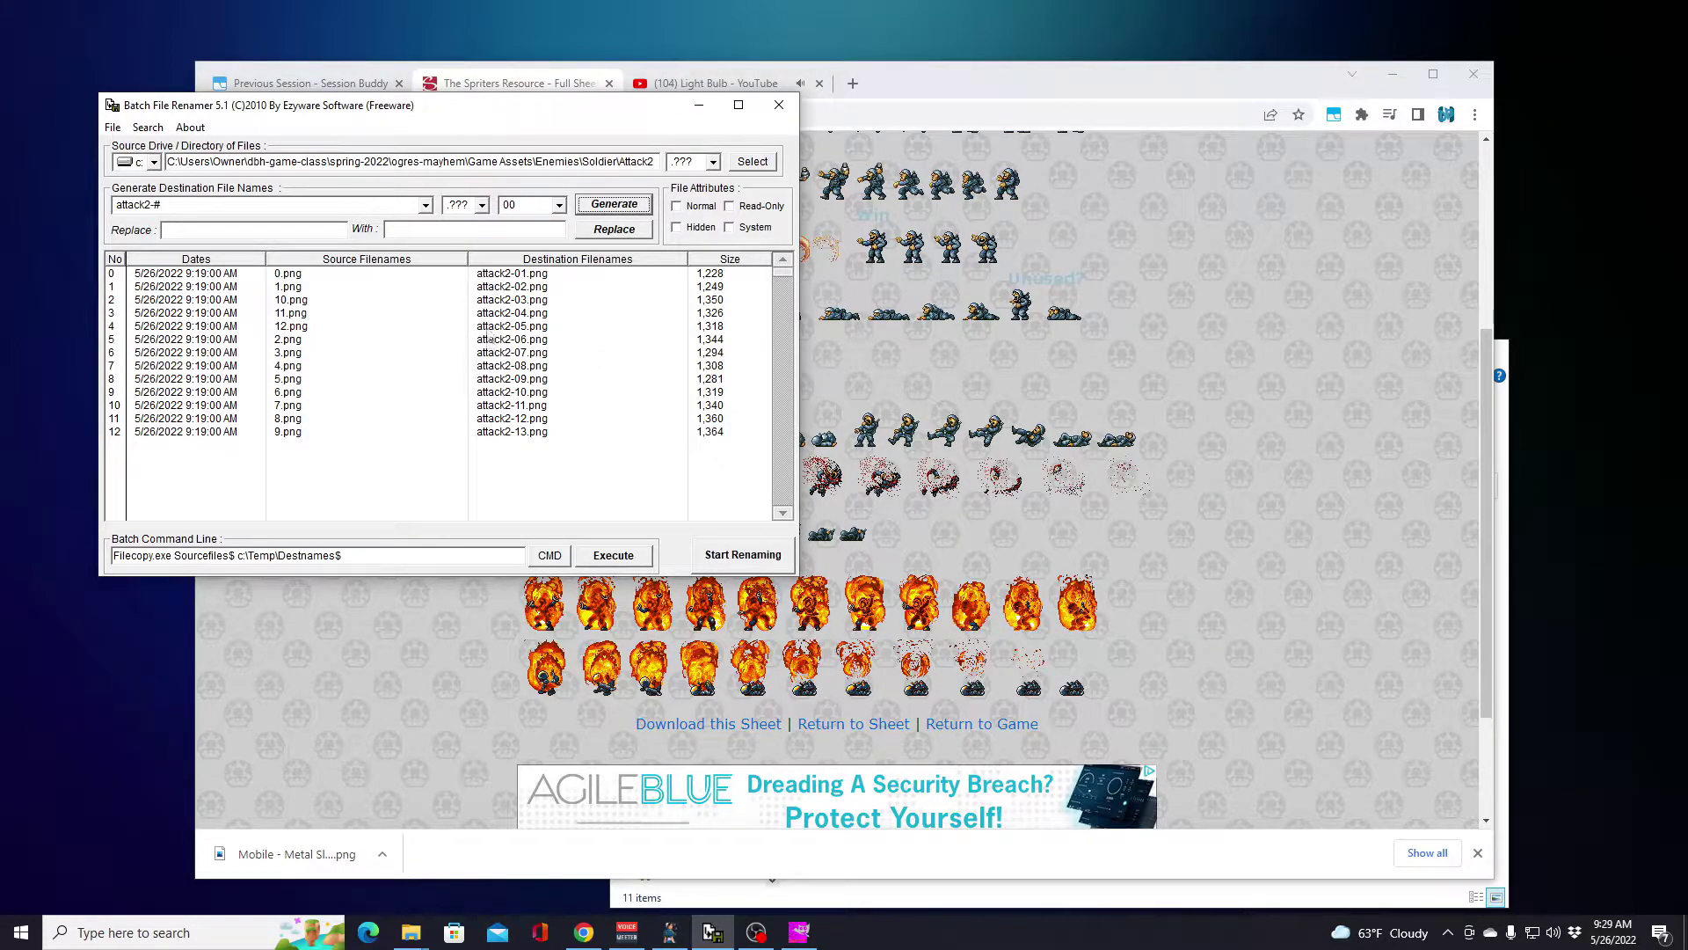
Step: Rename the Attack2 files to the generated names and set the source directory to the Burn folder inside Soldier
{"action": "left_click", "coordinate": [743, 554]}
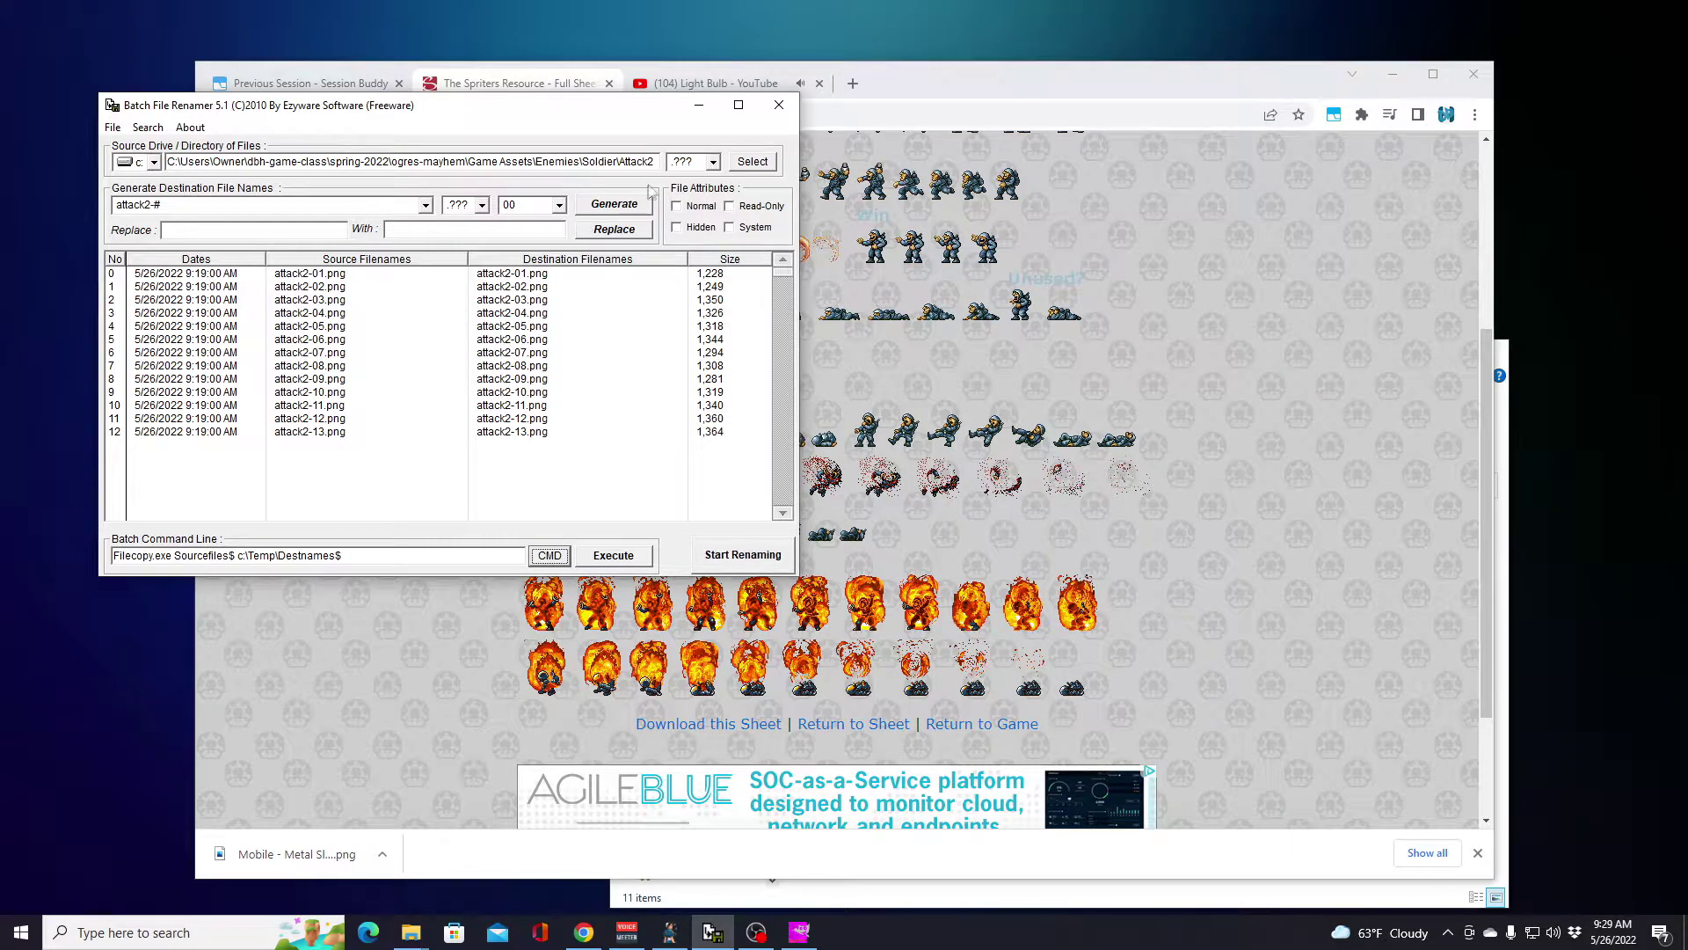
{"action": "left_click", "coordinate": [628, 162]}
{"action": "key", "text": "Down"}
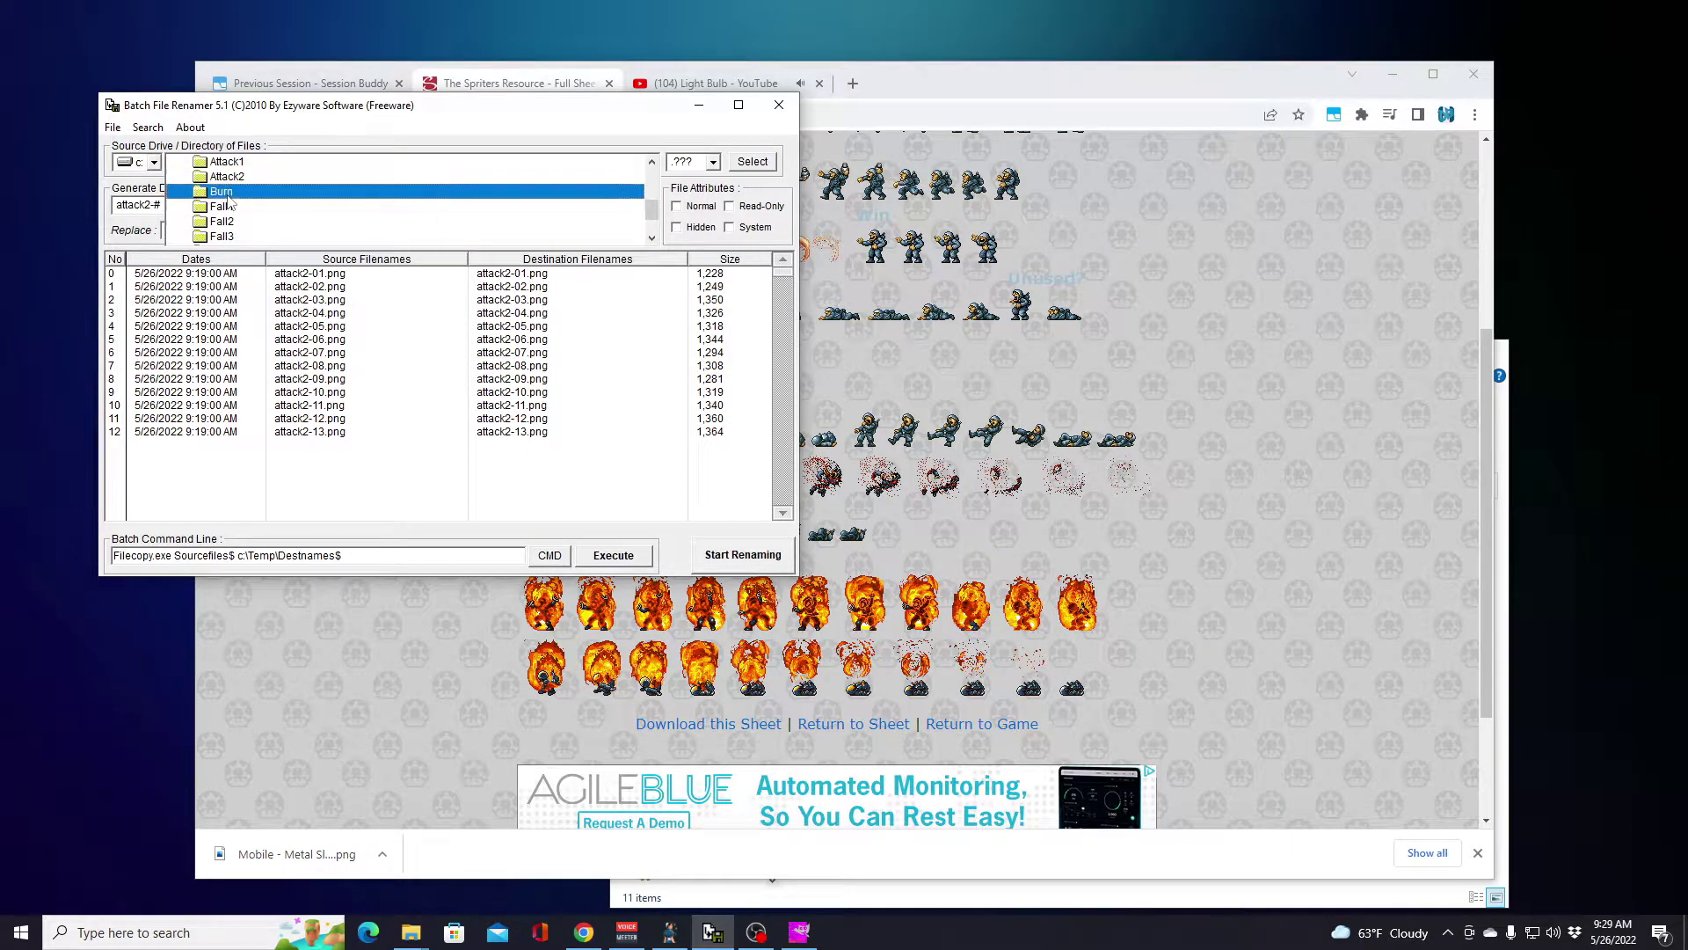
{"action": "left_click", "coordinate": [609, 164]}
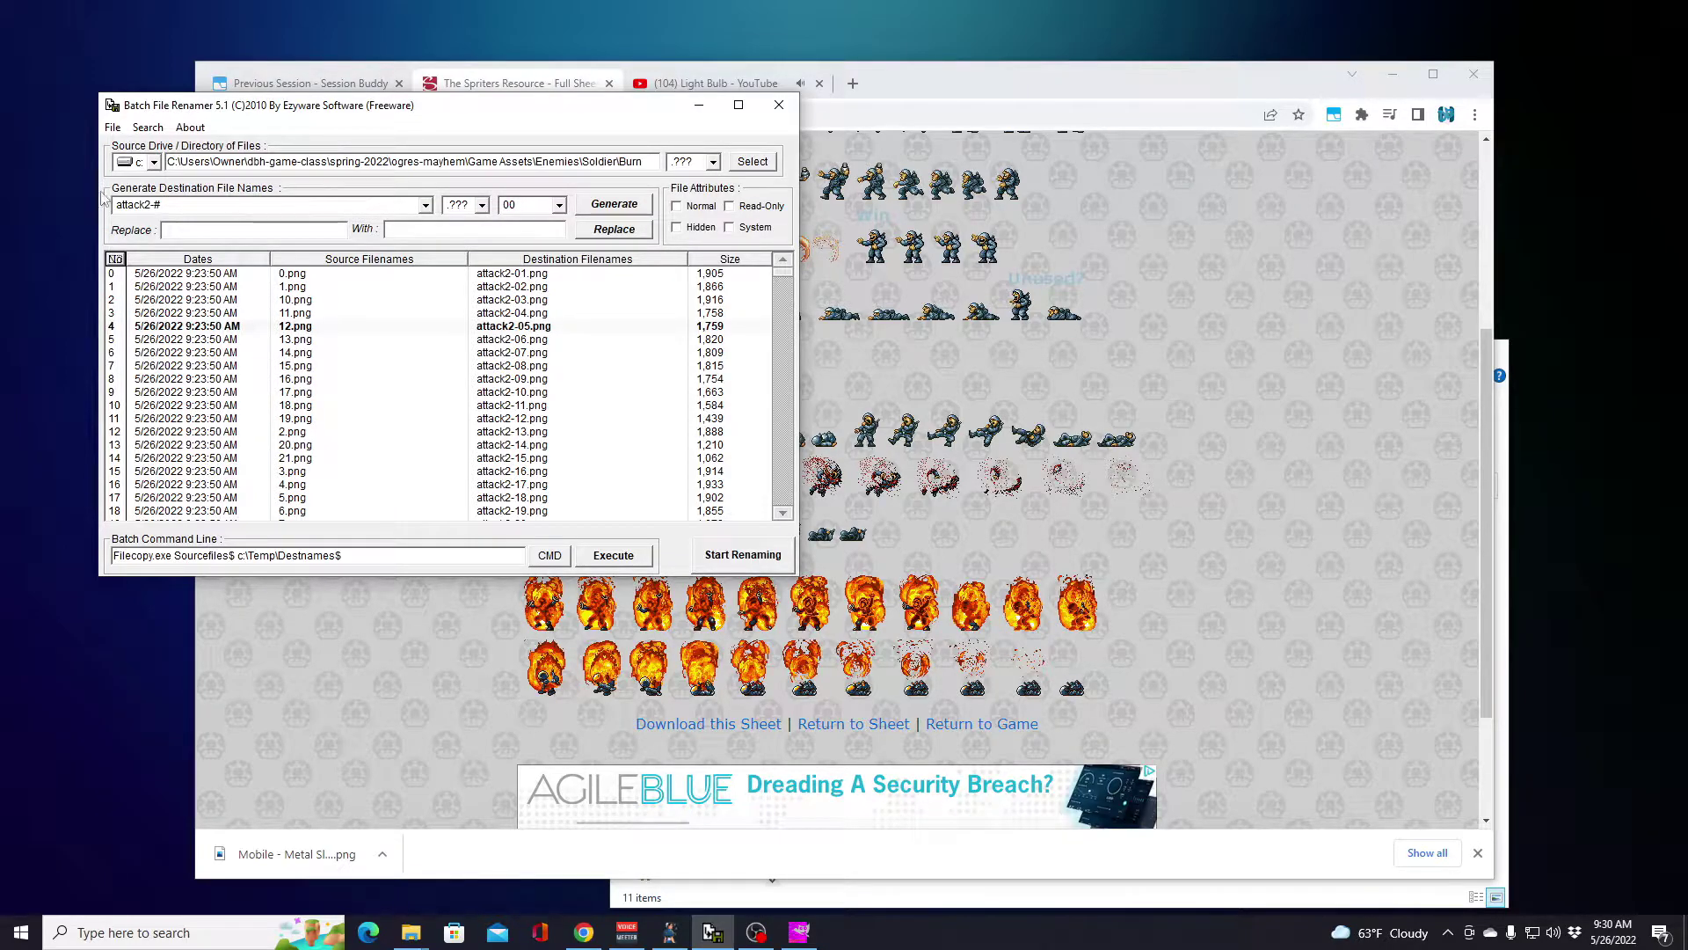
Step: Change the naming pattern to burn-#, generate the destination names and rename the Burn files
{"action": "double_click", "coordinate": [151, 203]}
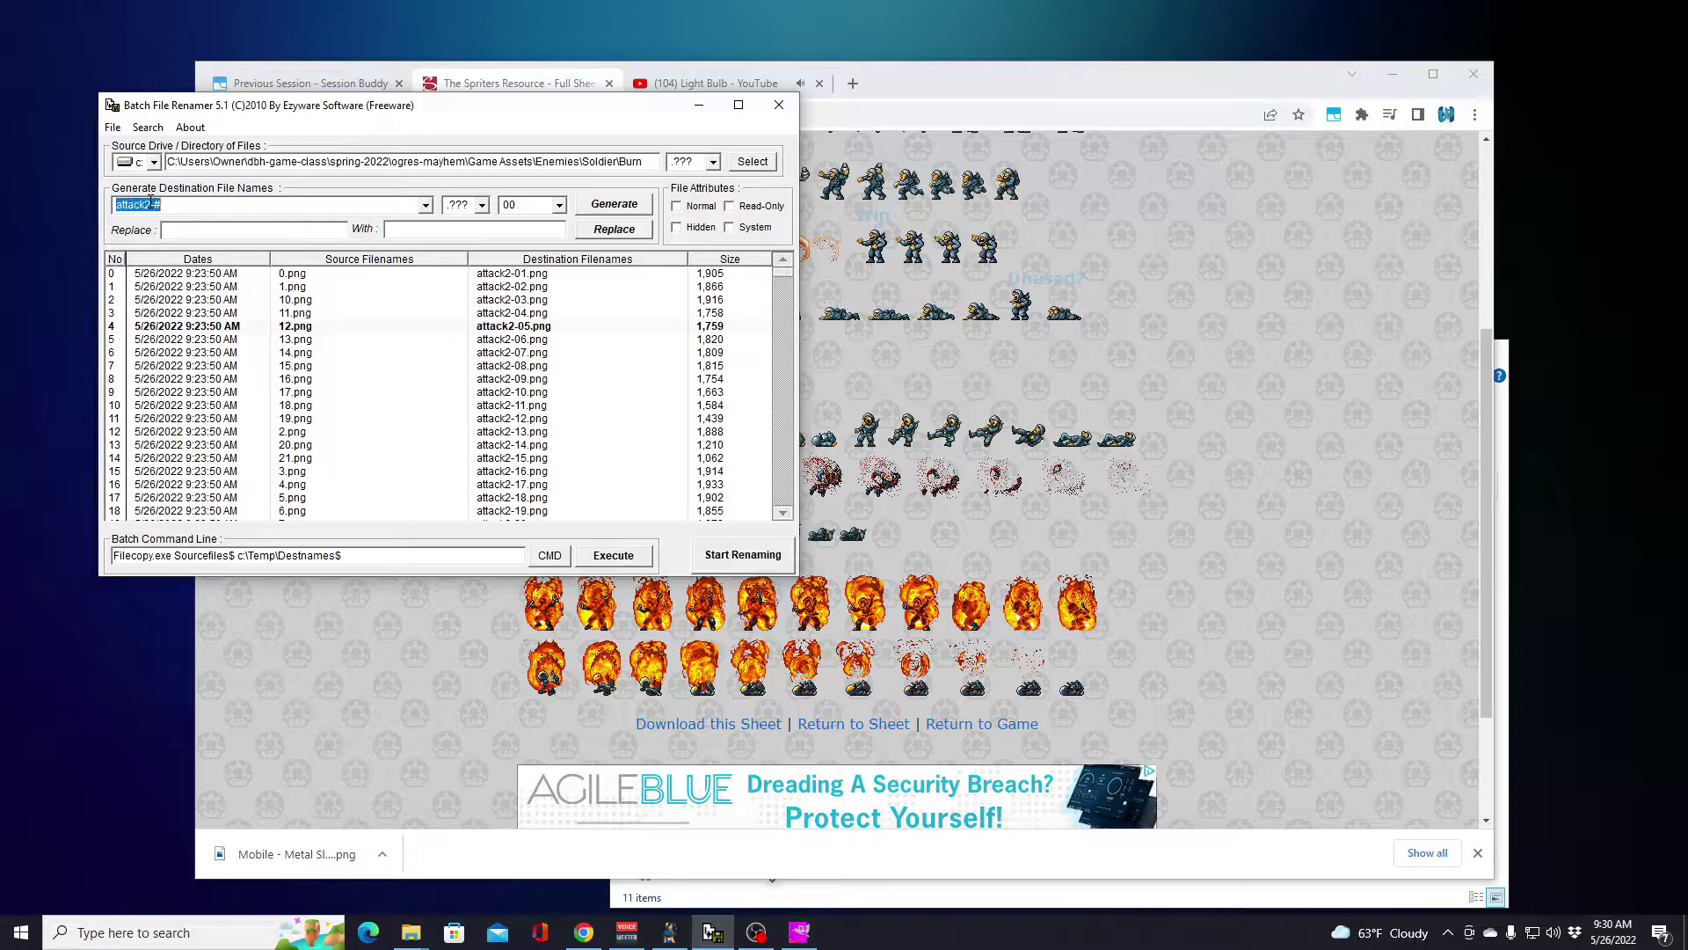
{"action": "left_click_drag", "start_coordinate": [150, 205], "coordinate": [118, 202]}
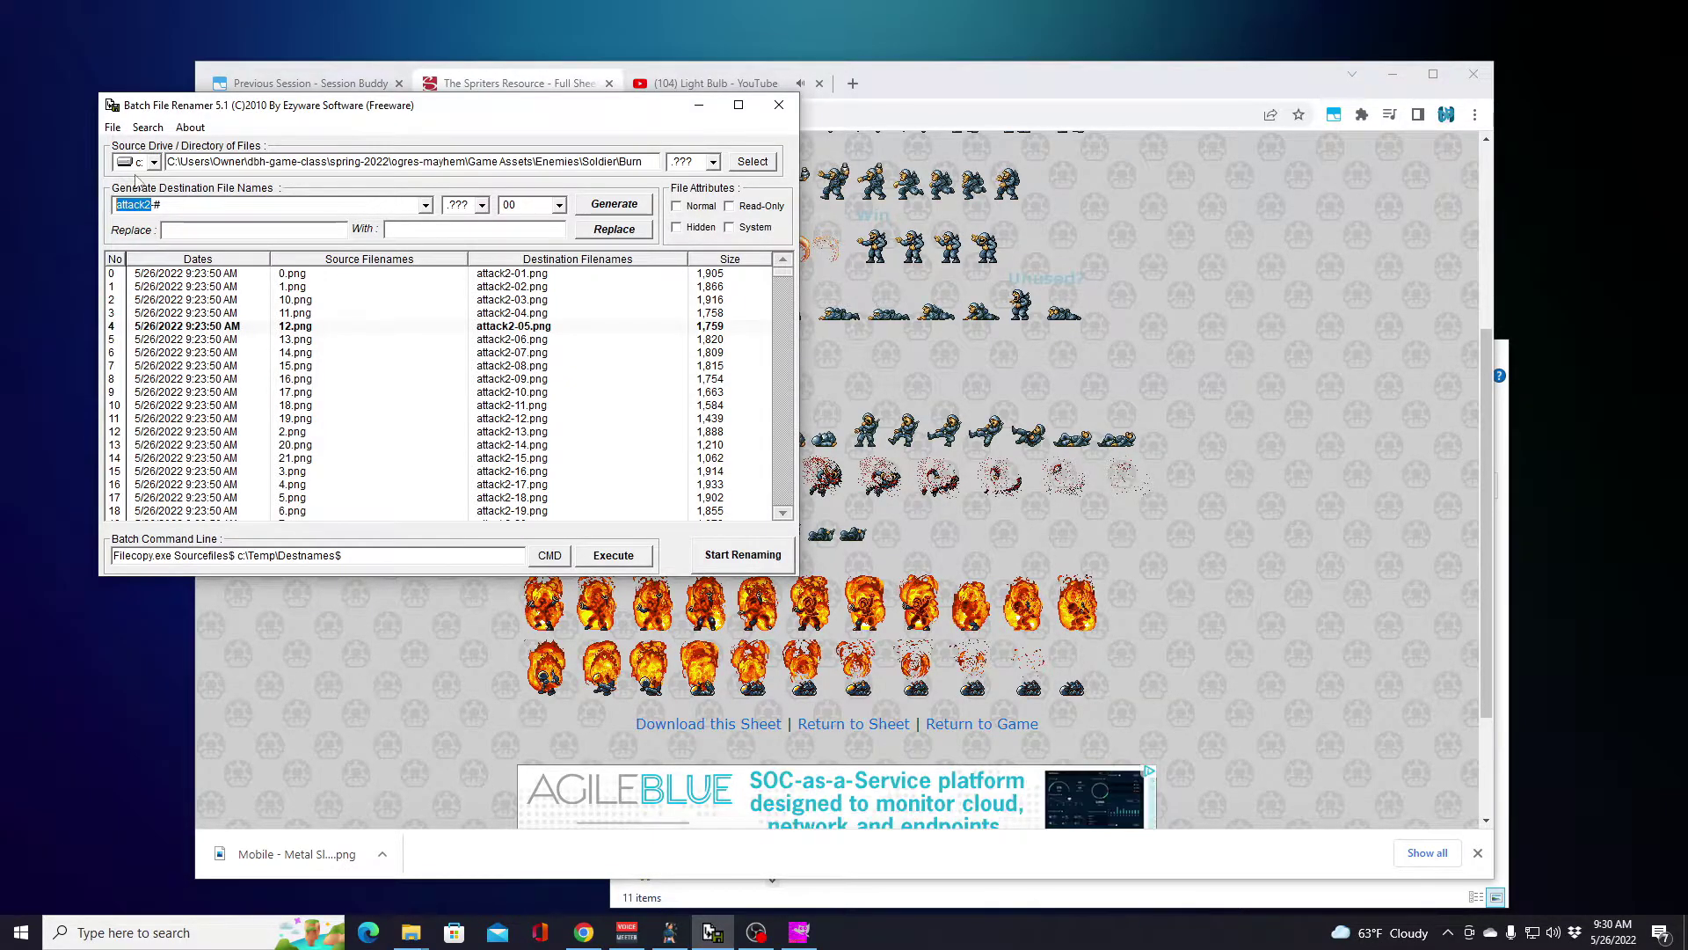
{"action": "type", "text": "burn"}
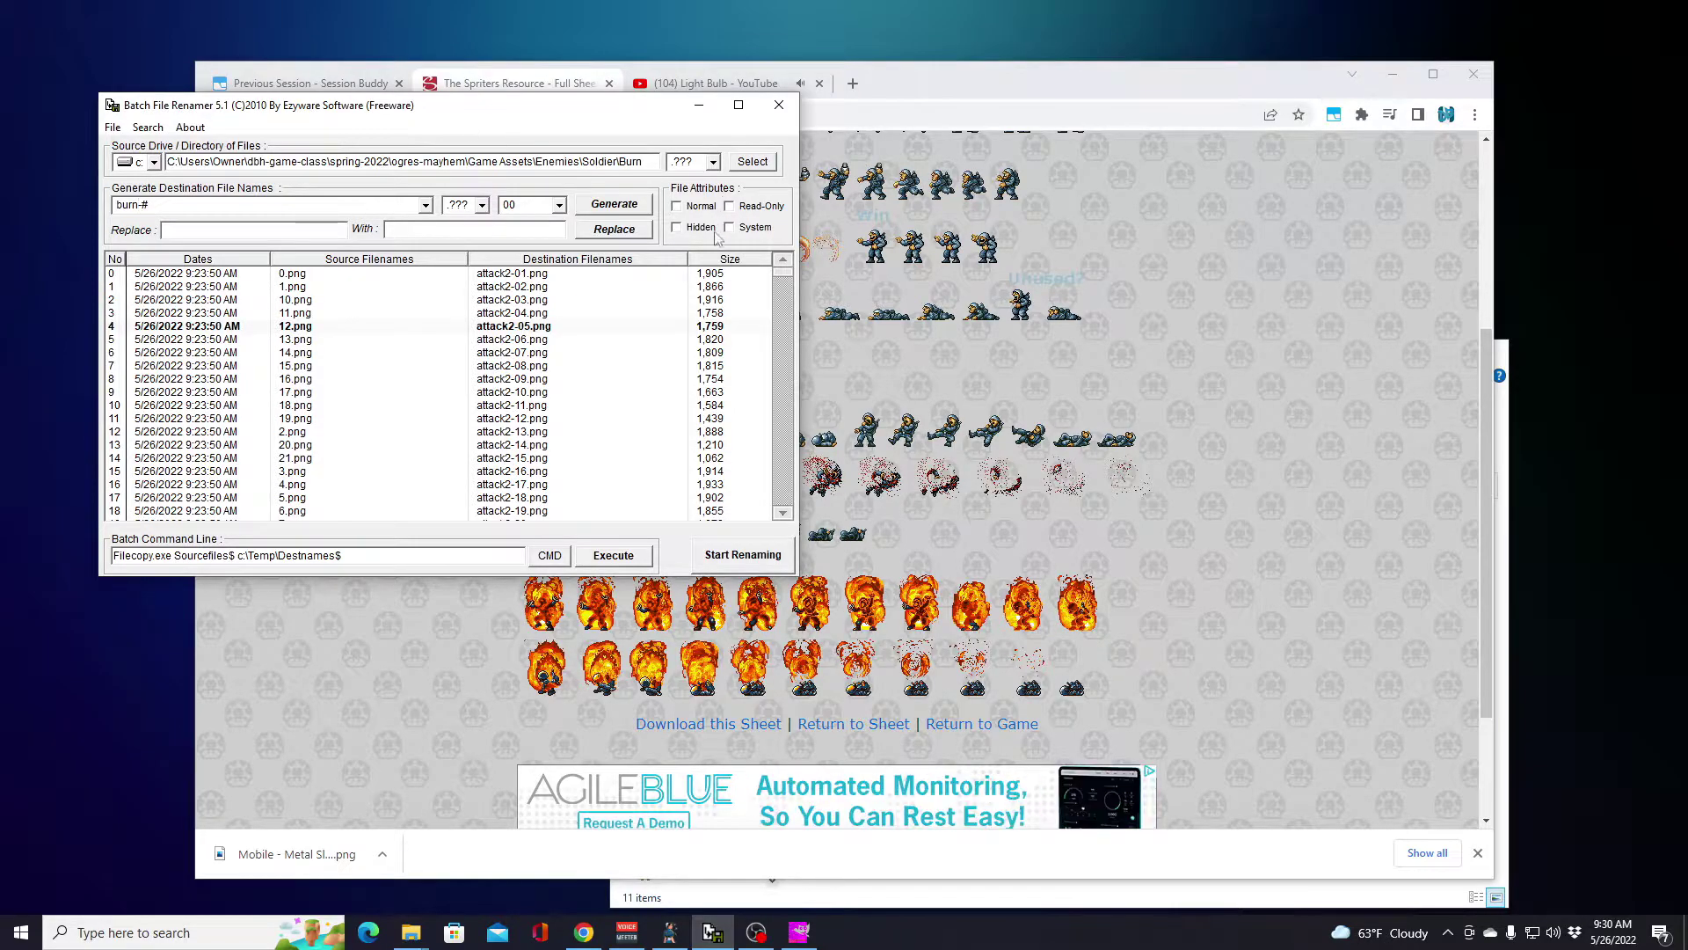
{"action": "left_click", "coordinate": [625, 206]}
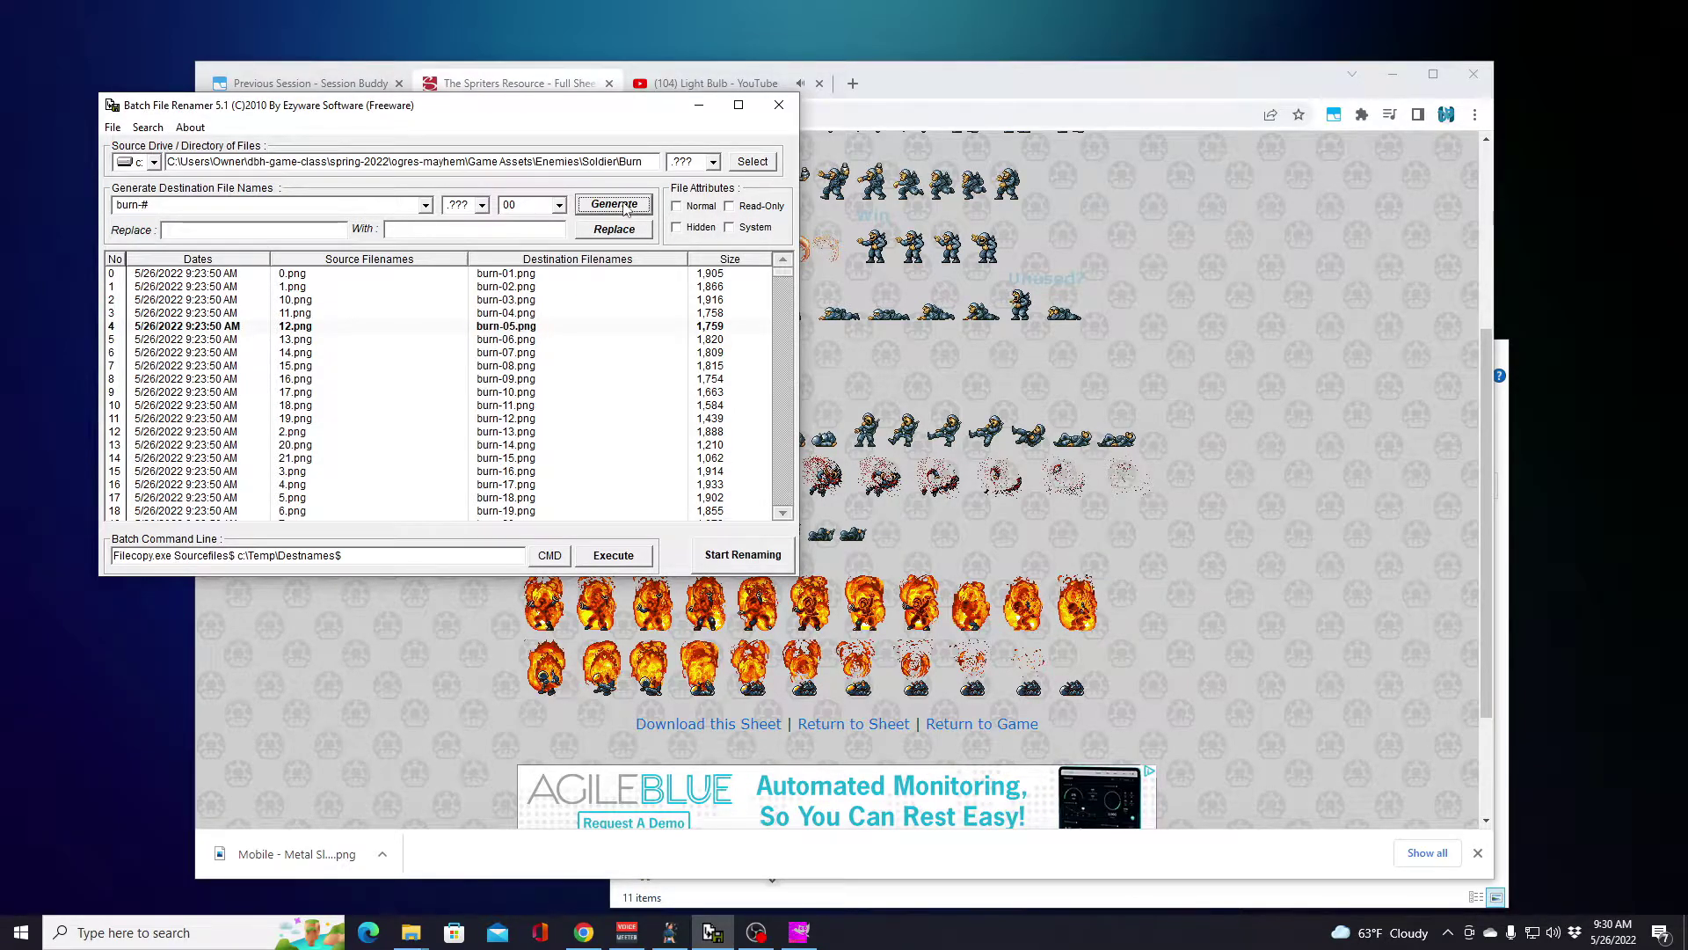
{"action": "left_click", "coordinate": [770, 559]}
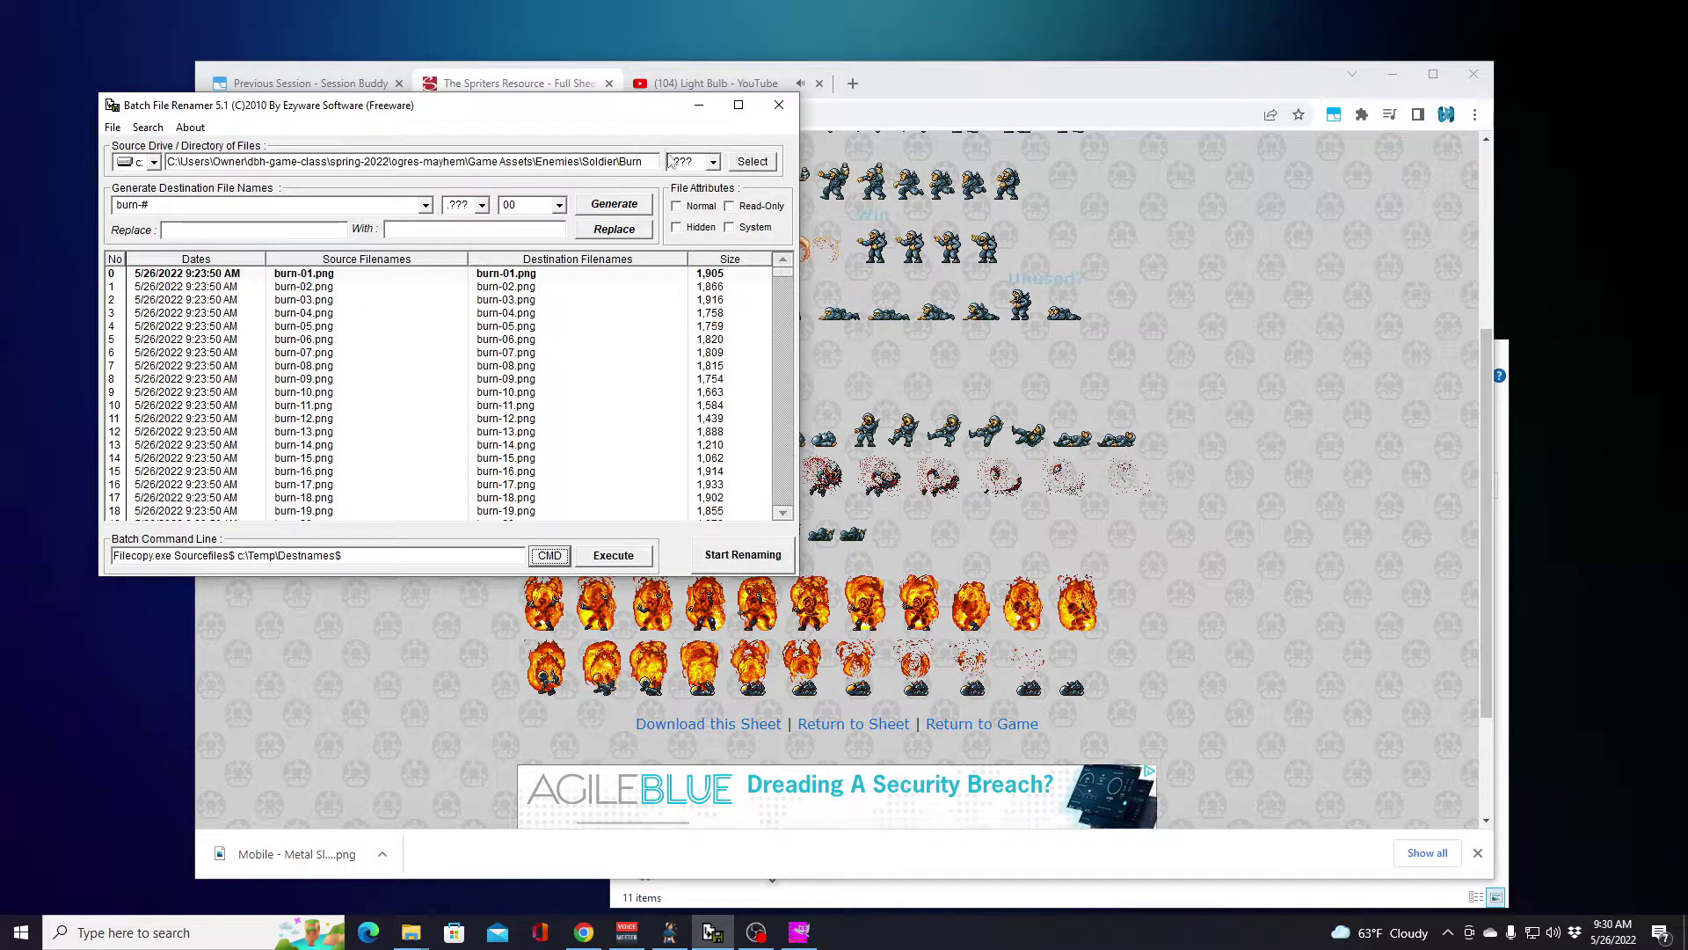
Step: Load the Fall1 folder inside Soldier as the source and batch-rename its files with the pattern fall1-#
{"action": "left_click", "coordinate": [640, 161]}
{"action": "left_click", "coordinate": [226, 209]}
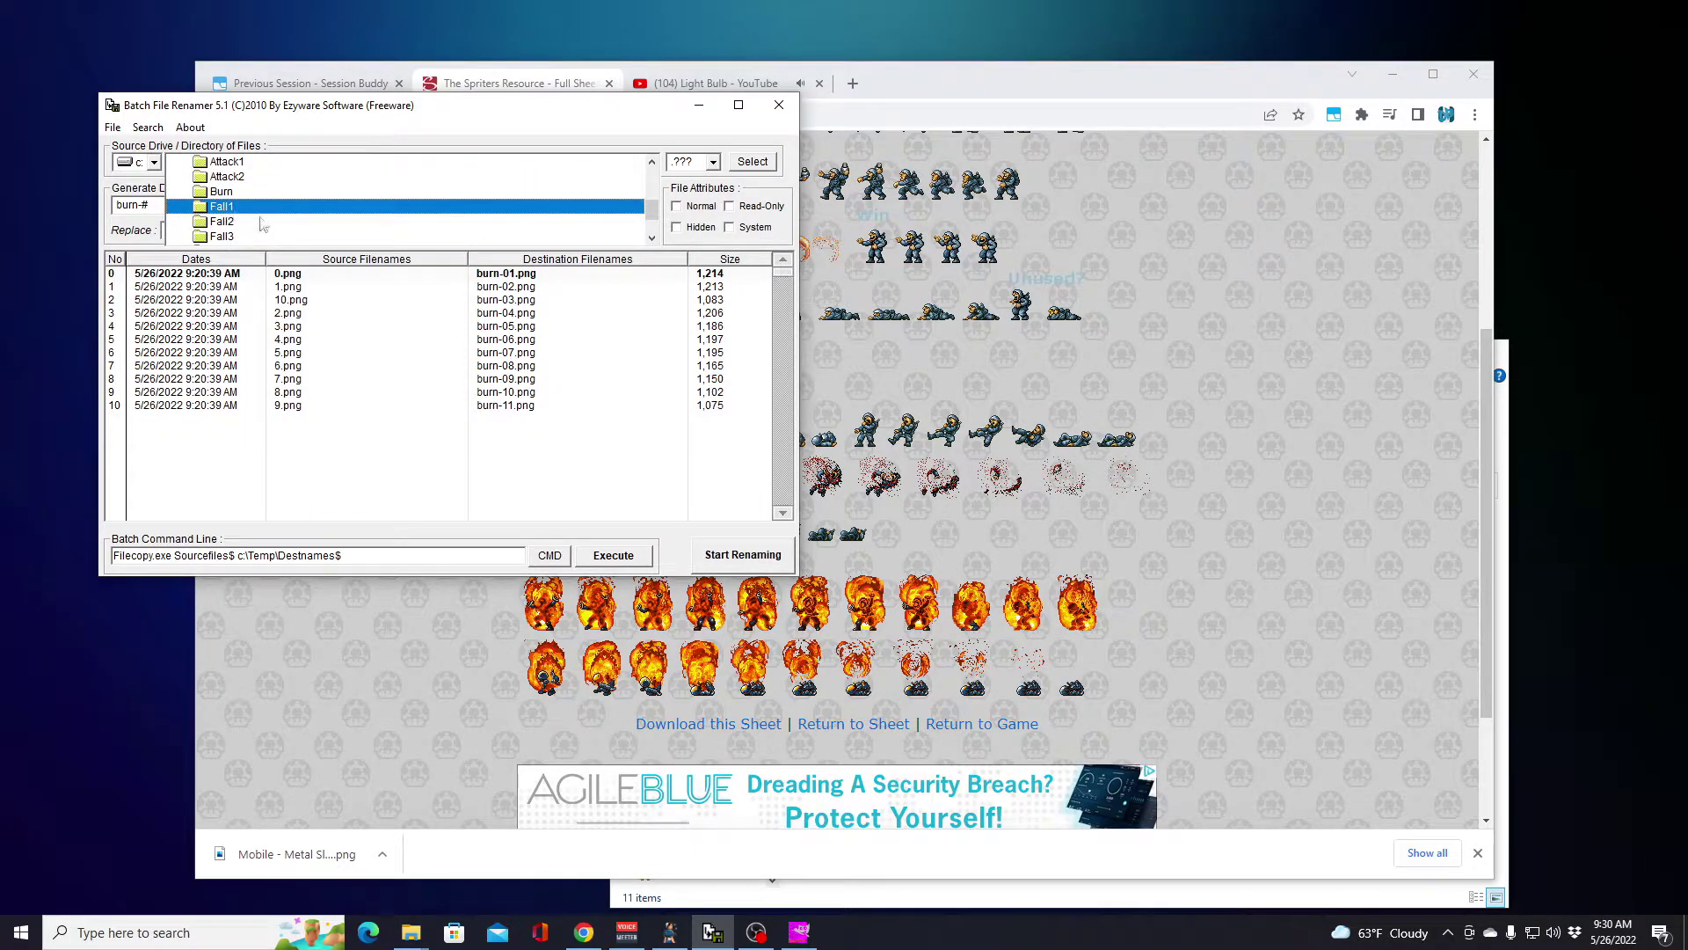
{"action": "left_click", "coordinate": [135, 204]}
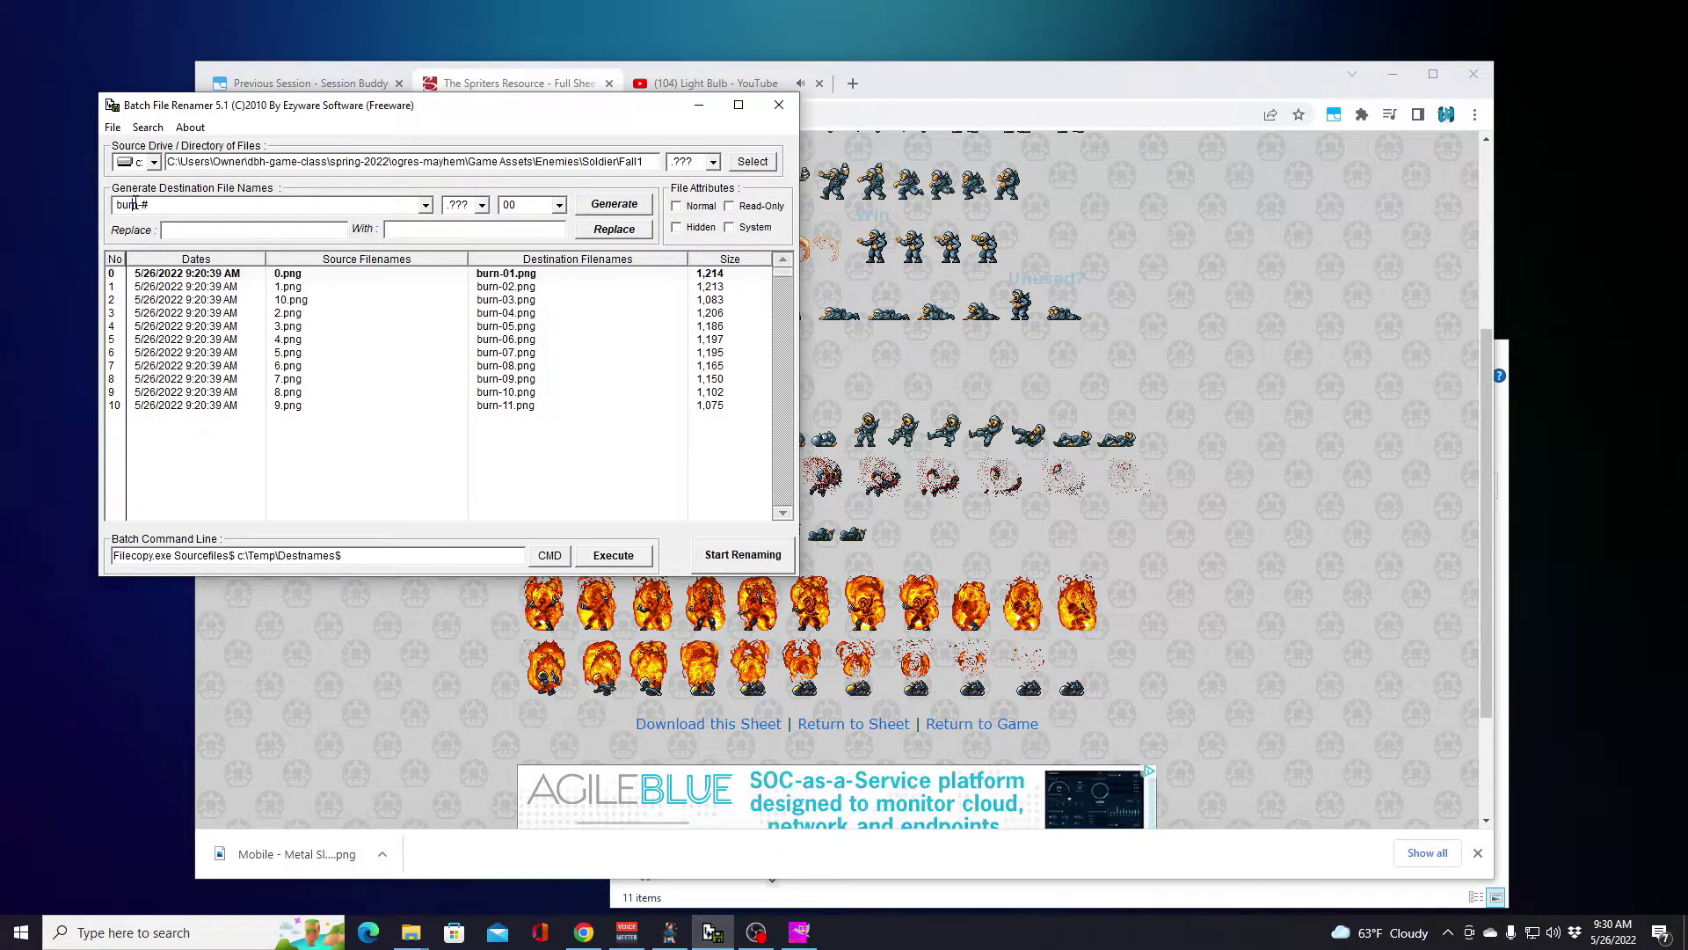
{"action": "left_click_drag", "start_coordinate": [139, 202], "coordinate": [140, 204]}
{"action": "type", "text": "fall1"}
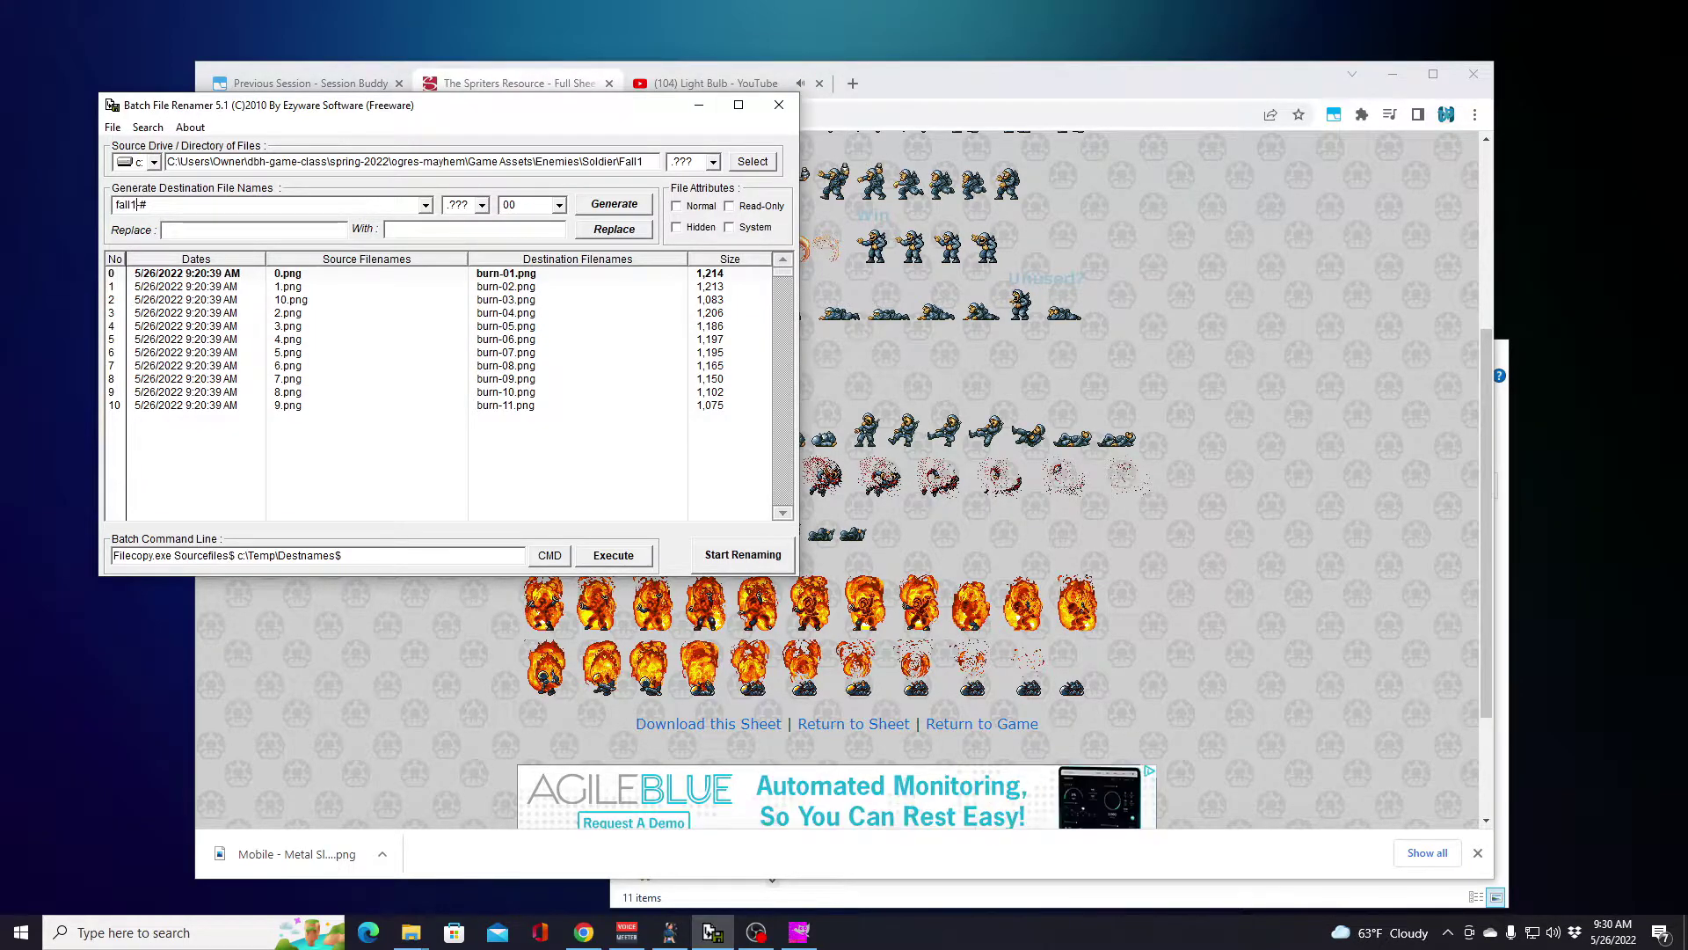
{"action": "left_click", "coordinate": [626, 208]}
{"action": "left_click", "coordinate": [763, 560]}
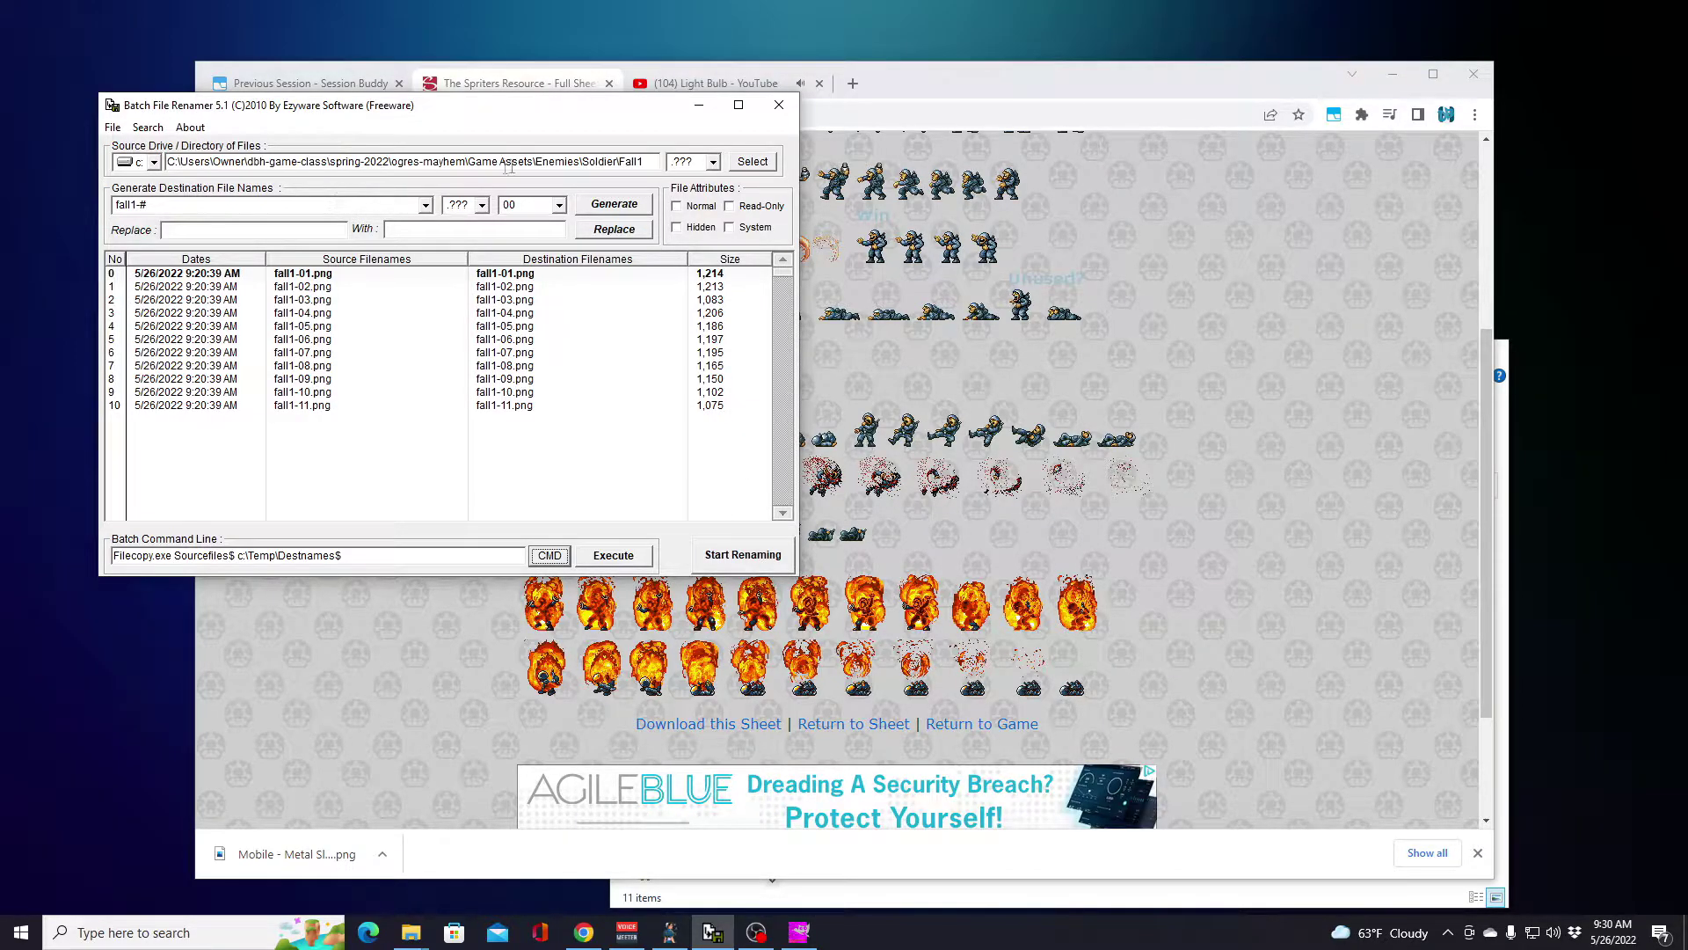
Step: Load the Fall2 folder inside Soldier as the source and batch-rename its files with the pattern fall2-#
{"action": "left_click", "coordinate": [603, 160]}
{"action": "left_click", "coordinate": [221, 220]}
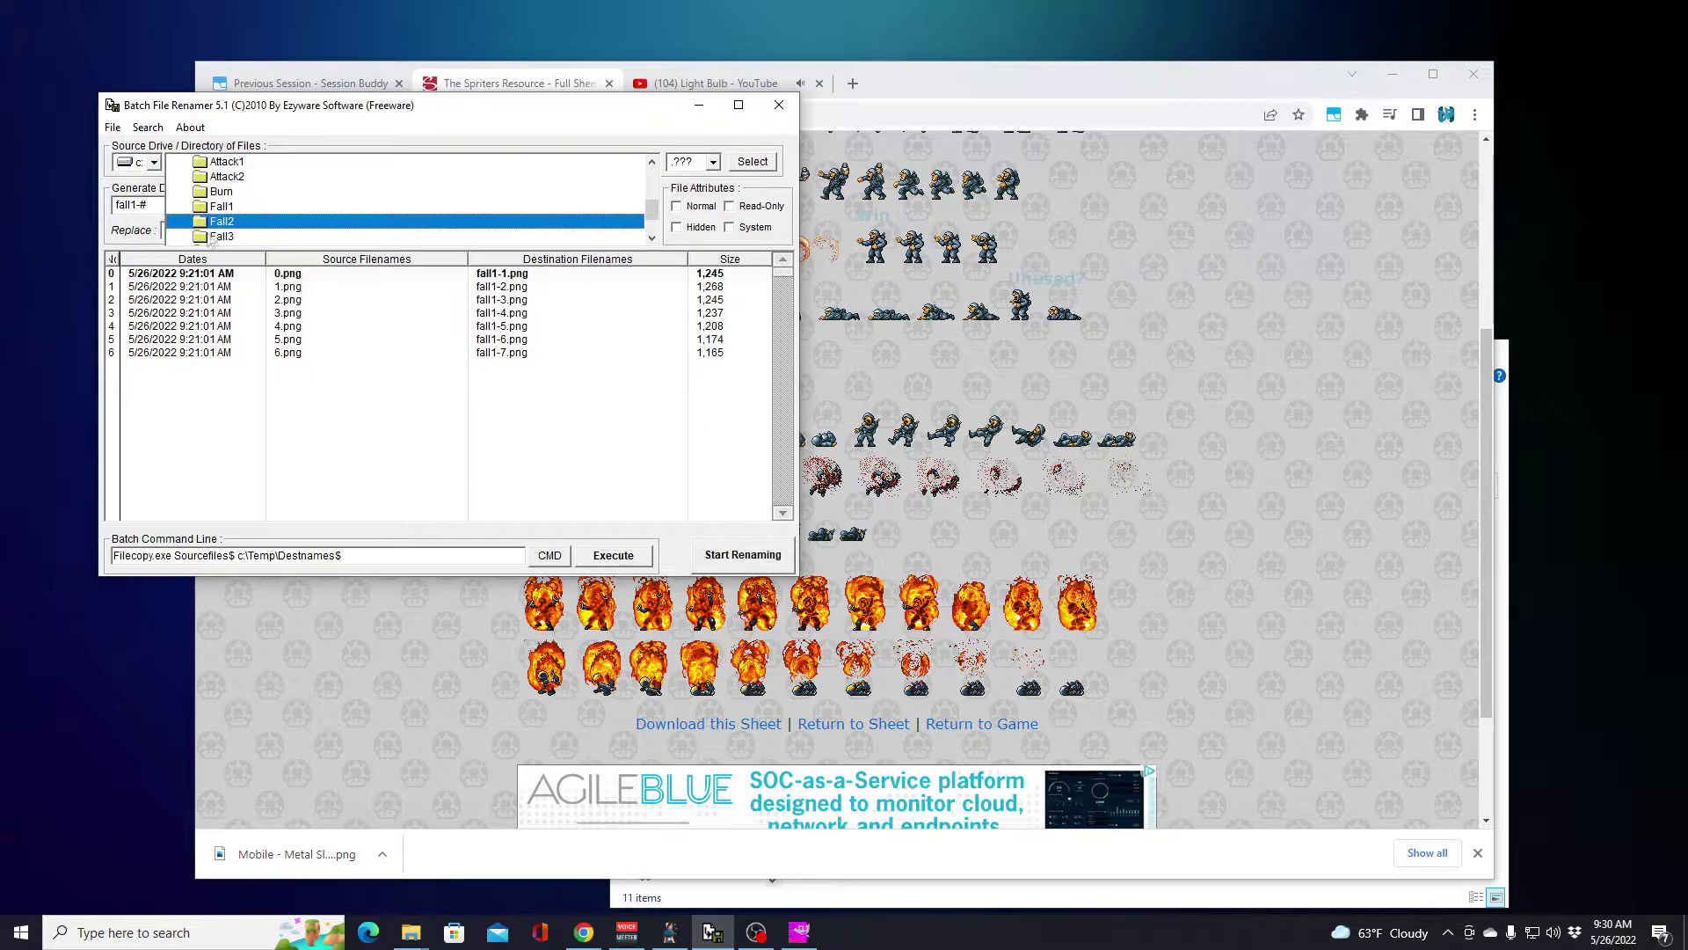
{"action": "left_click", "coordinate": [138, 209]}
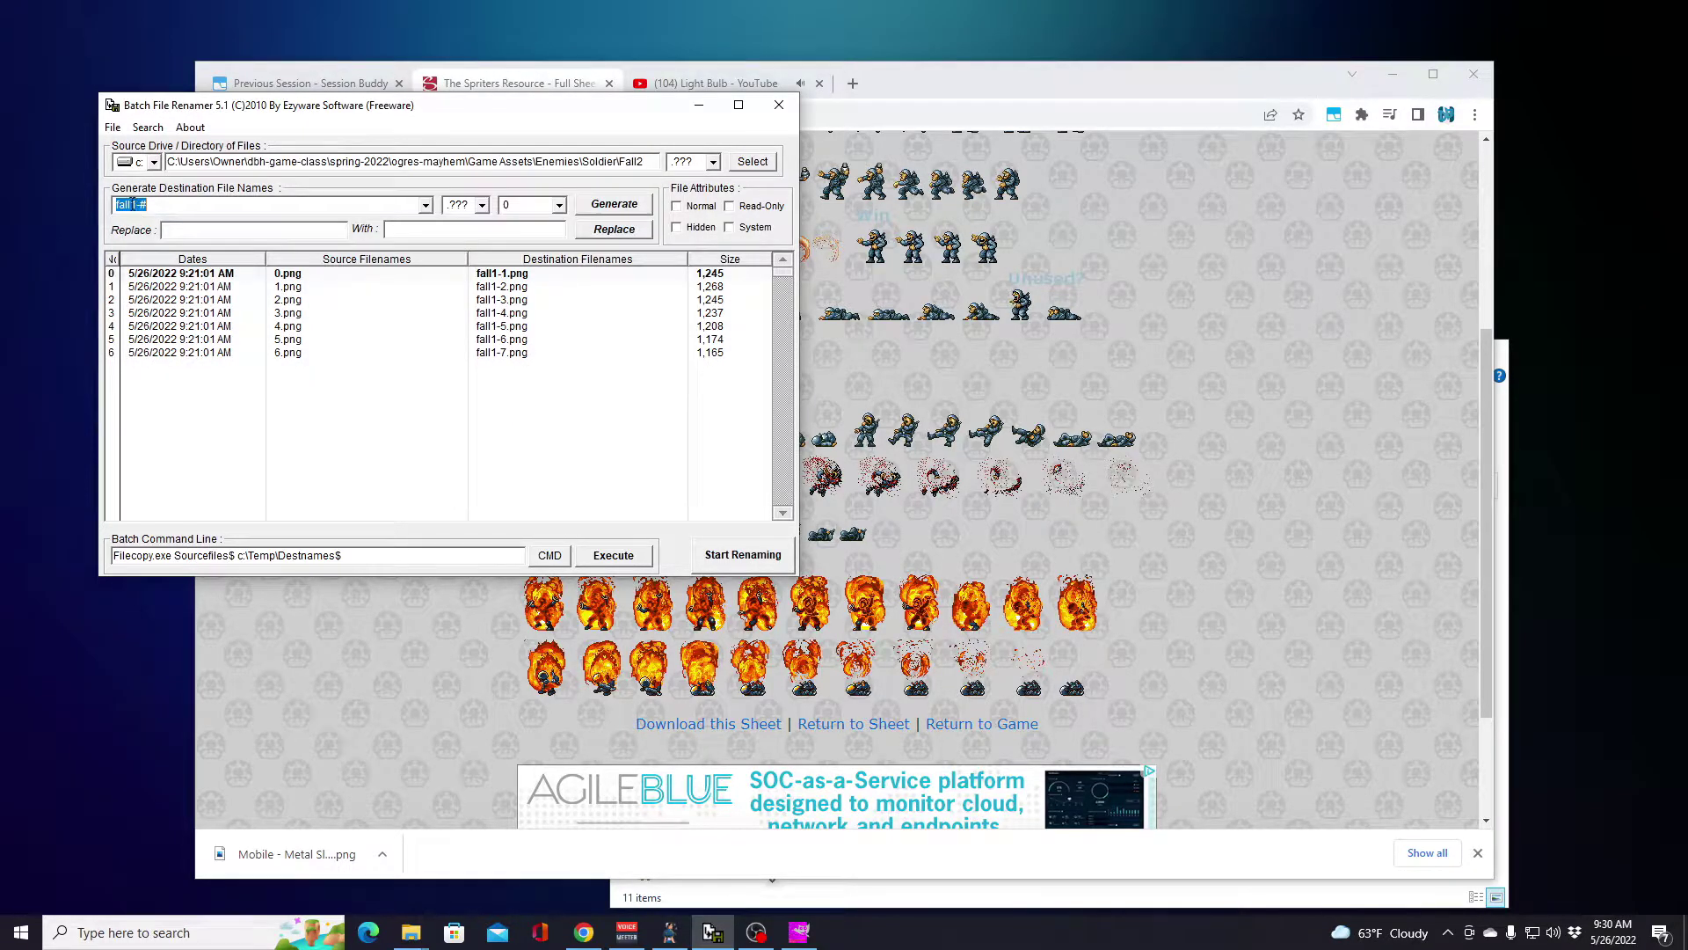
{"action": "left_click_drag", "start_coordinate": [138, 205], "coordinate": [131, 205]}
{"action": "type", "text": "2"}
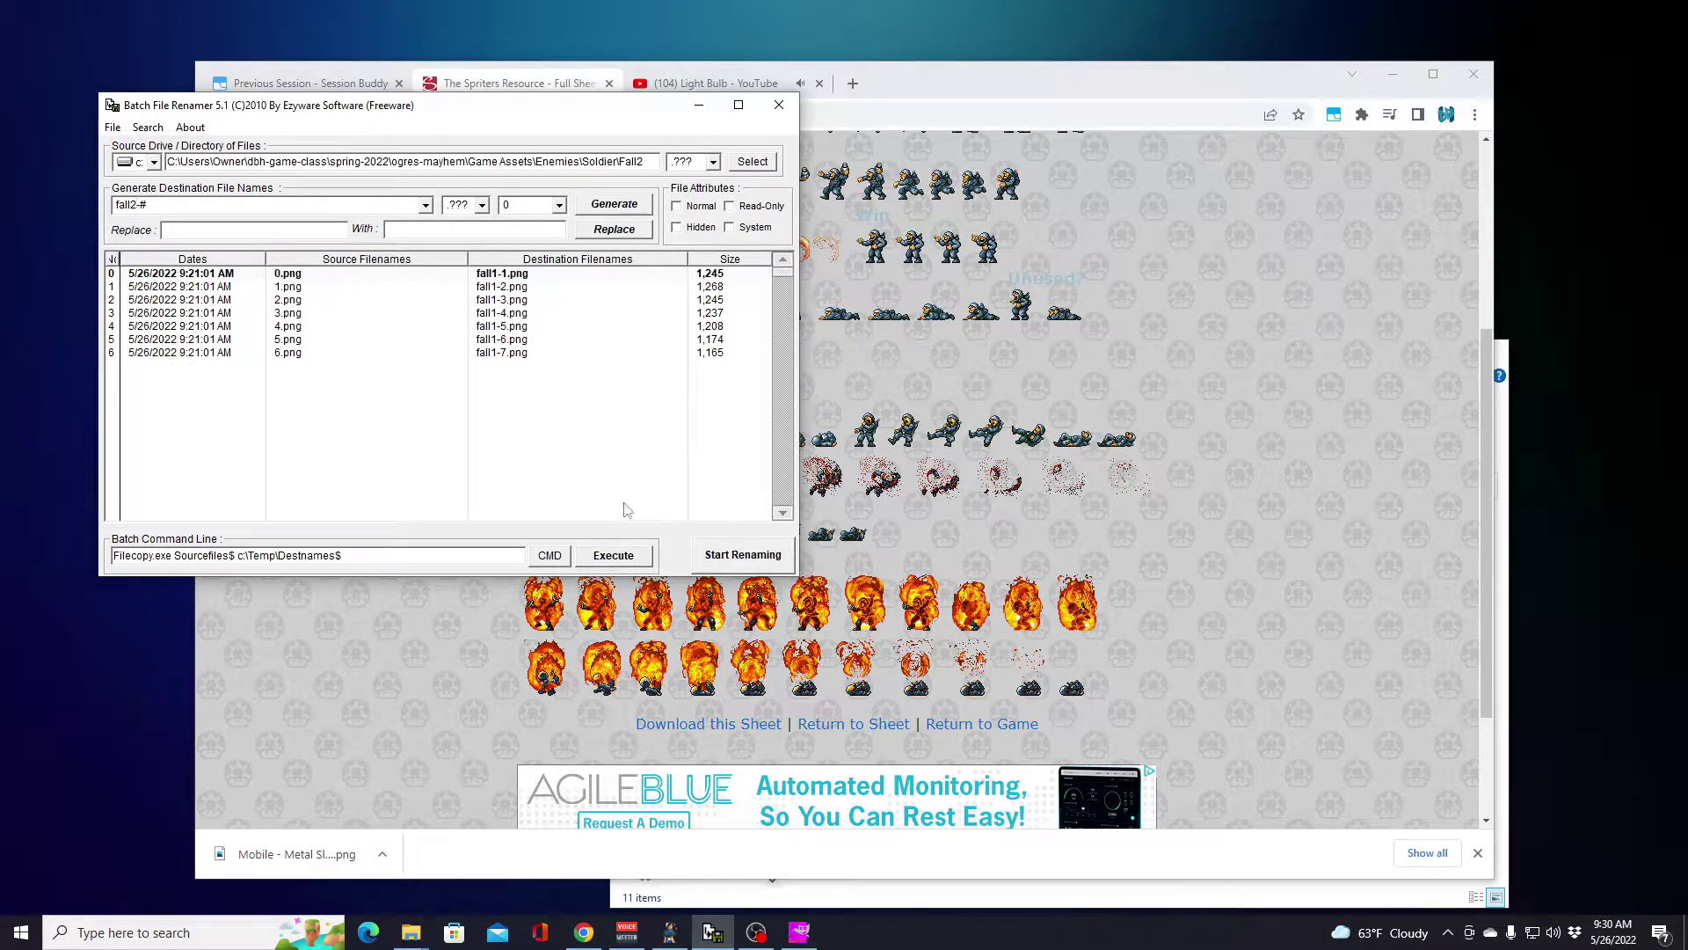
{"action": "left_click", "coordinate": [614, 203]}
{"action": "left_click", "coordinate": [743, 554]}
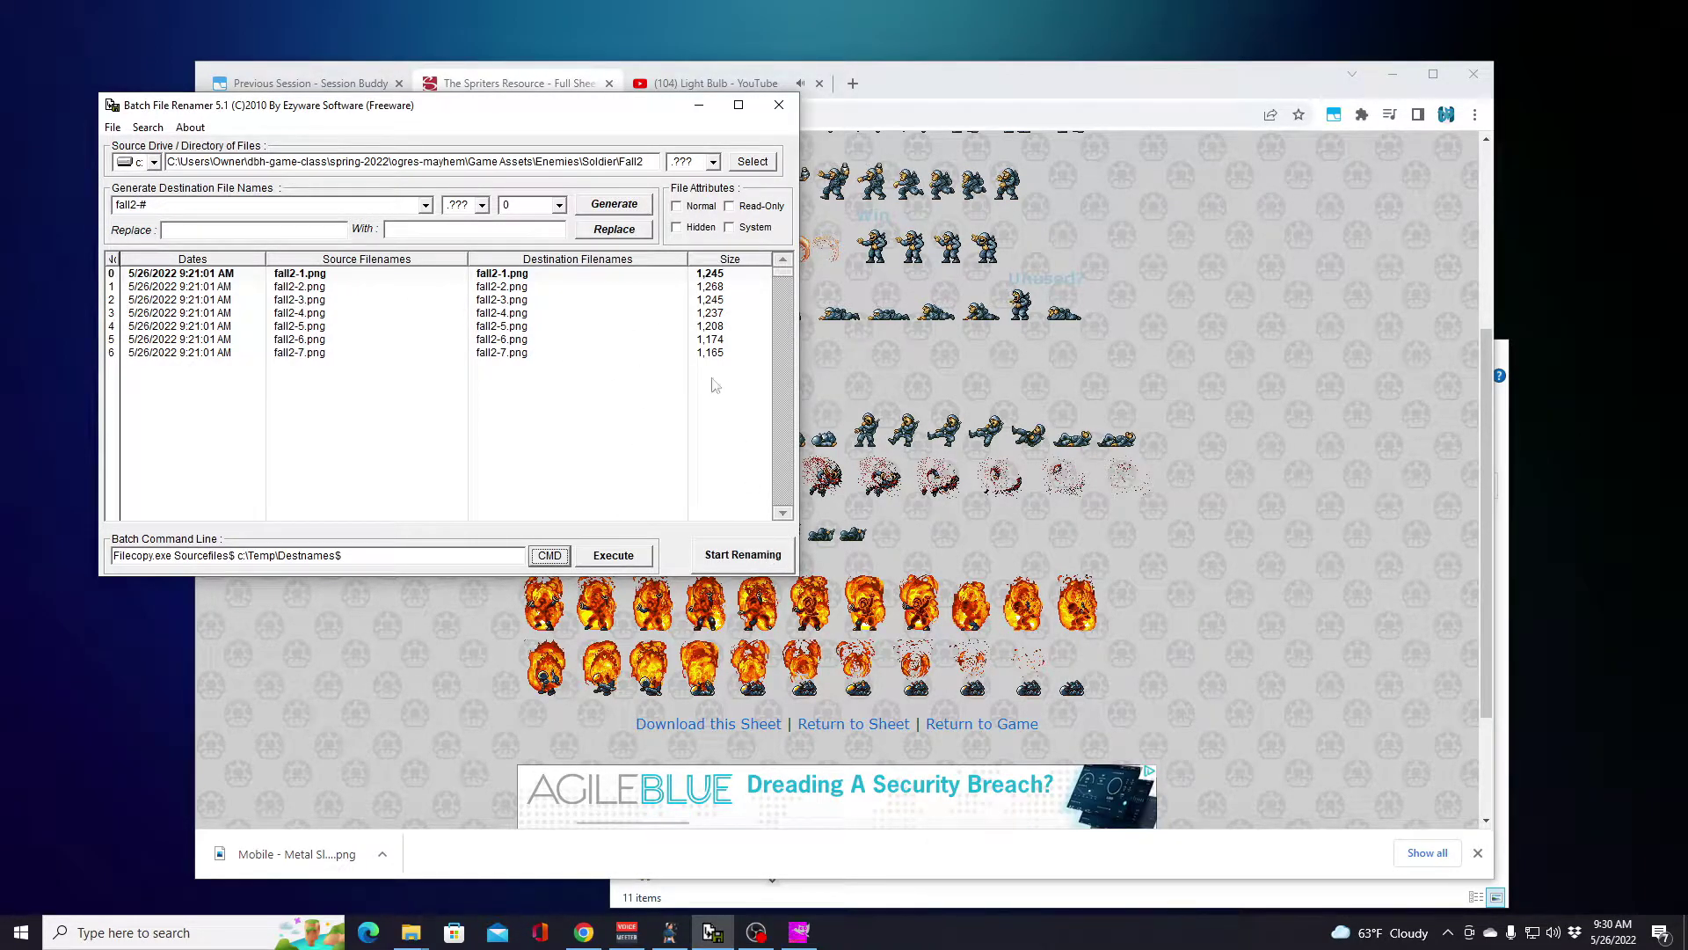
Step: Load the Fall3 folder inside Soldier as the source and batch-rename its files with the pattern fall3-#
{"action": "left_click", "coordinate": [616, 164]}
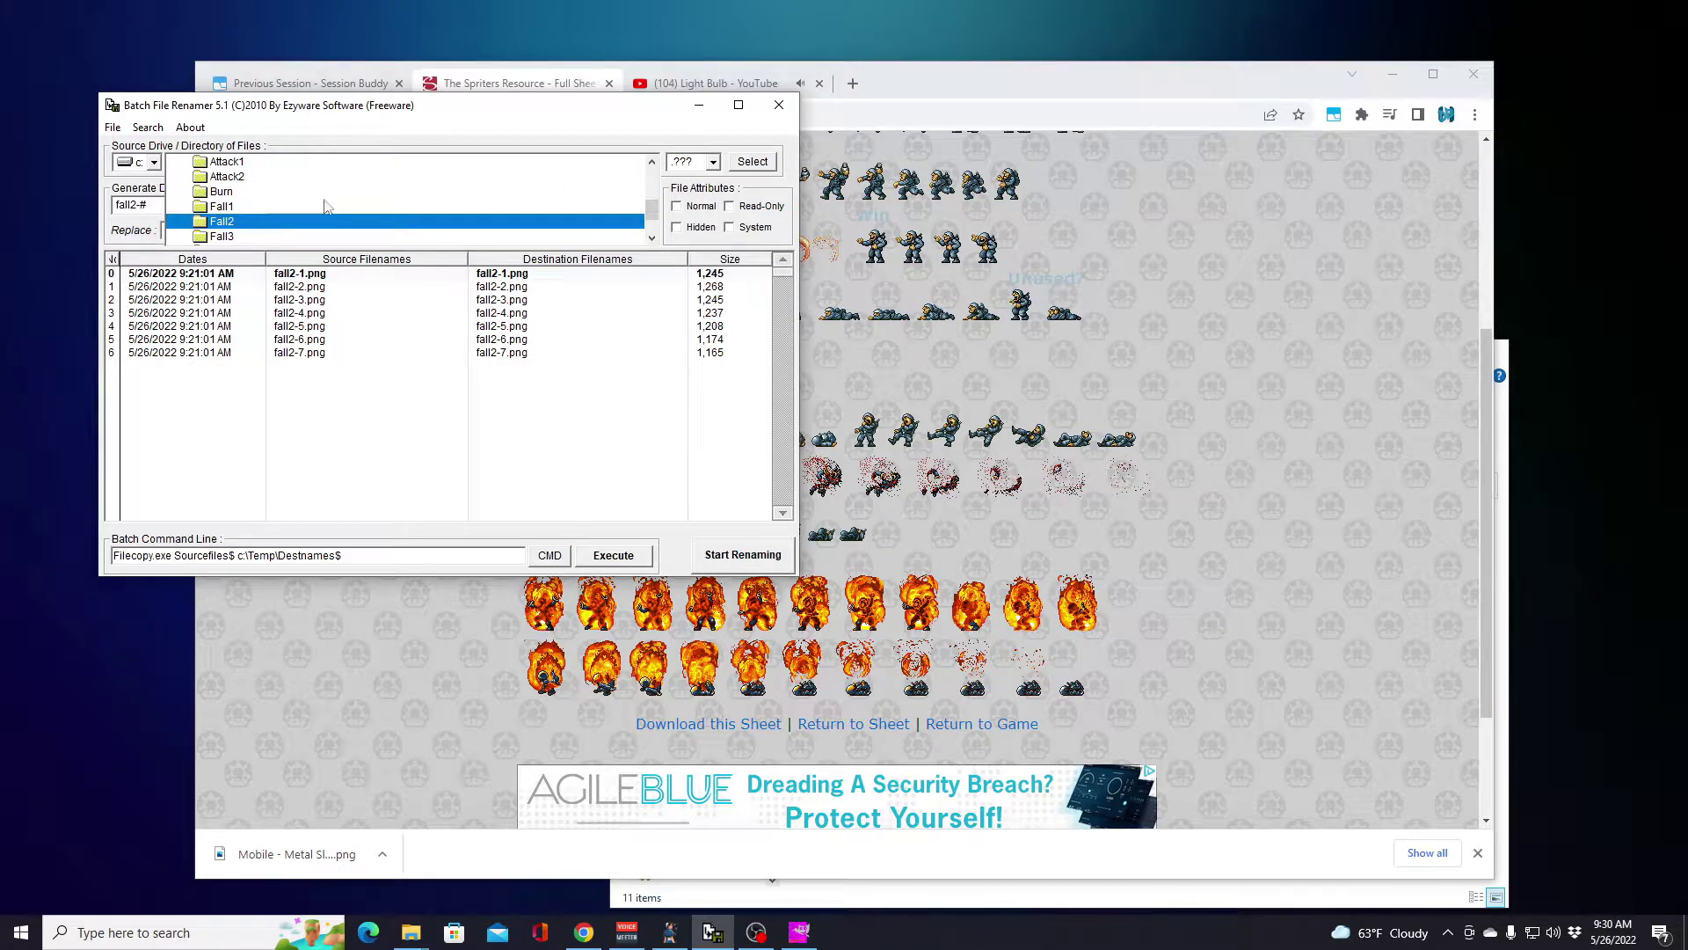
{"action": "left_click", "coordinate": [225, 221]}
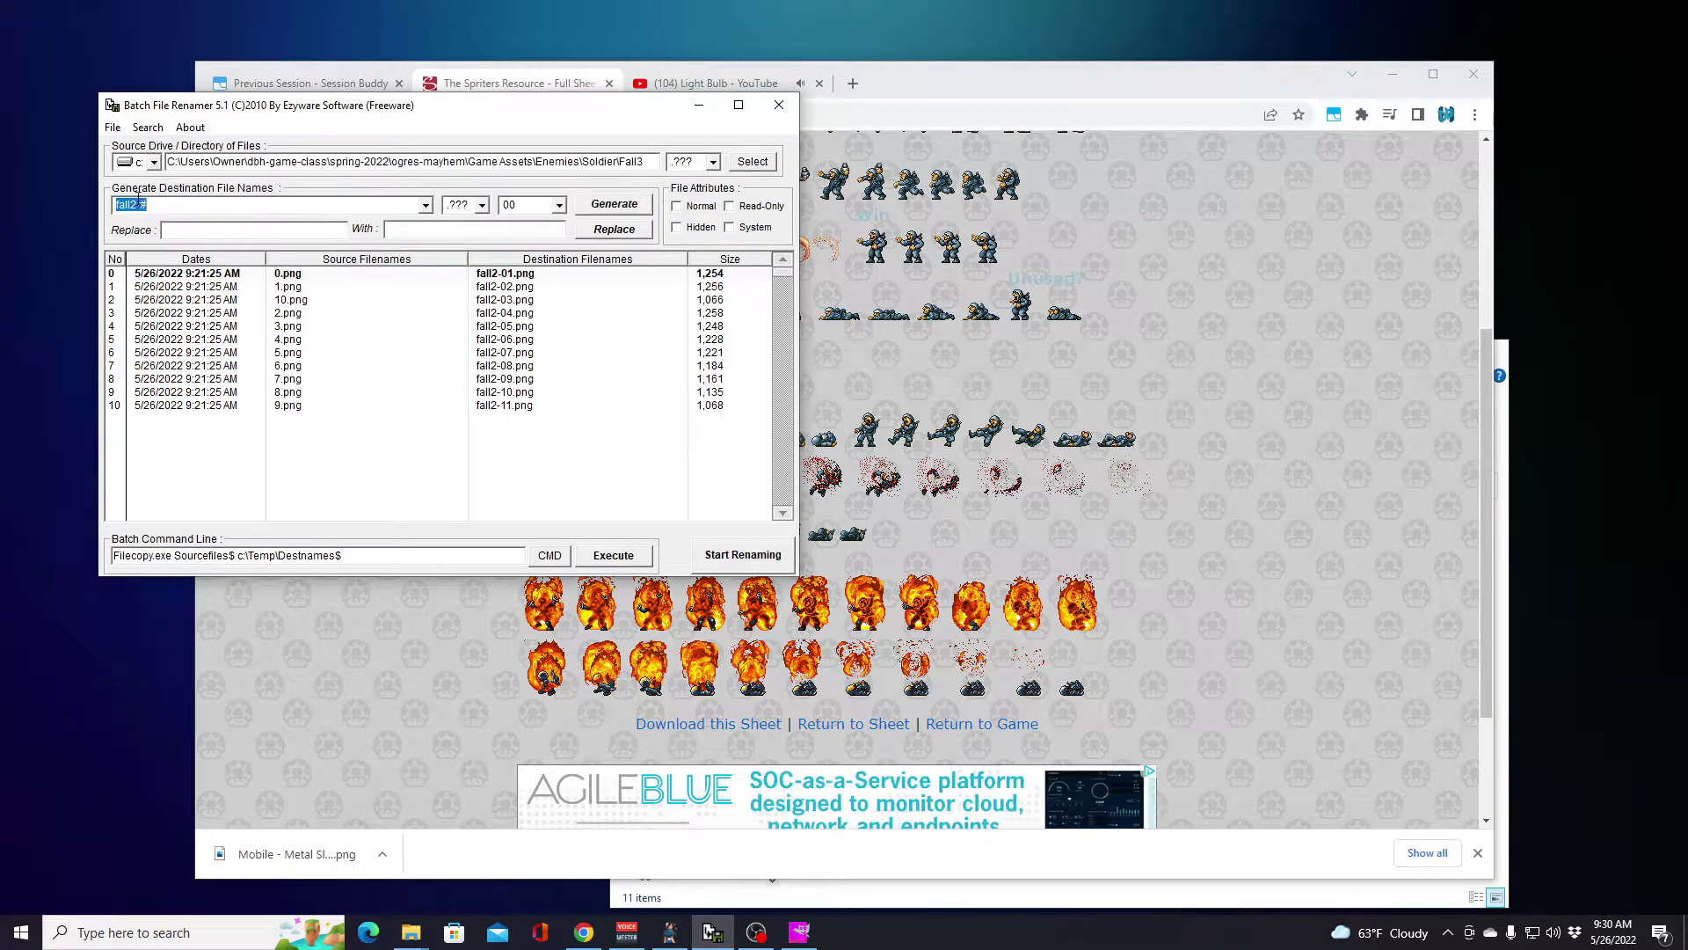
{"action": "left_click_drag", "start_coordinate": [130, 204], "coordinate": [136, 204]}
{"action": "type", "text": "3"}
{"action": "left_click", "coordinate": [614, 211]}
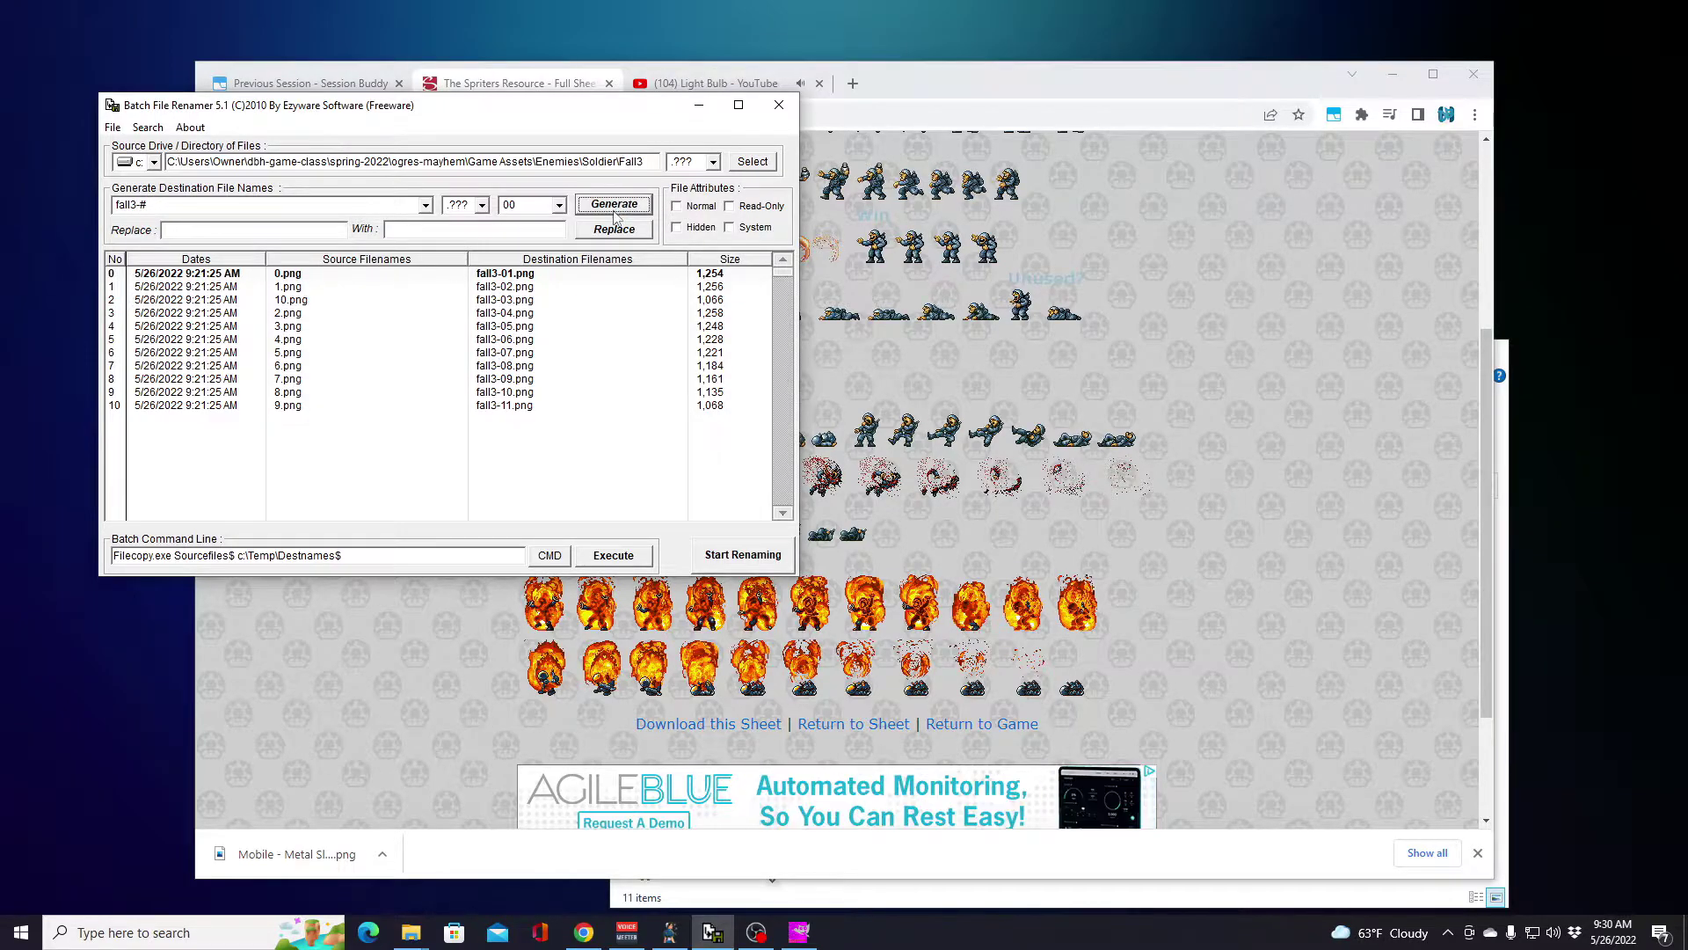
{"action": "left_click", "coordinate": [756, 555]}
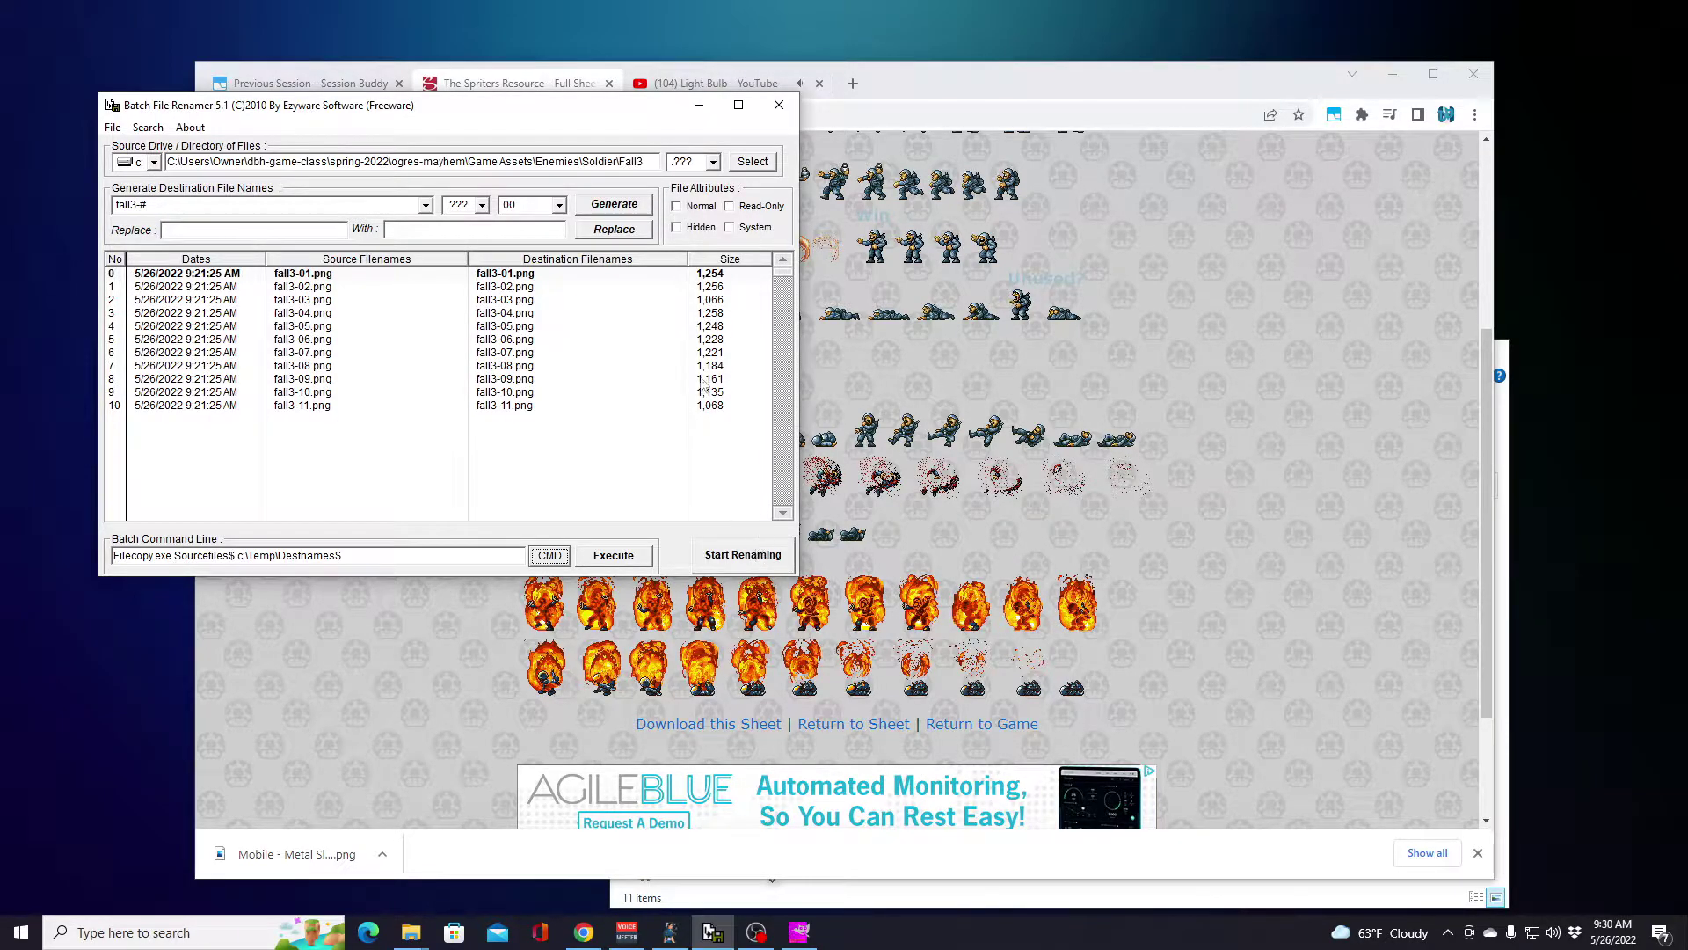
Step: Load the Idle folder inside Soldier as the source and batch-rename its files with the pattern idle-#
{"action": "left_click", "coordinate": [611, 161]}
{"action": "scroll", "coordinate": [369, 217], "scroll_direction": "down", "scroll_amount": 1}
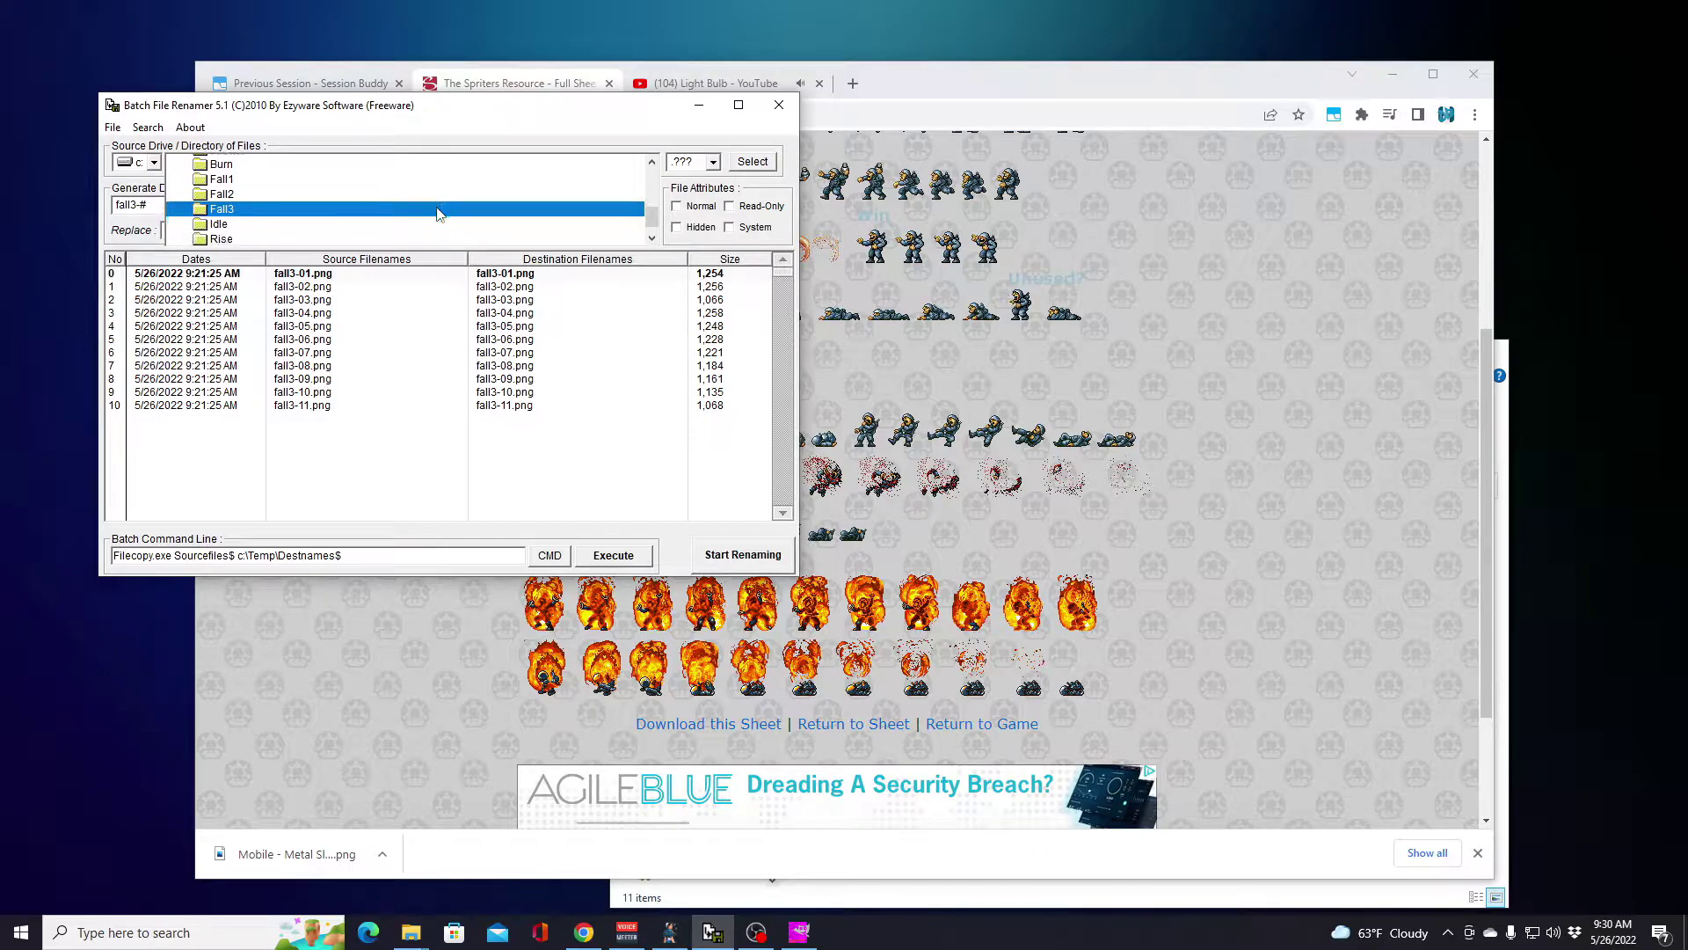
{"action": "left_click", "coordinate": [237, 207]}
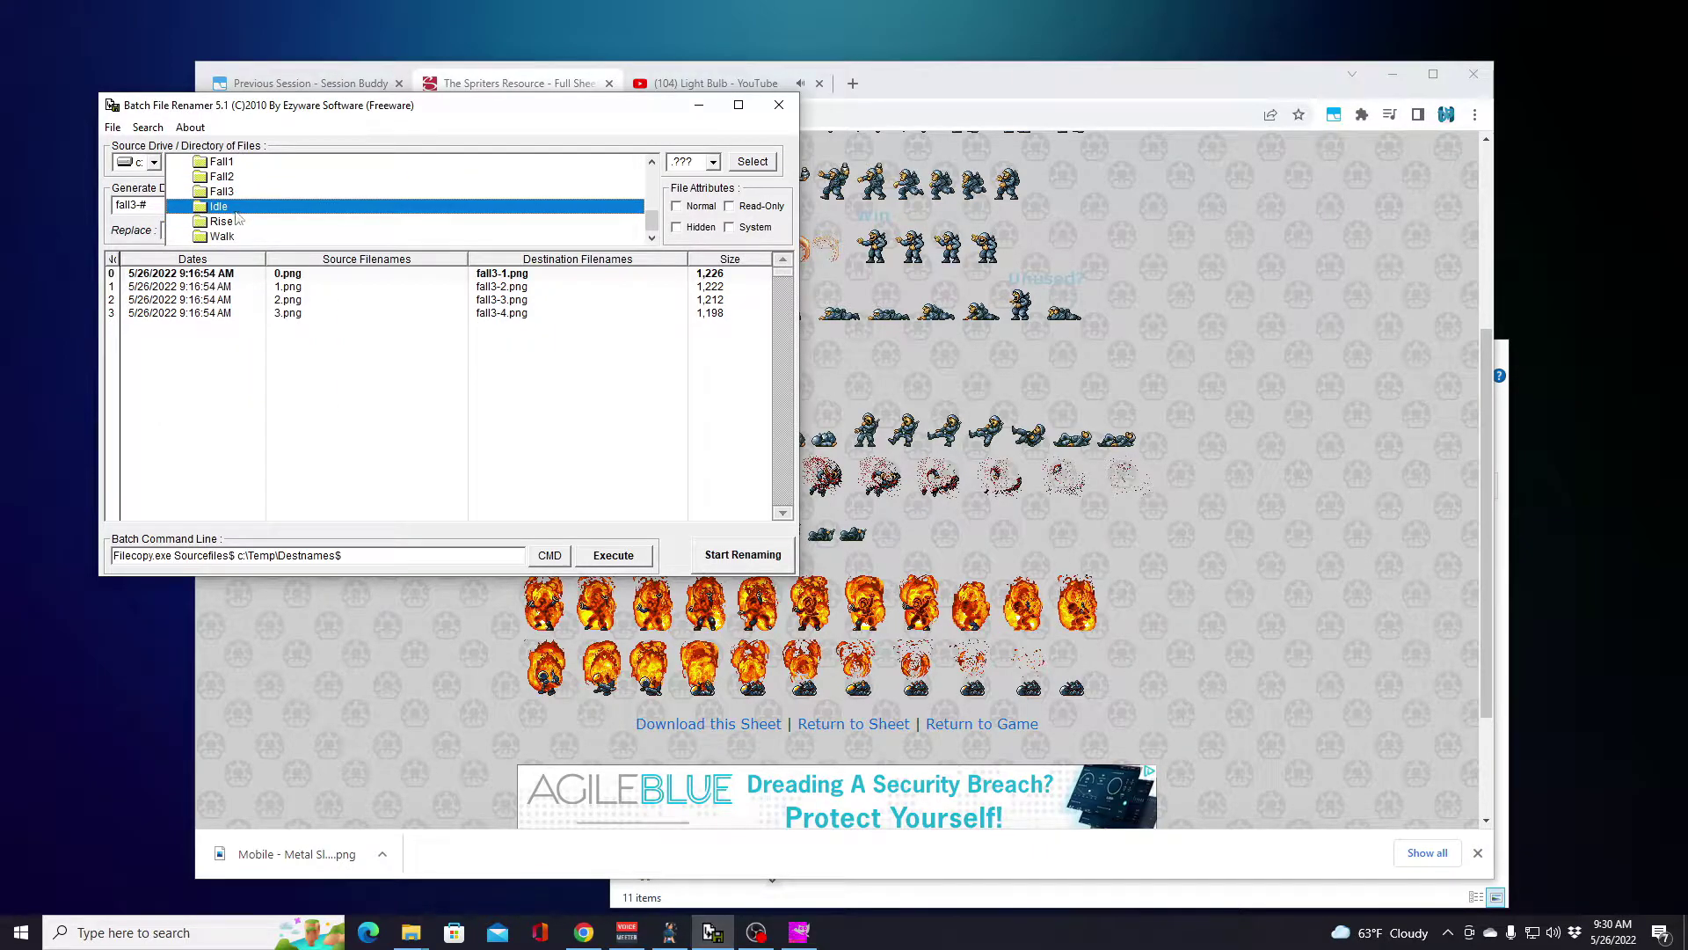
{"action": "left_click", "coordinate": [754, 164]}
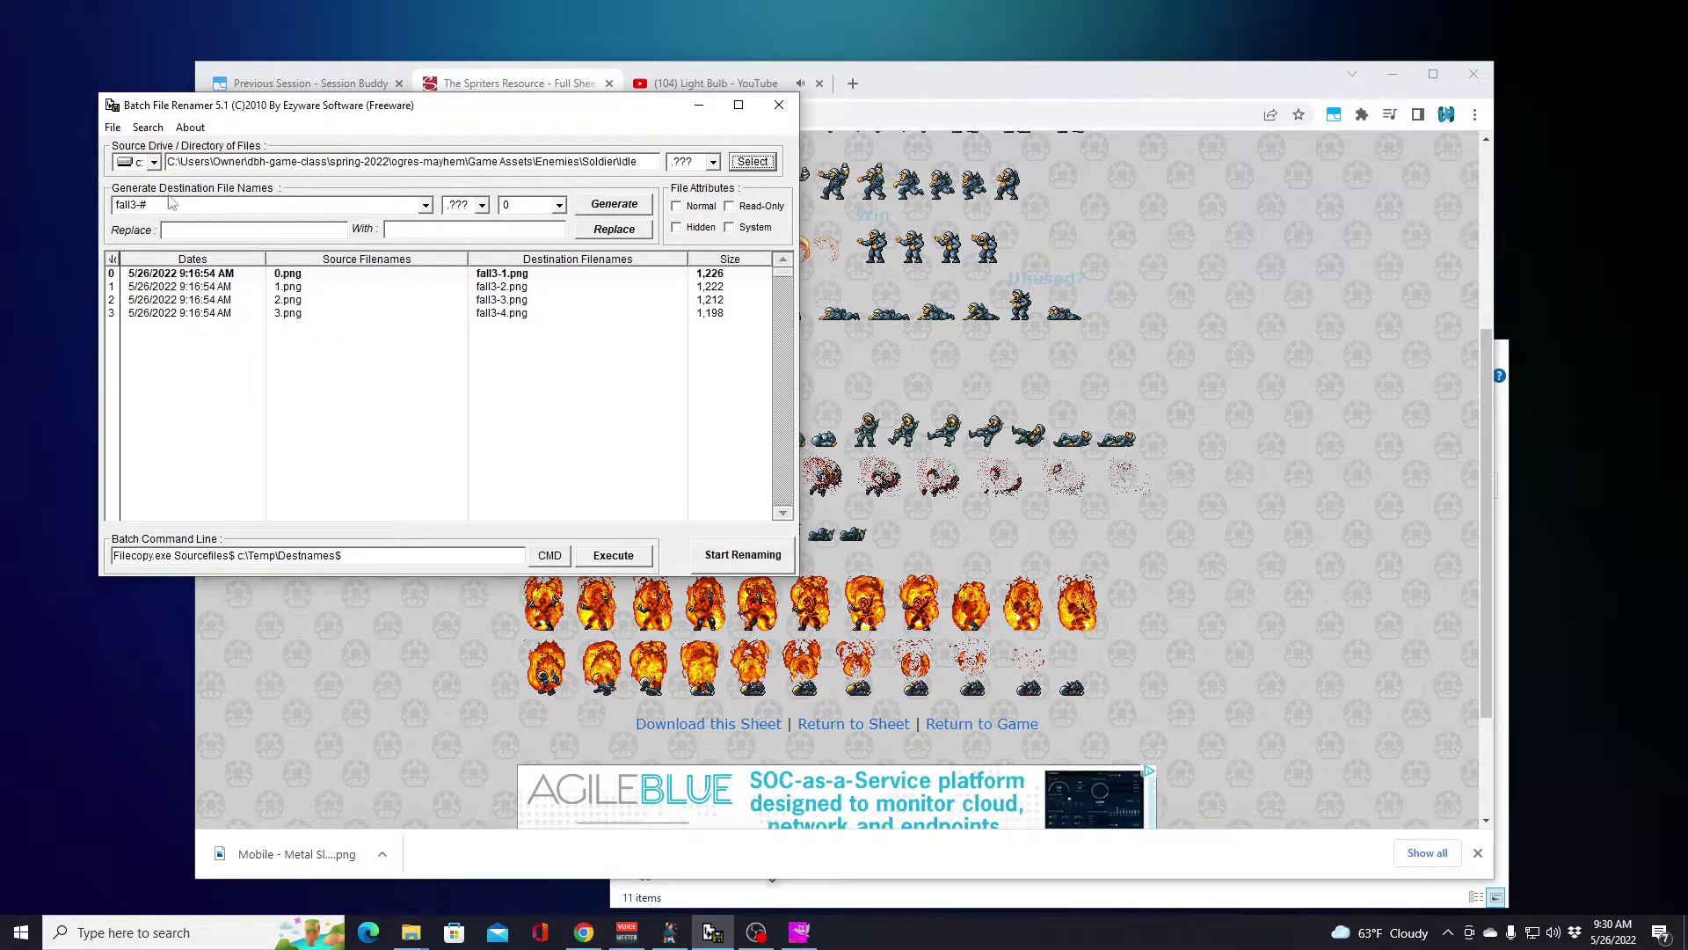
{"action": "double_click", "coordinate": [133, 204]}
{"action": "type", "text": "idle"}
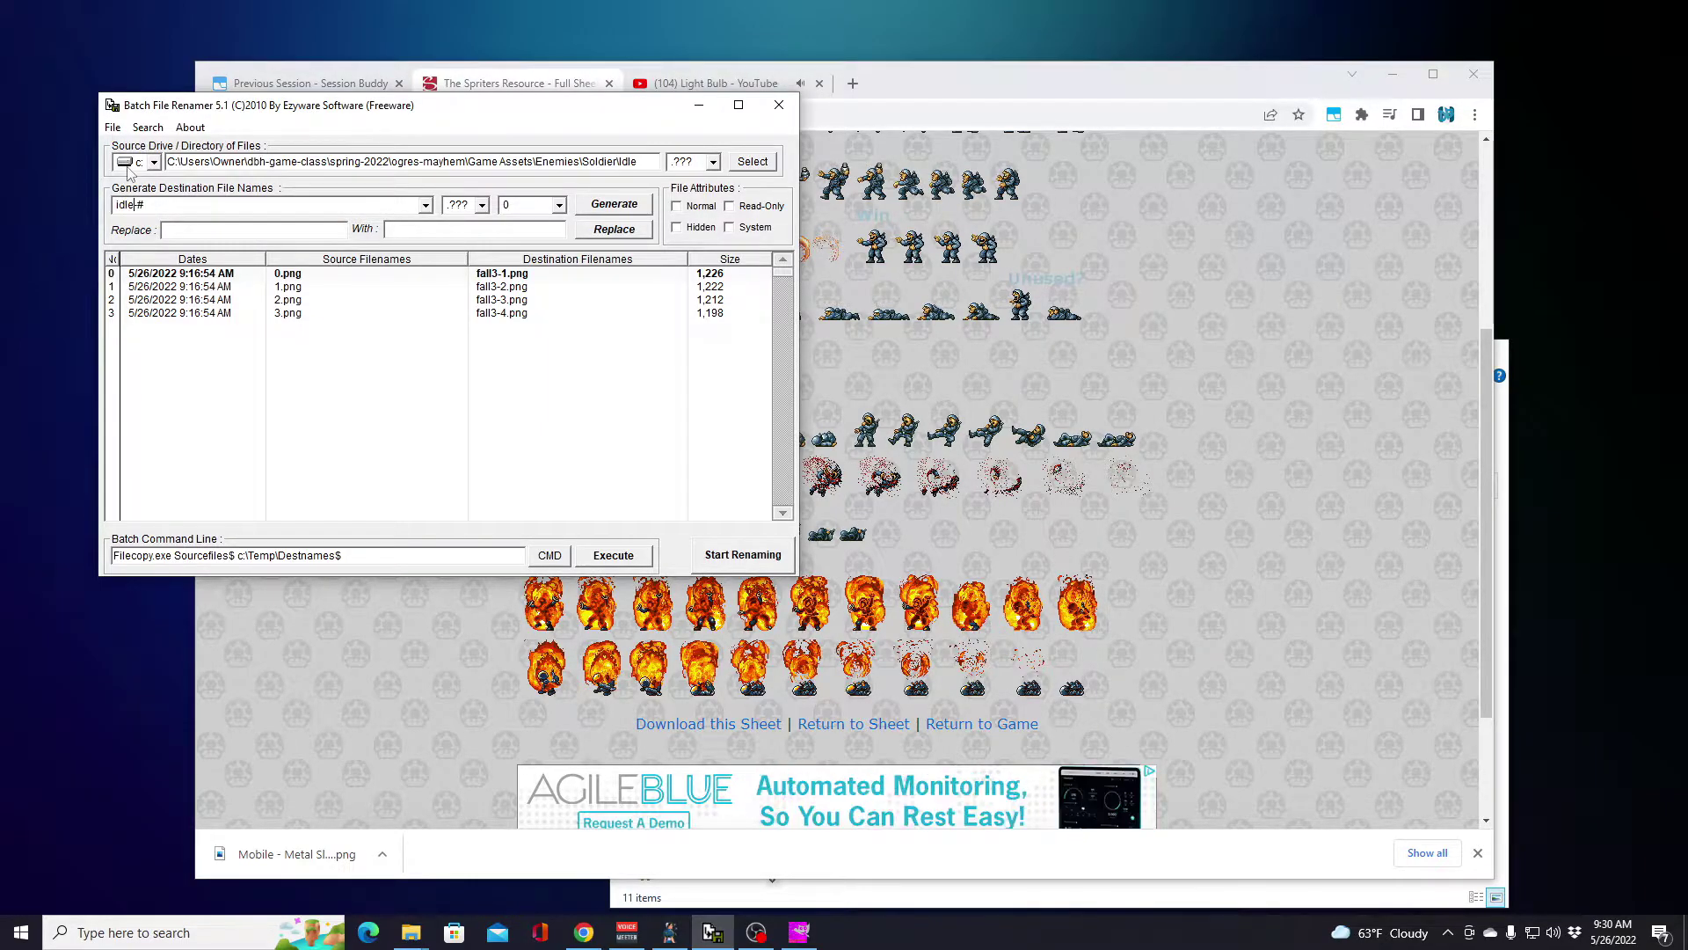
{"action": "left_click", "coordinate": [641, 204]}
{"action": "left_click", "coordinate": [767, 561]}
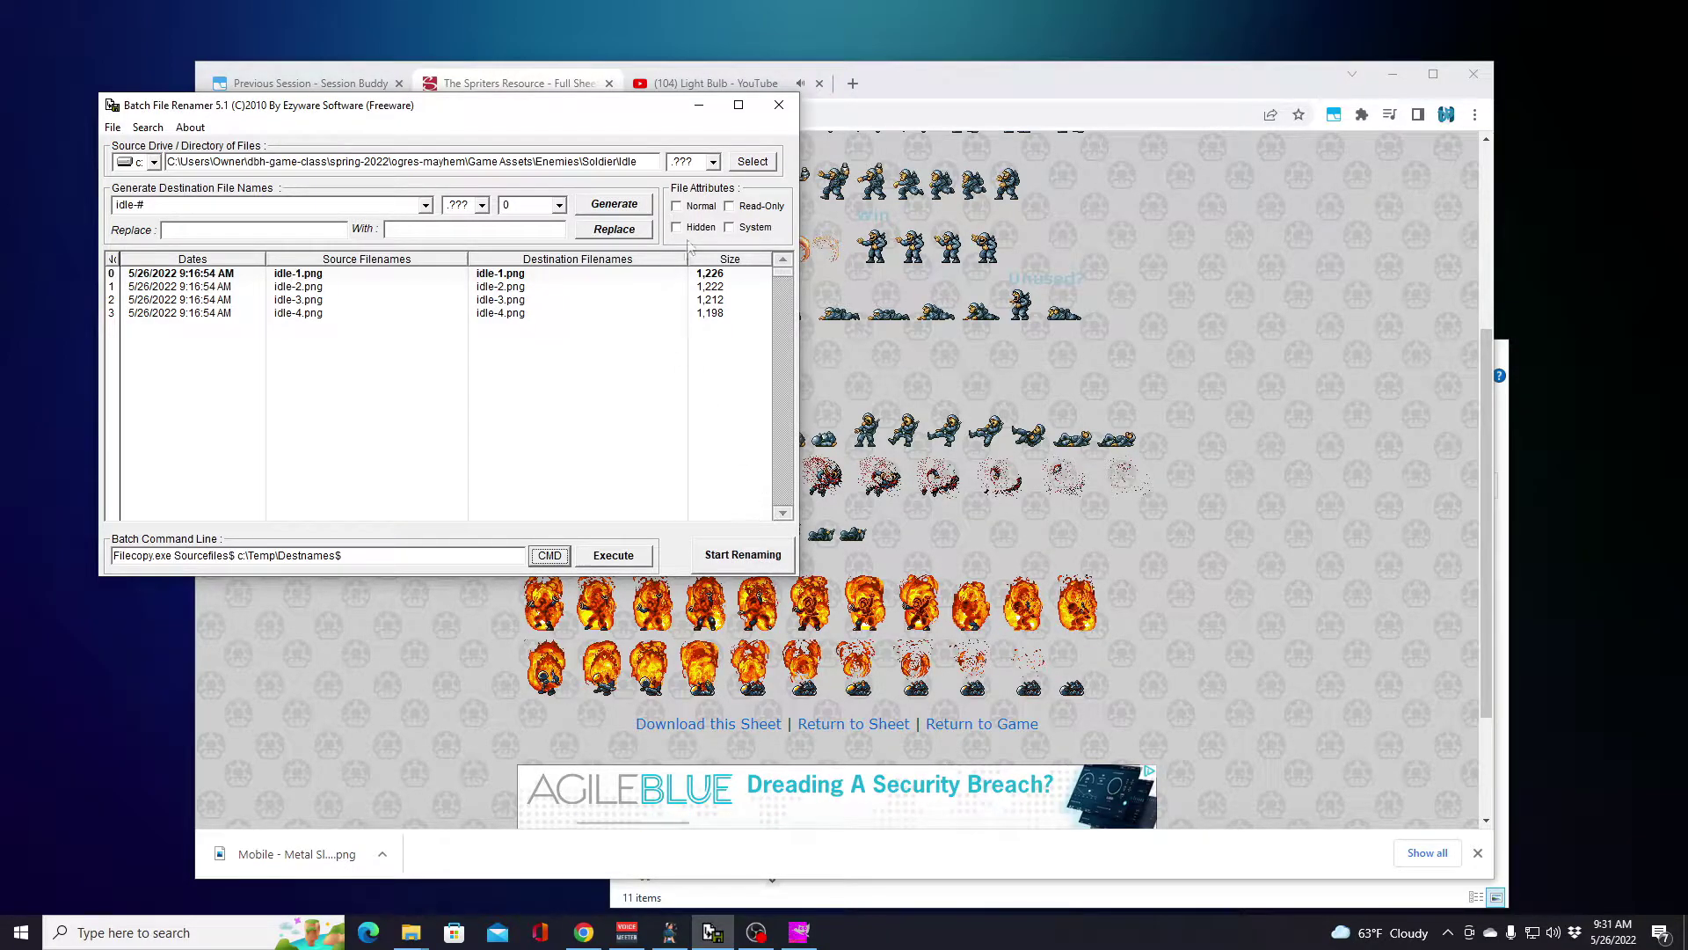
Step: Load the Rise folder inside Soldier as the source and batch-rename its files with the pattern rise-#
{"action": "left_click", "coordinate": [659, 162]}
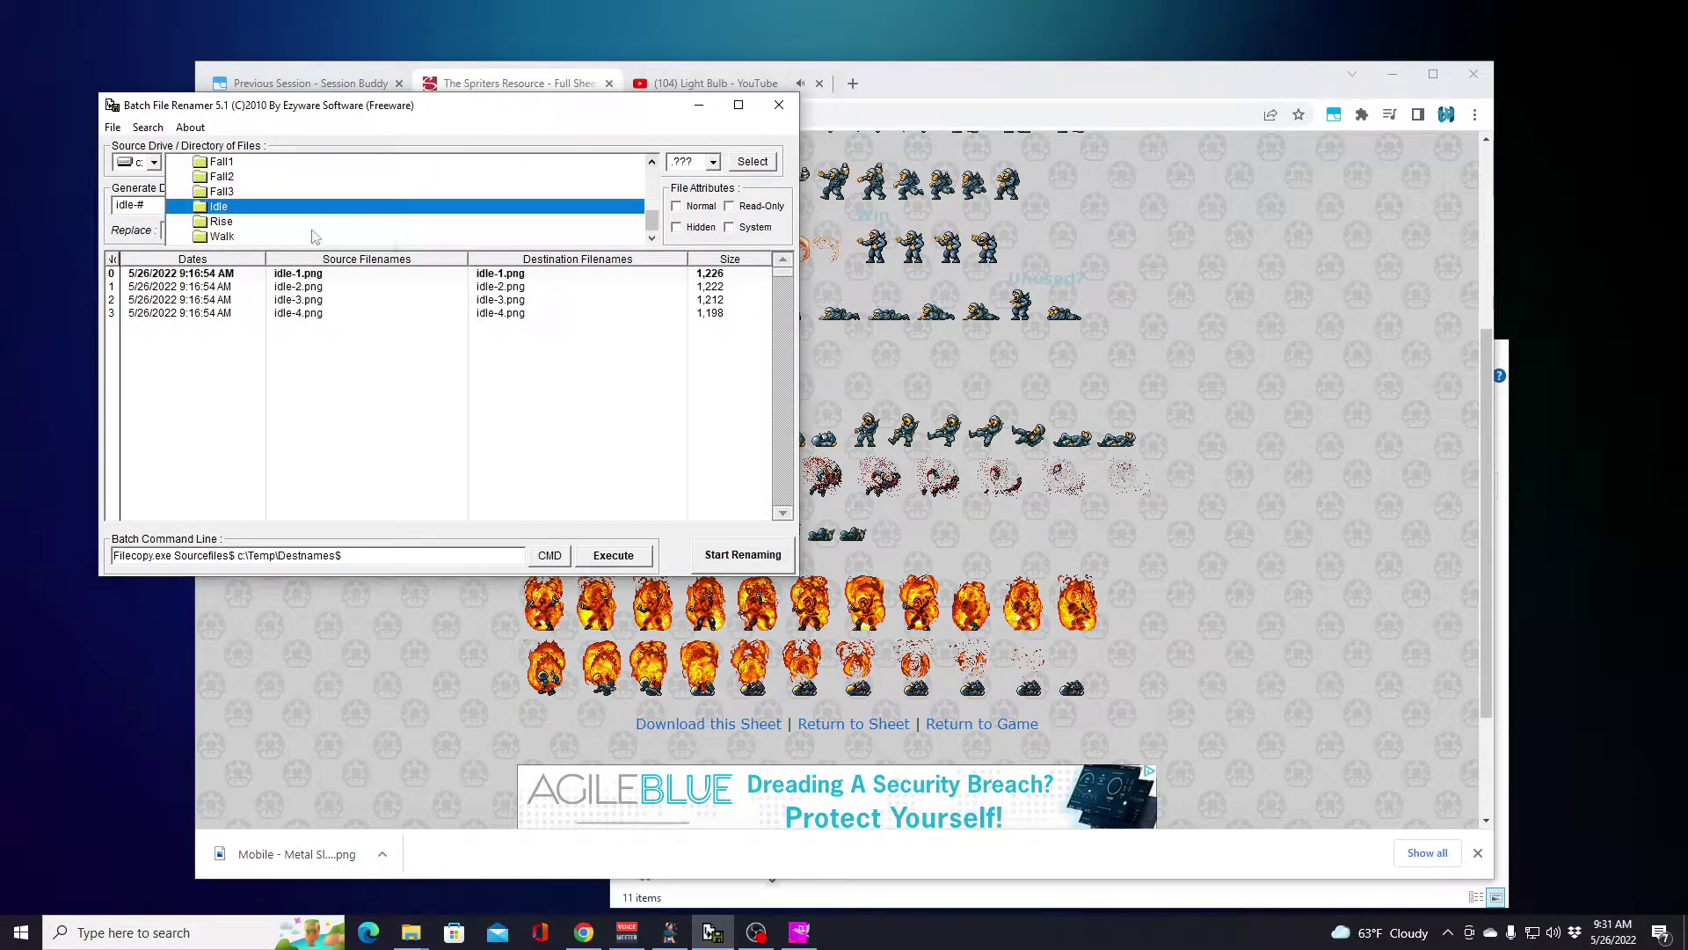
{"action": "left_click", "coordinate": [272, 225]}
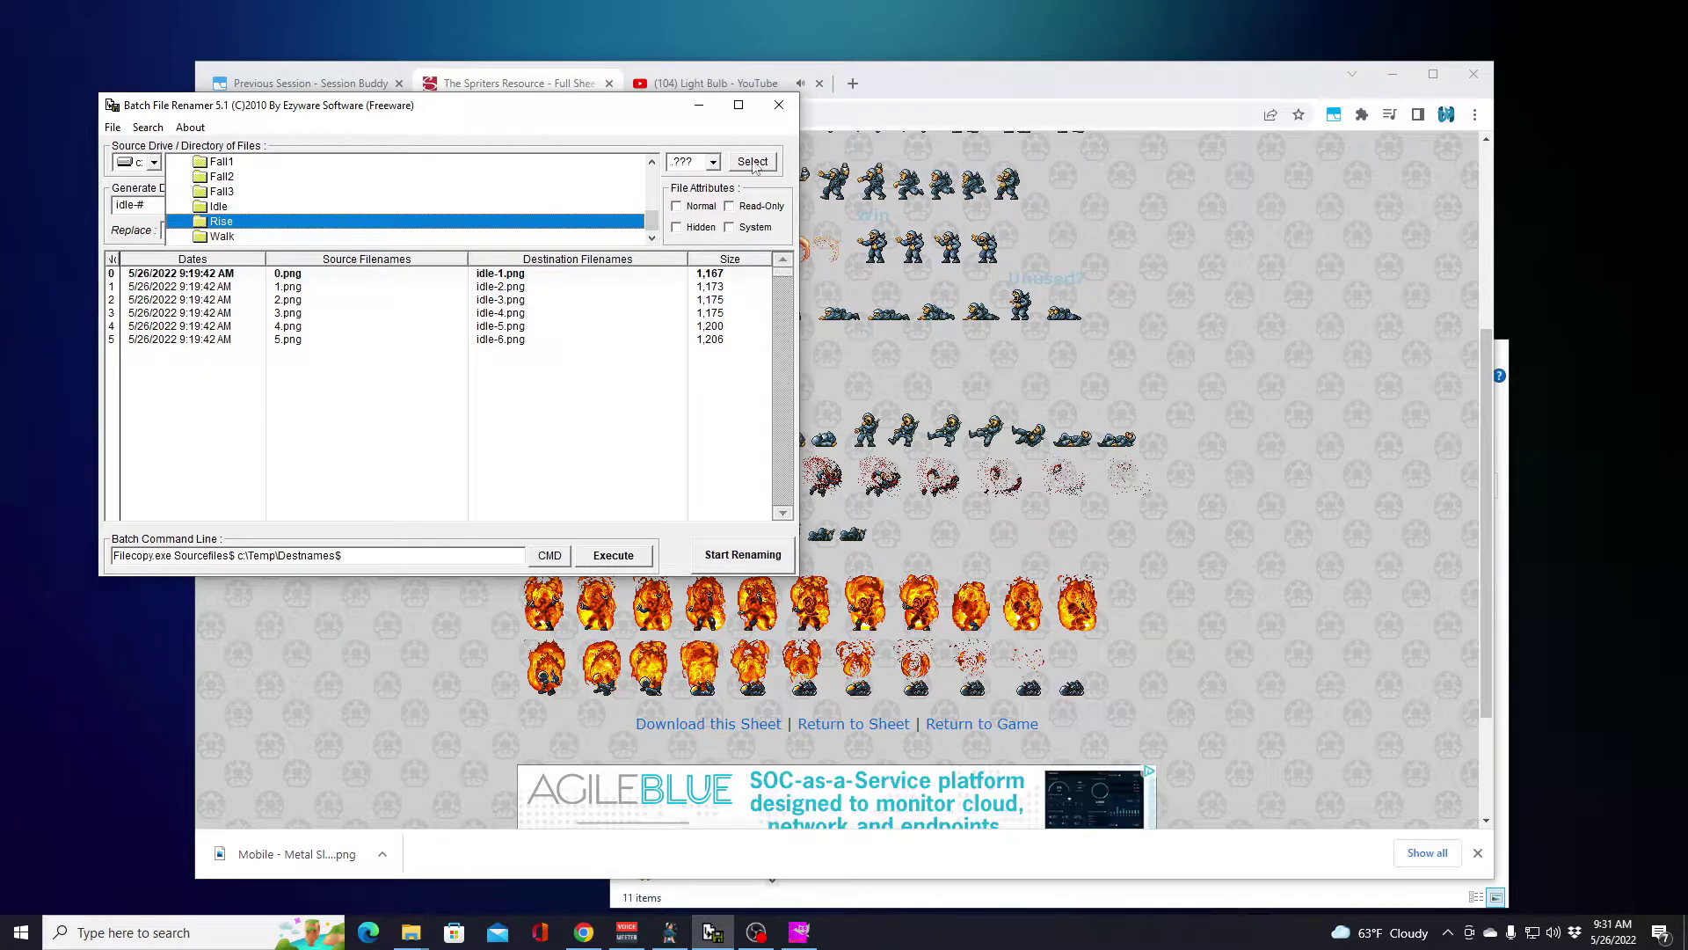
{"action": "left_click", "coordinate": [225, 212]}
{"action": "double_click", "coordinate": [134, 205]}
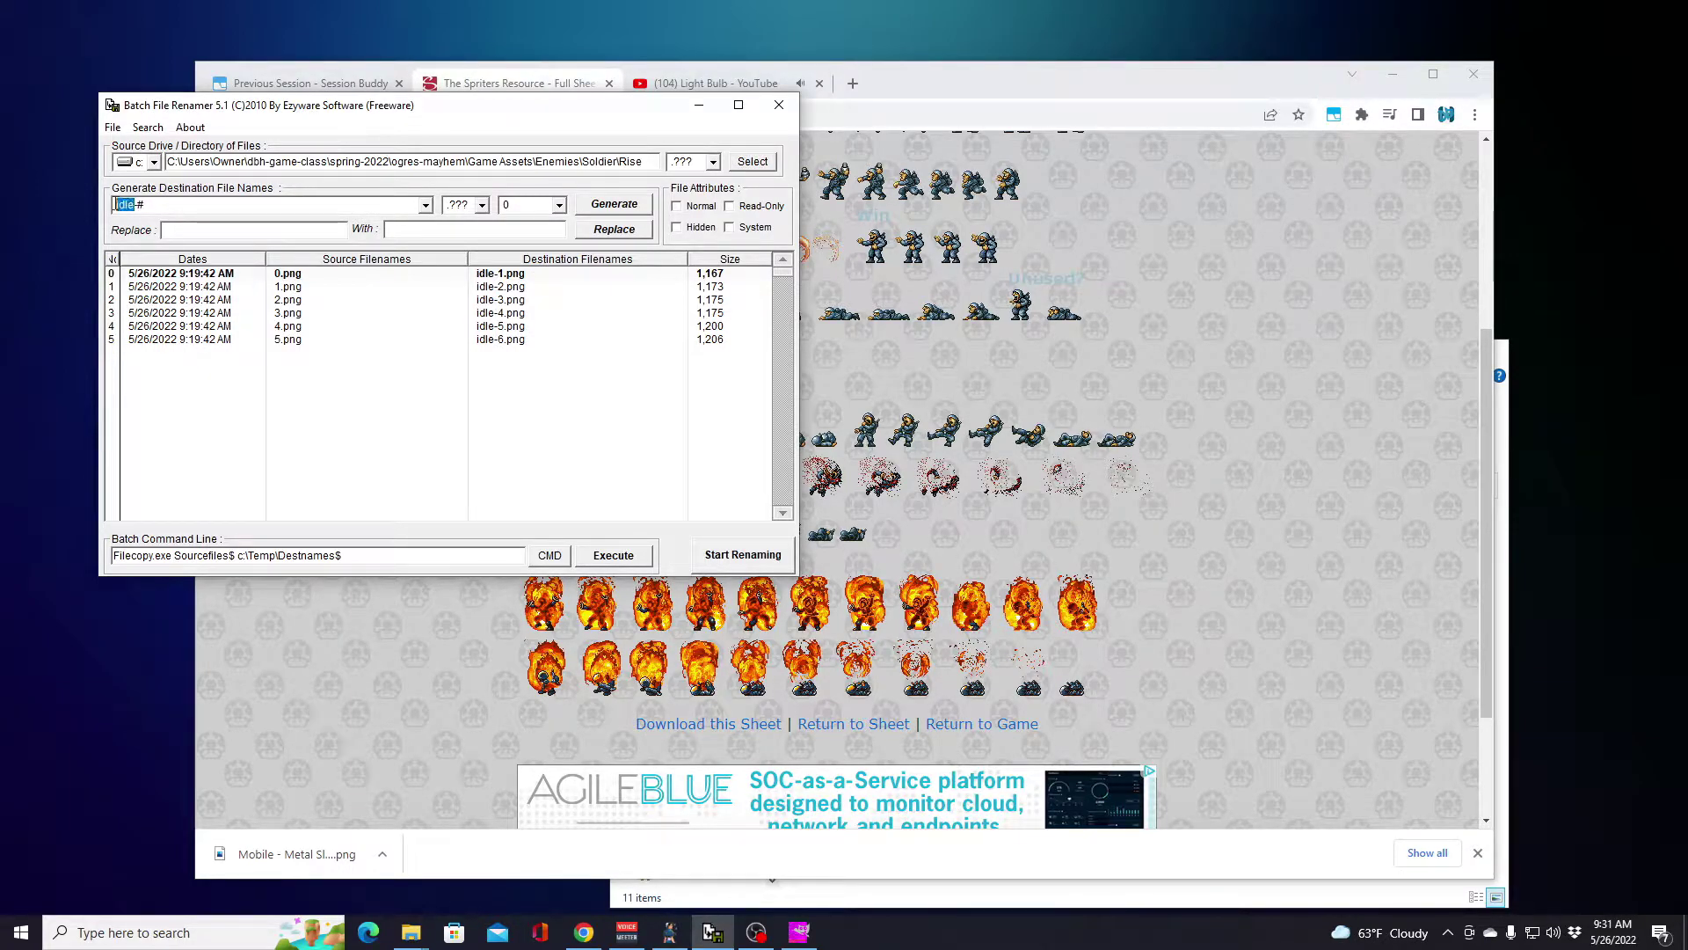
{"action": "type", "text": "rise"}
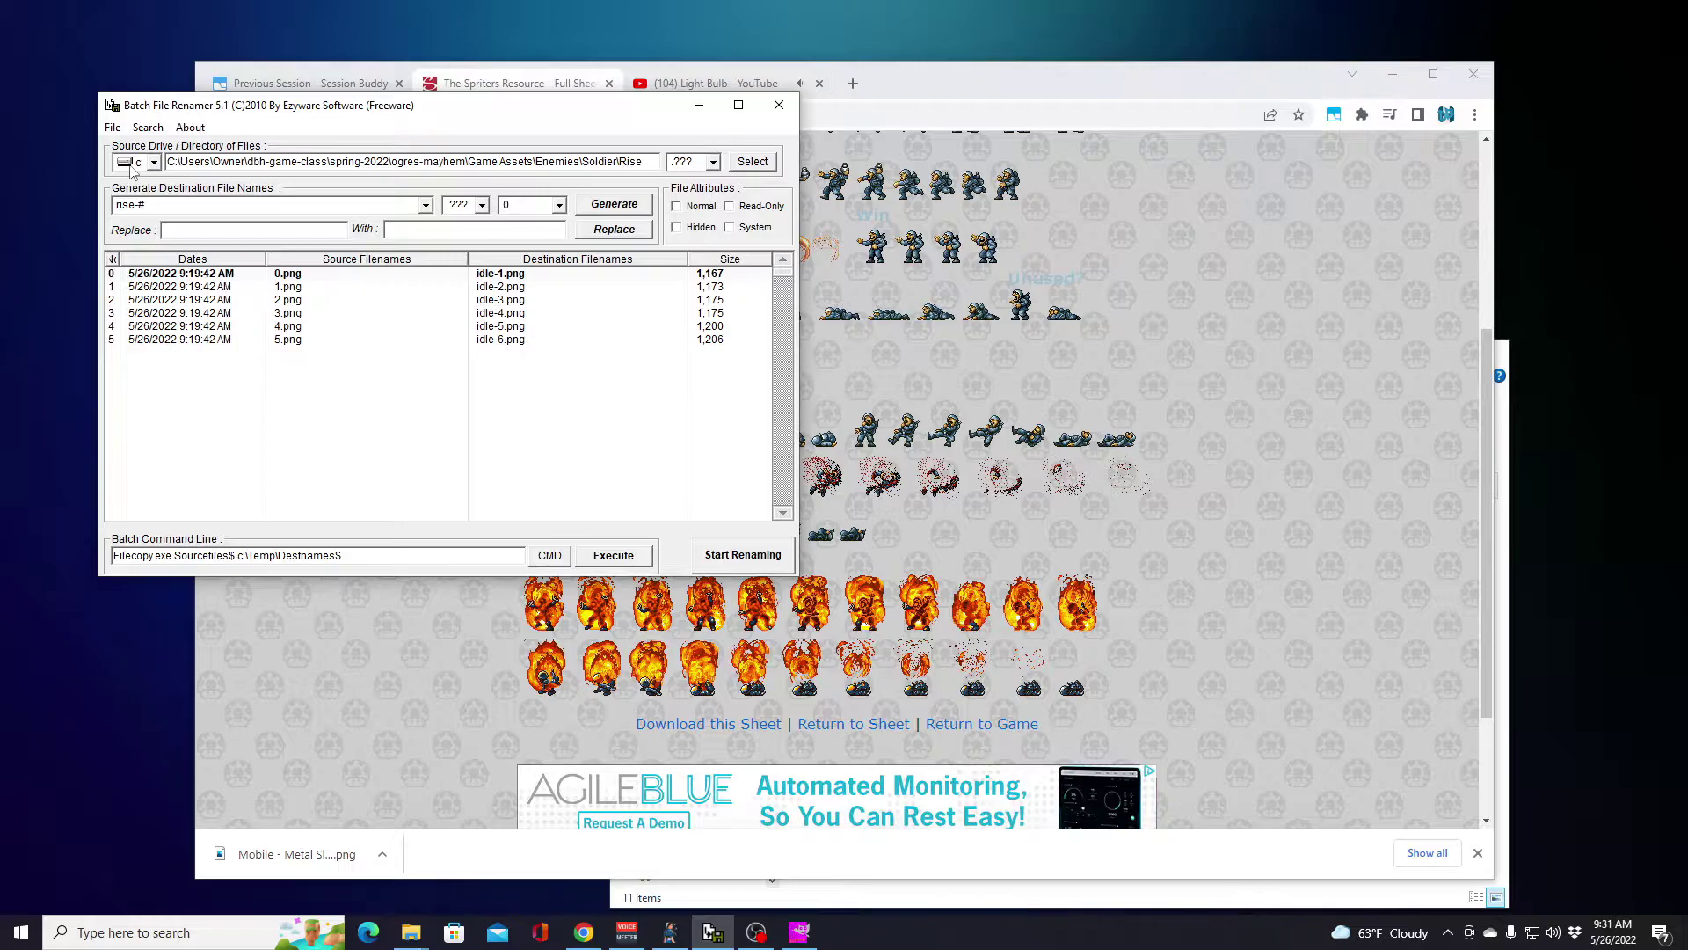
{"action": "left_click", "coordinate": [636, 209]}
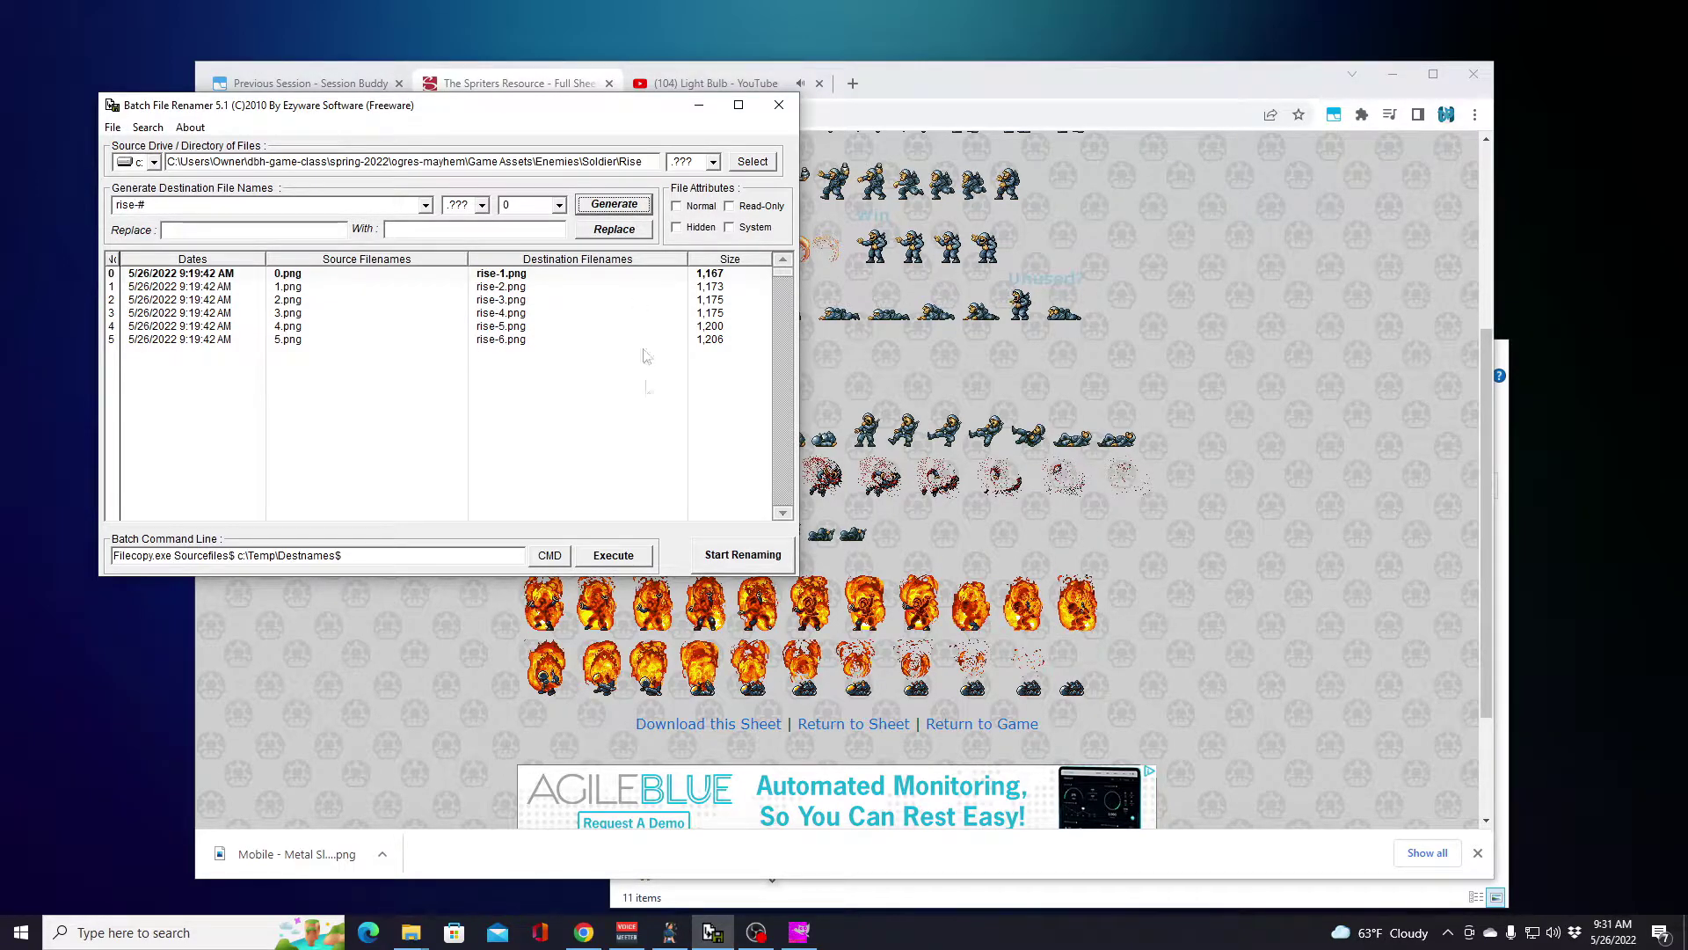
{"action": "left_click", "coordinate": [723, 561]}
Step: Load the Walk folder inside Soldier as the source and batch-rename its files with the pattern walk-#
{"action": "left_click", "coordinate": [646, 163]}
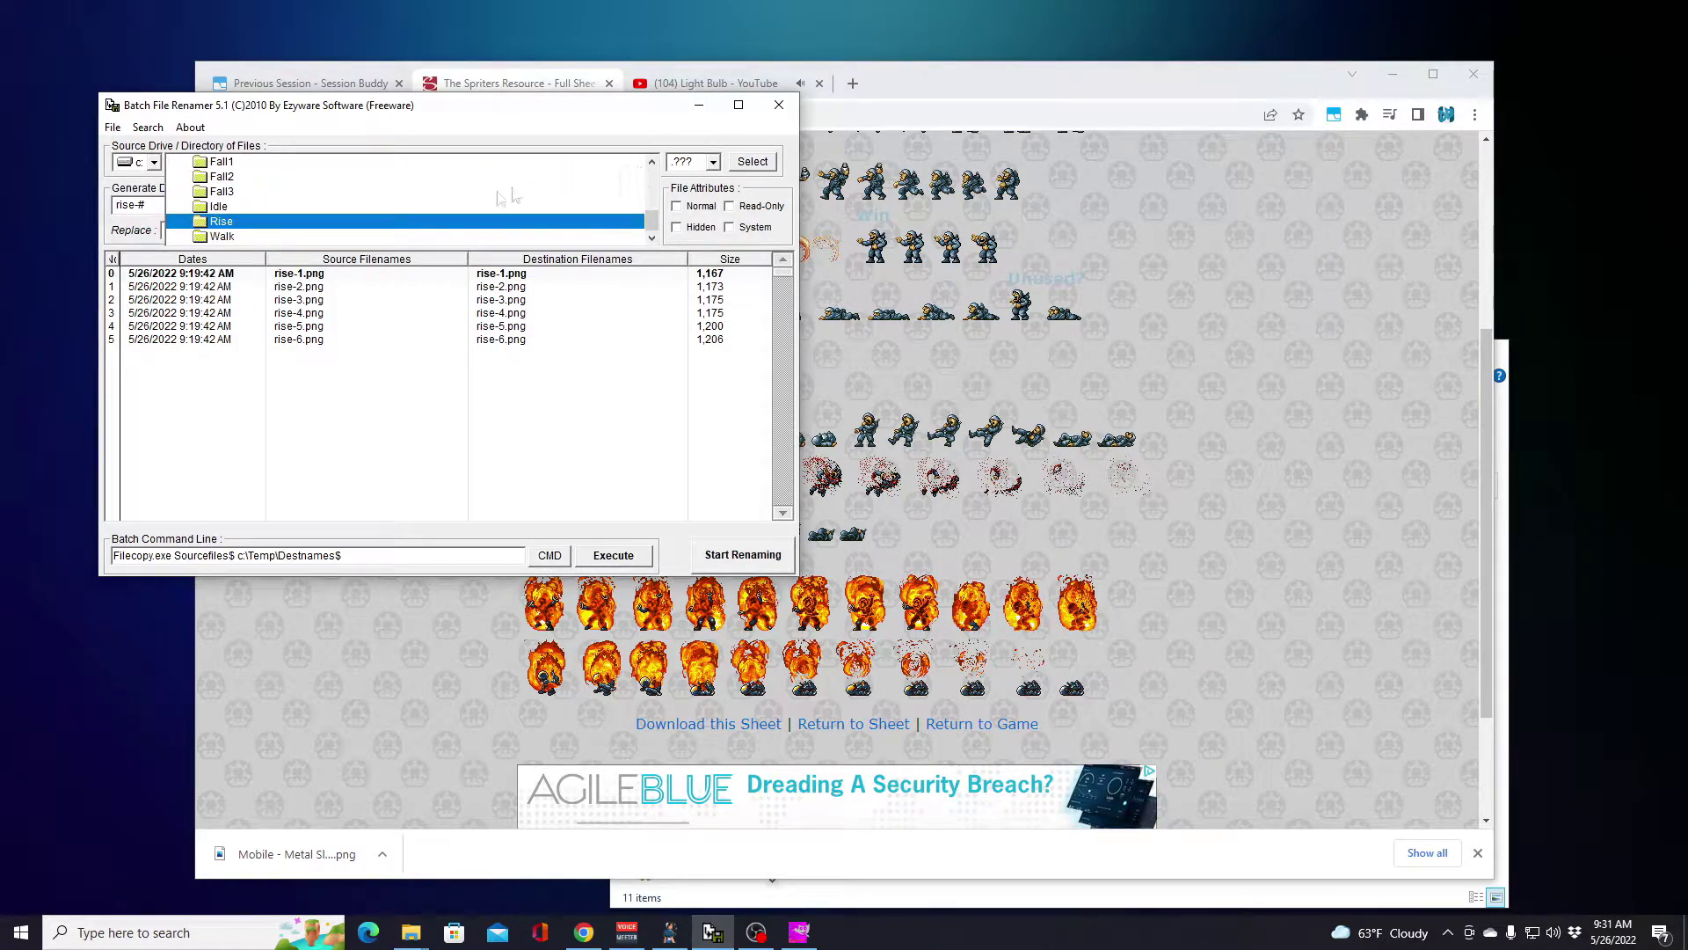
{"action": "left_click", "coordinate": [264, 236]}
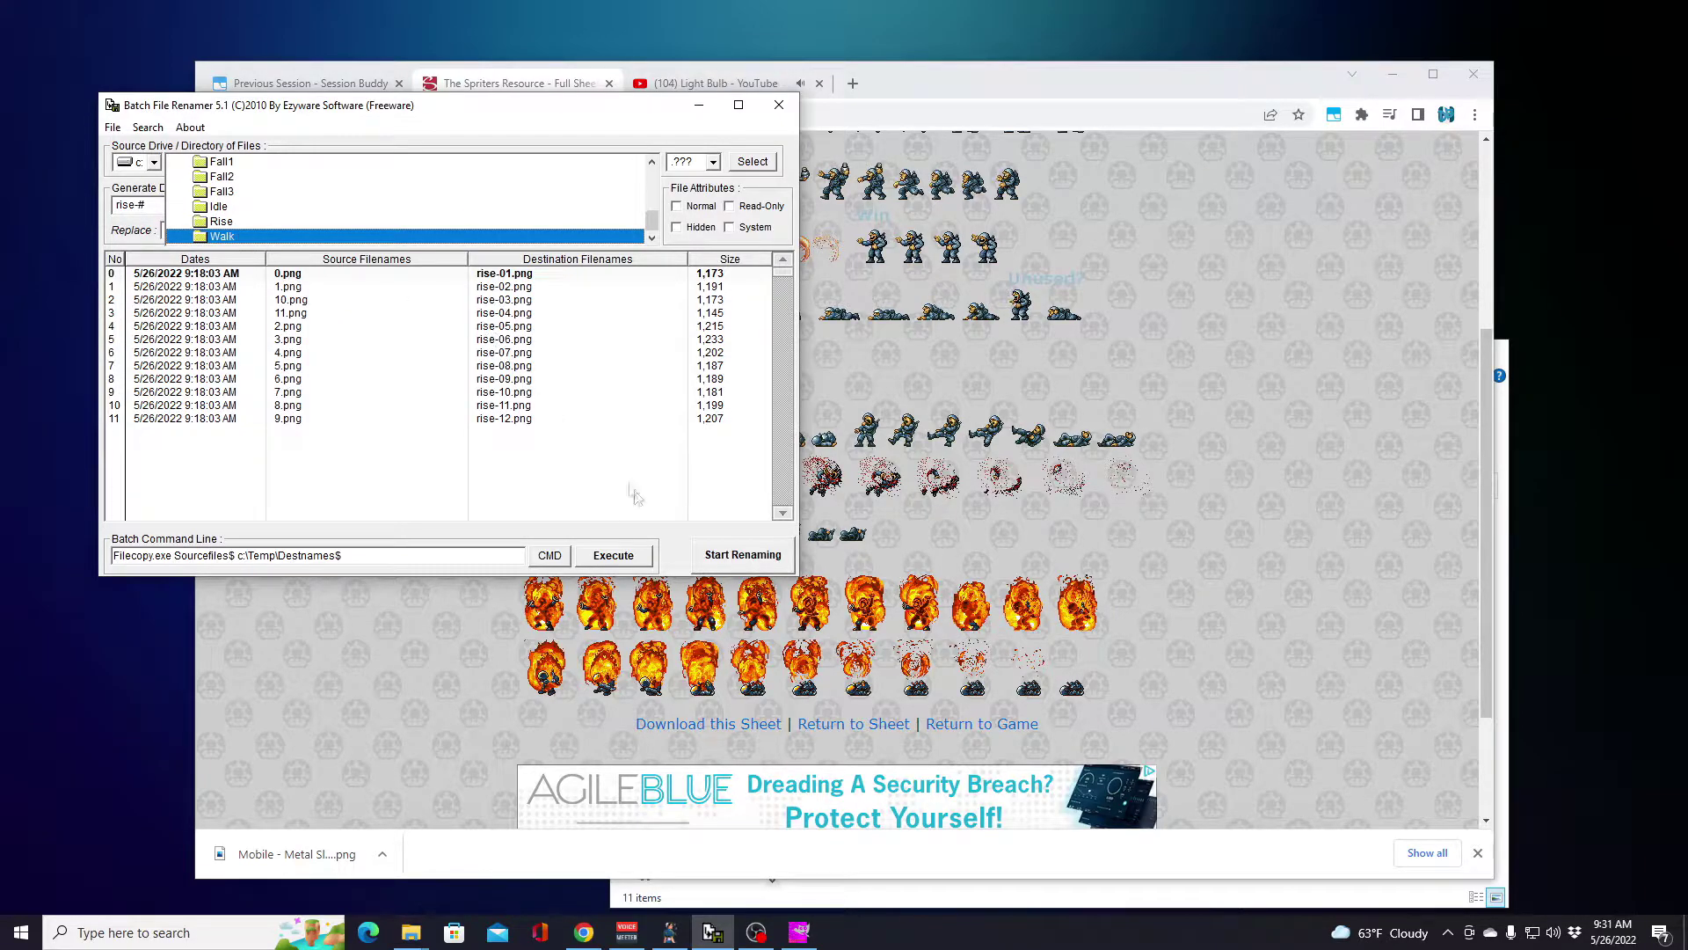
{"action": "left_click", "coordinate": [708, 170]}
{"action": "double_click", "coordinate": [137, 207]}
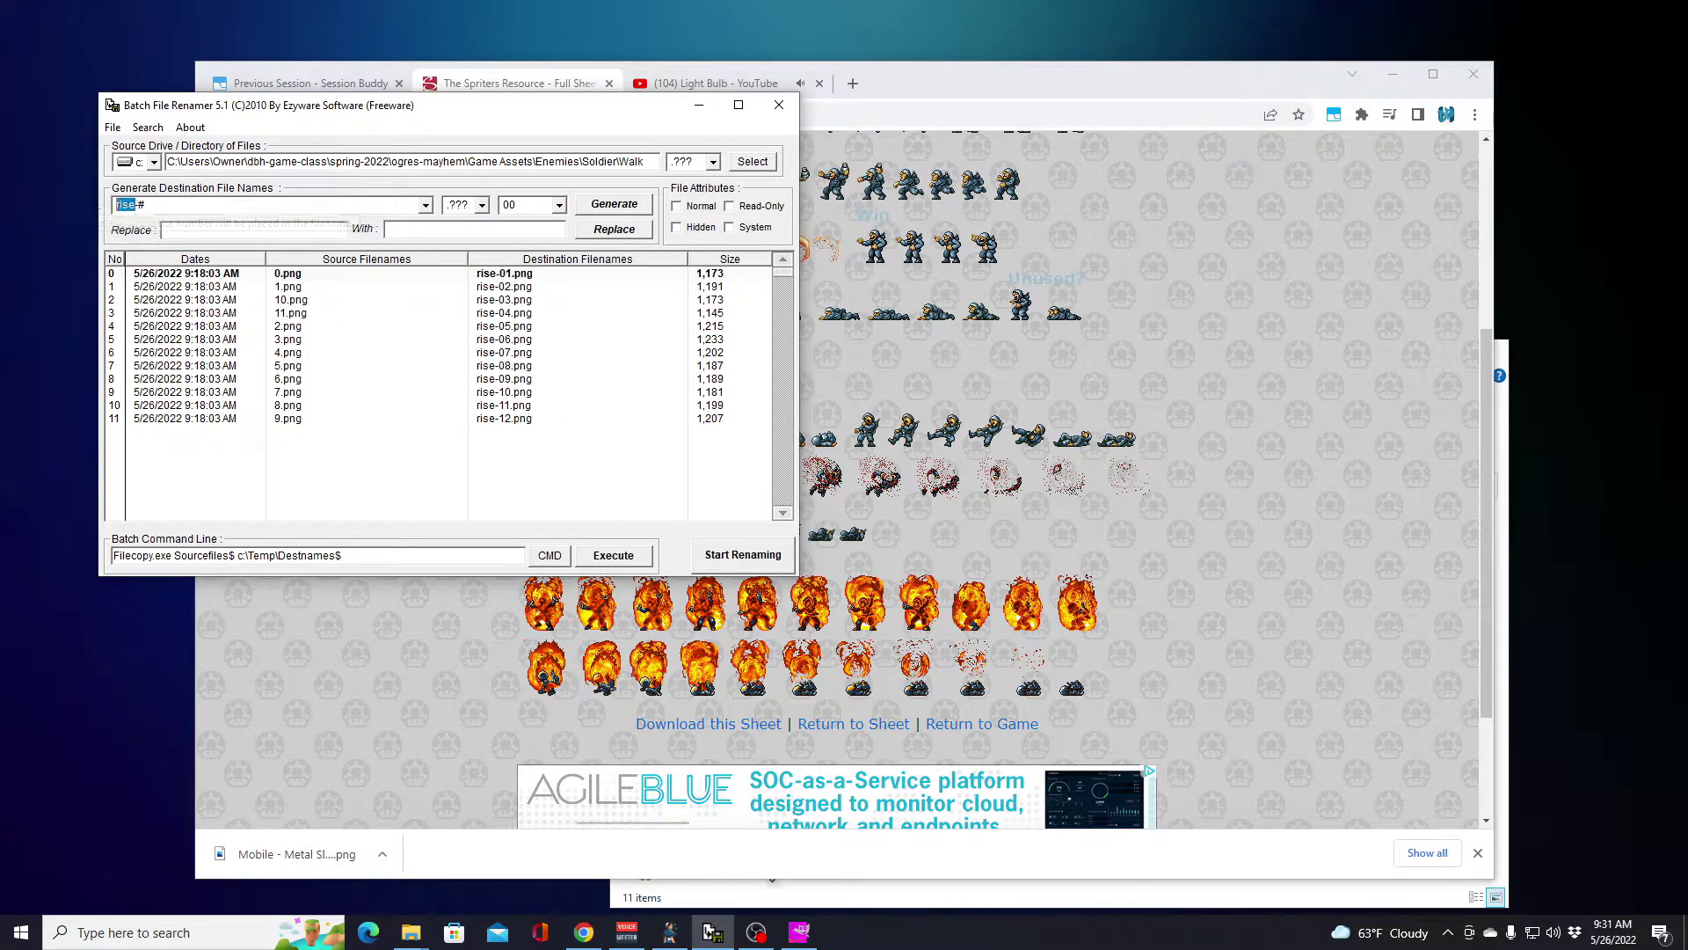
{"action": "type", "text": "walk"}
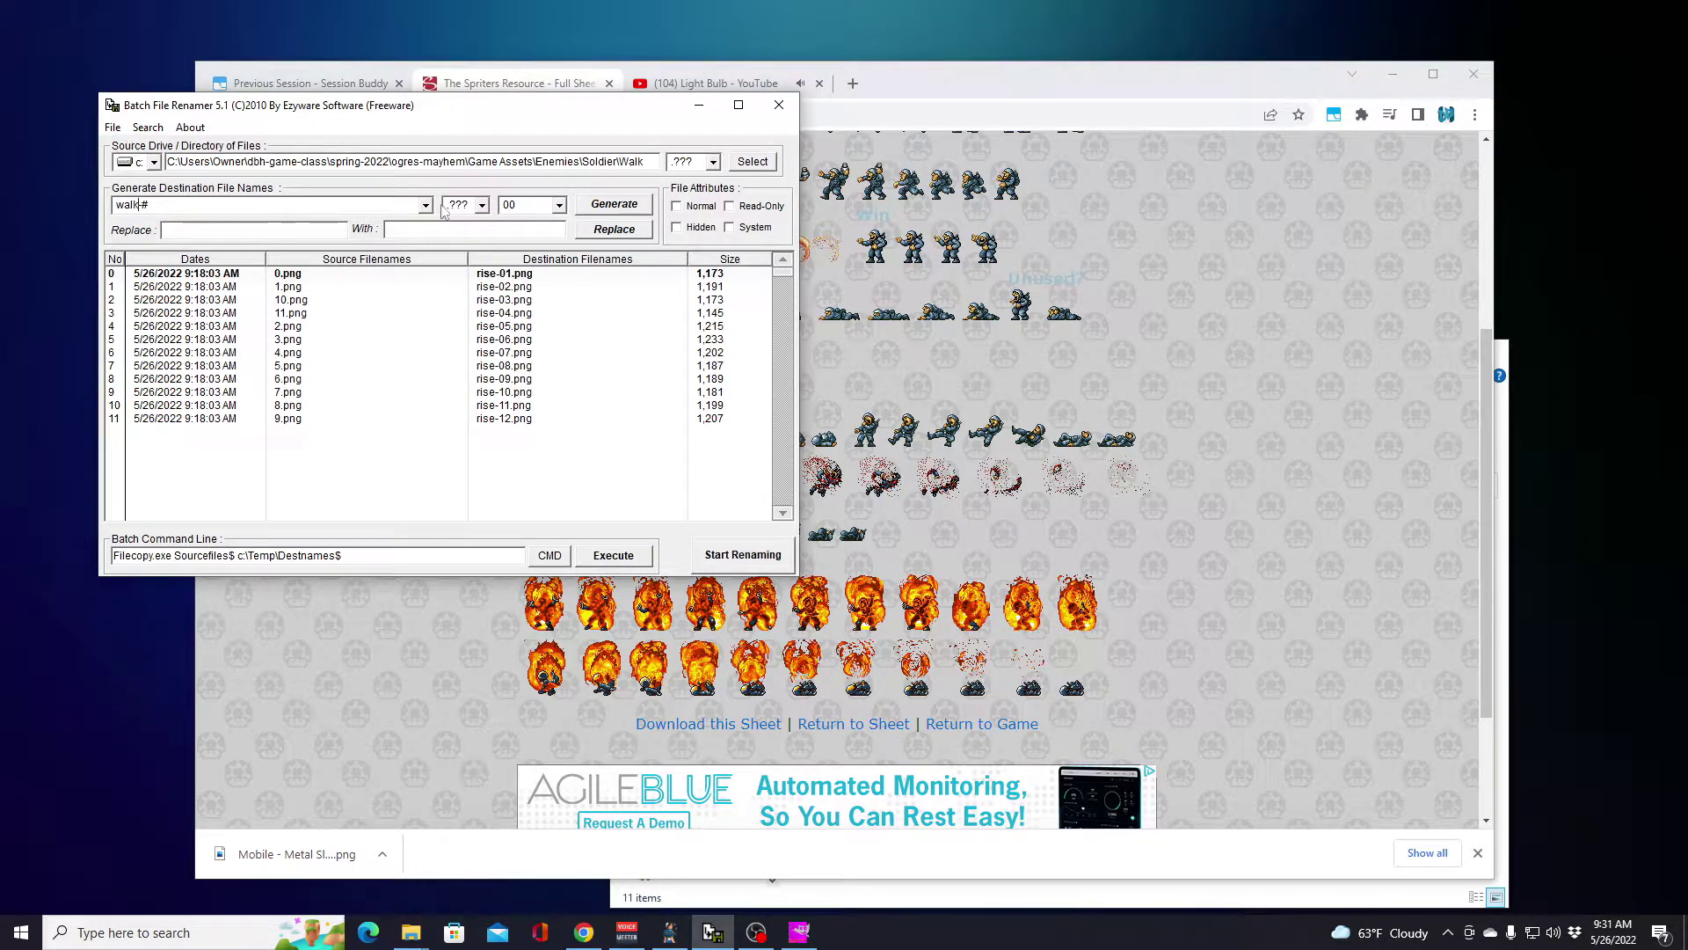
{"action": "left_click", "coordinate": [641, 208]}
{"action": "left_click", "coordinate": [760, 556]}
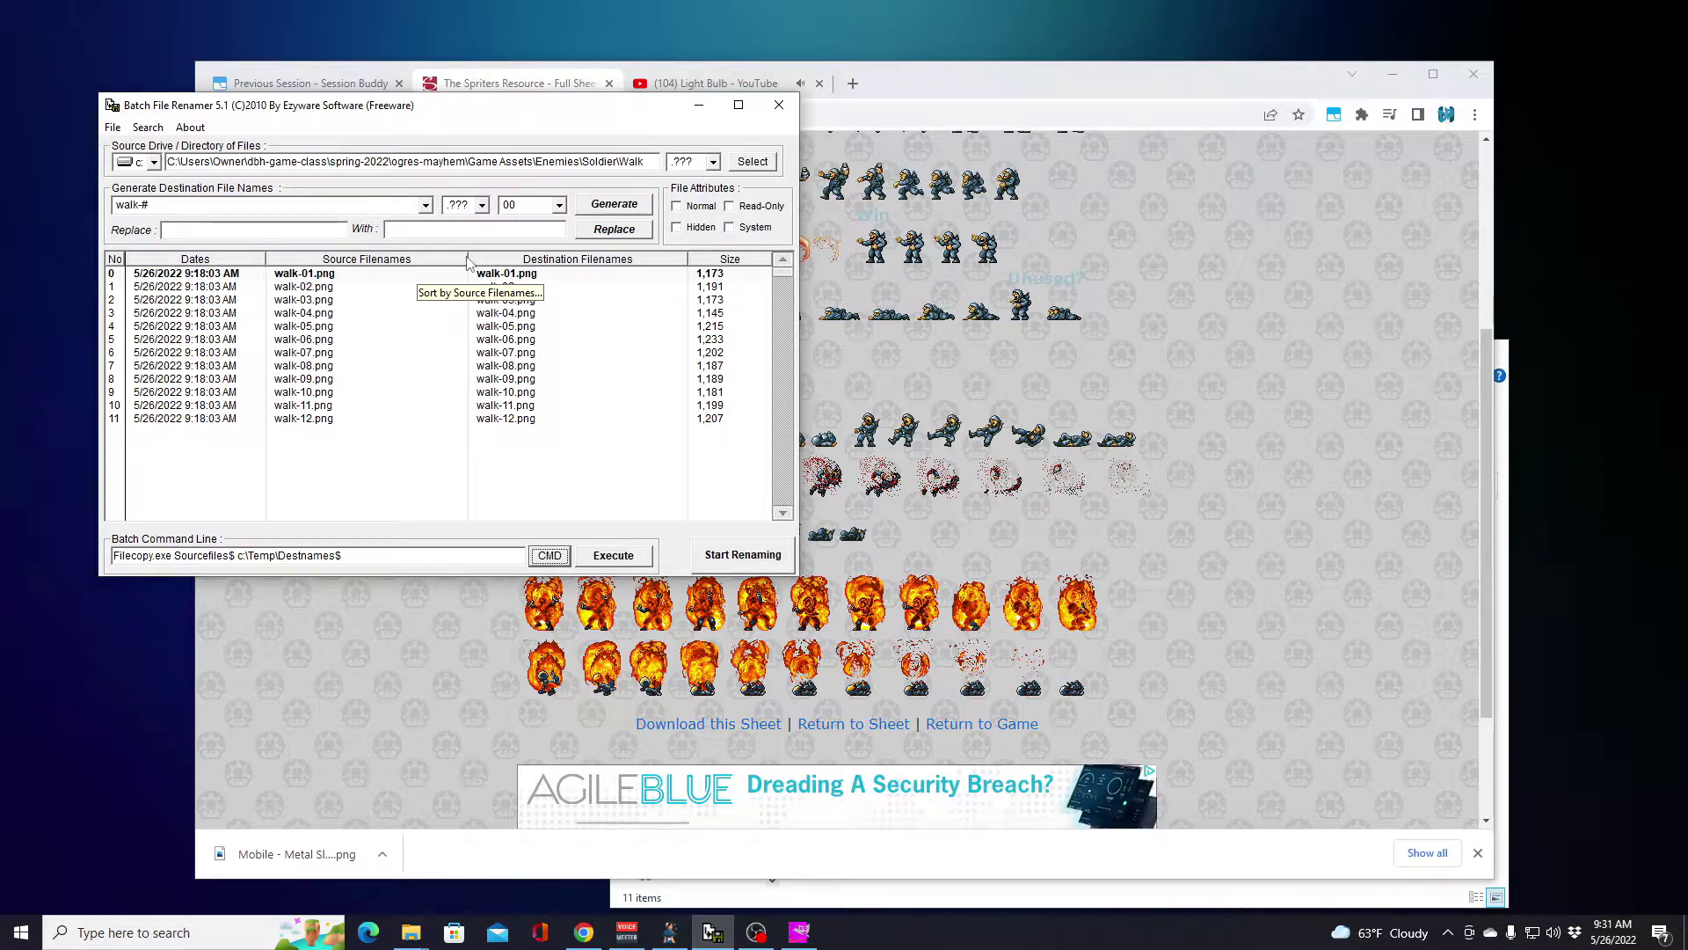
Step: Switch to openBor Stats and load the project folder spring-2022\ogres-mayhem\build\Data
{"action": "left_click", "coordinate": [698, 107]}
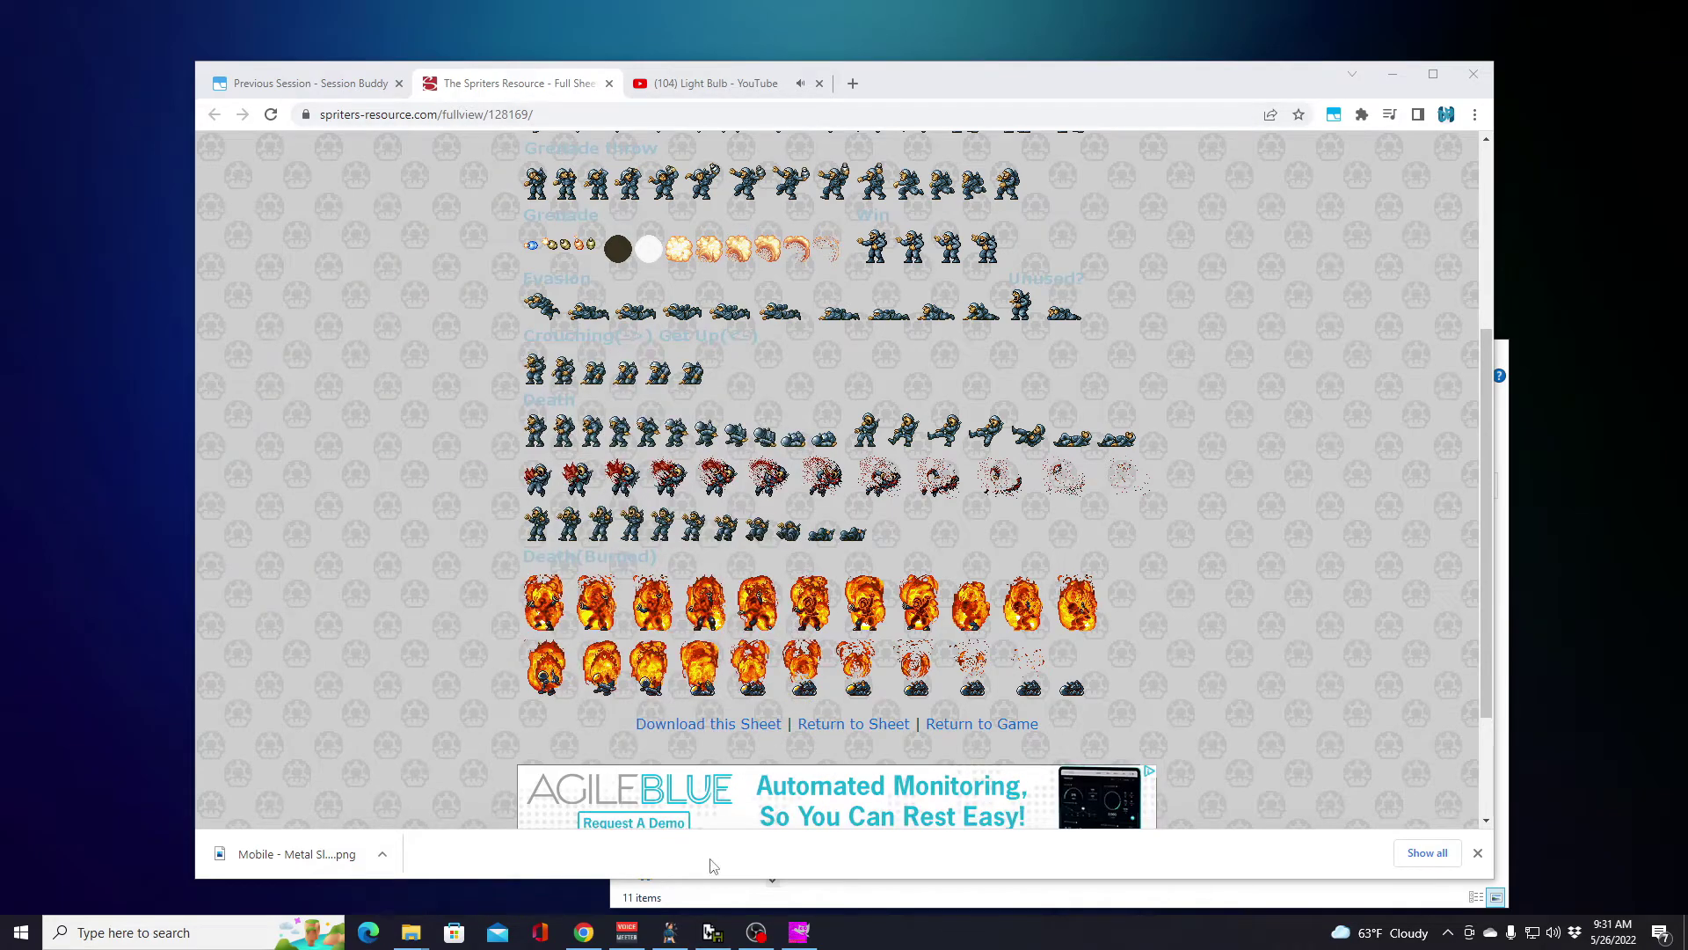
{"action": "left_click", "coordinate": [677, 939]}
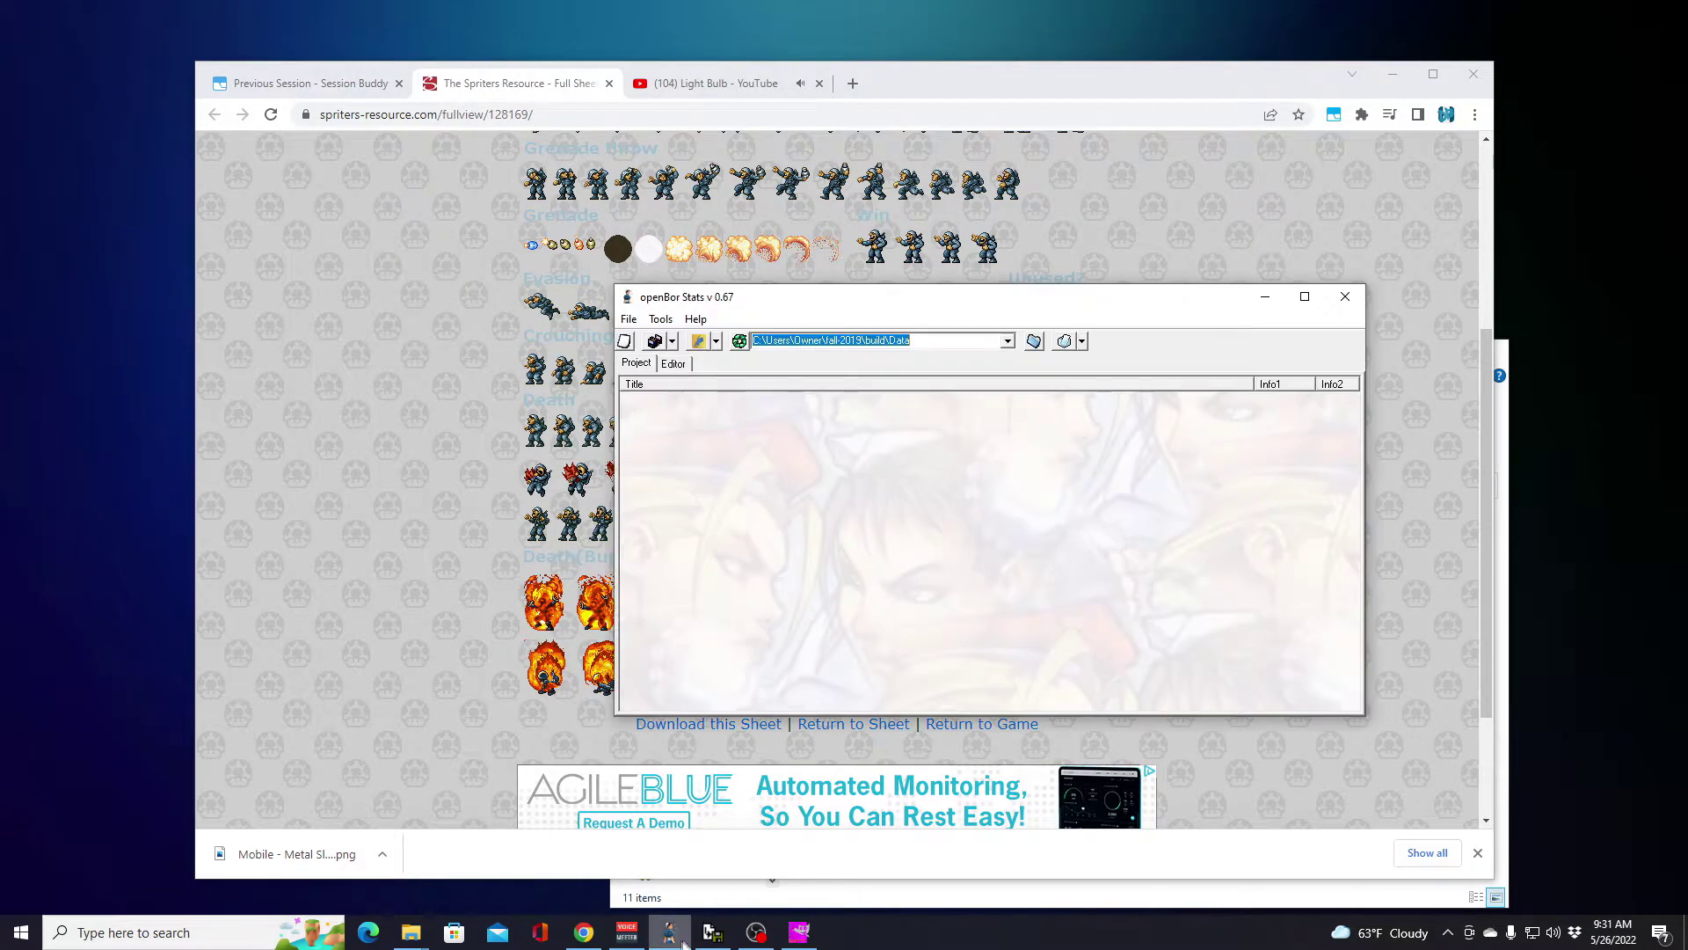
{"action": "left_click", "coordinate": [1007, 340]}
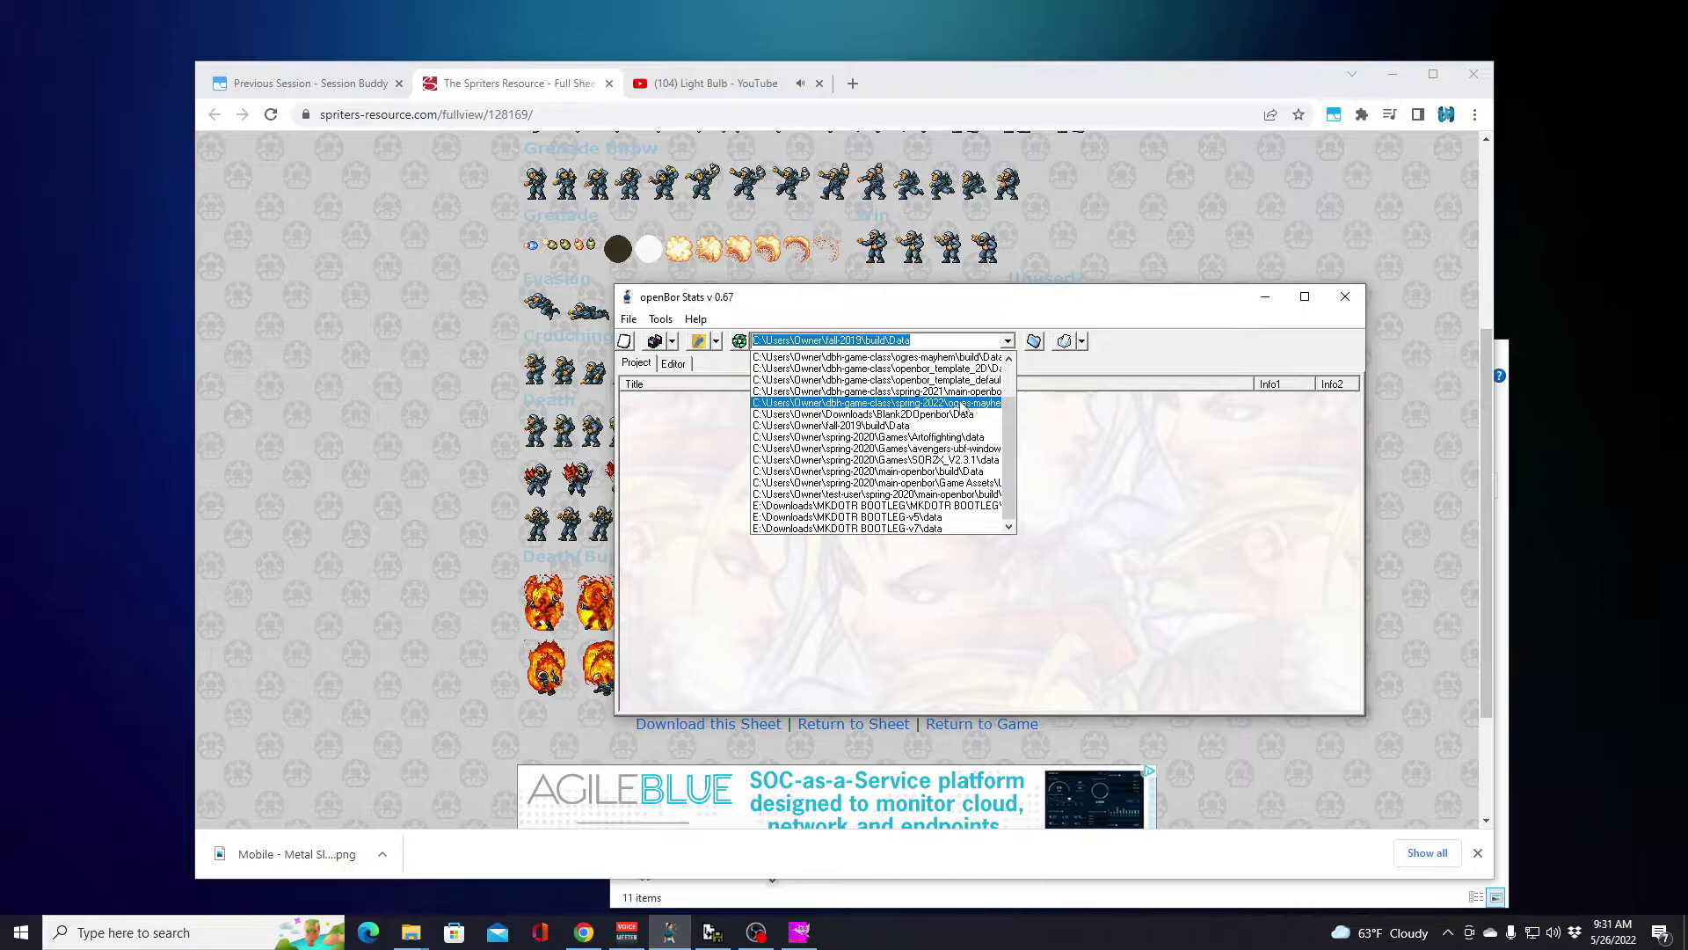
{"action": "left_click", "coordinate": [961, 404]}
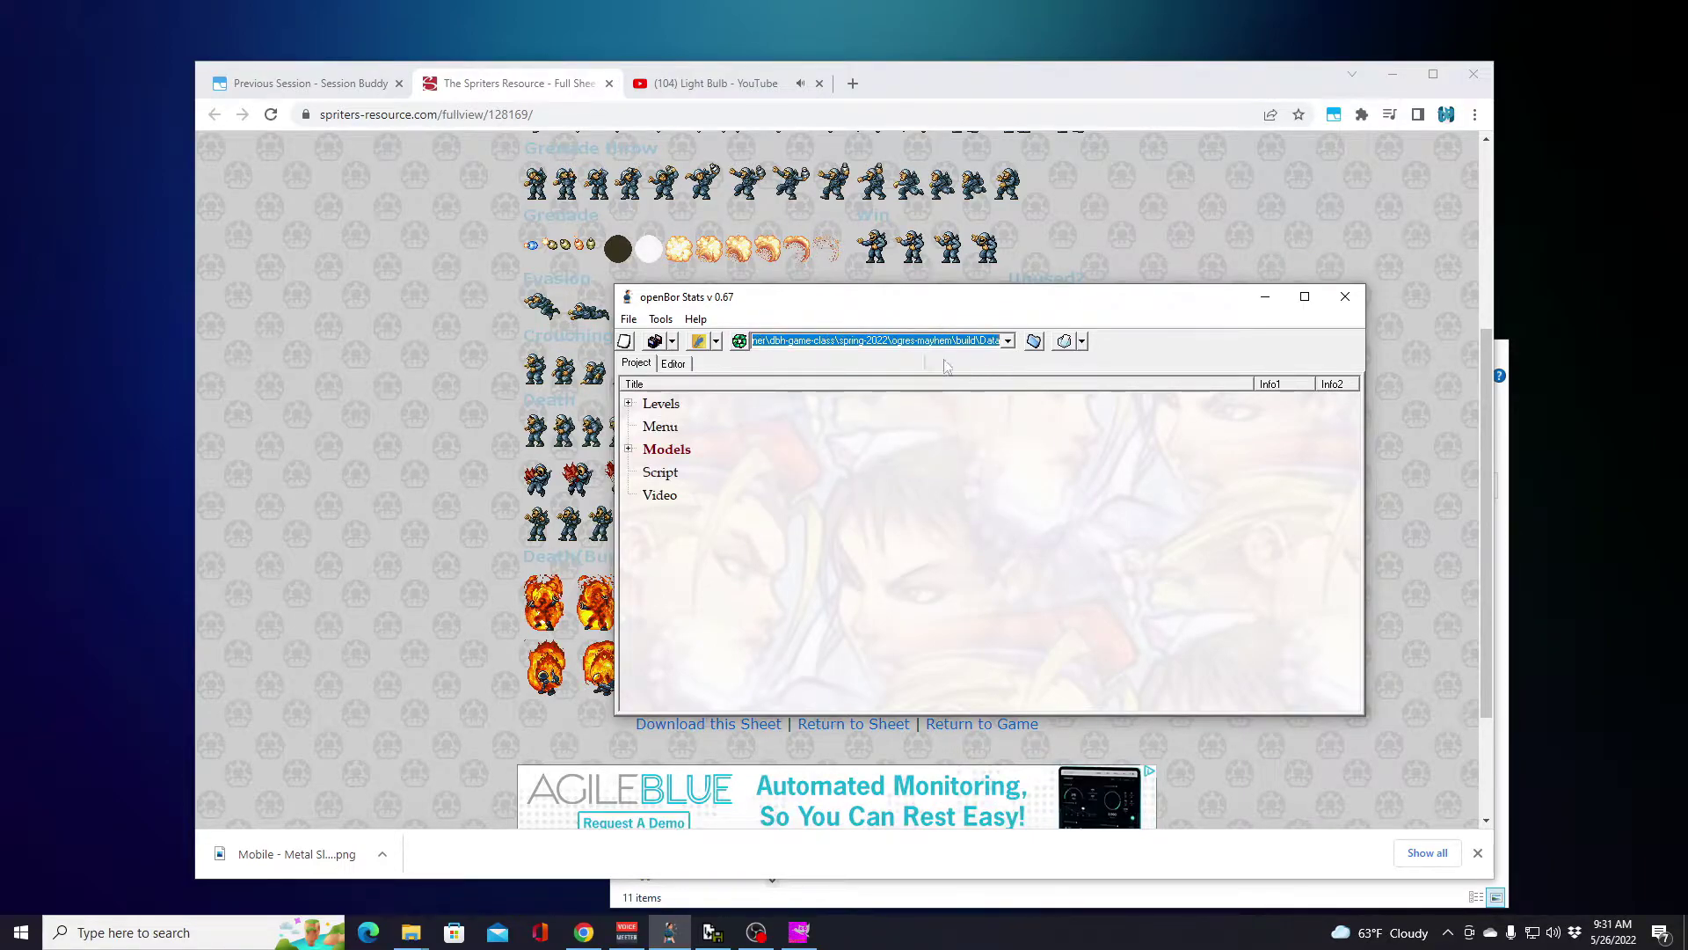
Step: Add a character entity named soldier to the project's models, based on the EnemyMinimum.txt template
{"action": "left_click", "coordinate": [629, 449]}
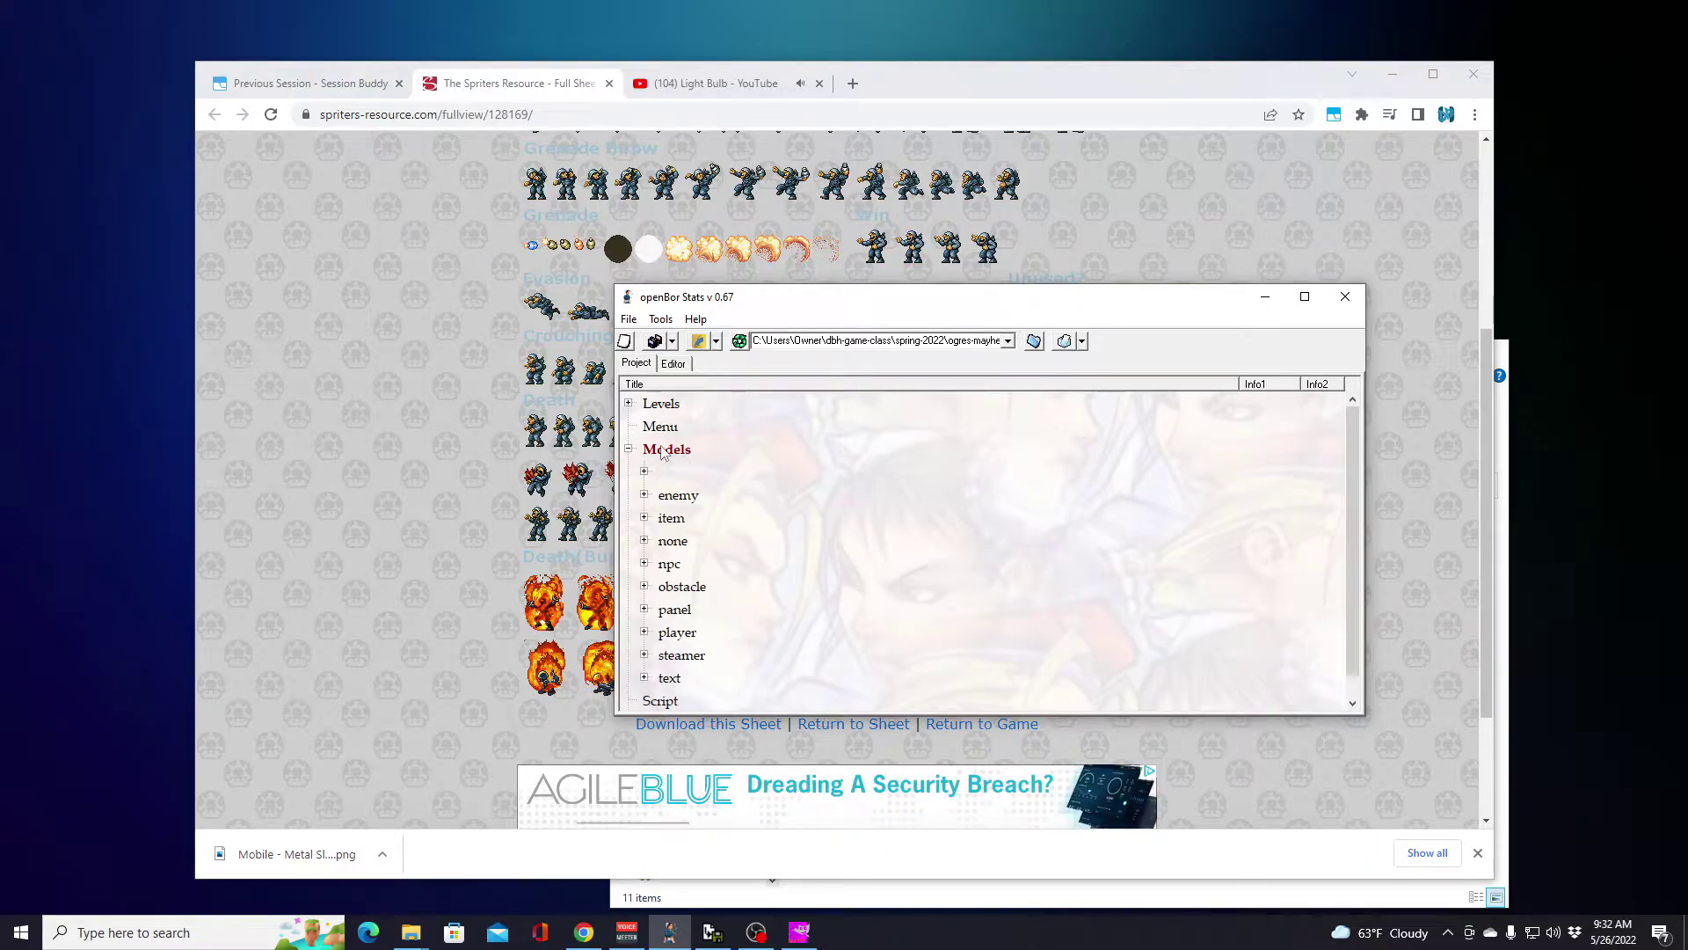
{"action": "right_click", "coordinate": [673, 540]}
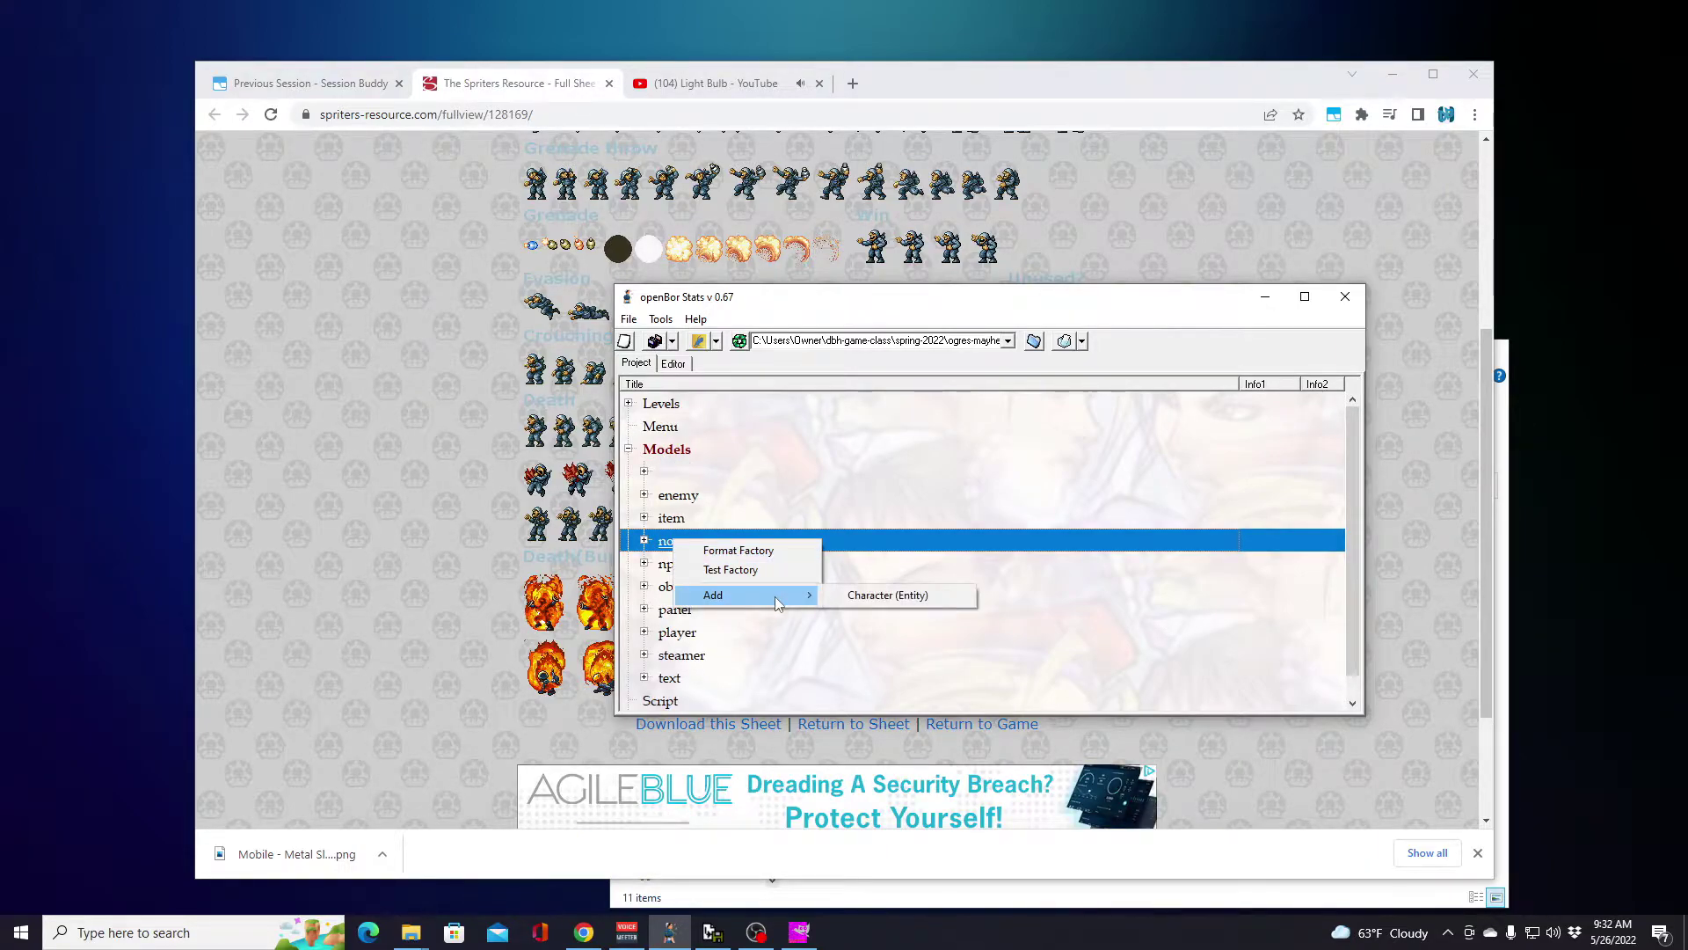
{"action": "left_click", "coordinate": [892, 595]}
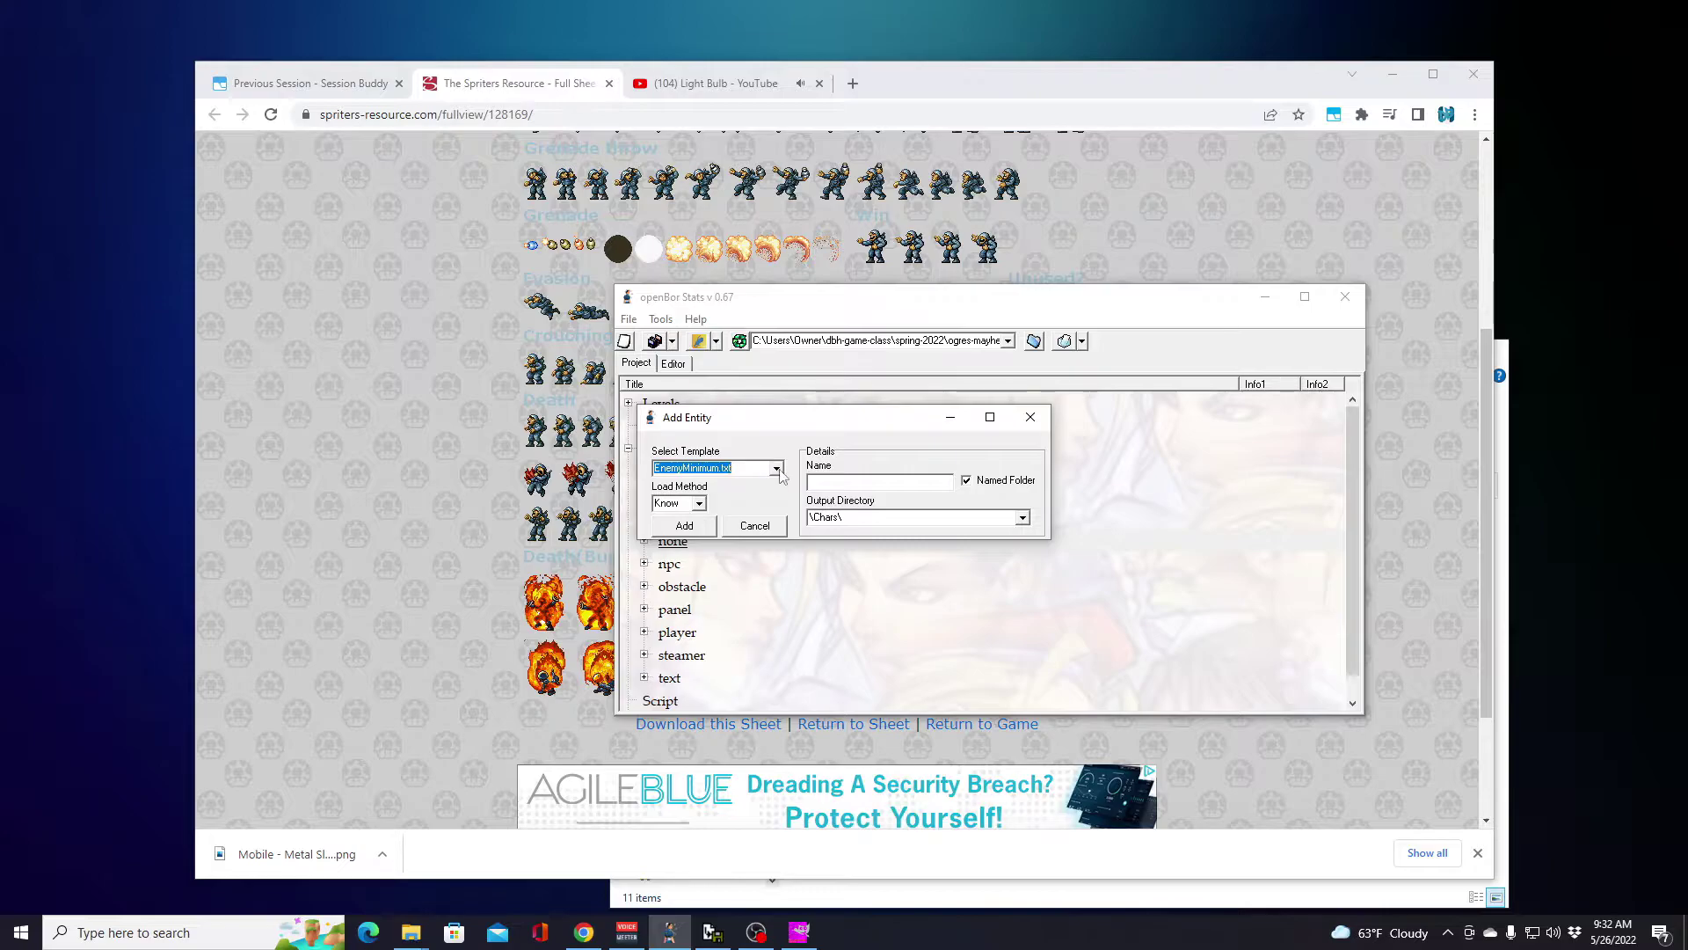
{"action": "left_click", "coordinate": [753, 466]}
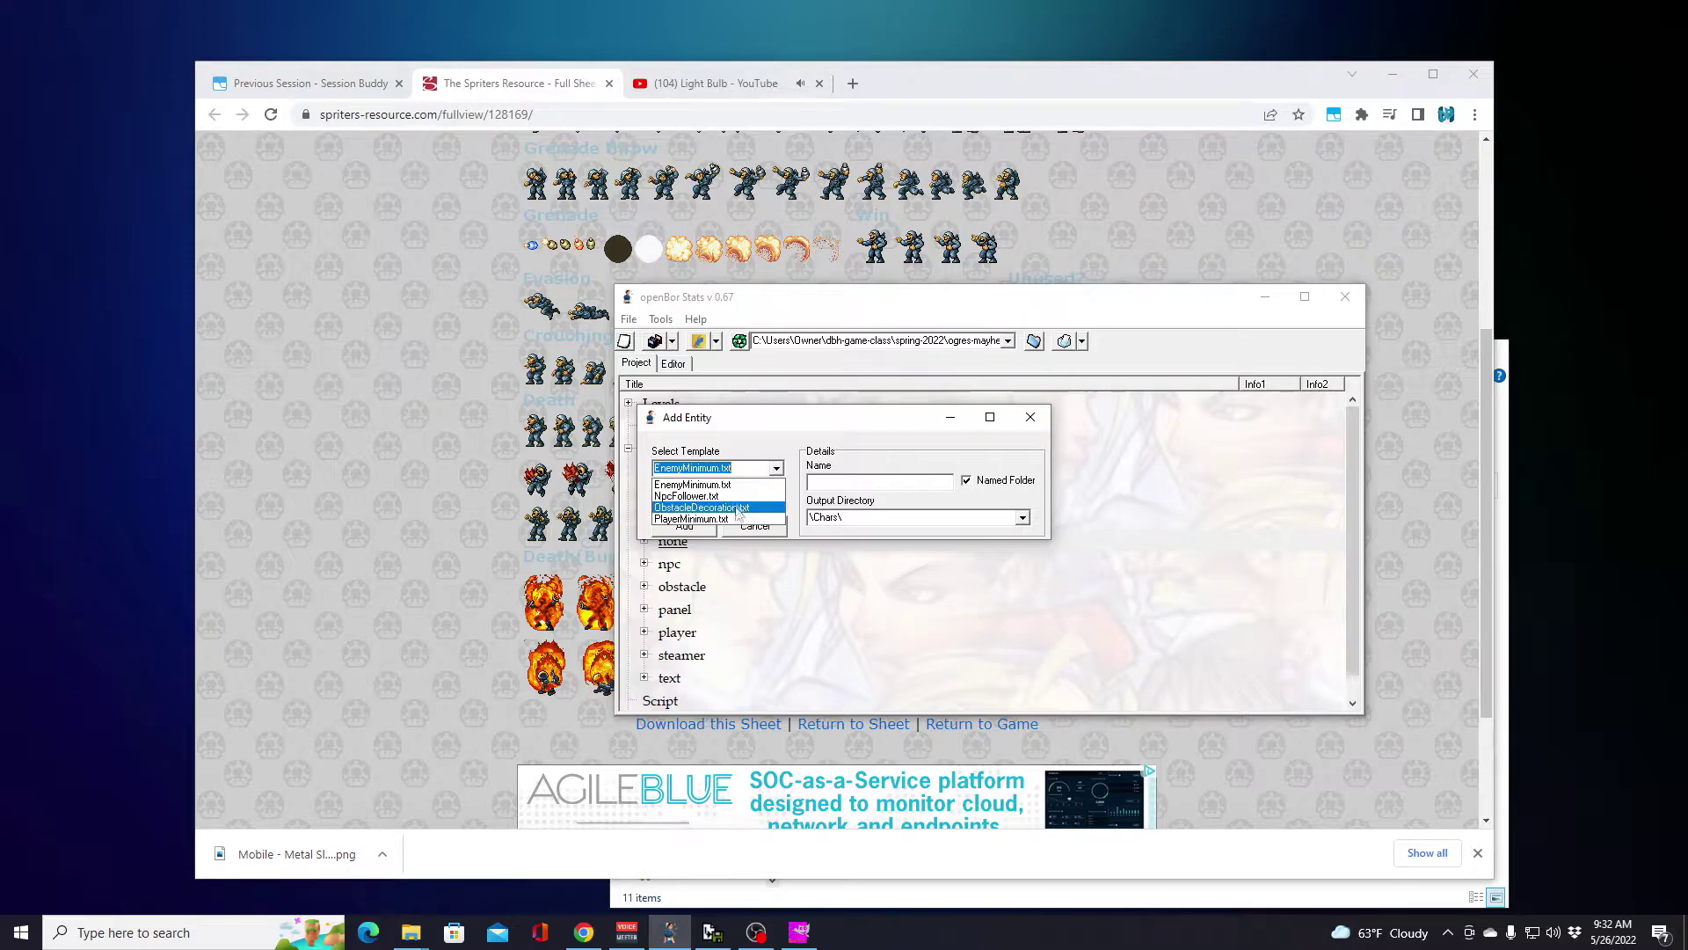
{"action": "left_click", "coordinate": [738, 486]}
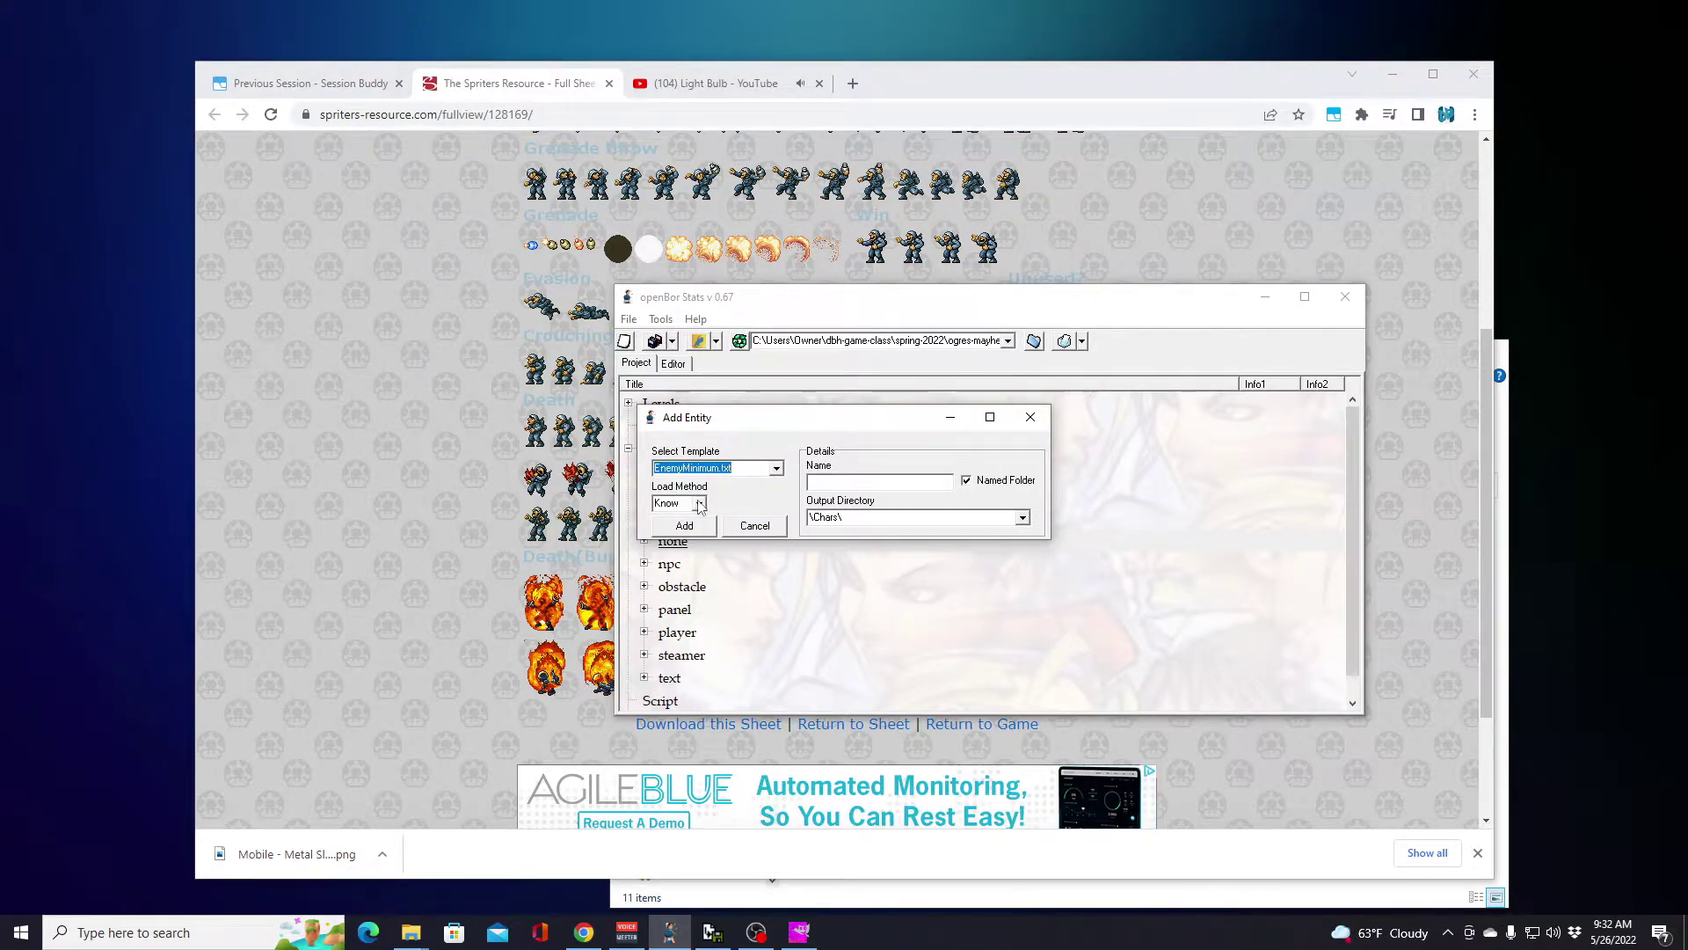
{"action": "left_click", "coordinate": [890, 487]}
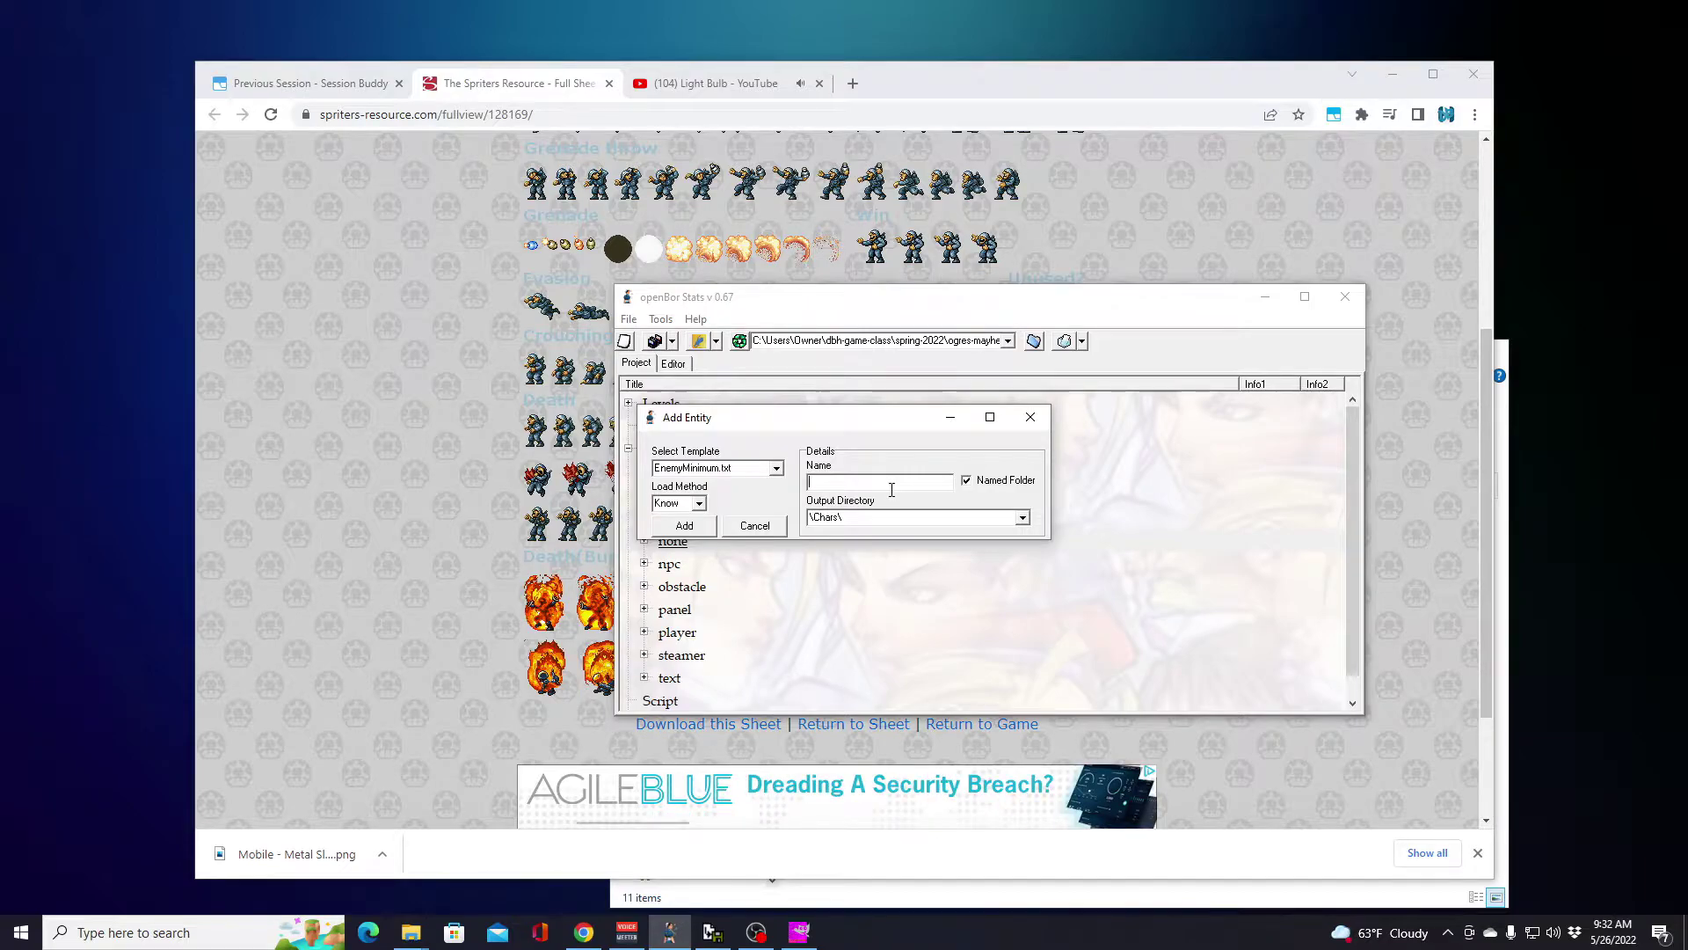
{"action": "type", "text": "soldier"}
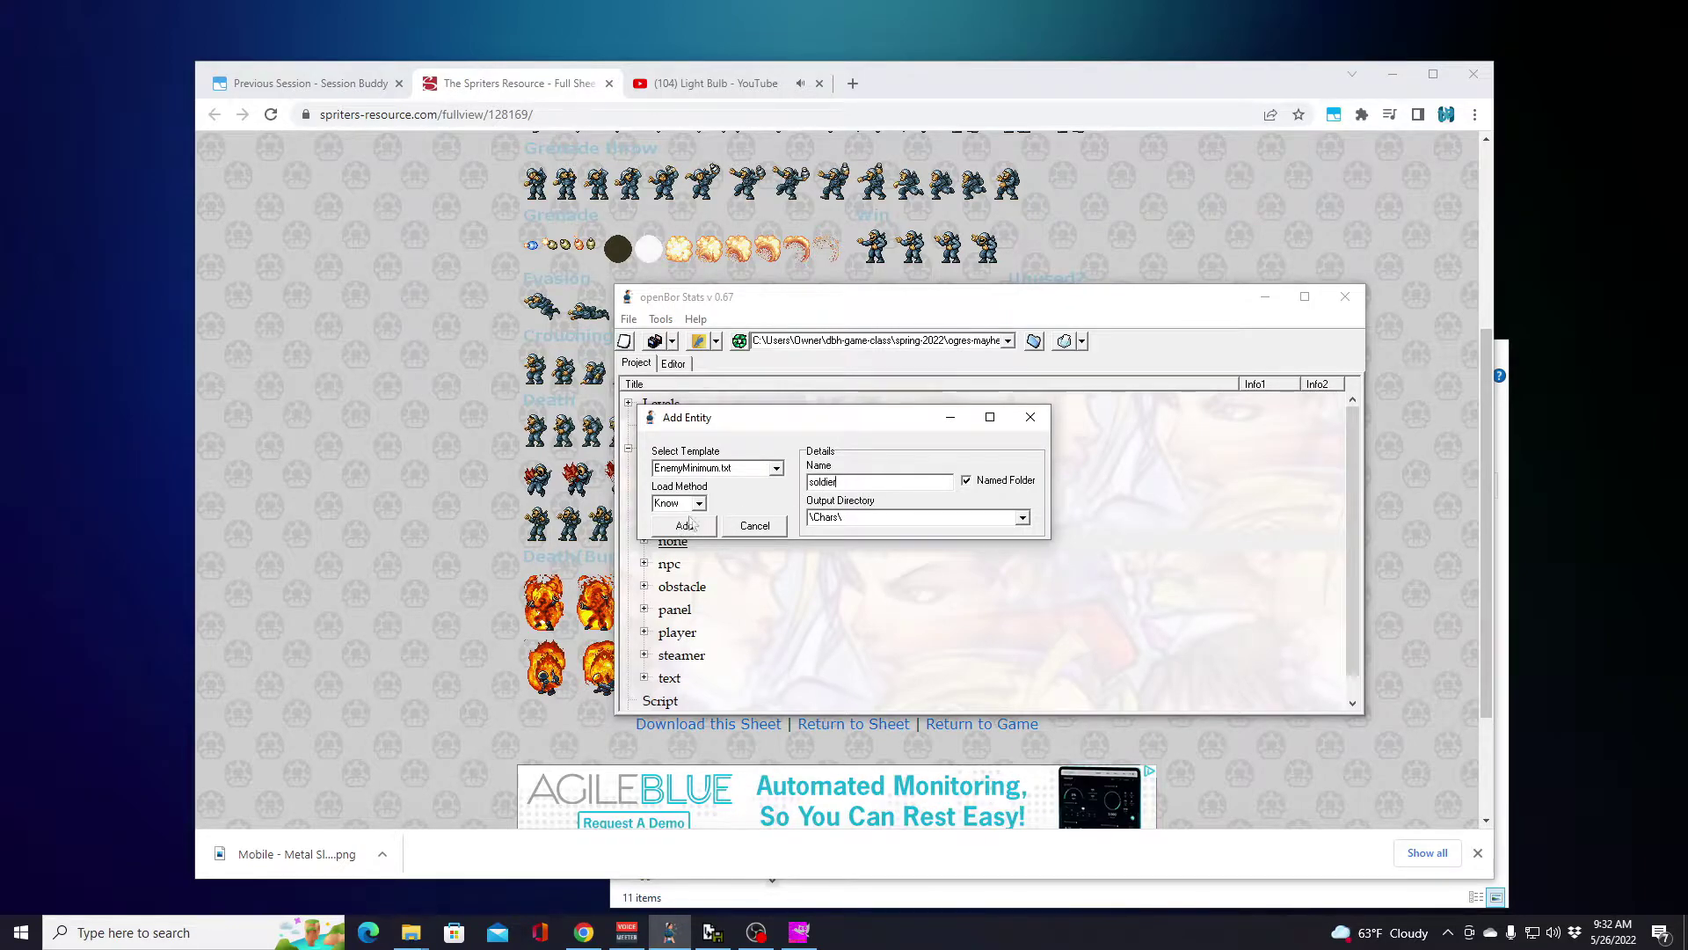
{"action": "key", "text": "Return"}
{"action": "left_click", "coordinate": [861, 501]}
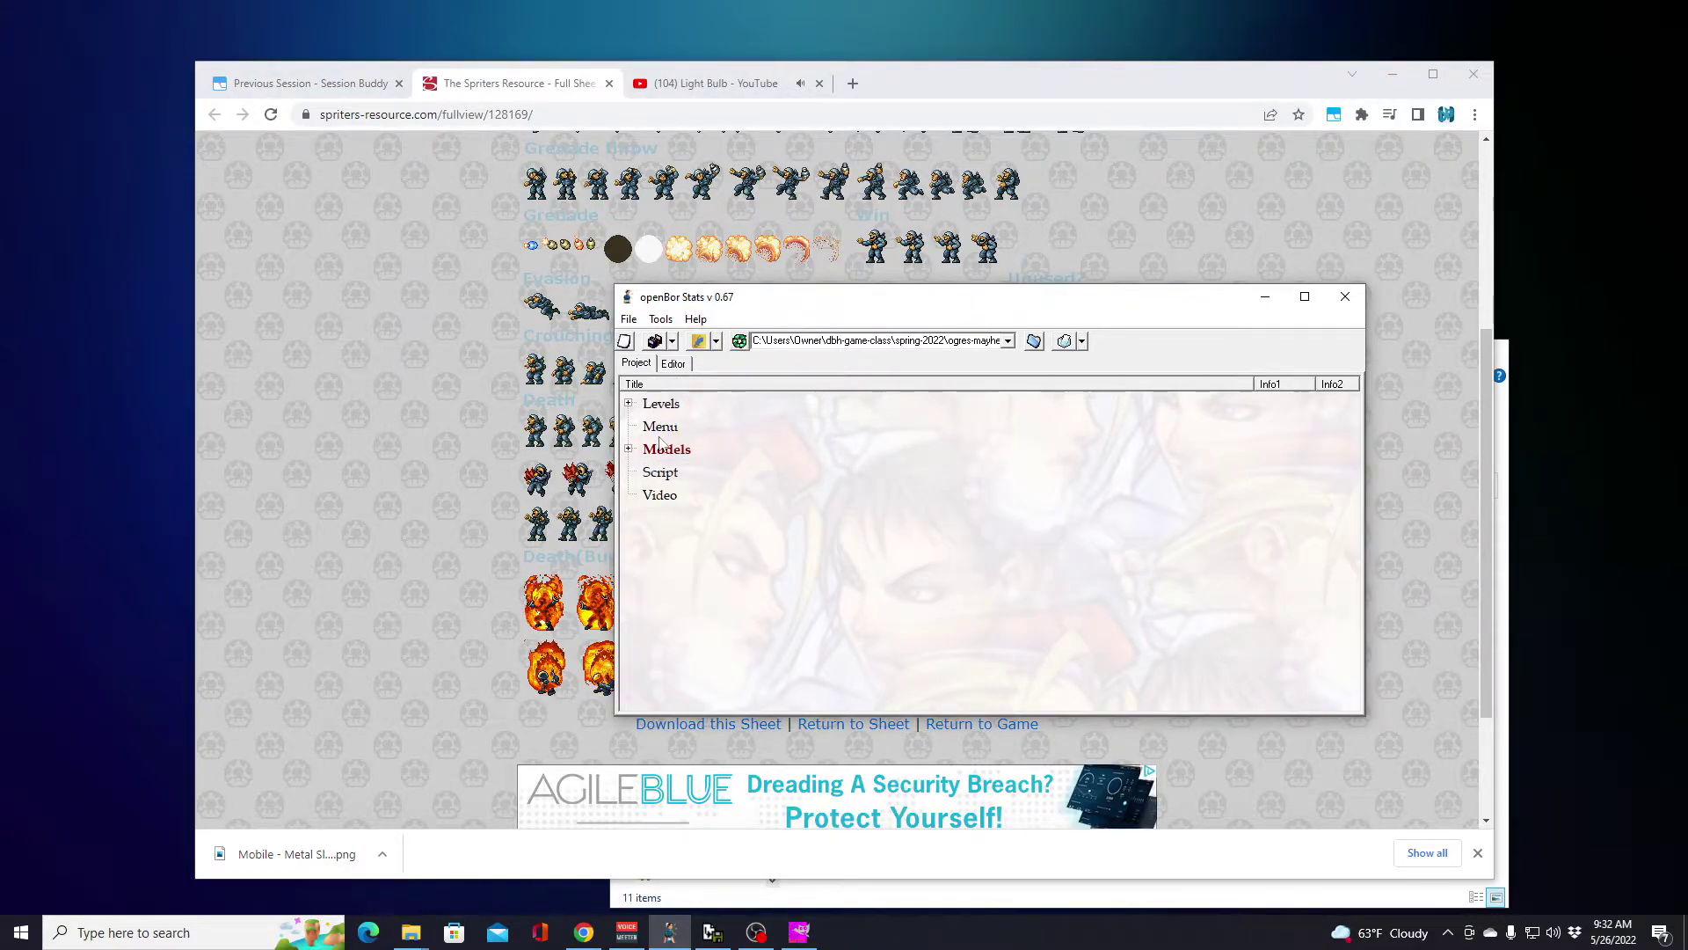
Step: Open the soldier enemy model in the character editor and replace its gfxshadow line with shadow 2
{"action": "left_click", "coordinate": [629, 449]}
{"action": "left_click", "coordinate": [644, 495]}
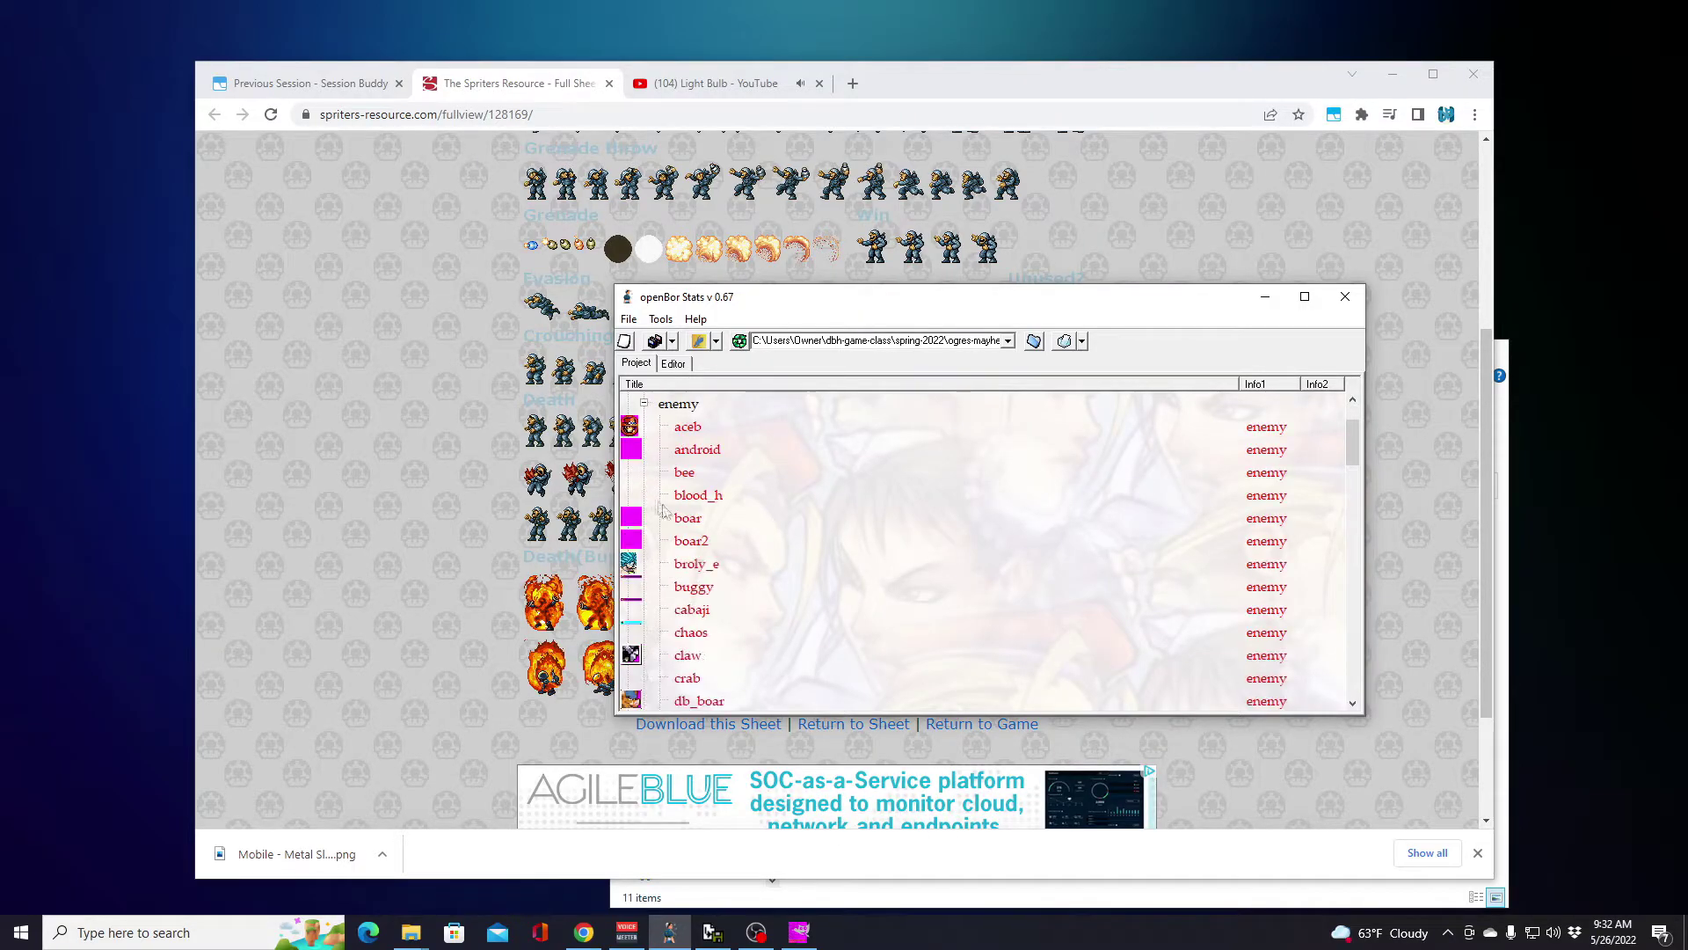
{"action": "scroll", "coordinate": [692, 522], "scroll_direction": "down", "scroll_amount": 3}
{"action": "scroll", "coordinate": [692, 522], "scroll_direction": "down", "scroll_amount": 12}
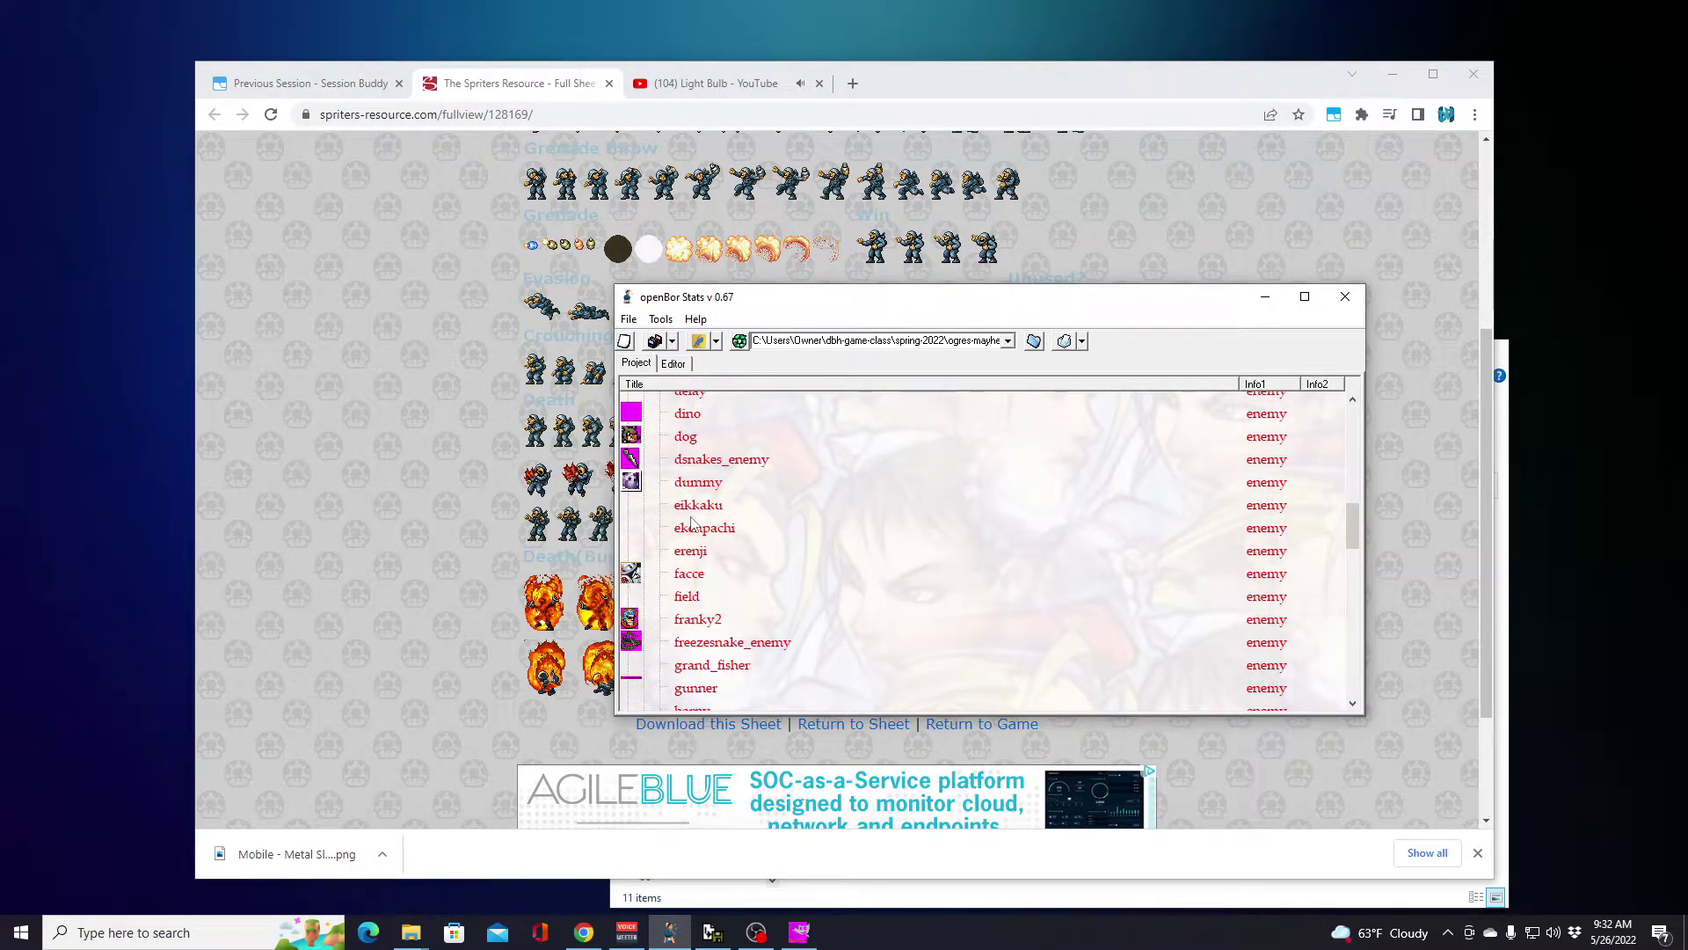
{"action": "scroll", "coordinate": [693, 522], "scroll_direction": "down", "scroll_amount": 5}
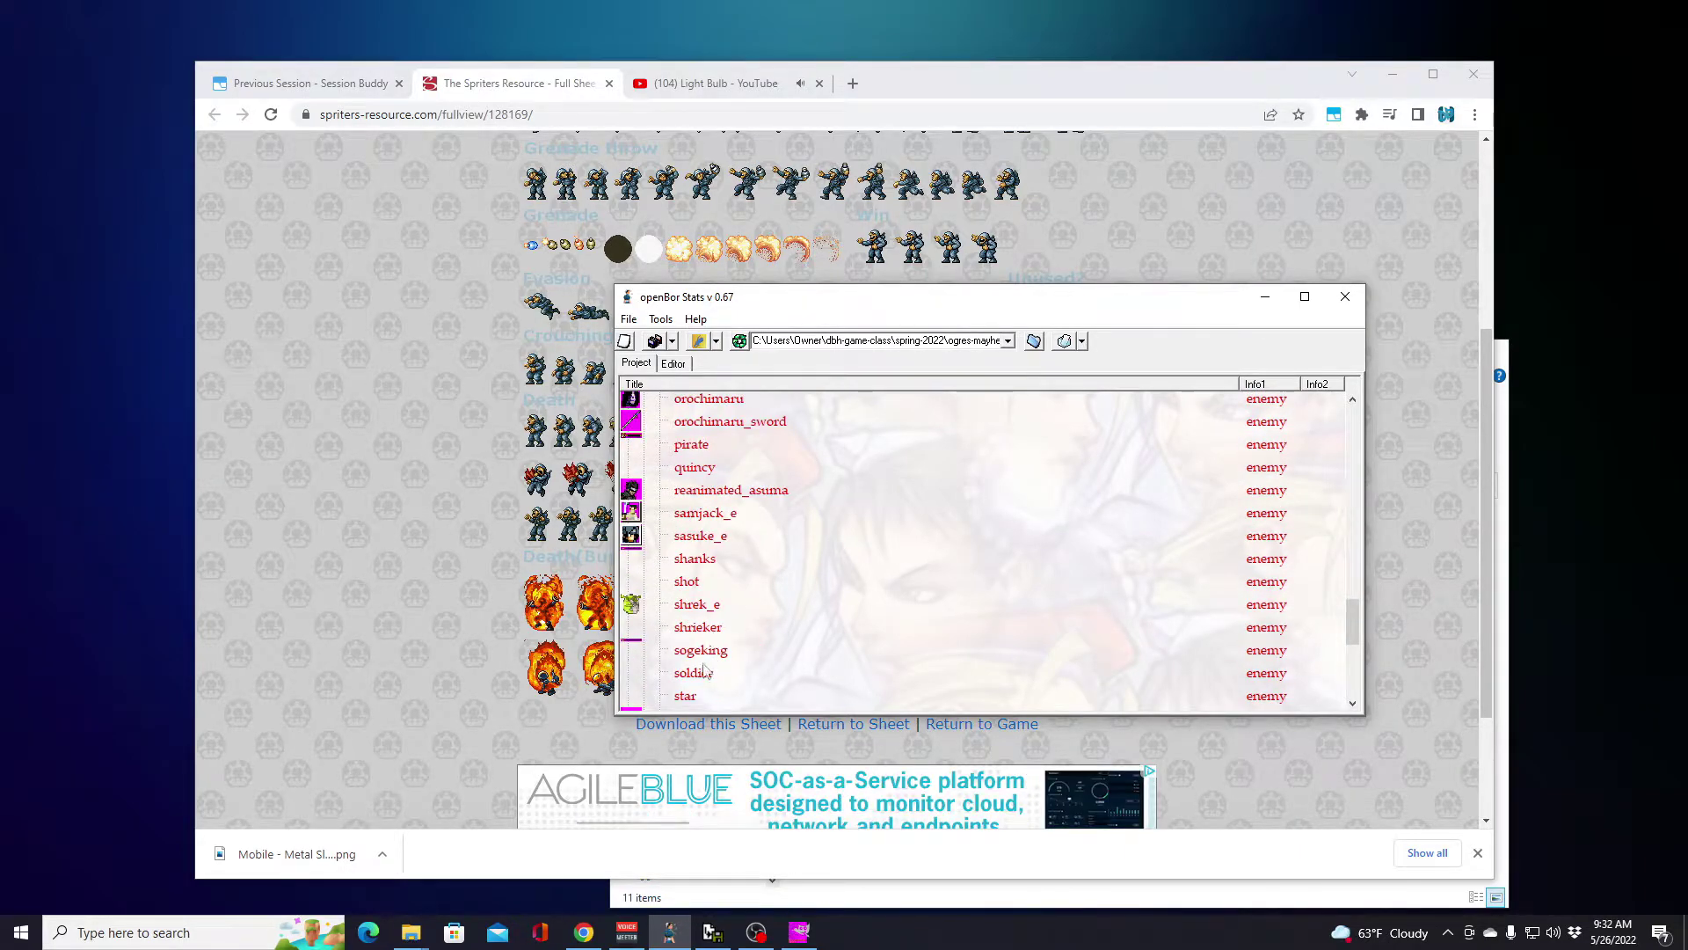
{"action": "double_click", "coordinate": [694, 673]}
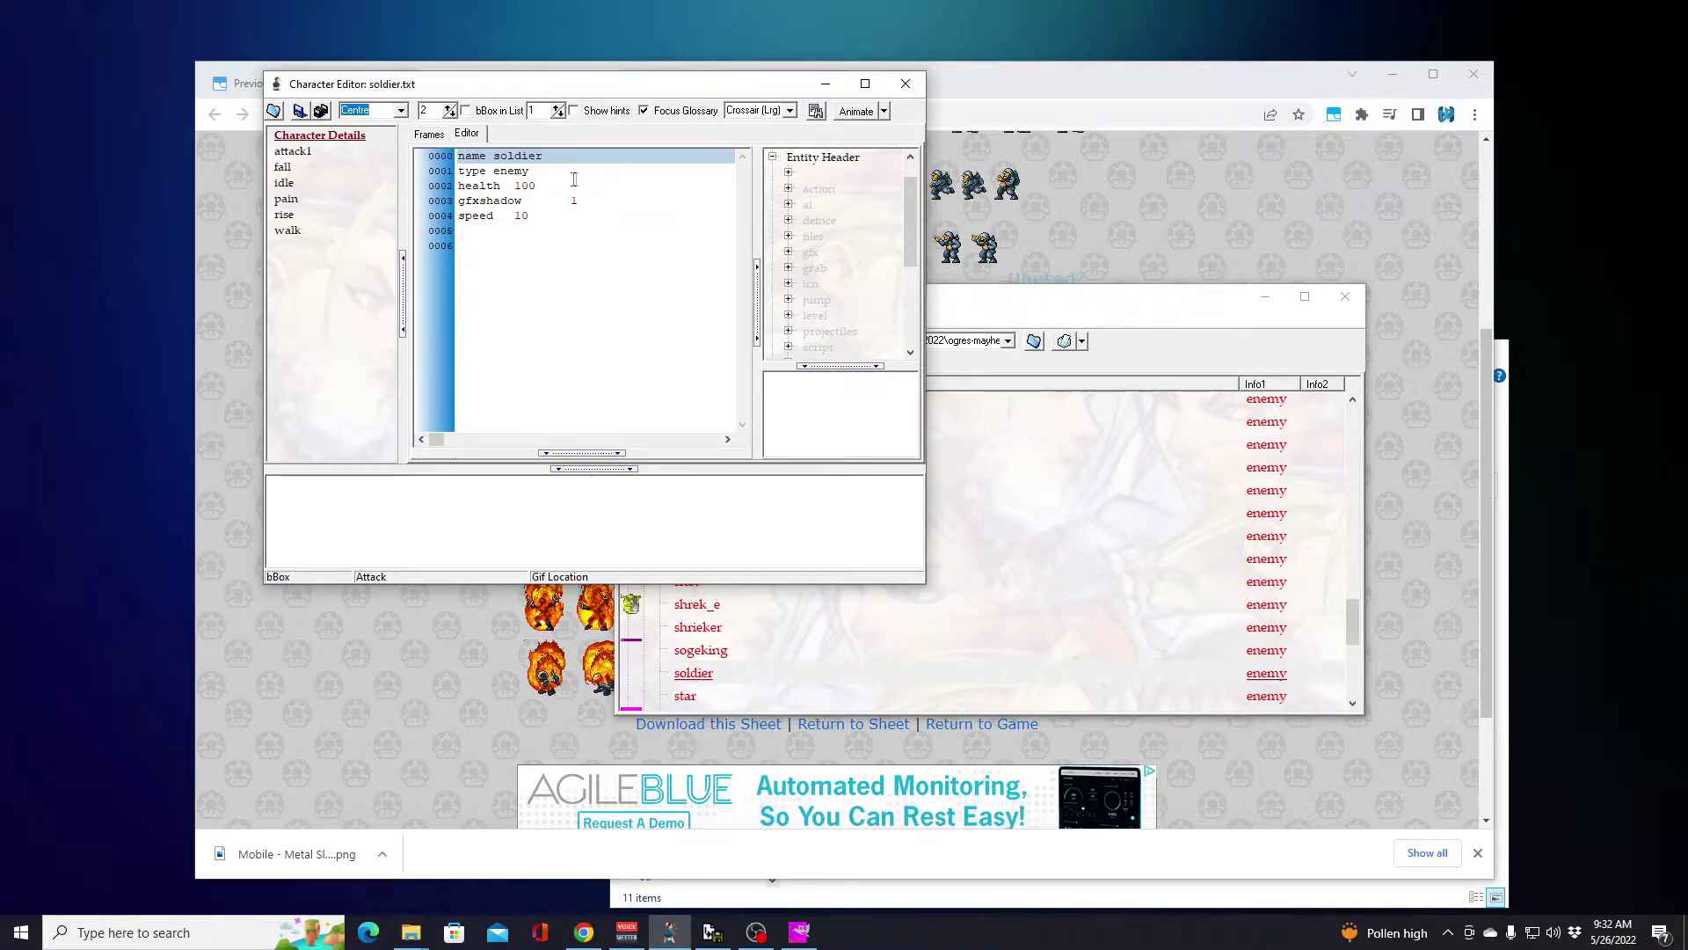
{"action": "left_click_drag", "start_coordinate": [459, 201], "coordinate": [594, 201]}
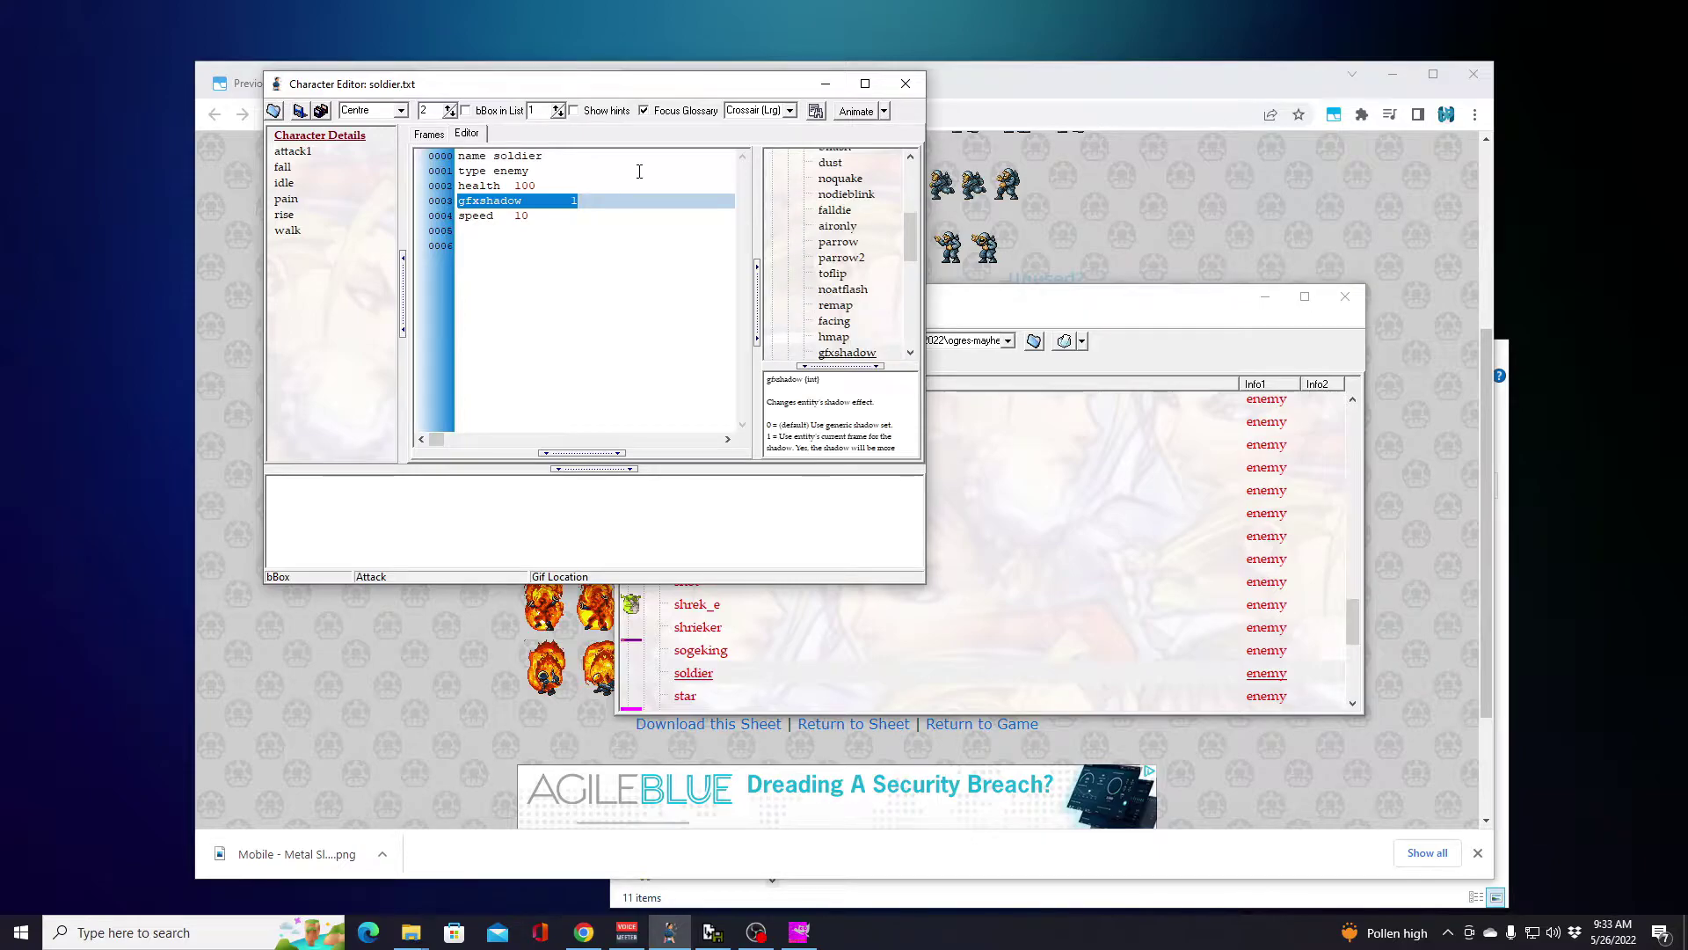
{"action": "type", "text": "shadow 2"}
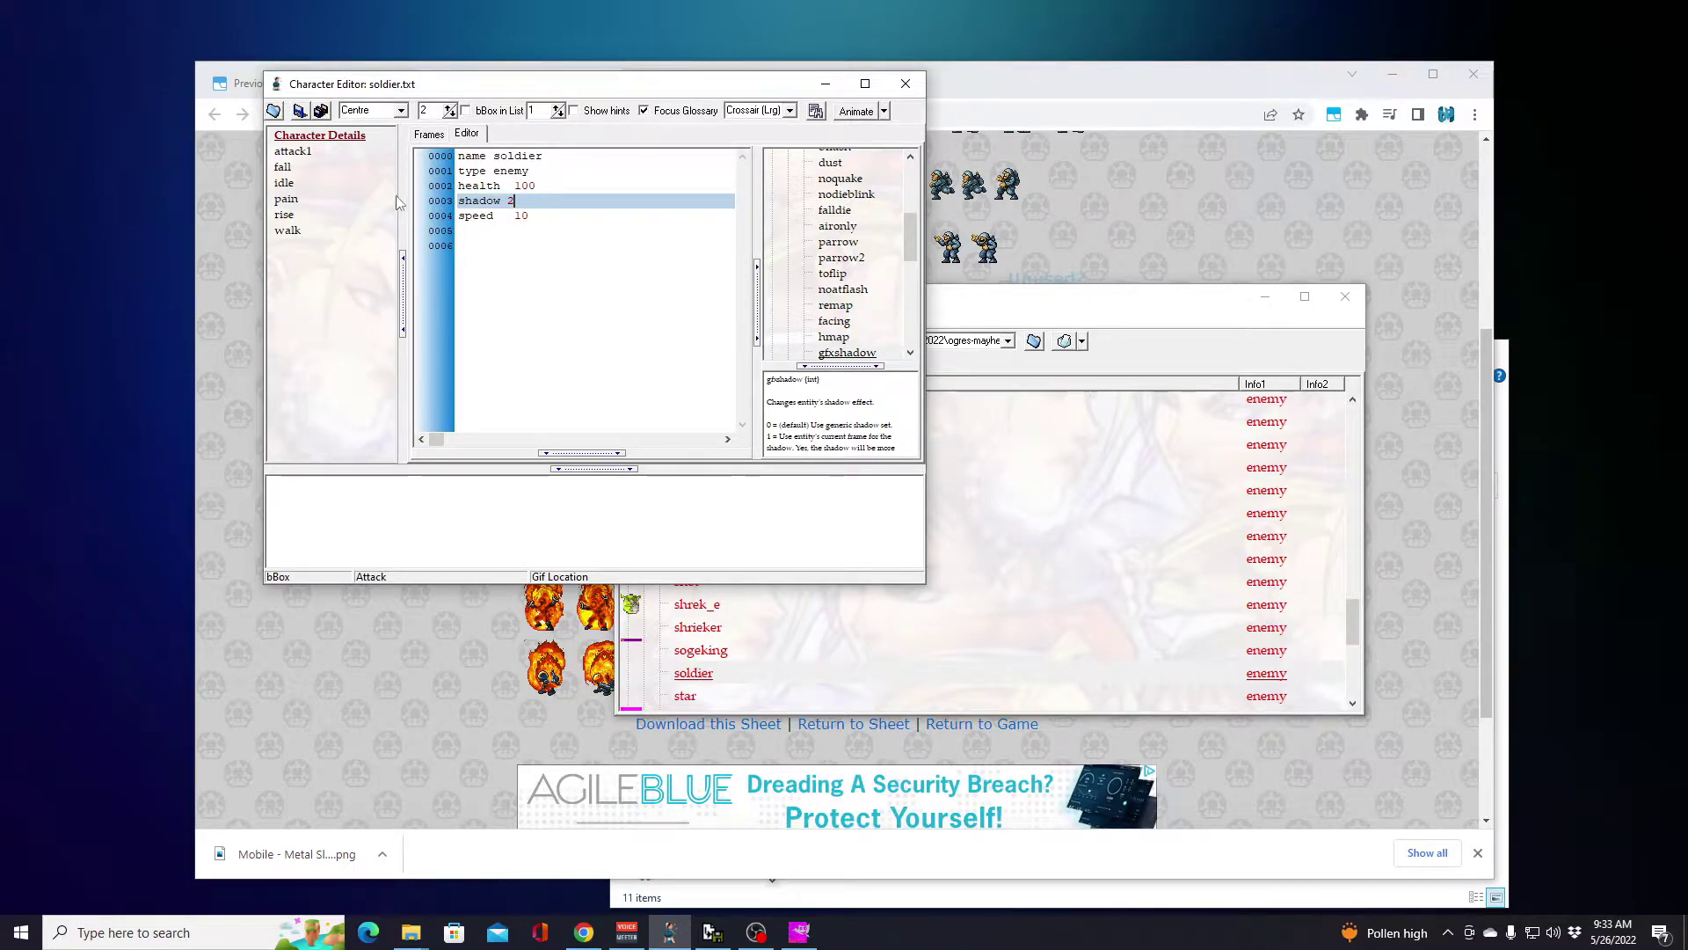
Step: Look through the soldier's attack1, fall, idle, pain, rise and walk animation definitions
{"action": "left_click", "coordinate": [304, 154]}
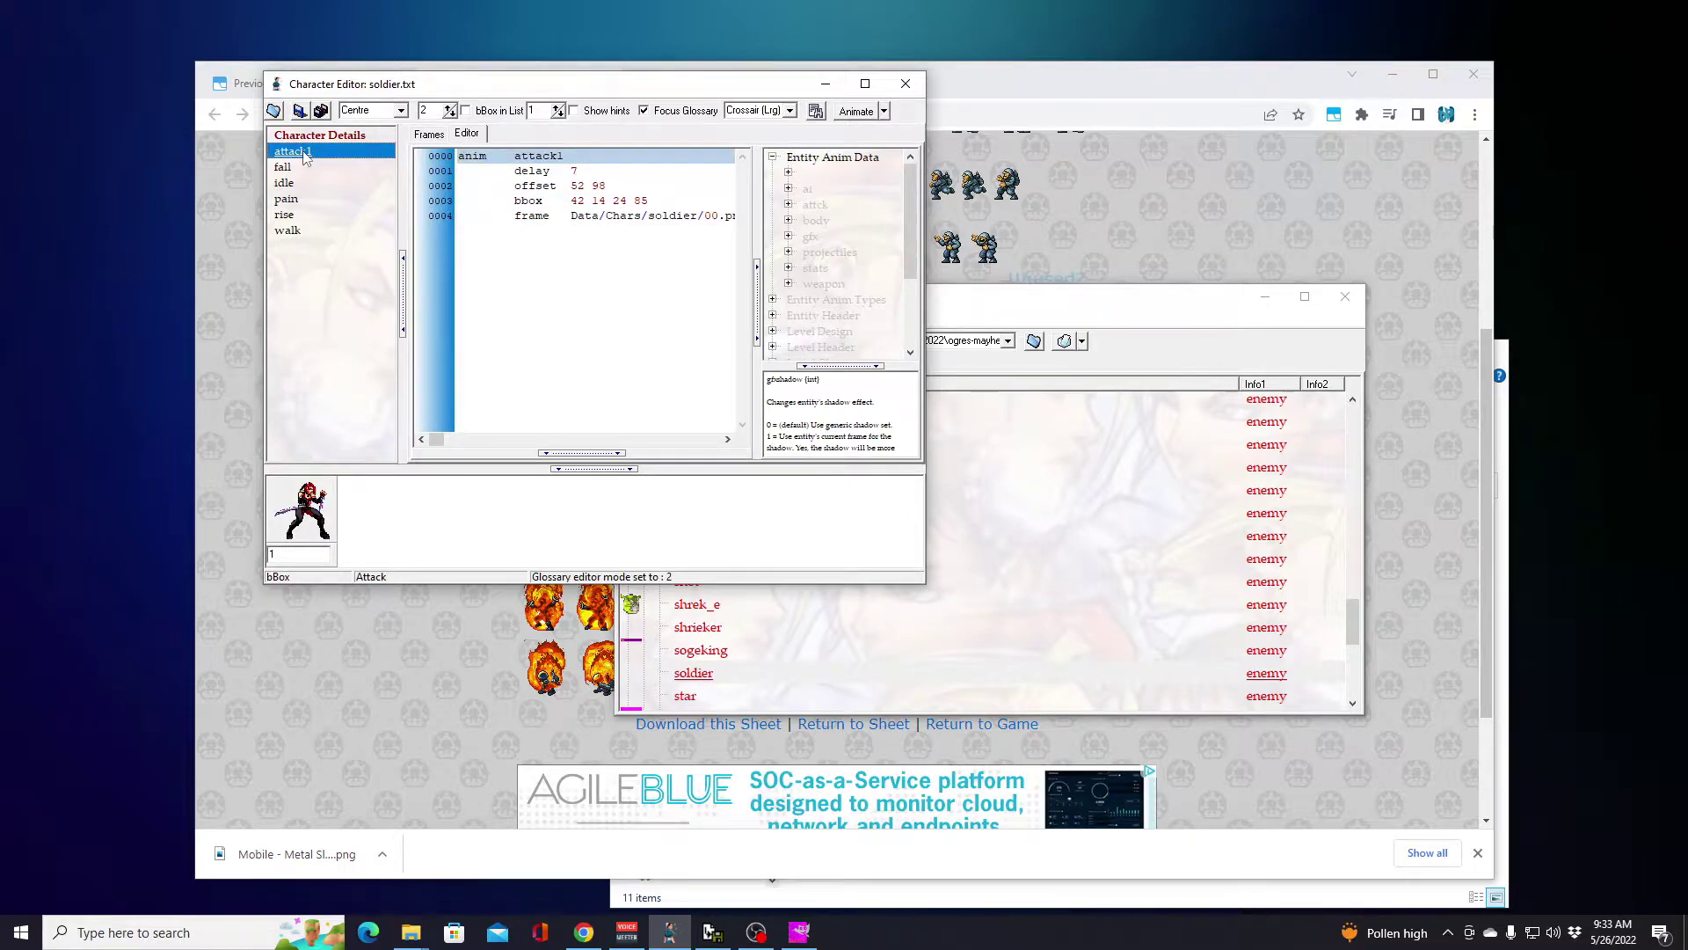
{"action": "left_click", "coordinate": [285, 169]}
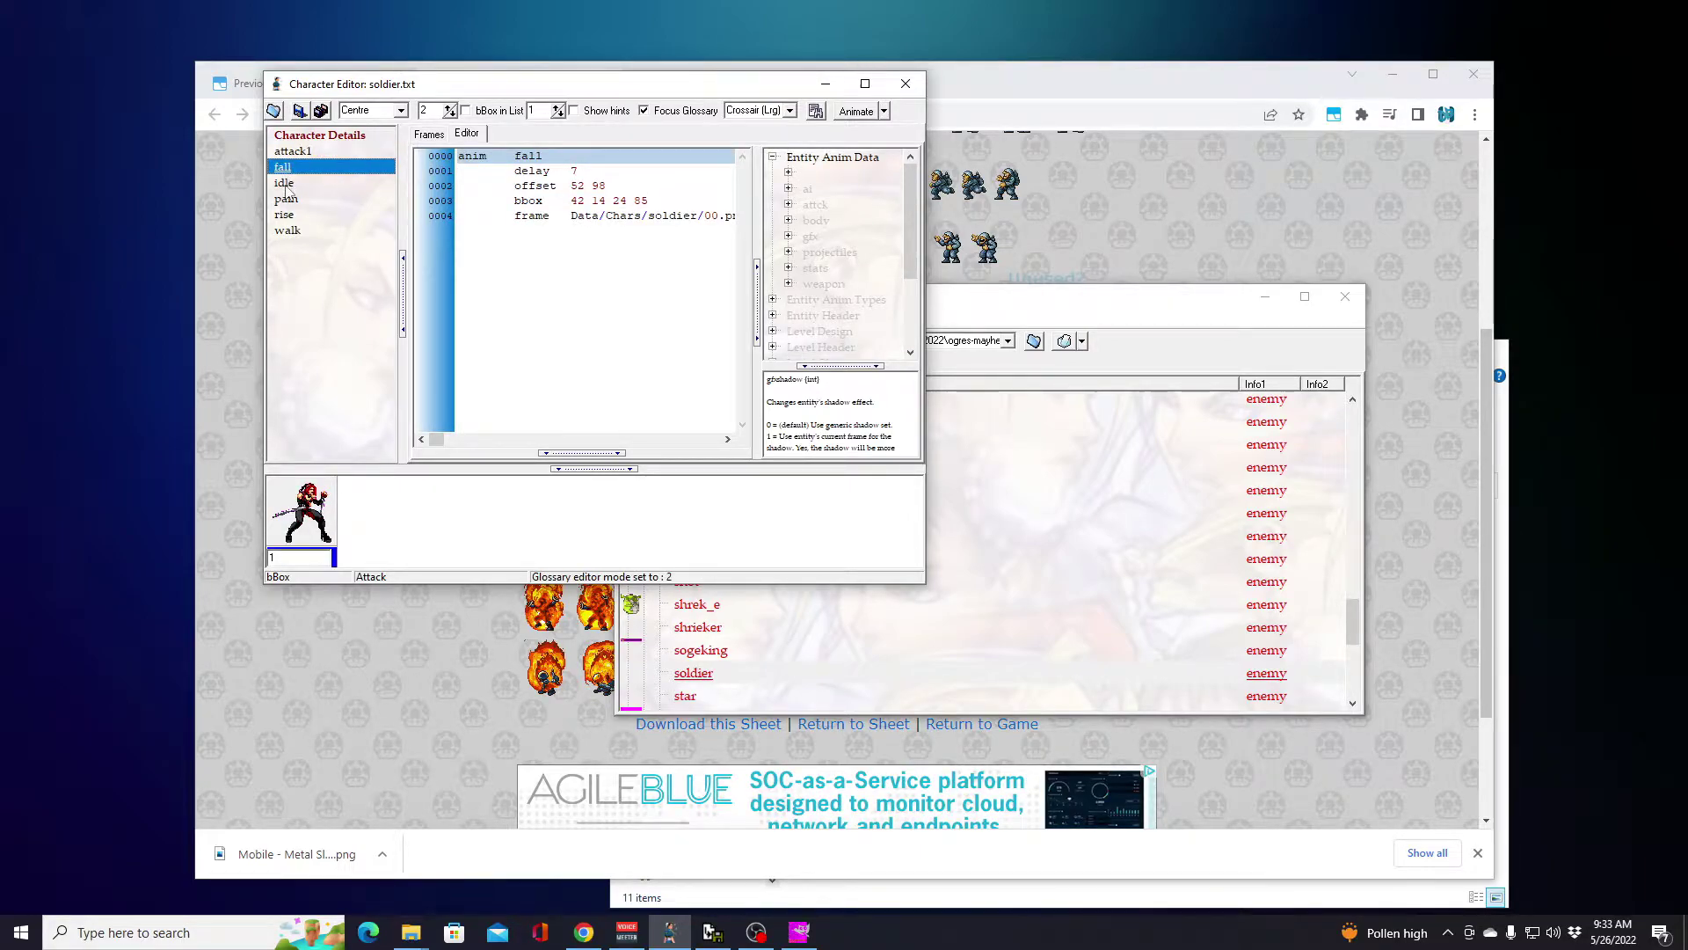
{"action": "left_click", "coordinate": [283, 184]}
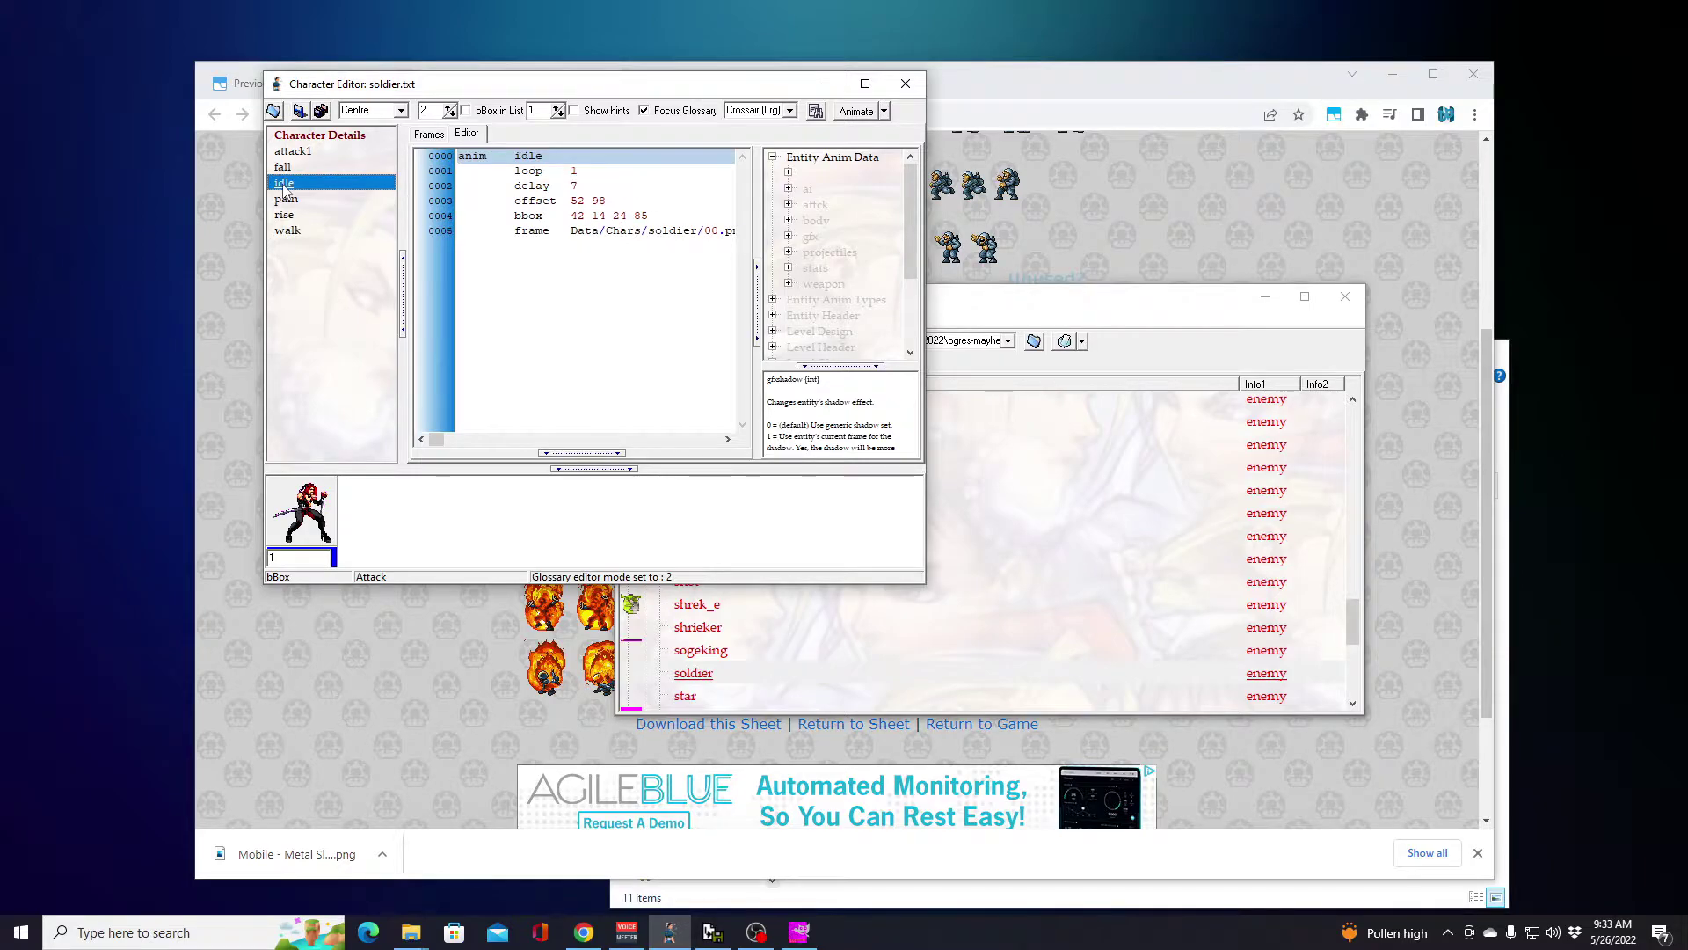
{"action": "left_click", "coordinate": [293, 202]}
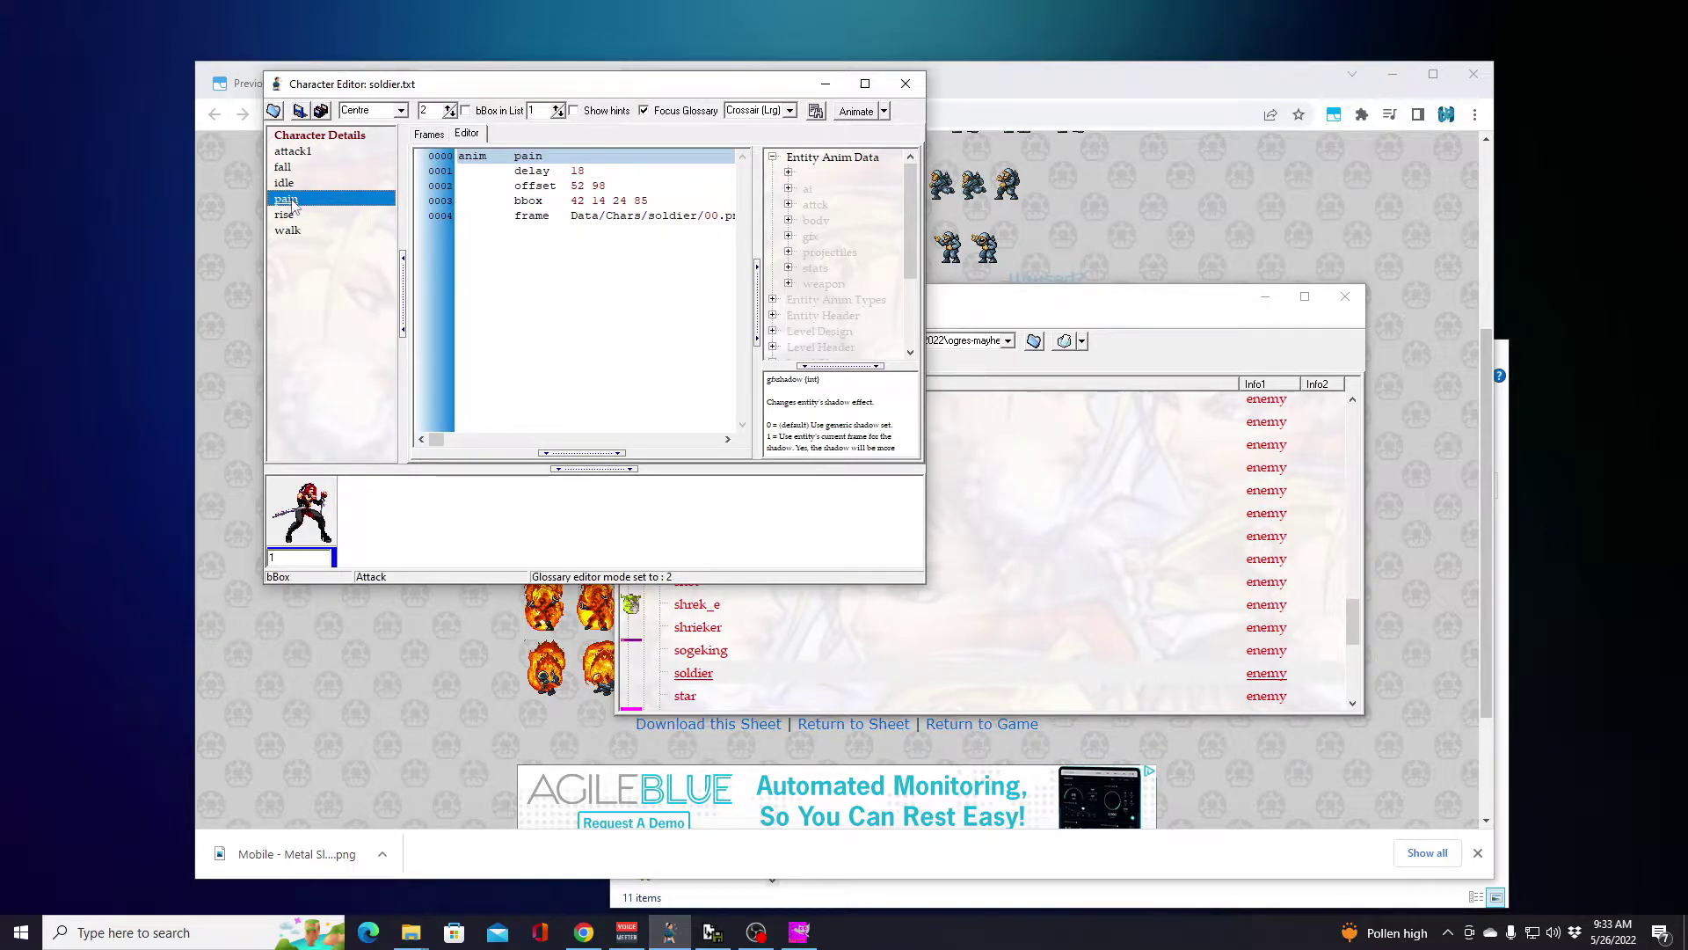
{"action": "left_click", "coordinate": [294, 217]}
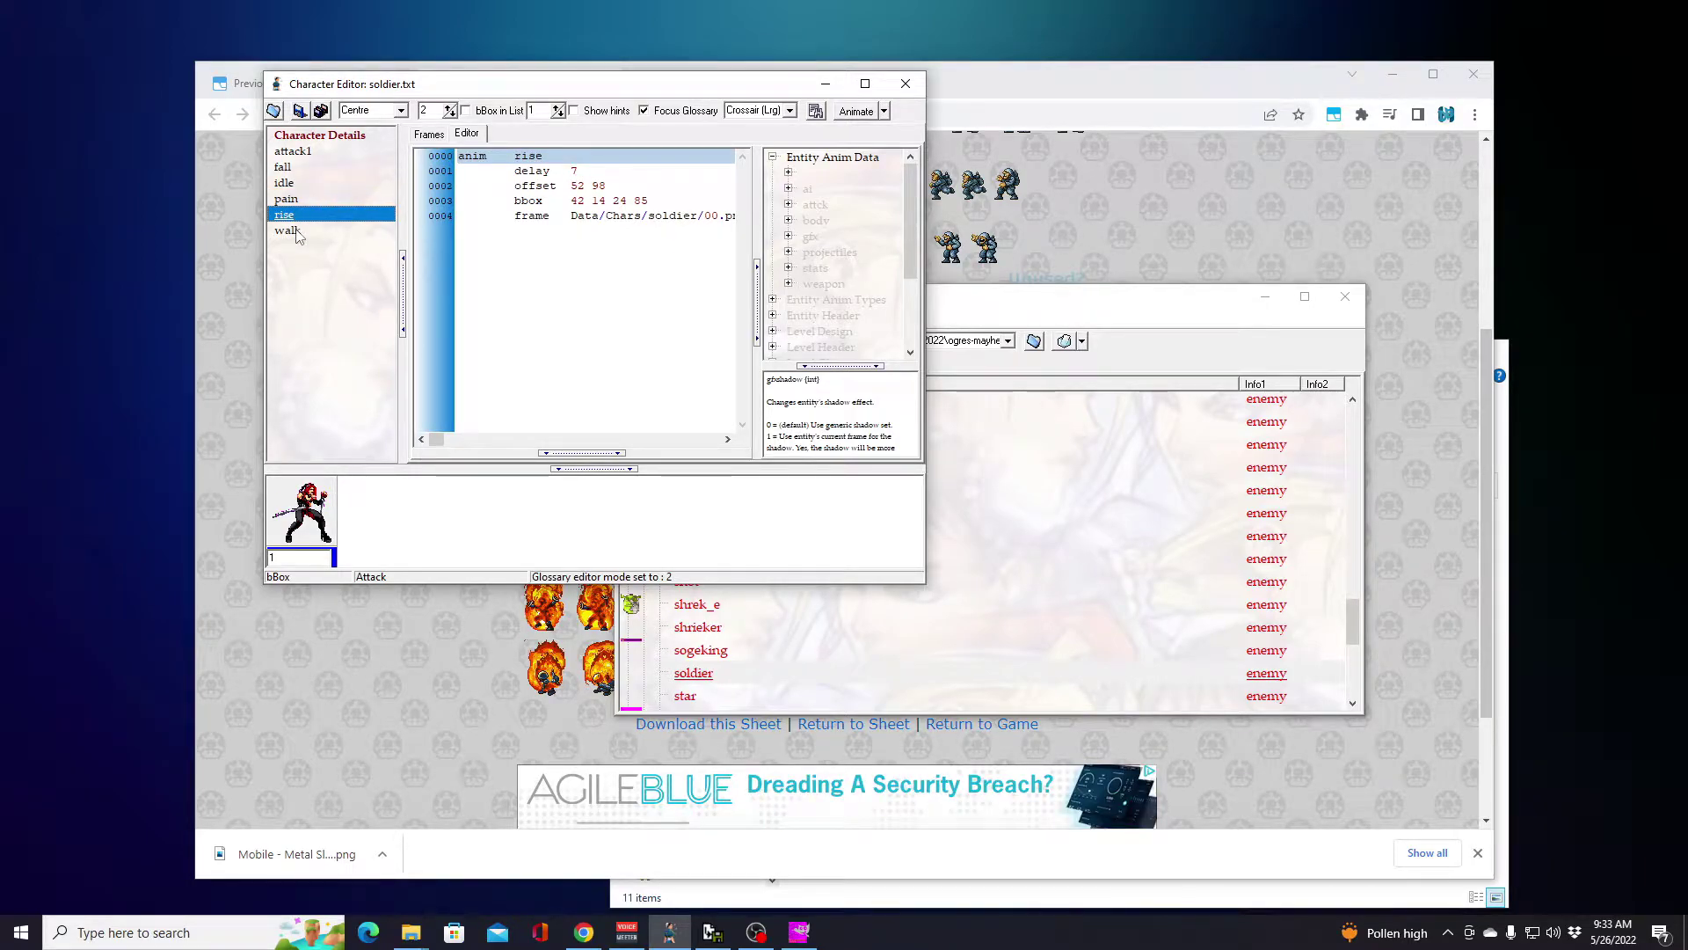
{"action": "left_click", "coordinate": [295, 234]}
Step: Add a new animation to the soldier and name it attack2
{"action": "right_click", "coordinate": [302, 155]}
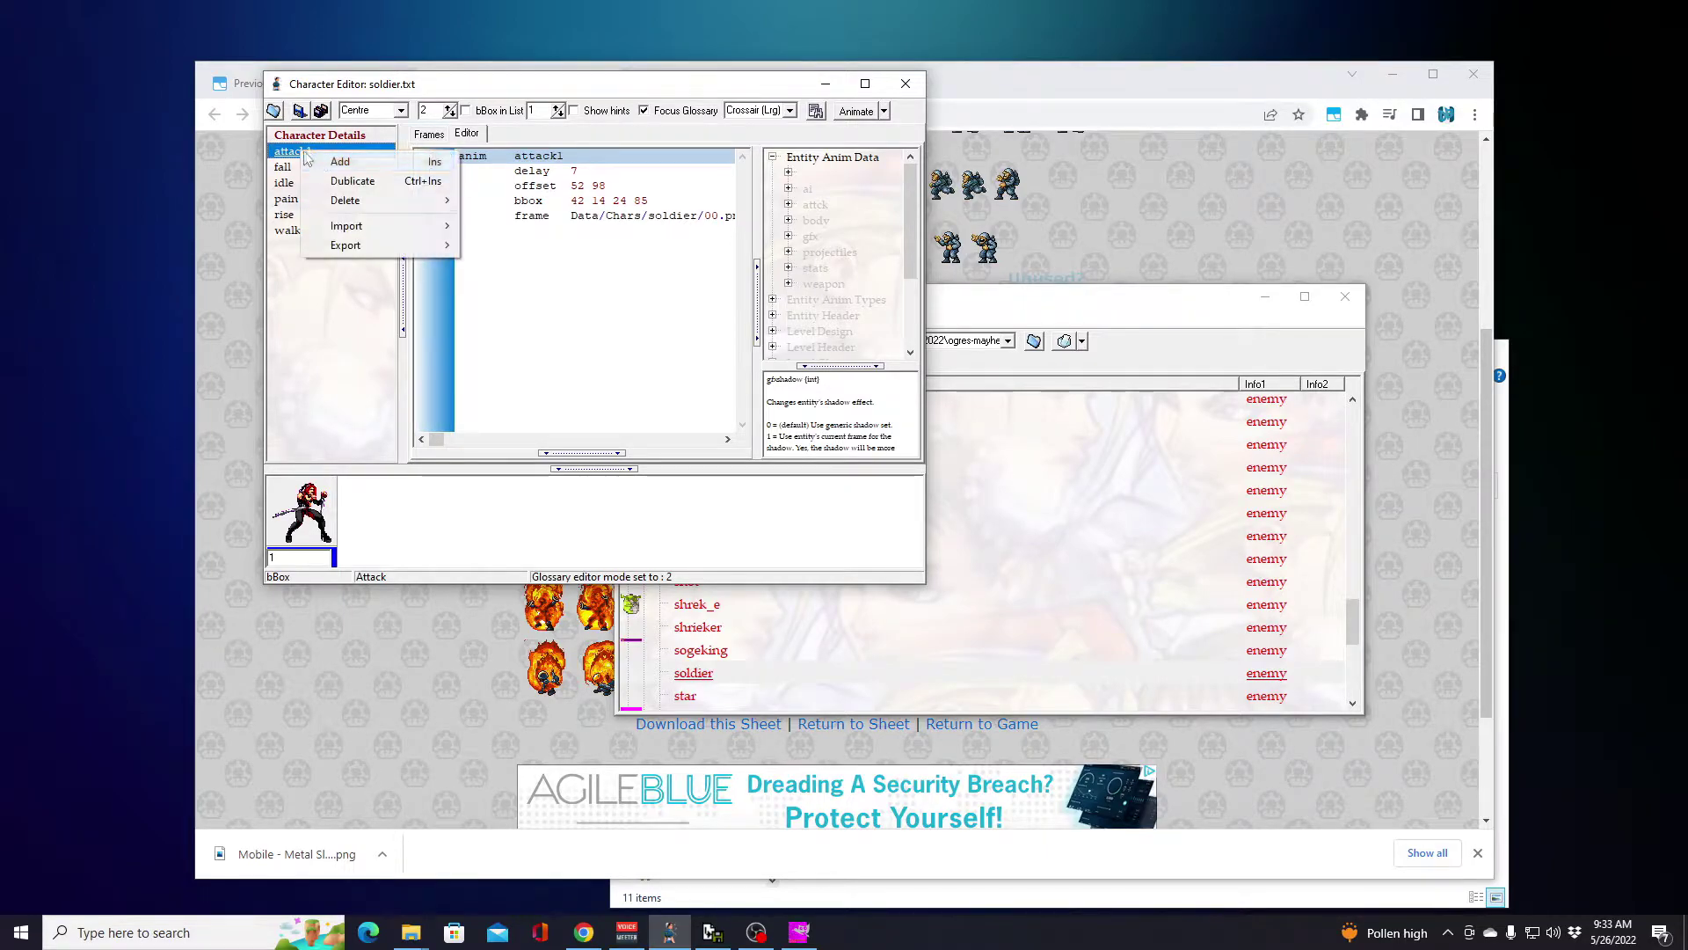
{"action": "left_click", "coordinate": [343, 163]}
{"action": "left_click", "coordinate": [292, 247]}
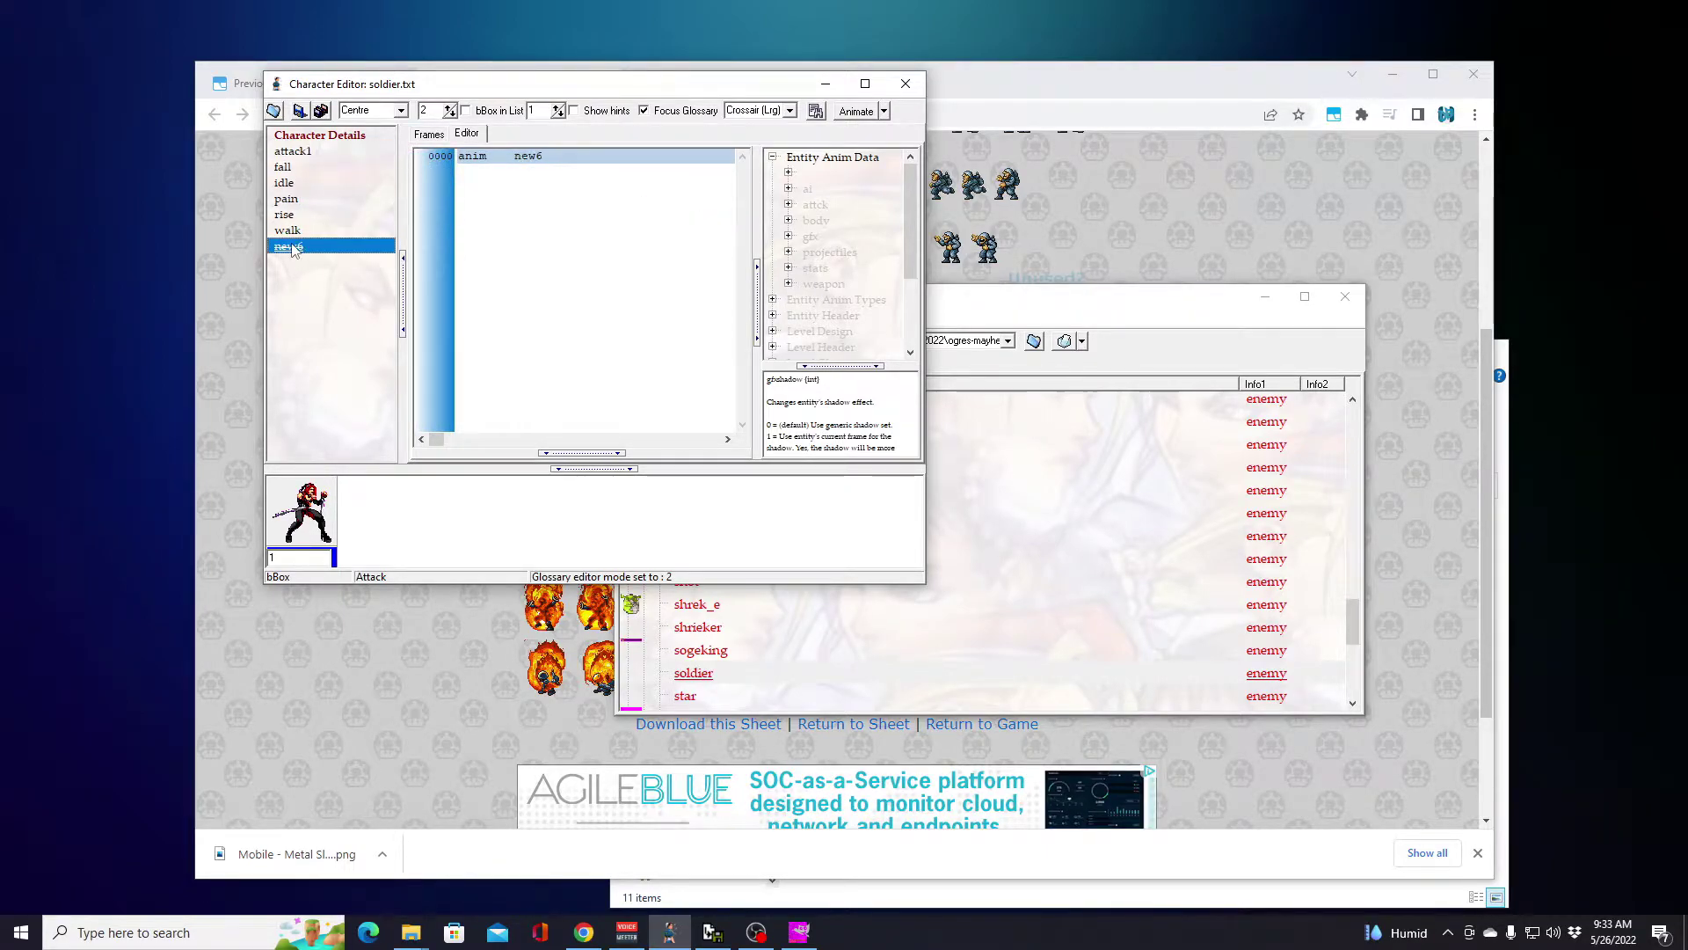
{"action": "left_click", "coordinate": [292, 247]}
{"action": "type", "text": "attack2"}
{"action": "key", "text": "Return"}
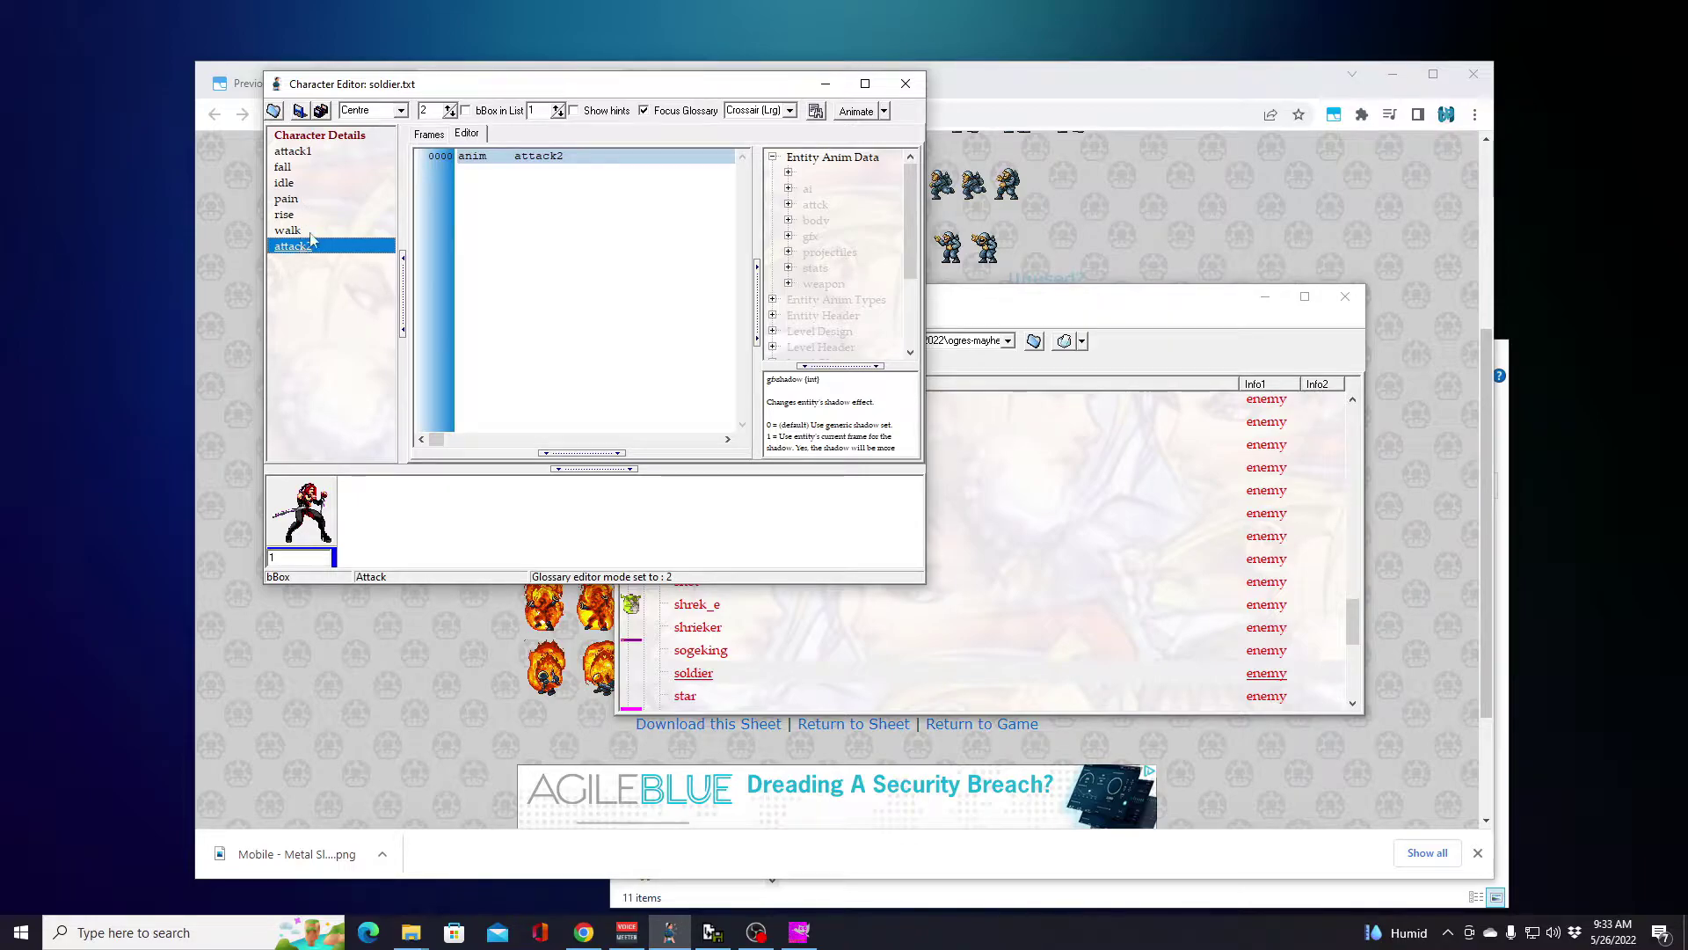
Step: Delete the offset, bbox and frame lines from the attack1 animation, keeping its delay line
{"action": "left_click", "coordinate": [303, 153]}
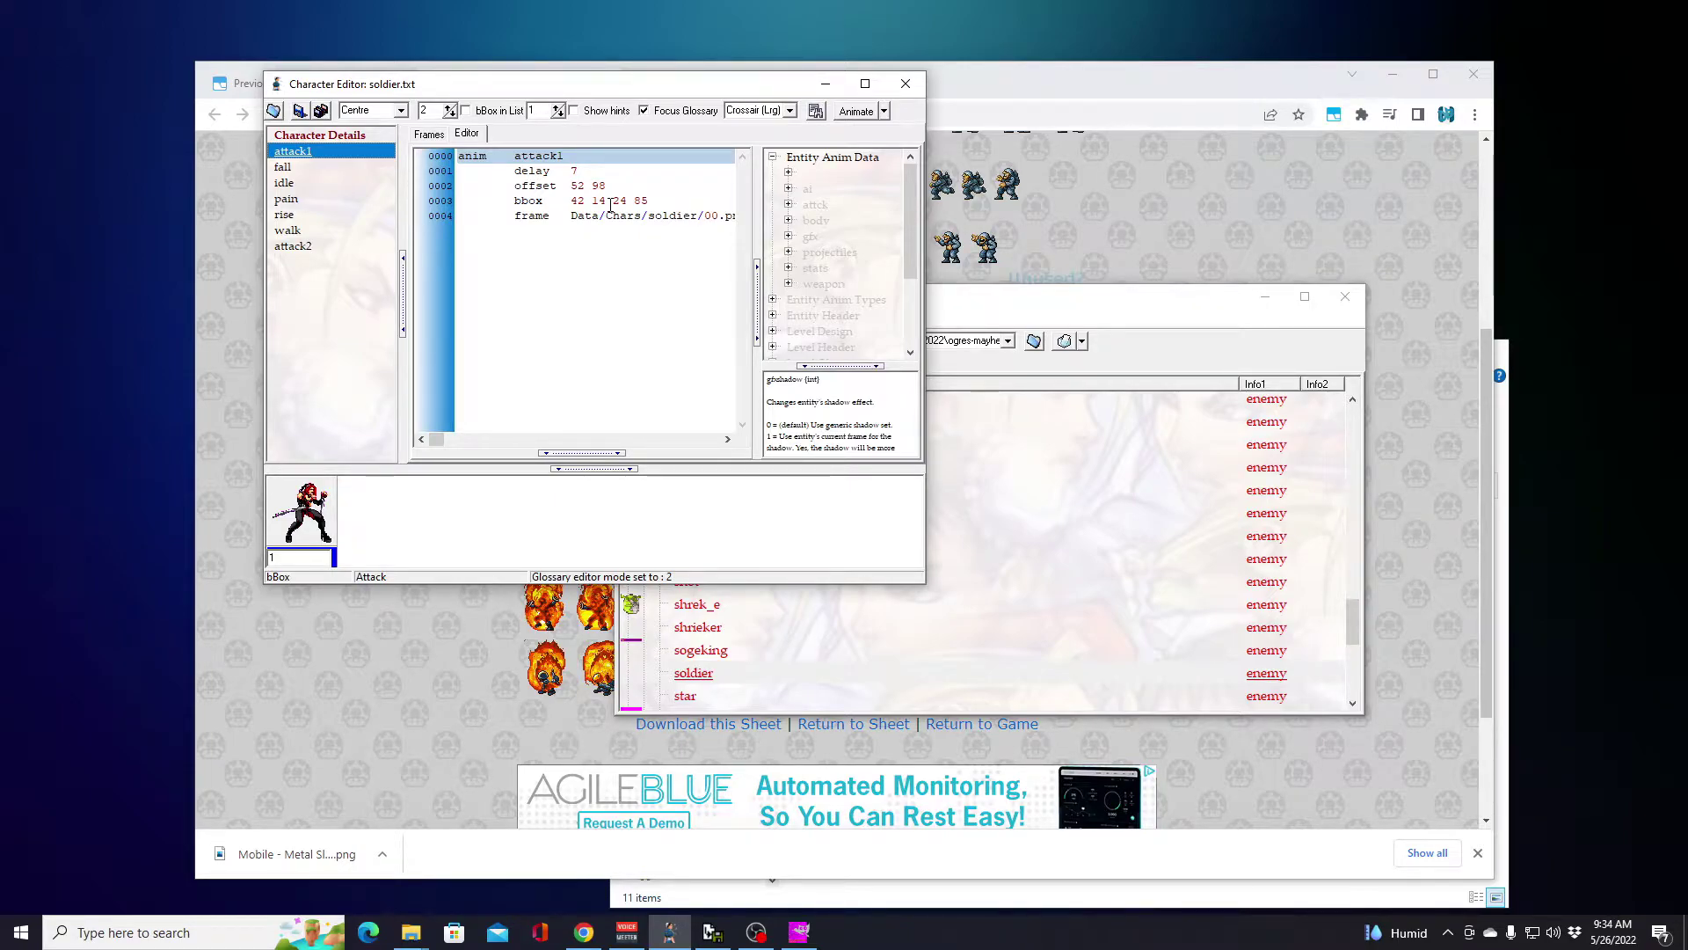
{"action": "left_click_drag", "start_coordinate": [571, 171], "coordinate": [701, 214]}
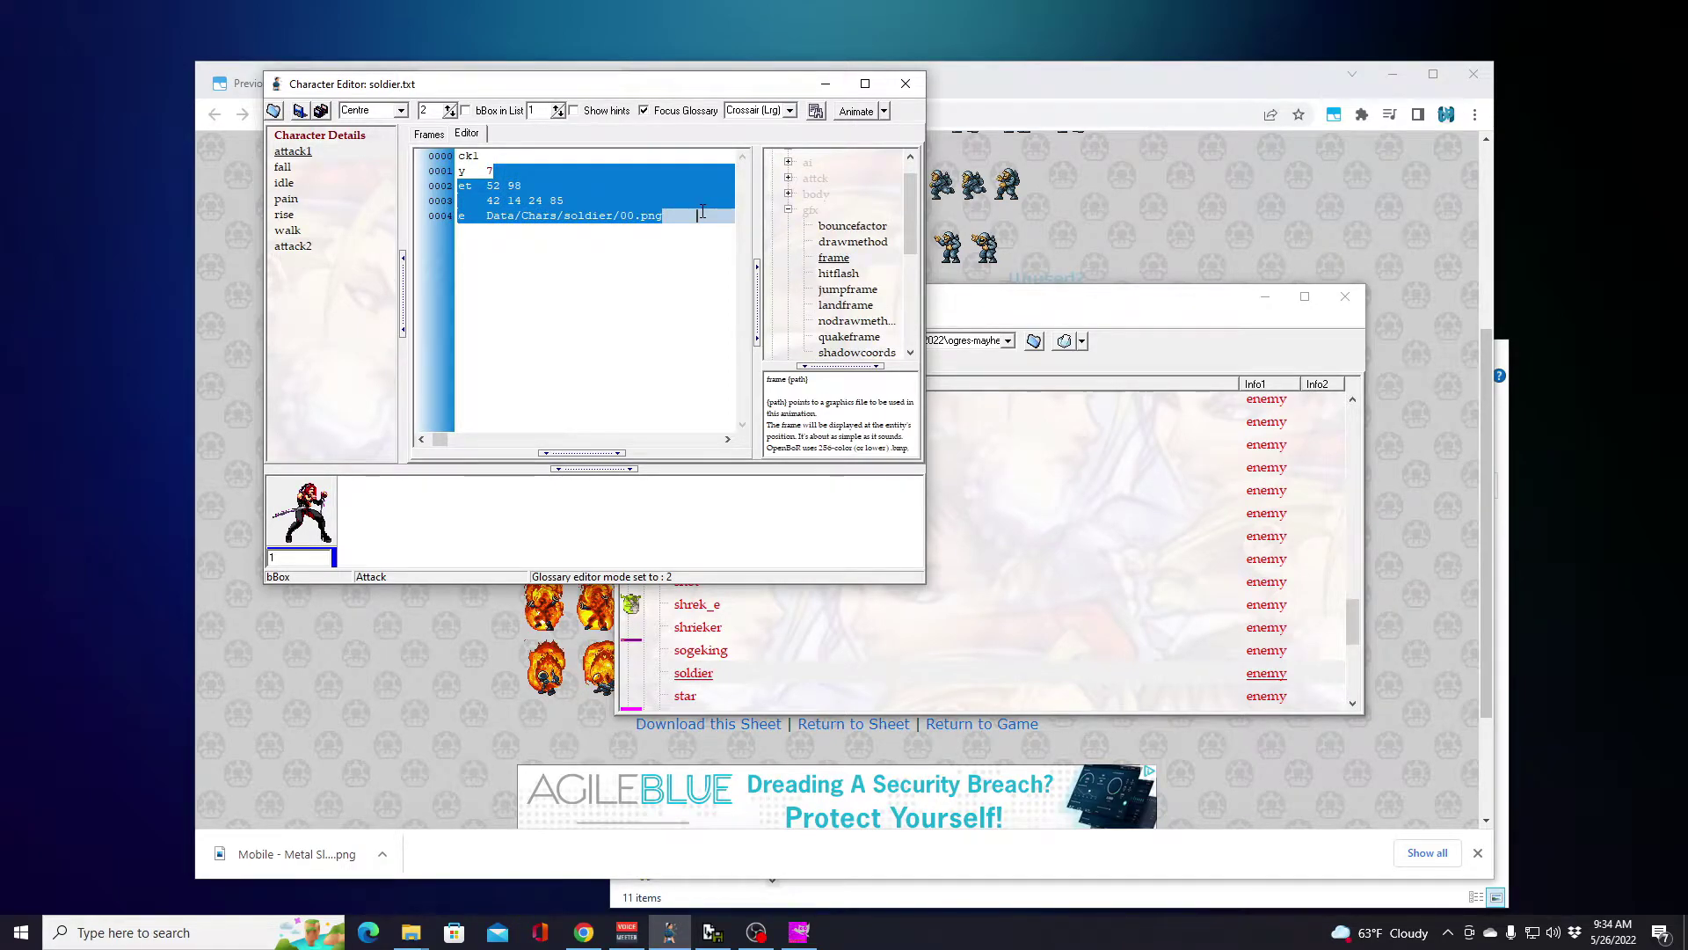
{"action": "key", "text": "Delete"}
{"action": "left_click_drag", "start_coordinate": [440, 441], "coordinate": [435, 441]}
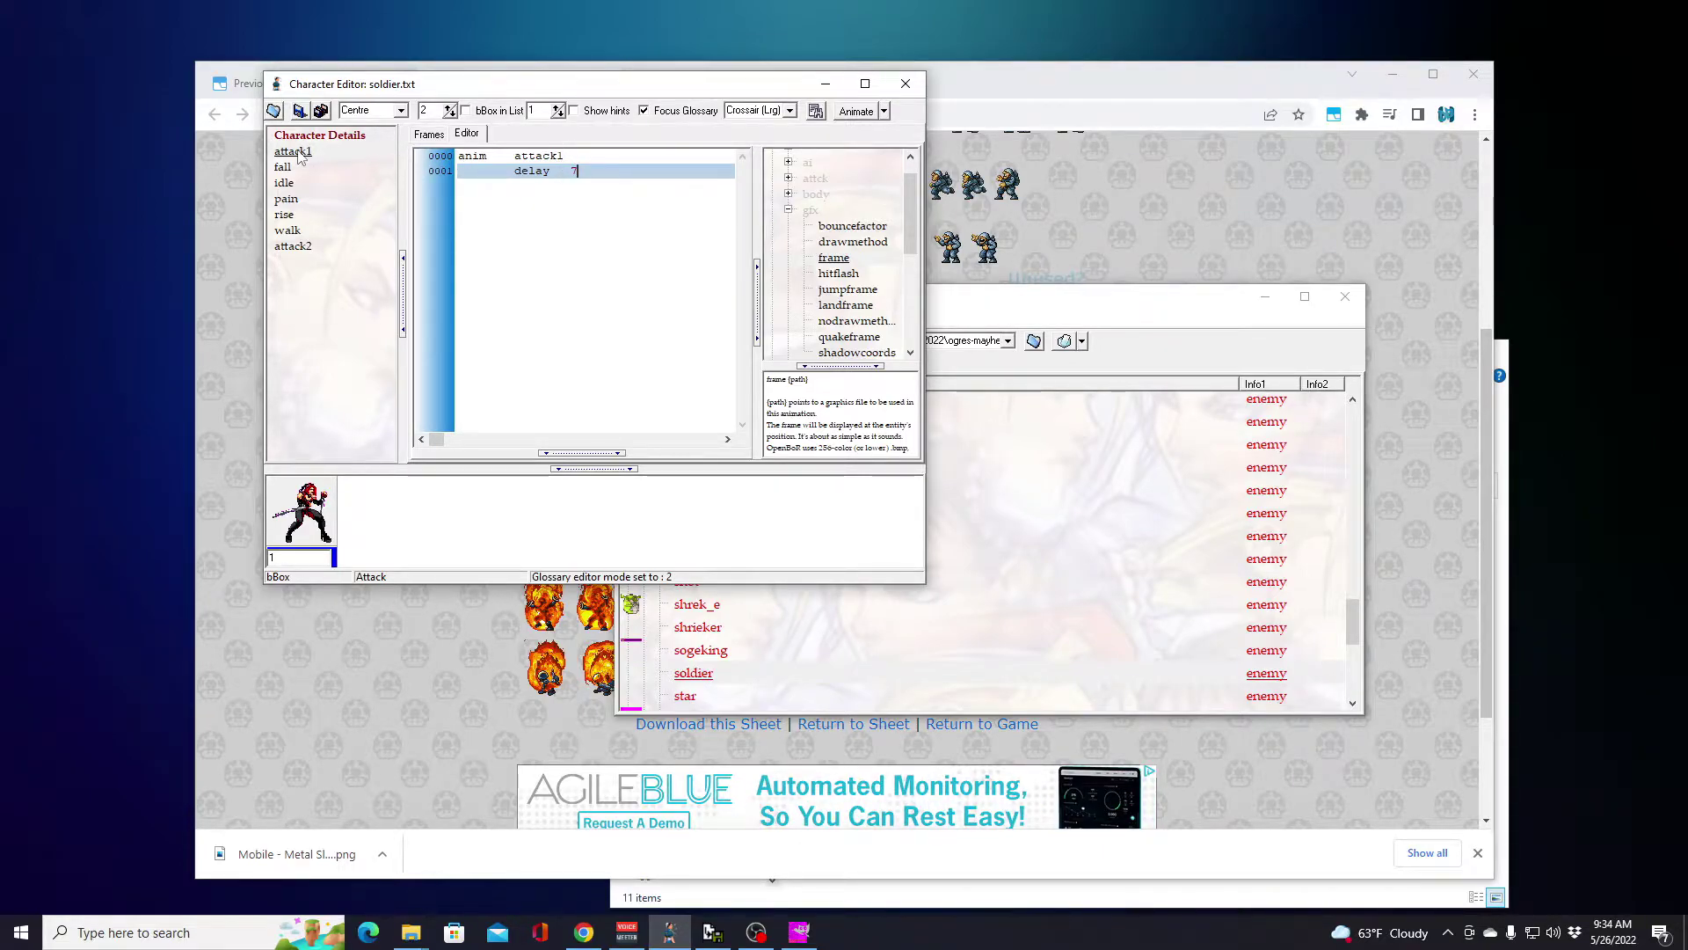
Step: Start a Copy Files import for the attack1 animation and browse to the Enemies > Soldier > Attack1 folder
{"action": "left_click", "coordinate": [618, 180]}
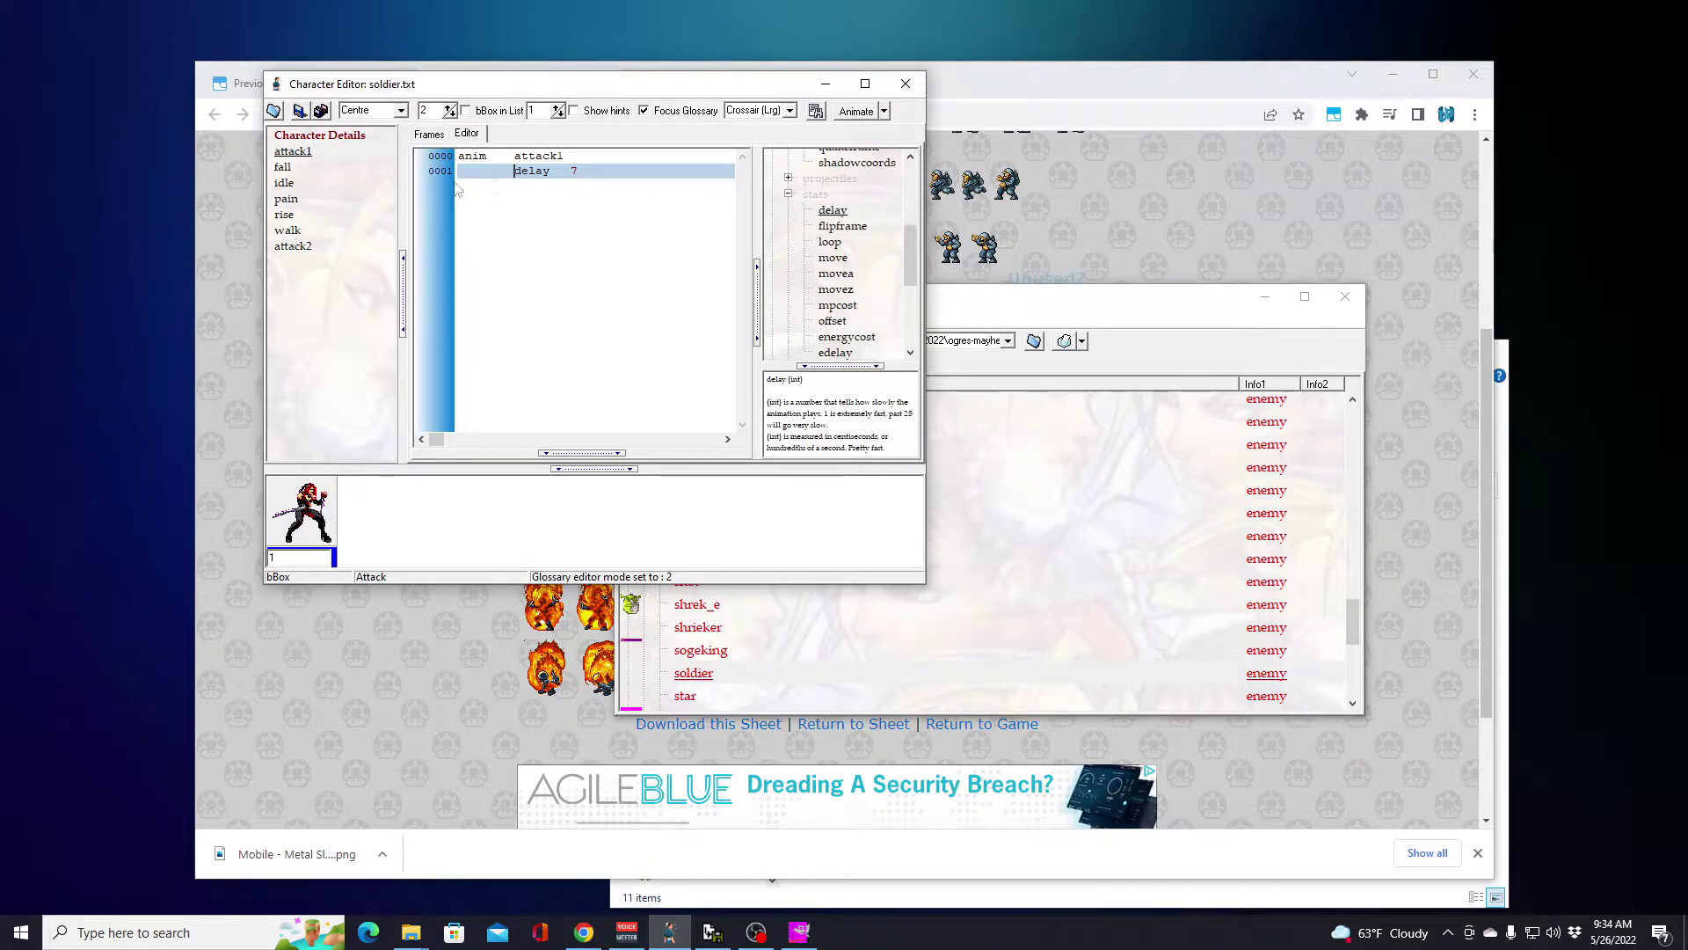
{"action": "right_click", "coordinate": [302, 152]}
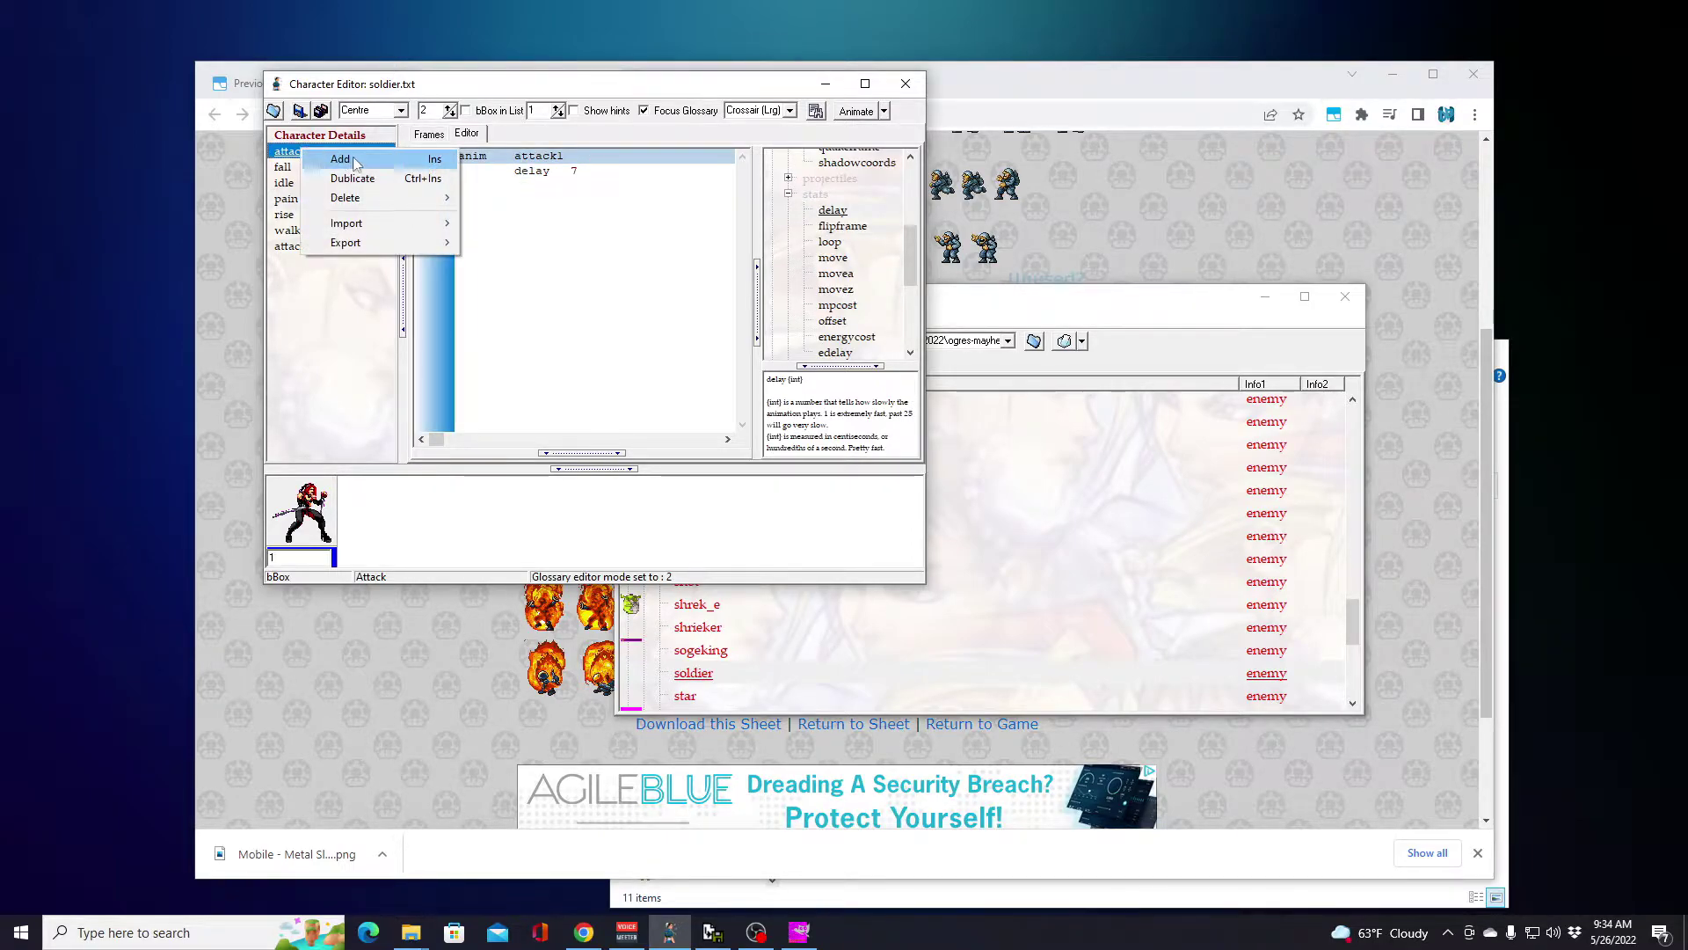
{"action": "mouse_move", "coordinate": [399, 225]}
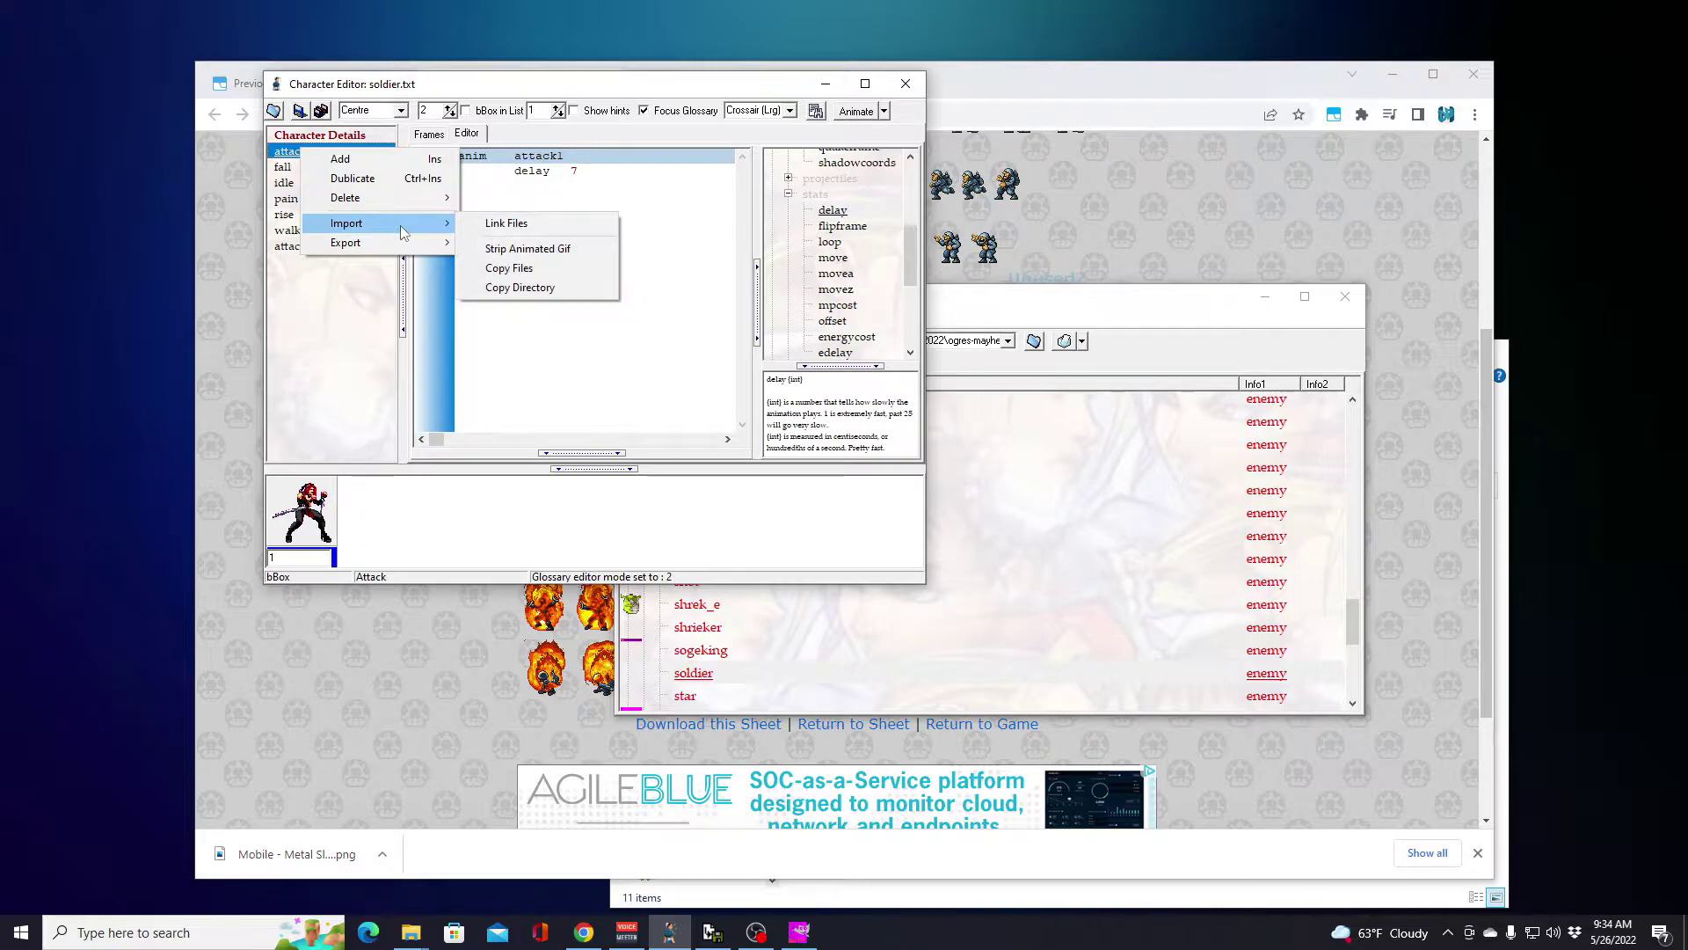
{"action": "left_click", "coordinate": [527, 268]}
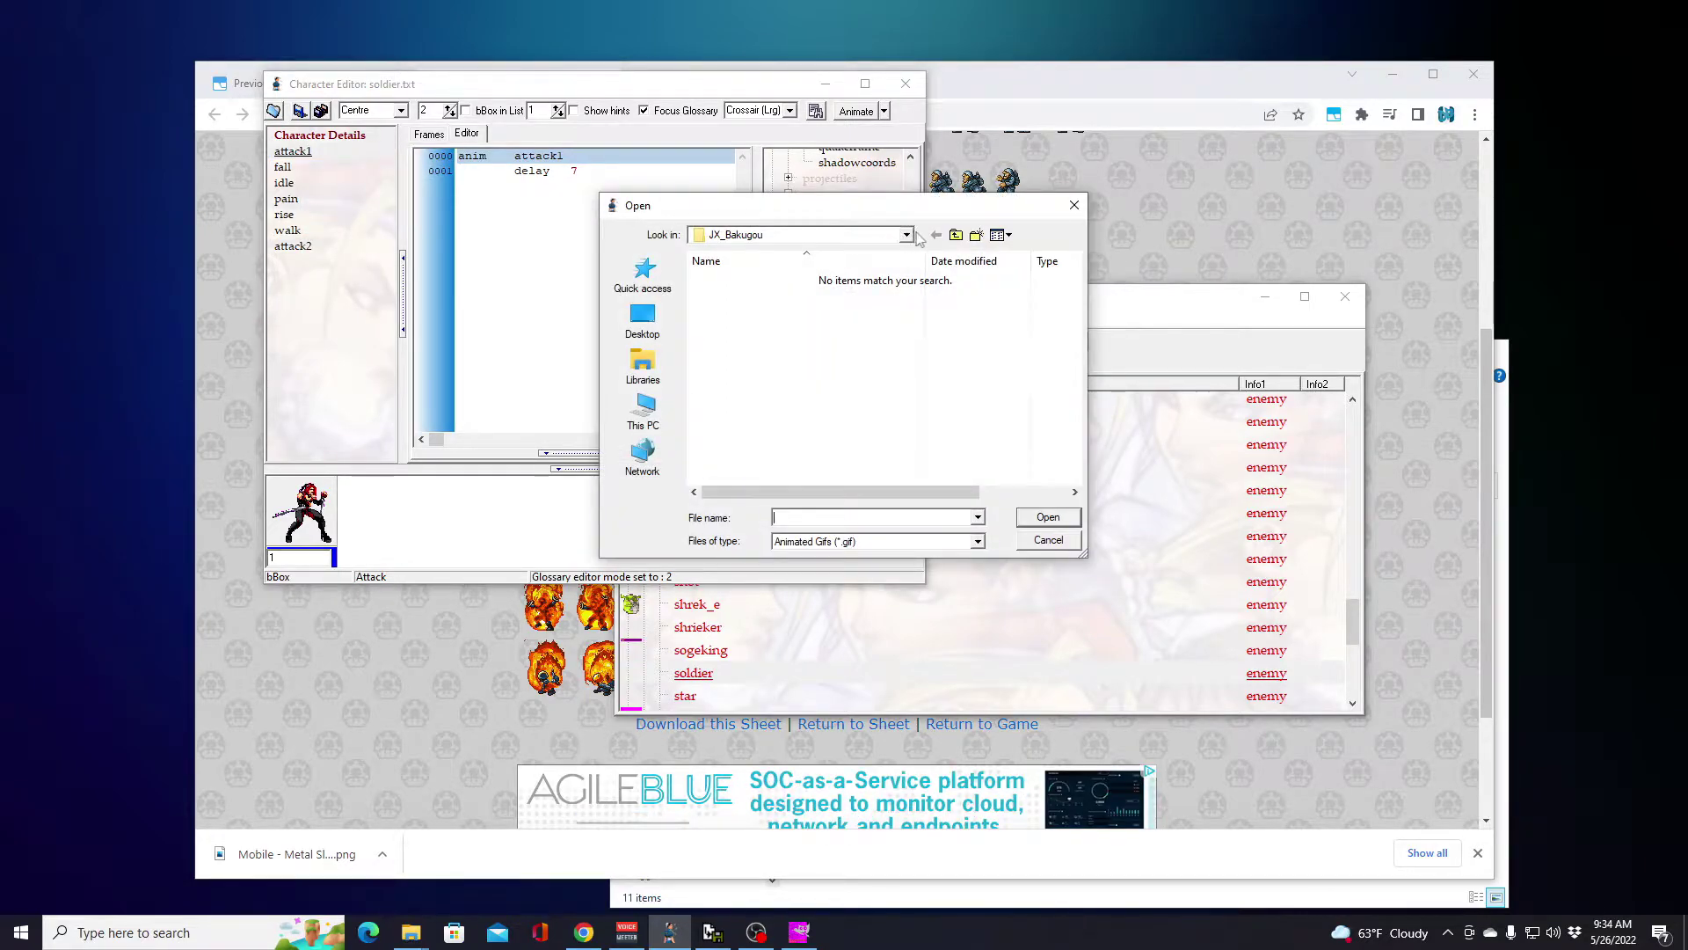
{"action": "left_click", "coordinate": [954, 237]}
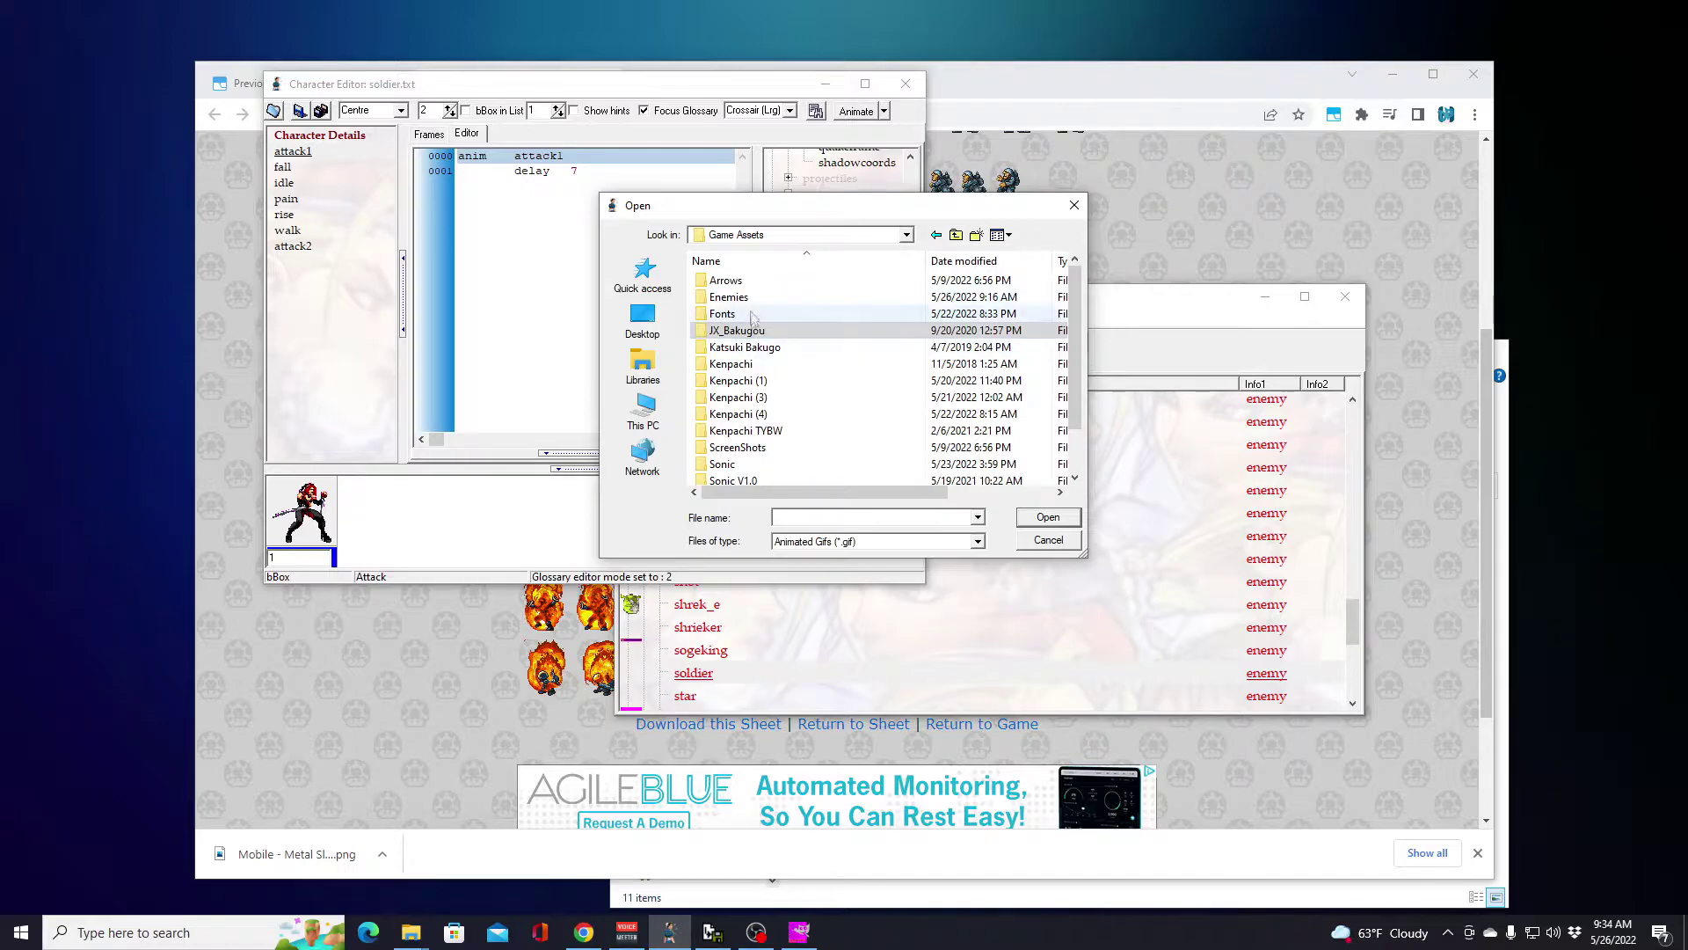
{"action": "double_click", "coordinate": [729, 296]}
{"action": "double_click", "coordinate": [739, 281]}
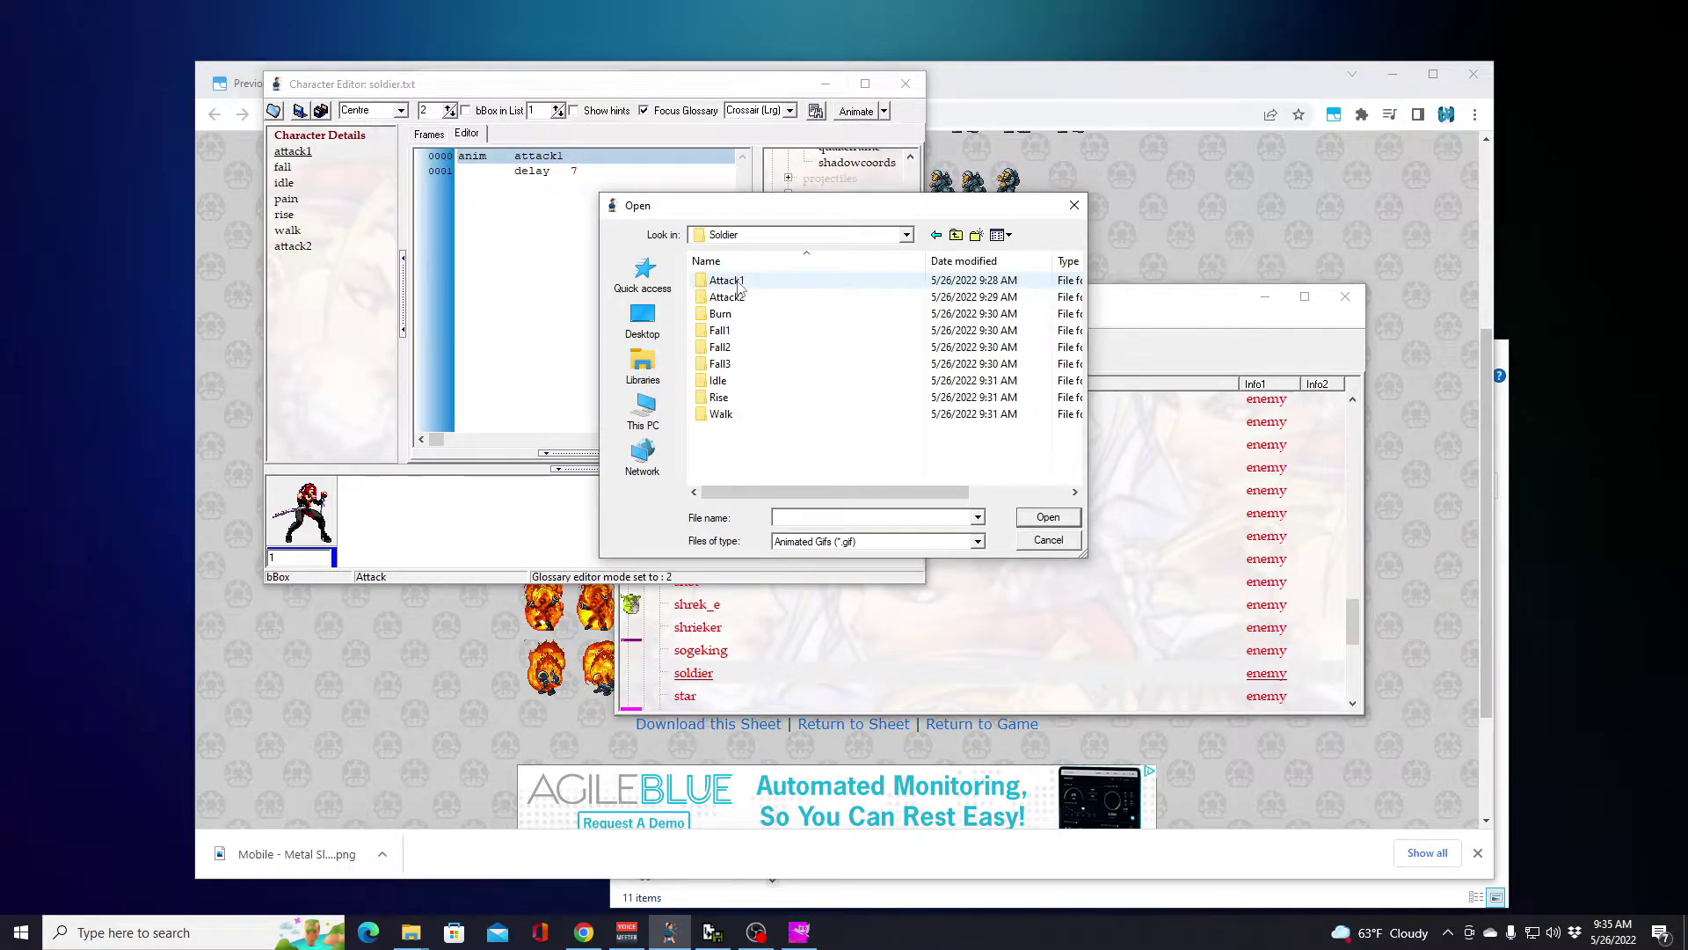
{"action": "double_click", "coordinate": [738, 282]}
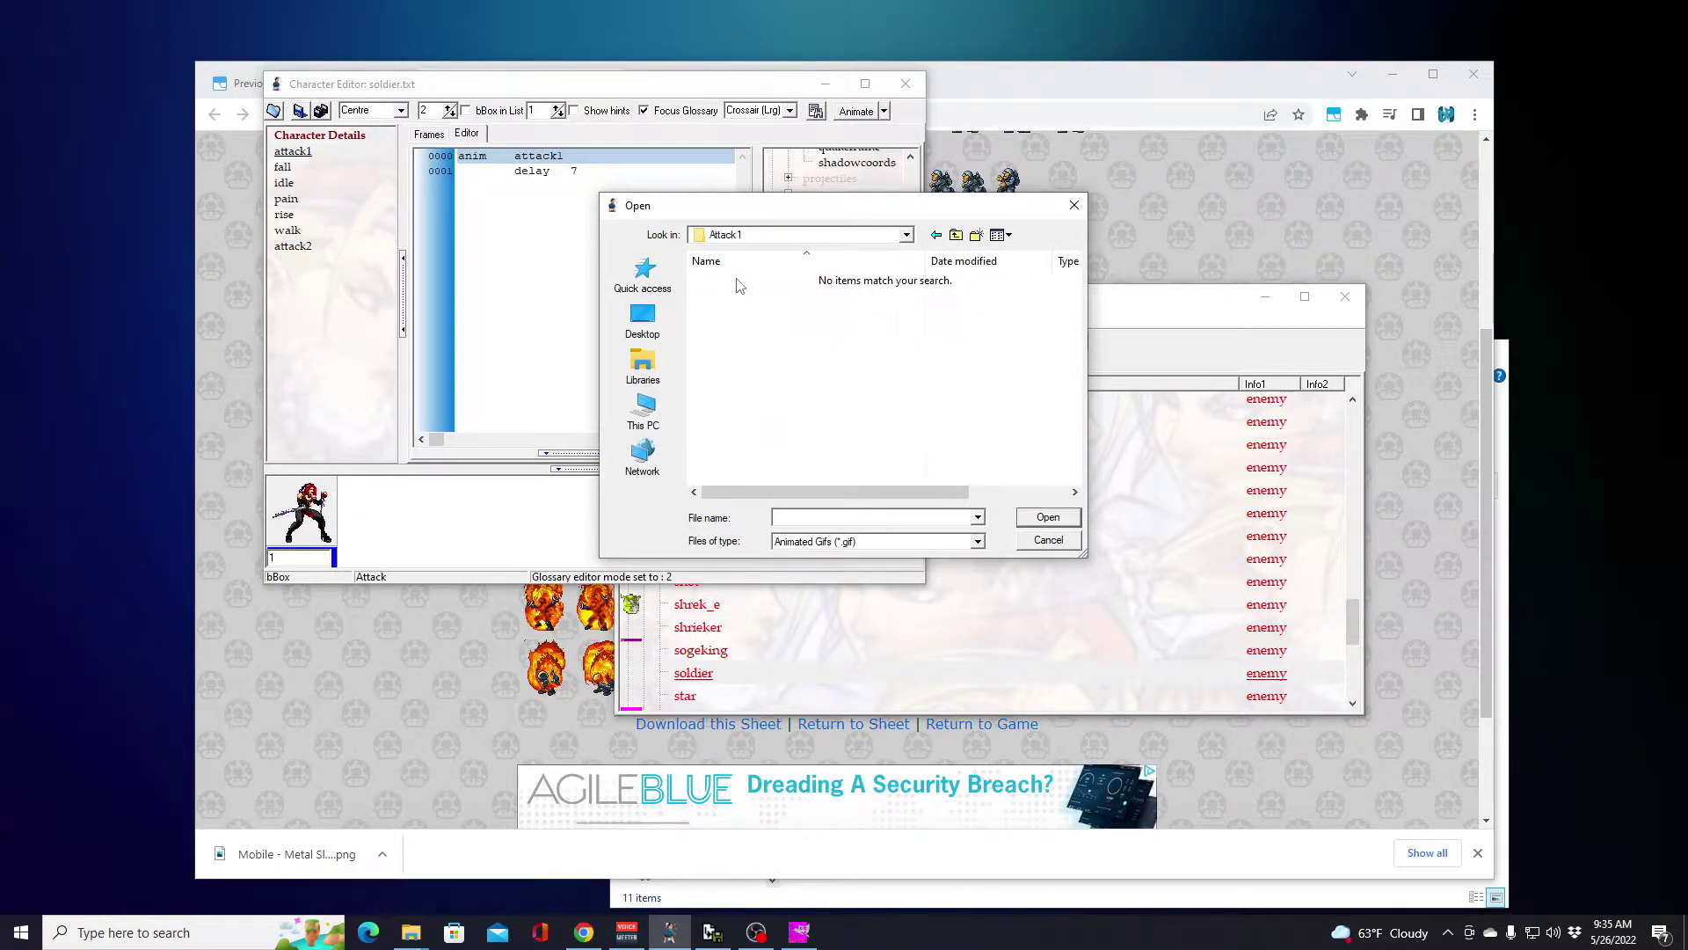
Step: Show all file types and import the images attack1-01 through attack1-12 into the attack1 animation
{"action": "left_click", "coordinate": [961, 542]}
{"action": "left_click", "coordinate": [831, 570]}
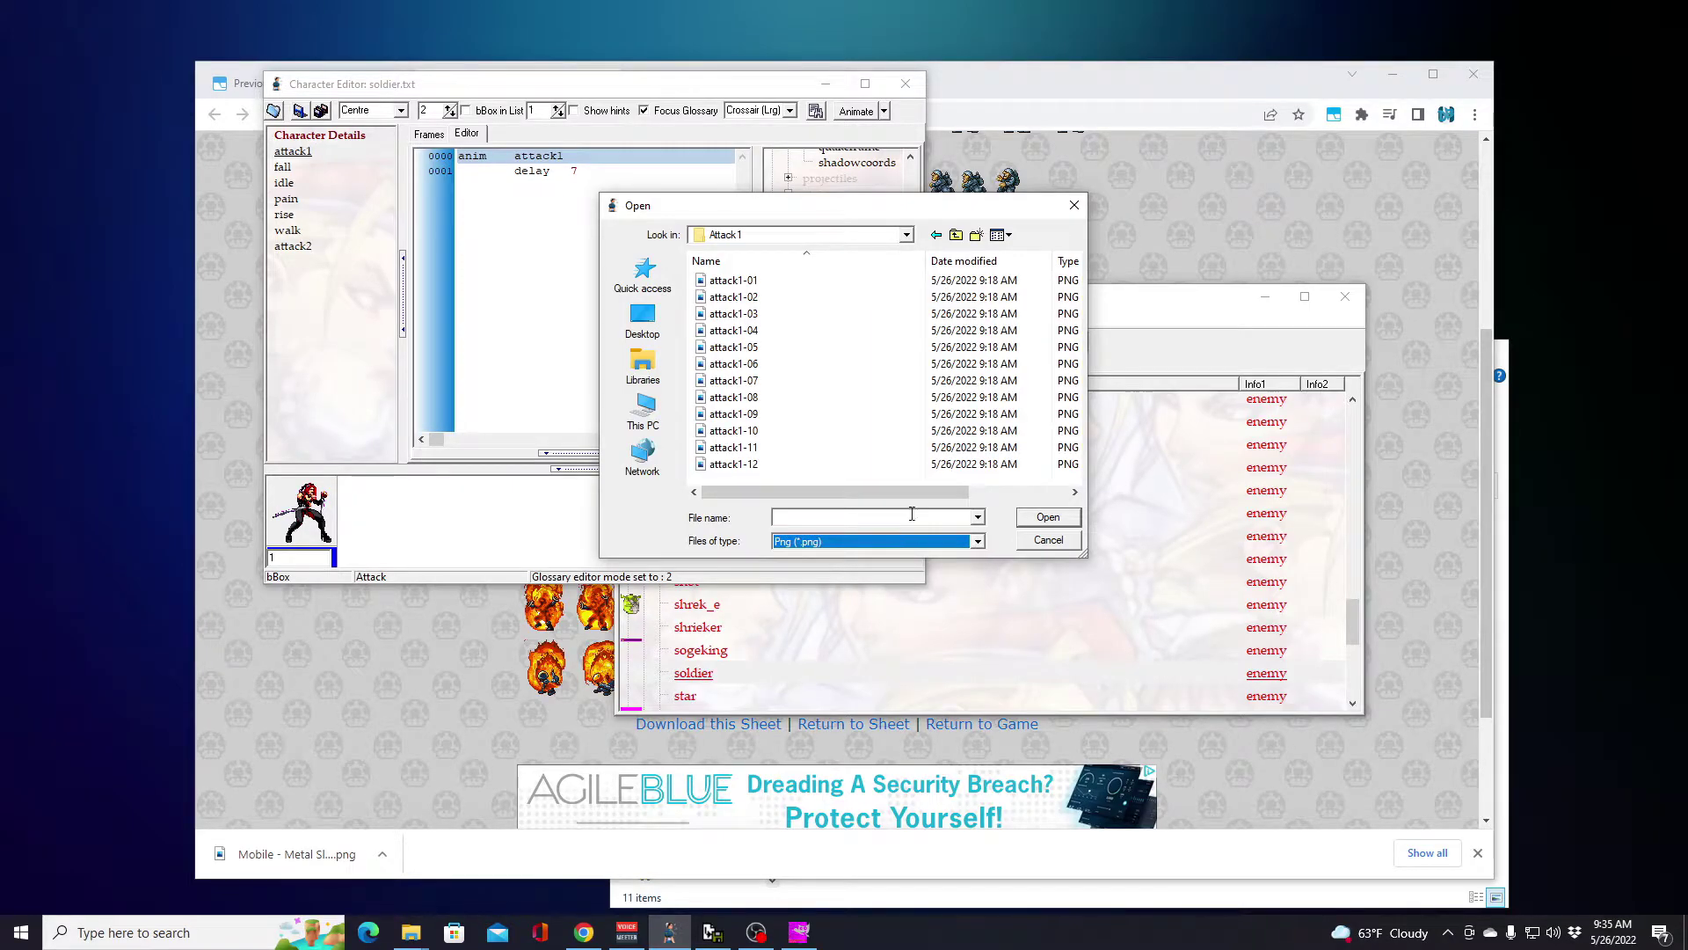
{"action": "left_click", "coordinate": [977, 542]}
{"action": "left_click", "coordinate": [849, 596]}
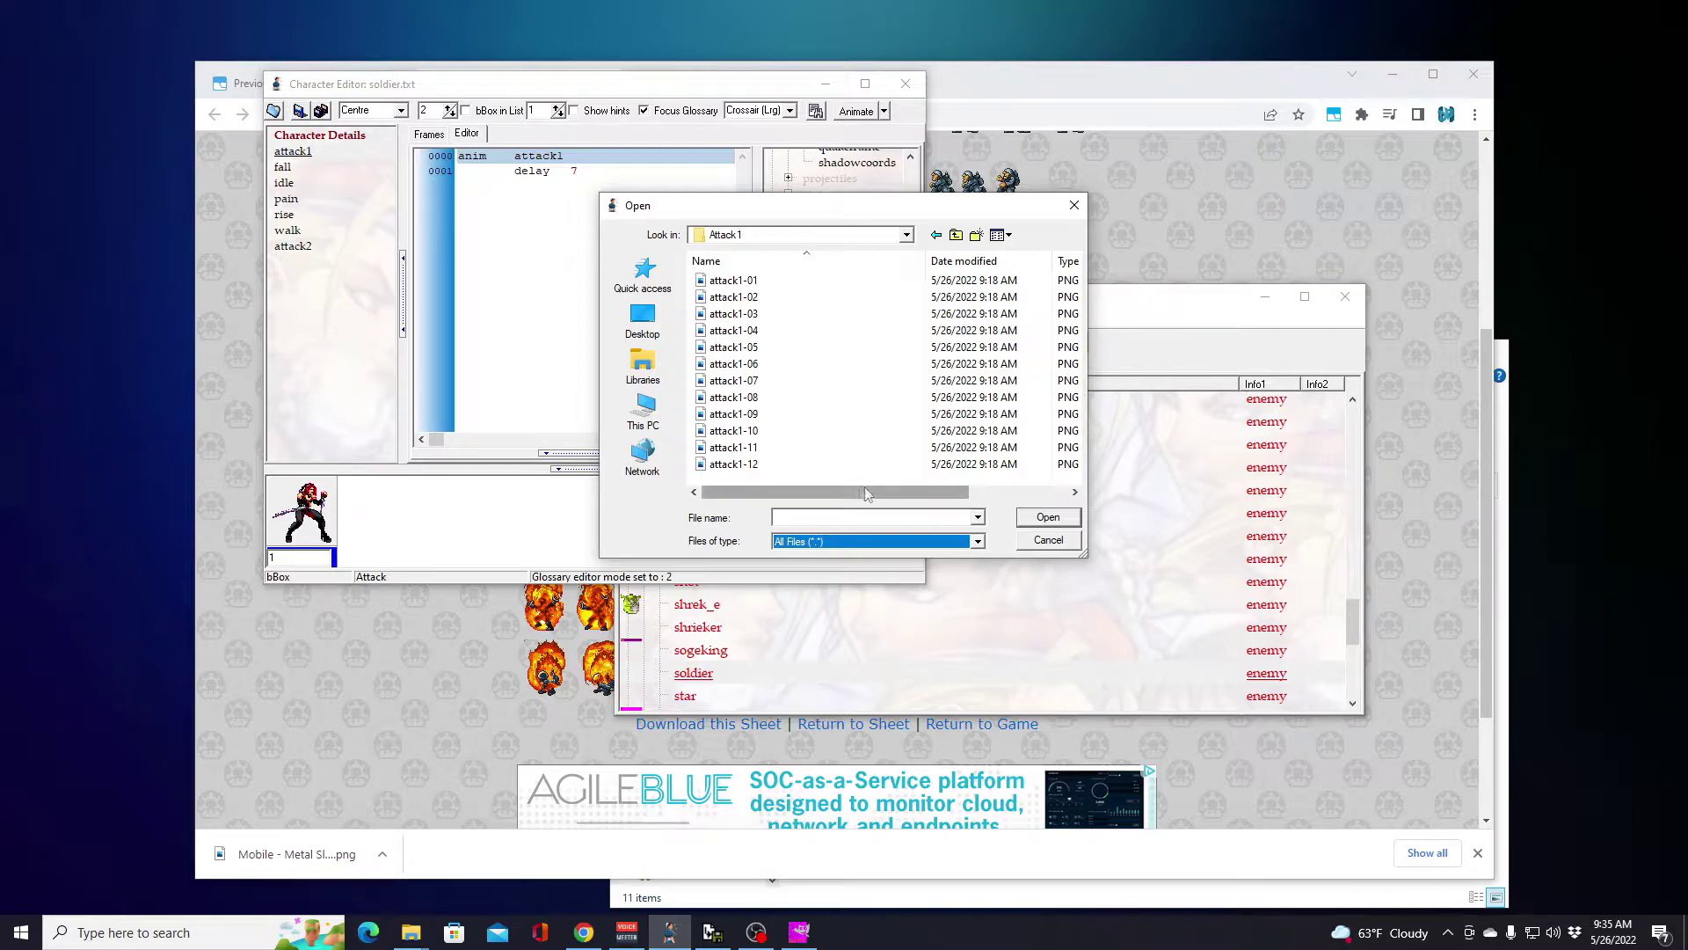
{"action": "left_click", "coordinate": [737, 281]}
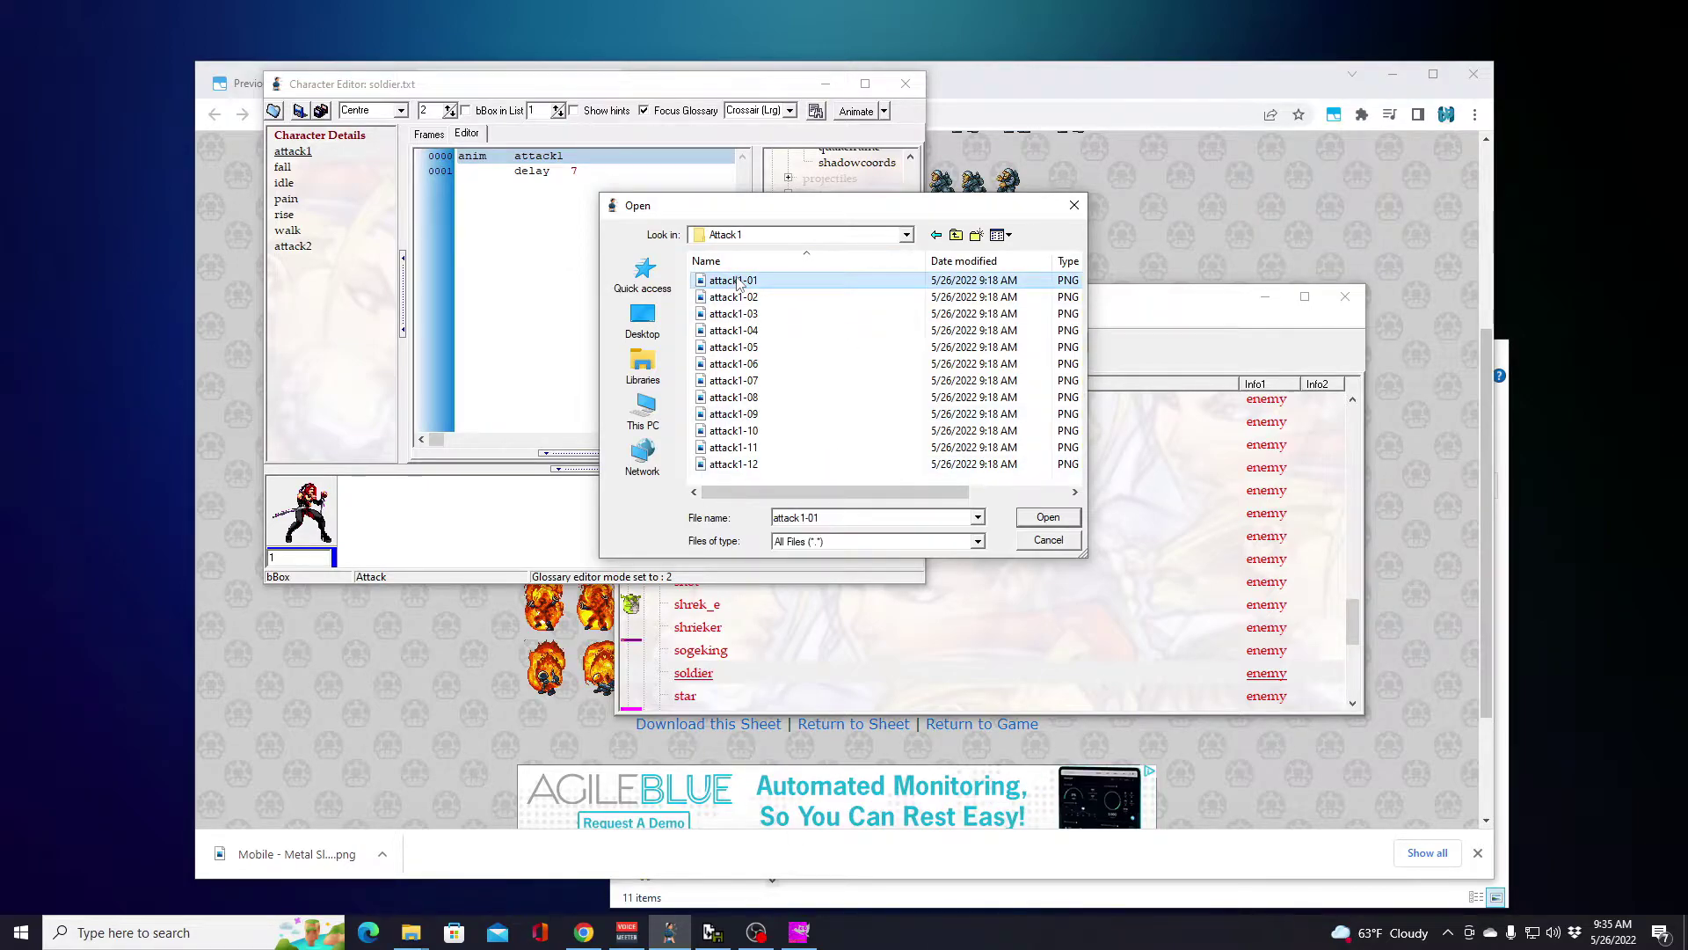
{"action": "key", "text": "ctrl+a"}
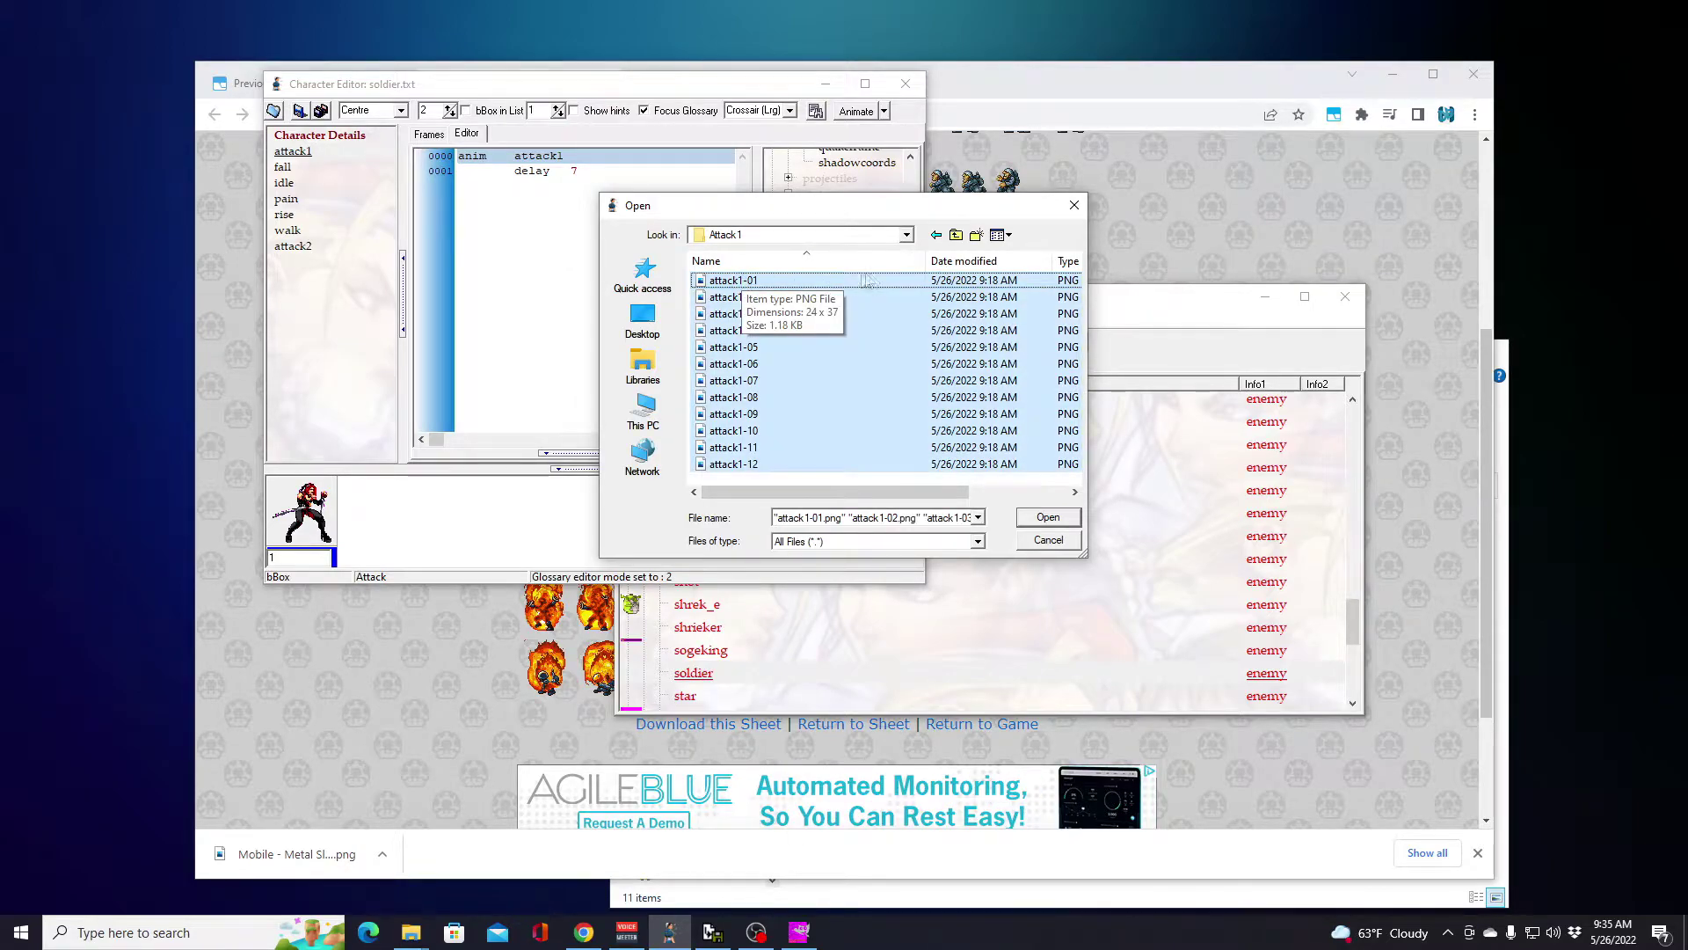
{"action": "left_click", "coordinate": [1067, 523]}
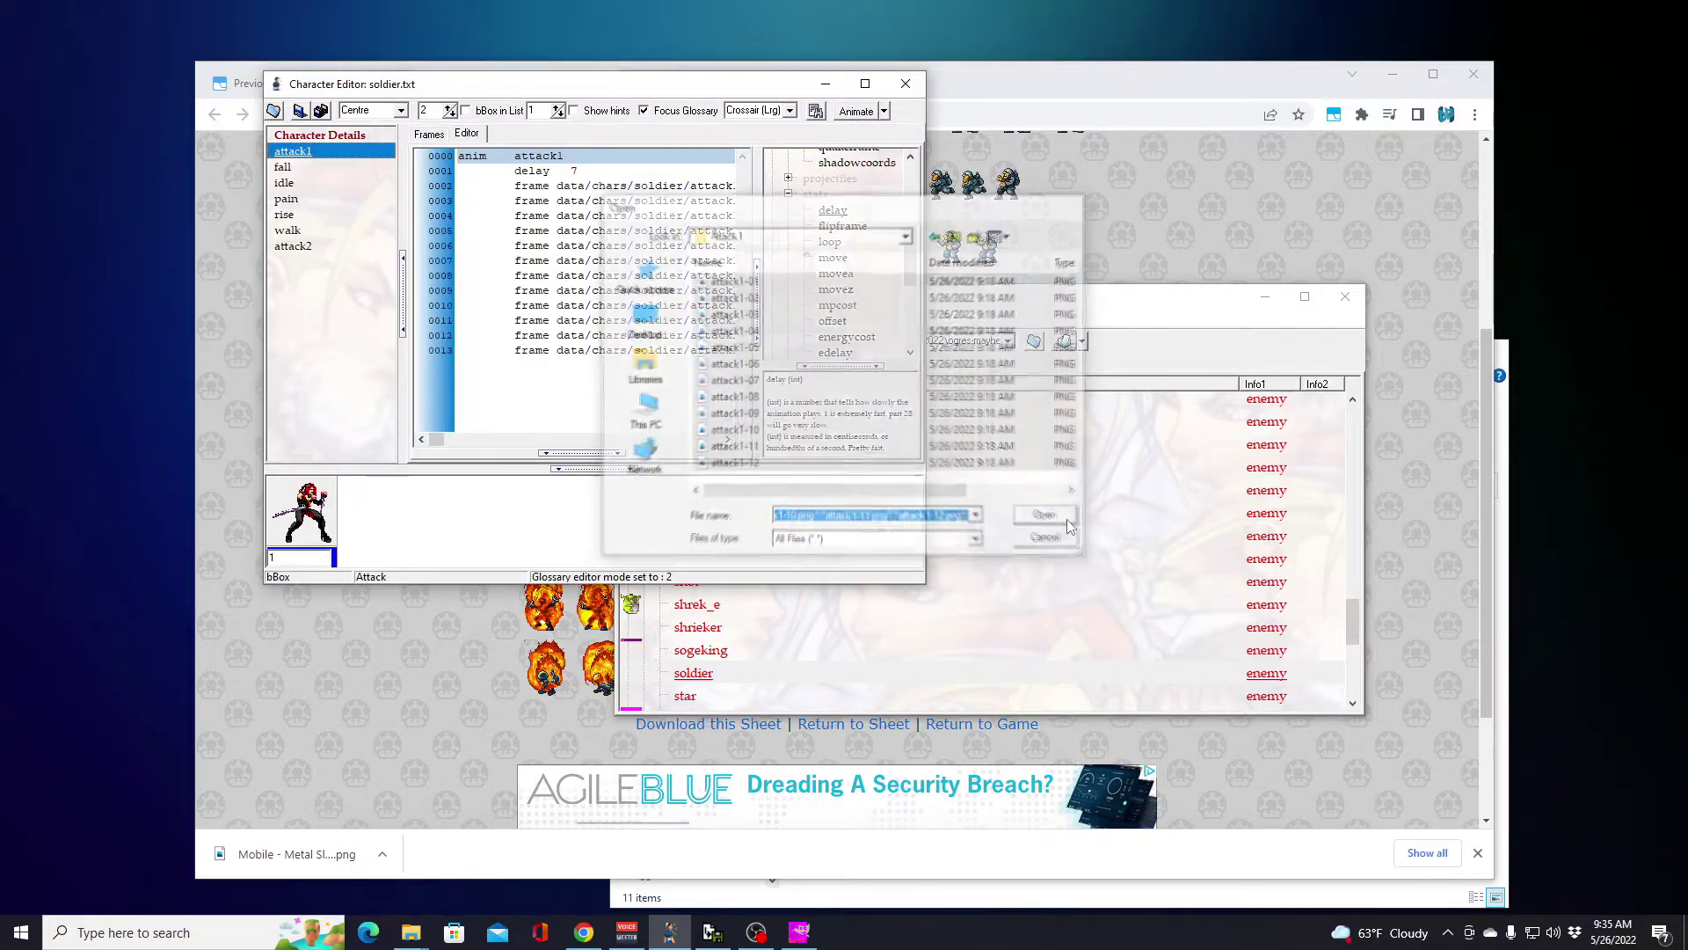
Step: Preview the imported attack1 frames and move the character editor aside to compare them with the knife attack sprites on the sheet
{"action": "left_click", "coordinate": [429, 134]}
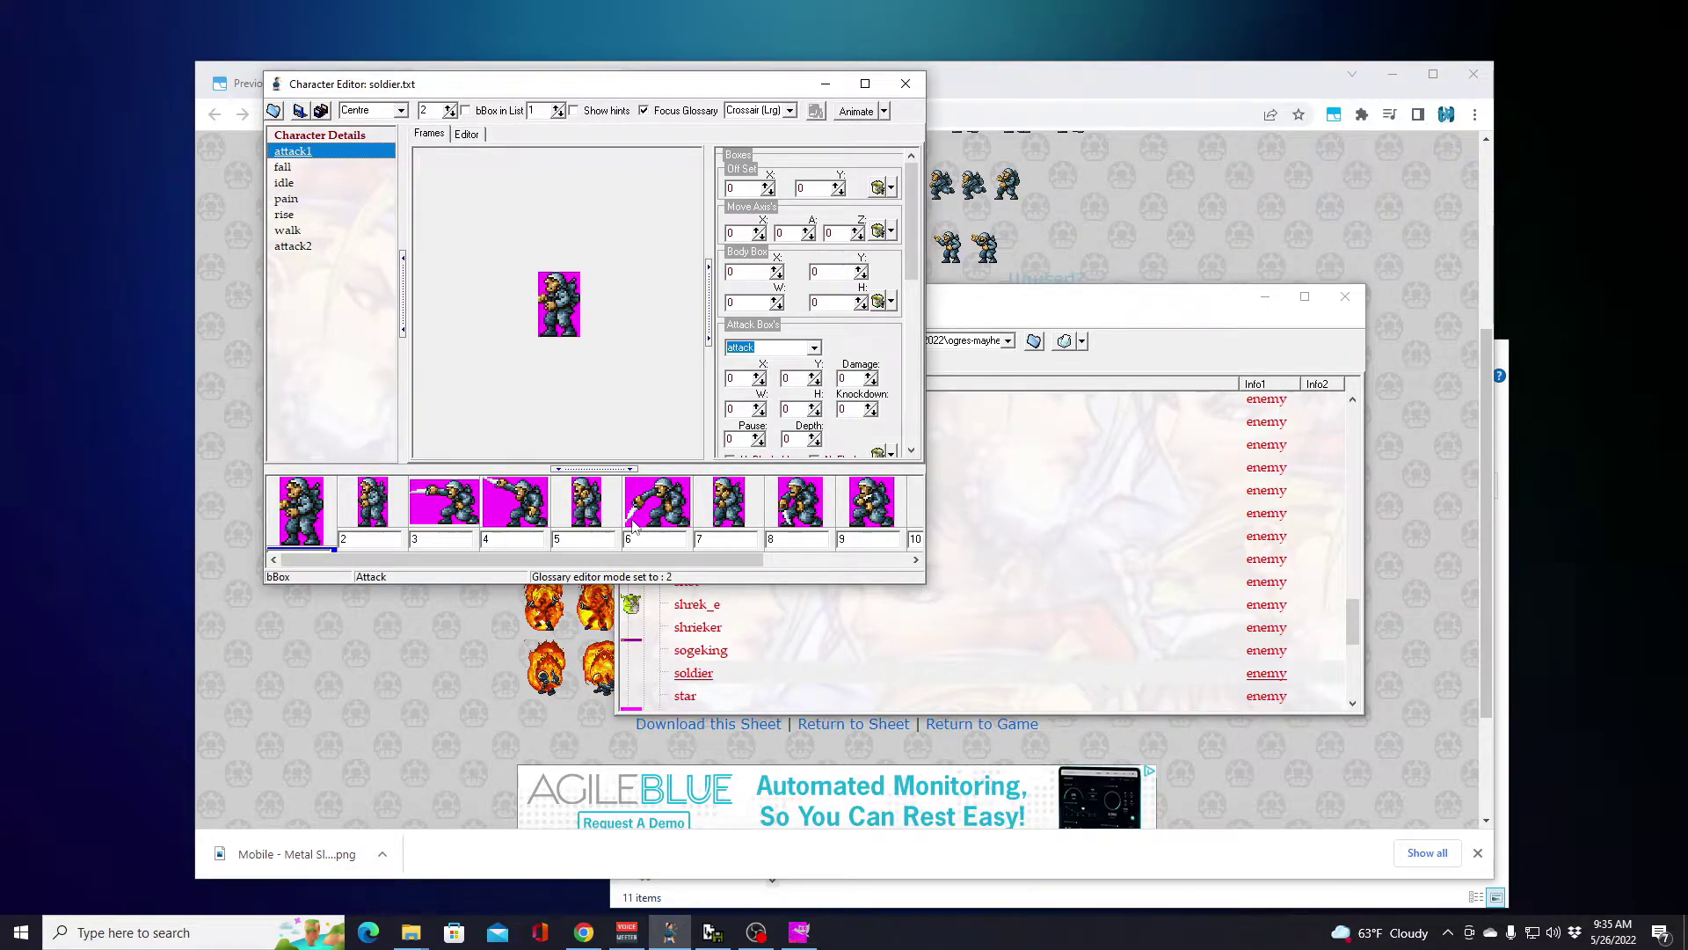
{"action": "left_click_drag", "start_coordinate": [673, 560], "coordinate": [543, 551]}
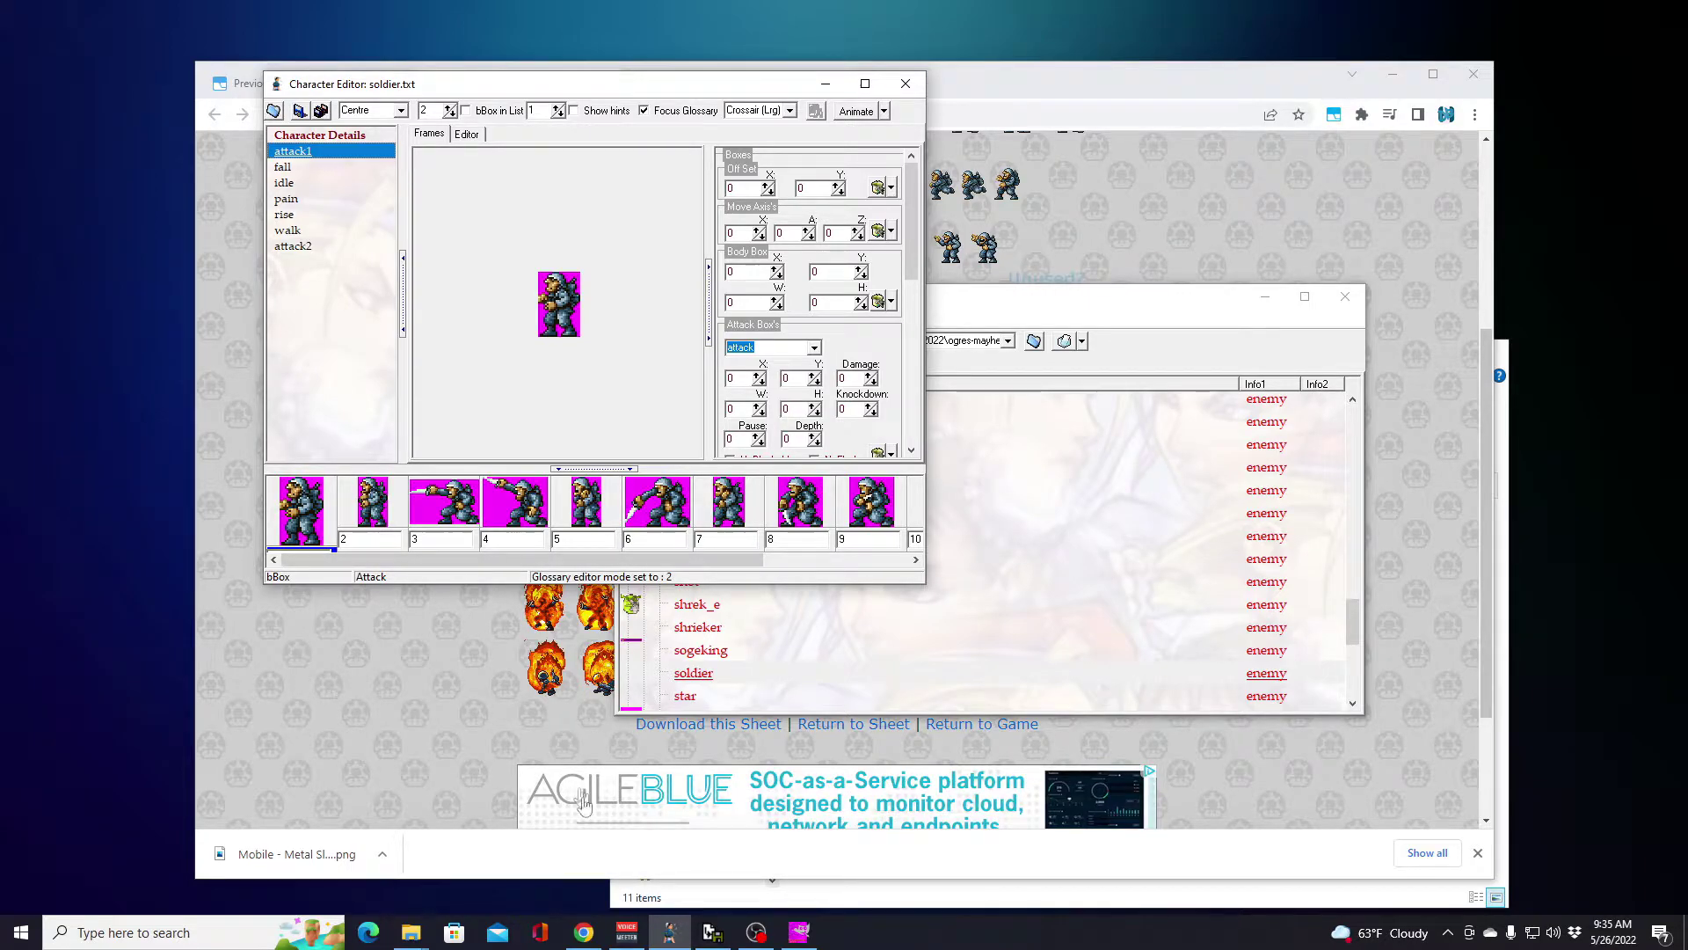
{"action": "left_click_drag", "start_coordinate": [682, 92], "coordinate": [1336, 249]}
{"action": "scroll", "coordinate": [655, 226], "scroll_direction": "up", "scroll_amount": 1}
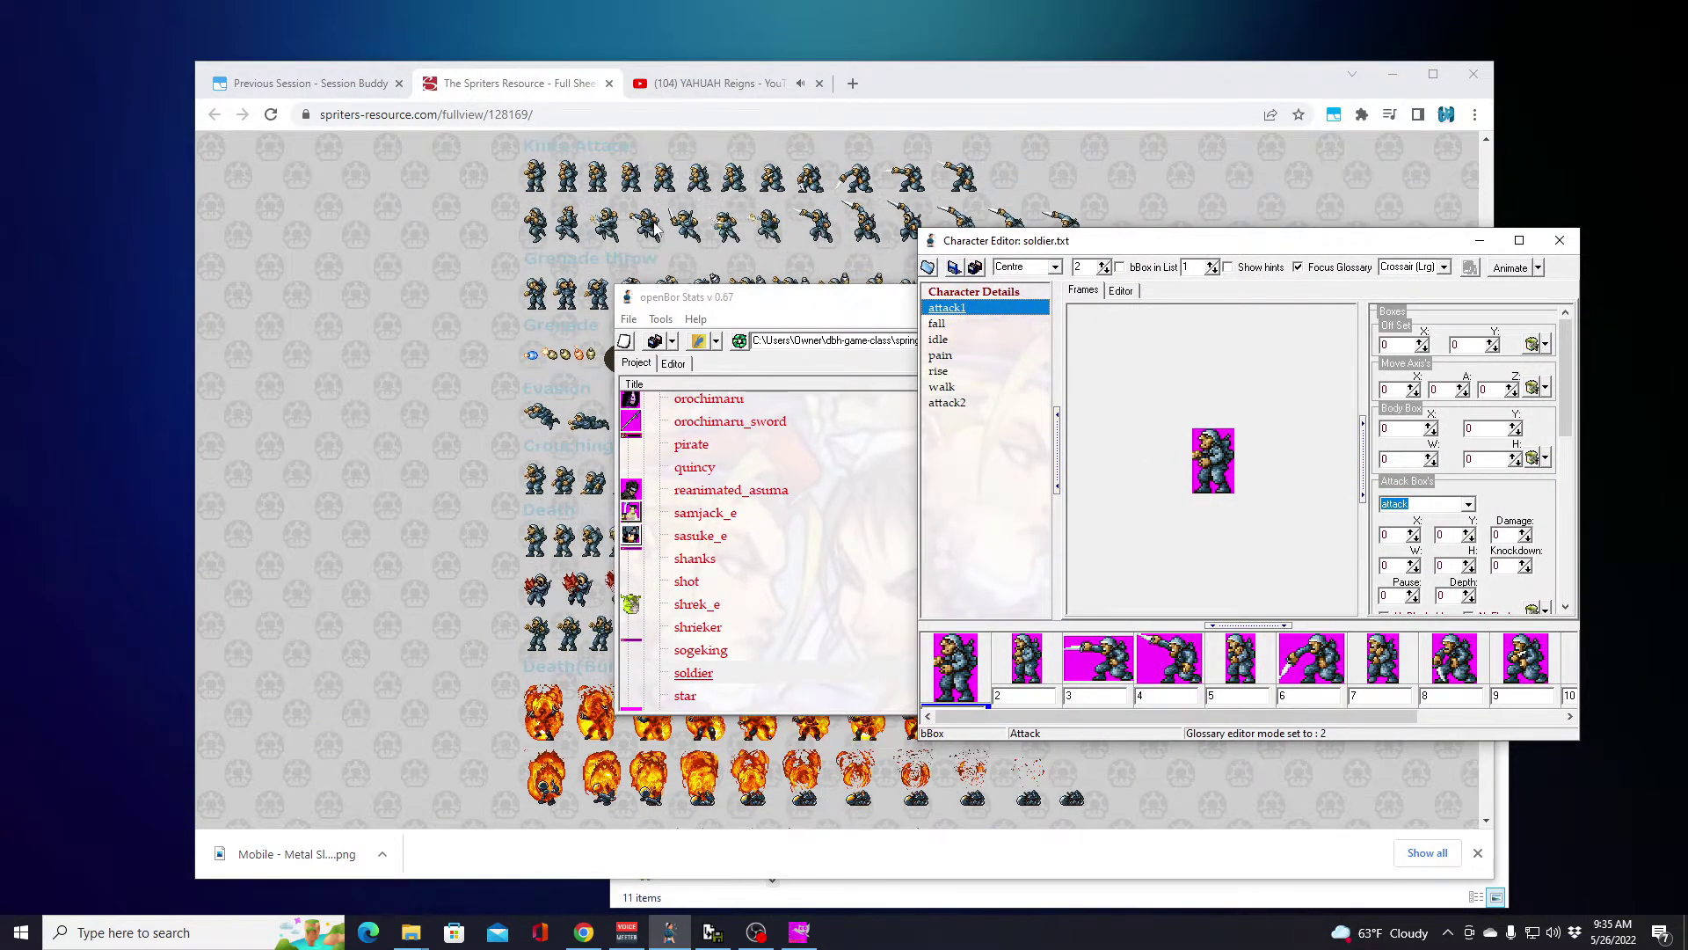
{"action": "scroll", "coordinate": [655, 227], "scroll_direction": "up", "scroll_amount": 1}
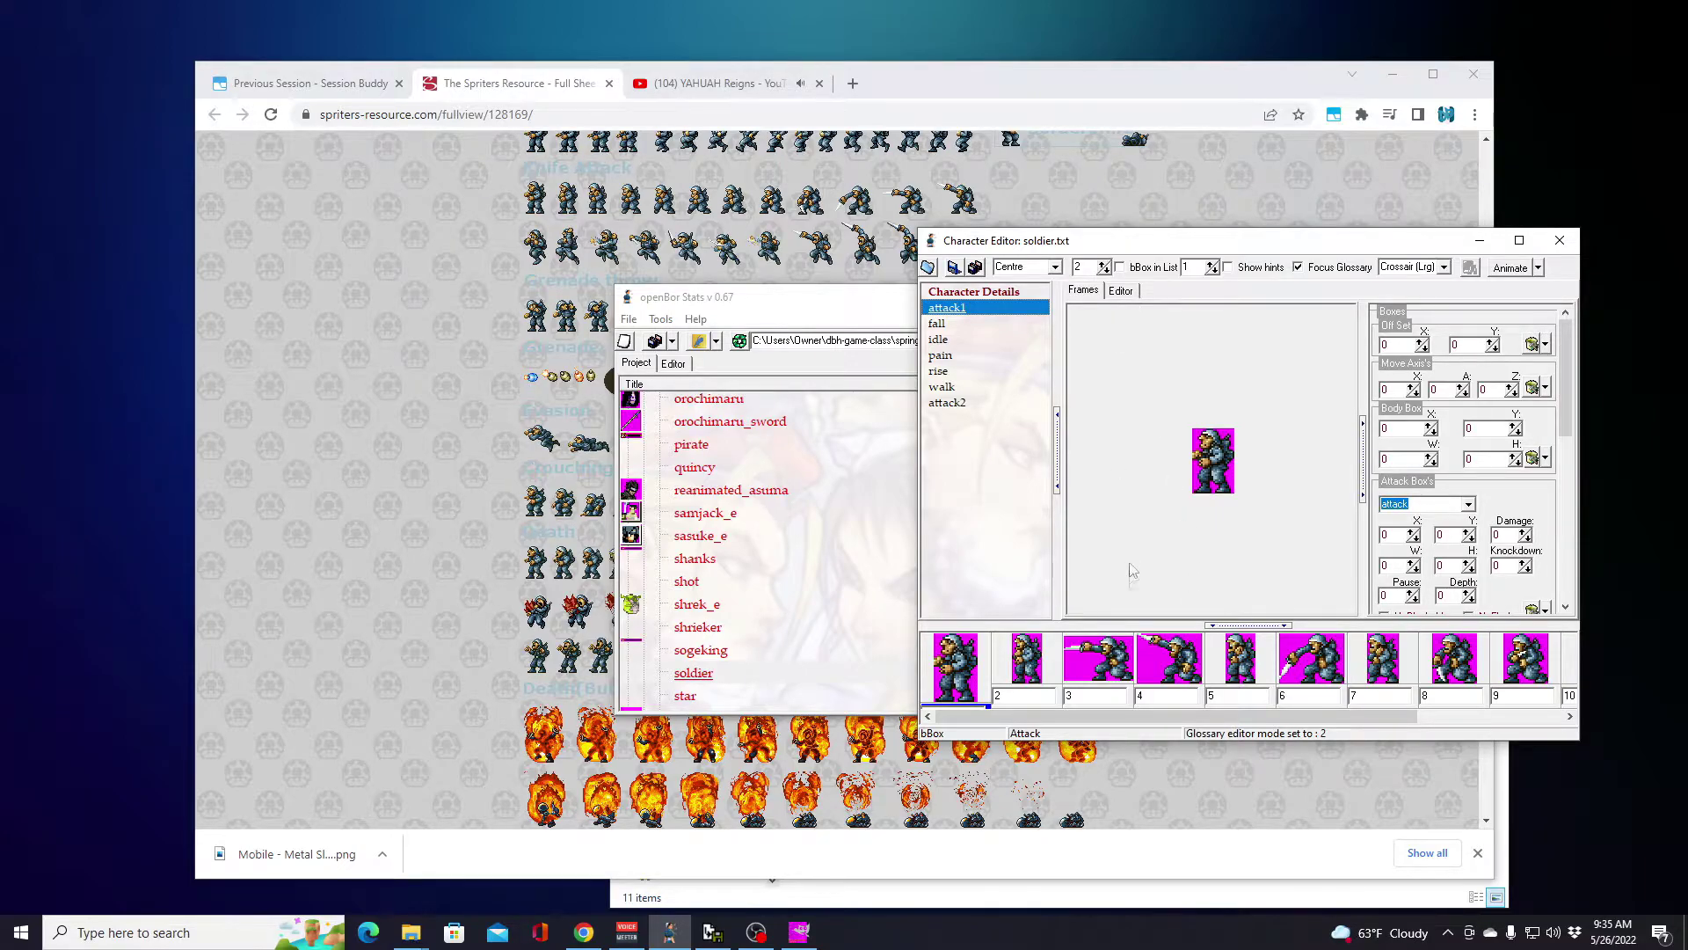
Step: Move the attack1-03.png and attack1-04.png frame lines to the end of the attack1 script, after attack1-12.png
{"action": "left_click", "coordinate": [1122, 291]}
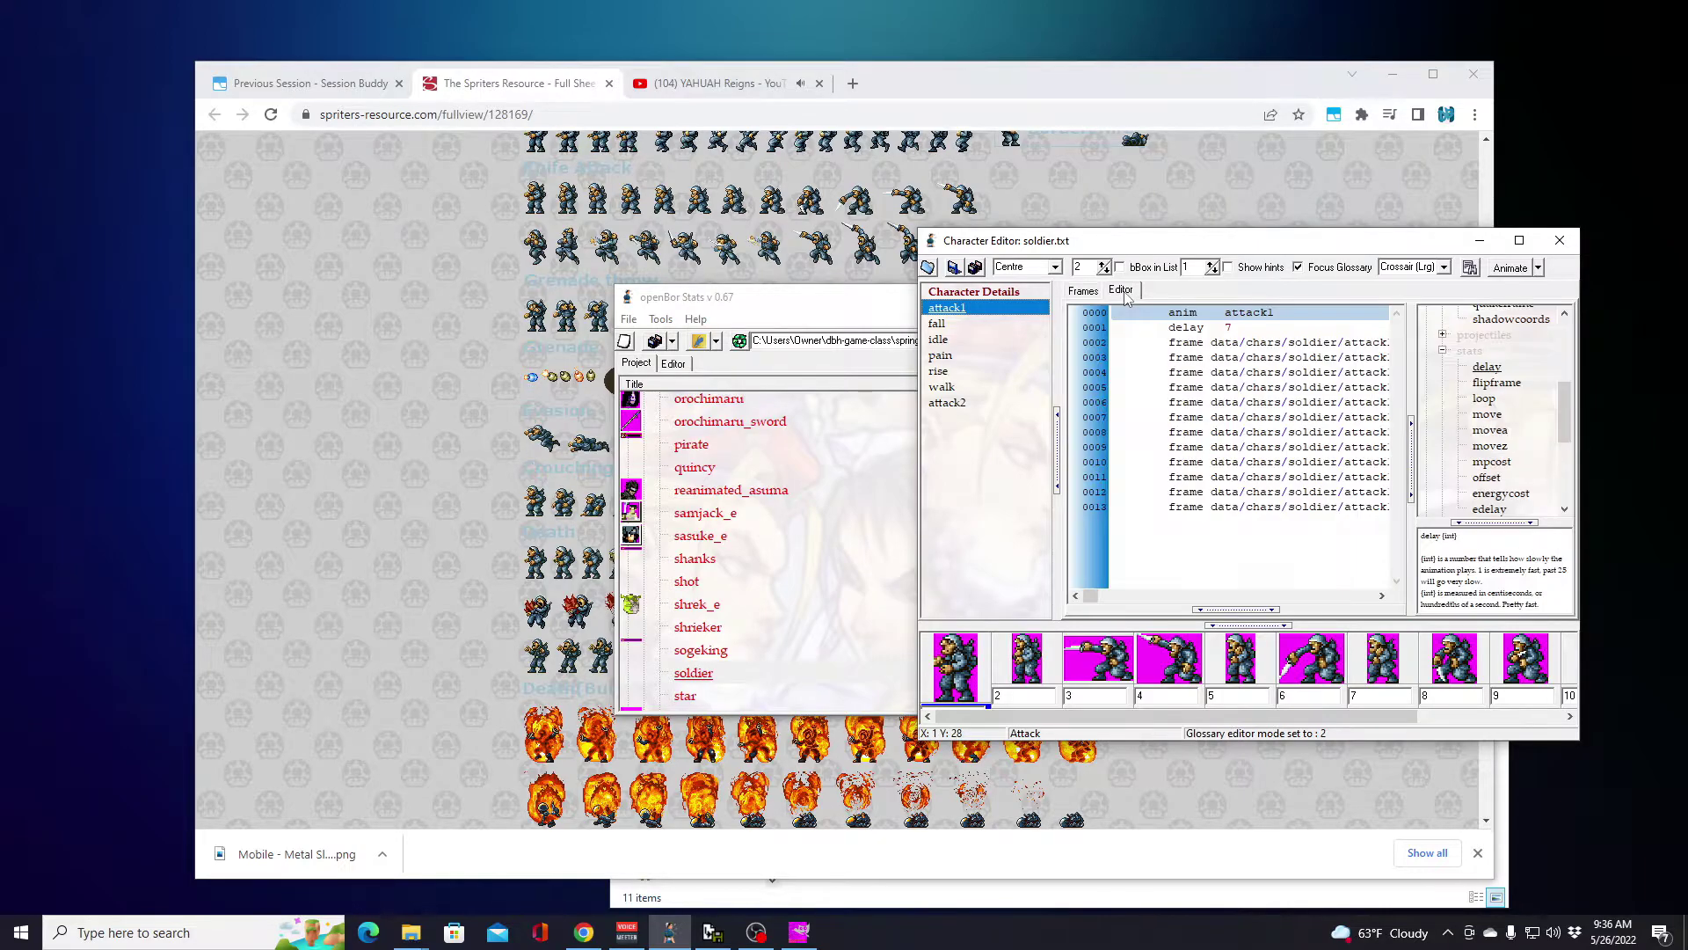
{"action": "left_click", "coordinate": [1111, 665]}
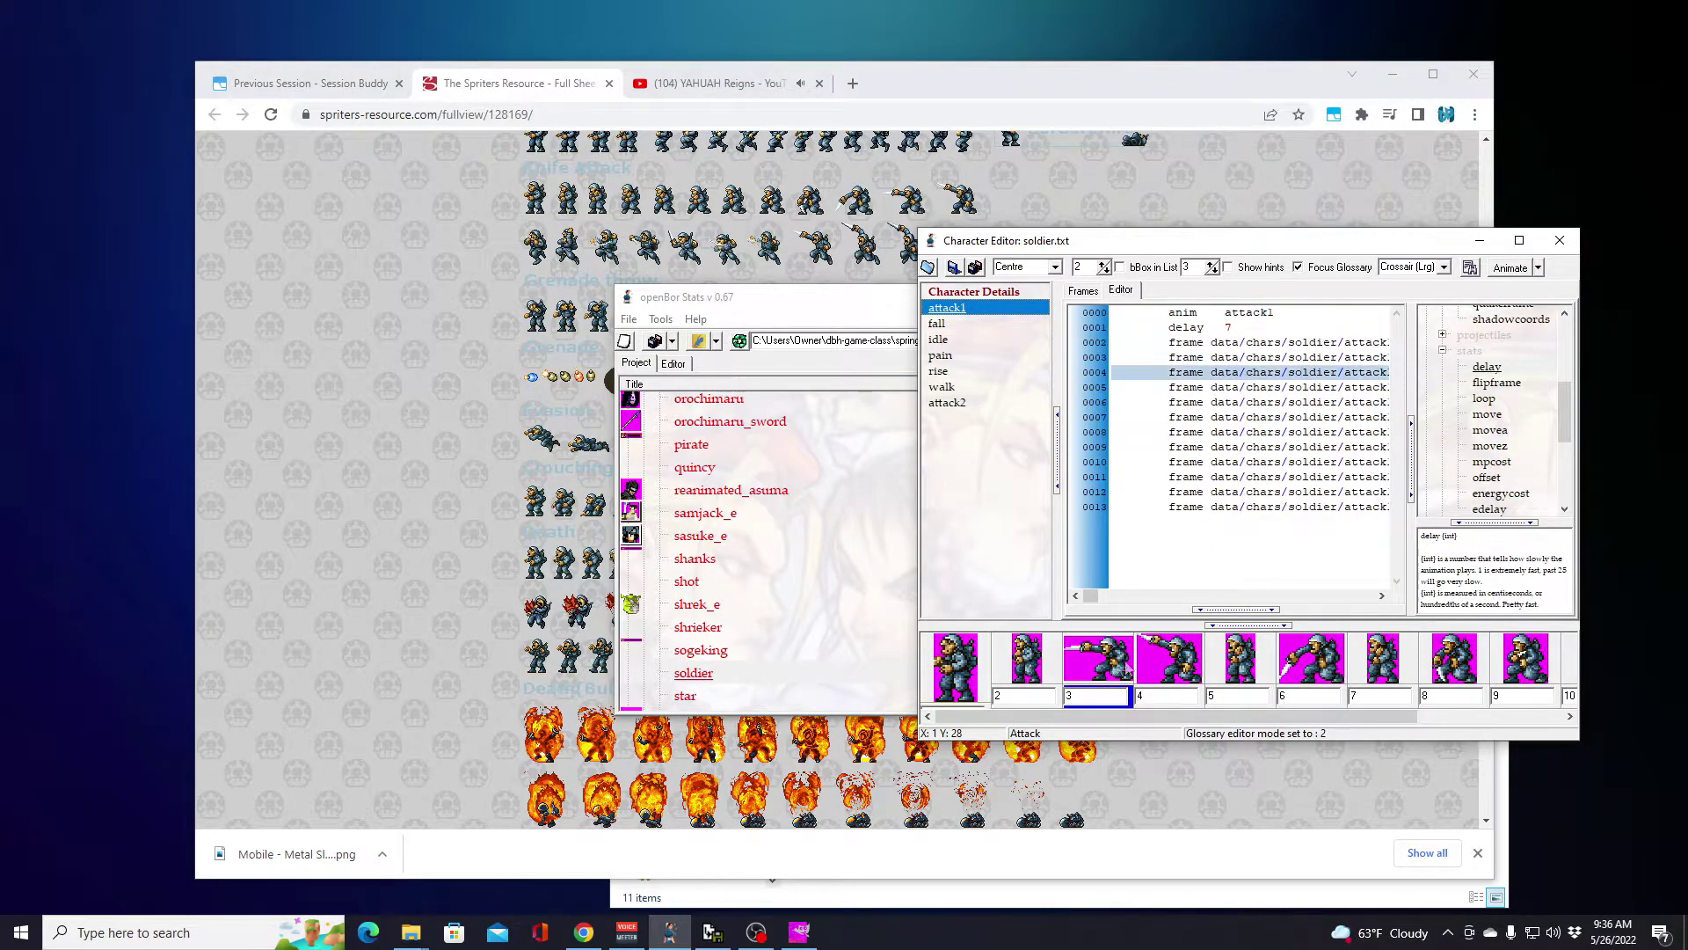
{"action": "left_click", "coordinate": [1179, 665]}
{"action": "left_click", "coordinate": [1104, 666]}
{"action": "left_click", "coordinate": [1152, 664]}
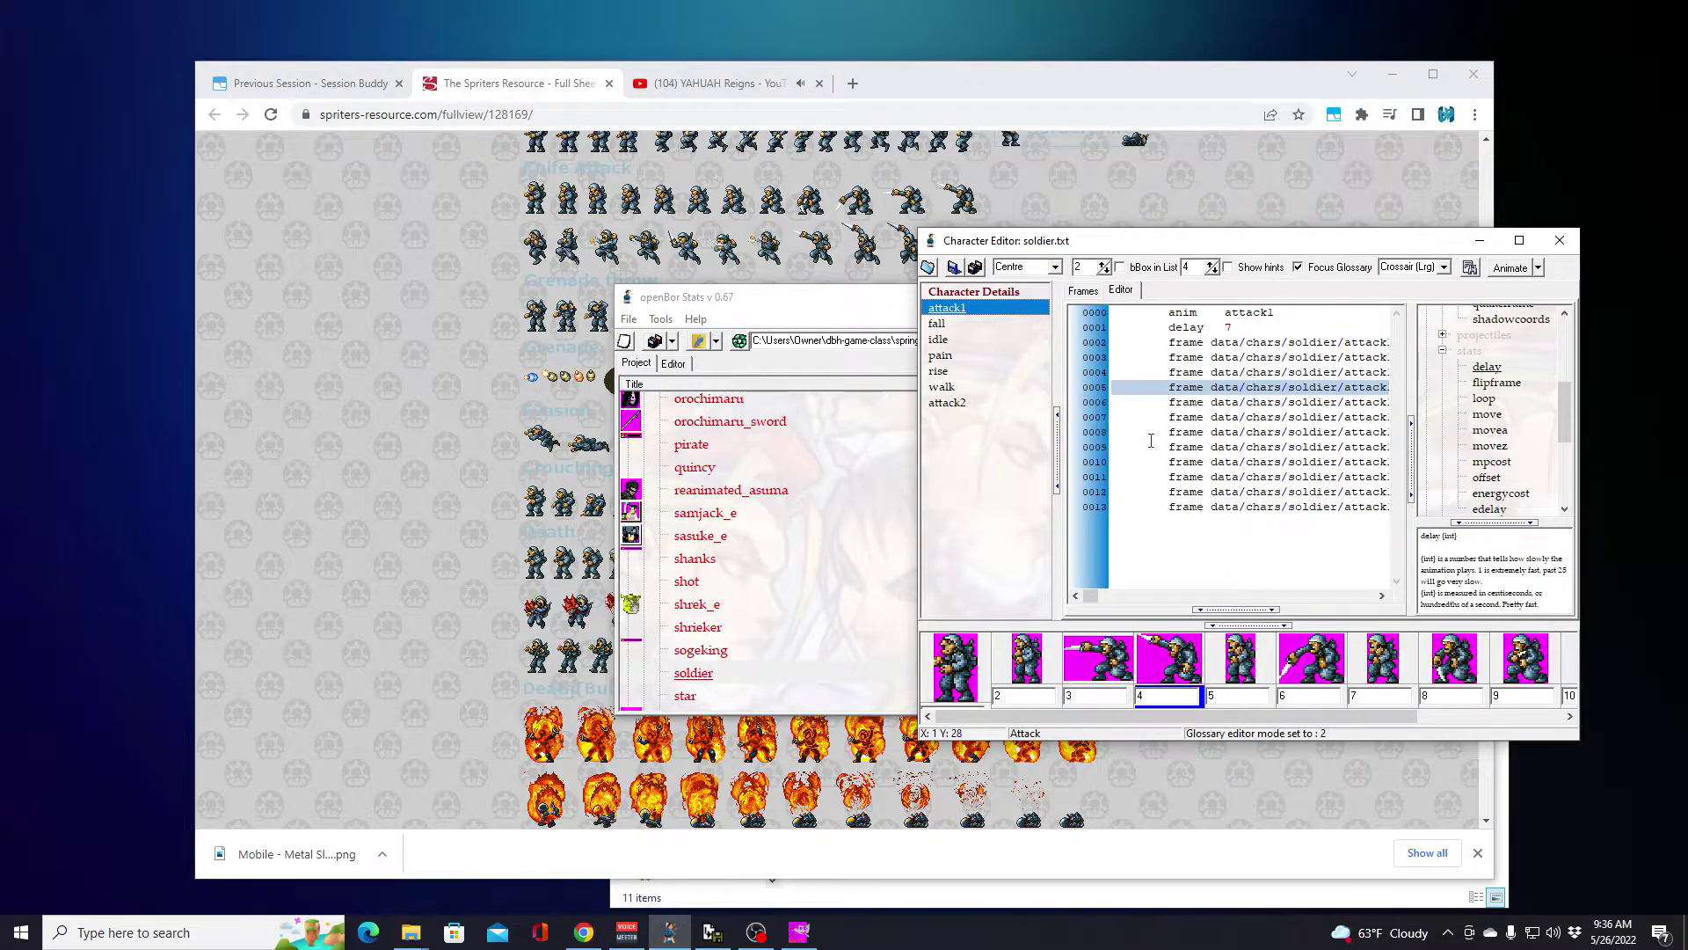
{"action": "left_click_drag", "start_coordinate": [1090, 596], "coordinate": [1099, 598]}
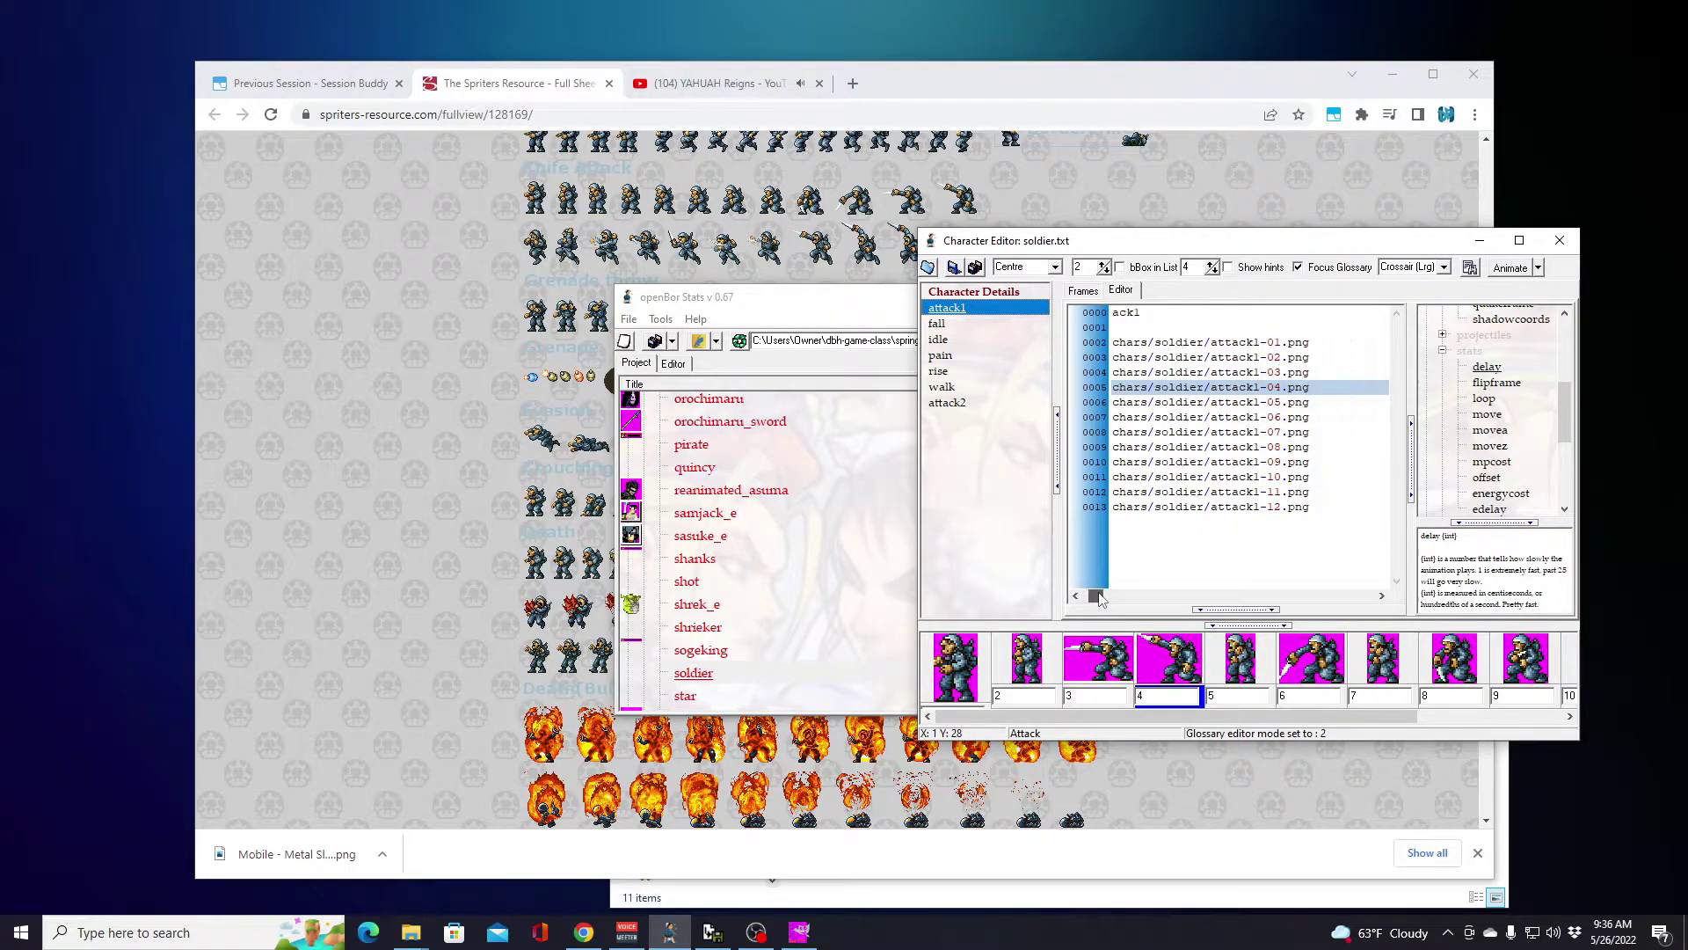
{"action": "left_click_drag", "start_coordinate": [1316, 359], "coordinate": [1323, 384]}
{"action": "key", "text": "ctrl+c"}
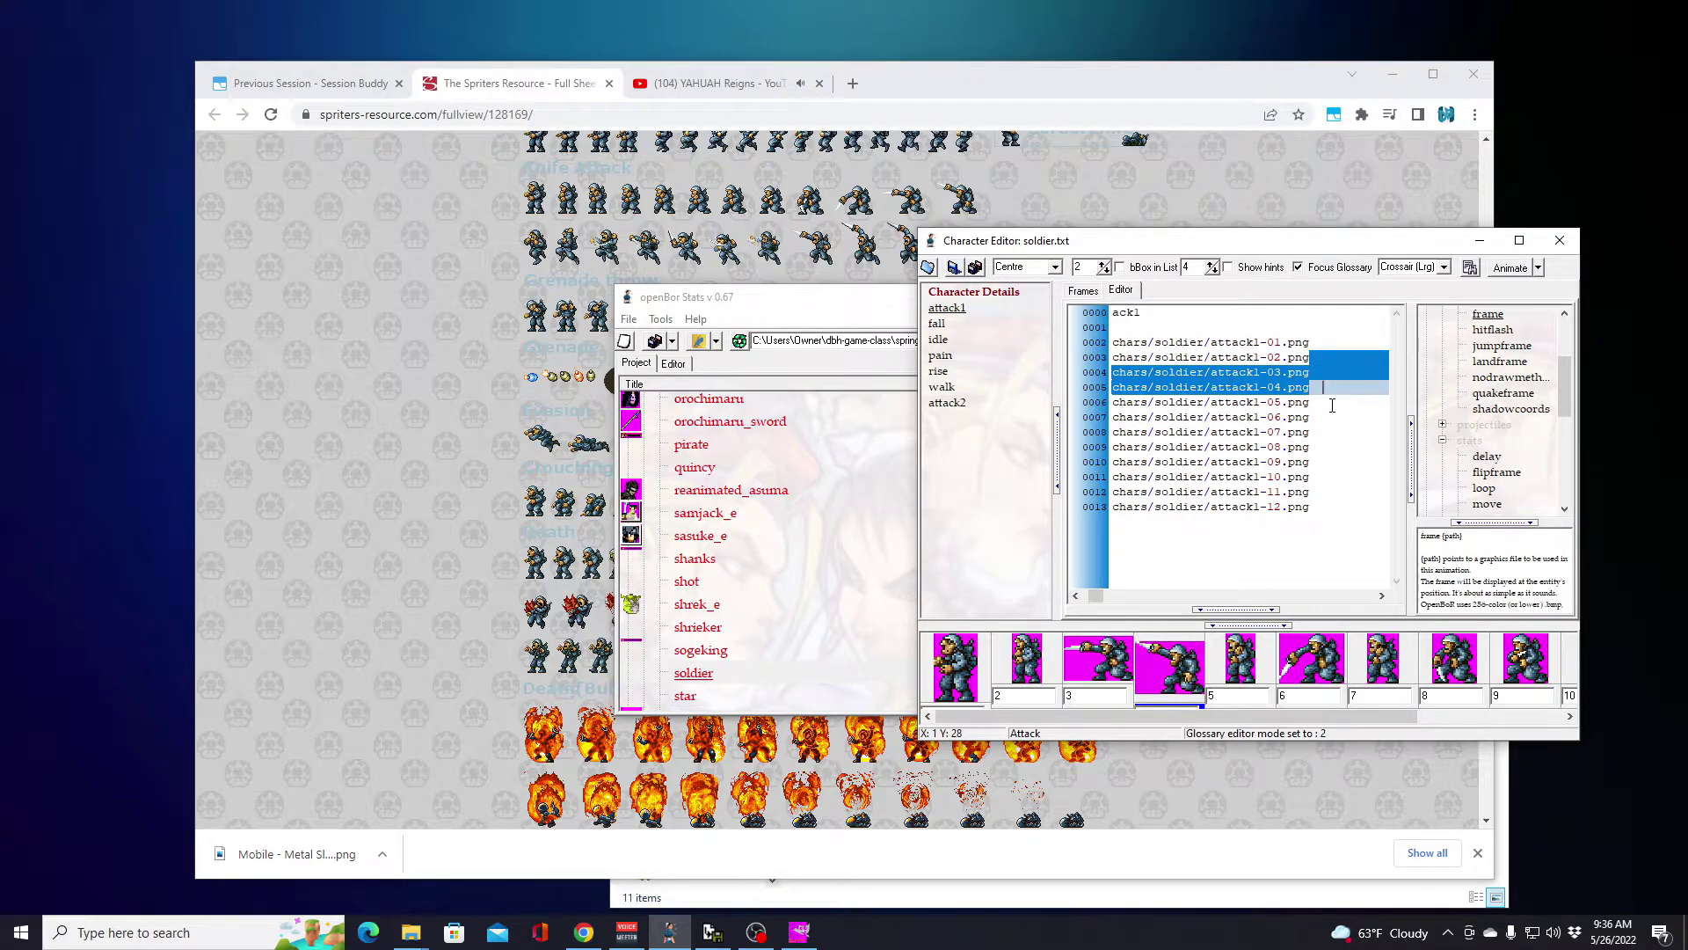
{"action": "key", "text": "Delete"}
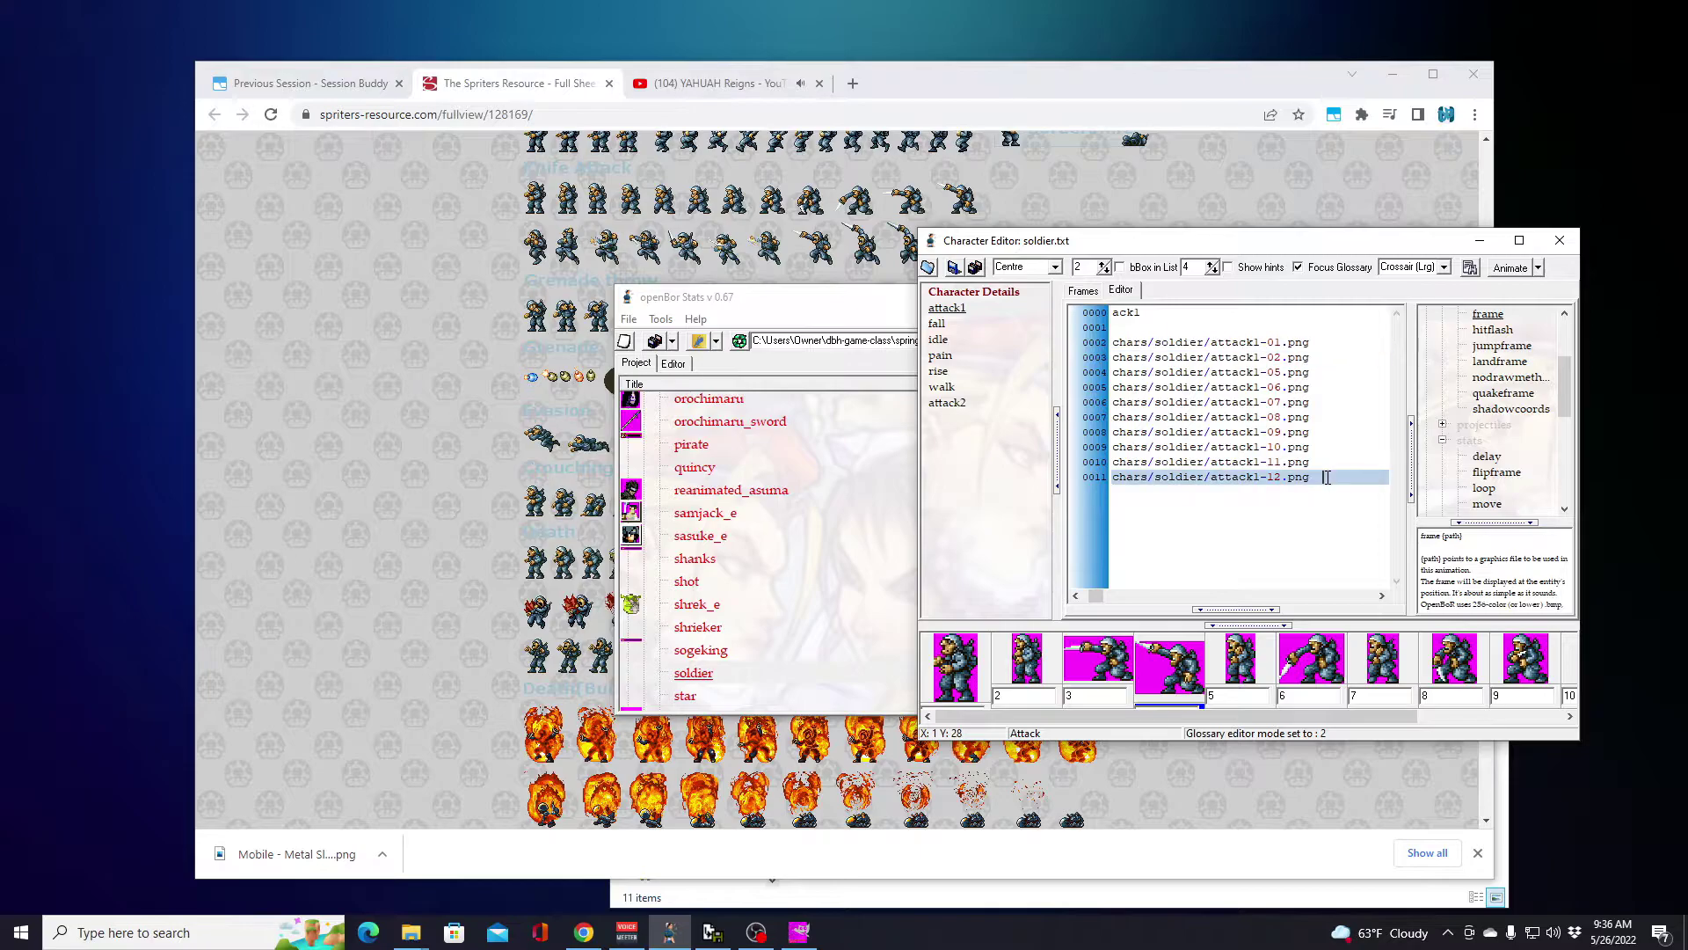
{"action": "left_click", "coordinate": [1343, 475]}
{"action": "key", "text": "ctrl+v"}
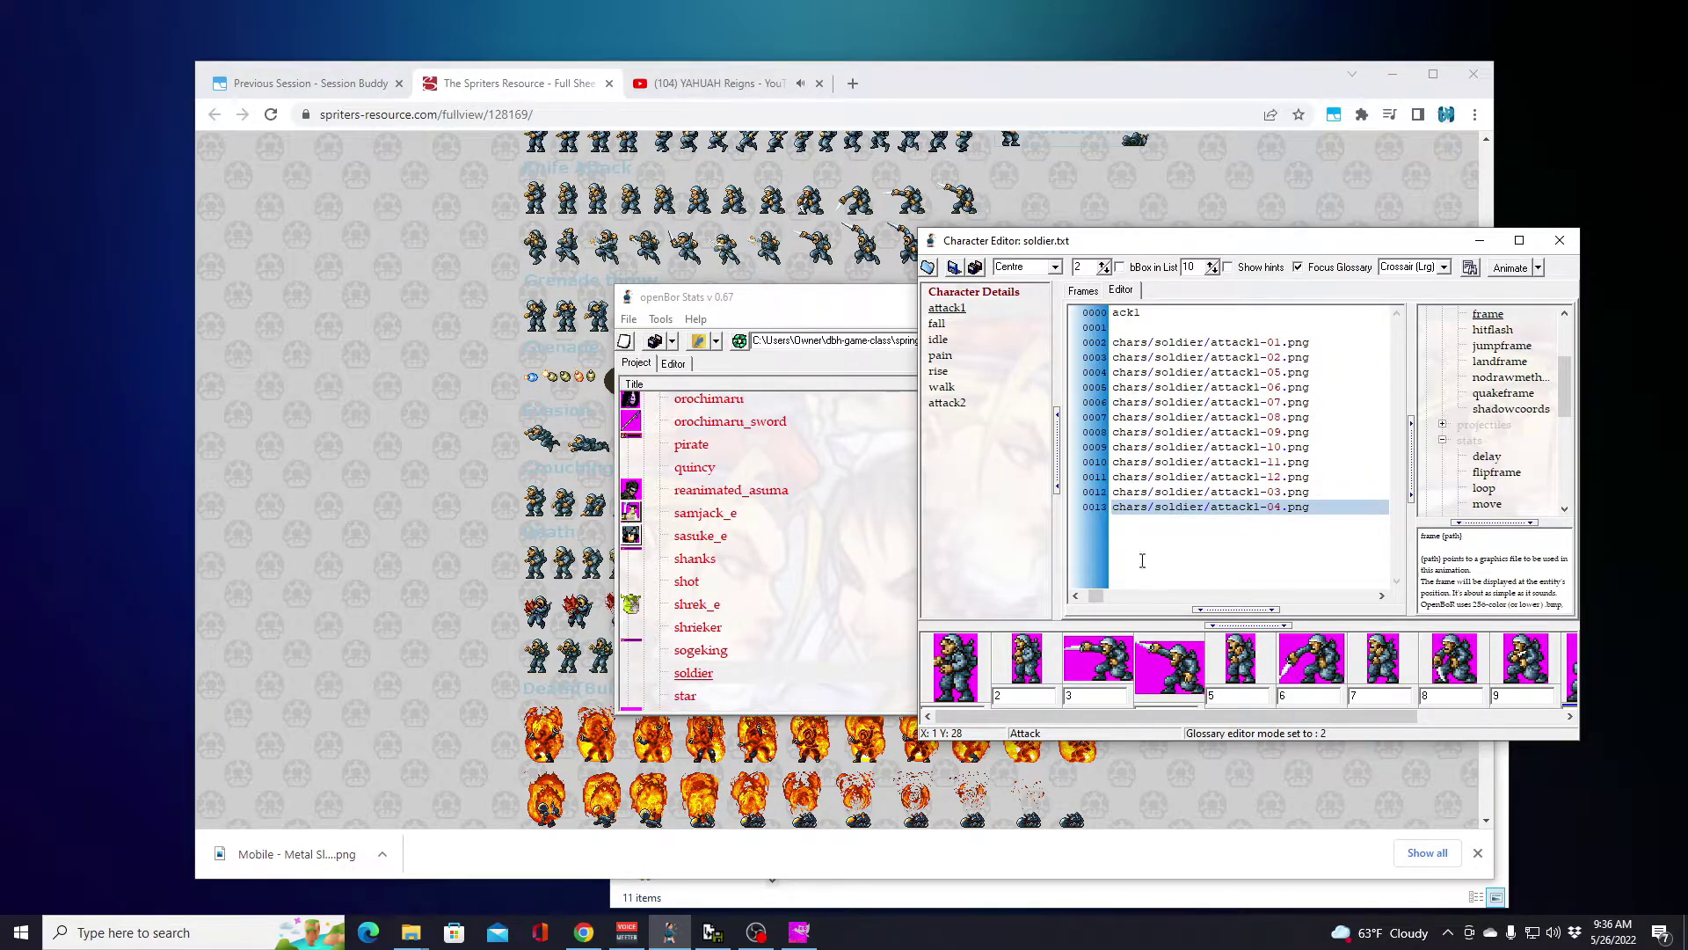
Step: Review the reordered attack1 frames and save the soldier.txt character file
{"action": "left_click", "coordinate": [1083, 290]}
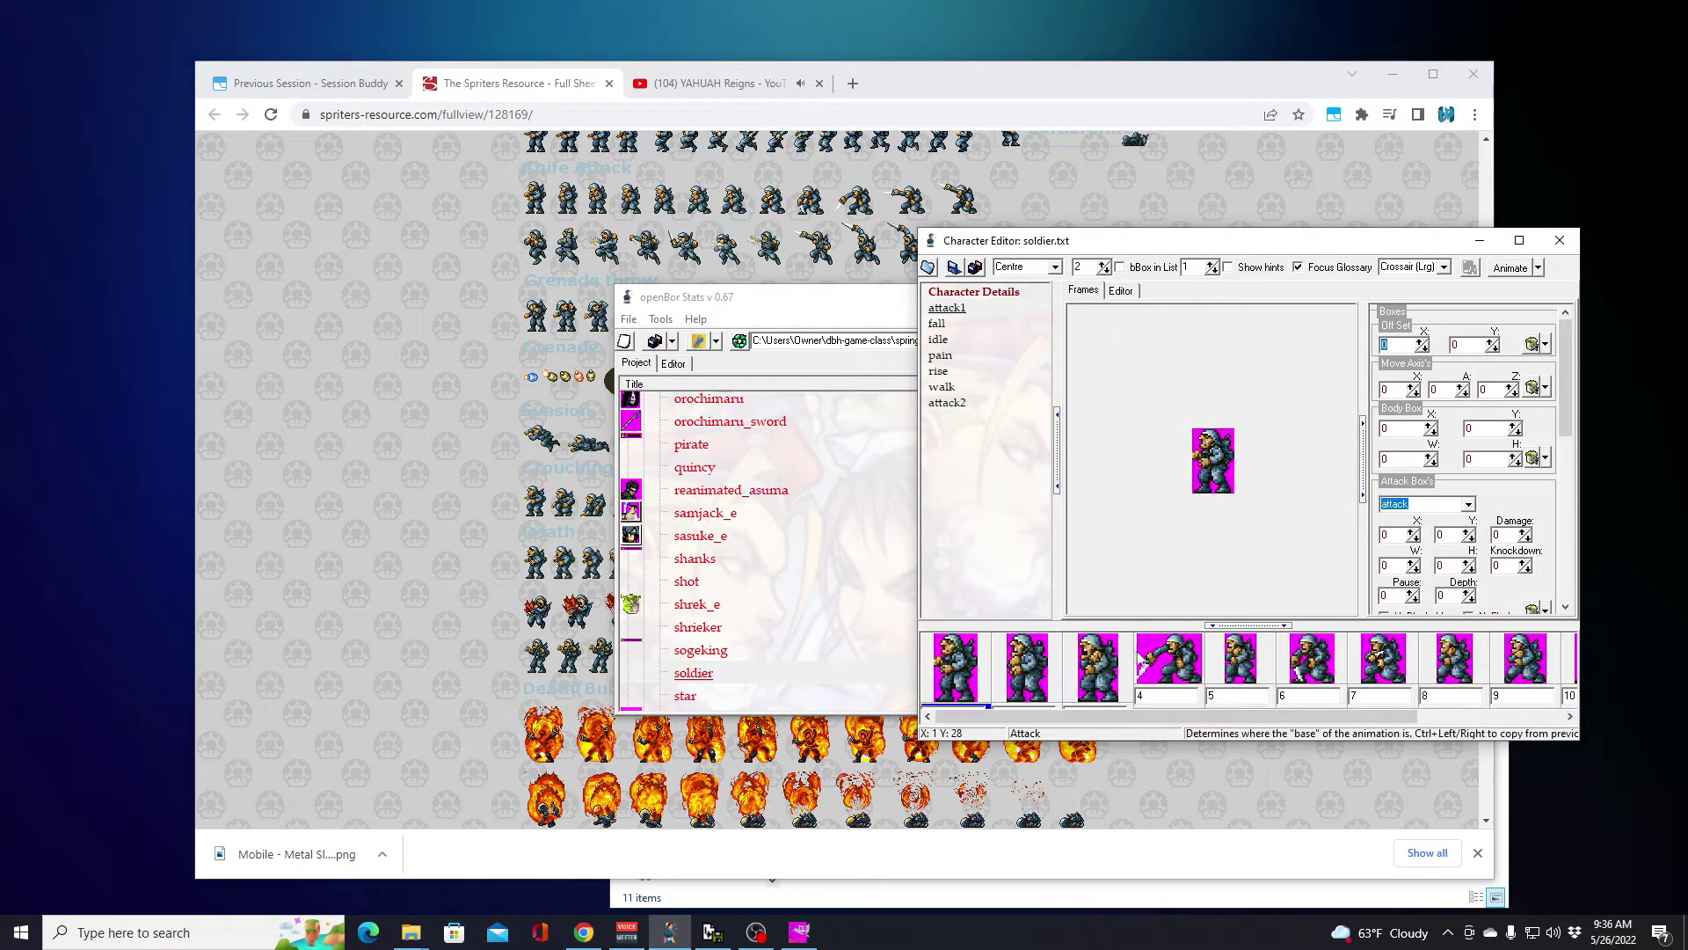
{"action": "mouse_move", "coordinate": [1074, 721]}
{"action": "left_mouse_down"}
{"action": "mouse_move", "coordinate": [1194, 717]}
{"action": "mouse_move", "coordinate": [1077, 714]}
{"action": "left_mouse_up"}
{"action": "left_click", "coordinate": [1042, 684]}
{"action": "left_click", "coordinate": [1083, 691]}
{"action": "left_click", "coordinate": [1241, 677]}
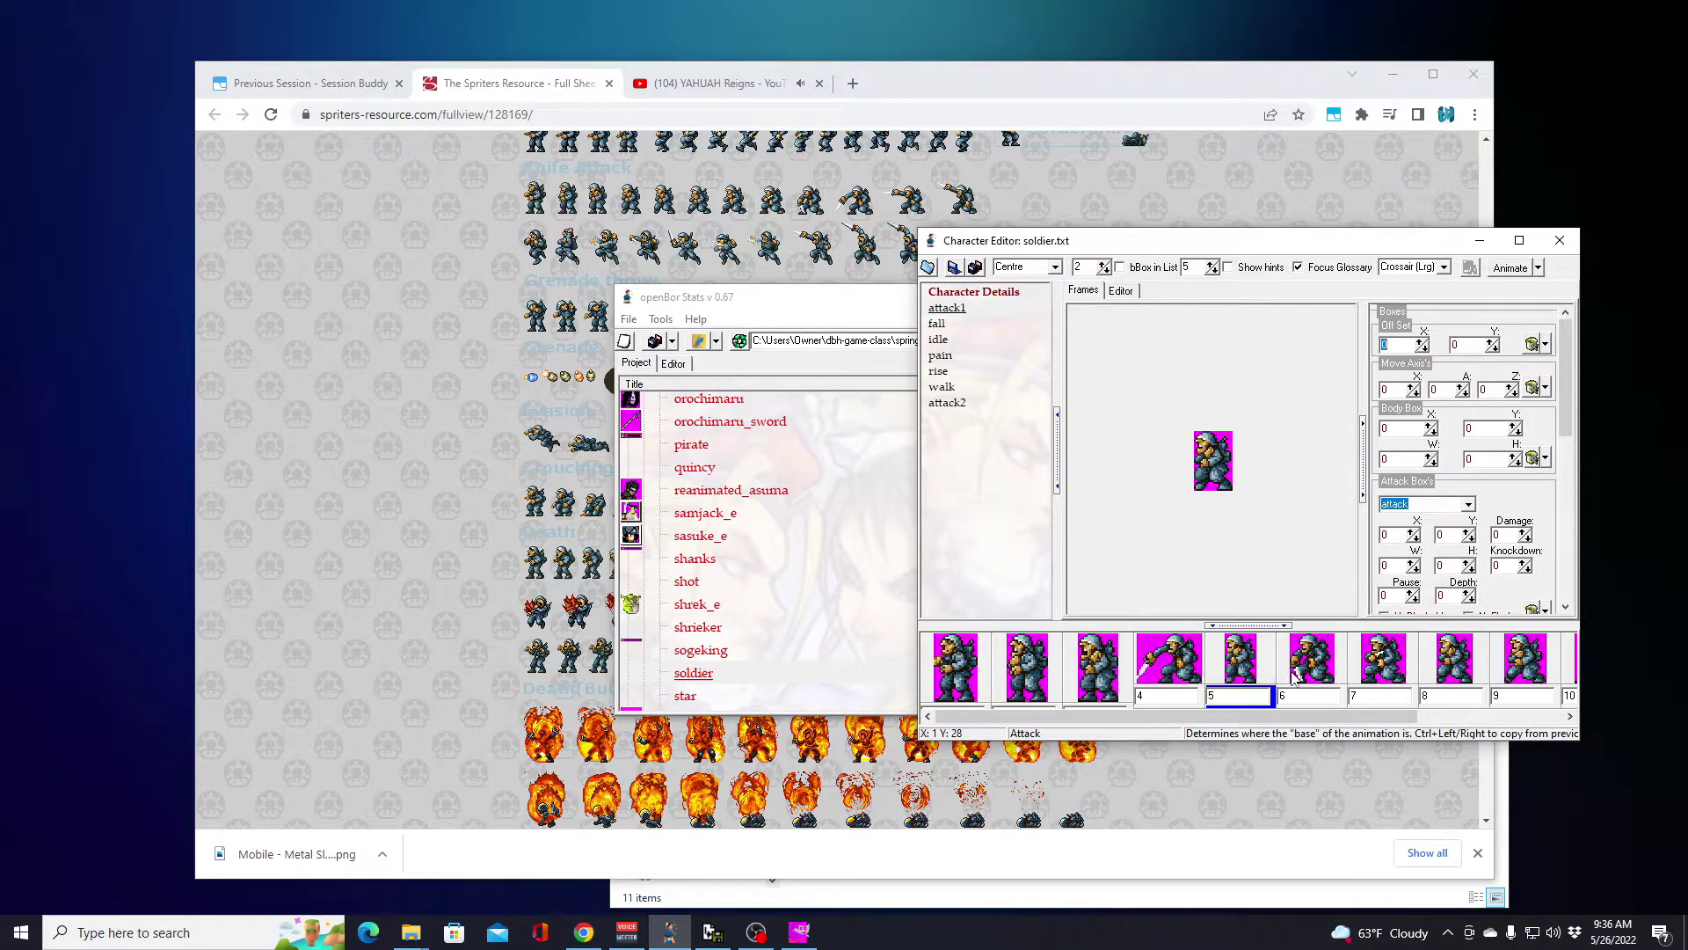
{"action": "mouse_move", "coordinate": [1376, 718]}
{"action": "left_mouse_down"}
{"action": "mouse_move", "coordinate": [1537, 728]}
{"action": "mouse_move", "coordinate": [1376, 723]}
{"action": "left_mouse_up"}
{"action": "left_click", "coordinate": [1121, 290]}
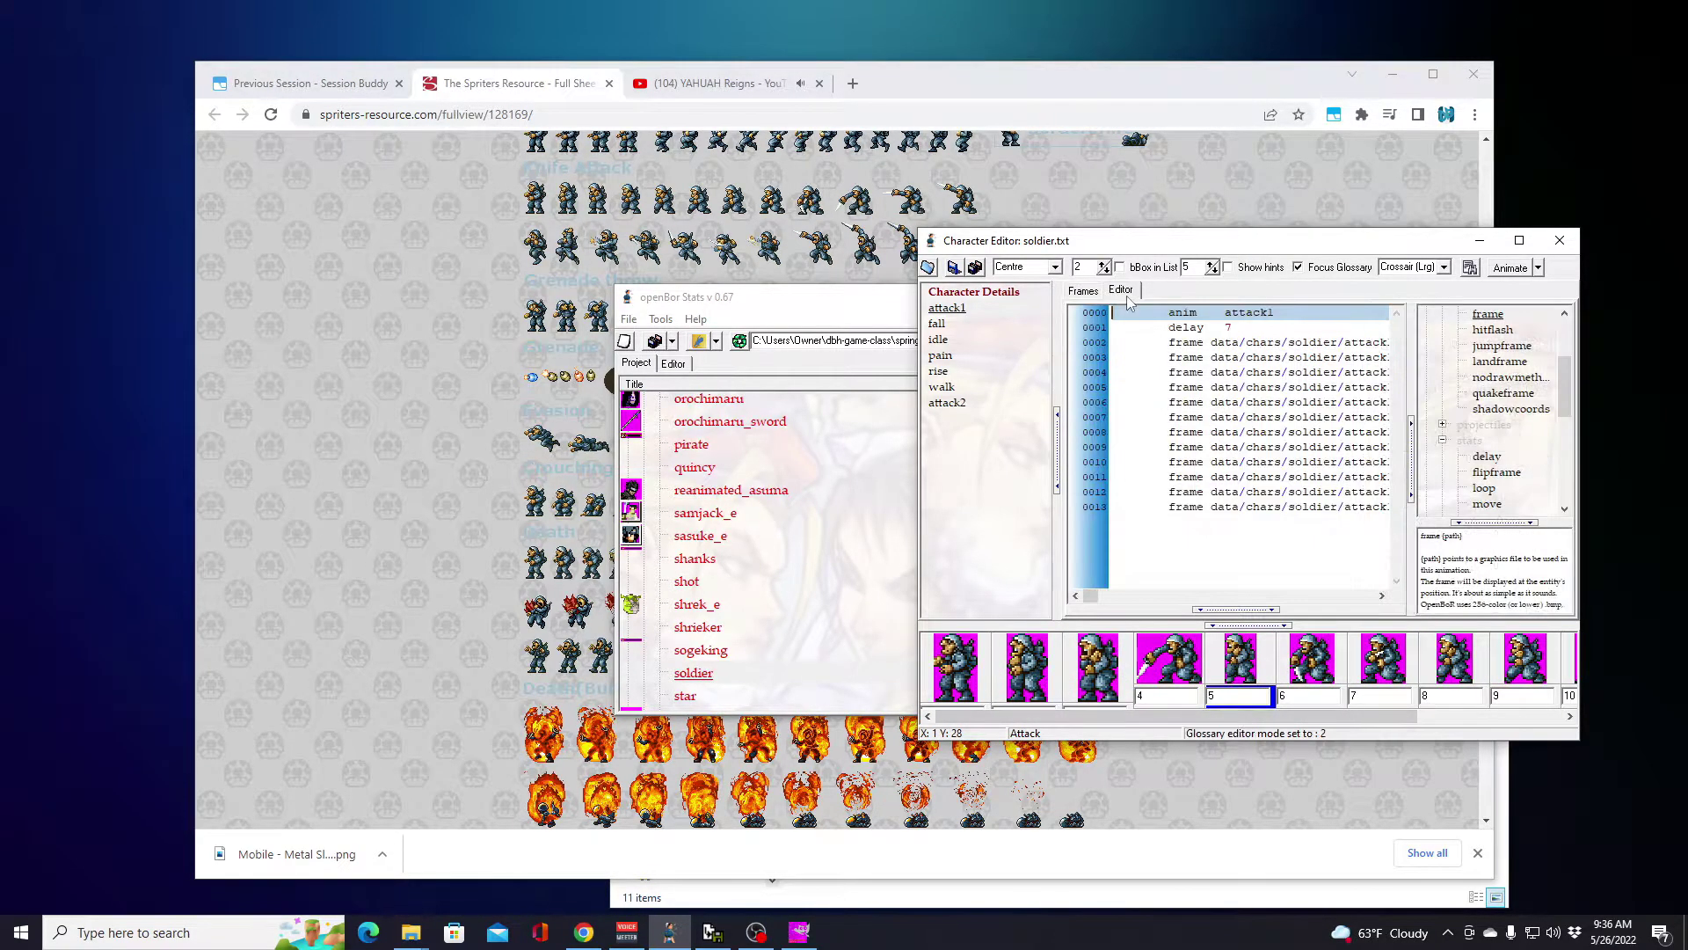
{"action": "left_click", "coordinate": [954, 267]}
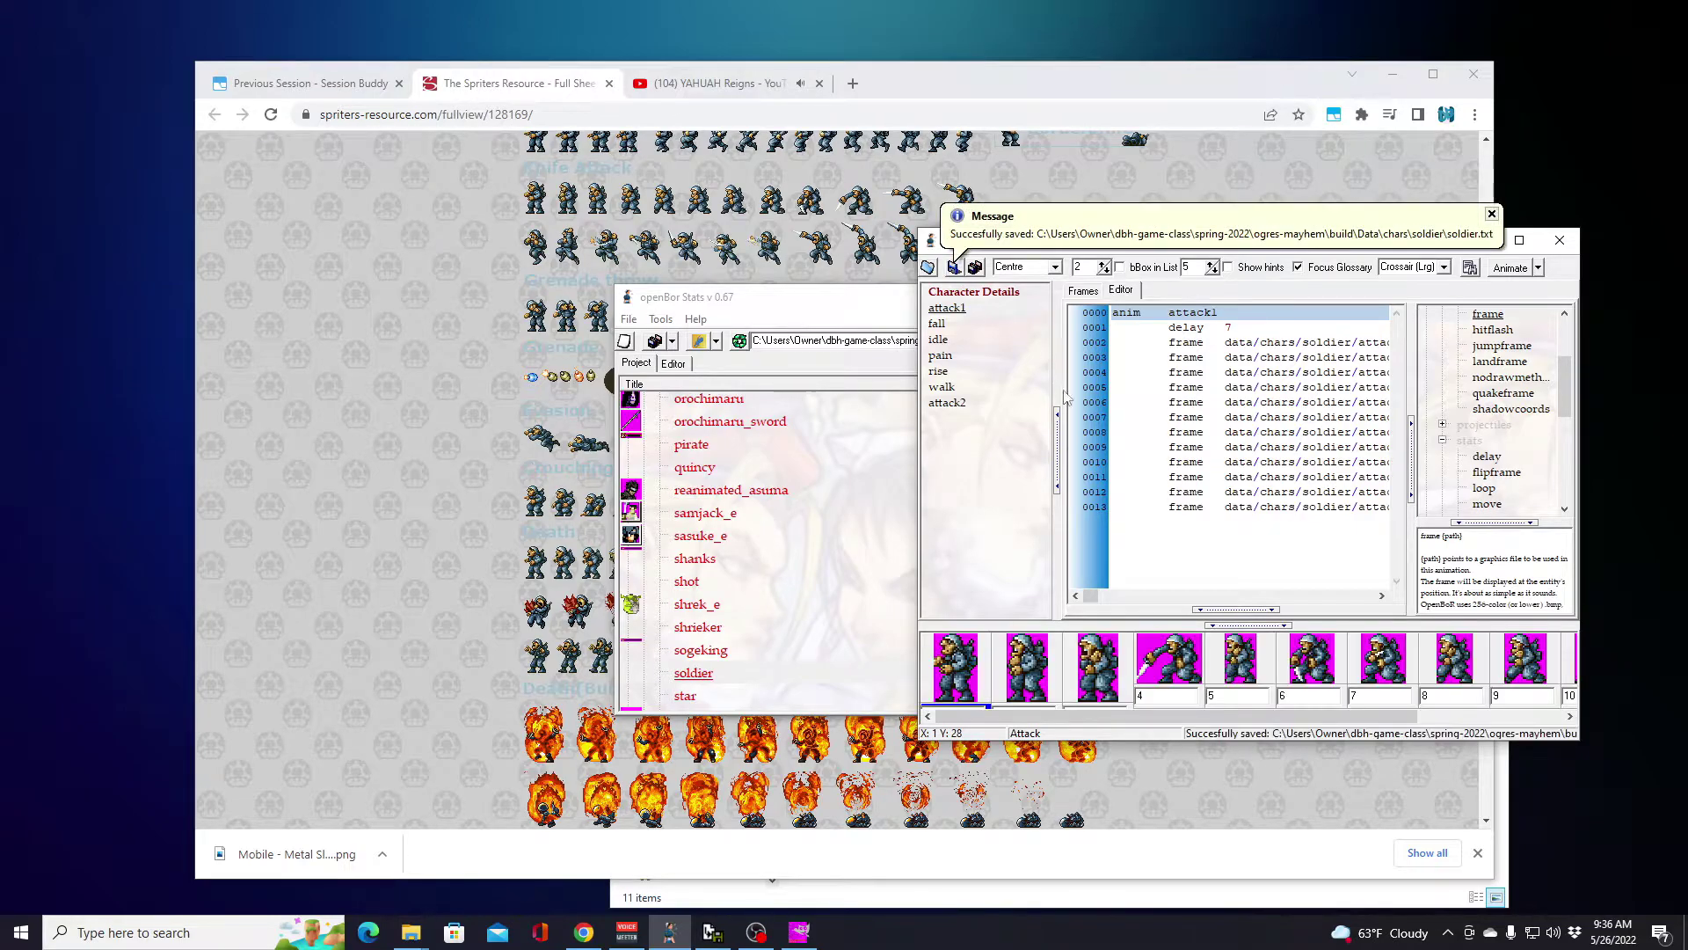
Step: Examine the order of the attack1 frames by matching the thumbnails to their frame lines in the script
{"action": "left_click_drag", "start_coordinate": [1188, 712], "coordinate": [1099, 688]}
{"action": "left_click_drag", "start_coordinate": [1090, 596], "coordinate": [1099, 598]}
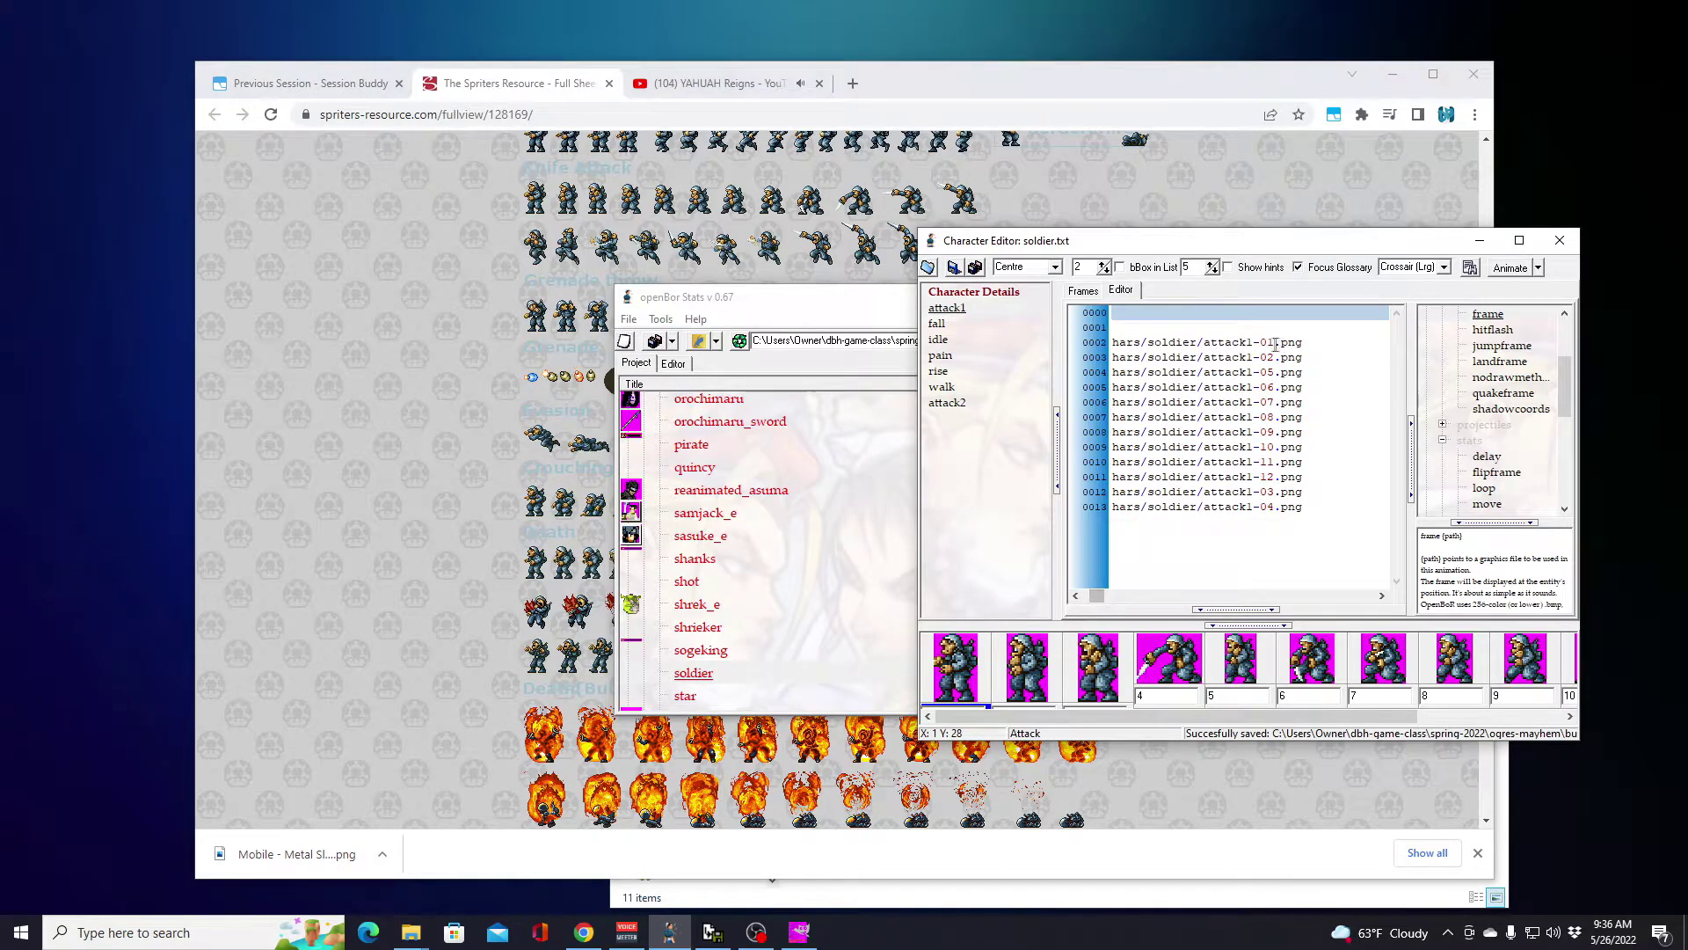
{"action": "left_click", "coordinate": [971, 688]}
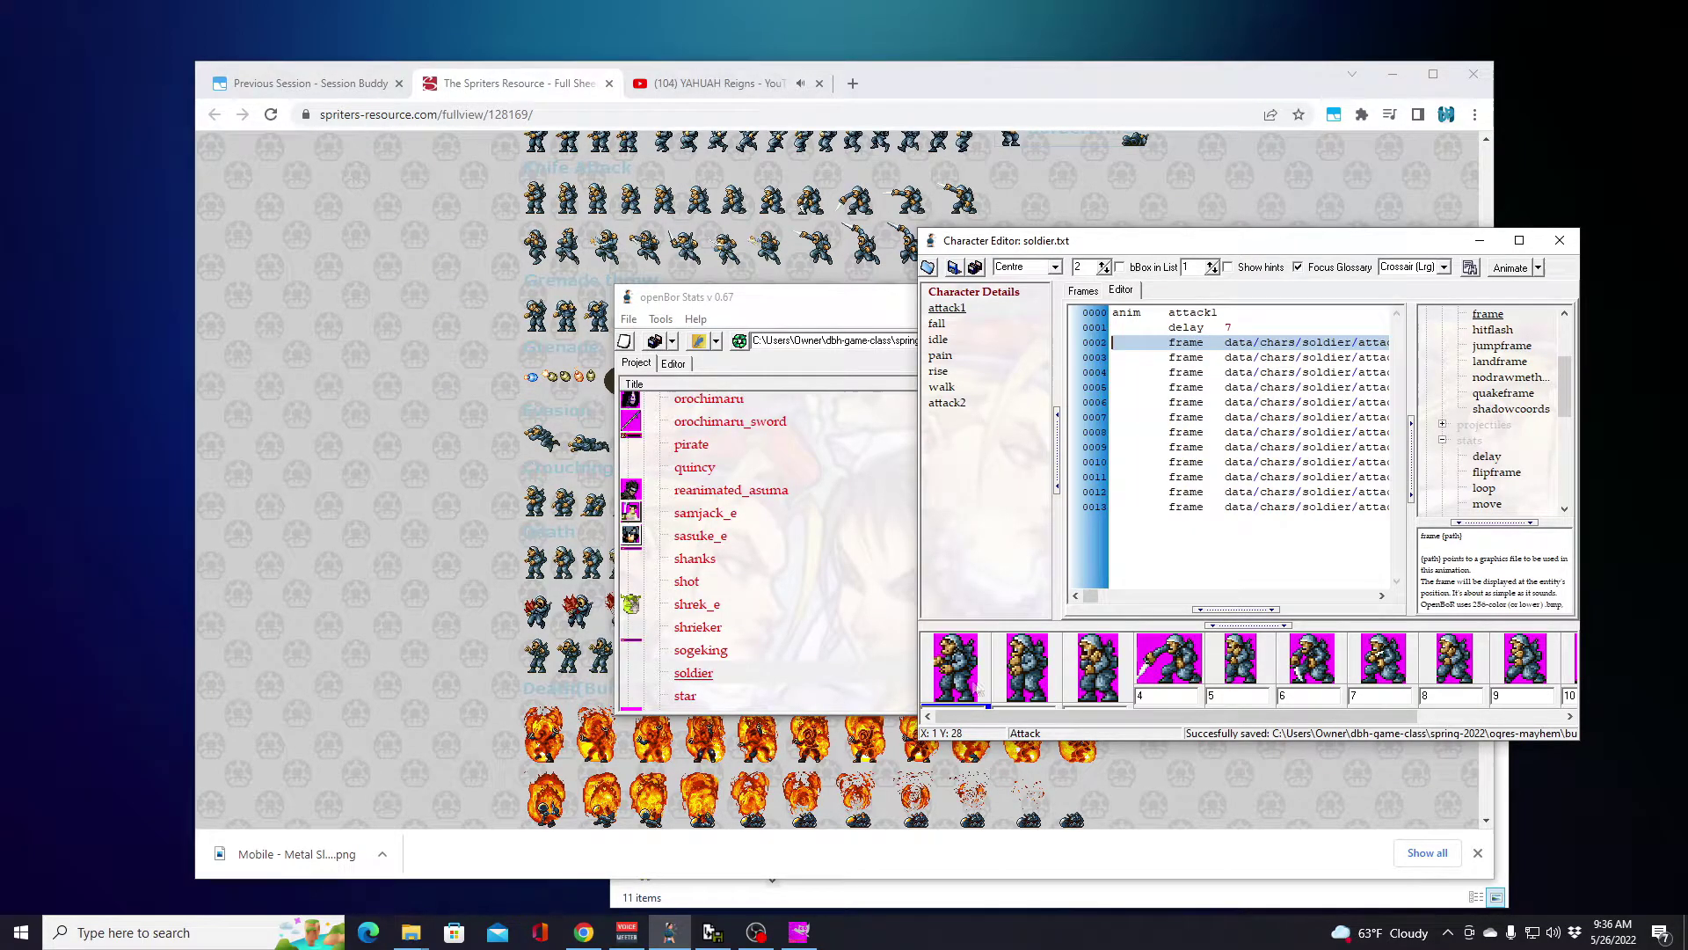
{"action": "left_click", "coordinate": [1025, 677]}
{"action": "left_click", "coordinate": [1101, 681]}
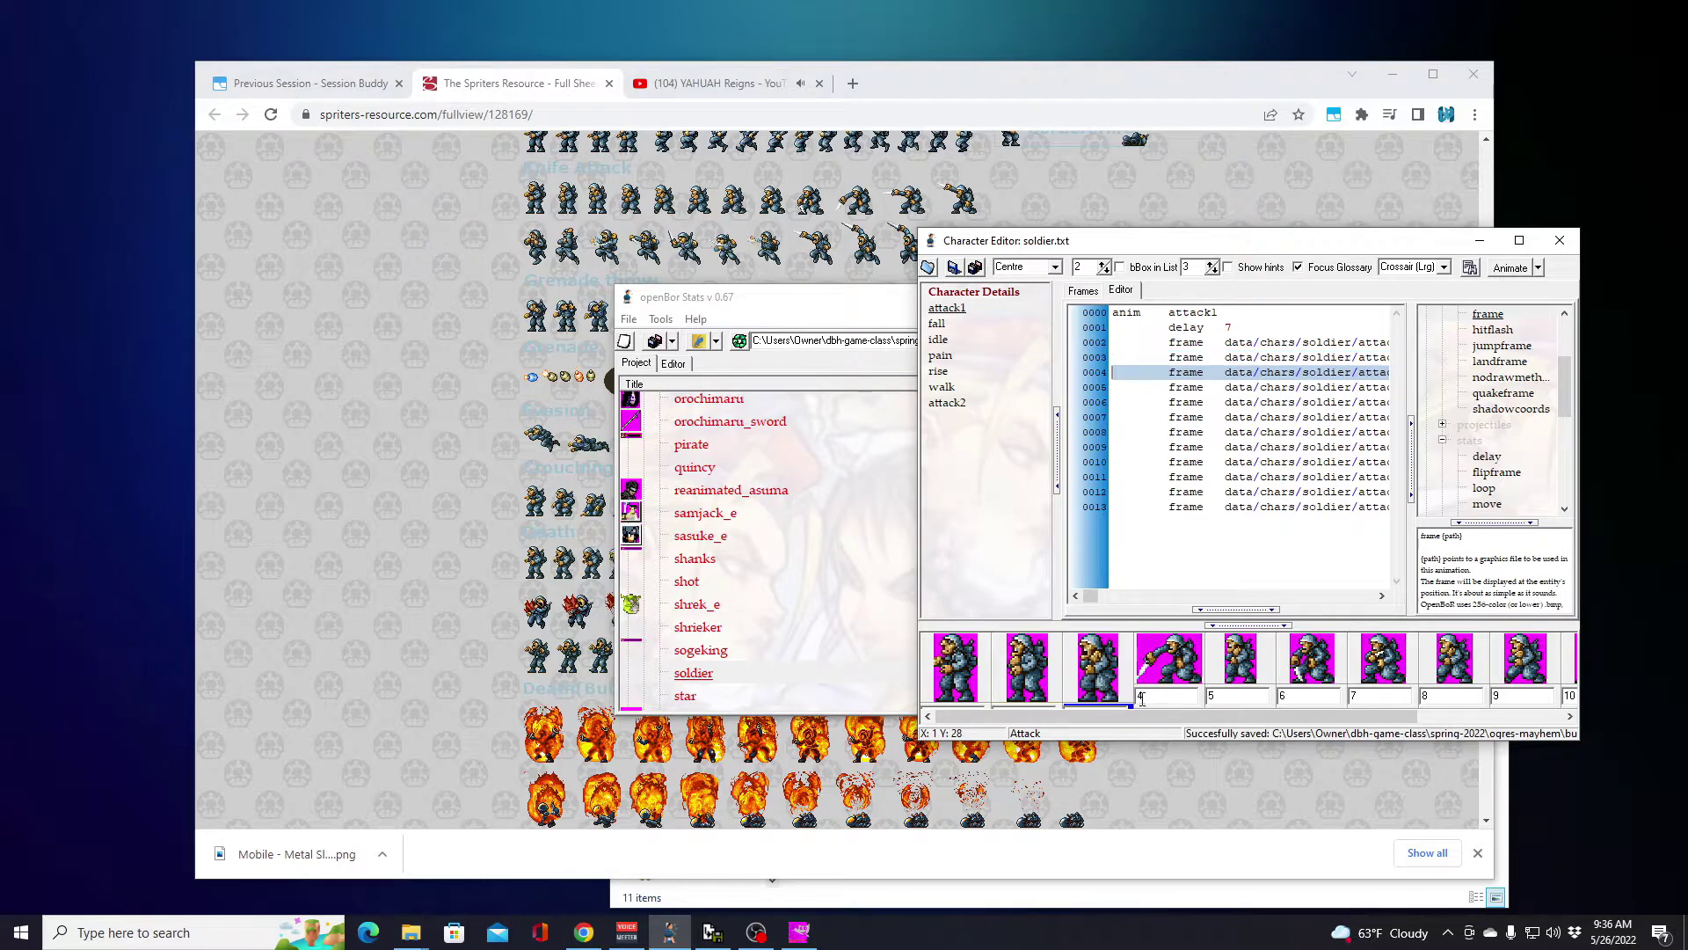
{"action": "scroll", "coordinate": [1141, 697], "scroll_direction": "right", "scroll_amount": 2}
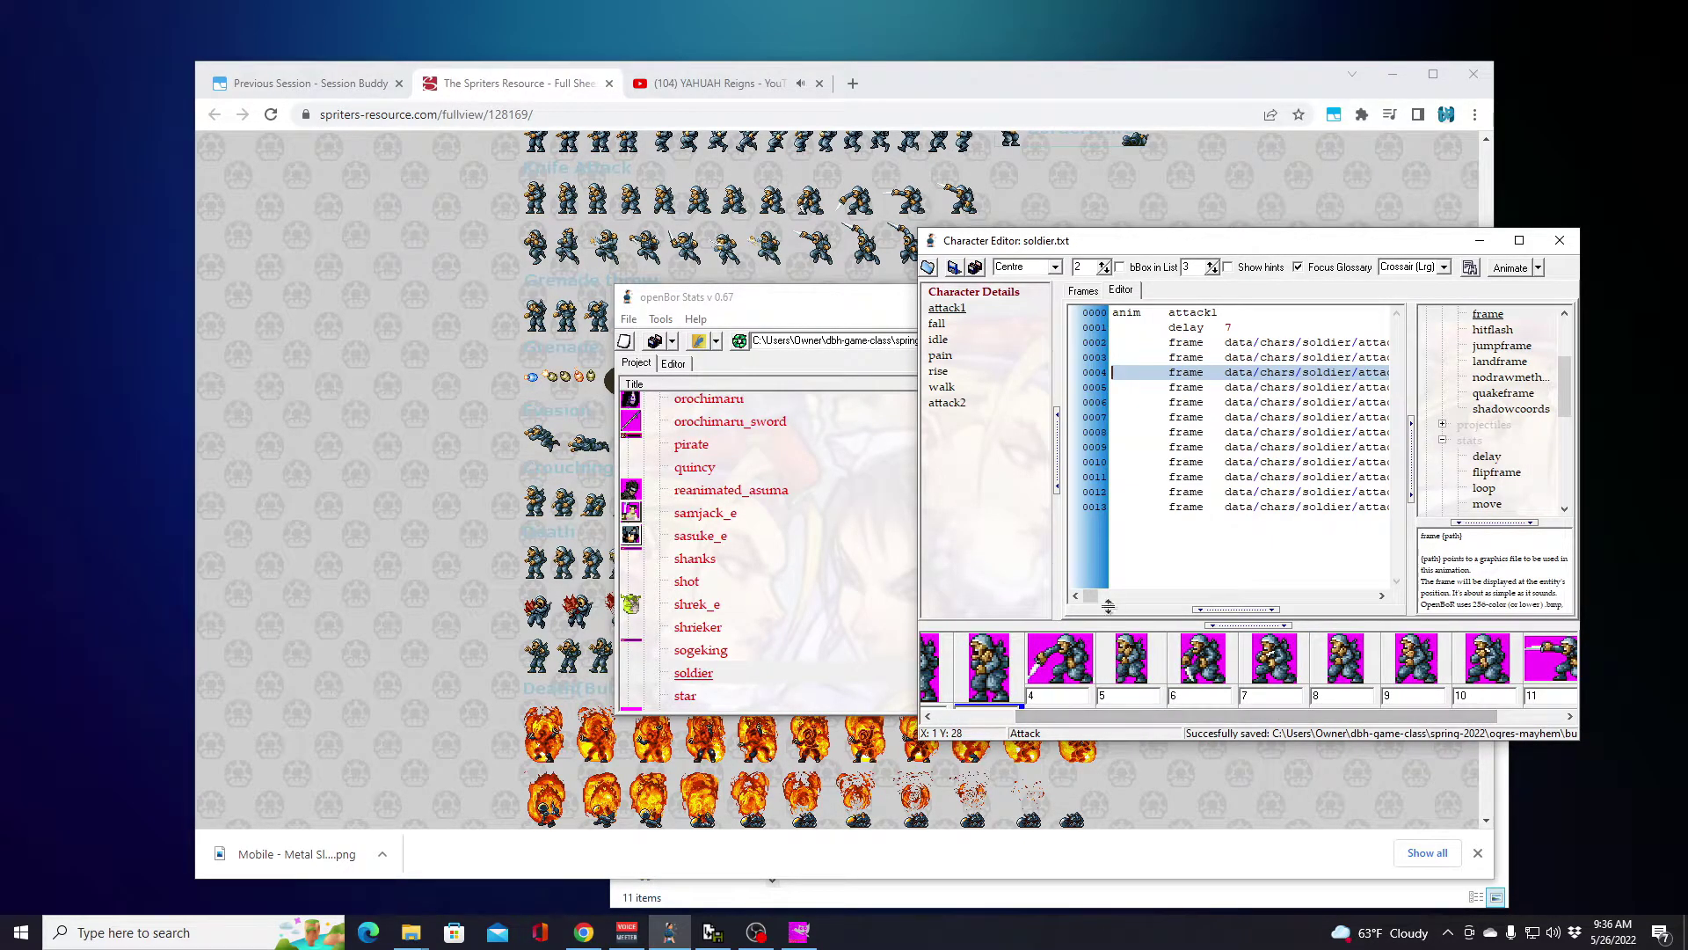
{"action": "left_click_drag", "start_coordinate": [1090, 597], "coordinate": [1099, 599]}
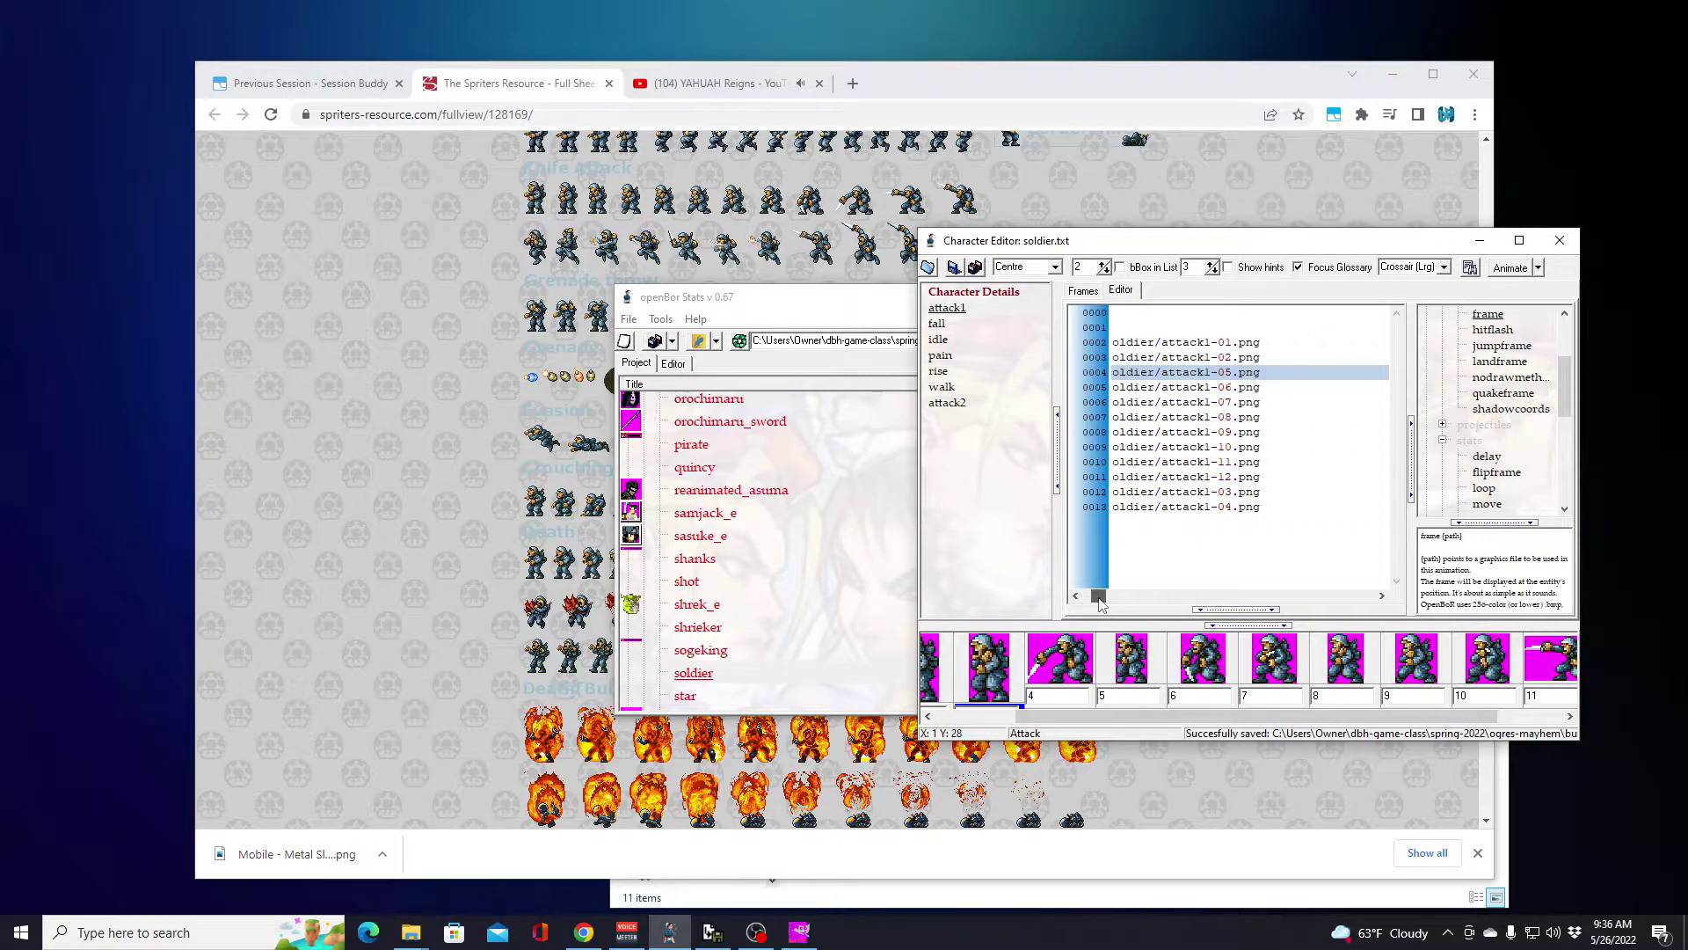
Step: Move the attack1-07.png frame line directly after attack1-05.png in the attack1 script and save the soldier.txt file
{"action": "left_click", "coordinate": [1131, 668]}
{"action": "left_click_drag", "start_coordinate": [1094, 718], "coordinate": [1155, 723]}
{"action": "left_click_drag", "start_coordinate": [1090, 597], "coordinate": [1098, 598]}
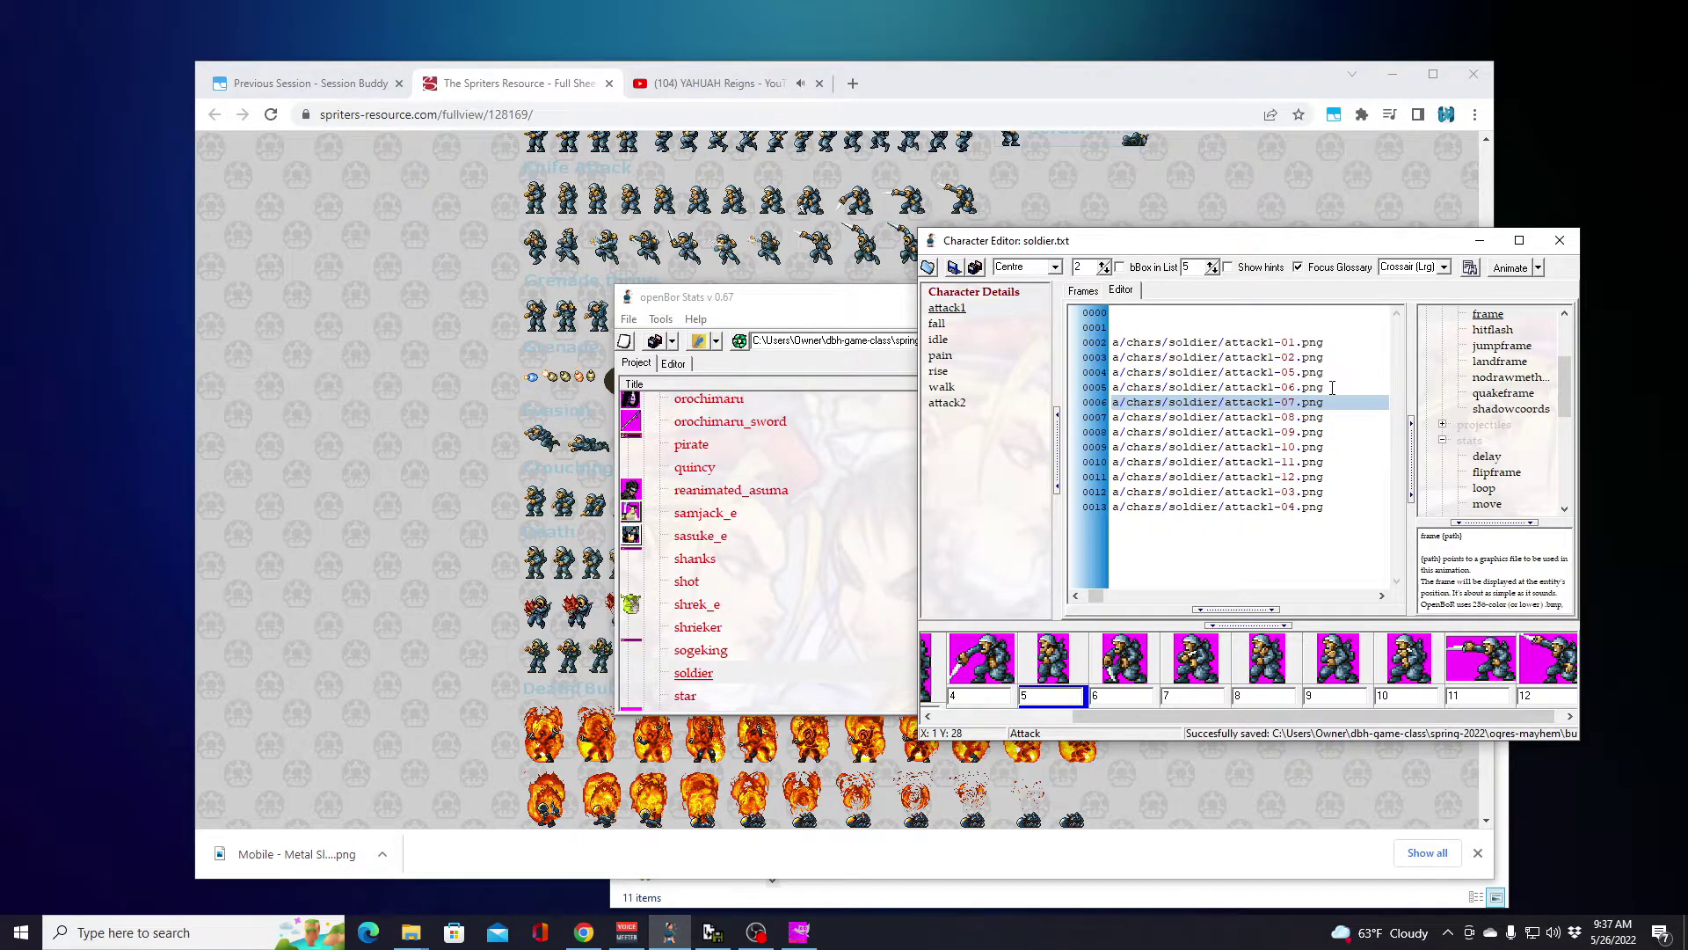
{"action": "left_click_drag", "start_coordinate": [1332, 387], "coordinate": [1332, 406]}
{"action": "key", "text": "ctrl+c"}
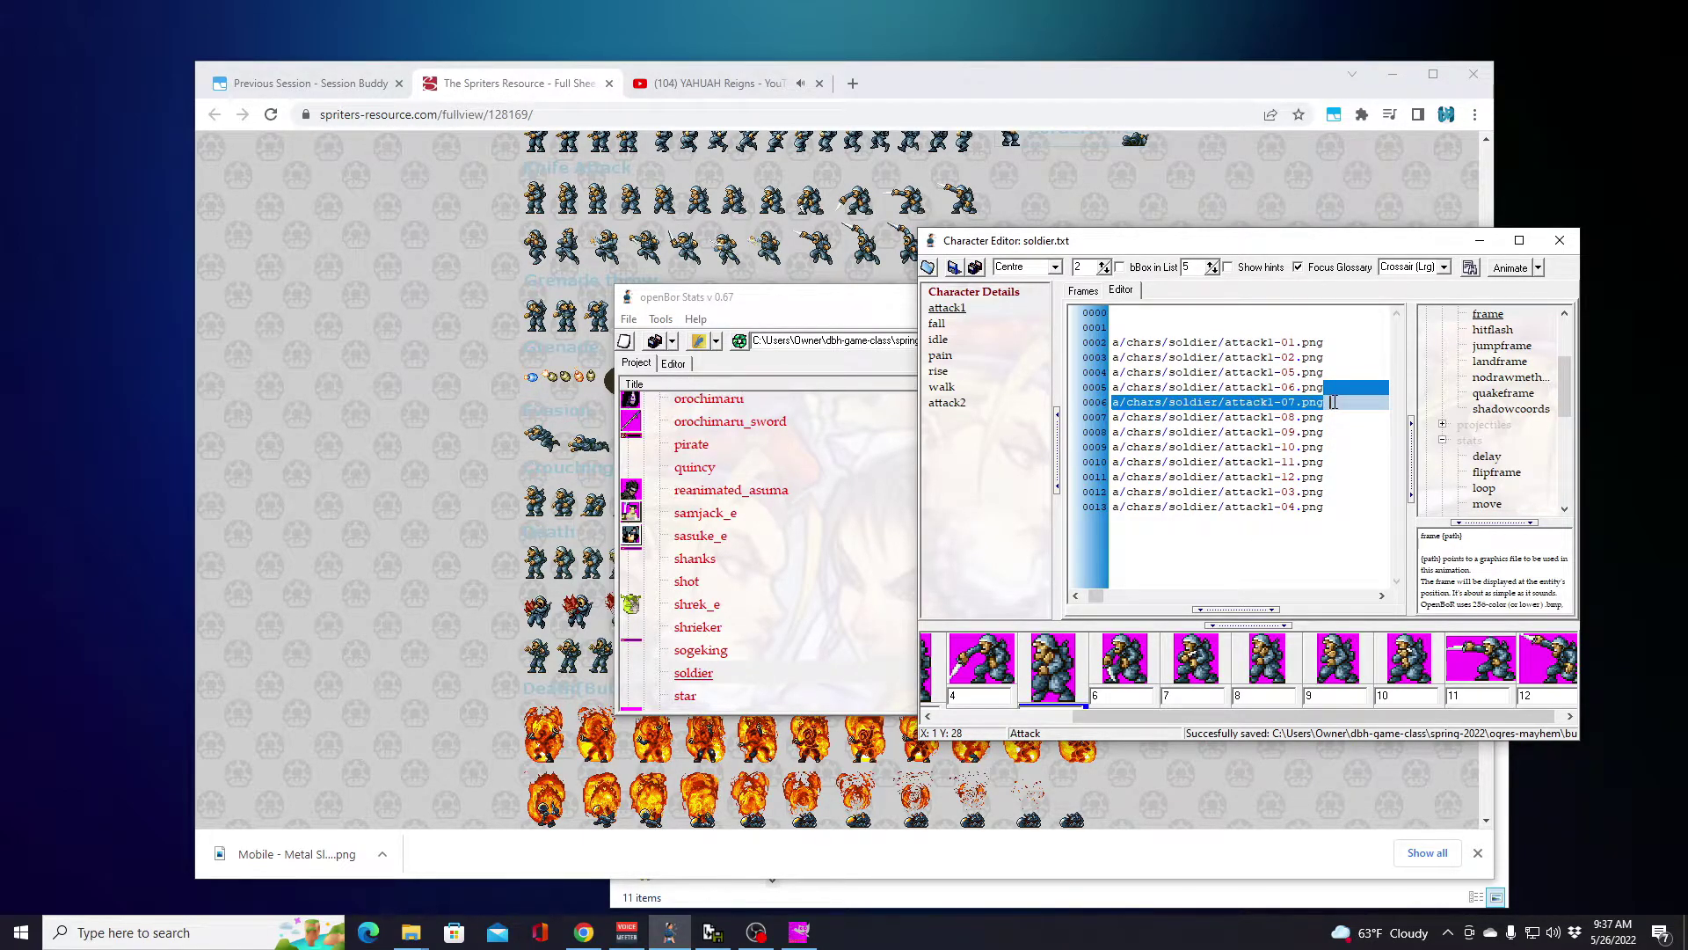
{"action": "key", "text": "Delete"}
{"action": "left_click", "coordinate": [1343, 375]}
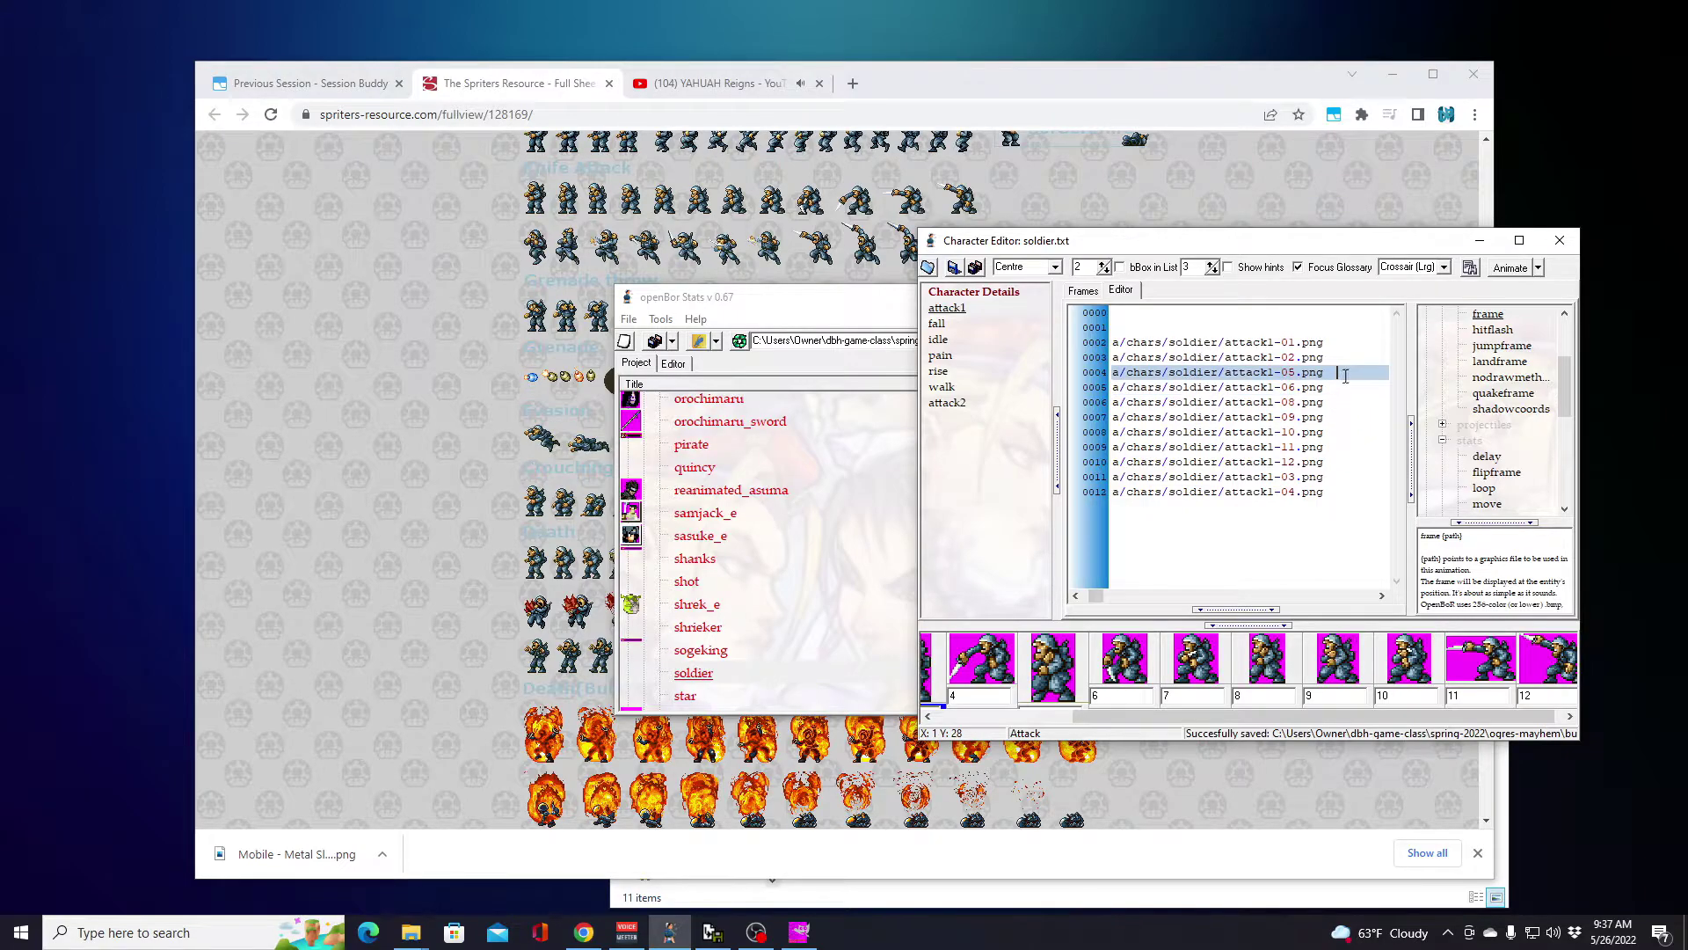
{"action": "key", "text": "ctrl+v"}
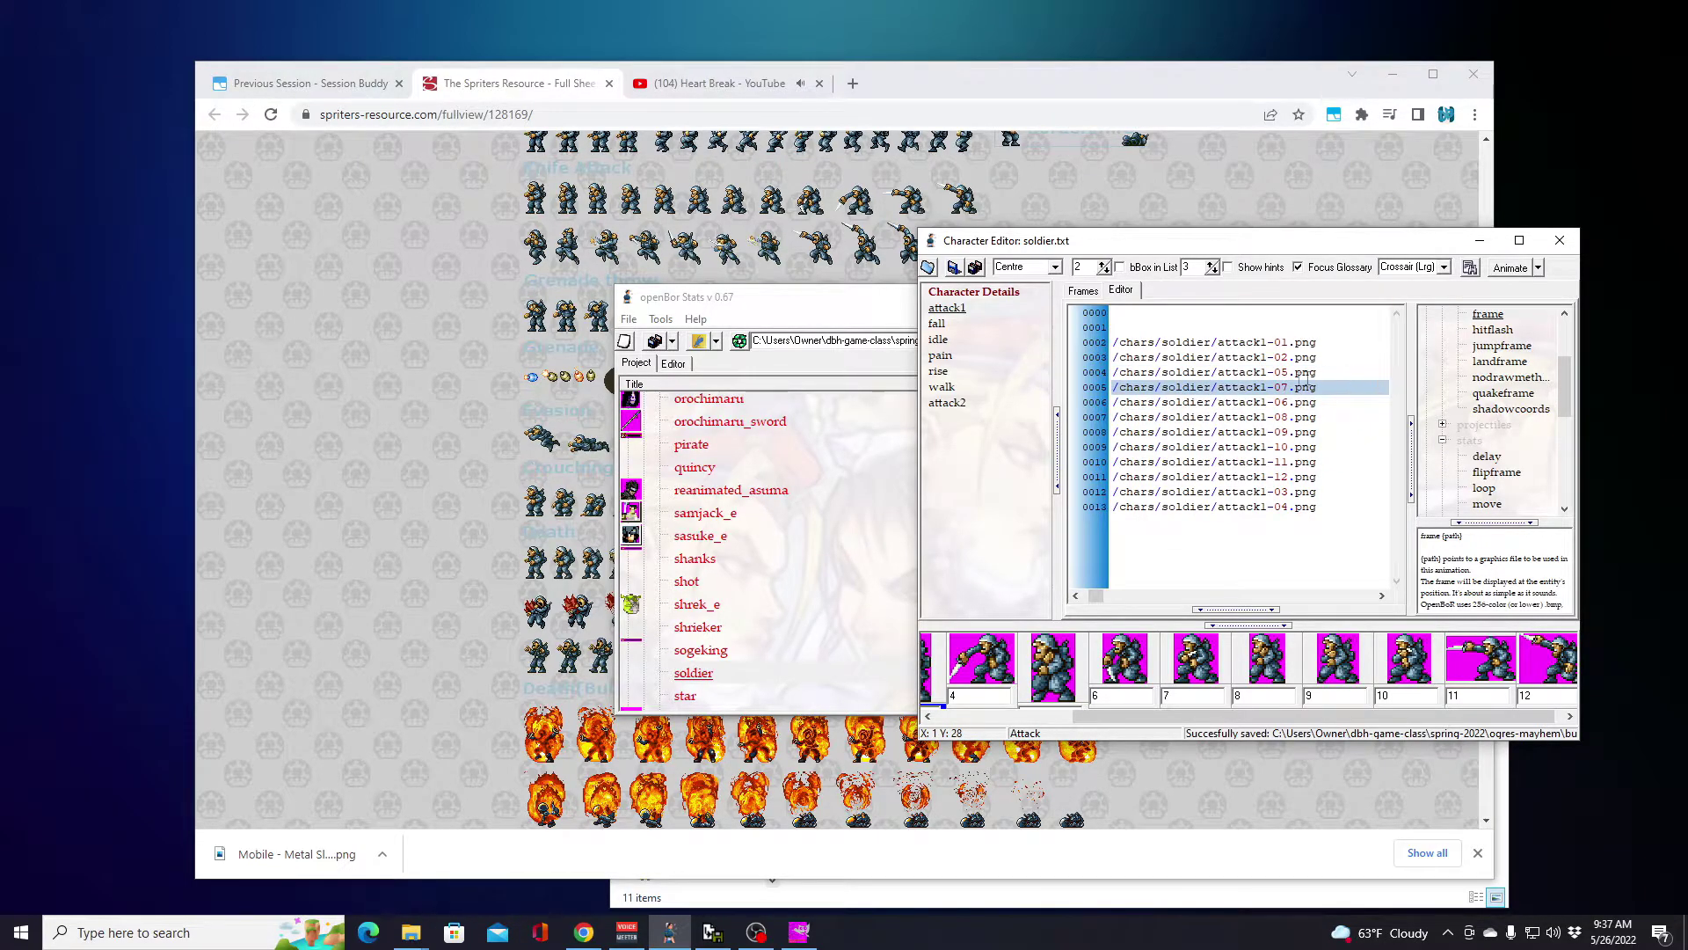
{"action": "left_click", "coordinate": [954, 266]}
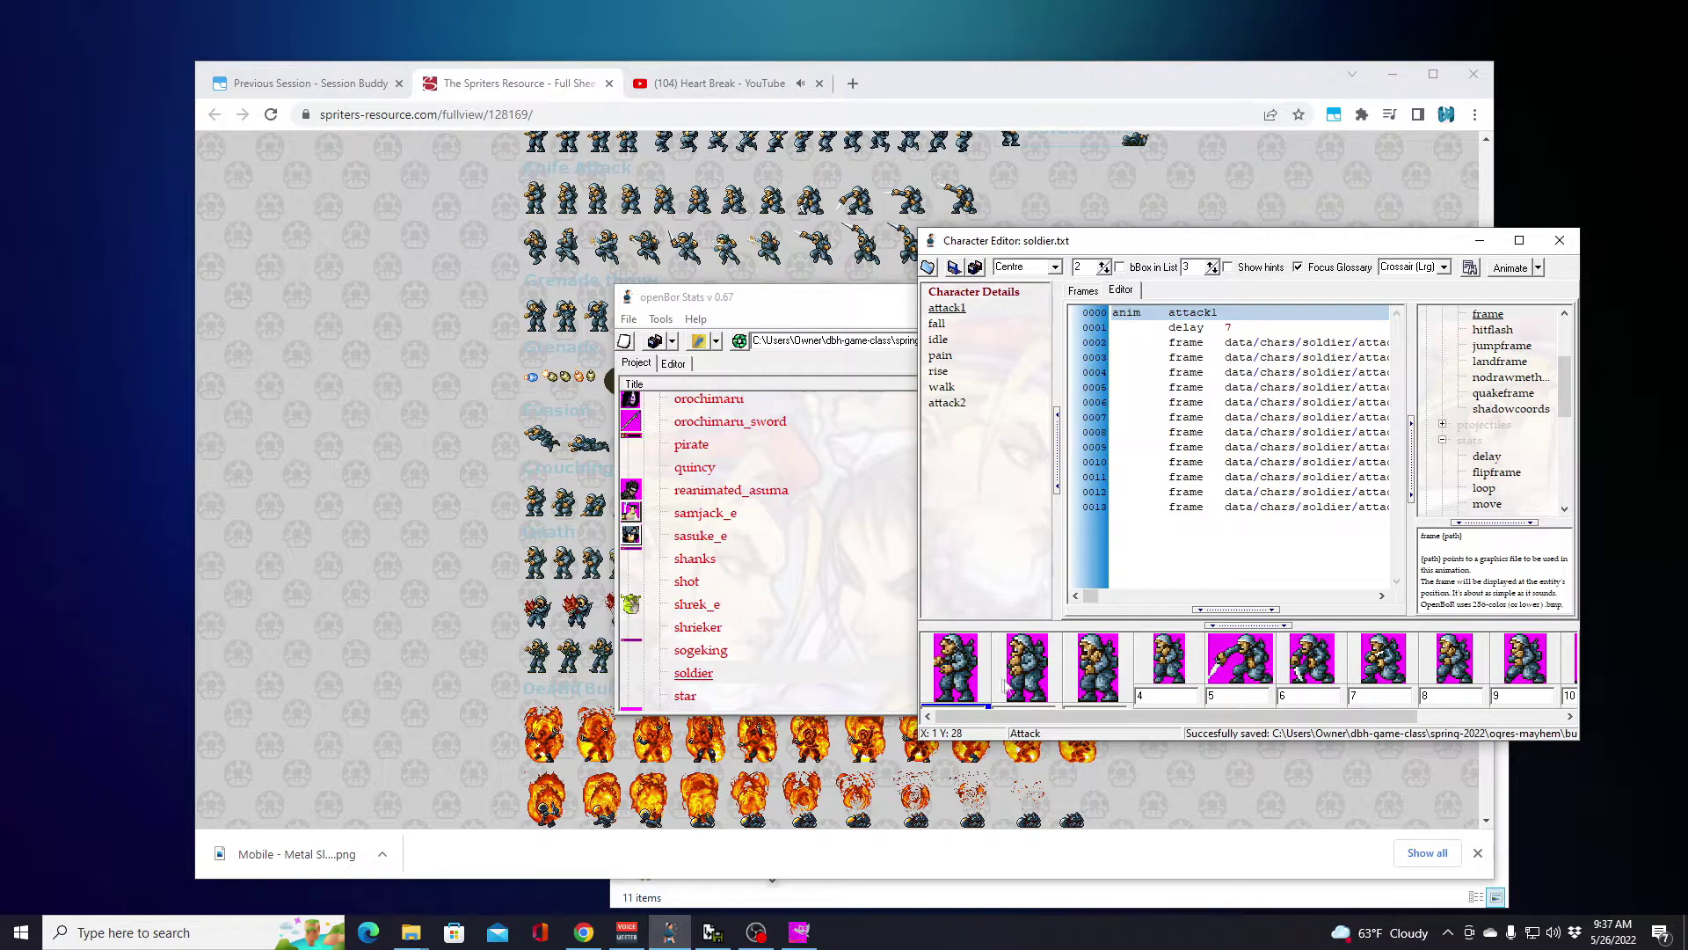
Step: Review the attack1 frame order against the script lines and enlarge the character editor window to fit the full frame paths
{"action": "left_click_drag", "start_coordinate": [1167, 719], "coordinate": [1287, 719]}
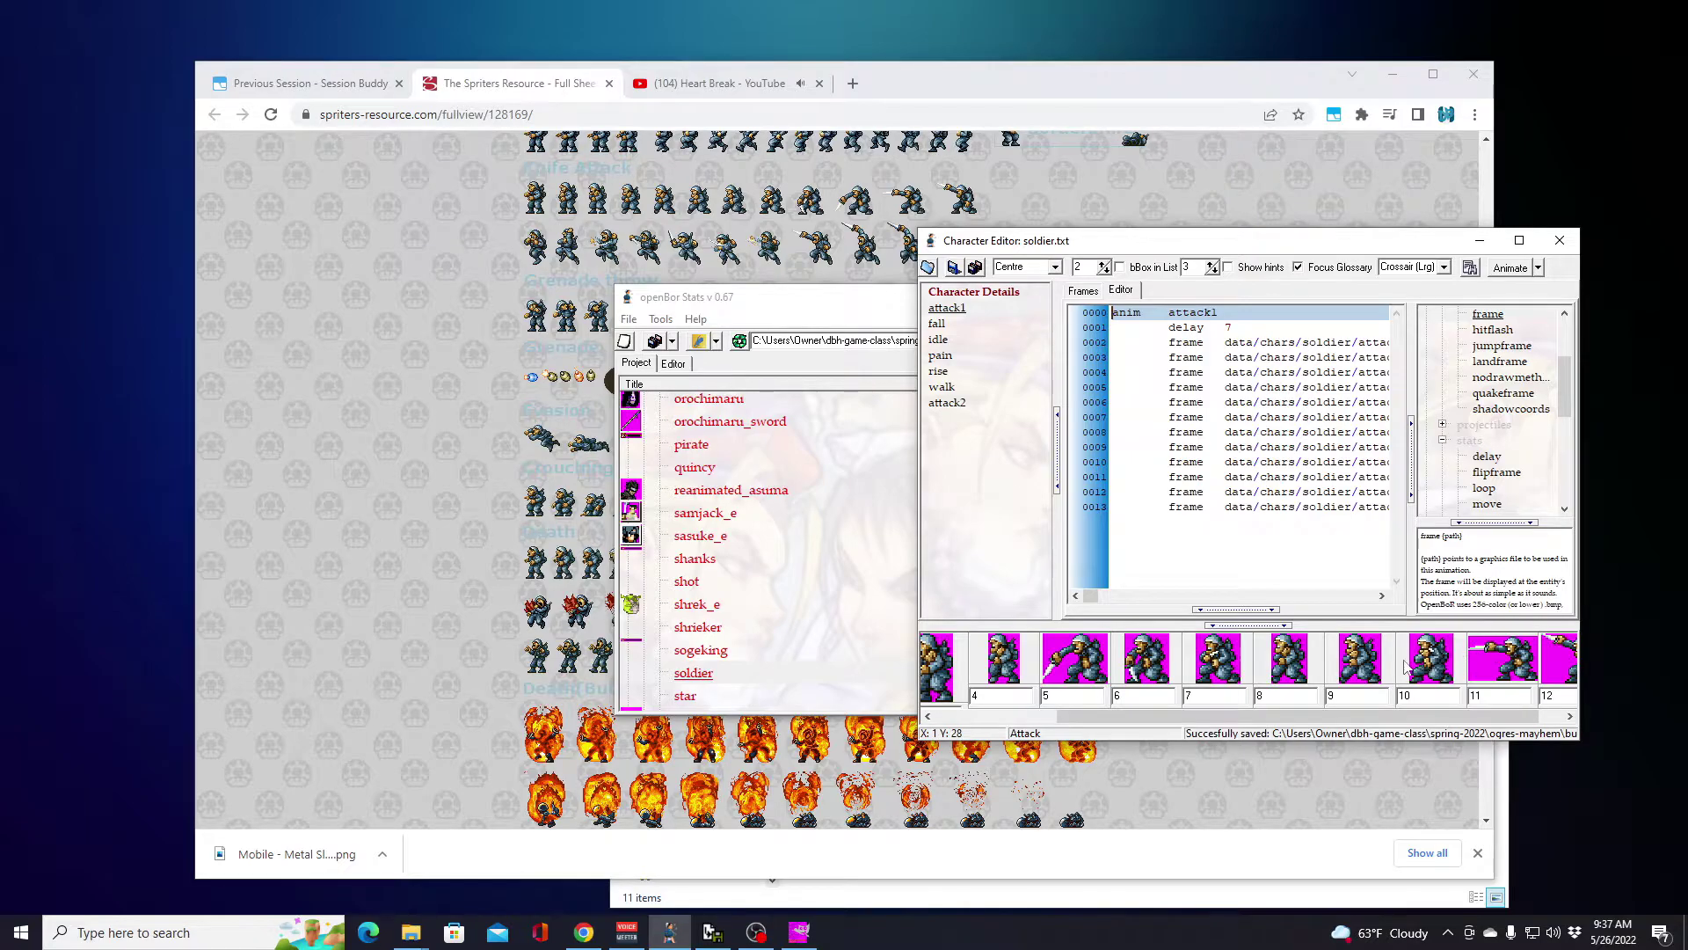
{"action": "left_click_drag", "start_coordinate": [1255, 716], "coordinate": [1299, 720]}
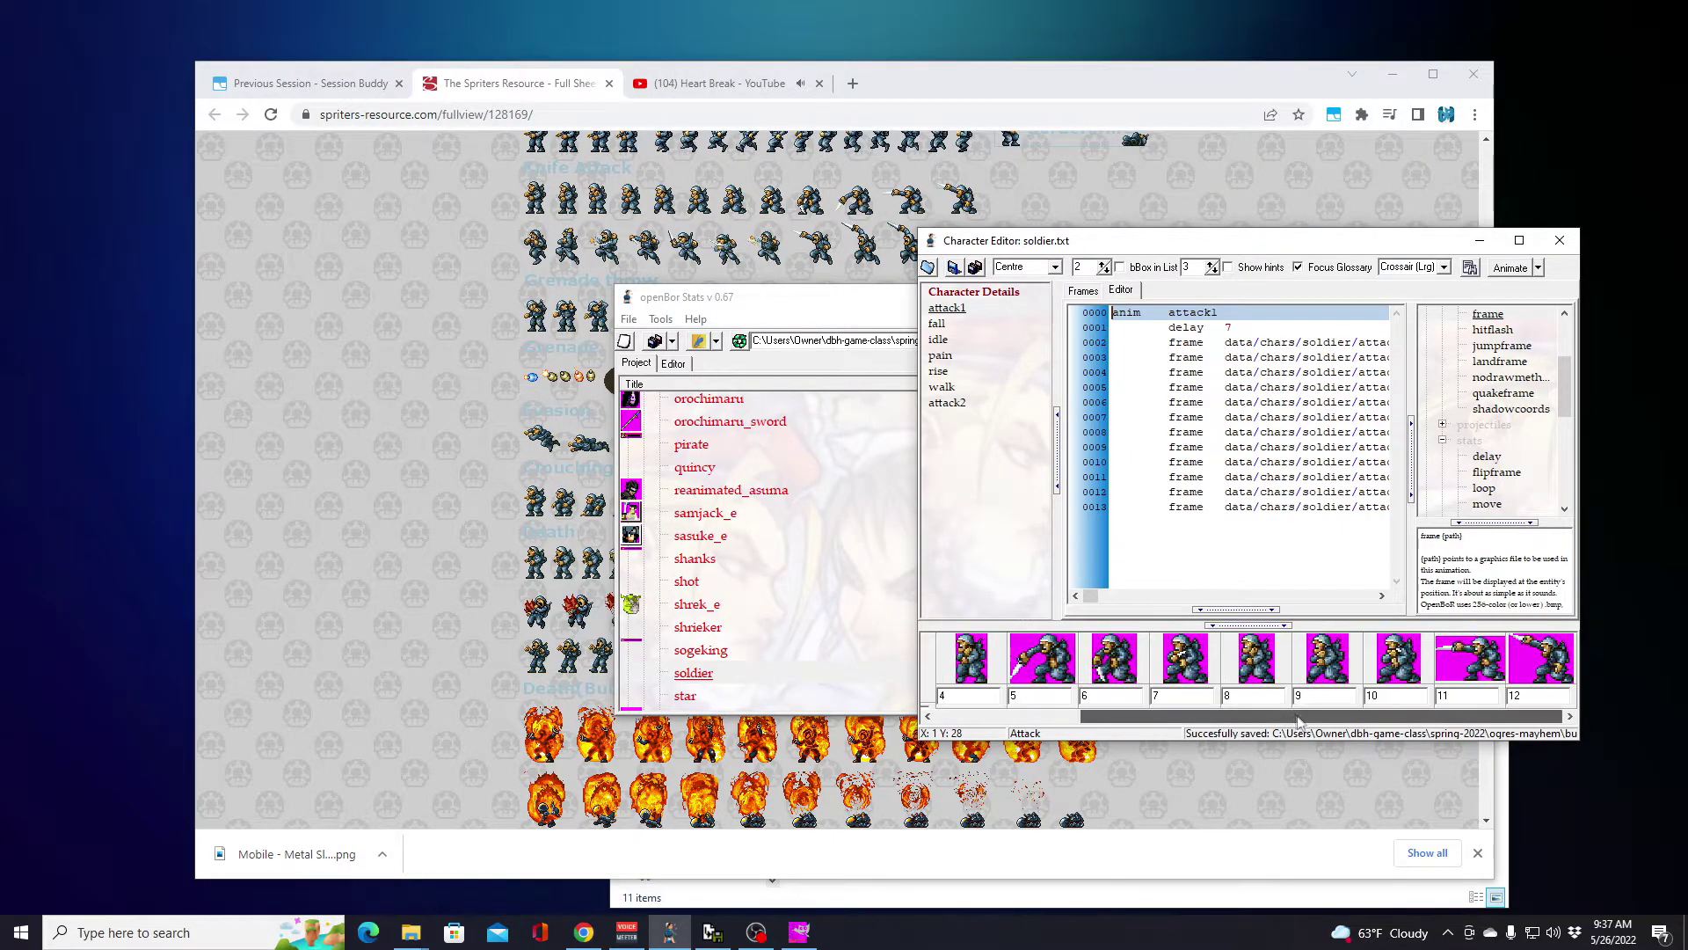
{"action": "left_click", "coordinate": [1183, 714]}
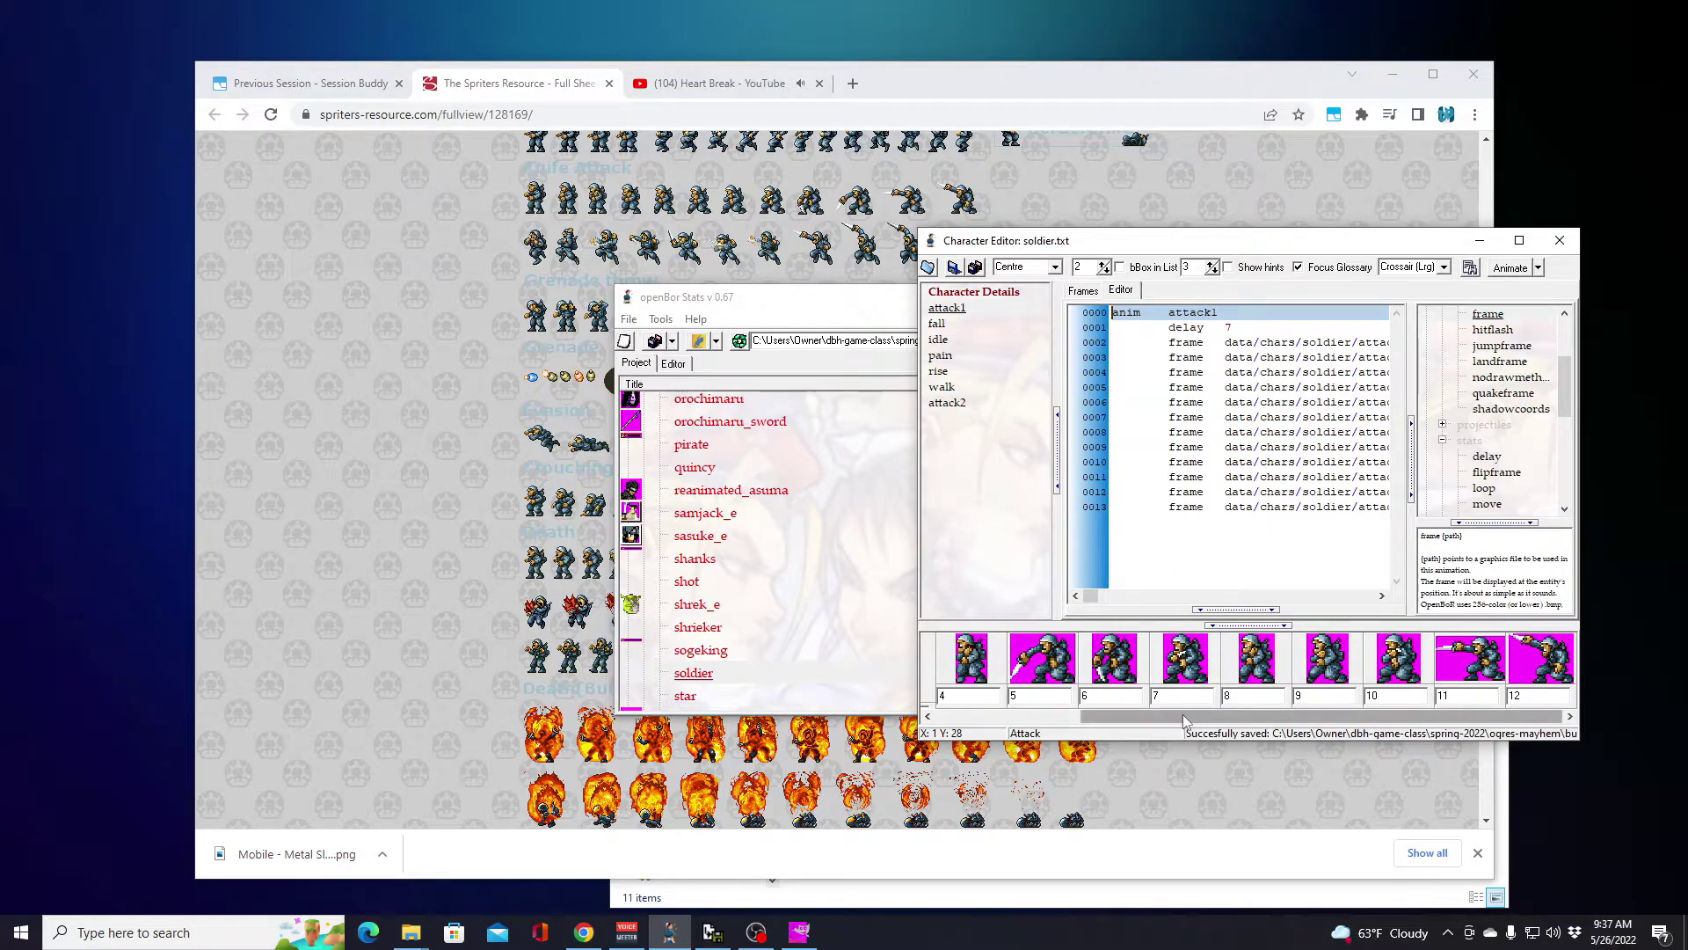
{"action": "left_click", "coordinate": [1255, 671]}
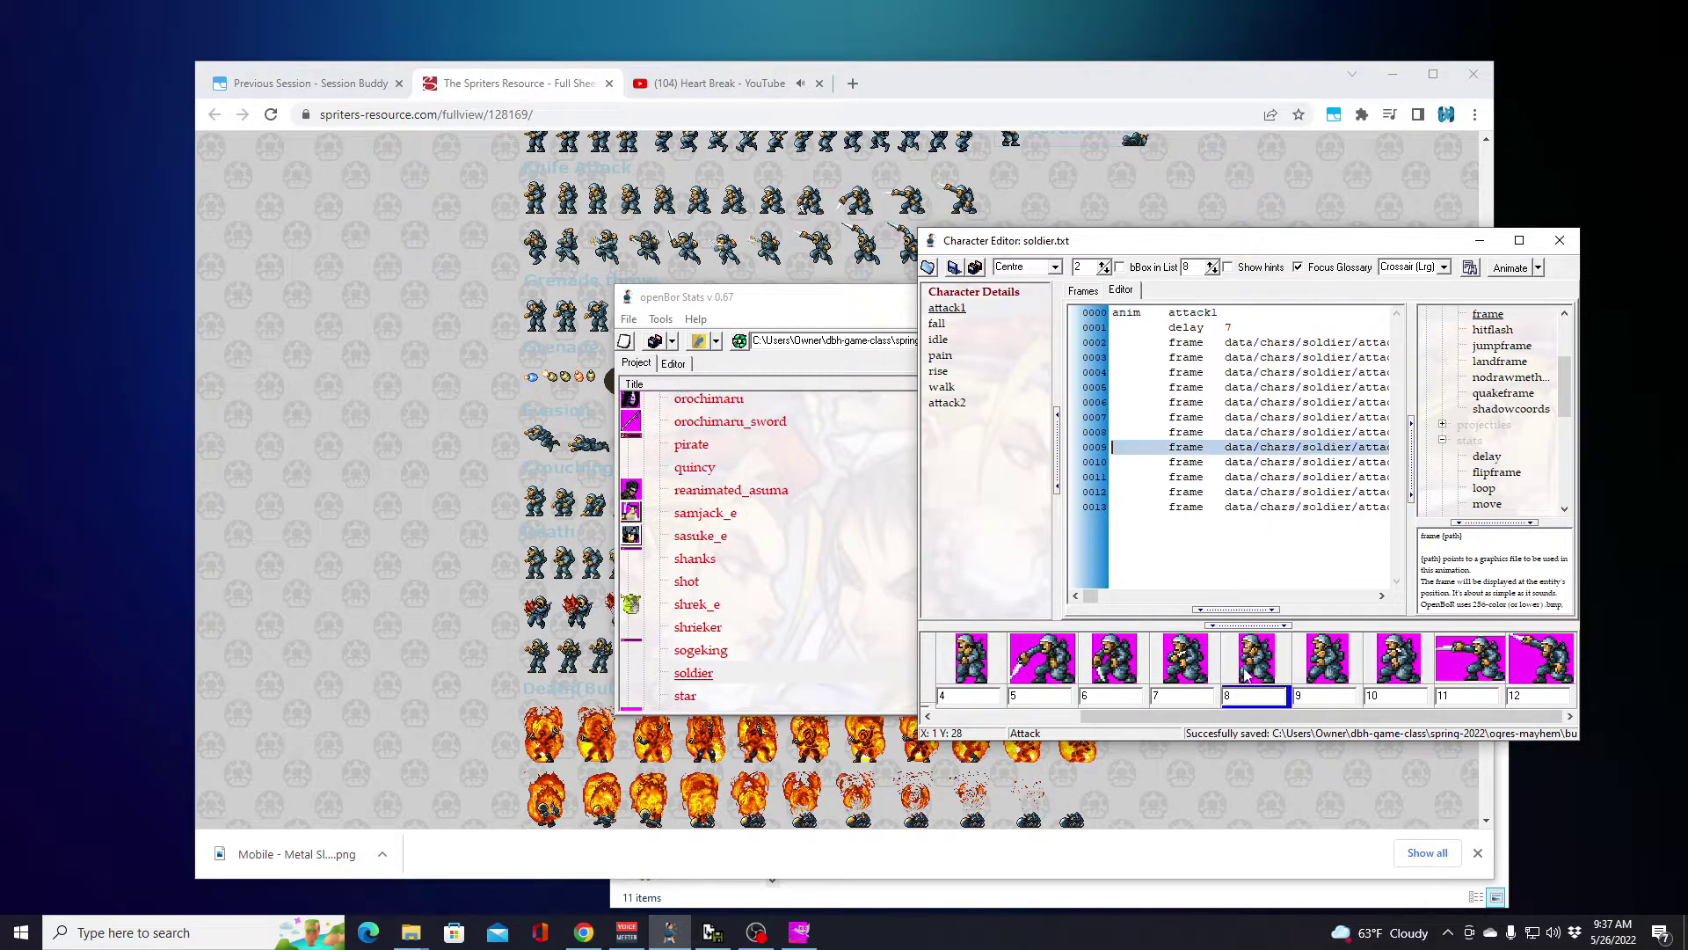
{"action": "left_click", "coordinate": [1392, 668]}
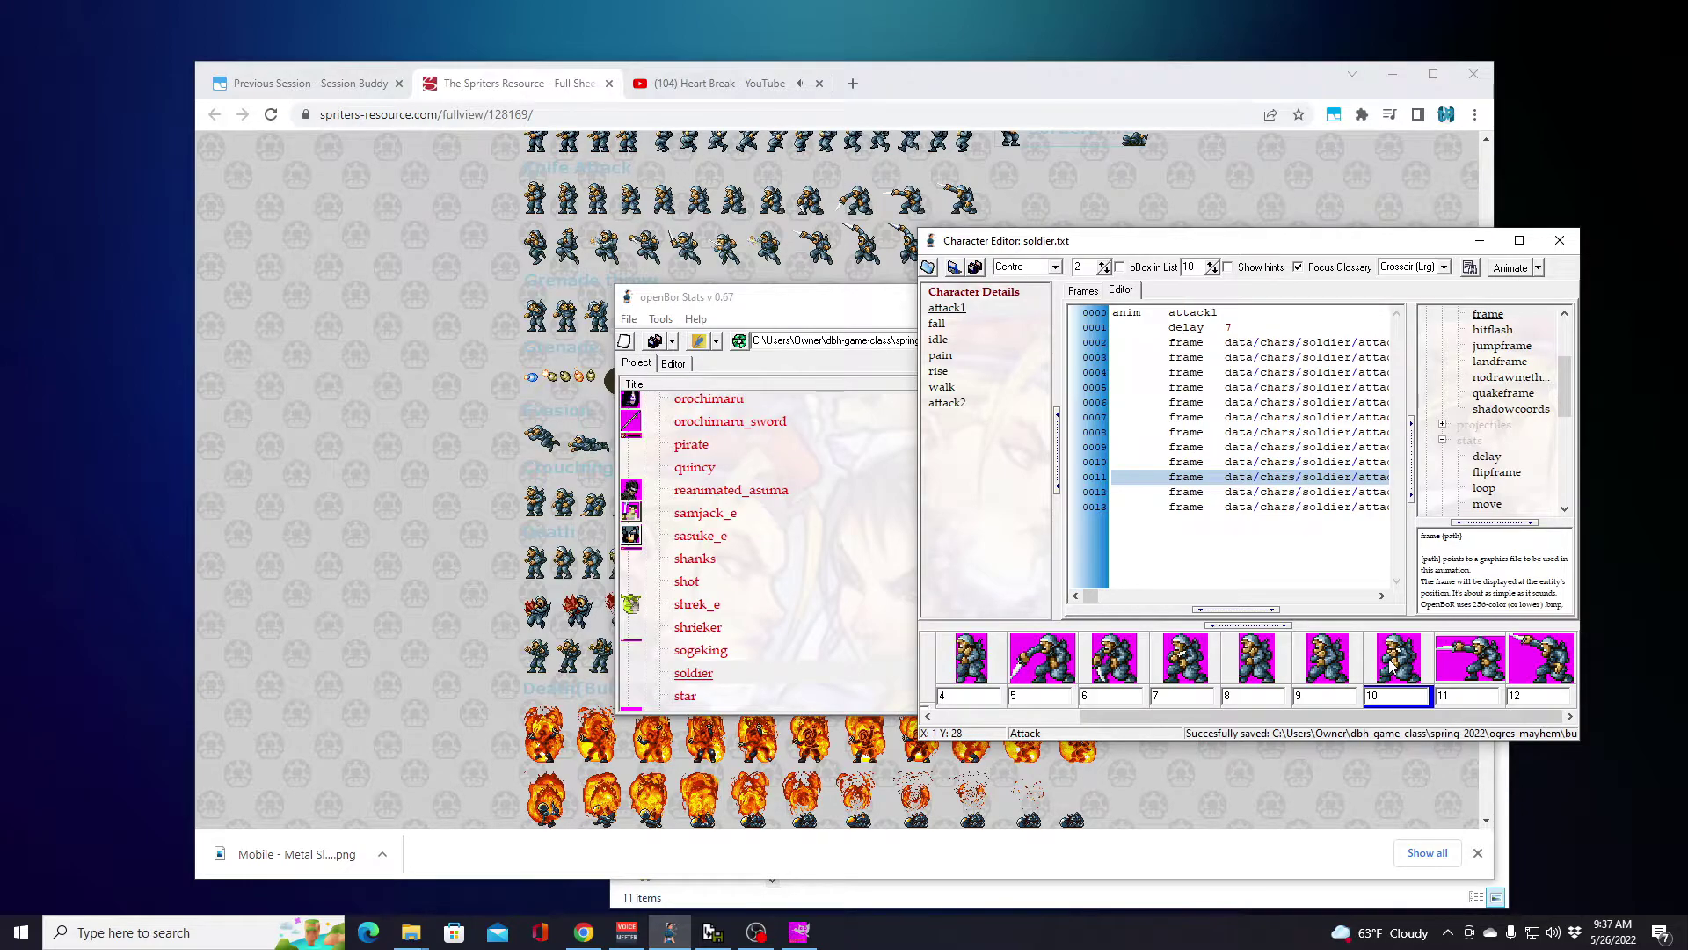
{"action": "left_click_drag", "start_coordinate": [1091, 597], "coordinate": [1094, 598]}
{"action": "left_click", "coordinate": [1245, 664]}
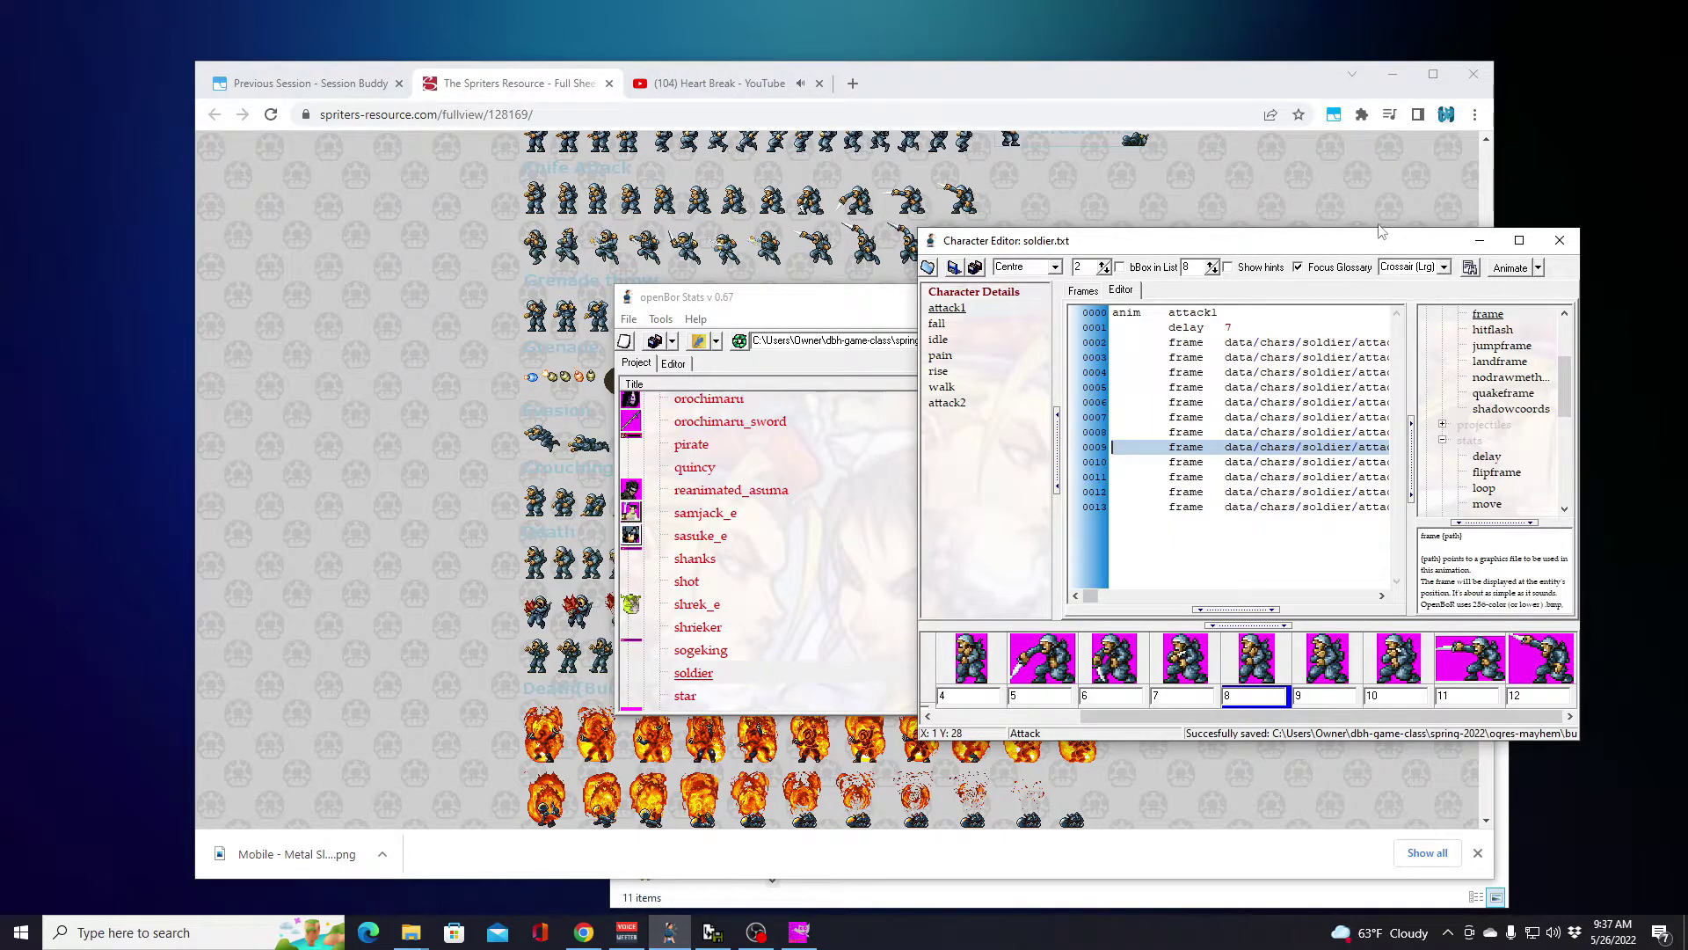
{"action": "left_click_drag", "start_coordinate": [1380, 240], "coordinate": [1166, 157]}
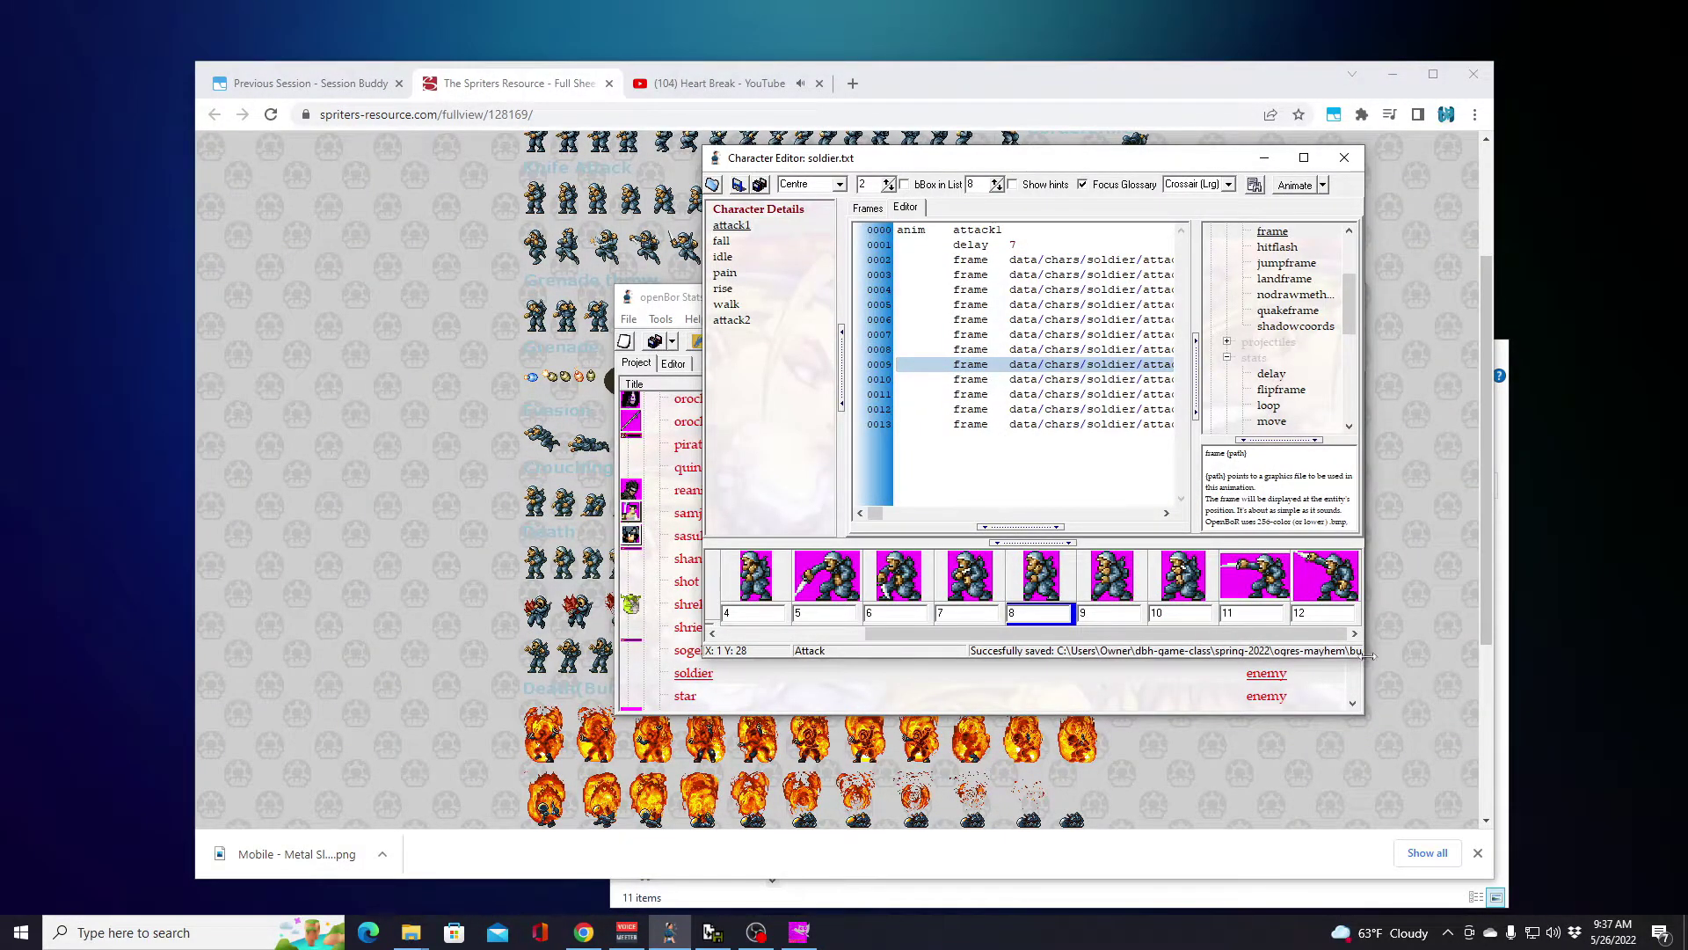
{"action": "left_click_drag", "start_coordinate": [1365, 655], "coordinate": [1587, 788]}
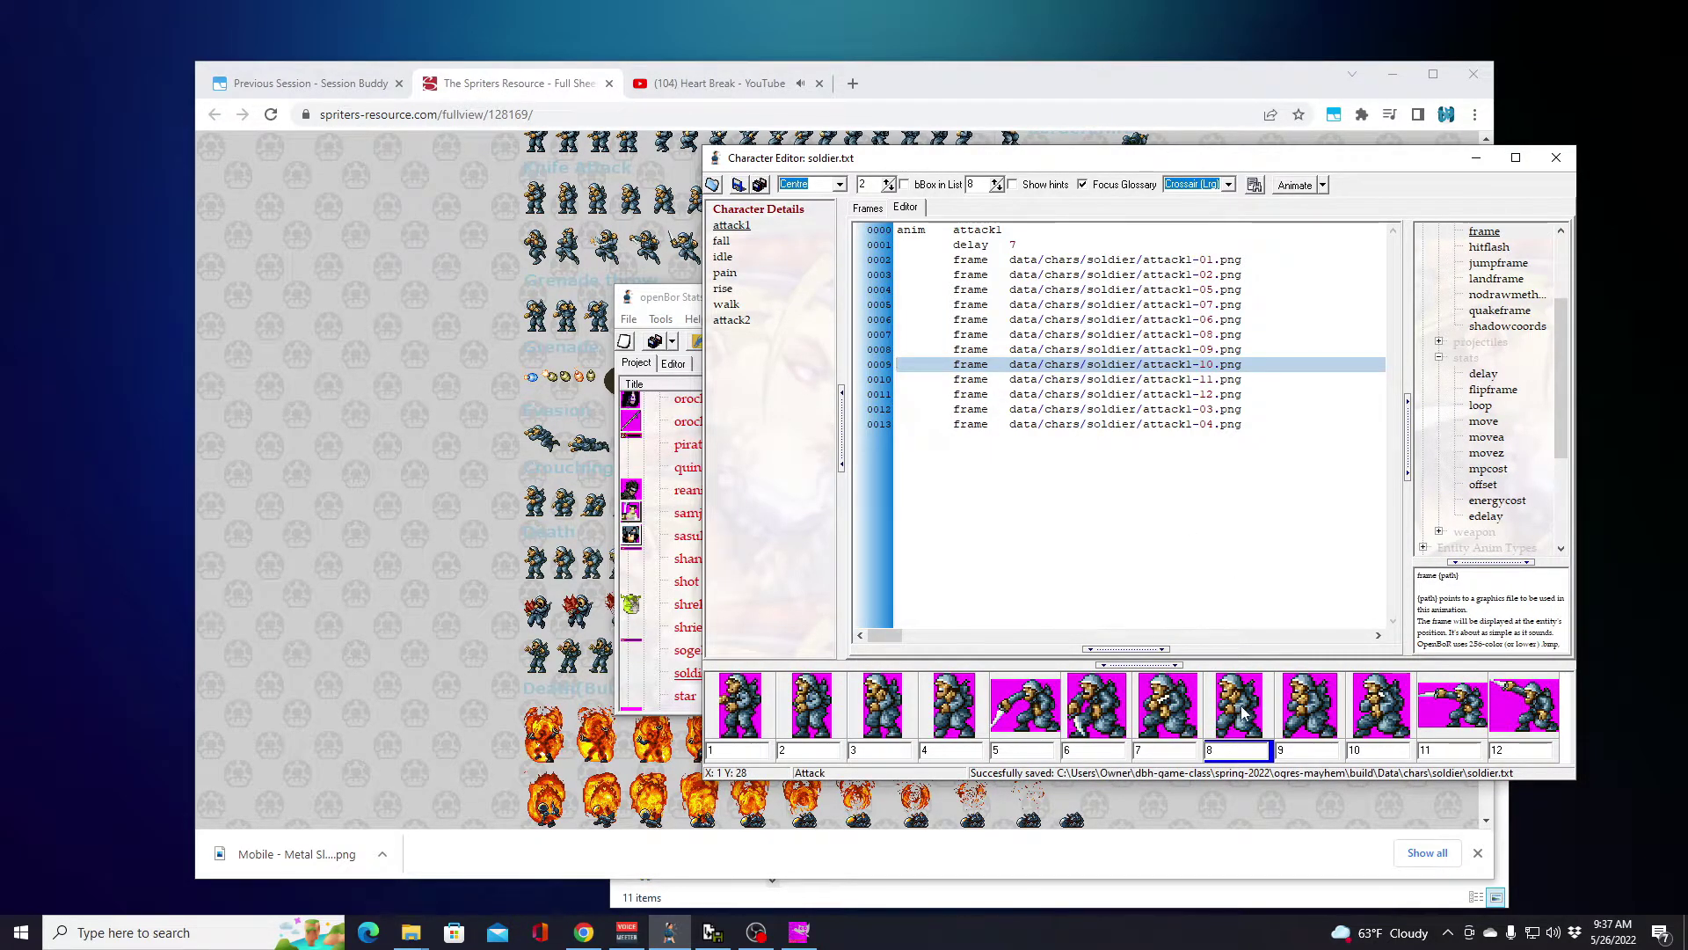
Step: Move the attack1-10.png, attack1-11.png and attack1-12.png frame lines directly after attack1-07.png and save the character file
{"action": "left_click", "coordinate": [1370, 710]}
{"action": "left_click_drag", "start_coordinate": [1252, 350], "coordinate": [1263, 392]}
{"action": "key", "text": "ctrl+c"}
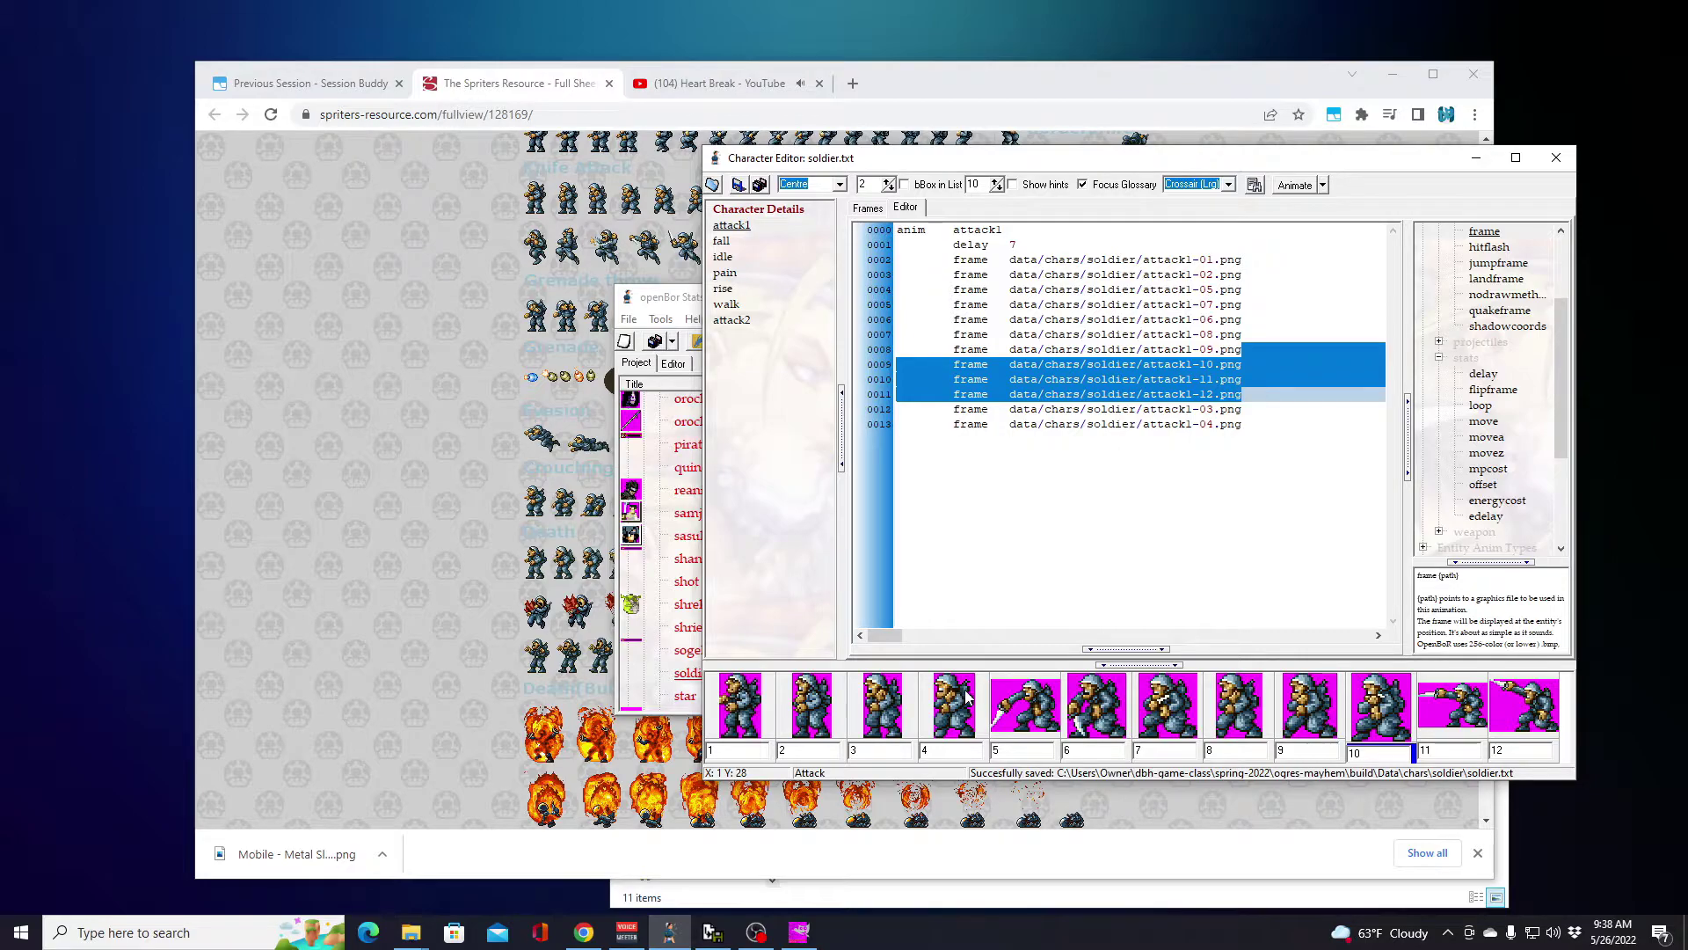
{"action": "key", "text": "Delete"}
{"action": "left_click", "coordinate": [1289, 304]}
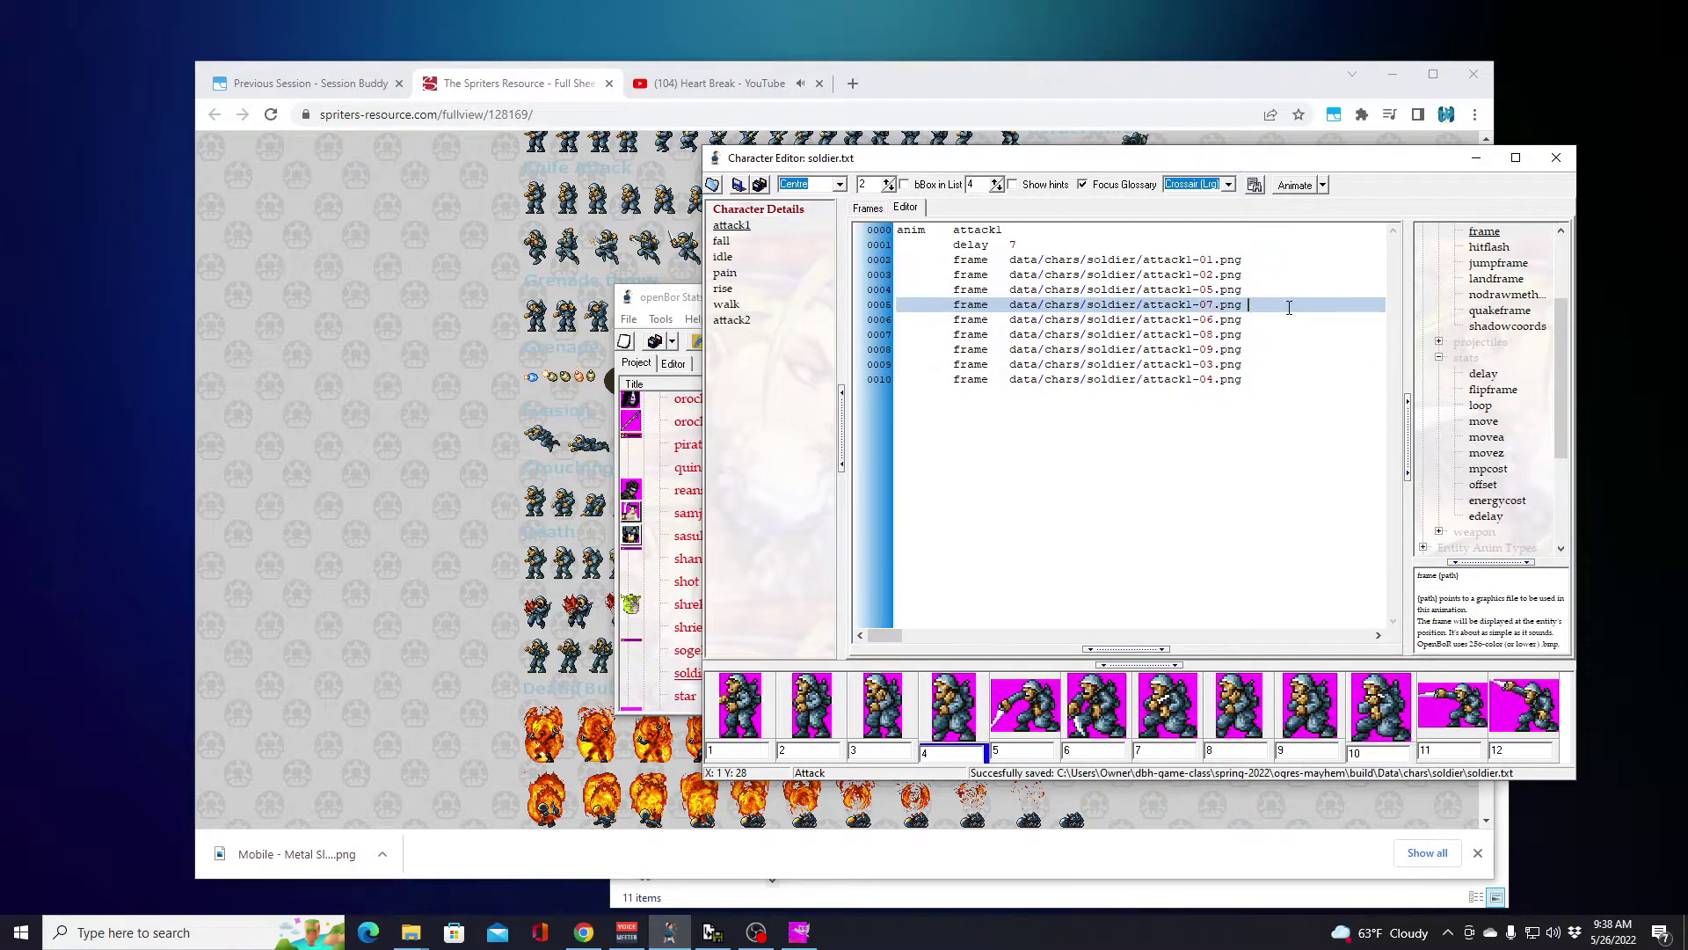
{"action": "key", "text": "ctrl+v"}
{"action": "key", "text": "ctrl+s"}
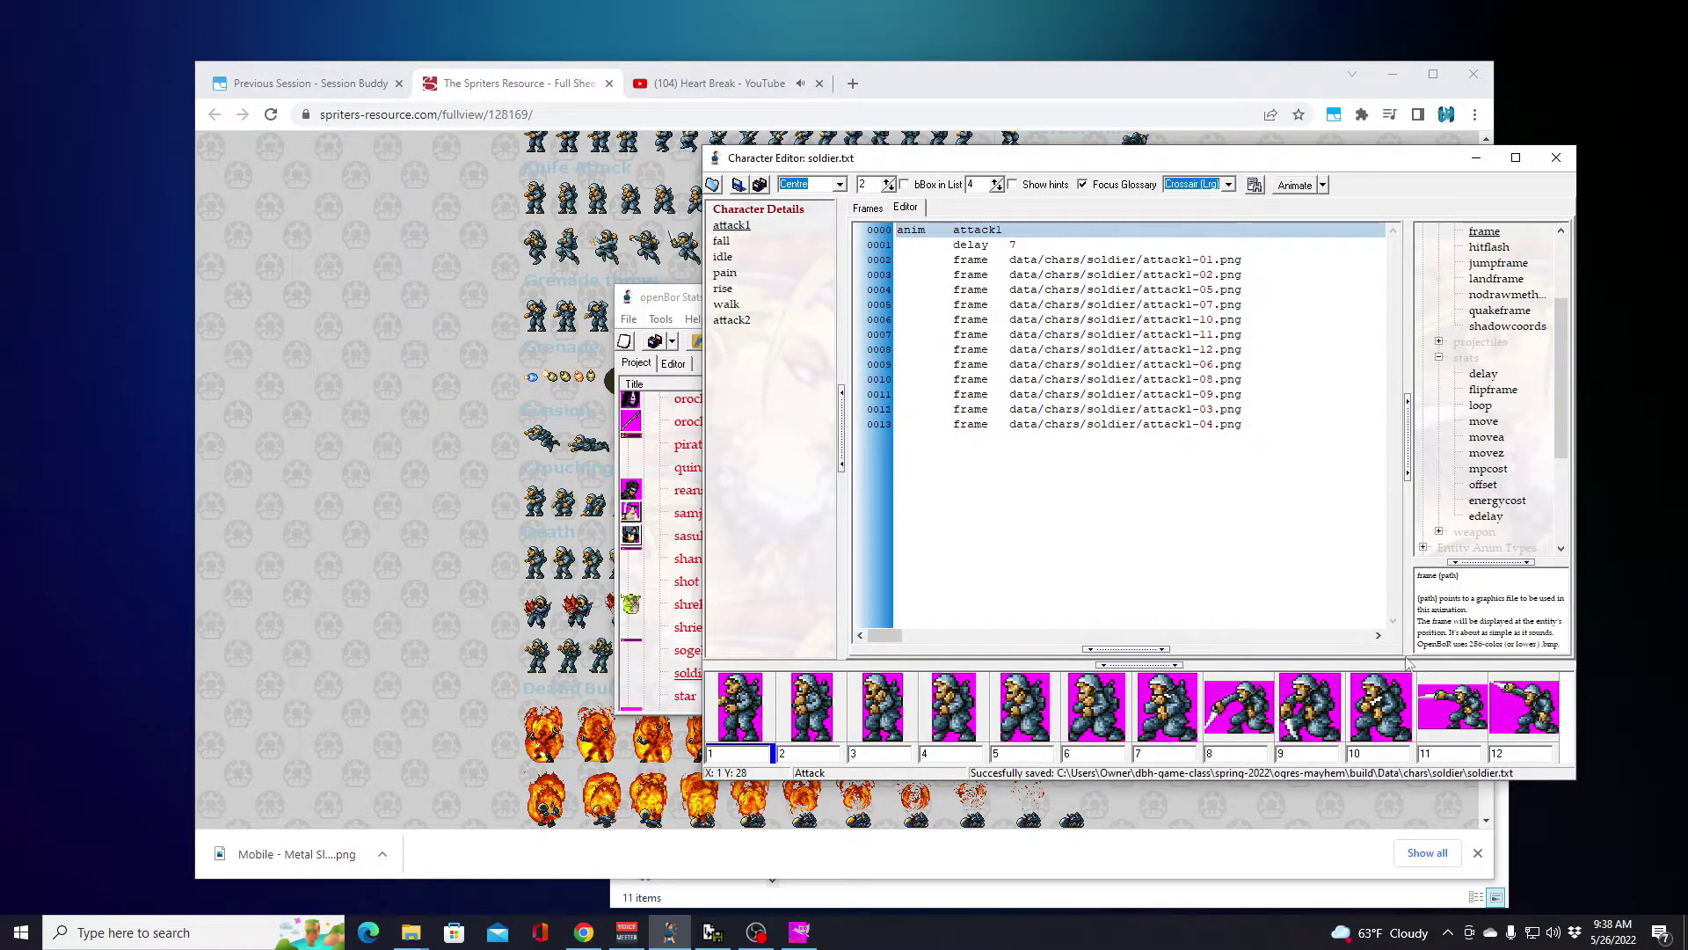
Step: Move the attack1-09.png frame line directly after attack1-12.png in the attack1 script
{"action": "left_click", "coordinate": [1379, 714]}
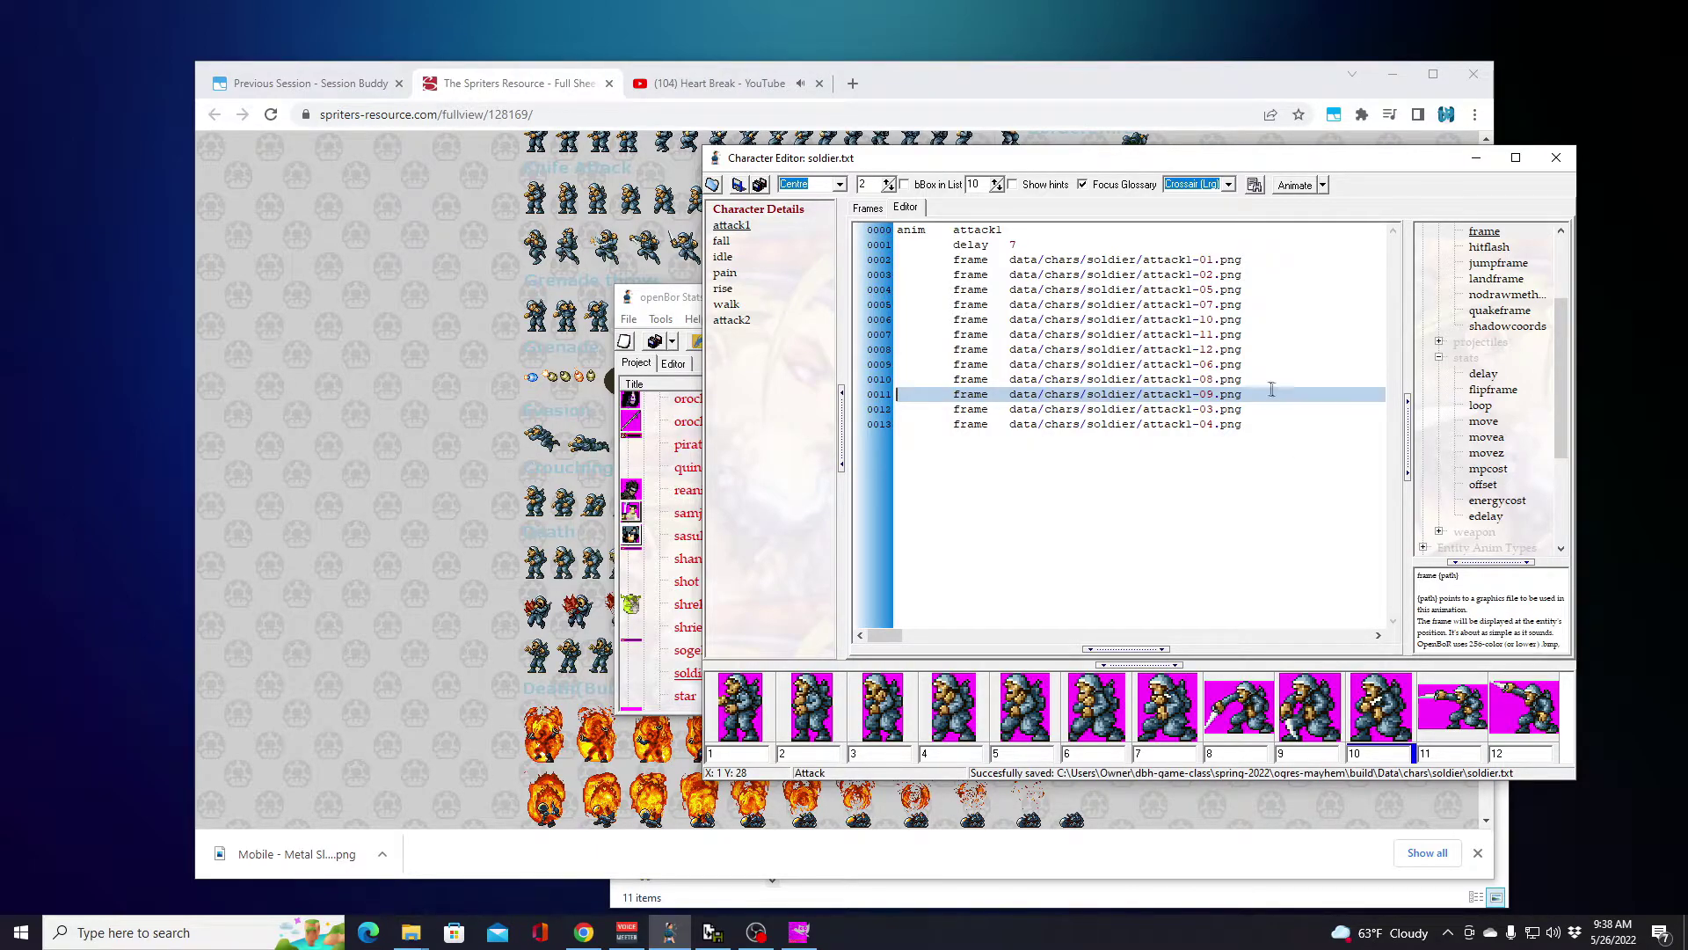
{"action": "left_click_drag", "start_coordinate": [1247, 380], "coordinate": [1250, 394]}
{"action": "key", "text": "ctrl+c"}
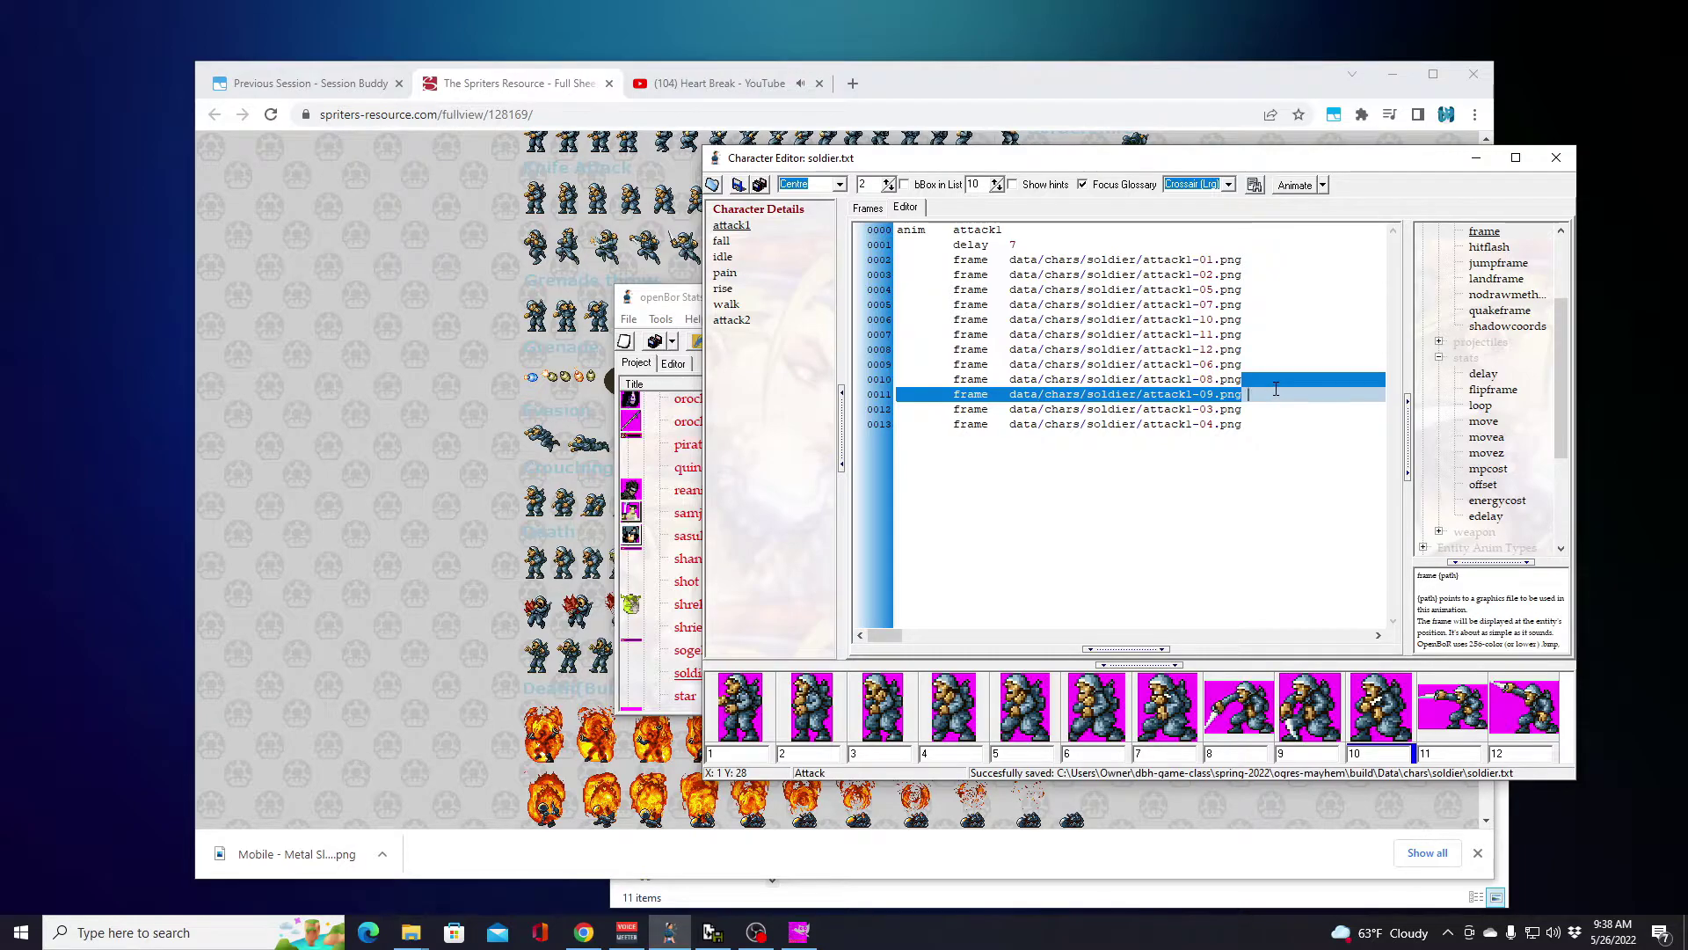
{"action": "key", "text": "Delete"}
{"action": "left_click", "coordinate": [1275, 351]}
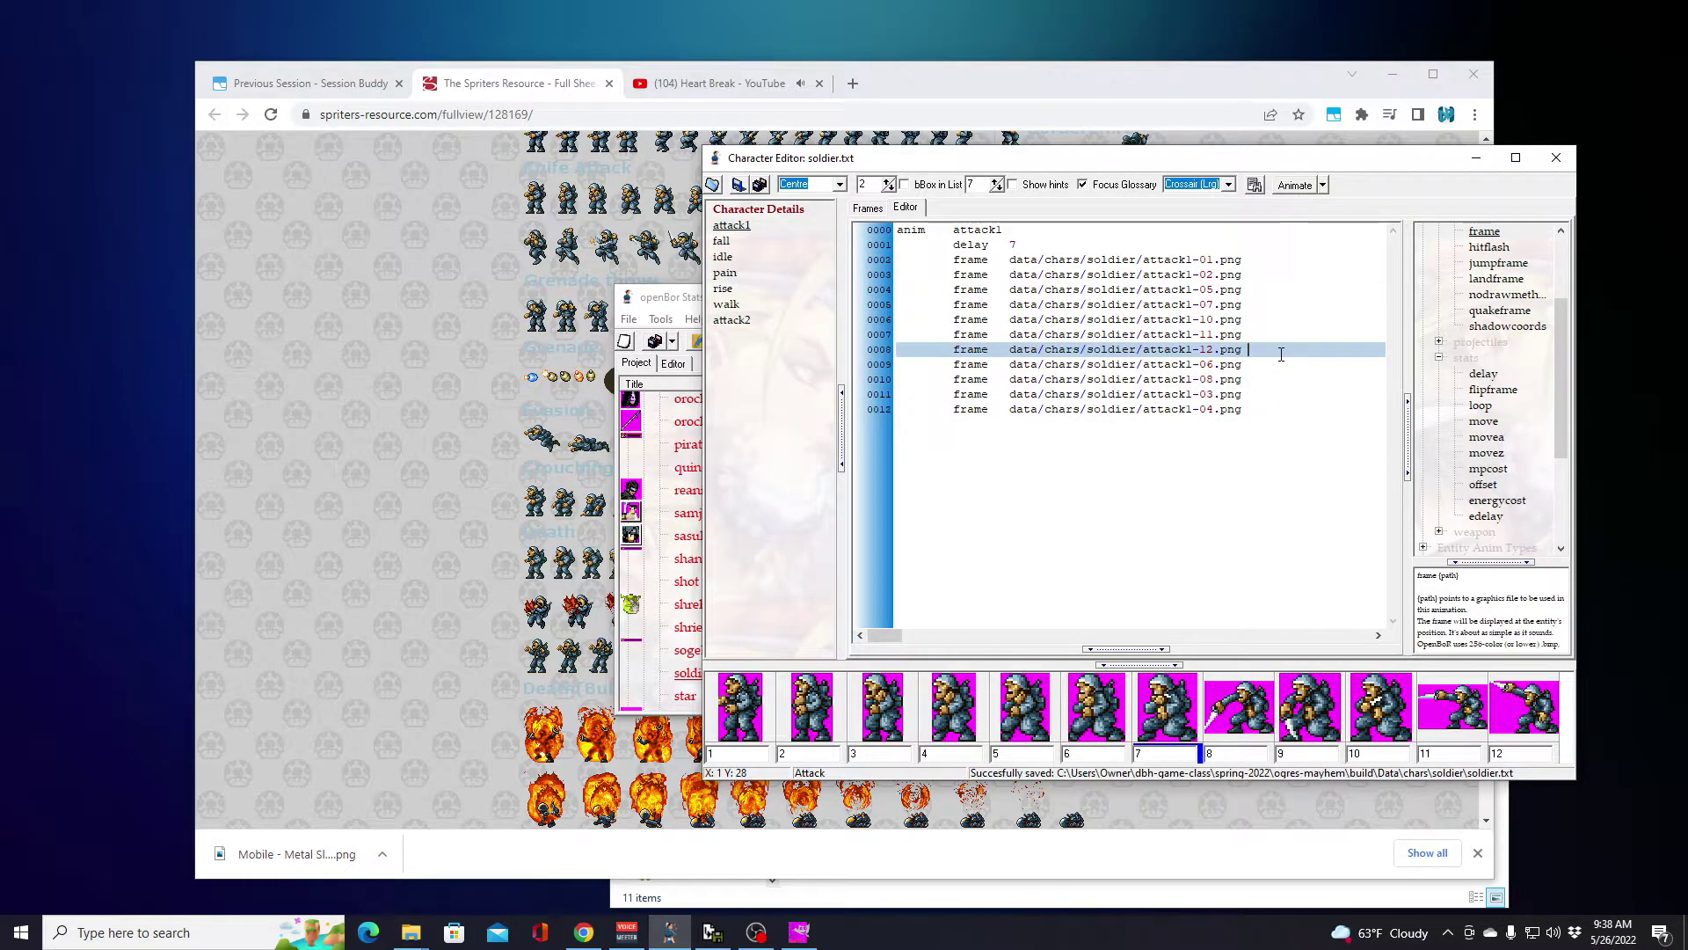
{"action": "key", "text": "ctrl+v"}
Step: Move the attack1-08.png frame line directly after attack1-09.png, ahead of attack1-06.png, and save the character file
{"action": "left_click_drag", "start_coordinate": [1247, 379], "coordinate": [1257, 395]}
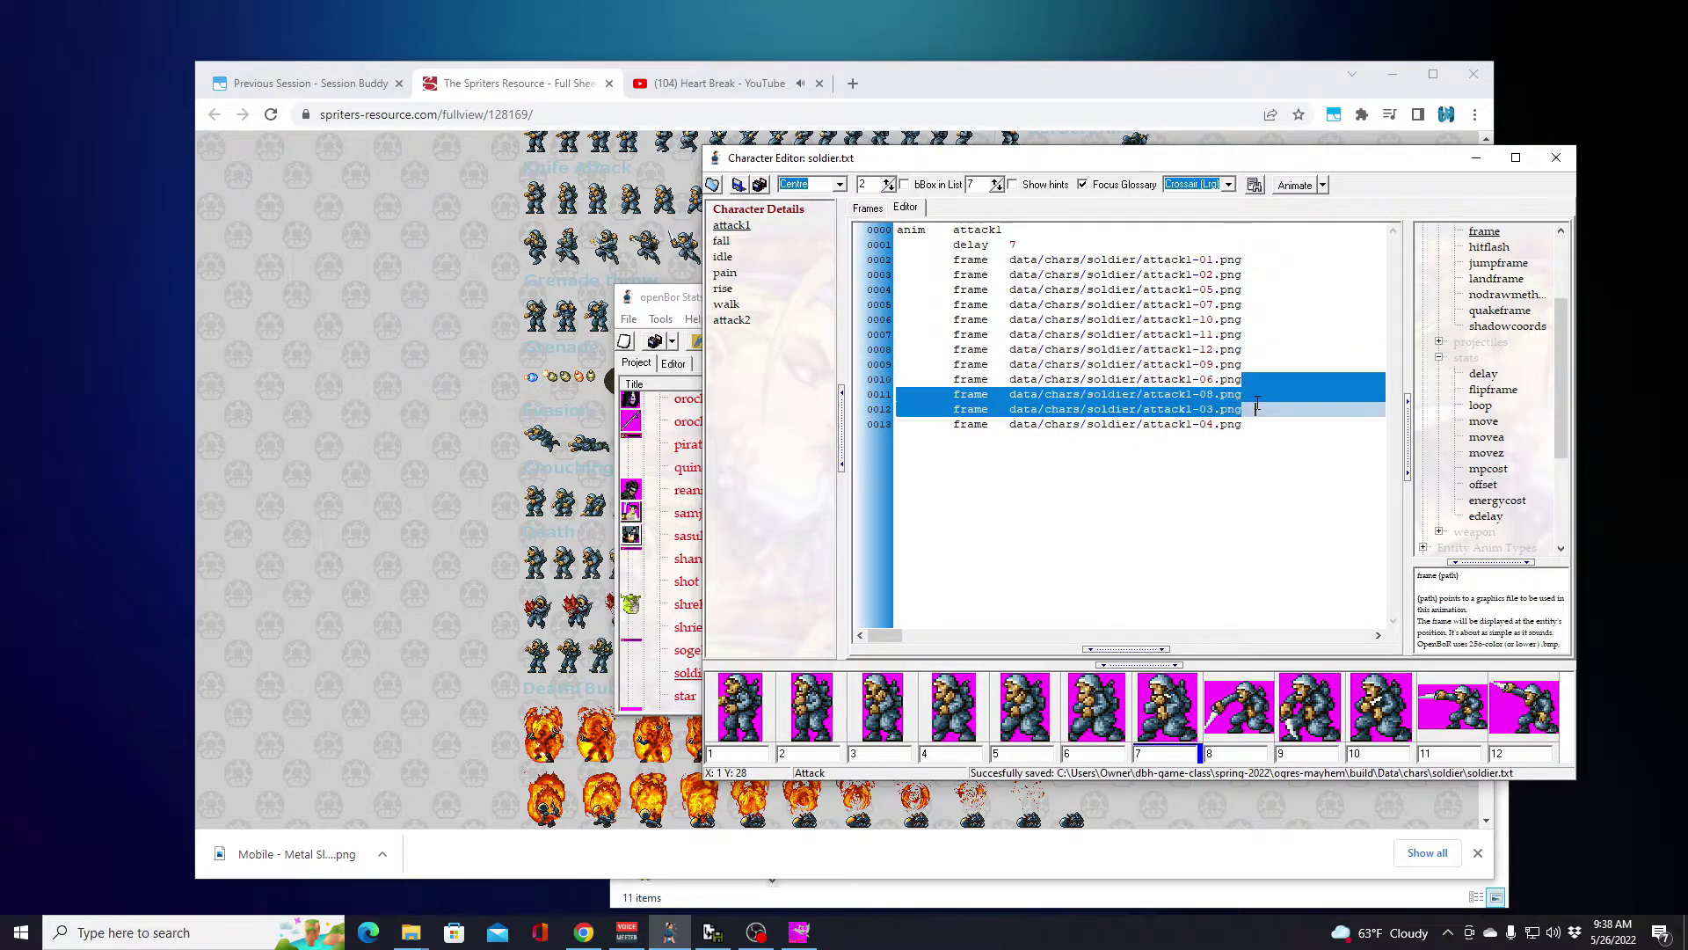
{"action": "key", "text": "ctrl+x"}
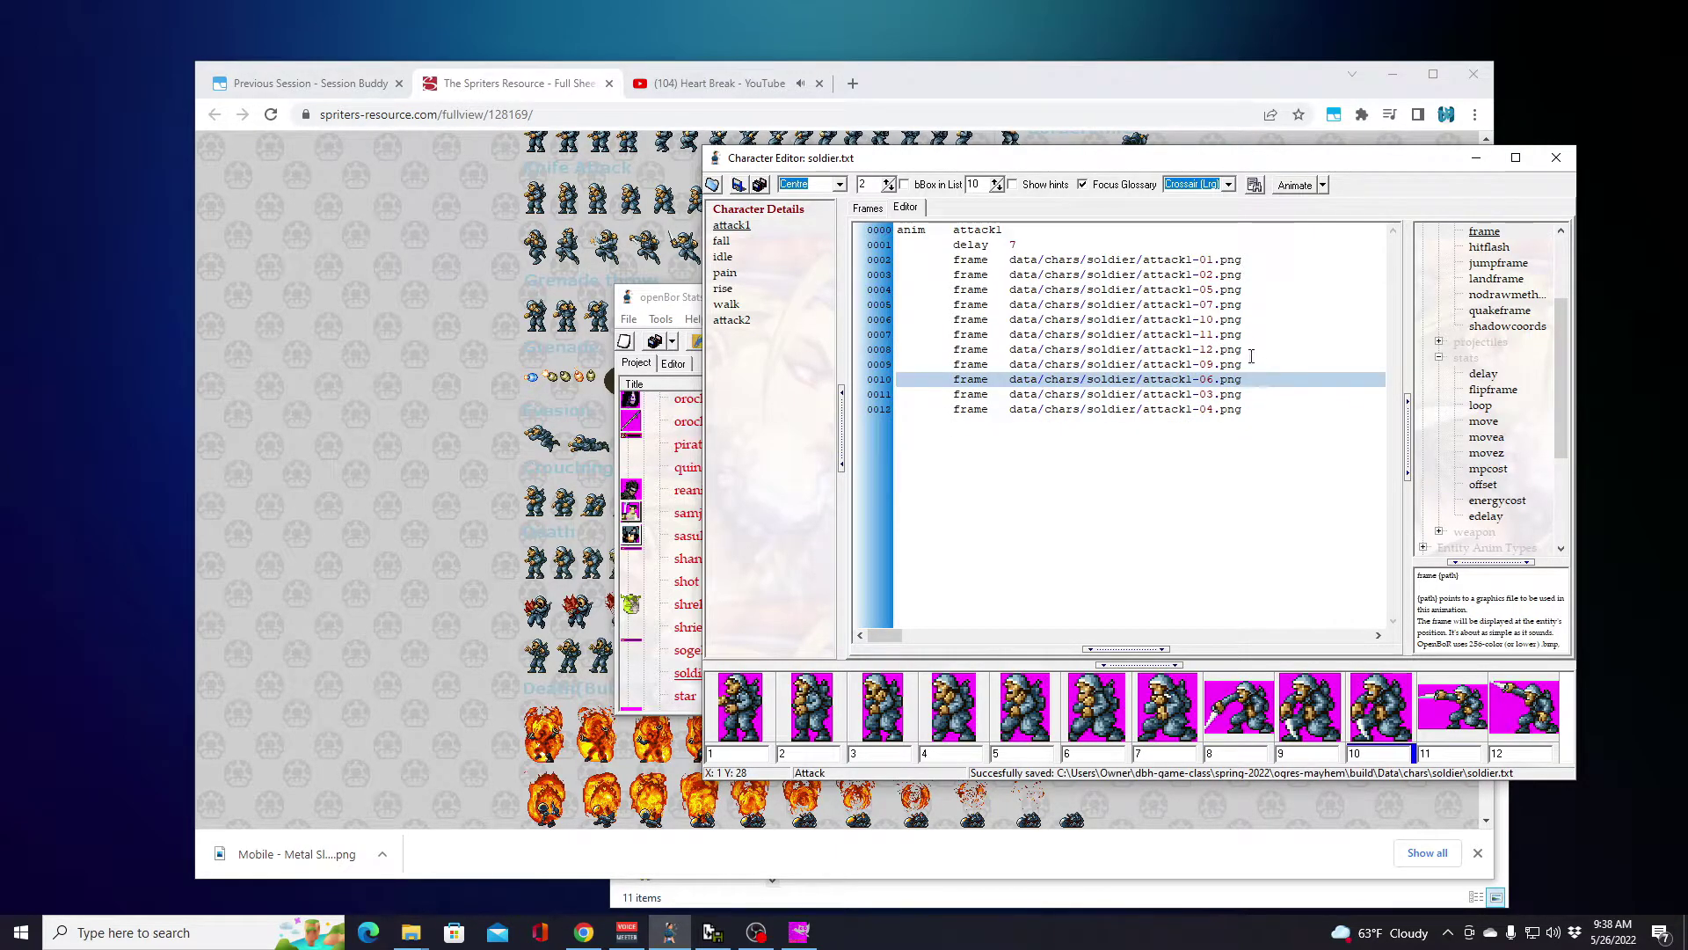
{"action": "left_click", "coordinate": [1289, 367]}
{"action": "key", "text": "ctrl+v"}
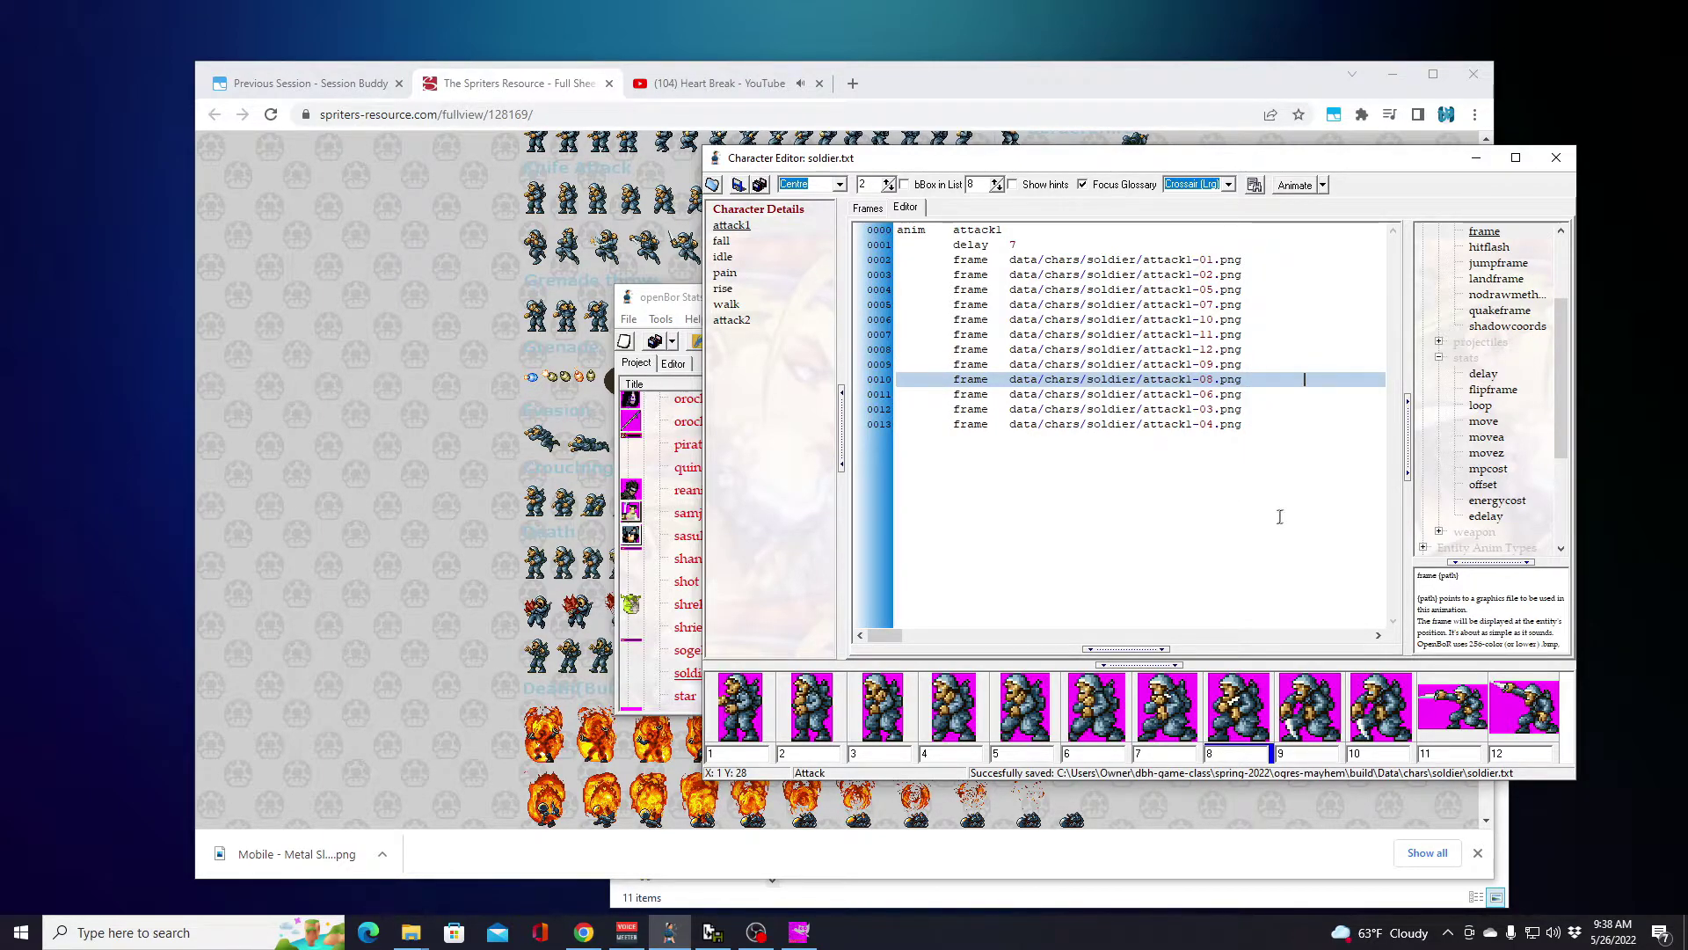
{"action": "left_click", "coordinate": [737, 184]}
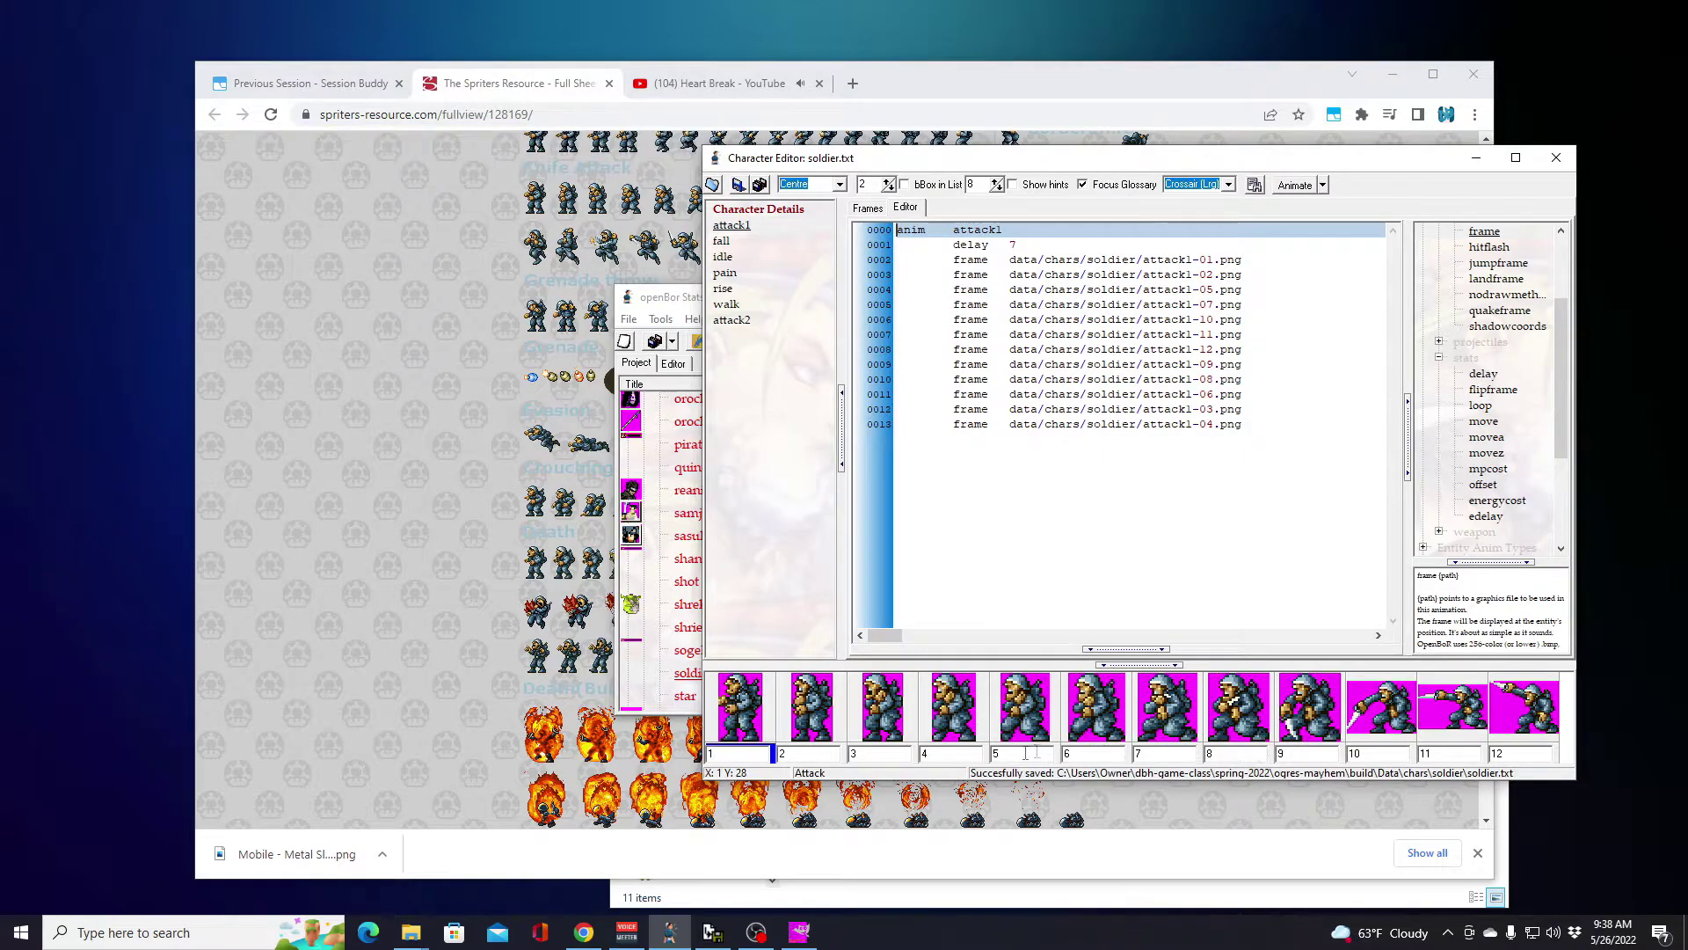
{"action": "left_click_drag", "start_coordinate": [885, 637], "coordinate": [884, 638]}
Step: Check the death sprites on the sheet for the fall animation and delete its offset, bbox and 00.png frame lines, keeping the delay
{"action": "left_click", "coordinate": [727, 247]}
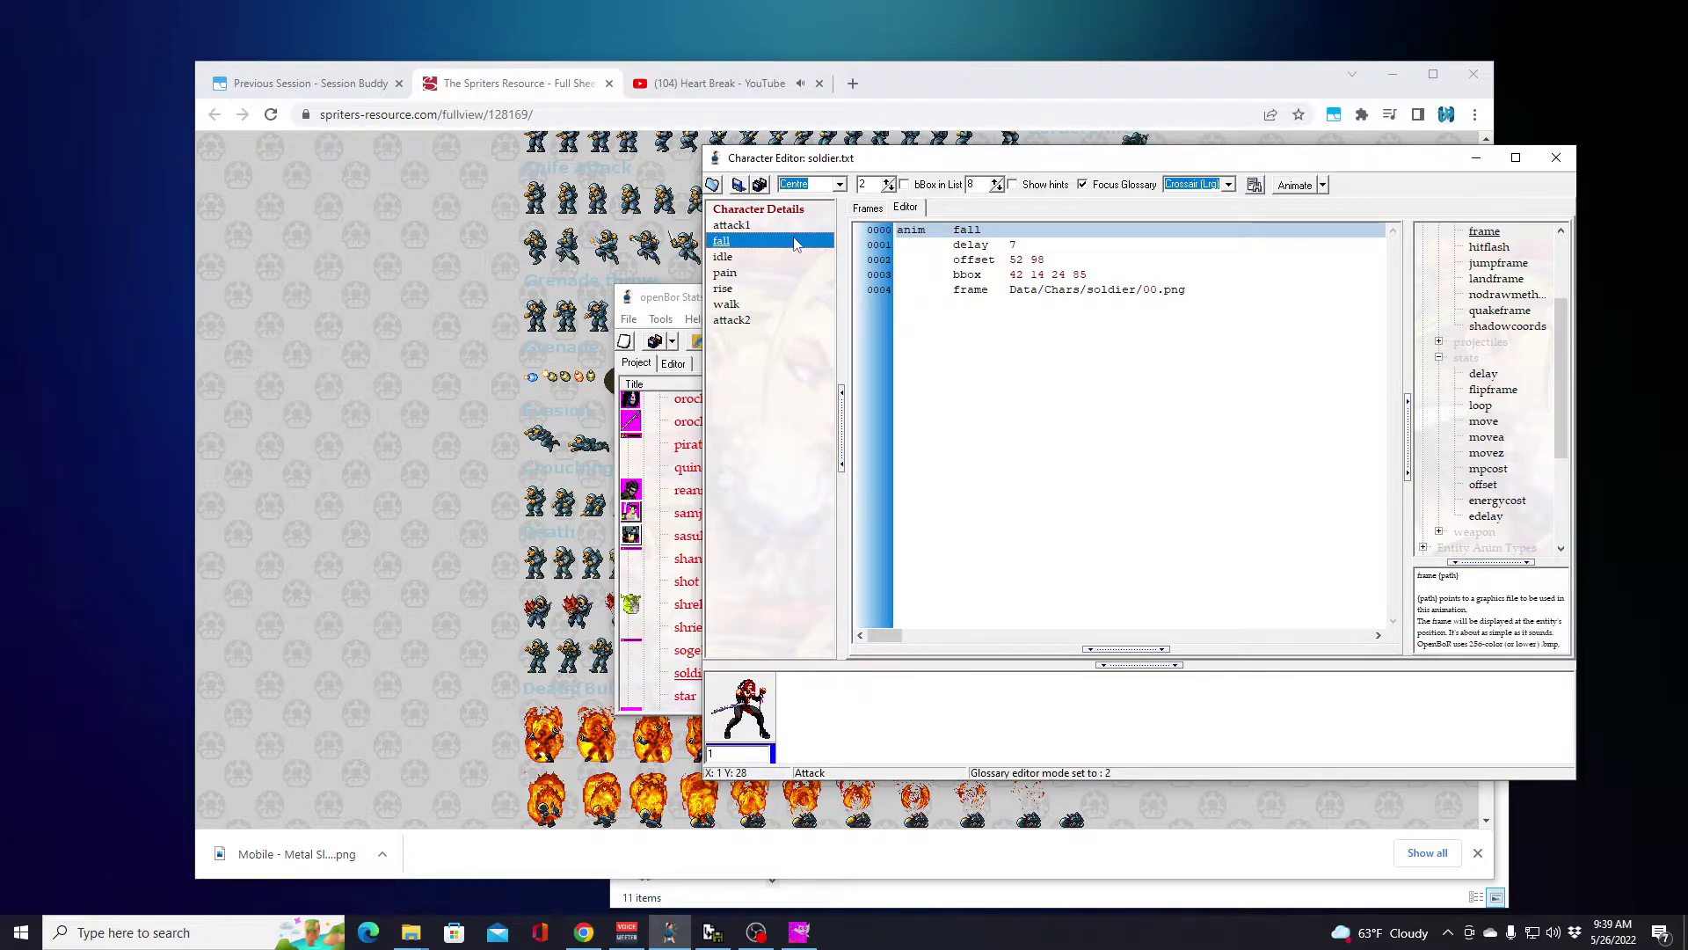
{"action": "left_click_drag", "start_coordinate": [898, 164], "coordinate": [1122, 159]}
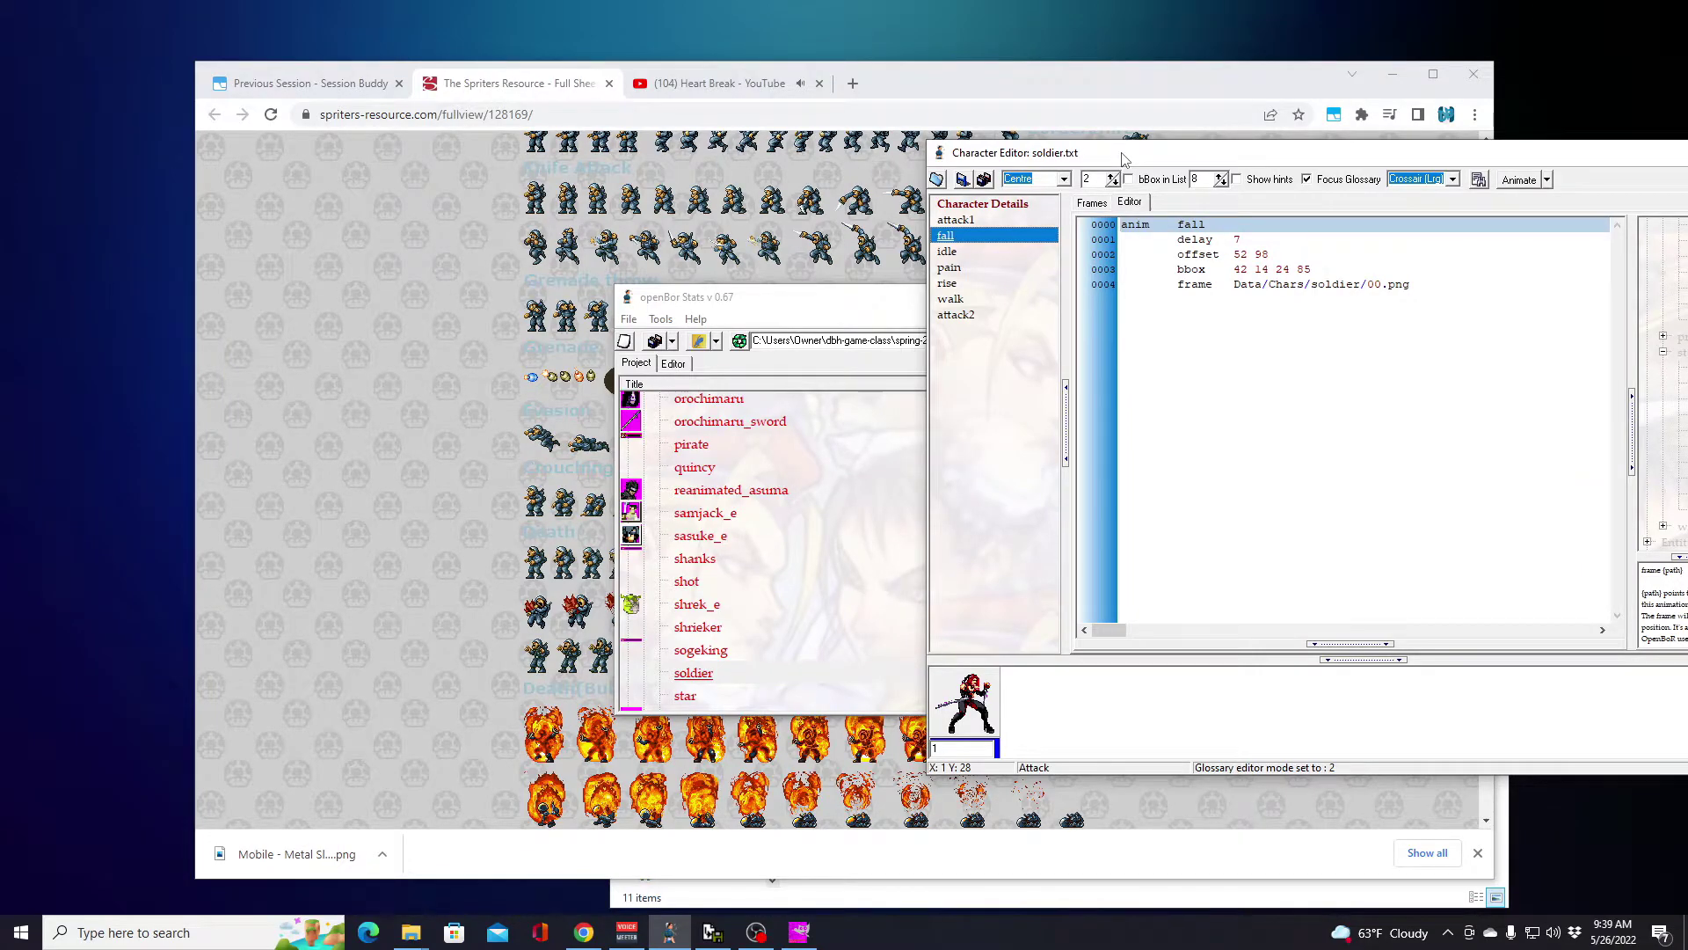
{"action": "left_click", "coordinate": [1011, 94]}
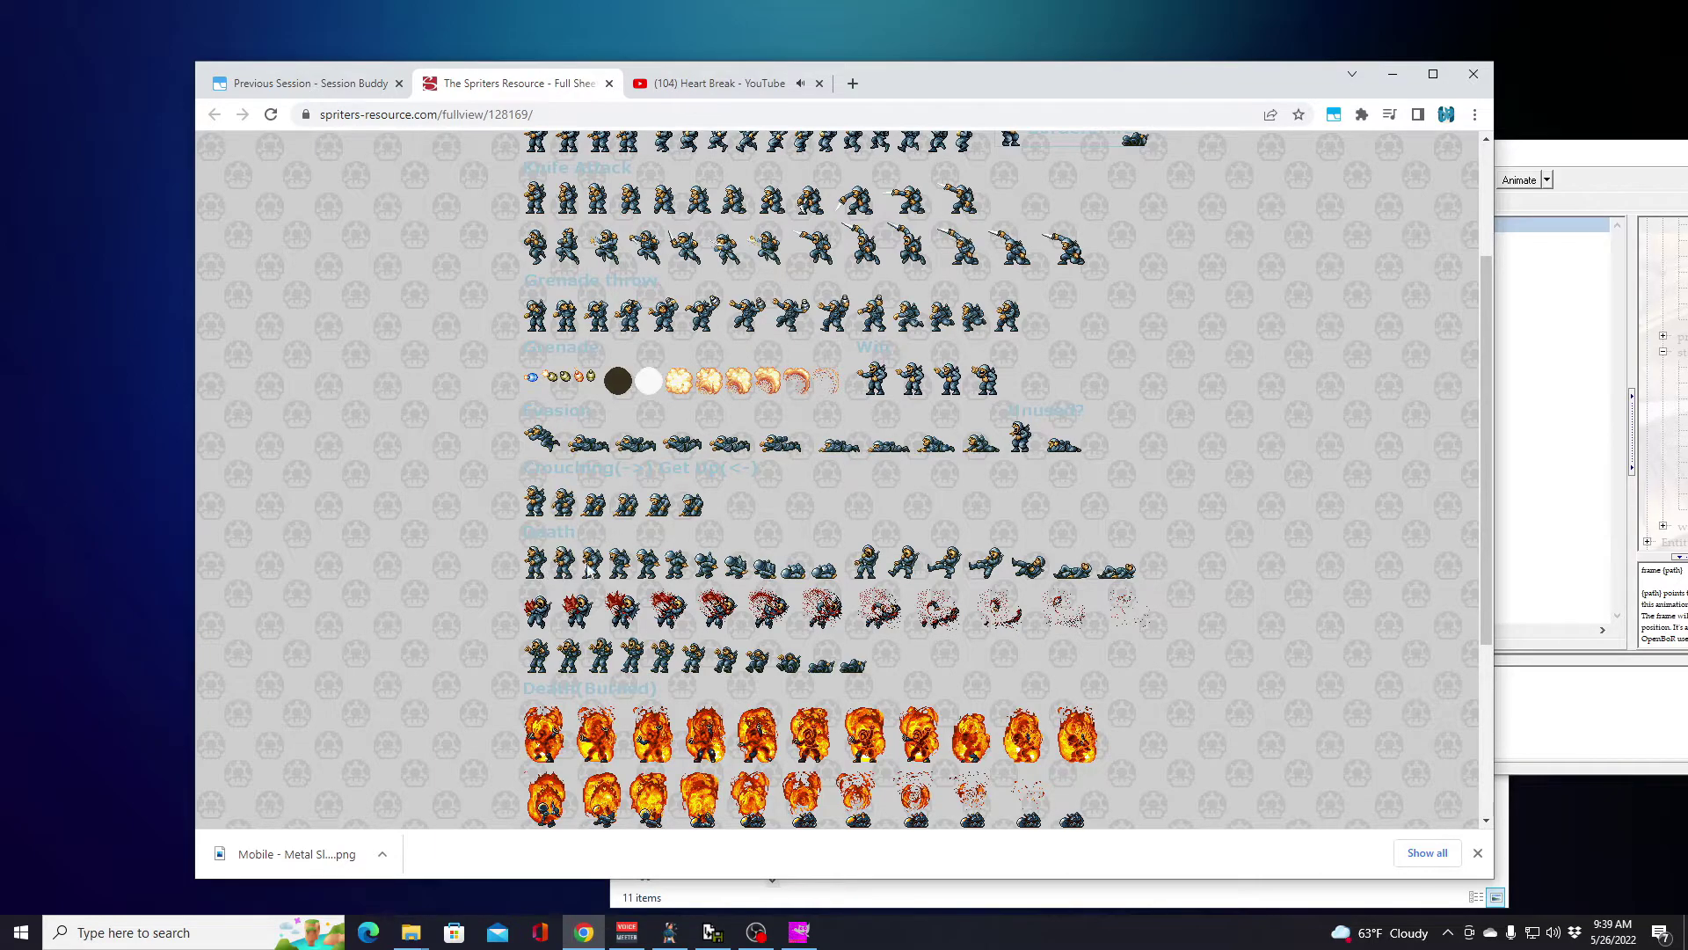
{"action": "left_click", "coordinate": [1658, 167]}
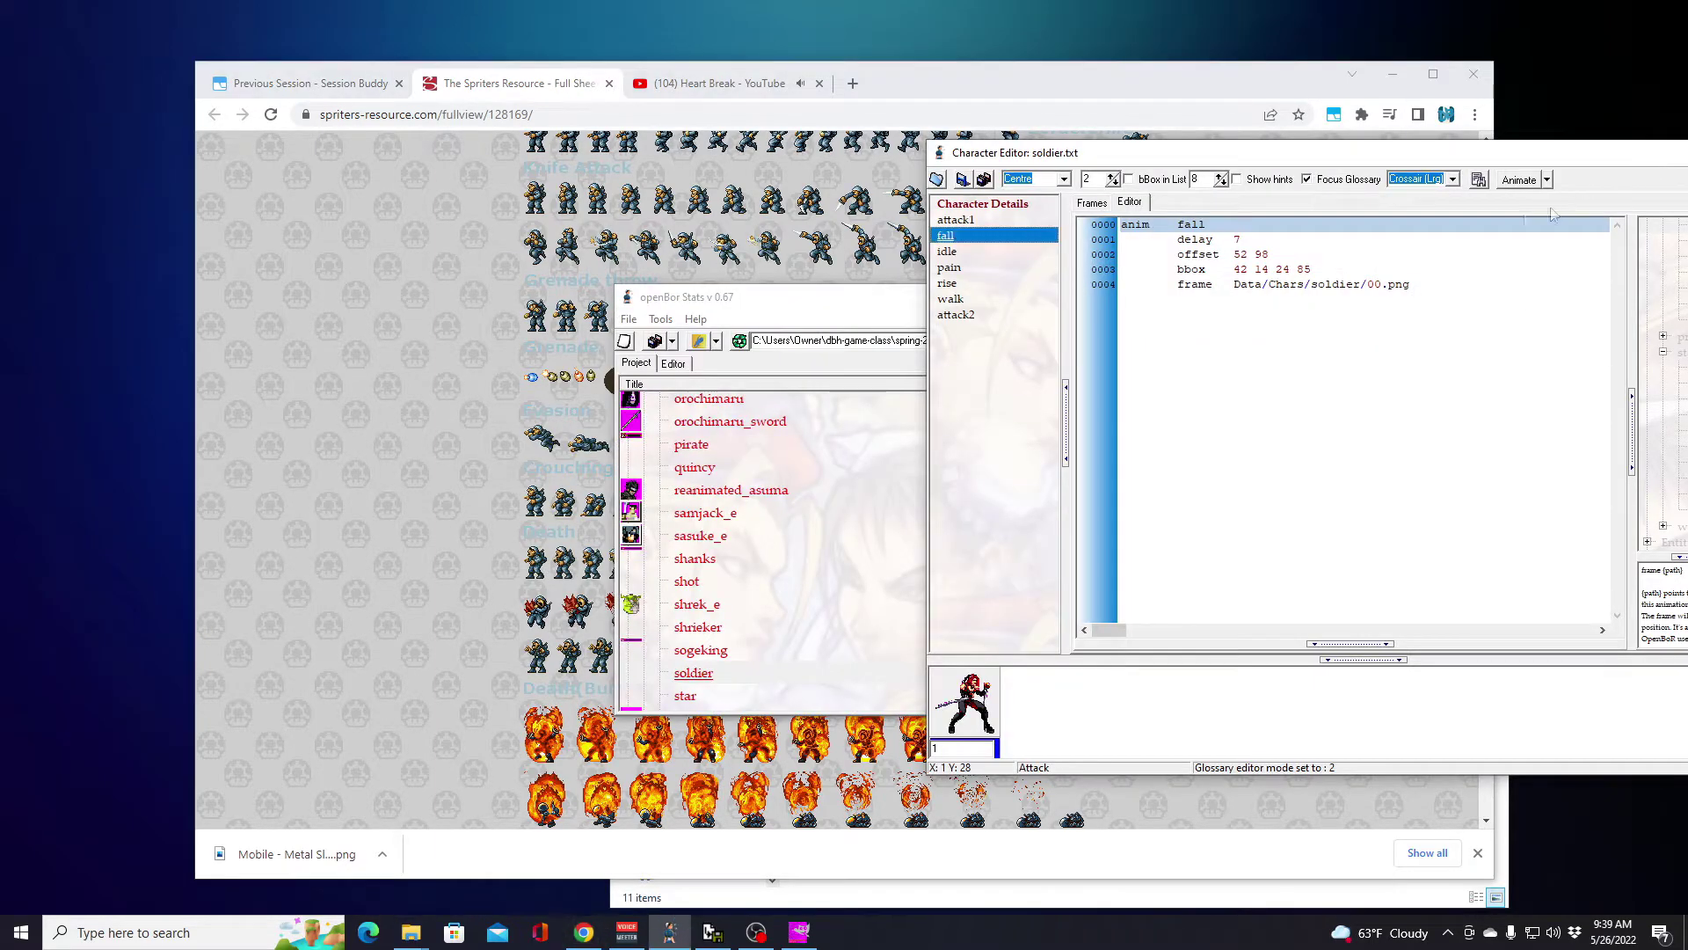
{"action": "left_click_drag", "start_coordinate": [1264, 247], "coordinate": [1435, 283]}
{"action": "key", "text": "Delete"}
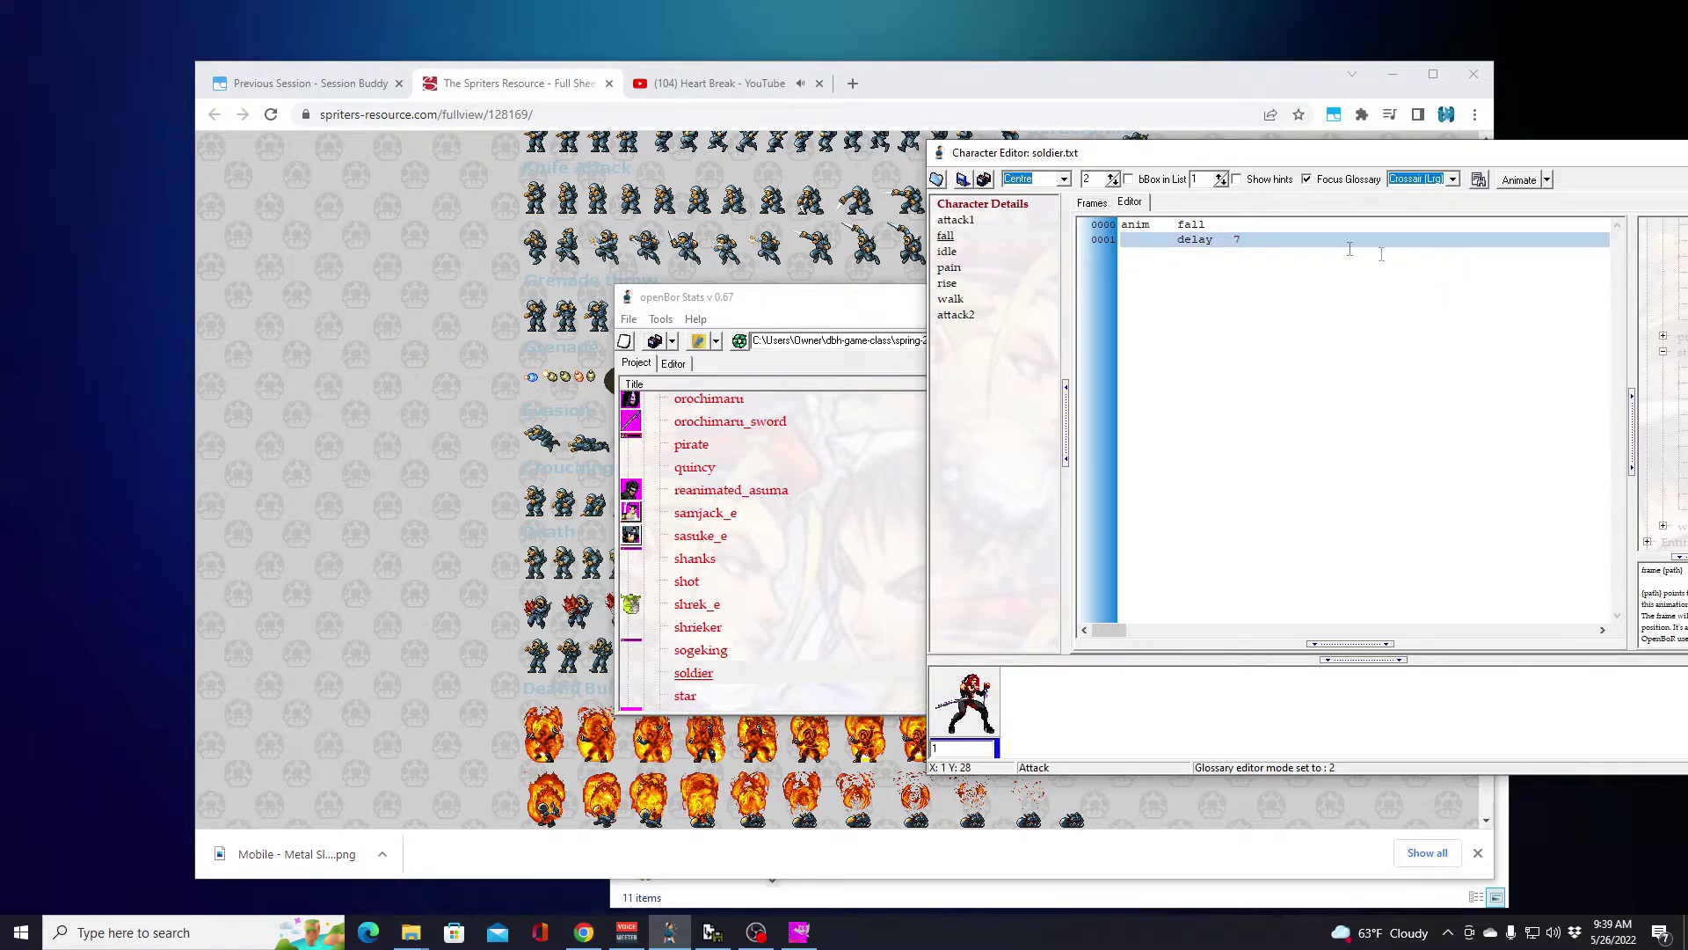
Step: Import copies of fall1-01 through fall1-11 from the Fall1 folder into the fall animation and preview the frames
{"action": "right_click", "coordinate": [947, 236]}
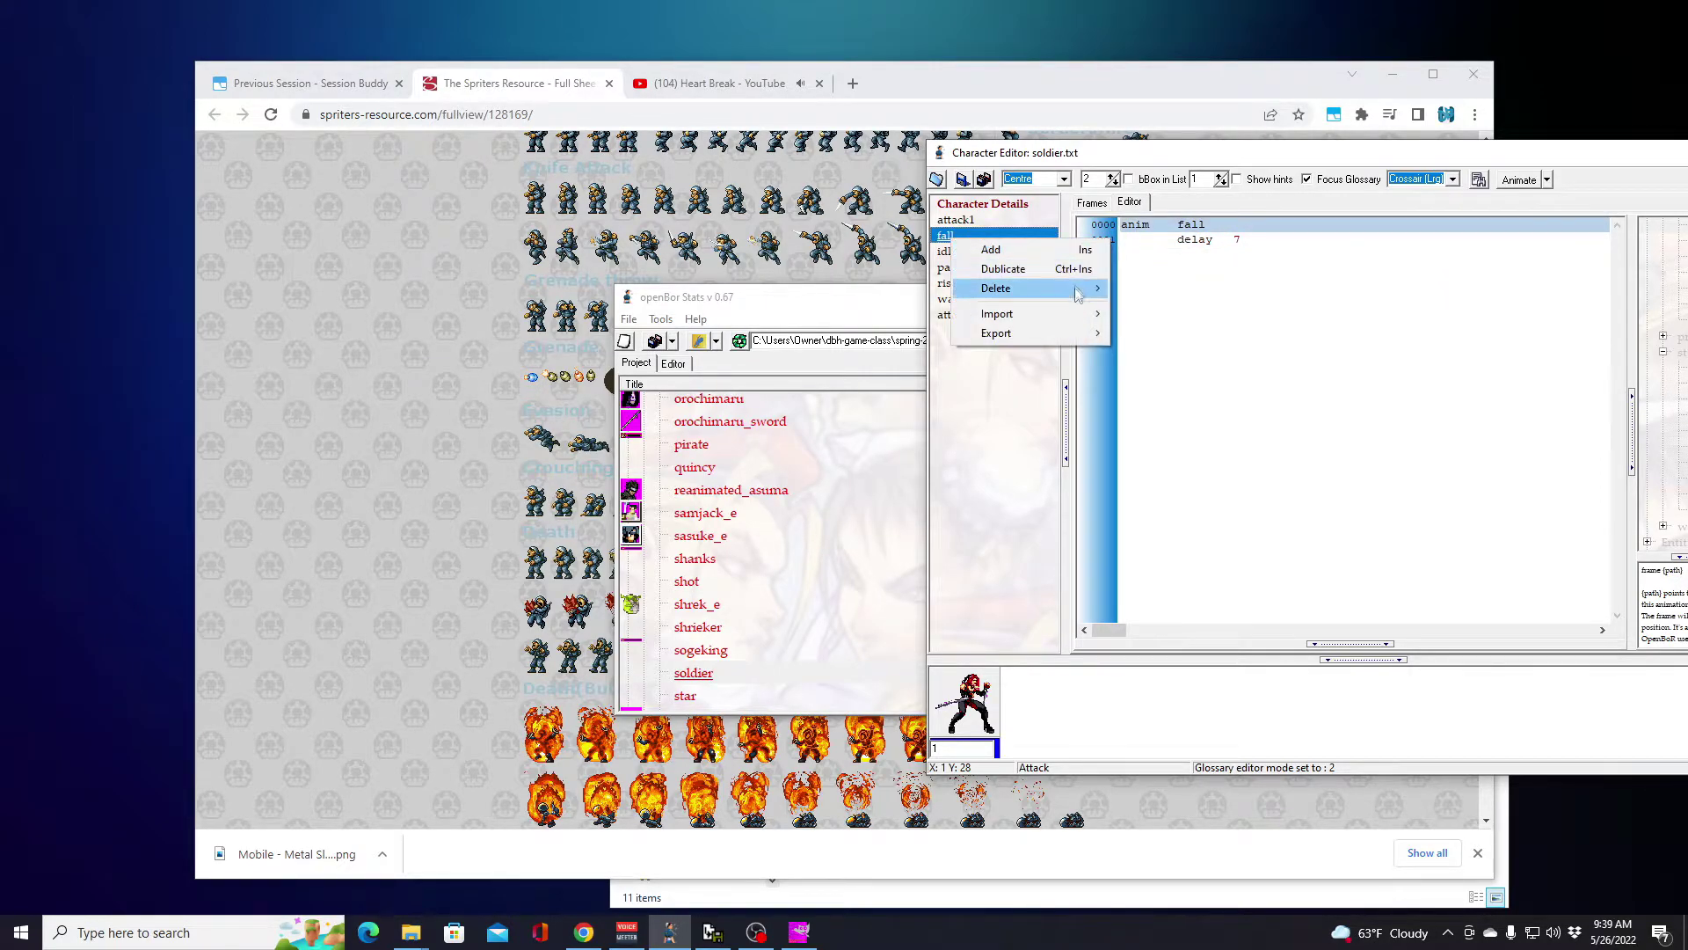
{"action": "mouse_move", "coordinate": [1081, 321]}
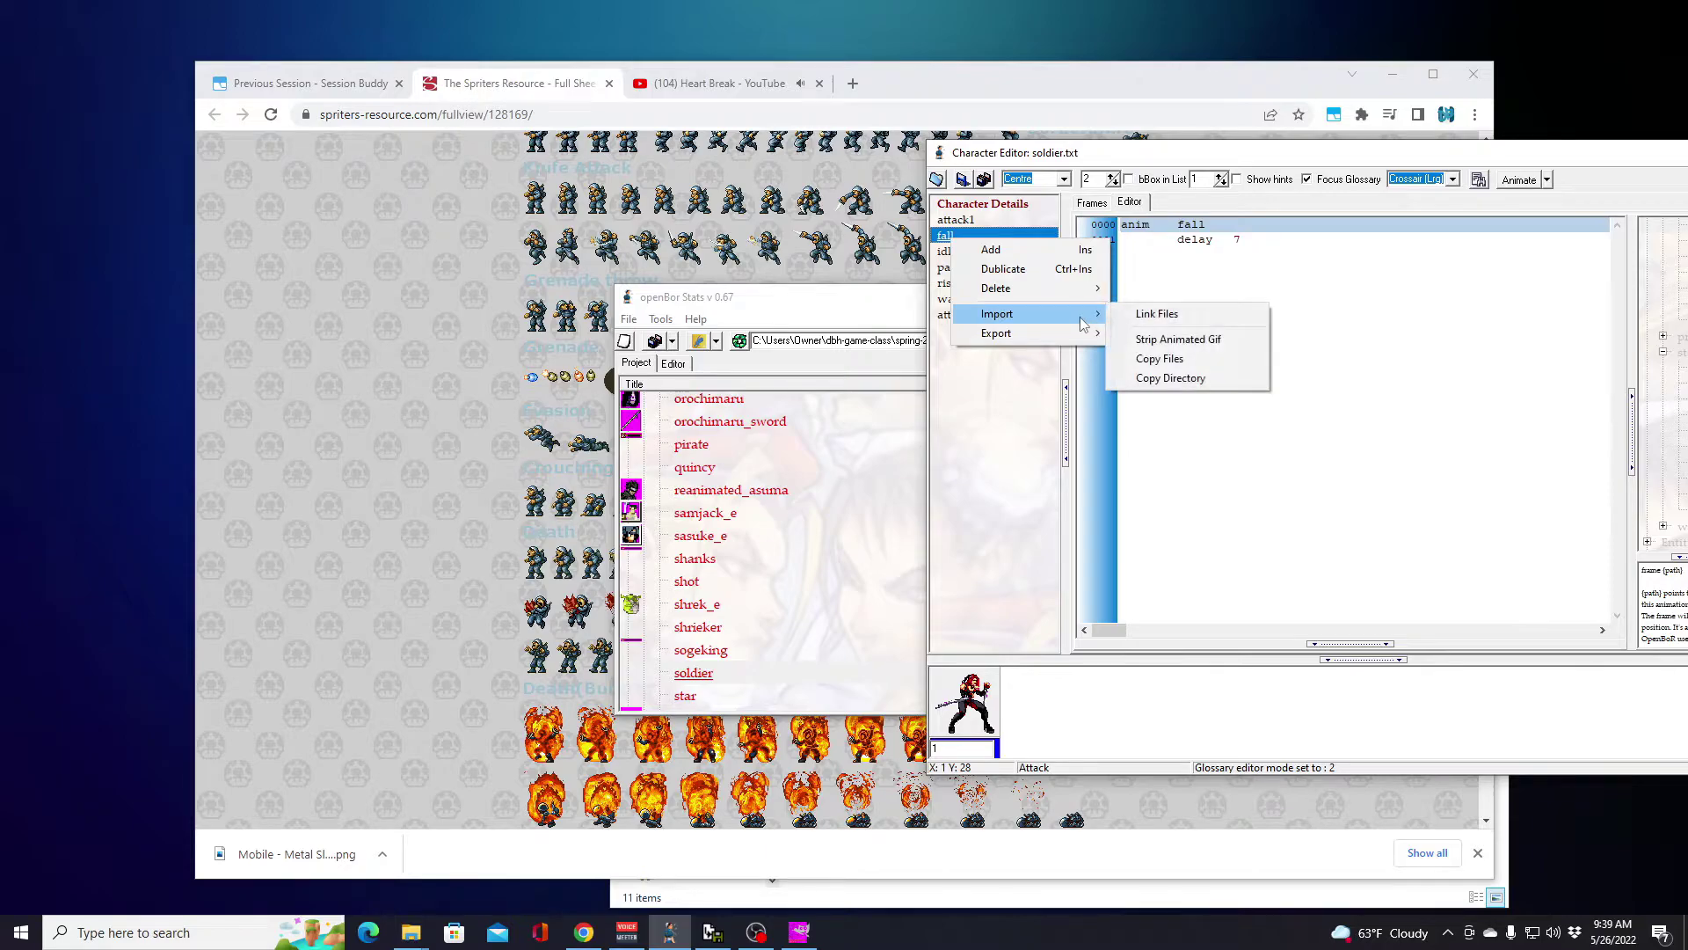
{"action": "left_click", "coordinate": [1193, 359]}
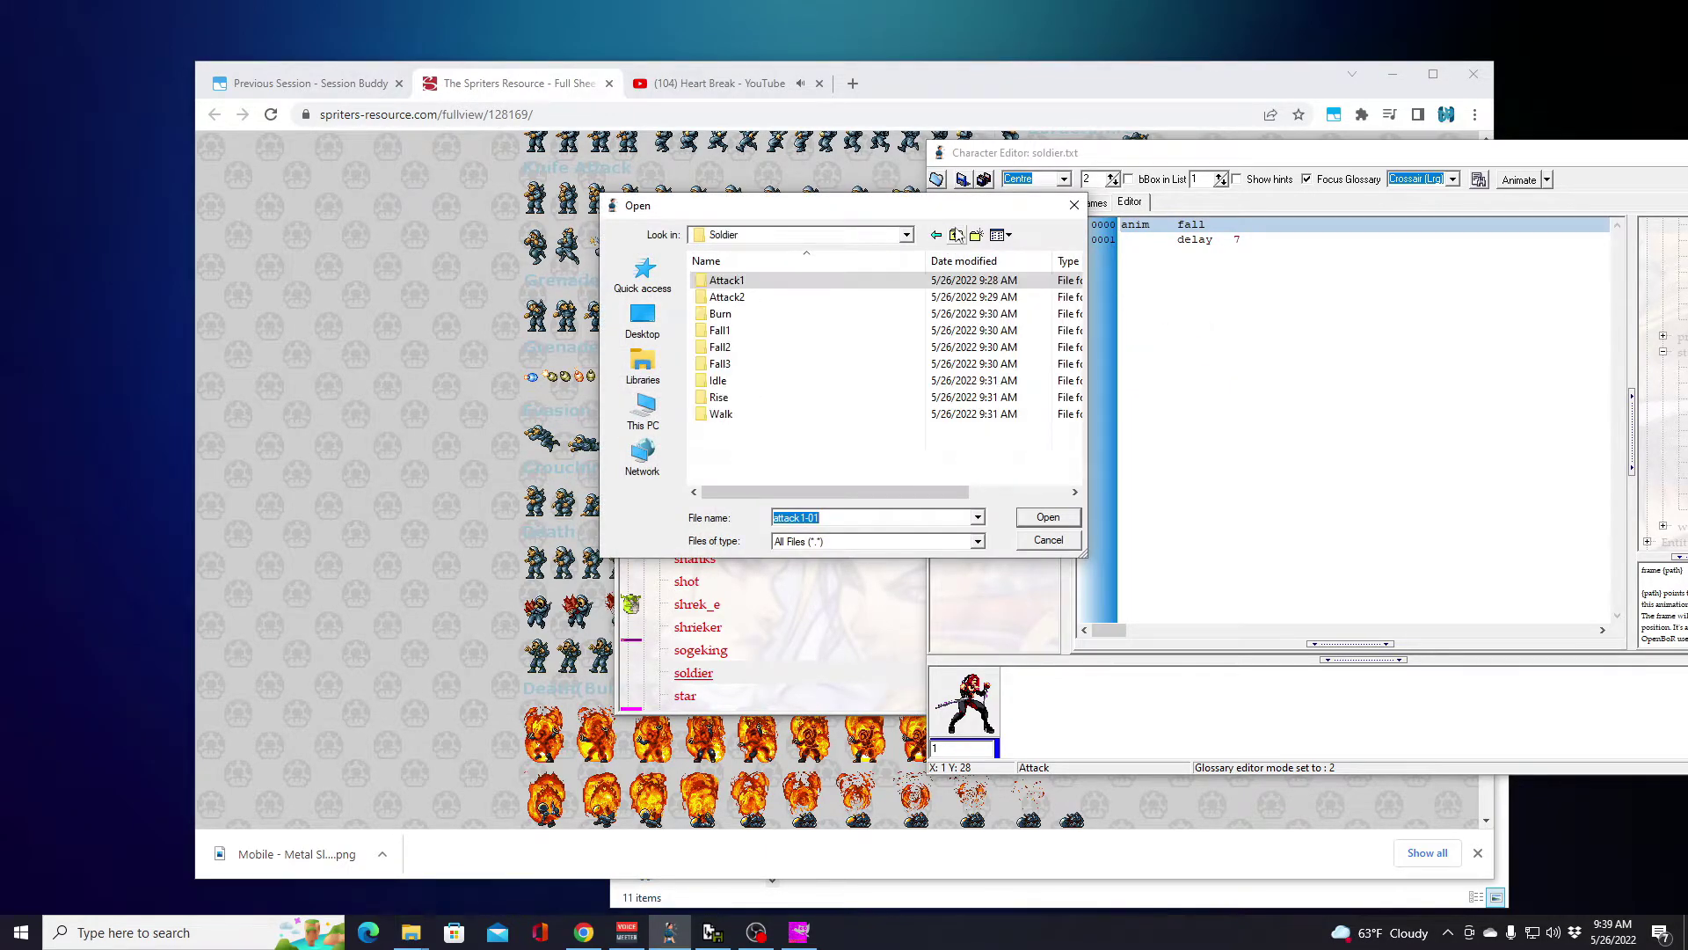
{"action": "double_click", "coordinate": [730, 330]}
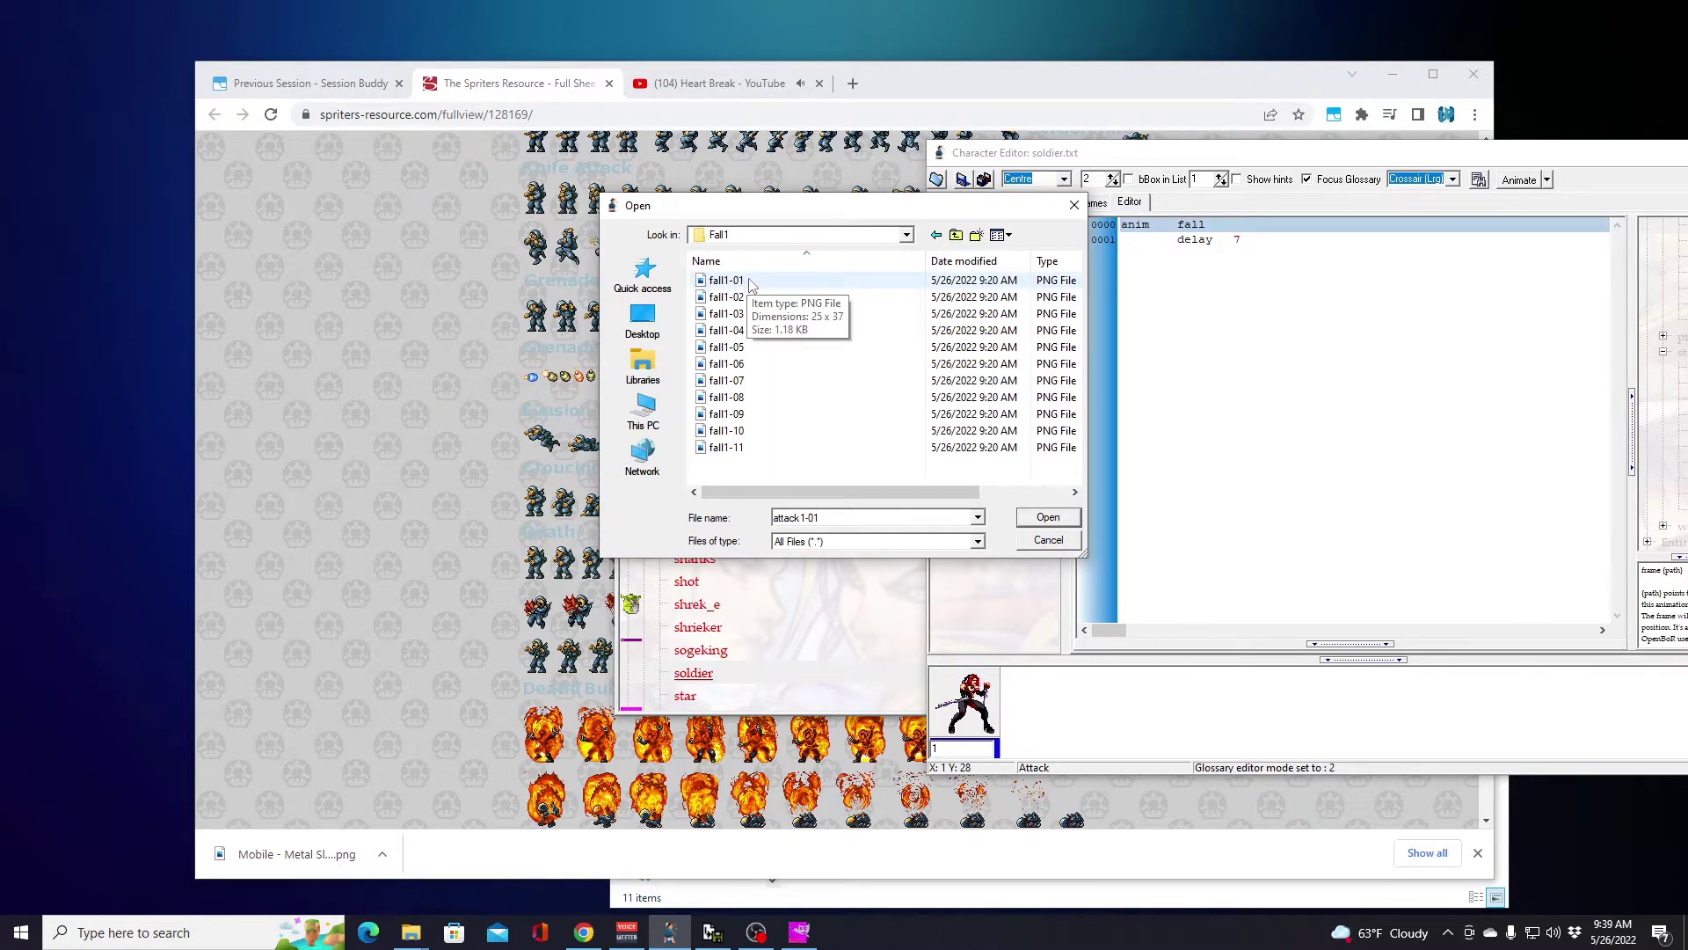
{"action": "key", "text": "ctrl+a"}
{"action": "left_click", "coordinate": [1055, 519]}
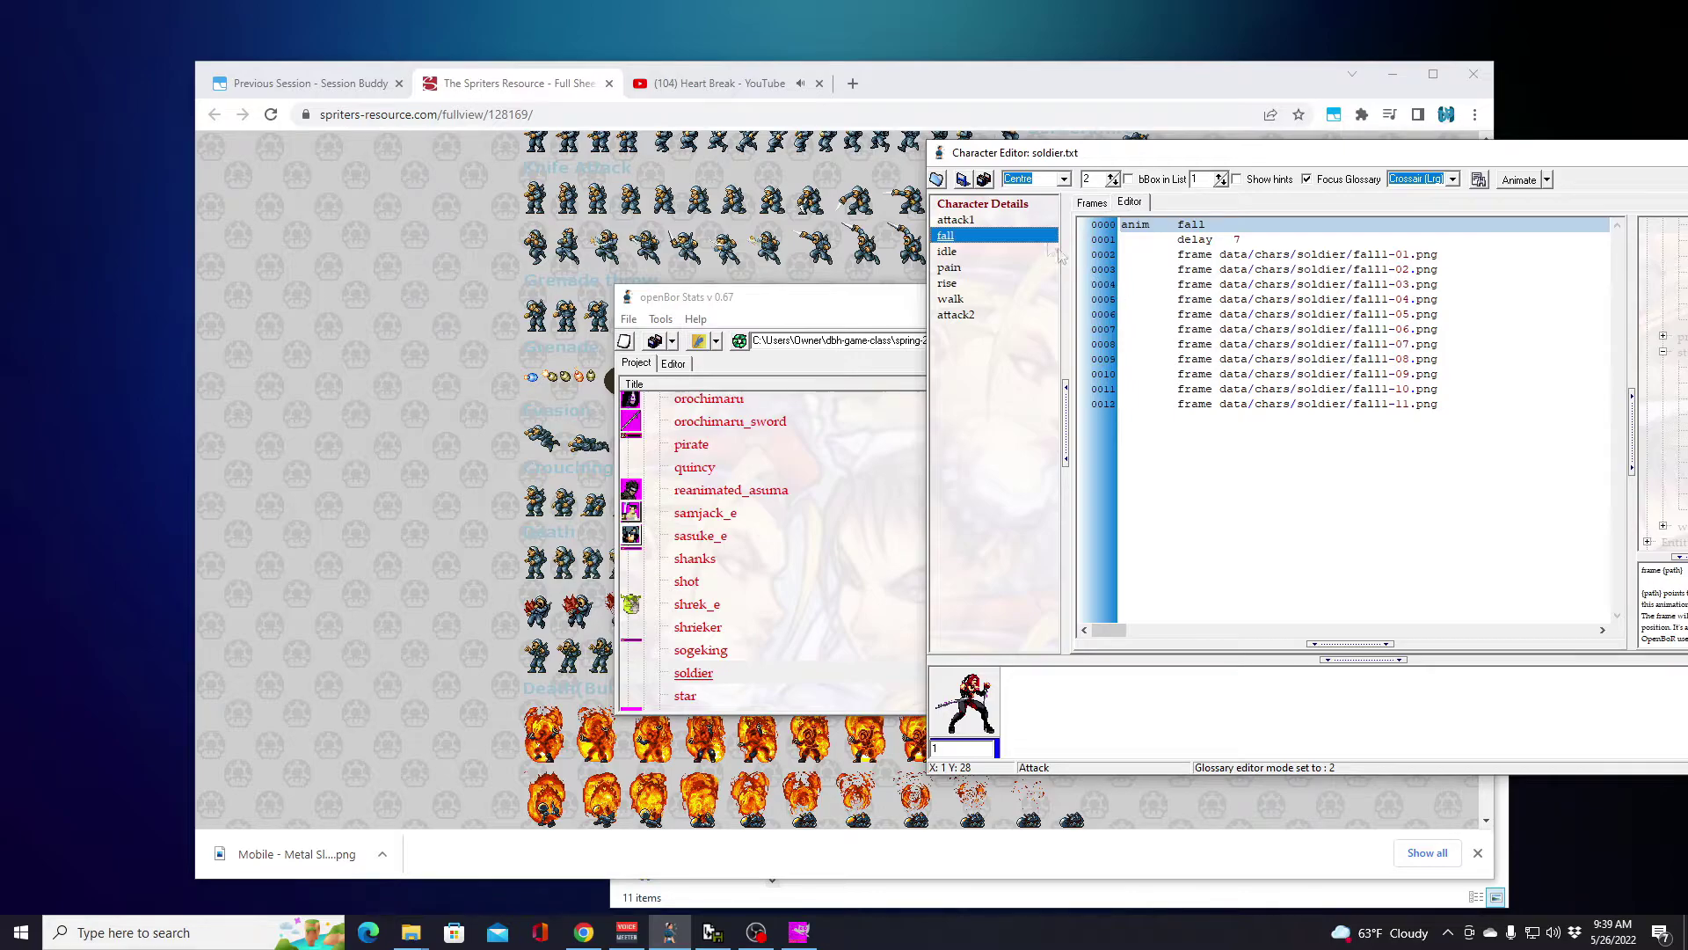
{"action": "left_click", "coordinate": [1093, 202]}
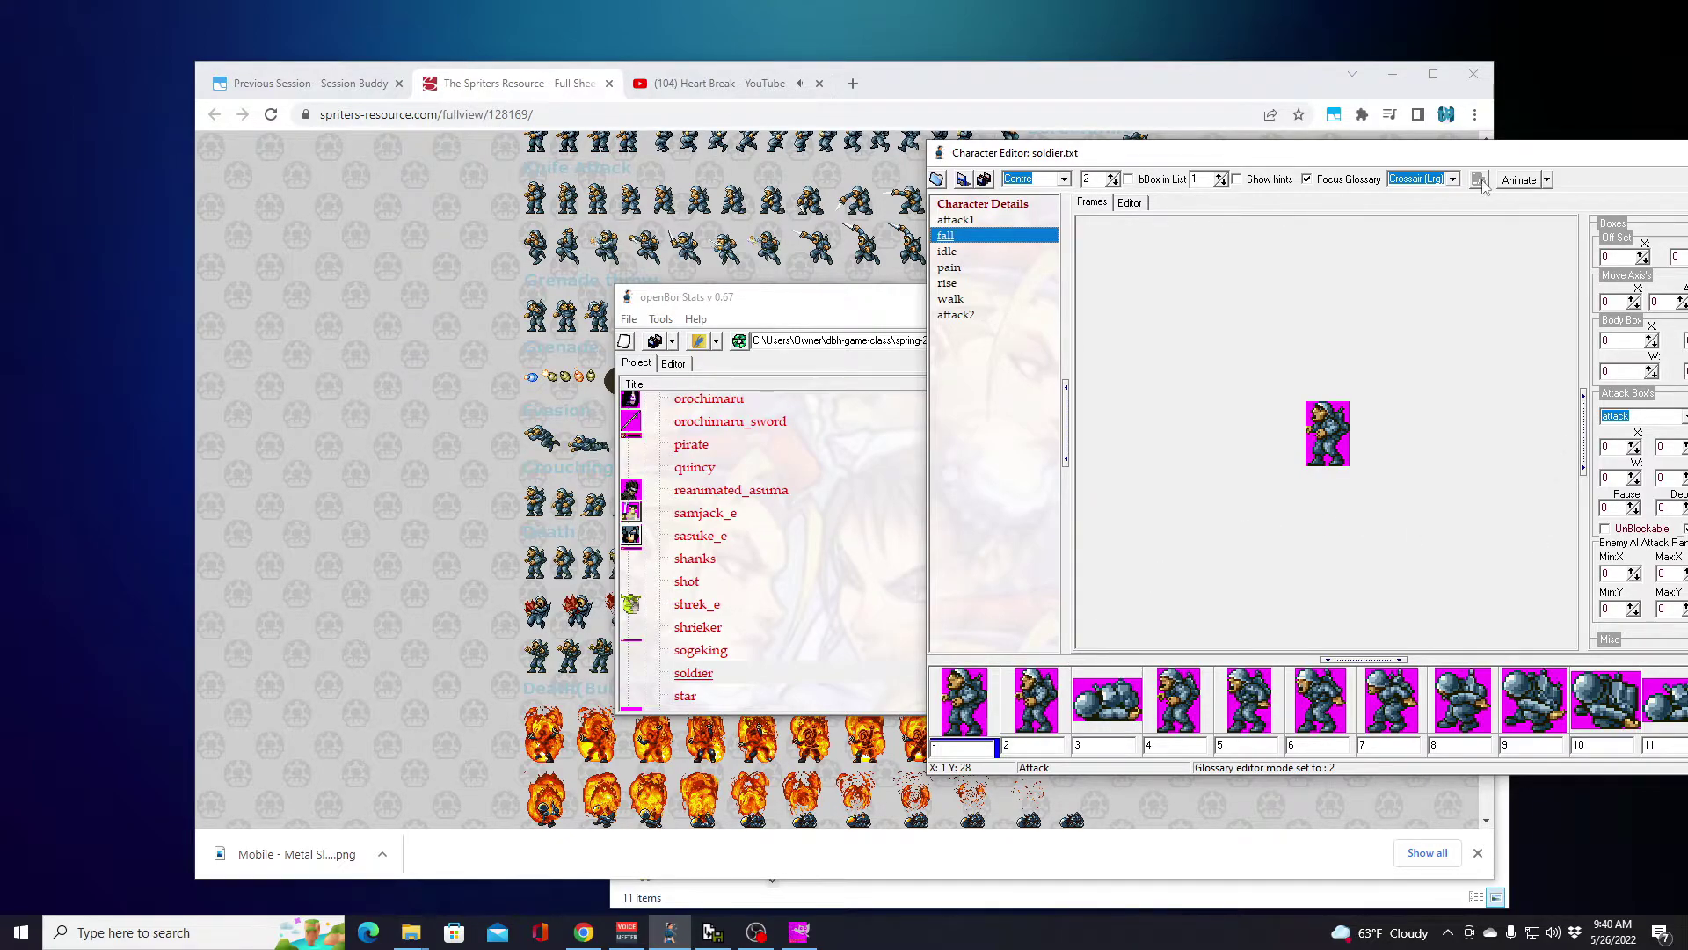
{"action": "left_click_drag", "start_coordinate": [1499, 153], "coordinate": [1330, 139]}
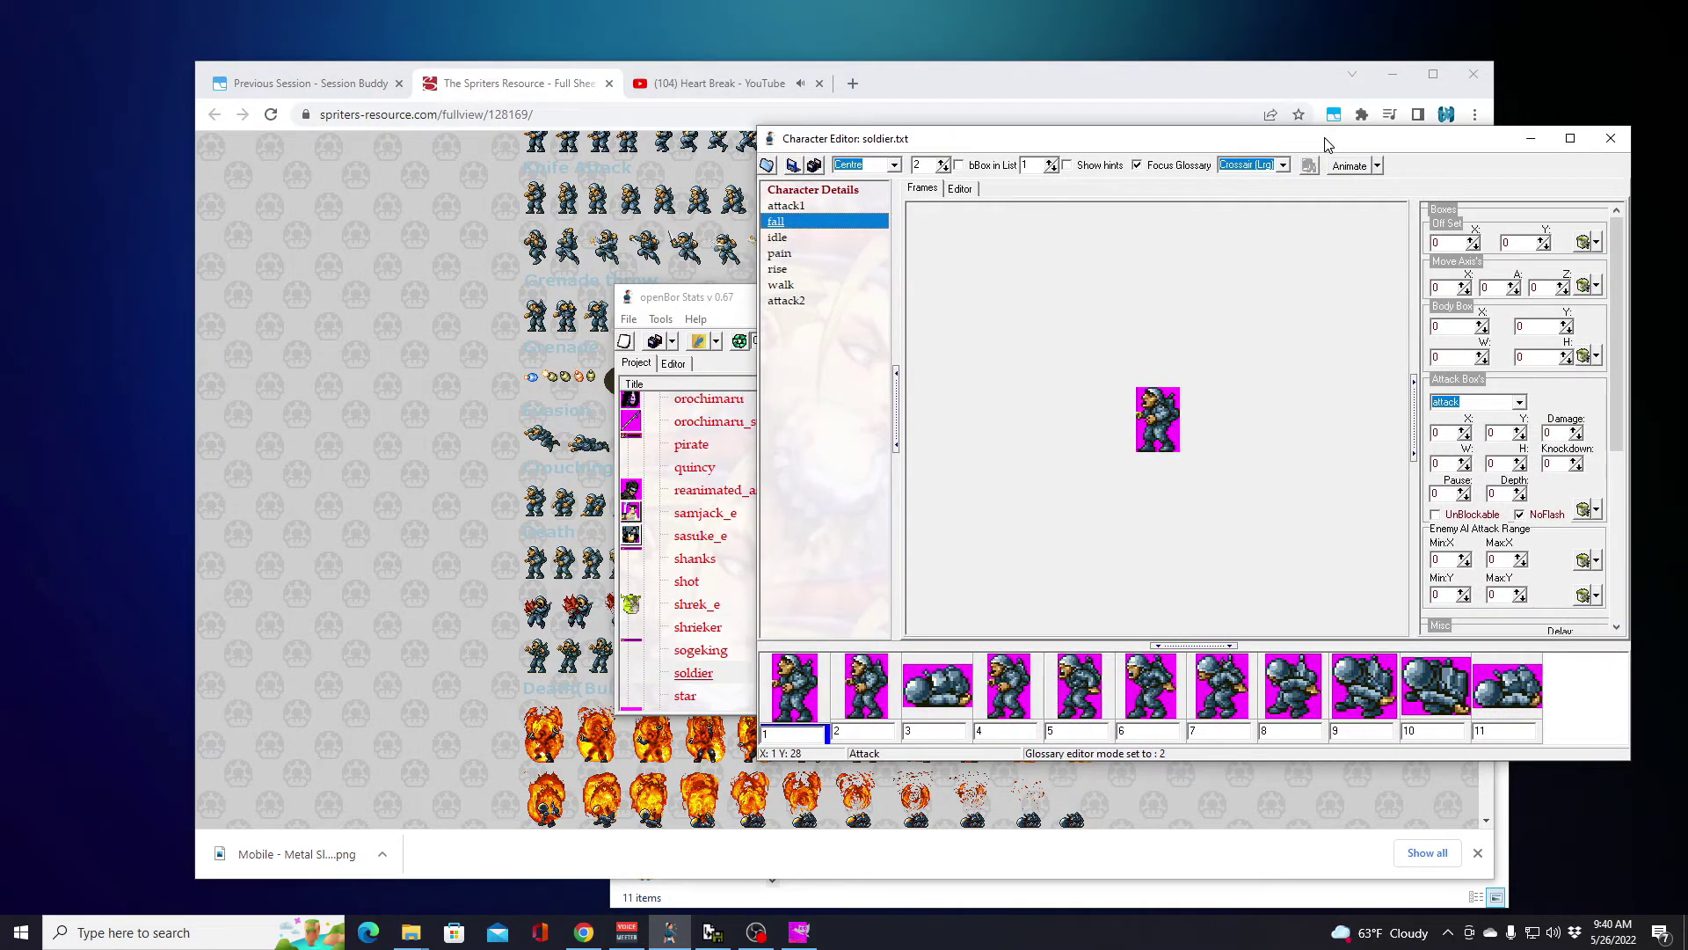
Step: Move the fall1-03.png frame line to the end of the fall script, after fall1-11.png, and save the character file
{"action": "left_click", "coordinate": [939, 699]}
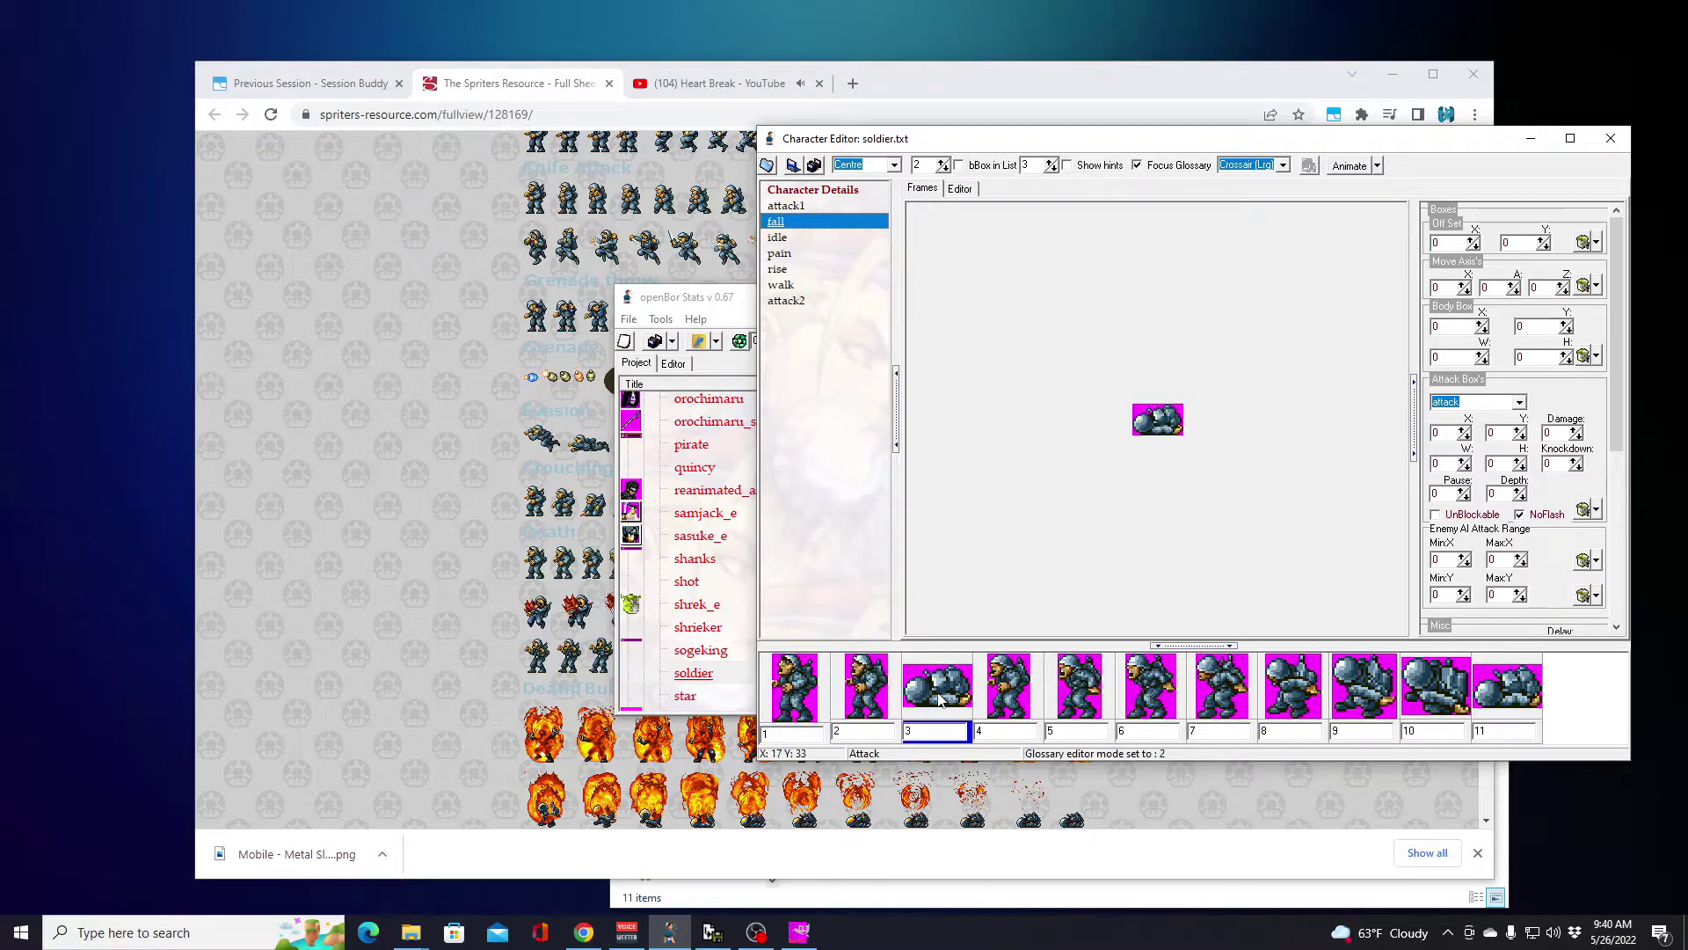
{"action": "left_click", "coordinate": [959, 189]}
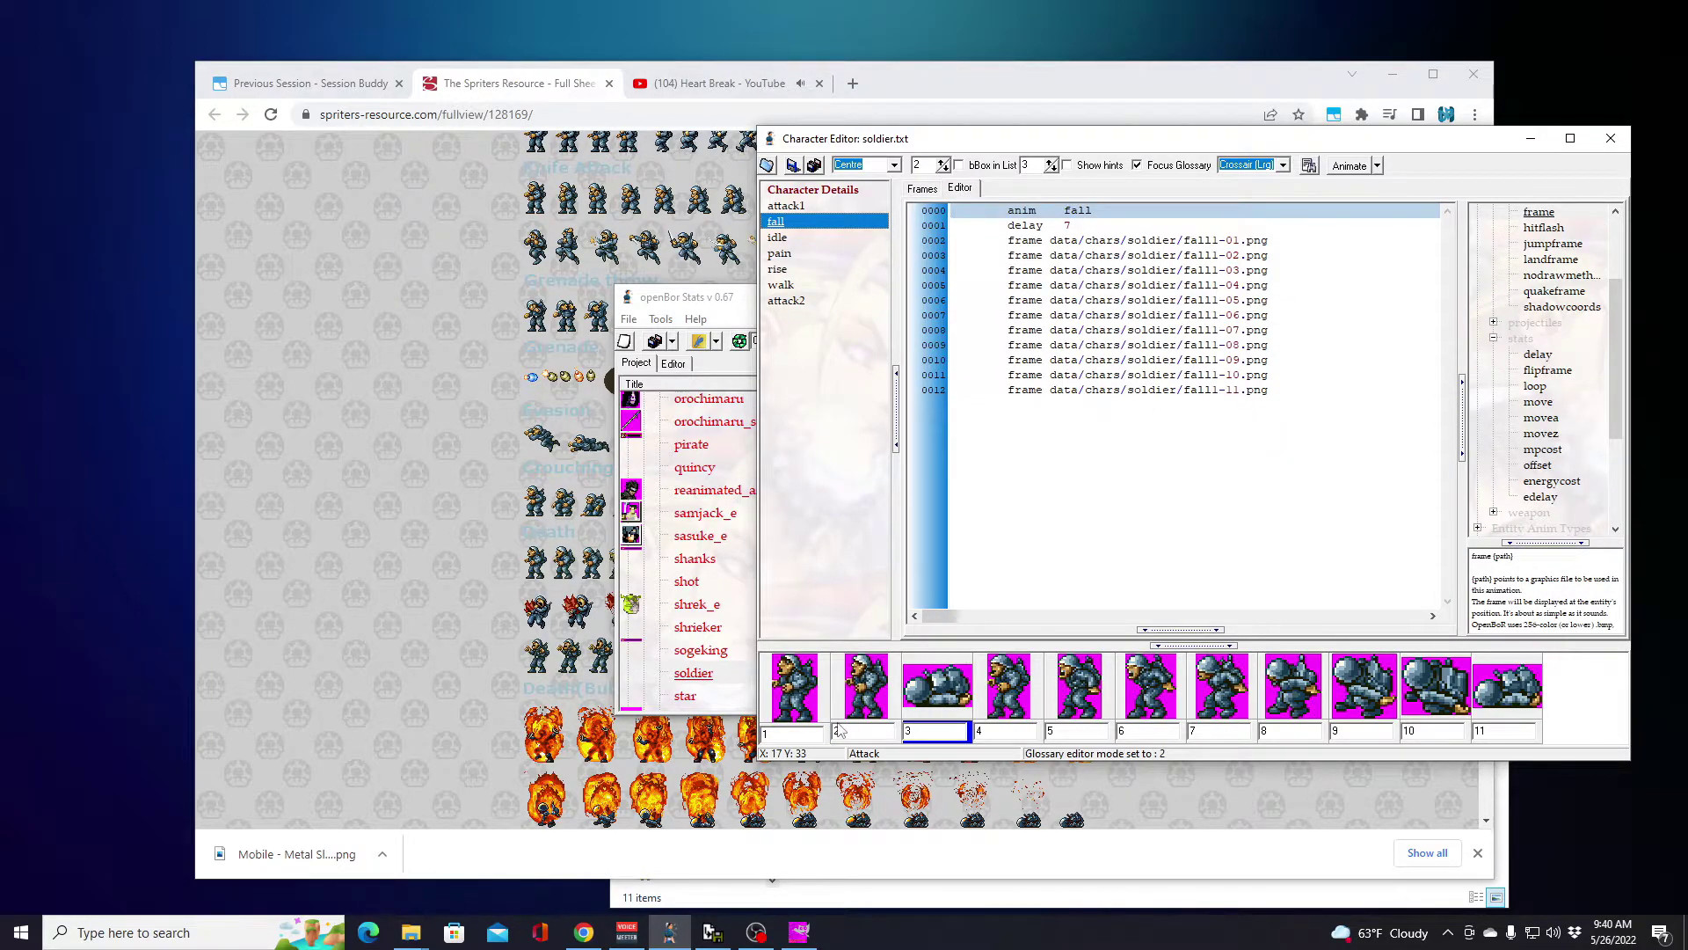
{"action": "left_click", "coordinate": [1288, 270]}
{"action": "left_click_drag", "start_coordinate": [1288, 261], "coordinate": [1279, 269]}
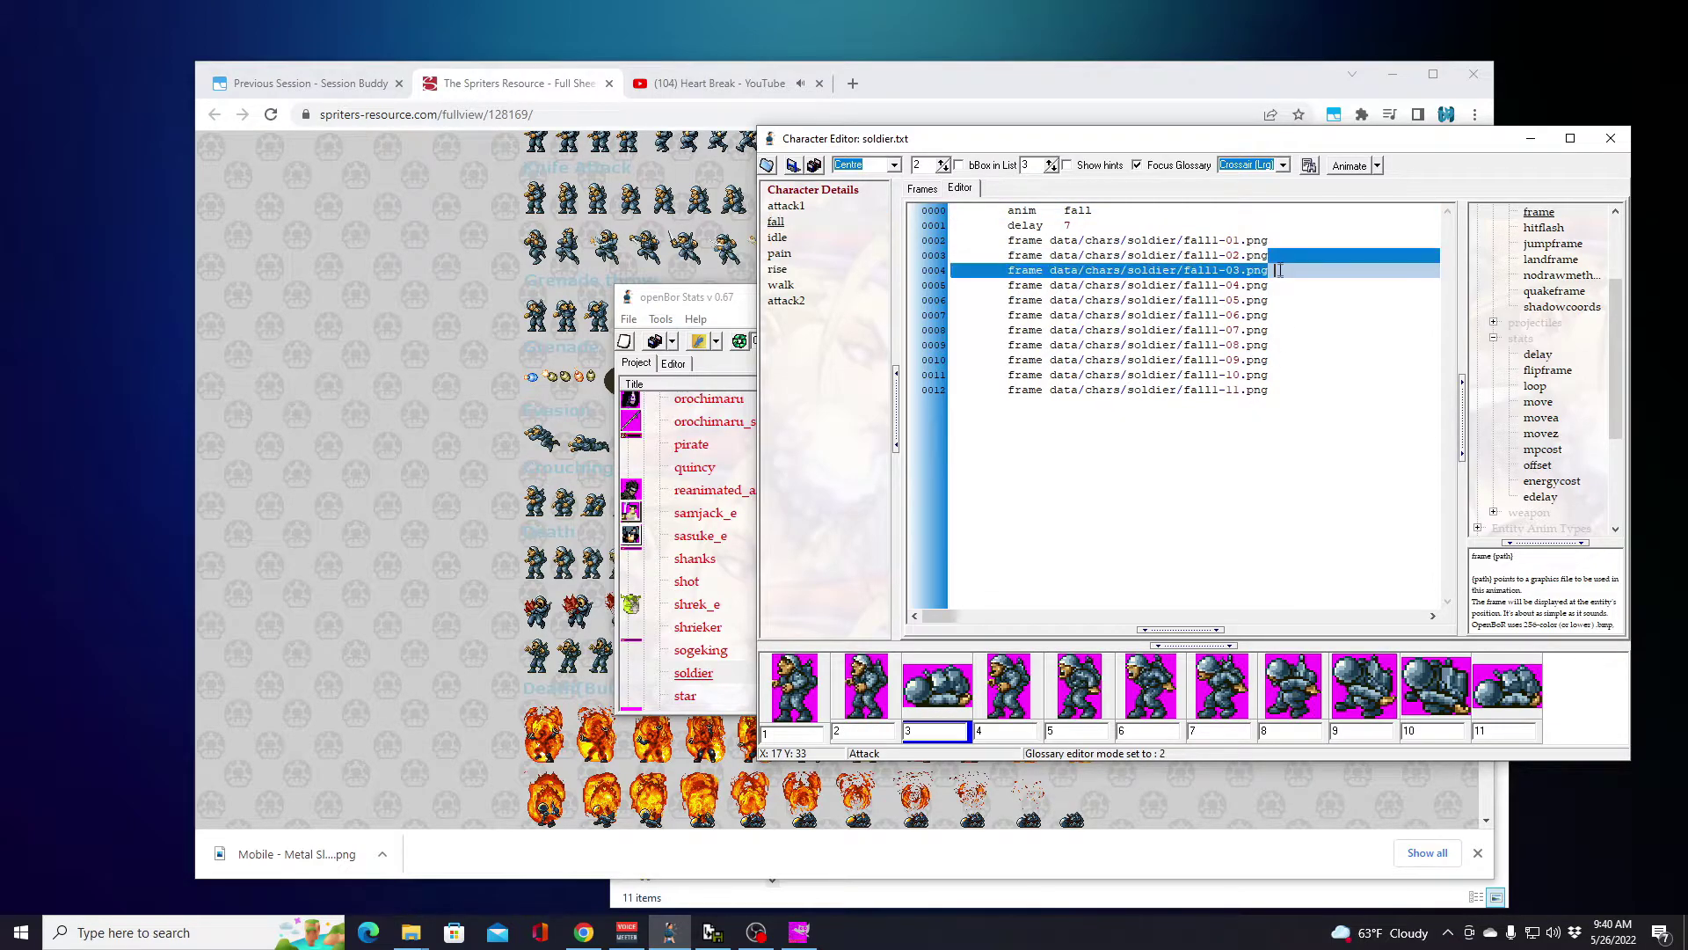
{"action": "key", "text": "Delete"}
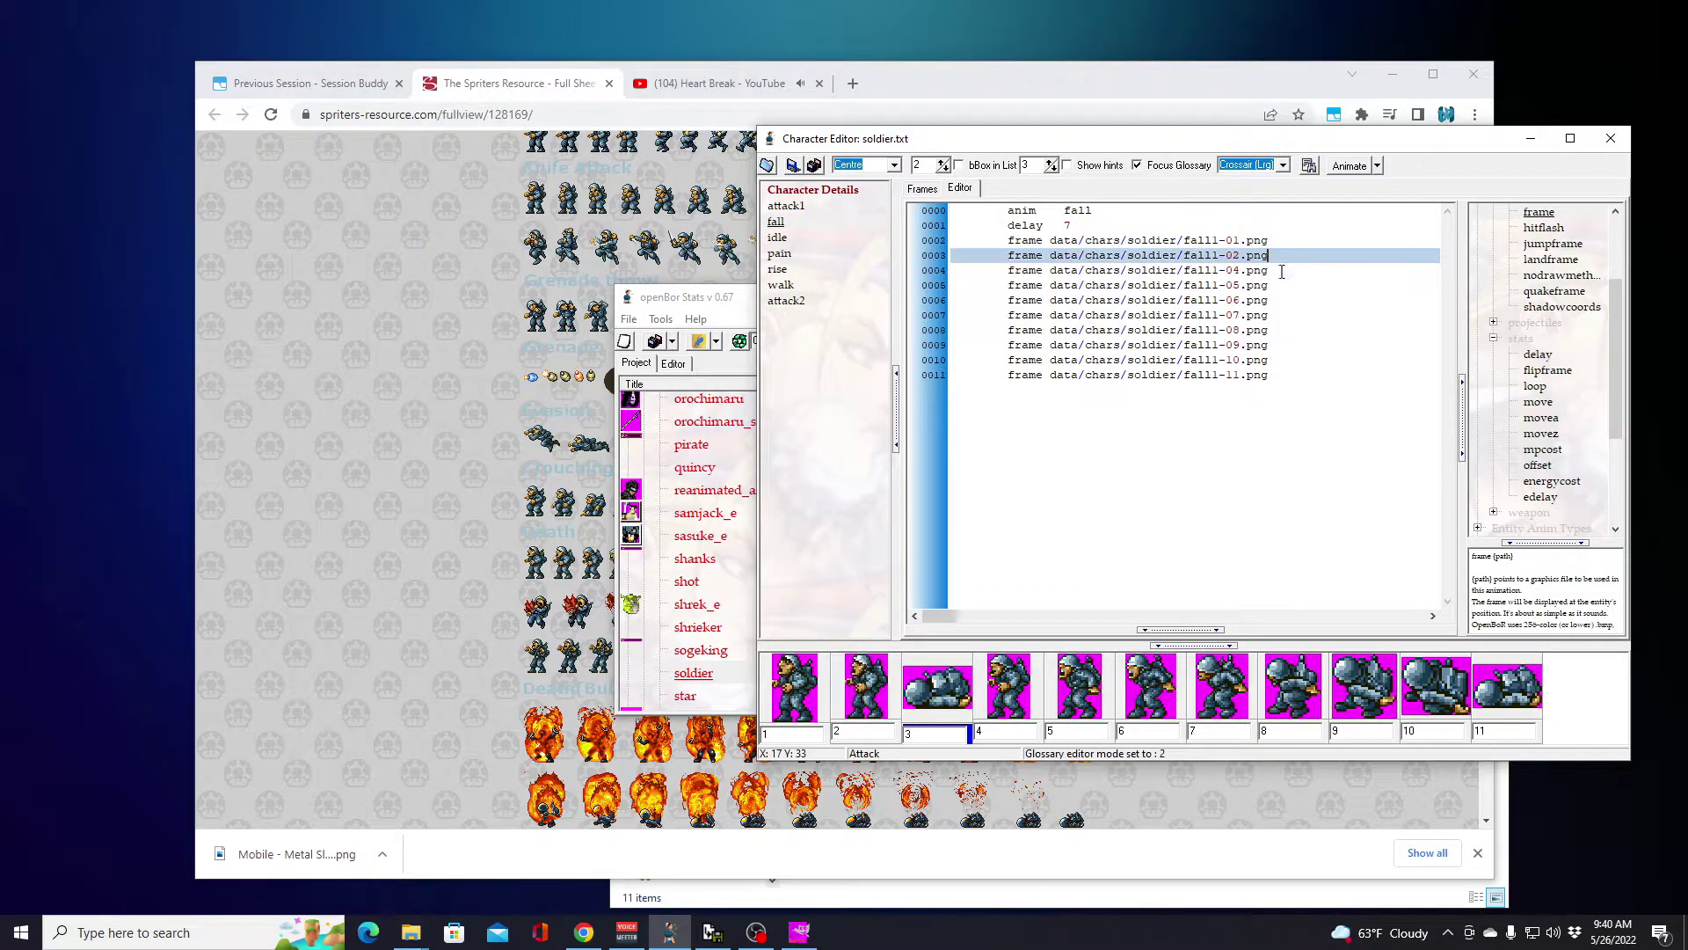
{"action": "left_click", "coordinate": [1303, 375]}
{"action": "key", "text": "ctrl+v"}
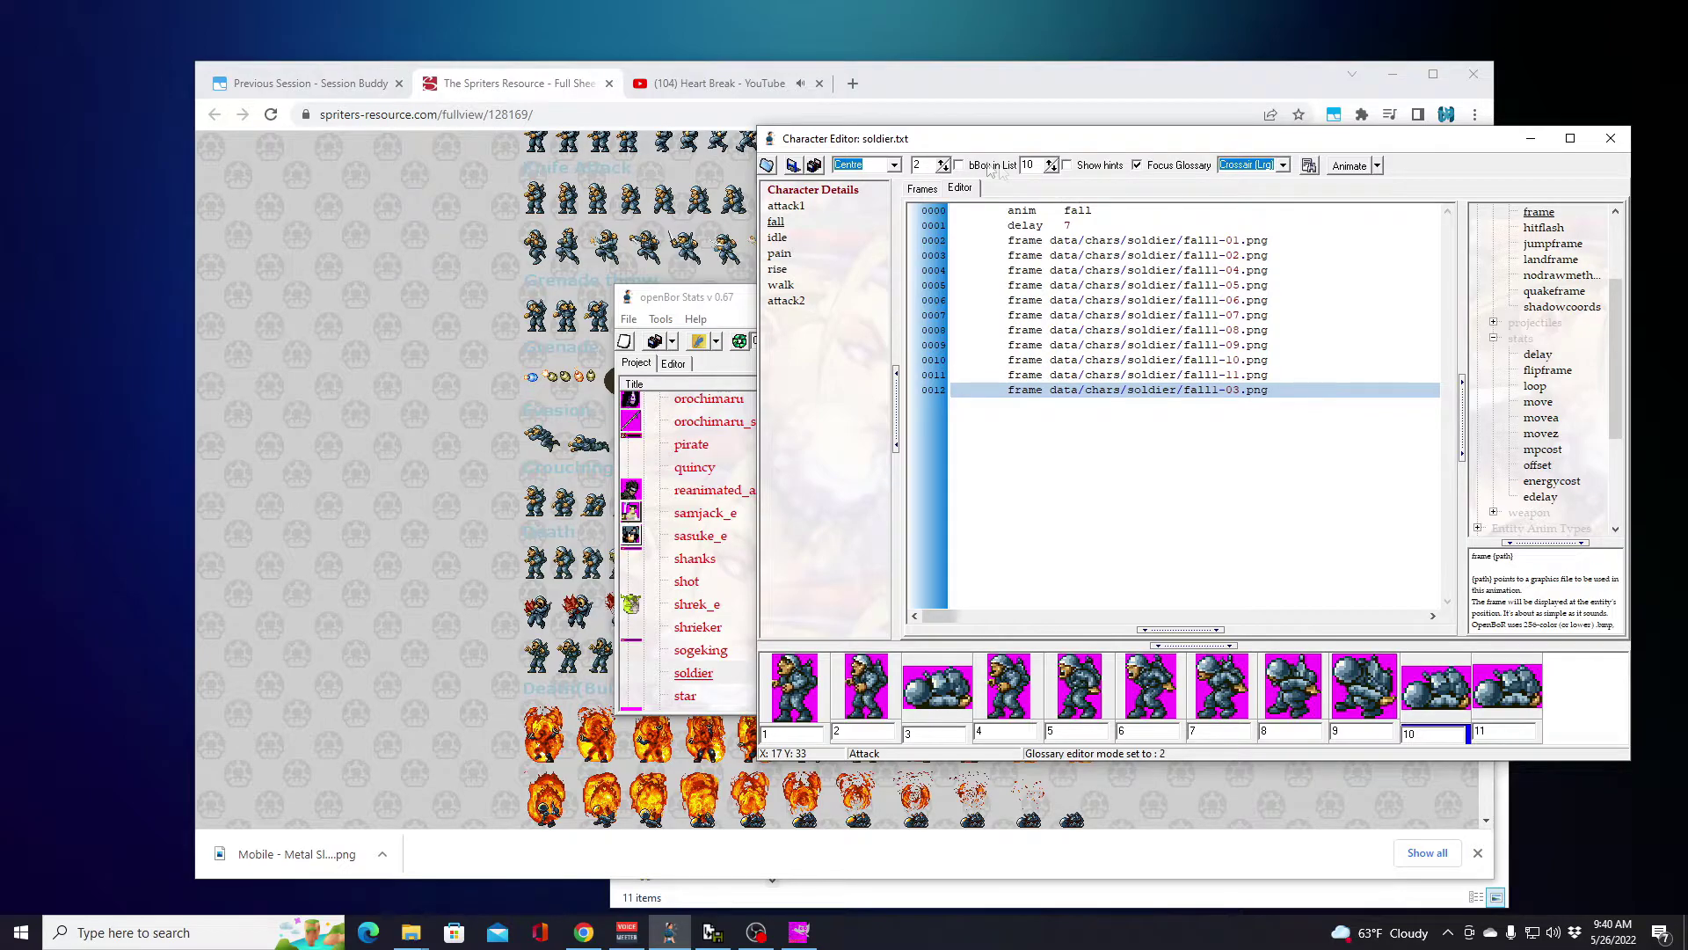
{"action": "left_click", "coordinate": [793, 165]}
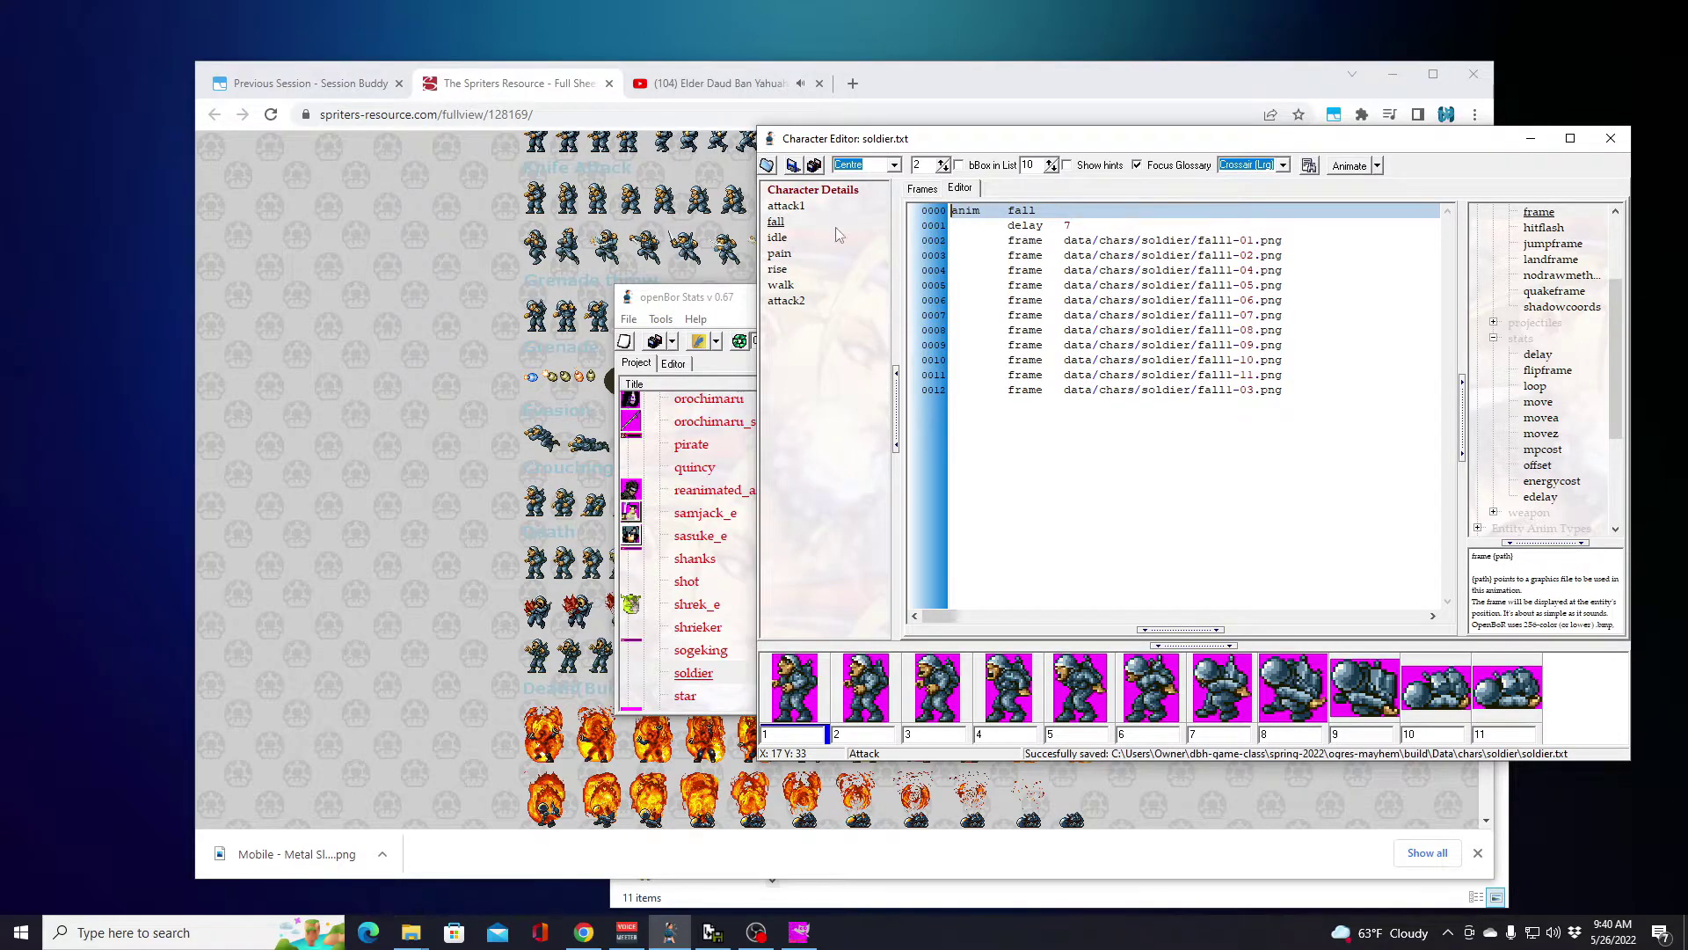
Step: Delete the offset, bbox and 00.png frame lines from the idle animation, keeping its loop and delay
{"action": "left_click", "coordinate": [782, 240]}
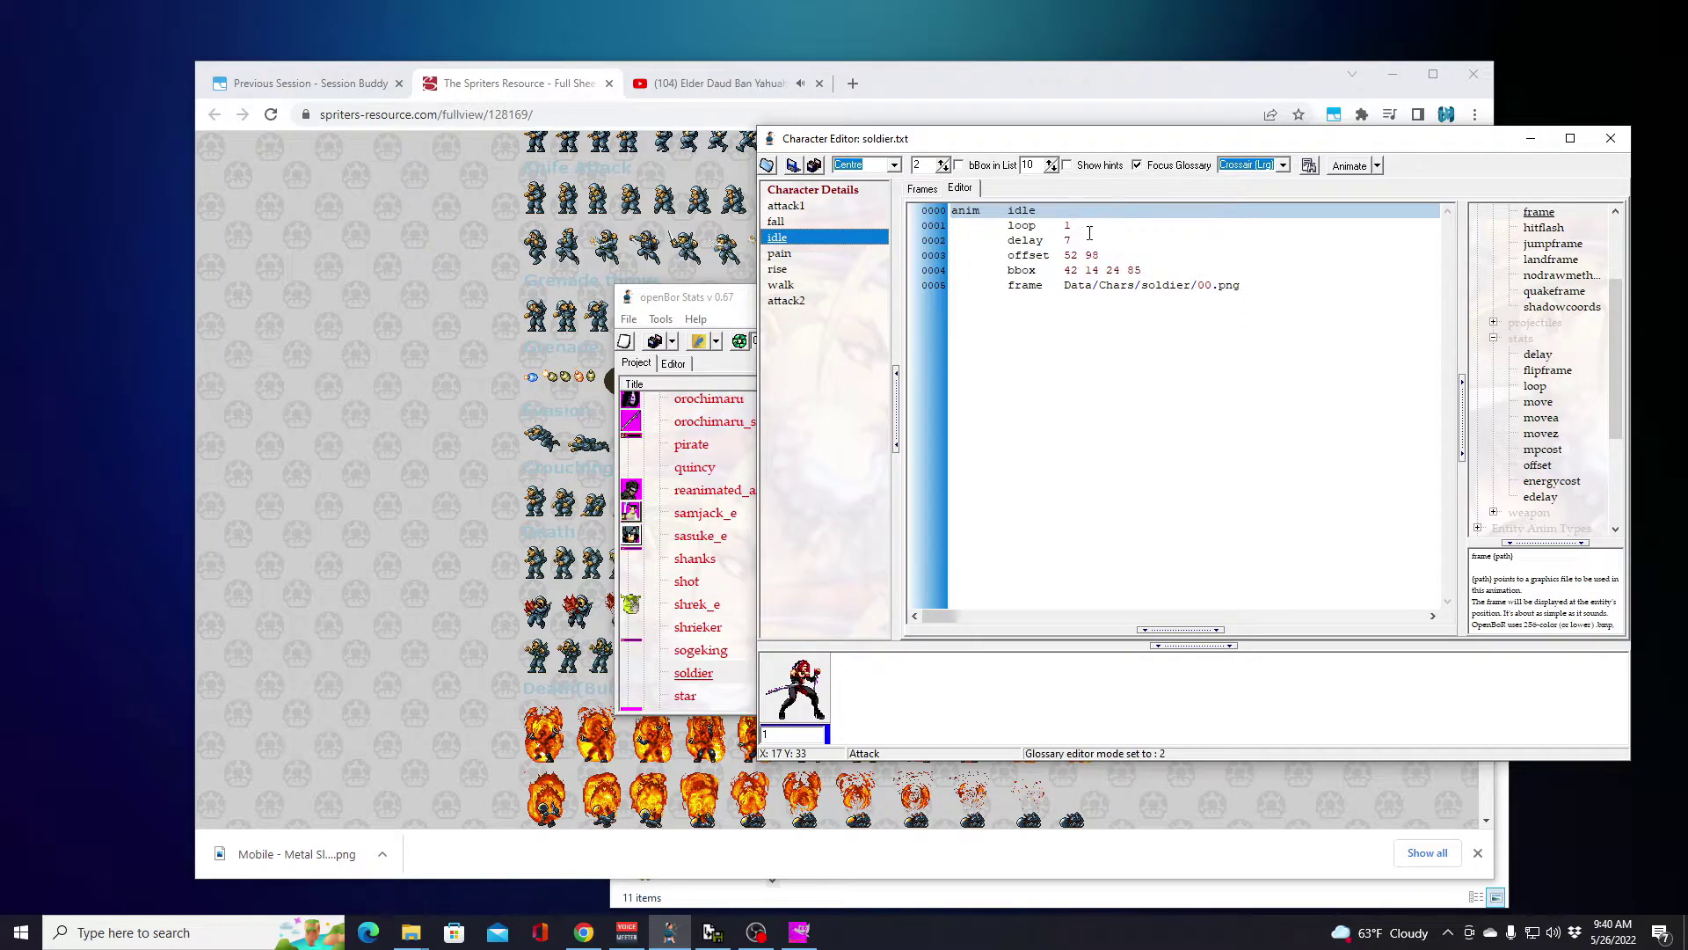
{"action": "left_click_drag", "start_coordinate": [1082, 240], "coordinate": [1242, 285]}
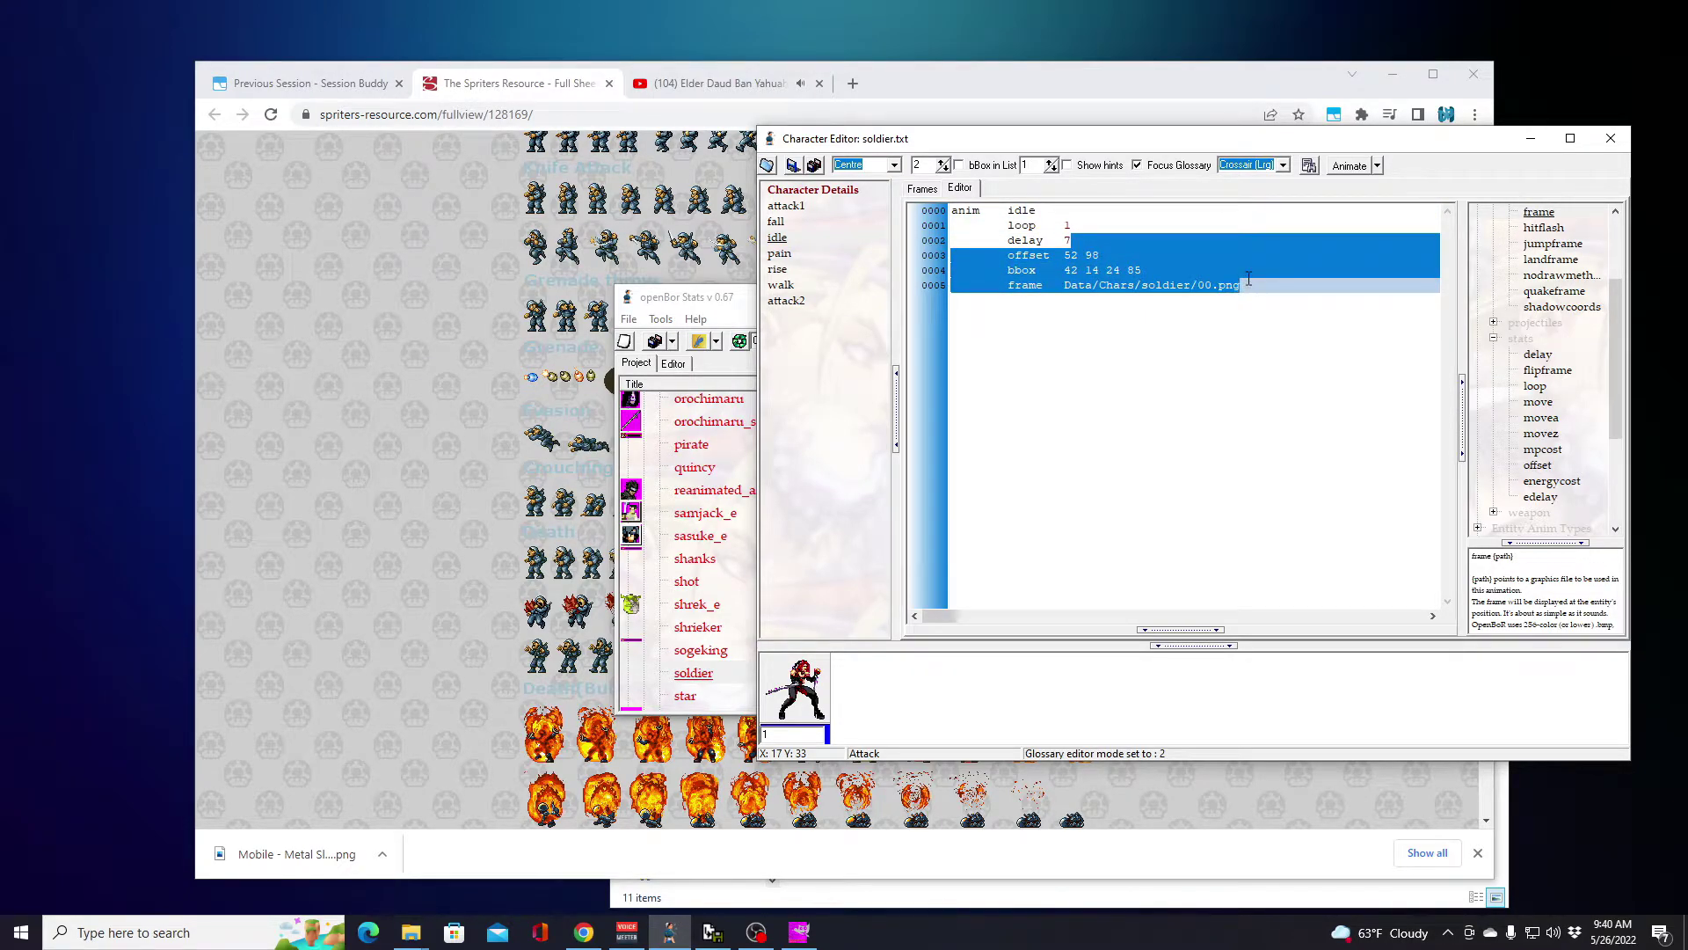
{"action": "key", "text": "Delete"}
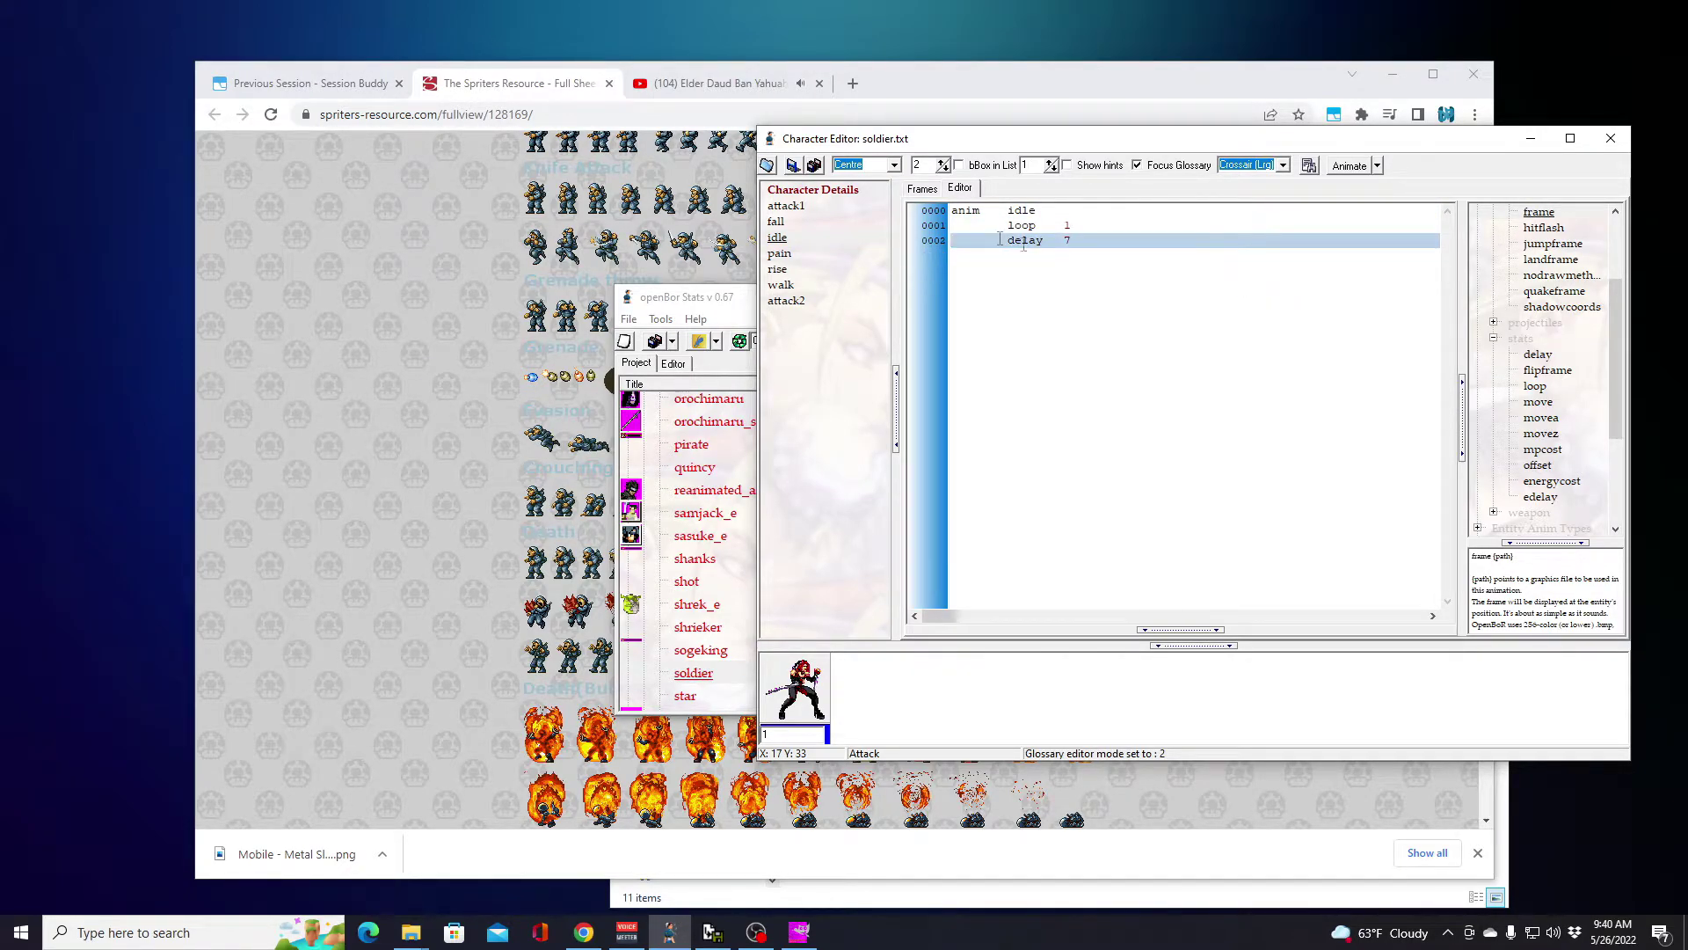
Step: Import copies of idle-1 through idle-4 from the Idle folder into the idle animation and preview it
{"action": "right_click", "coordinate": [778, 237]}
{"action": "mouse_move", "coordinate": [881, 320]}
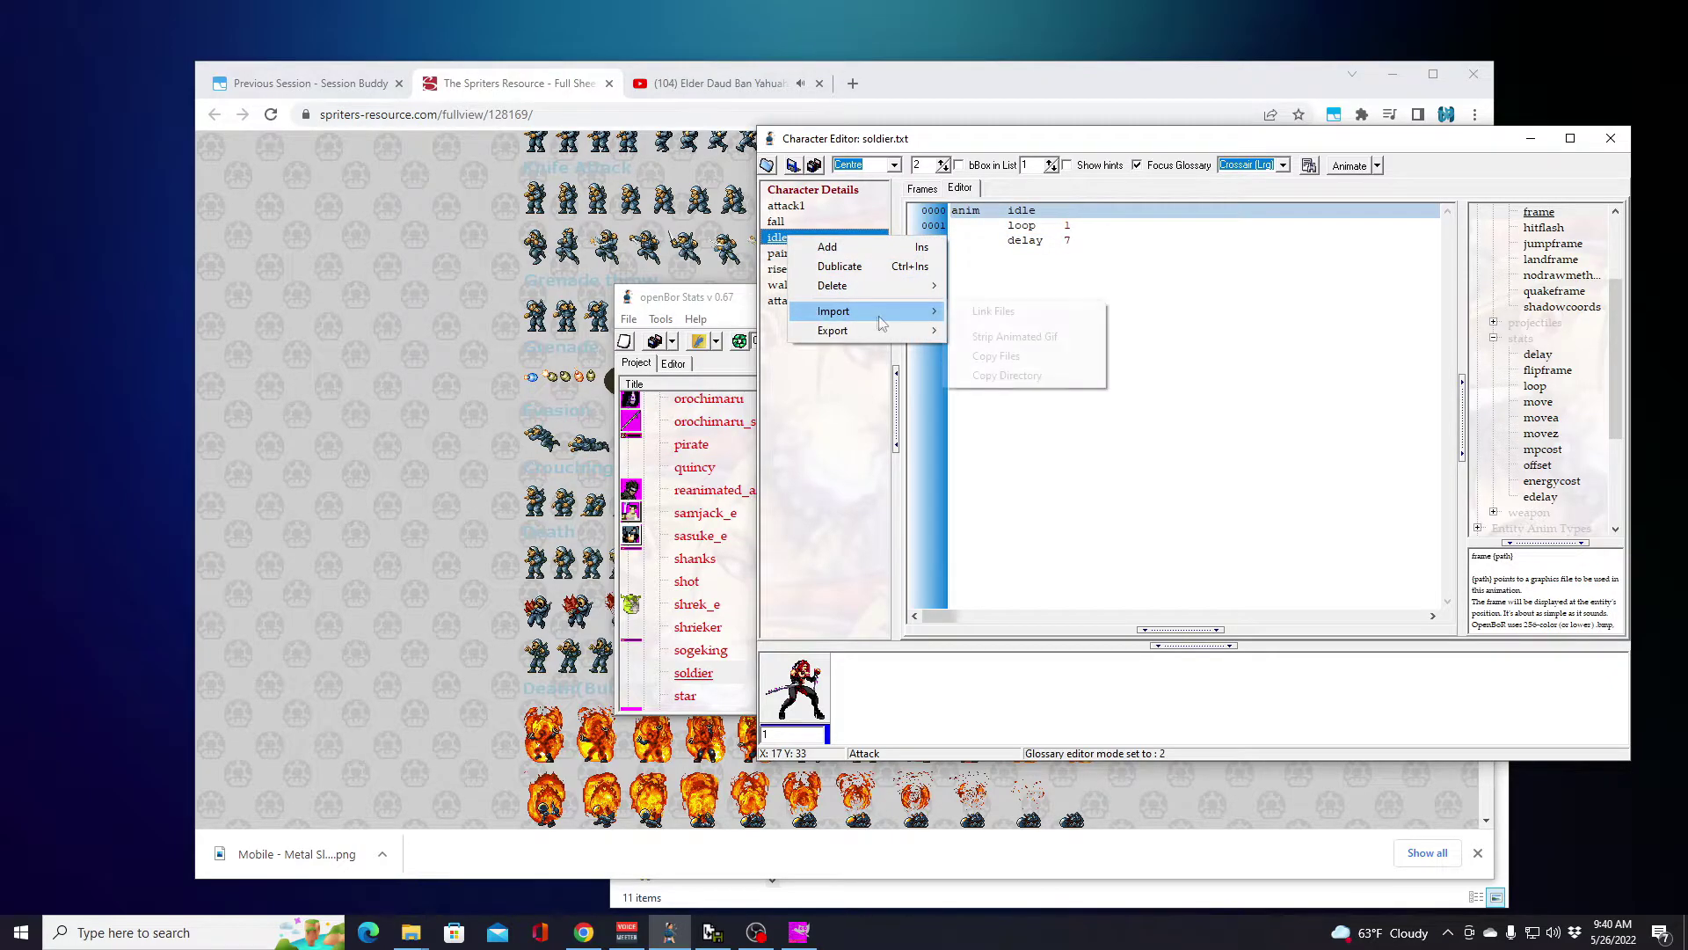
{"action": "left_click", "coordinate": [996, 356]}
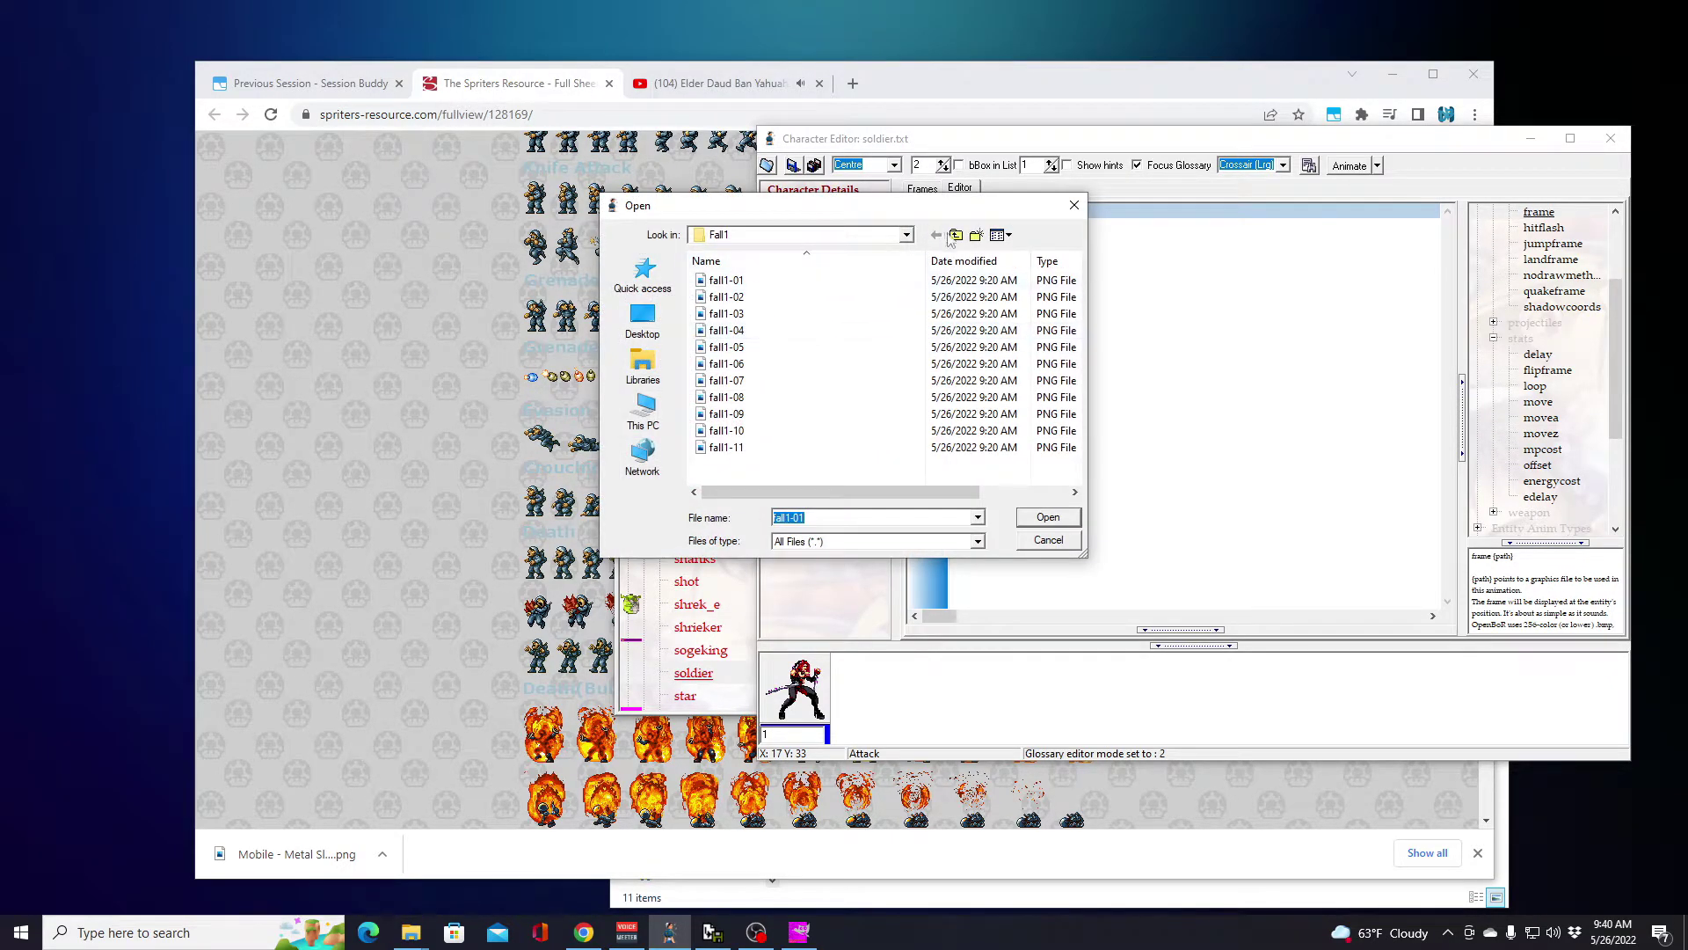
{"action": "left_click", "coordinate": [955, 234]}
{"action": "double_click", "coordinate": [727, 384]}
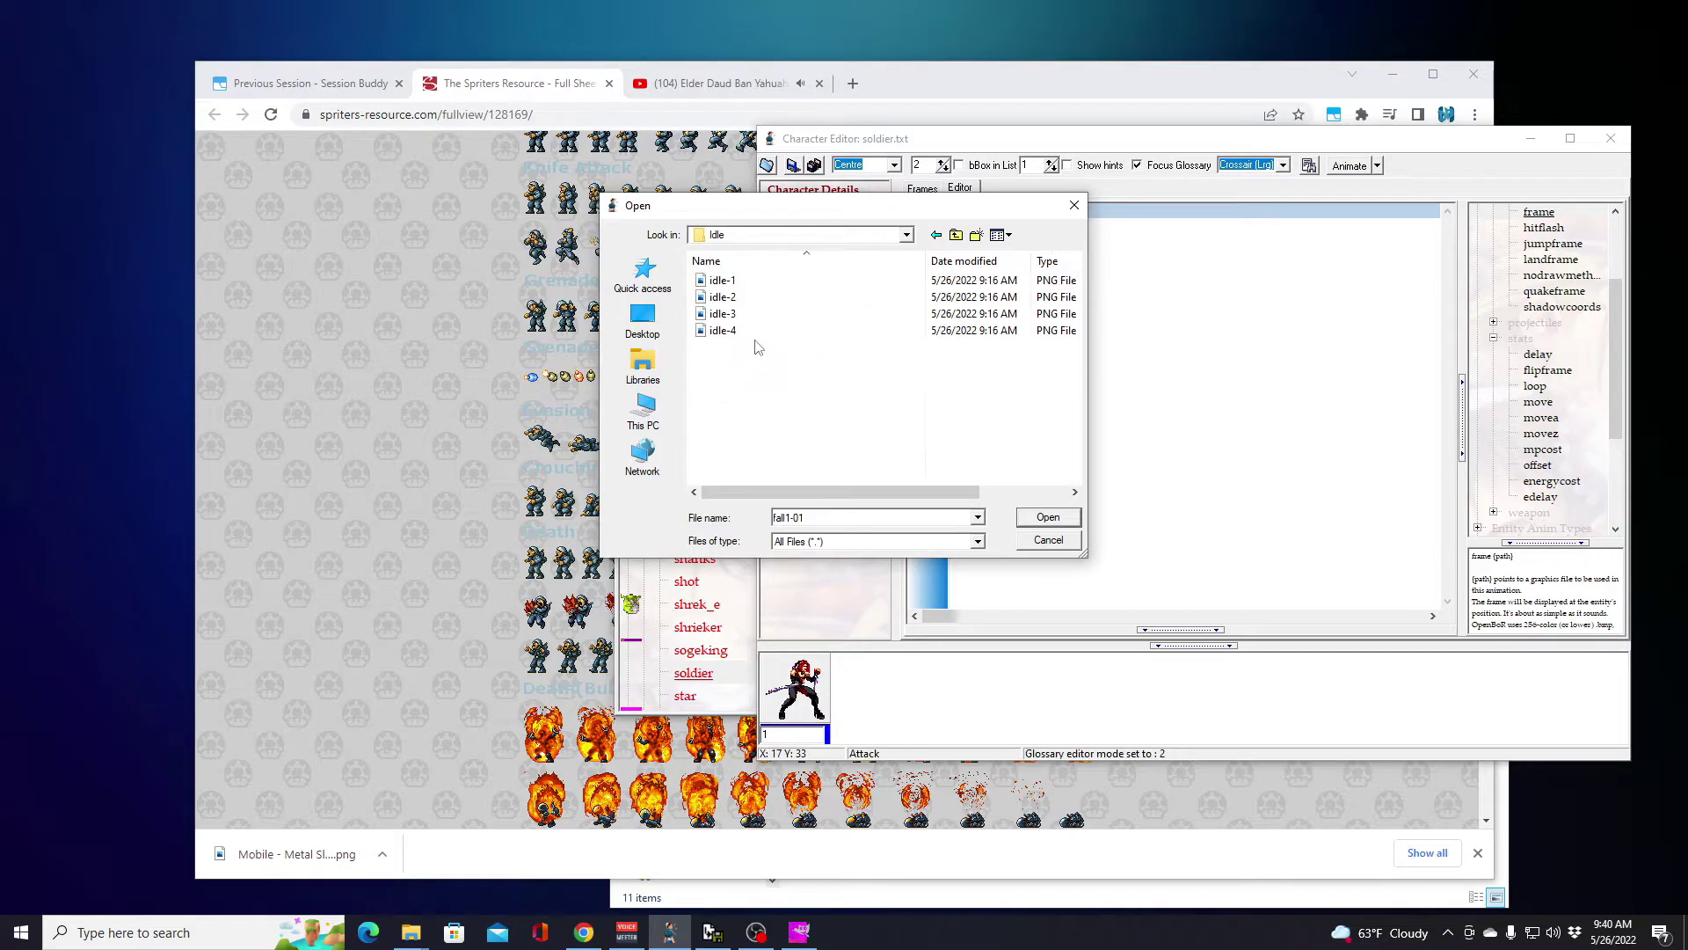
{"action": "key", "text": "ctrl+a"}
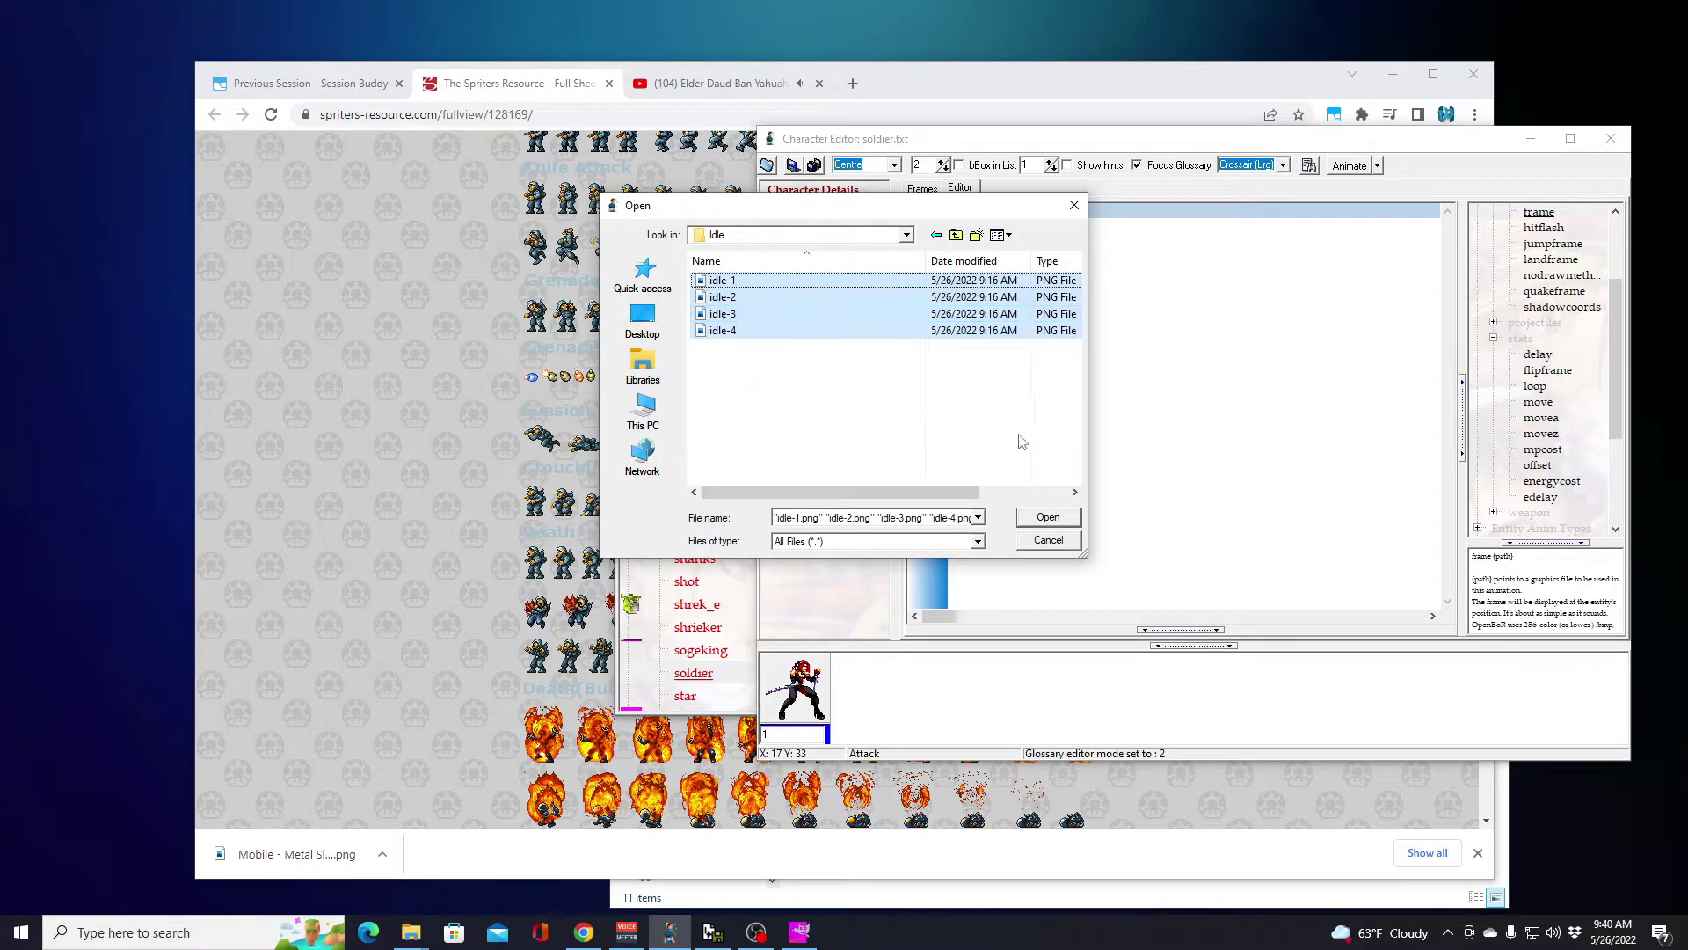
{"action": "left_click", "coordinate": [1048, 518]}
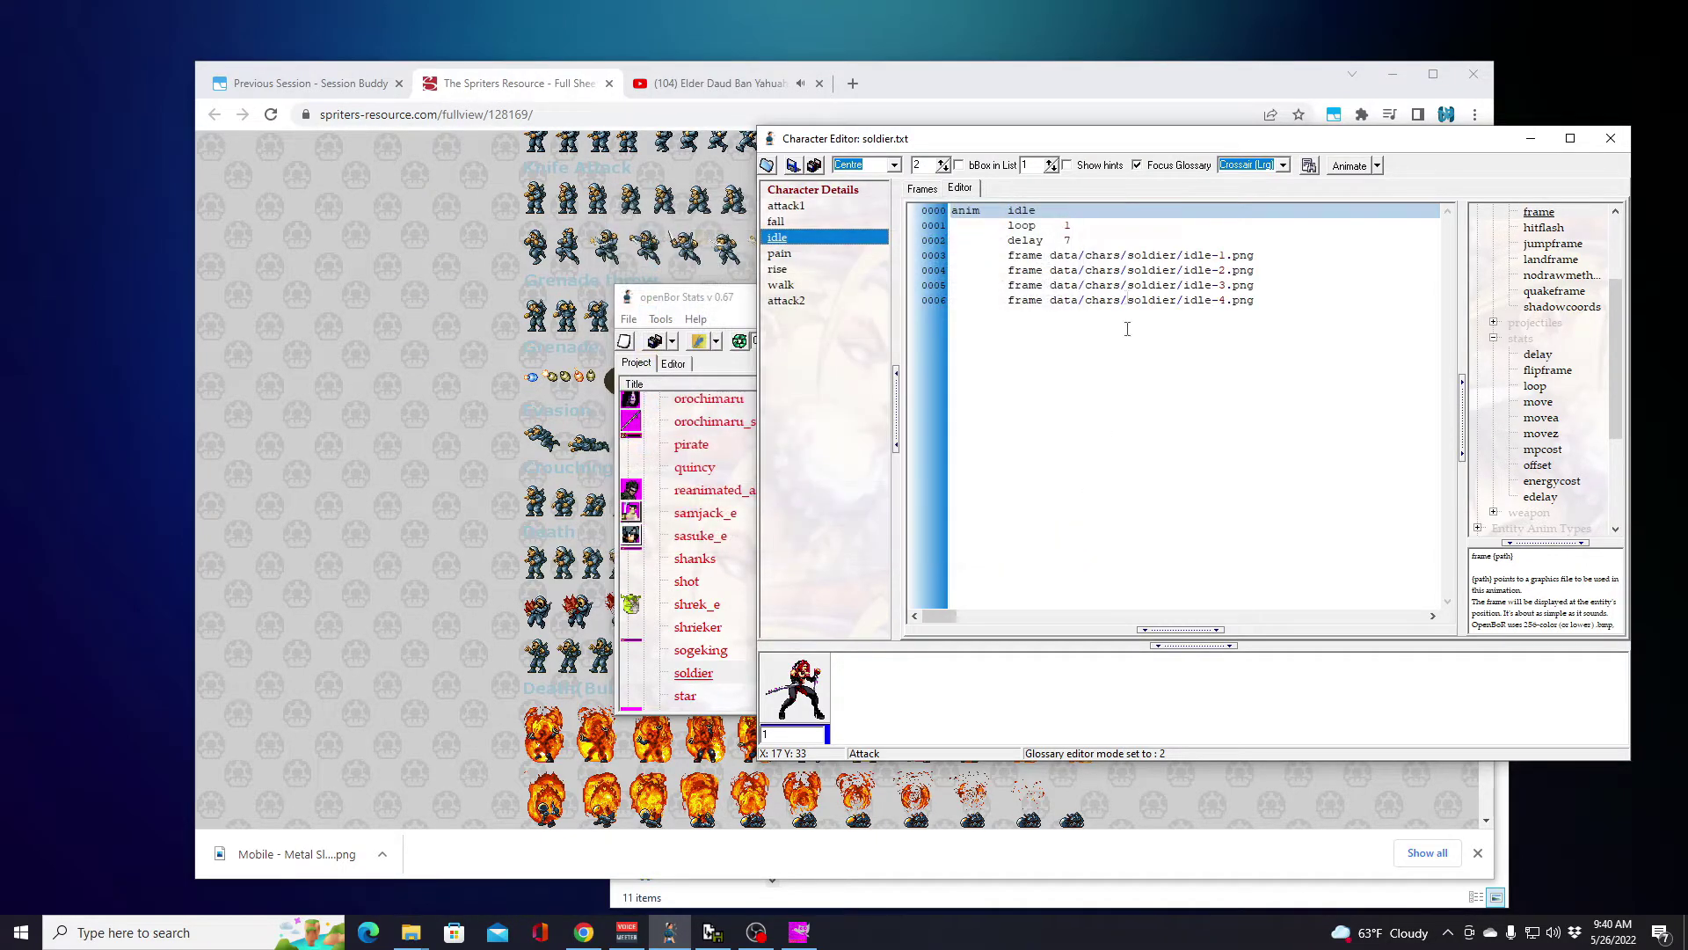
{"action": "left_click", "coordinate": [929, 191]}
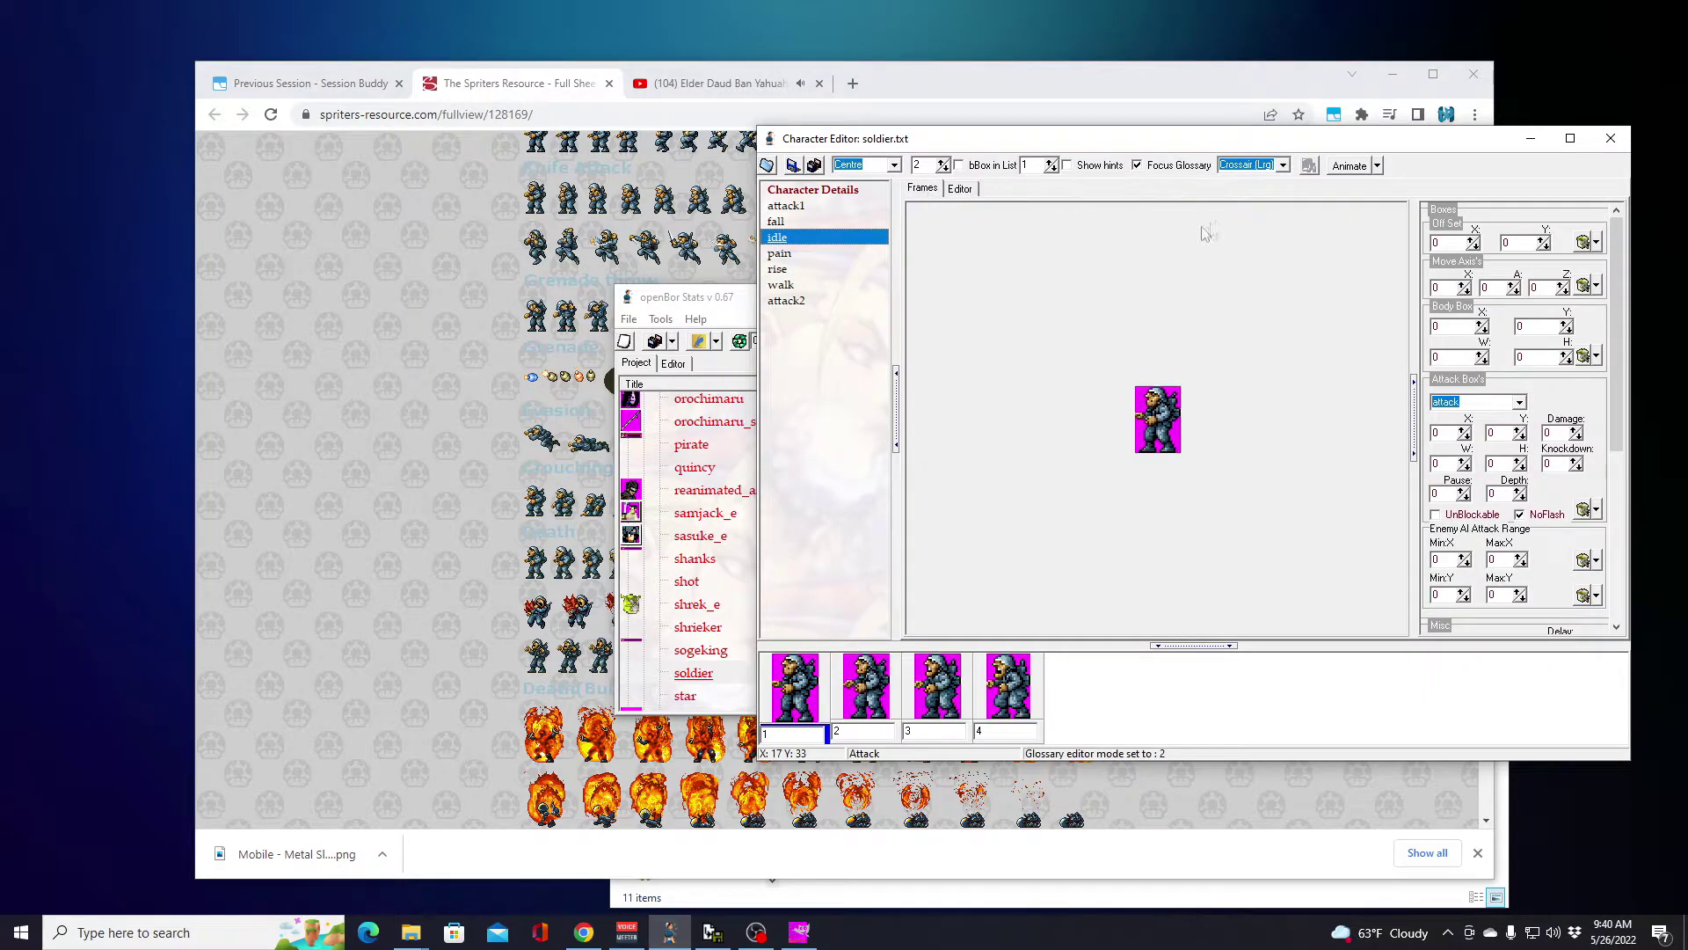
{"action": "left_click", "coordinate": [1359, 173]}
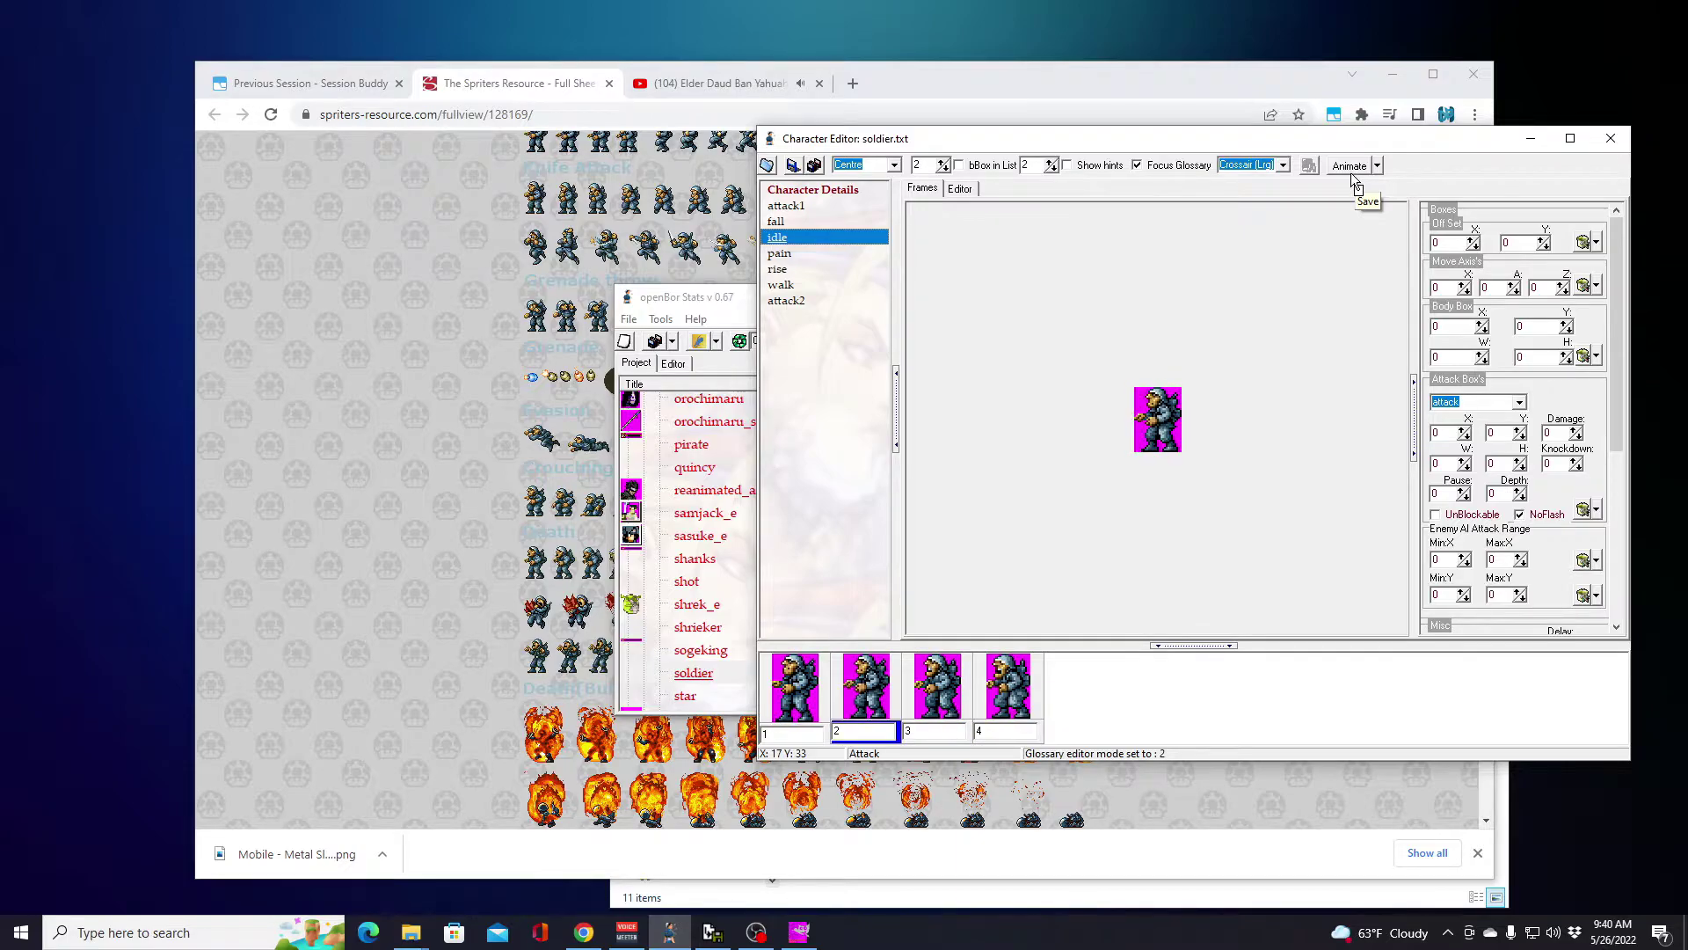
Step: Delete the offset, bbox and 00.png frame lines from the pain animation, keeping its delay
{"action": "left_click", "coordinate": [790, 257]}
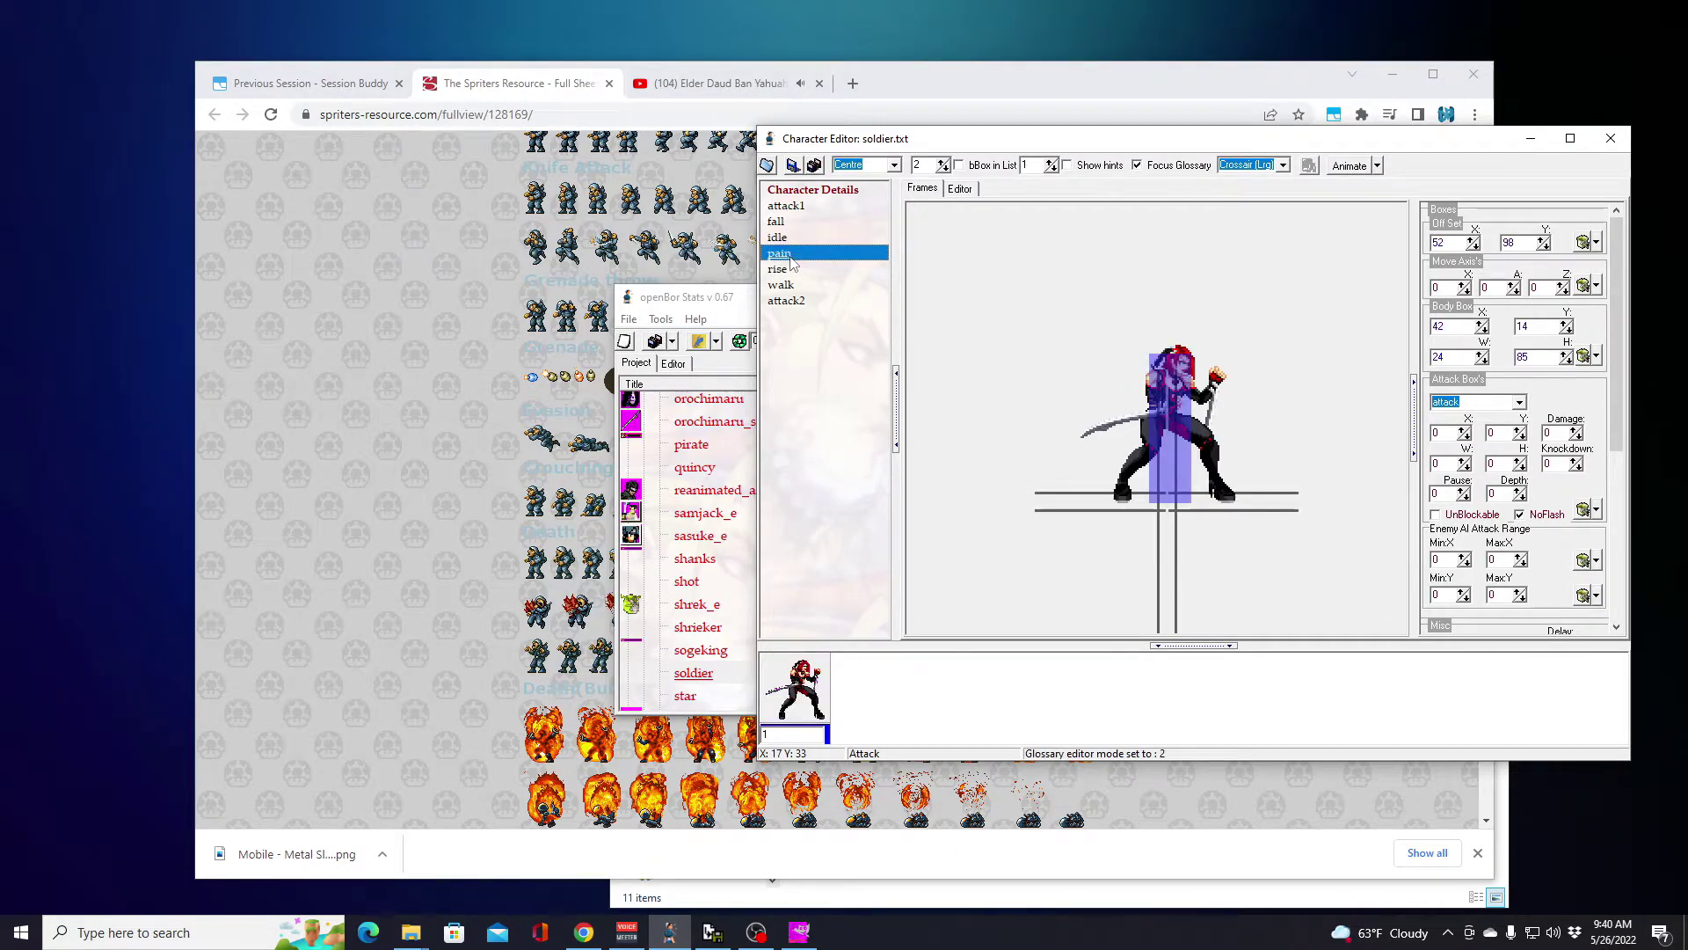
{"action": "left_click", "coordinate": [961, 189]}
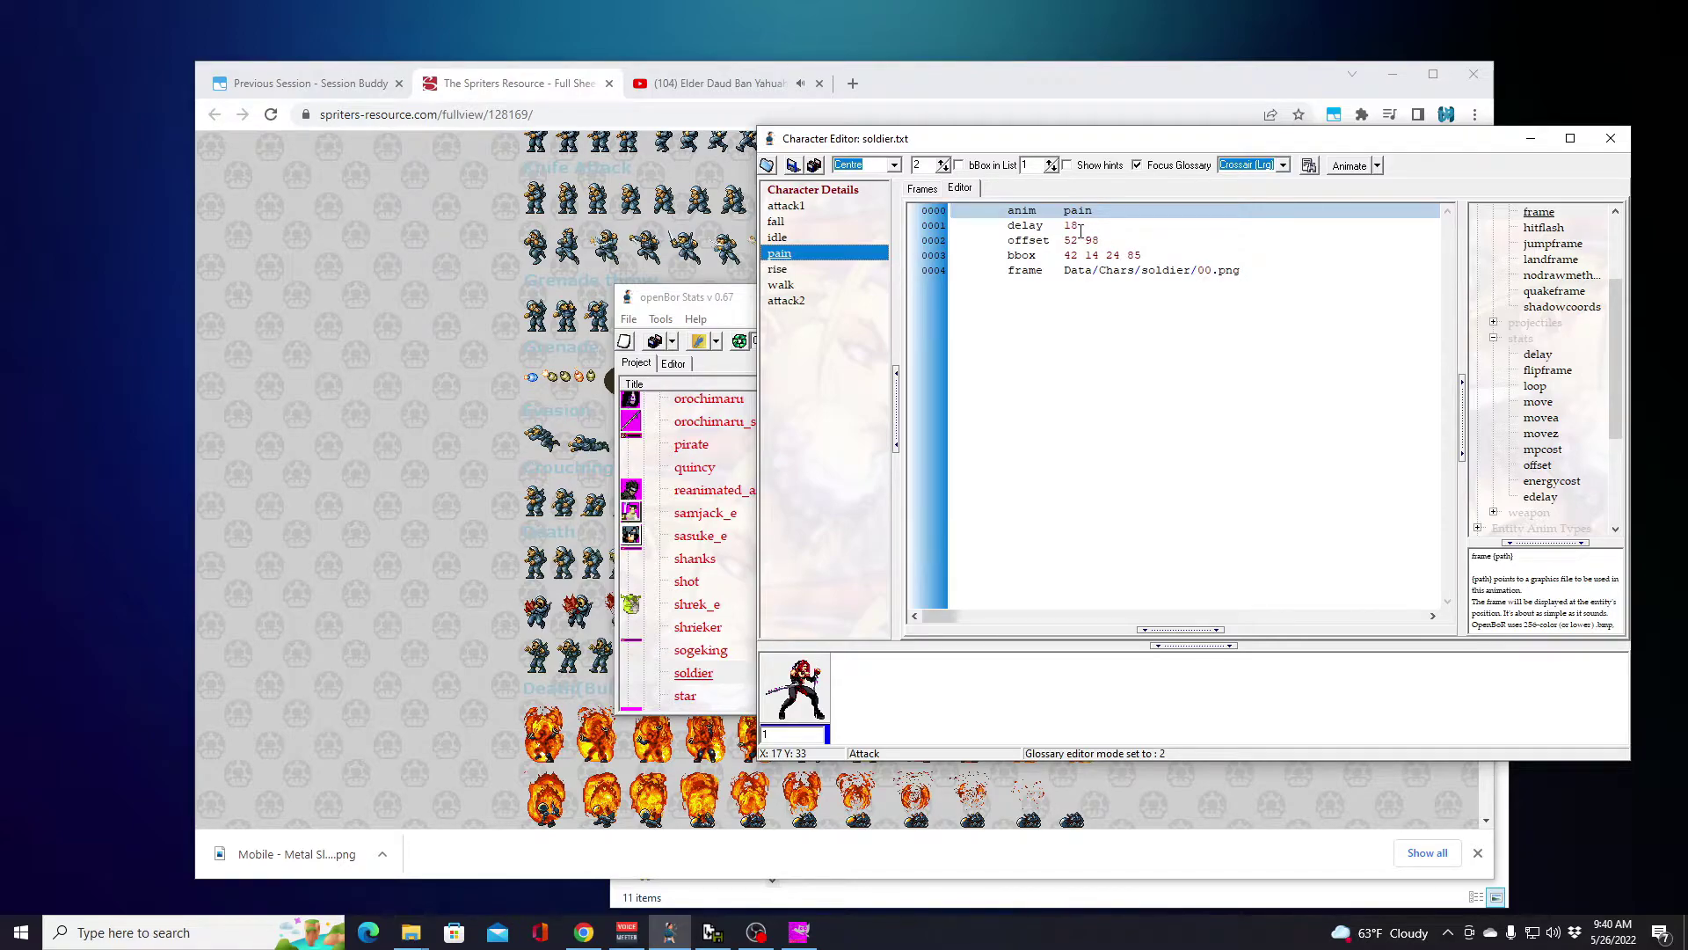
{"action": "left_click_drag", "start_coordinate": [1083, 230], "coordinate": [1262, 270]}
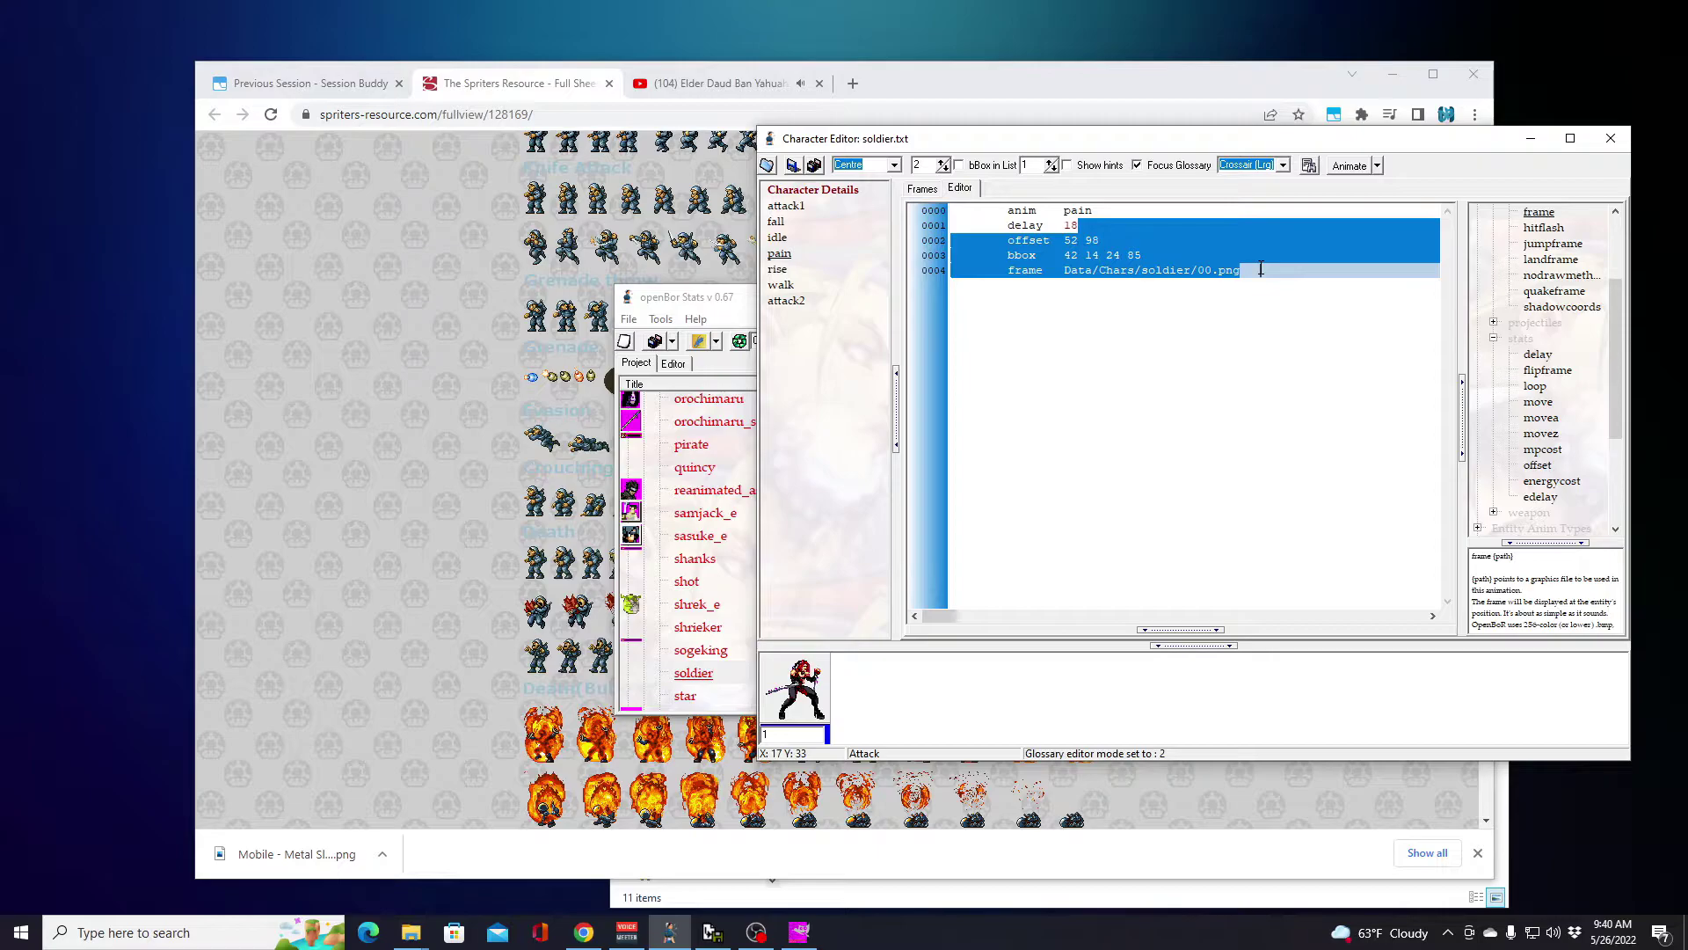
{"action": "key", "text": "Delete"}
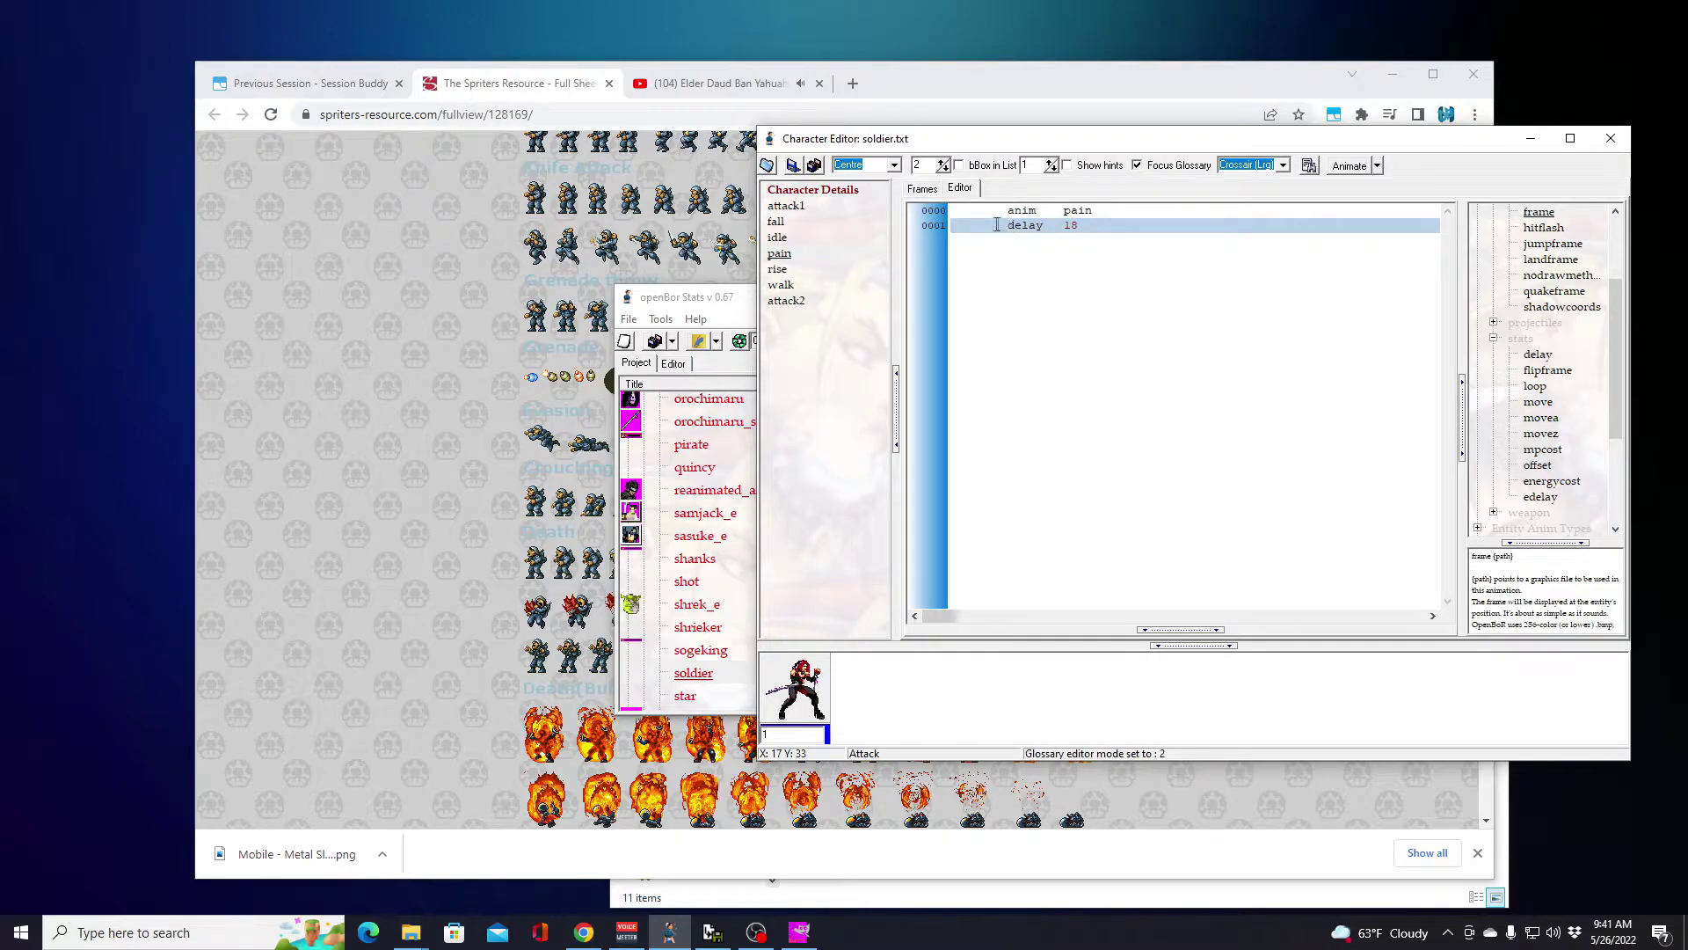
Step: Check the sprite sheet for suitable pain poses and import copies of fall2-1, fall2-2 and fall2-3 from the Fall2 folder into the pain animation
{"action": "left_click", "coordinate": [795, 255]}
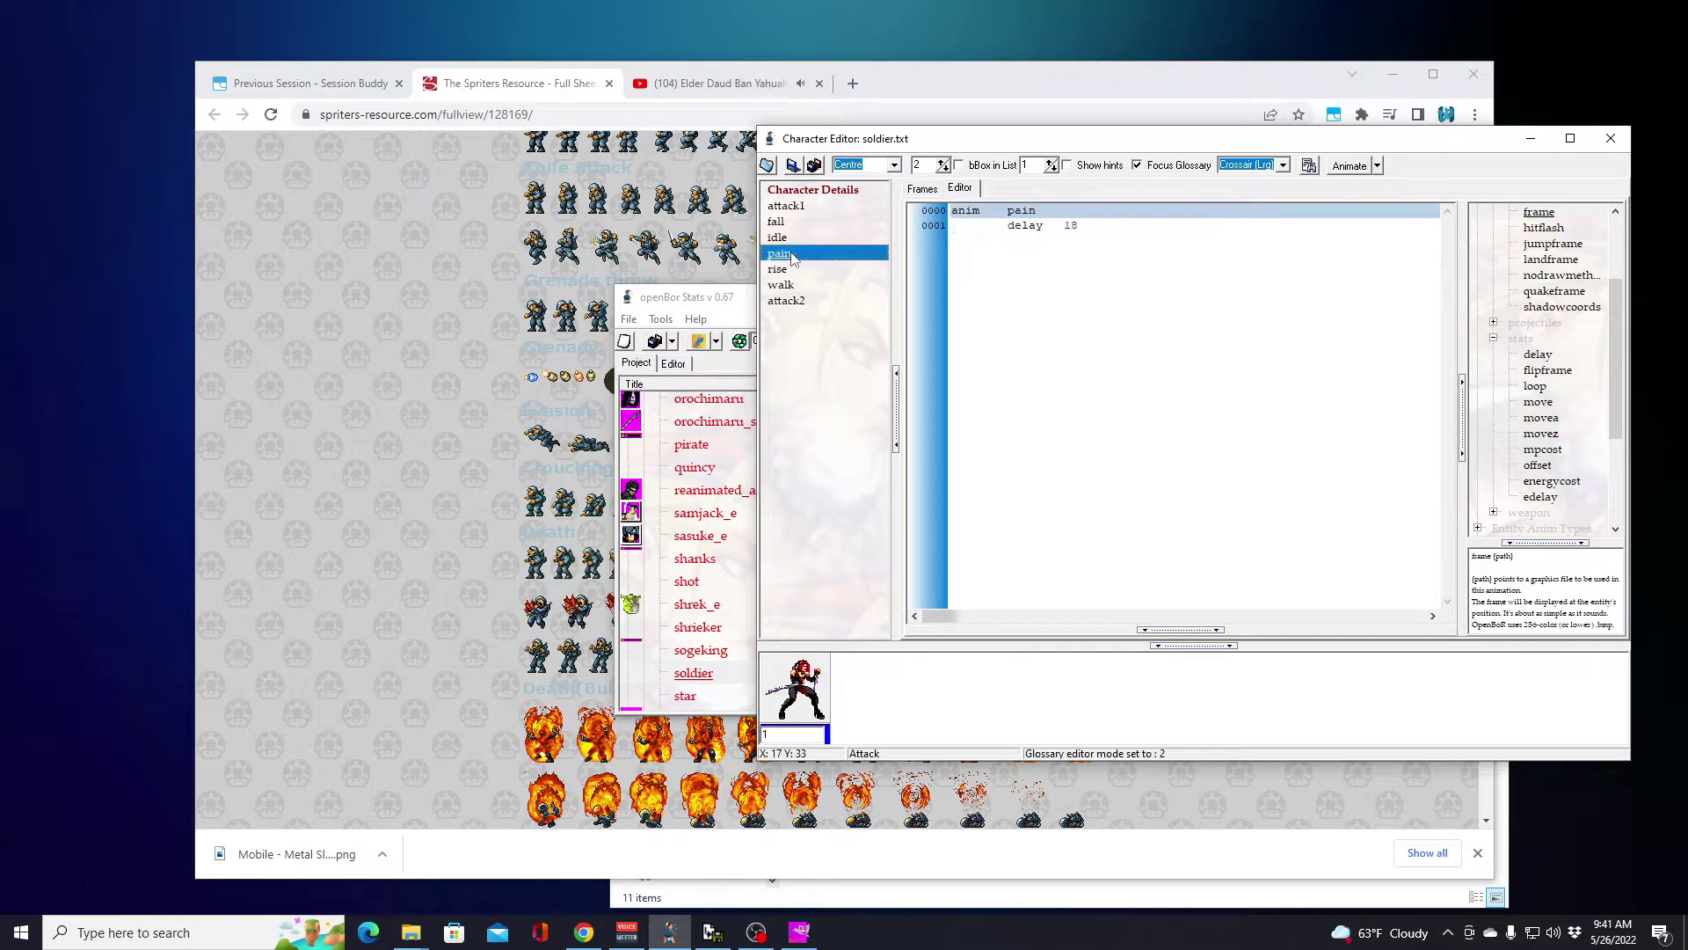
{"action": "right_click", "coordinate": [794, 255]}
{"action": "mouse_move", "coordinate": [917, 330]}
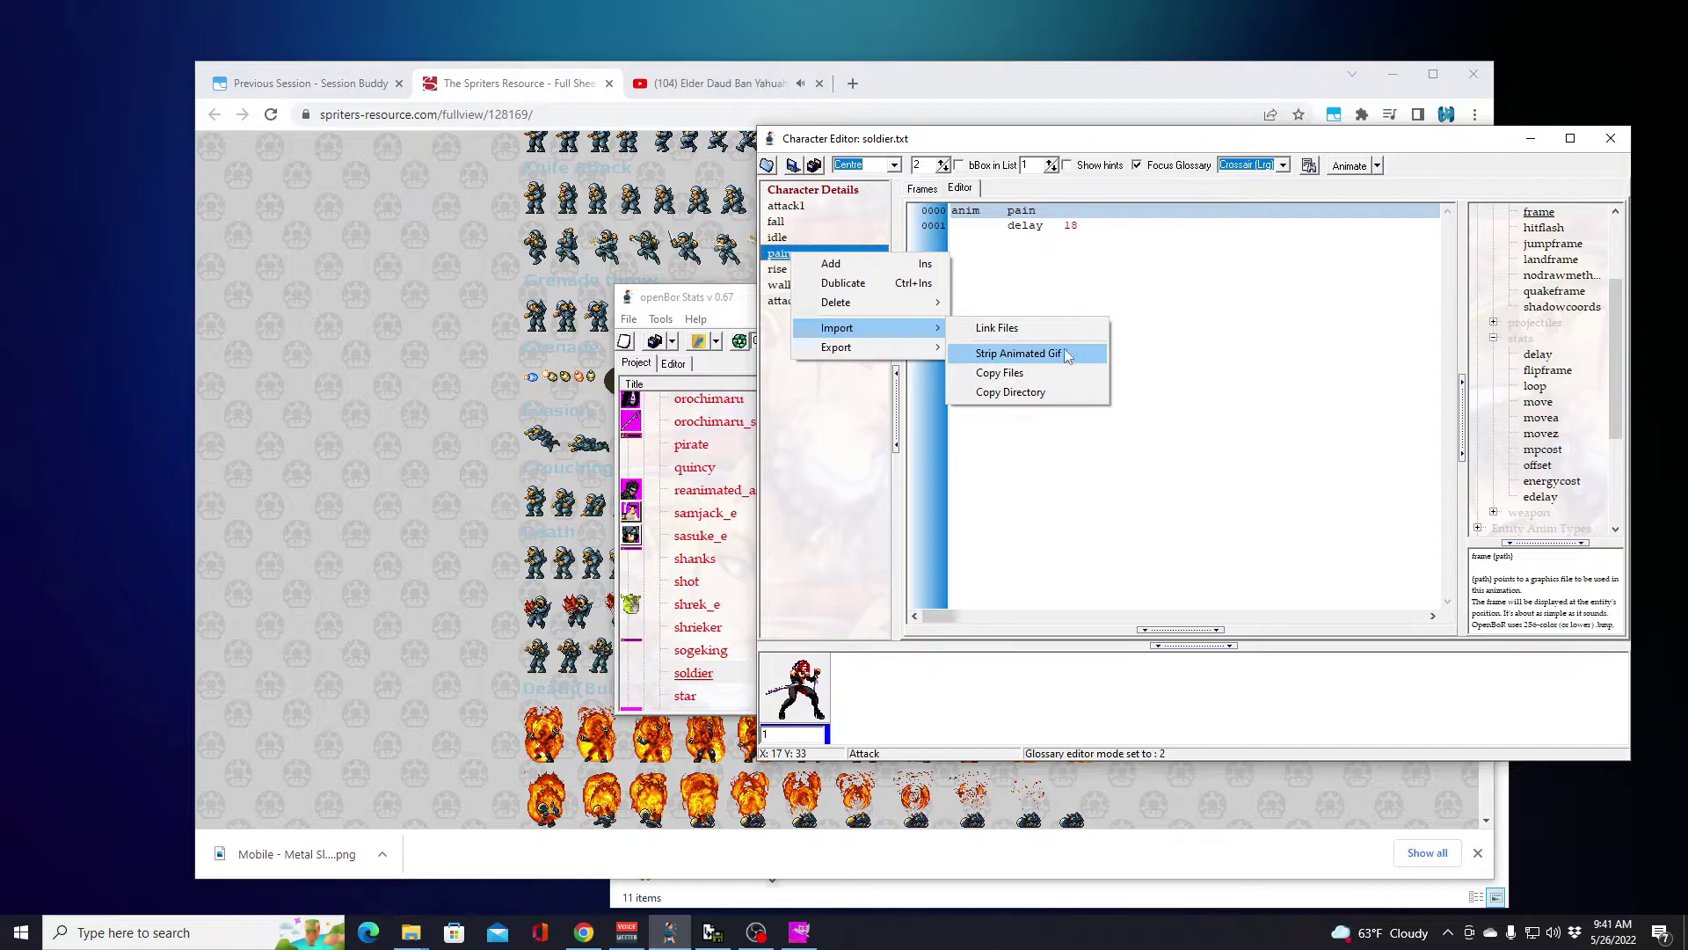
{"action": "left_click", "coordinate": [1000, 373]}
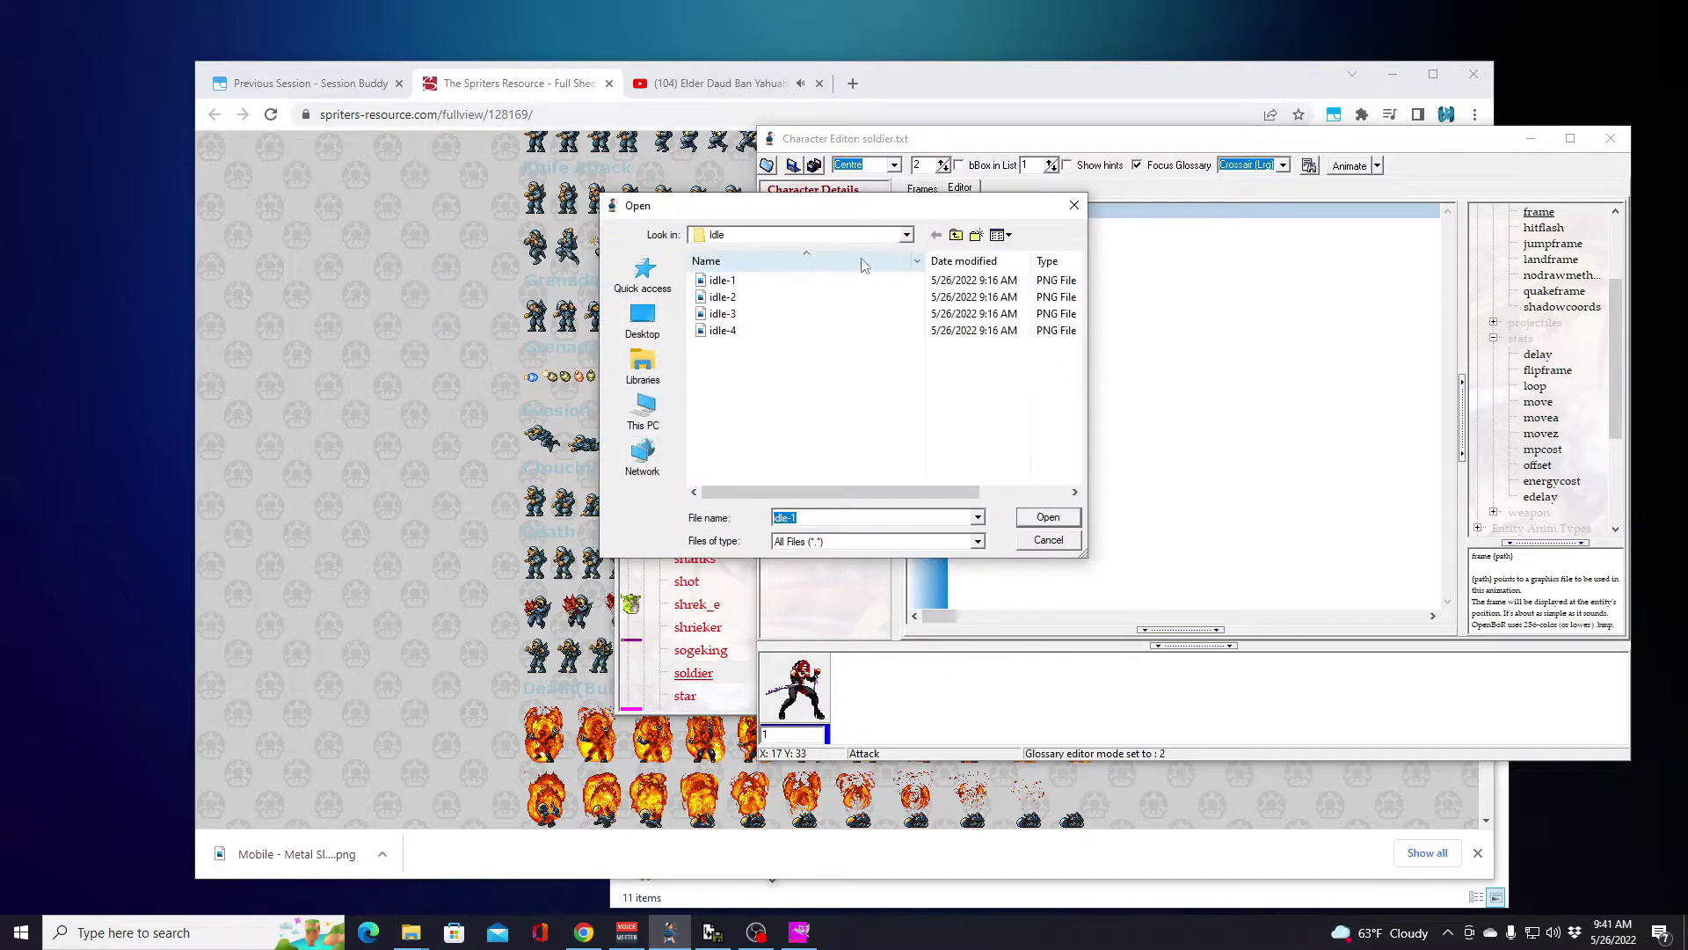
{"action": "left_click_drag", "start_coordinate": [905, 211], "coordinate": [1396, 250]}
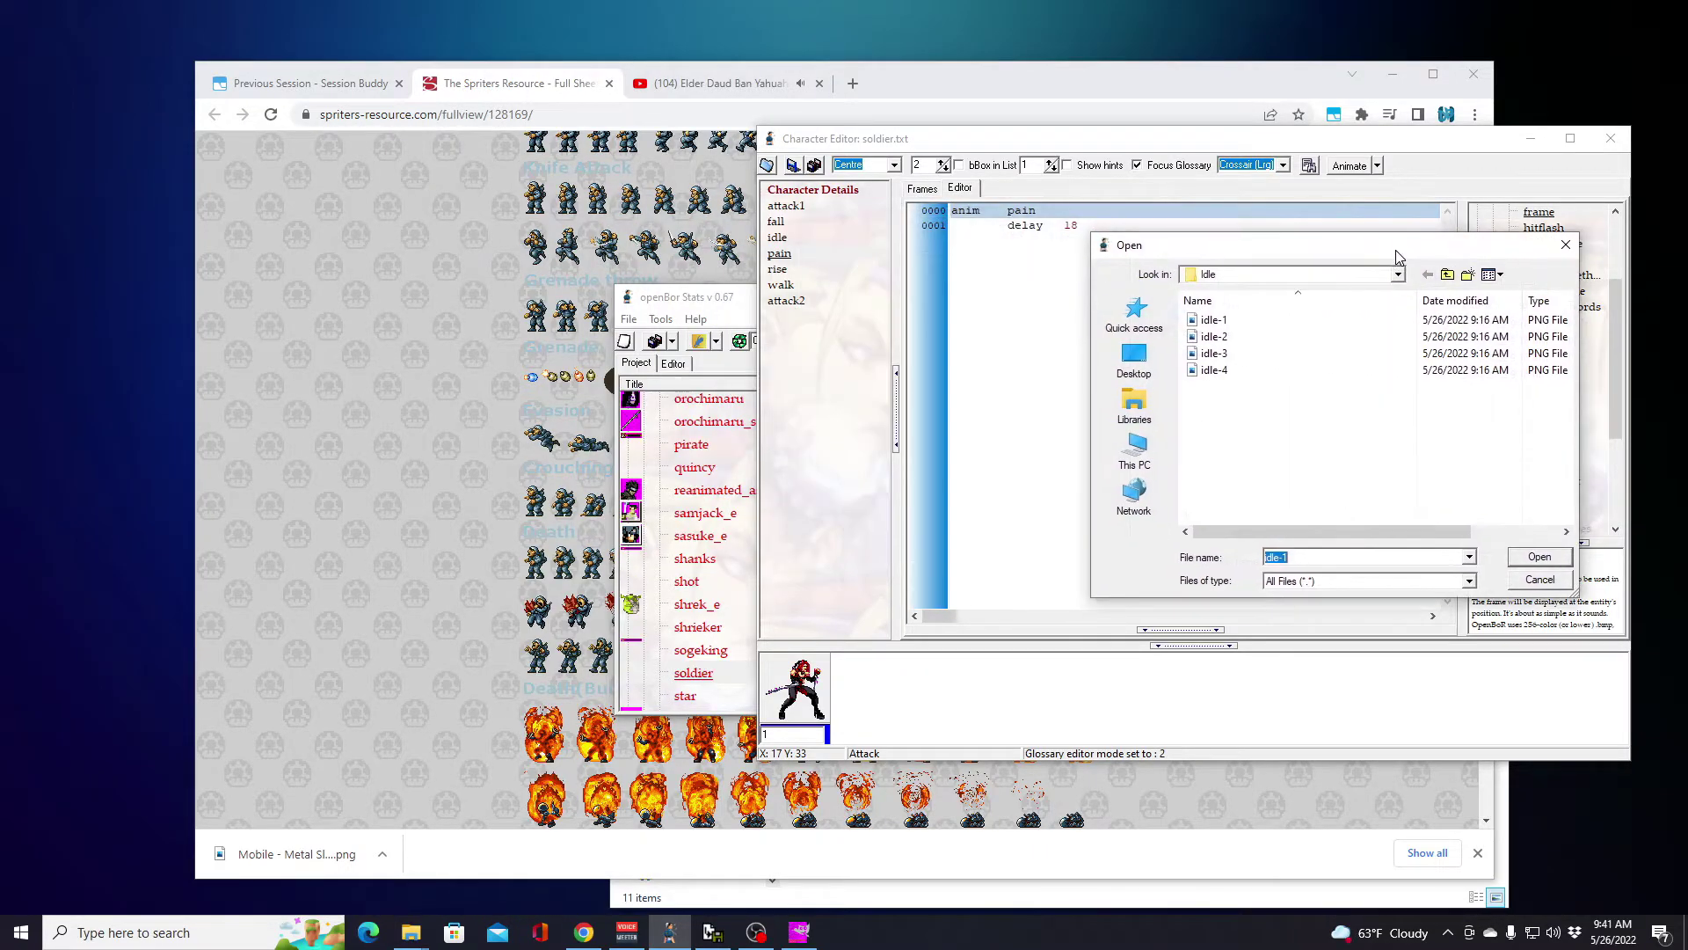
{"action": "left_click", "coordinate": [873, 106]}
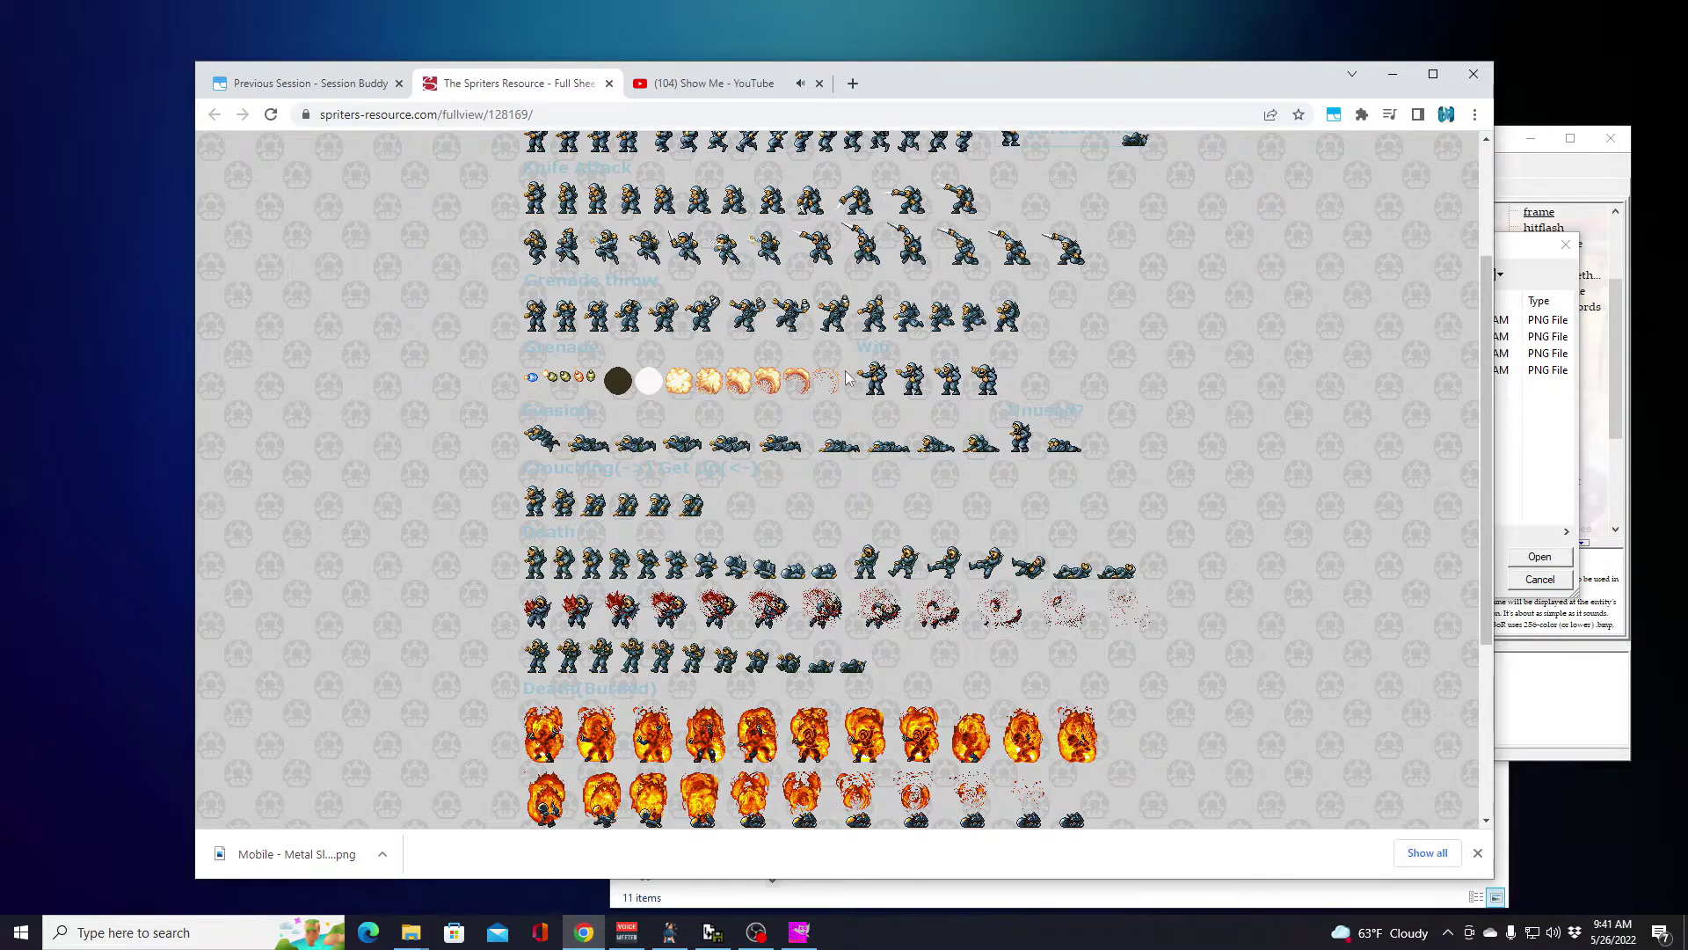
{"action": "scroll", "coordinate": [853, 369], "scroll_direction": "down", "scroll_amount": 2}
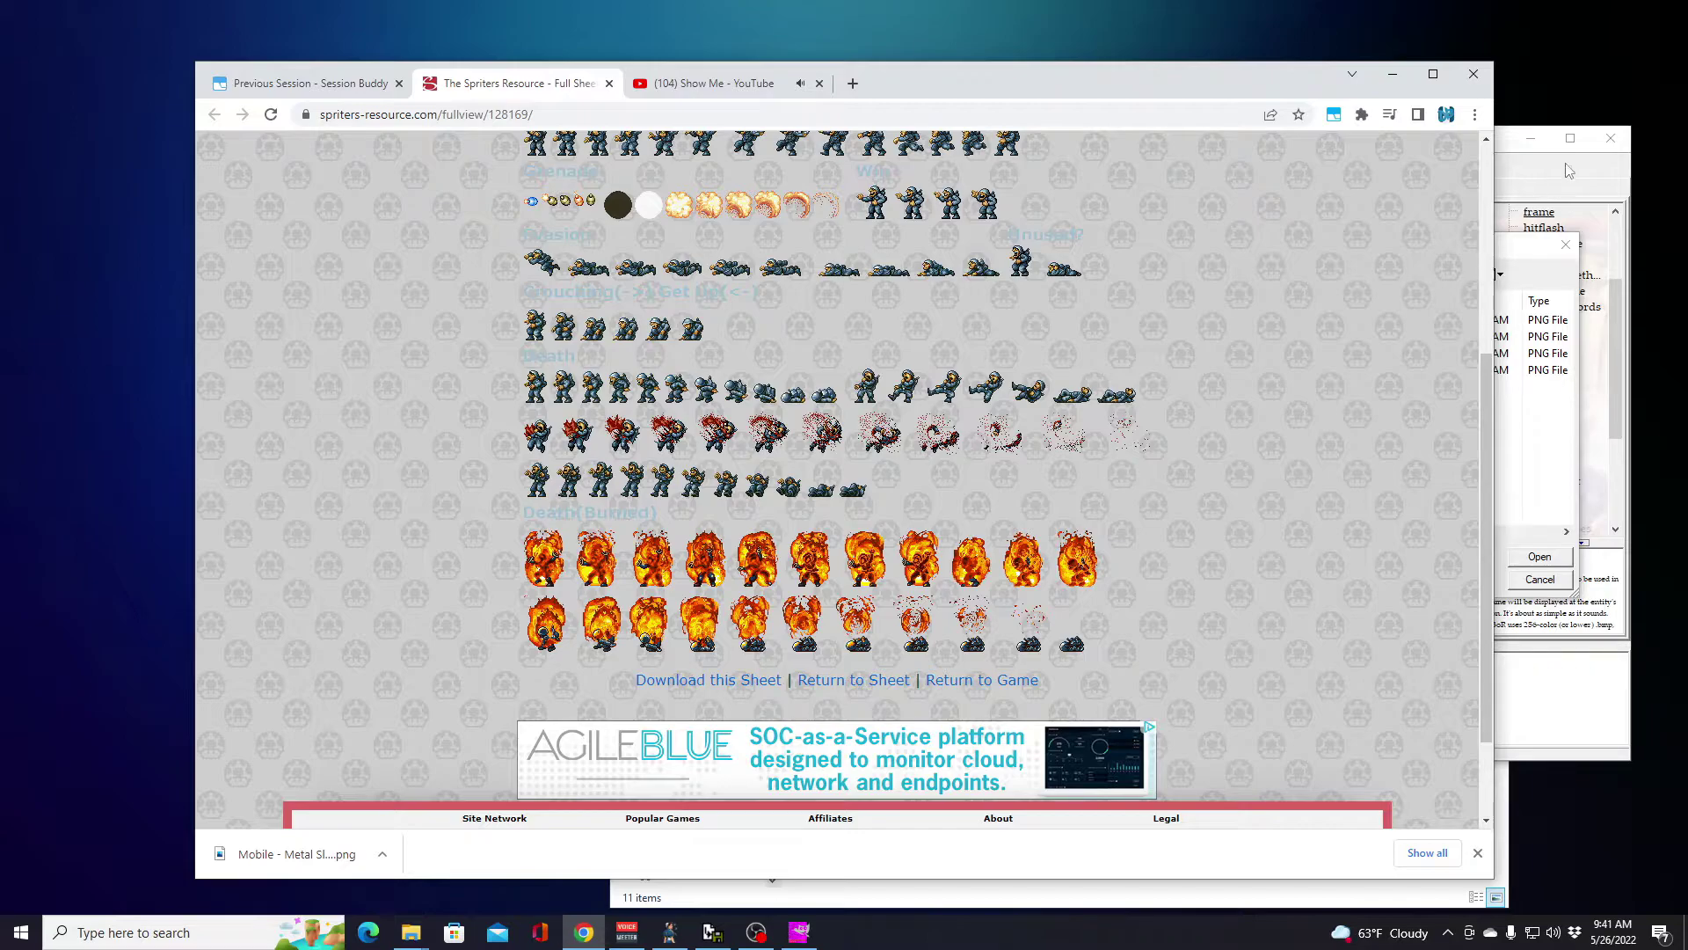
{"action": "left_click", "coordinate": [1516, 251]}
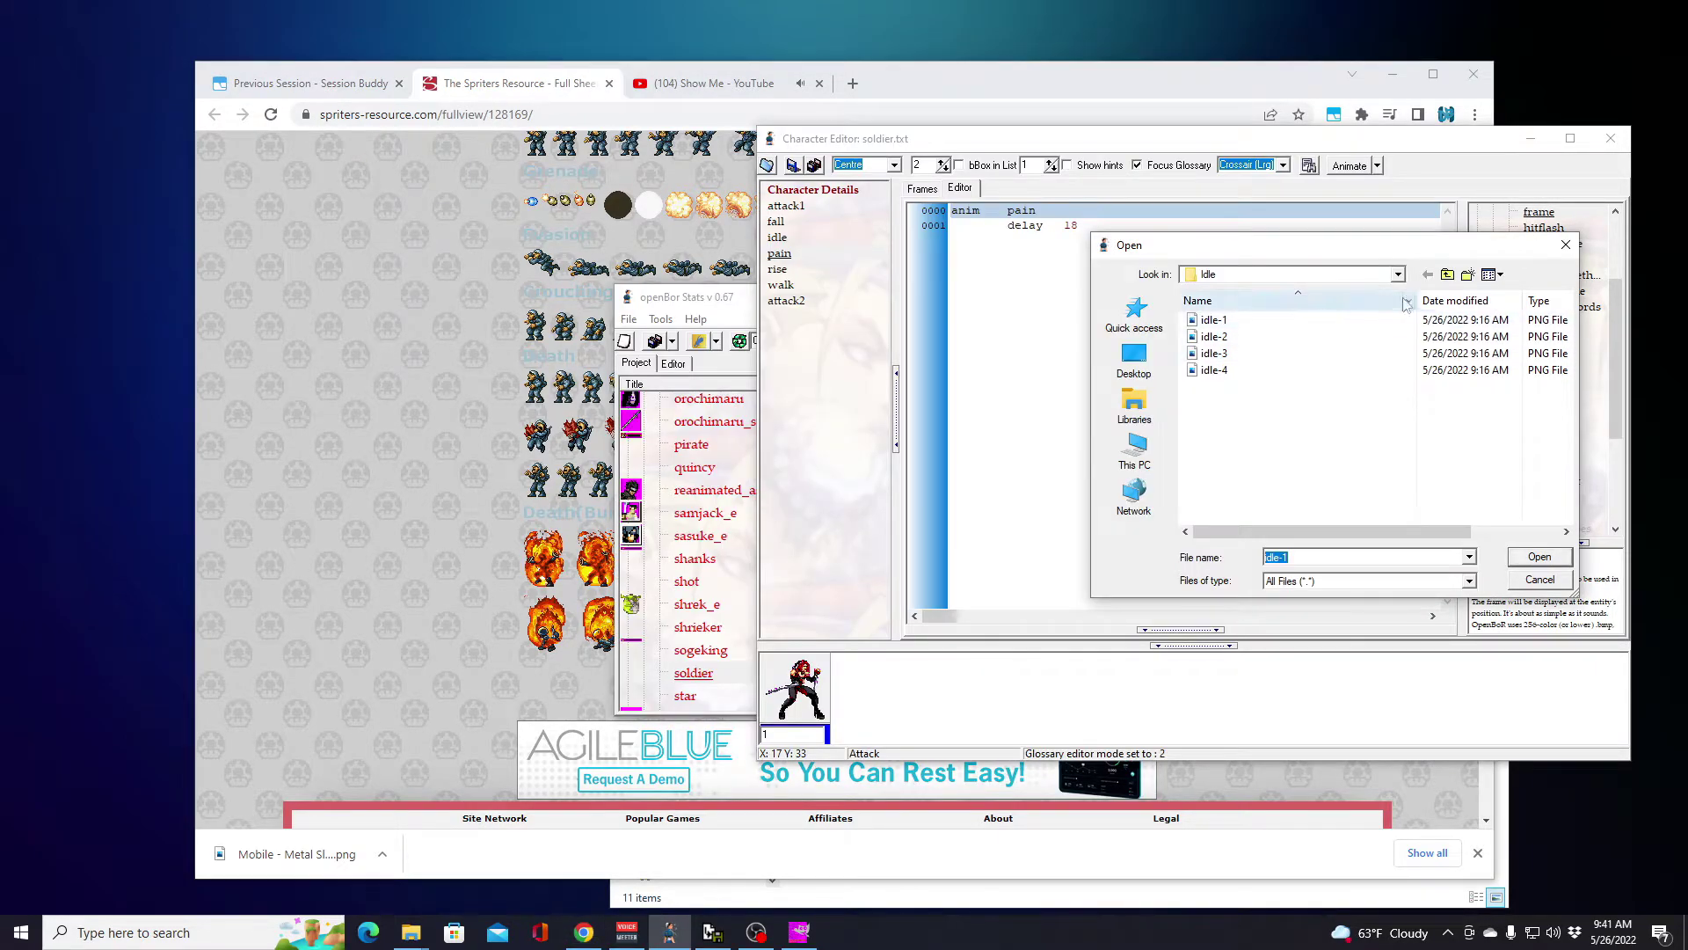
{"action": "left_click", "coordinate": [1447, 274]}
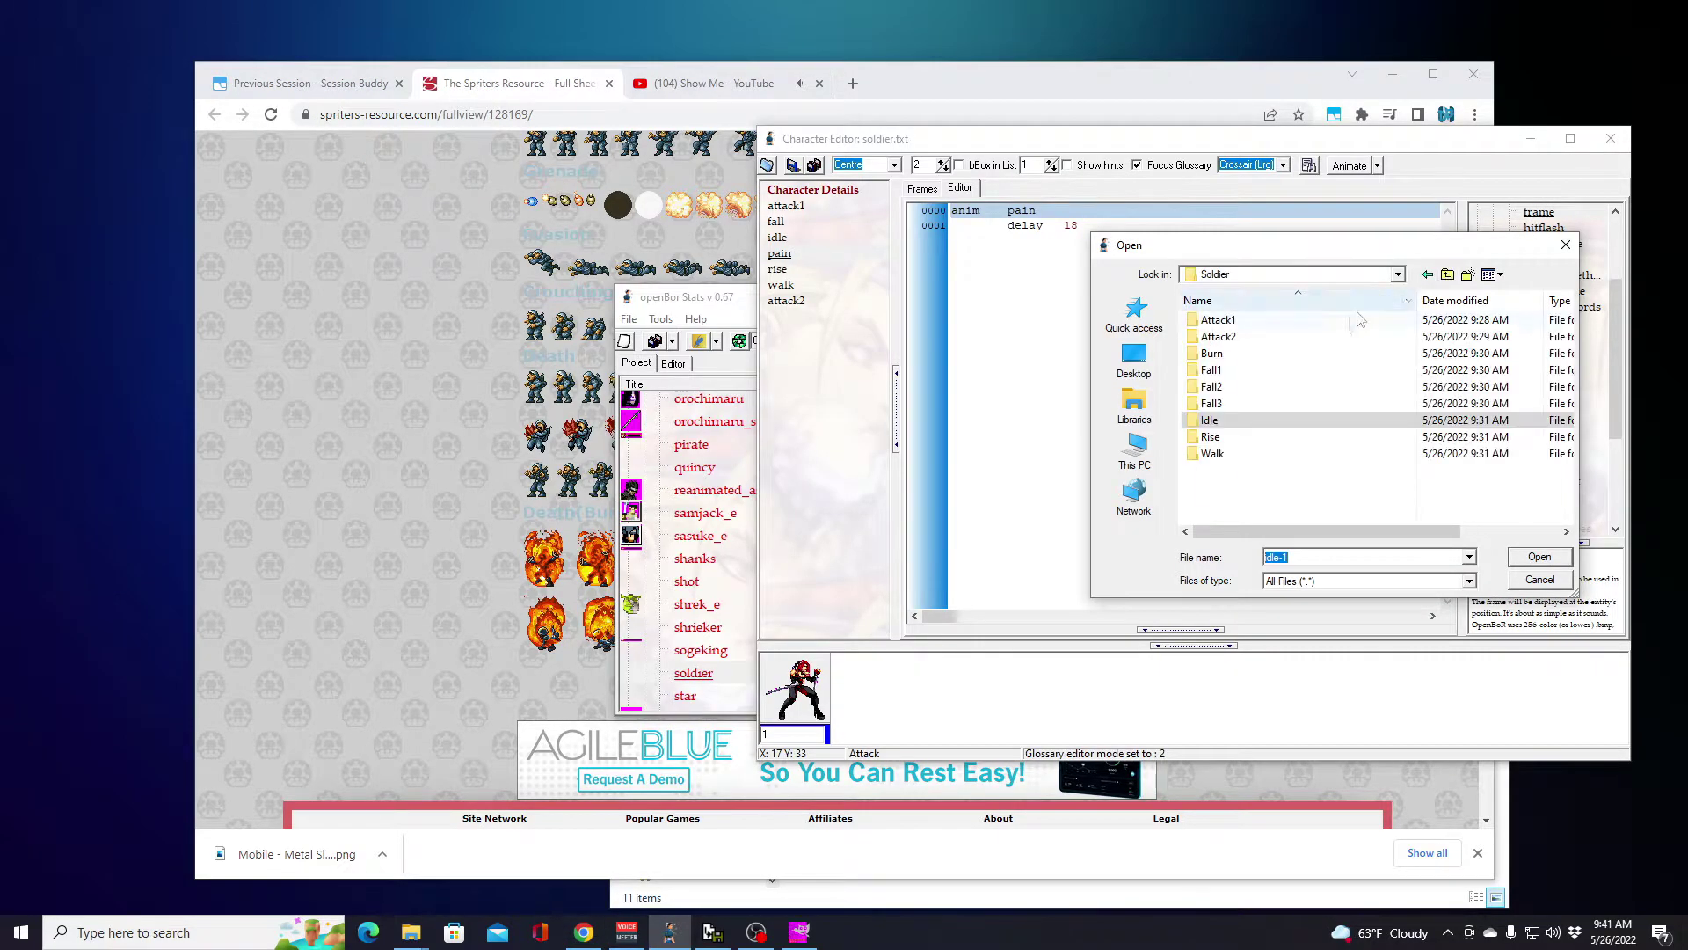
{"action": "double_click", "coordinate": [1211, 387]}
{"action": "left_click", "coordinate": [1231, 321]}
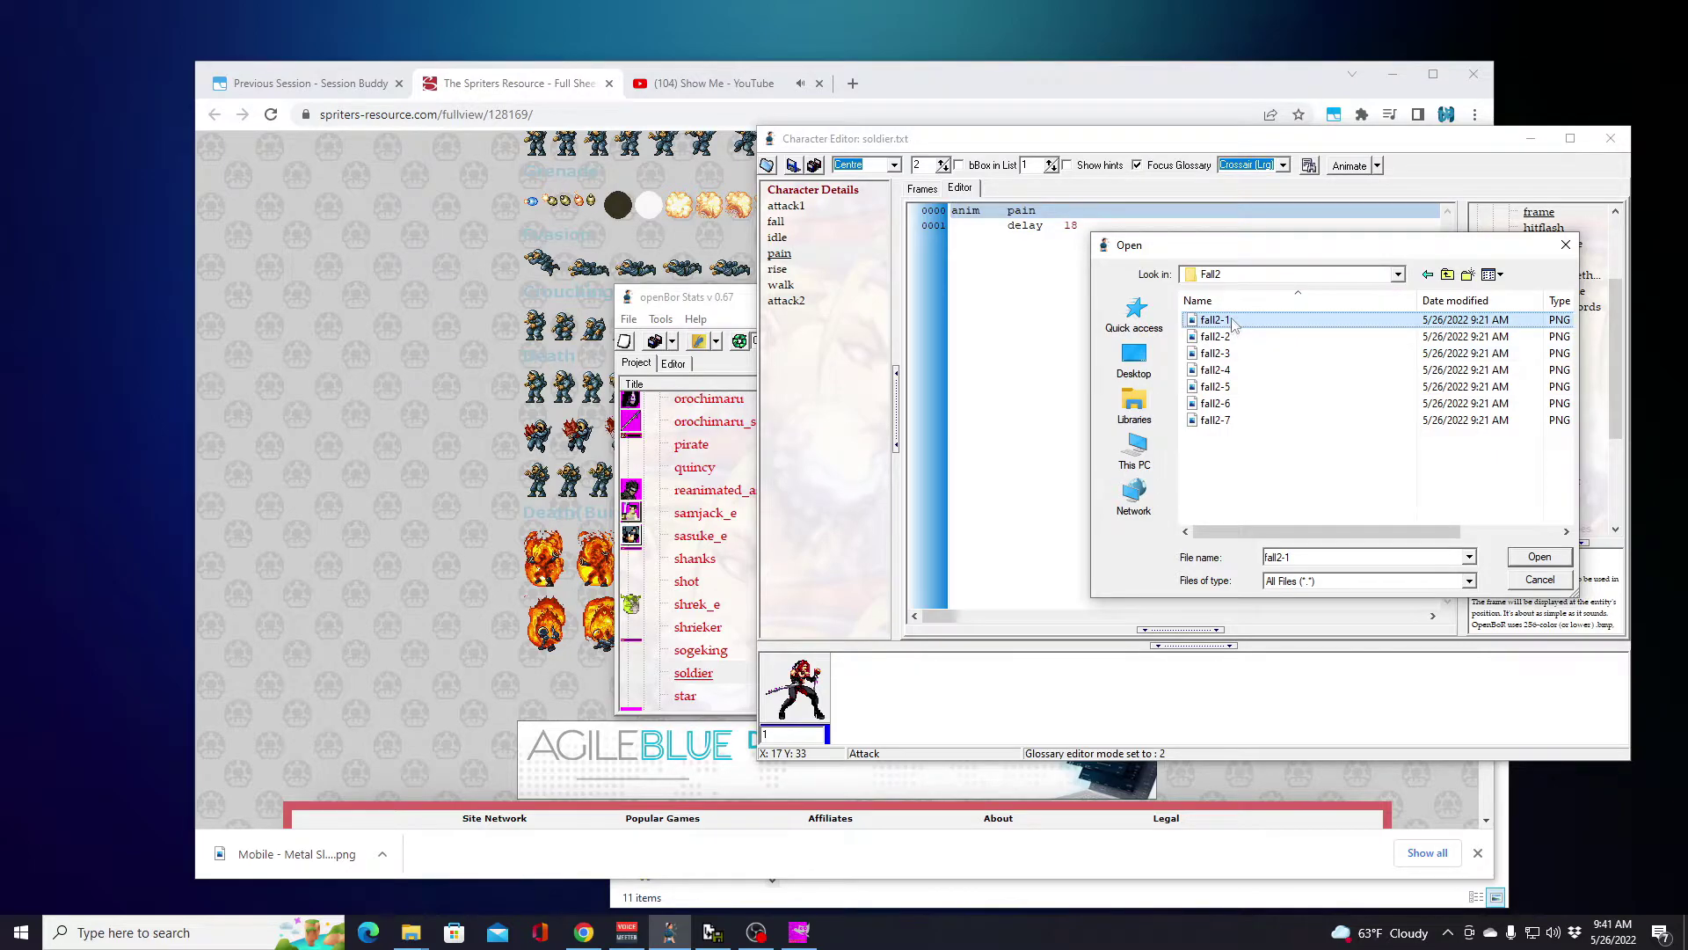
{"action": "left_click", "coordinate": [1231, 336], "text": "ctrl"}
{"action": "left_click", "coordinate": [1231, 354], "text": "ctrl"}
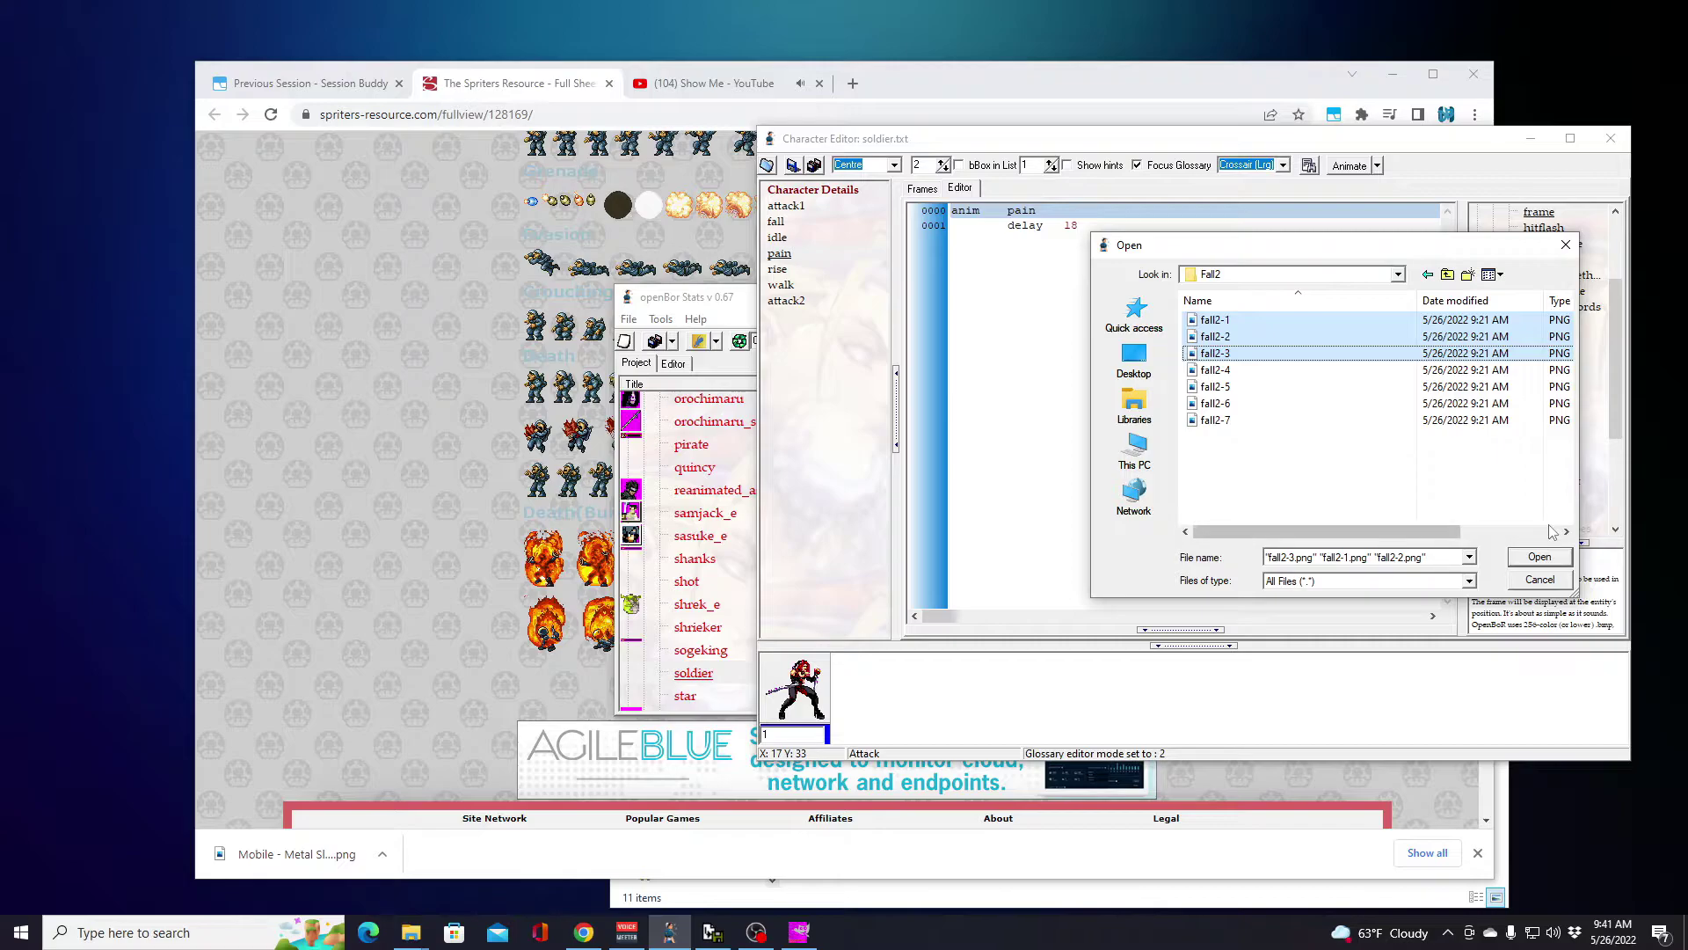
{"action": "left_click", "coordinate": [1538, 560]}
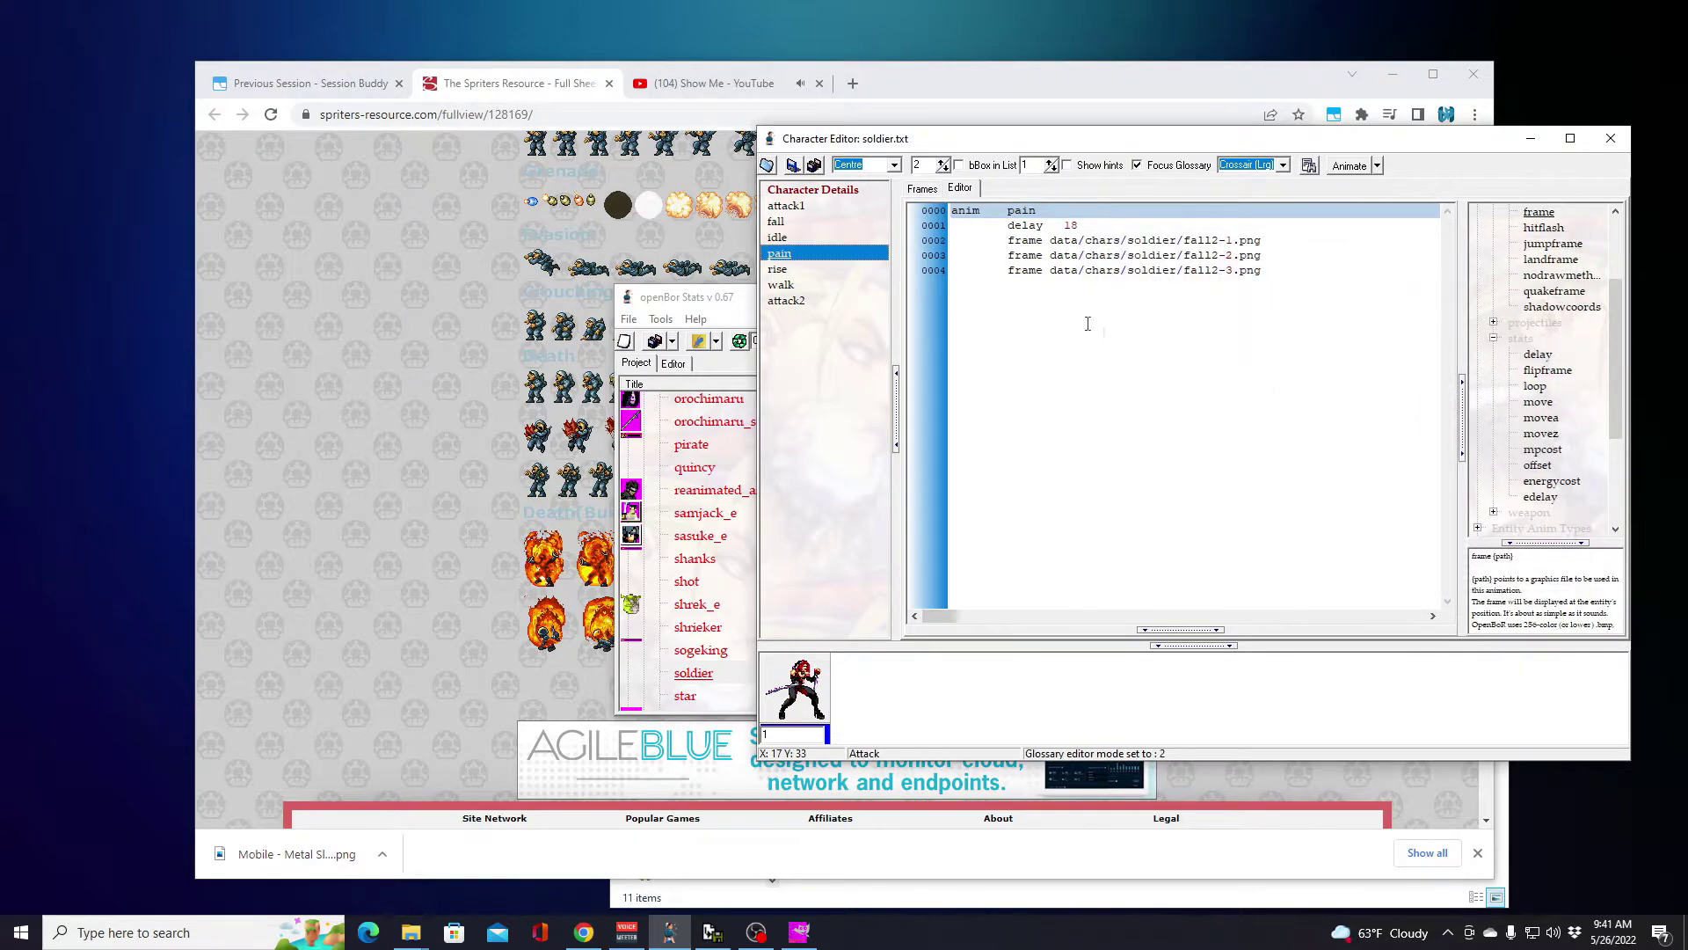
Step: Preview the three imported pain frames one after another to check the motion
{"action": "left_click", "coordinate": [923, 189]}
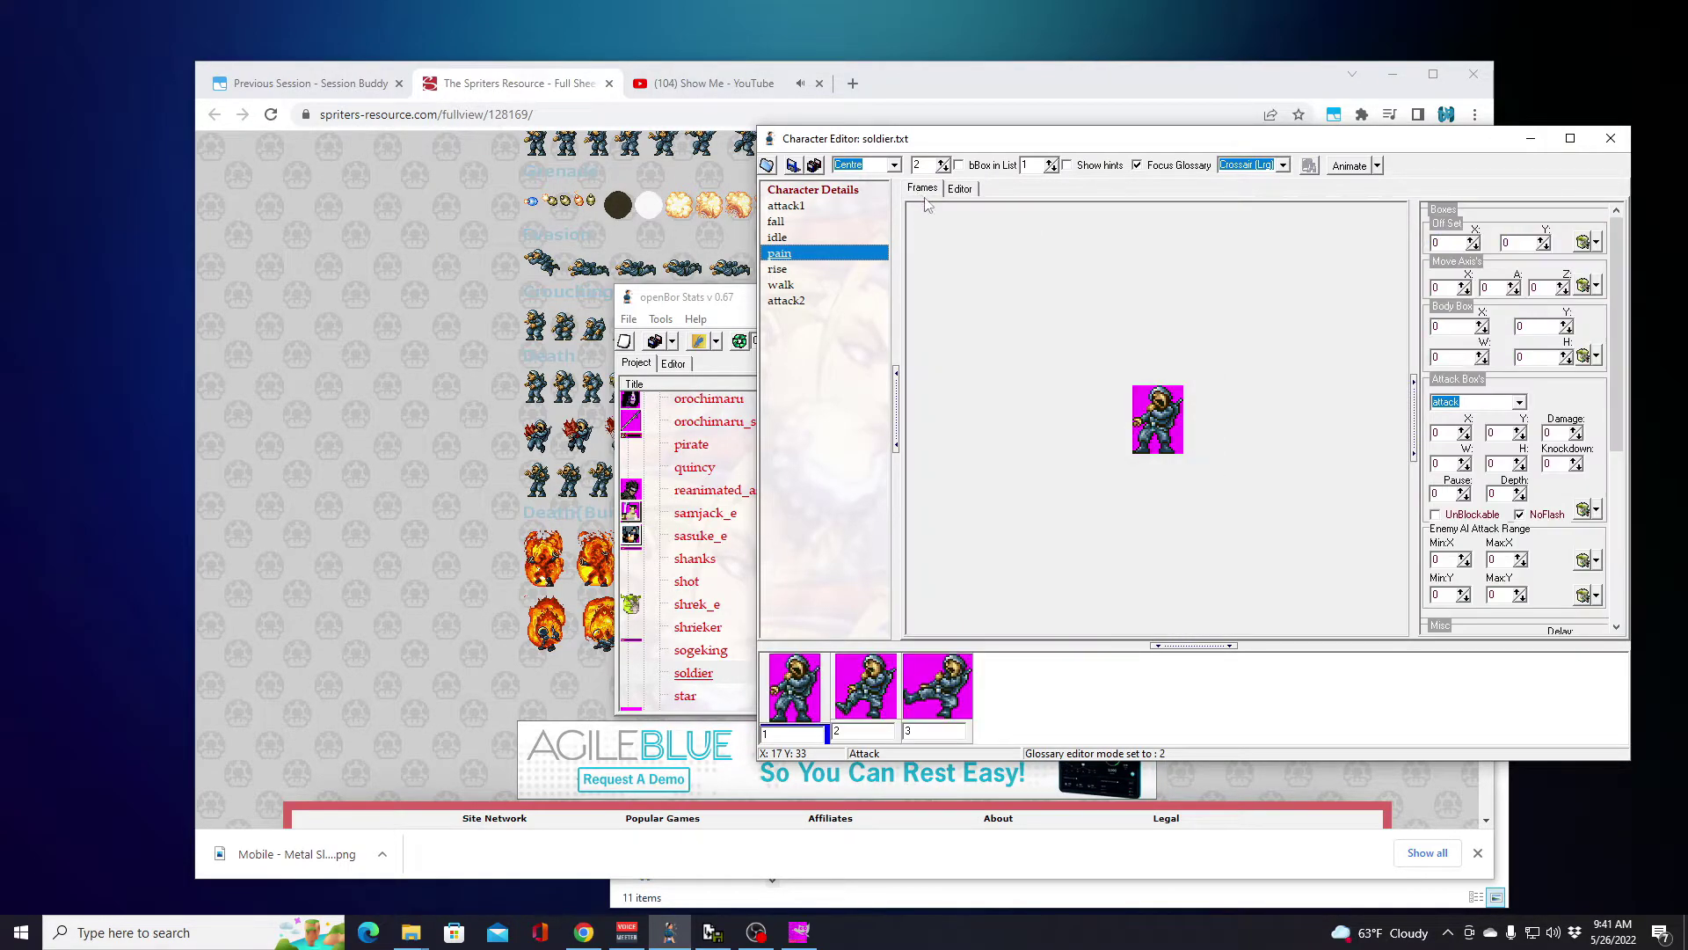
{"action": "left_click", "coordinate": [866, 701]}
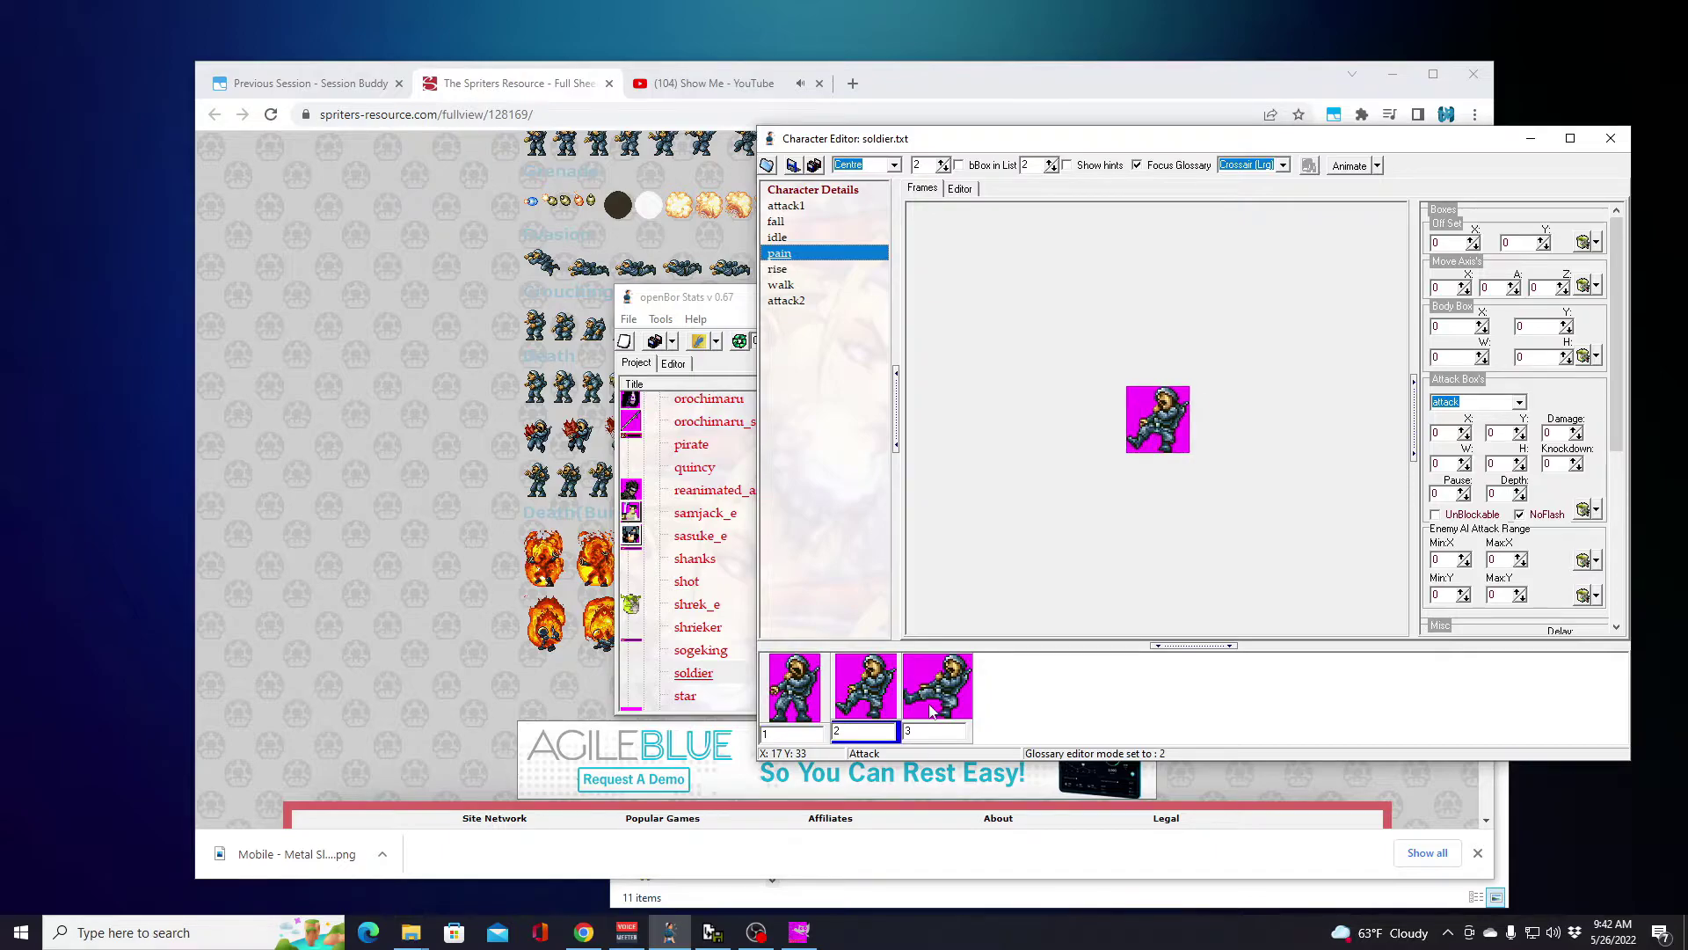
{"action": "left_click", "coordinate": [930, 703]}
{"action": "left_click", "coordinate": [794, 694]}
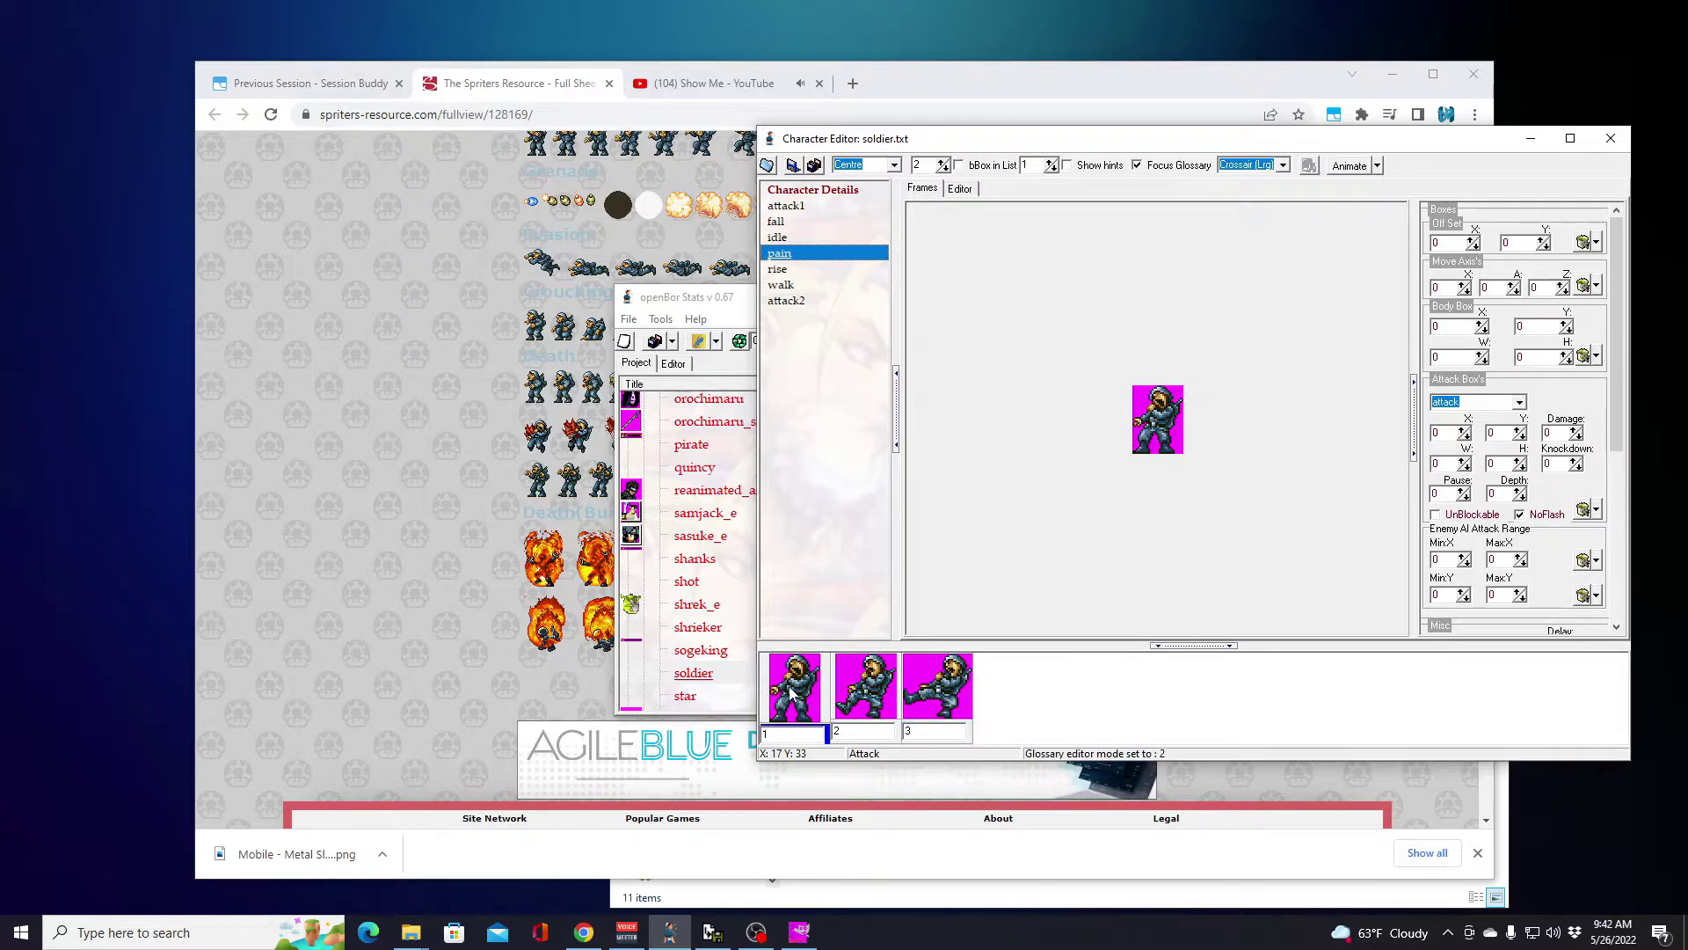
{"action": "left_click", "coordinate": [847, 701]}
{"action": "left_click", "coordinate": [914, 706]}
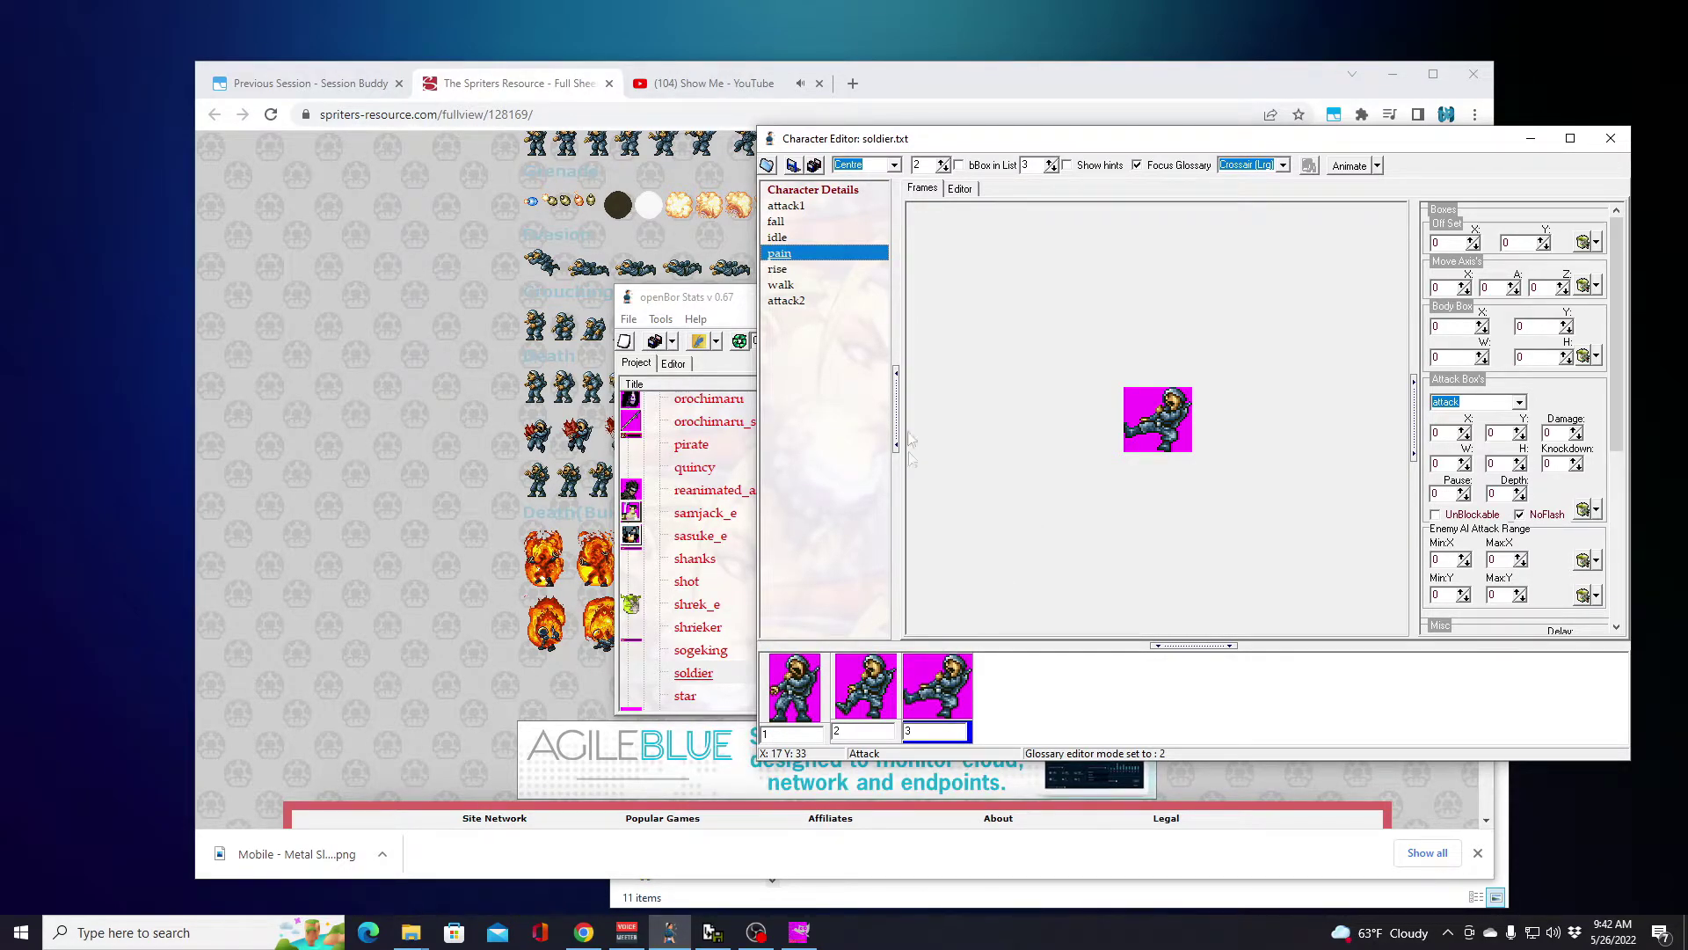
Step: Delete the offset, bbox and 00.png frame lines from the rise animation, keeping its delay
{"action": "left_click", "coordinate": [783, 271]}
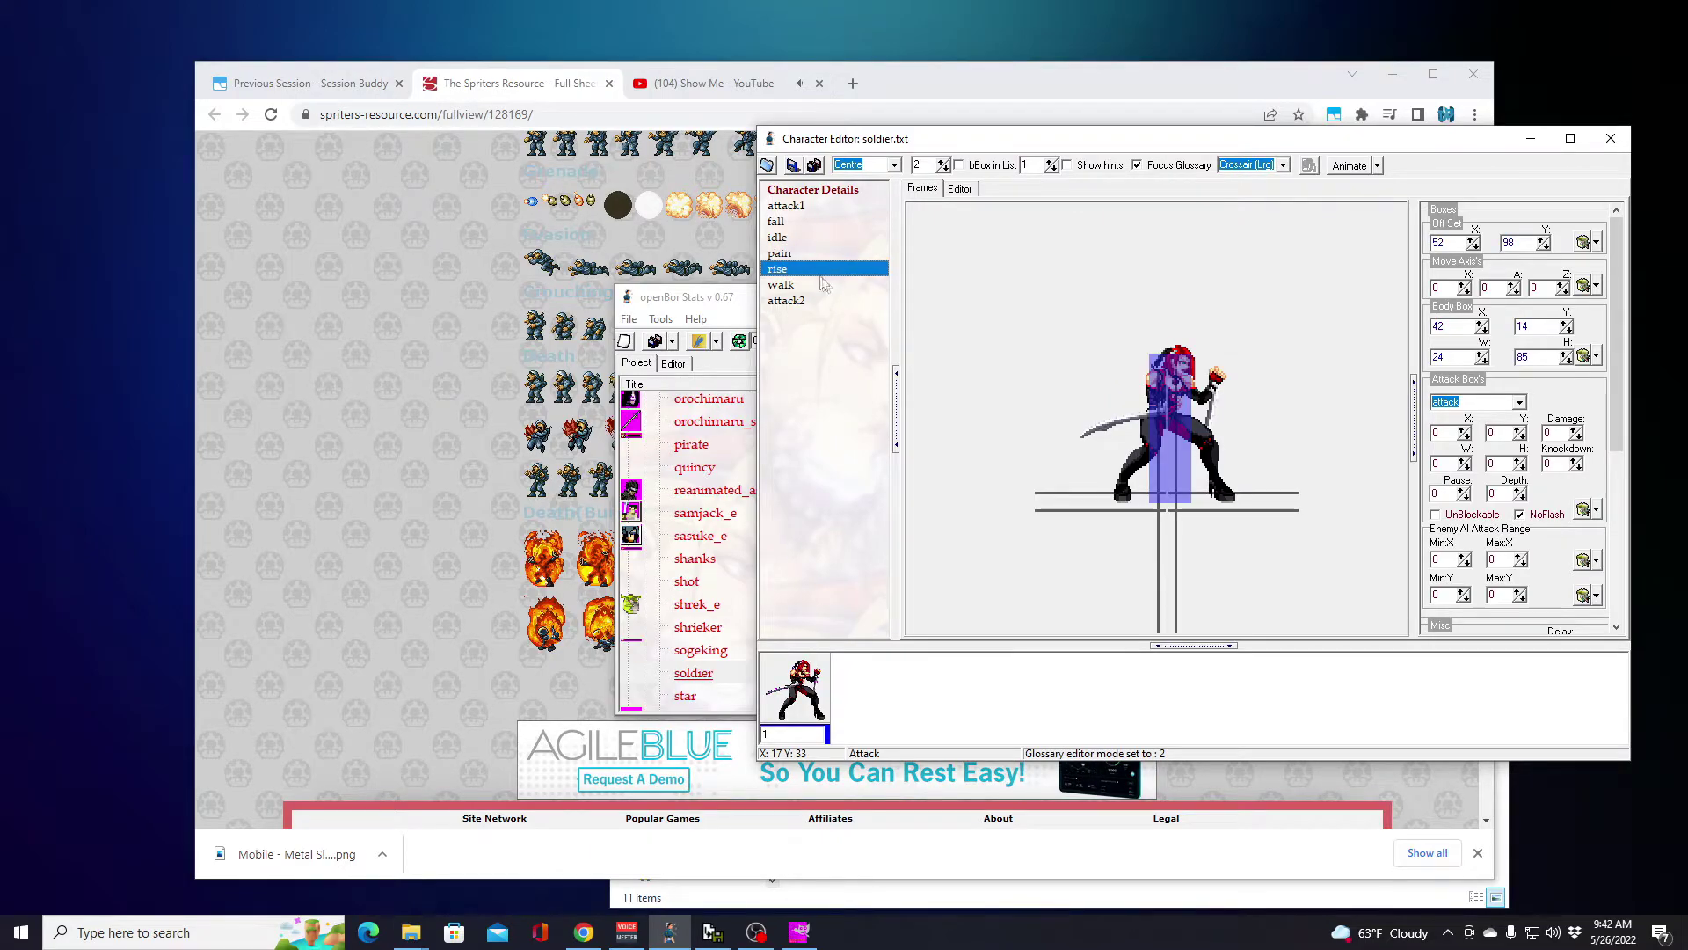
{"action": "left_click", "coordinate": [961, 190]}
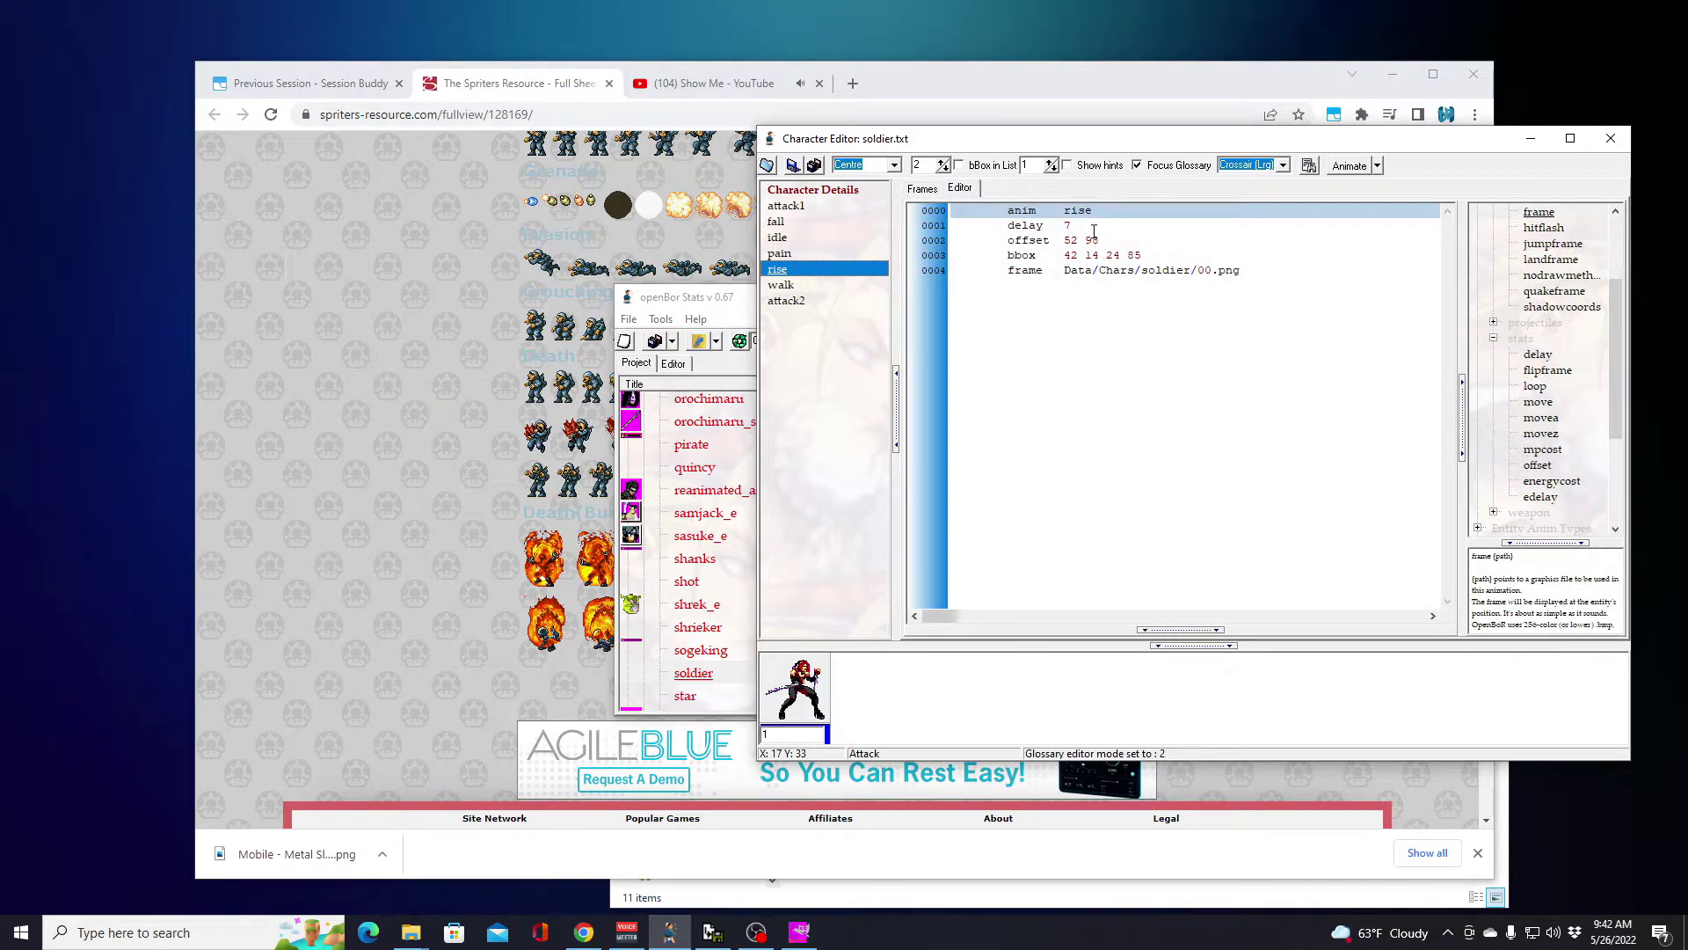
{"action": "left_click_drag", "start_coordinate": [1094, 227], "coordinate": [1284, 270]}
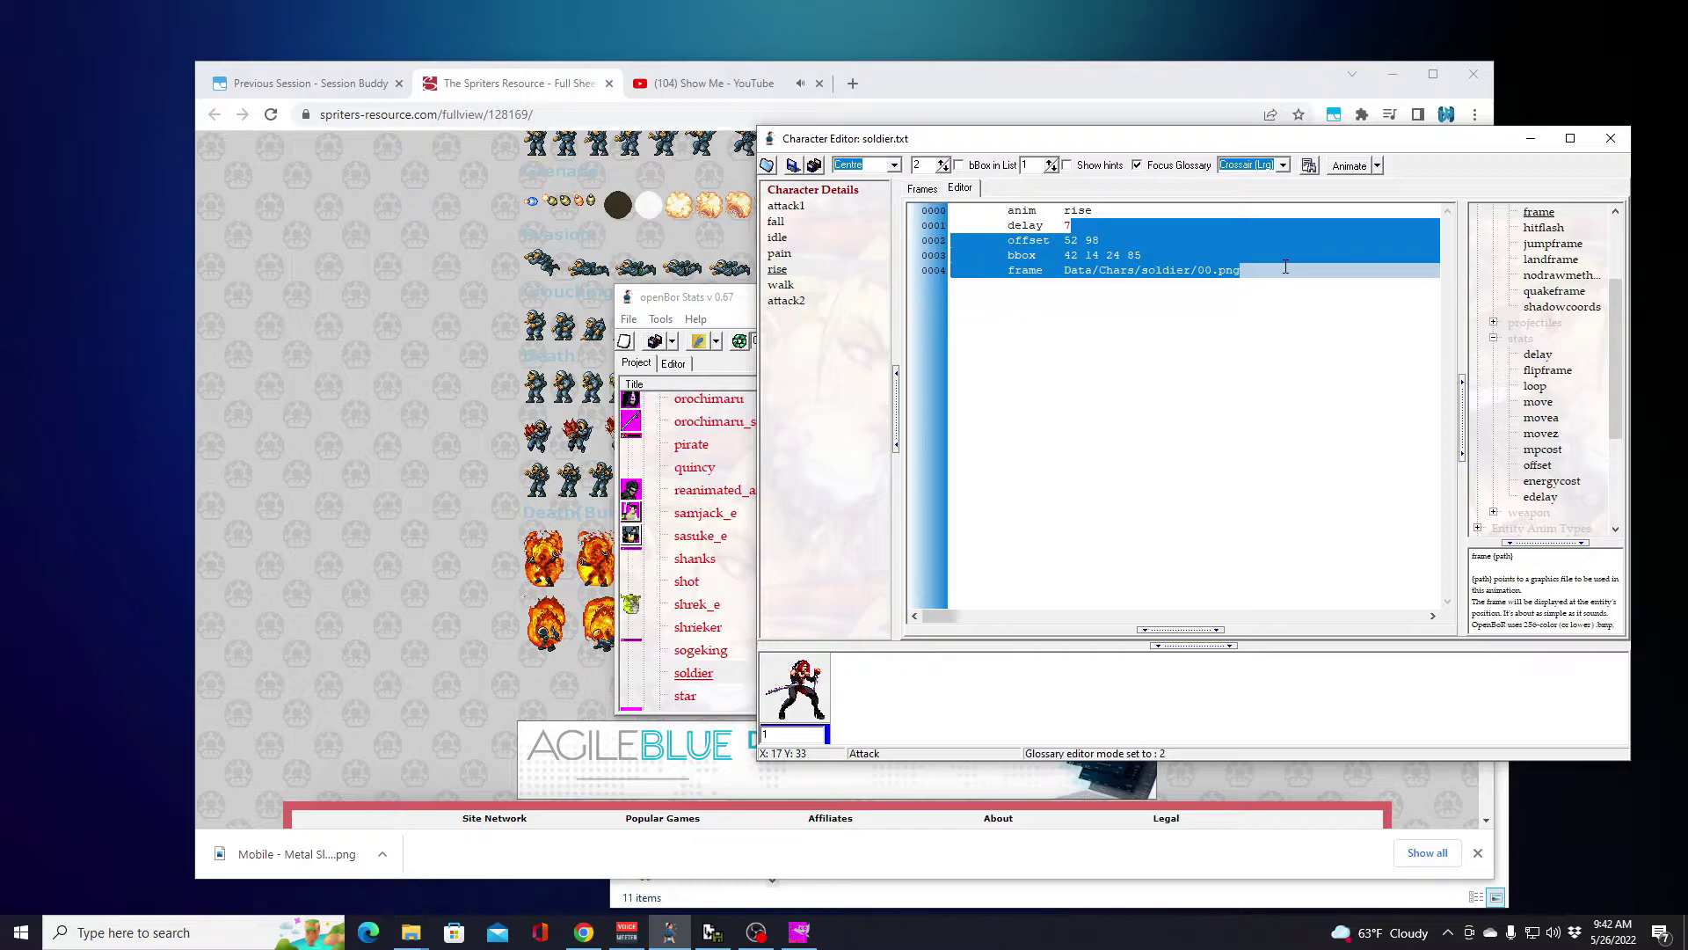
{"action": "key", "text": "Delete"}
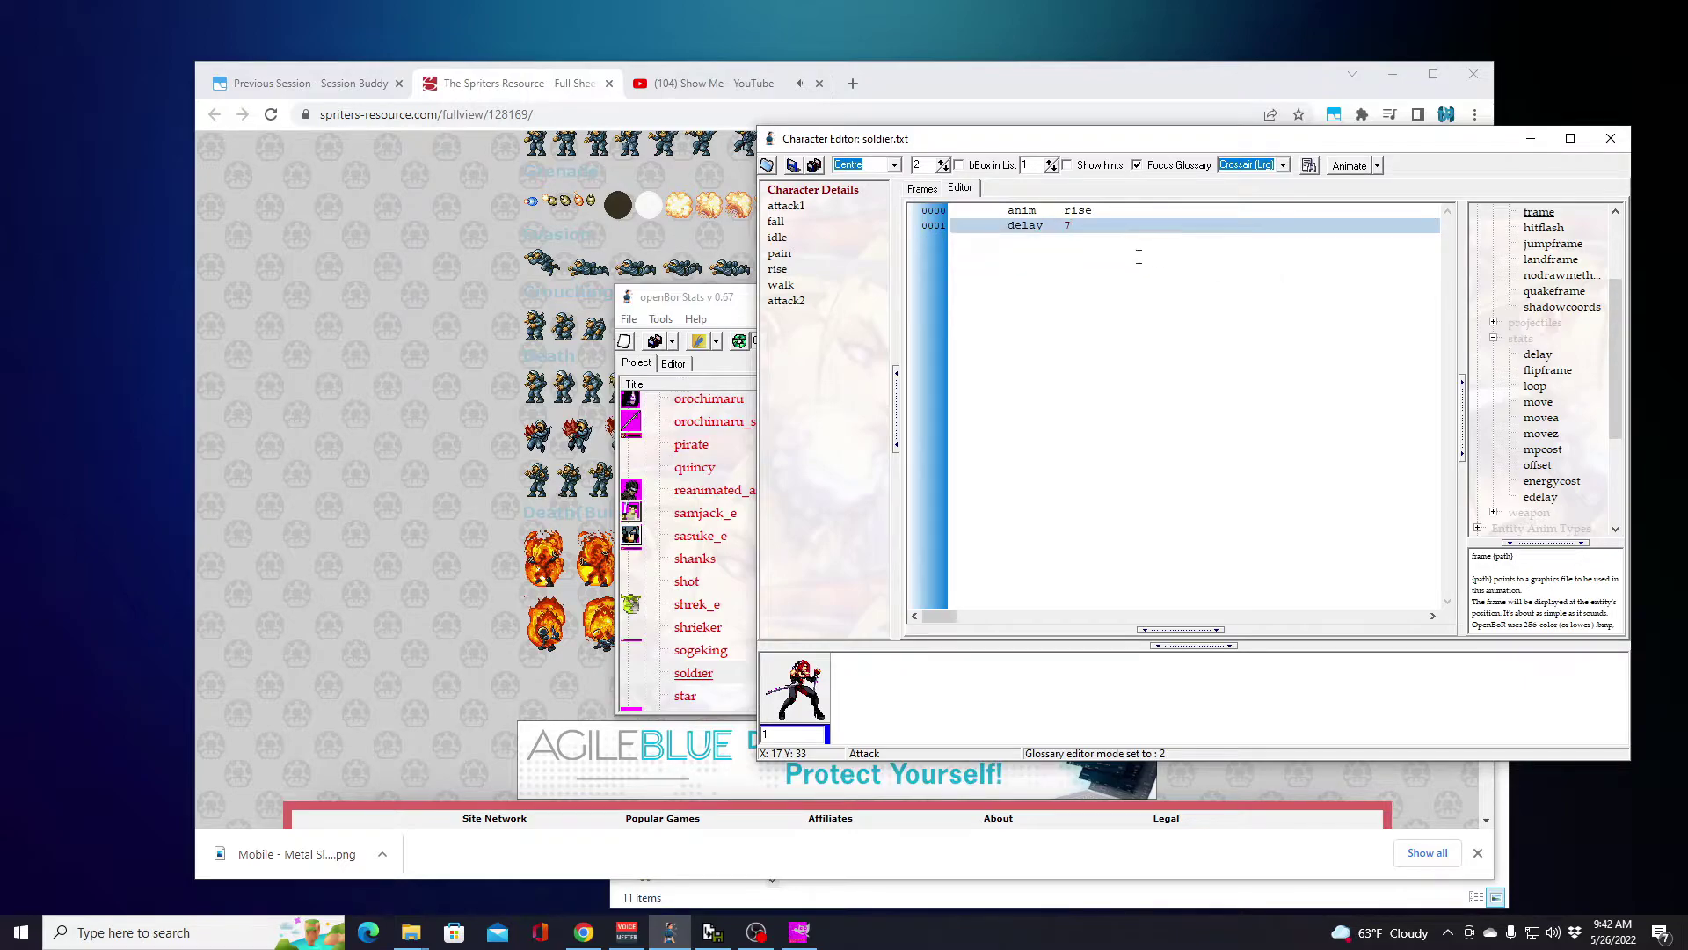
Step: Import copies of rise-1 through rise-6 from the Rise folder into the rise animation
{"action": "right_click", "coordinate": [777, 273]}
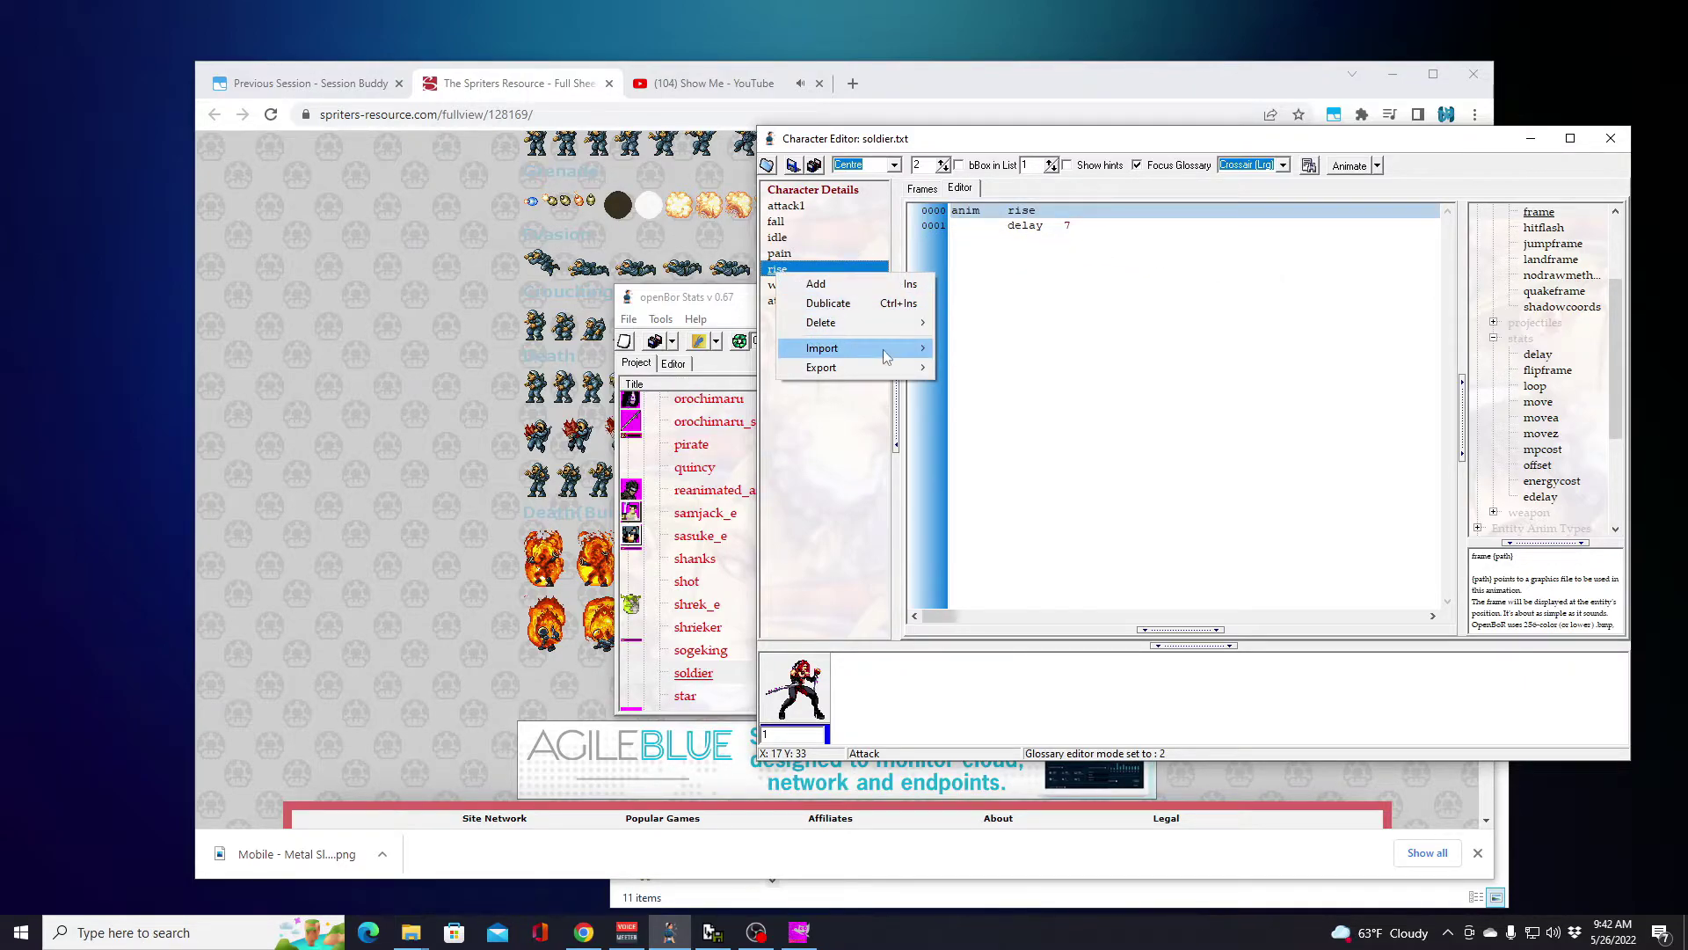
{"action": "mouse_move", "coordinate": [886, 355]}
{"action": "left_click", "coordinate": [985, 392]}
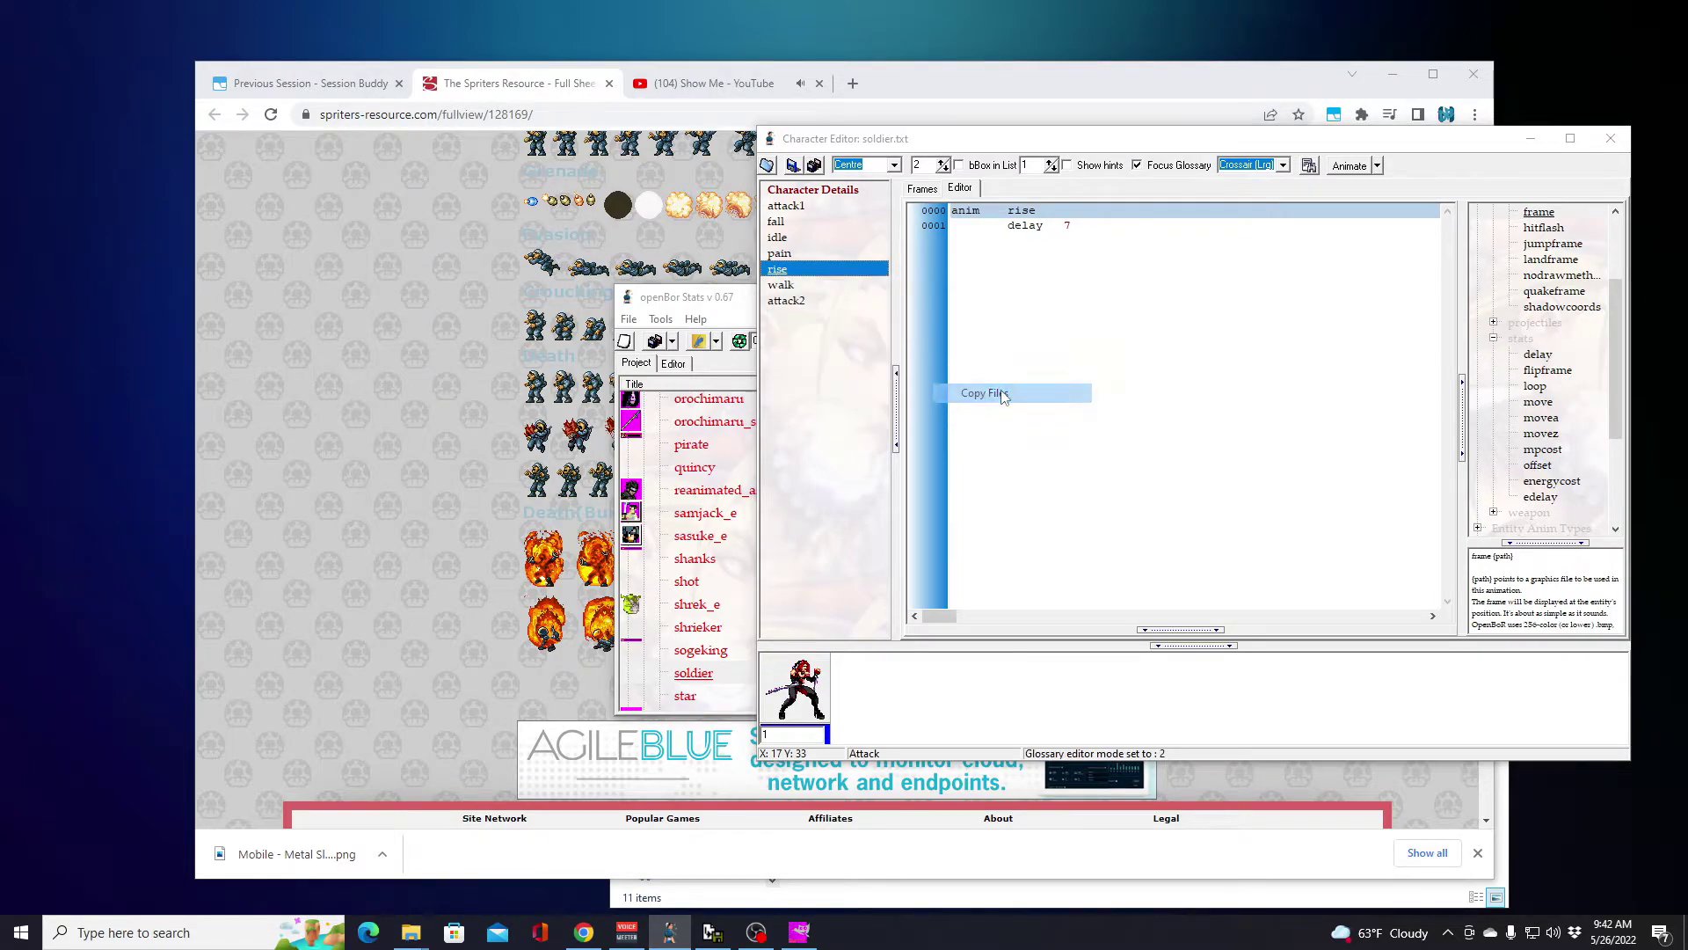
{"action": "left_click", "coordinate": [1427, 276]}
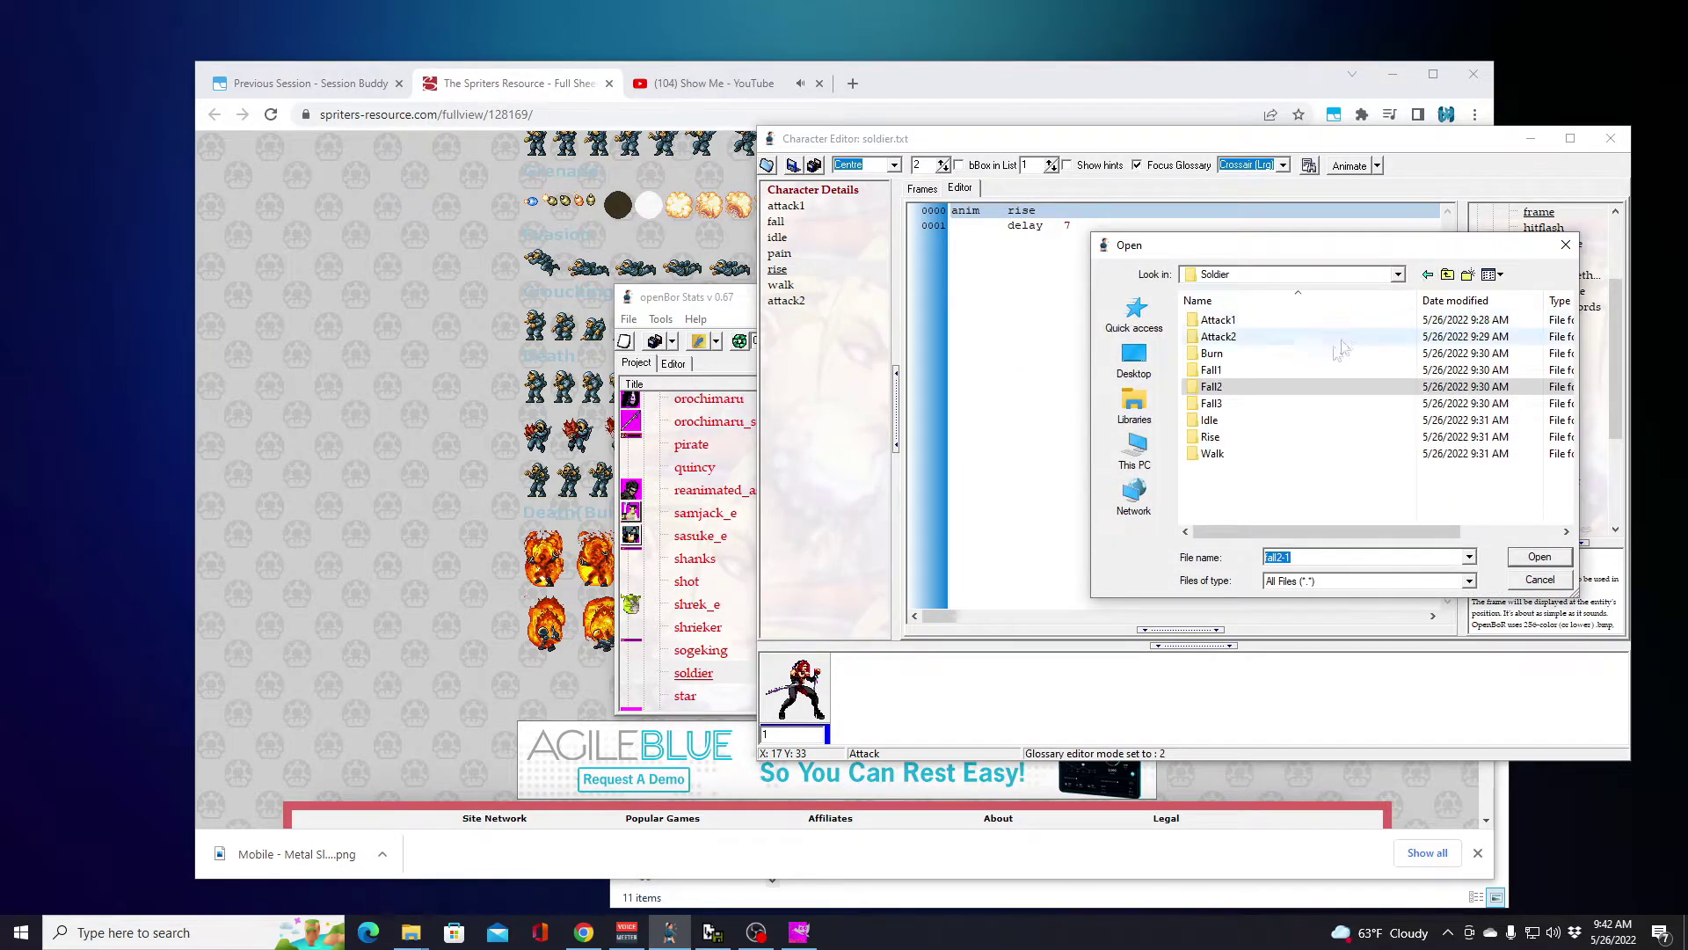
{"action": "left_click", "coordinate": [1222, 440]}
{"action": "double_click", "coordinate": [1222, 440]}
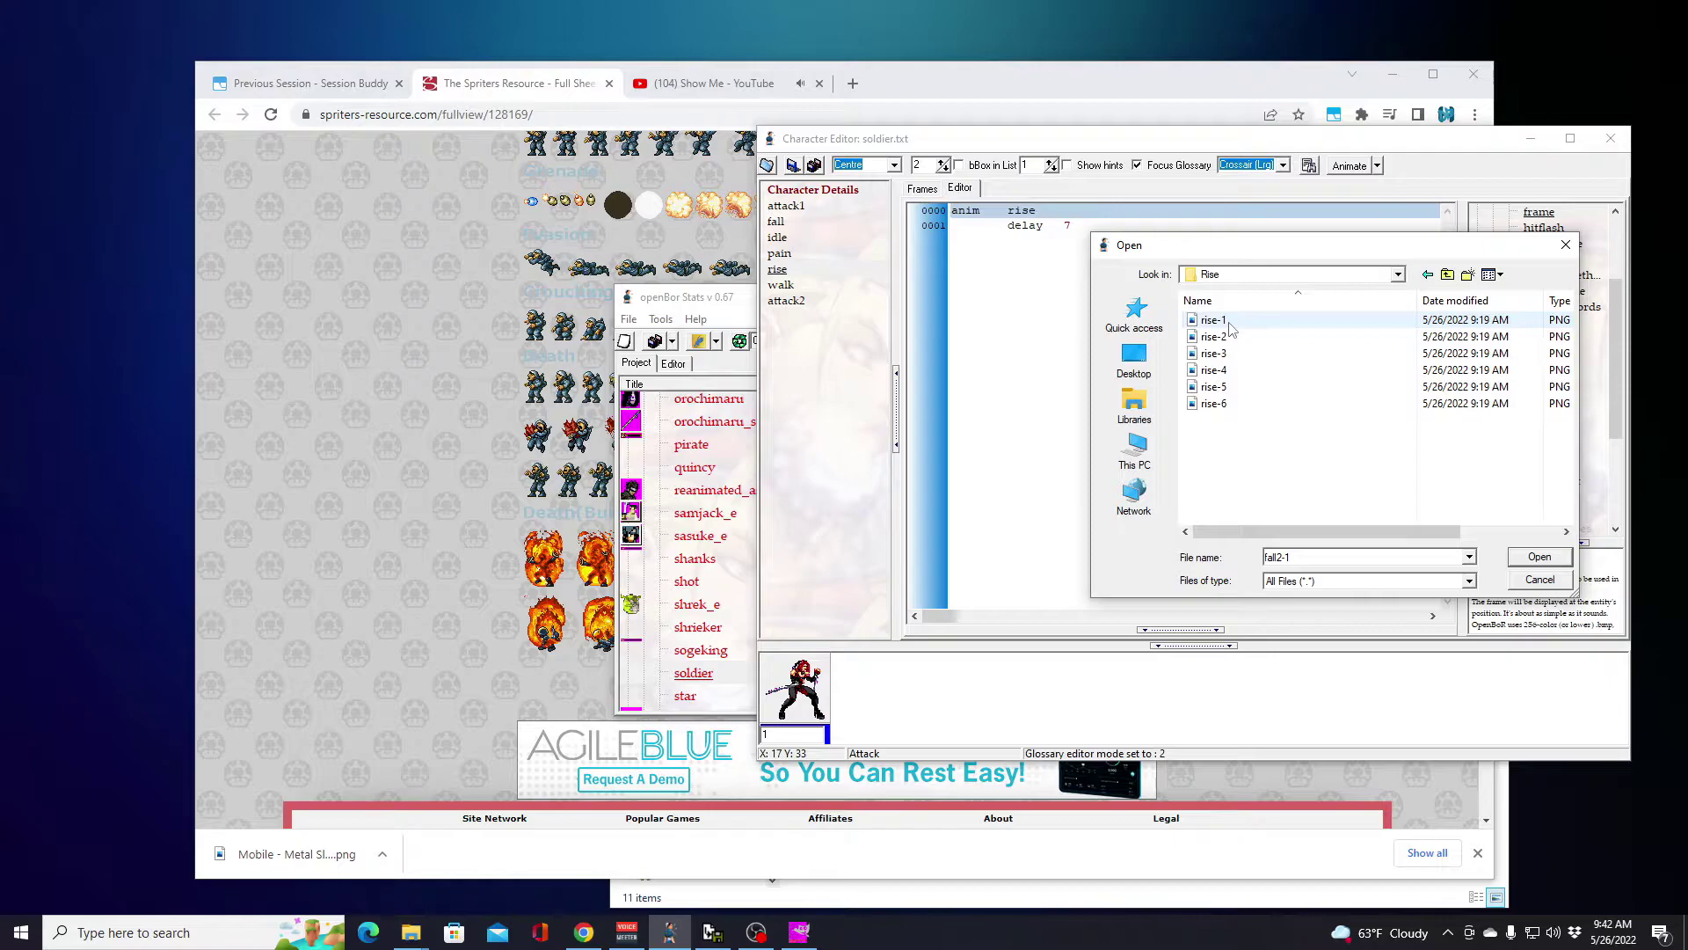
{"action": "key", "text": "ctrl+a"}
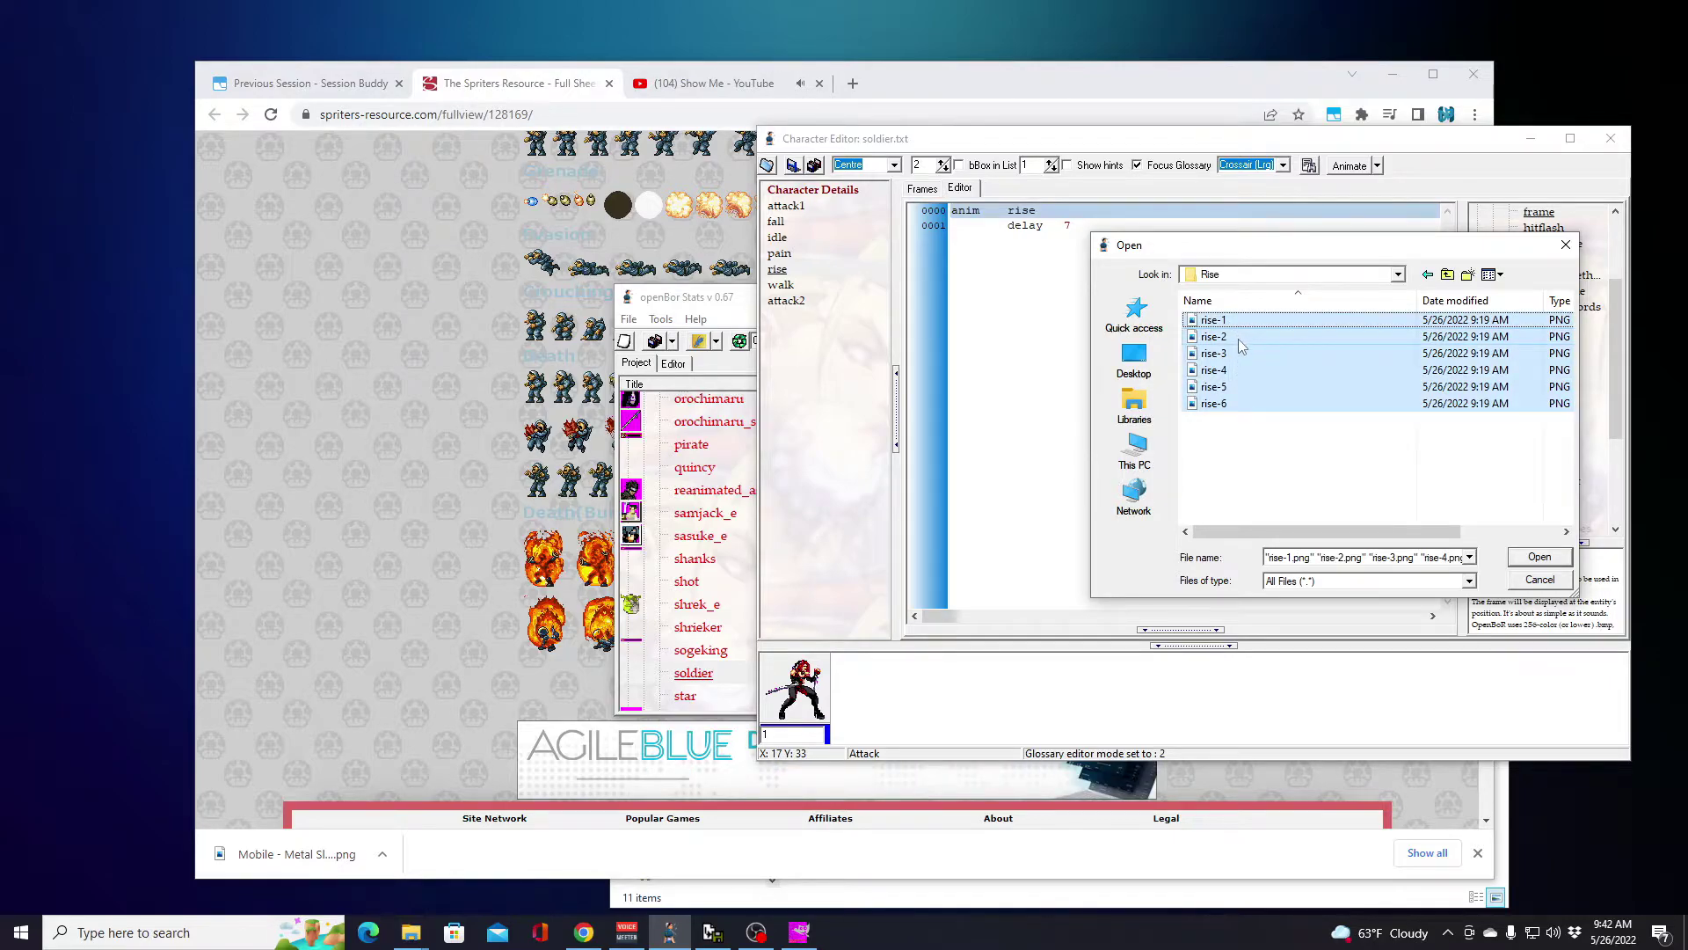
{"action": "left_click", "coordinate": [1531, 558]}
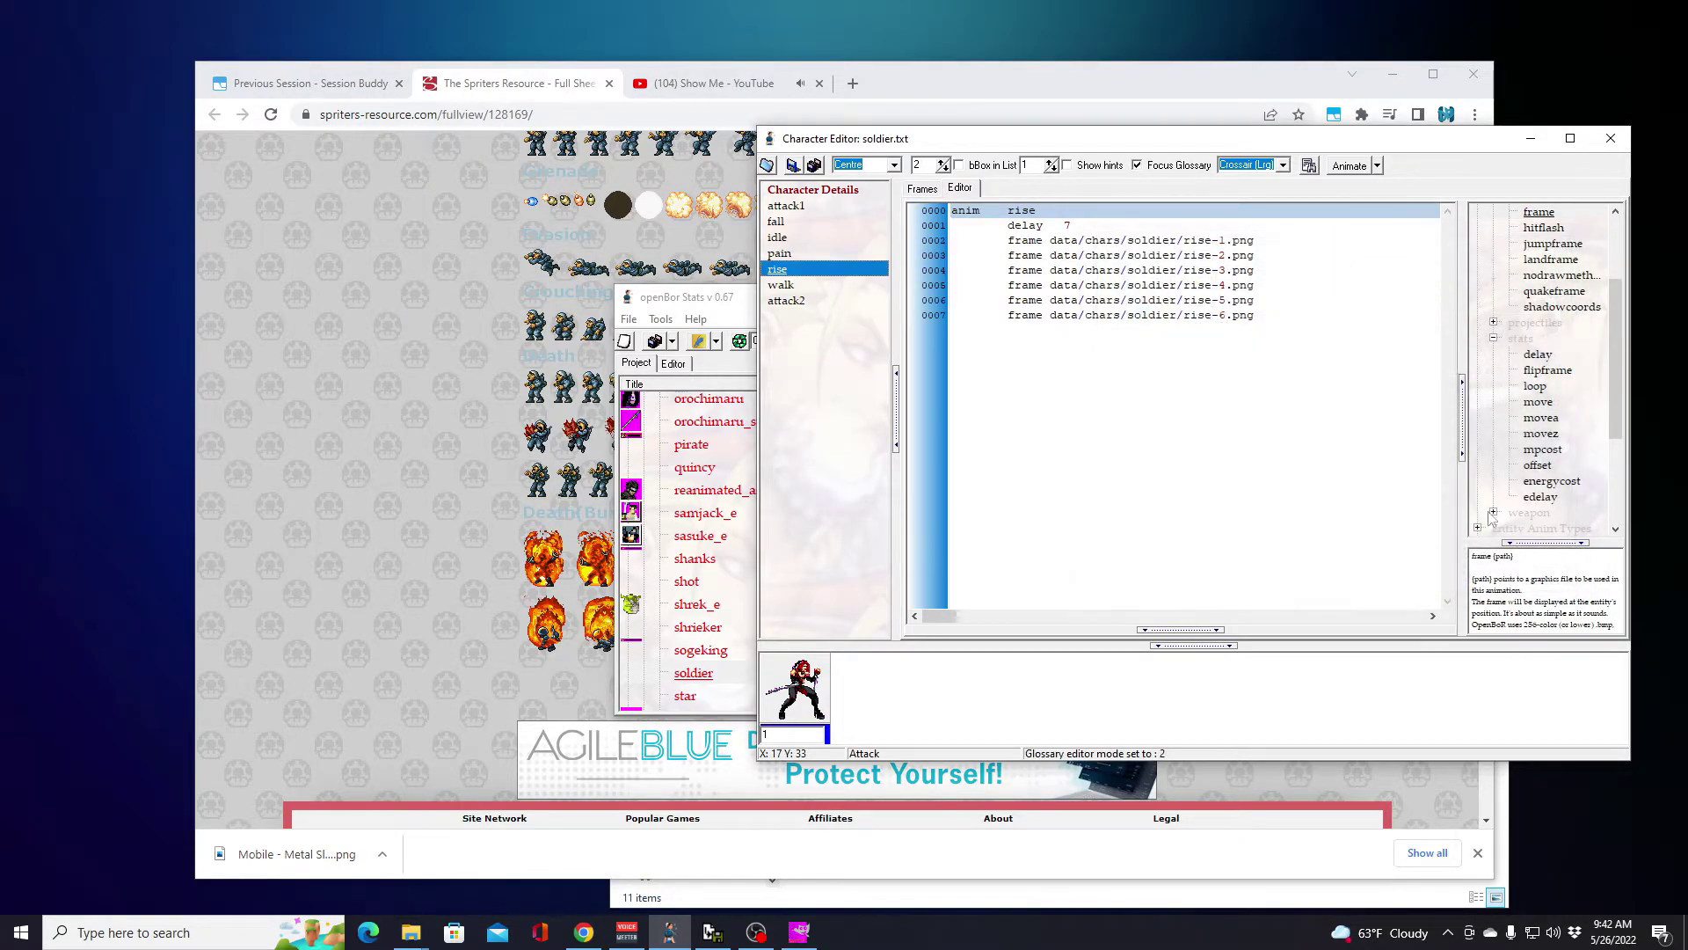
Step: Play the rise animation, stop it, and view its imported frames individually to check the motion
{"action": "left_click", "coordinate": [928, 191]}
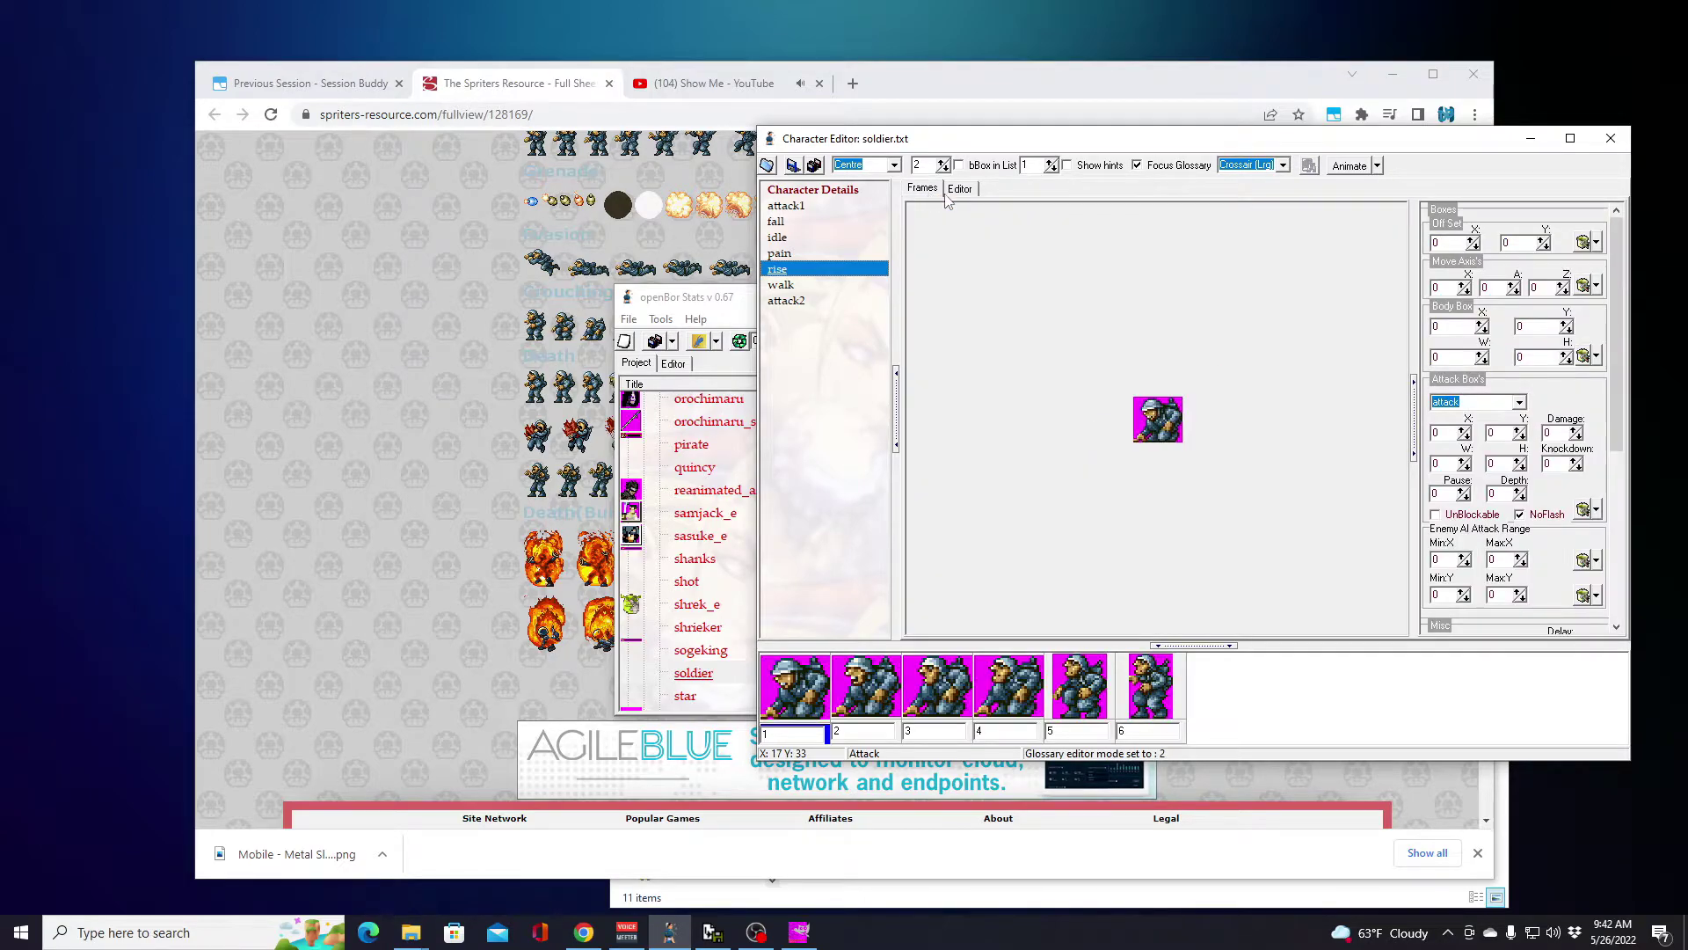
{"action": "left_click", "coordinate": [1347, 167]}
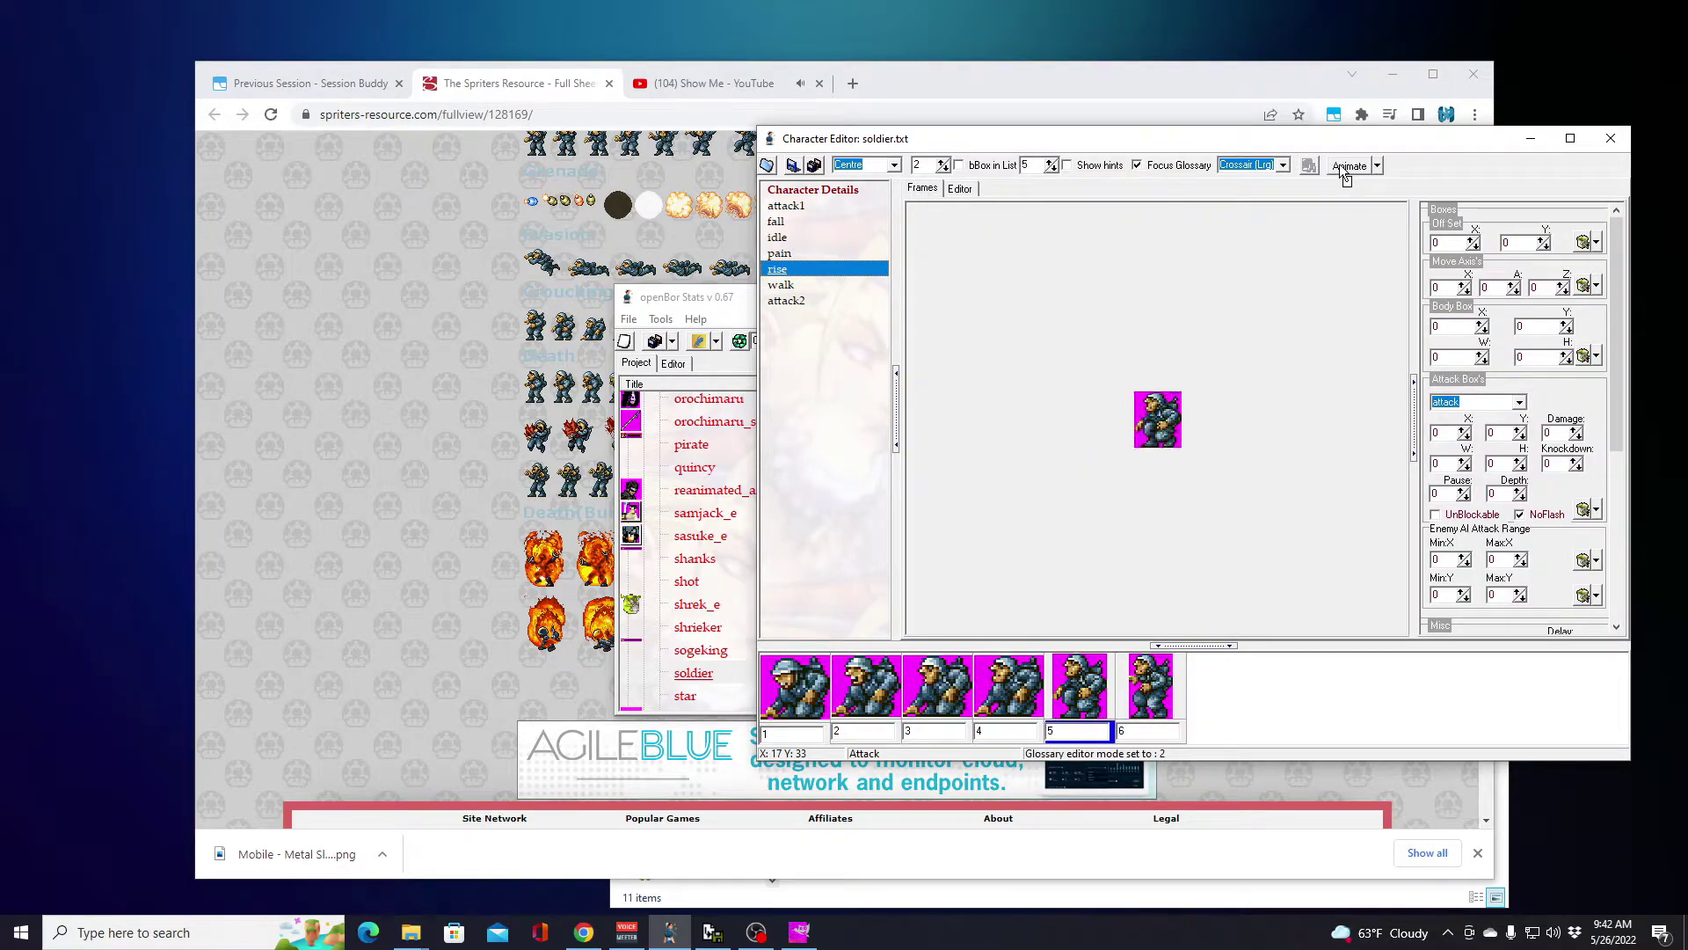
{"action": "left_click", "coordinate": [1347, 167]}
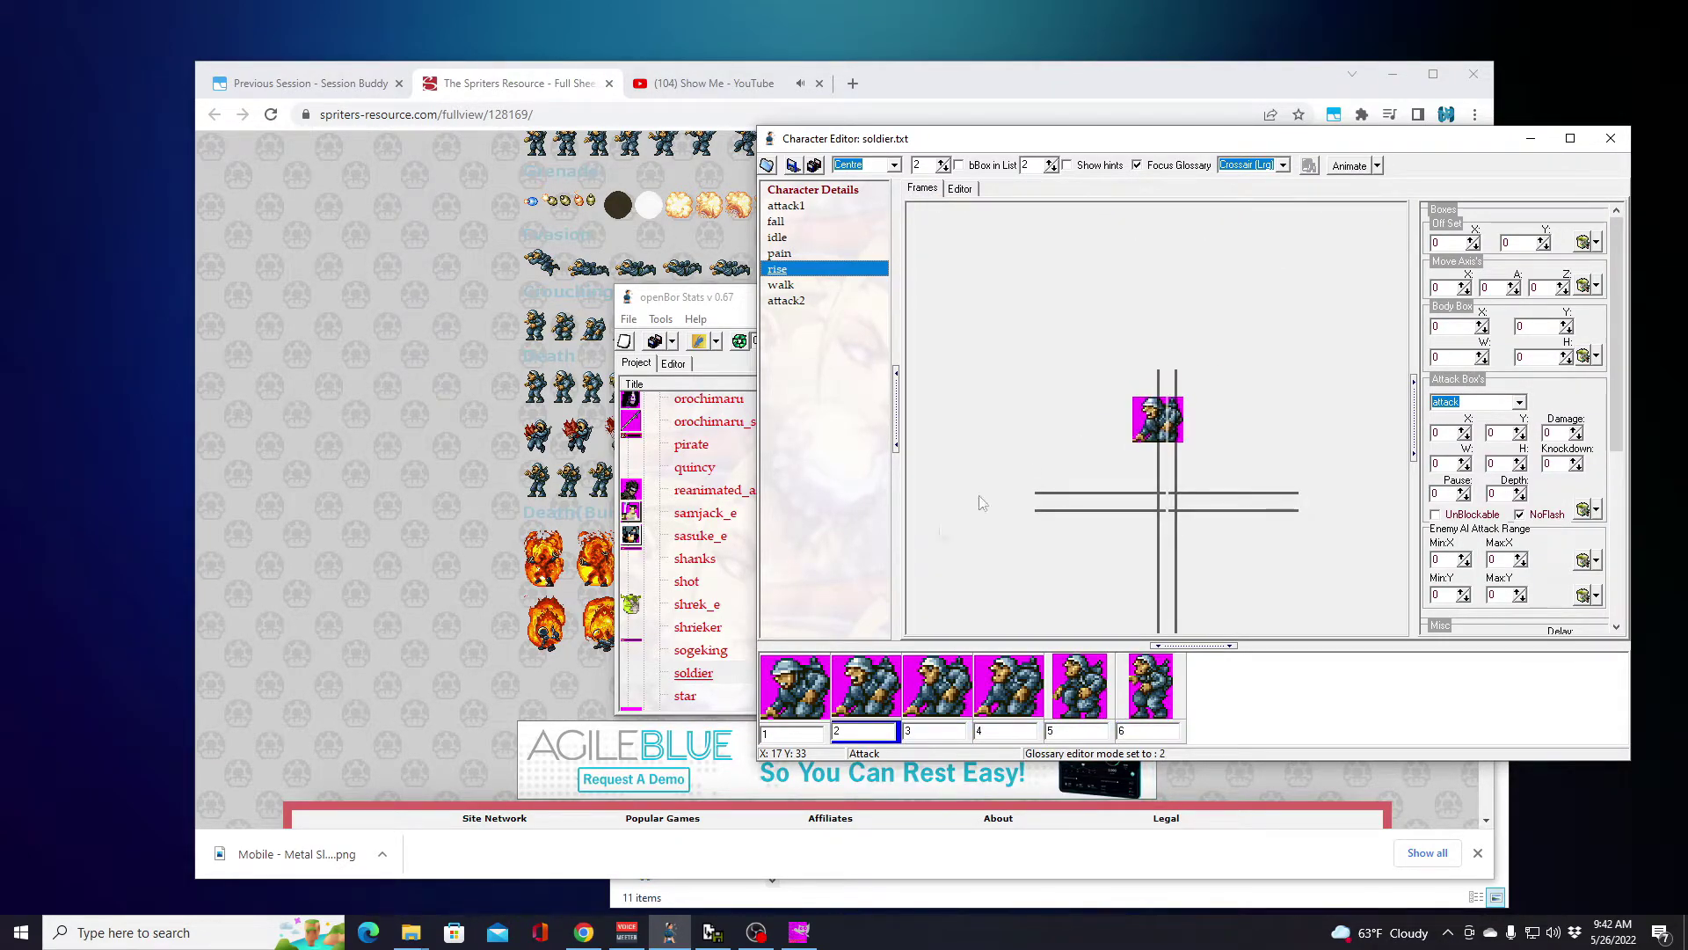
{"action": "left_click", "coordinate": [813, 699]}
{"action": "left_click", "coordinate": [948, 682]}
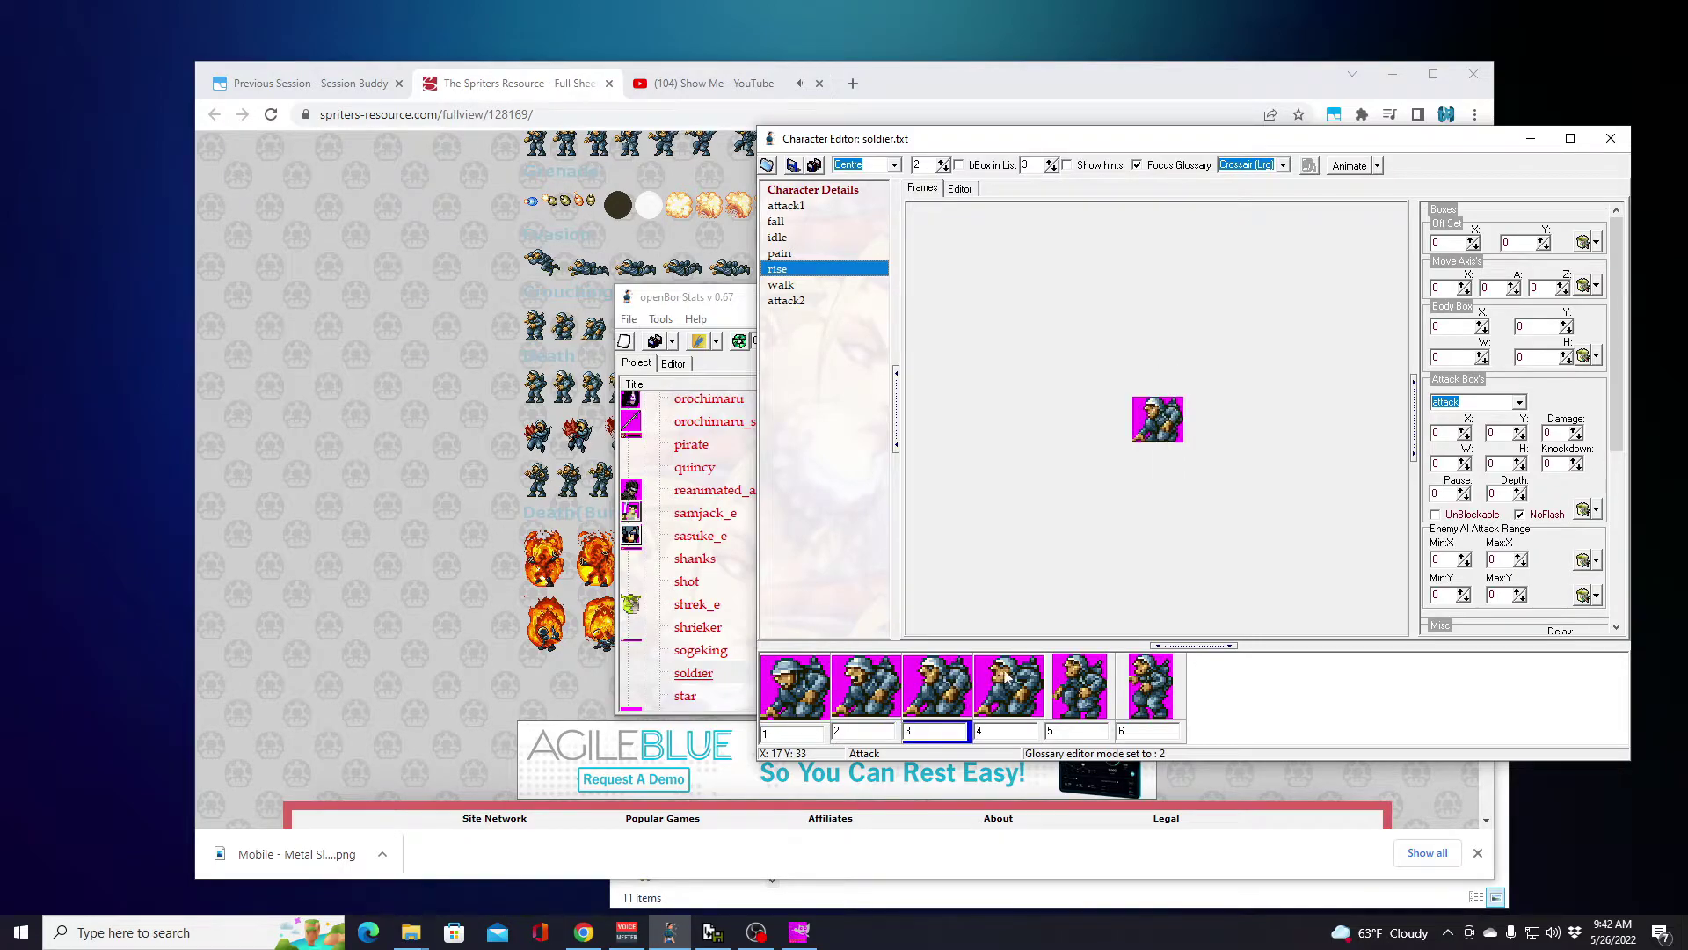
{"action": "left_click", "coordinate": [1010, 681]}
{"action": "left_click", "coordinate": [1099, 677]}
{"action": "left_click", "coordinate": [1152, 679]}
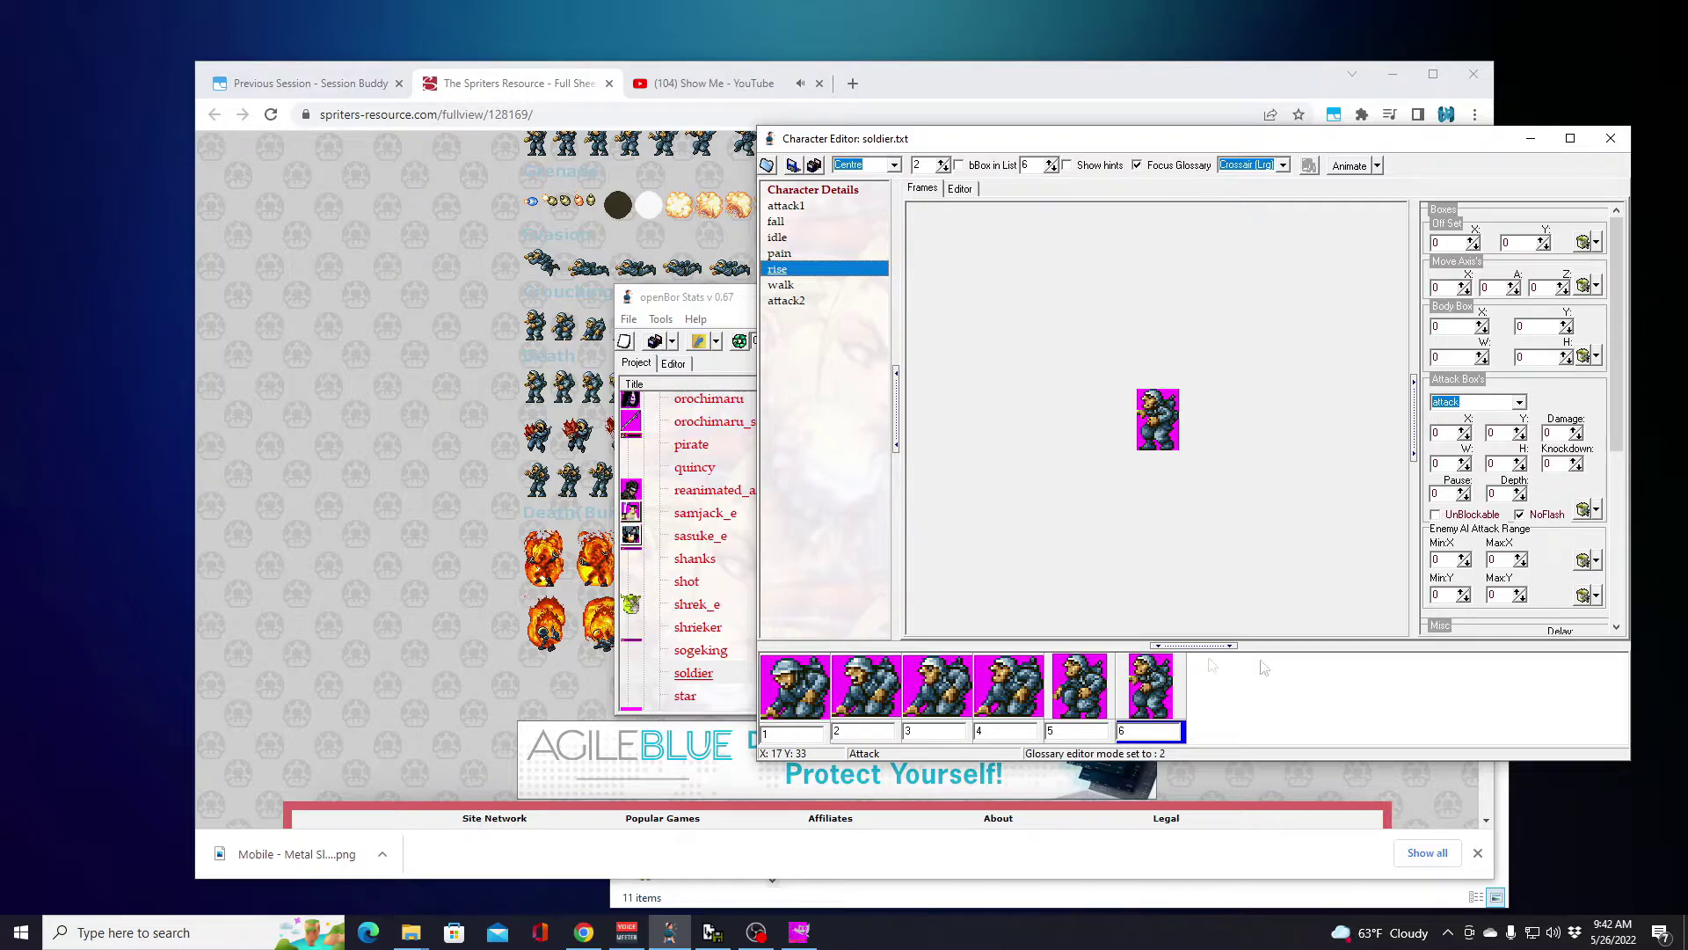
Step: Delete the offset, bbox and 00.png frame lines from the walk animation, keeping its loop and delay
{"action": "left_click", "coordinate": [782, 285]}
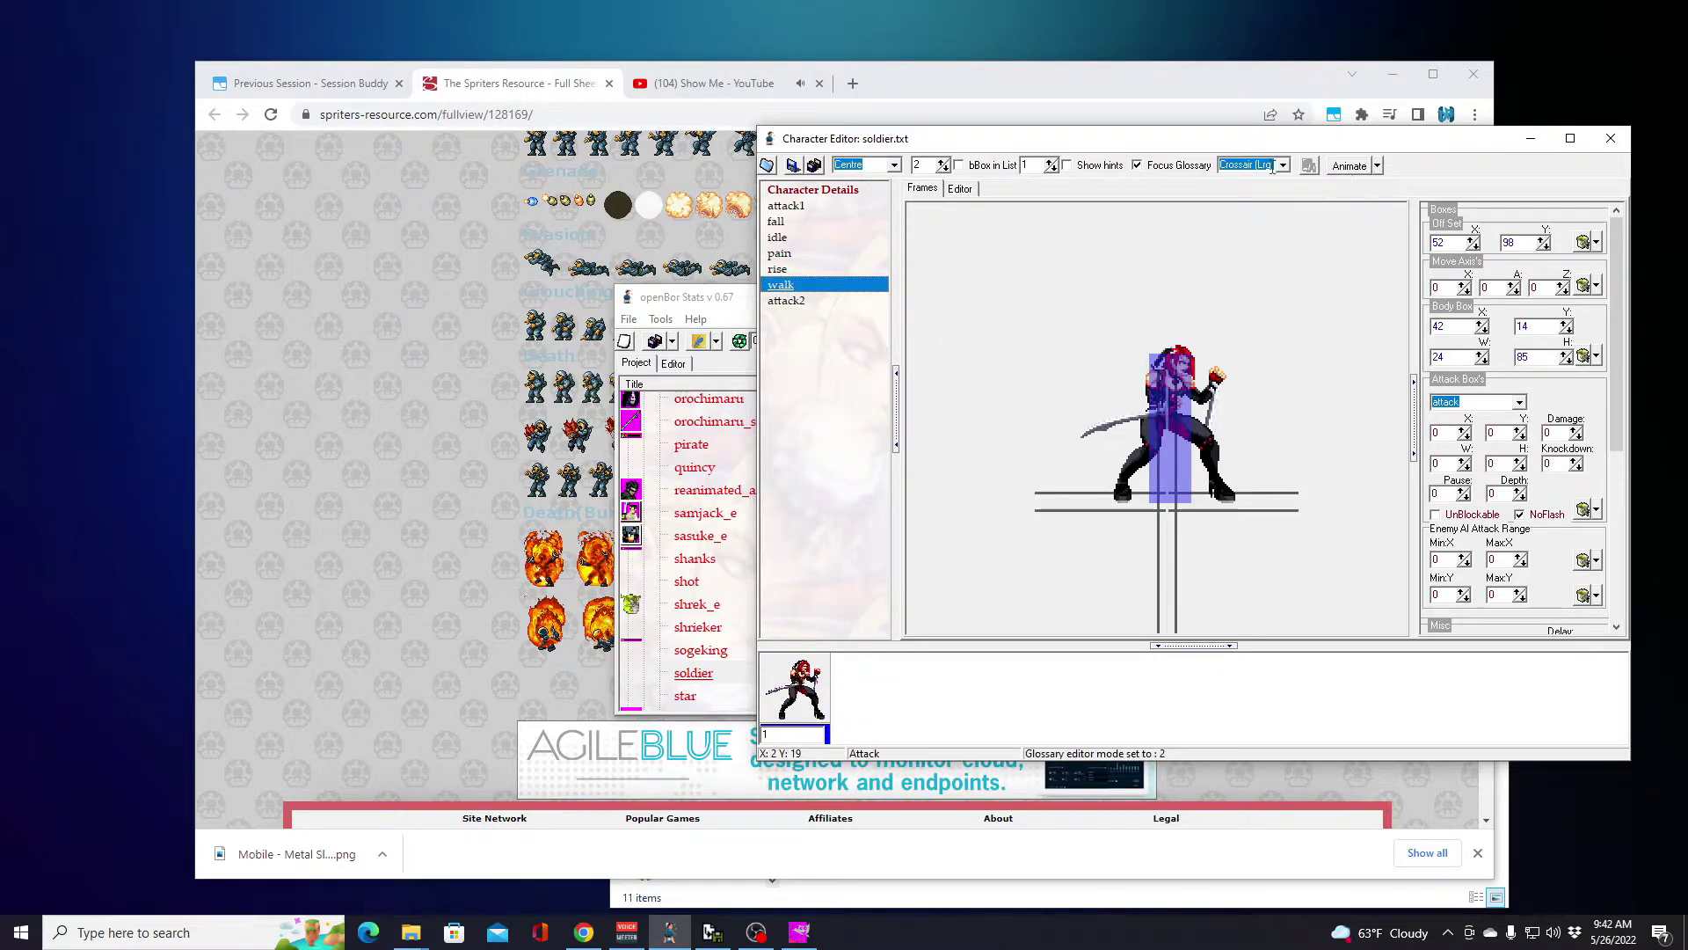
{"action": "left_click", "coordinate": [960, 189]}
{"action": "left_click_drag", "start_coordinate": [1080, 255], "coordinate": [1247, 288]}
{"action": "left_click_drag", "start_coordinate": [1085, 240], "coordinate": [1254, 284]}
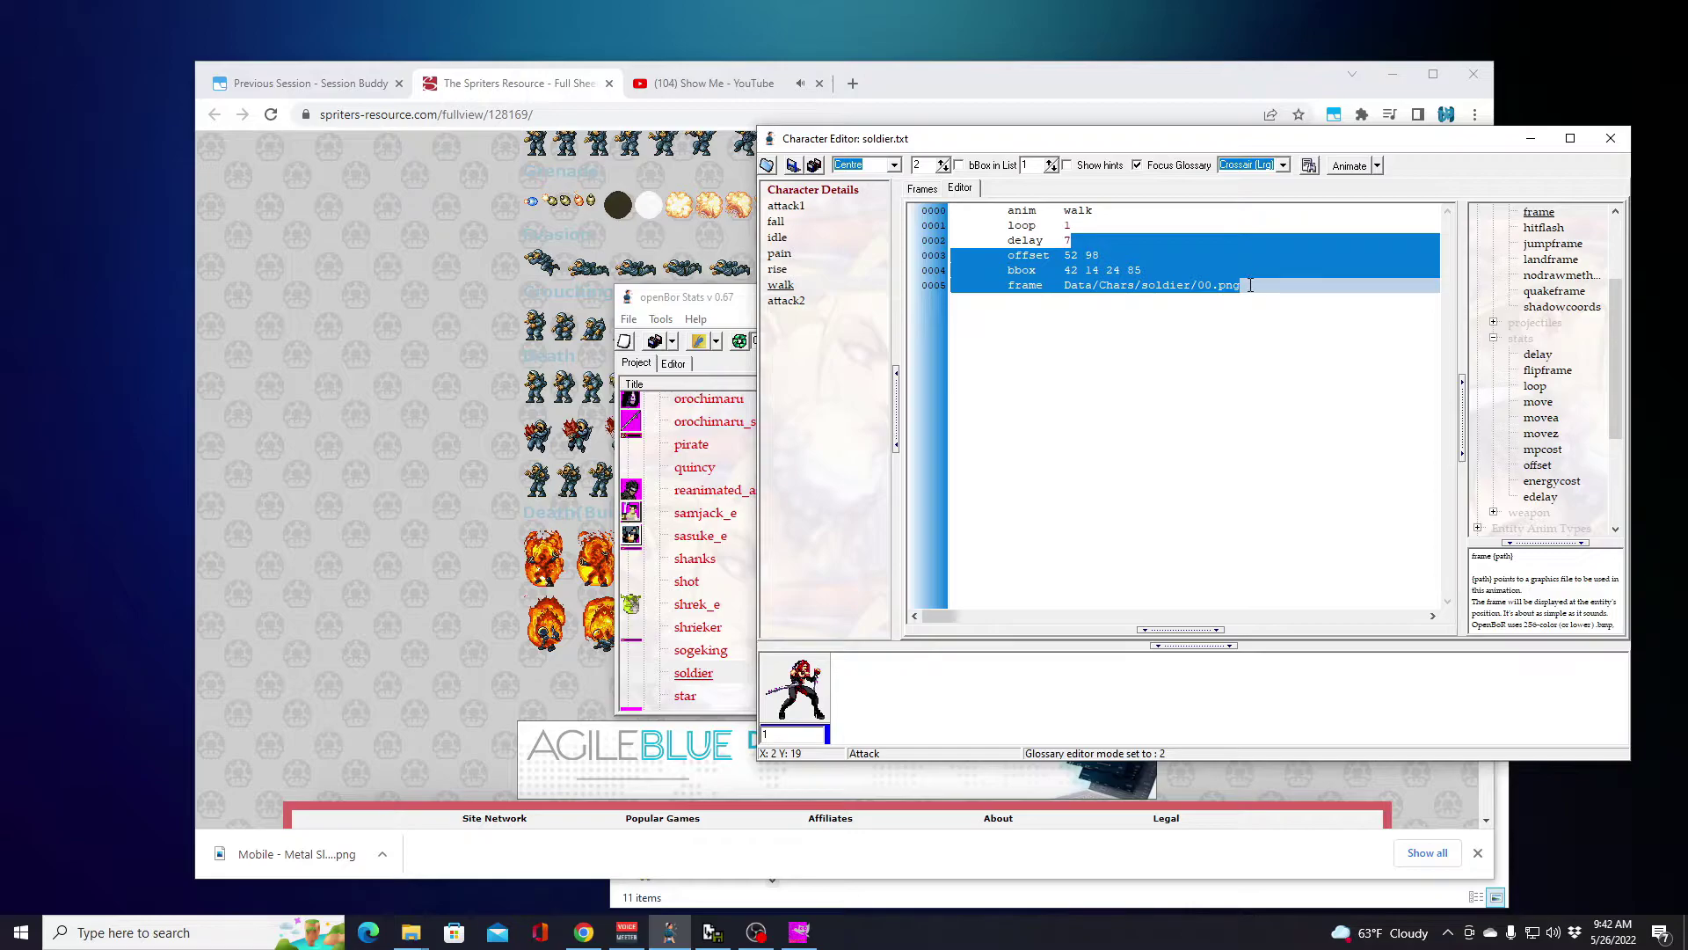
{"action": "key", "text": "Delete"}
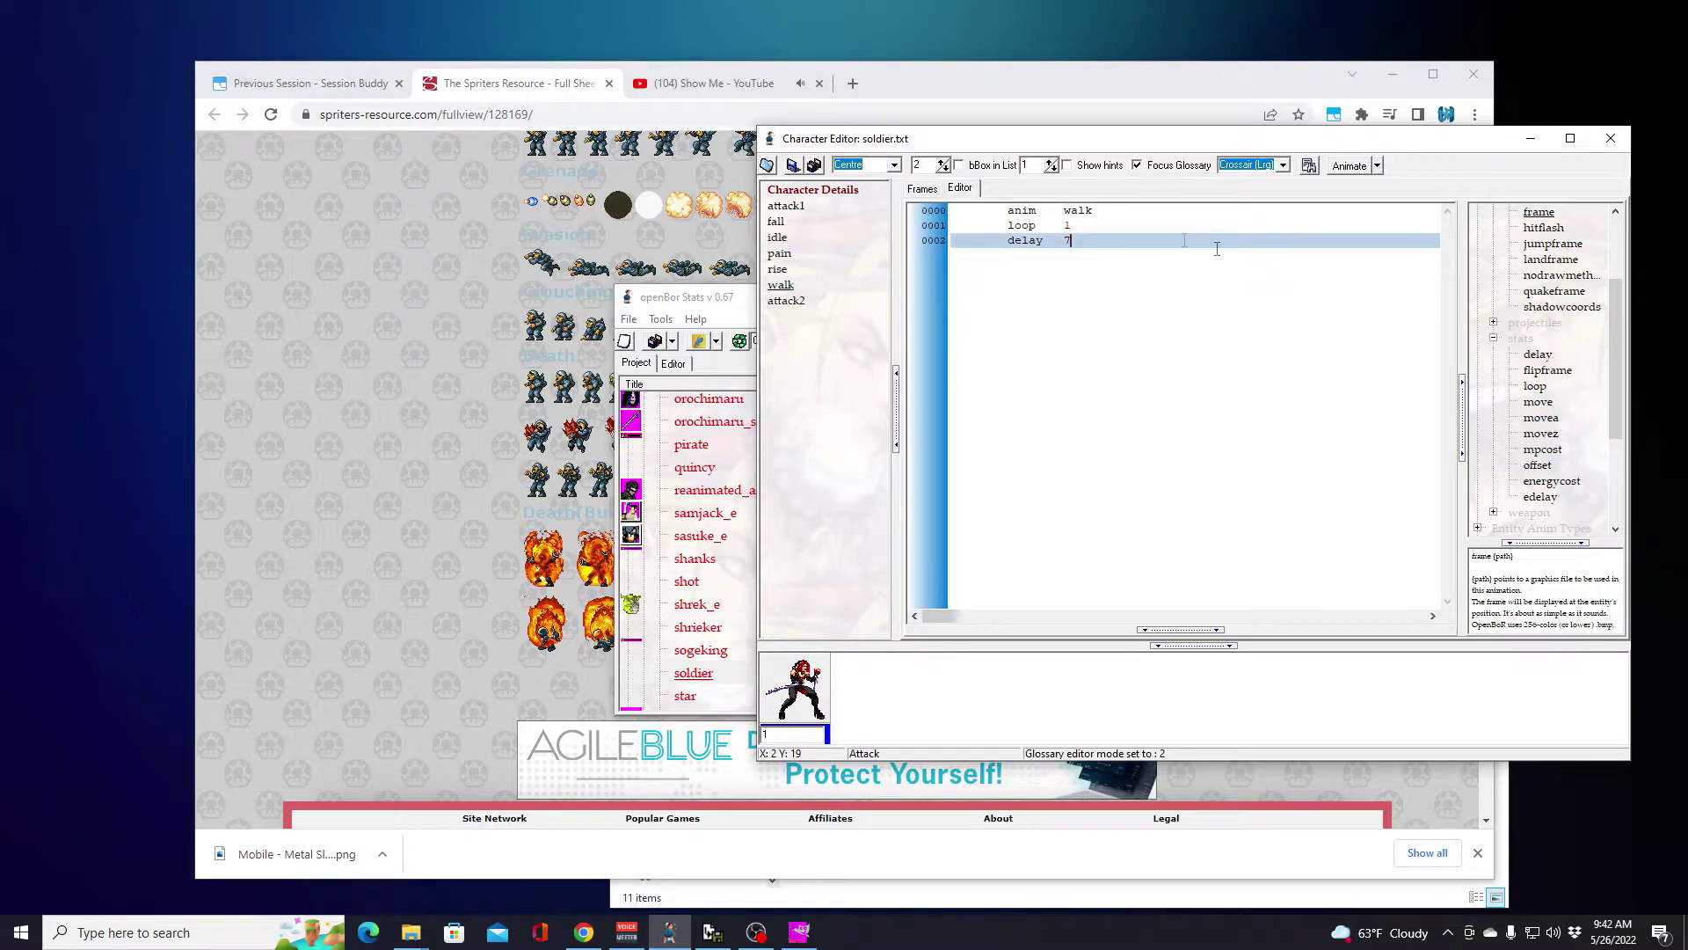
Step: Import copies of walk-01 through walk-12 from the Walk folder into the walk animation
{"action": "right_click", "coordinate": [783, 287]}
{"action": "mouse_move", "coordinate": [880, 364]}
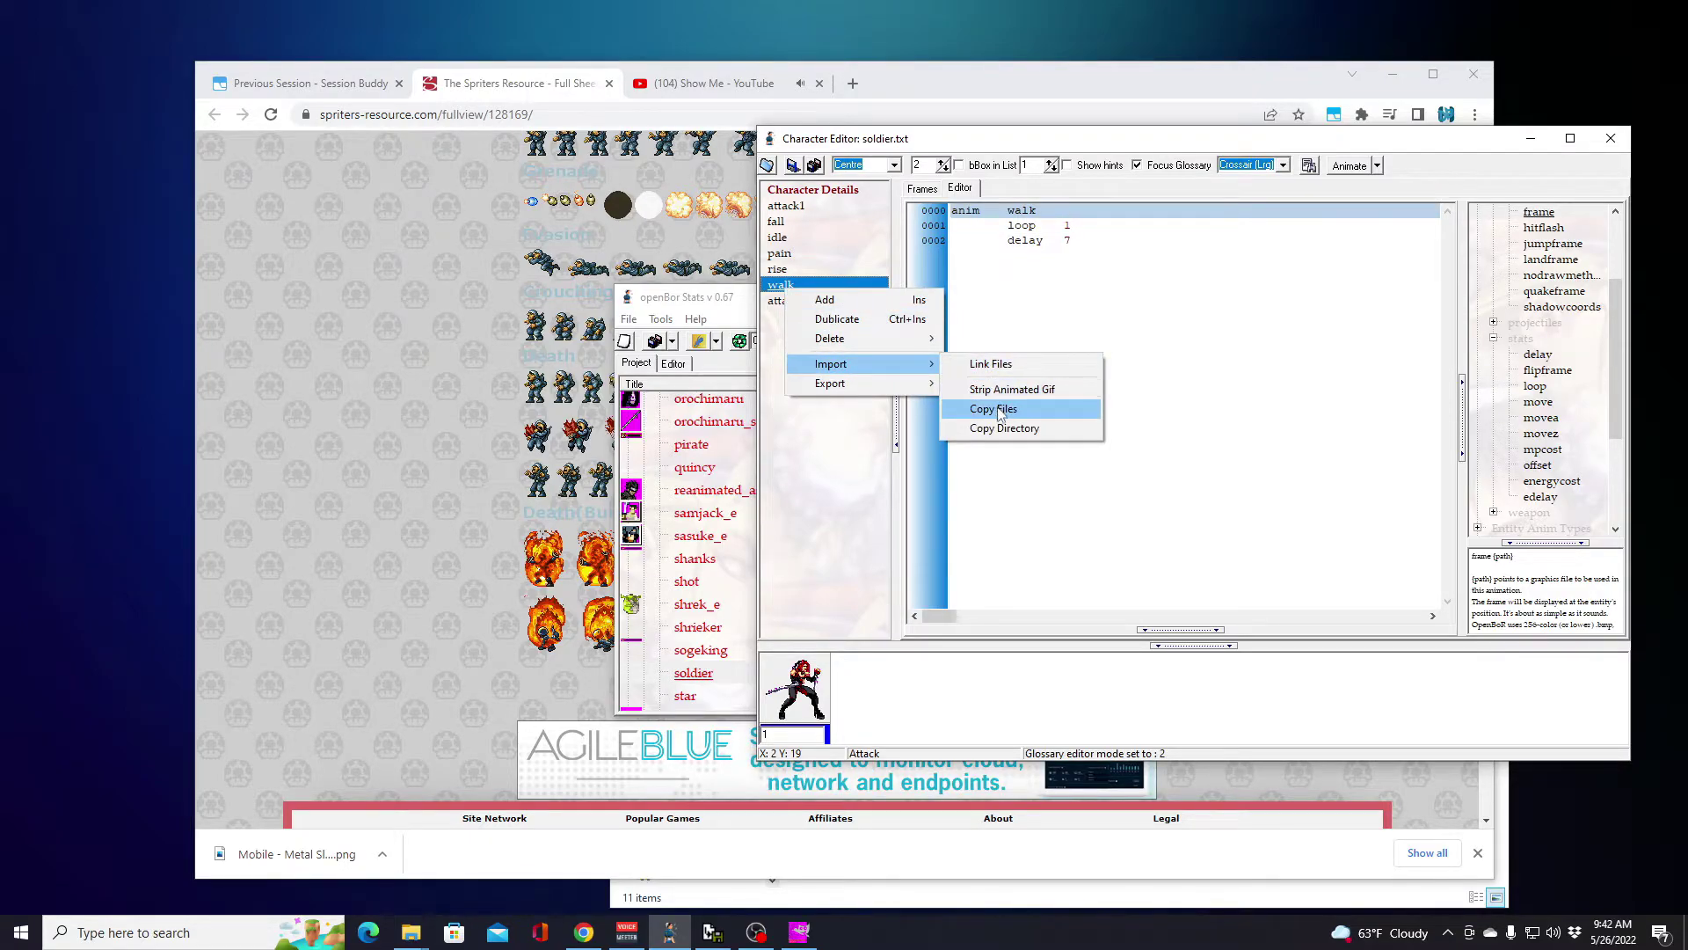
{"action": "left_click", "coordinate": [994, 409]}
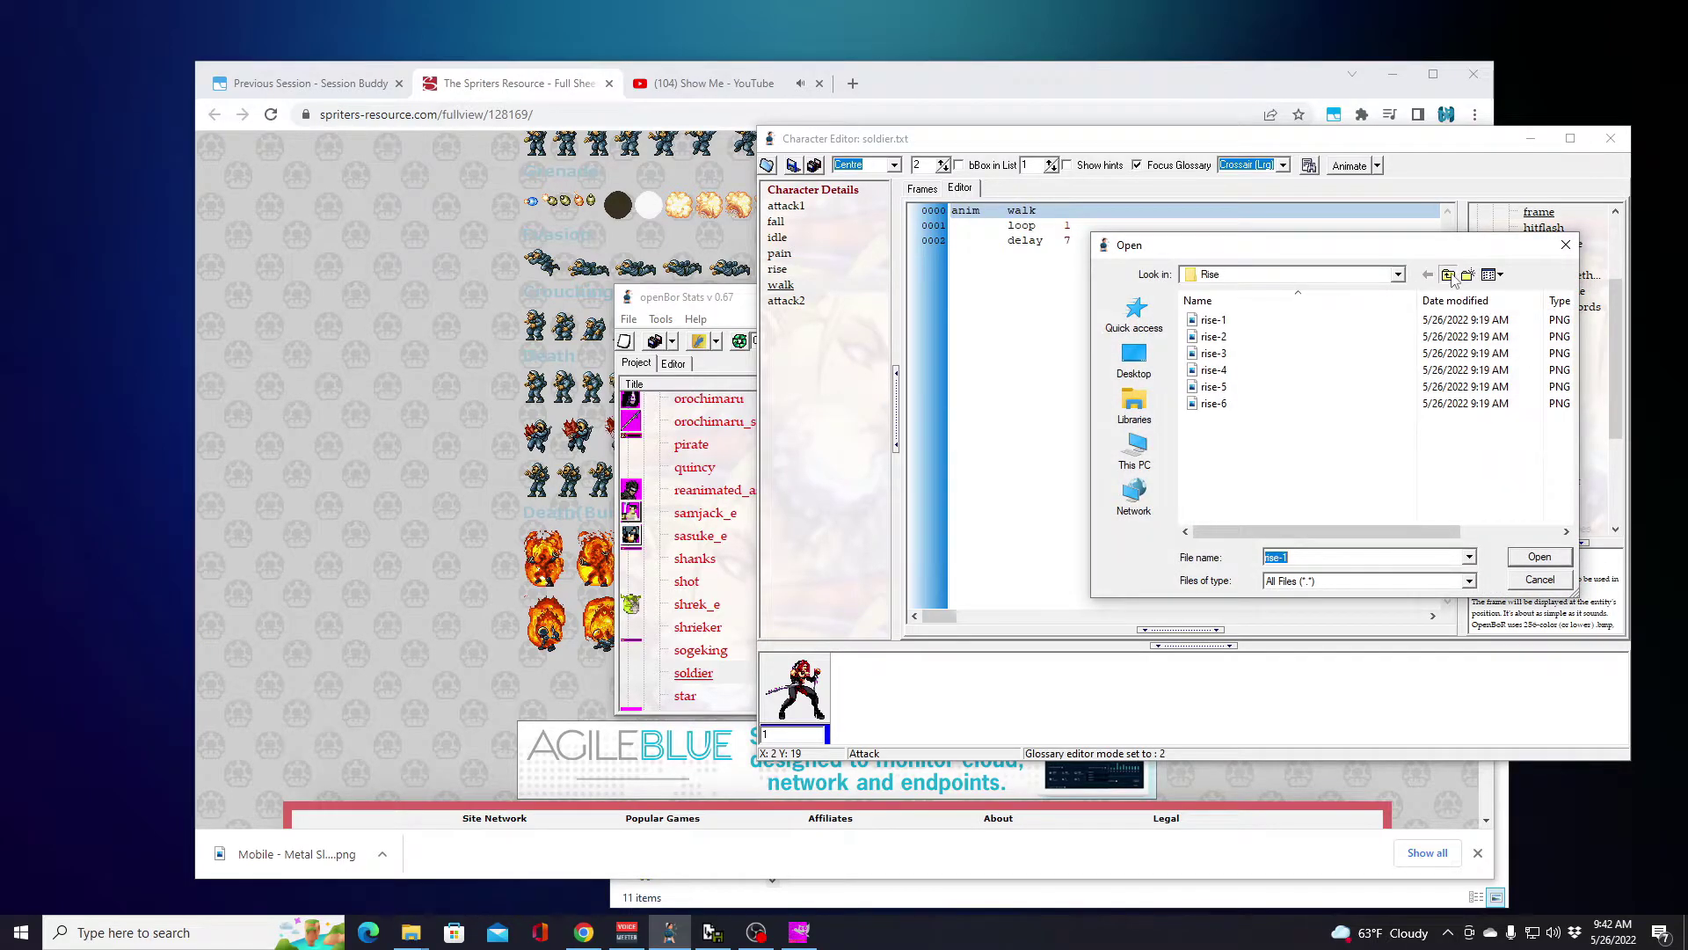
{"action": "left_click", "coordinate": [1448, 275]}
{"action": "double_click", "coordinate": [1259, 437]}
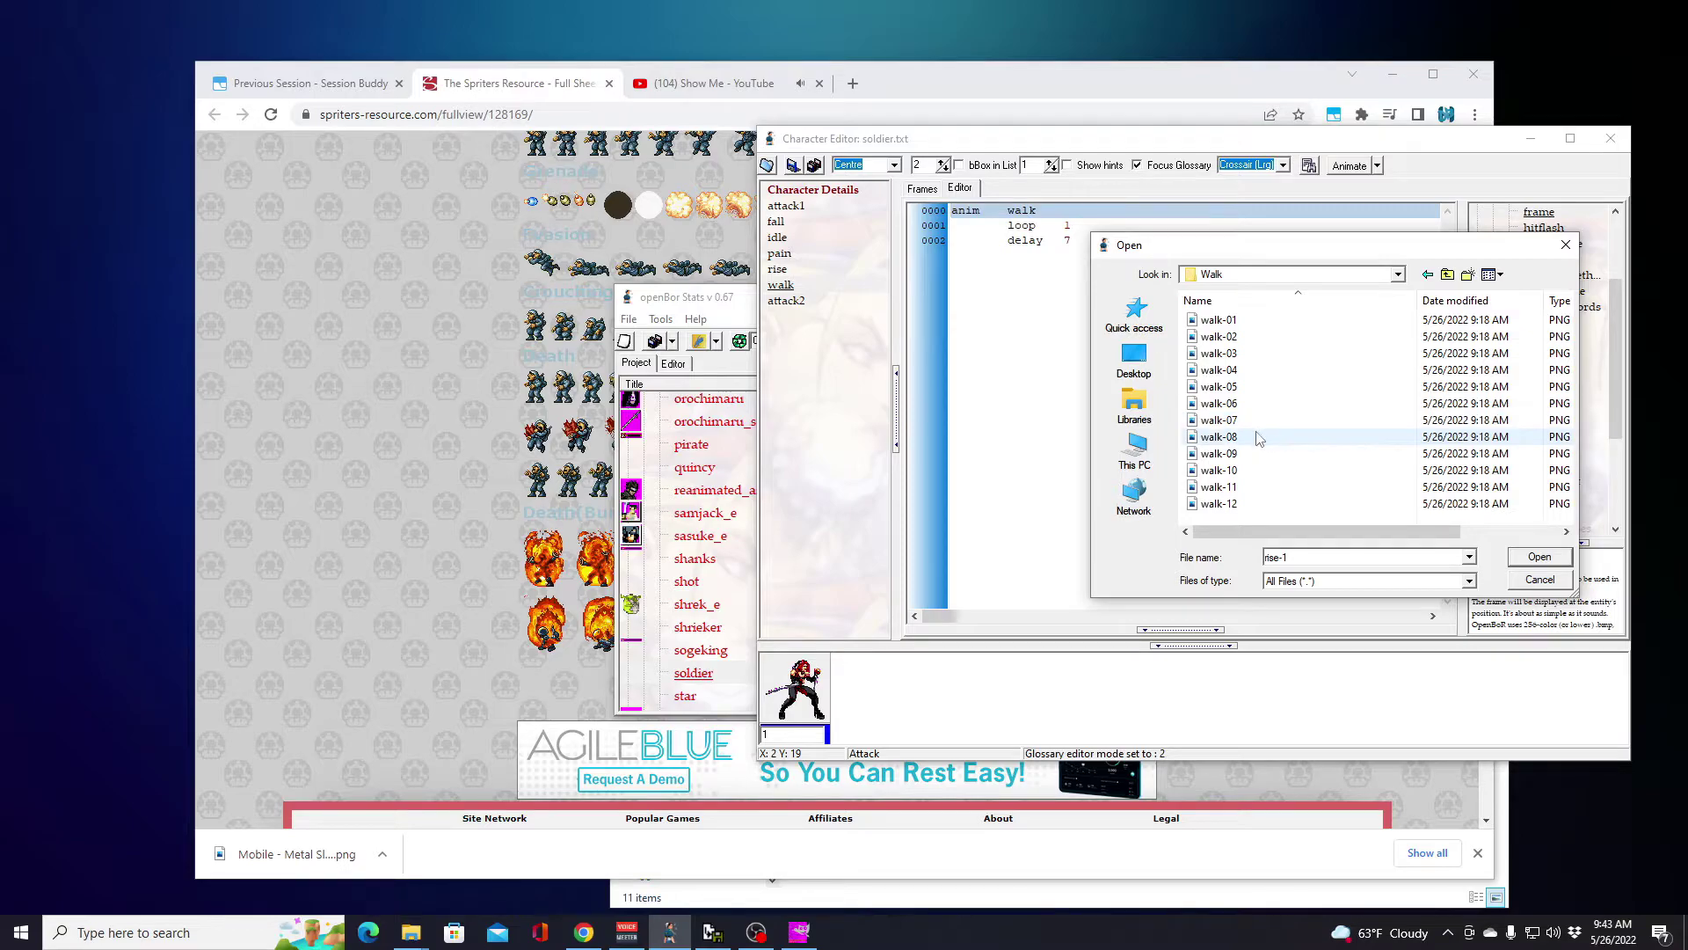
{"action": "key", "text": "ctrl+a"}
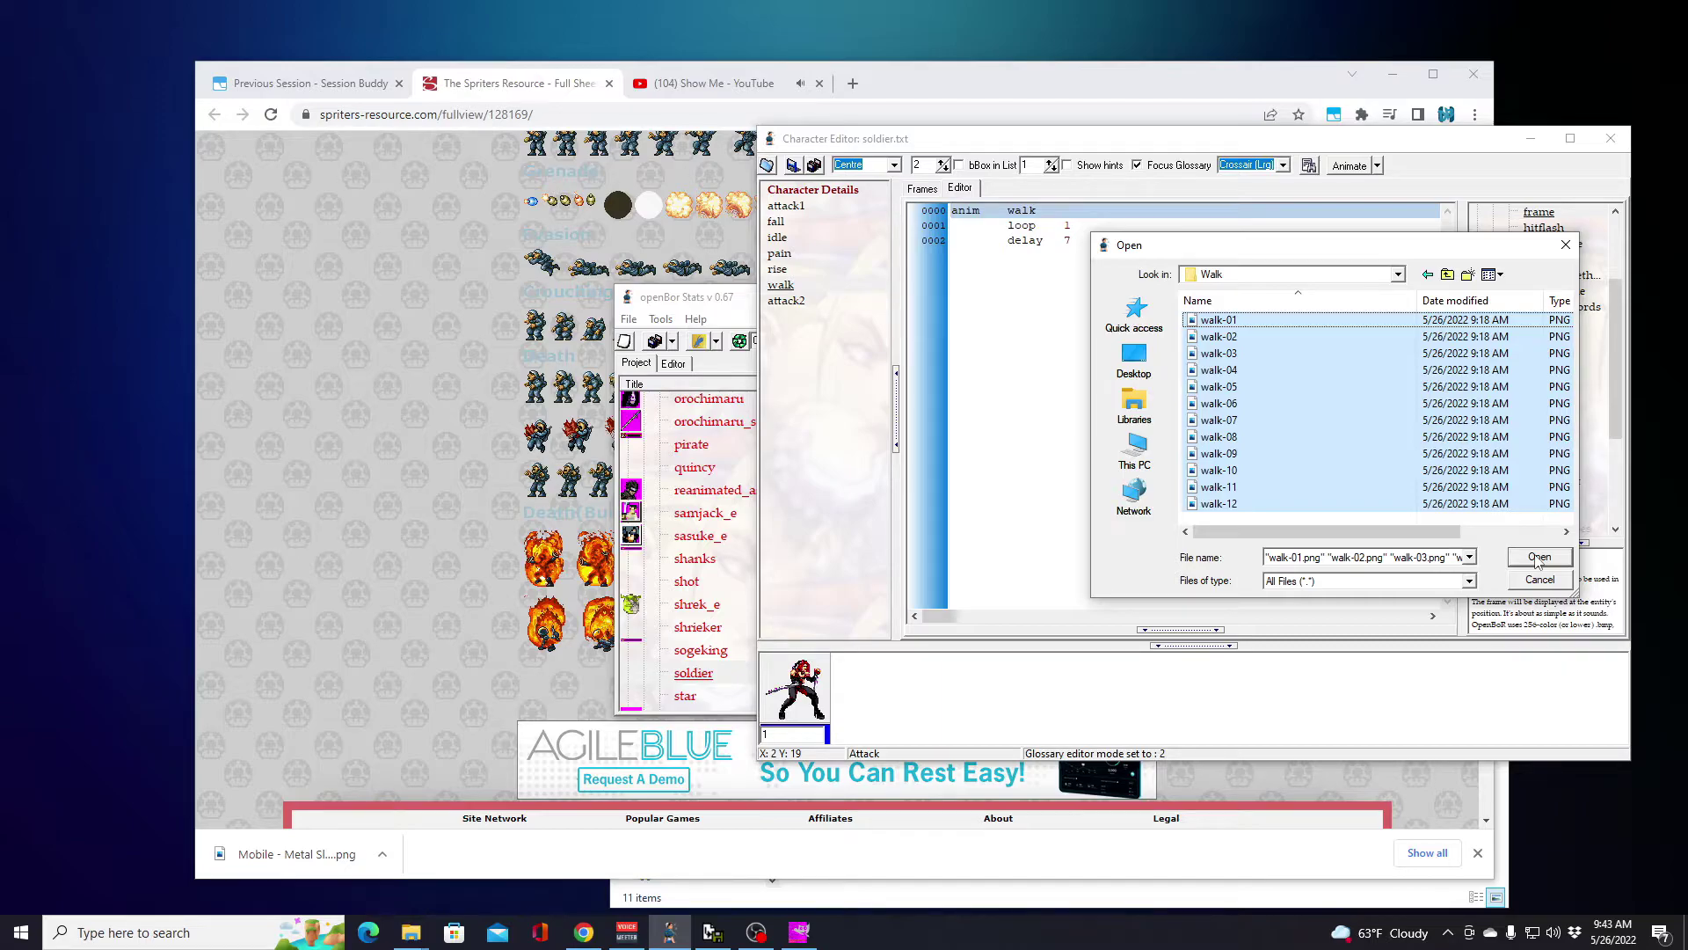
{"action": "left_click", "coordinate": [1539, 562]}
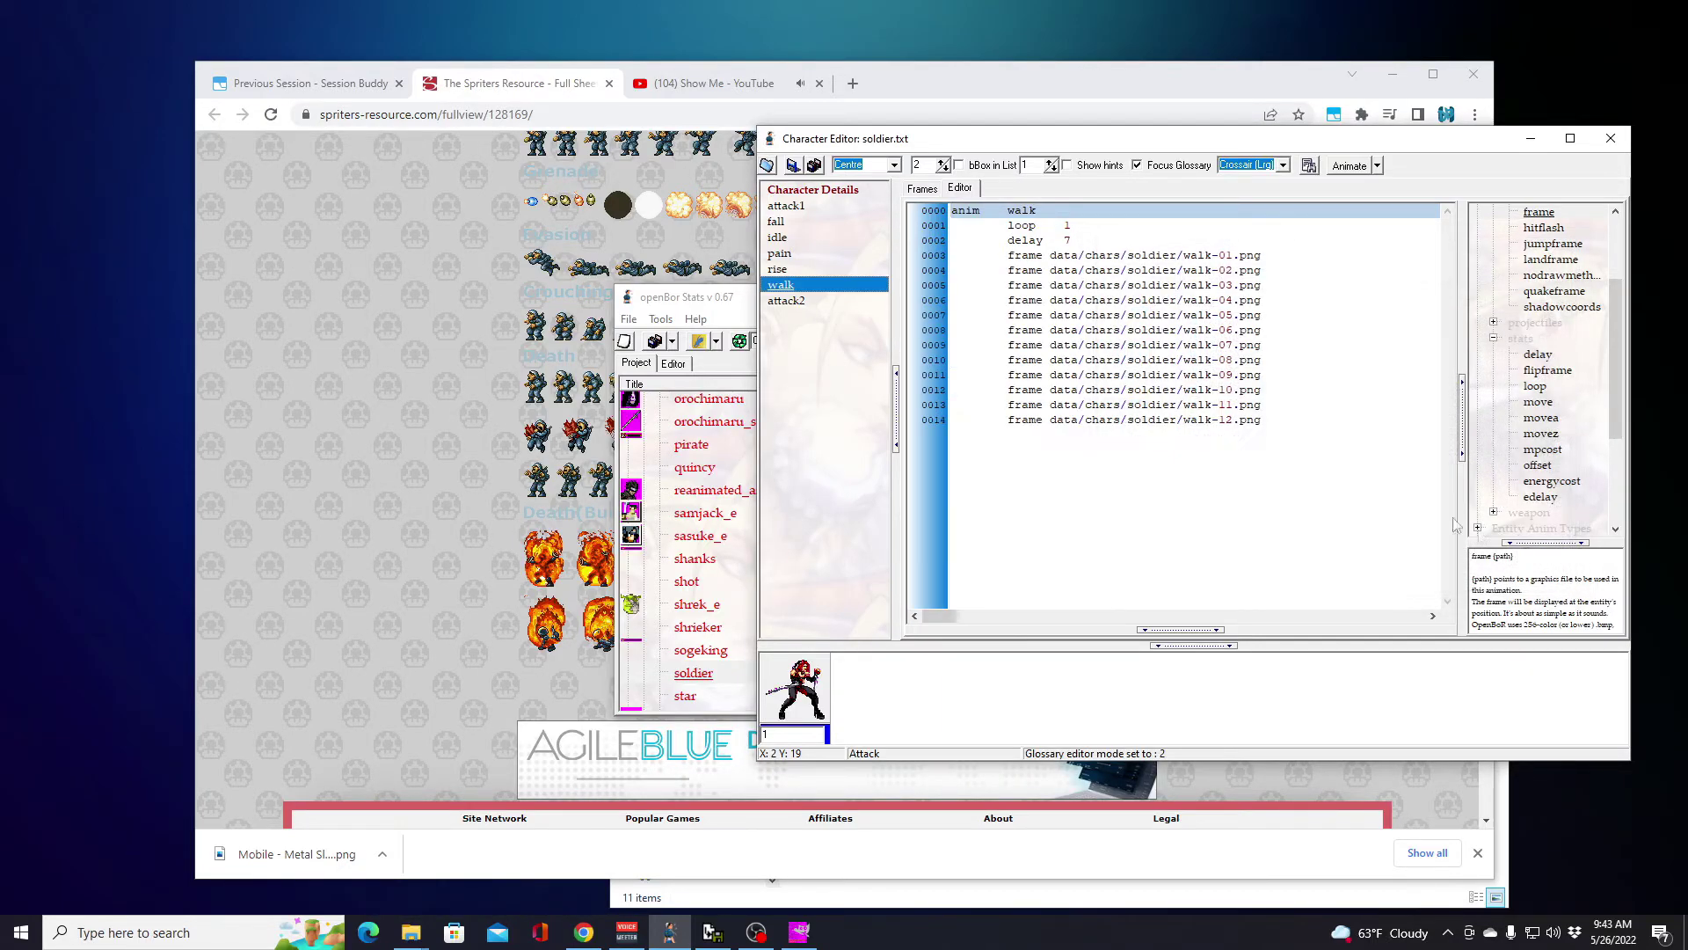
Step: Compare the imported walk frames with the Walk row of the soldier sprite sheet in the browser to check their order
{"action": "left_click", "coordinate": [923, 189]}
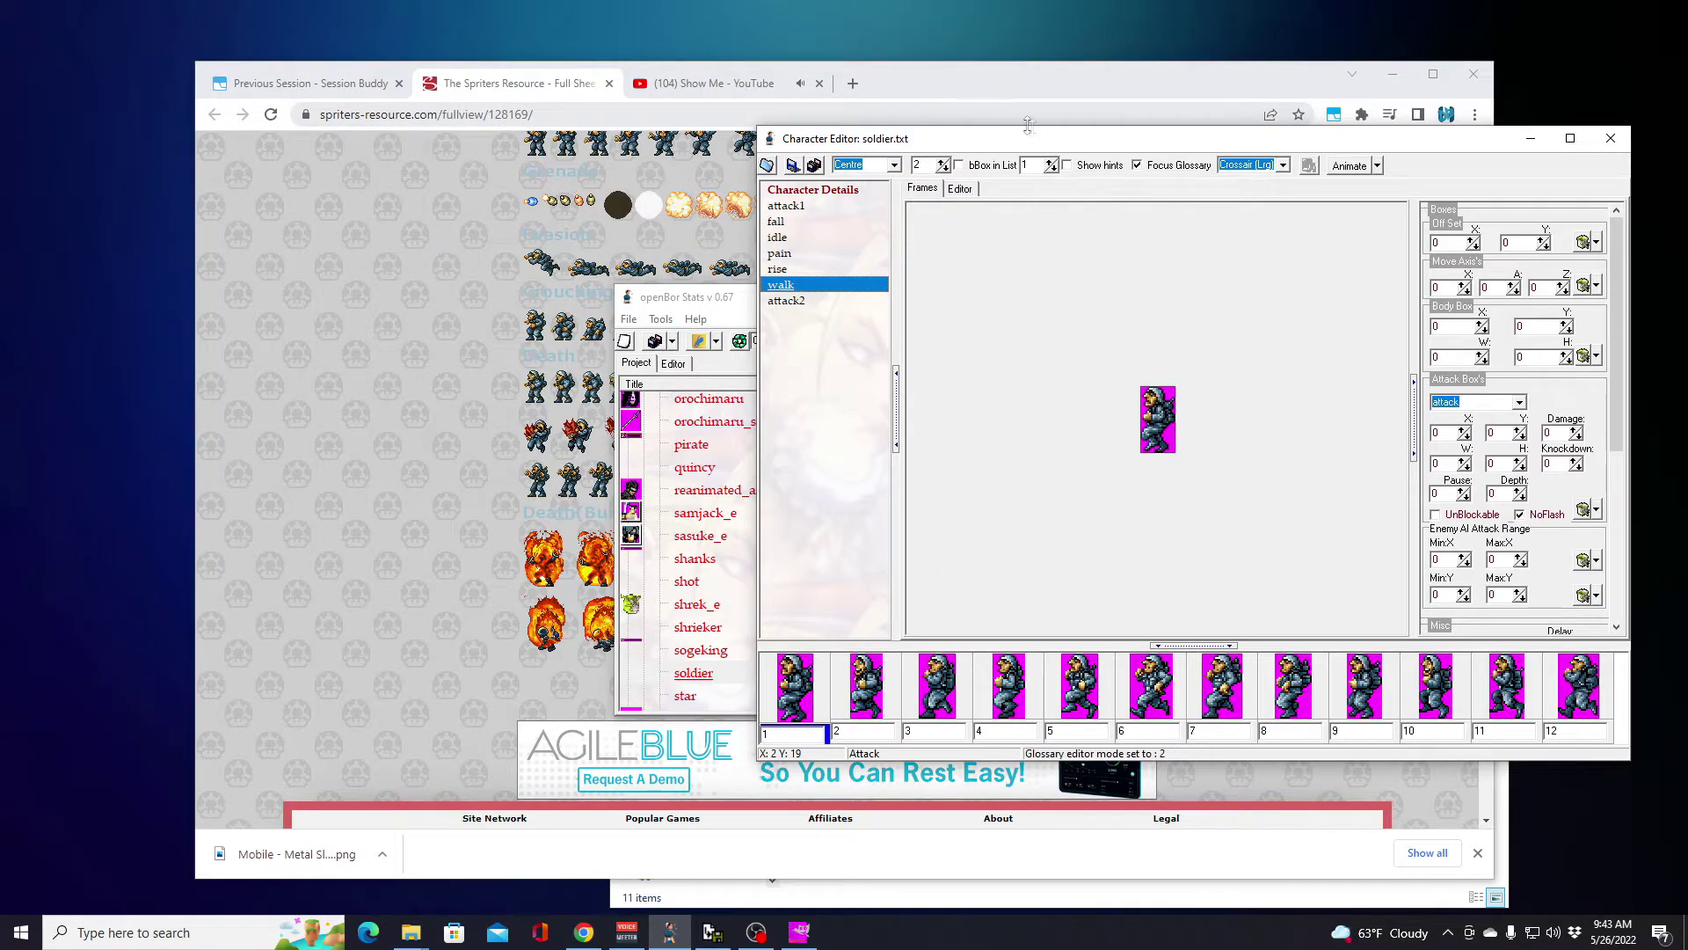
{"action": "left_click_drag", "start_coordinate": [1048, 145], "coordinate": [1123, 153]}
{"action": "left_click", "coordinate": [976, 104]}
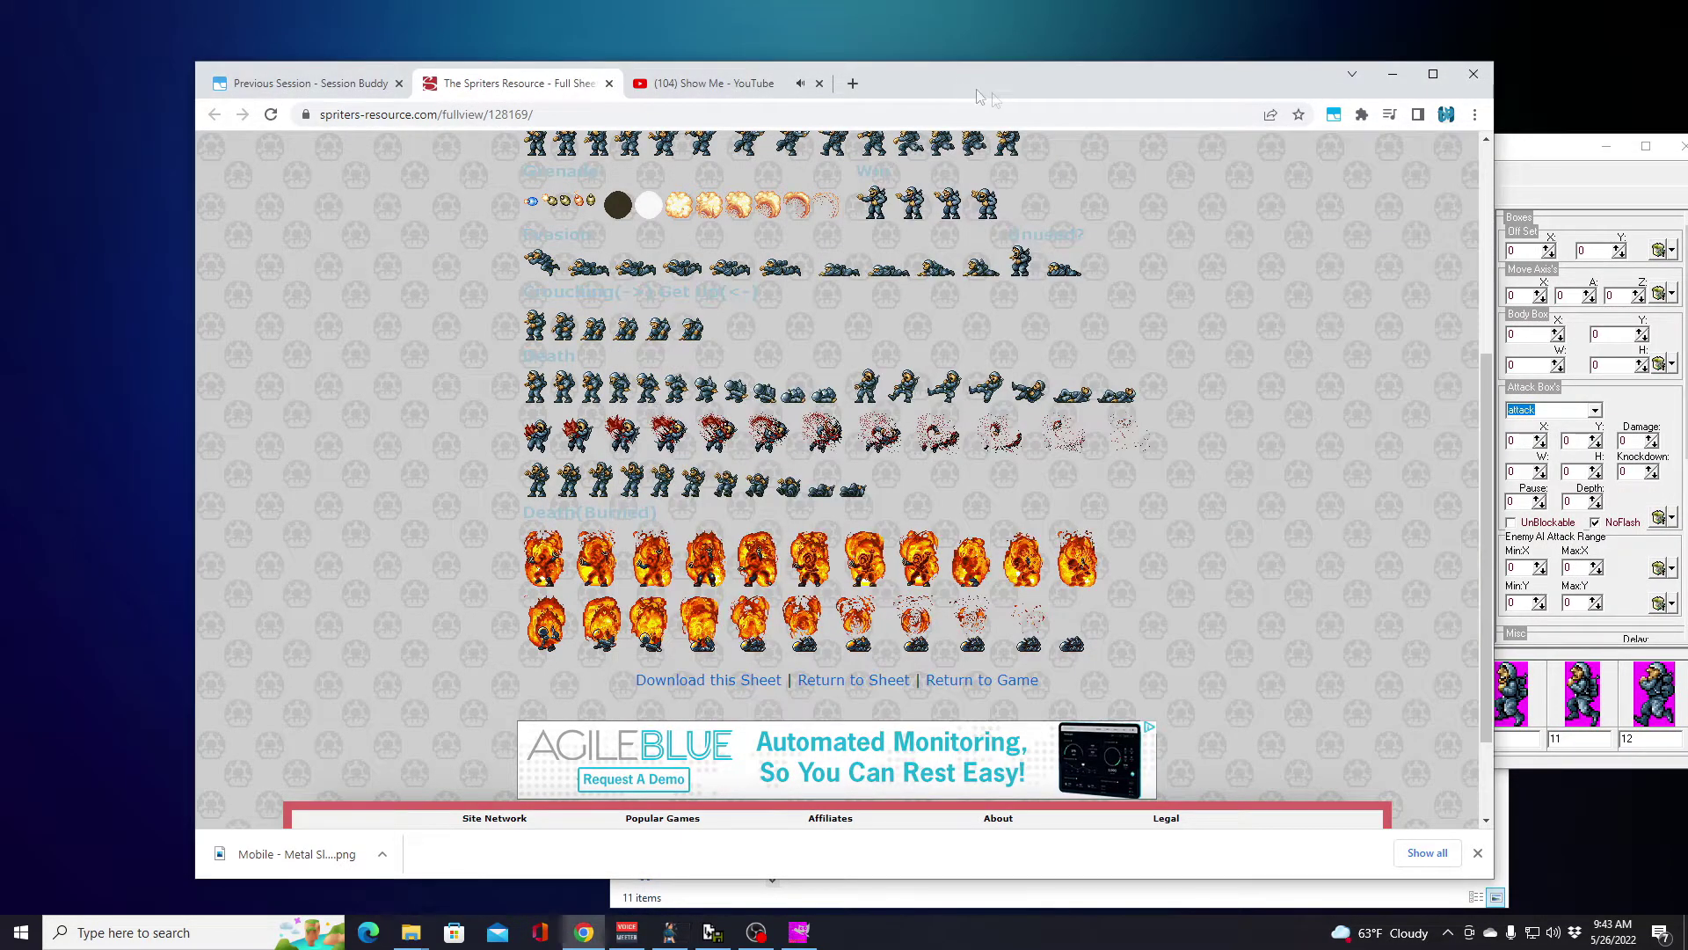
{"action": "scroll", "coordinate": [897, 493], "scroll_direction": "up", "scroll_amount": 4}
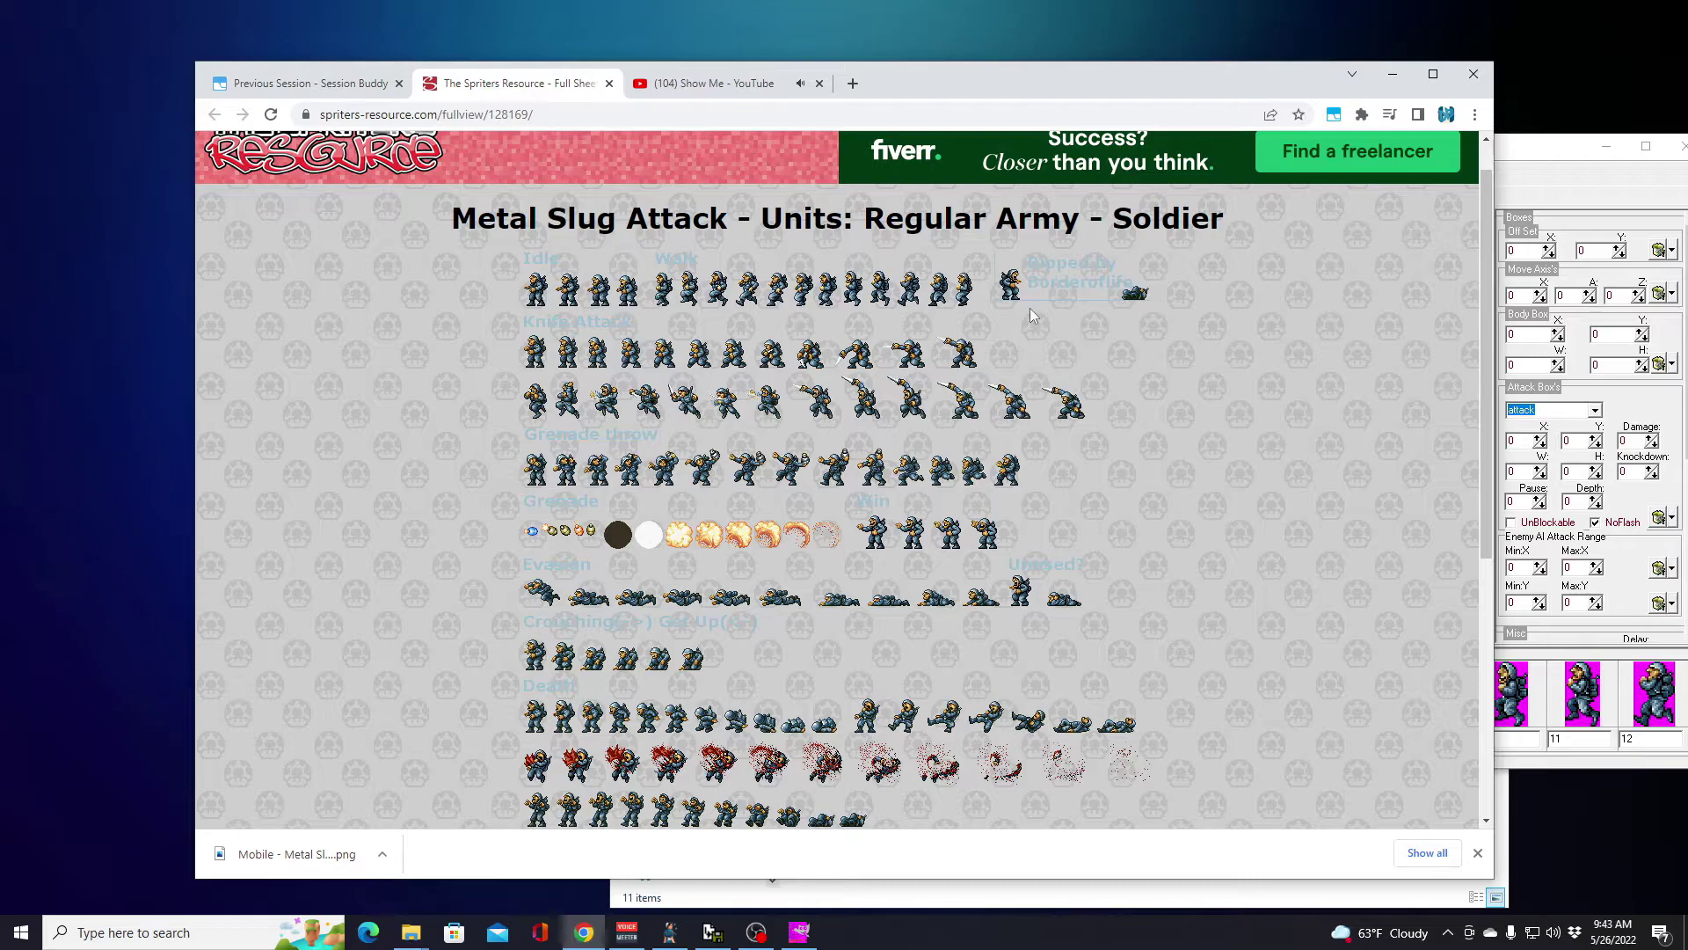
{"action": "left_click", "coordinate": [1553, 156]}
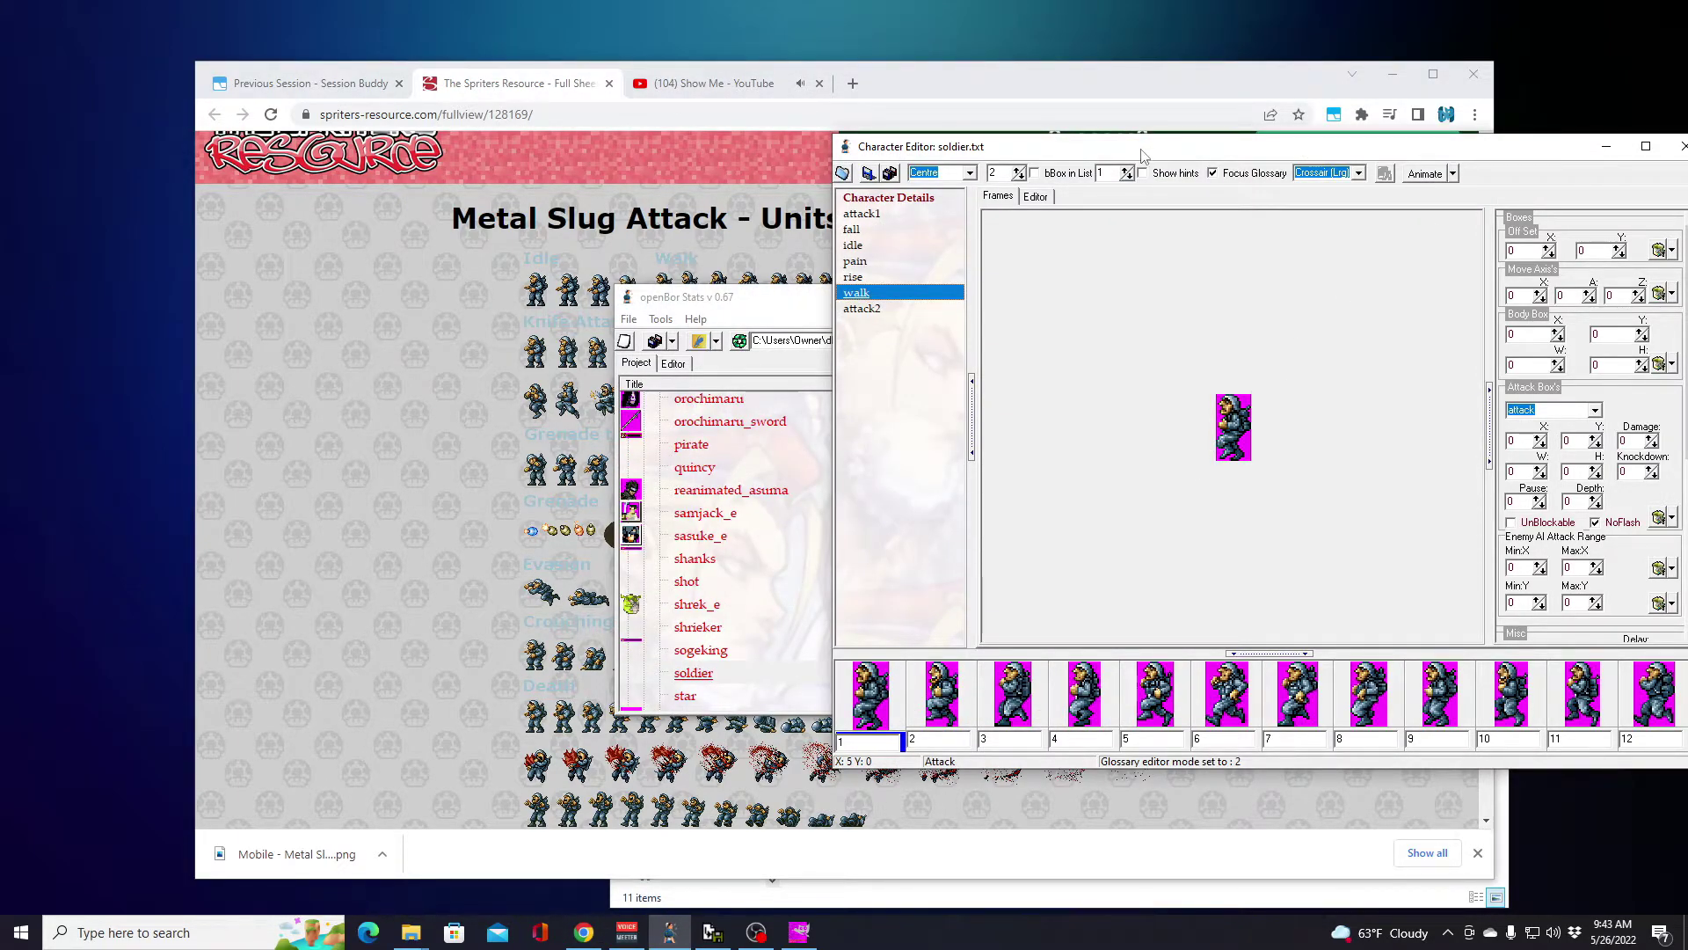
{"action": "scroll", "coordinate": [720, 231], "scroll_direction": "down", "scroll_amount": 1}
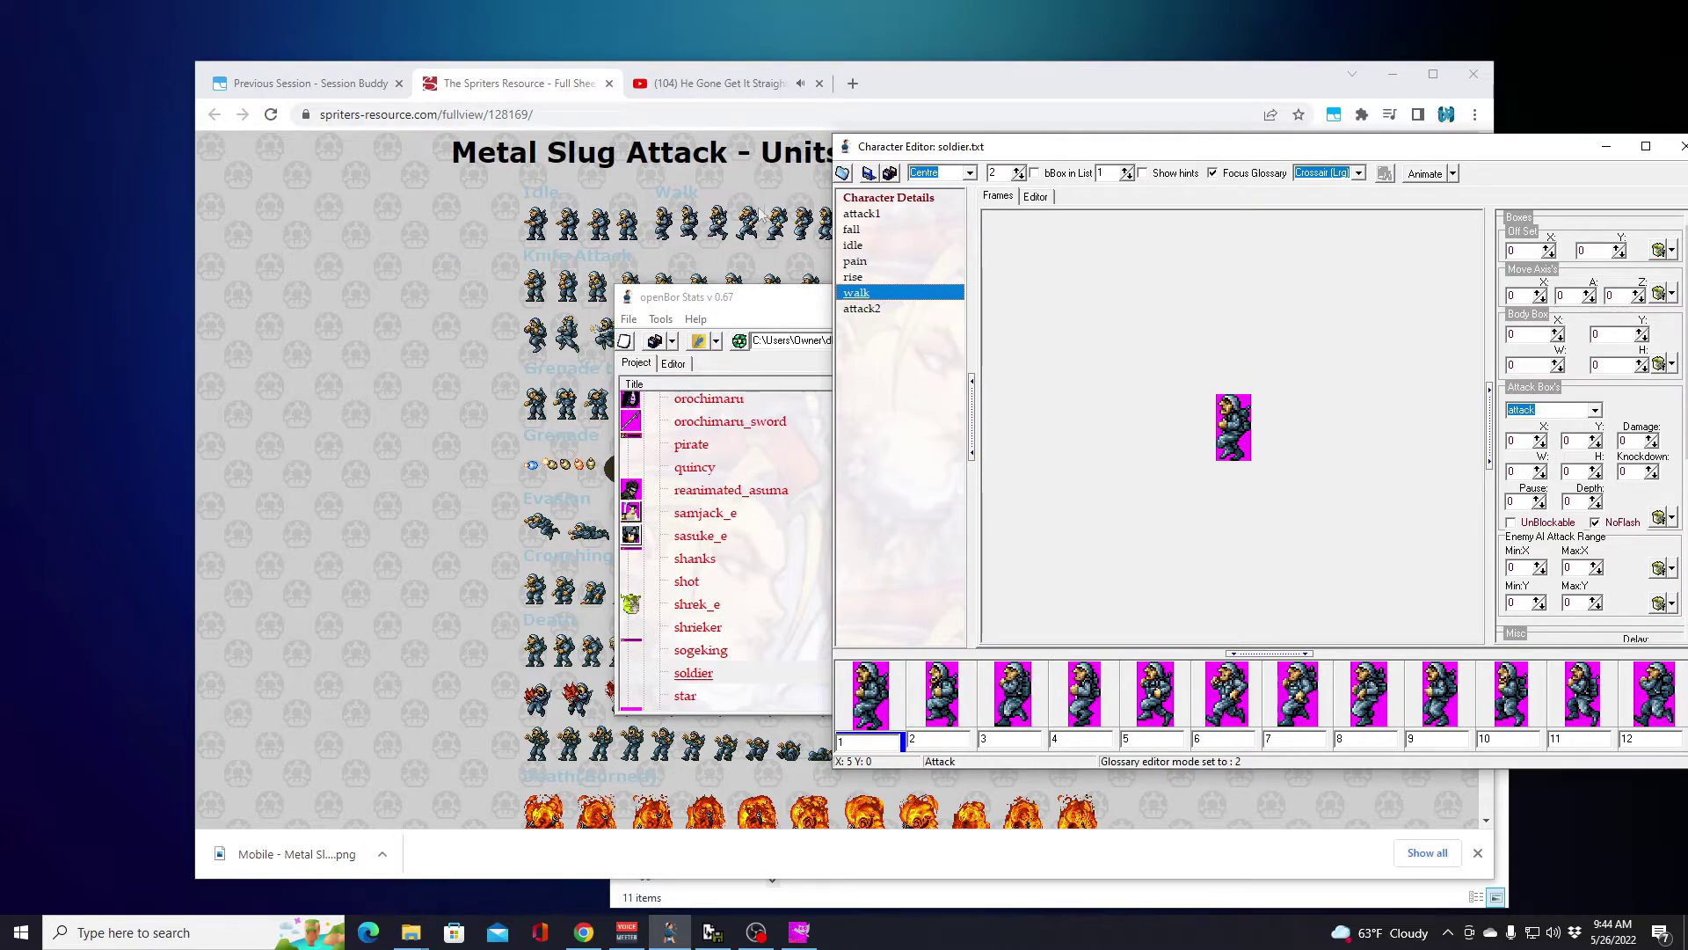
{"action": "left_click_drag", "start_coordinate": [978, 82], "coordinate": [944, 79]}
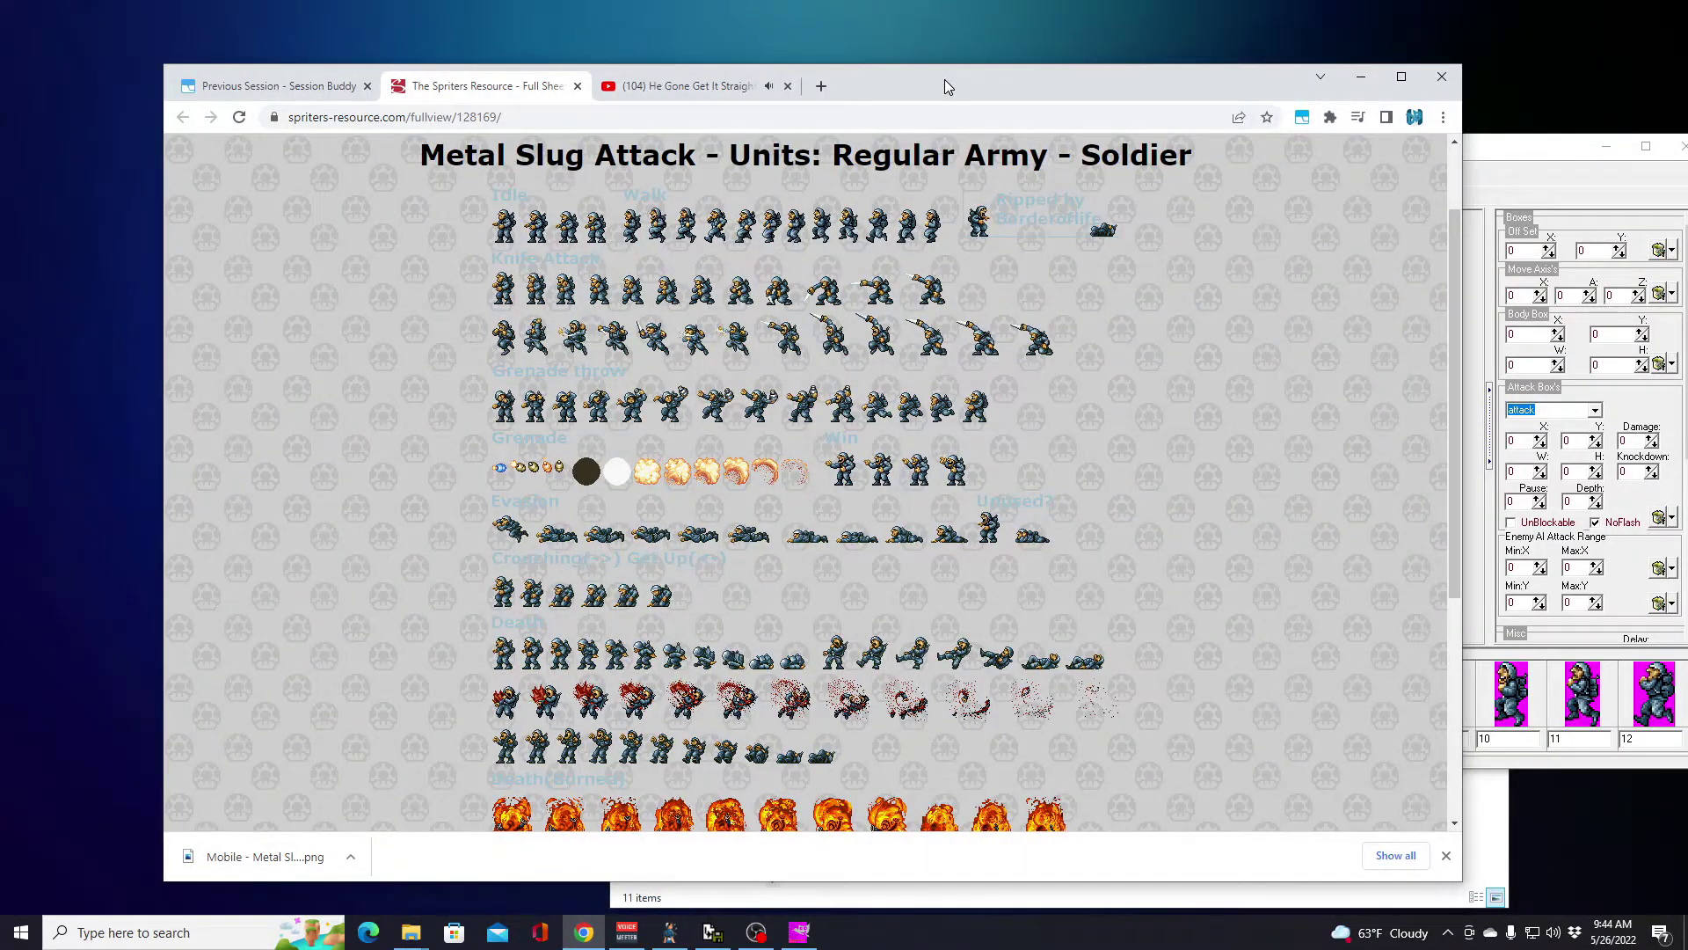
{"action": "left_click", "coordinate": [1528, 153]}
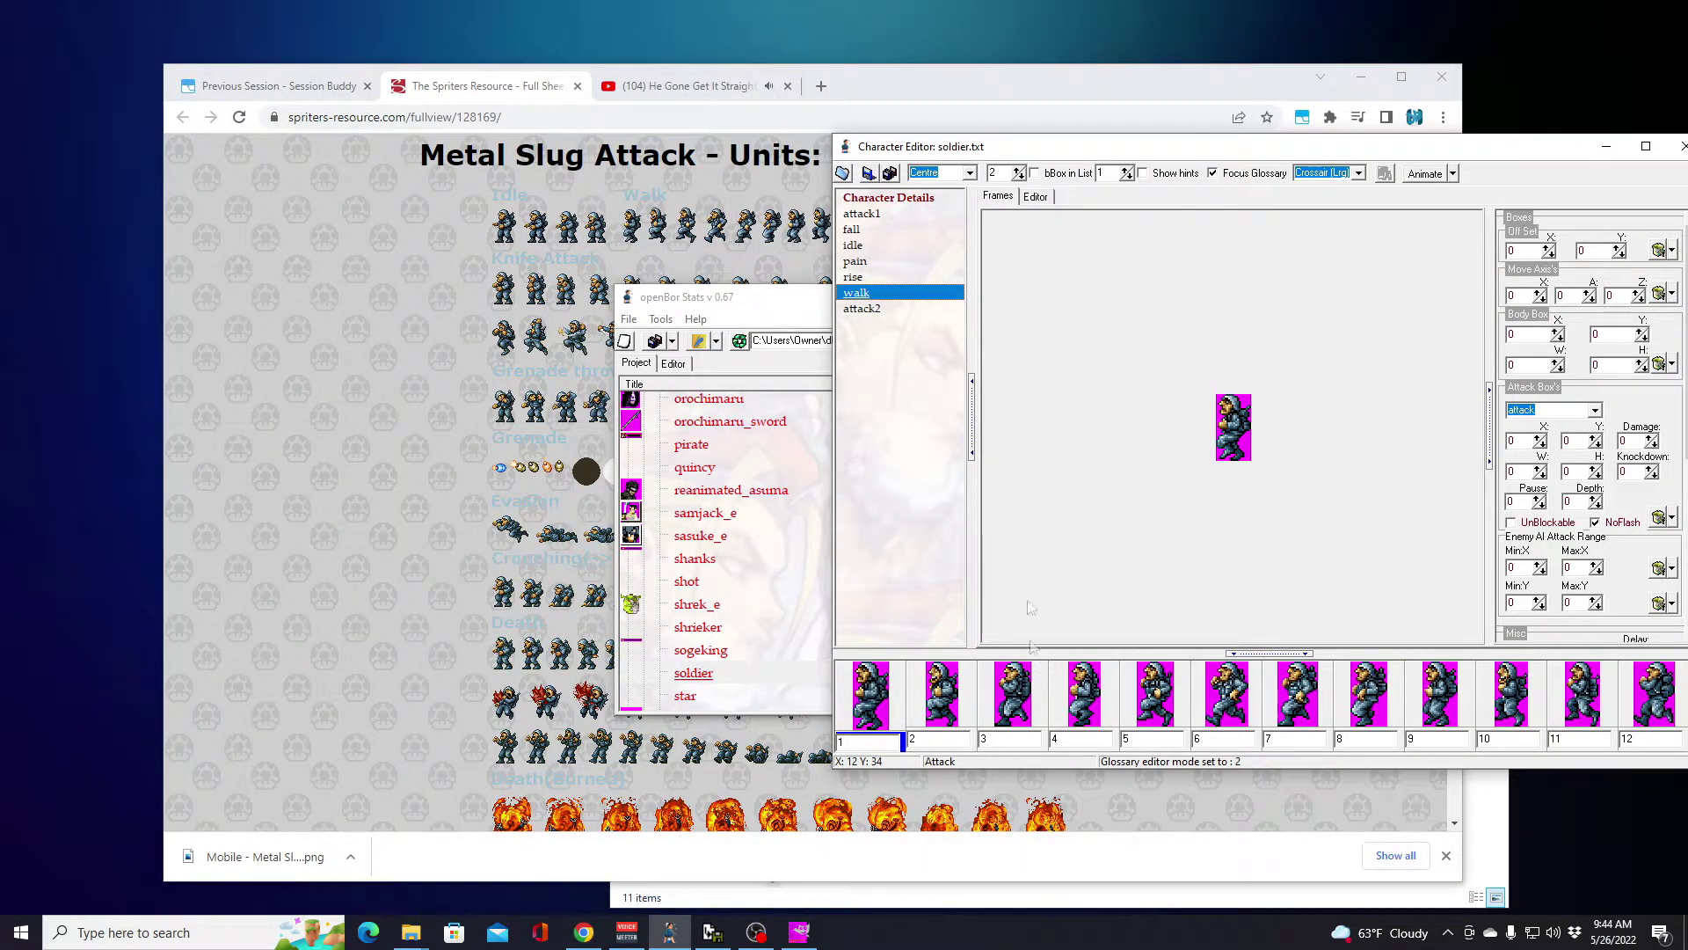
{"action": "left_click", "coordinate": [967, 100]}
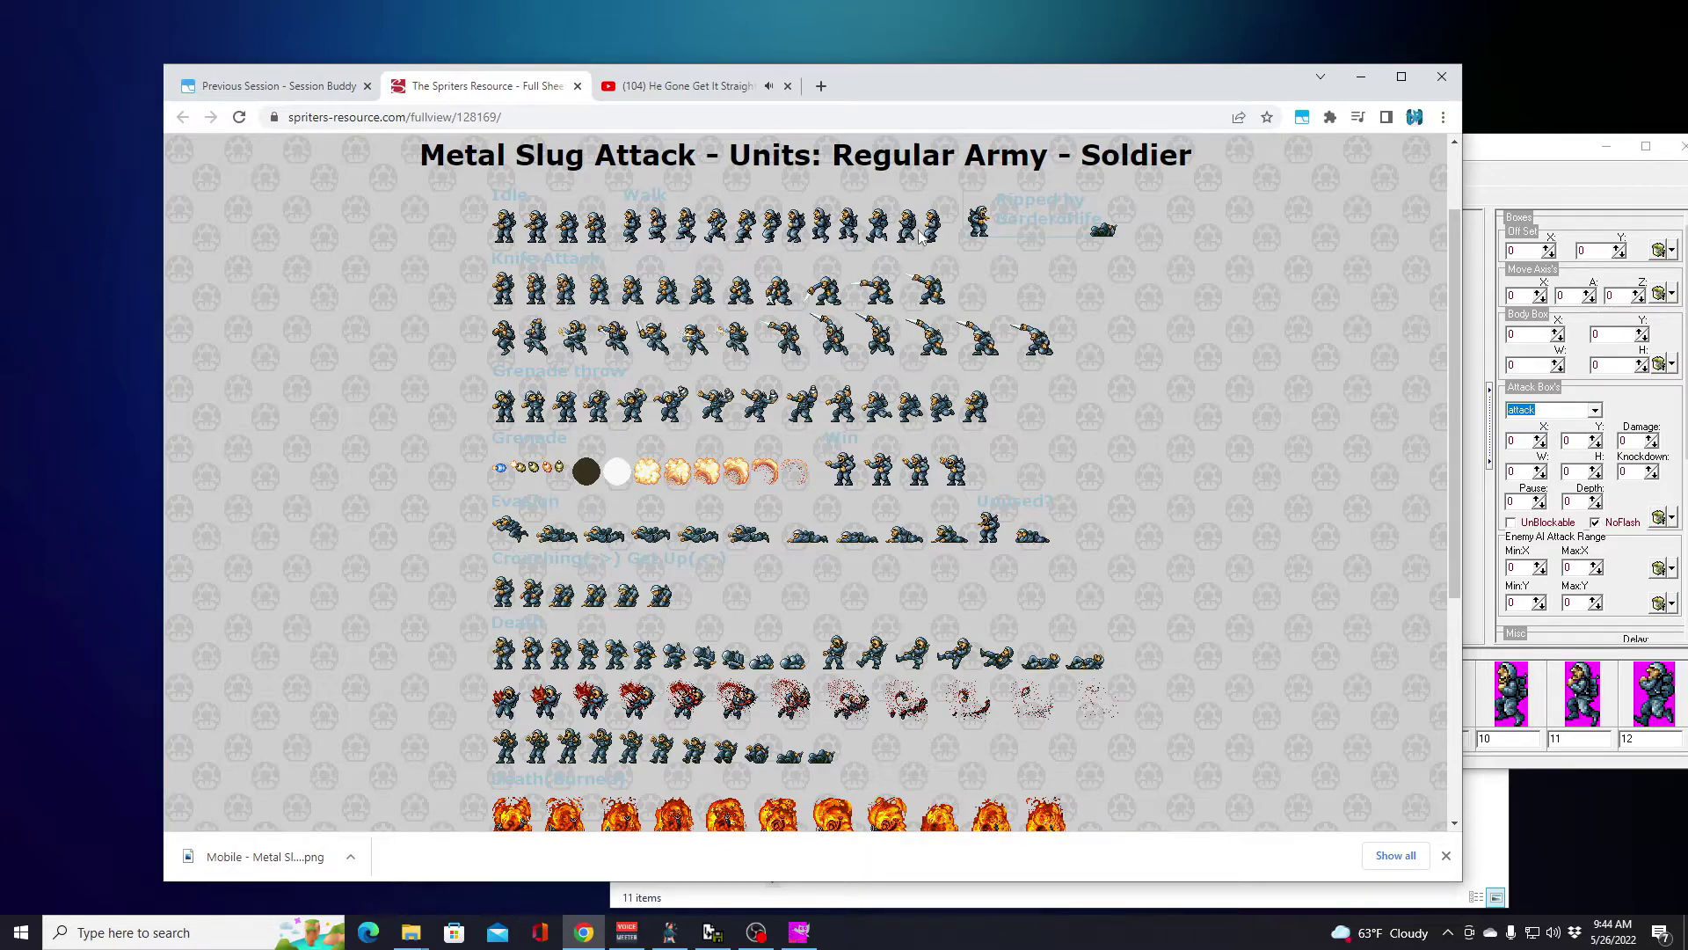
{"action": "left_click", "coordinate": [1569, 161]}
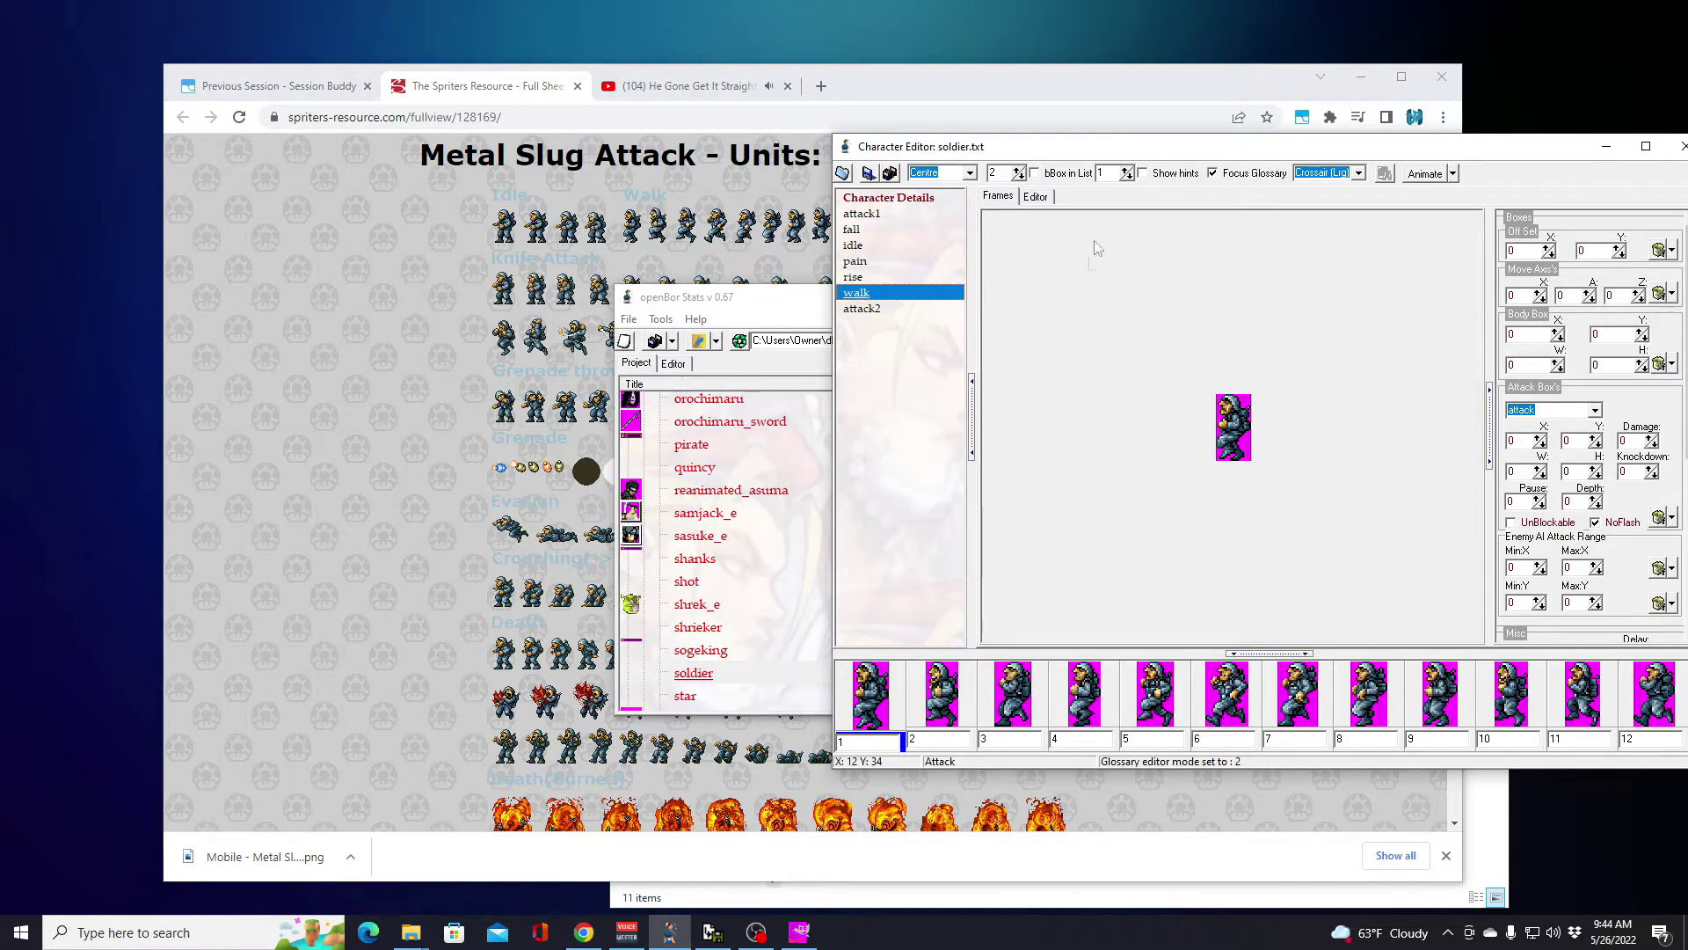
Step: Move the walk-03 and walk-04 frame lines in the walk animation to the end, after walk-12
{"action": "left_click", "coordinate": [1036, 197]}
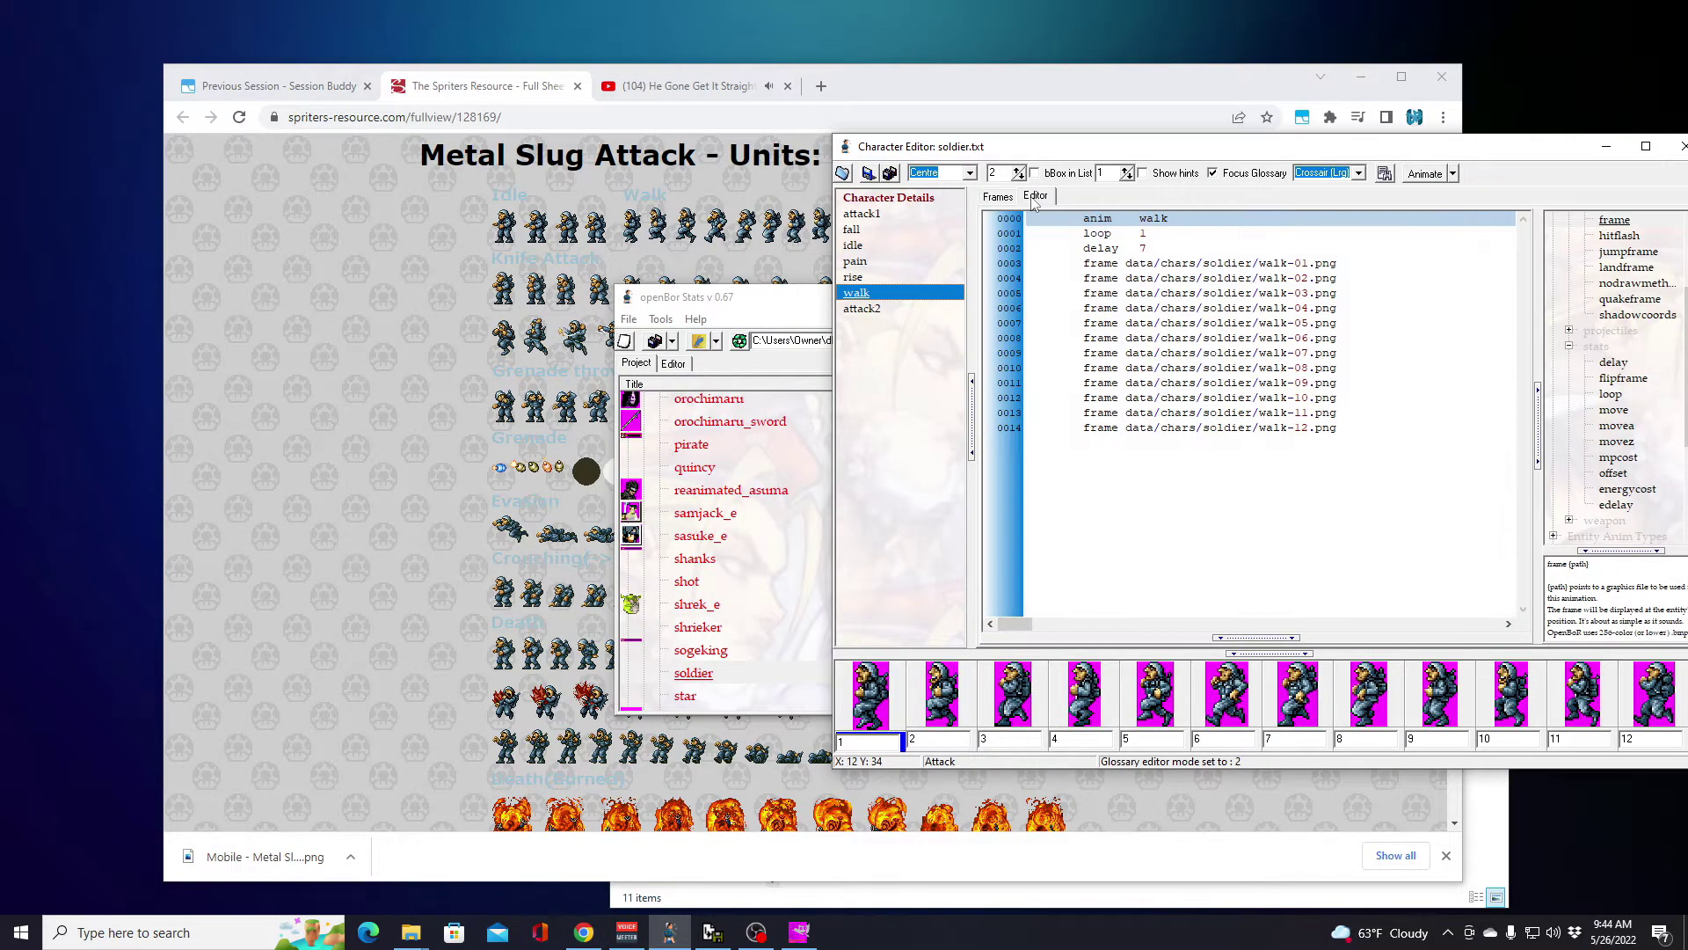
{"action": "left_click", "coordinate": [1022, 698]}
{"action": "left_click", "coordinate": [1088, 708]}
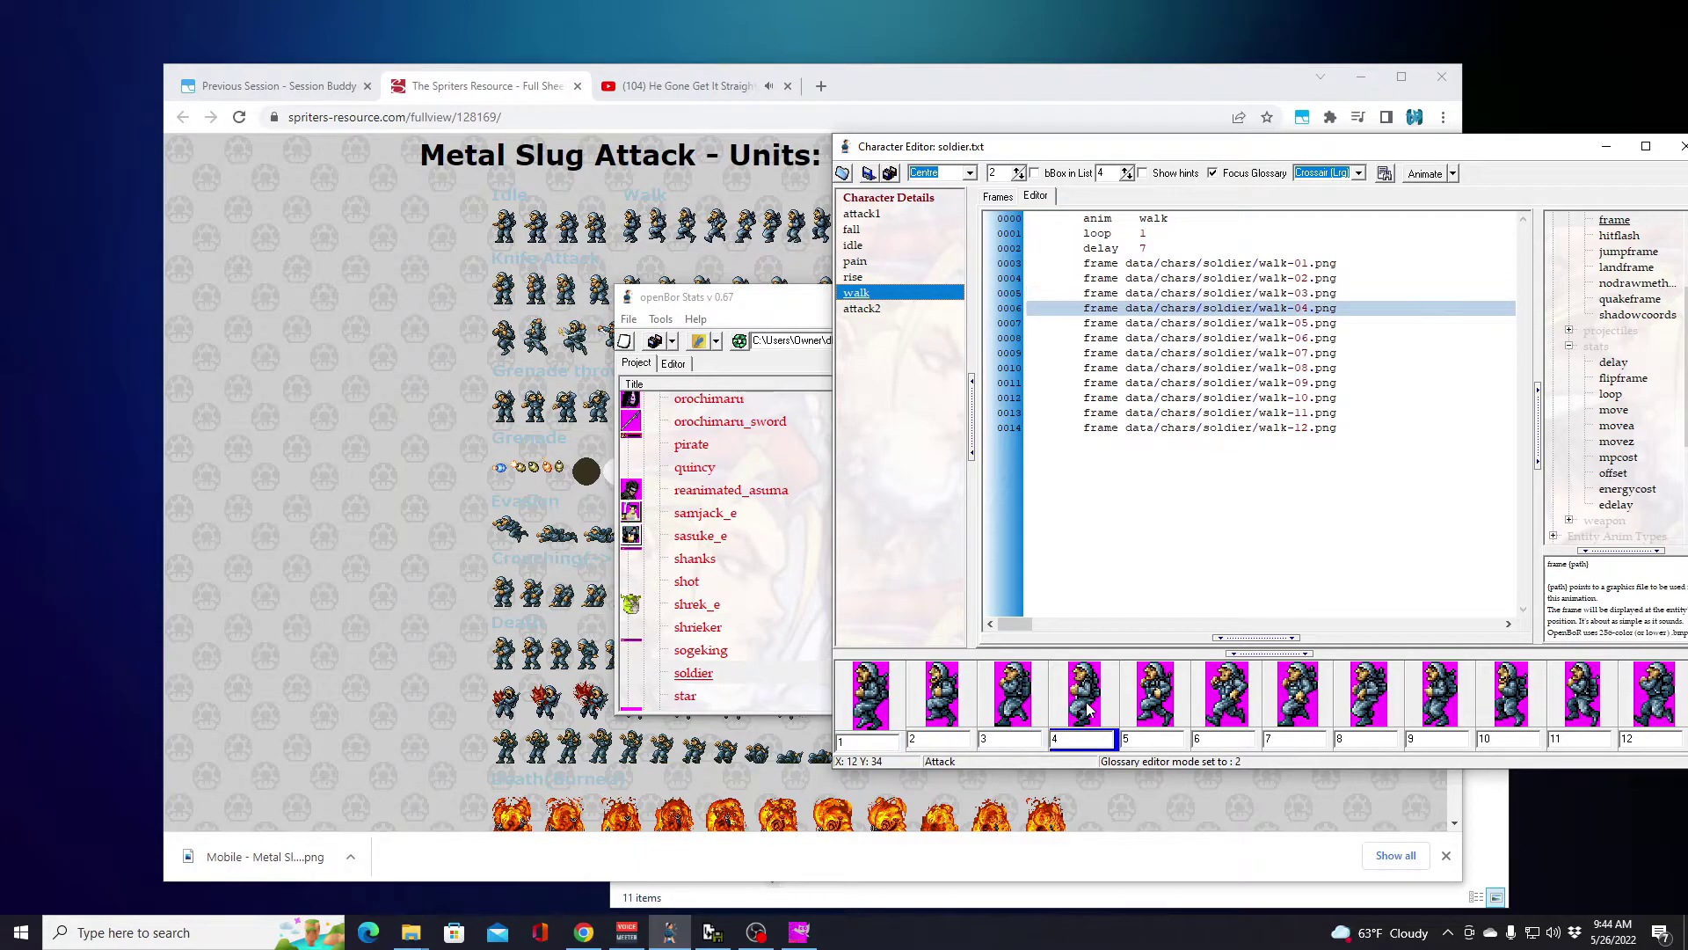
{"action": "left_click_drag", "start_coordinate": [1346, 279], "coordinate": [1356, 308]}
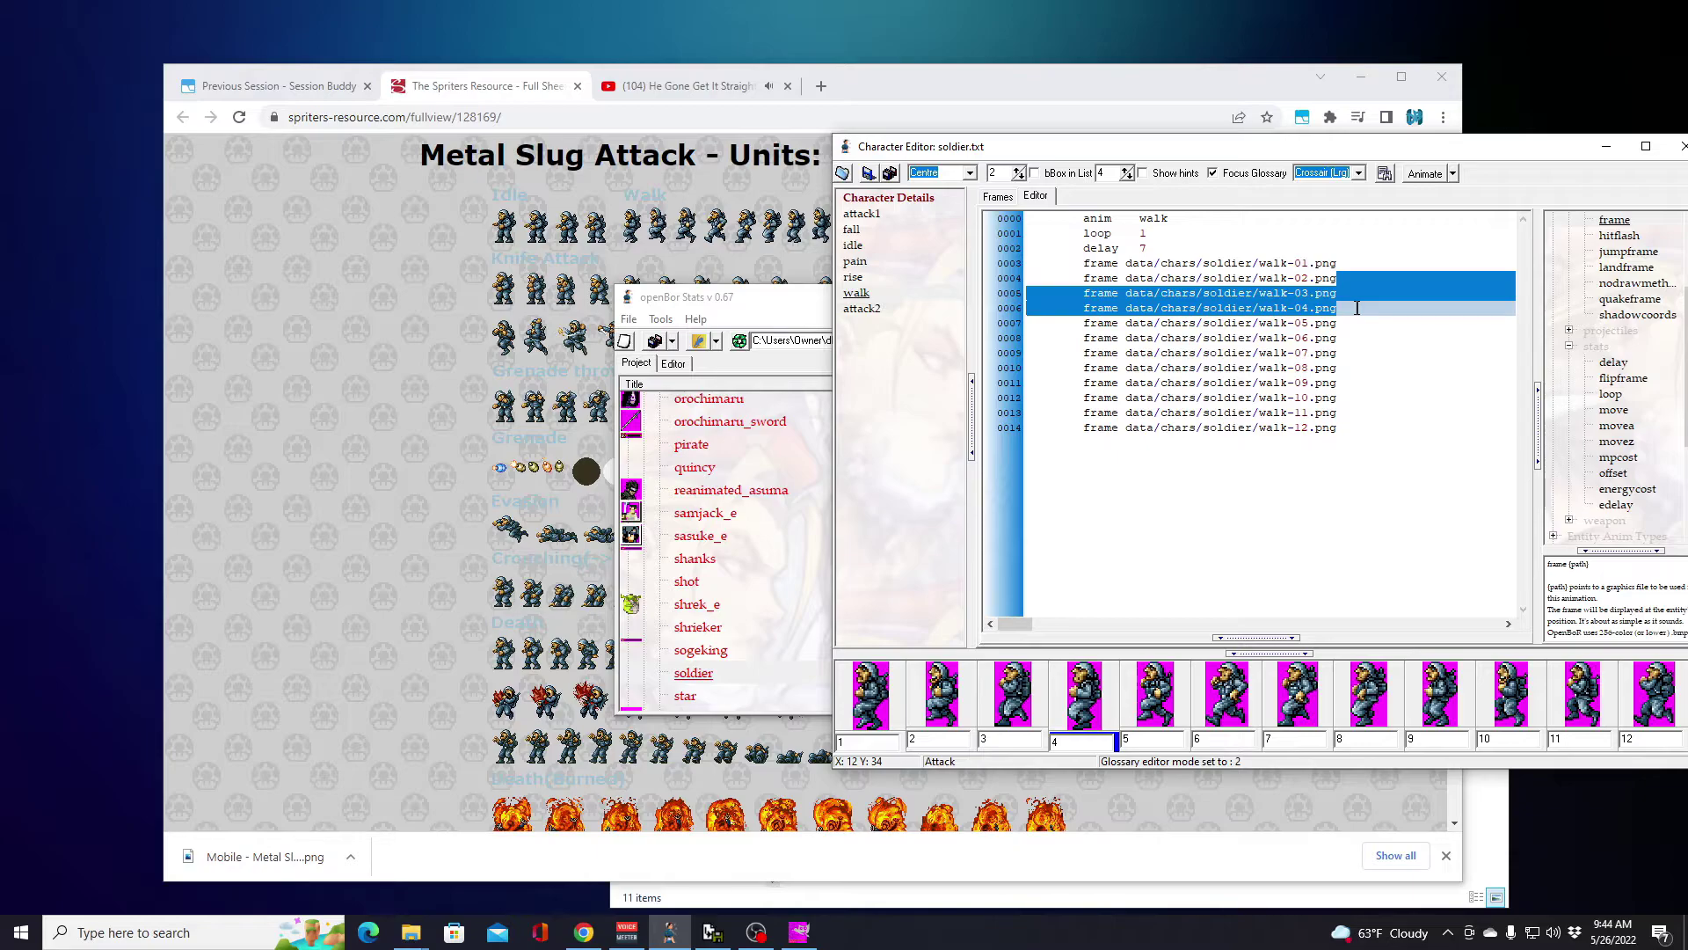
{"action": "key", "text": "Delete"}
{"action": "left_click", "coordinate": [1363, 397]}
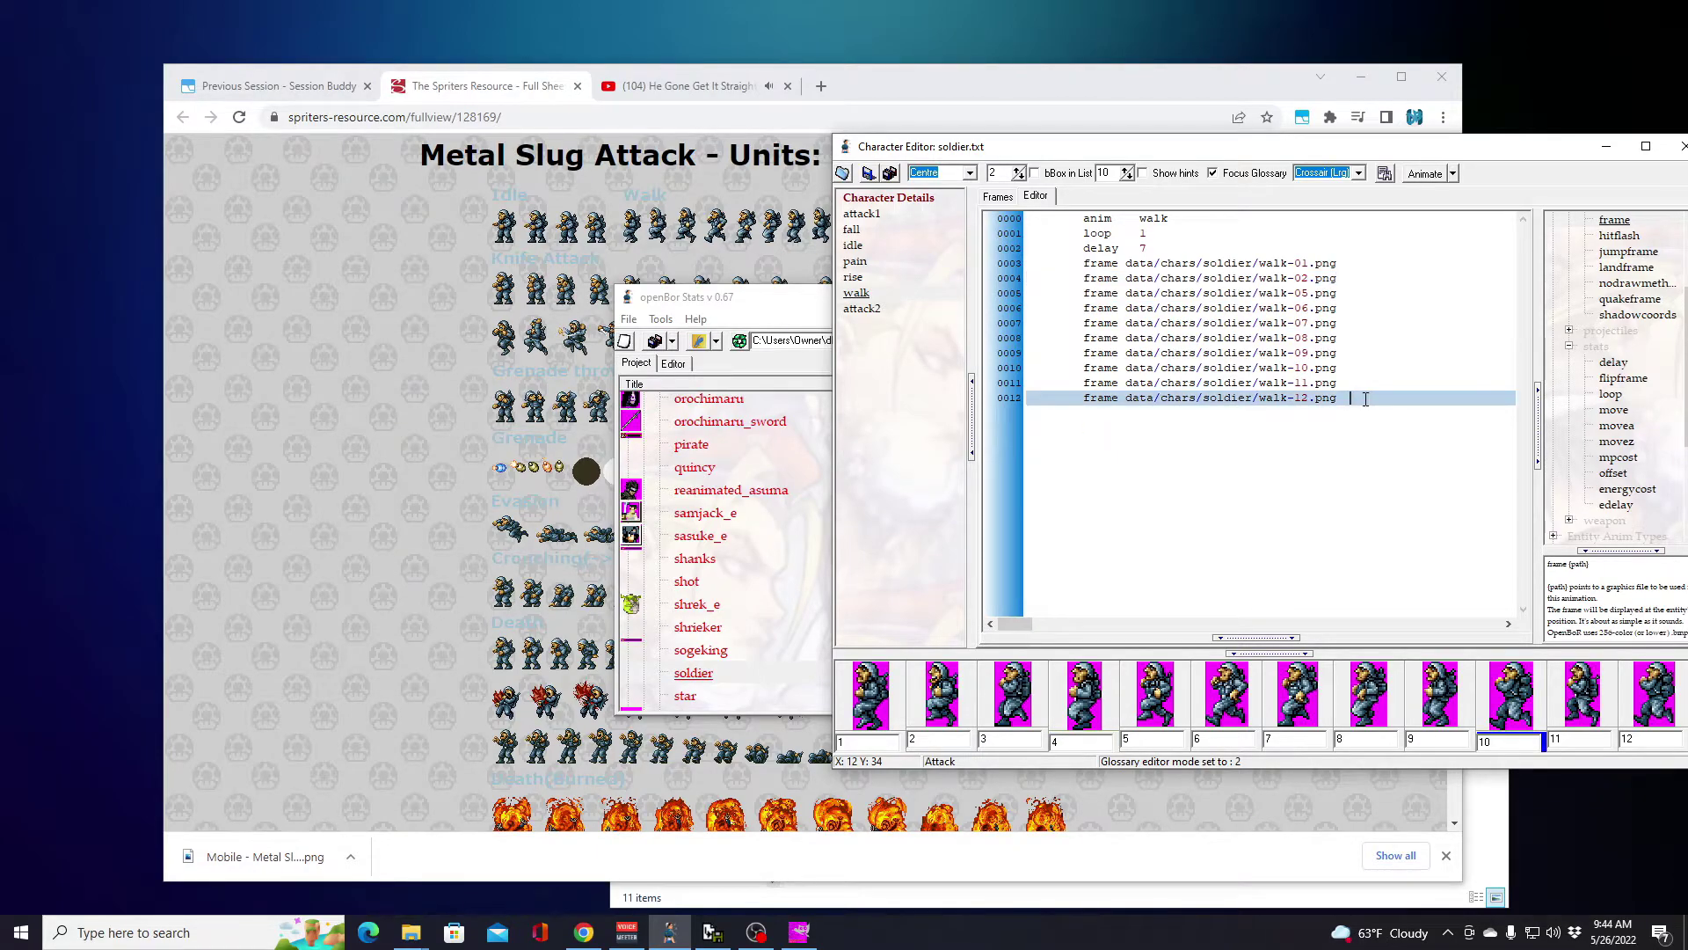
{"action": "key", "text": "ctrl+v"}
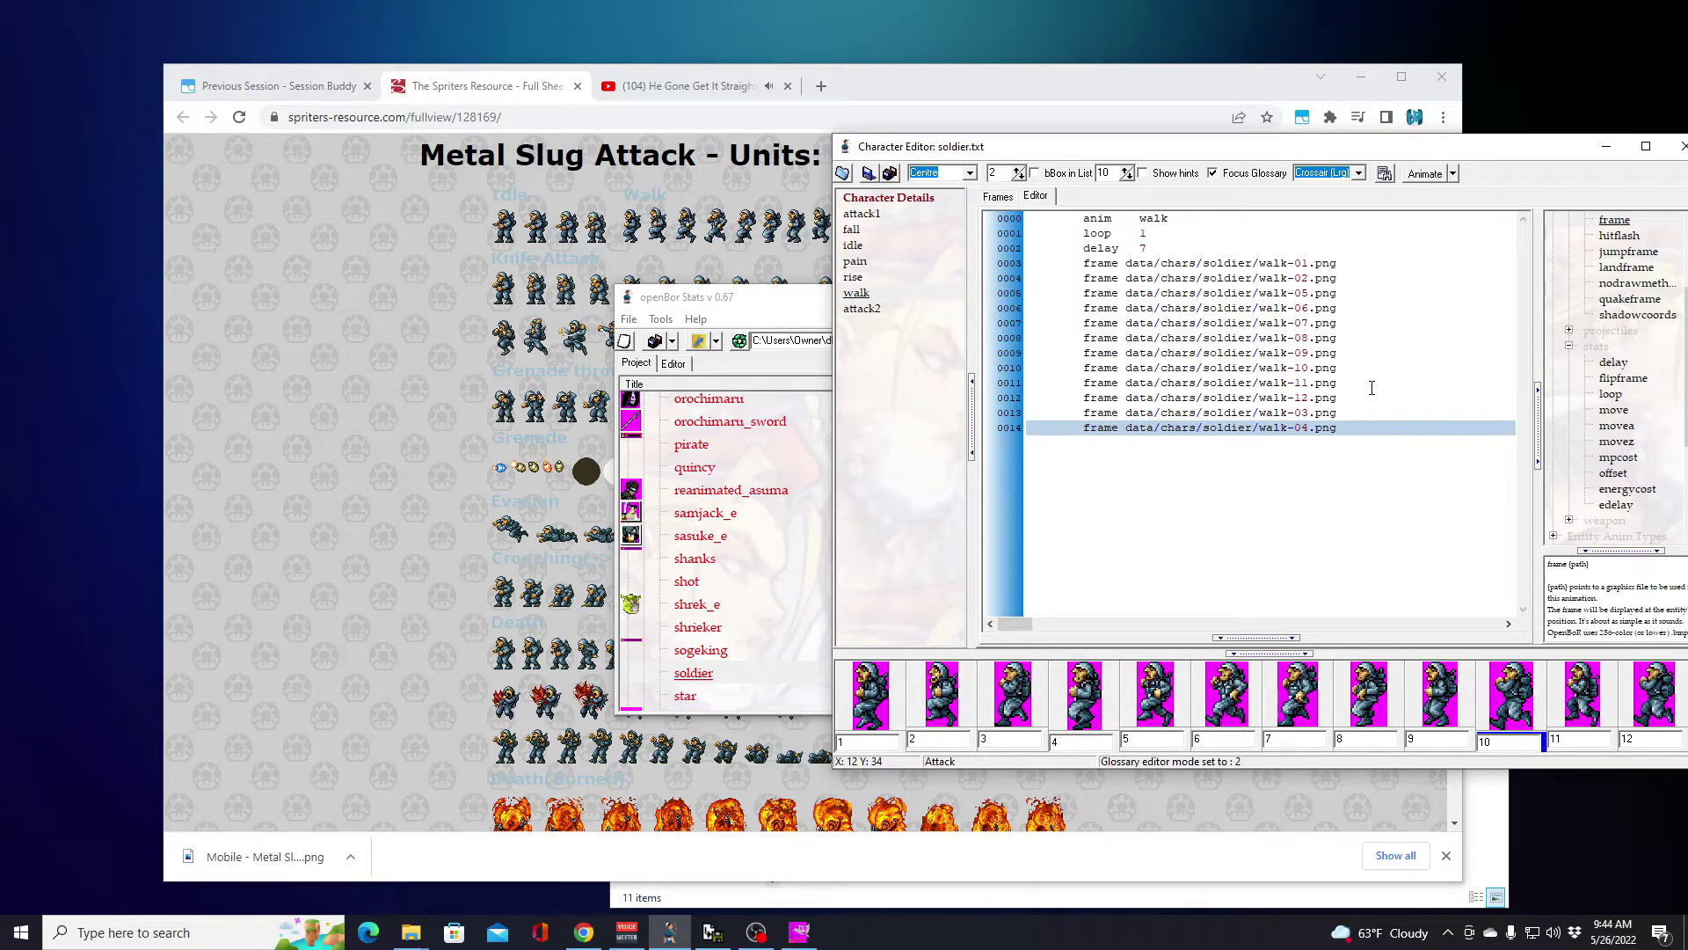
Step: Check the reordered walk frames against the sprite sheet's Walk row, then play and stop the walk animation
{"action": "left_click", "coordinate": [1013, 199]}
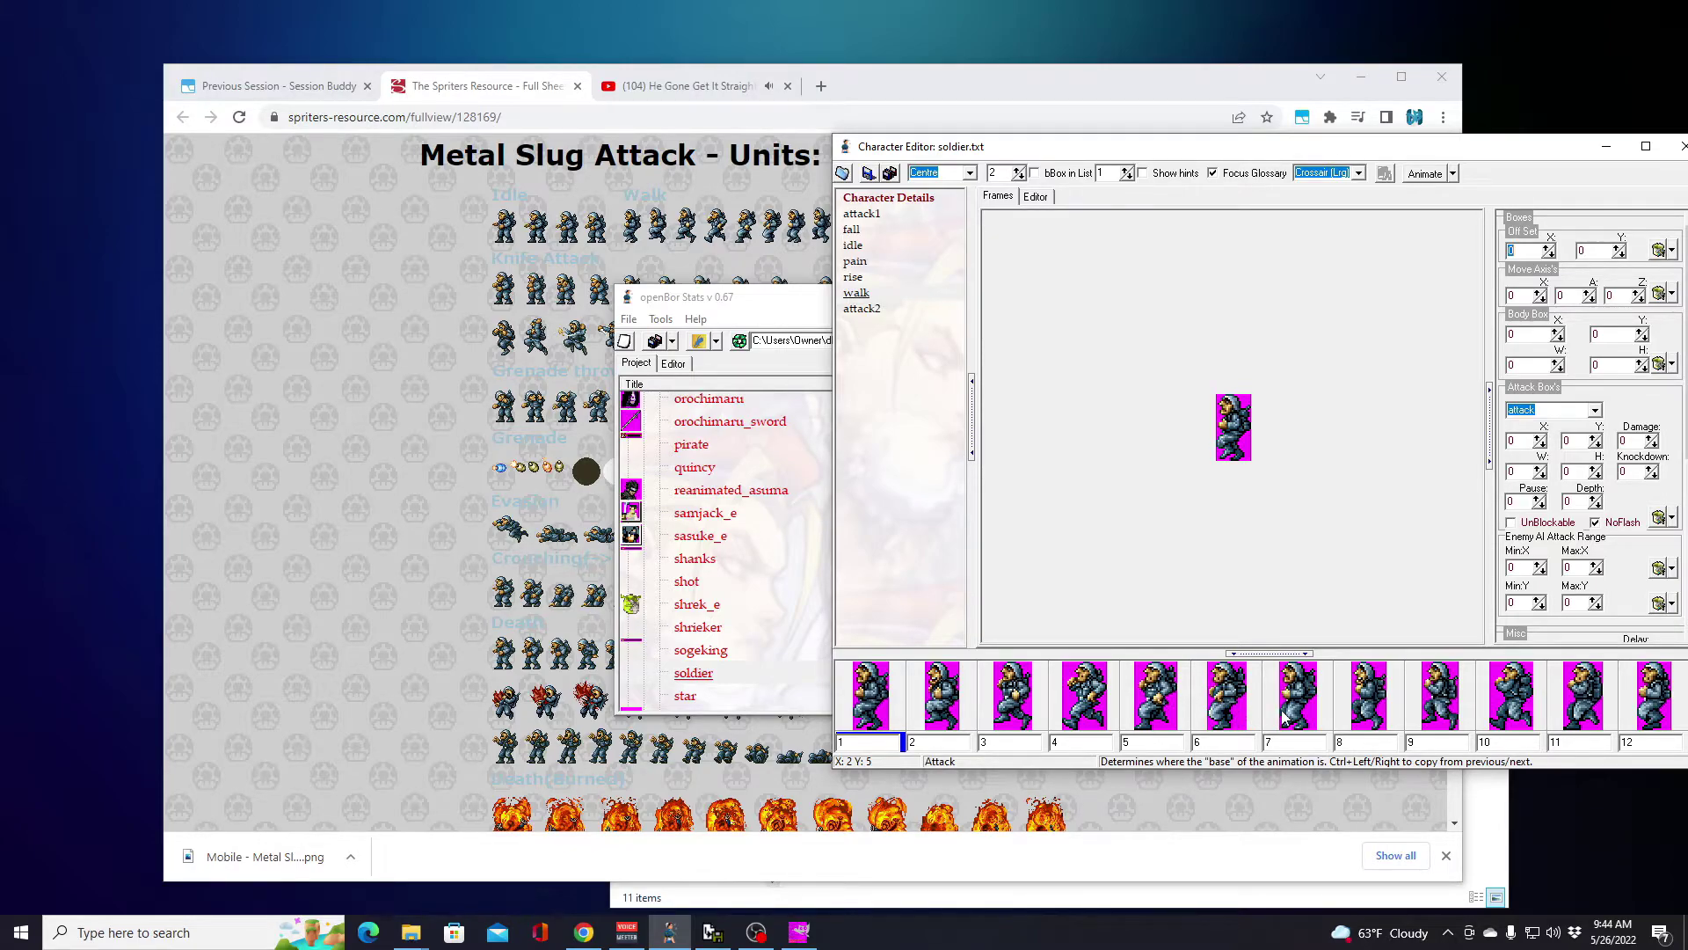
{"action": "left_click_drag", "start_coordinate": [870, 81], "coordinate": [497, 115]}
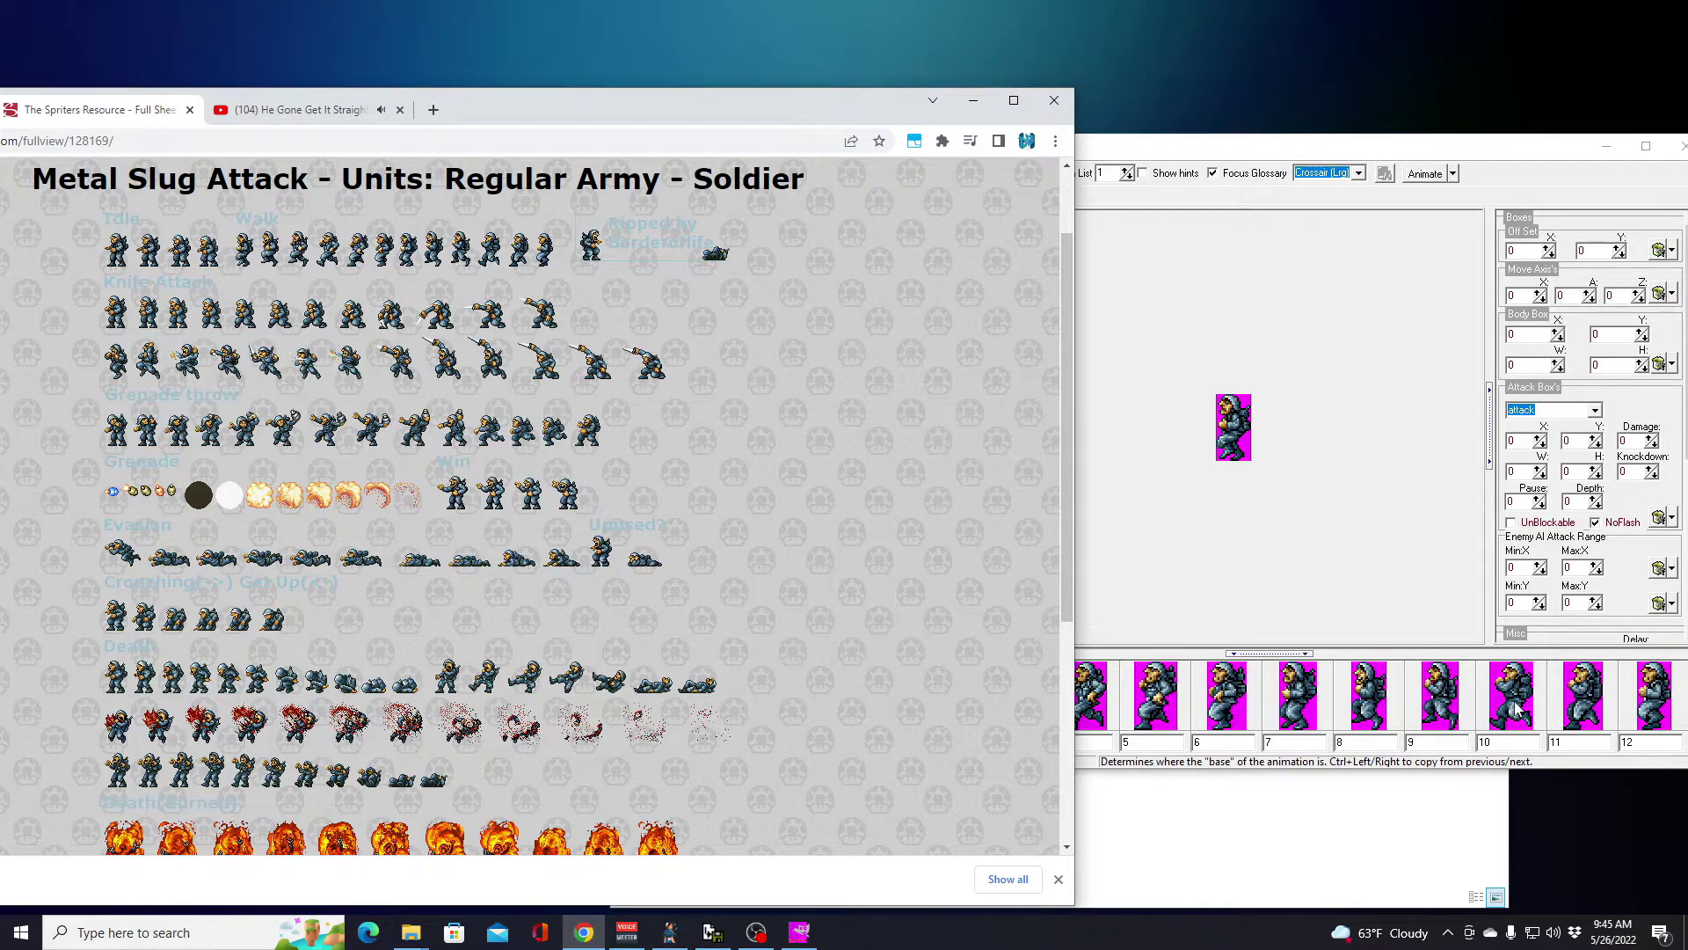
{"action": "left_click_drag", "start_coordinate": [1379, 149], "coordinate": [1266, 153]}
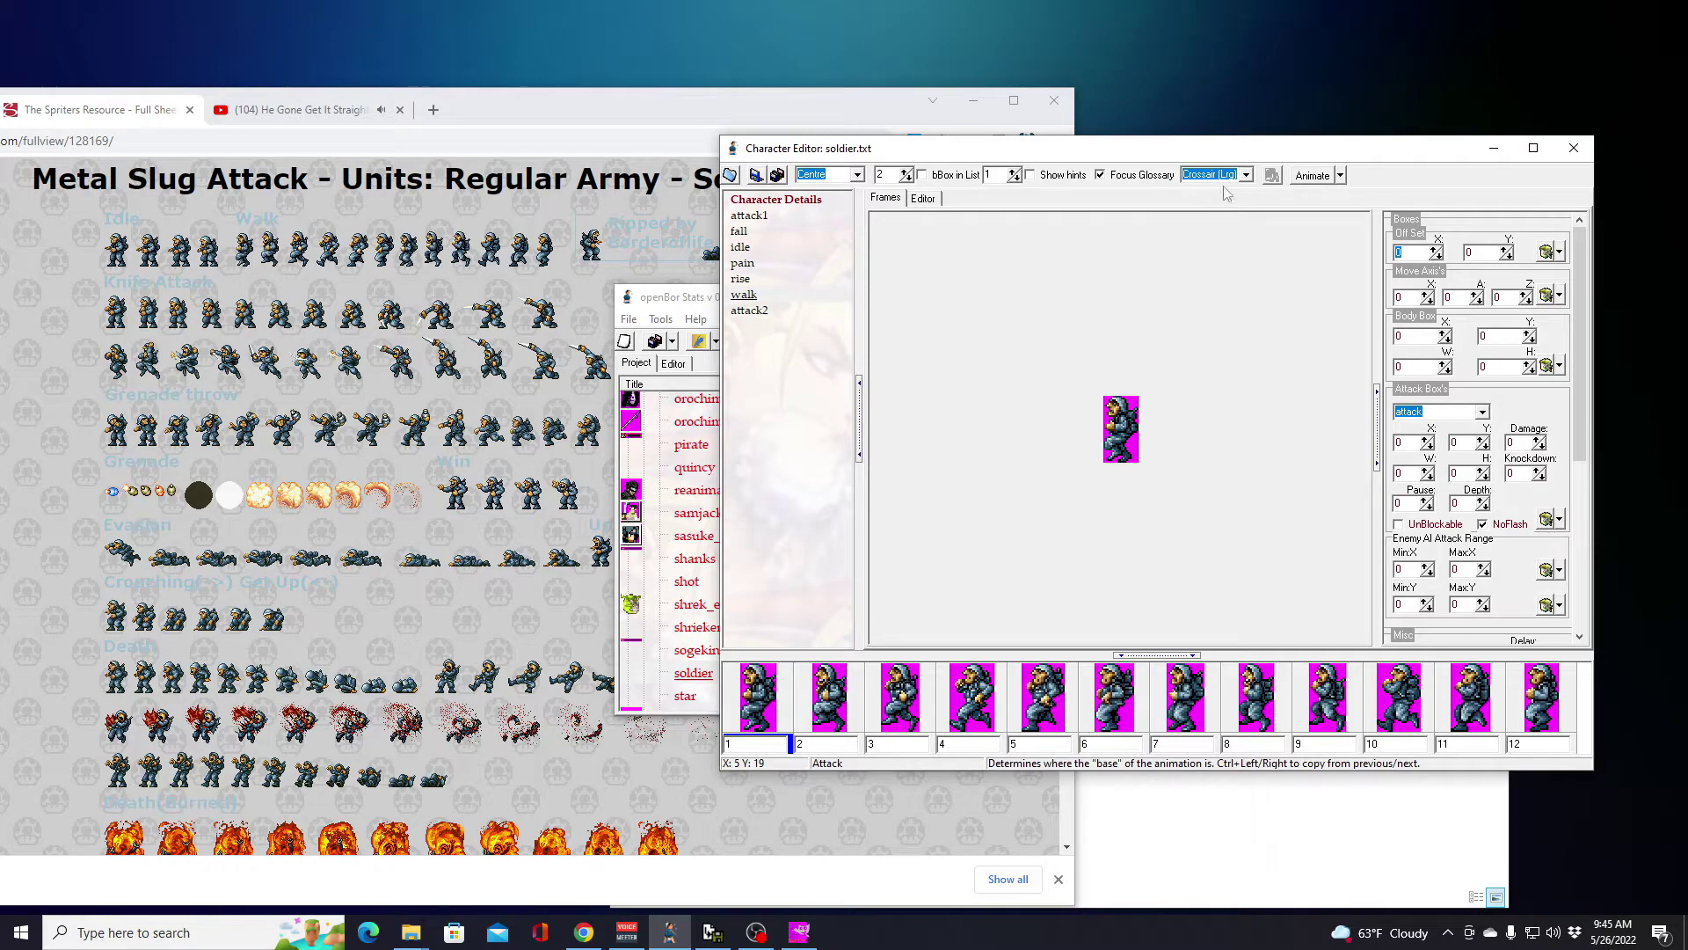
{"action": "left_click", "coordinate": [1316, 179]}
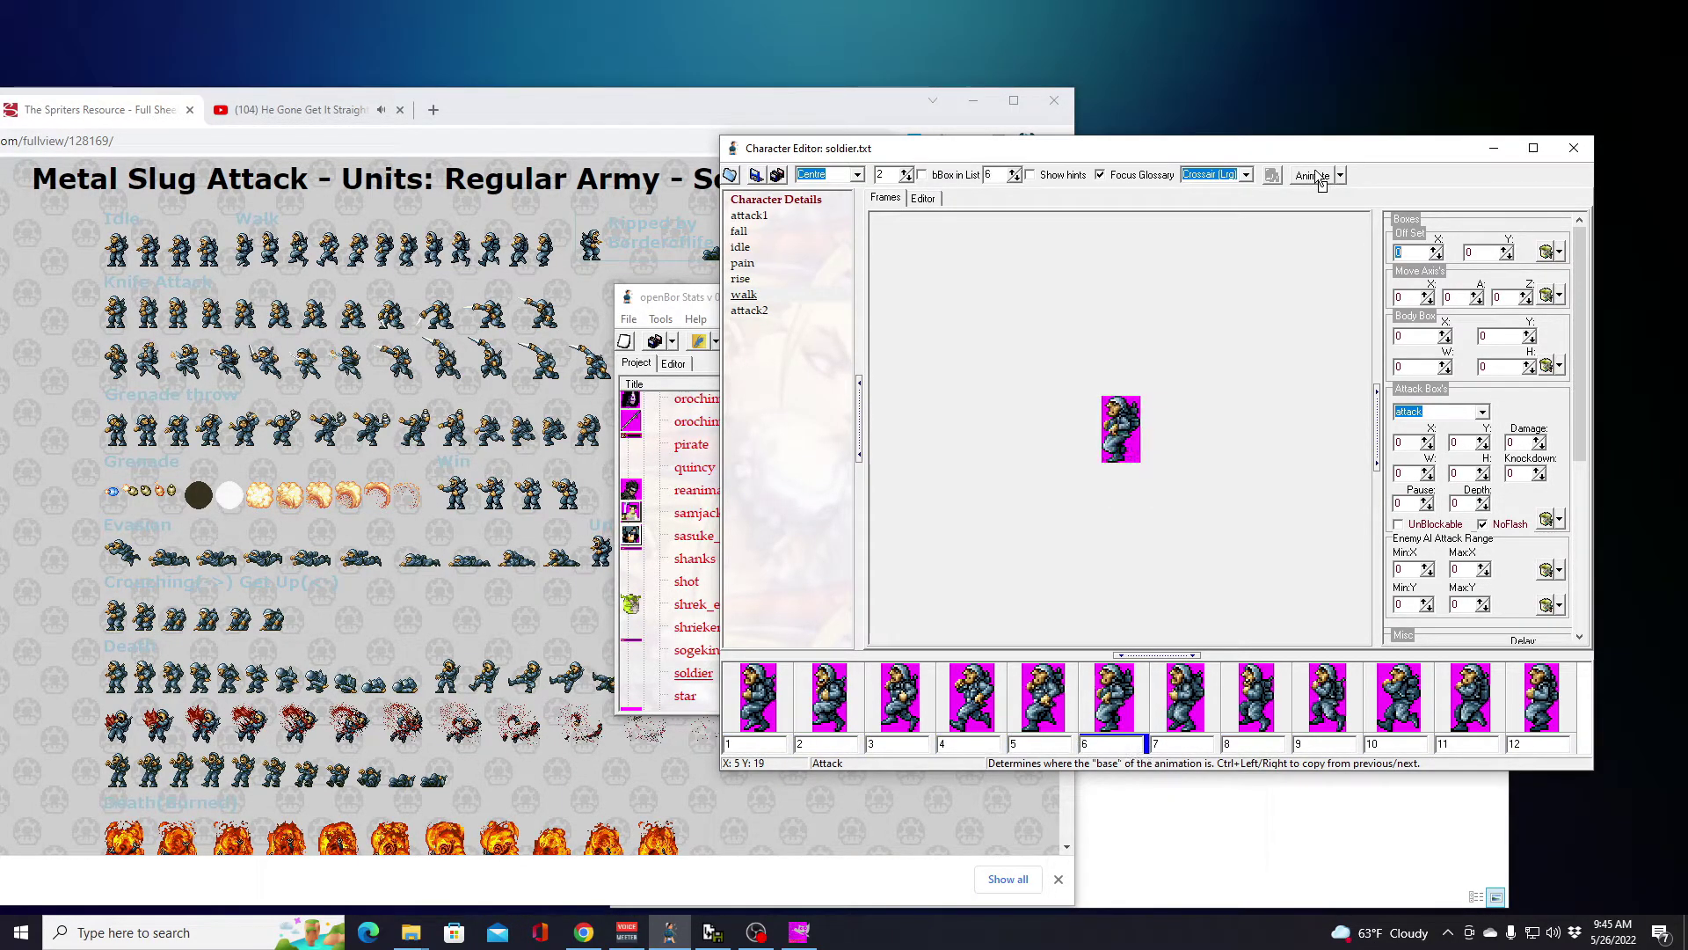
{"action": "left_click", "coordinate": [1319, 179]}
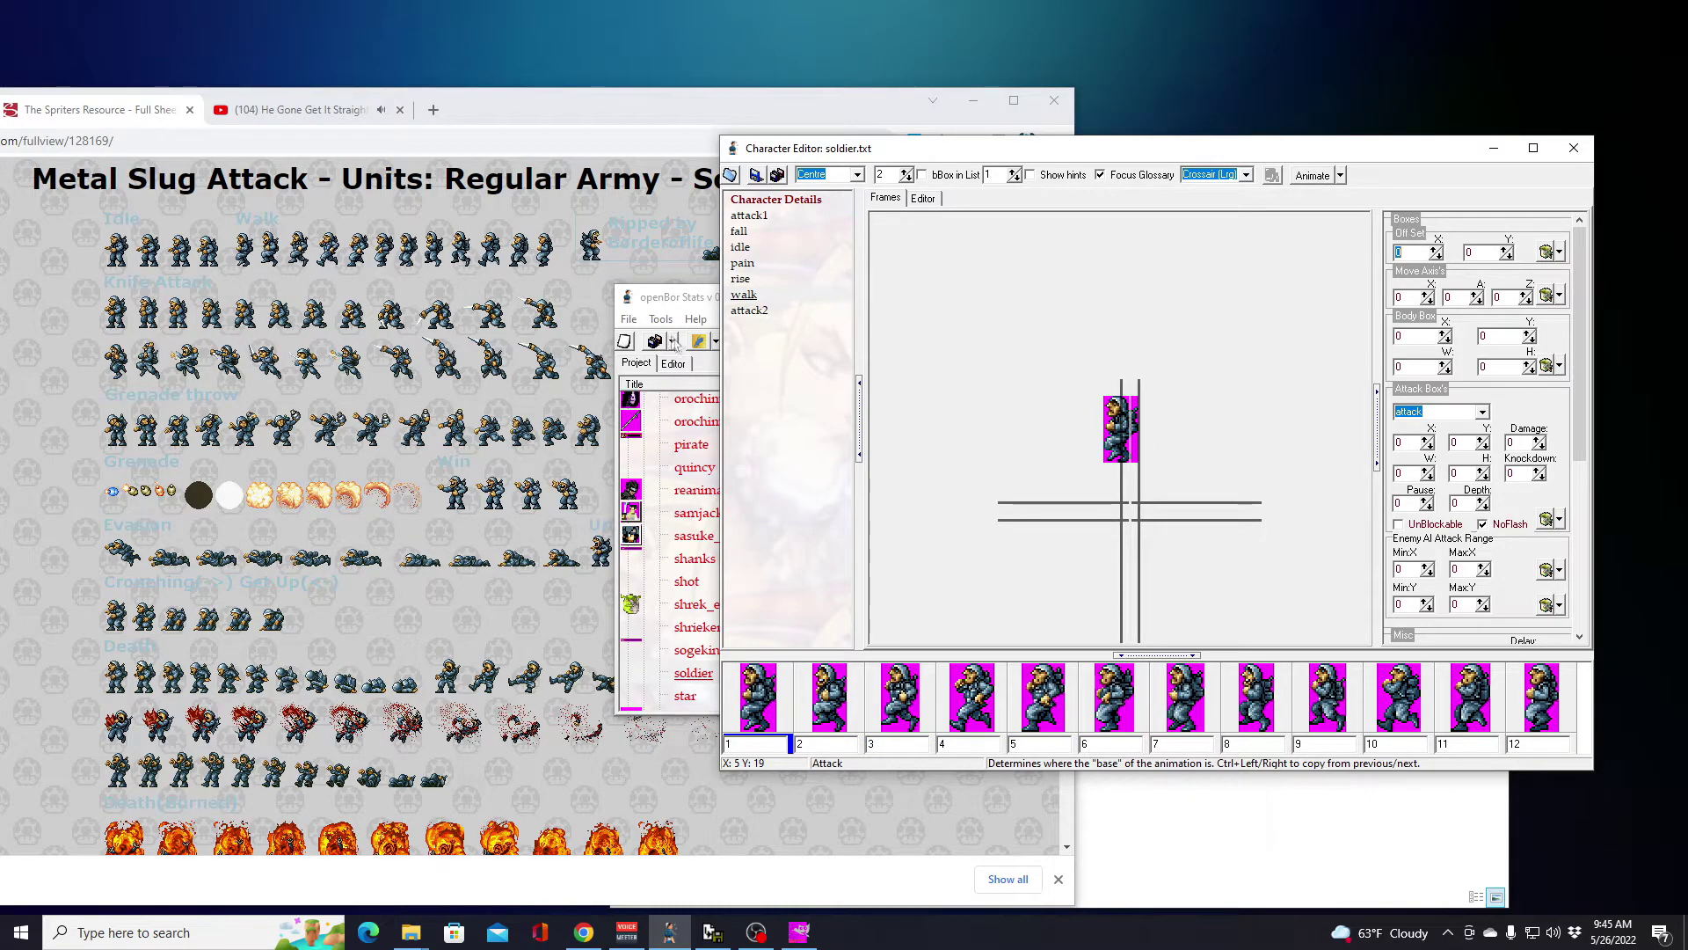
Step: Open the attack2 animation's text and add a delay of 7 below its anim line
{"action": "left_click", "coordinate": [749, 310]}
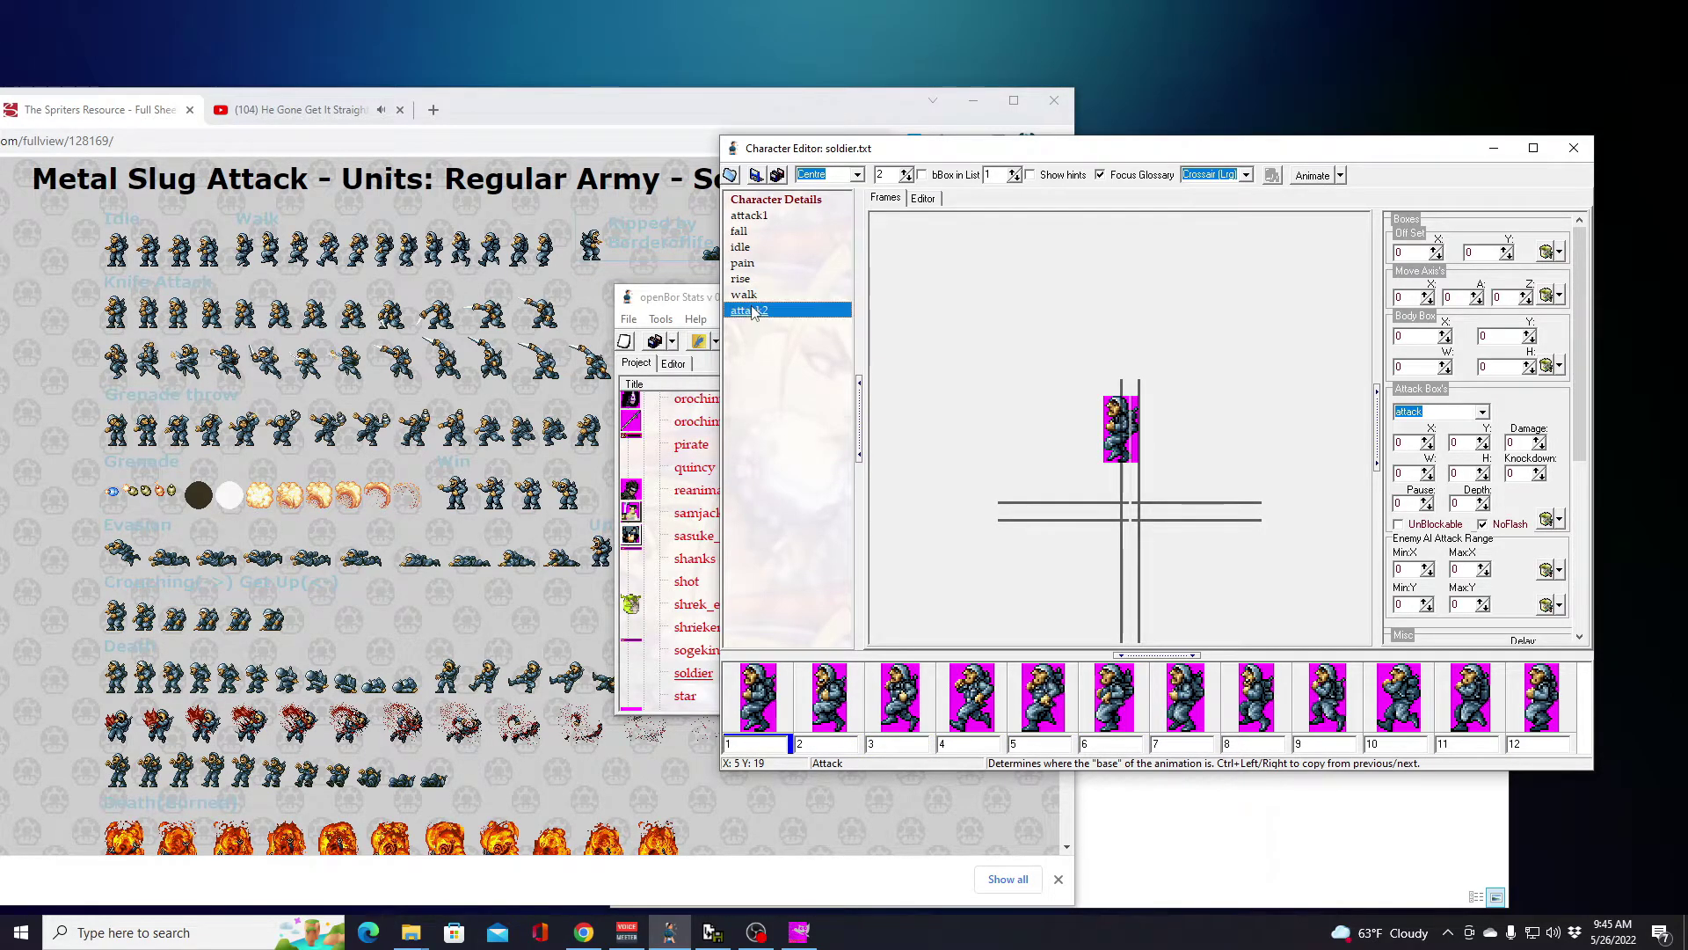
{"action": "left_click", "coordinate": [923, 199]}
{"action": "left_click", "coordinate": [1095, 221]}
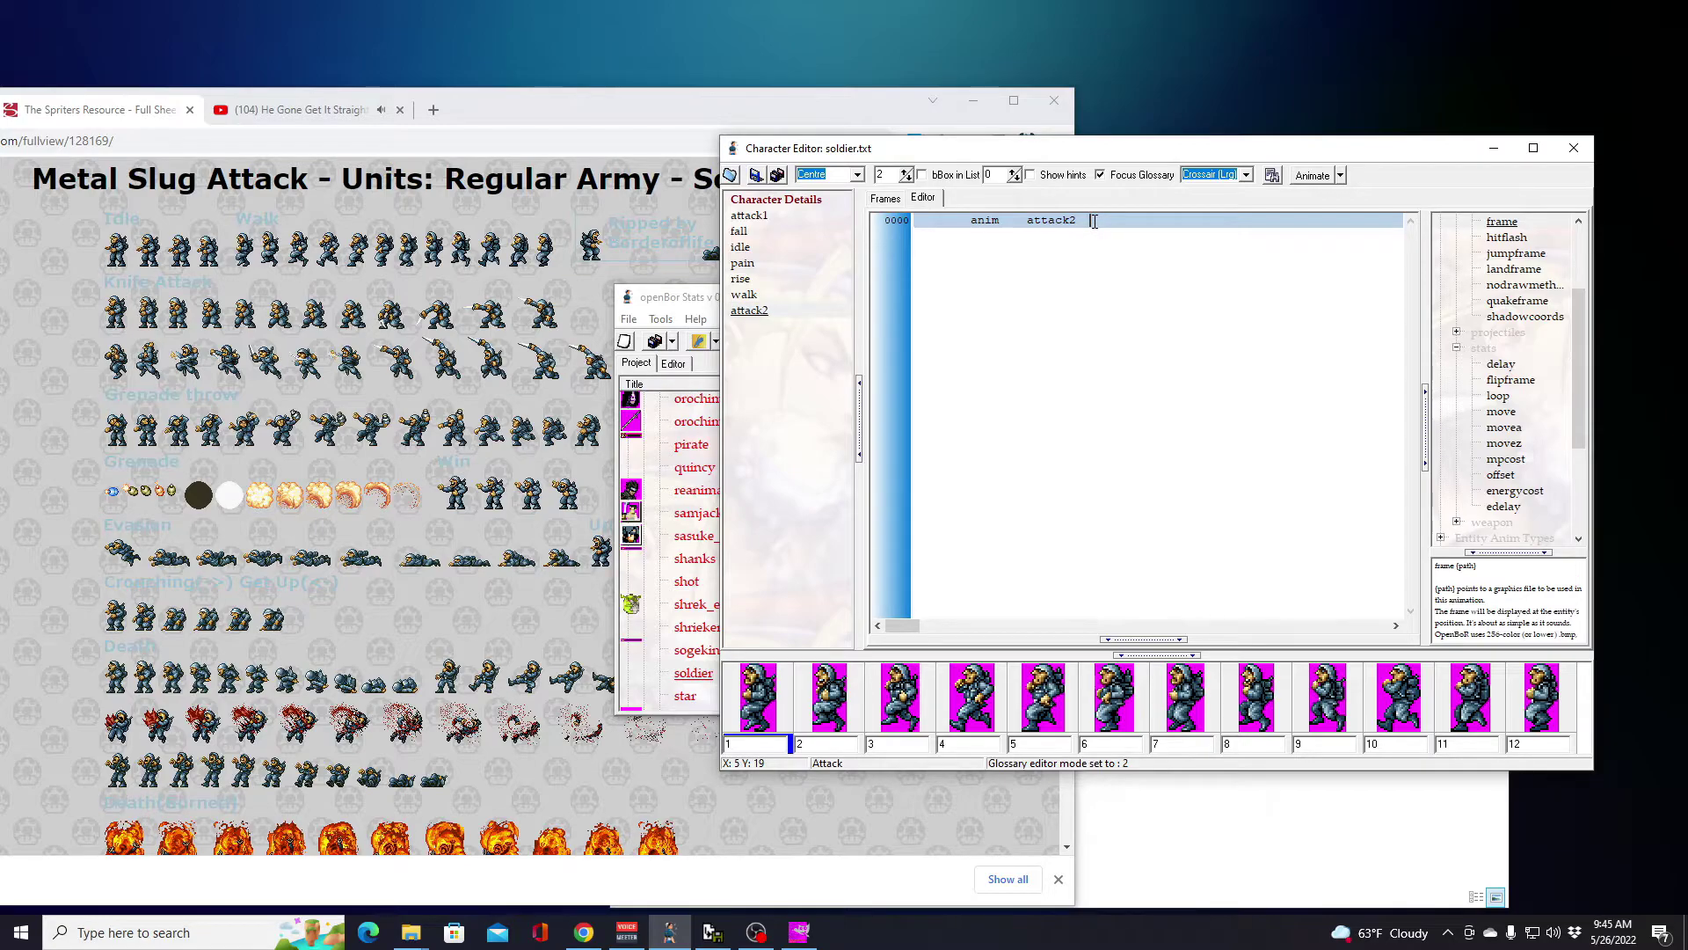
{"action": "key", "text": "Return"}
{"action": "type", "text": "de"}
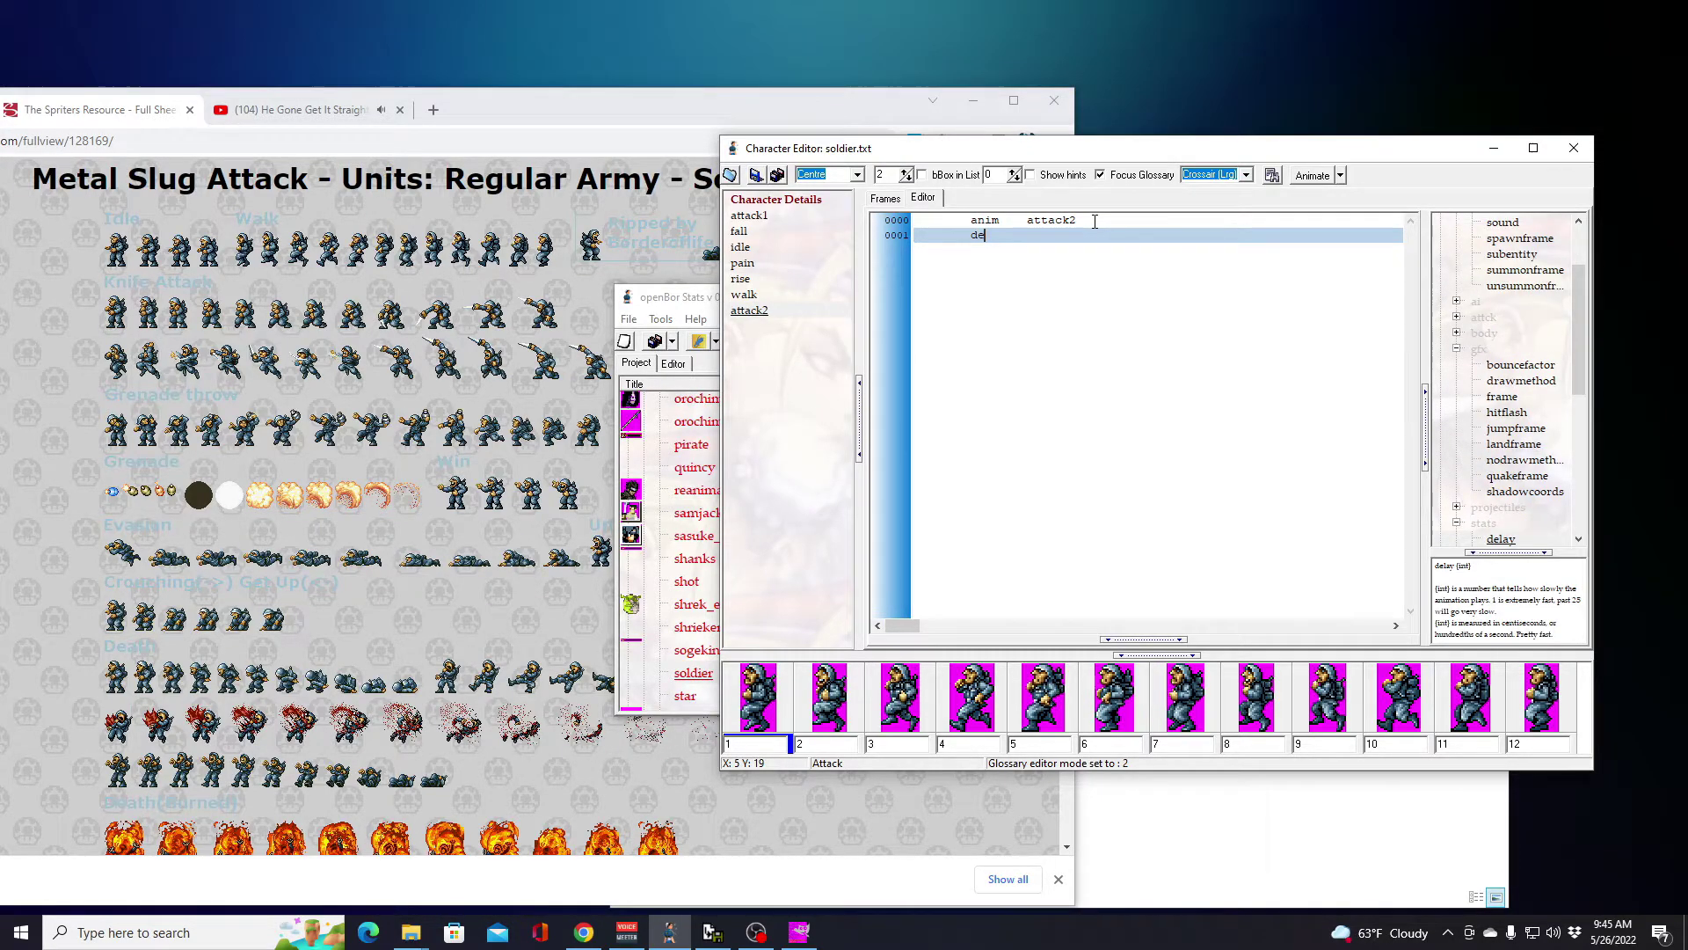
{"action": "type", "text": "lay 7"}
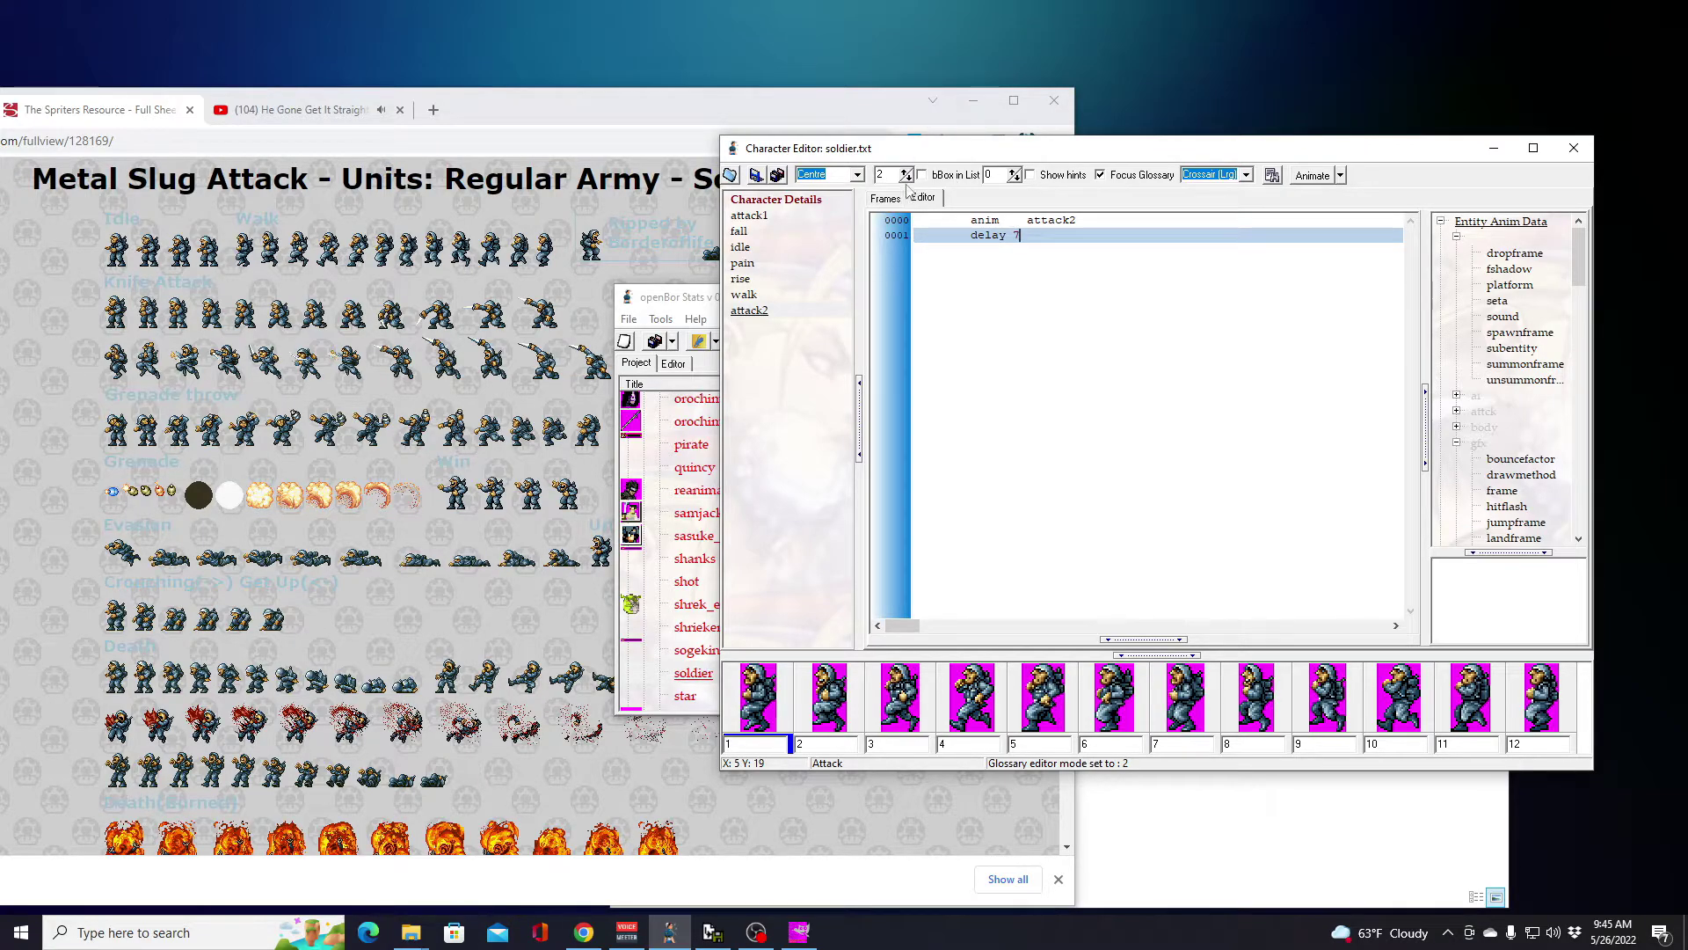
Step: Import copies of attack2-01 through attack2-13 from the Attack2 folder into the attack2 animation
{"action": "right_click", "coordinate": [758, 312]}
{"action": "mouse_move", "coordinate": [836, 386]}
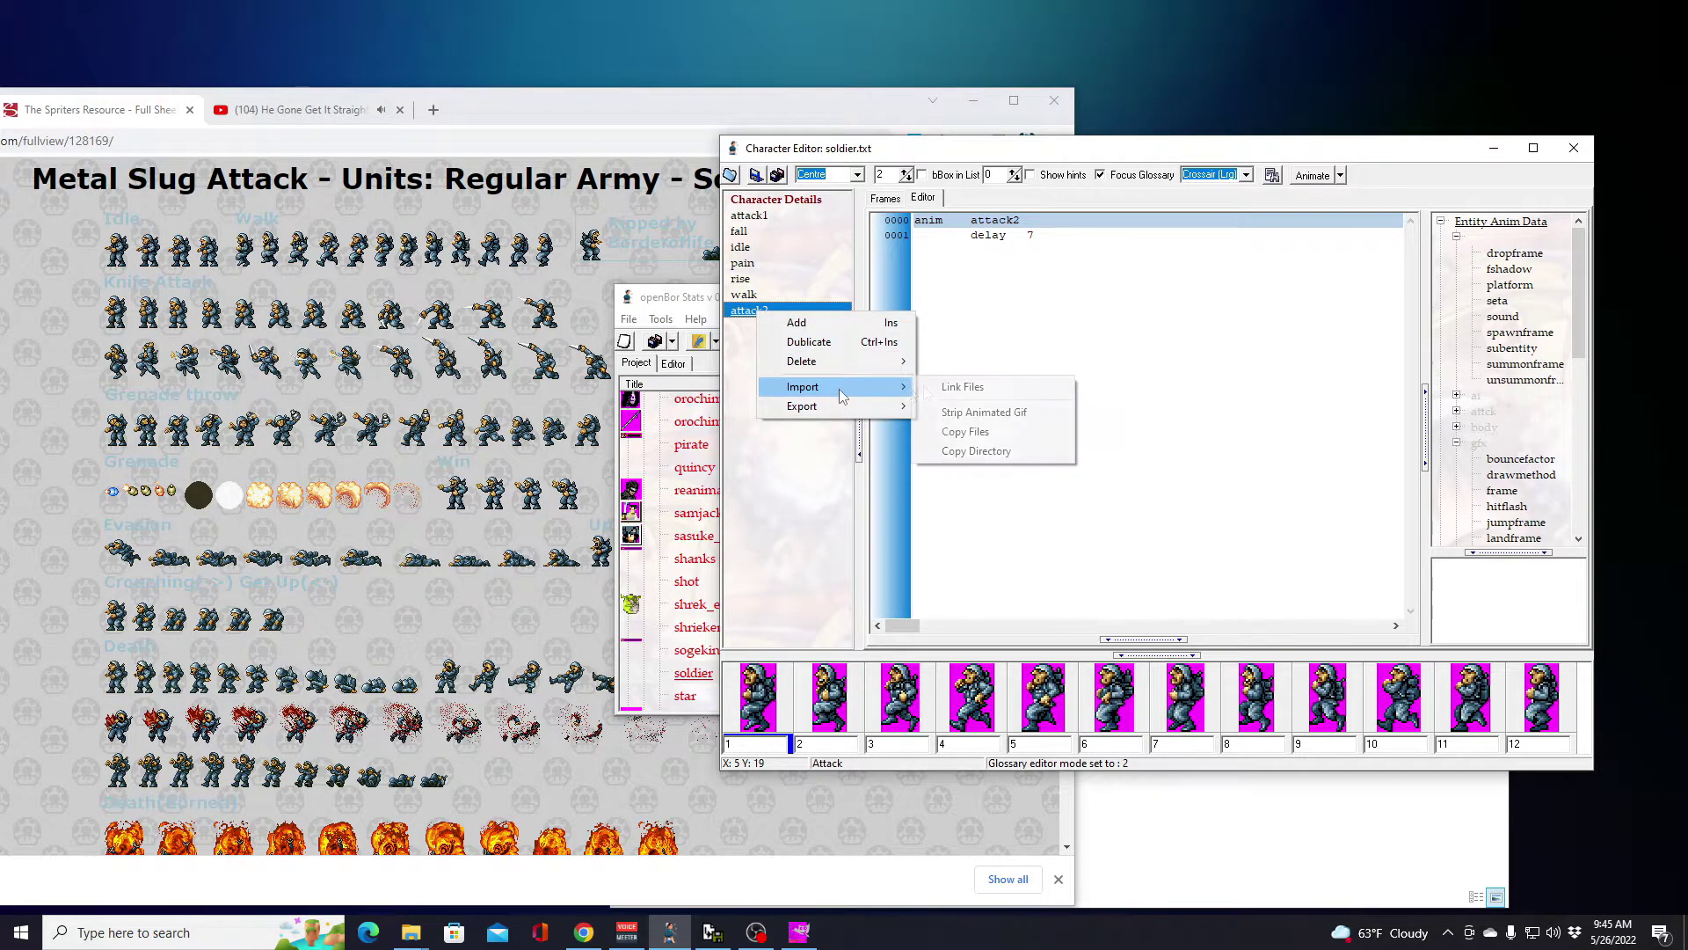
{"action": "left_click", "coordinate": [1010, 433]}
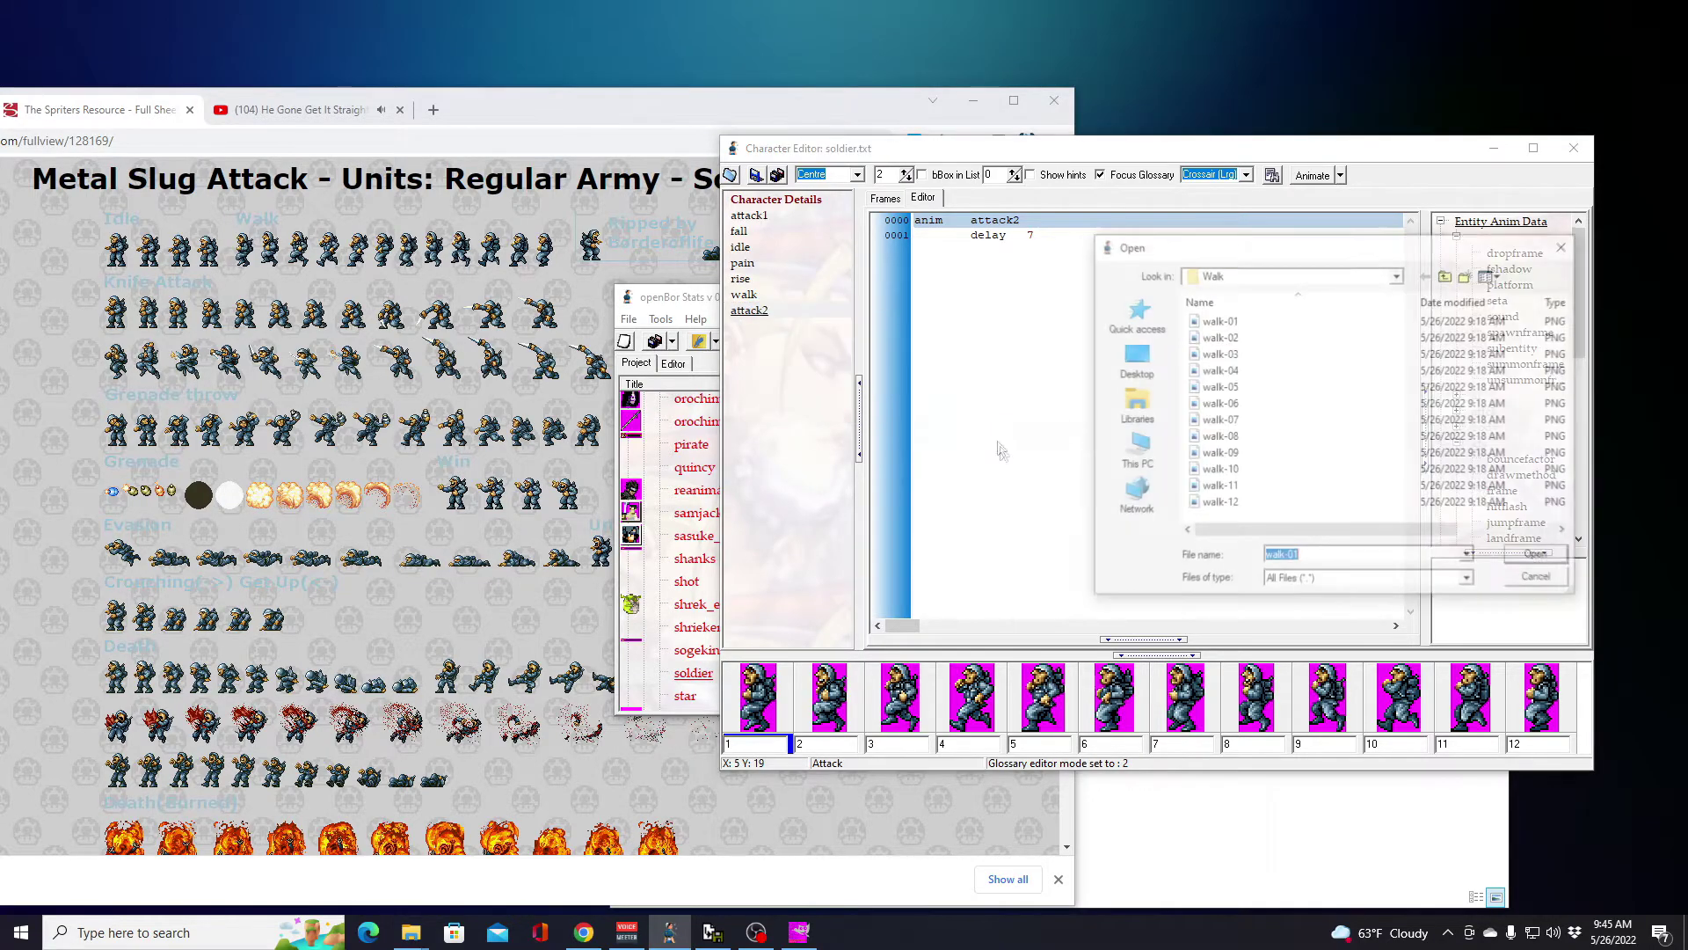
{"action": "left_click", "coordinate": [1448, 276]}
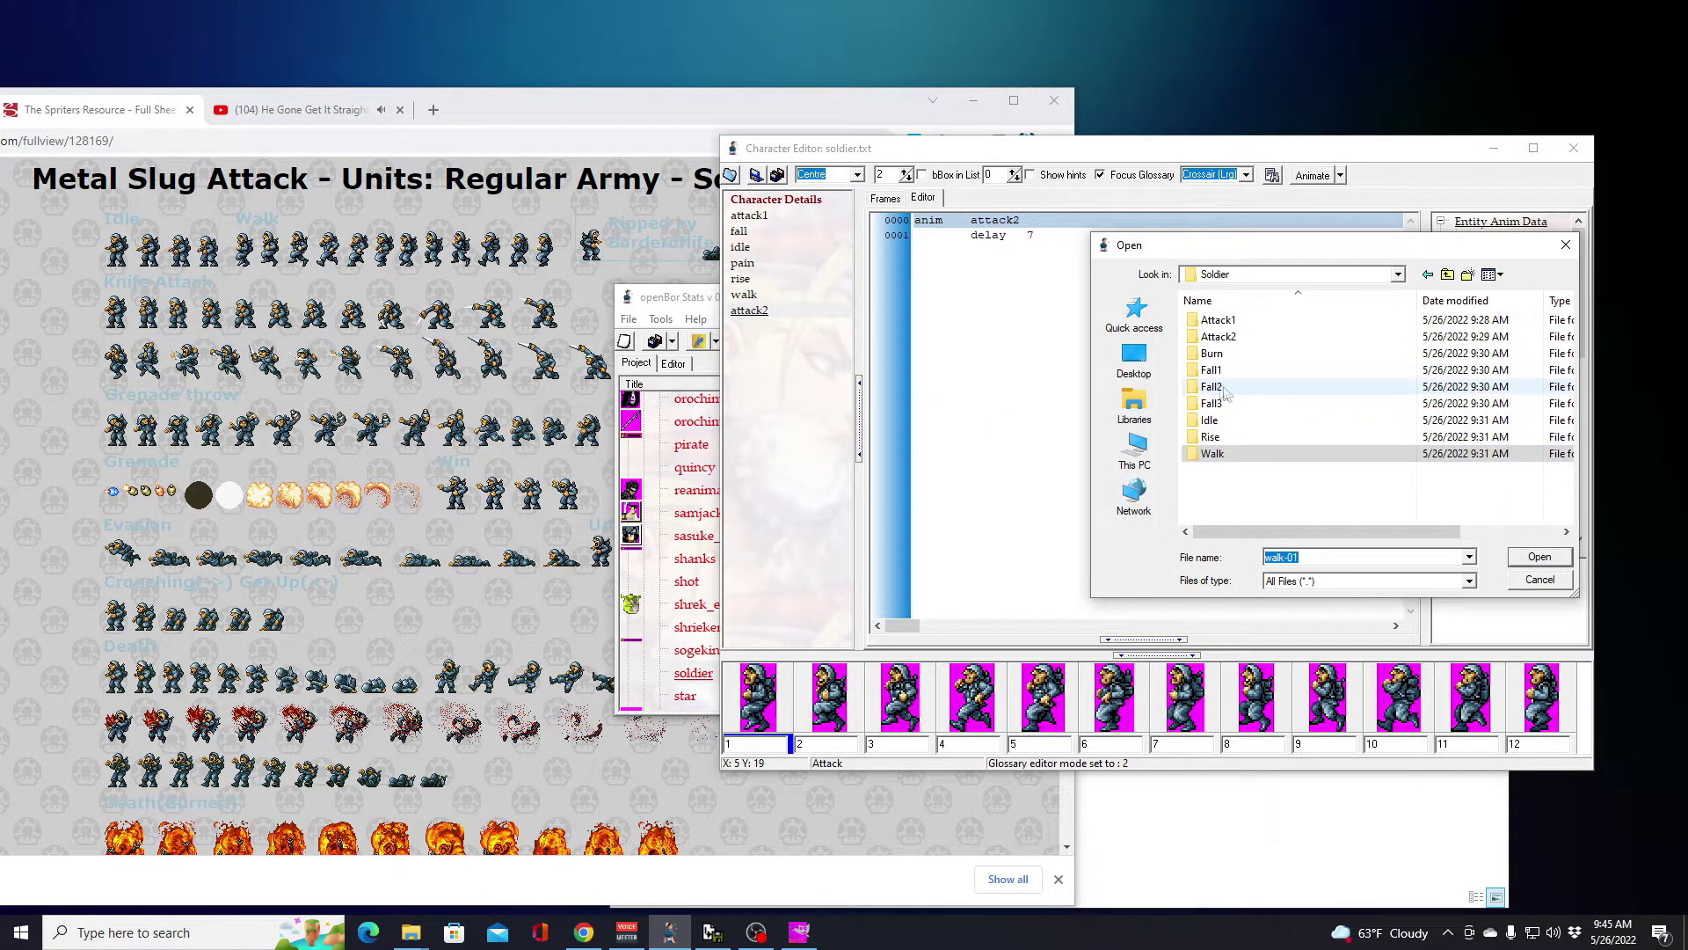
{"action": "double_click", "coordinate": [1228, 338]}
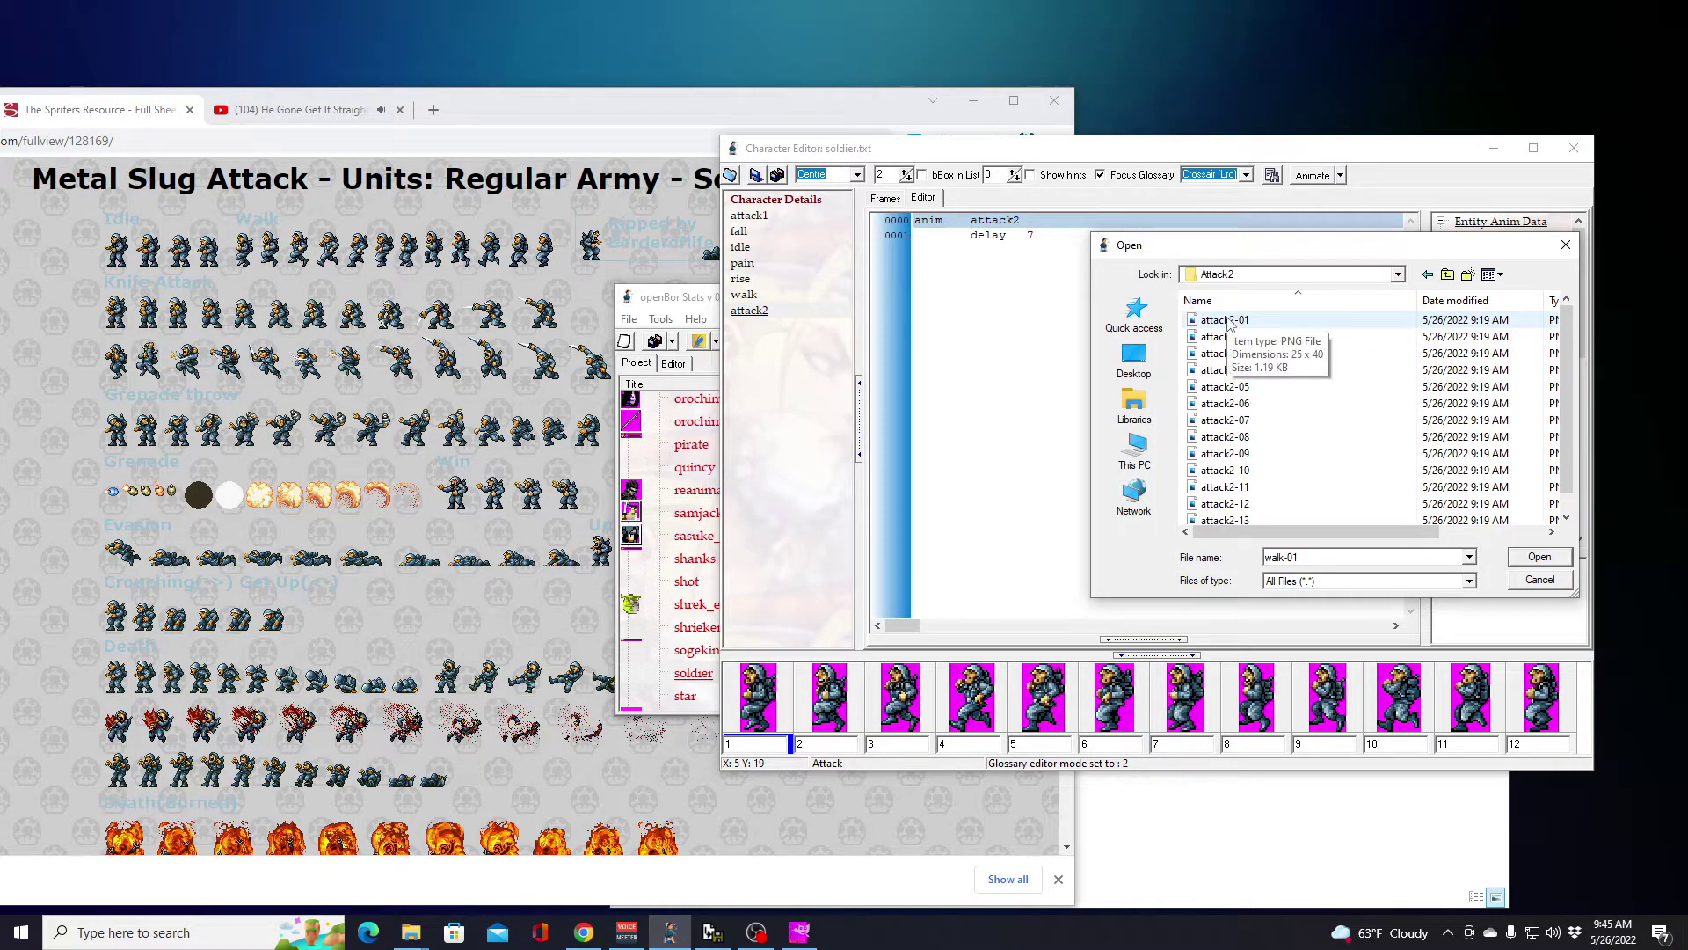
{"action": "left_click", "coordinate": [1228, 322]}
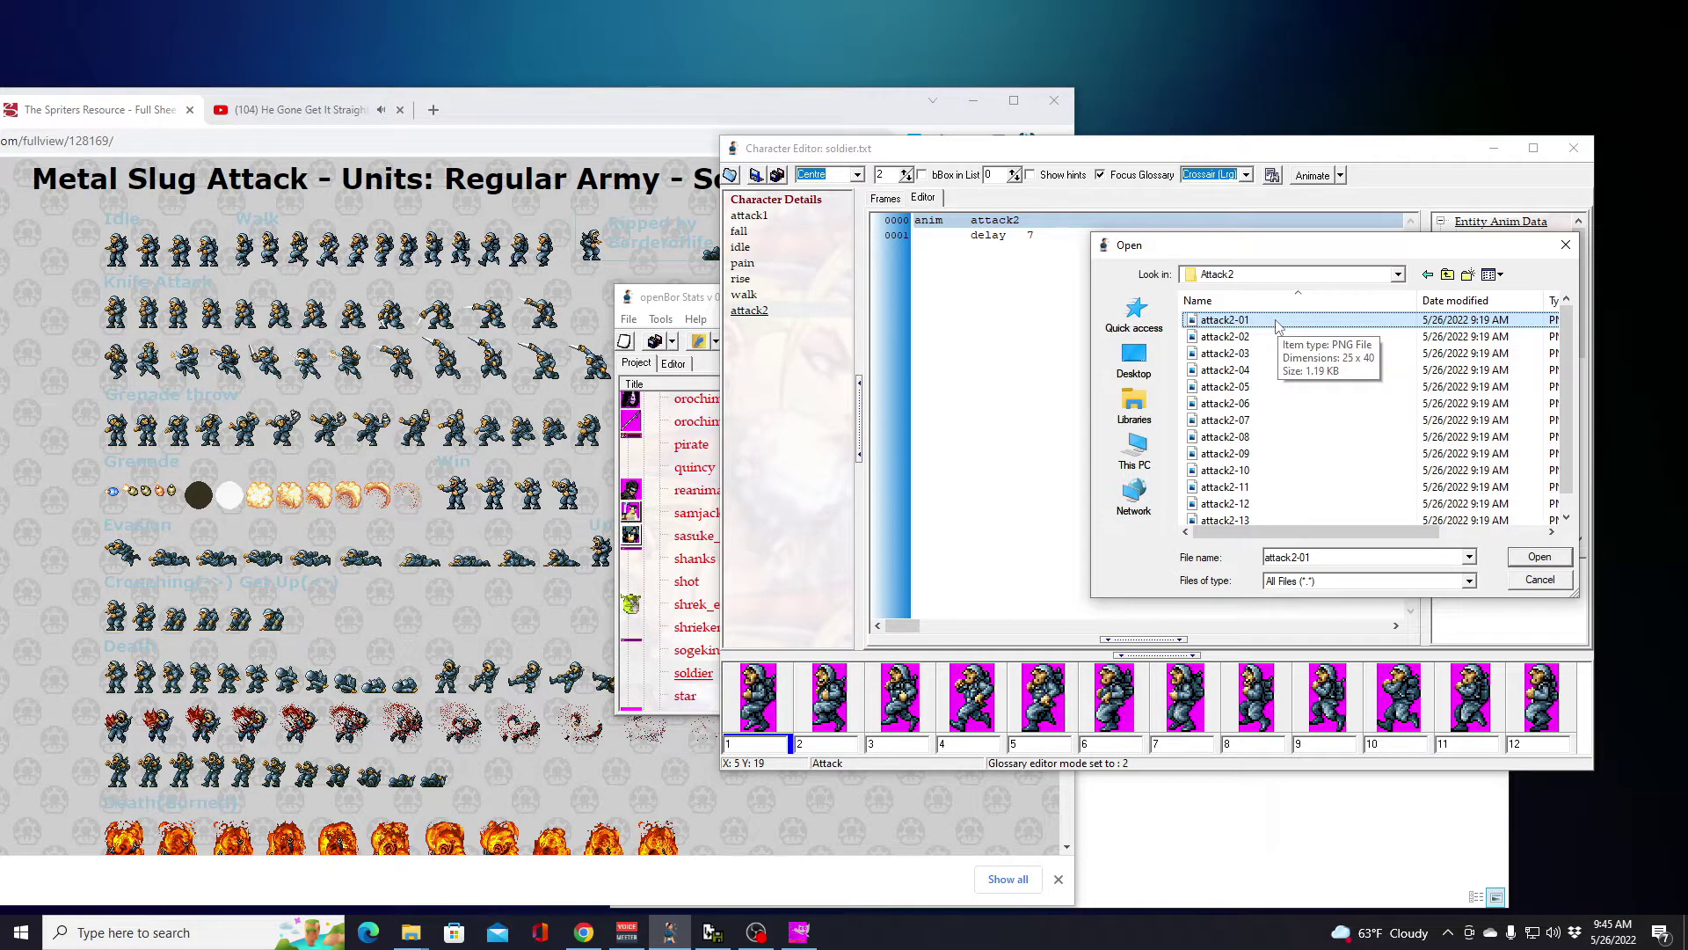
{"action": "key", "text": "ctrl+a"}
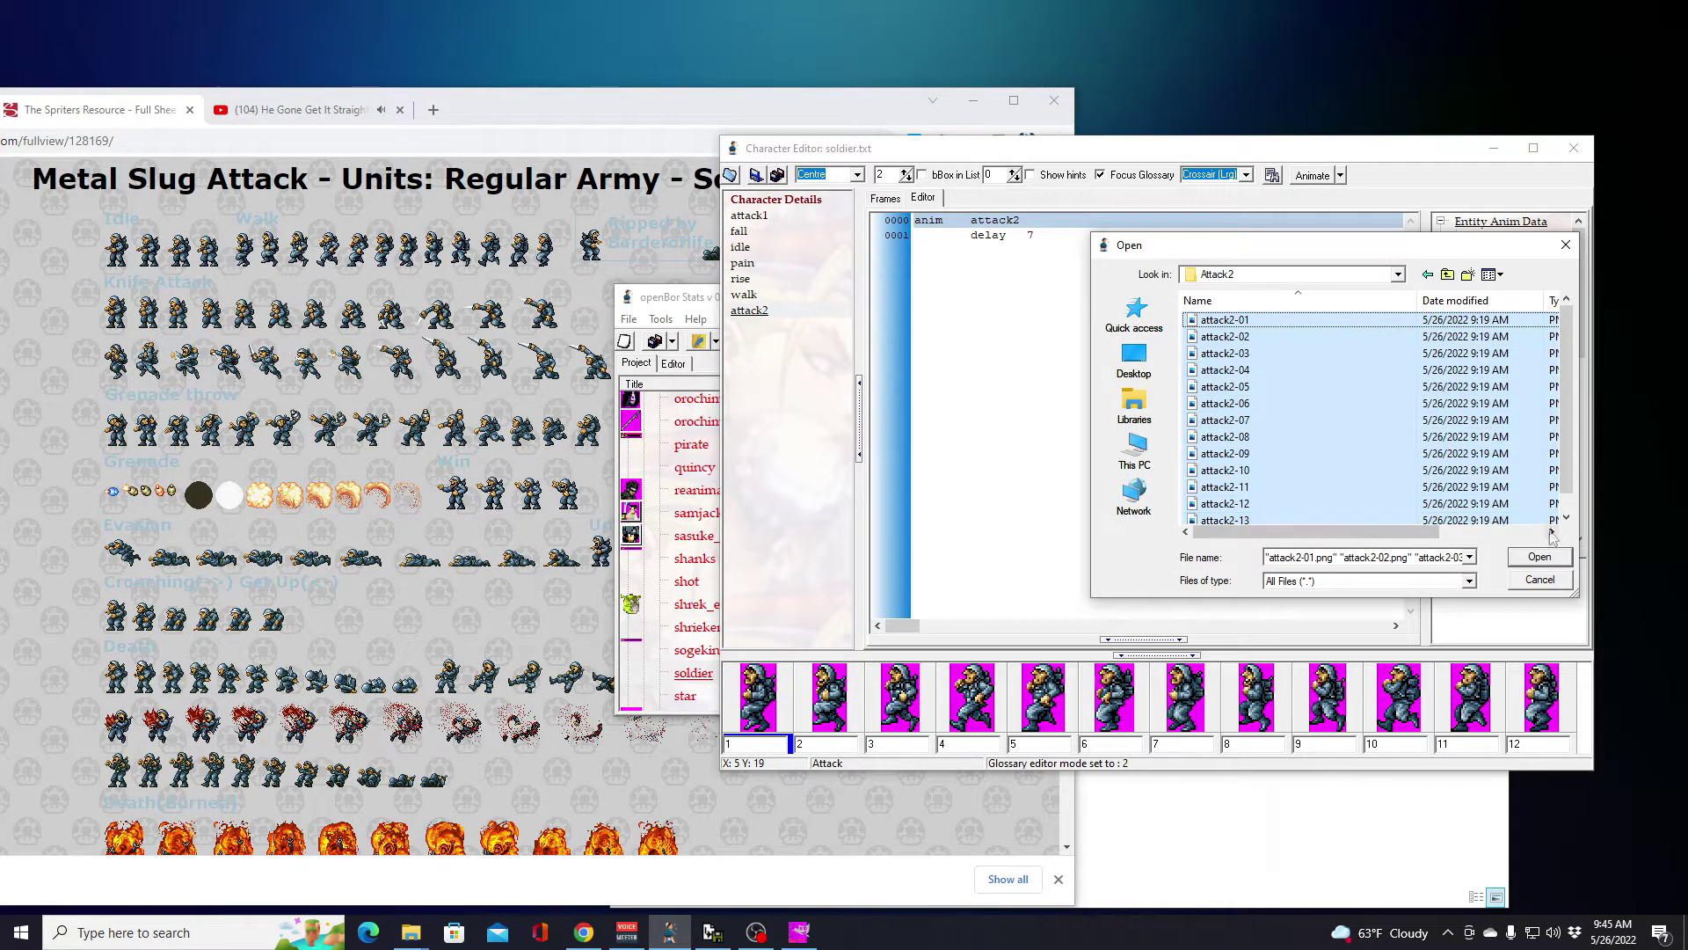
{"action": "left_click", "coordinate": [1539, 558]}
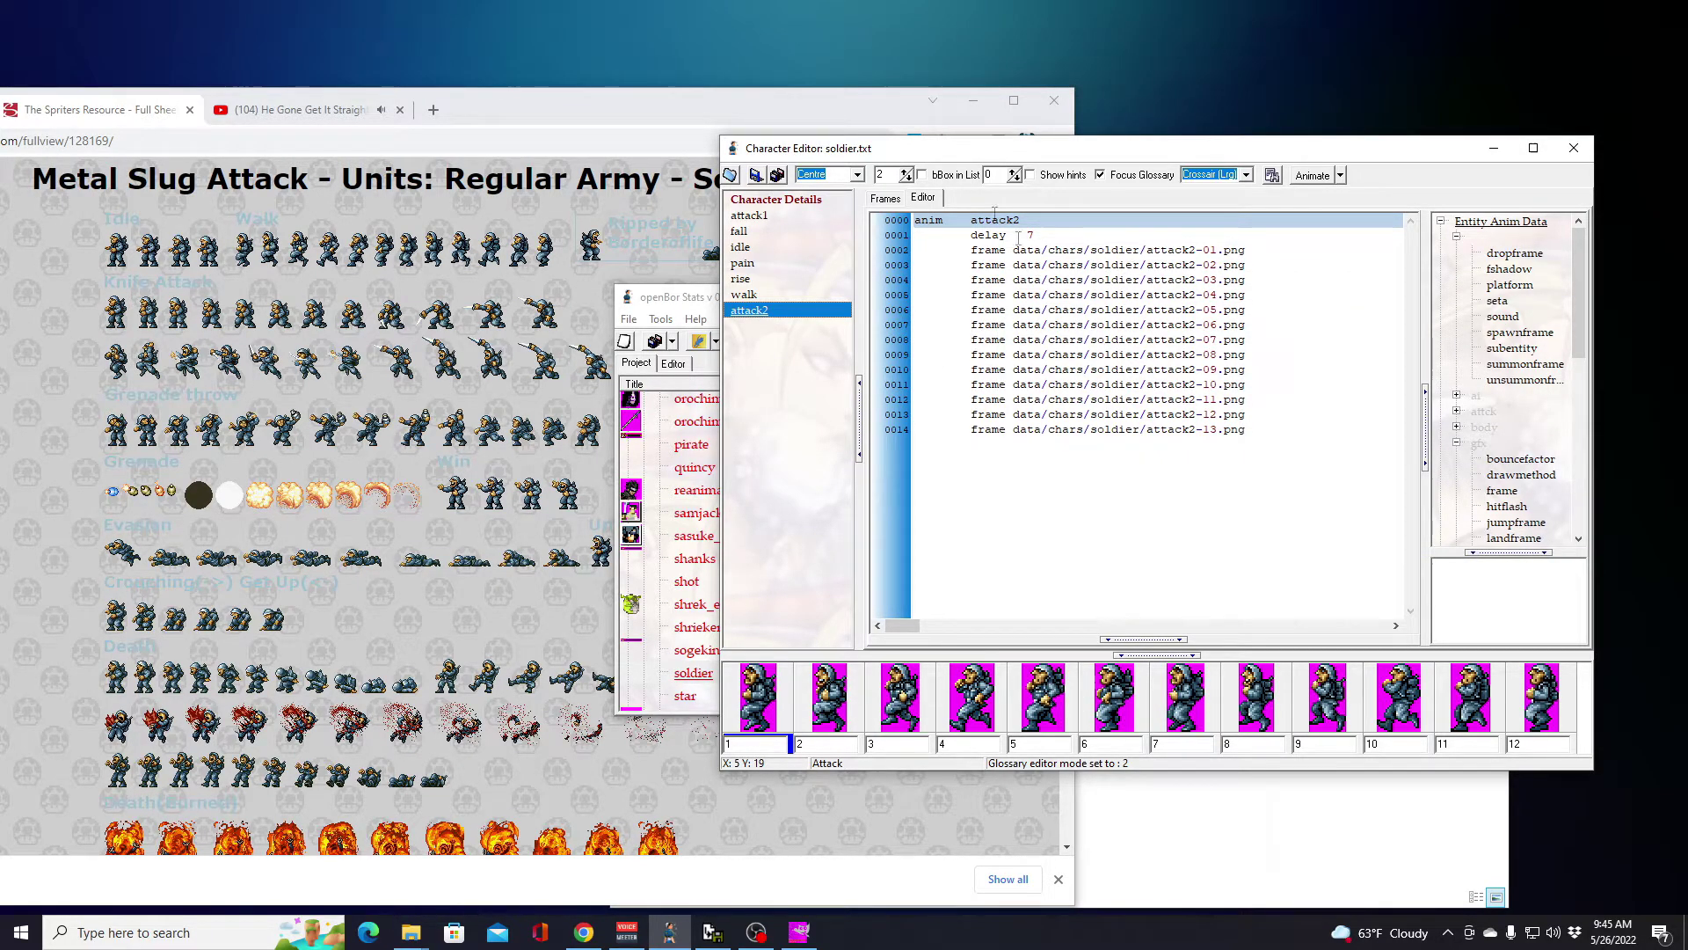
Step: Compare the imported attack2 frames with the Knife Attack rows of the soldier sprite sheet in the browser to check their order
{"action": "left_click", "coordinate": [885, 199]}
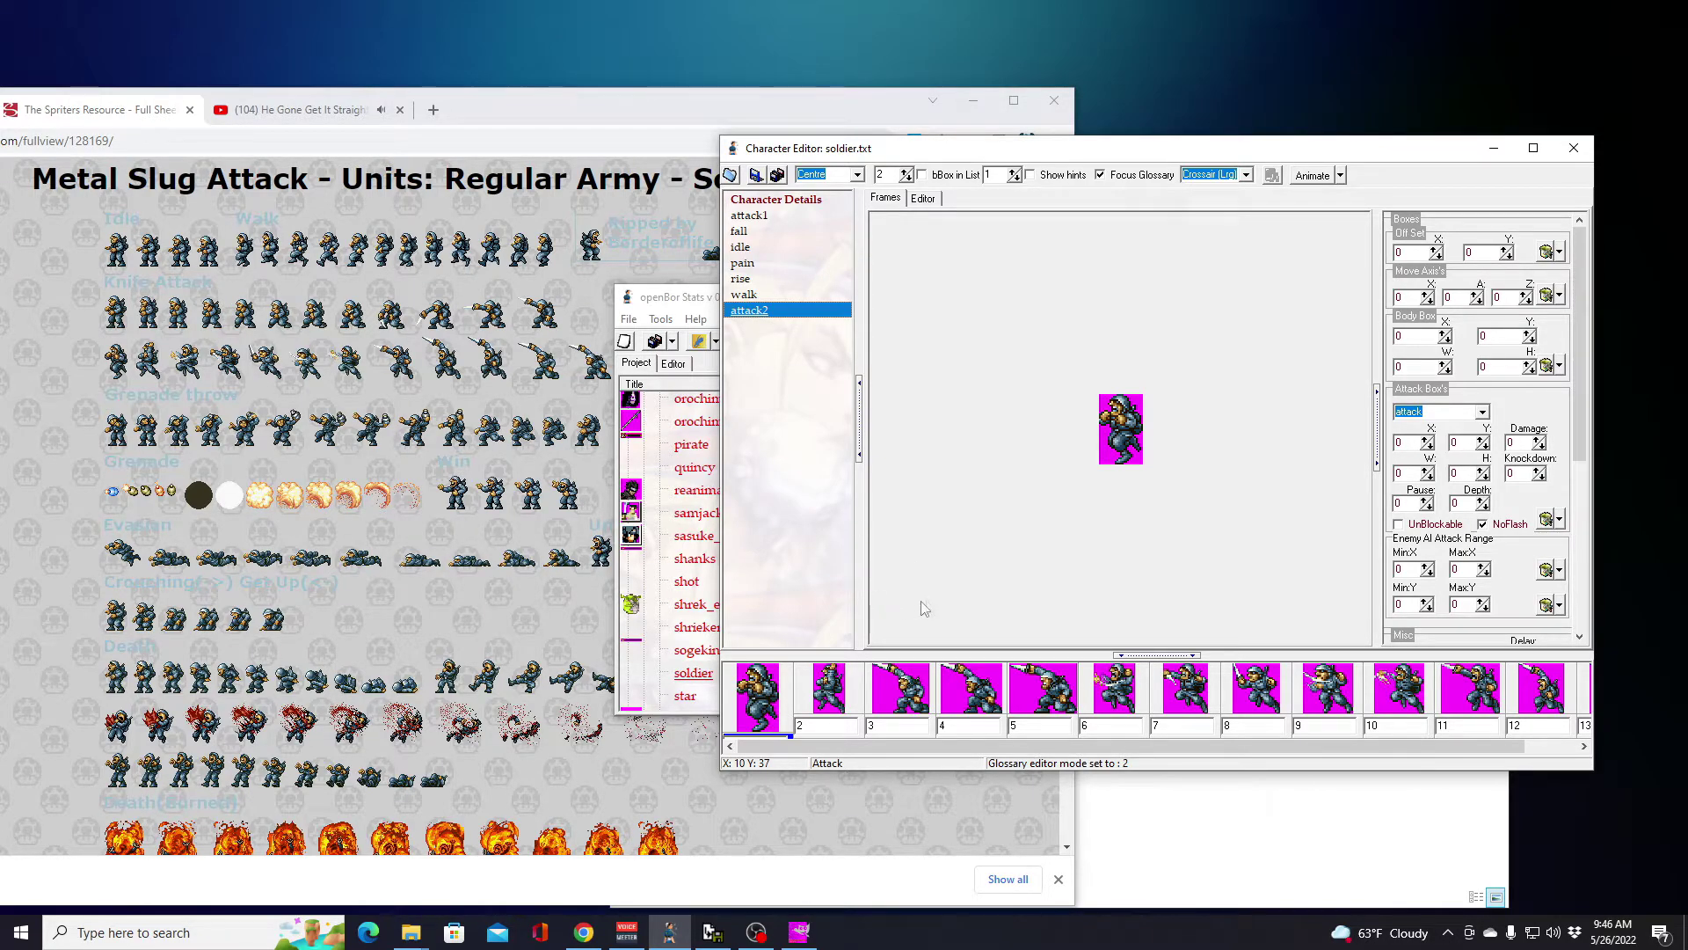
{"action": "left_click_drag", "start_coordinate": [1343, 746], "coordinate": [1459, 758]}
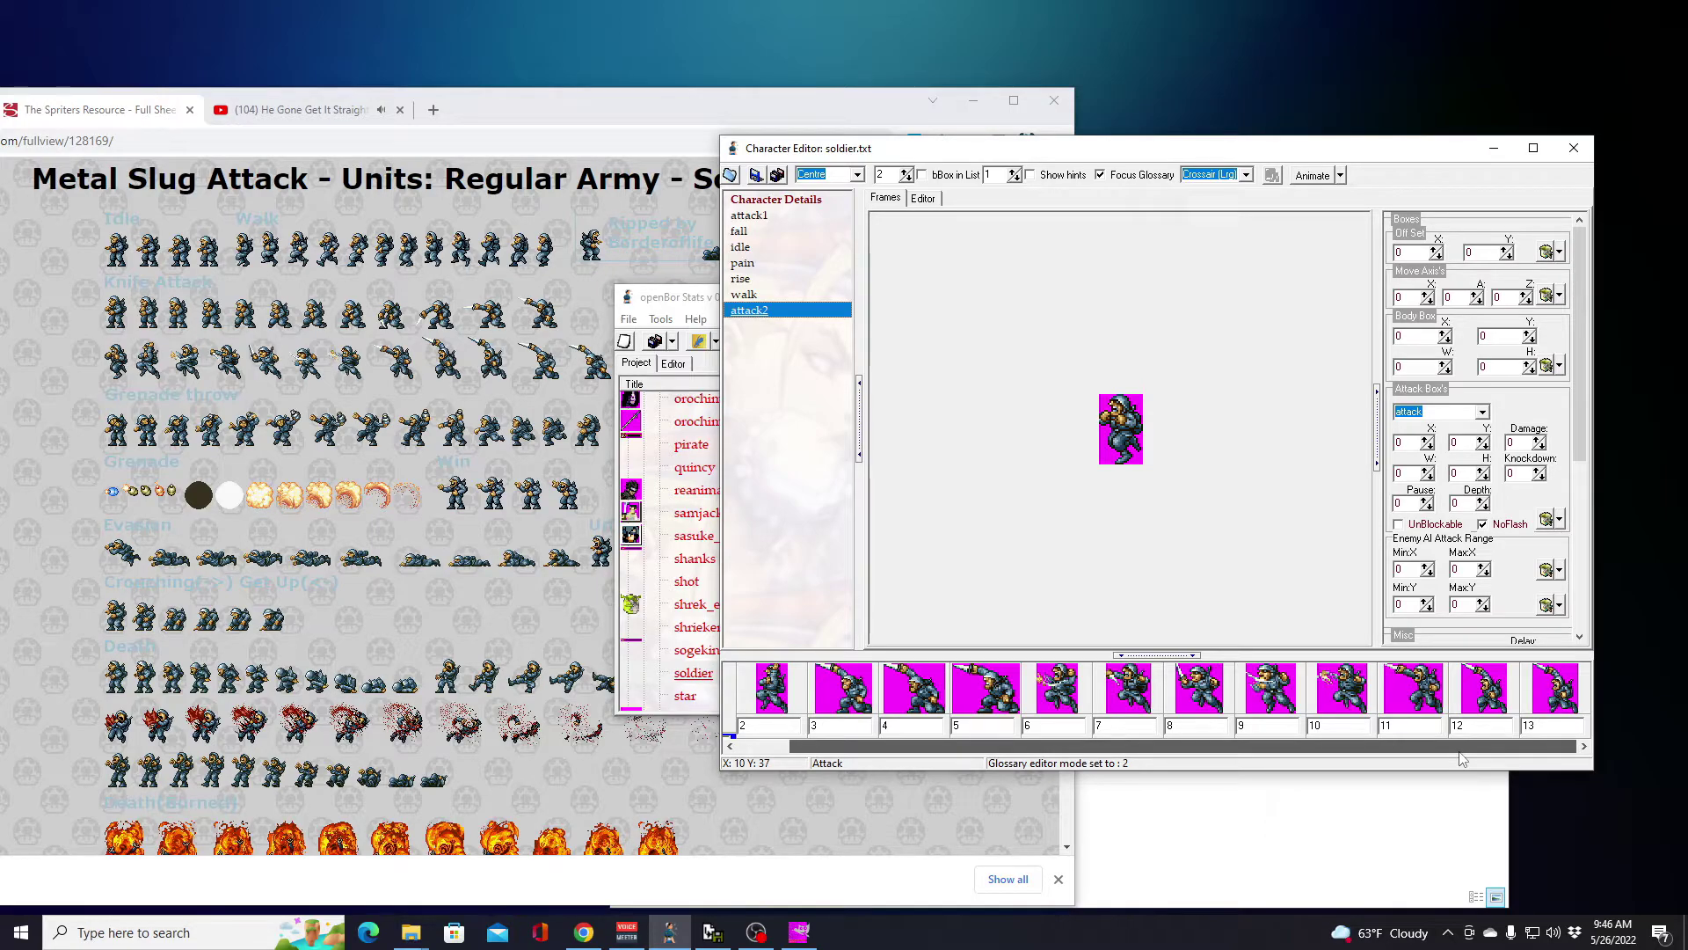
{"action": "left_click_drag", "start_coordinate": [1461, 758], "coordinate": [1334, 744]}
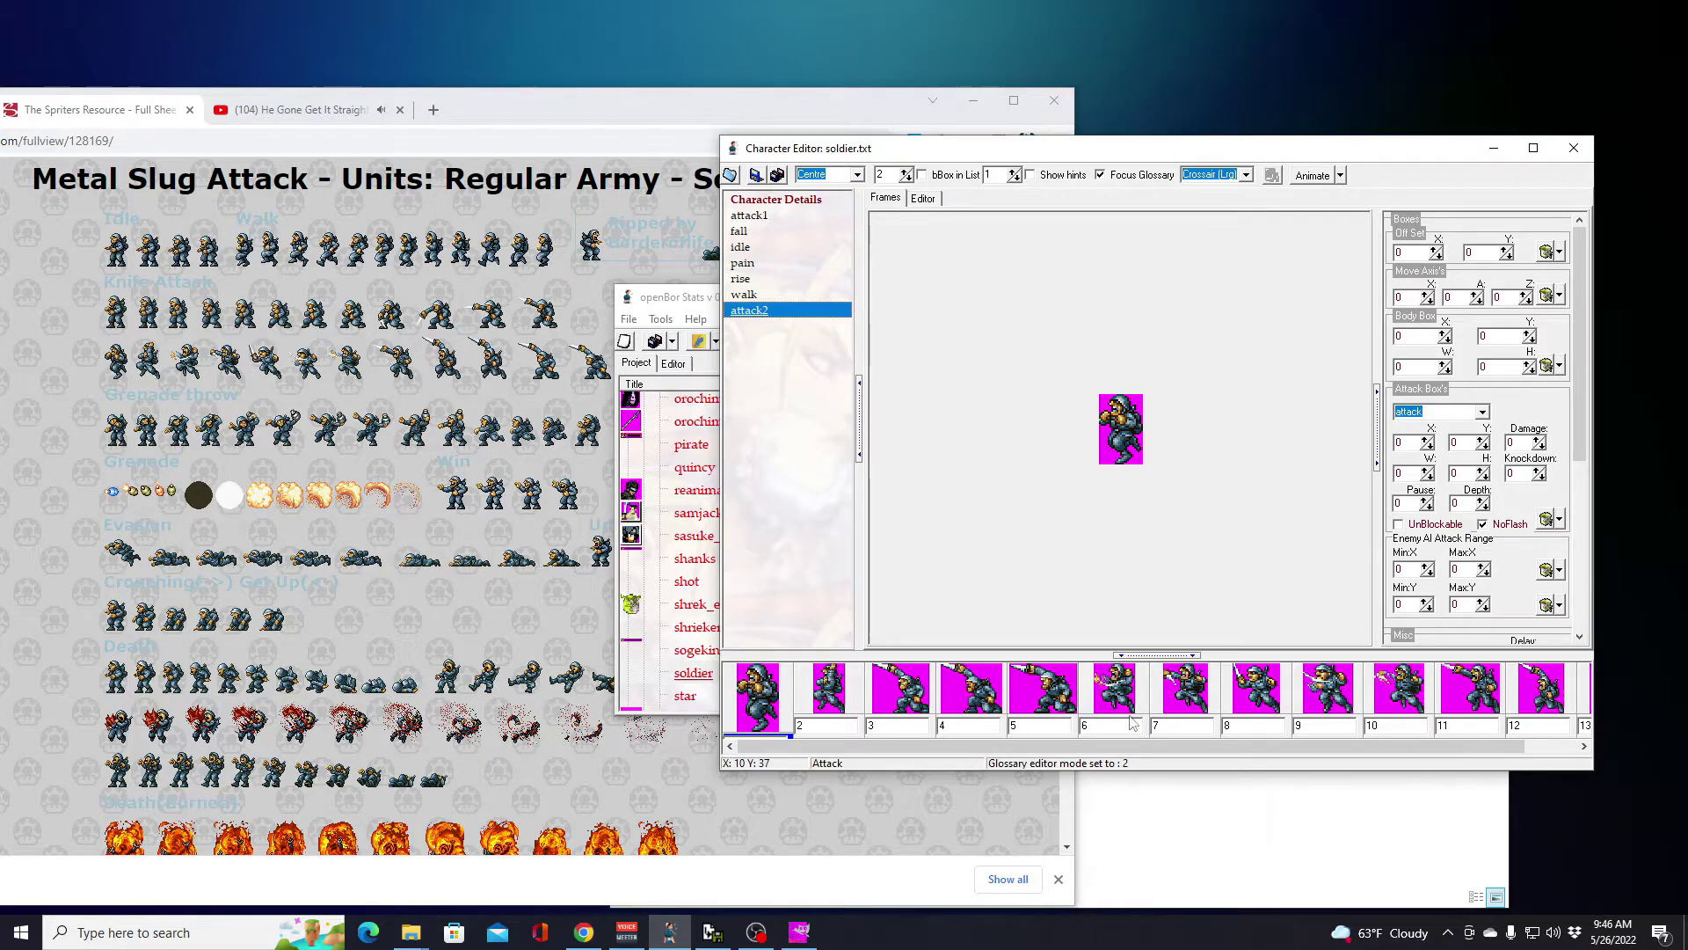
{"action": "left_click_drag", "start_coordinate": [1436, 747], "coordinate": [1491, 753]}
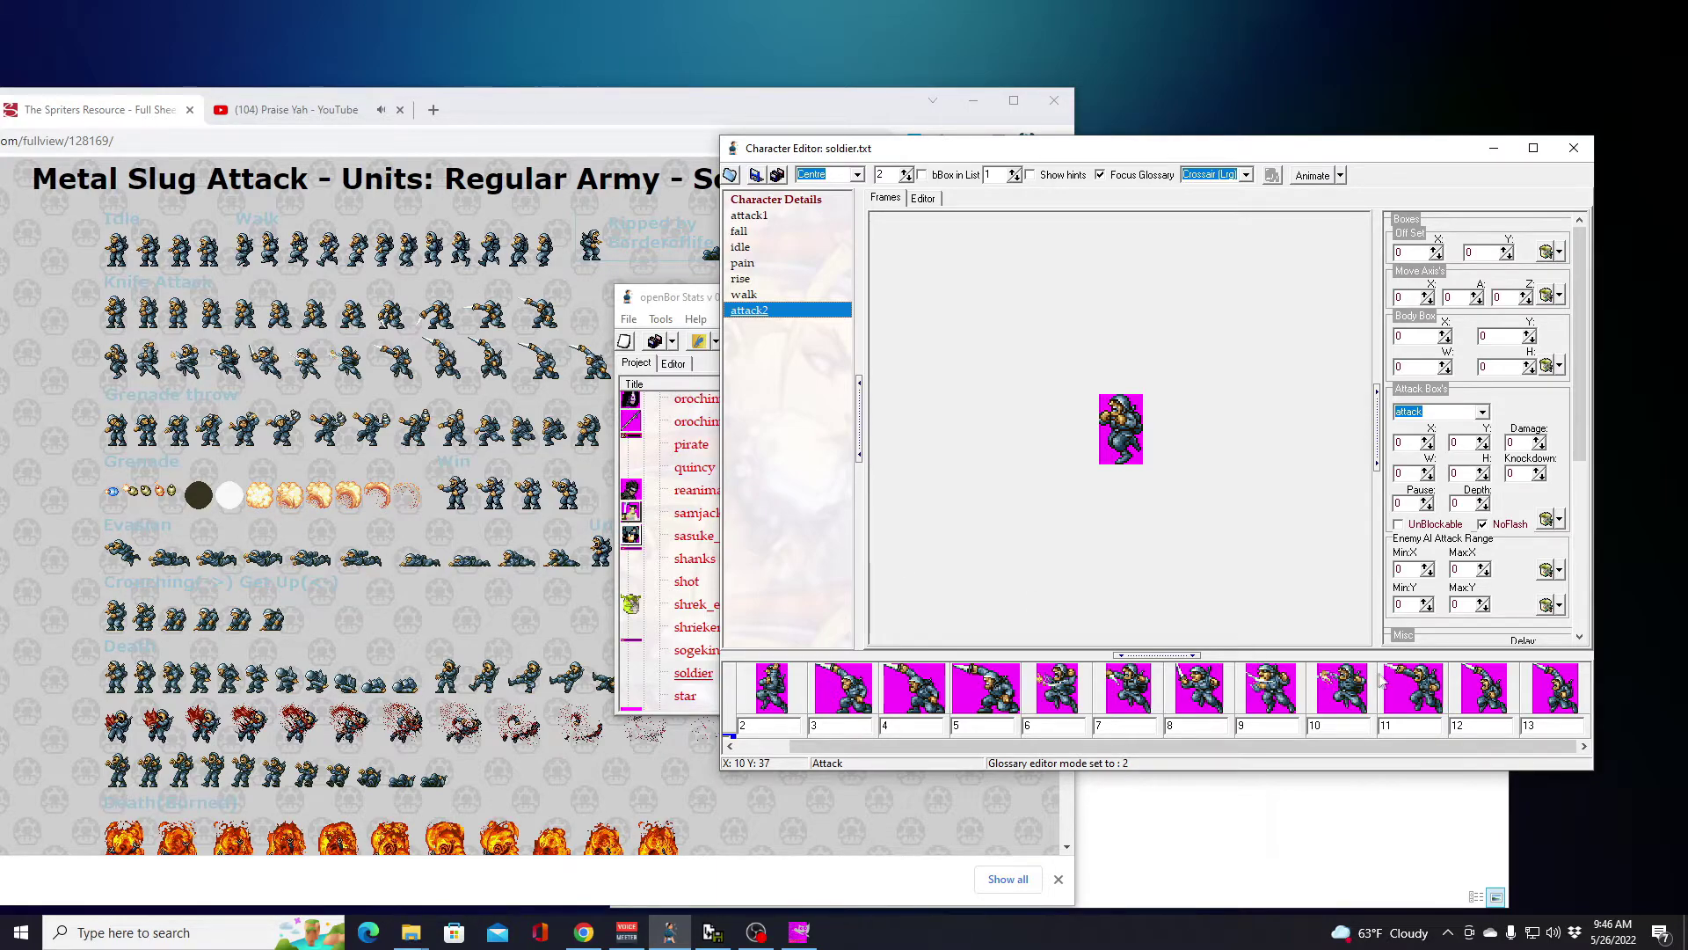
{"action": "left_click", "coordinate": [925, 200]}
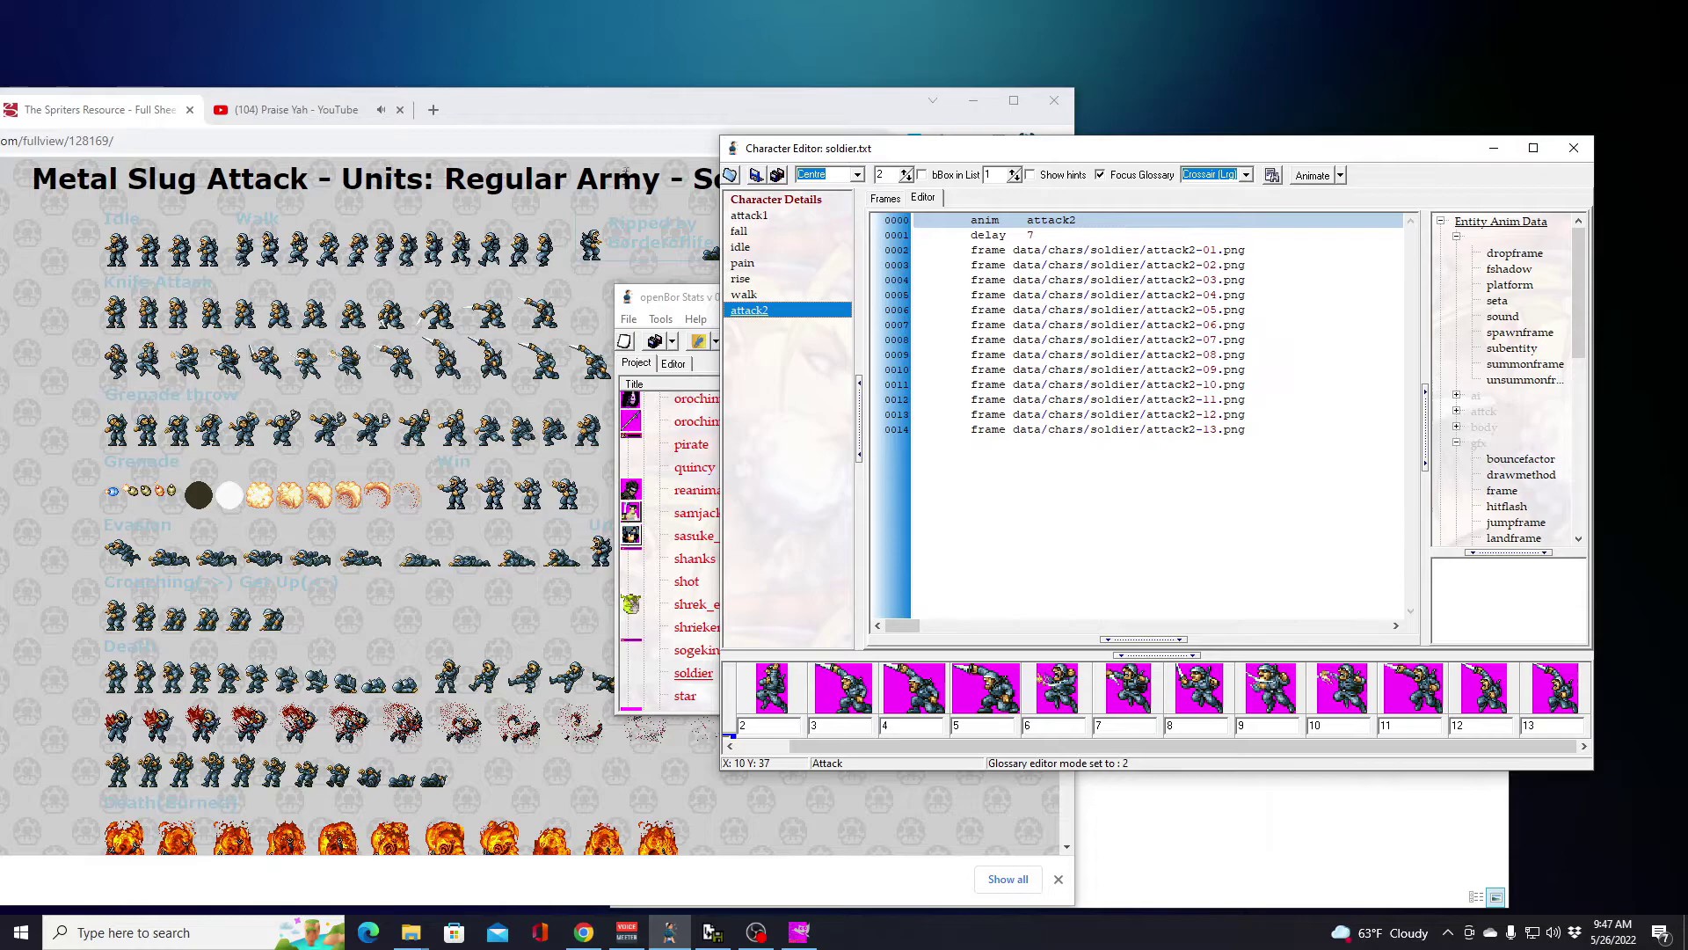
{"action": "left_click_drag", "start_coordinate": [749, 123], "coordinate": [851, 123]}
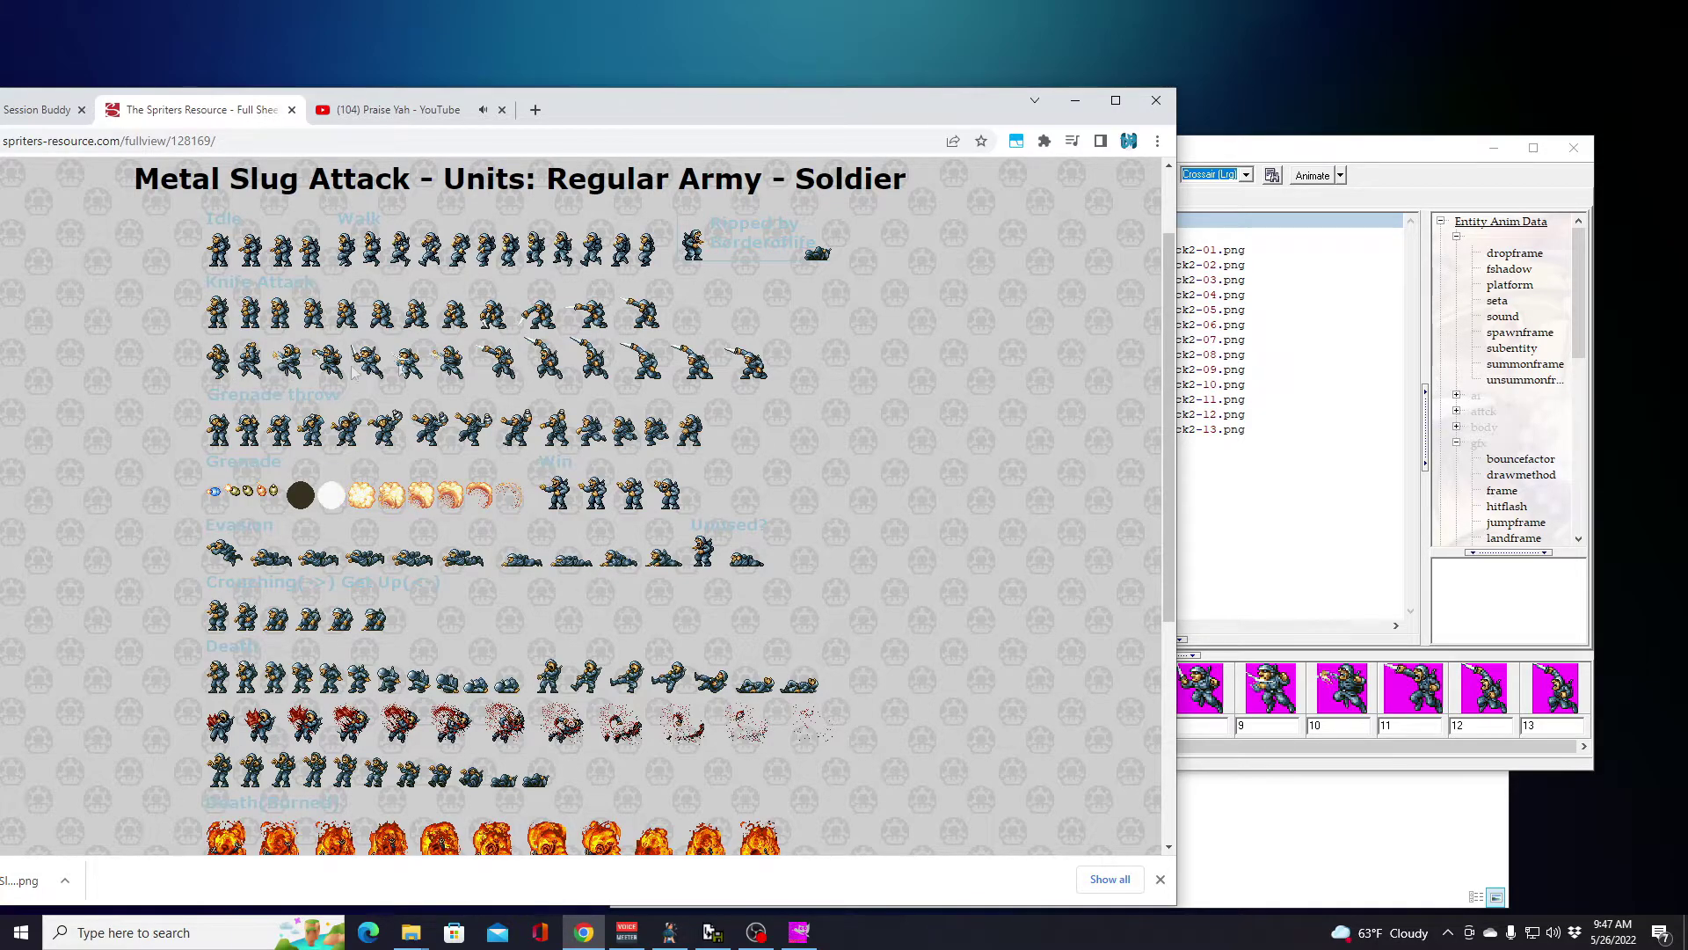
{"action": "left_click", "coordinate": [1288, 164]}
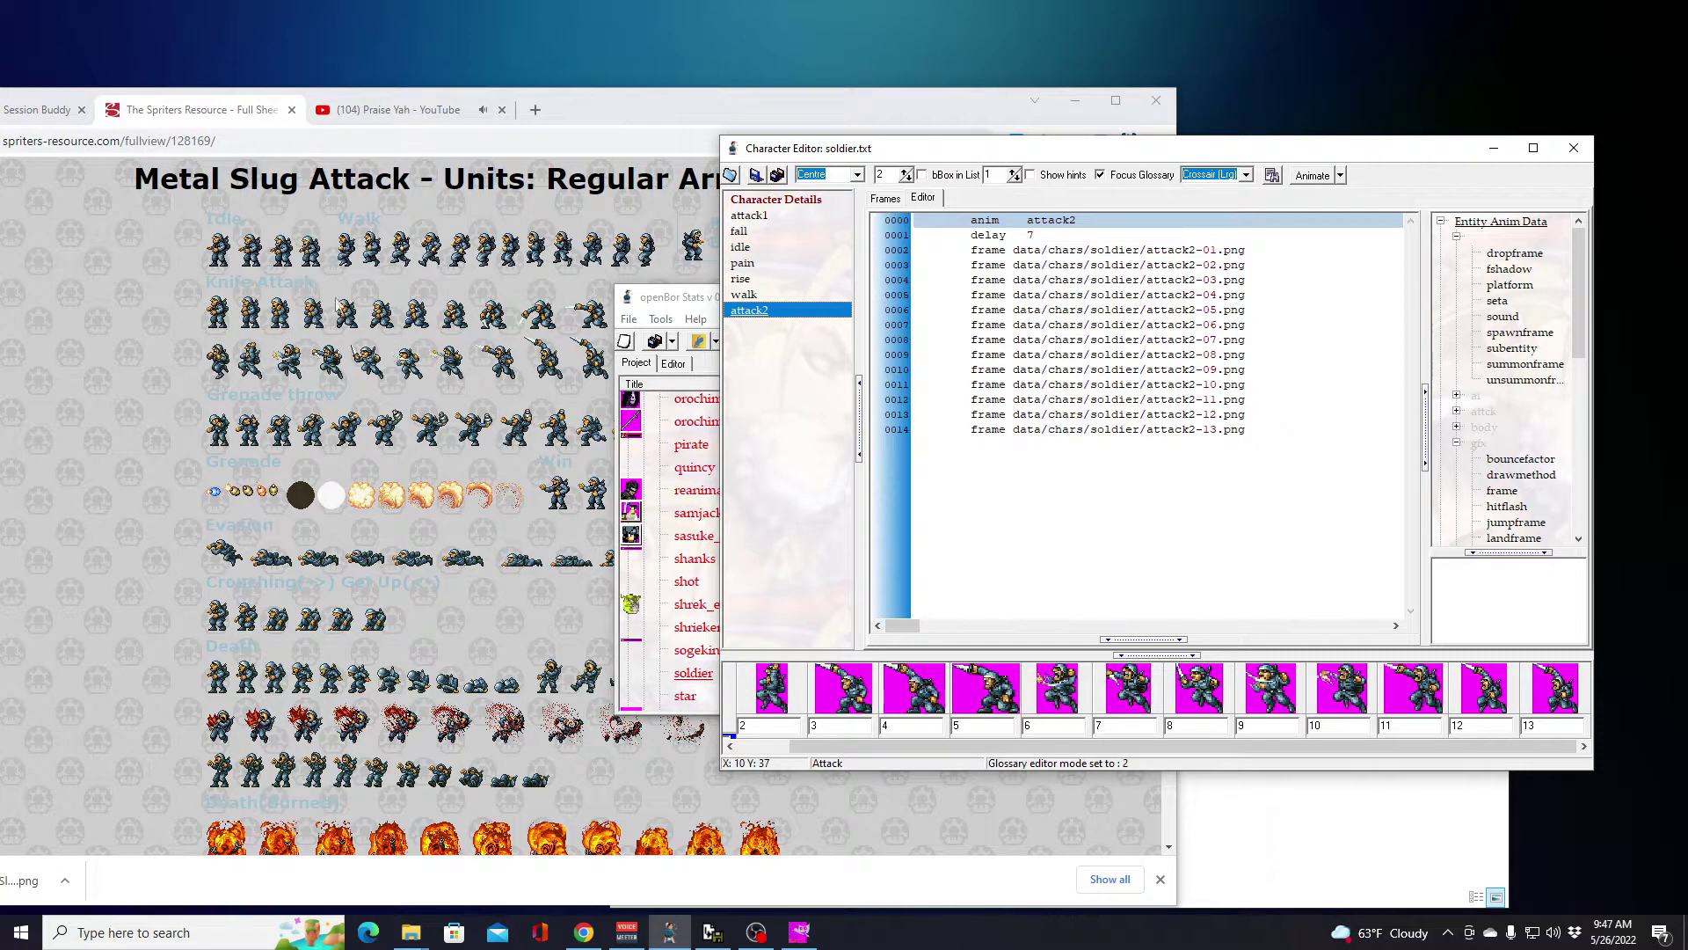
{"action": "left_click", "coordinate": [610, 114]}
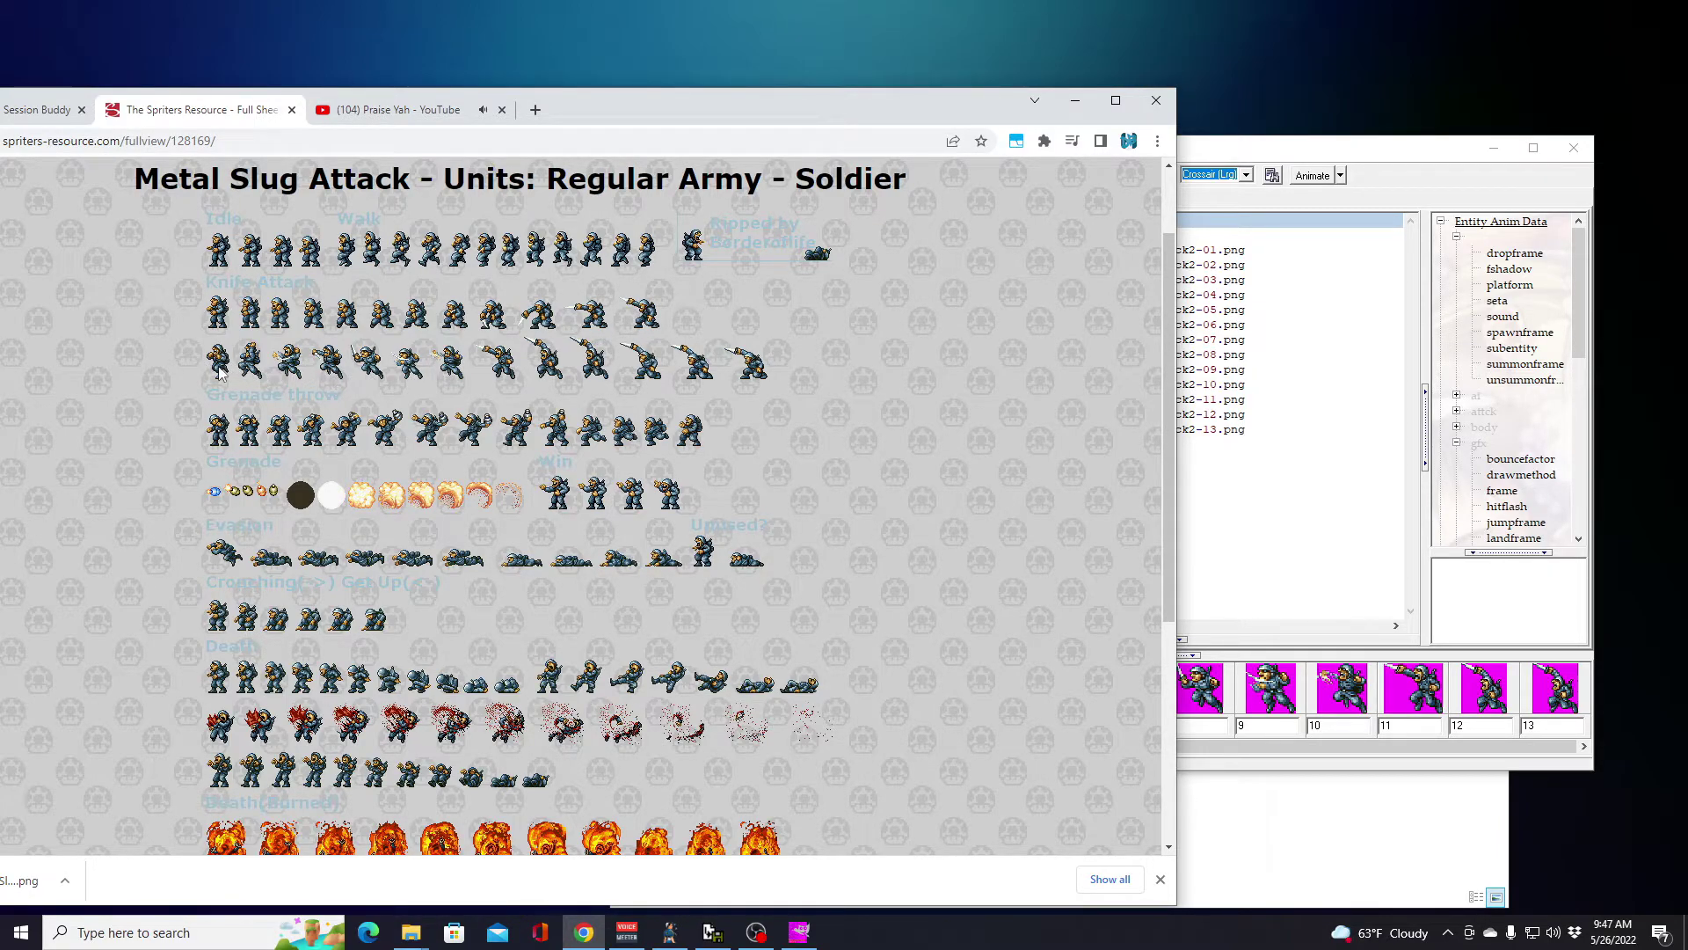
{"action": "left_click", "coordinate": [1398, 160]}
{"action": "left_click_drag", "start_coordinate": [973, 744], "coordinate": [920, 744]}
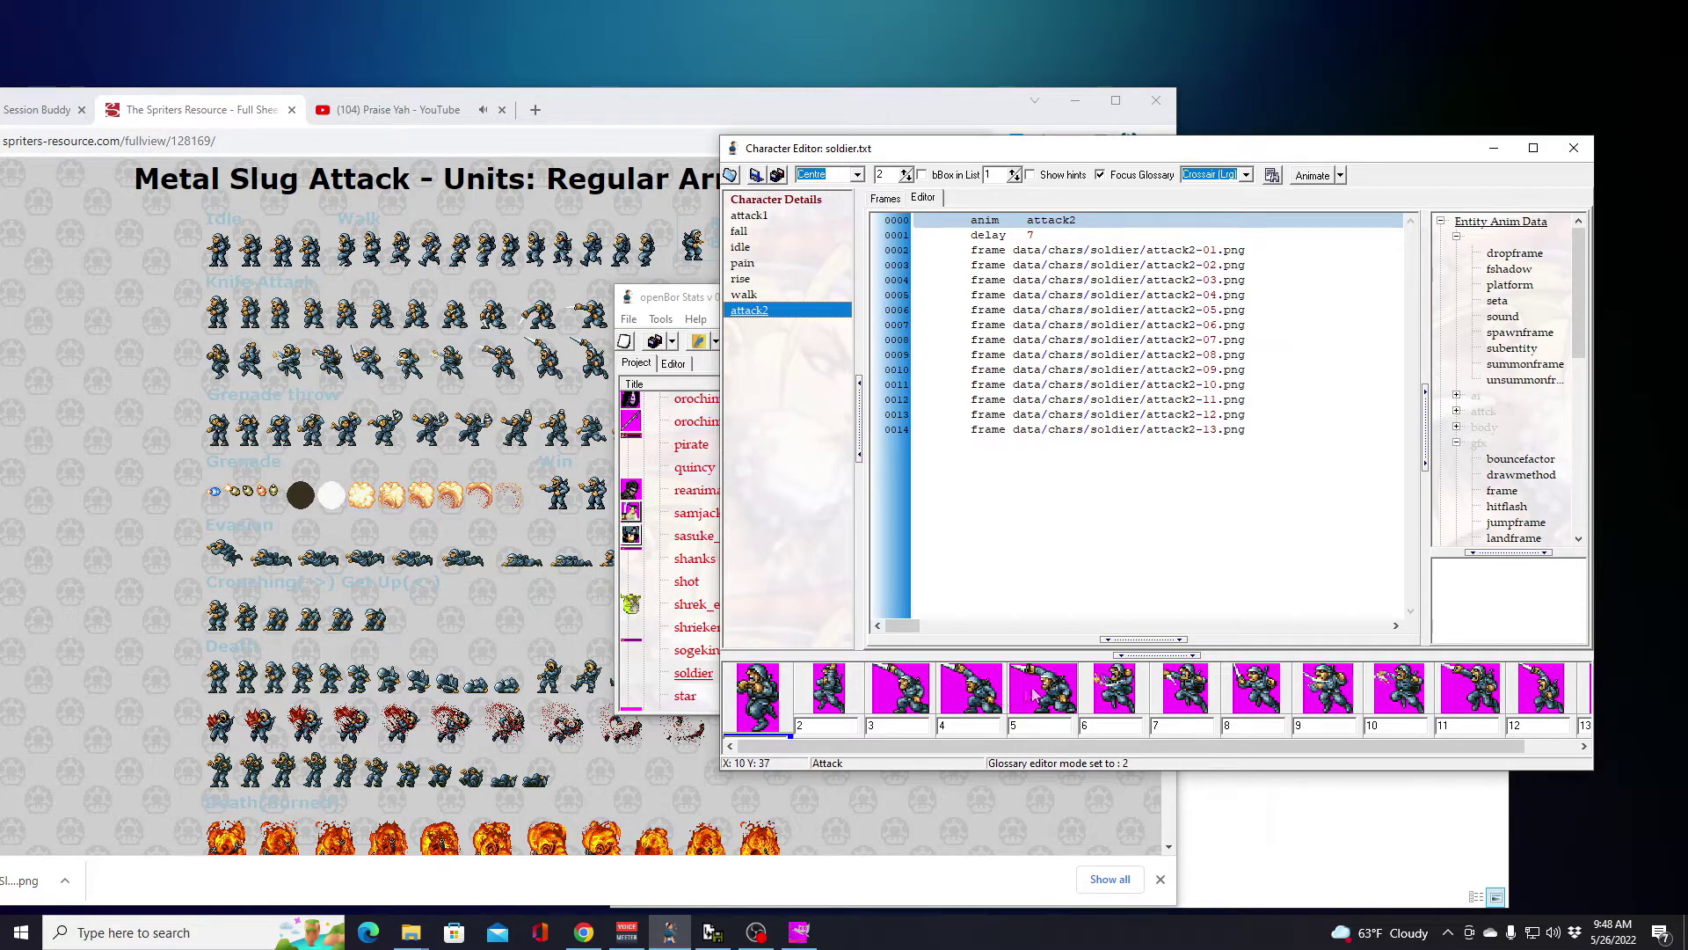
Step: Identify frames 3 to 5 of attack2 and move the attack2-03, attack2-04 and attack2-05 lines to the end, after attack2-13
{"action": "left_click", "coordinate": [915, 690]}
{"action": "left_click", "coordinate": [981, 691]}
{"action": "left_click", "coordinate": [1037, 699]}
{"action": "left_click", "coordinate": [914, 699]}
{"action": "left_click", "coordinate": [984, 695]}
{"action": "left_click", "coordinate": [1037, 699]}
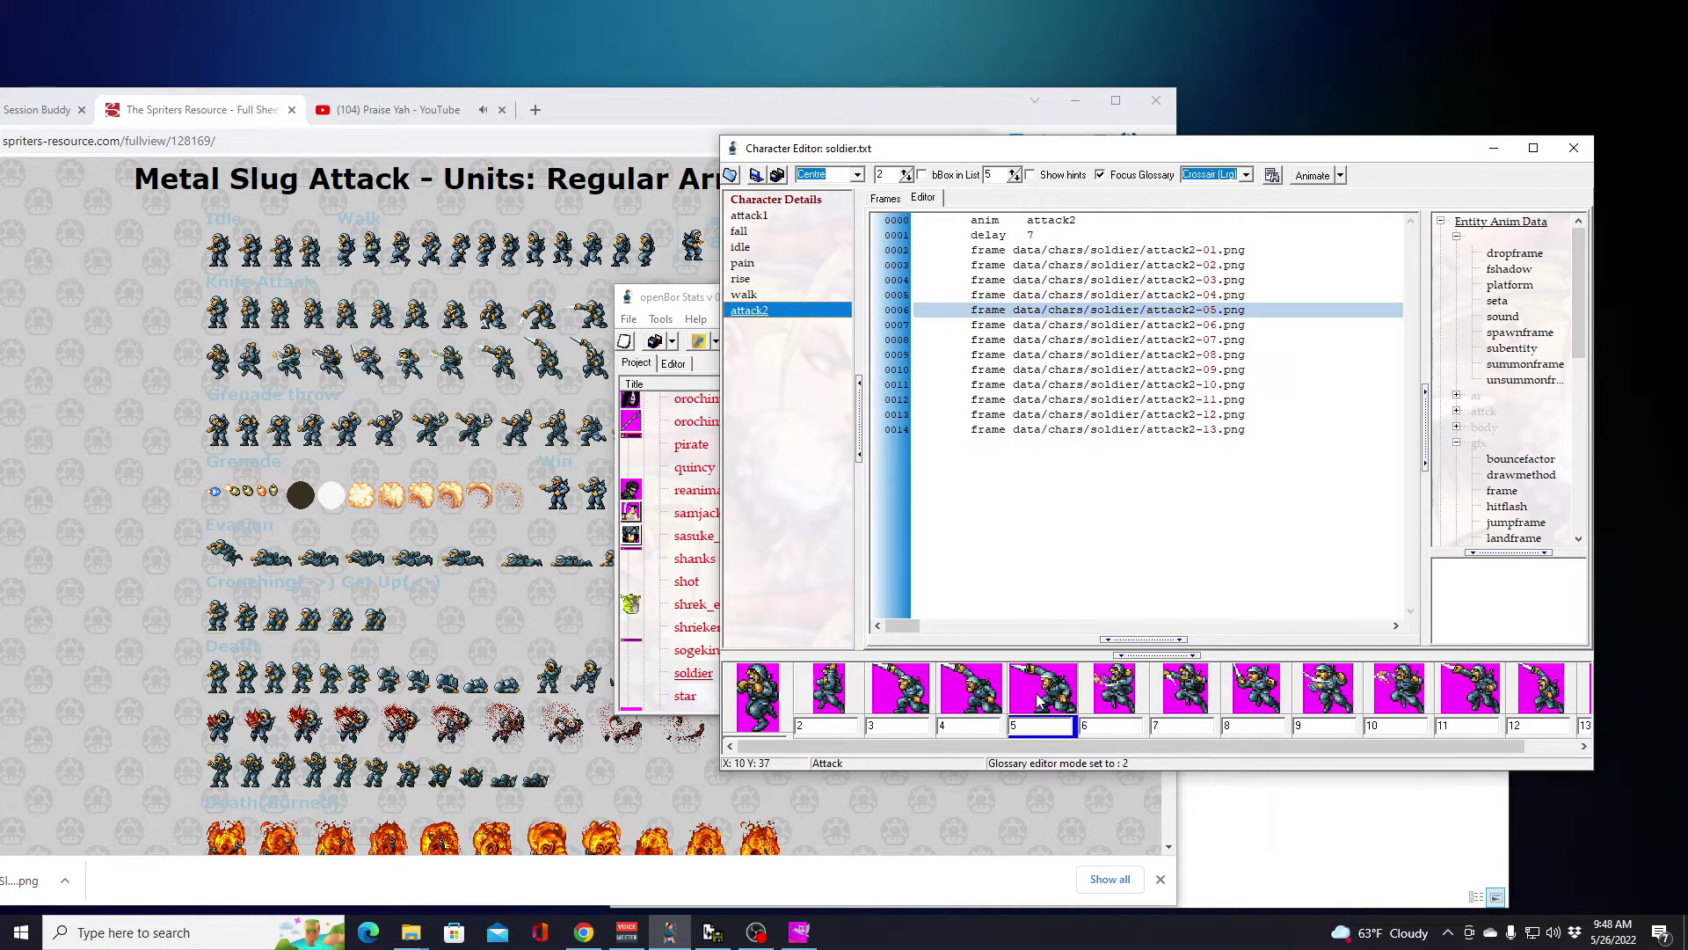
{"action": "left_click", "coordinate": [898, 699]}
{"action": "left_click", "coordinate": [963, 699]}
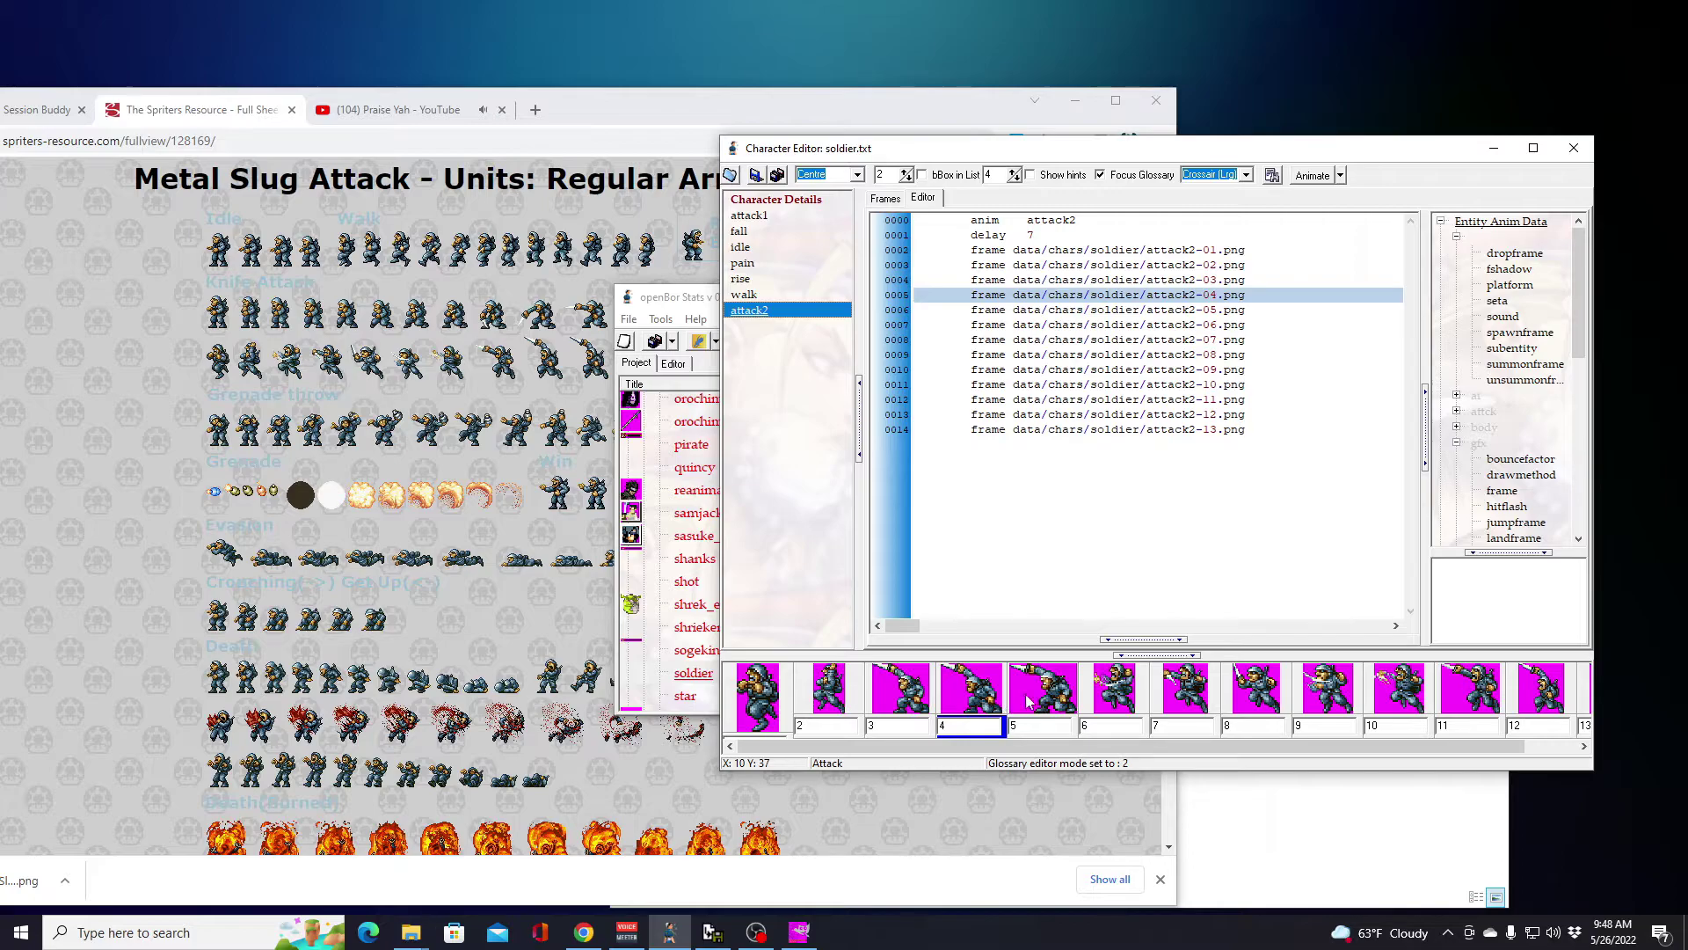
{"action": "left_click", "coordinate": [1031, 701]}
{"action": "left_click_drag", "start_coordinate": [1251, 275], "coordinate": [1268, 309]}
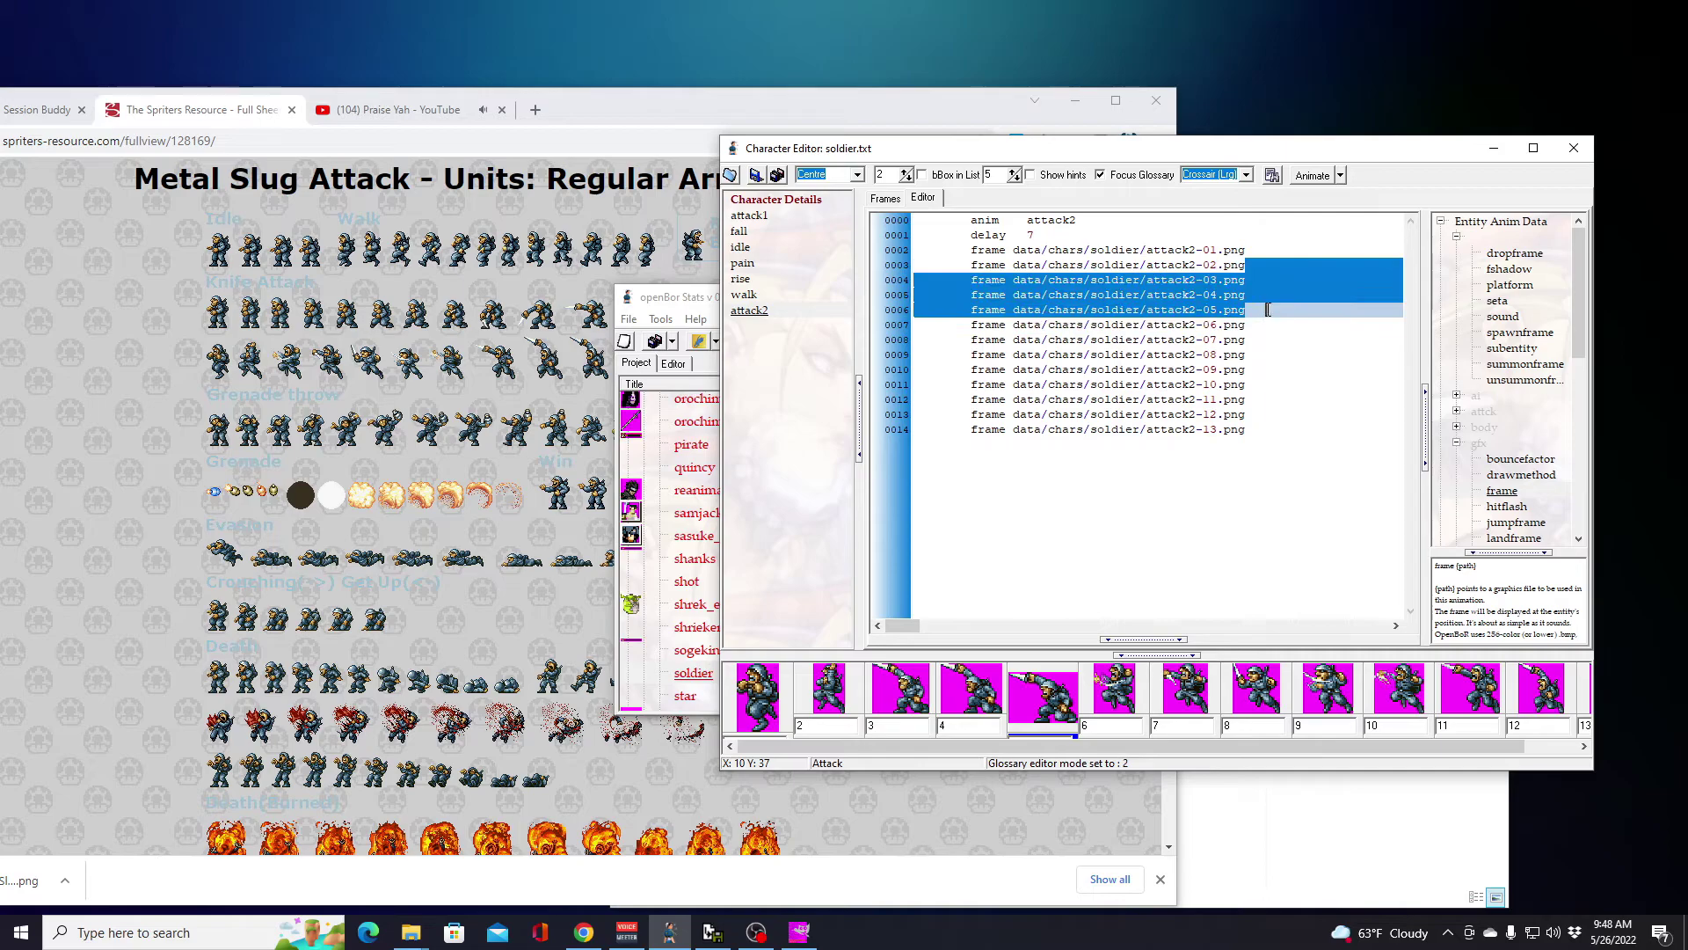
{"action": "key", "text": "Delete"}
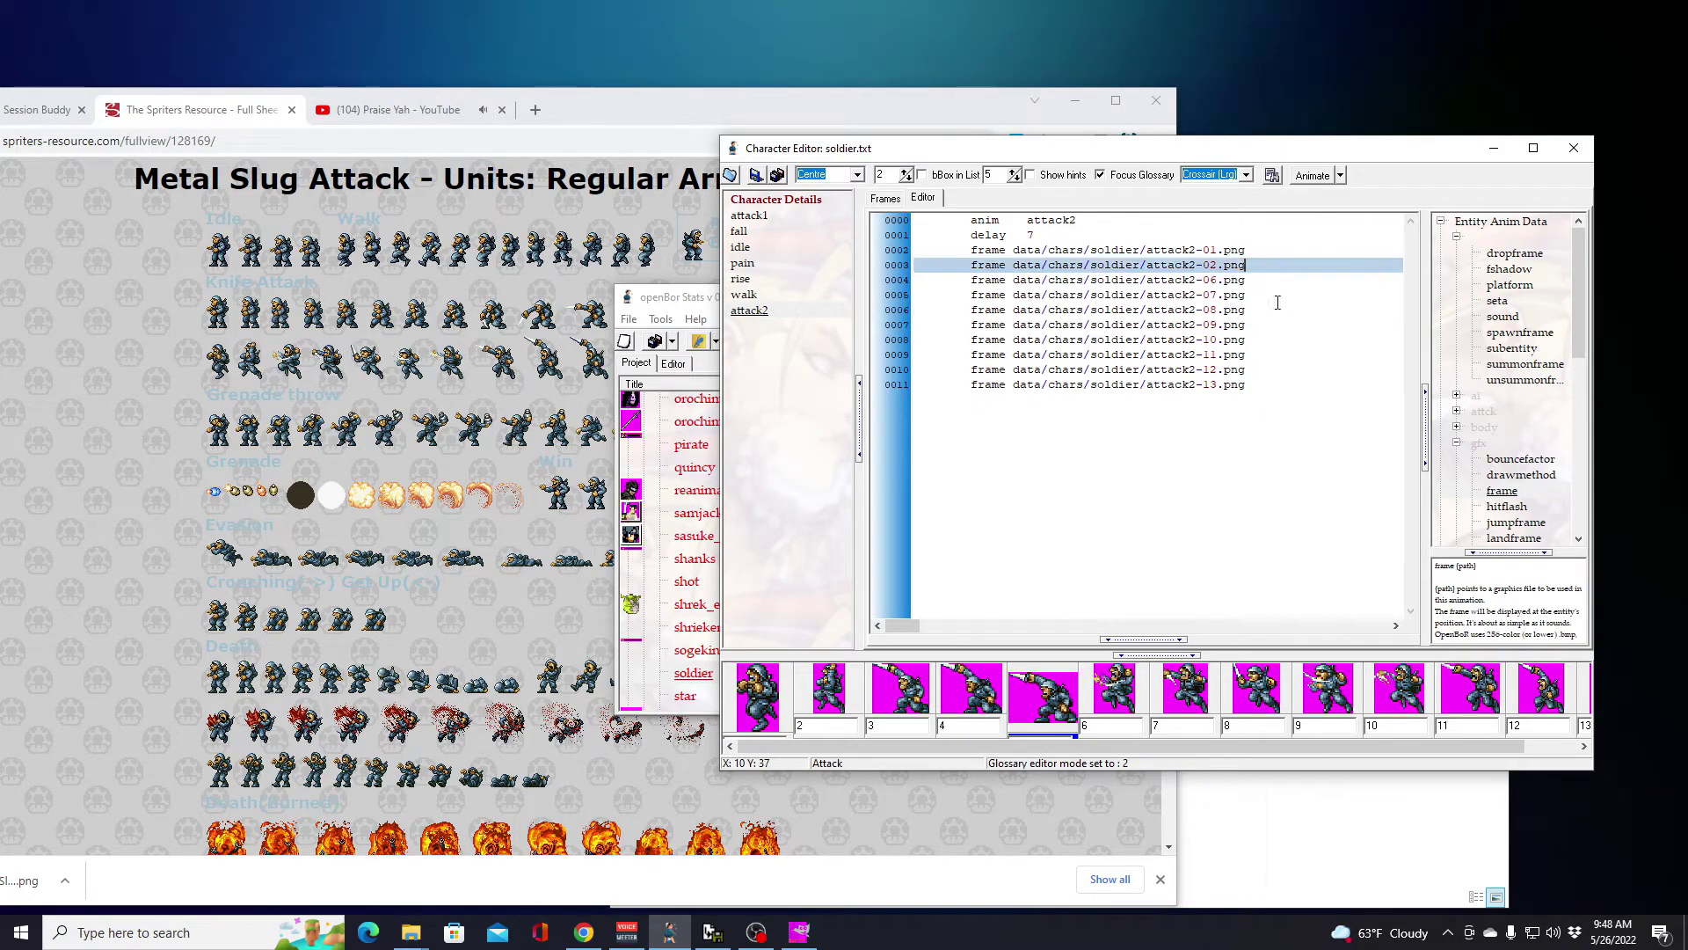
{"action": "left_click", "coordinate": [1275, 384]}
{"action": "key", "text": "ctrl+v"}
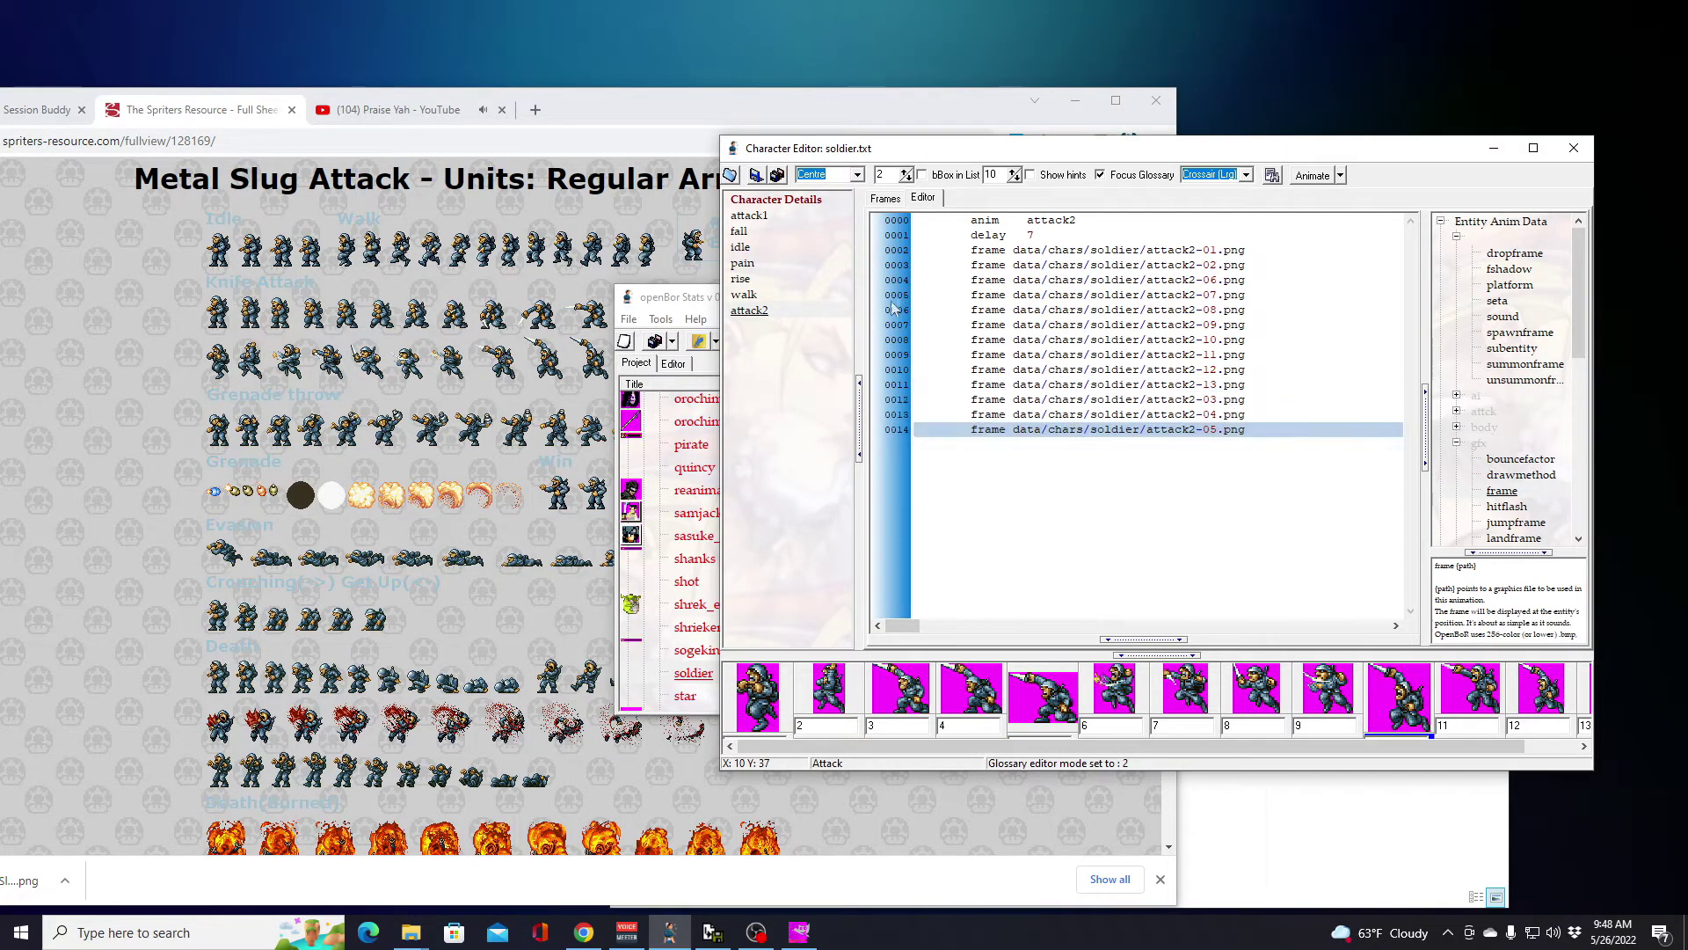
Step: Review the reordered attack2 frames through to frame 13 and play the animation to check its sequence
{"action": "left_click", "coordinate": [888, 199]}
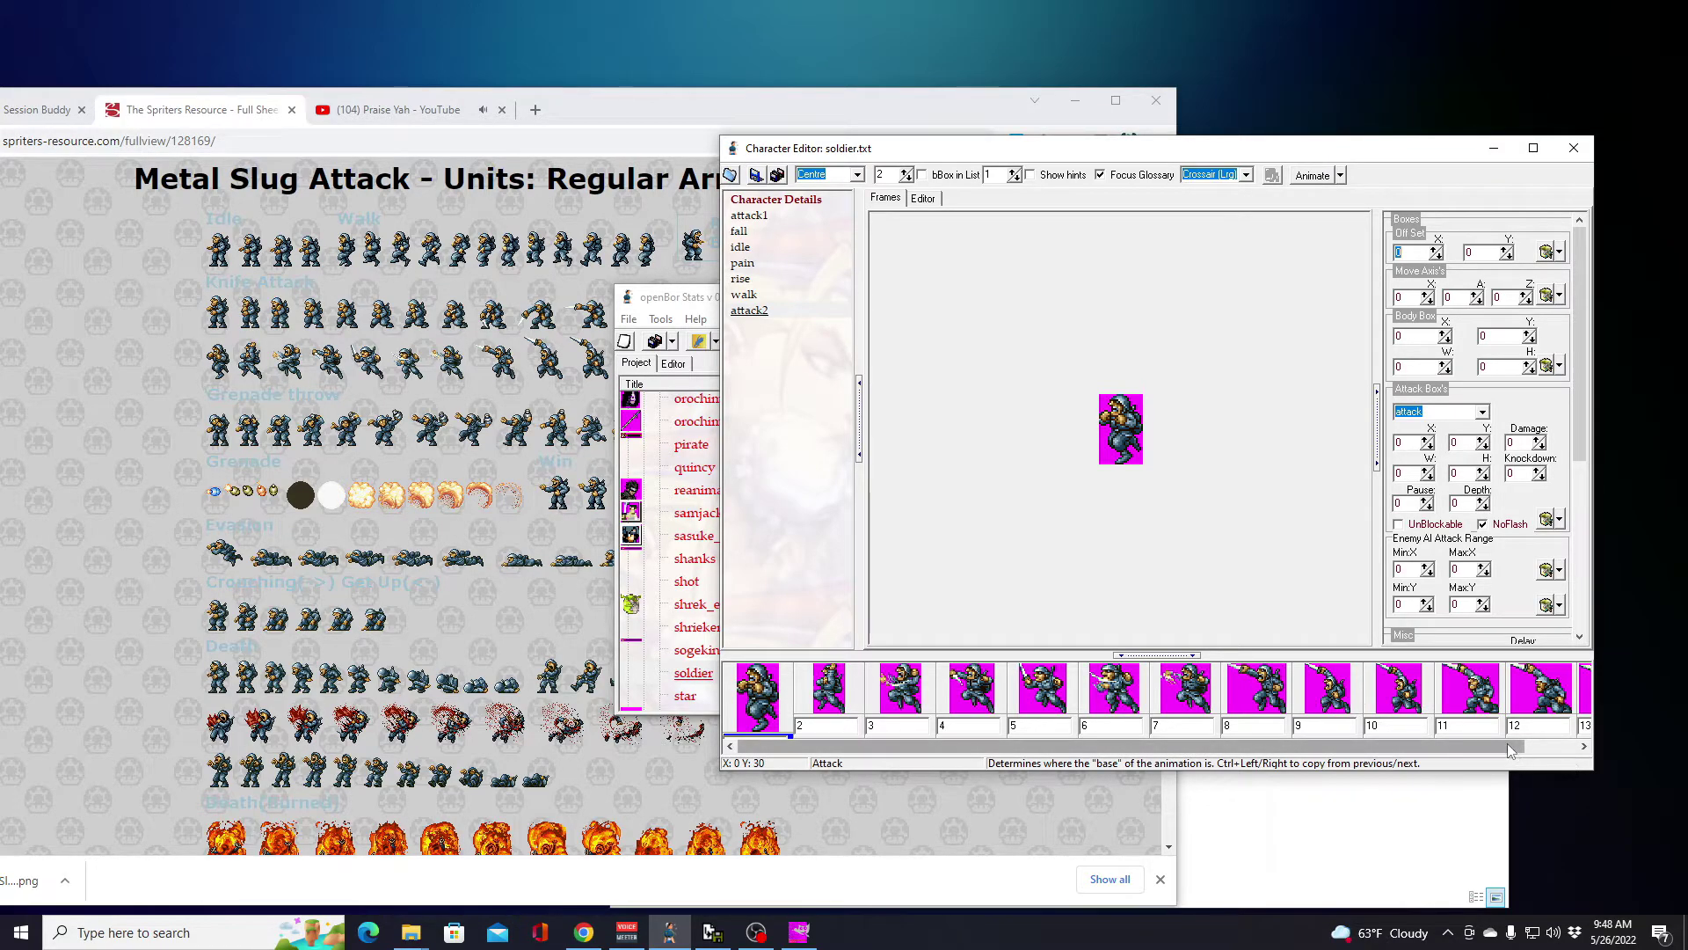
{"action": "left_click_drag", "start_coordinate": [1517, 754], "coordinate": [1574, 754]}
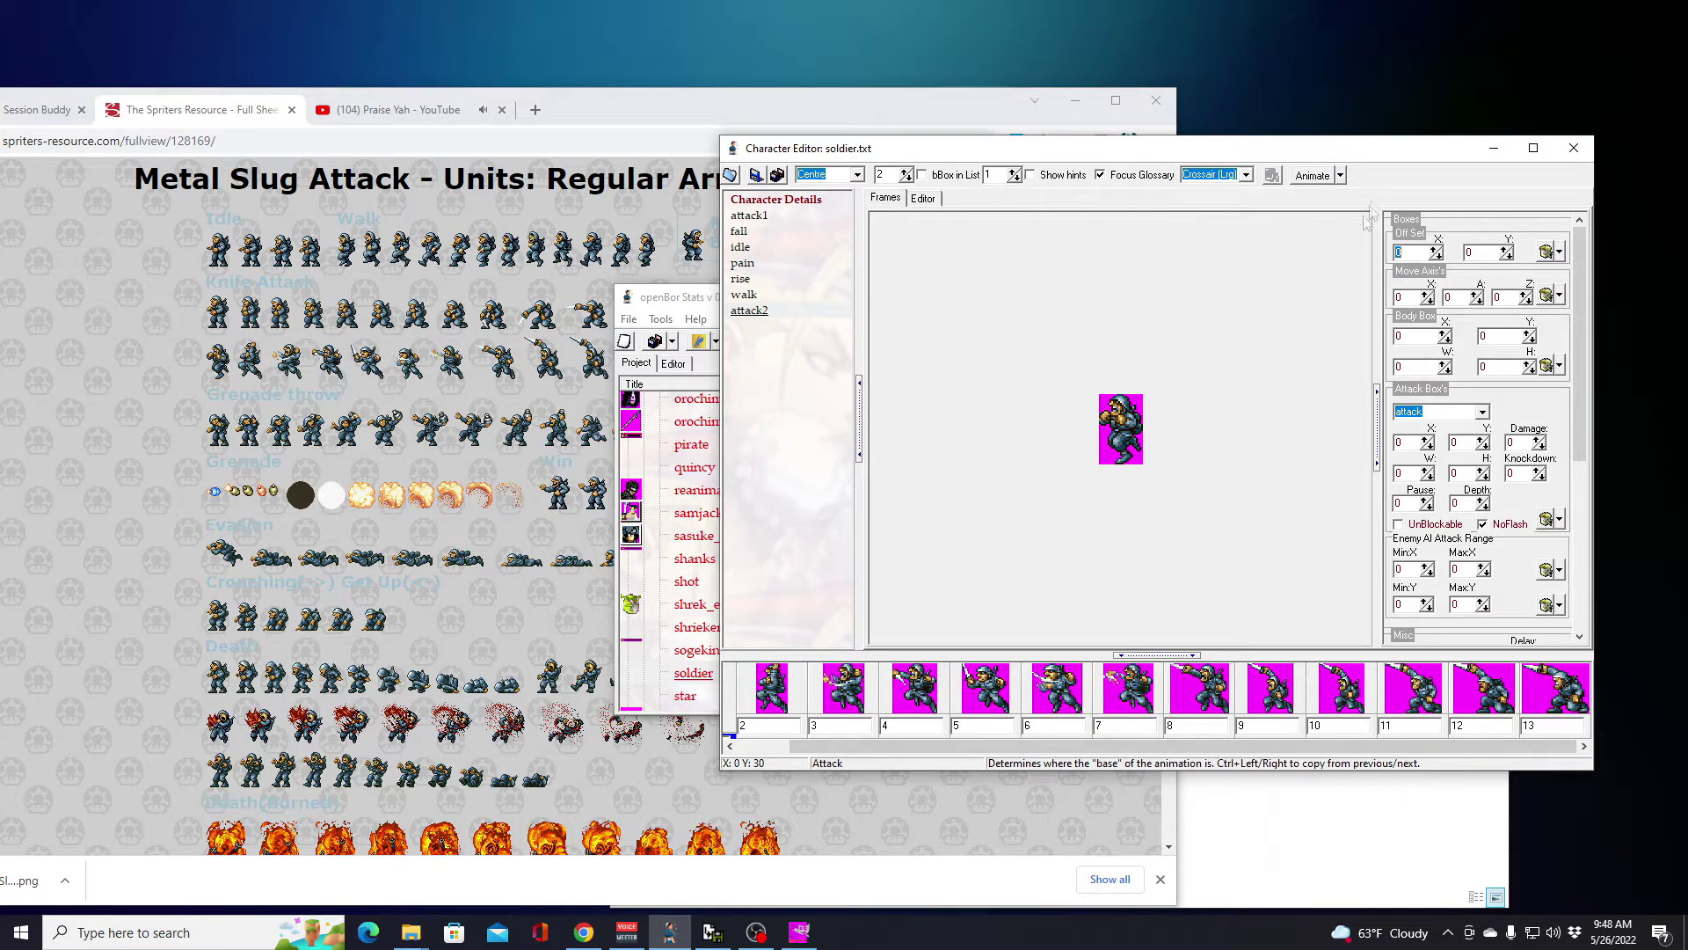
{"action": "left_click", "coordinate": [1310, 179]}
{"action": "left_click", "coordinate": [1310, 176]}
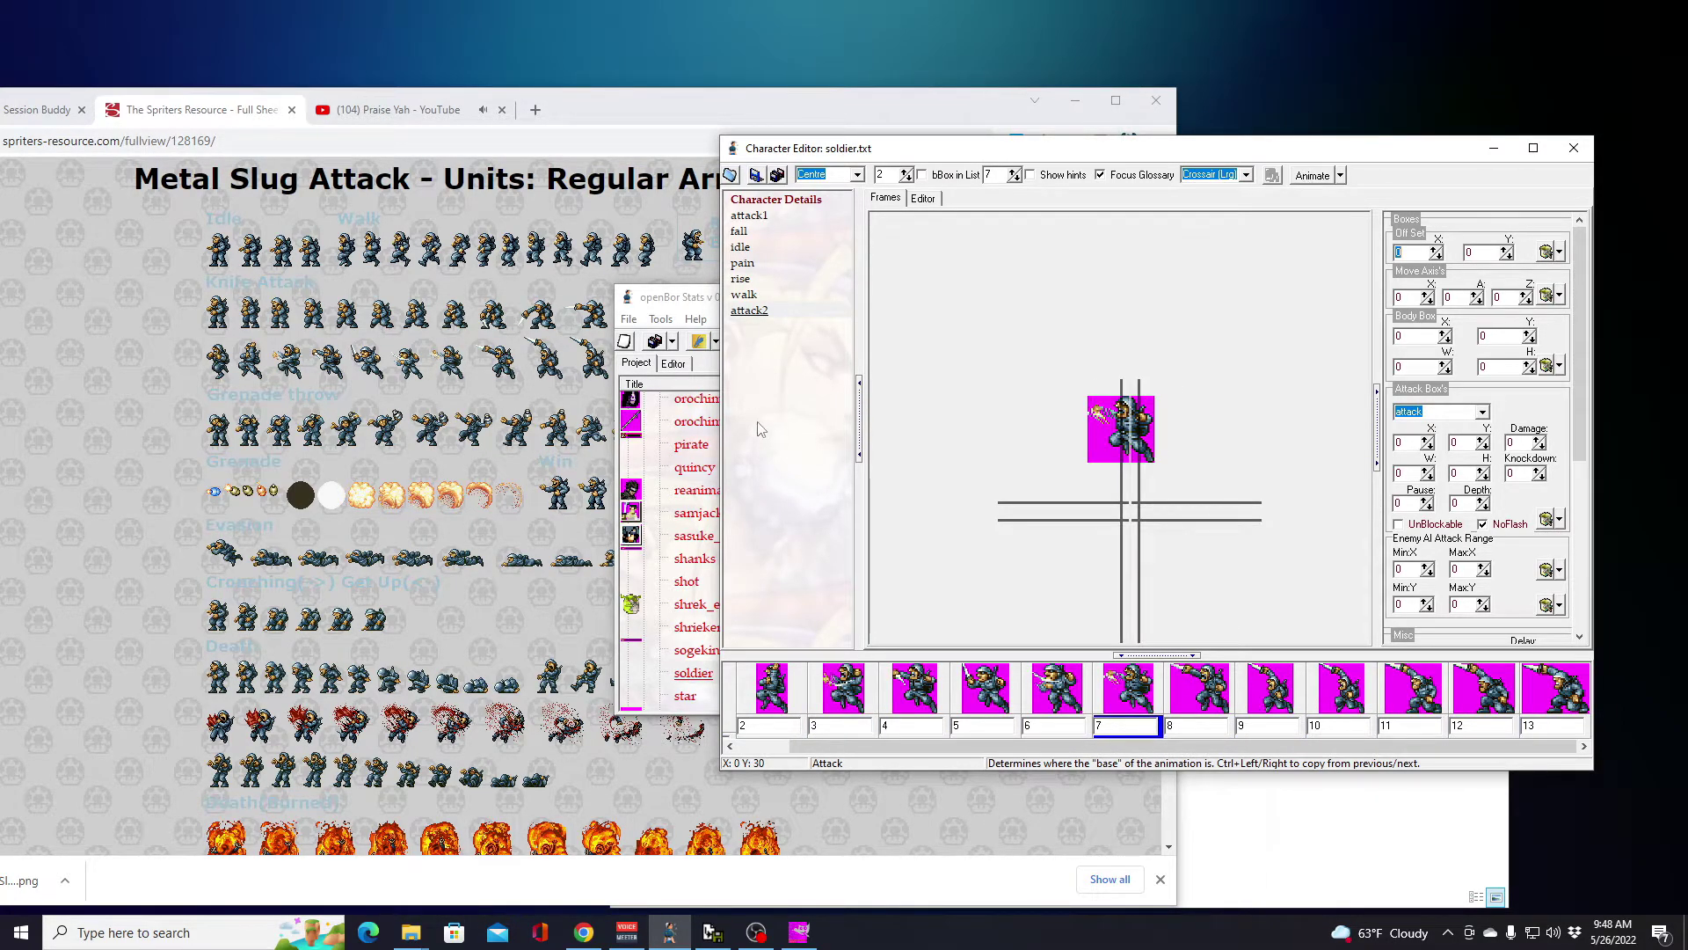
Step: Add a new animation after attack2 in the soldier's animation list and name it follow
{"action": "left_click", "coordinate": [922, 199]}
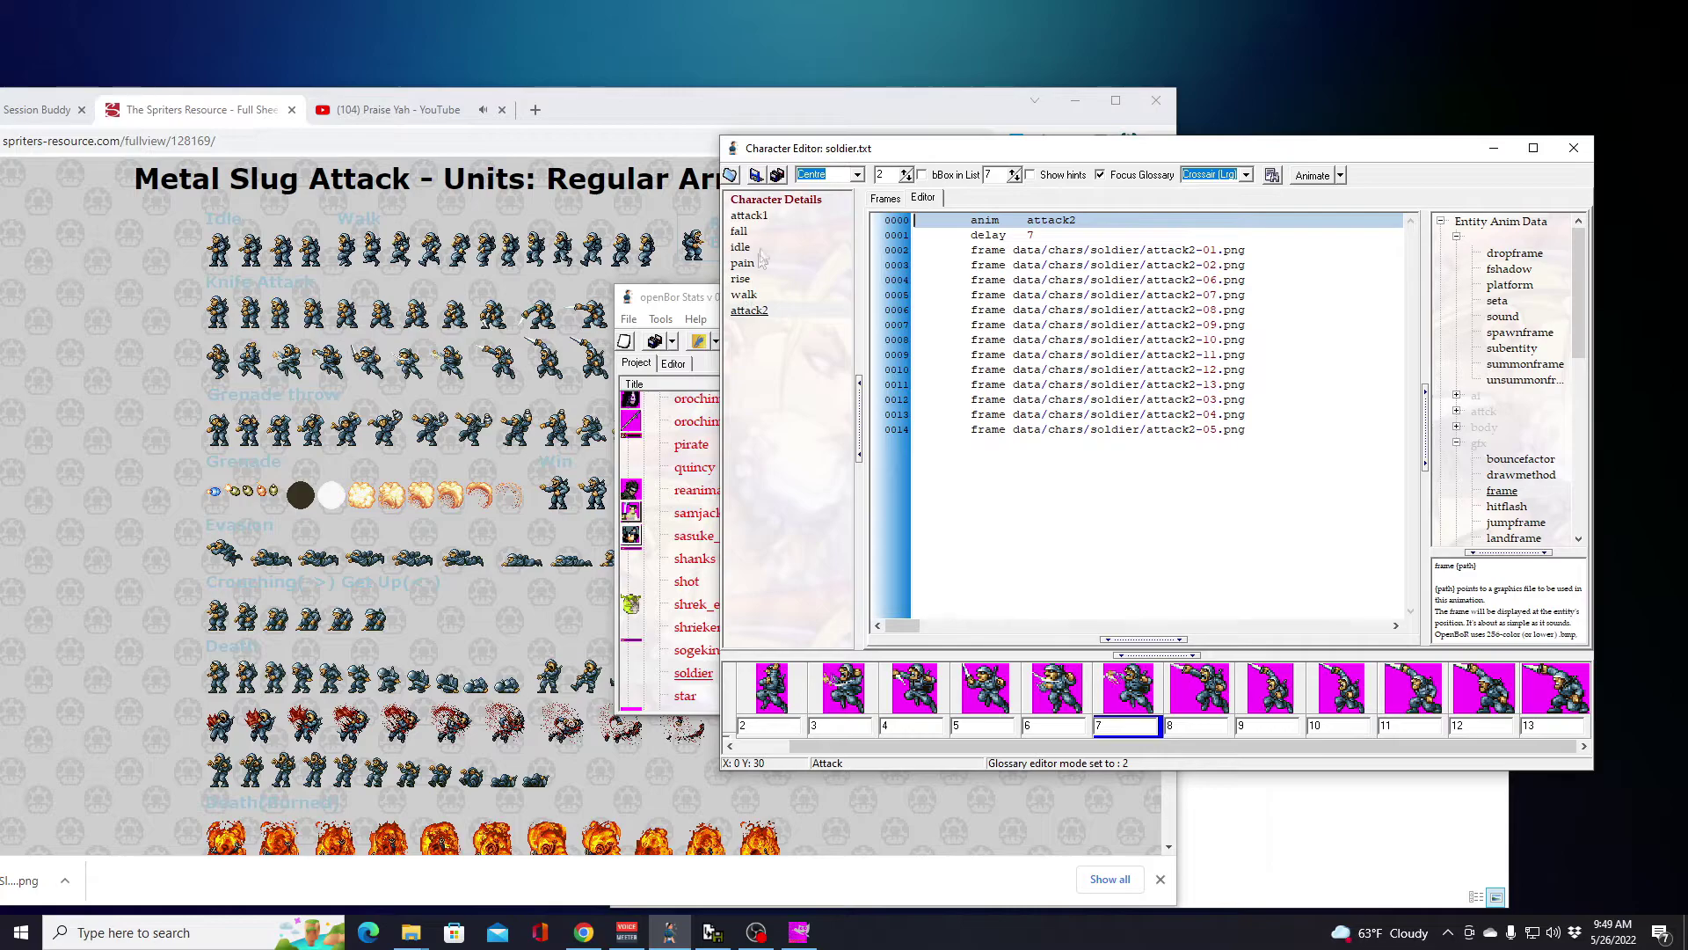
{"action": "left_click", "coordinate": [747, 316]}
{"action": "right_click", "coordinate": [748, 323]}
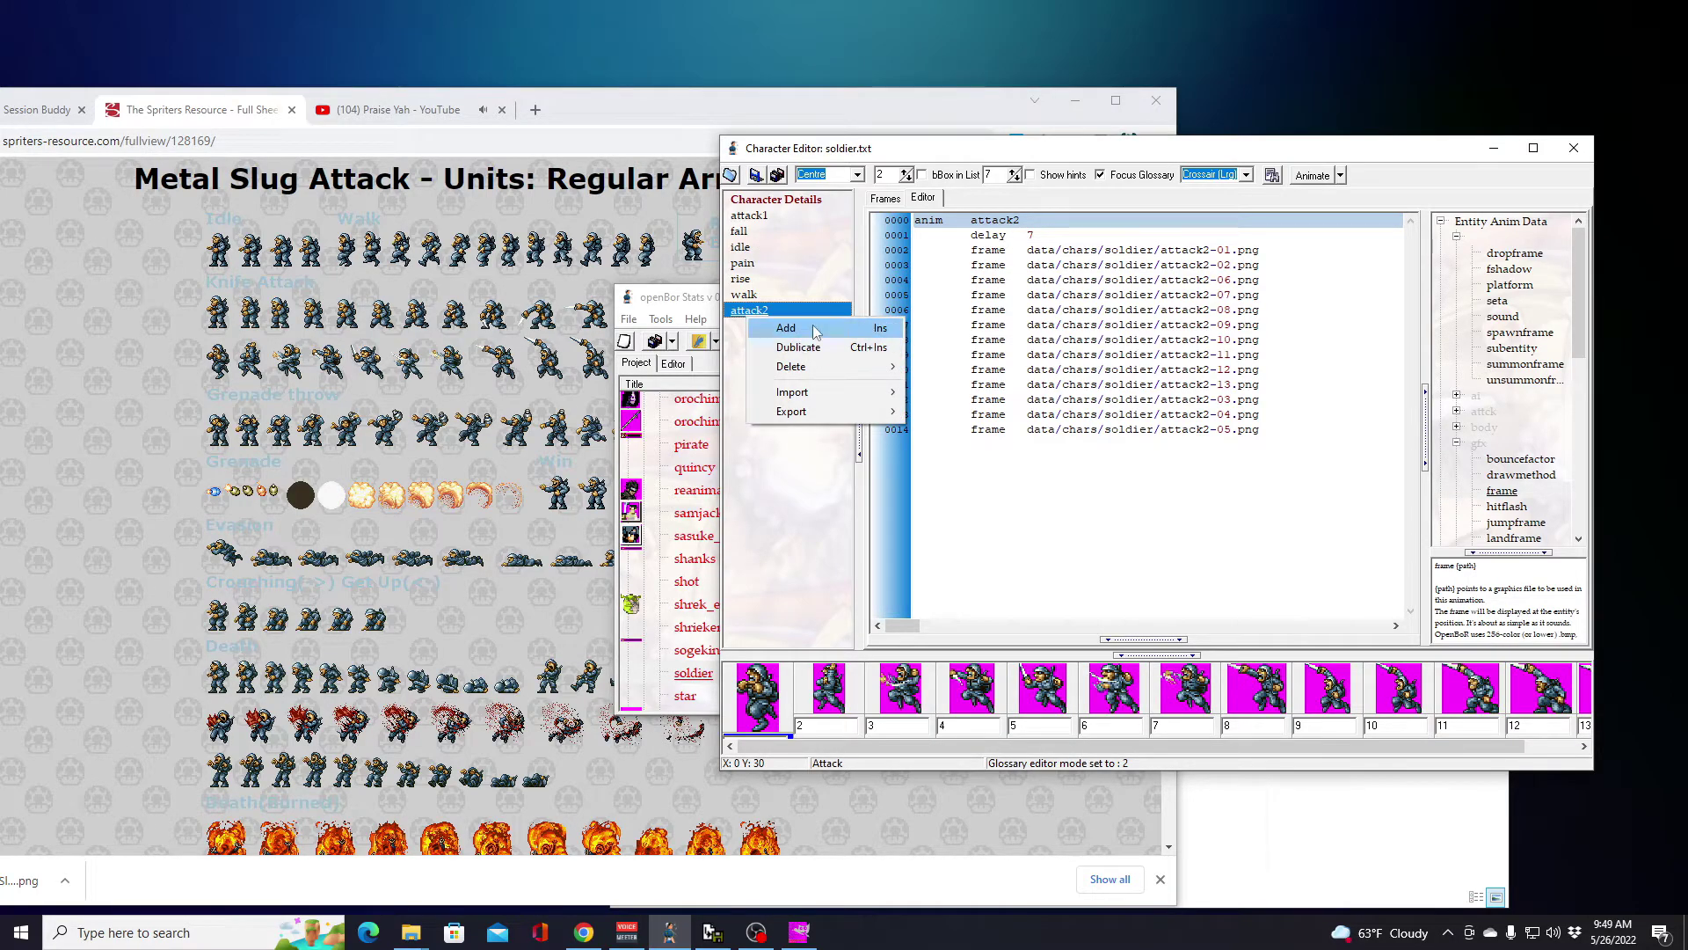
{"action": "left_click", "coordinate": [818, 332]}
{"action": "left_click", "coordinate": [747, 327]}
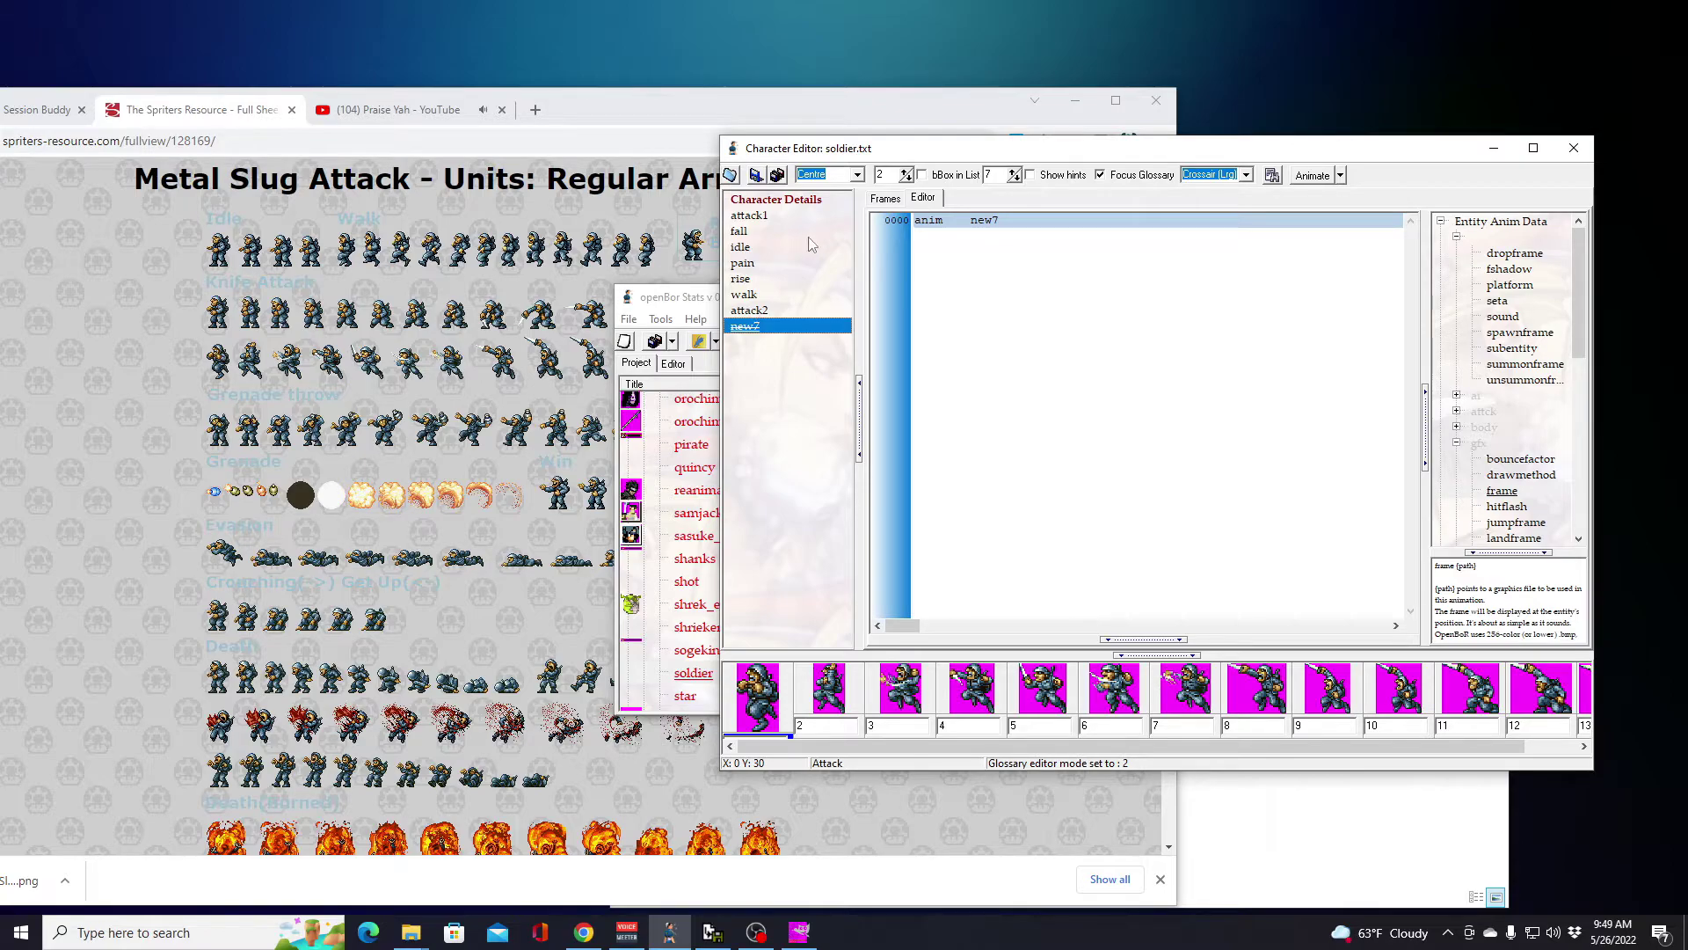
{"action": "left_click", "coordinate": [743, 327]}
{"action": "type", "text": "follow"}
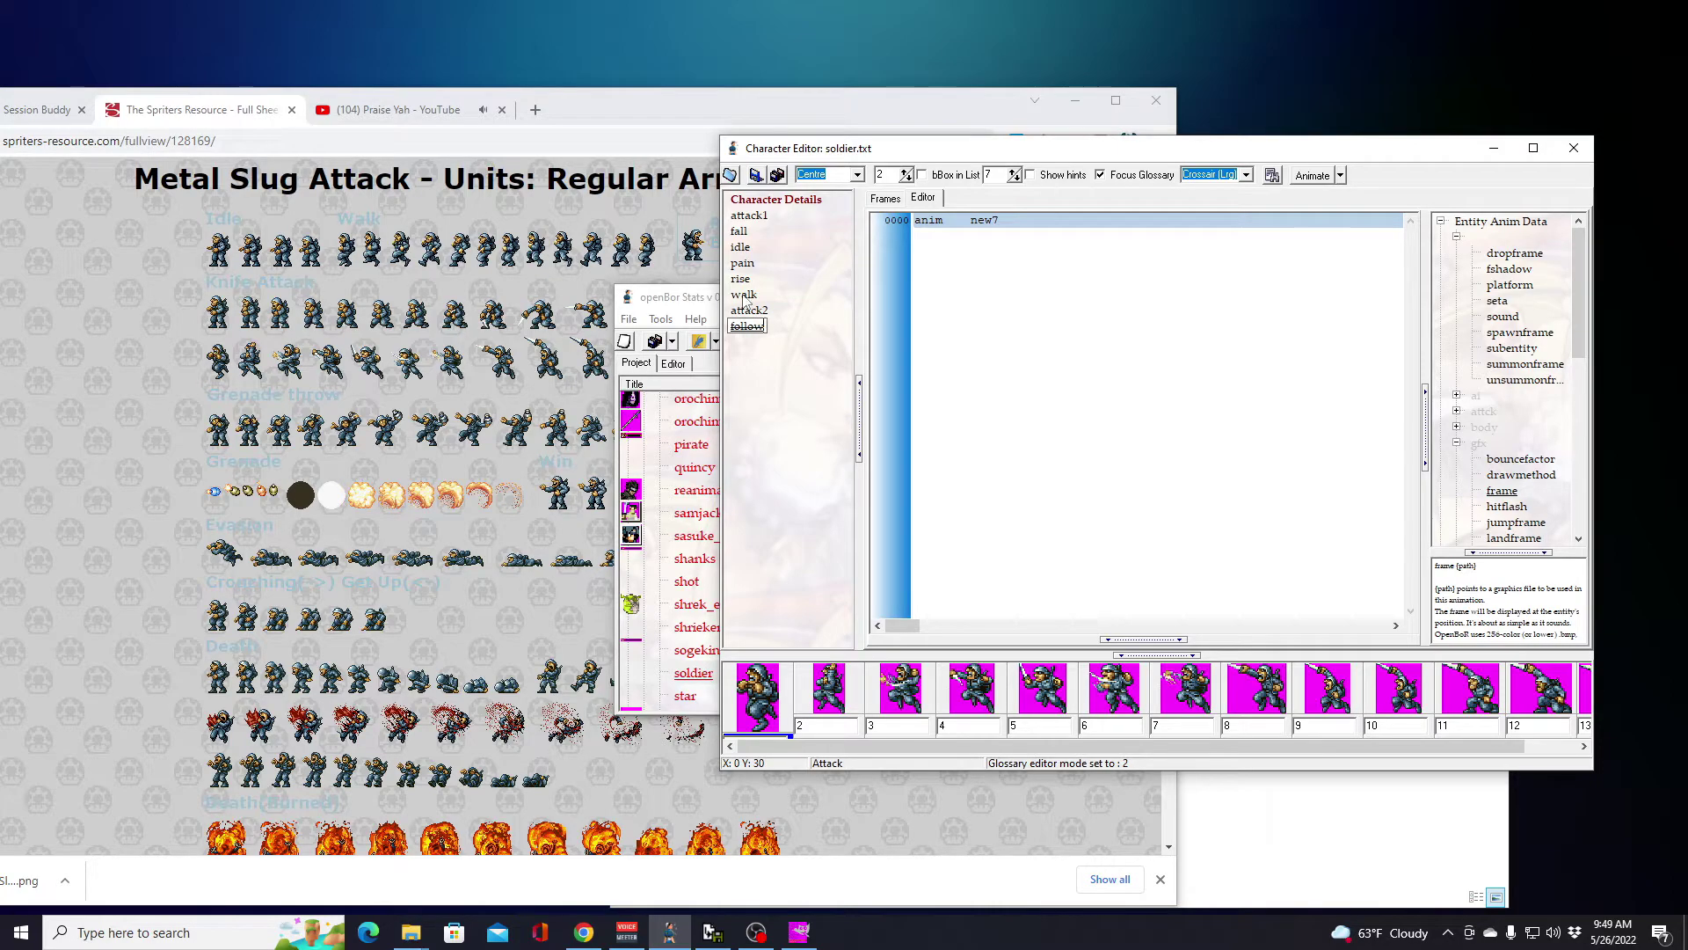
{"action": "key", "text": "Return"}
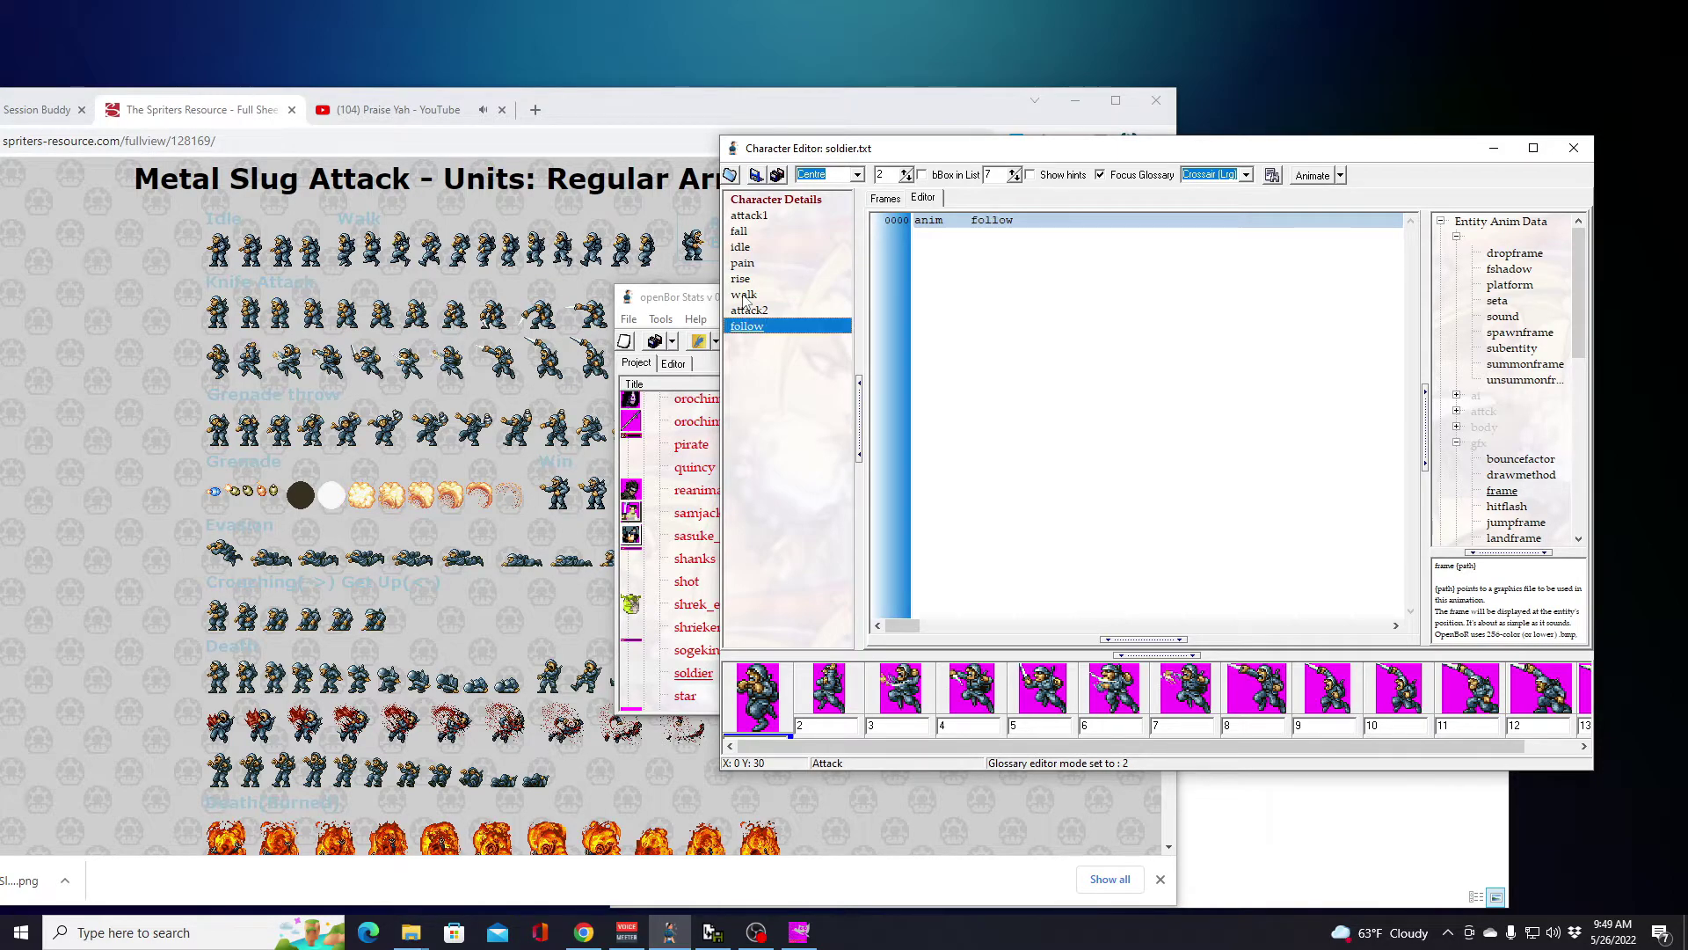
Step: Add a delay of 7 below the anim line in the follow animation's text
{"action": "left_click", "coordinate": [885, 201]}
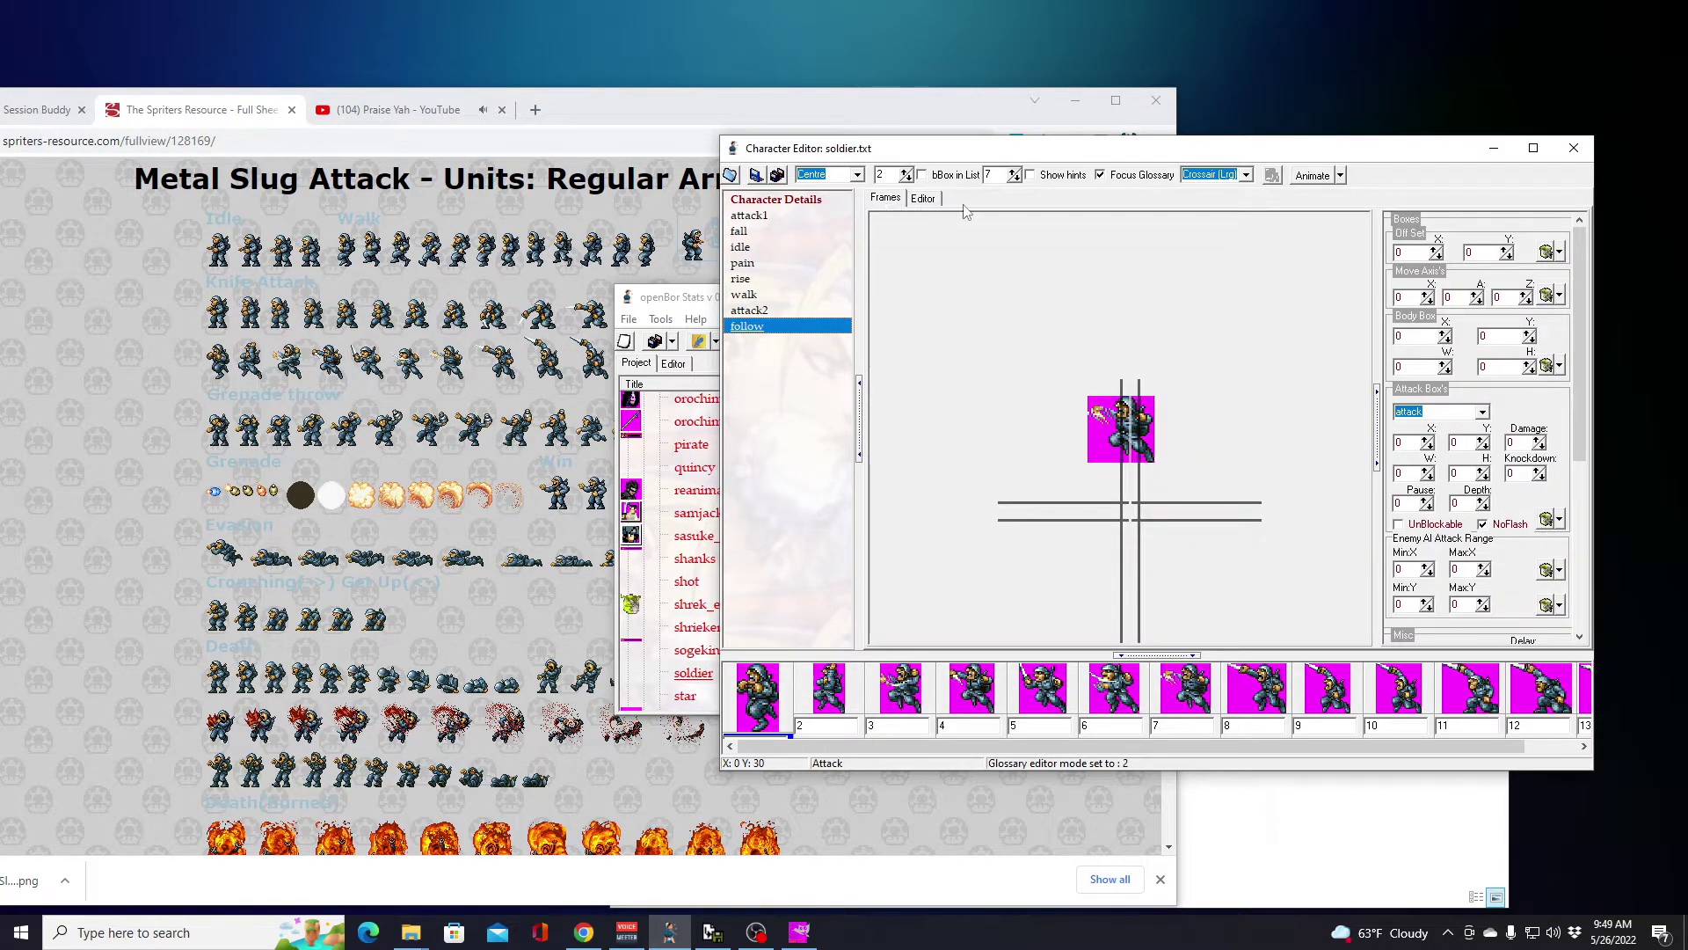
{"action": "left_click", "coordinate": [923, 197]}
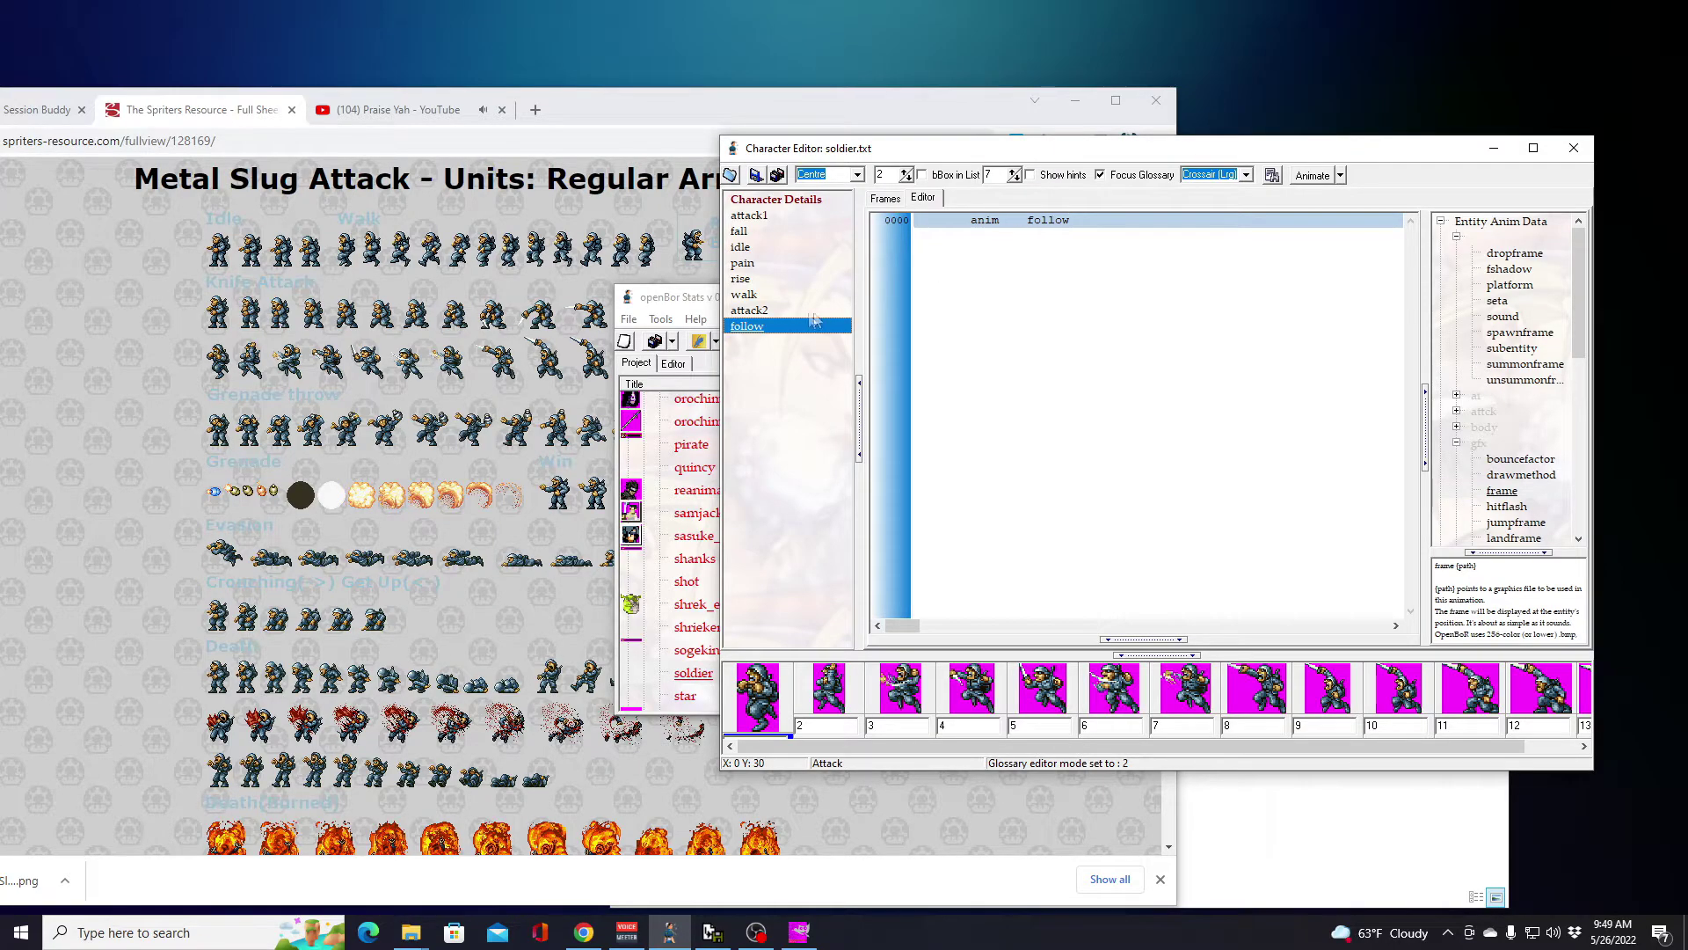
{"action": "left_click", "coordinate": [1120, 222]}
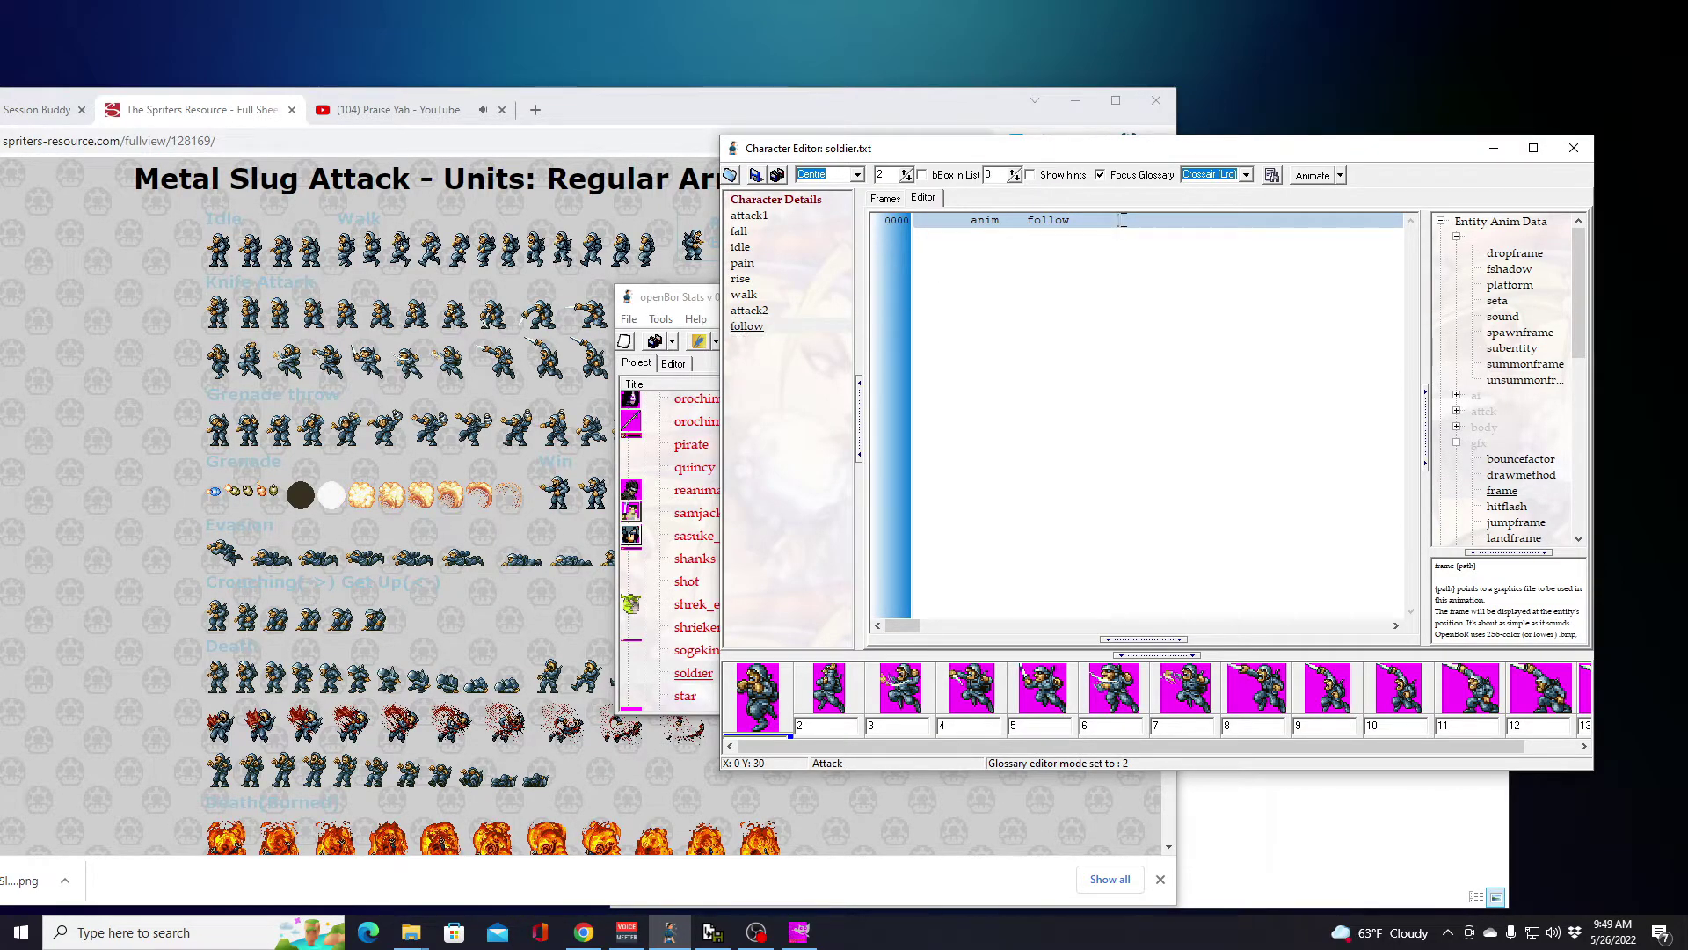
{"action": "key", "text": "Return"}
{"action": "type", "text": "delay 7"}
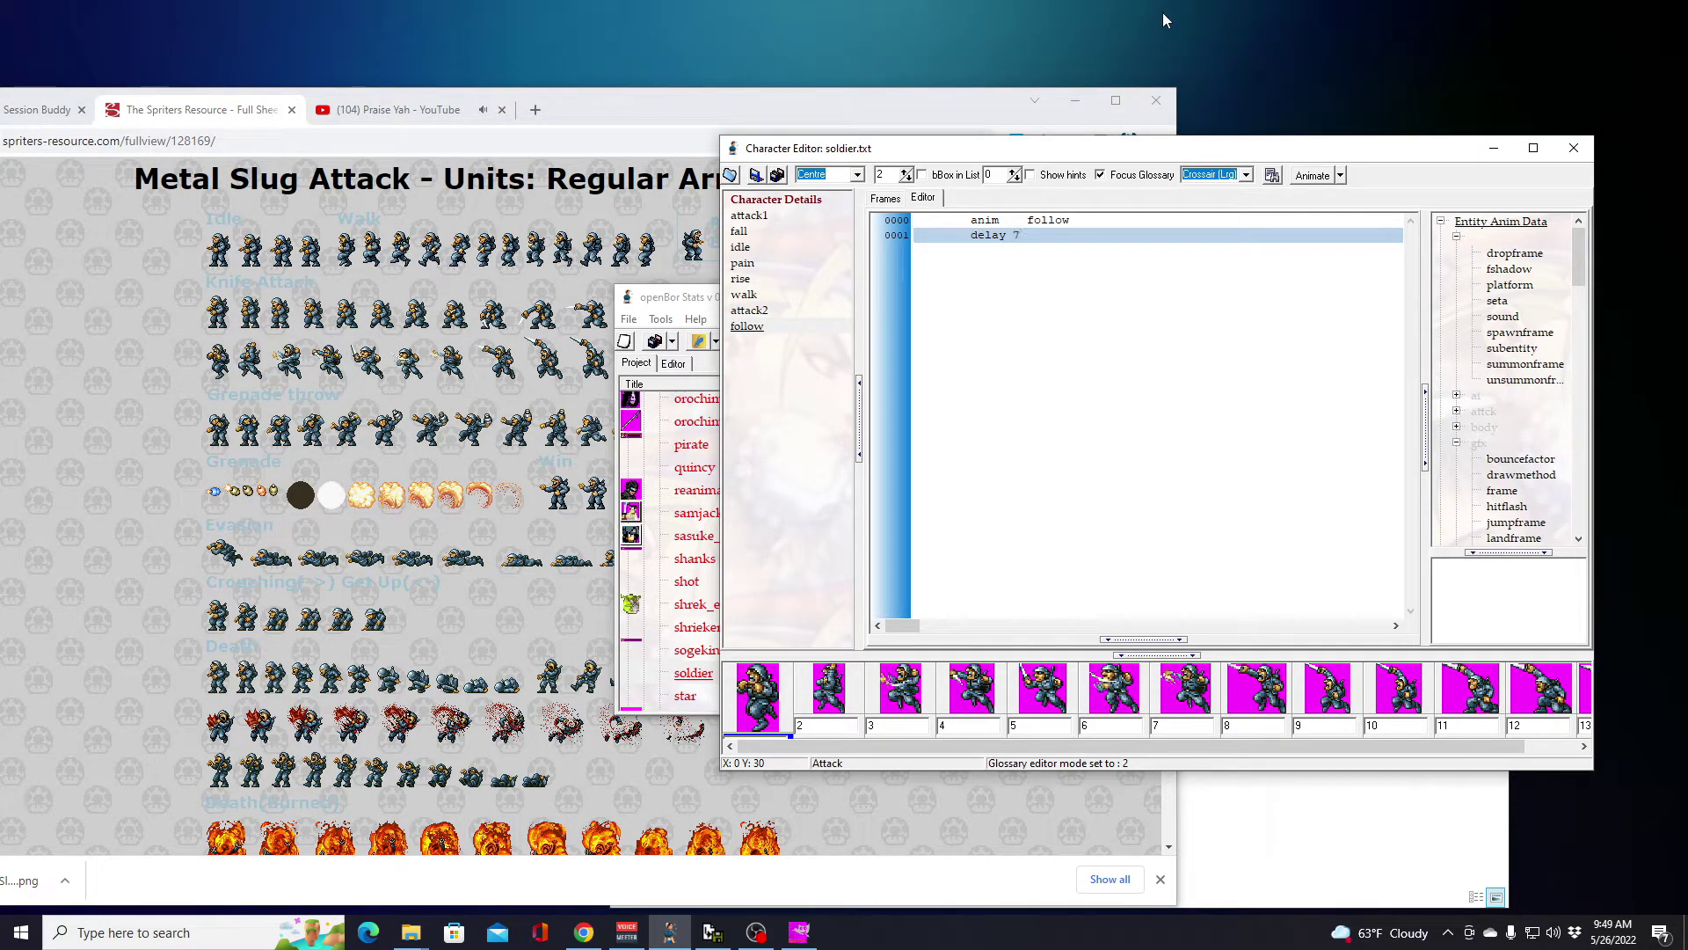
{"action": "key", "text": "Return"}
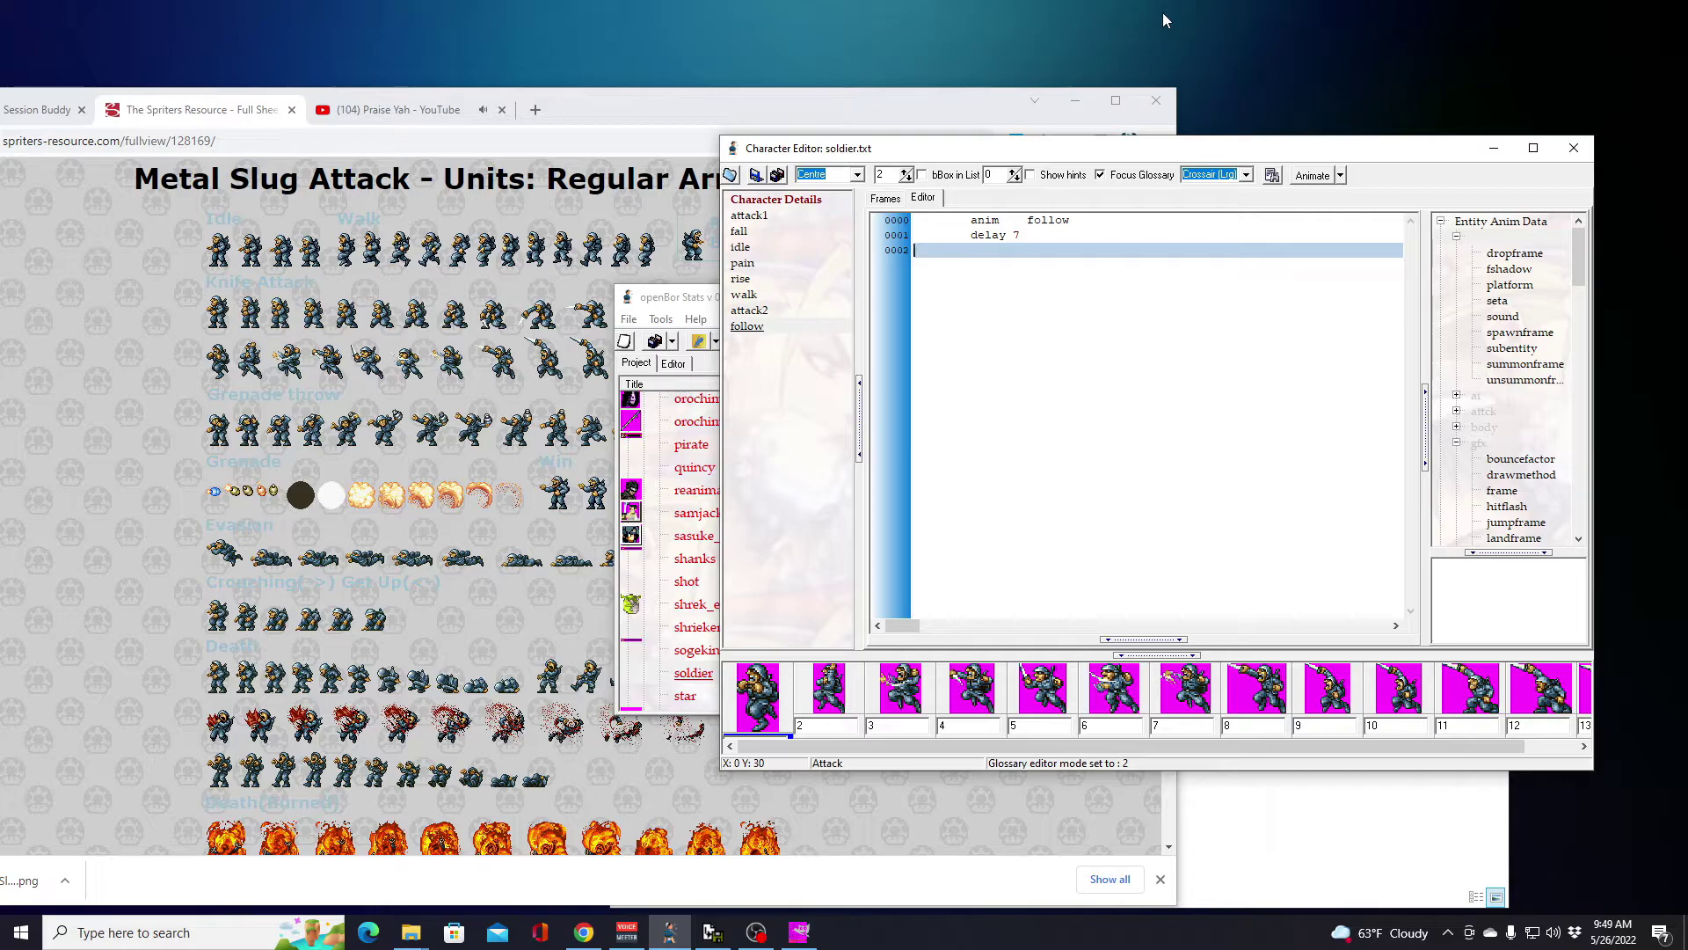
{"action": "key", "text": "BackSpace"}
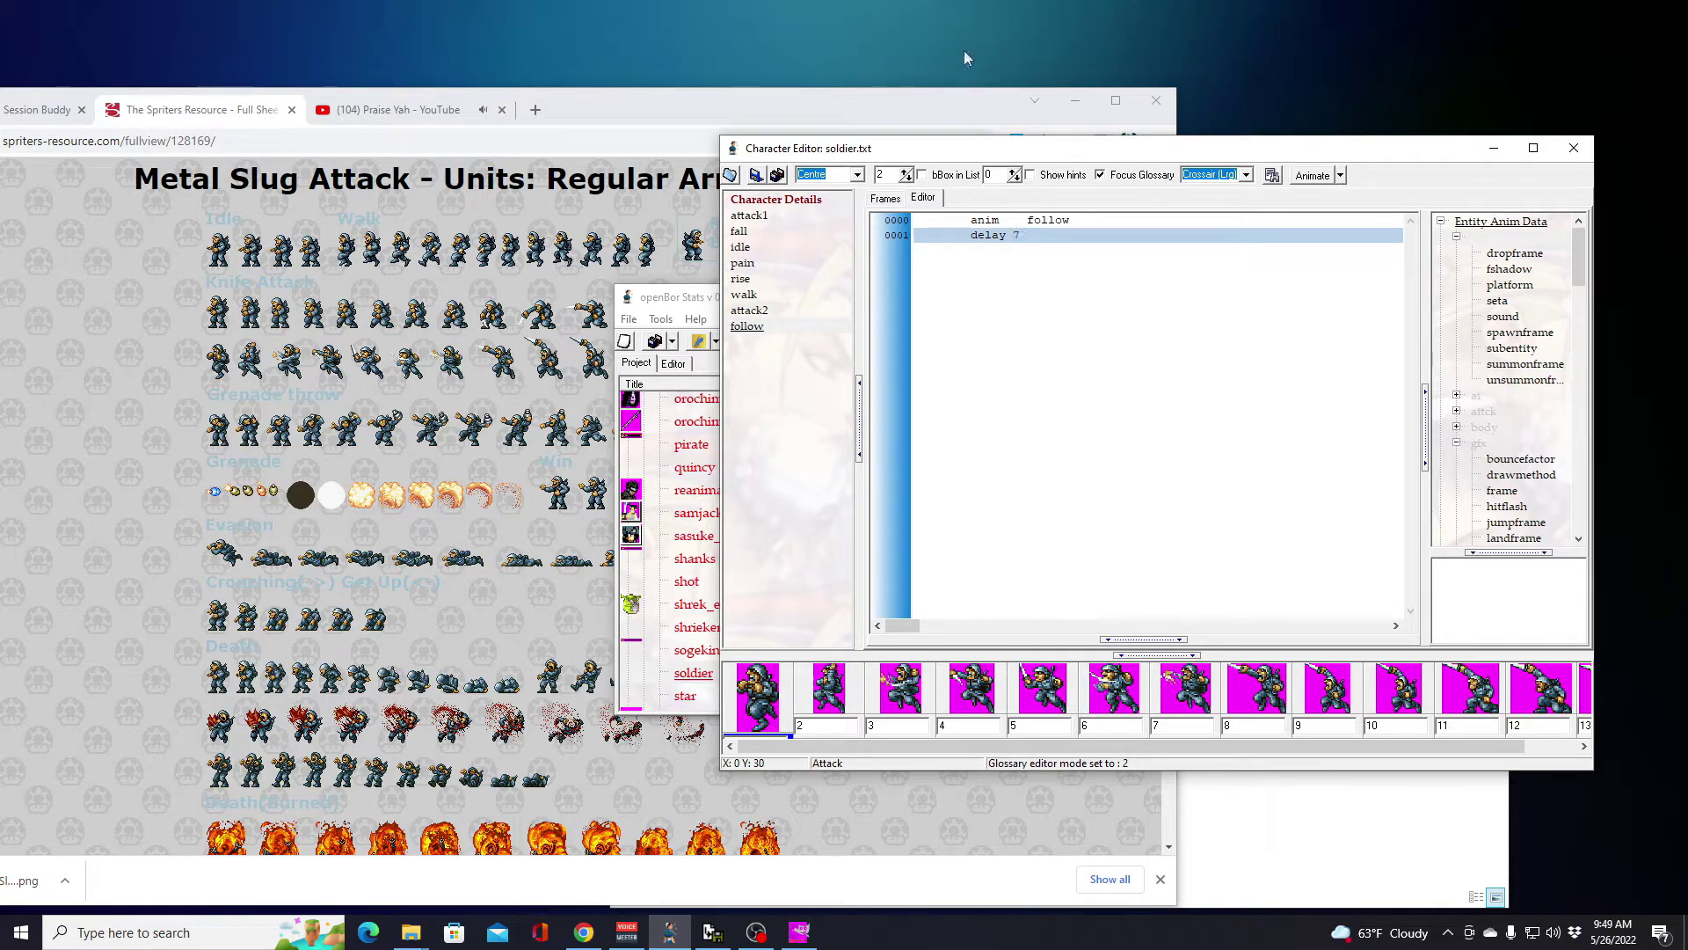
Step: Import burn-01 through burn-22 from the Soldier's Burn folder into the follow animation
{"action": "right_click", "coordinate": [747, 332]}
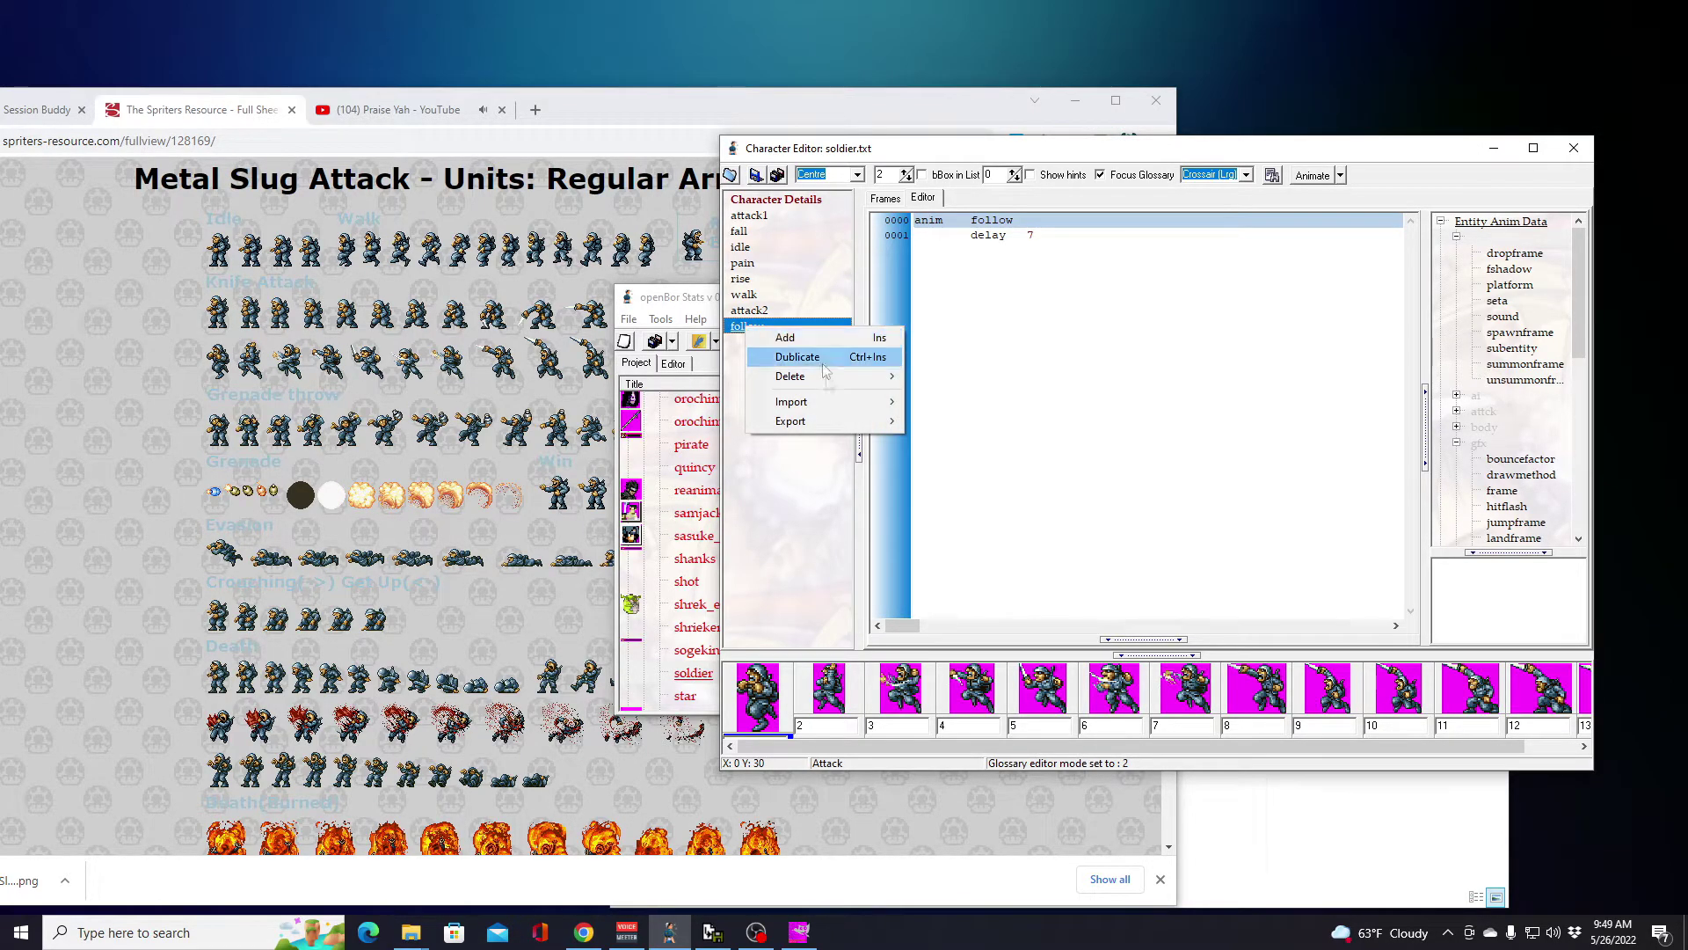
{"action": "mouse_move", "coordinate": [864, 409]}
{"action": "left_click", "coordinate": [954, 447]}
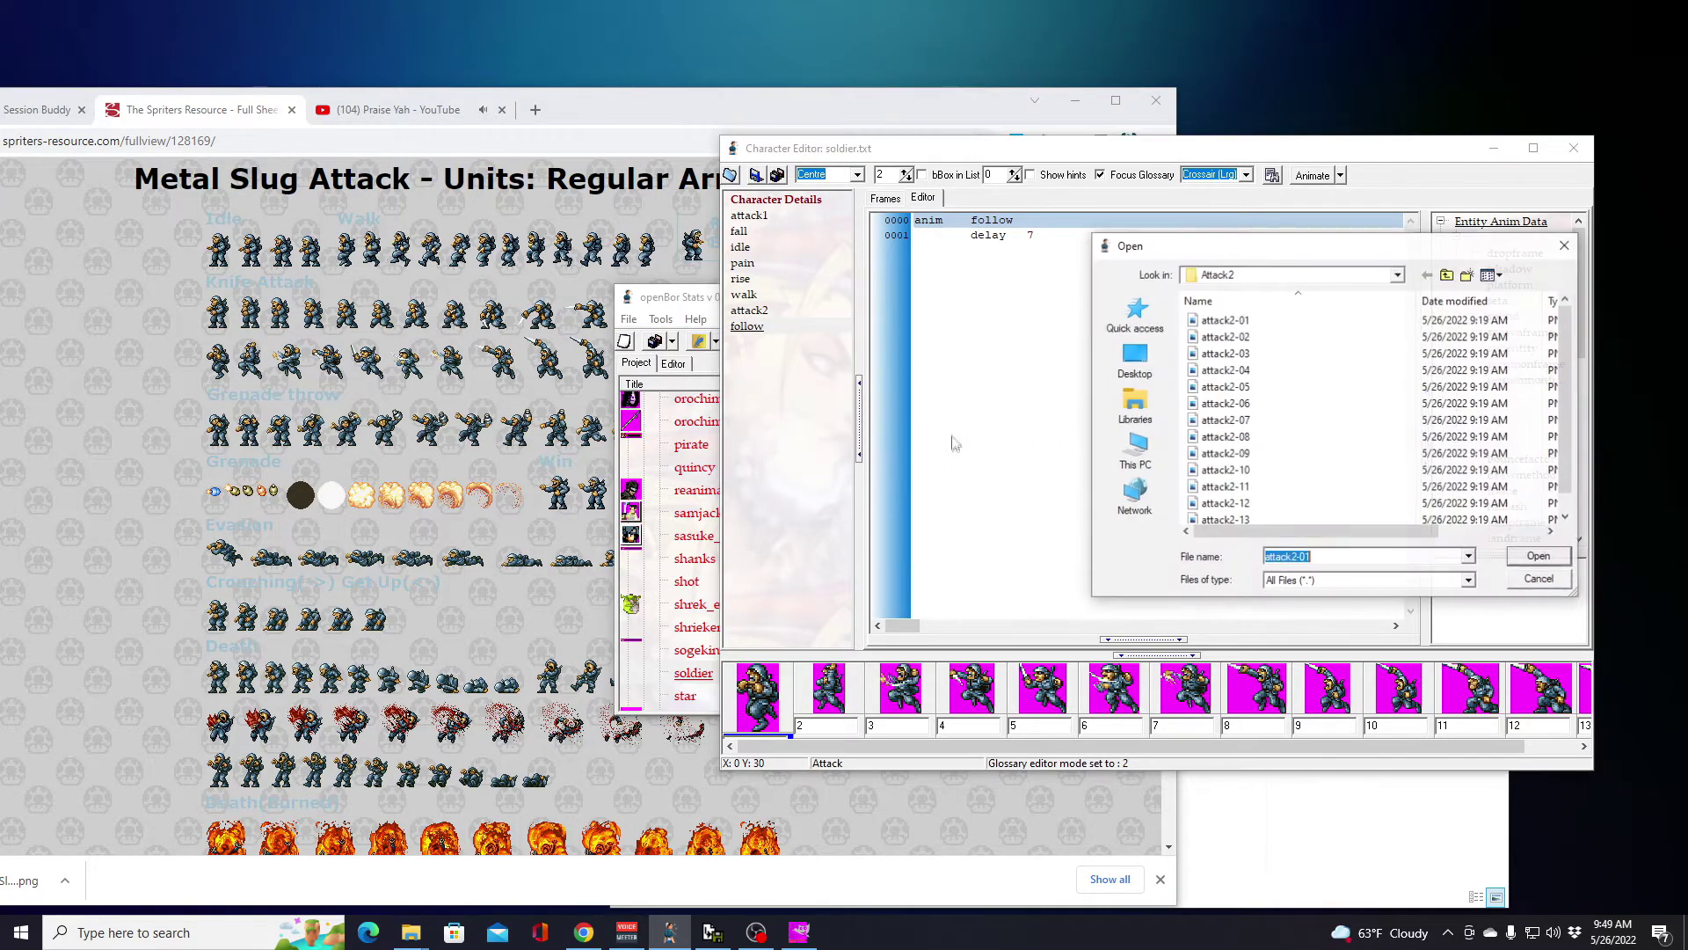
{"action": "left_click", "coordinate": [1448, 274]}
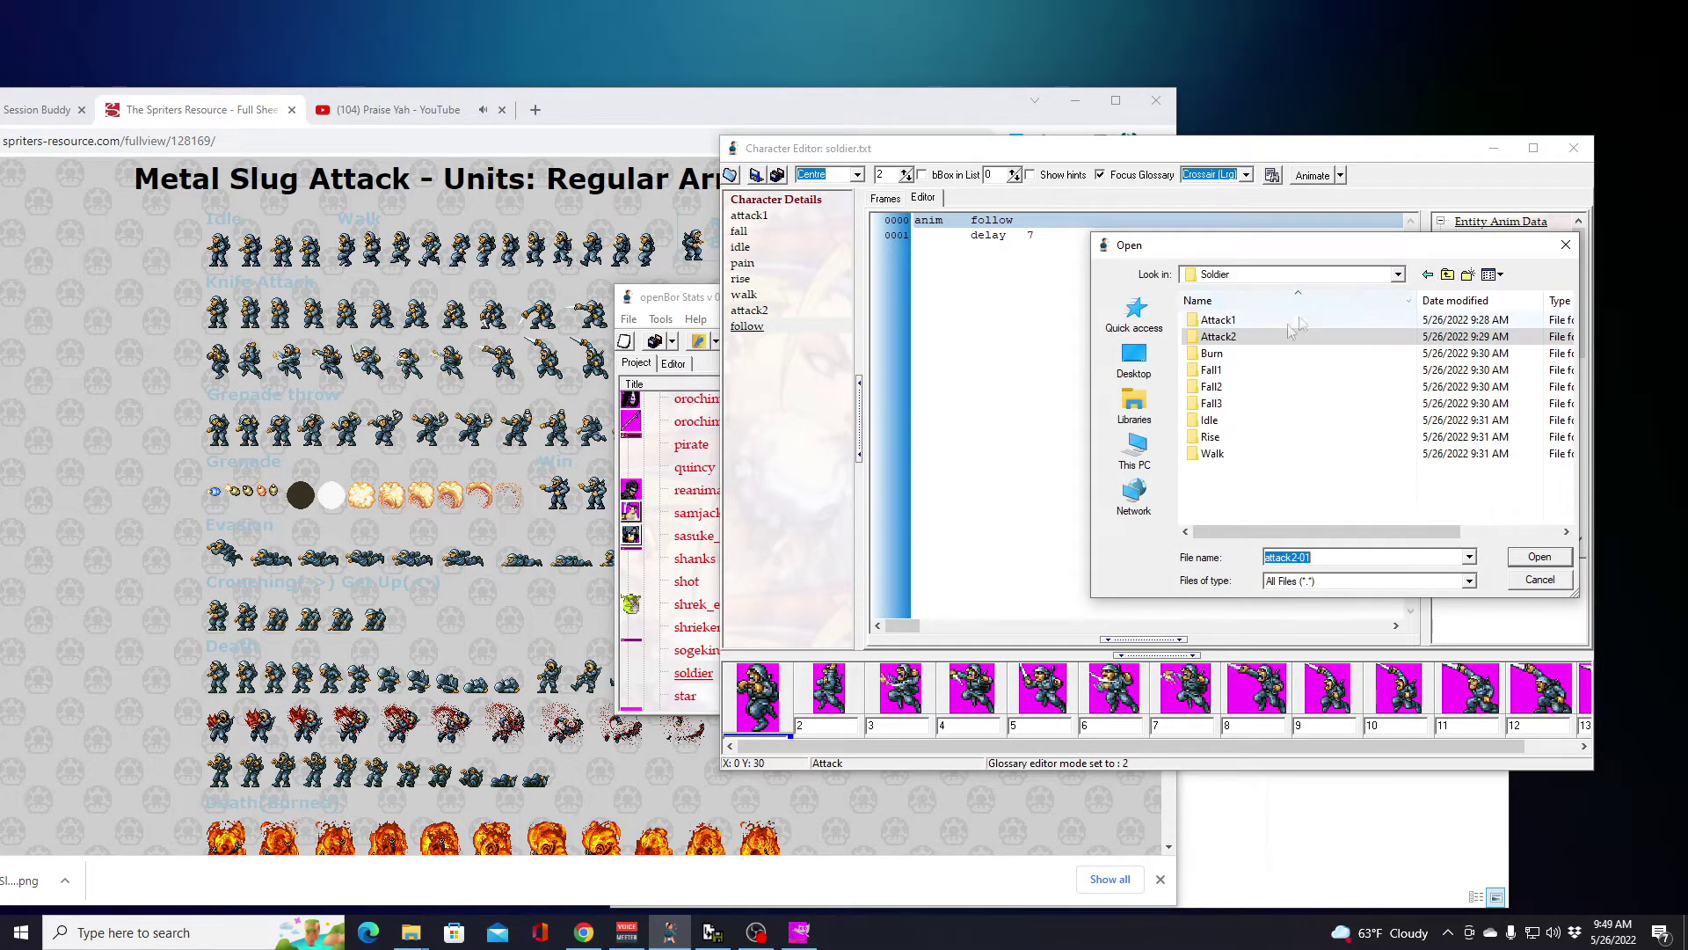
{"action": "double_click", "coordinate": [1221, 354]}
{"action": "left_click", "coordinate": [1232, 322]}
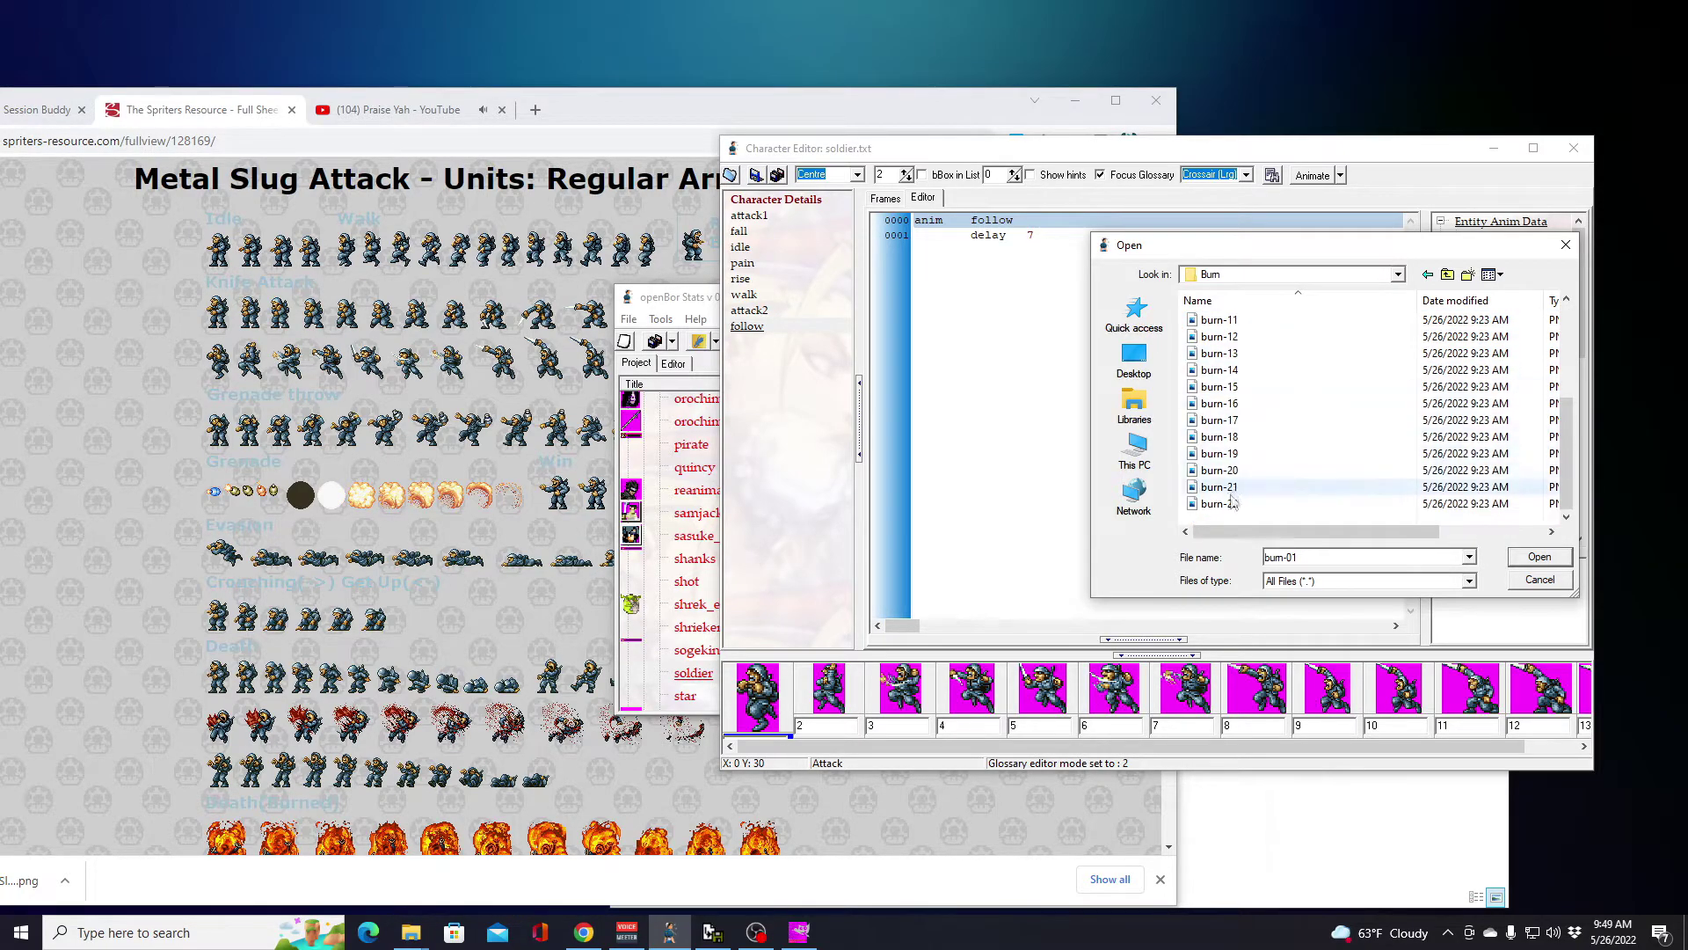
{"action": "scroll", "coordinate": [1240, 422], "scroll_direction": "down", "scroll_amount": 4}
{"action": "left_click", "coordinate": [1246, 506], "text": "shift"}
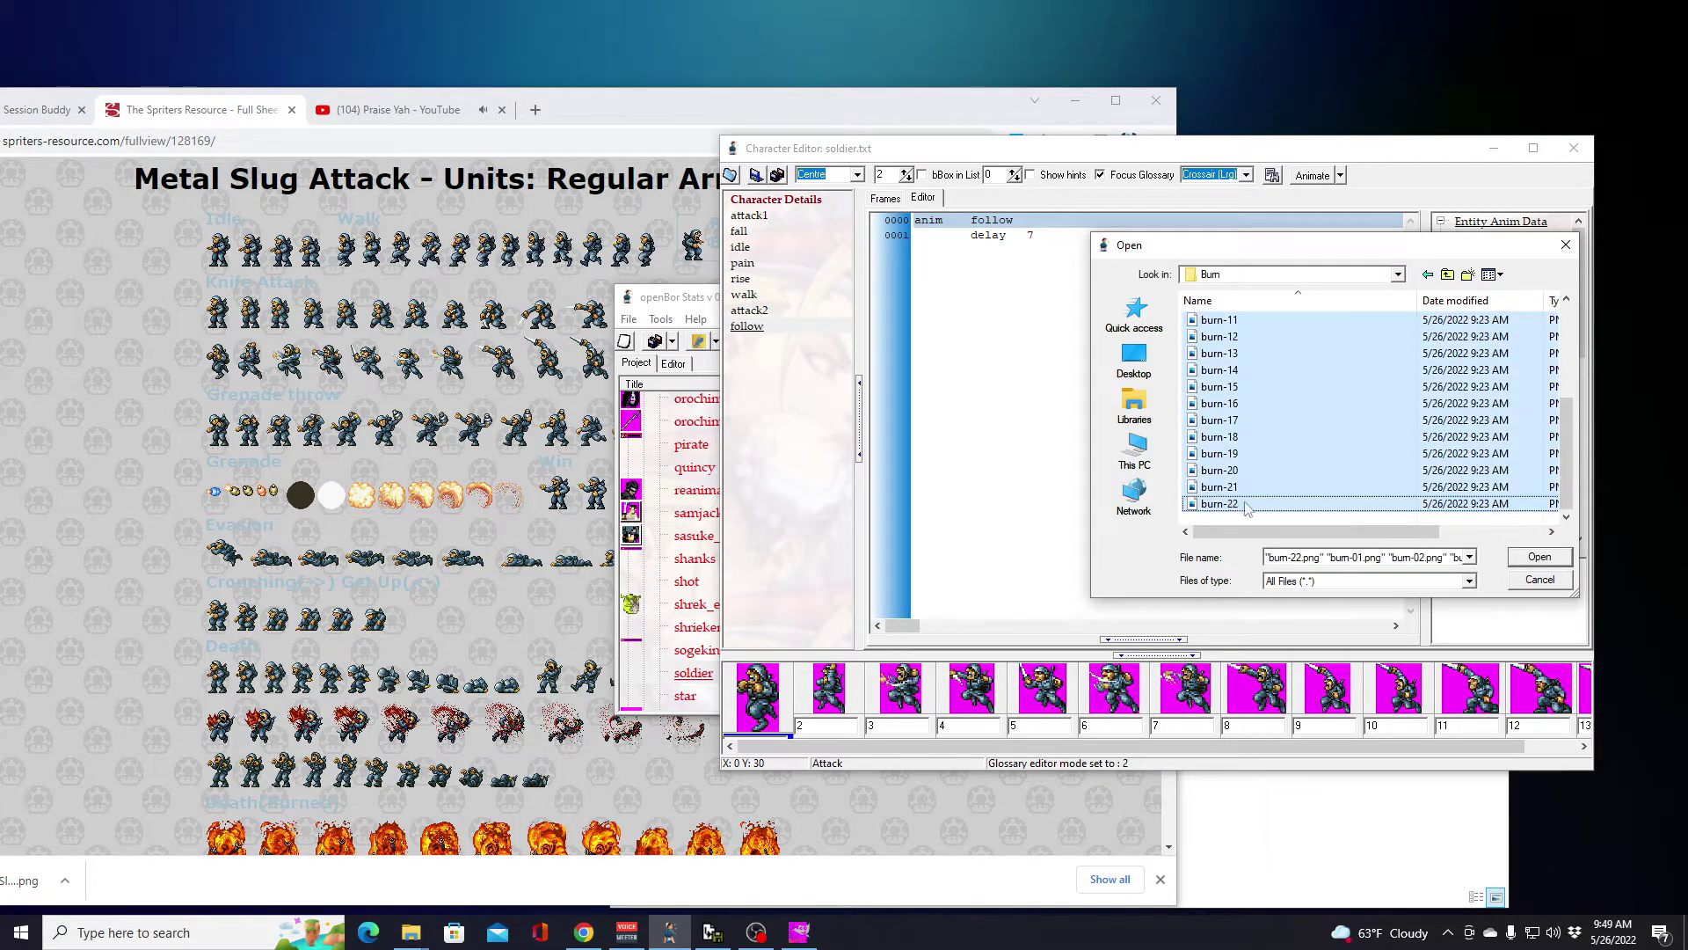
{"action": "left_click", "coordinate": [1538, 558]}
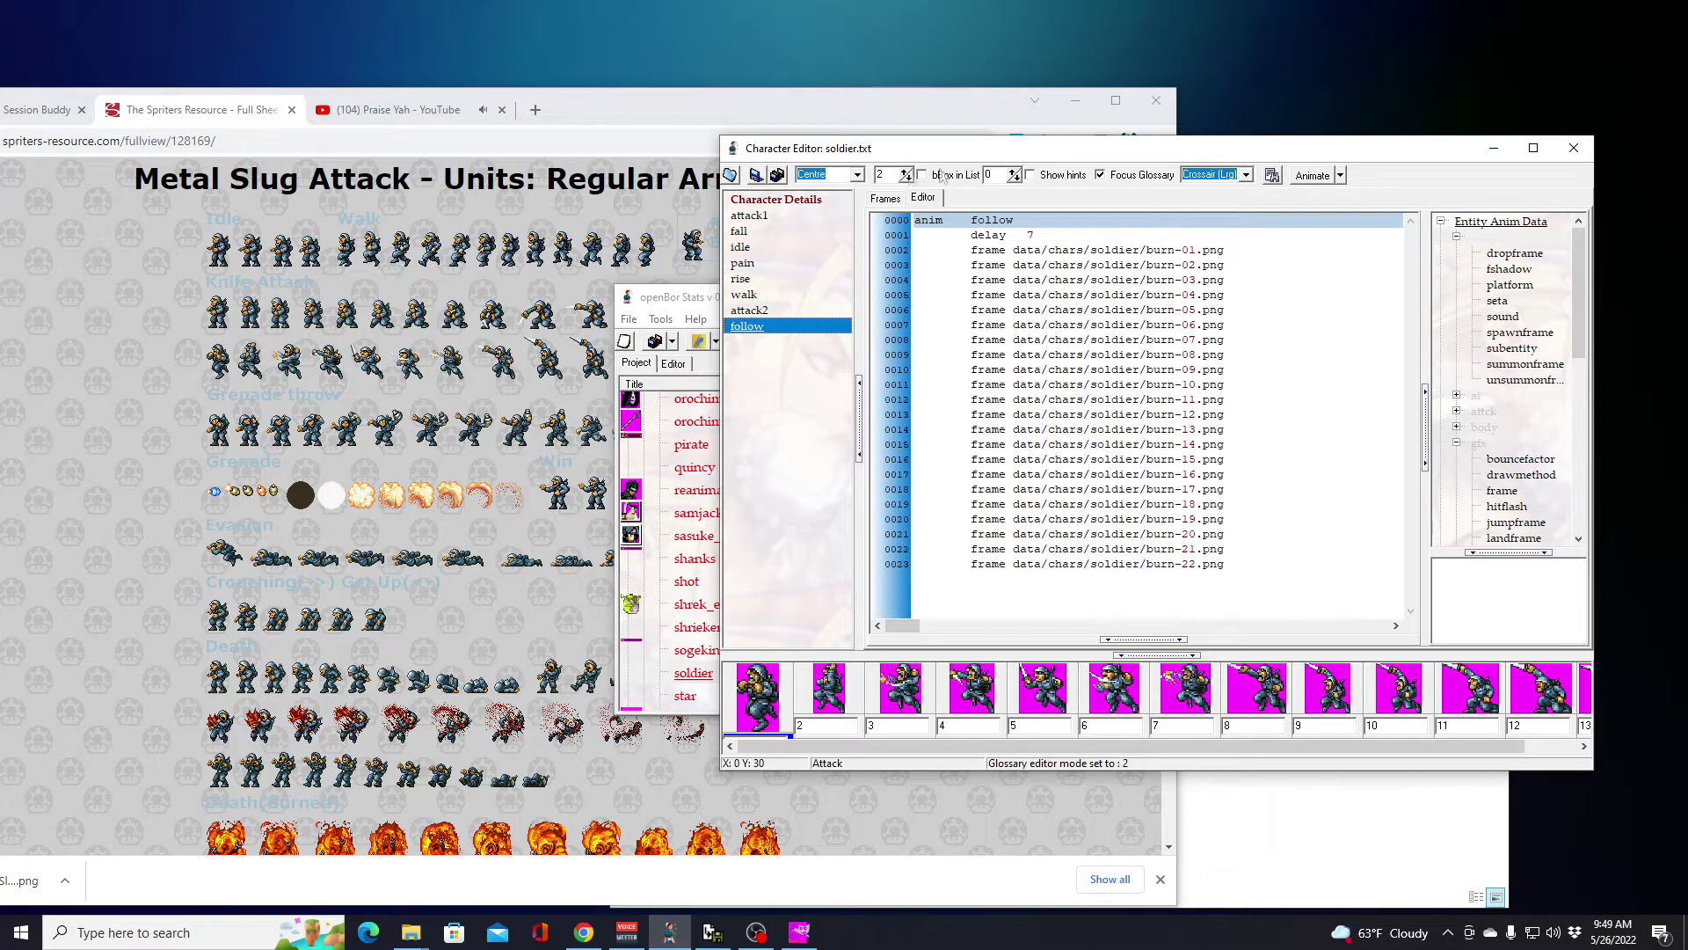
Step: Compare the follow animation's frame order with the Death (Burned) rows of the sprite sheet in the browser
{"action": "left_click", "coordinate": [885, 197]}
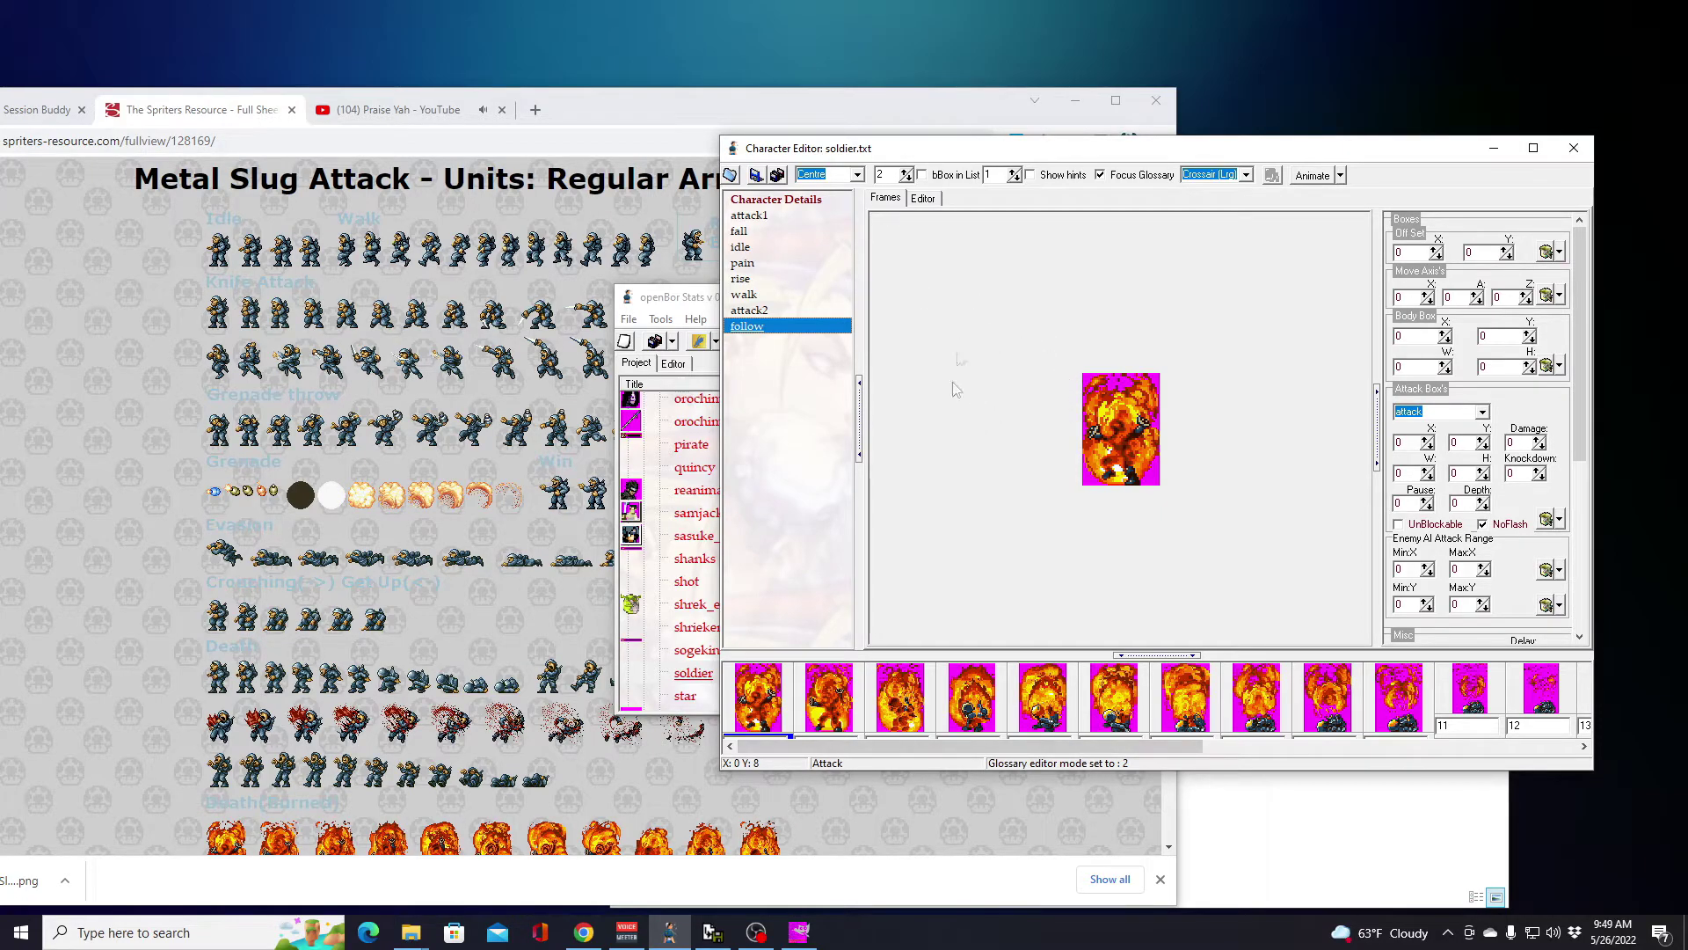
{"action": "left_click_drag", "start_coordinate": [1099, 745], "coordinate": [1644, 764]}
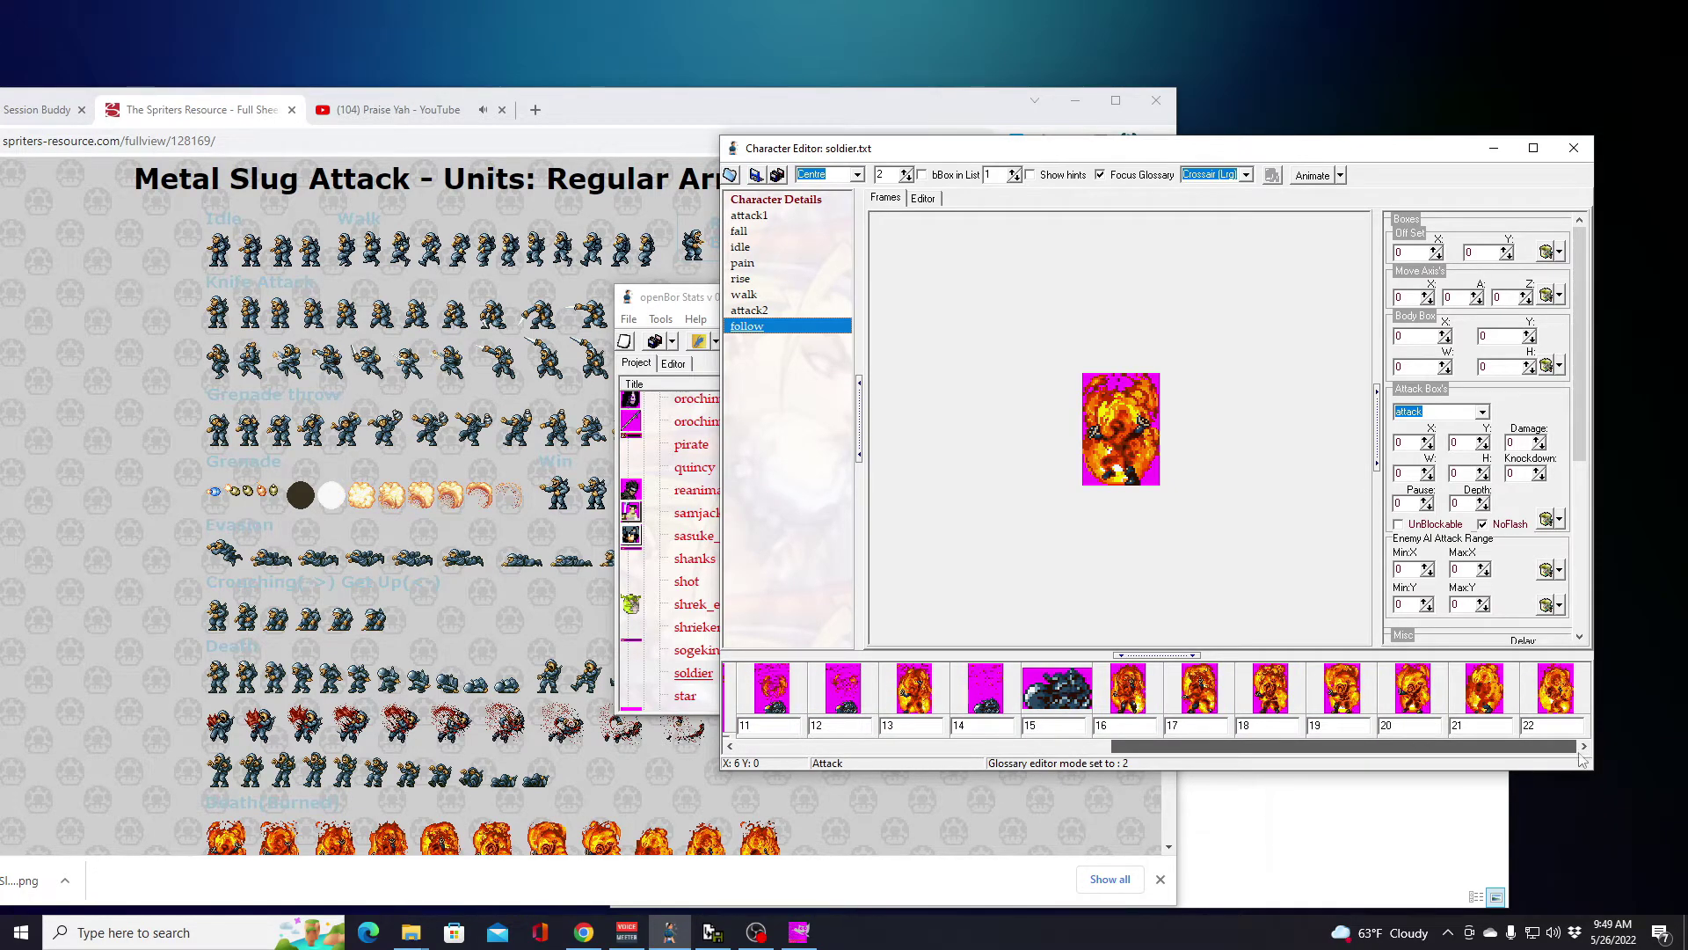
{"action": "left_click_drag", "start_coordinate": [1530, 745], "coordinate": [1078, 747]}
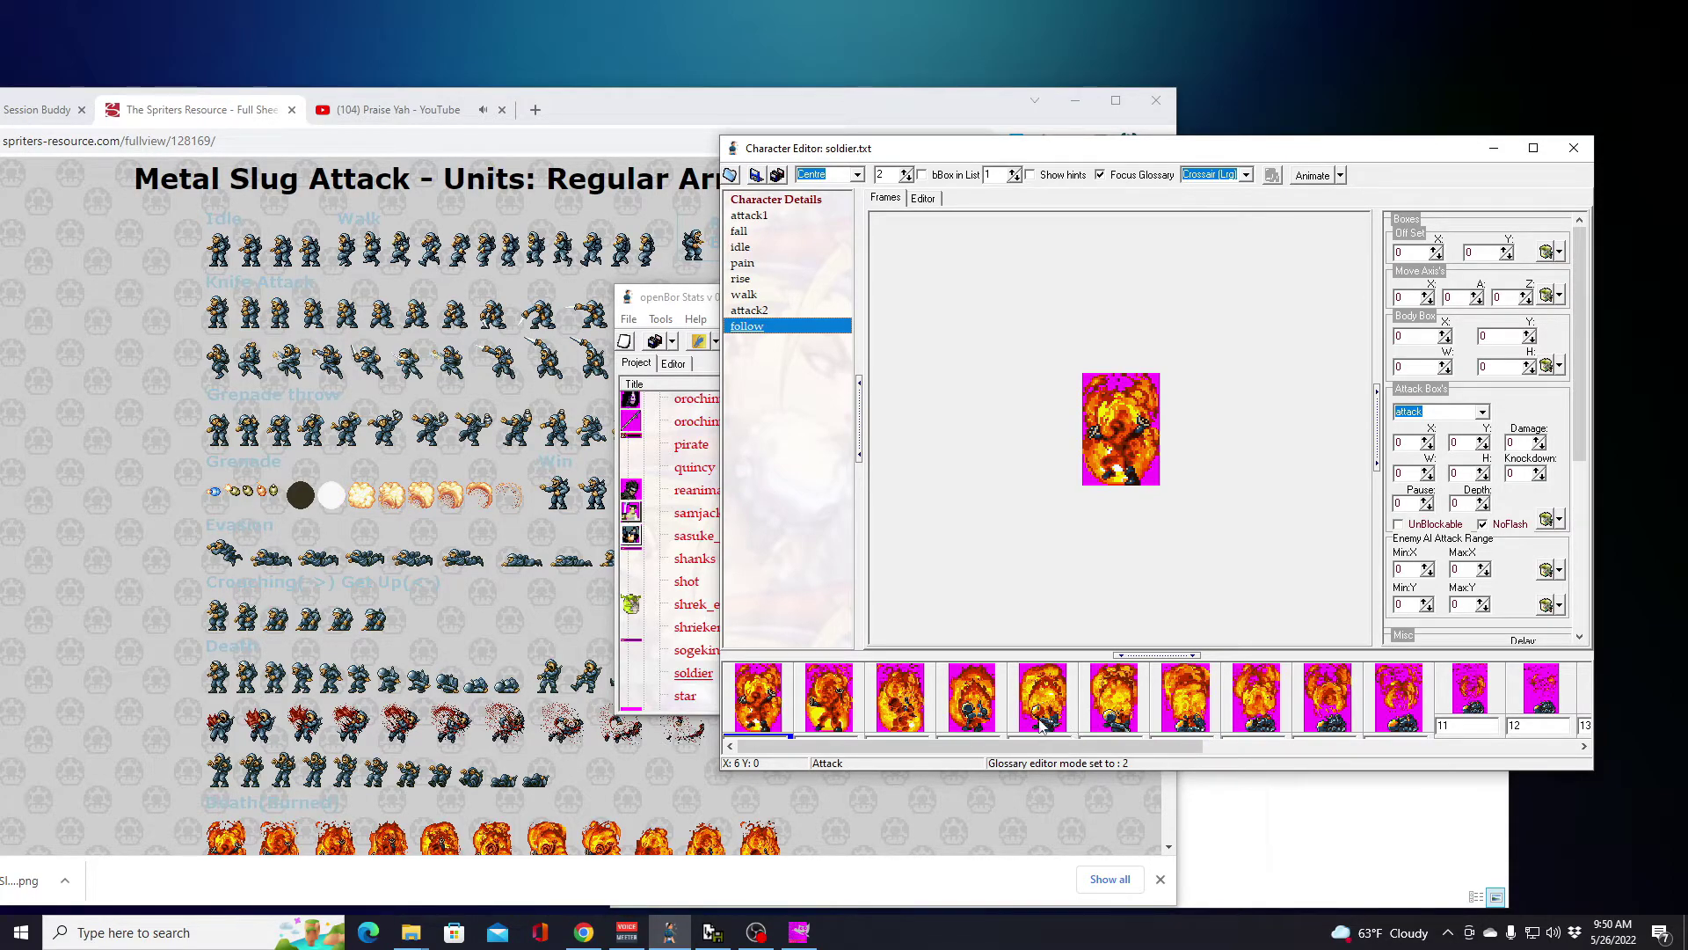
{"action": "left_click", "coordinate": [176, 665]}
{"action": "scroll", "coordinate": [190, 635], "scroll_direction": "down", "scroll_amount": 4}
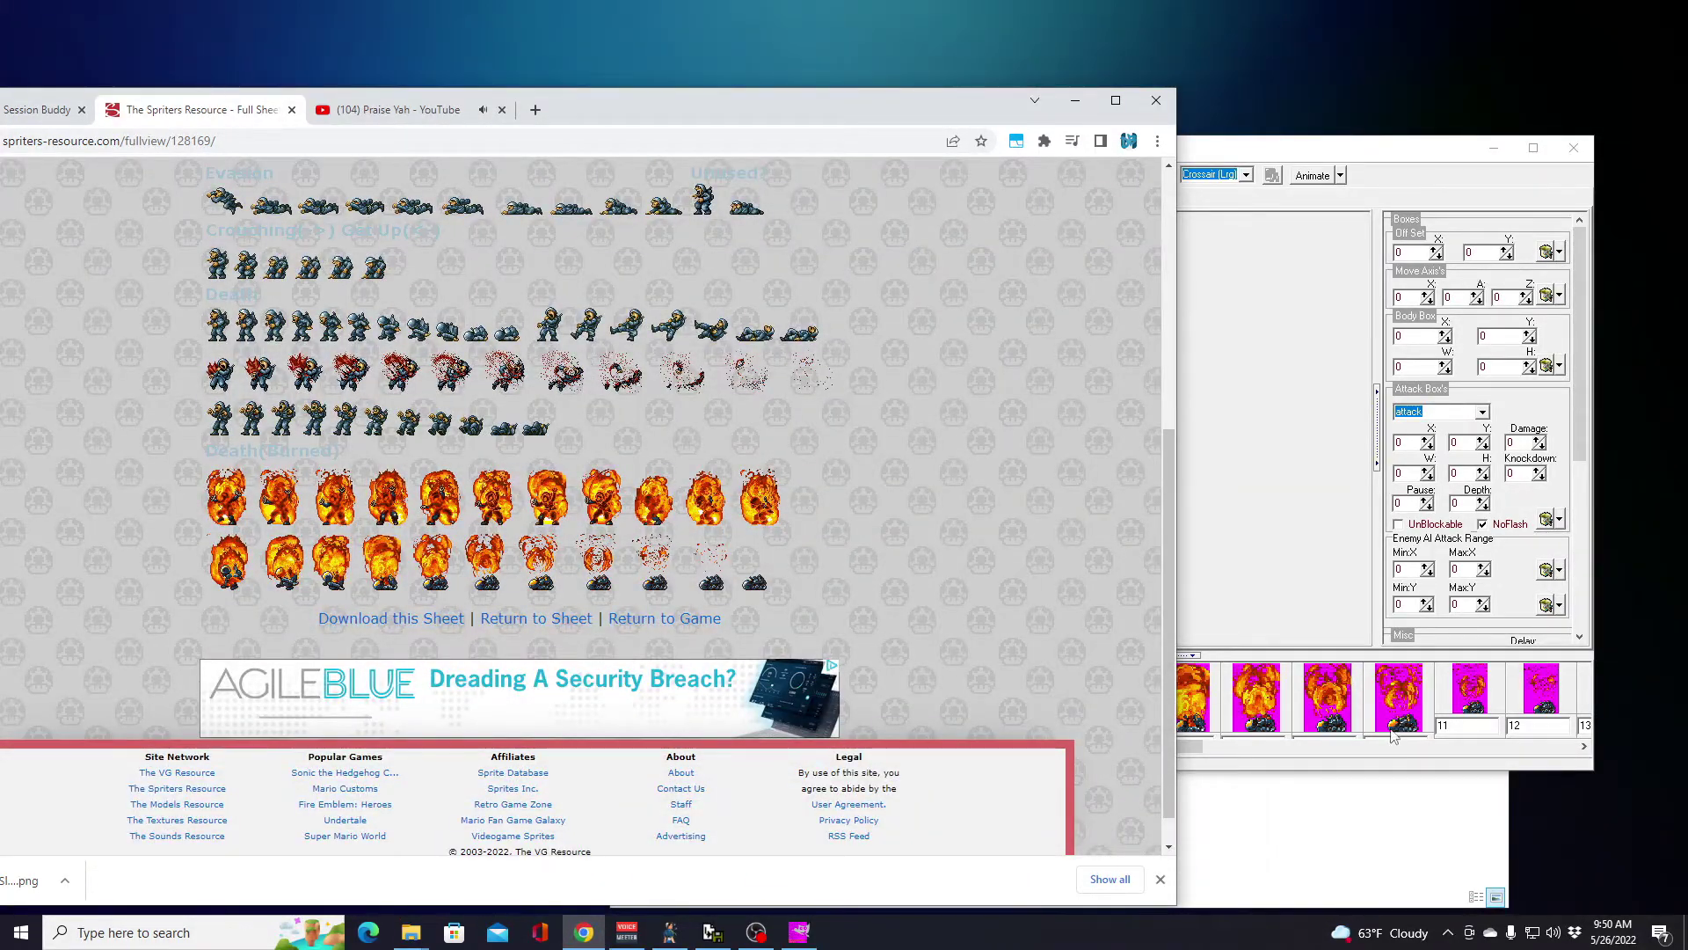
{"action": "left_click", "coordinate": [1196, 746]}
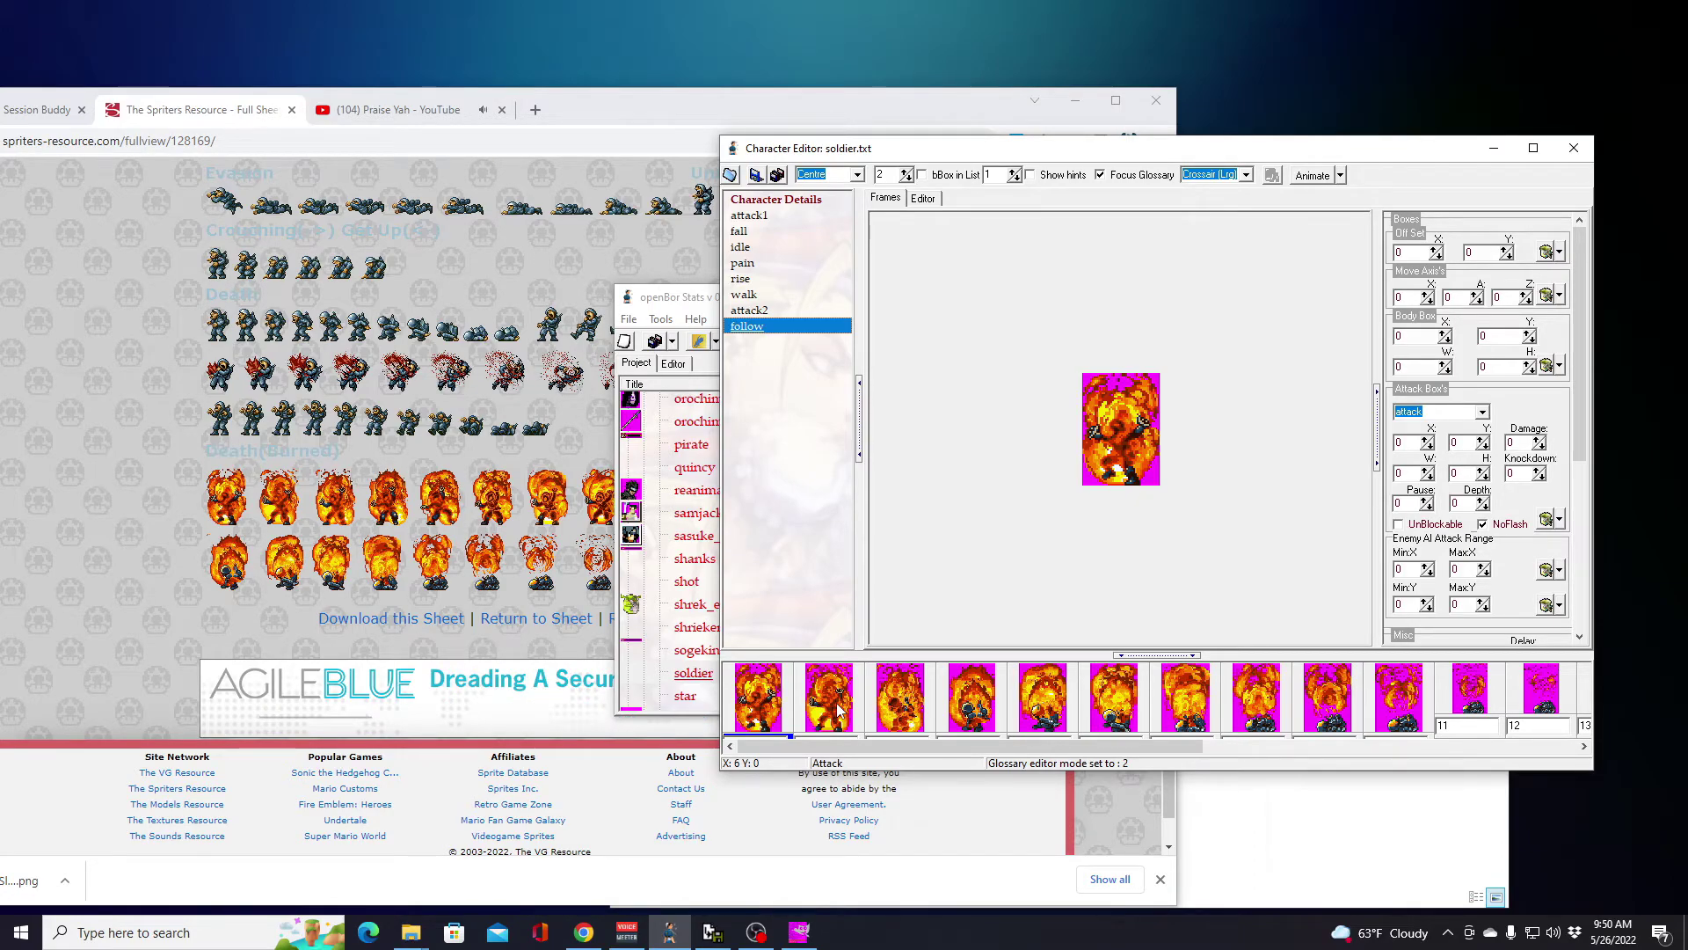
Step: Reposition the browser window beside the character editor to check the burn sprites against the follow frames
{"action": "left_click", "coordinate": [618, 105]}
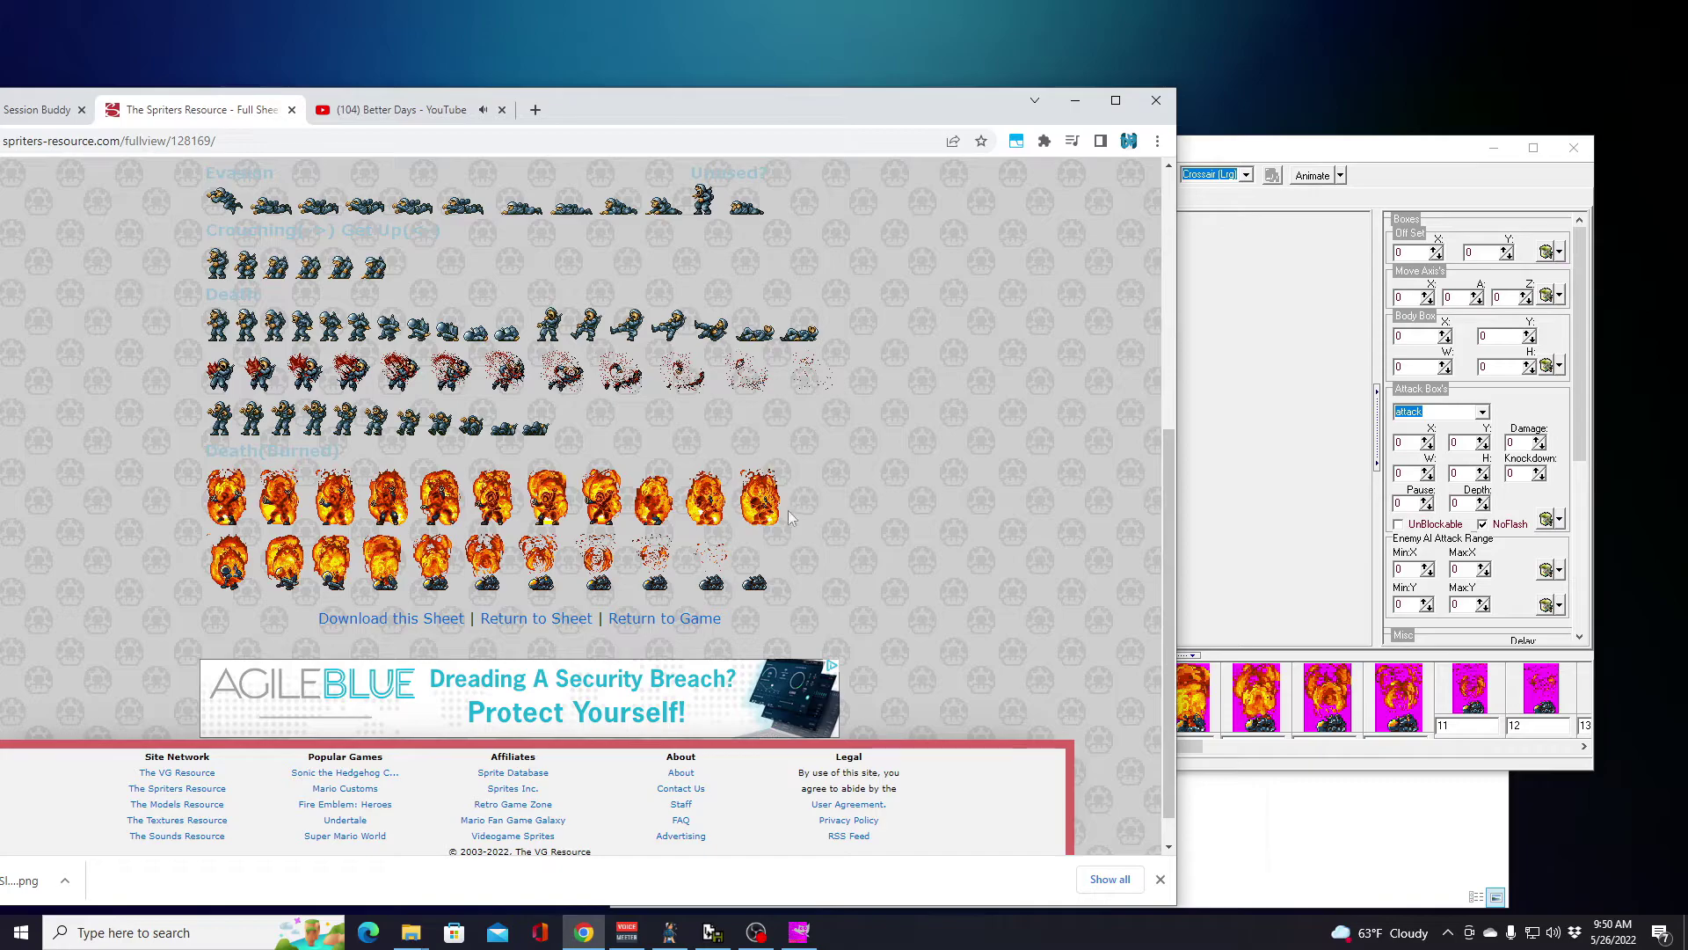
{"action": "left_click_drag", "start_coordinate": [925, 104], "coordinate": [495, 114]}
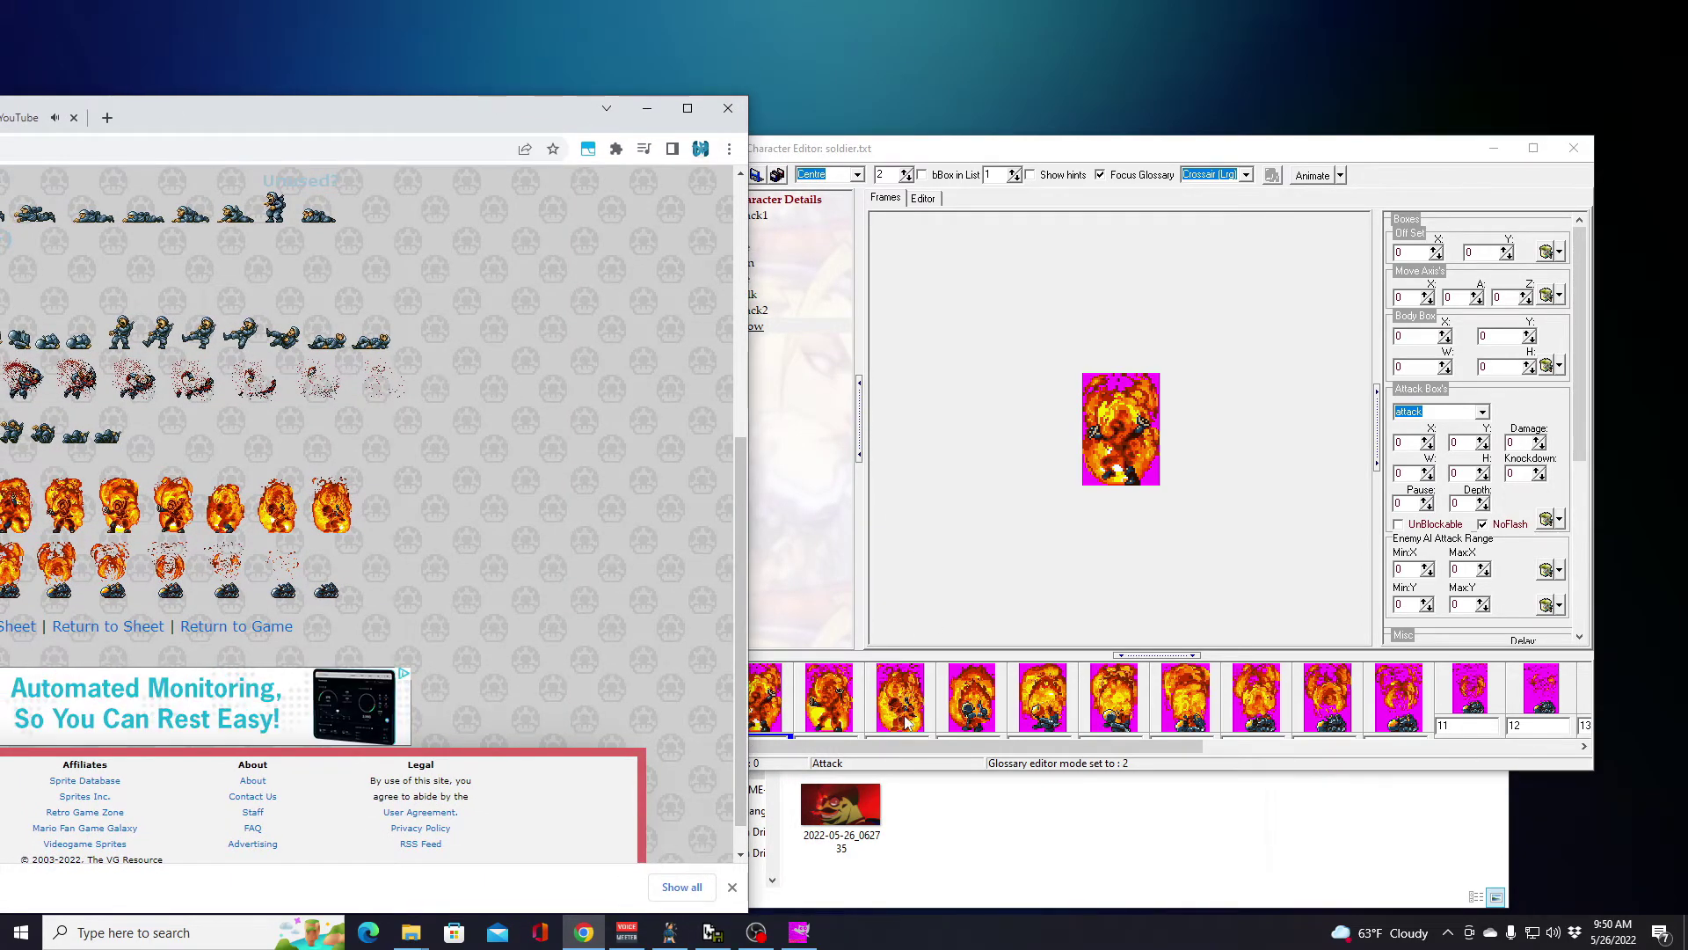
{"action": "left_click_drag", "start_coordinate": [526, 112], "coordinate": [1034, 69]}
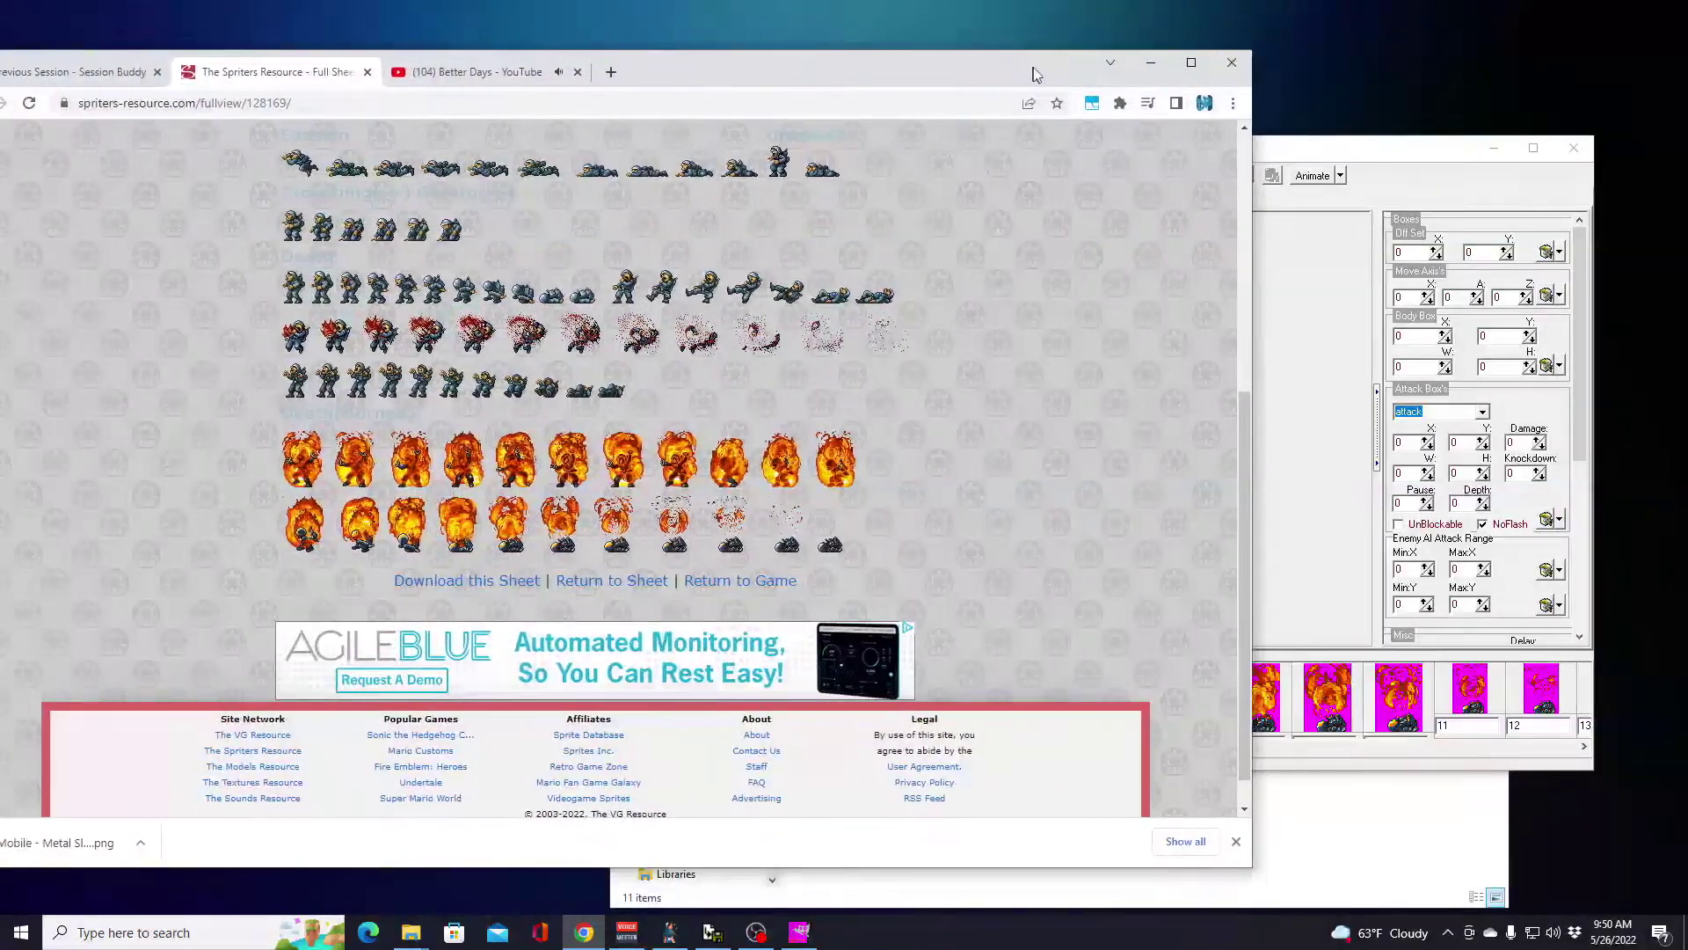
{"action": "left_click_drag", "start_coordinate": [1037, 77], "coordinate": [642, 76]}
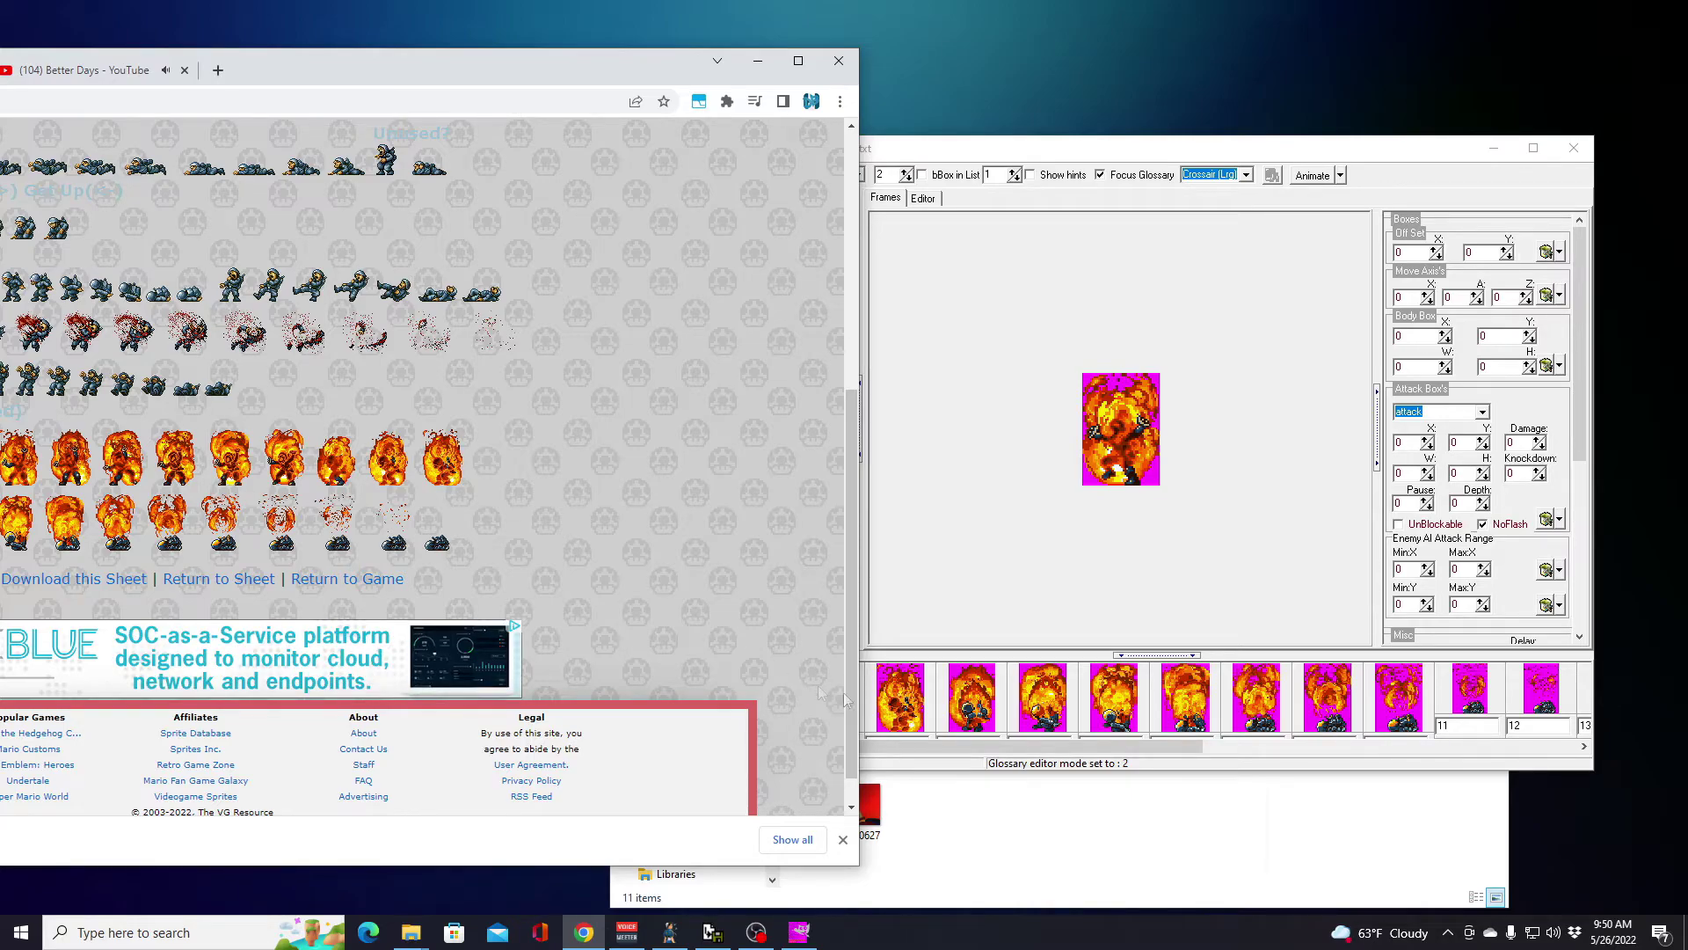
{"action": "mouse_move", "coordinate": [562, 69]}
{"action": "left_mouse_down"}
{"action": "mouse_move", "coordinate": [768, 73]}
{"action": "mouse_move", "coordinate": [554, 80]}
{"action": "left_mouse_up"}
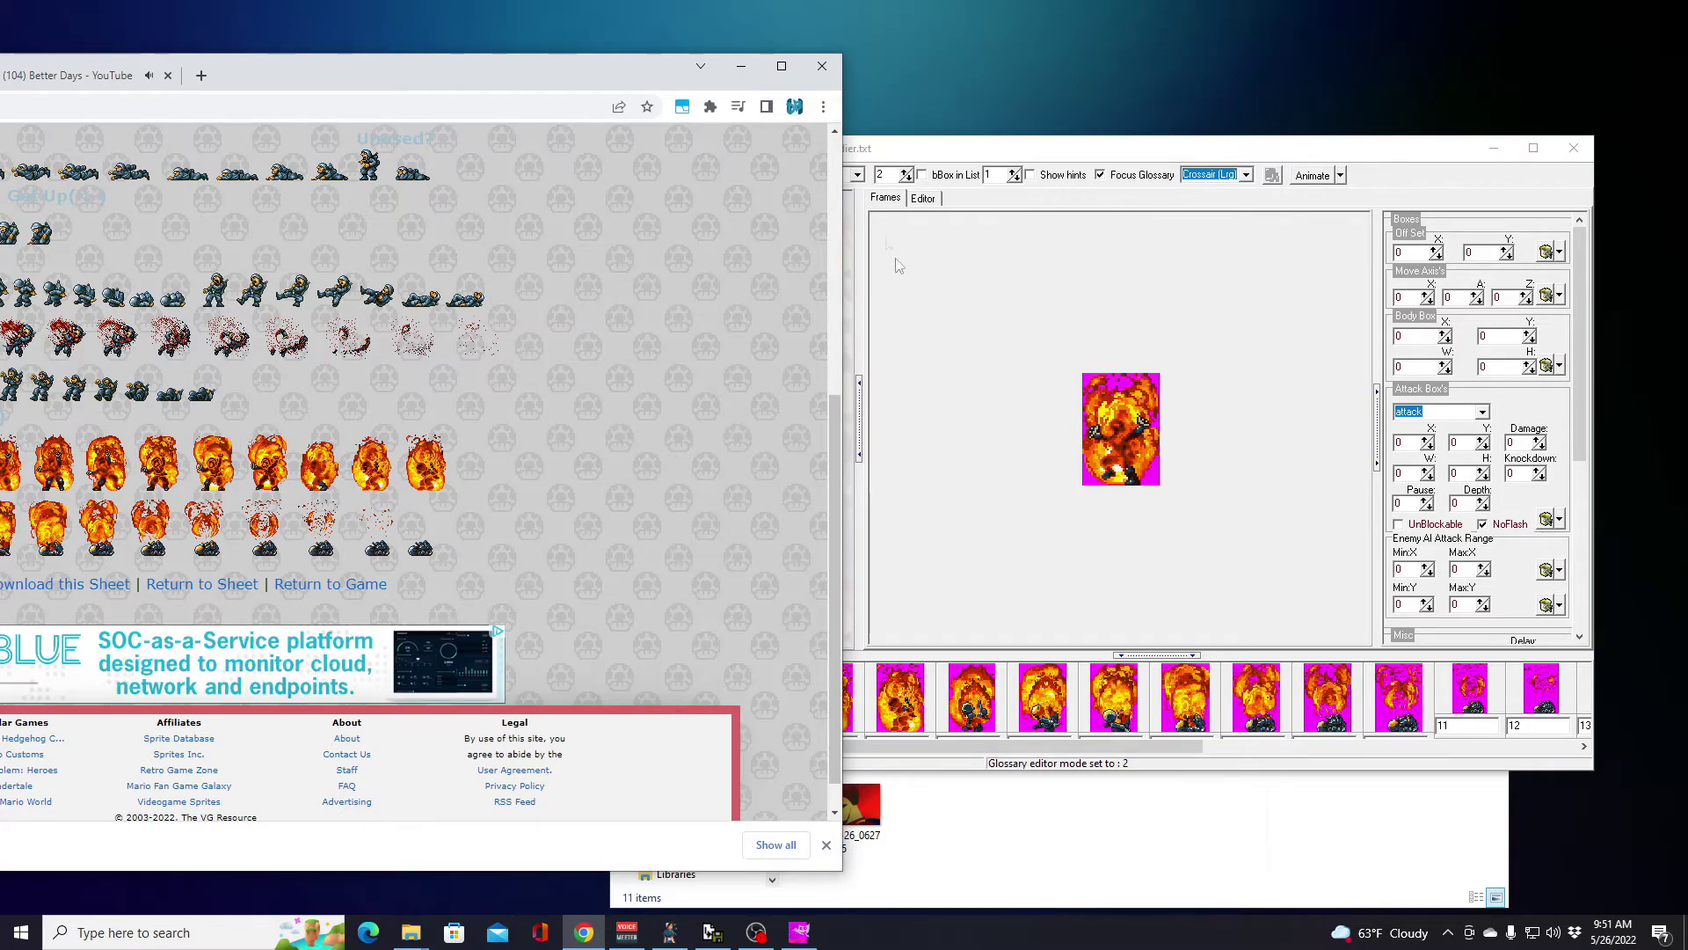
{"action": "left_click_drag", "start_coordinate": [642, 77], "coordinate": [788, 63]}
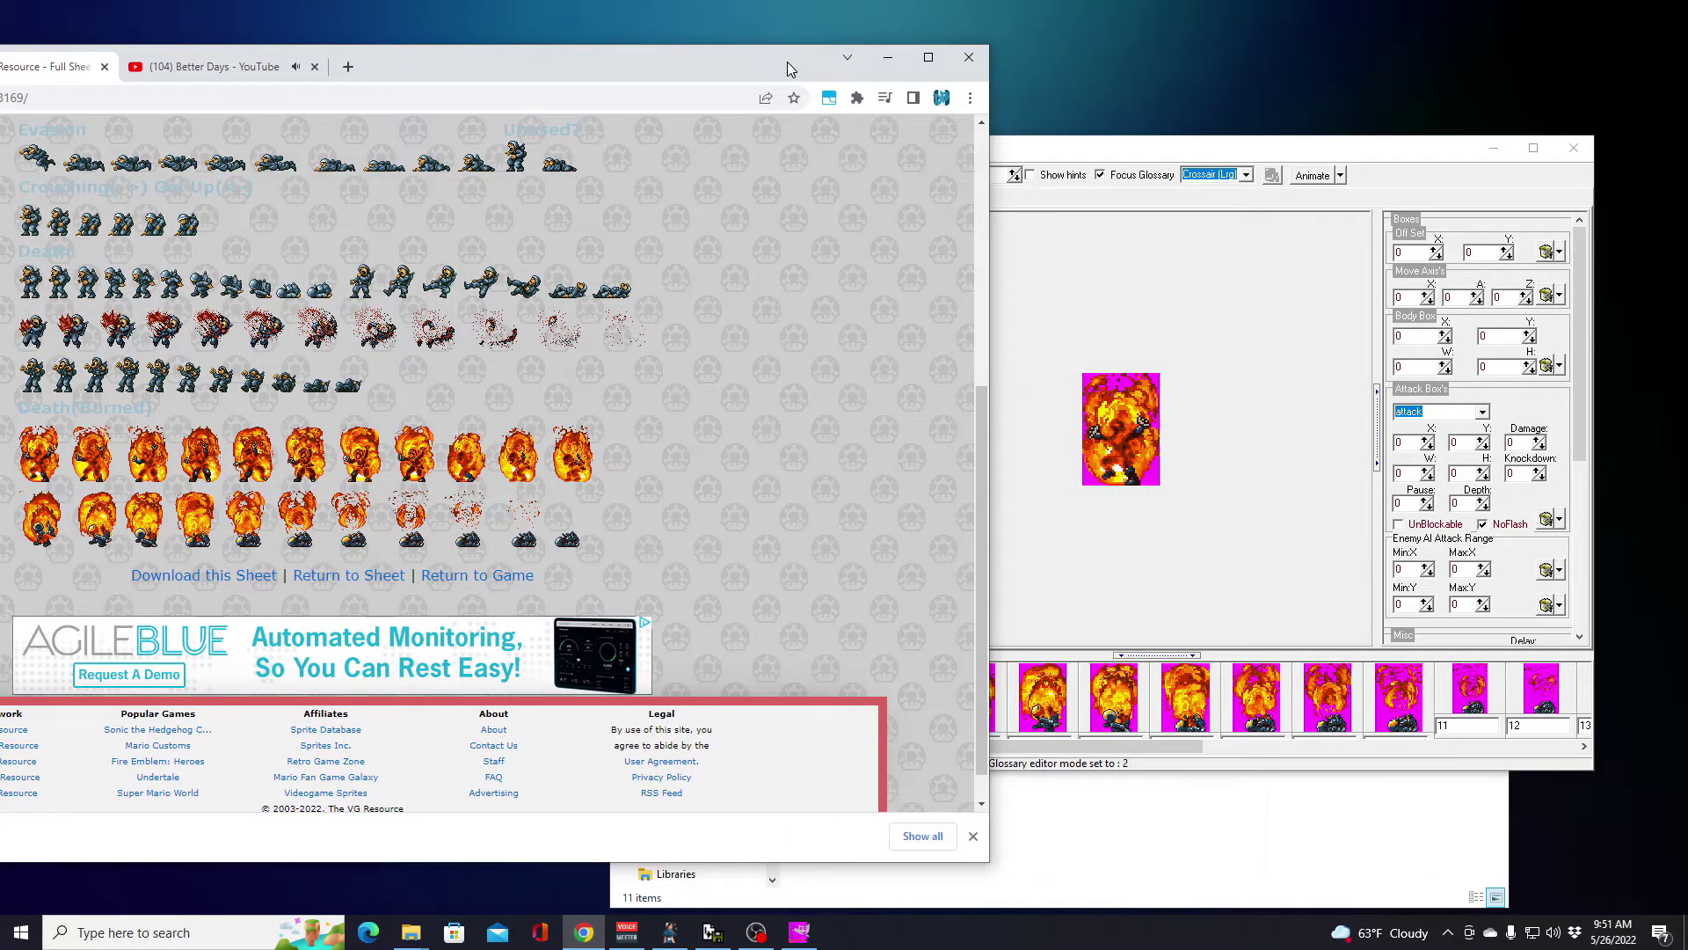
{"action": "left_click_drag", "start_coordinate": [787, 62], "coordinate": [783, 60]}
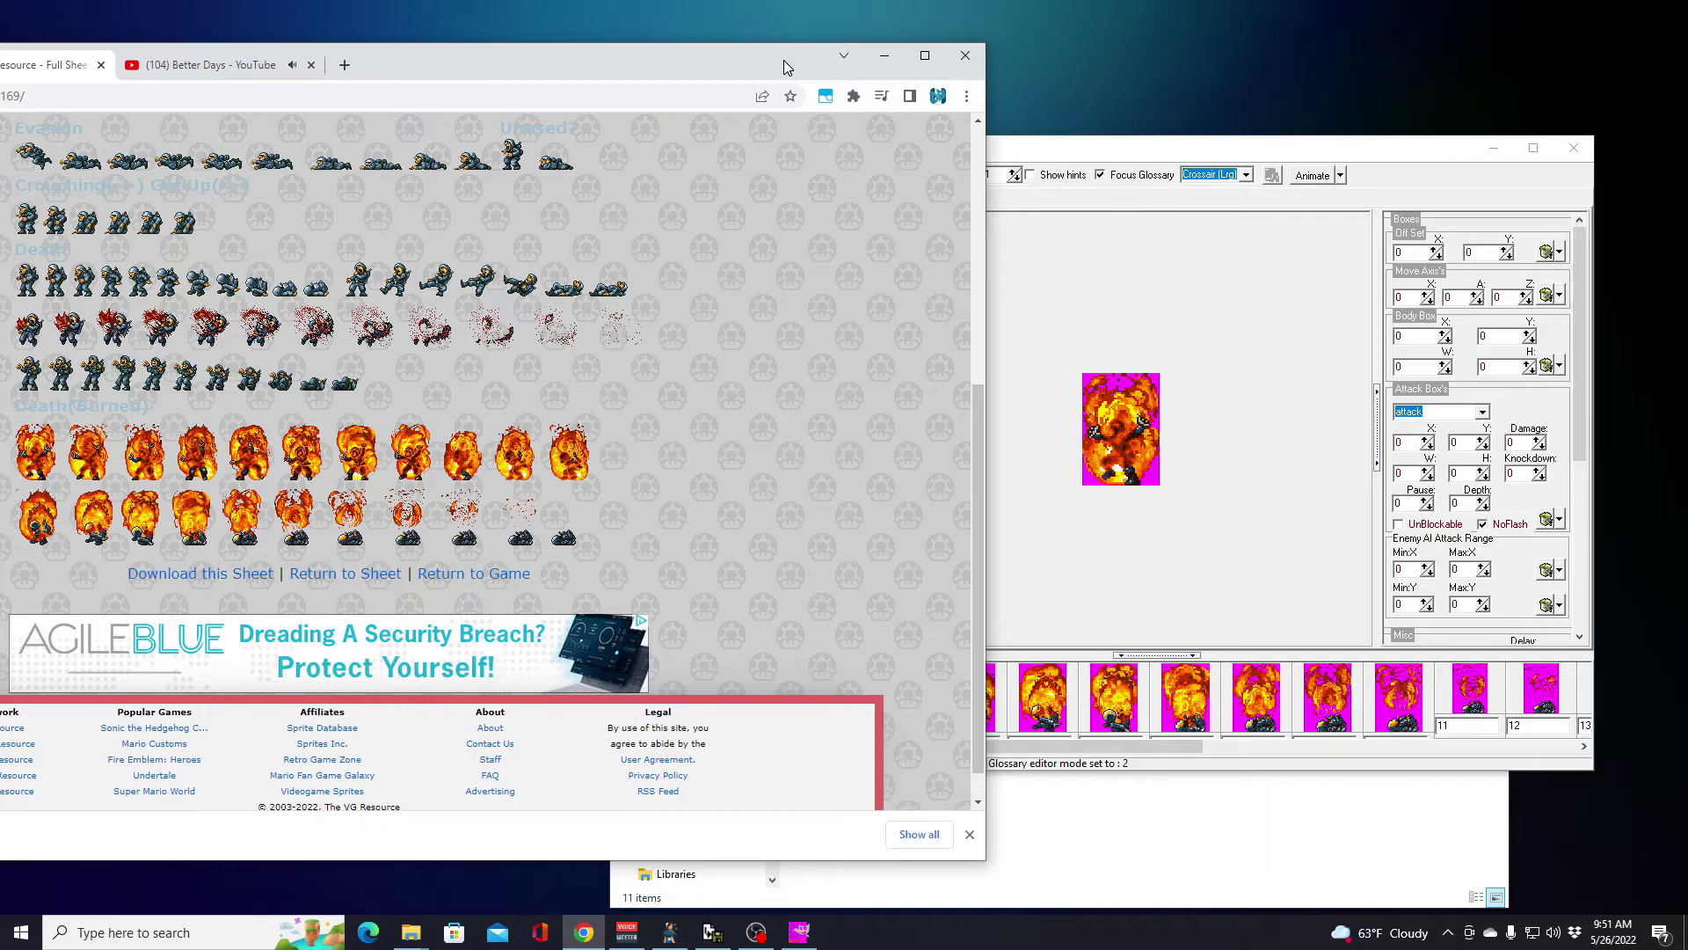
{"action": "left_click_drag", "start_coordinate": [783, 60], "coordinate": [756, 56]}
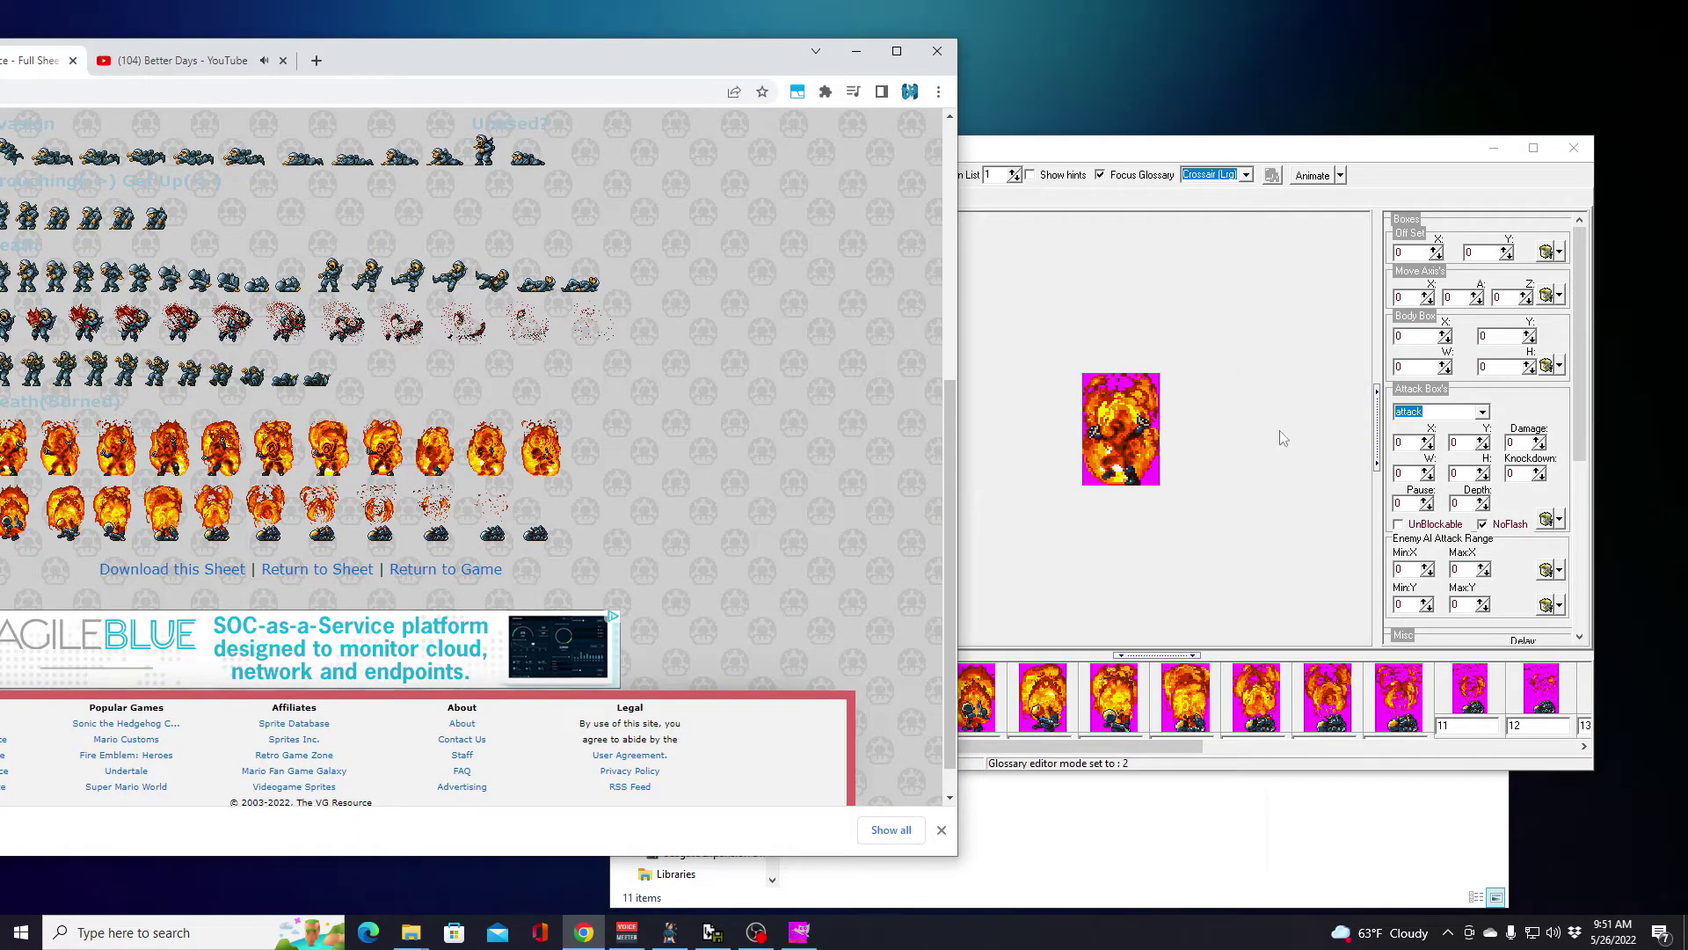
{"action": "left_click", "coordinate": [1169, 749]}
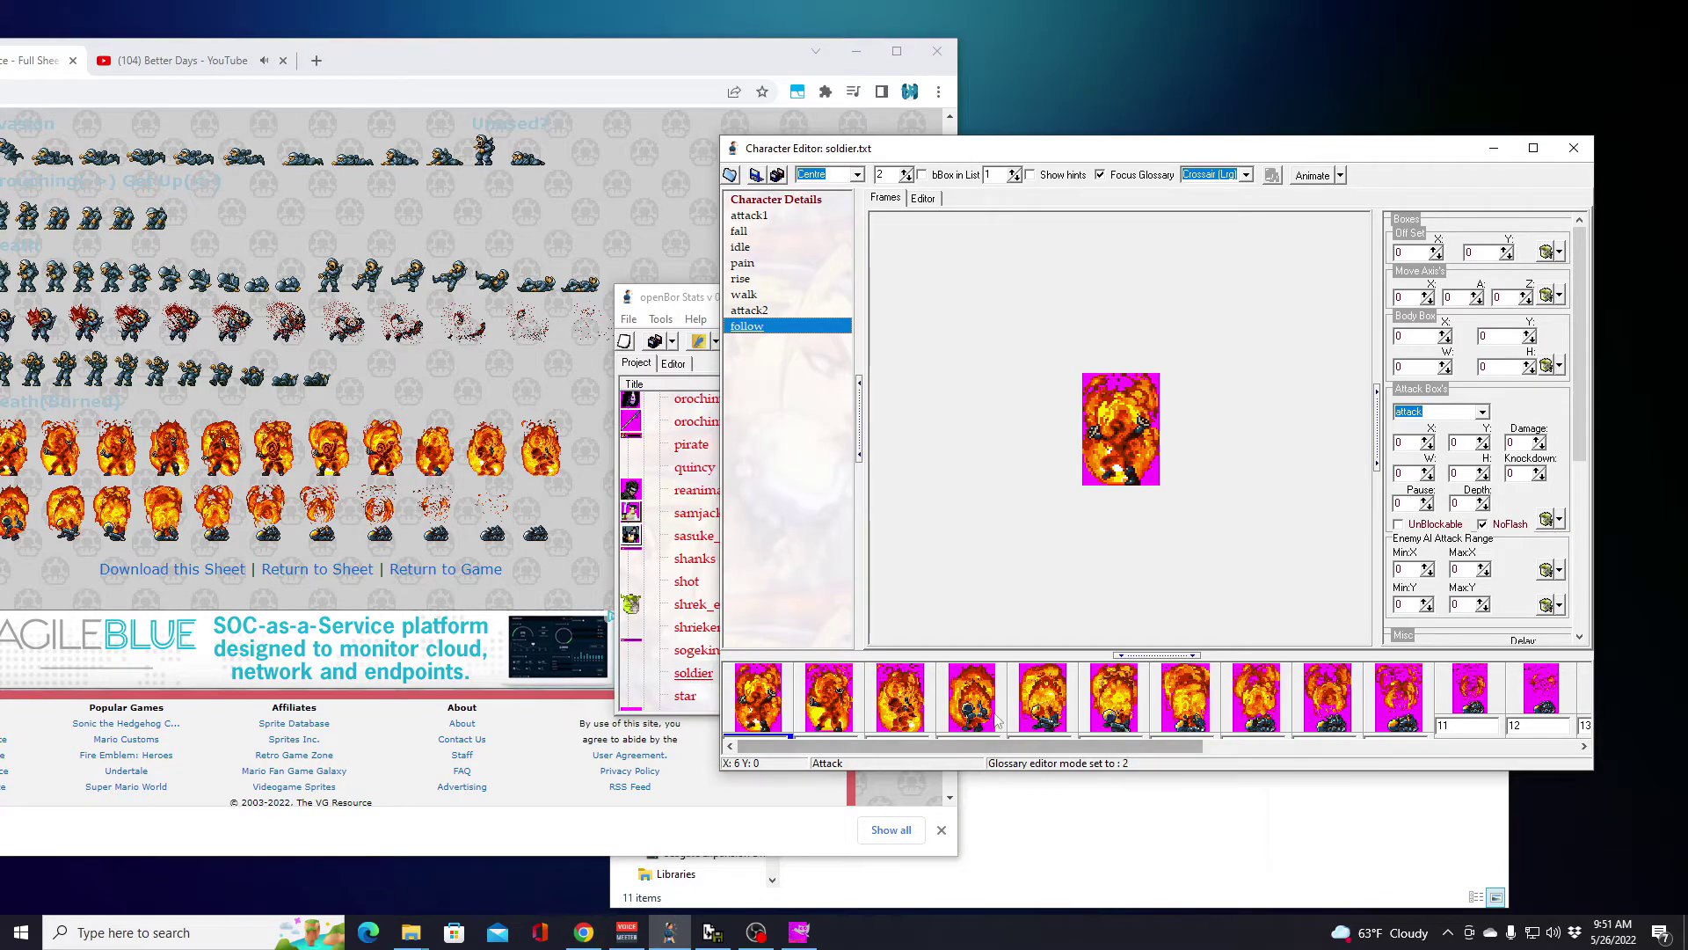
Step: Inspect frames 3 and 12 of the follow animation as the ends of the out-of-order block
{"action": "left_click", "coordinate": [907, 703]}
{"action": "left_click_drag", "start_coordinate": [1110, 746], "coordinate": [1313, 768]}
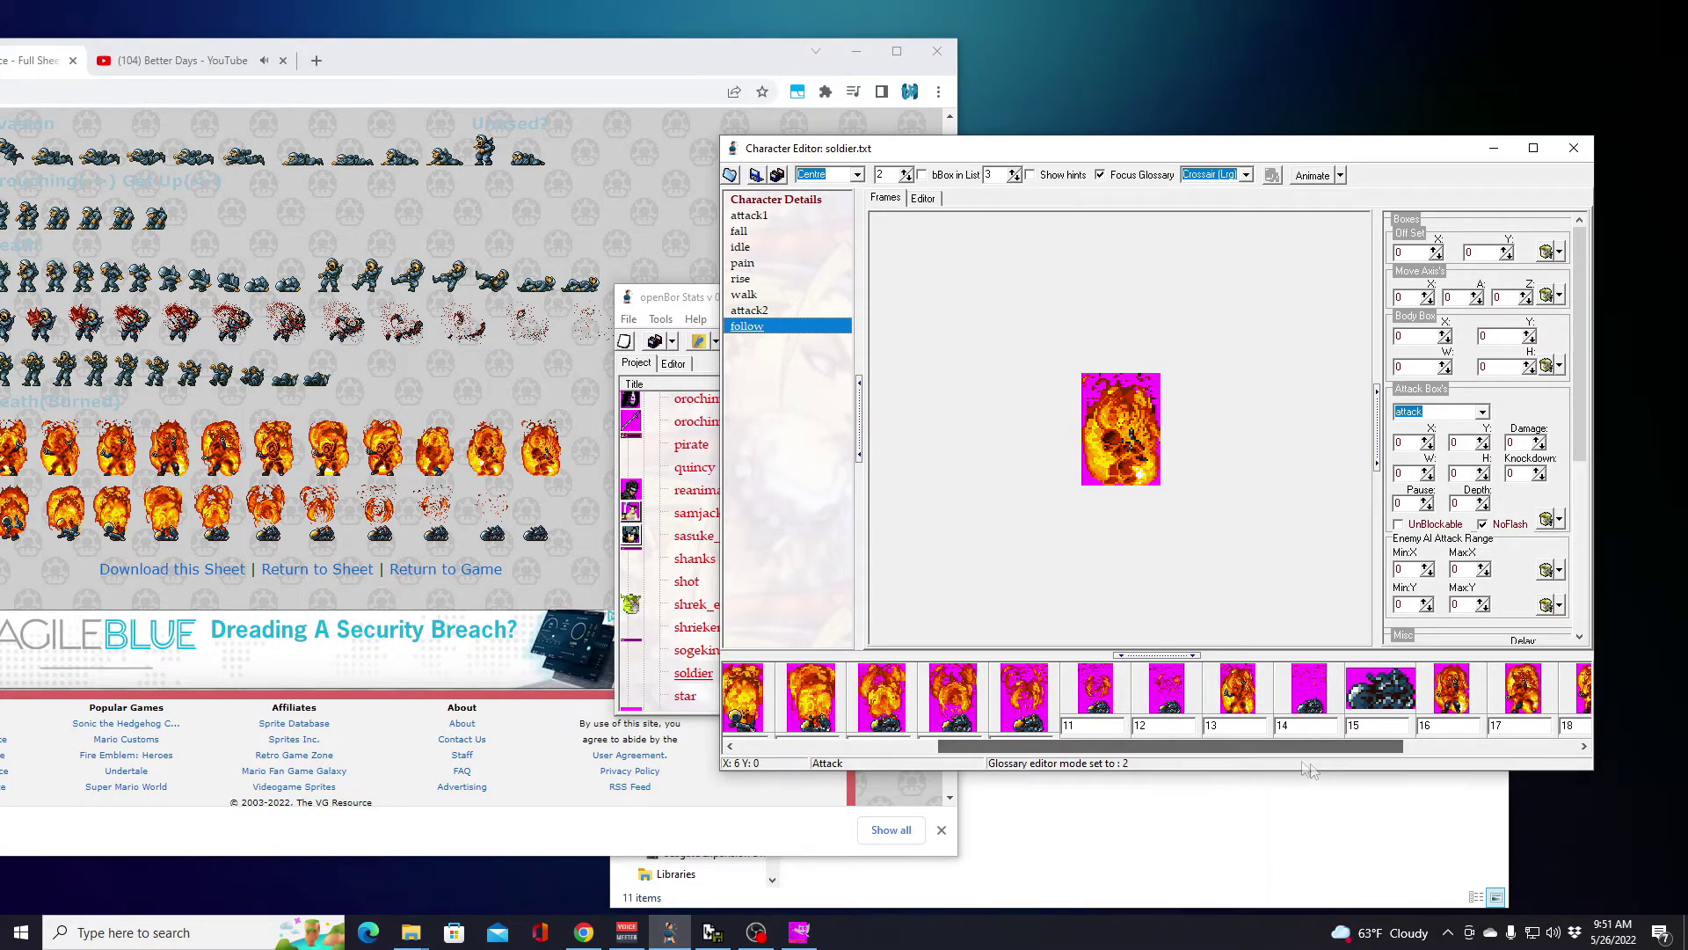
{"action": "left_click", "coordinate": [1167, 701]}
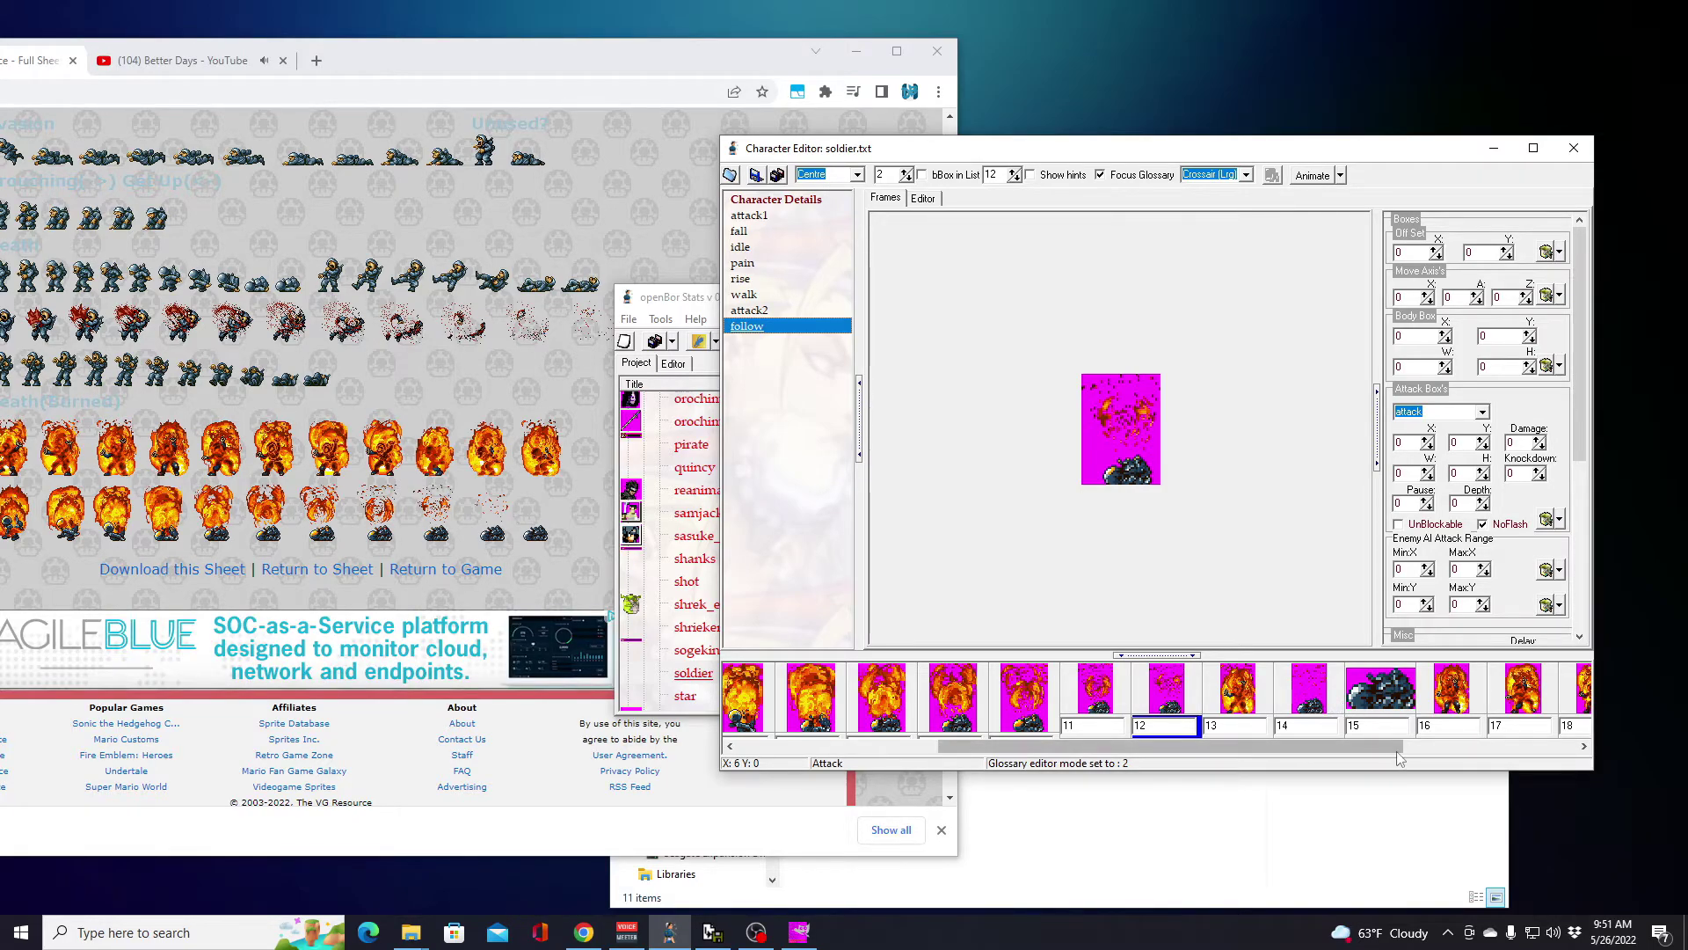
{"action": "left_click_drag", "start_coordinate": [1388, 745], "coordinate": [1189, 767]}
{"action": "left_click", "coordinate": [898, 730]}
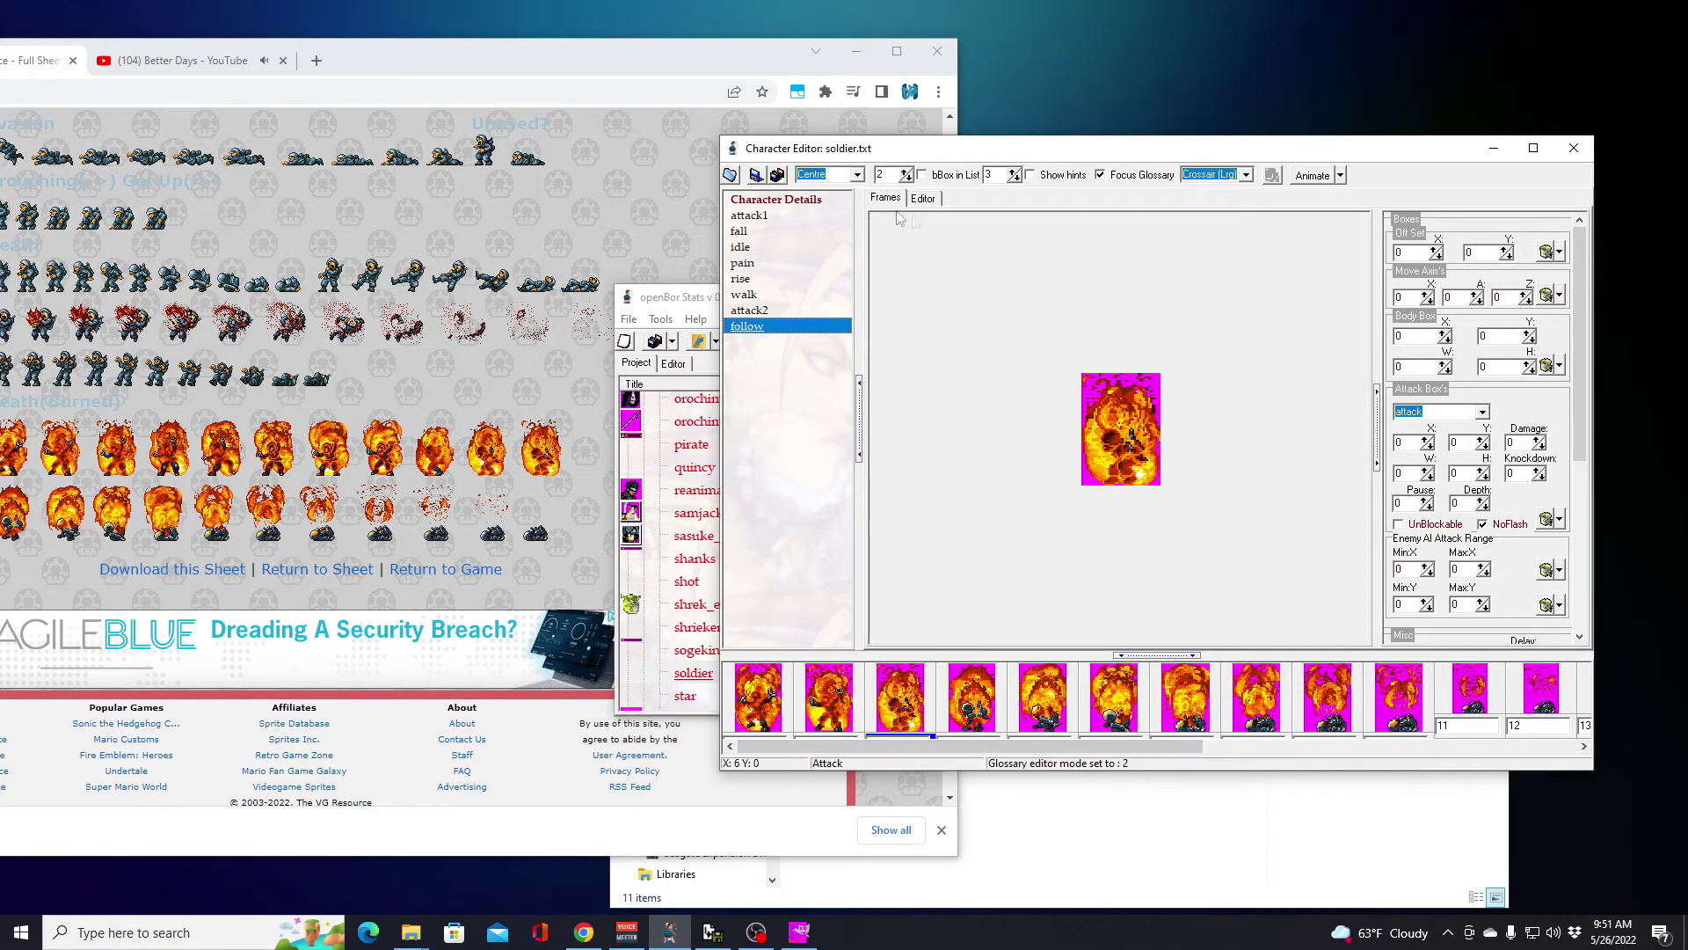
Step: Move the burn-03 through burn-12 lines below burn-22 in the follow animation's text and refresh the frames
{"action": "left_click", "coordinate": [925, 198]}
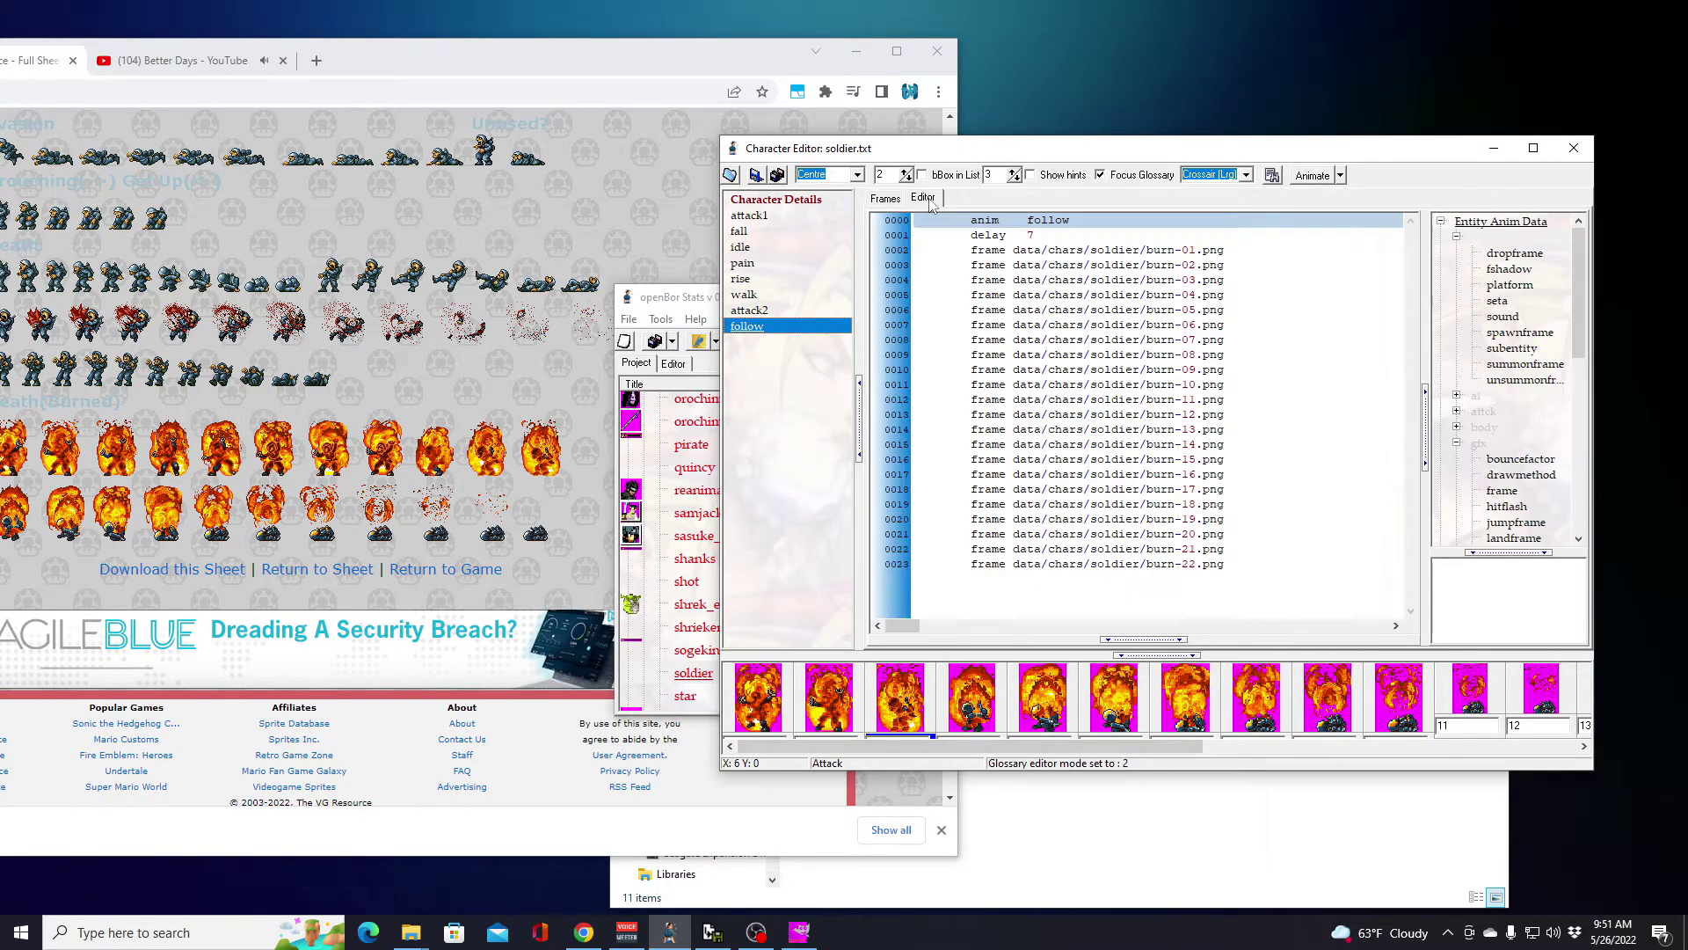
{"action": "left_click", "coordinate": [891, 700]}
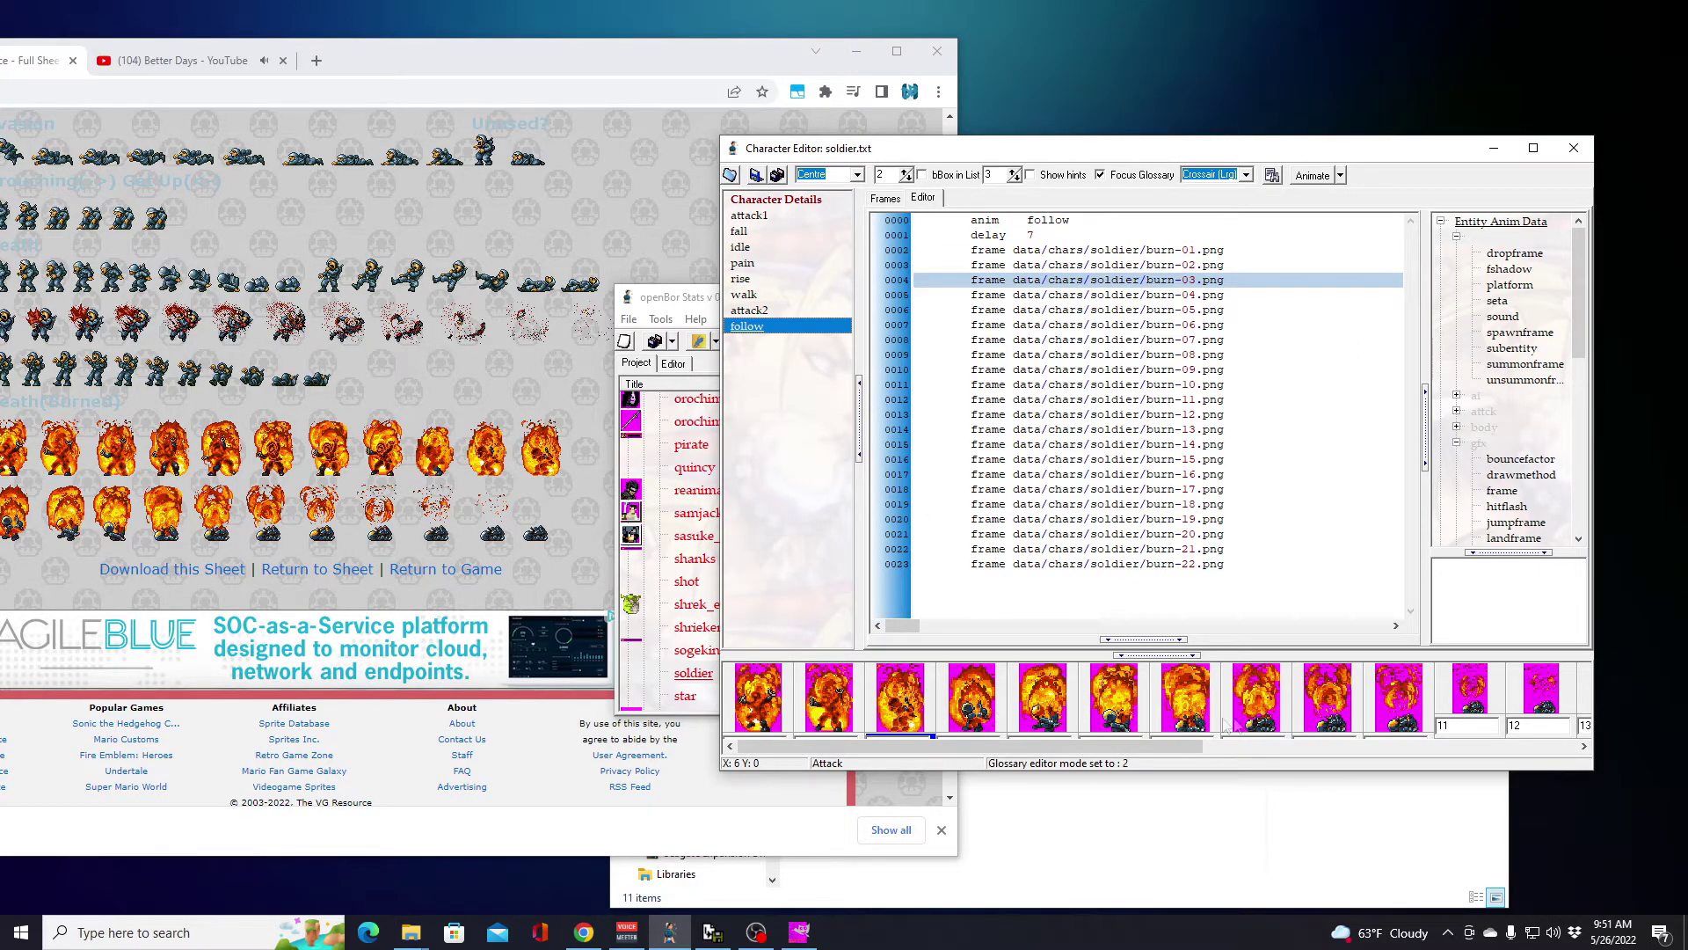
{"action": "left_click_drag", "start_coordinate": [1157, 748], "coordinate": [1235, 747]}
{"action": "left_click", "coordinate": [1404, 693]}
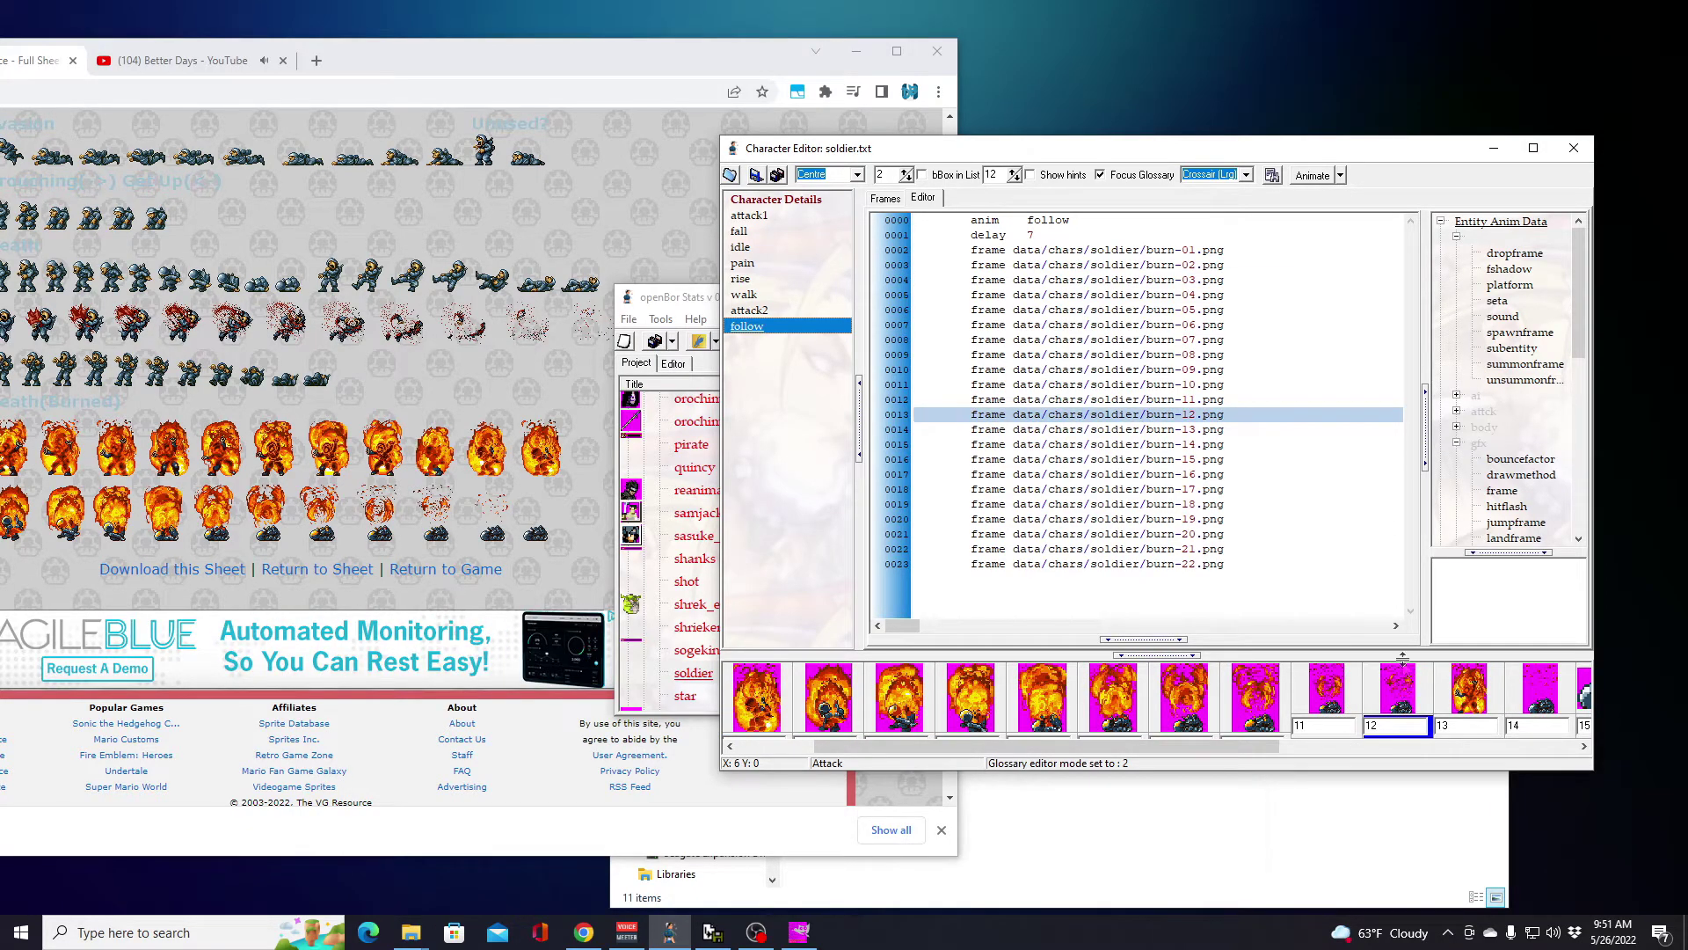
{"action": "left_click_drag", "start_coordinate": [1232, 268], "coordinate": [1253, 415]}
{"action": "key", "text": "ctrl+c"}
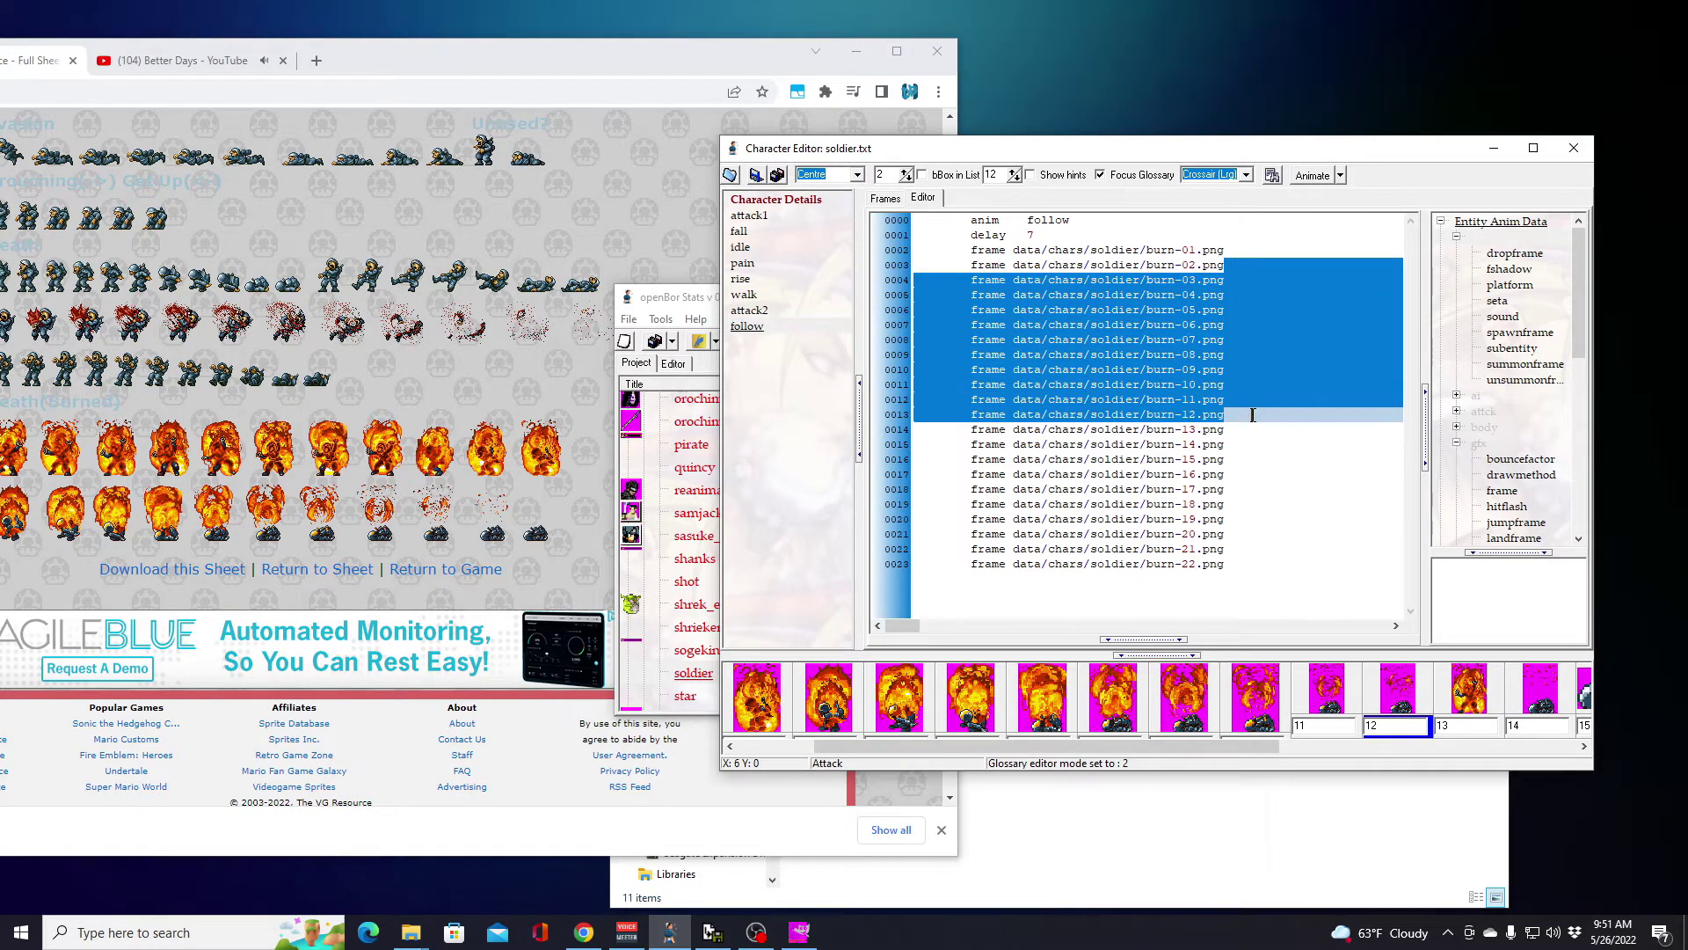
{"action": "key", "text": "Delete"}
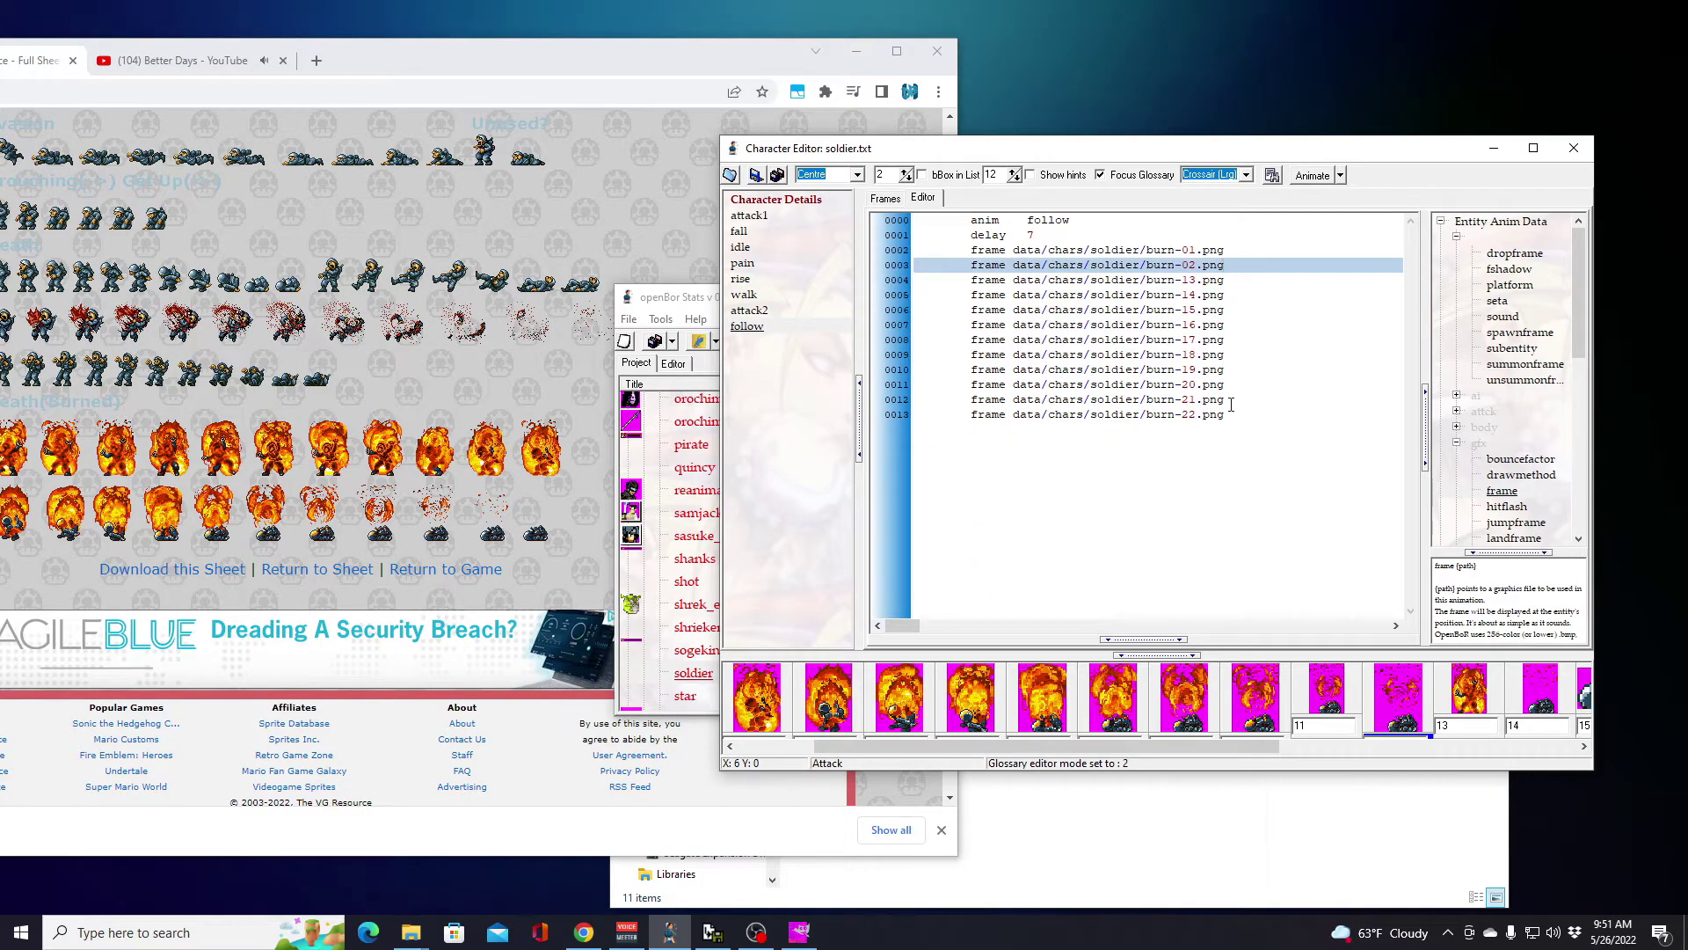
{"action": "left_click", "coordinate": [1230, 416]}
{"action": "key", "text": "ctrl+v"}
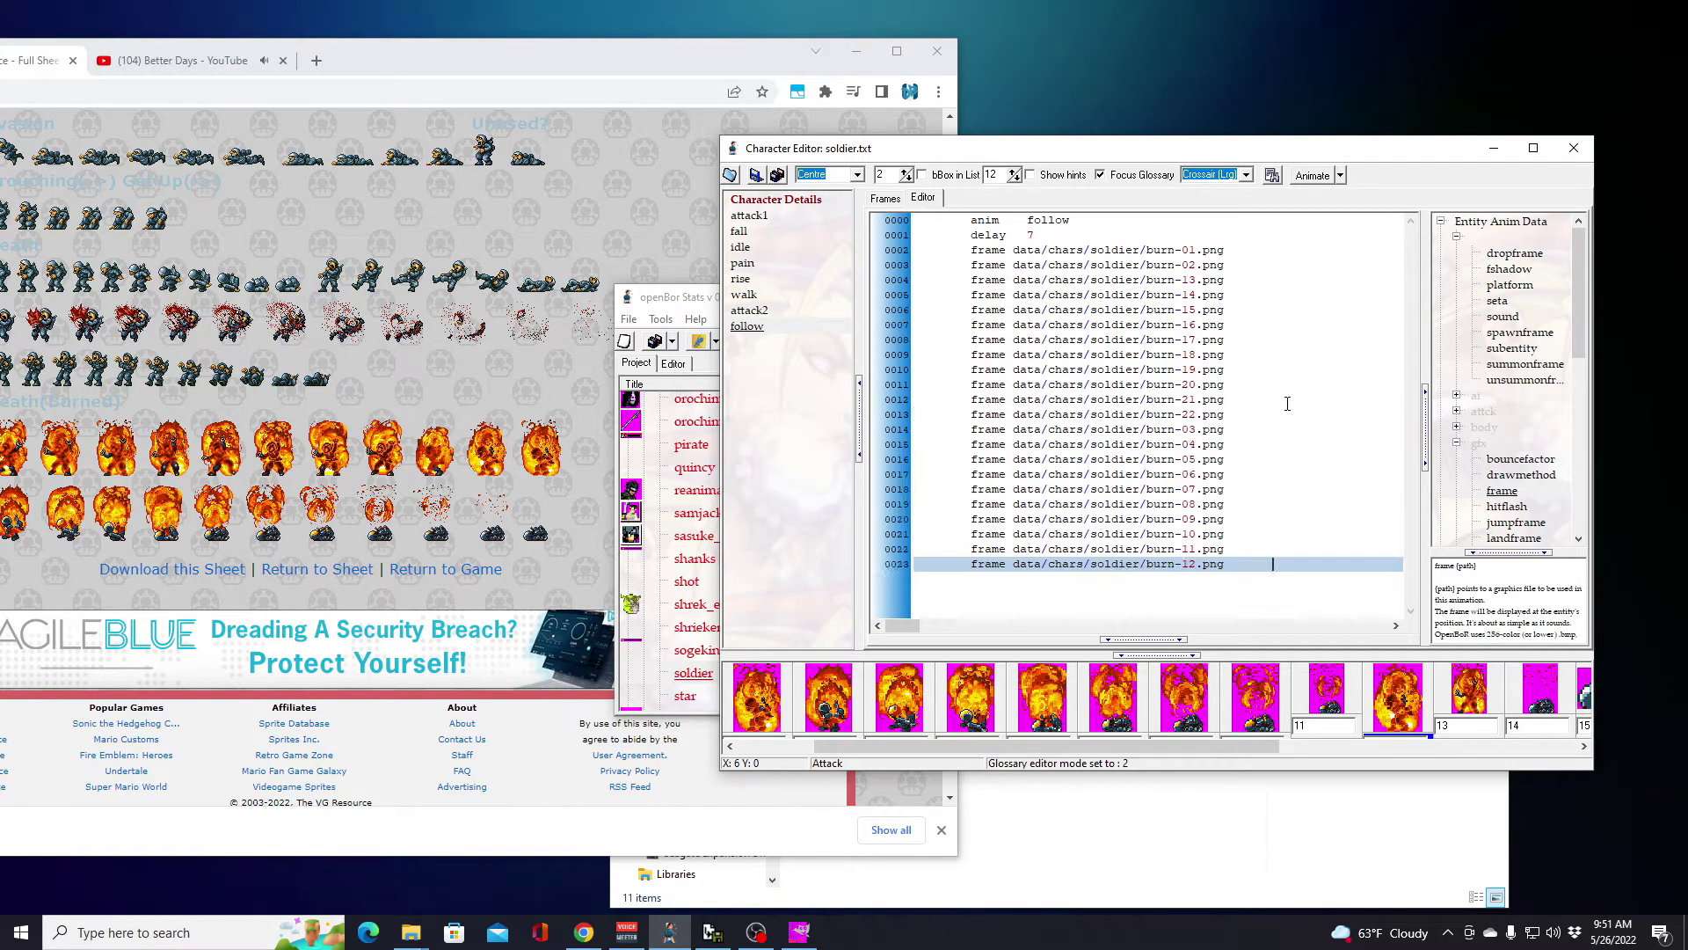
{"action": "left_click", "coordinate": [894, 199]}
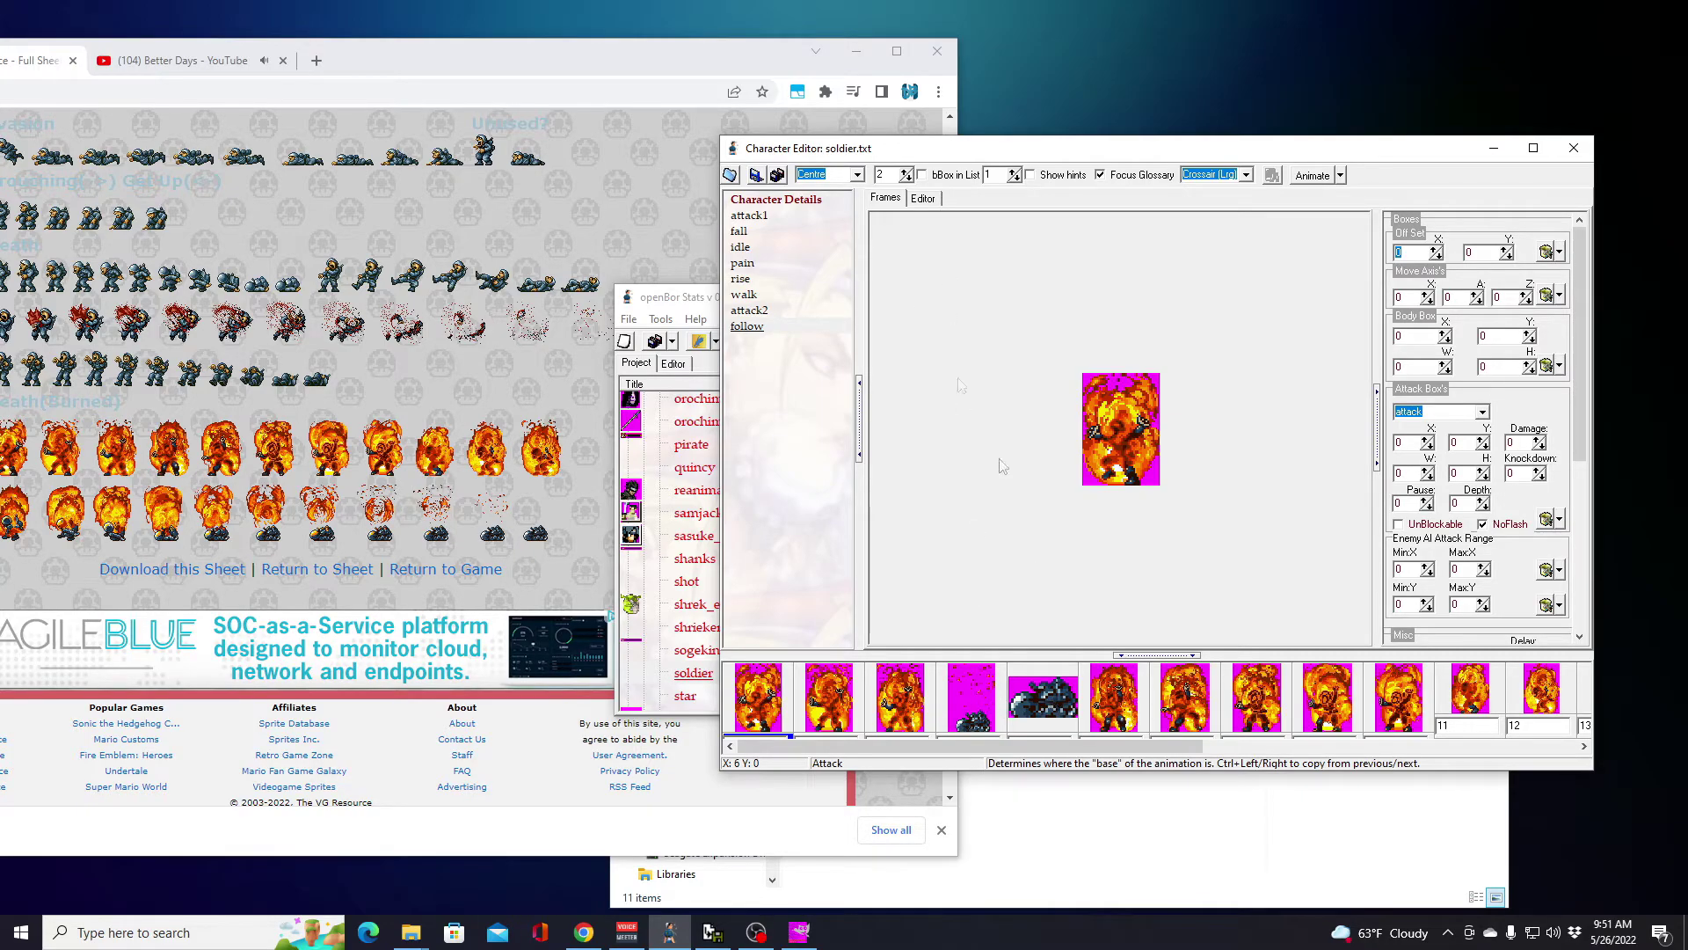
Step: Move the burn-14 and burn-15 lines to the end of the follow animation's text, below burn-12
{"action": "left_click", "coordinate": [922, 198]}
{"action": "left_click", "coordinate": [993, 697]}
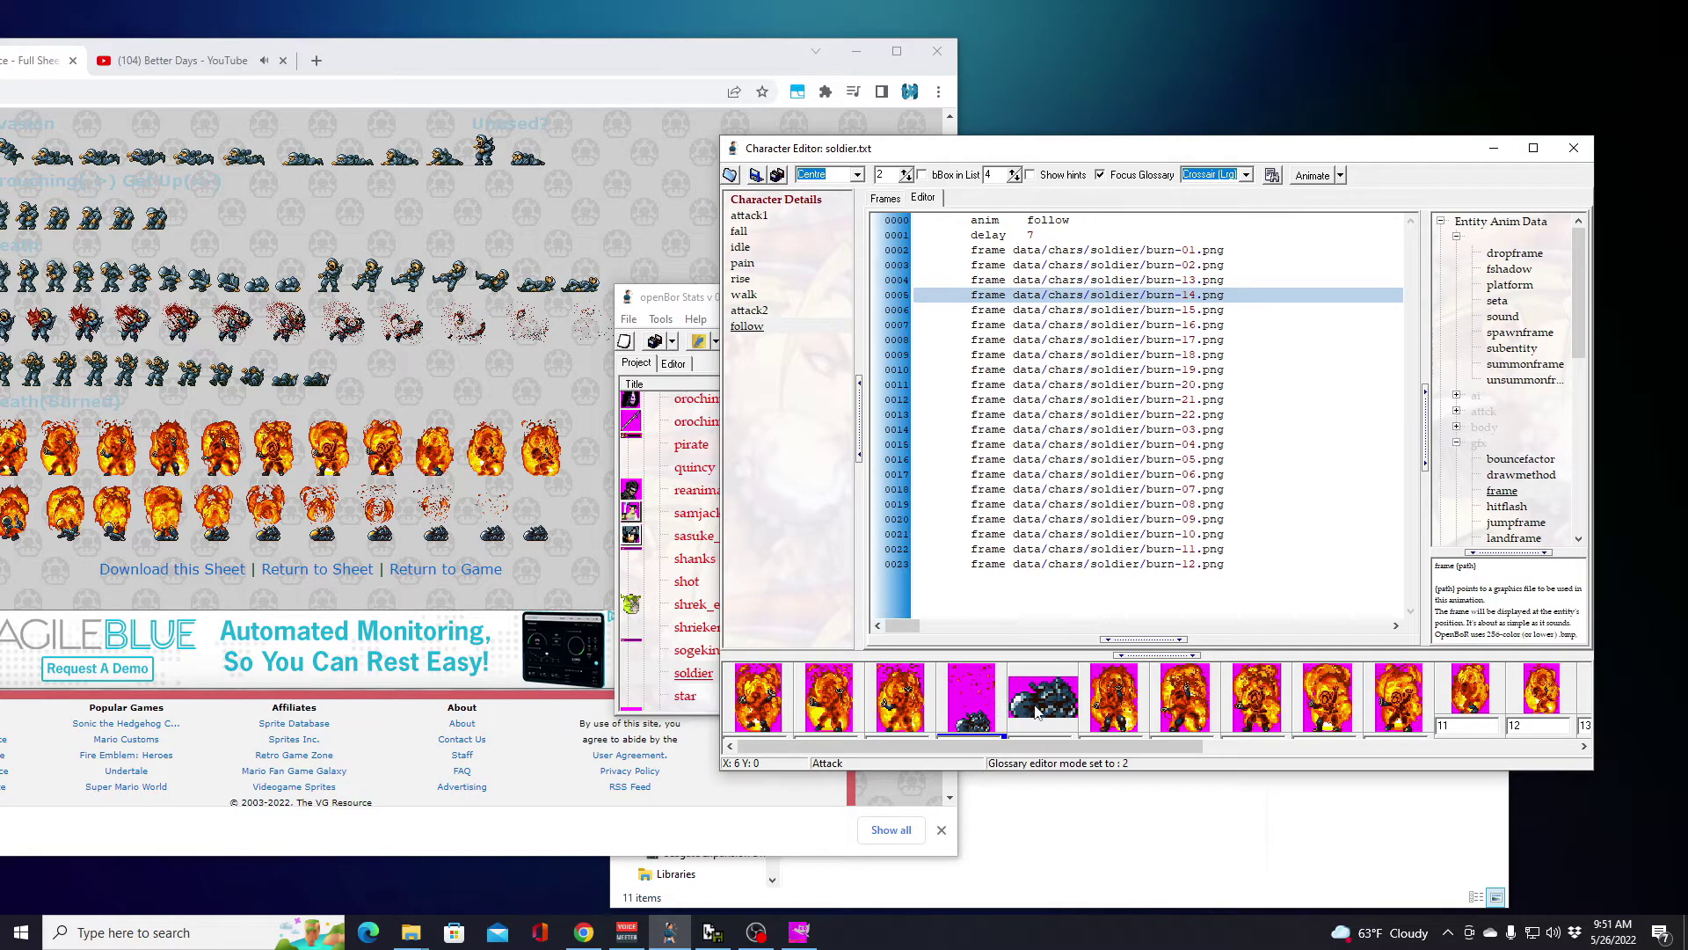
{"action": "left_click", "coordinate": [1037, 710]}
{"action": "left_click_drag", "start_coordinate": [1233, 282], "coordinate": [1233, 307]}
{"action": "key", "text": "ctrl+c"}
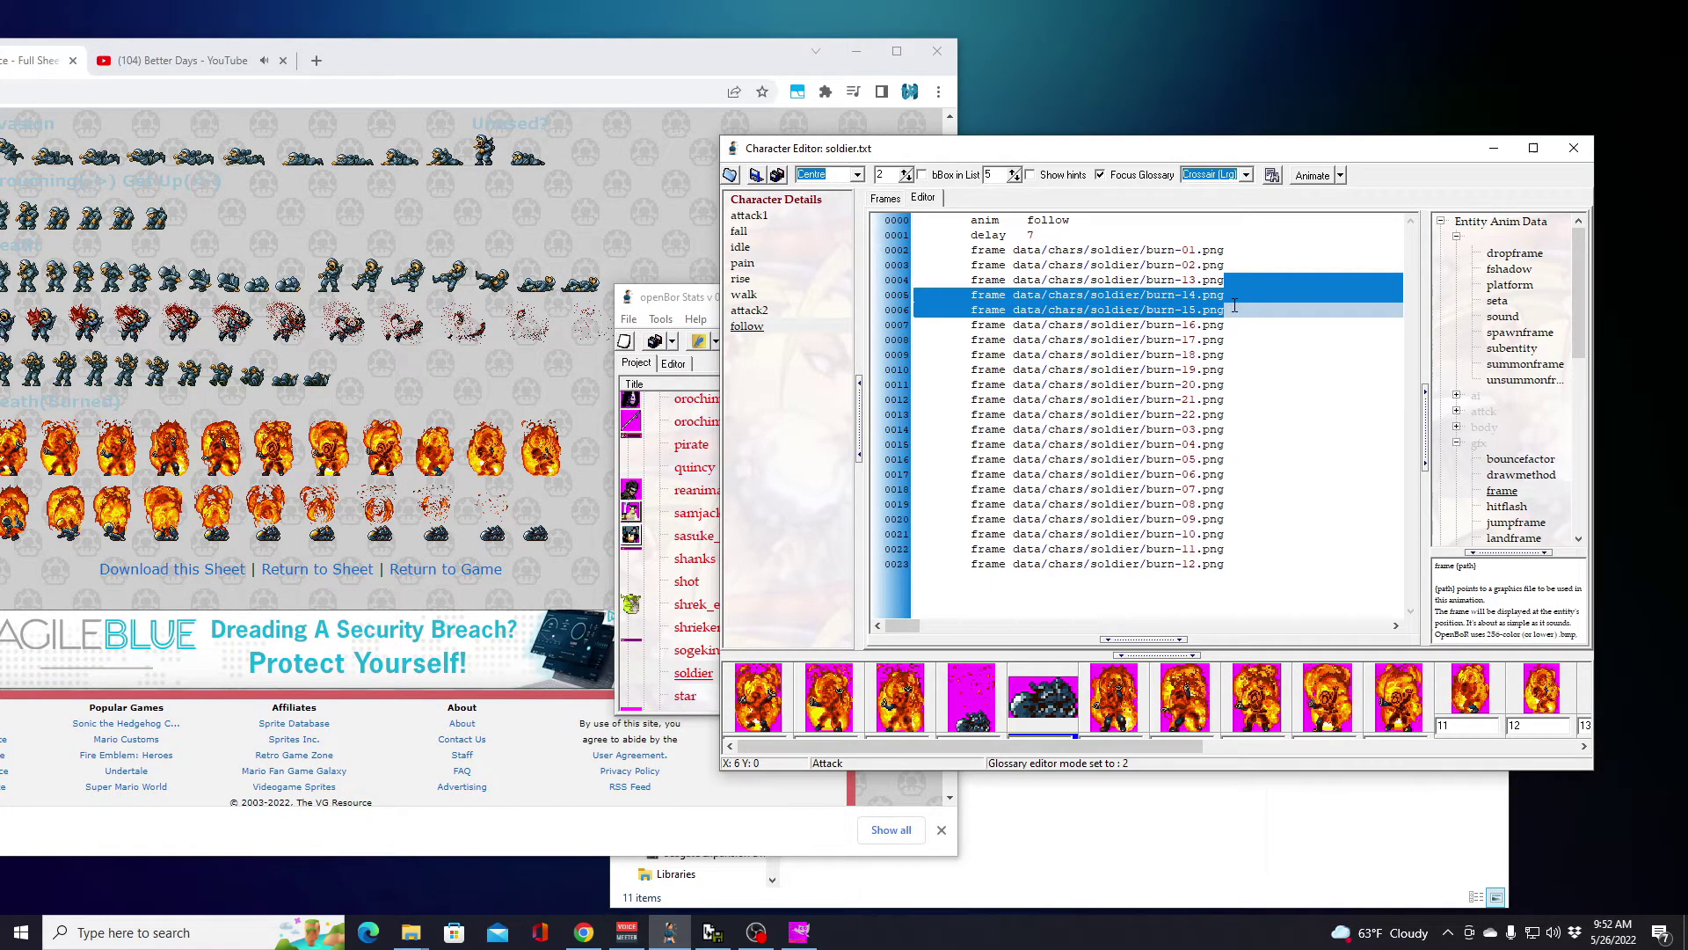
{"action": "key", "text": "Delete"}
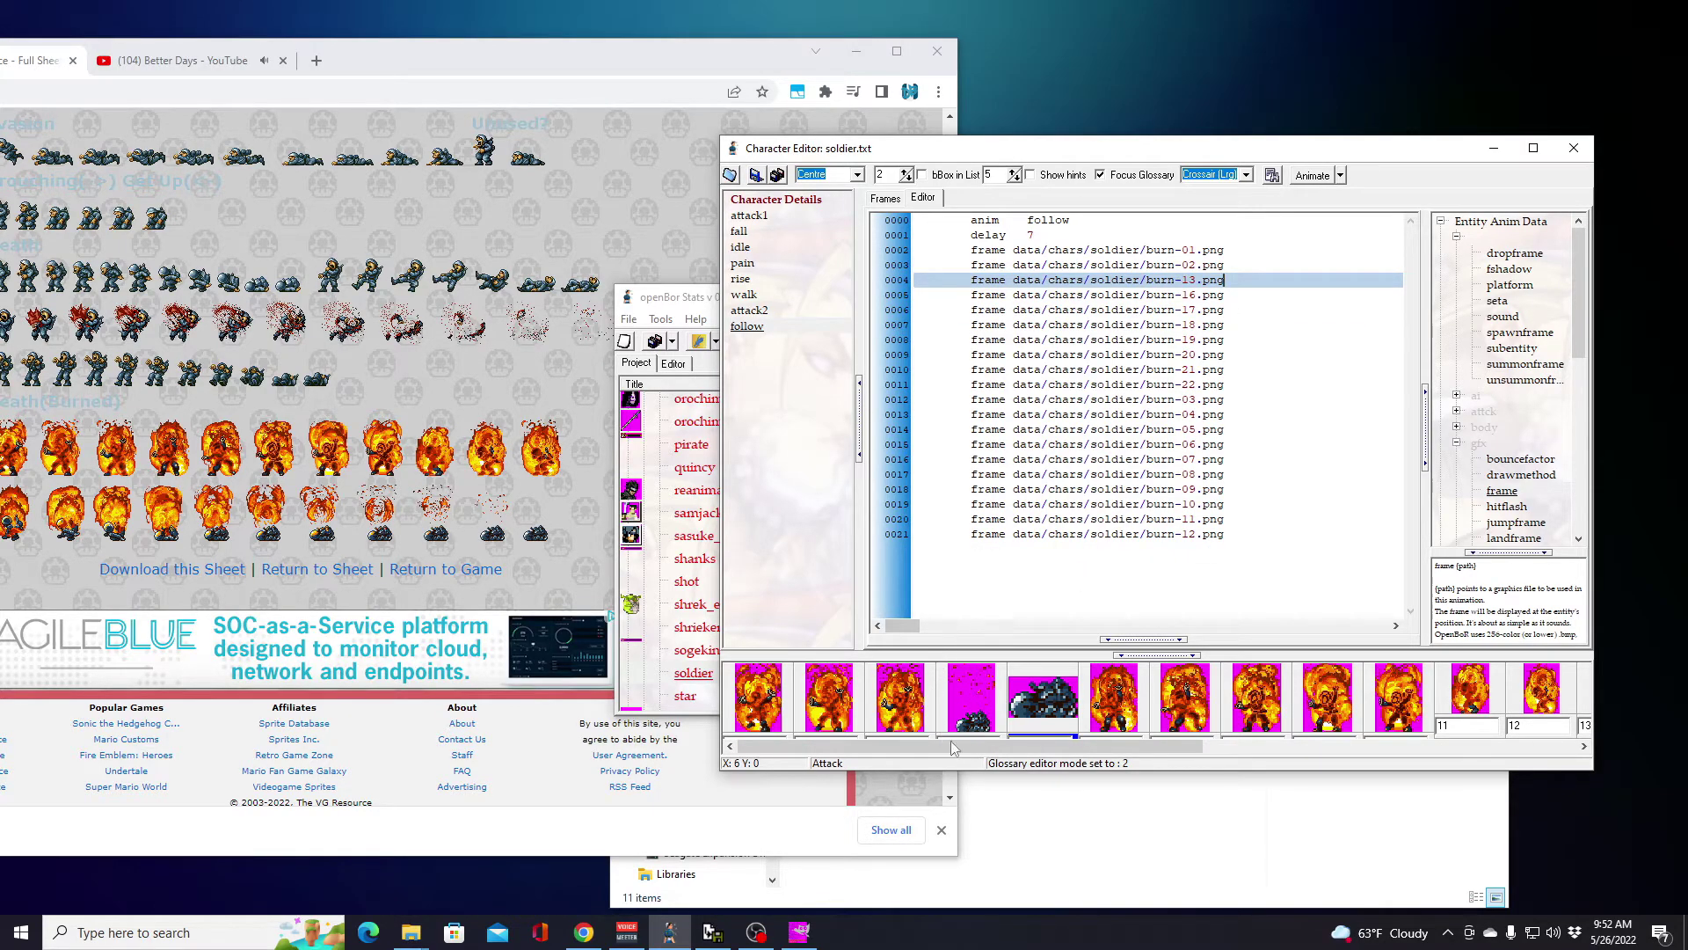
{"action": "left_click_drag", "start_coordinate": [978, 748], "coordinate": [1433, 743]}
{"action": "left_click", "coordinate": [1259, 574]}
{"action": "key", "text": "ctrl+v"}
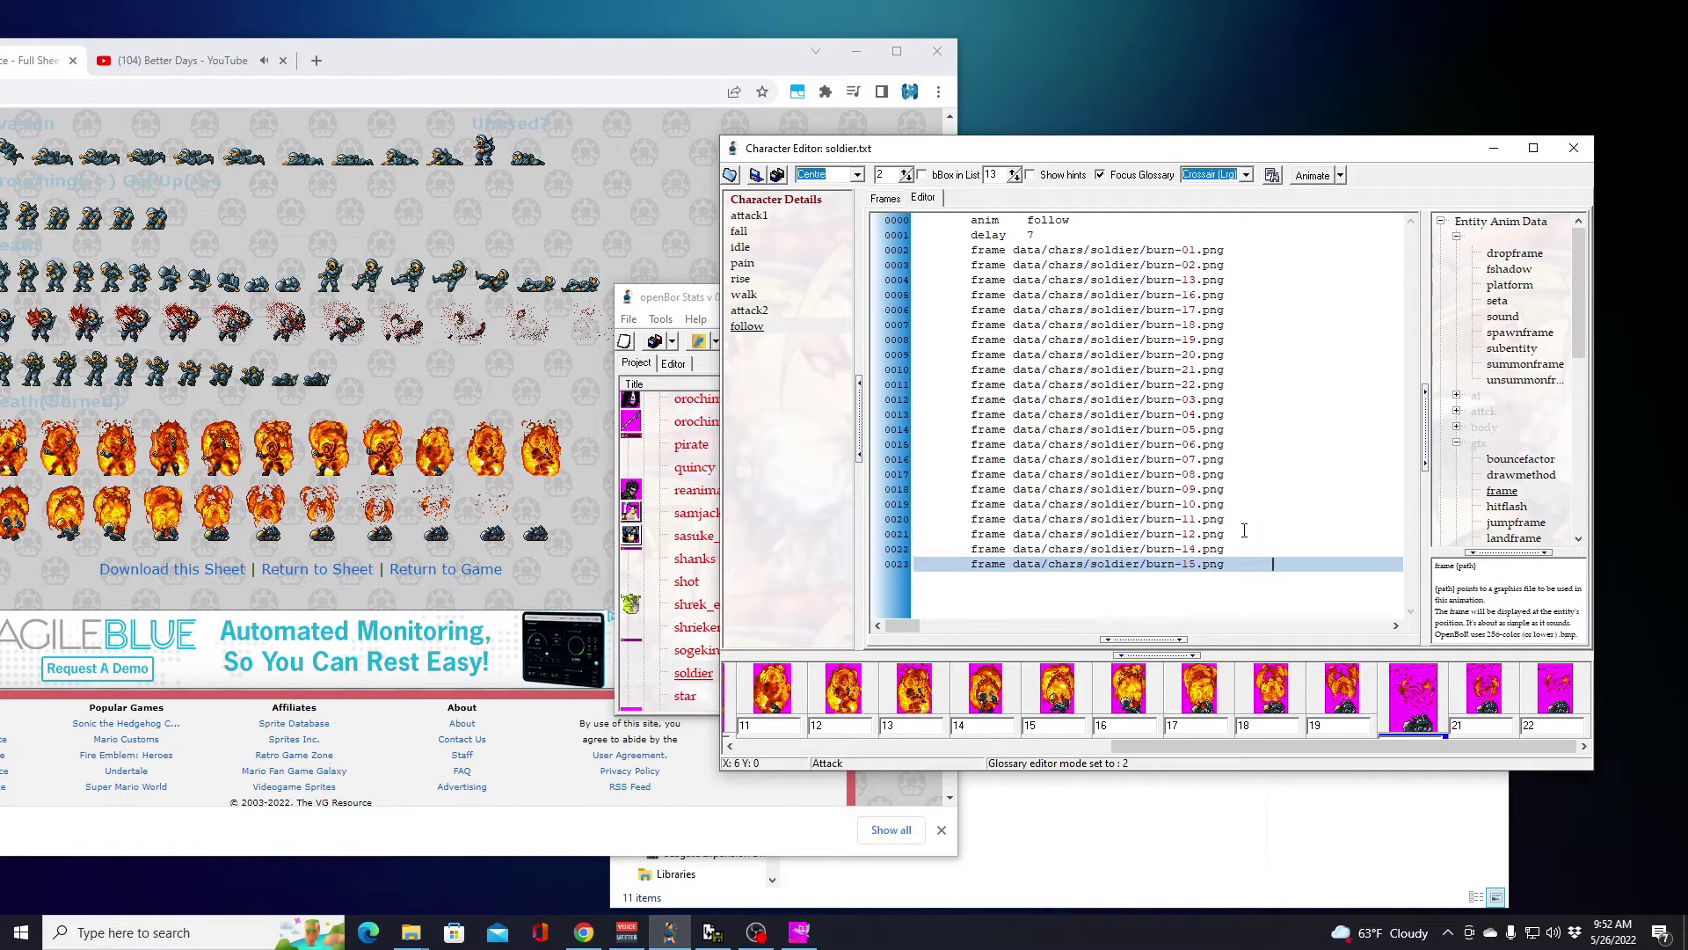
Step: Review the reordered follow frames through to frame 22 and play the animation
{"action": "left_click", "coordinate": [884, 199]}
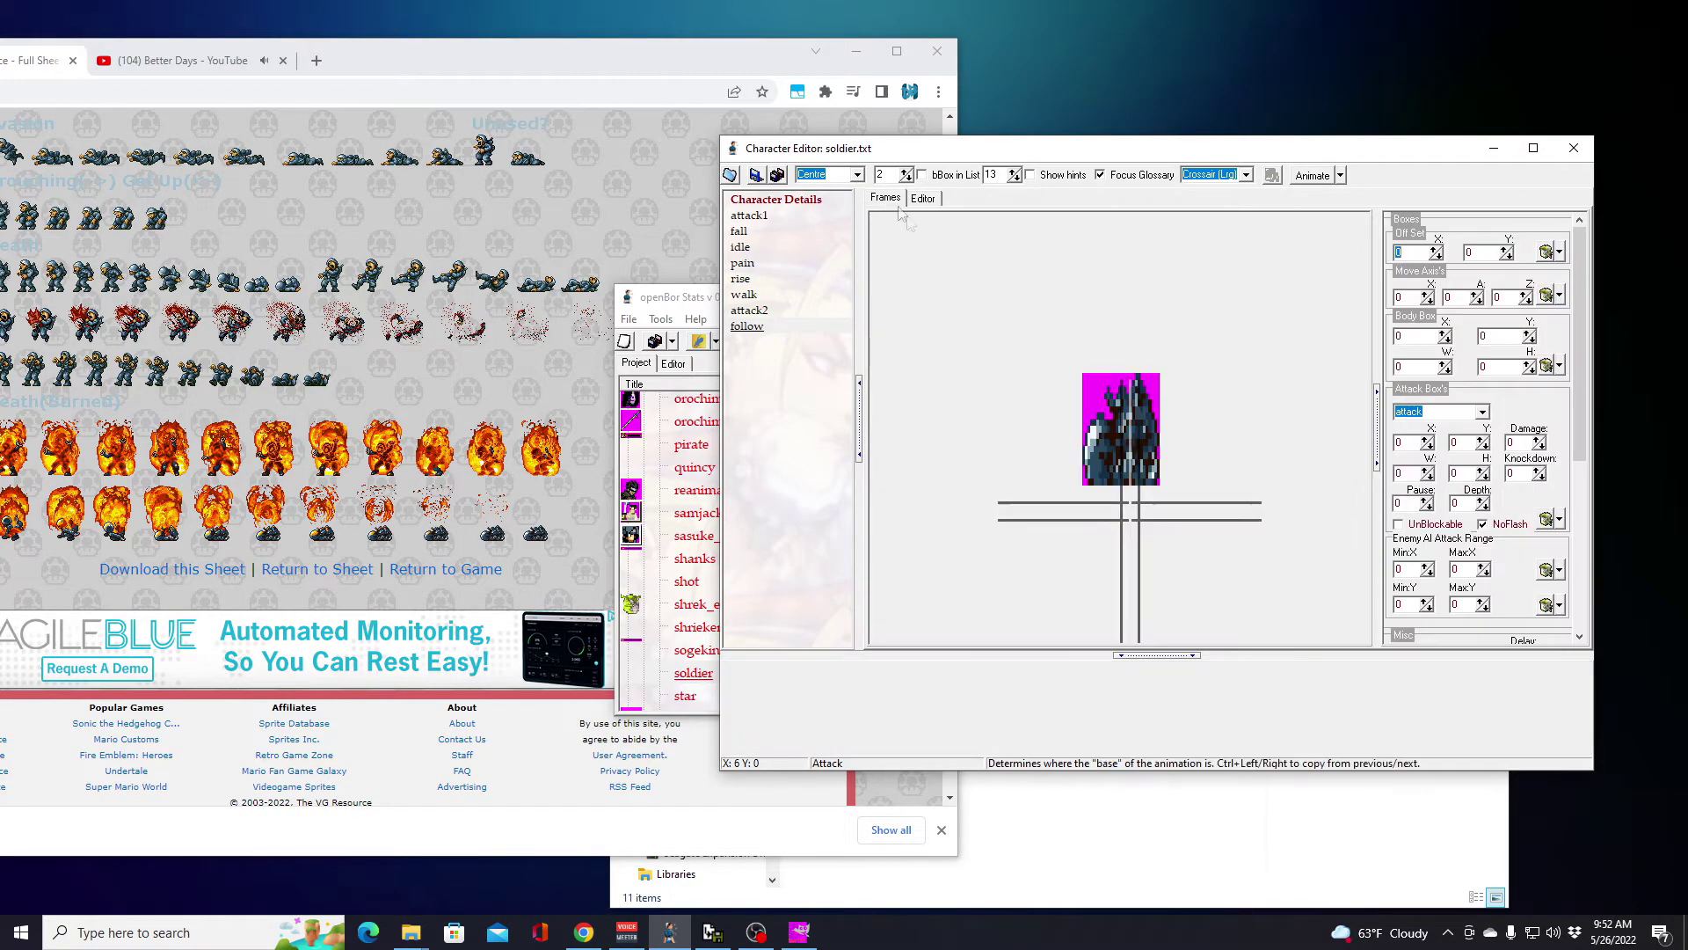
{"action": "left_click_drag", "start_coordinate": [1052, 750], "coordinate": [1468, 753]}
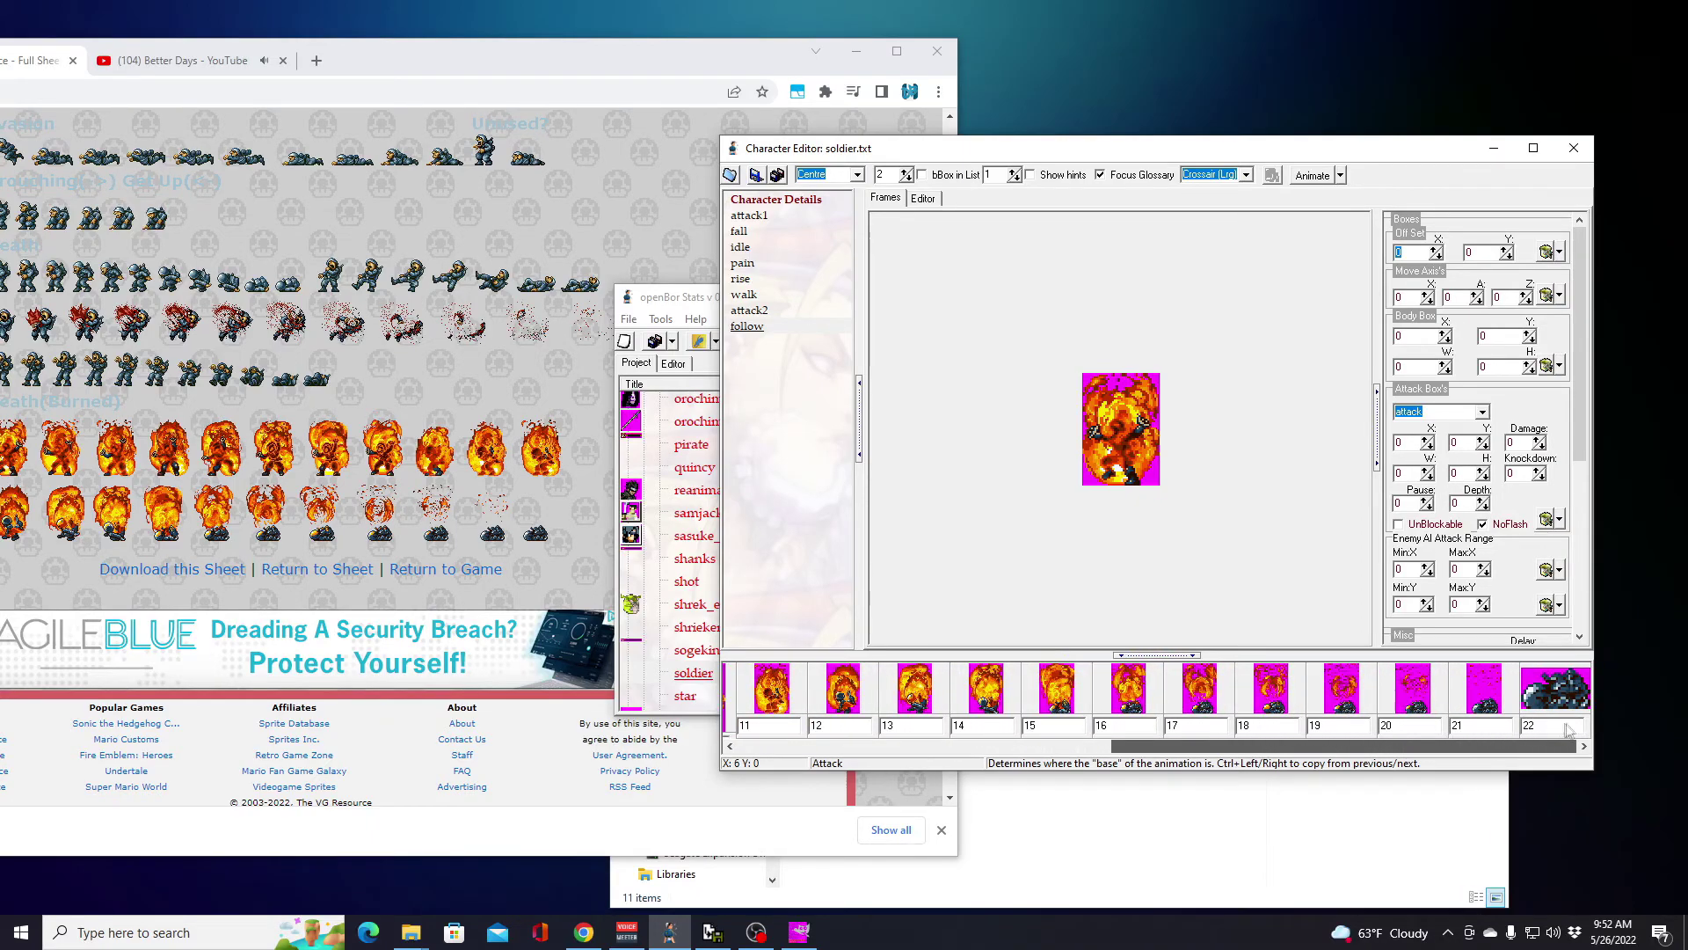
{"action": "left_click", "coordinate": [1311, 177]}
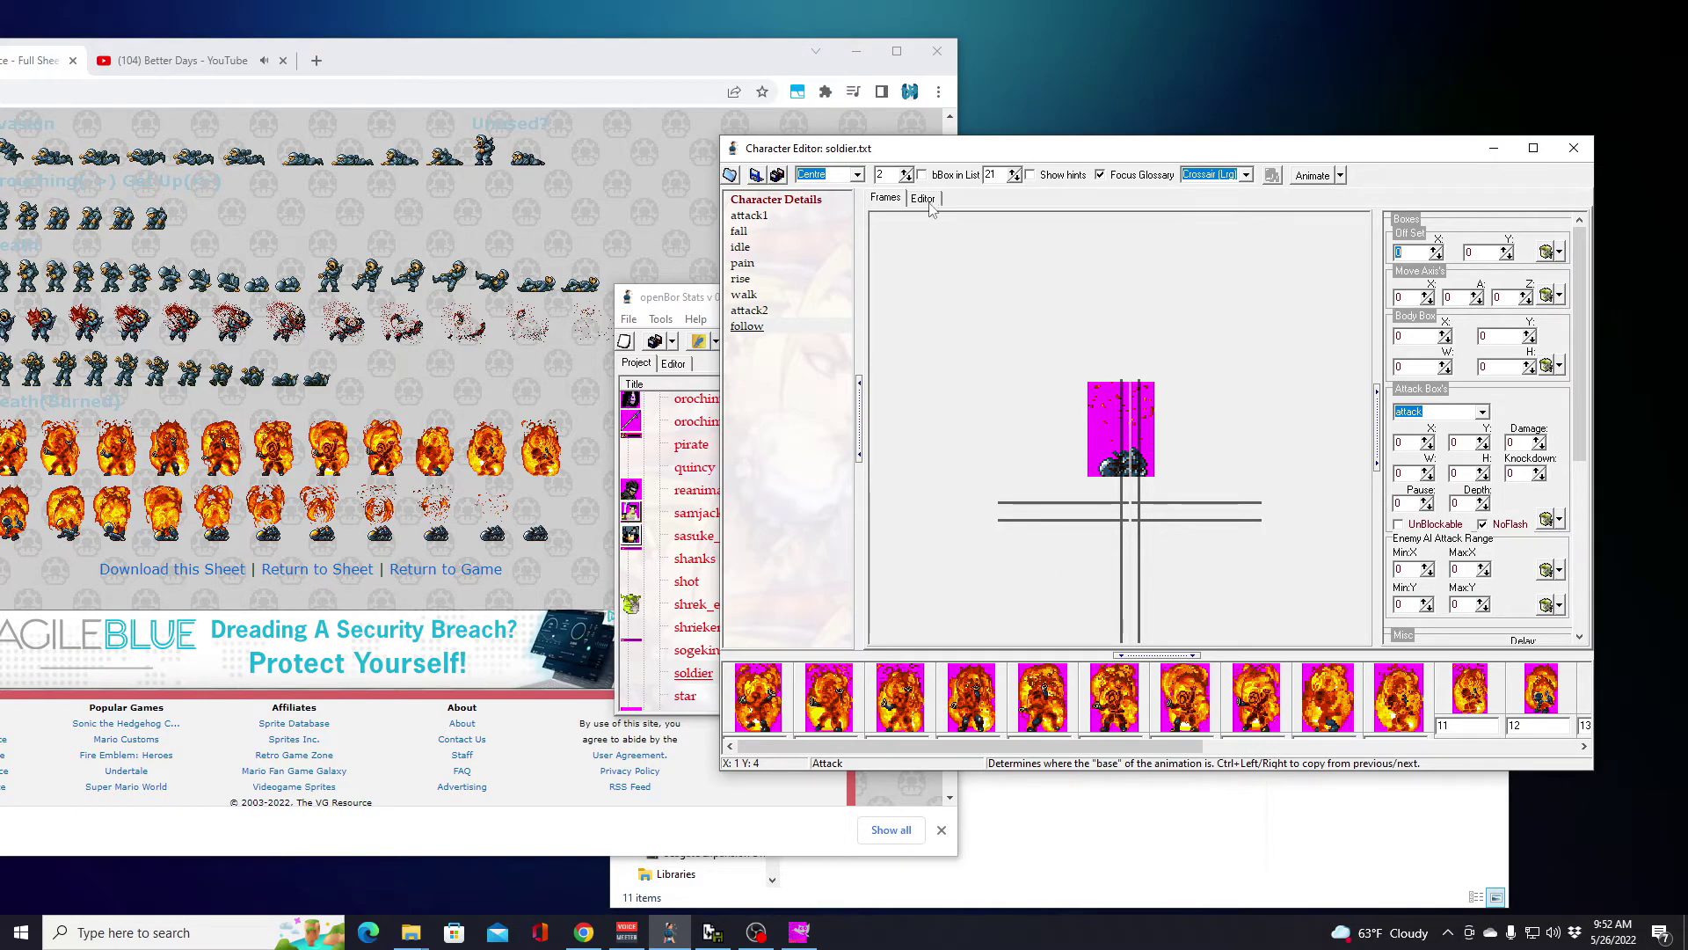
Step: Examine frames 1 through 9 of the follow animation to find where the opening burn loop should end
{"action": "left_click", "coordinate": [754, 708]}
{"action": "left_click", "coordinate": [815, 705]}
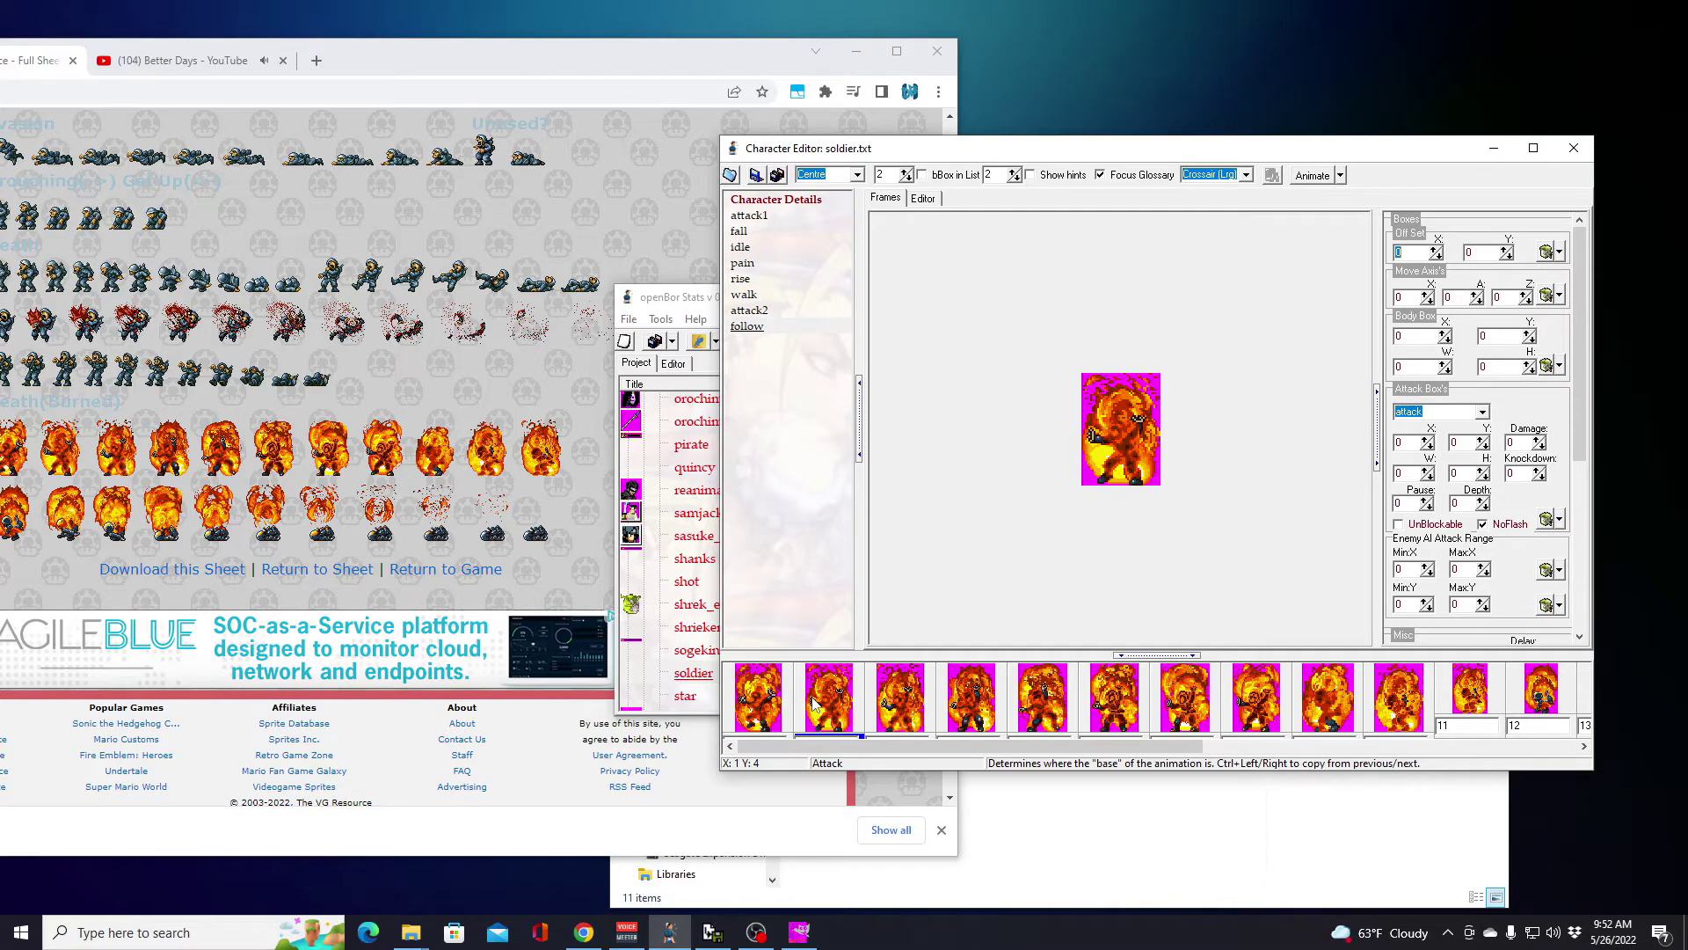
{"action": "left_click", "coordinate": [899, 706]}
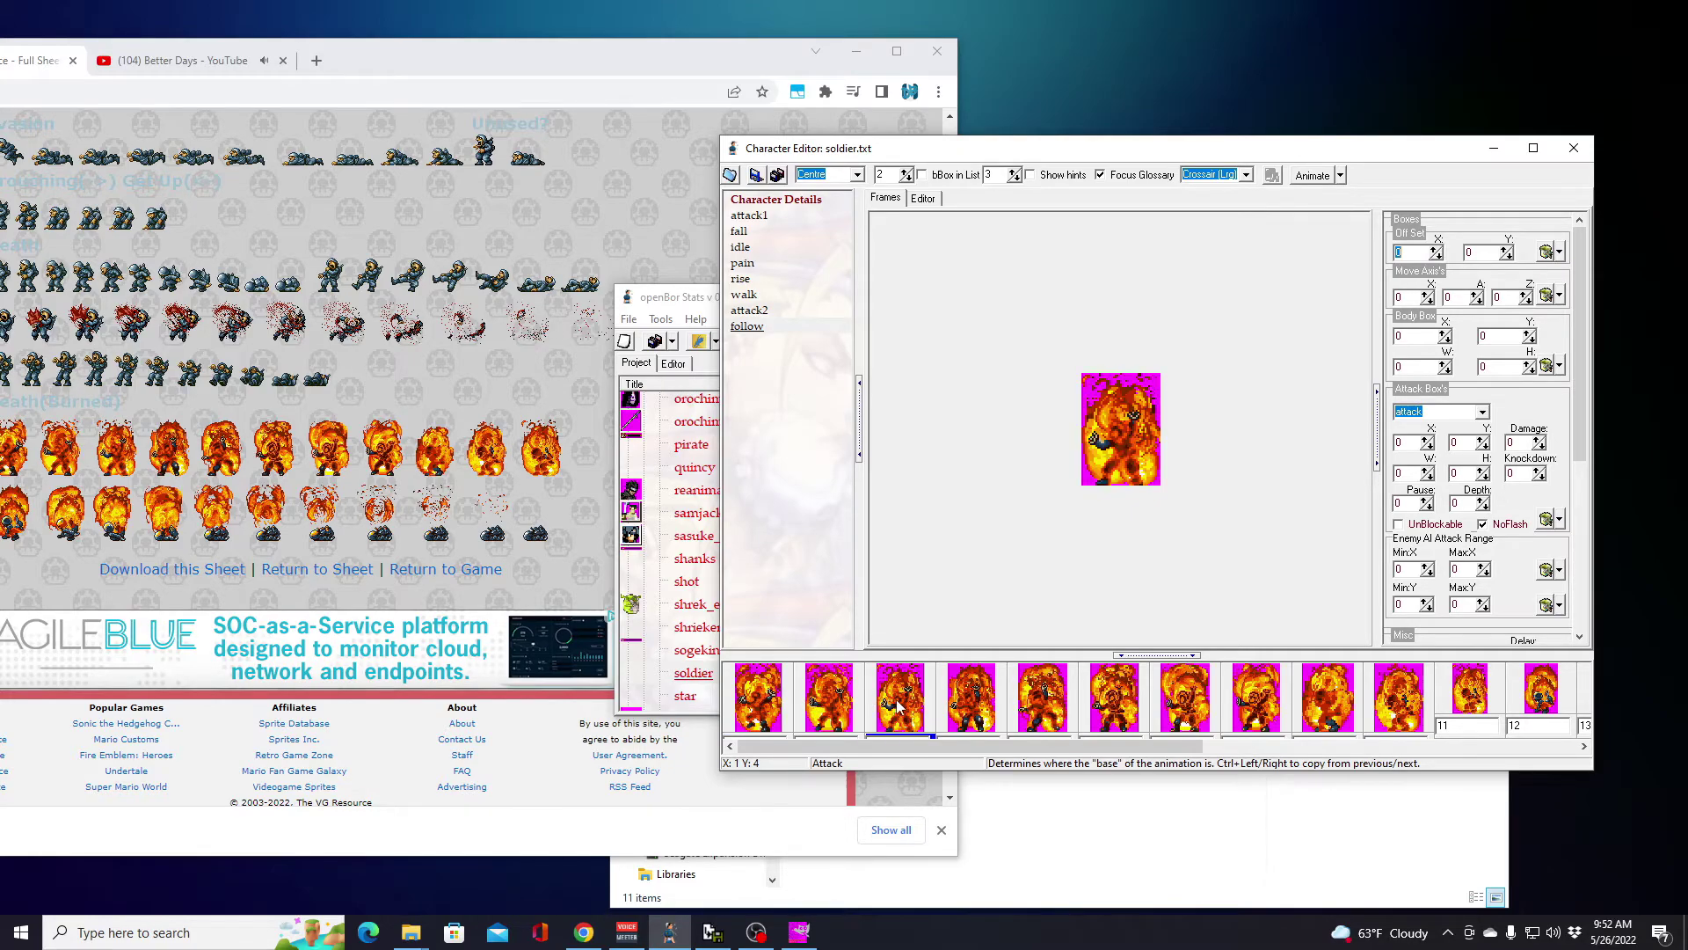
{"action": "left_click", "coordinate": [983, 715]}
{"action": "left_click", "coordinate": [1034, 714]}
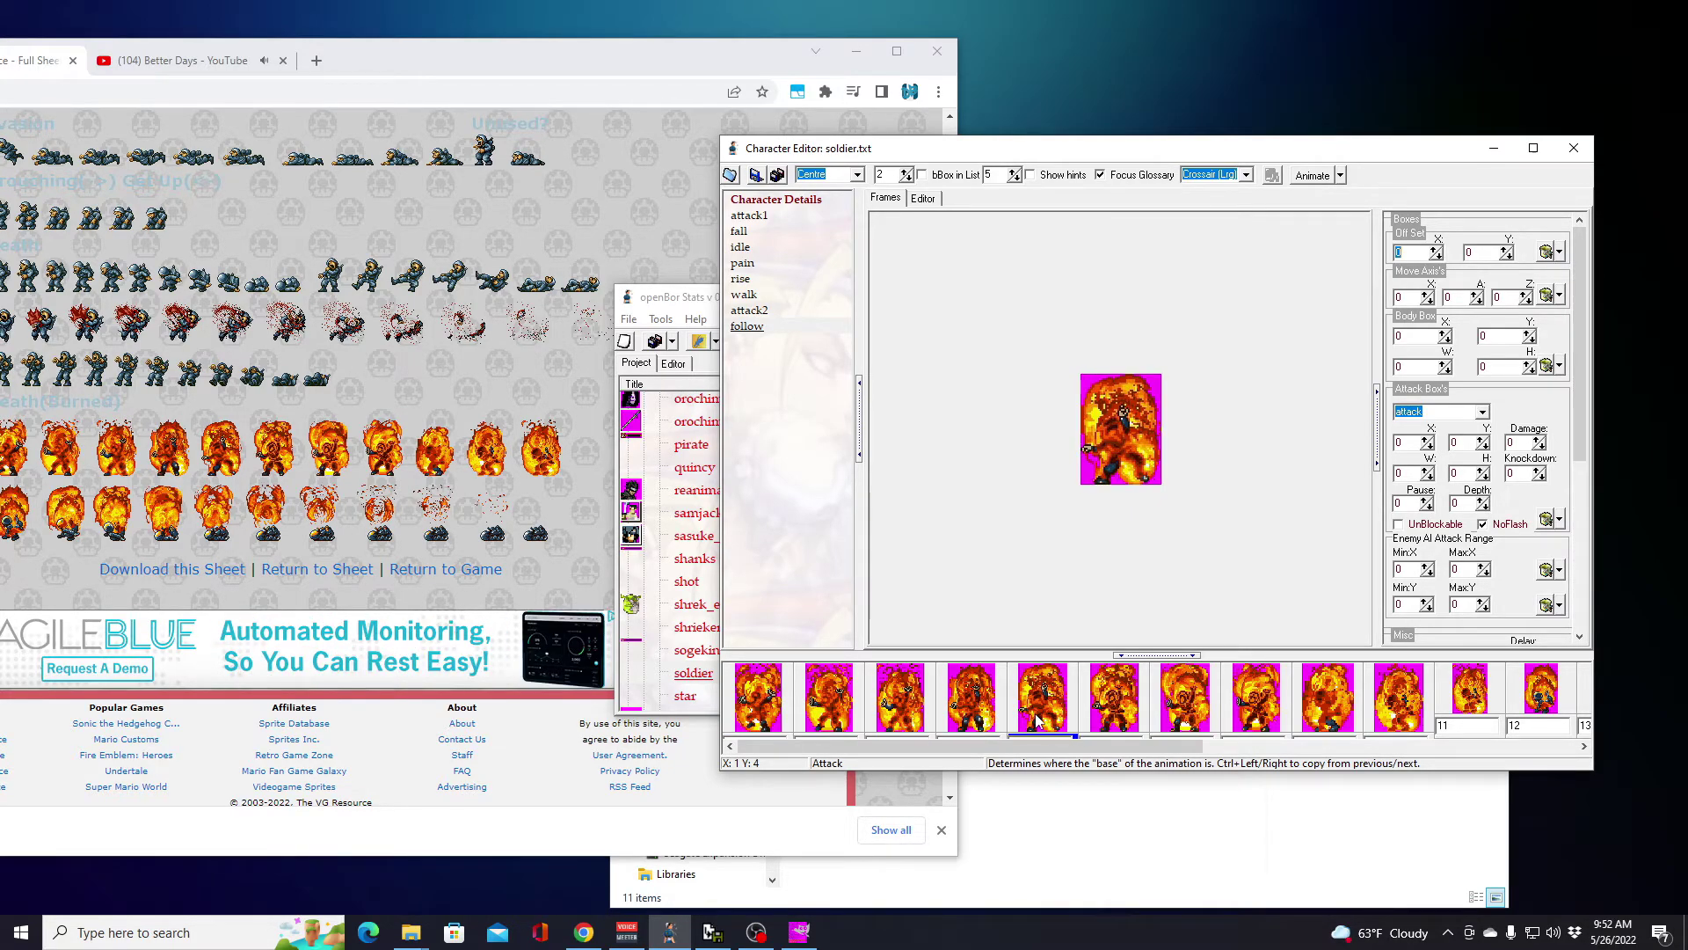
{"action": "left_click", "coordinate": [1112, 714]}
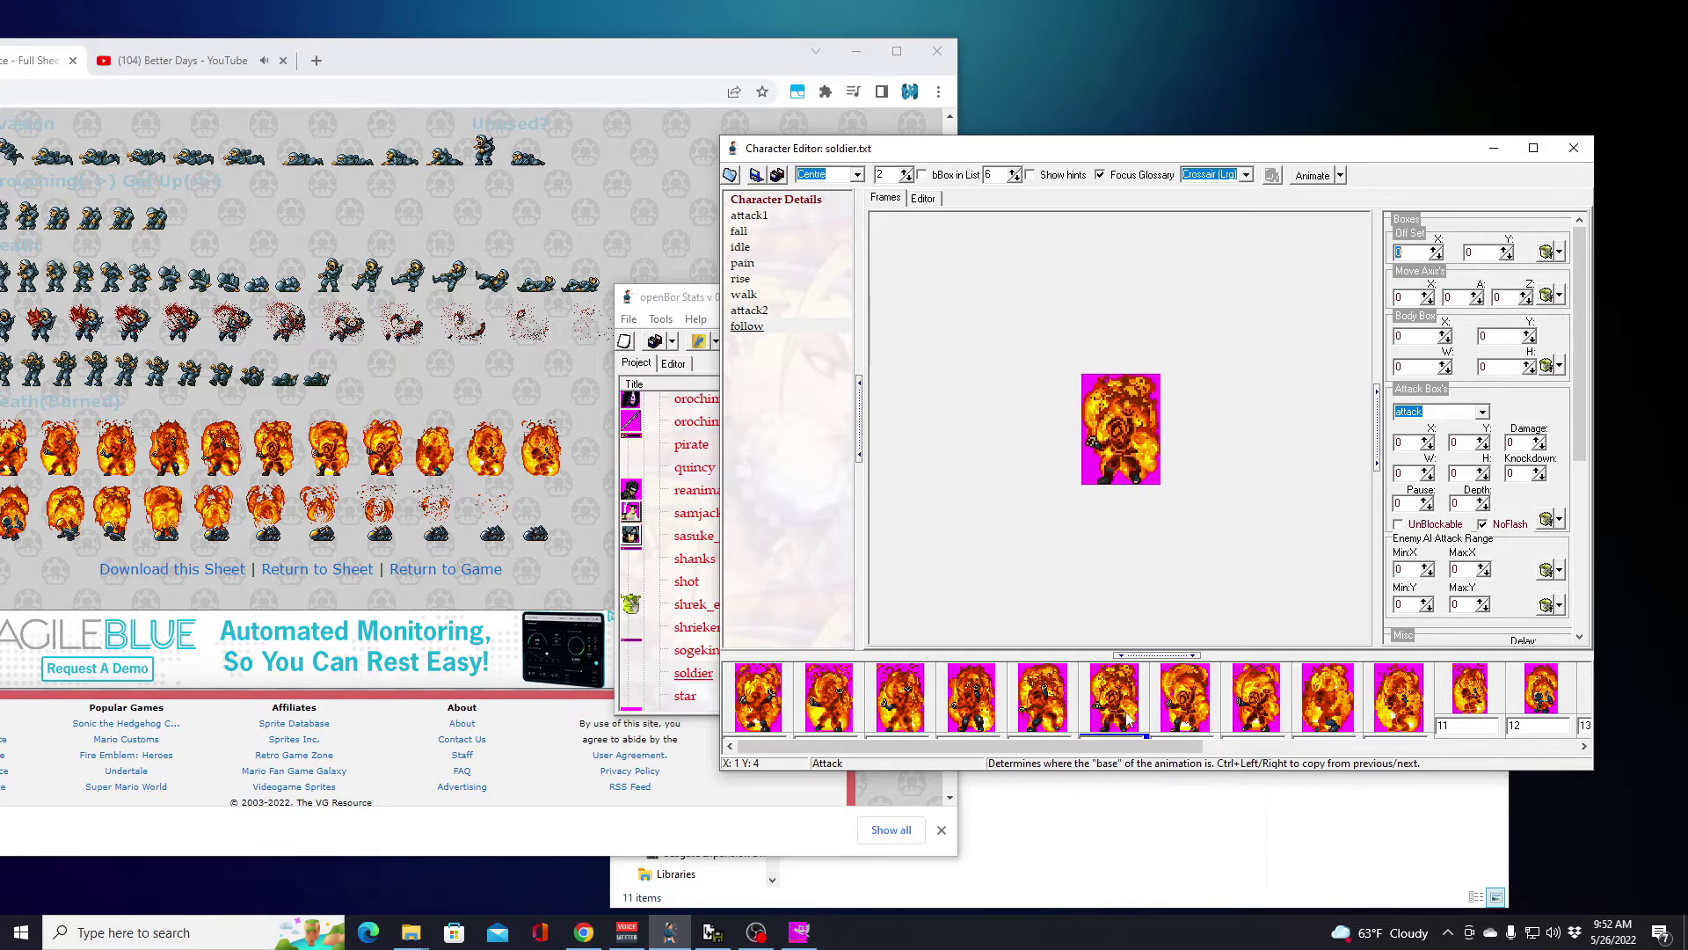
{"action": "left_click", "coordinate": [1257, 716]}
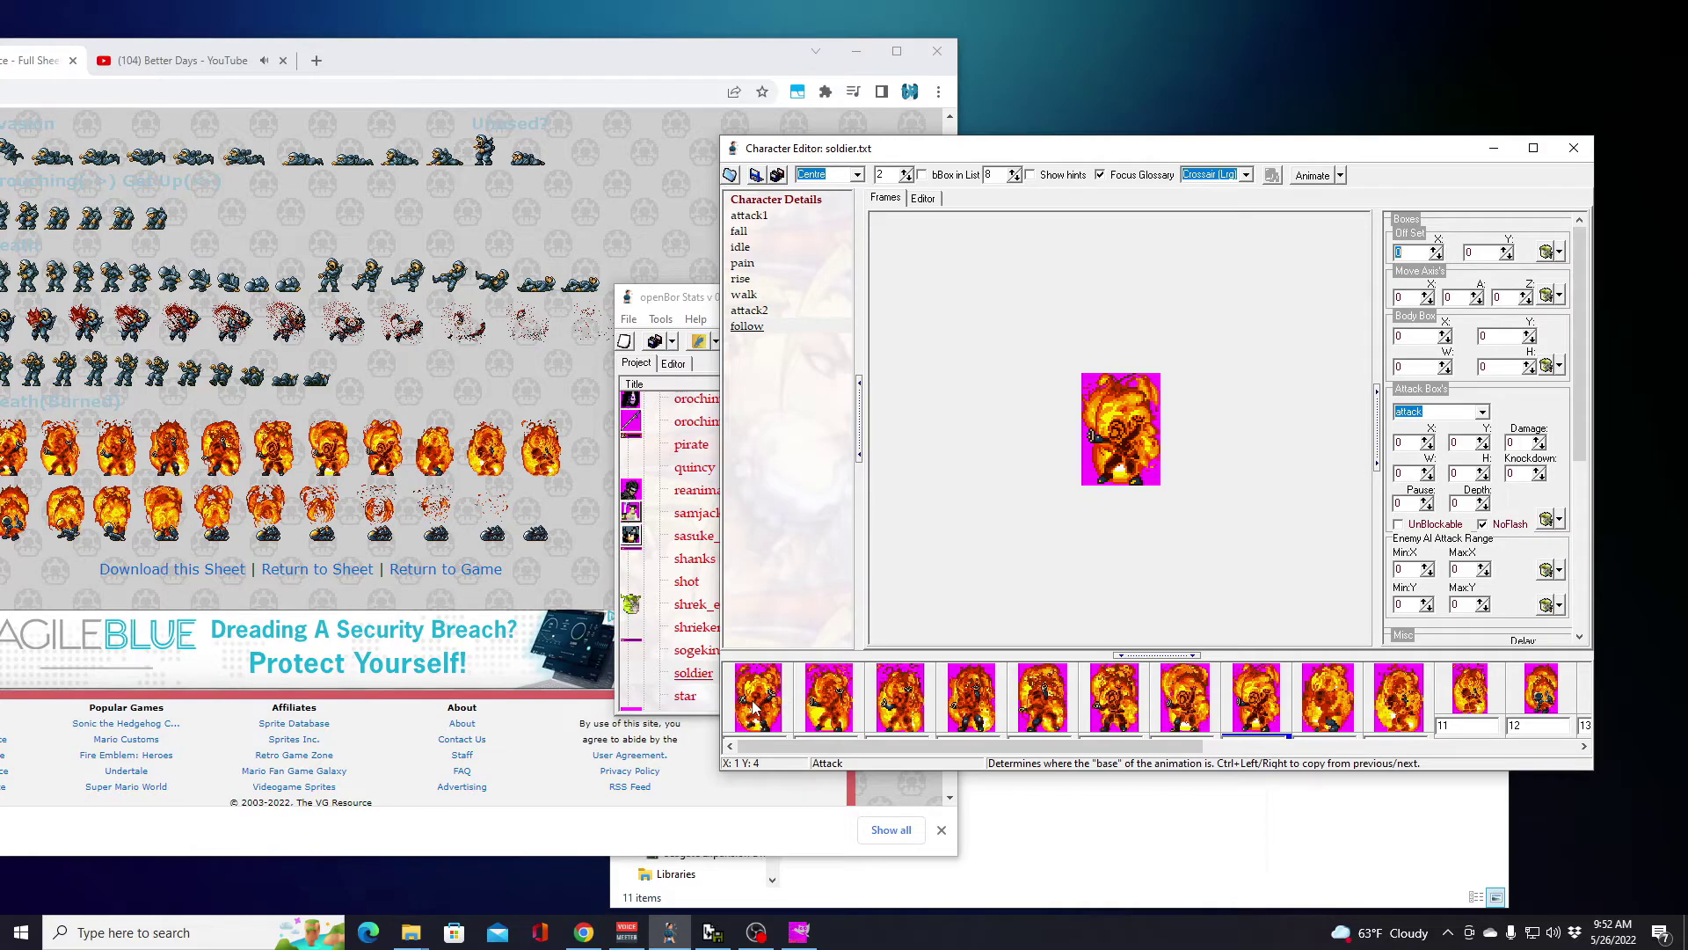
{"action": "left_click", "coordinate": [1330, 709]}
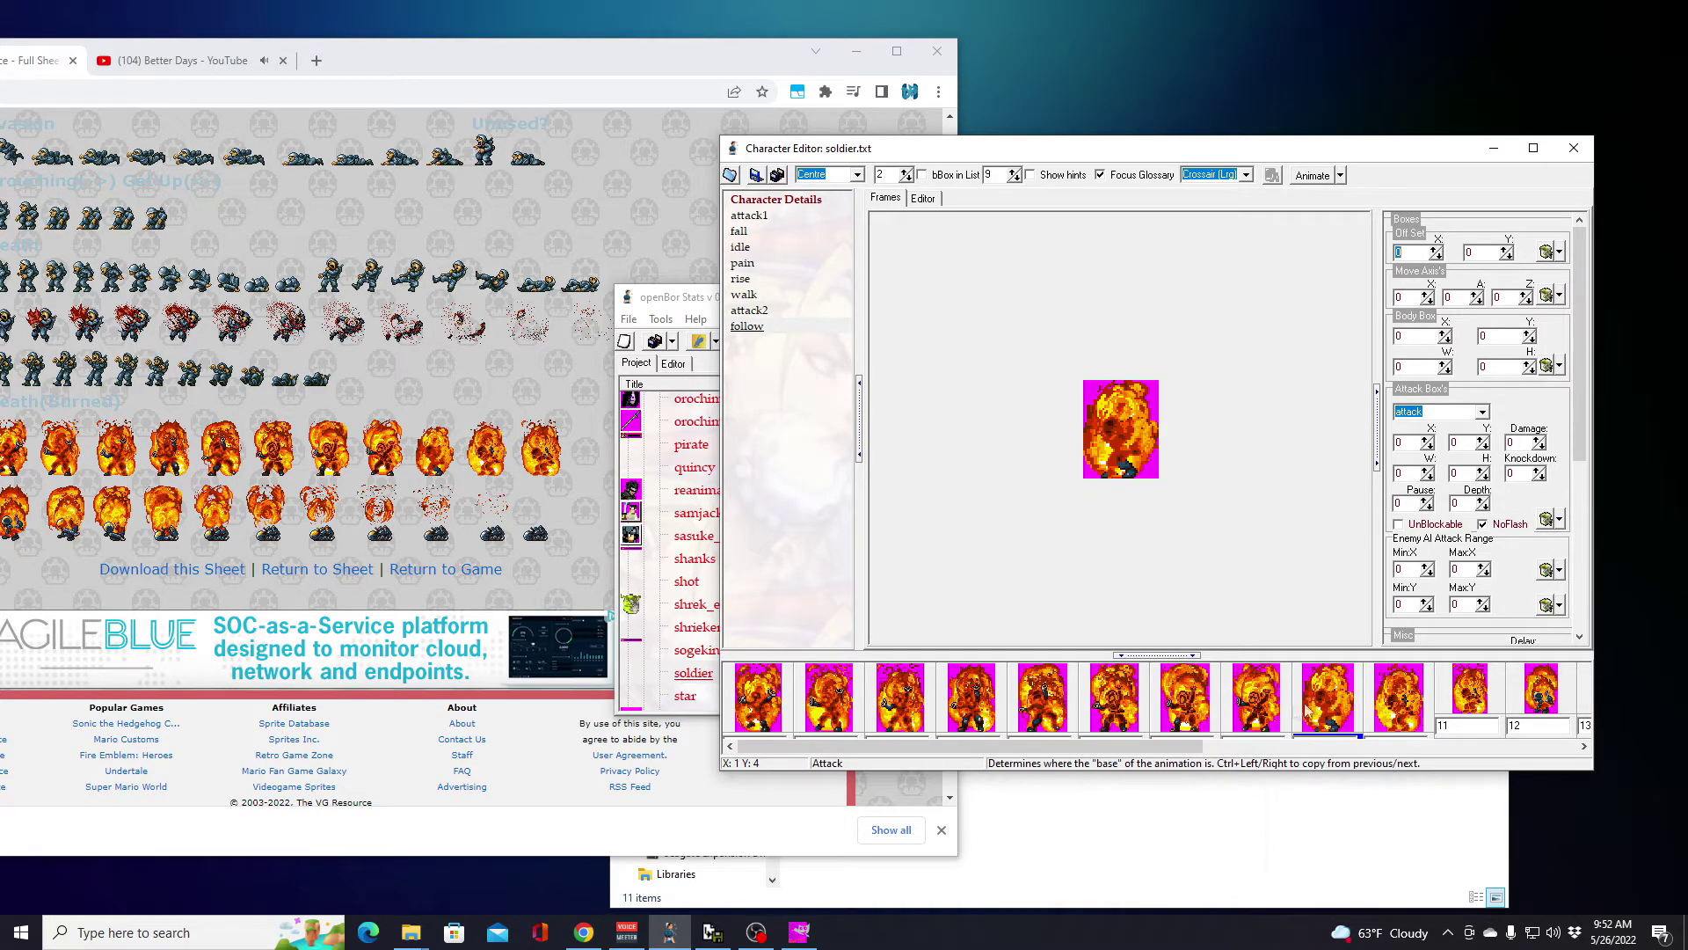
{"action": "left_click", "coordinate": [1256, 715]}
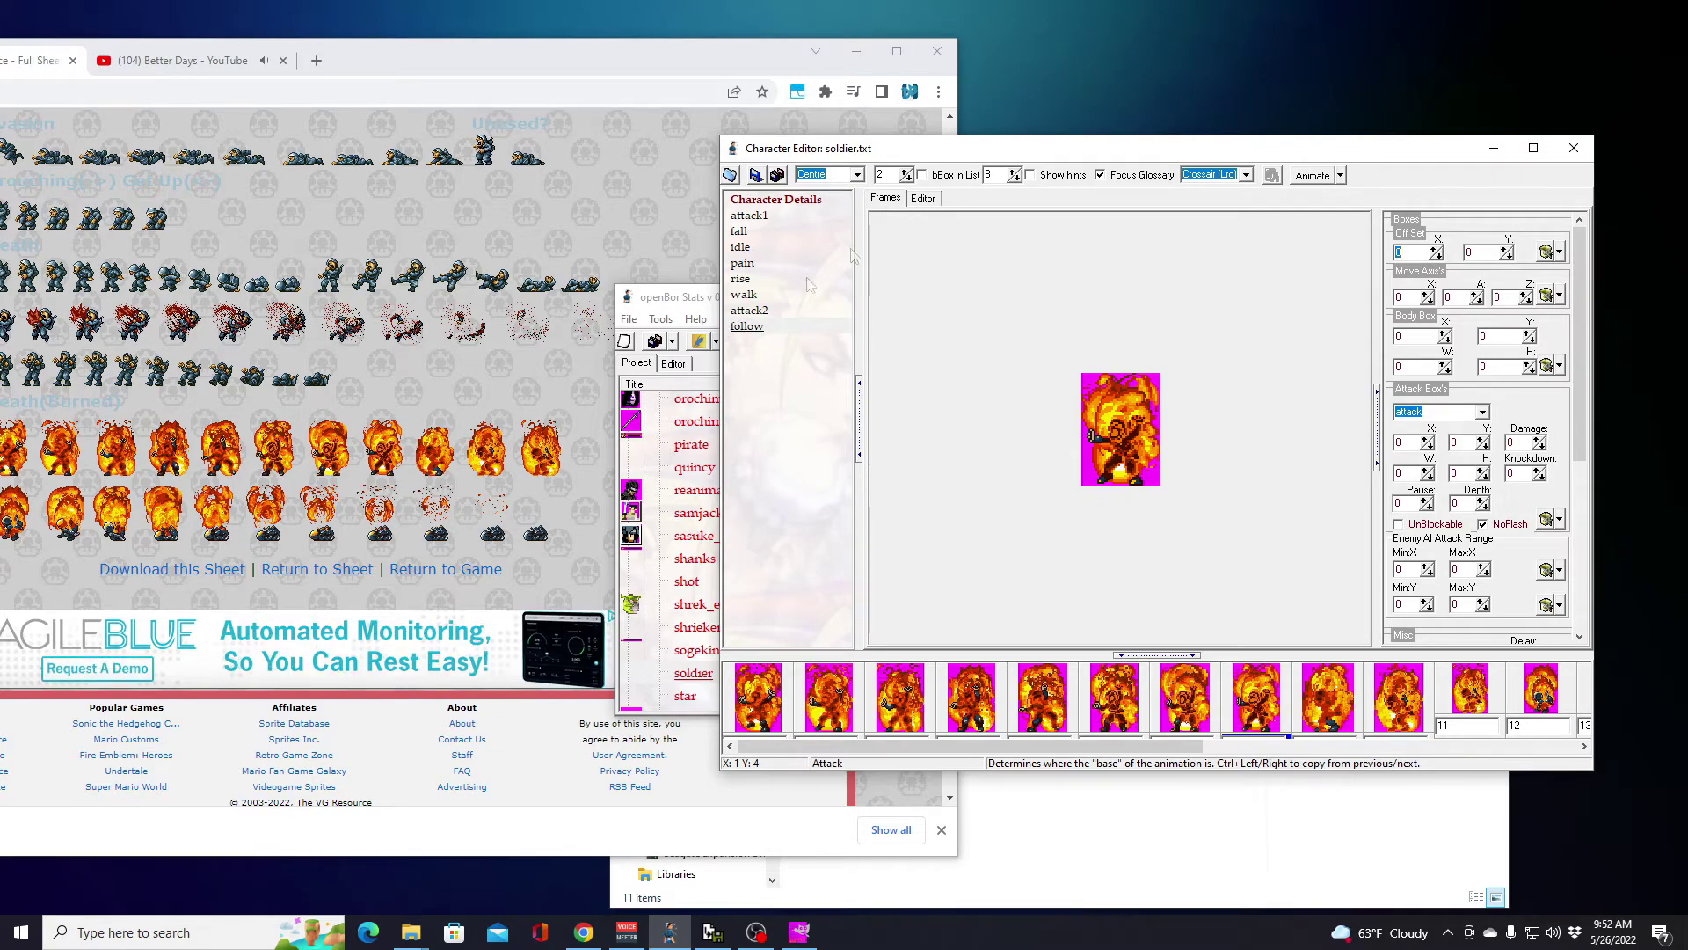
{"action": "left_click", "coordinate": [756, 706]}
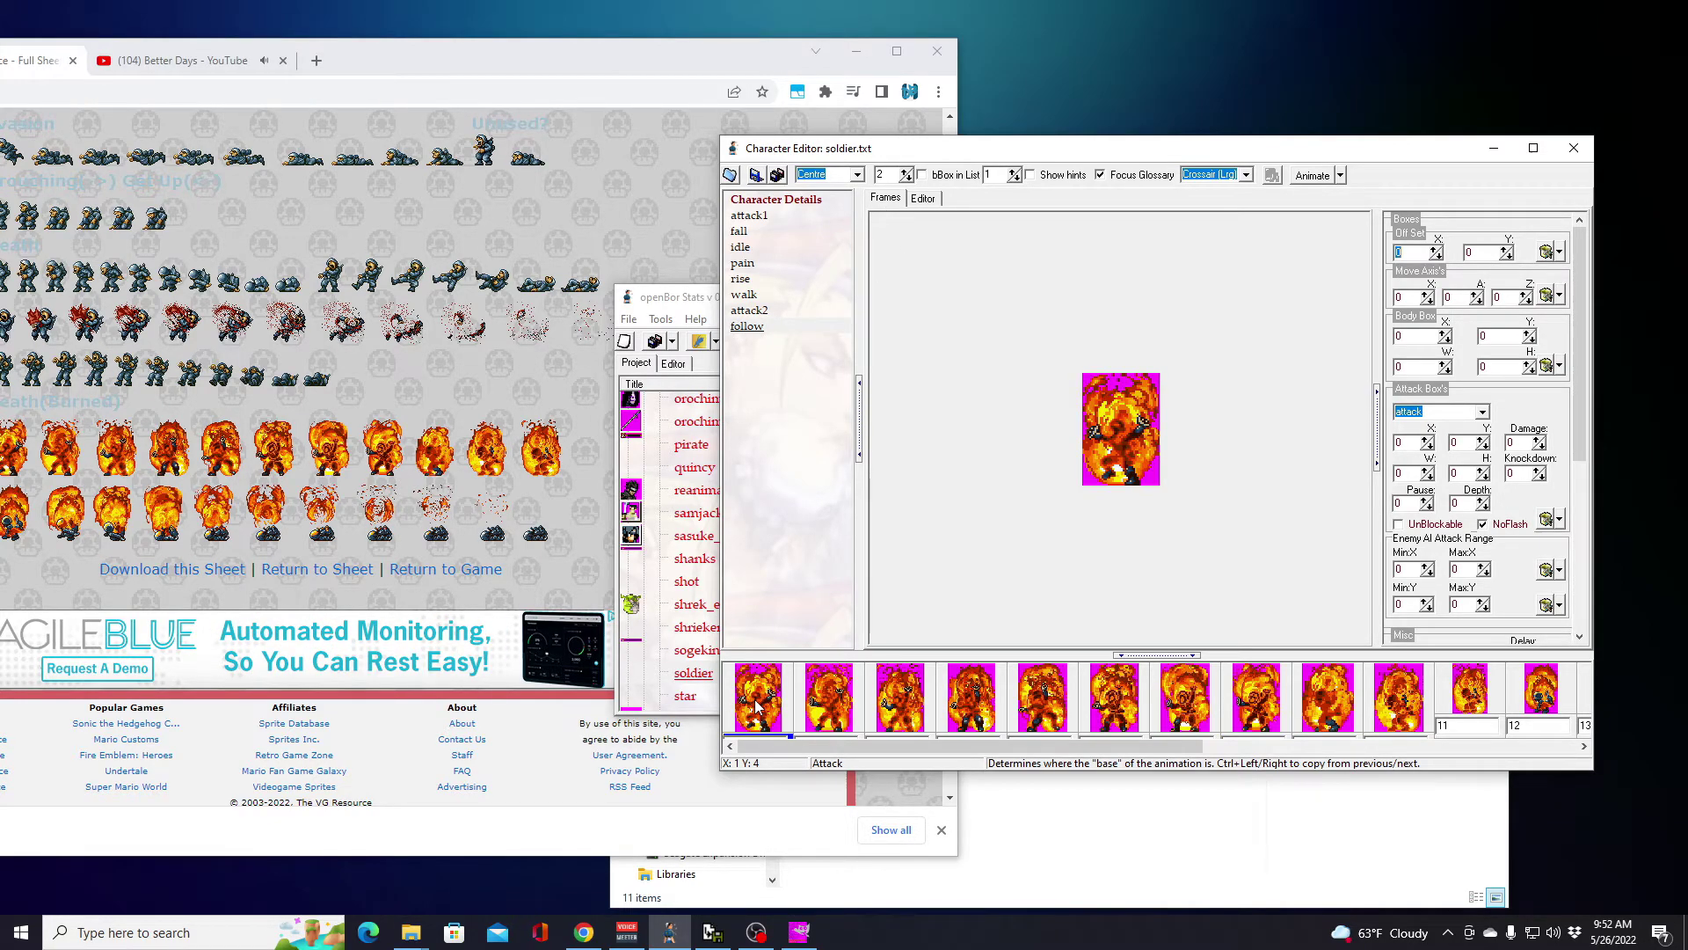
Step: Copy the first eight frame lines, burn-01 through burn-20, from the follow animation's text and delete them there
{"action": "left_click", "coordinate": [923, 199]}
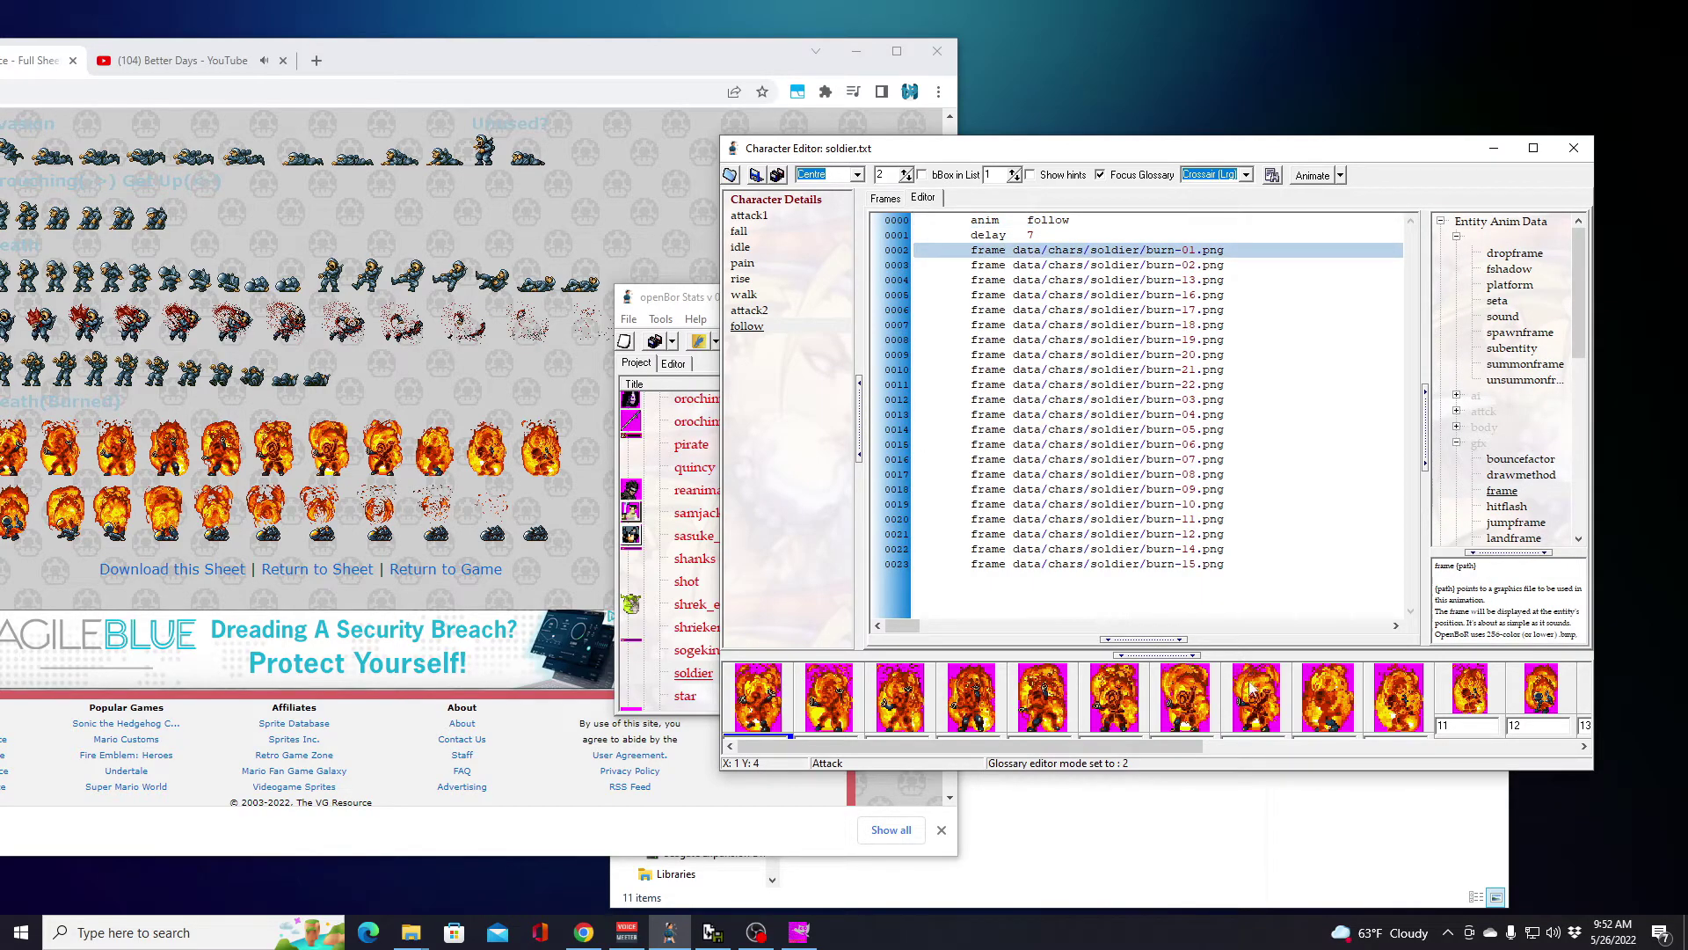
{"action": "left_click", "coordinate": [1257, 708]}
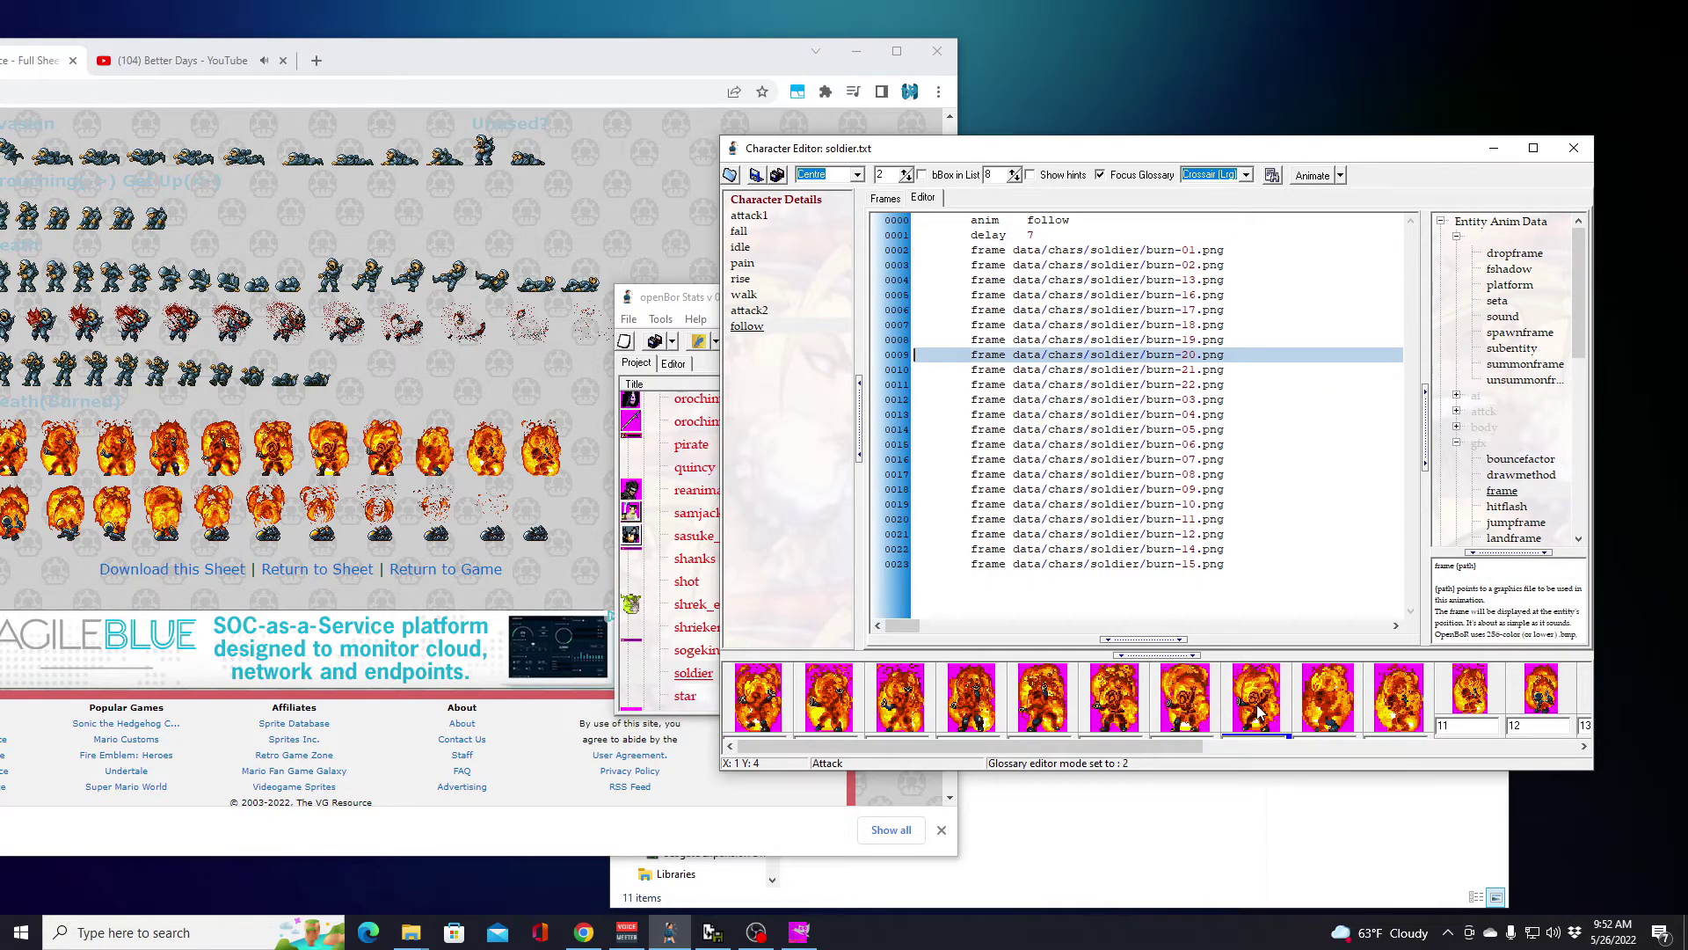
{"action": "mouse_move", "coordinate": [1045, 235]}
{"action": "left_mouse_down"}
{"action": "mouse_move", "coordinate": [1266, 309]}
{"action": "mouse_move", "coordinate": [1282, 354]}
{"action": "left_mouse_up"}
{"action": "key", "text": "ctrl+c"}
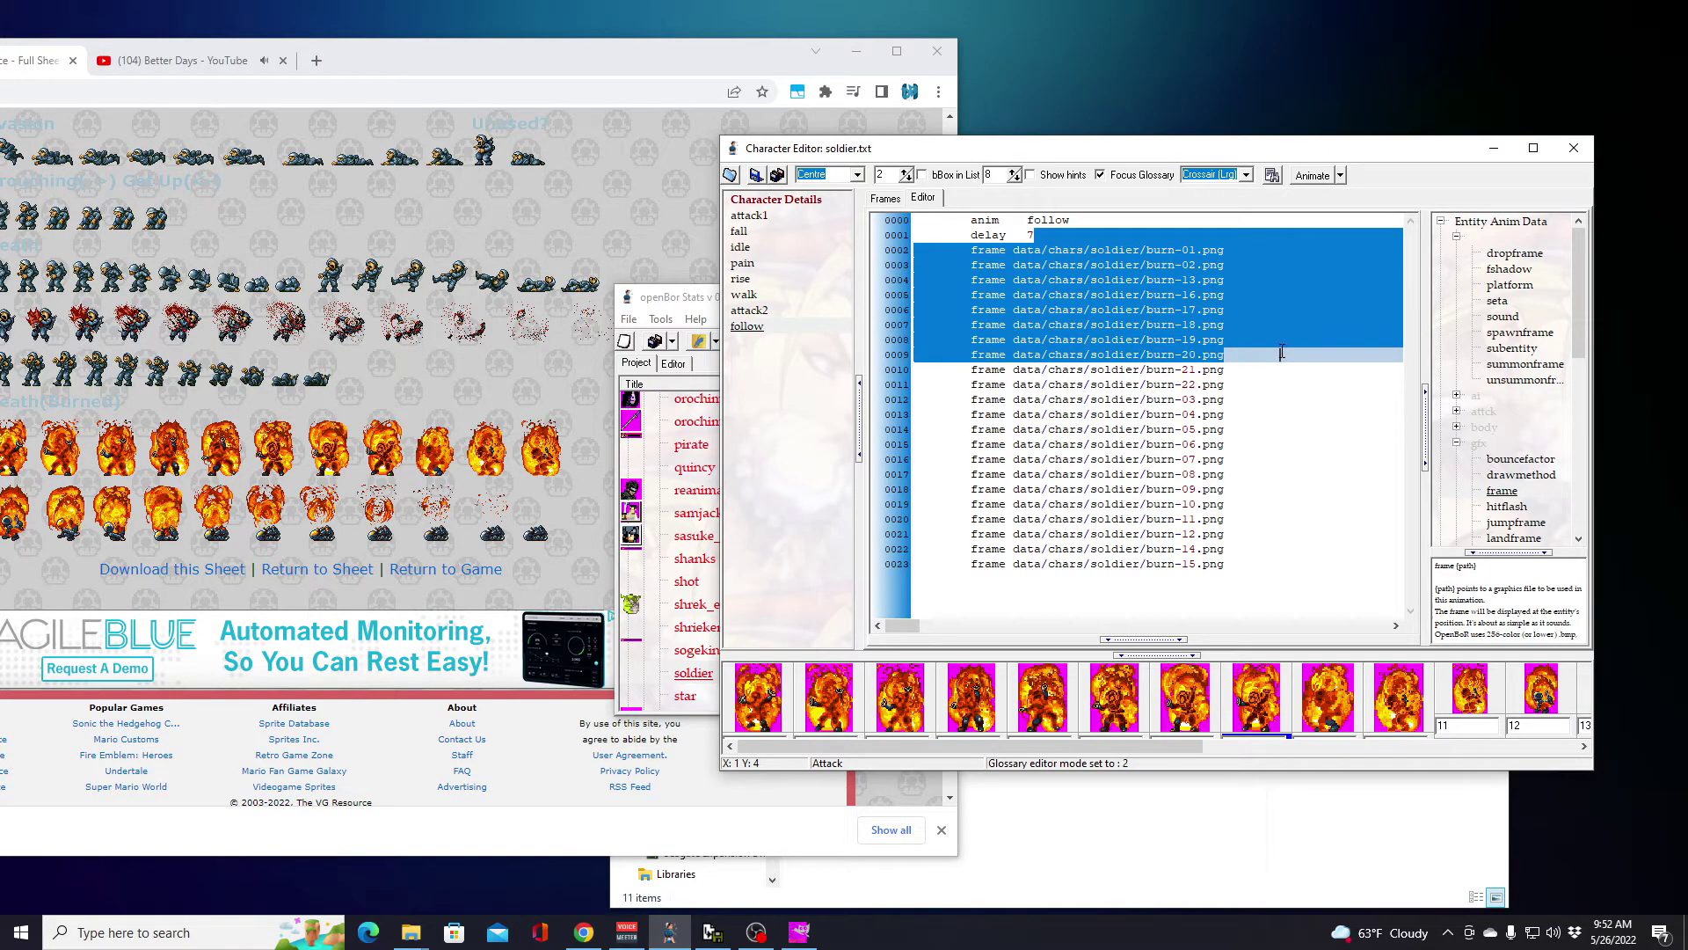
{"action": "key", "text": "Delete"}
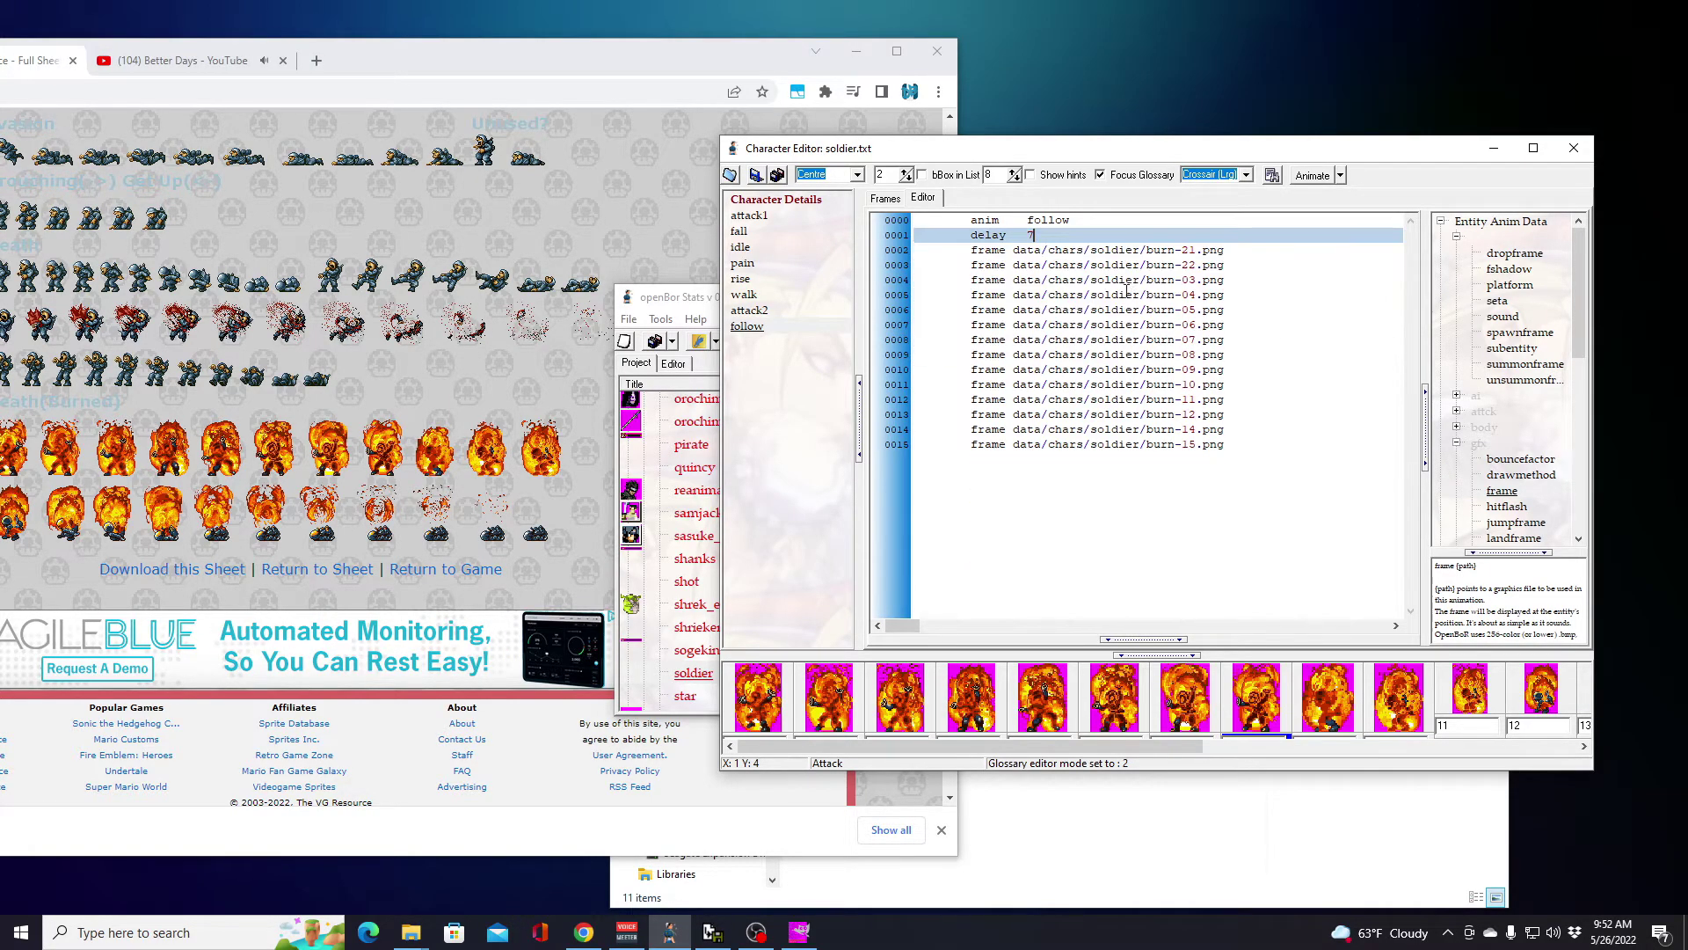
Step: Add a new animation below follow in the character's list and name it follow1
{"action": "right_click", "coordinate": [758, 345]}
{"action": "left_click", "coordinate": [817, 367]}
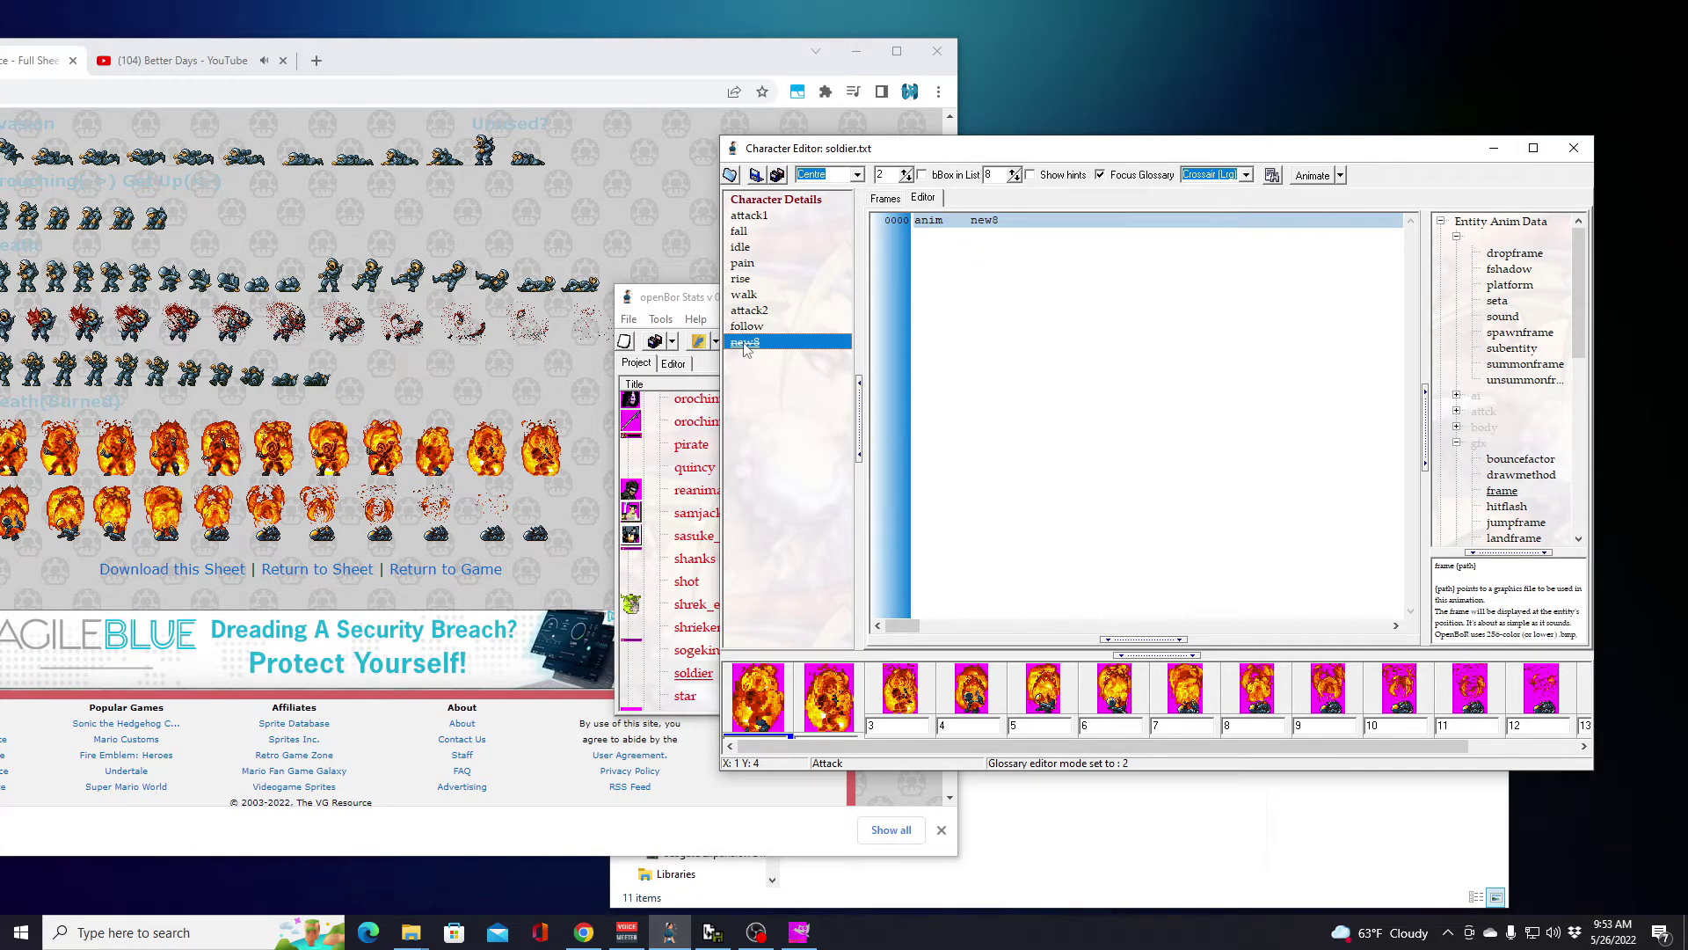
{"action": "left_click", "coordinate": [744, 343]}
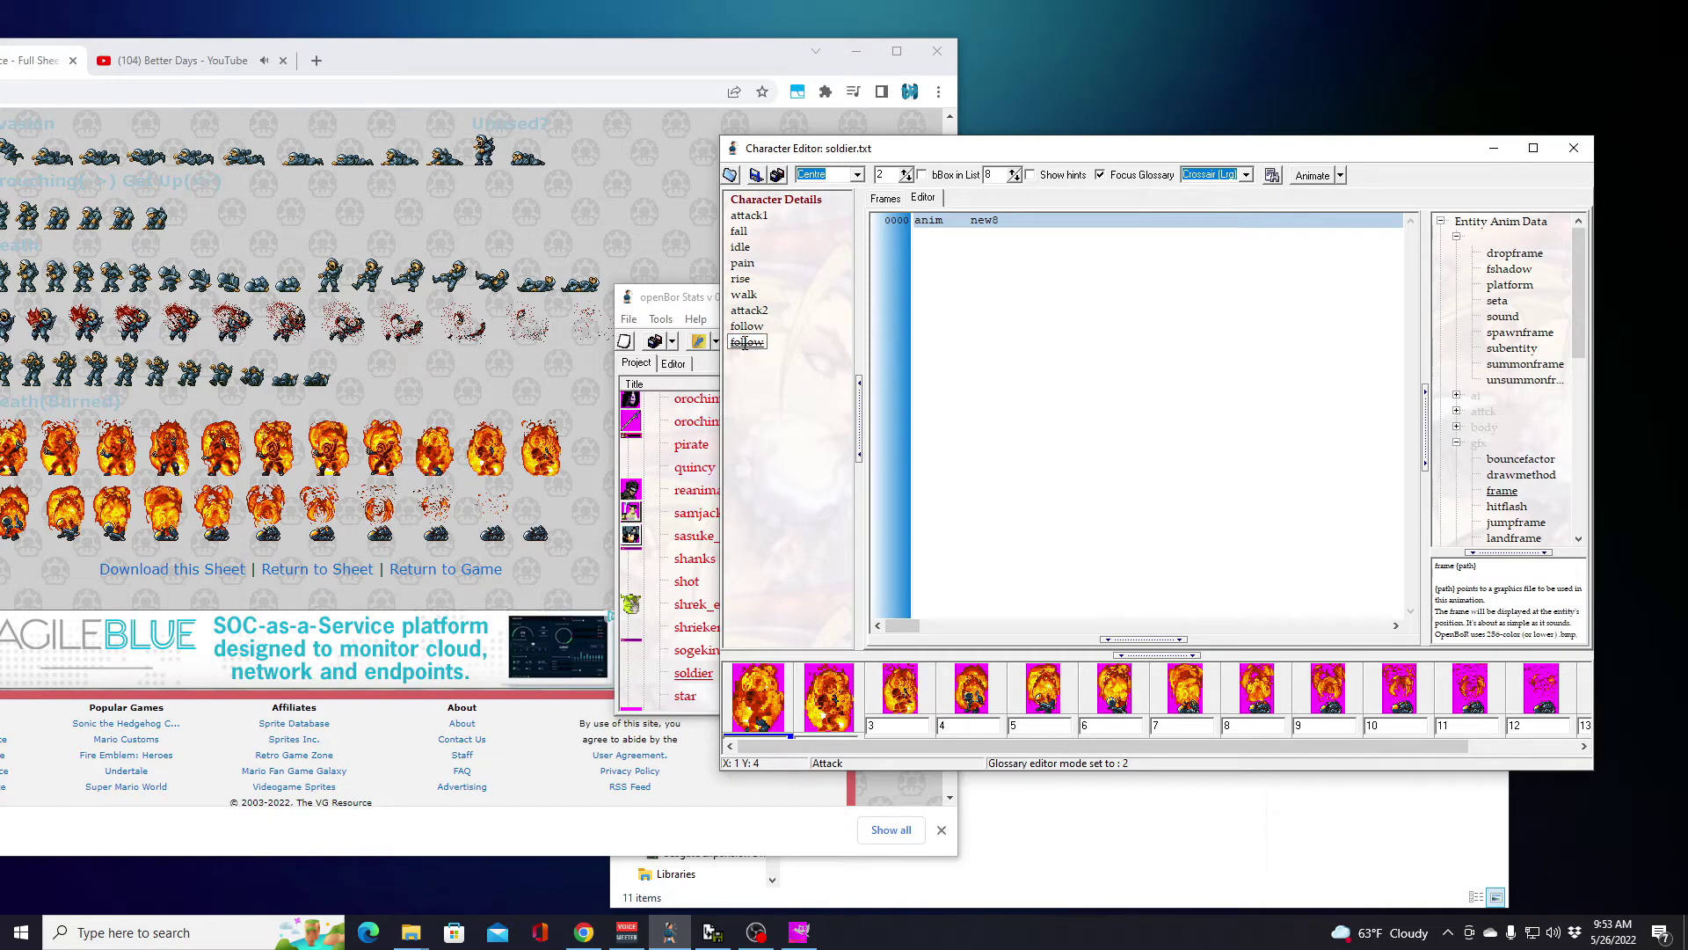
{"action": "key", "text": "Return"}
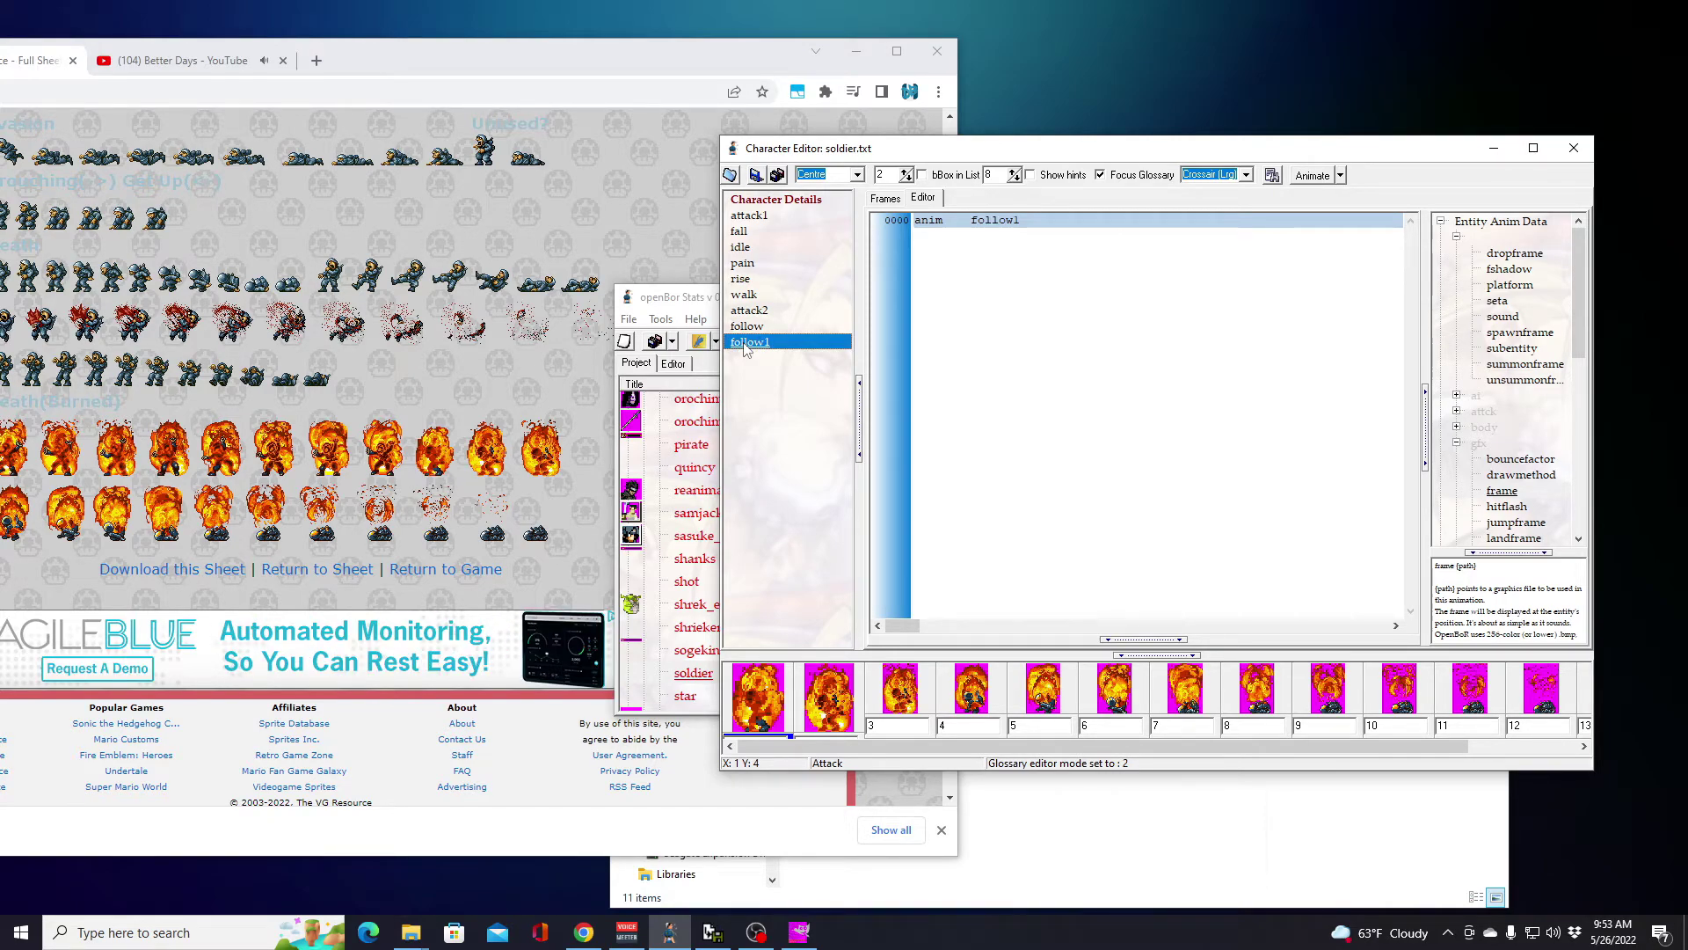
Step: Add delay 7 and the copied burn-01 through burn-20 lines to follow1's text, then preview the animation
{"action": "left_click", "coordinate": [1065, 226]}
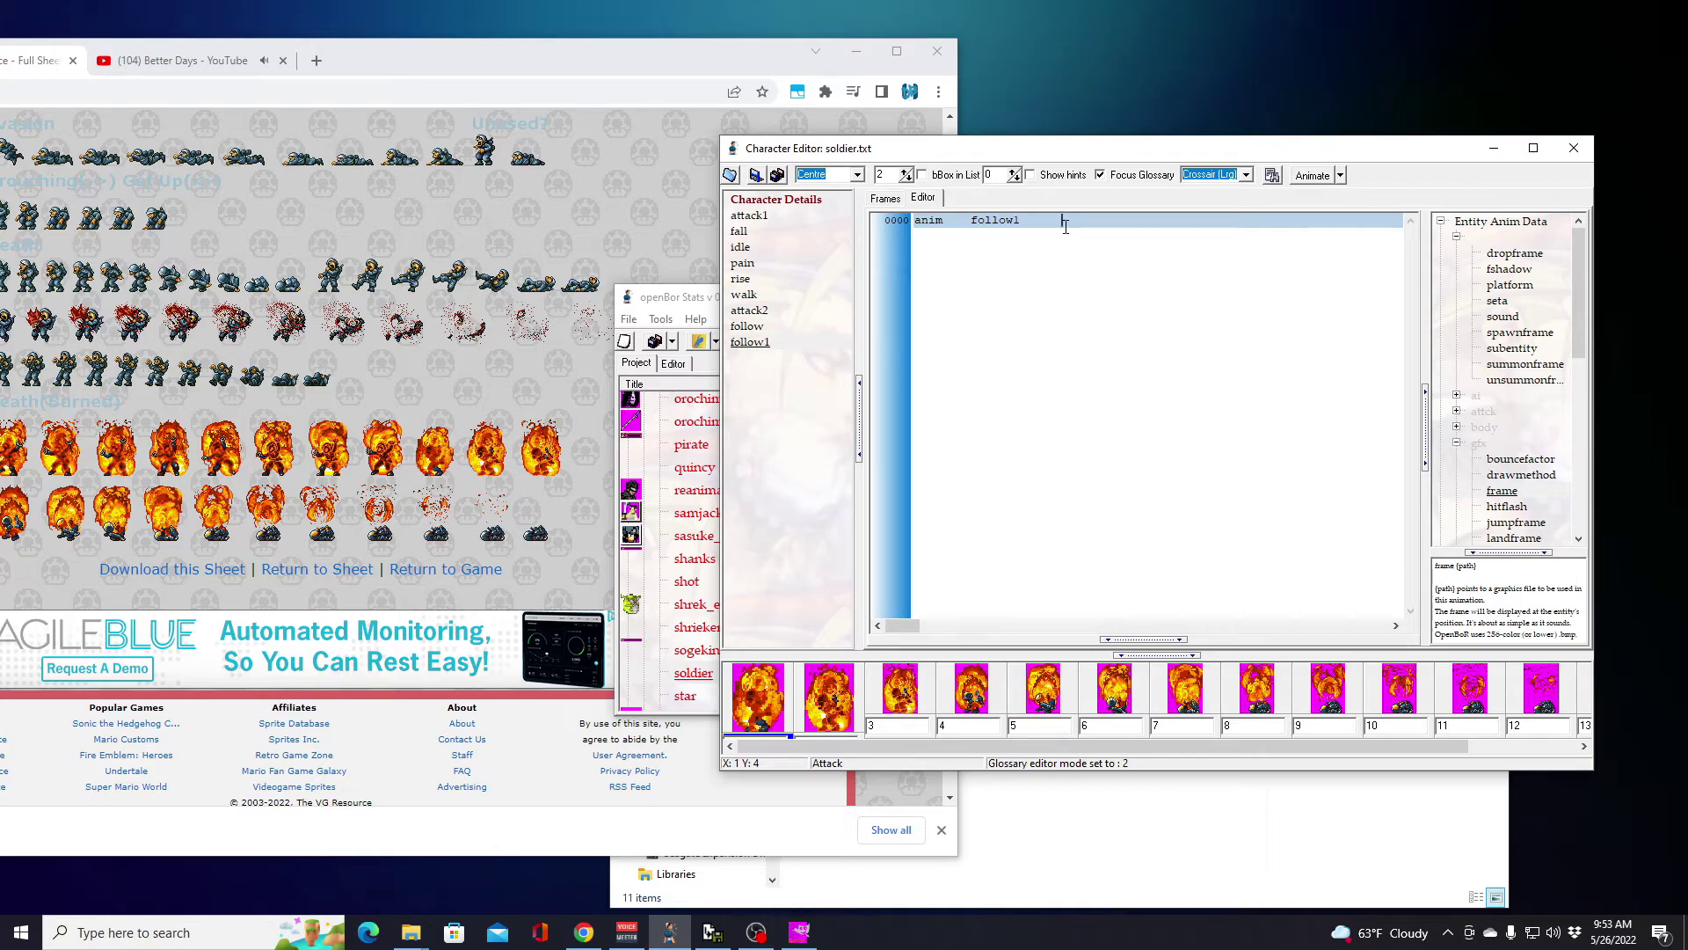
{"action": "key", "text": "Return"}
{"action": "type", "text": "delay 7"}
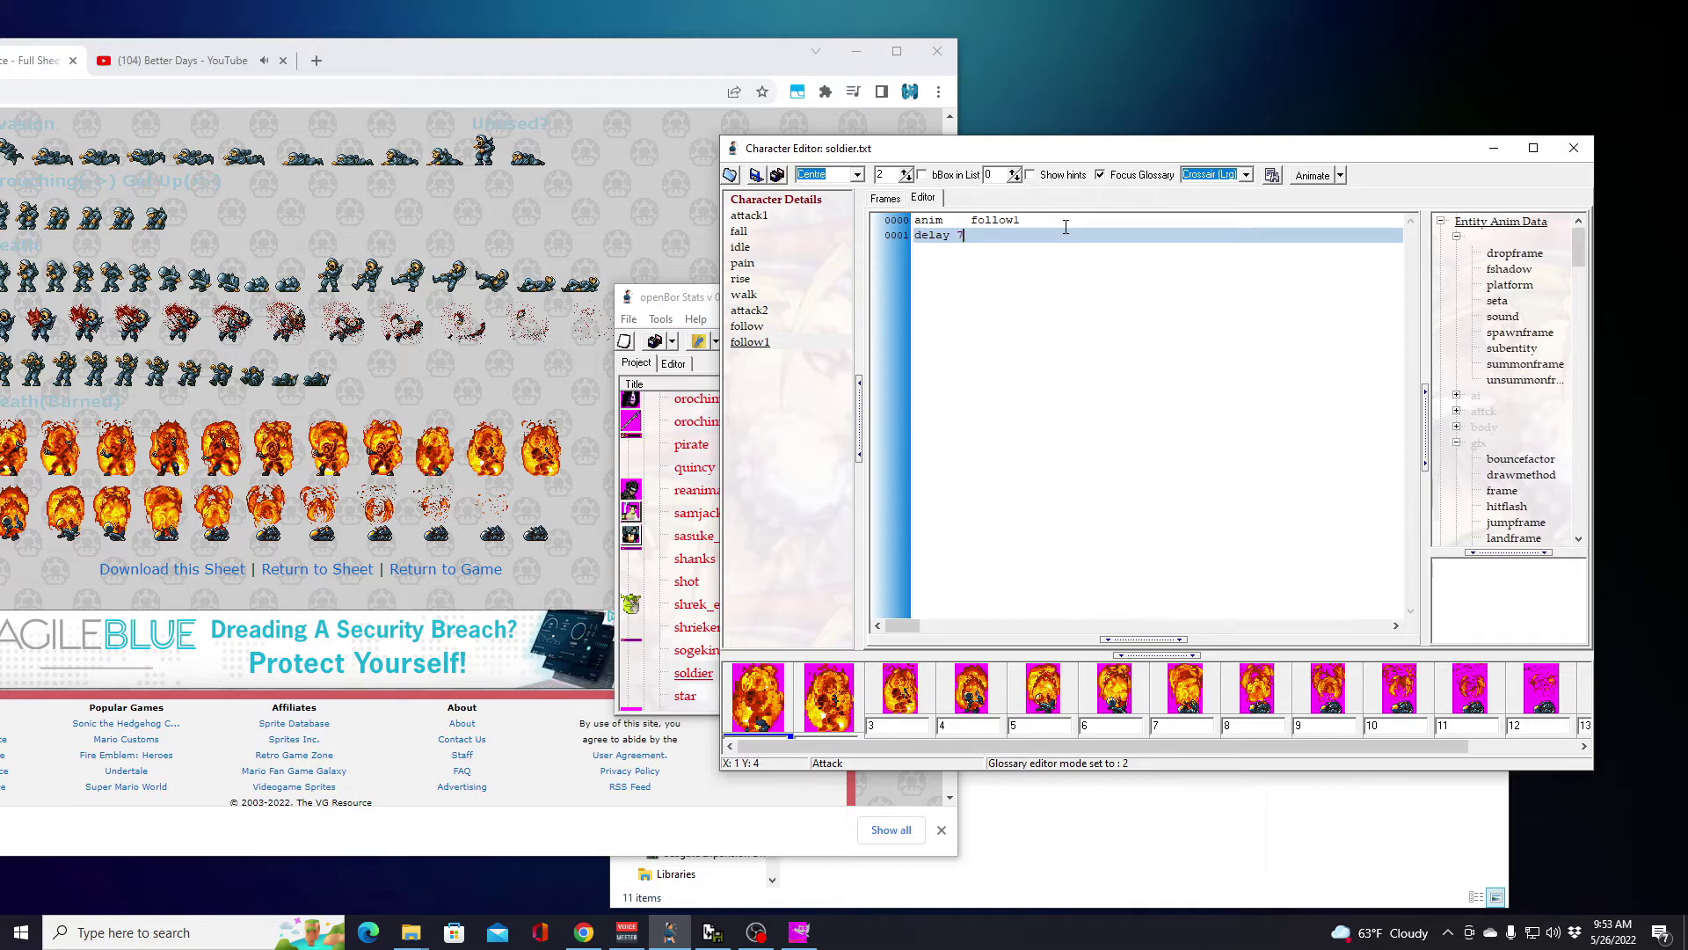
{"action": "key", "text": "ctrl+v"}
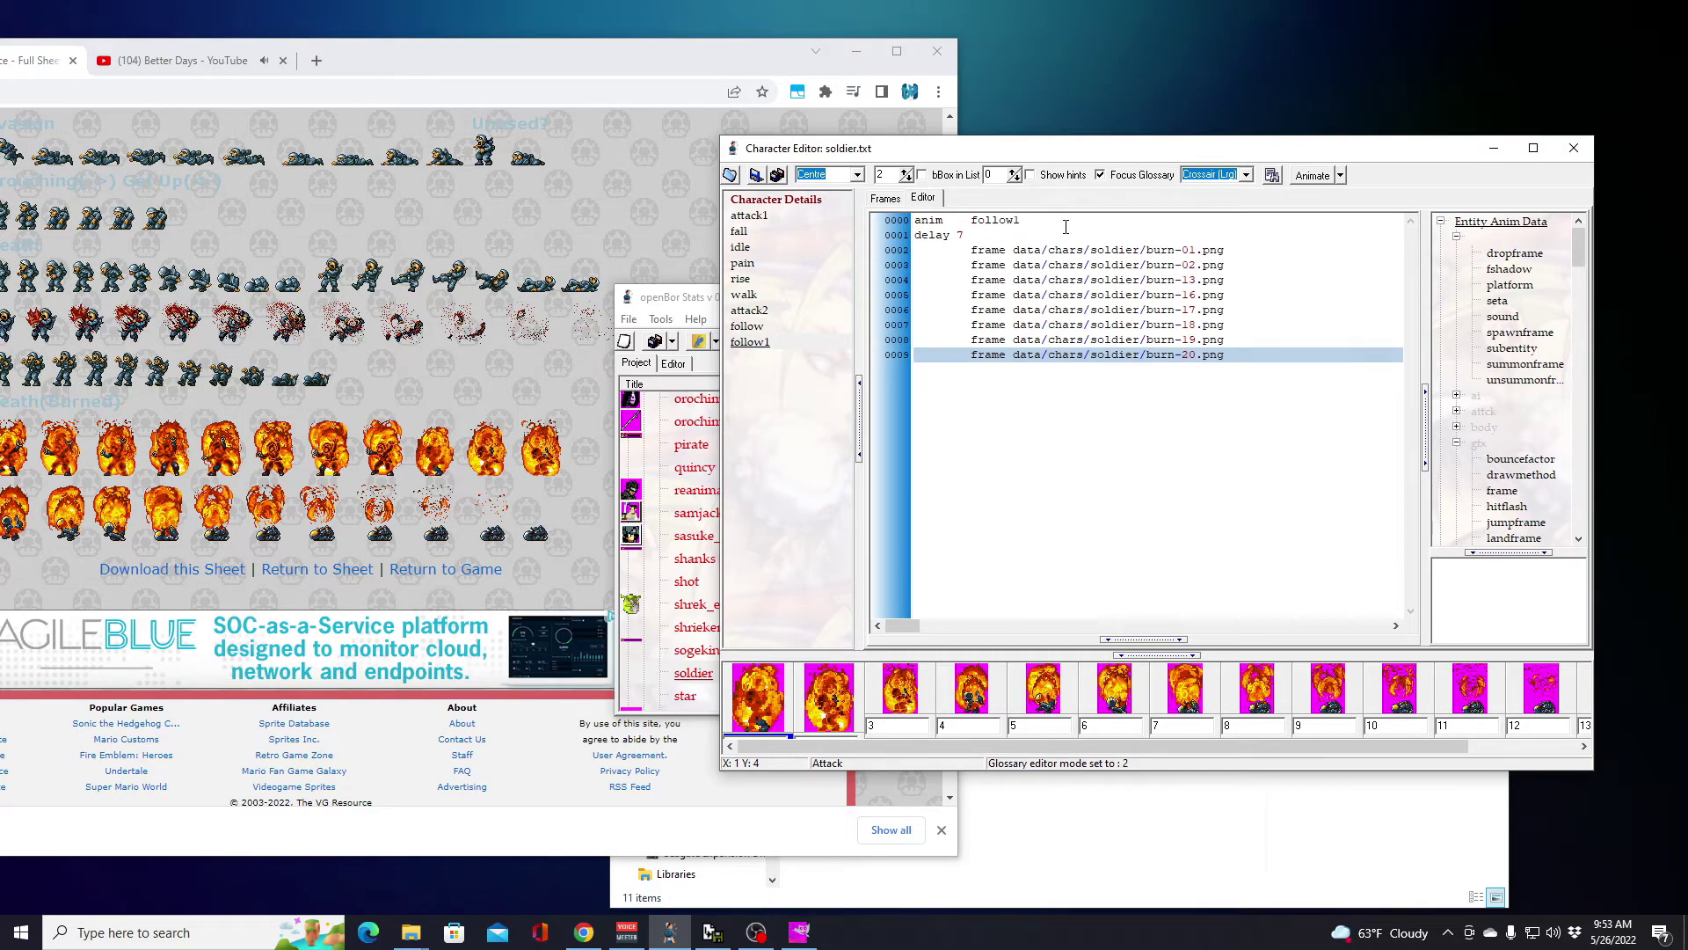
{"action": "left_click", "coordinate": [882, 198]}
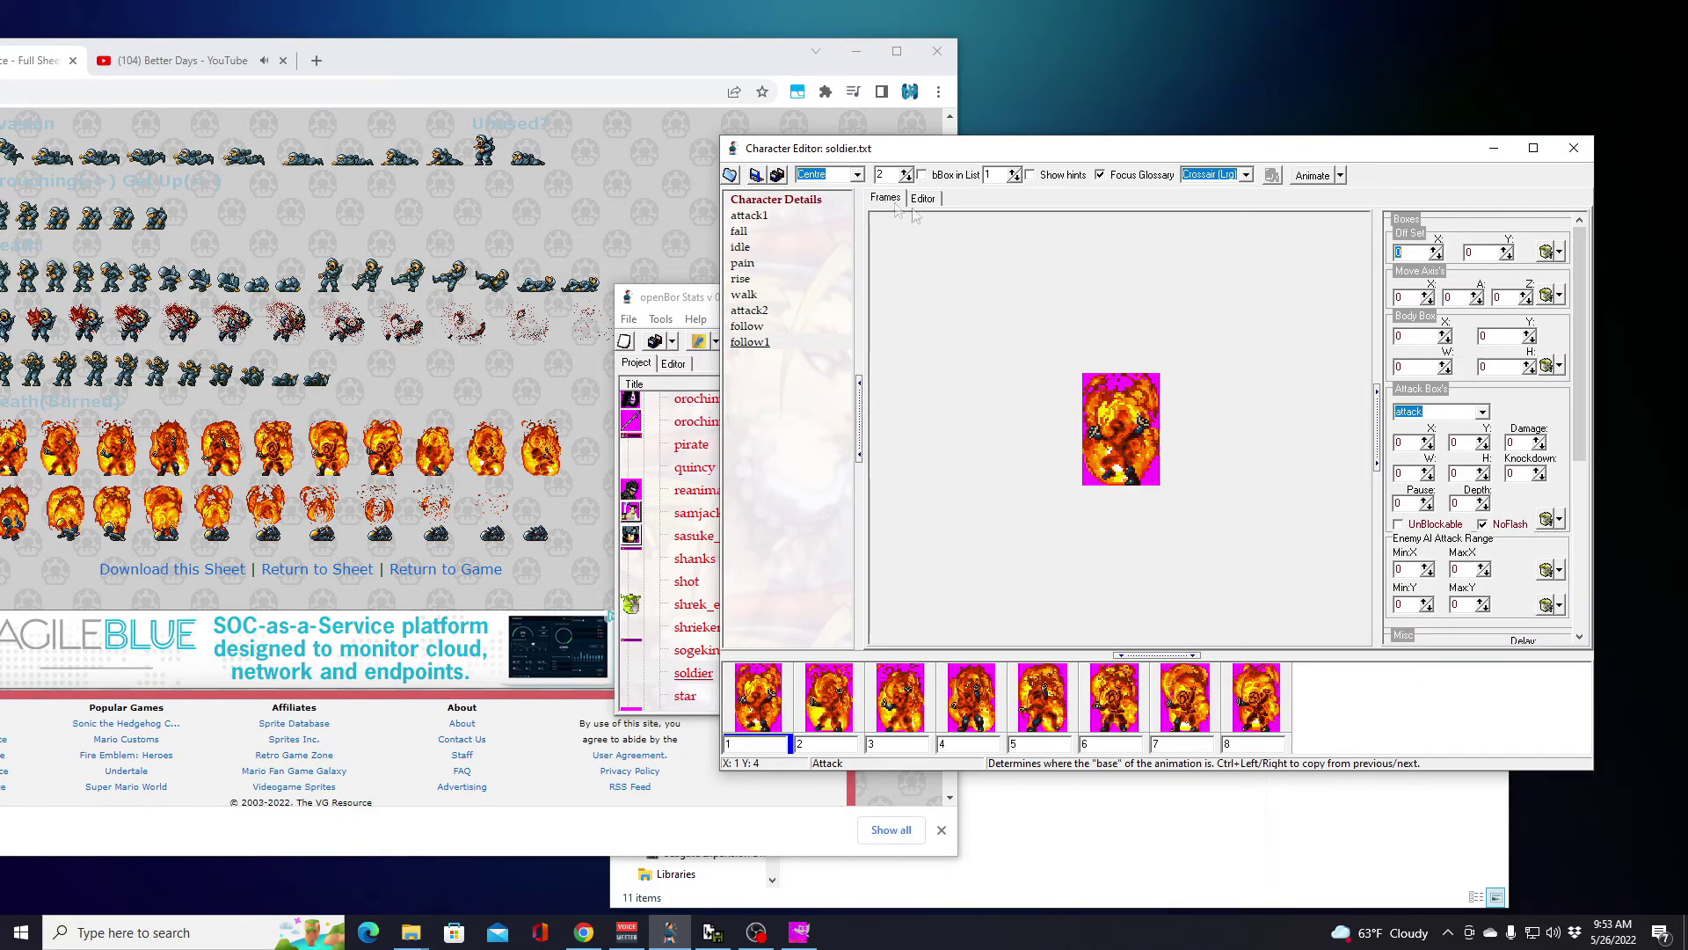
{"action": "left_click", "coordinate": [1318, 177]}
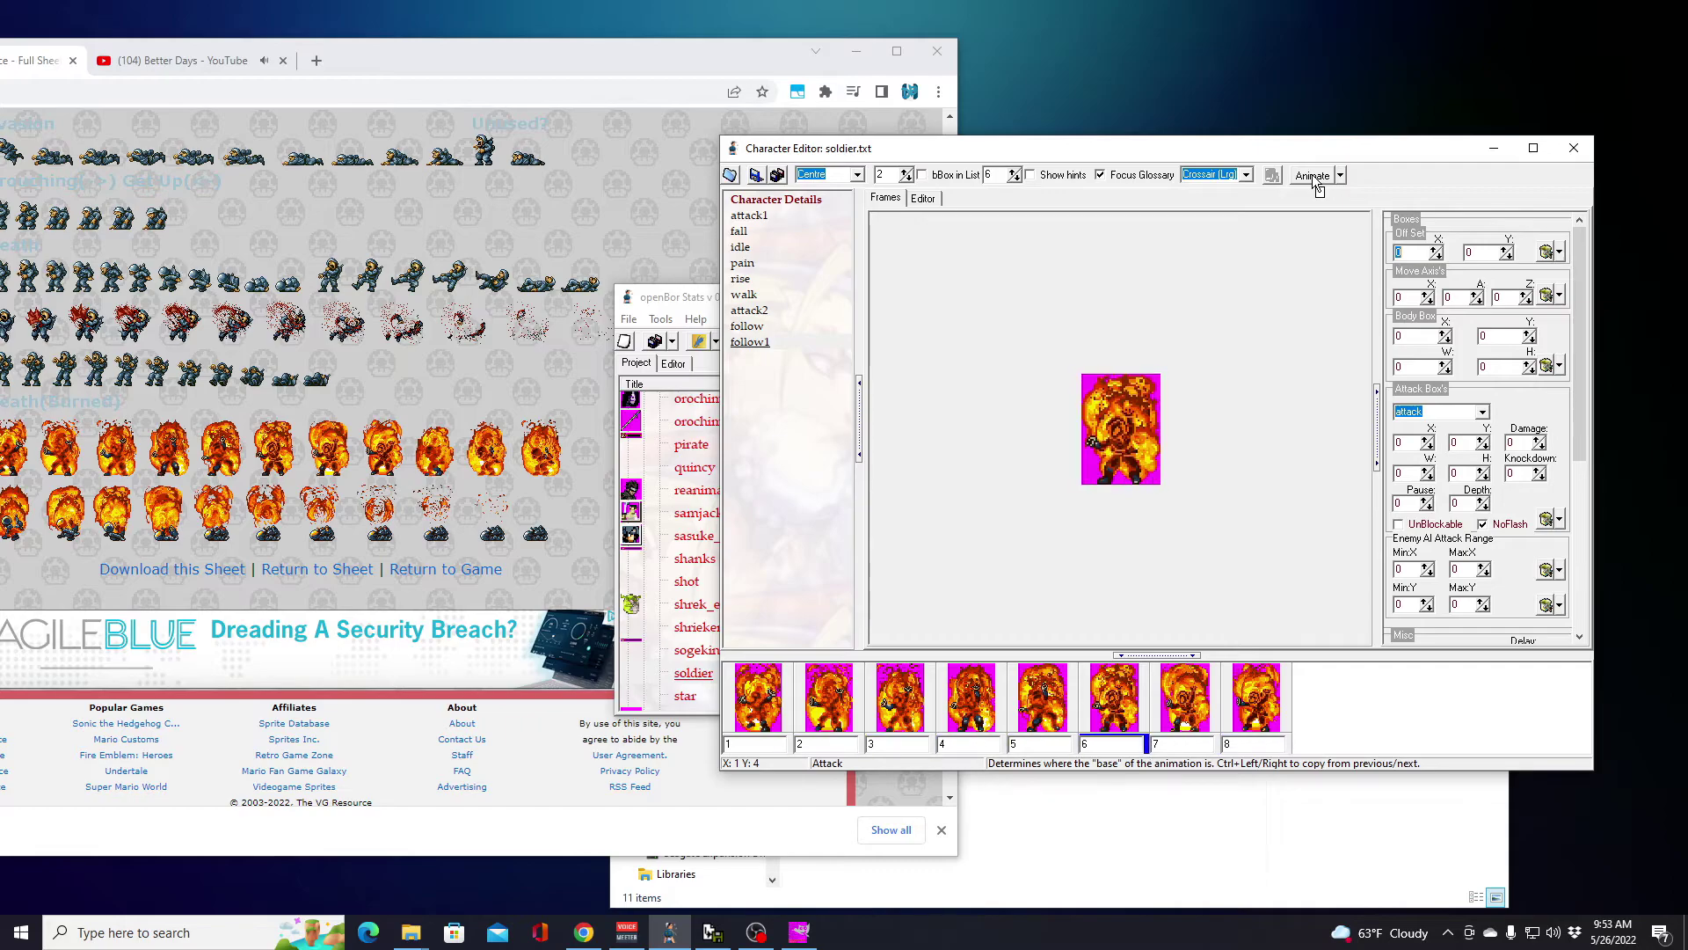
{"action": "left_click", "coordinate": [1314, 175]}
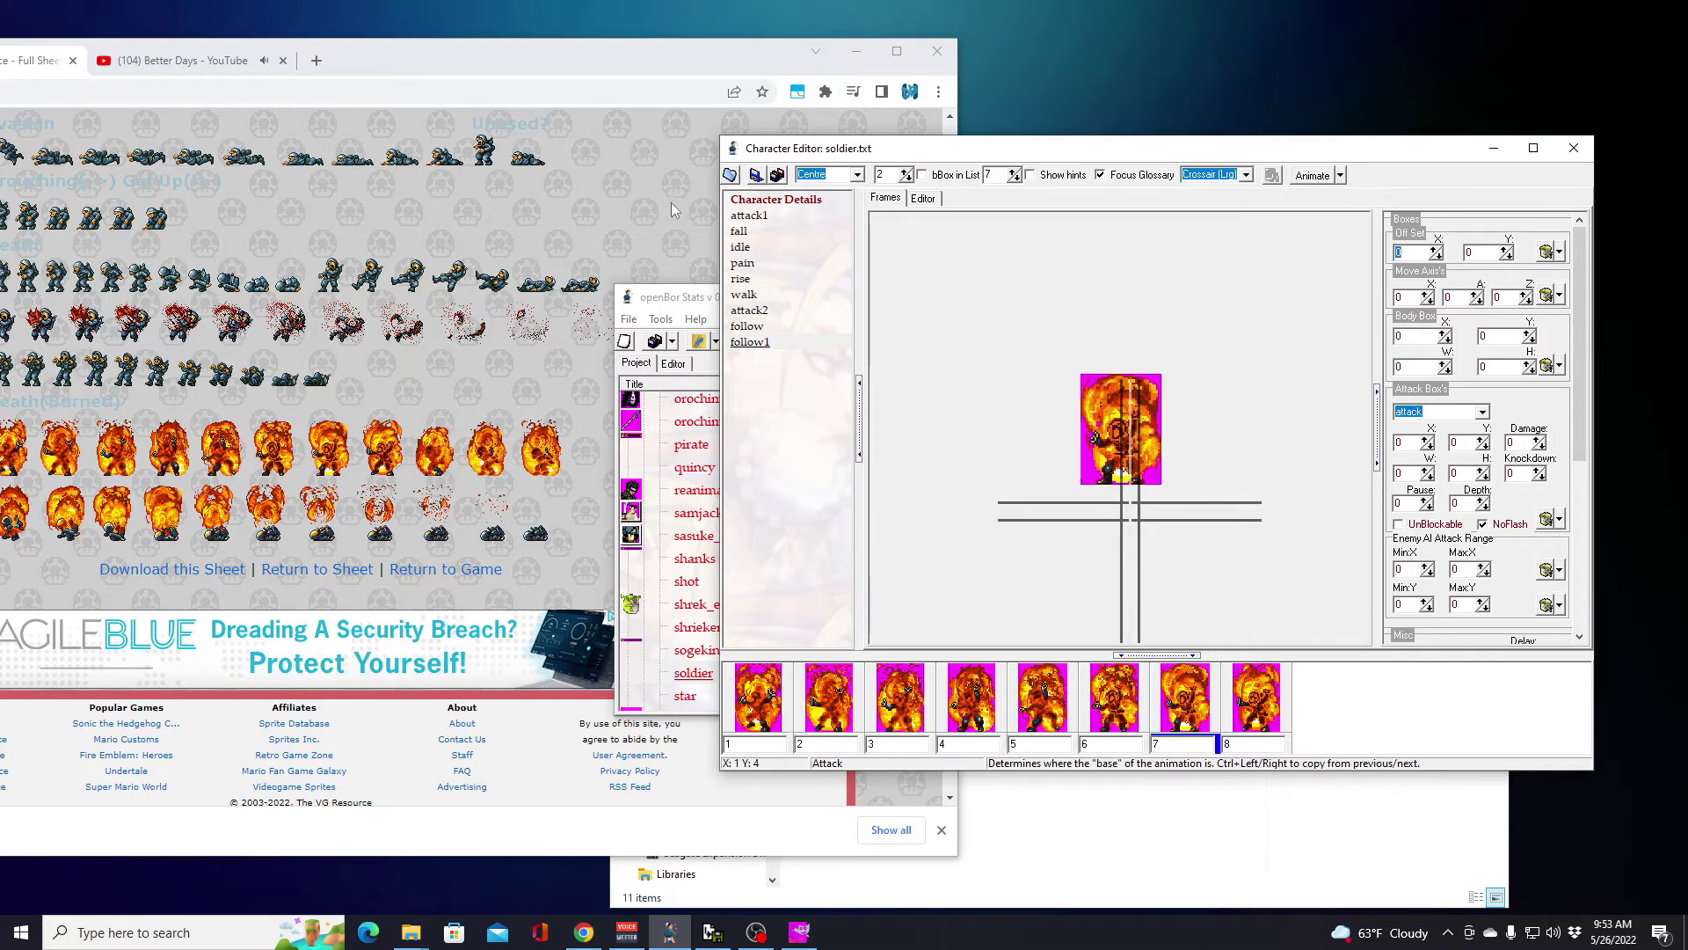
Step: Play the attack1 and fall animations to check their frame sequences
{"action": "left_click", "coordinate": [761, 216]}
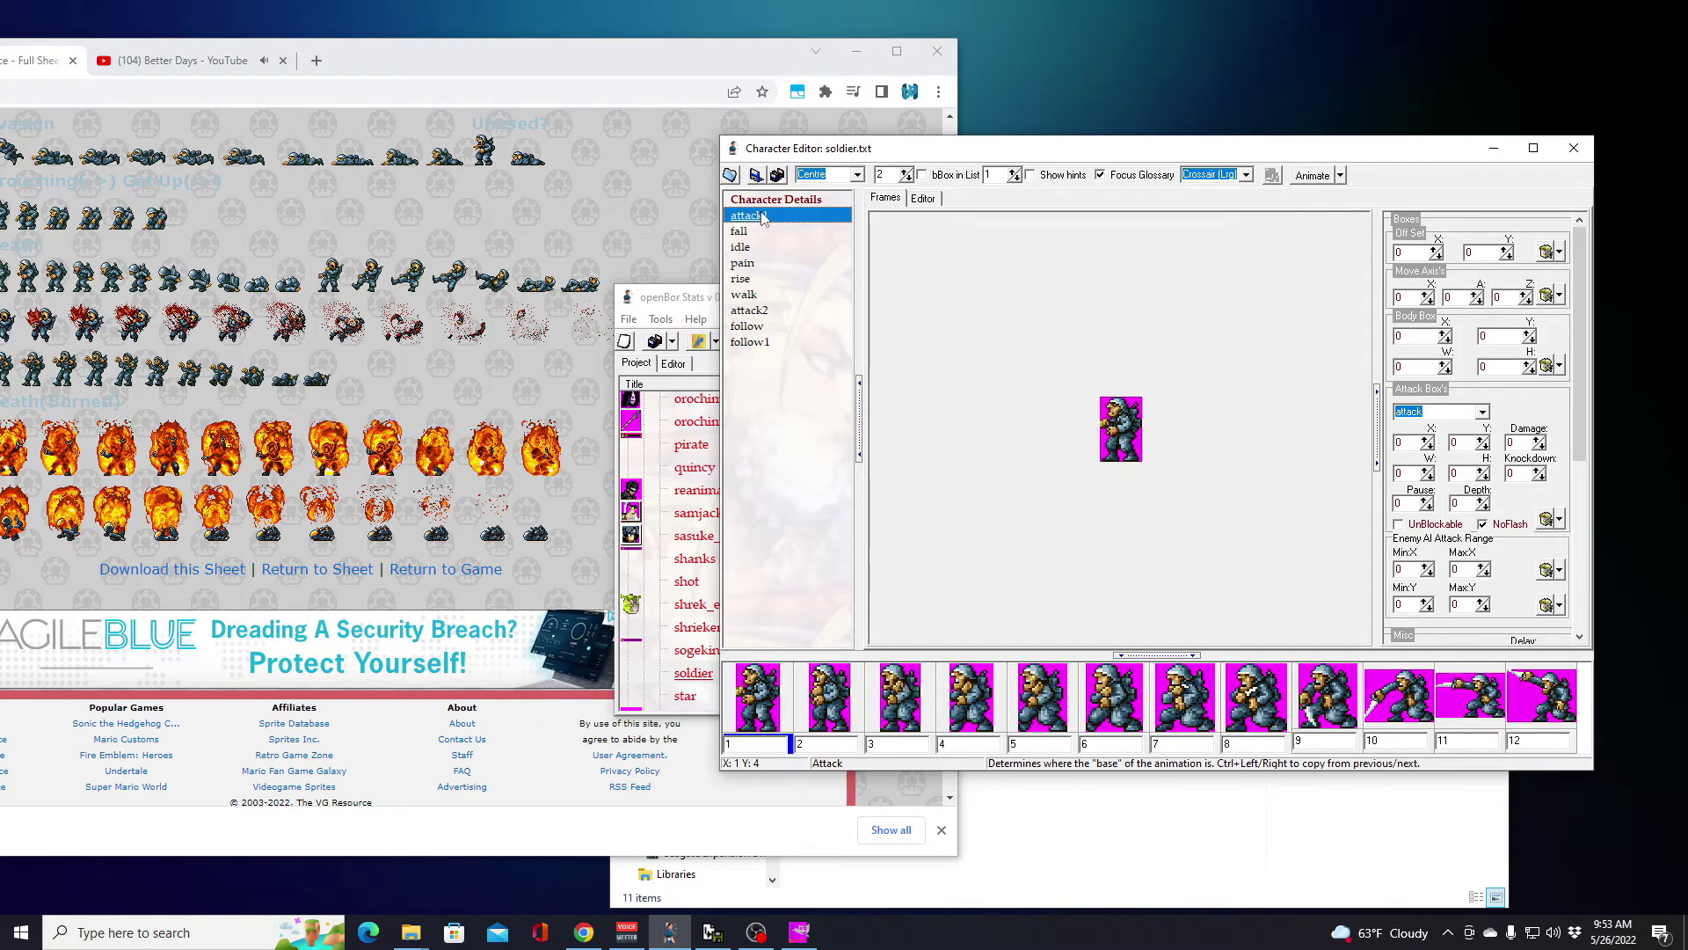
{"action": "left_click", "coordinate": [1314, 178]}
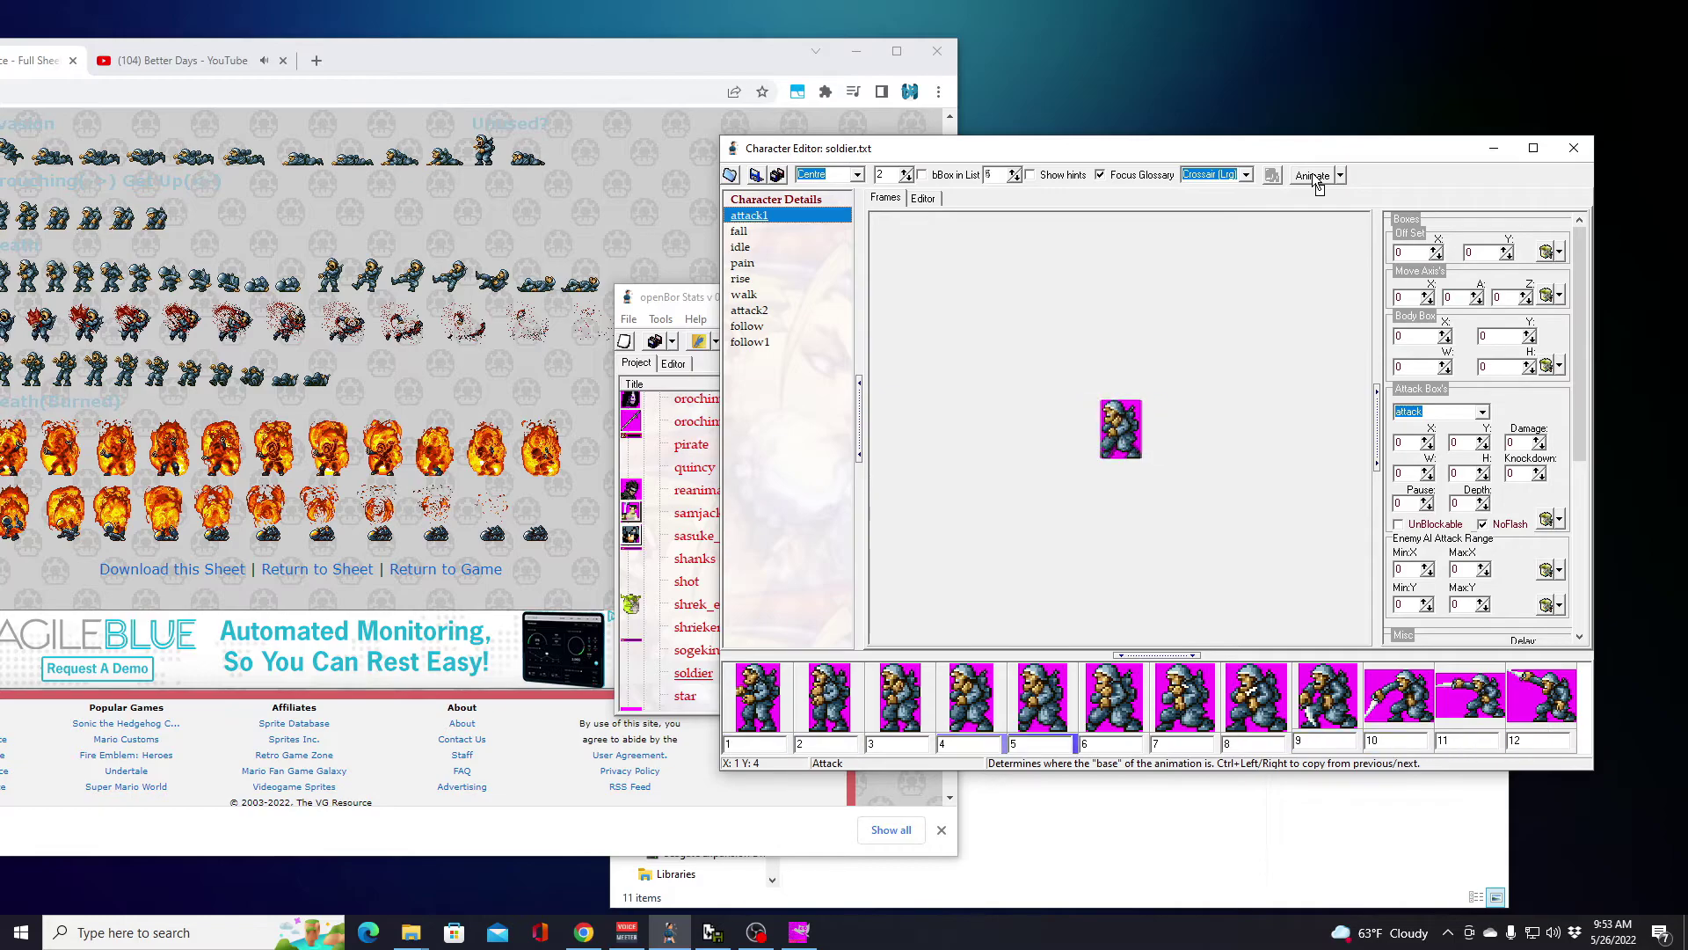
{"action": "left_click", "coordinate": [1315, 176]}
{"action": "left_click", "coordinate": [809, 232]}
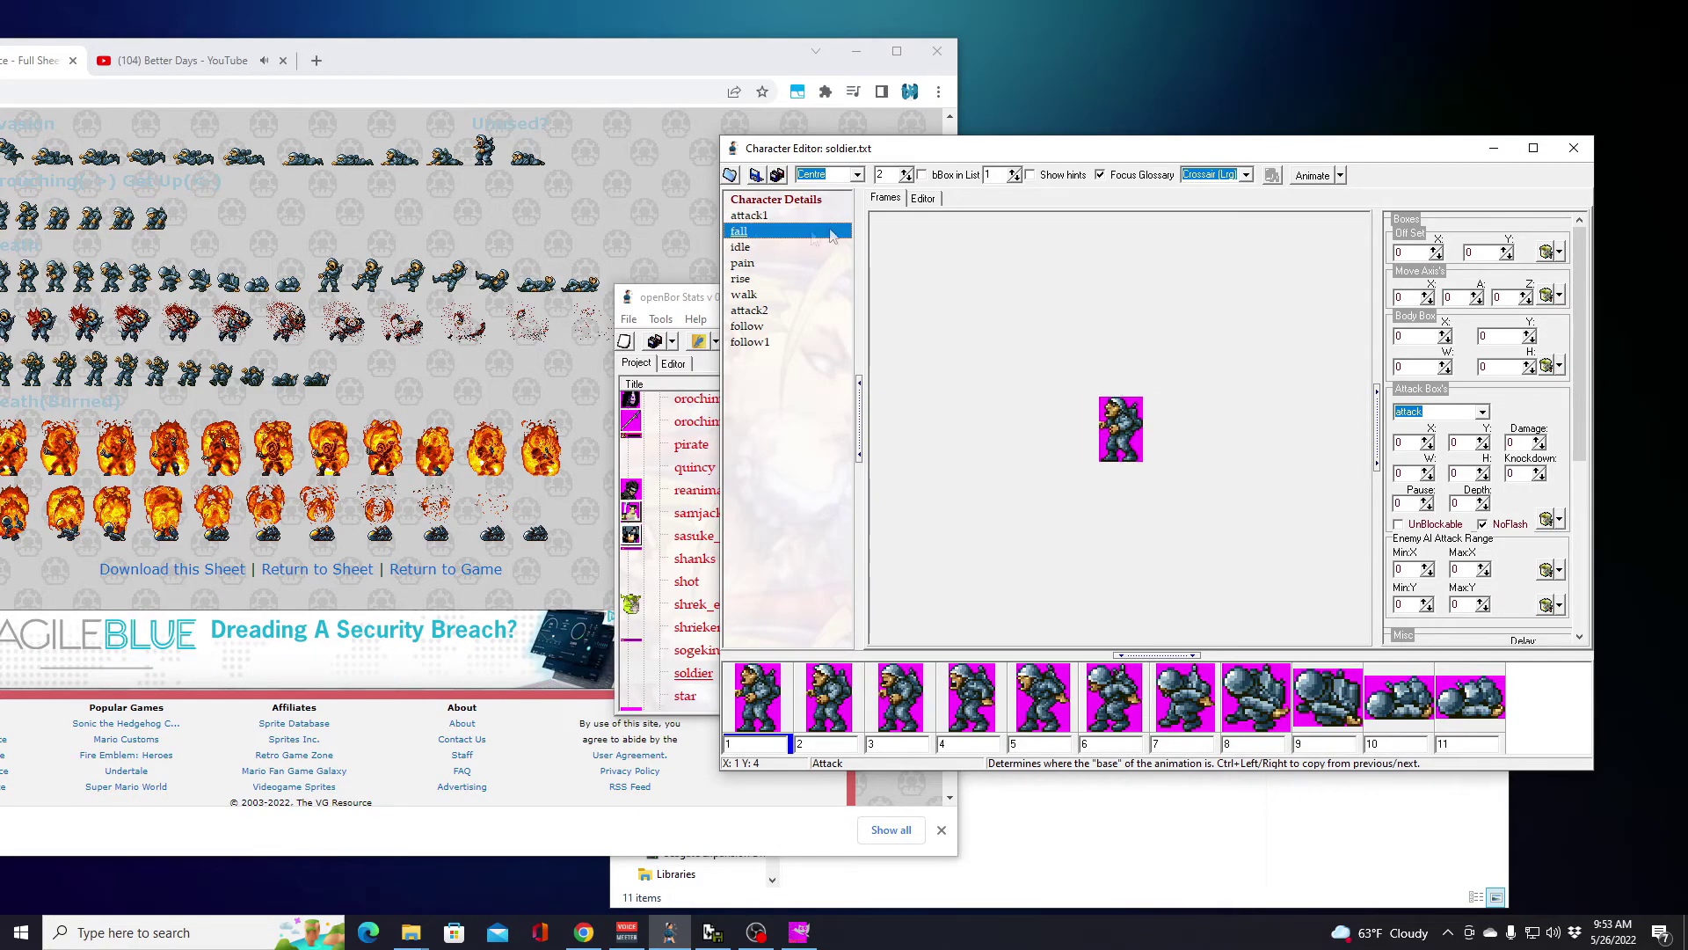
{"action": "left_click", "coordinate": [1305, 179]}
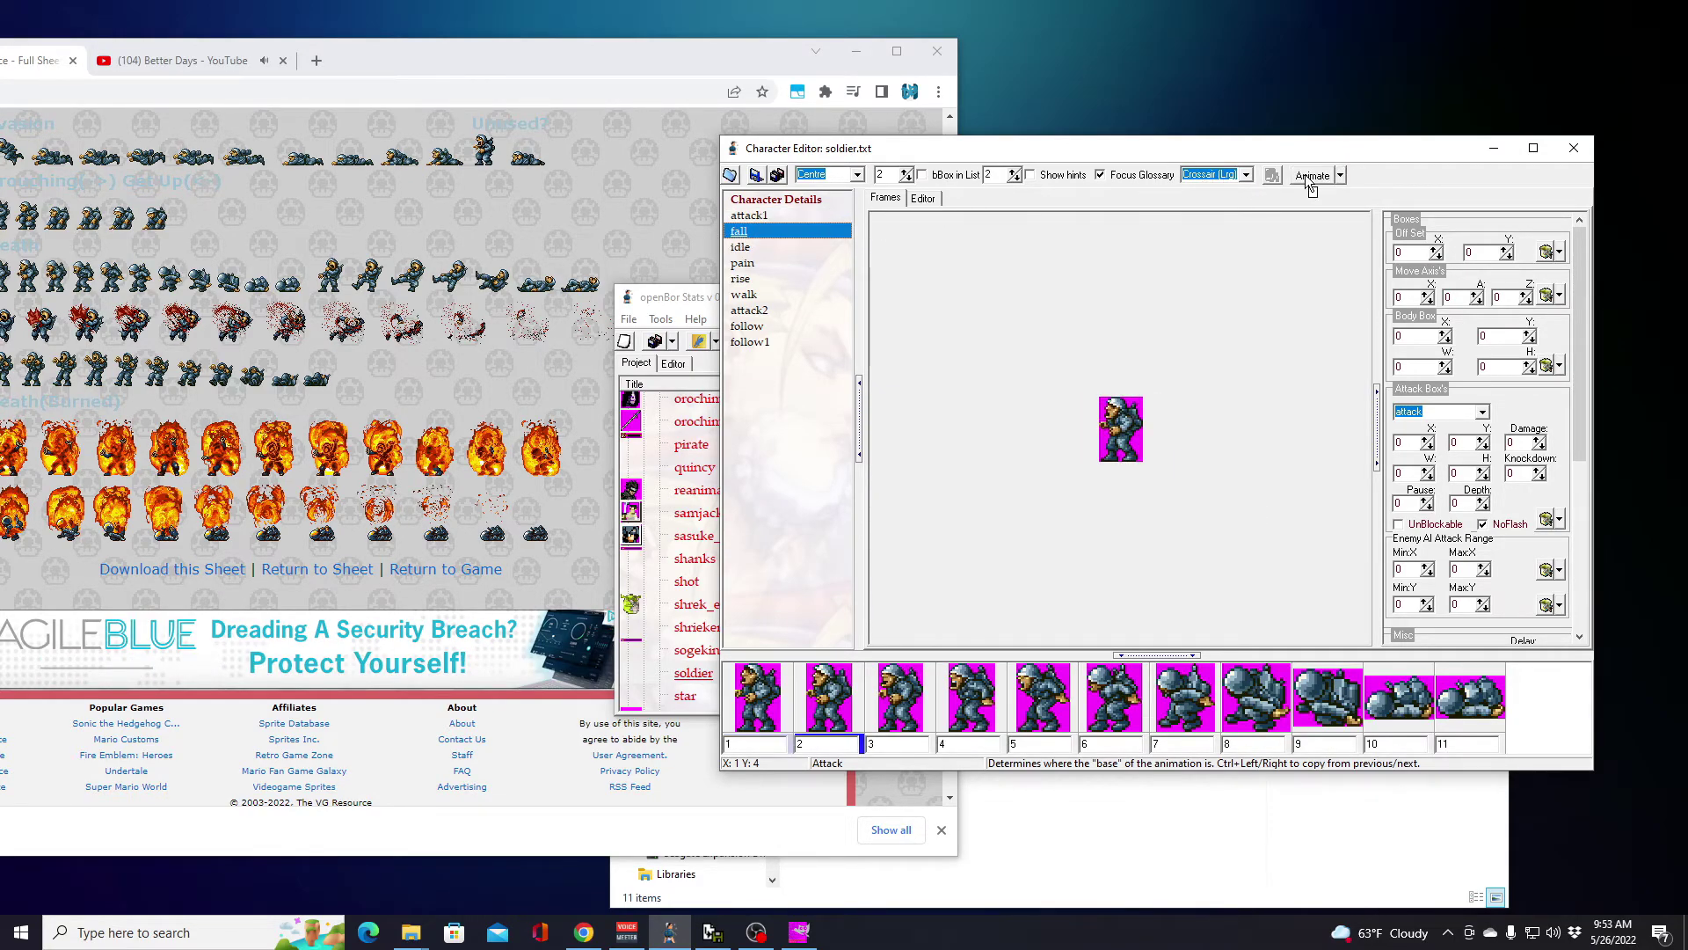
{"action": "left_click", "coordinate": [1308, 179]}
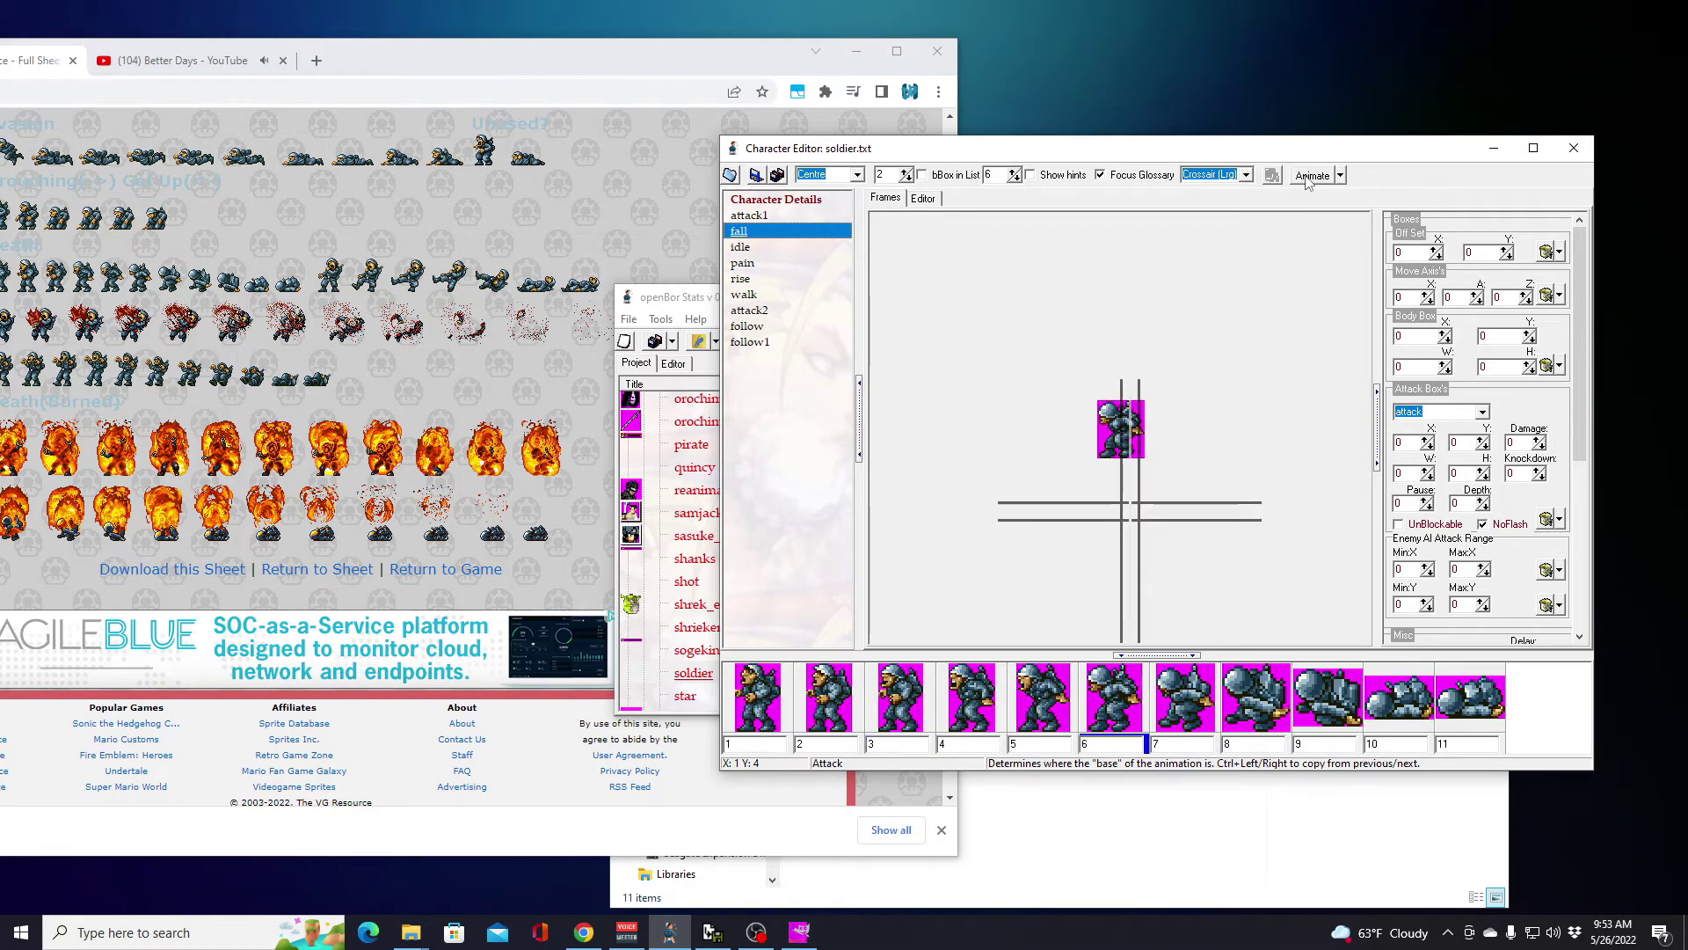
Step: Play the idle, pain, rise and walk animations in turn to check their frame sequences
{"action": "left_click", "coordinate": [746, 250]}
{"action": "left_click", "coordinate": [1310, 177]}
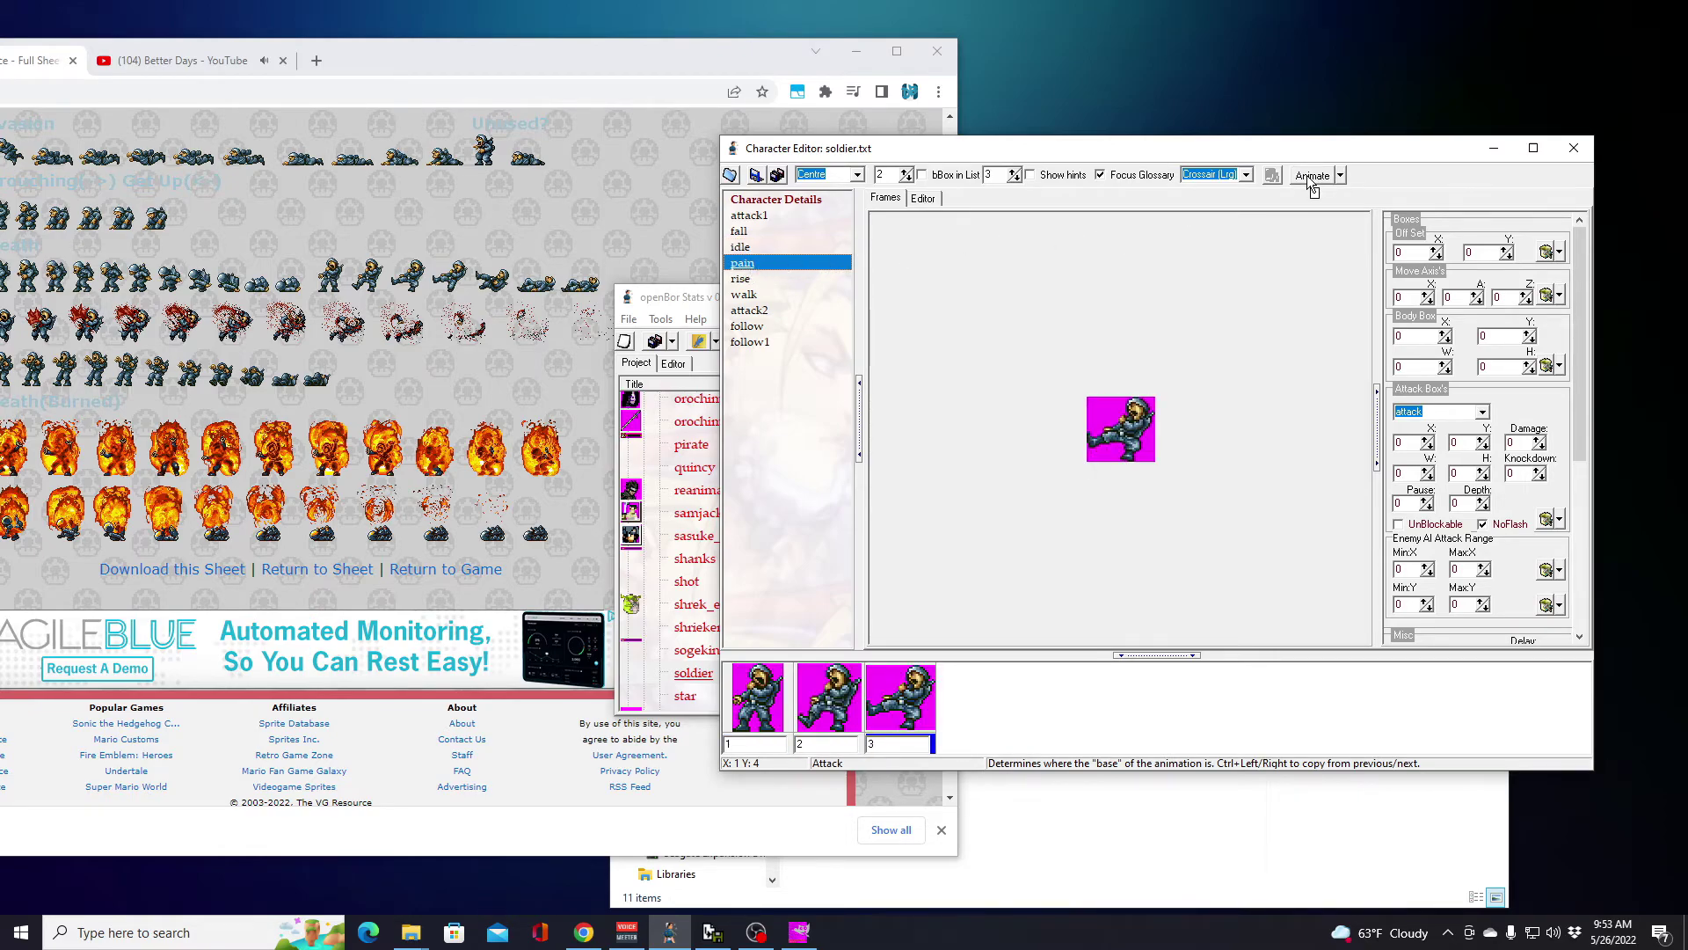
{"action": "left_click", "coordinate": [833, 259]}
{"action": "left_click", "coordinate": [743, 279]}
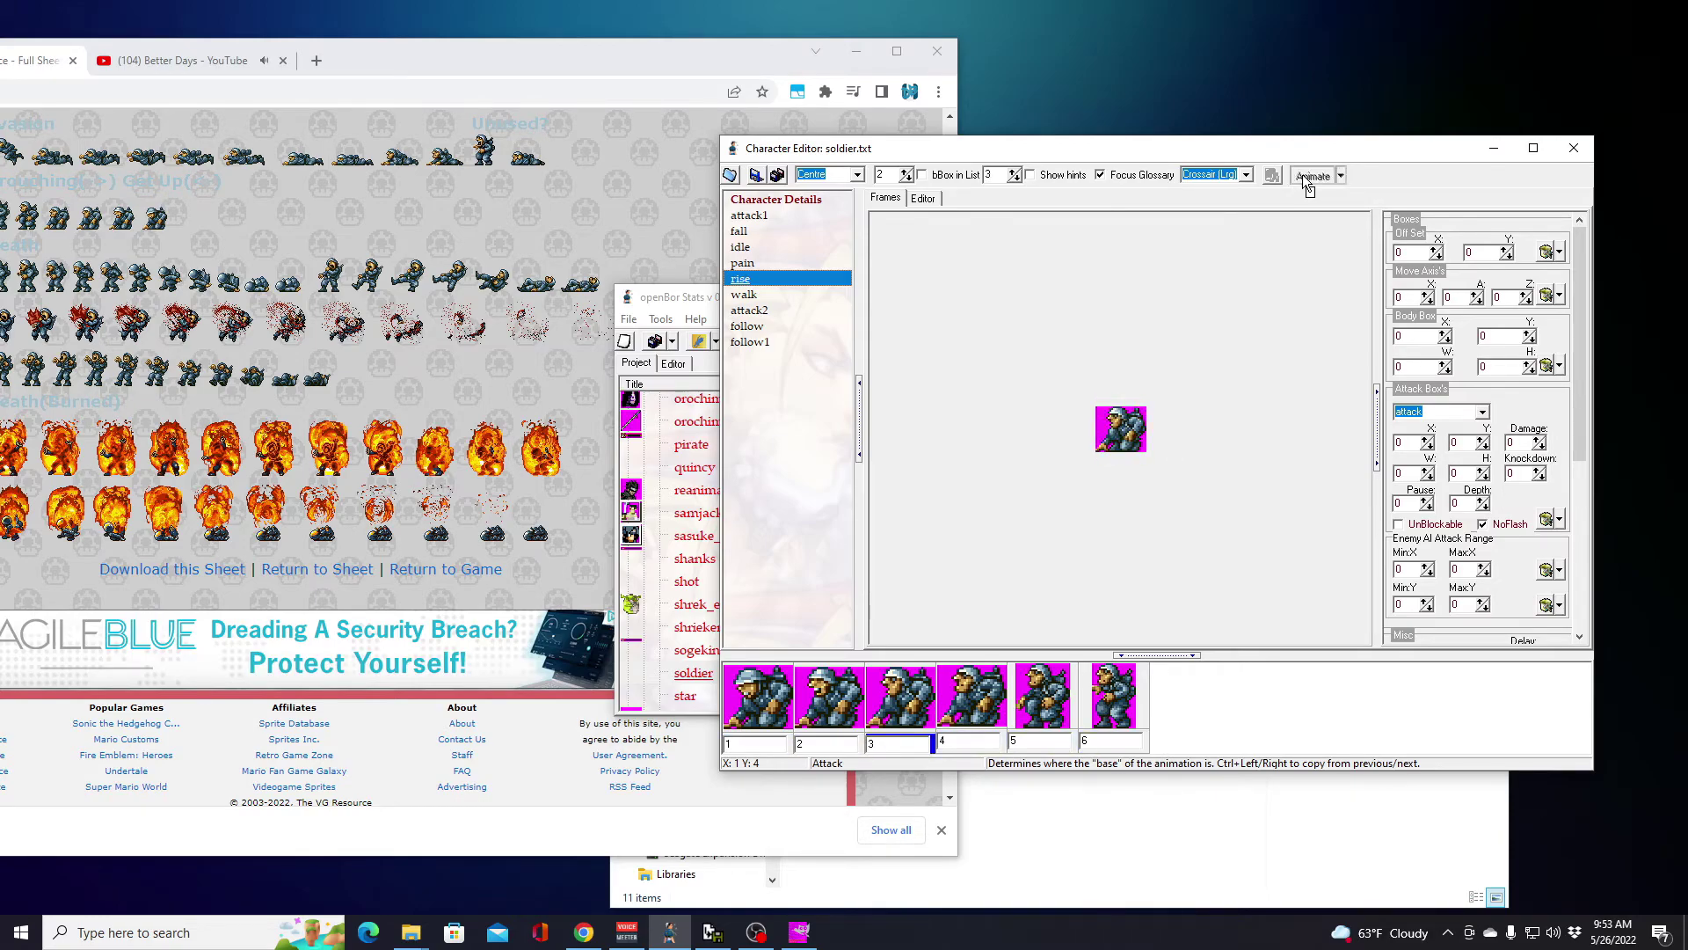
{"action": "left_click", "coordinate": [777, 280]}
{"action": "left_click", "coordinate": [743, 296]}
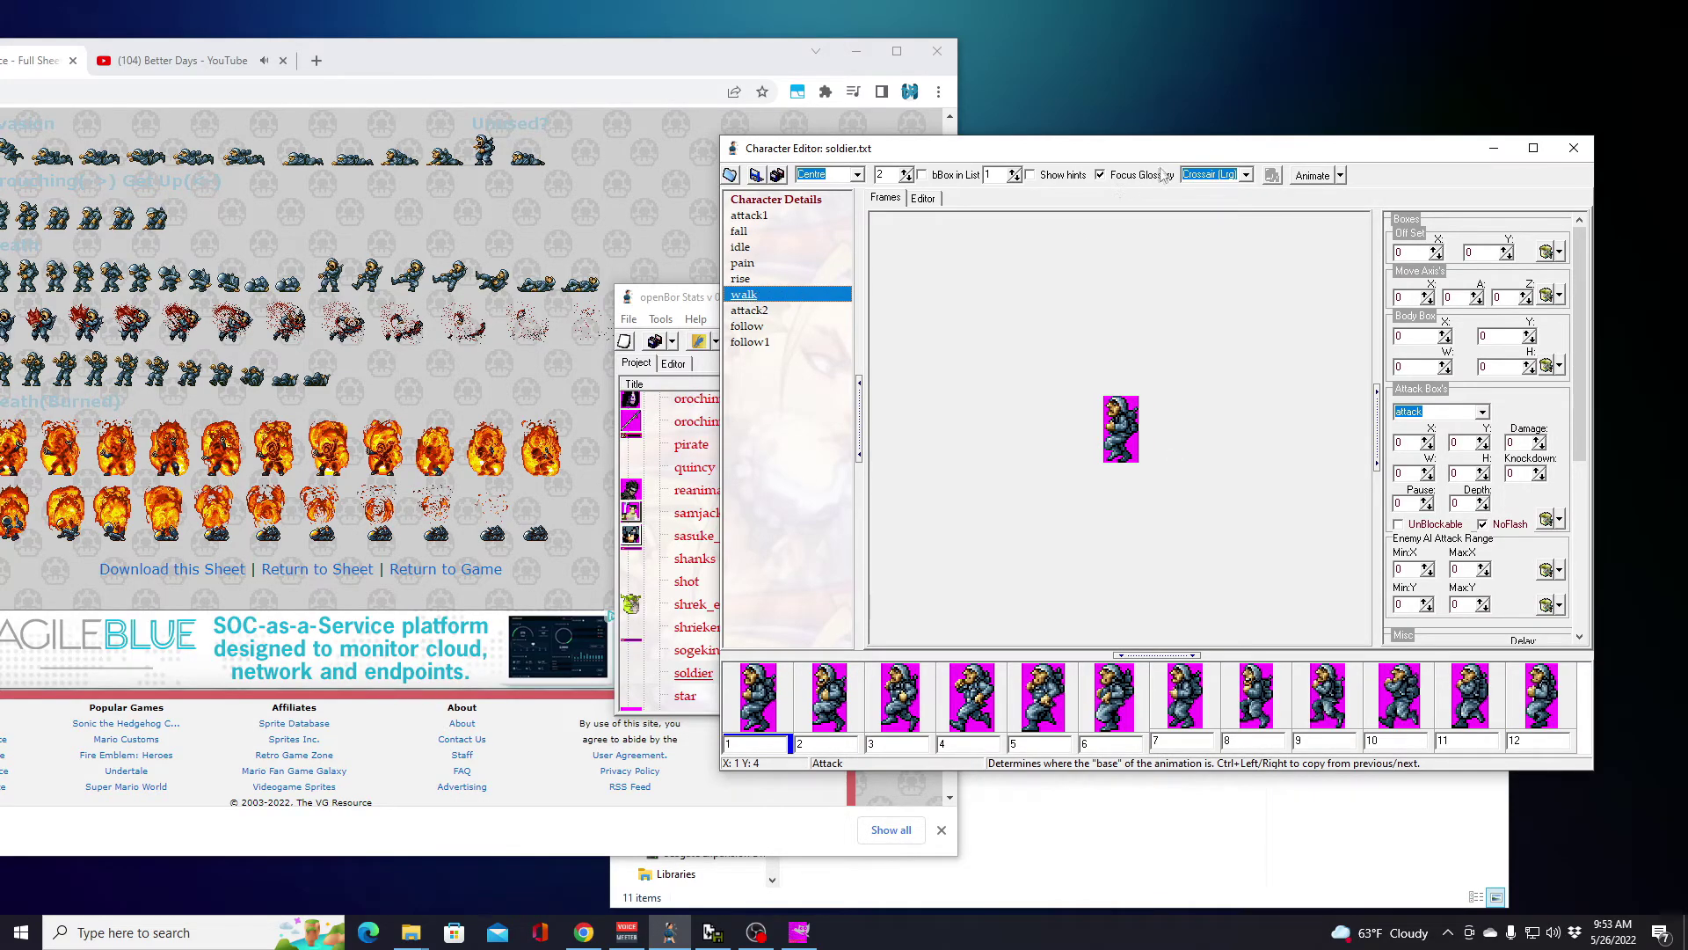
{"action": "left_click", "coordinate": [1319, 180]}
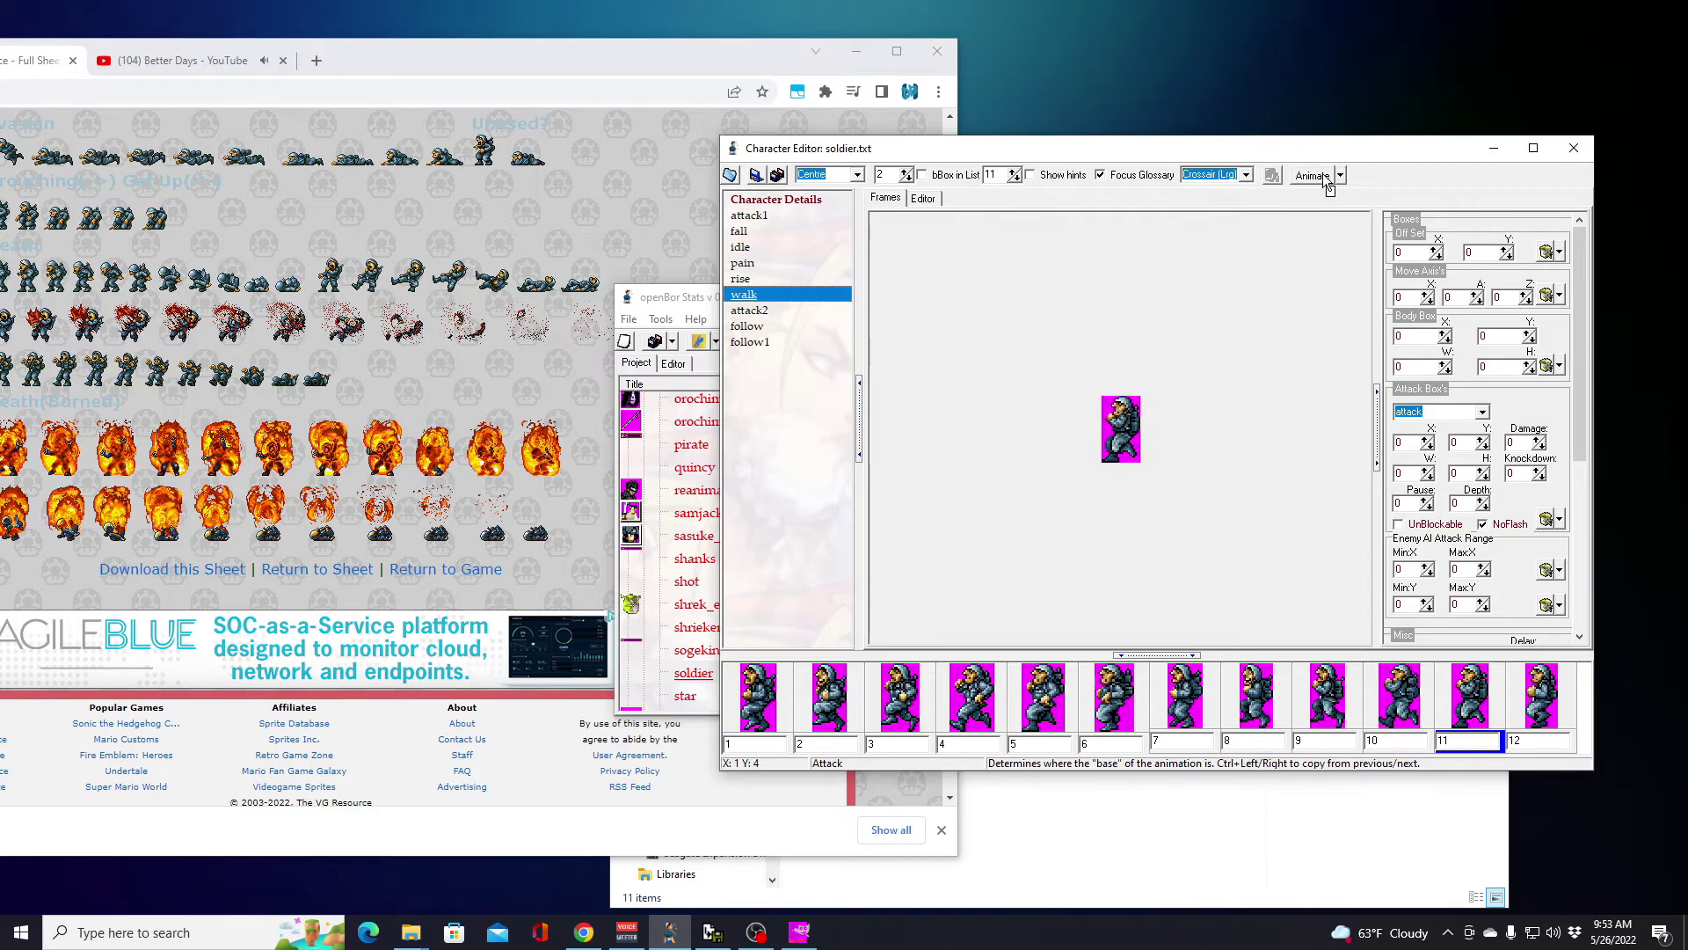
{"action": "left_click", "coordinate": [1328, 178]}
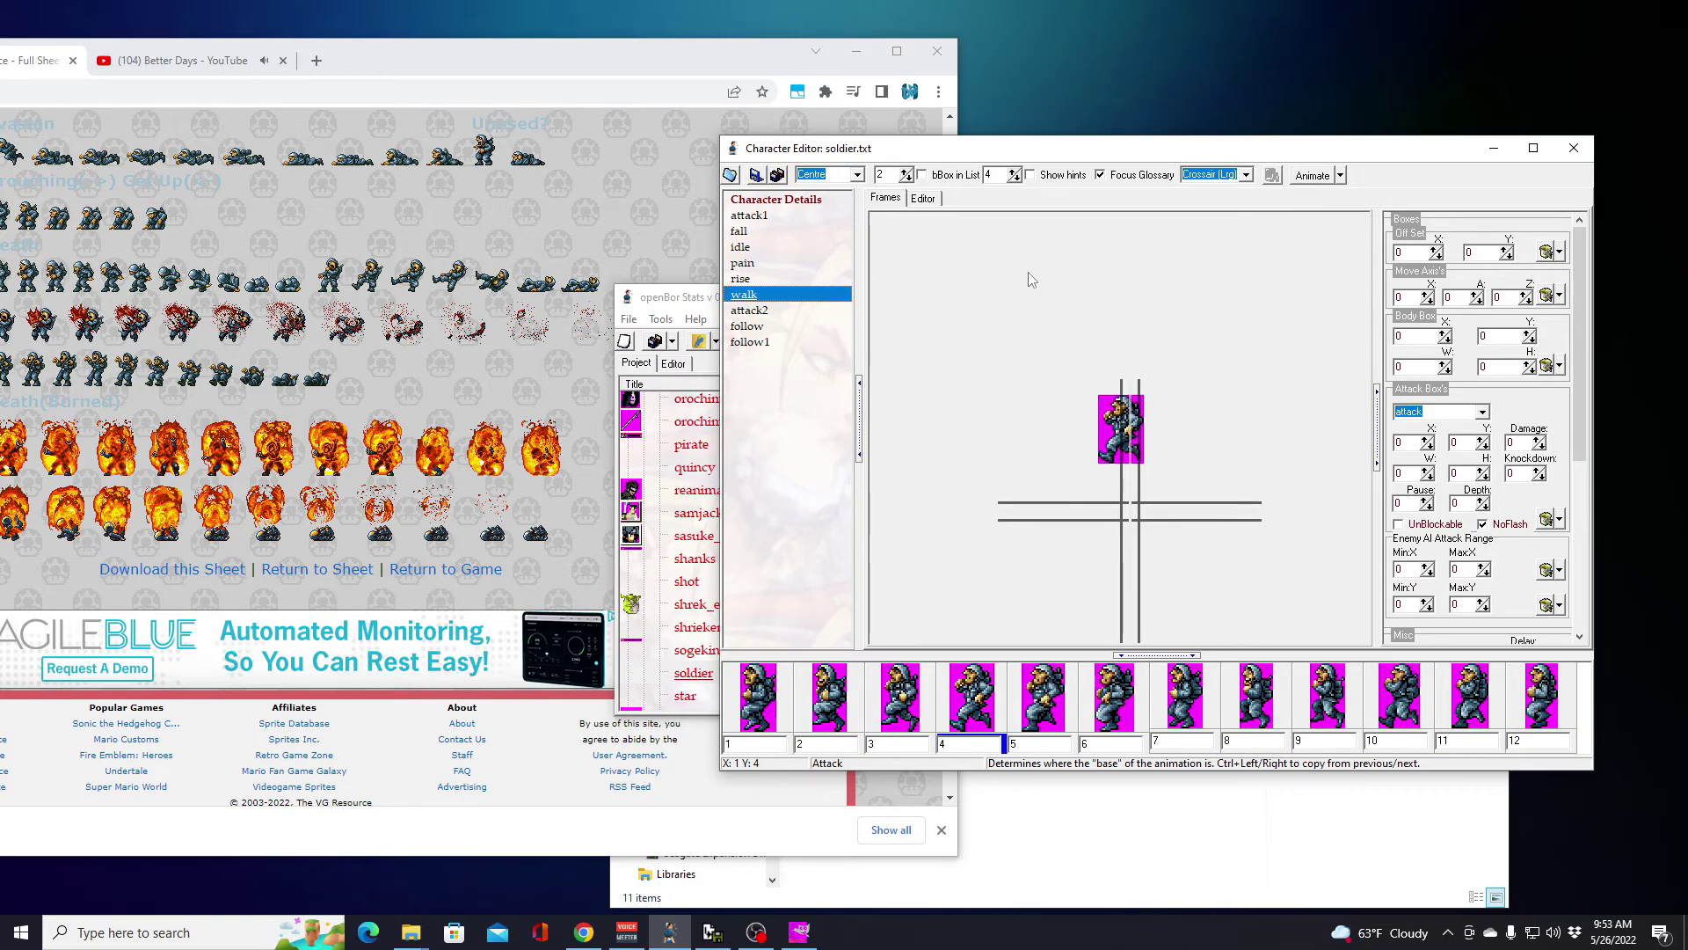
Step: Play the attack2 animation and the shortened follow animation to check their frame sequences
{"action": "left_click", "coordinate": [750, 311]}
{"action": "left_click", "coordinate": [1308, 187]}
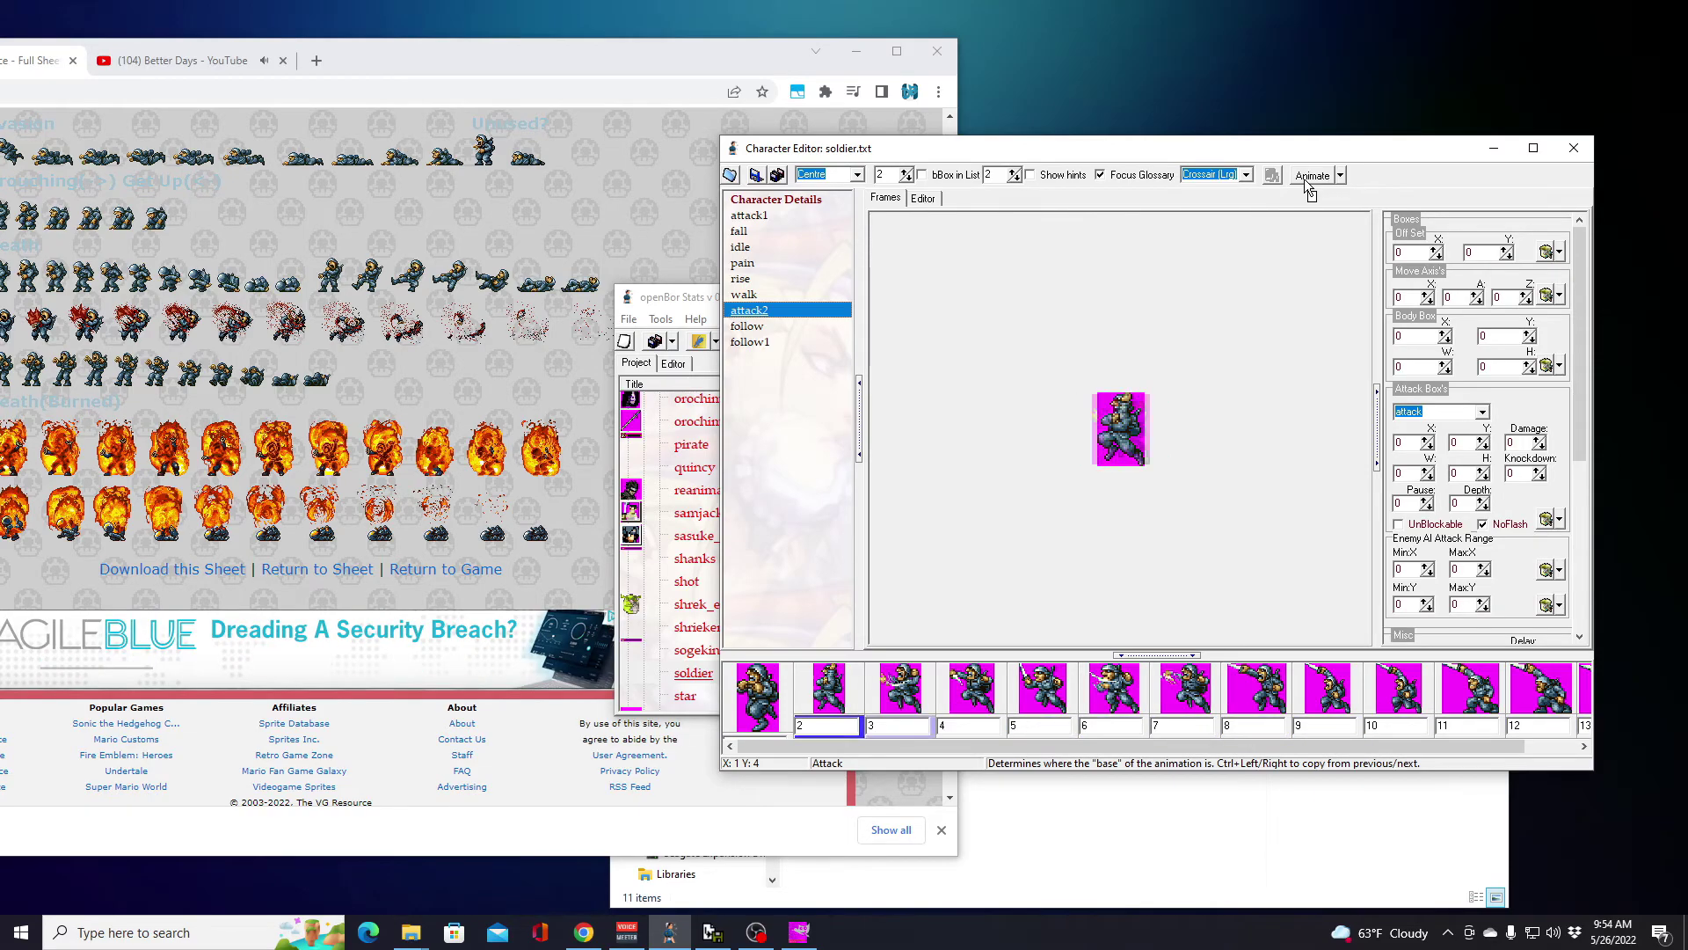
{"action": "left_click", "coordinate": [1310, 177]}
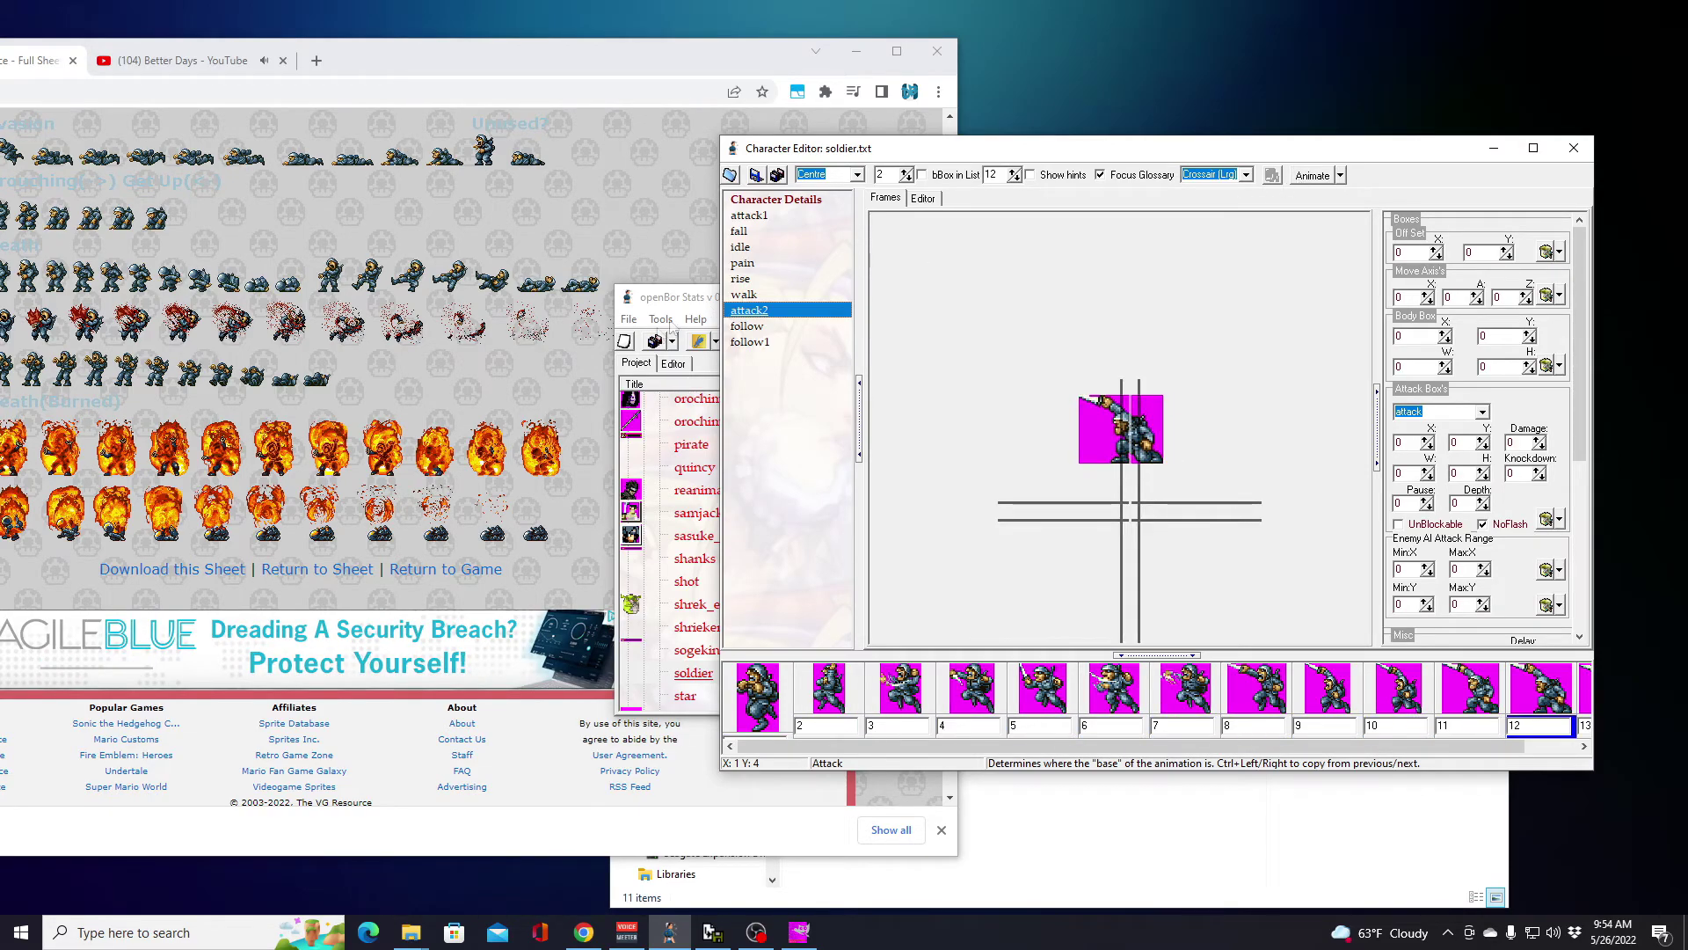
{"action": "left_click", "coordinate": [747, 326]}
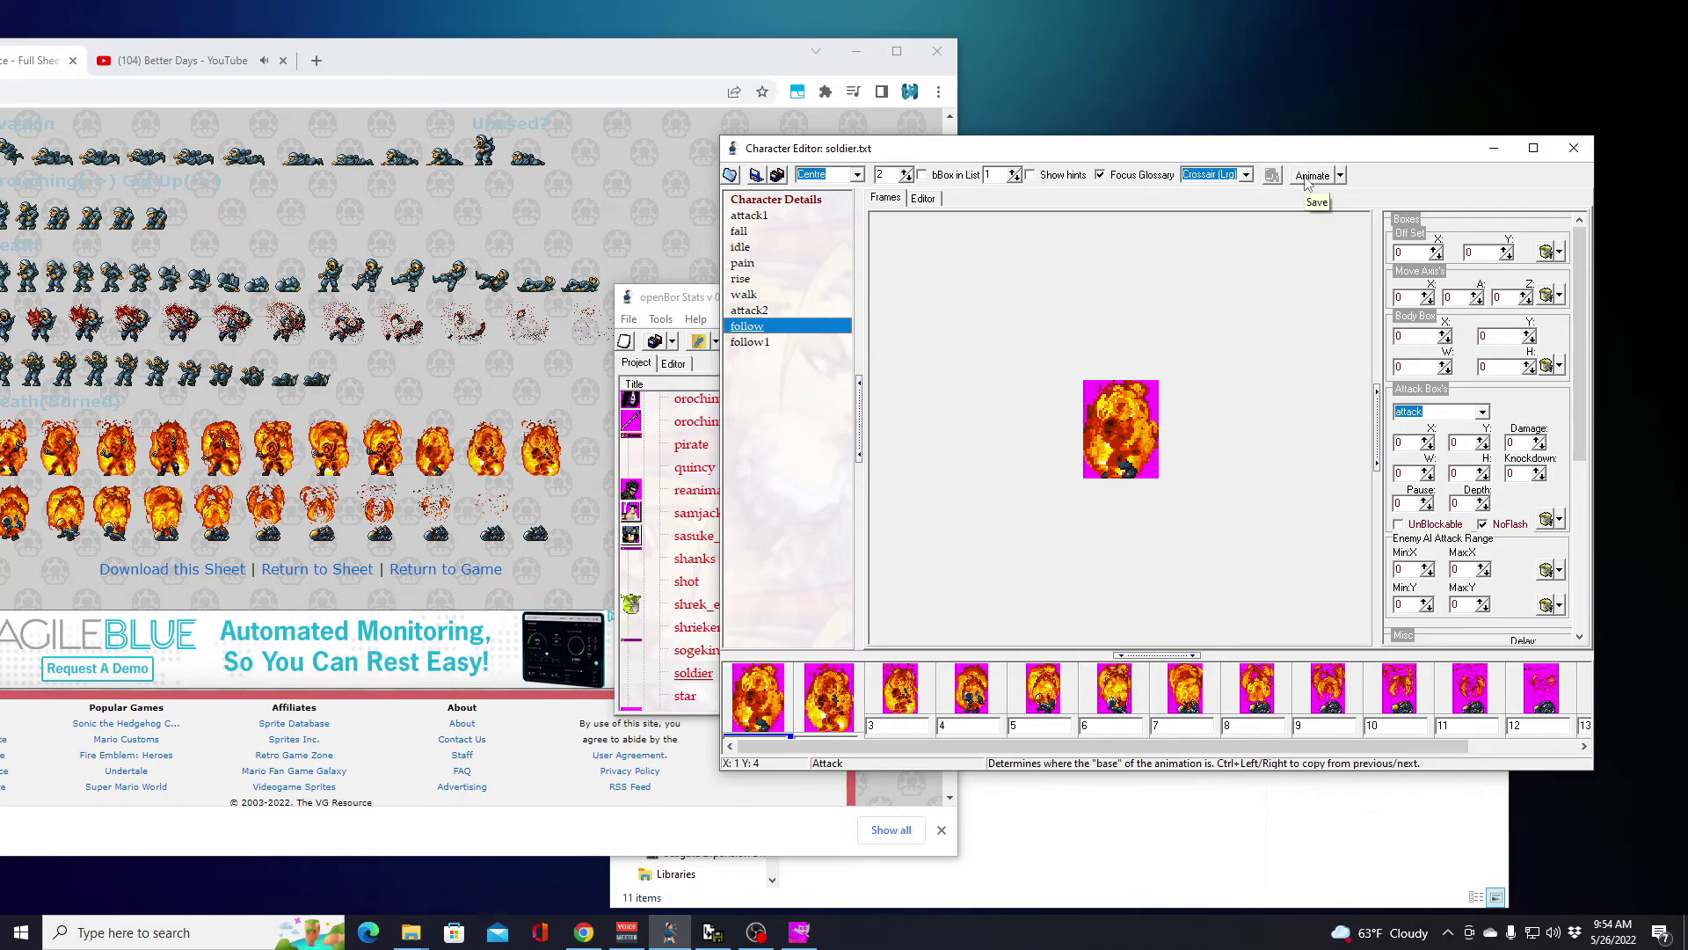
{"action": "left_click", "coordinate": [1309, 179]}
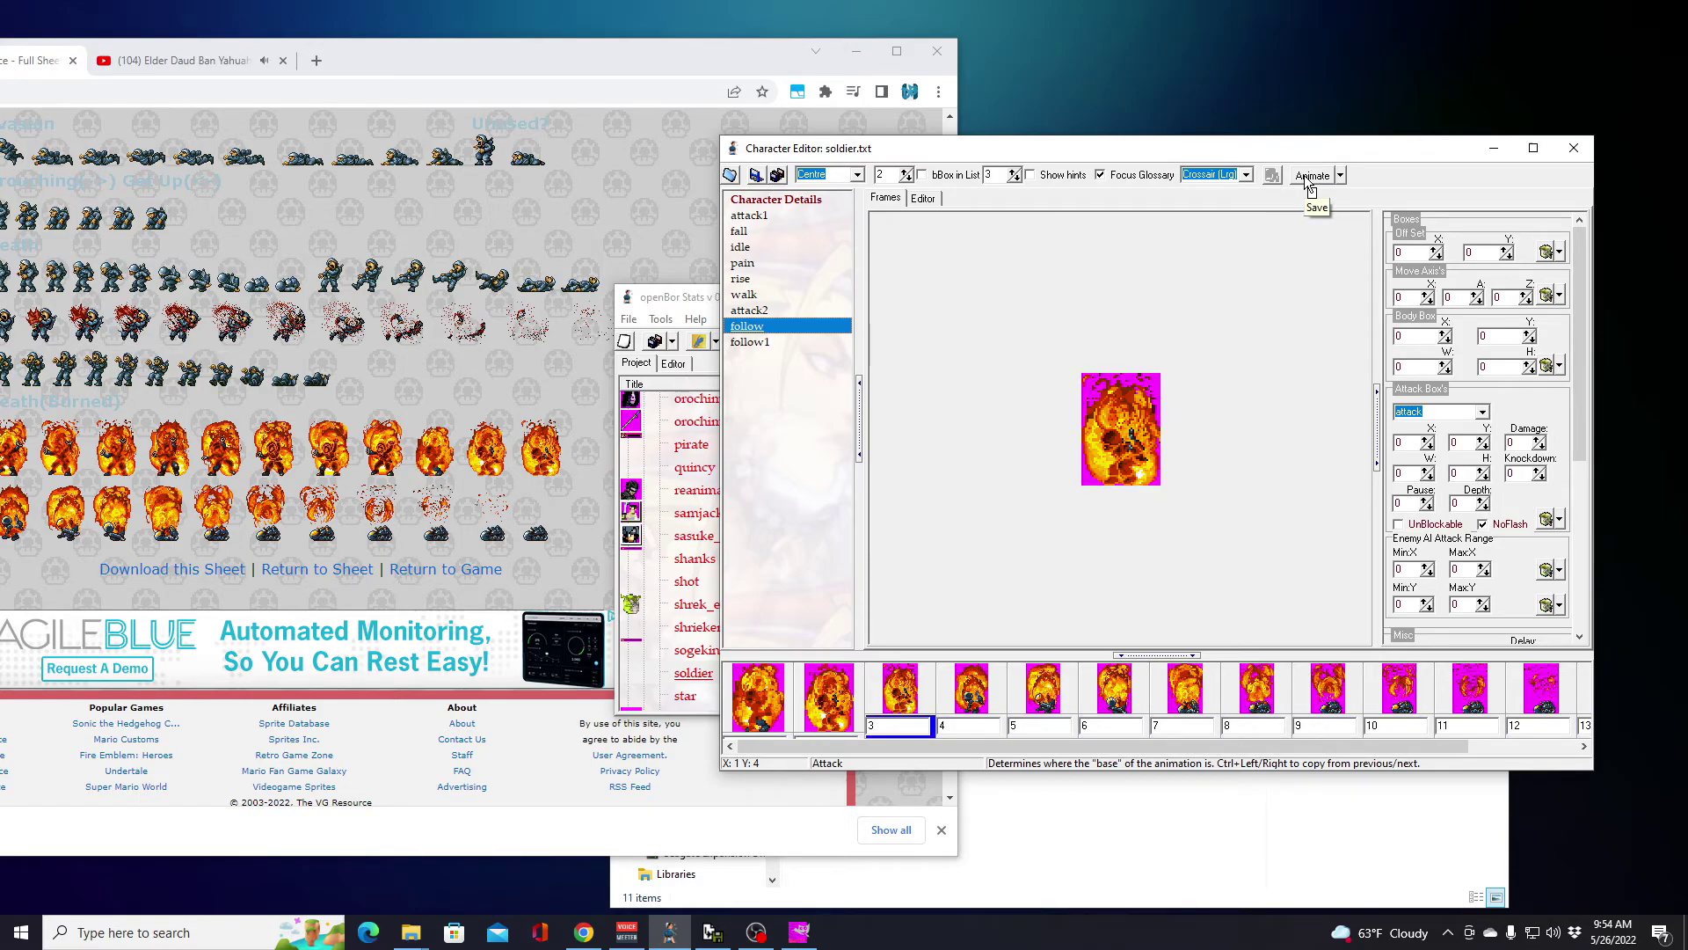
Step: Play the follow1 animation to check its frame sequence, and save the soldier's character file
{"action": "left_click", "coordinate": [1307, 179]}
{"action": "left_click", "coordinate": [747, 342]}
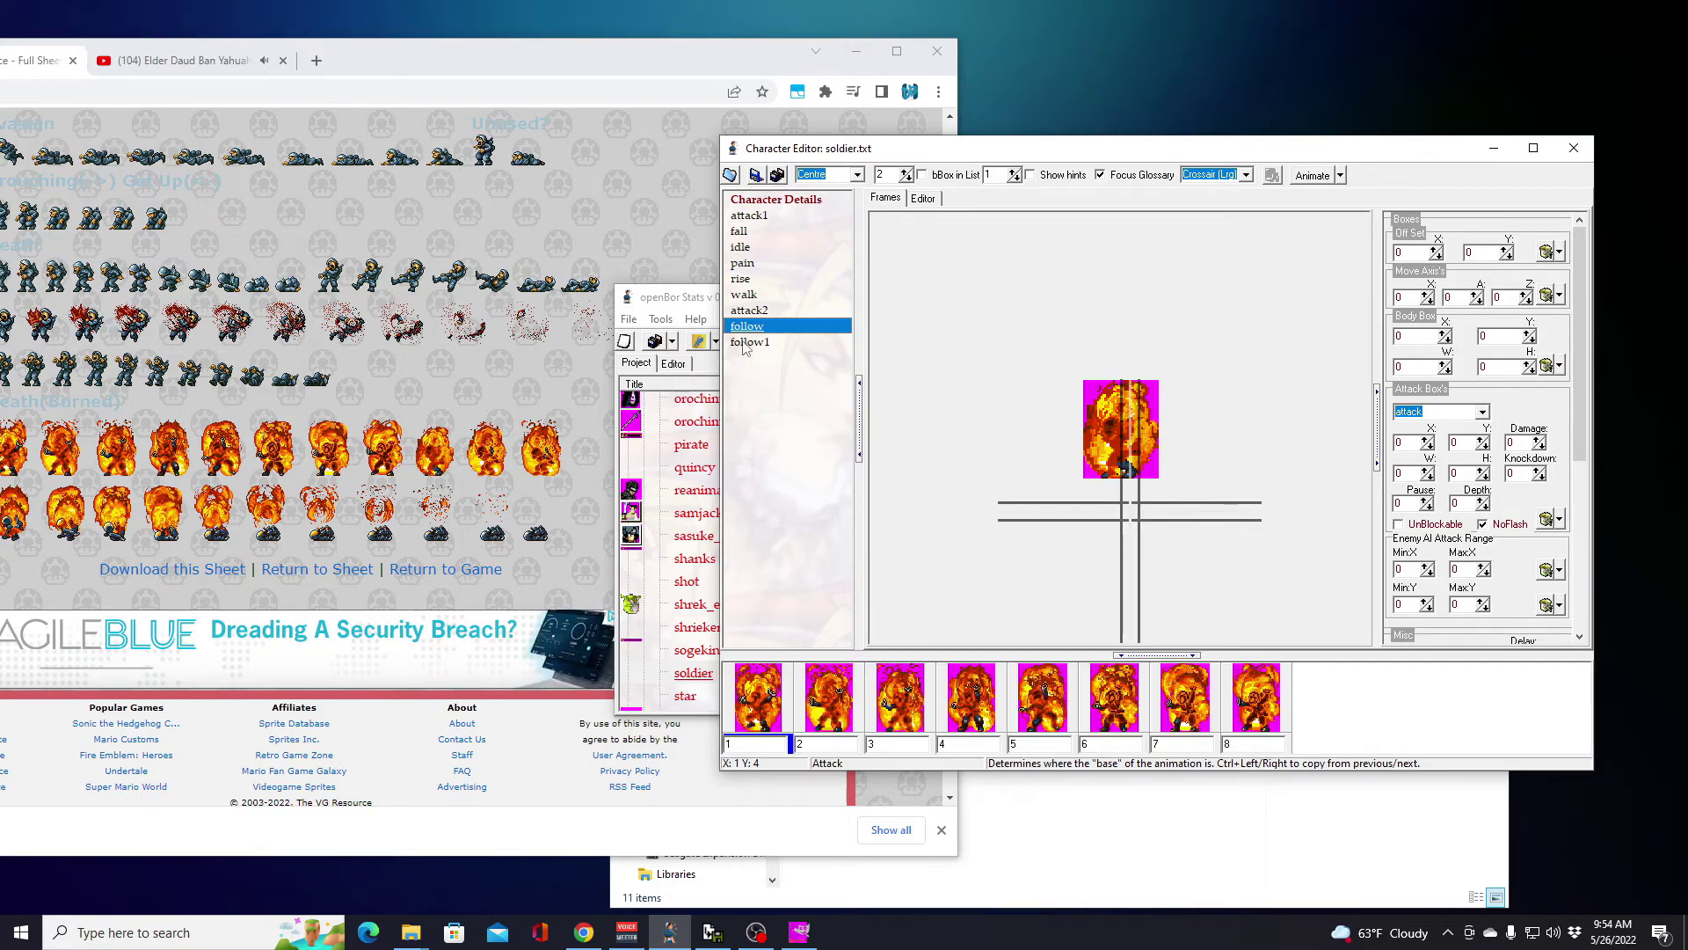
{"action": "left_click", "coordinate": [1314, 178]}
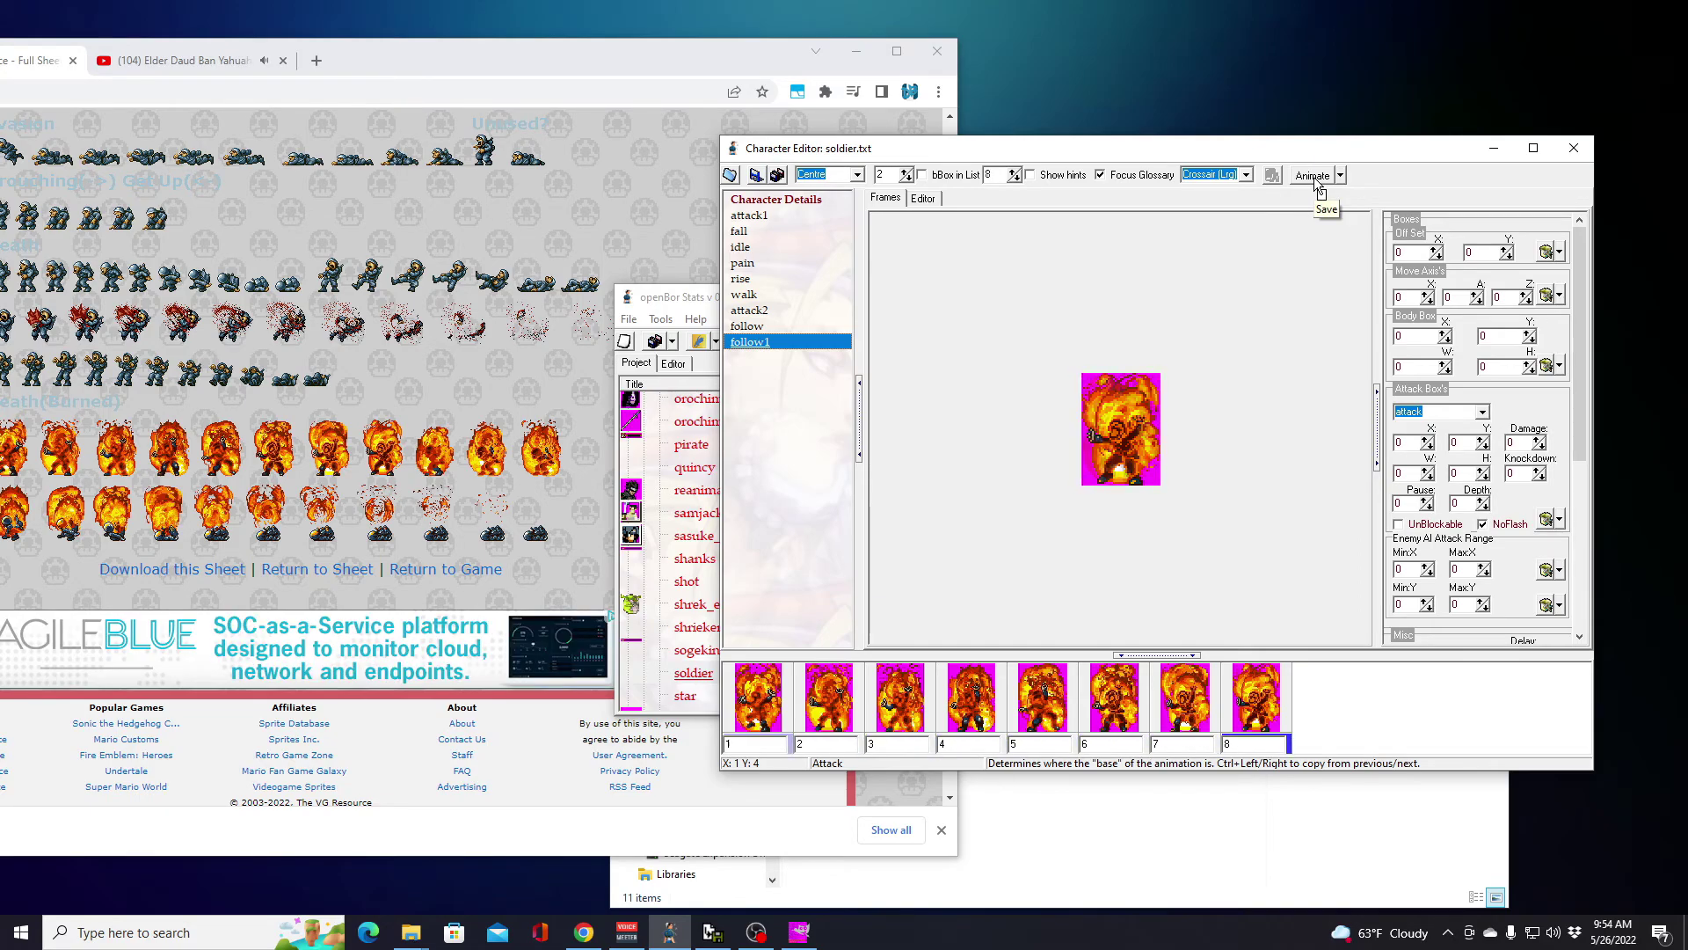
{"action": "left_click", "coordinate": [1313, 176]}
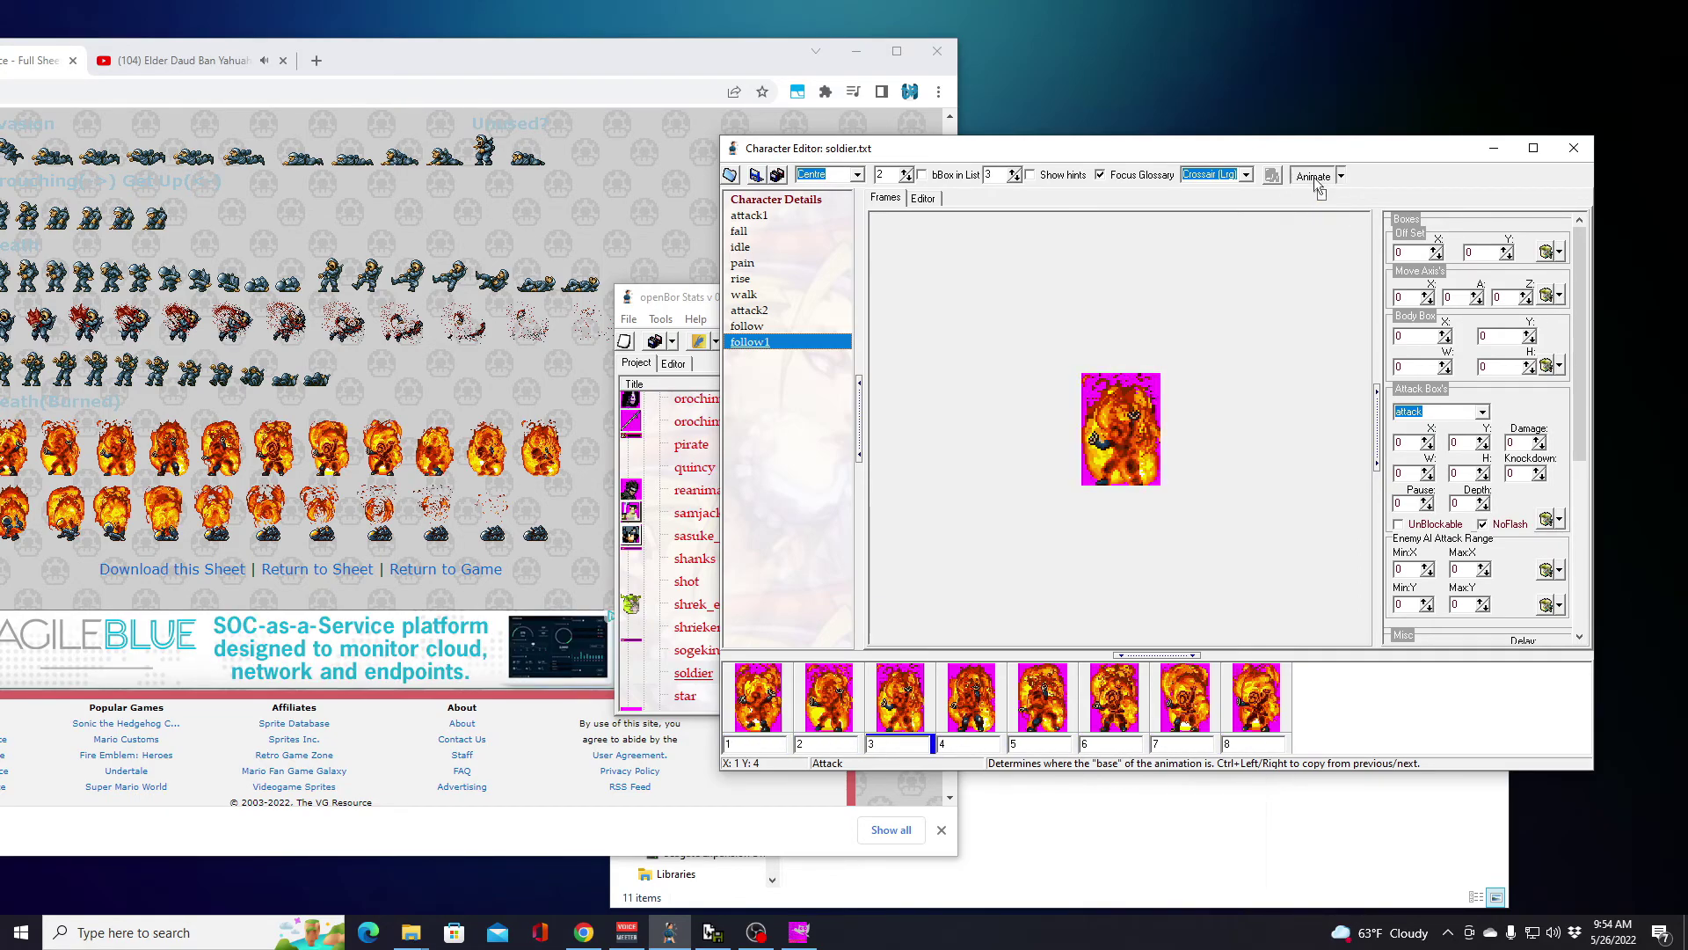
{"action": "left_click", "coordinate": [757, 176]}
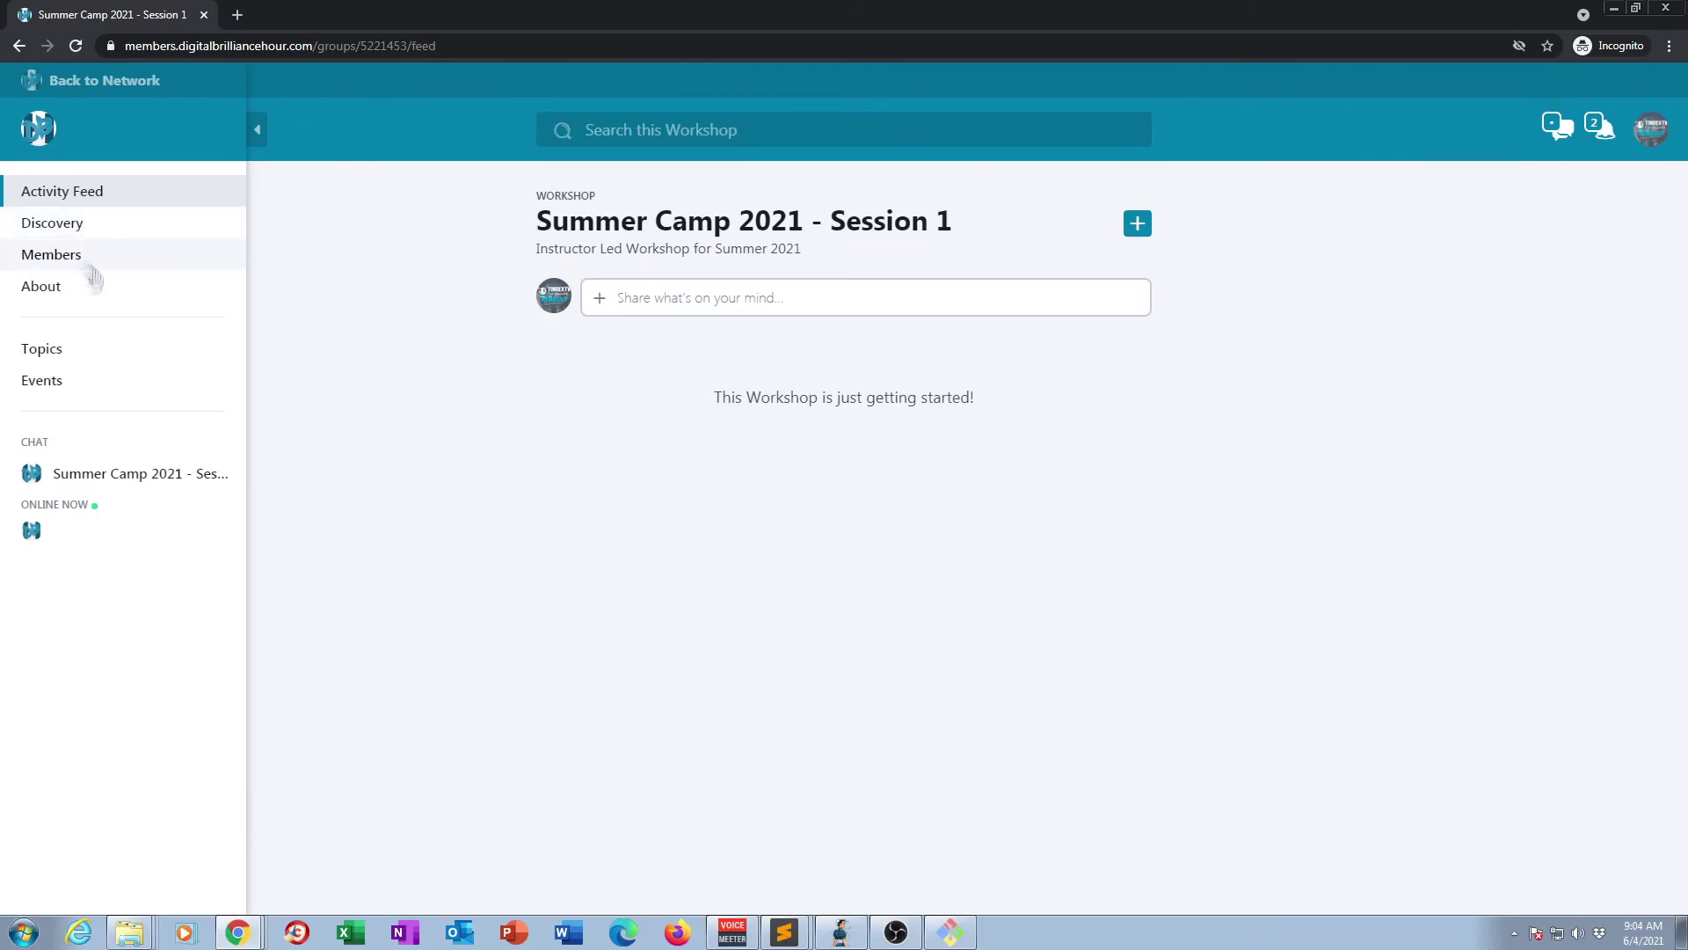
Step: Switch to the Digital Brilliance Hour site and view the Summer Camp 2021 workshop's topics and events and the main network's events
{"action": "left_click", "coordinate": [121, 349]}
{"action": "left_click", "coordinate": [49, 384]}
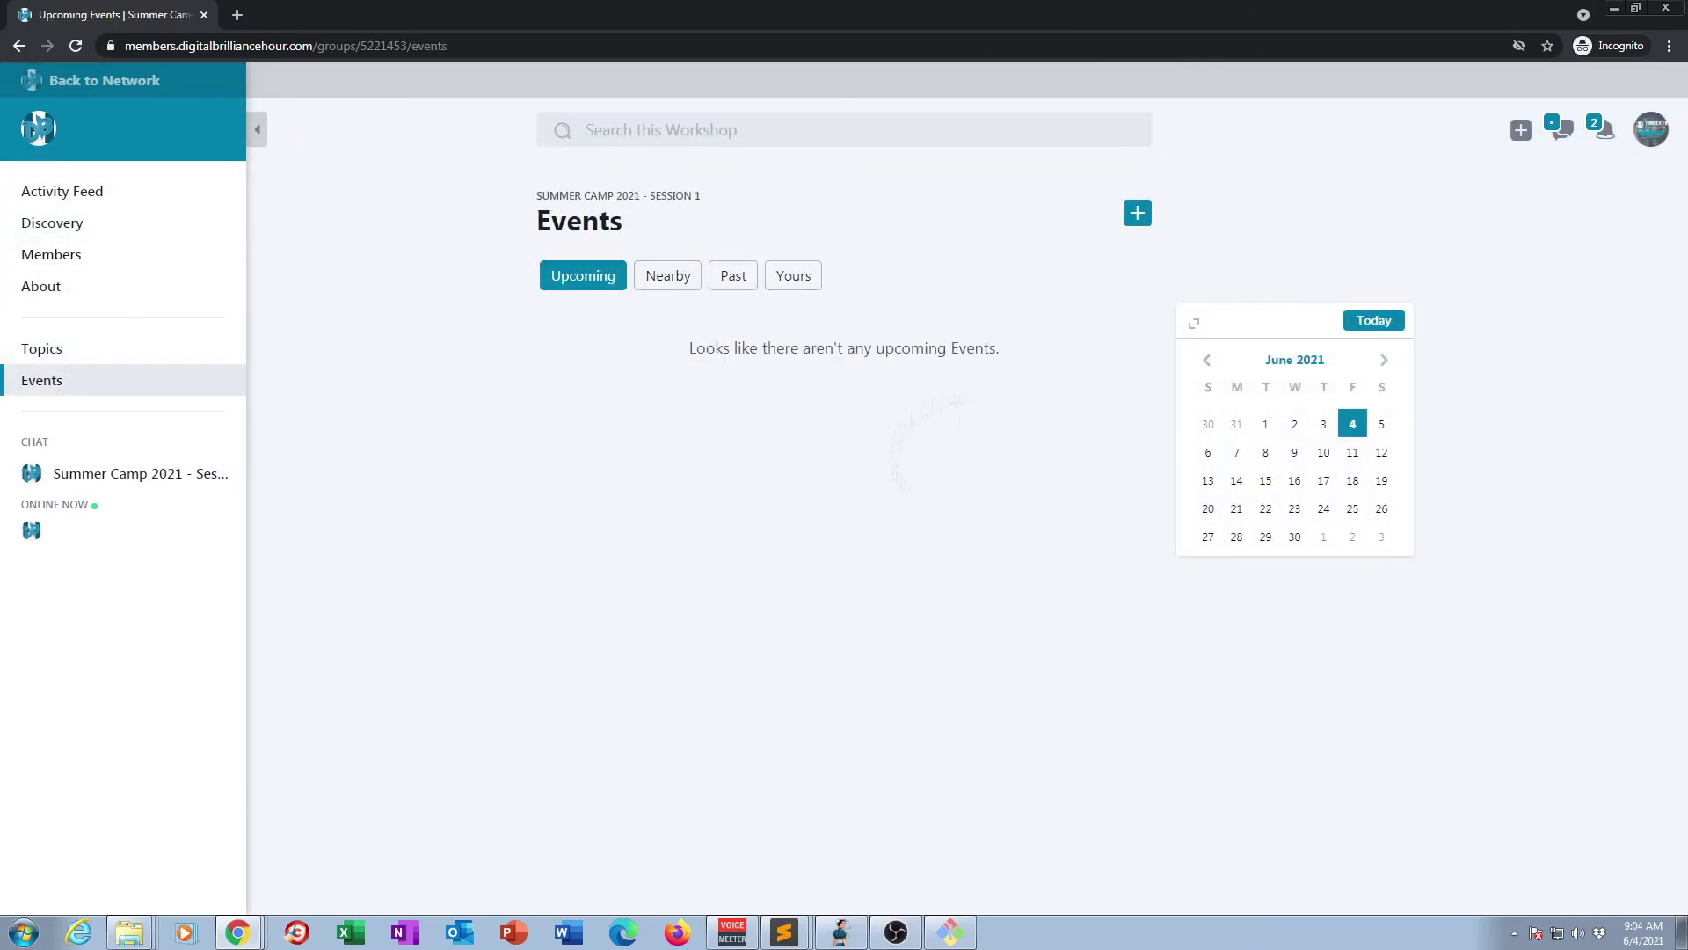
{"action": "left_click", "coordinate": [102, 83]}
{"action": "left_click", "coordinate": [72, 380]}
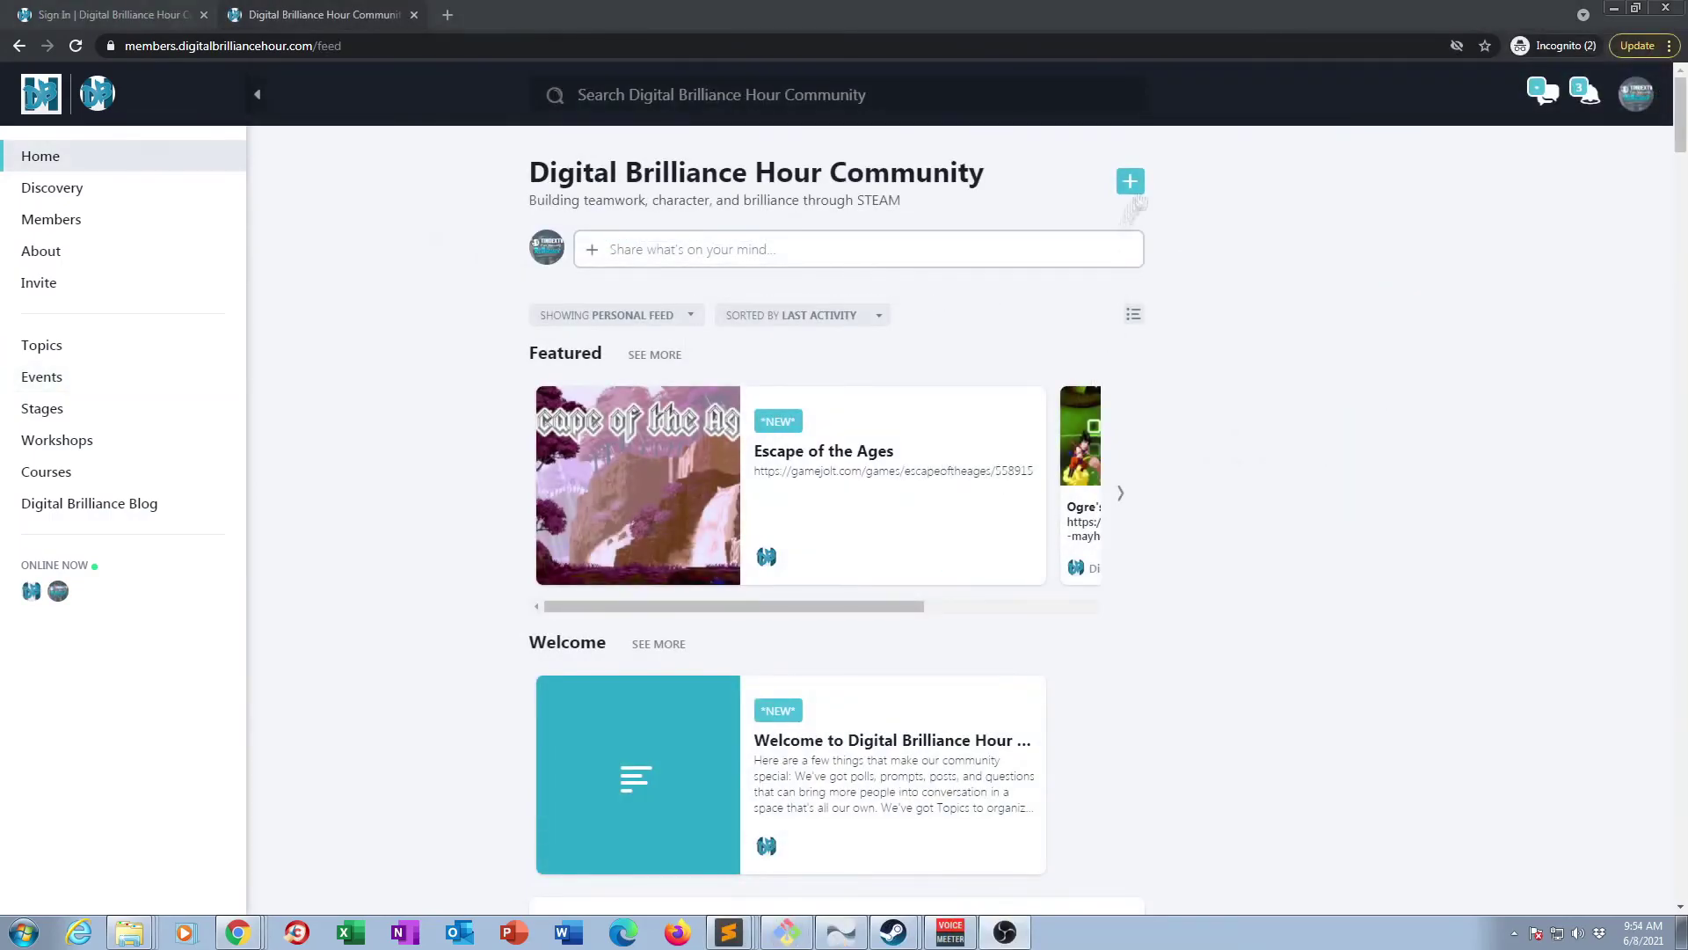
Step: View the community's content creation options and its quick post form, and browse the home feed
{"action": "left_click", "coordinate": [1129, 178]}
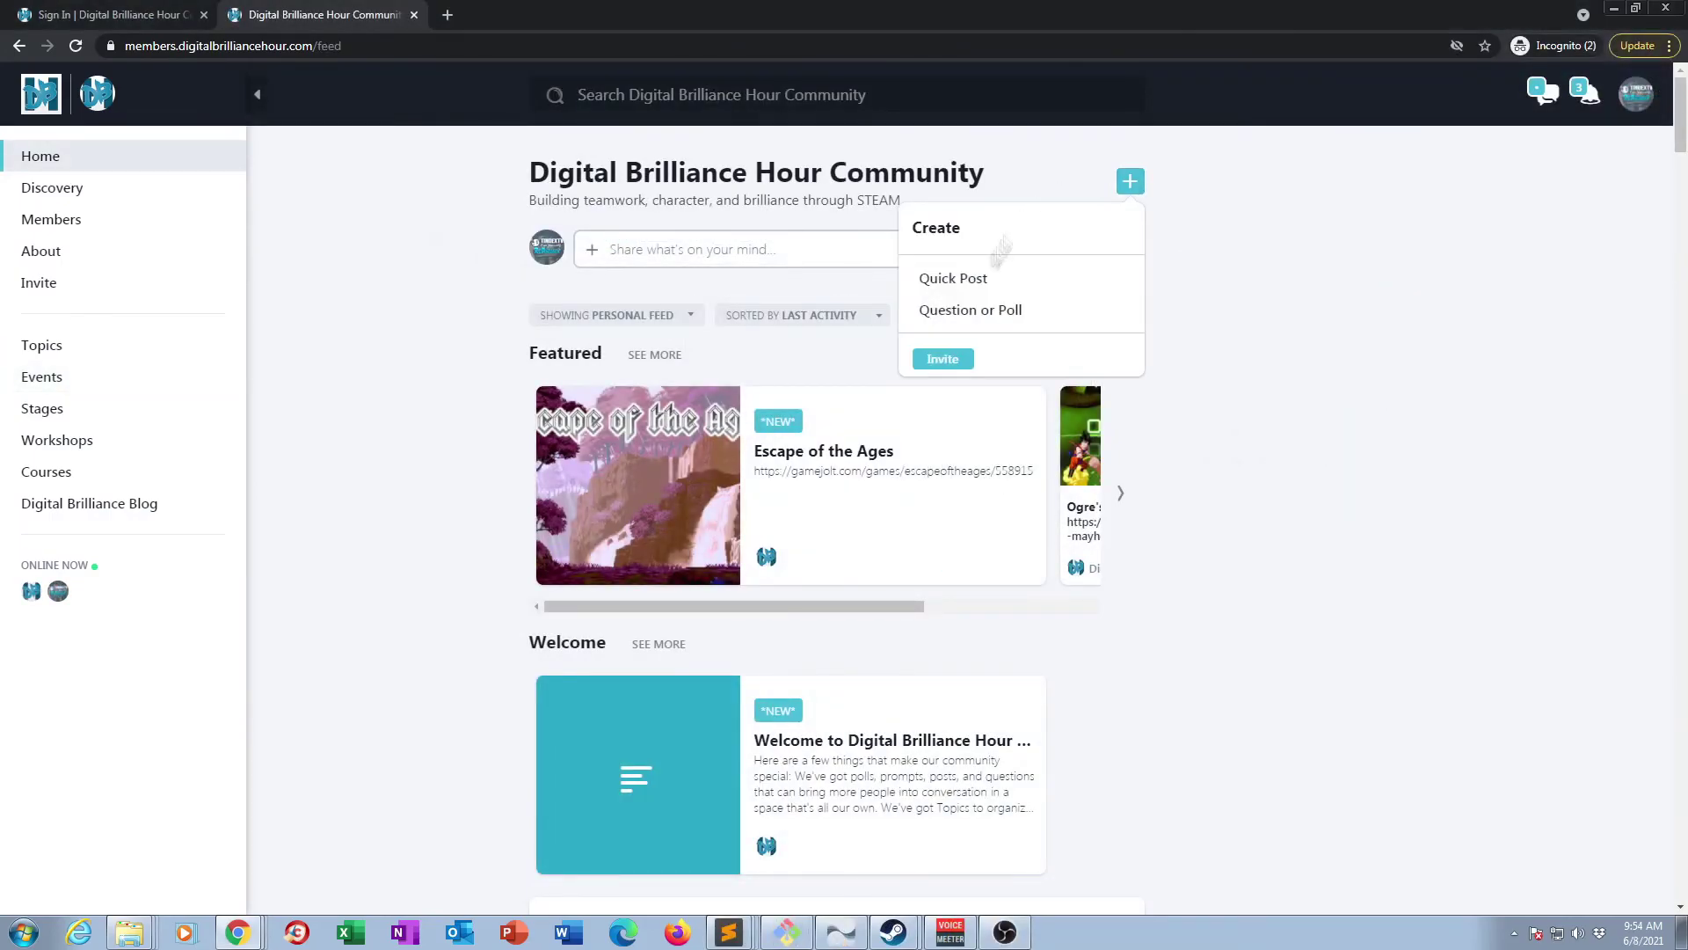
{"action": "left_click", "coordinate": [959, 278]}
{"action": "left_click", "coordinate": [1247, 204]}
{"action": "scroll", "coordinate": [1262, 479], "scroll_direction": "down", "scroll_amount": 3}
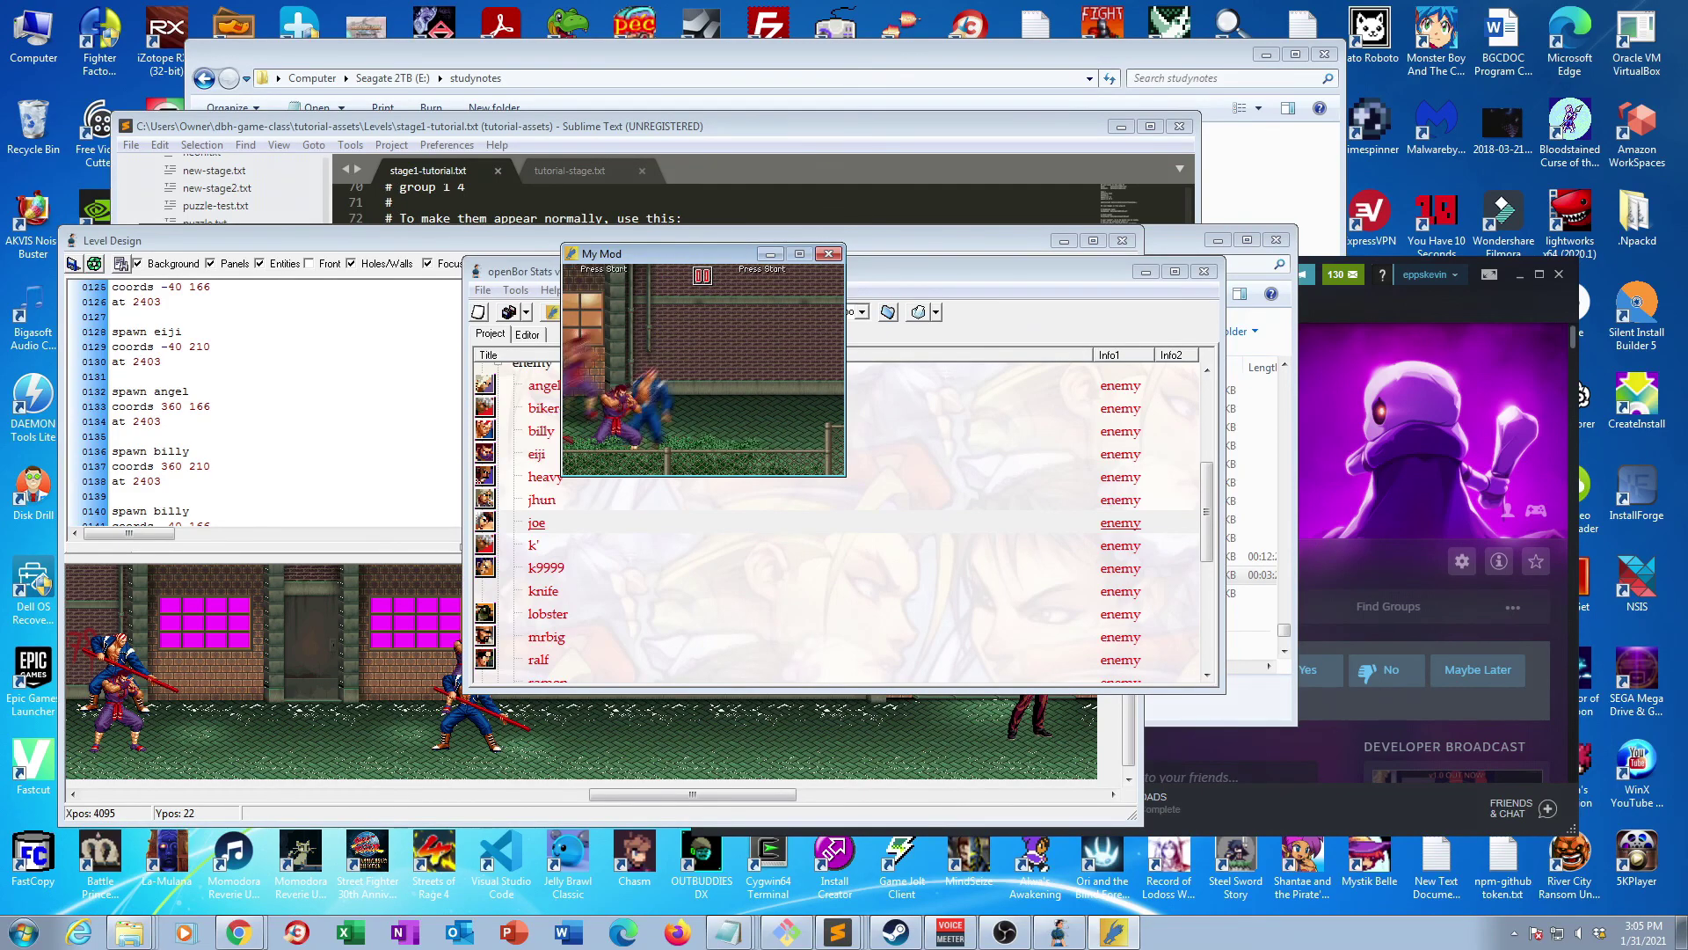
Step: Add a health 20 line under the group1 jhun and angel spawns at 486 in the level text
{"action": "left_click_drag", "start_coordinate": [1484, 518], "coordinate": [1484, 342]}
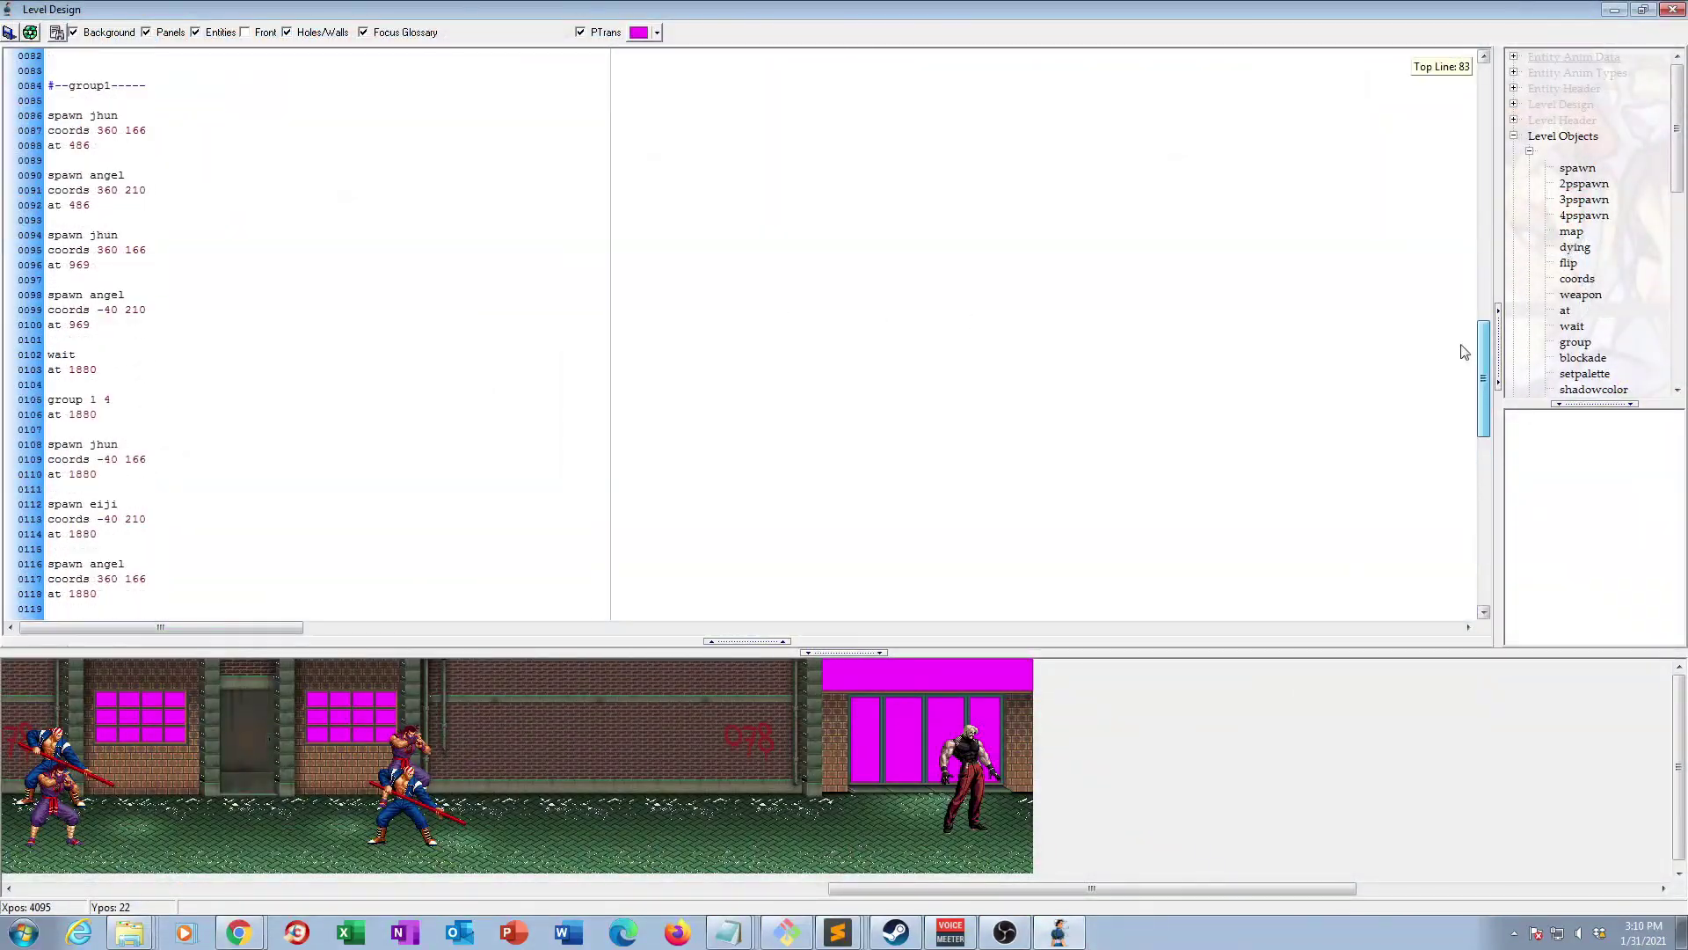
{"action": "left_click", "coordinate": [213, 117]}
{"action": "key", "text": "Return"}
{"action": "type", "text": "health 20"}
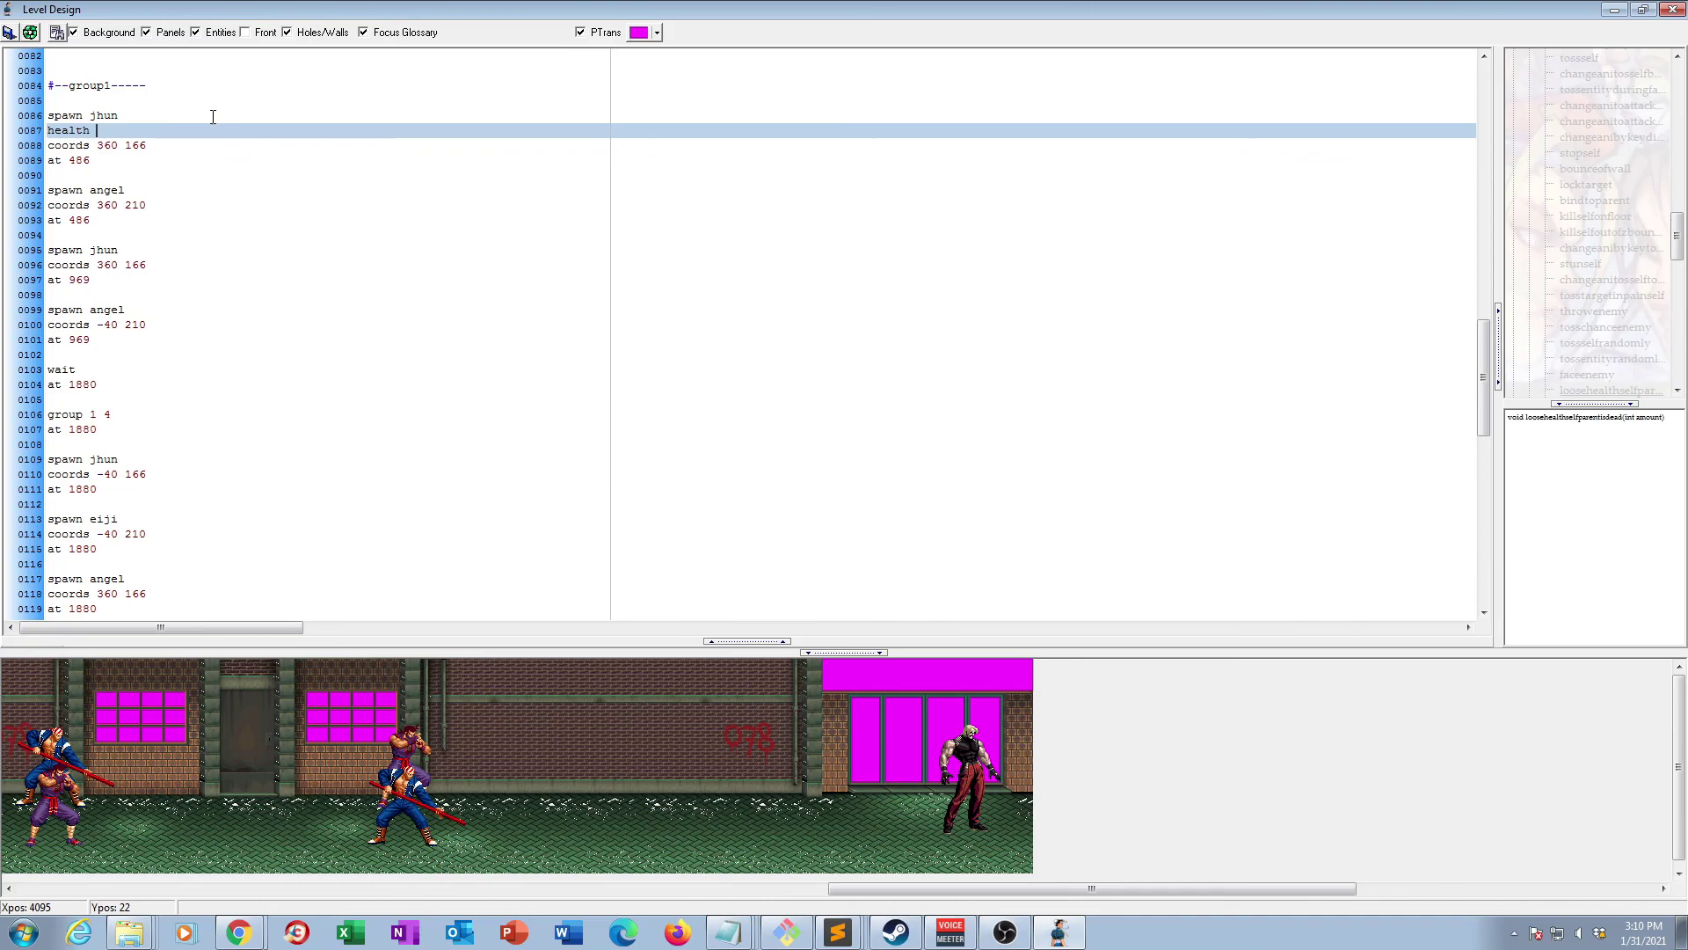
{"action": "left_click", "coordinate": [148, 190]}
{"action": "key", "text": "Return"}
{"action": "type", "text": "health 20"}
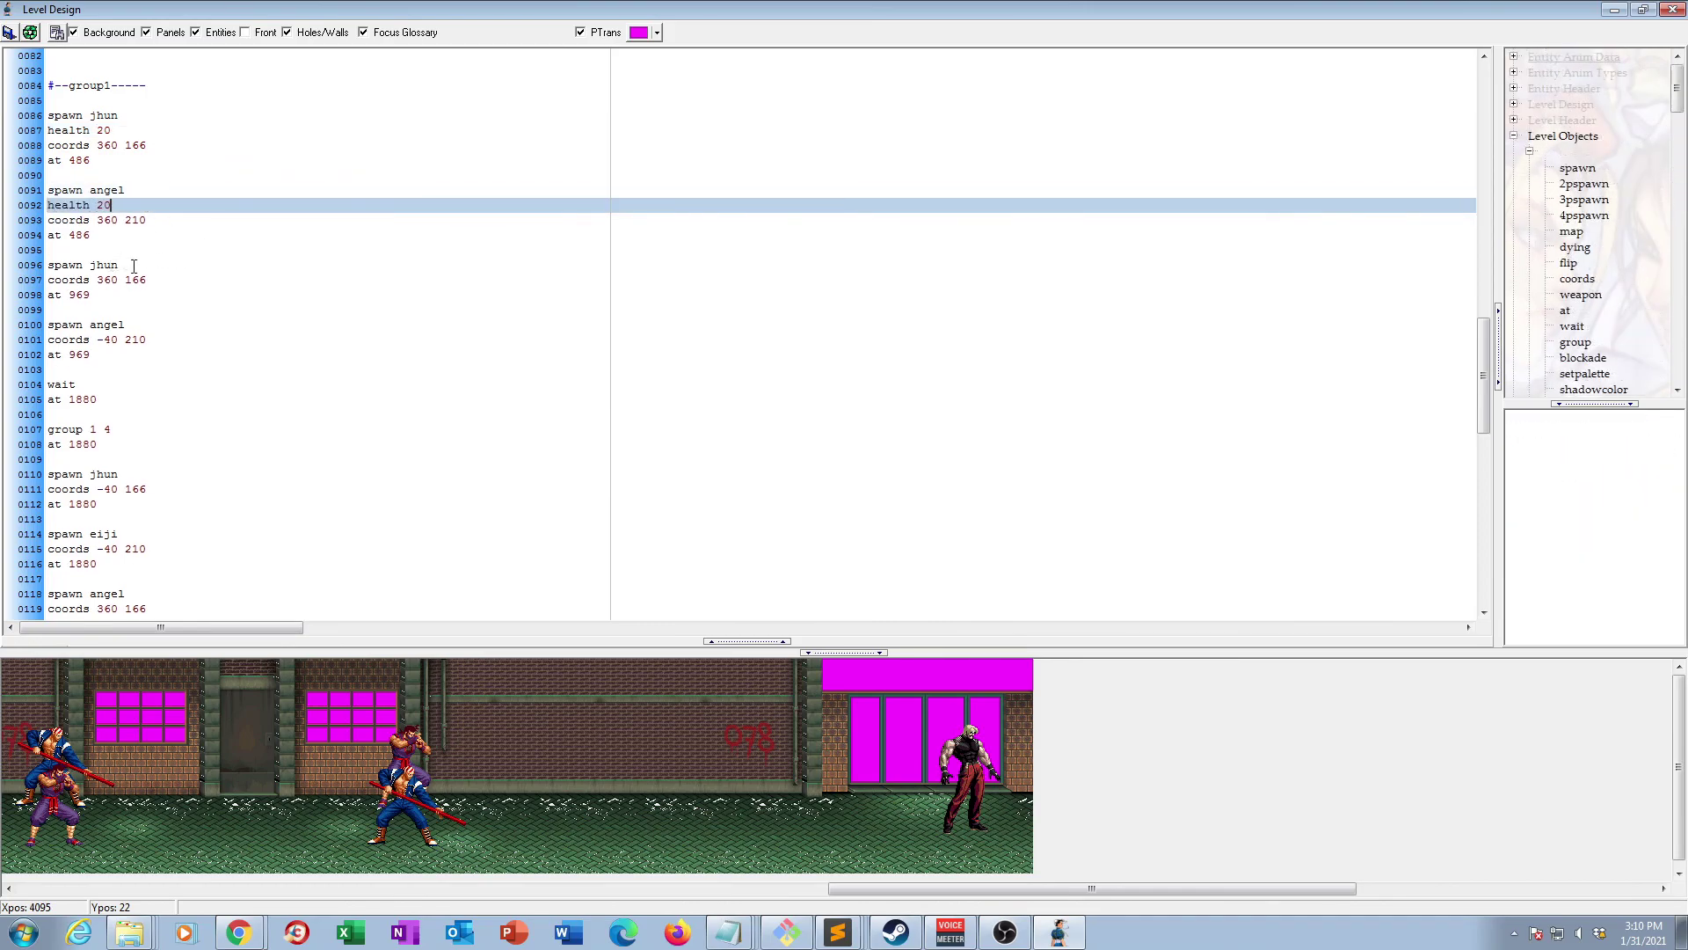
Step: Add health 20 under the jhun spawn at 969 and start a health line under the angel spawn at 969
{"action": "left_click", "coordinate": [134, 266]}
{"action": "key", "text": "Return"}
{"action": "type", "text": "health 20"}
{"action": "left_click", "coordinate": [144, 339]}
{"action": "key", "text": "Return"}
{"action": "type", "text": "health"}
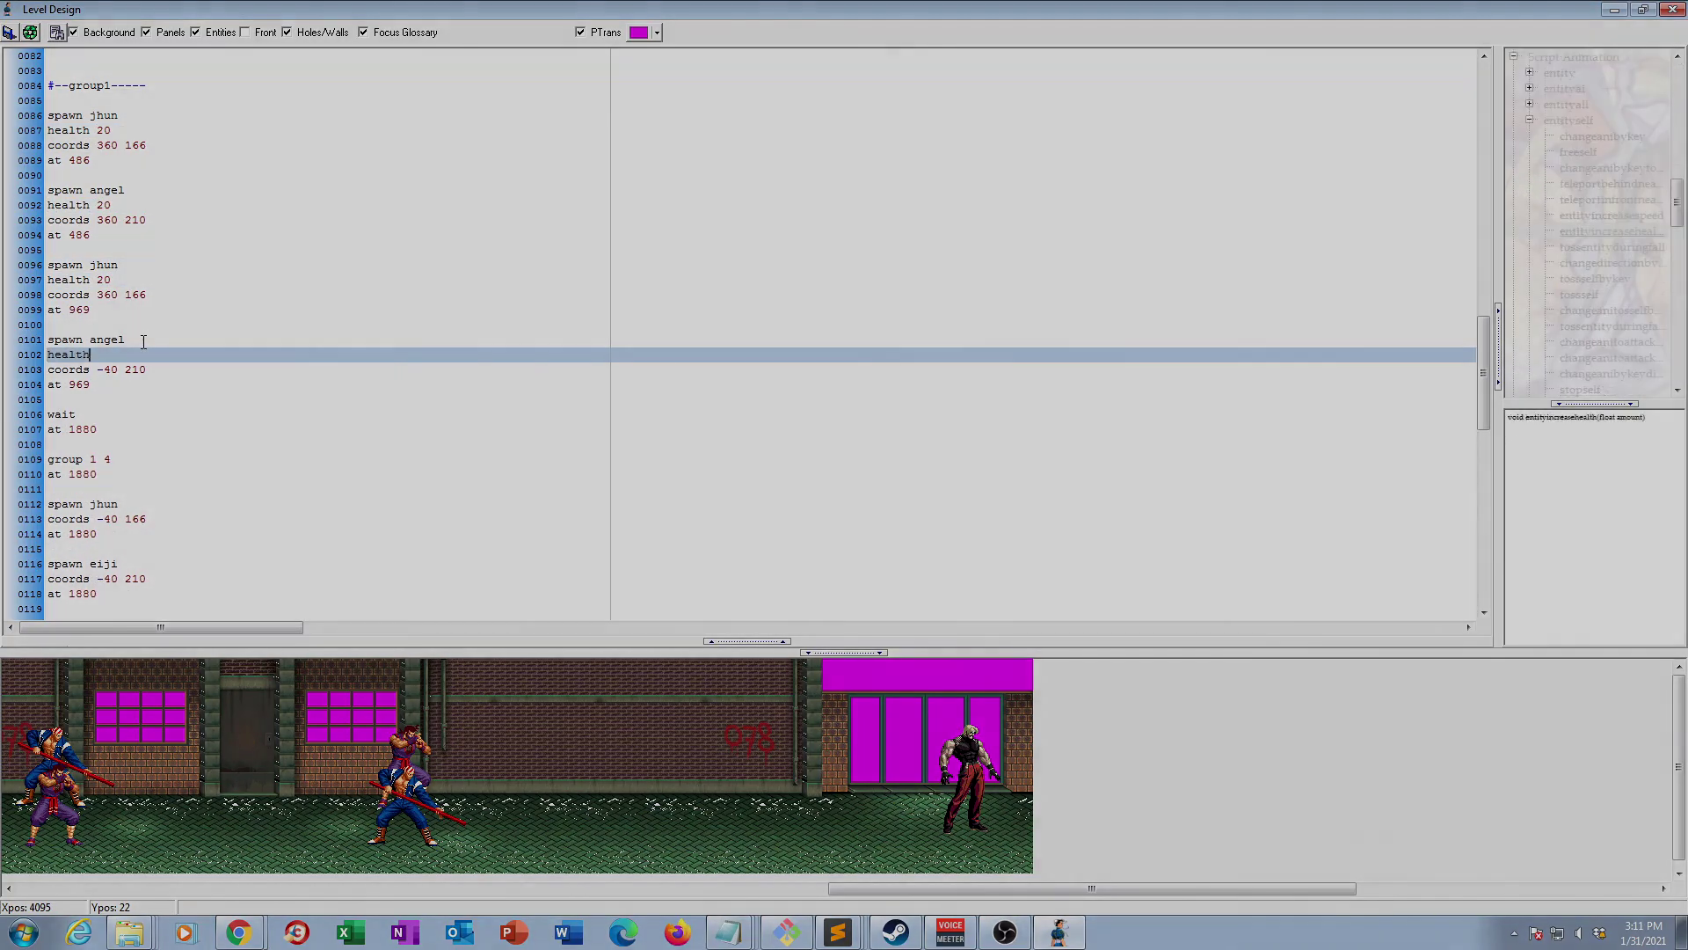